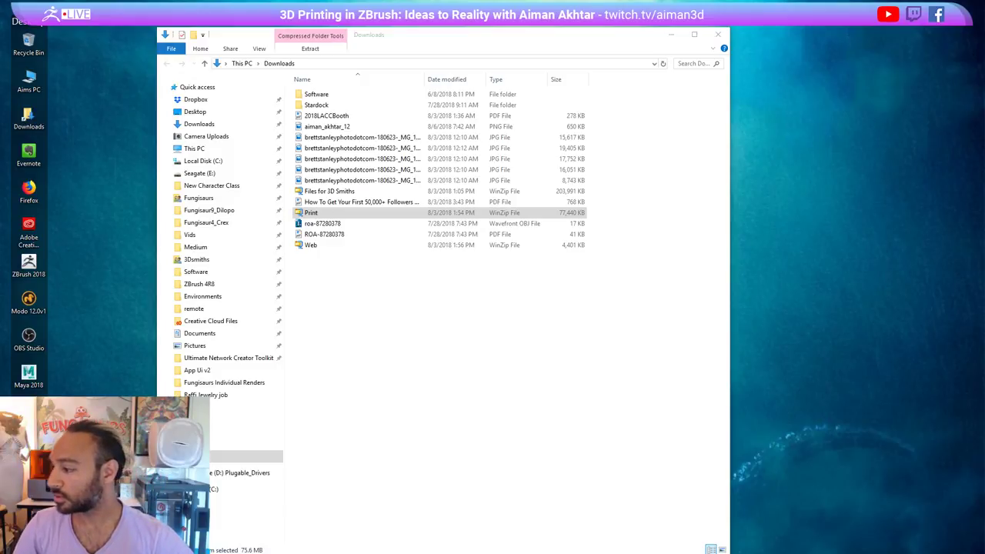
# - Bring the browser window onto this screen and look through the 3D Print/Sculpture portfolio gallery, returning to its beginning
pyautogui.moveTo(984, 108); pyautogui.dragTo(984, 71)
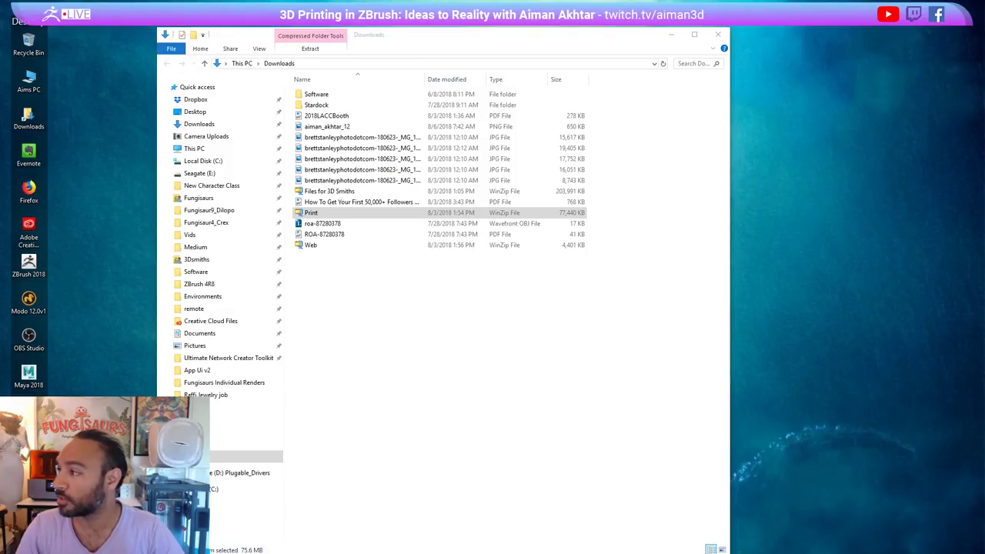
pyautogui.moveTo(984, 58); pyautogui.dragTo(357, 1)
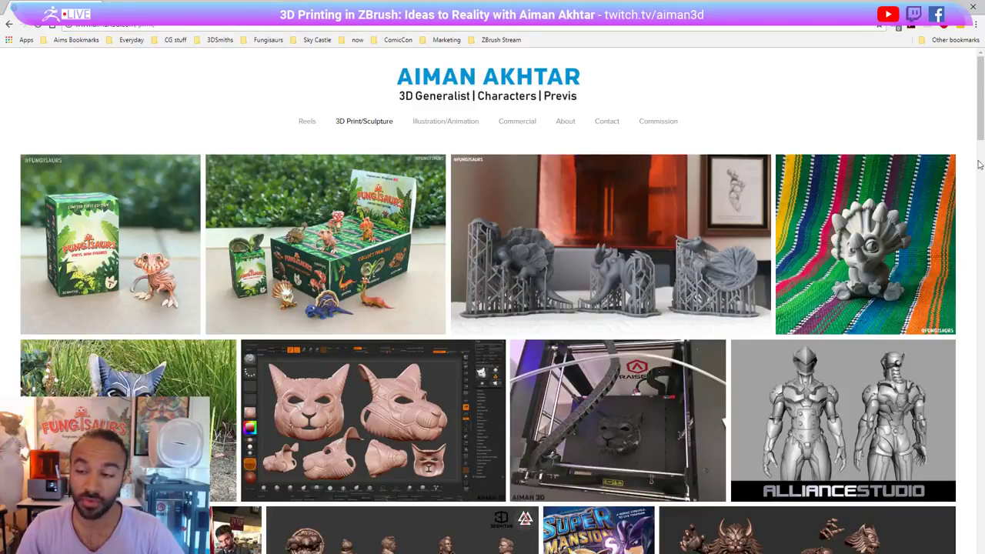
pyautogui.moveTo(980, 129); pyautogui.dragTo(981, 202)
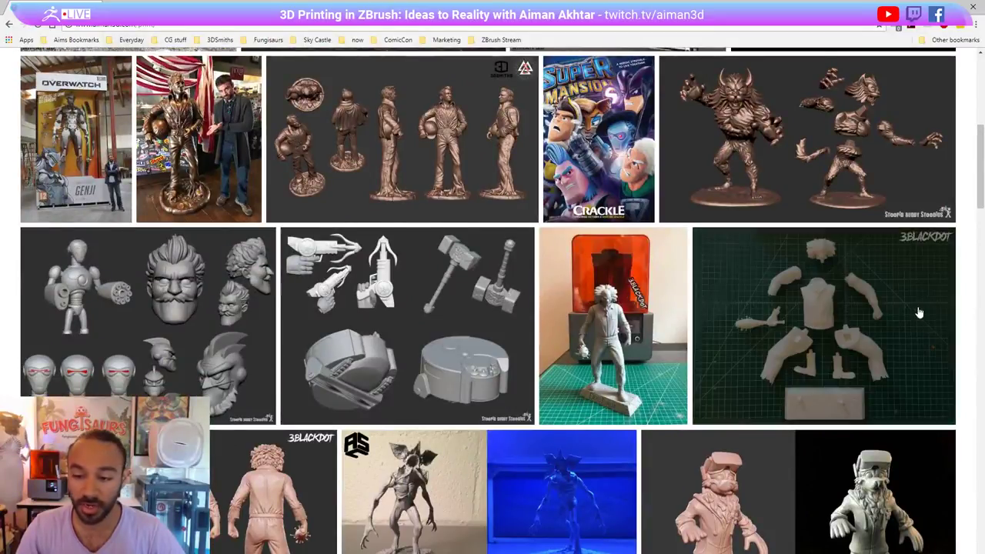
pyautogui.scroll(1, 52, 241)
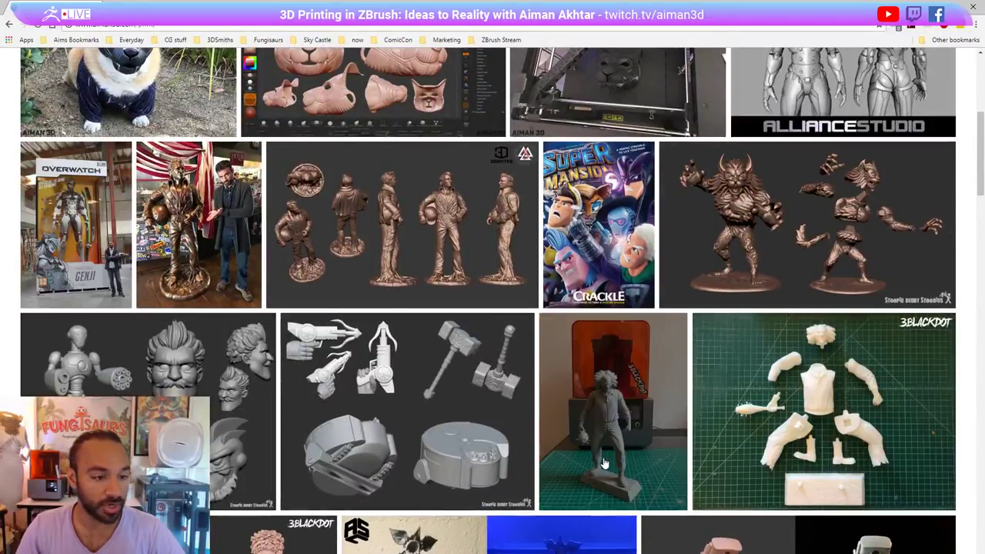
pyautogui.scroll(-2, 897, 351)
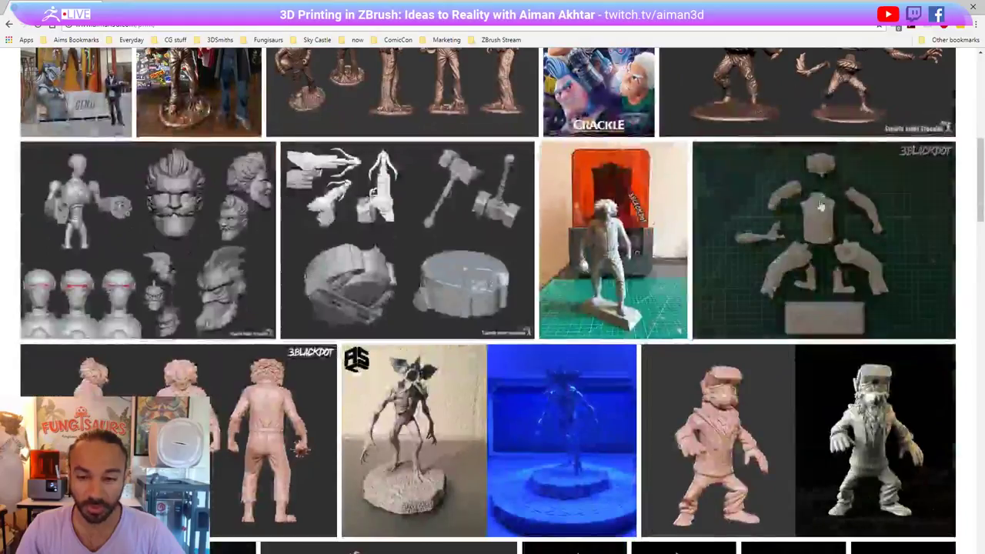
pyautogui.scroll(-1, 896, 483)
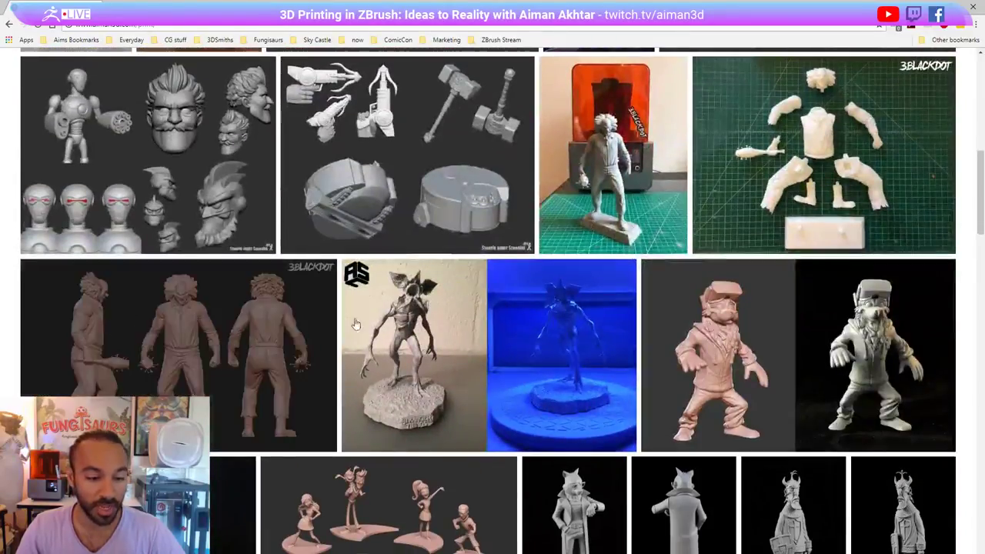
pyautogui.scroll(-2, 682, 377)
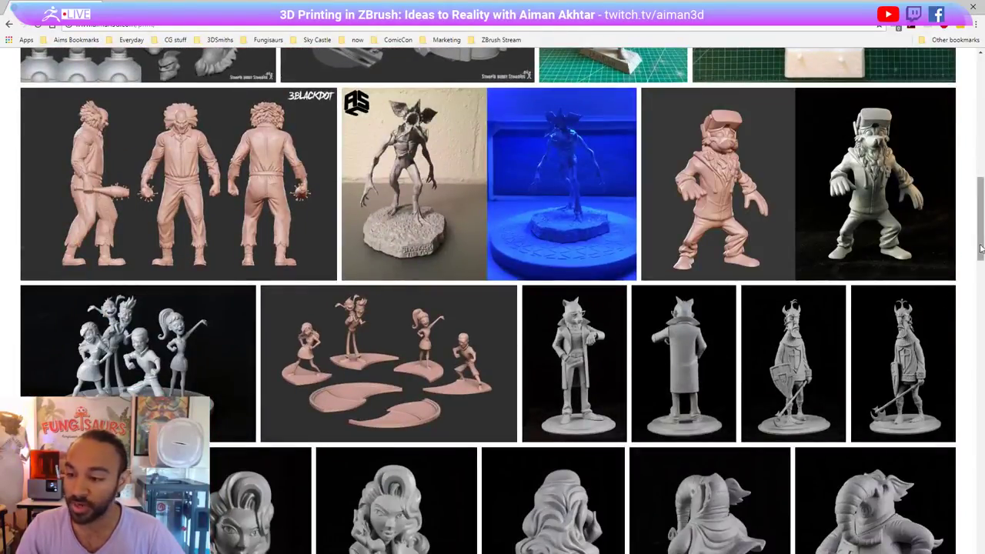
pyautogui.moveTo(980, 249); pyautogui.dragTo(981, 366)
pyautogui.scroll(-4, 980, 411)
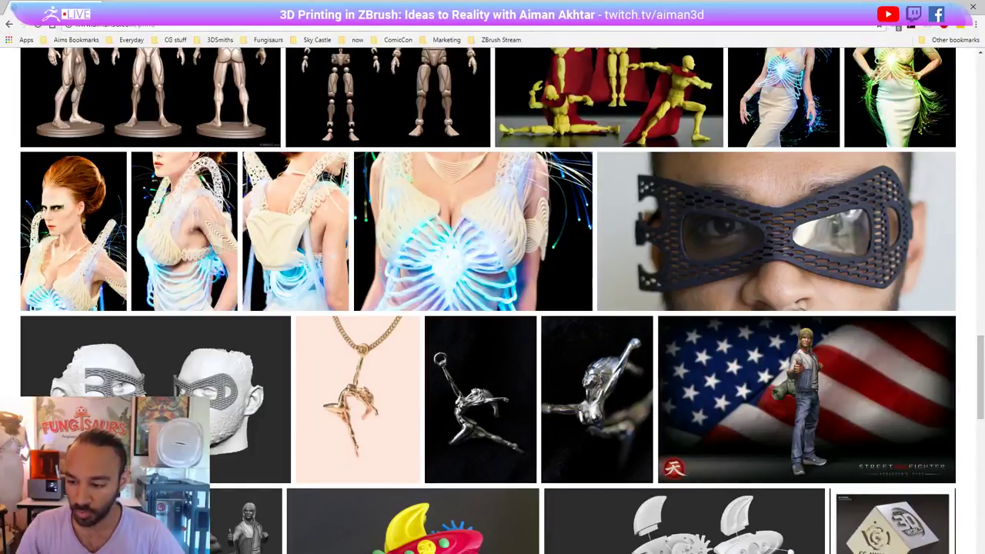
pyautogui.scroll(-2, 980, 416)
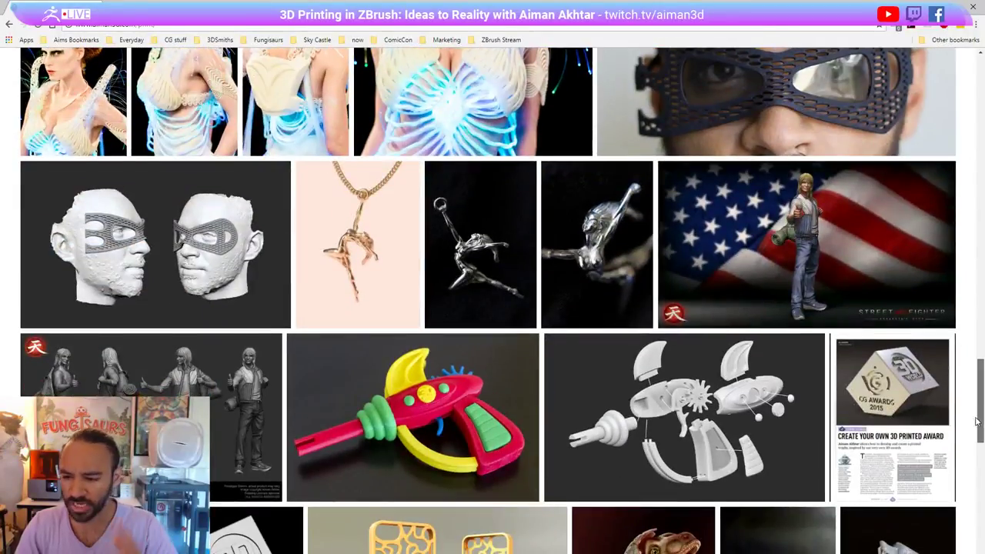
pyautogui.scroll(-1, 980, 421)
pyautogui.moveTo(972, 425); pyautogui.dragTo(973, 112)
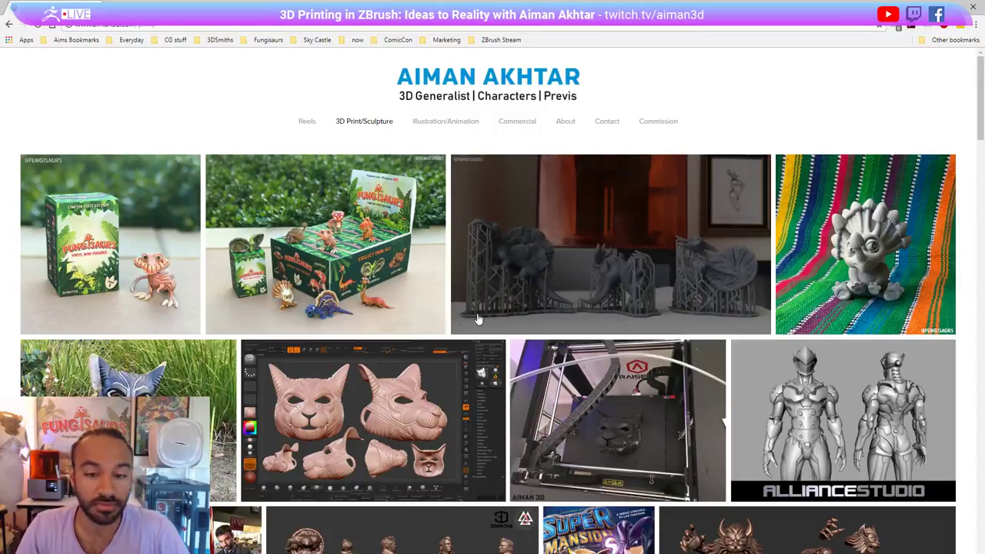
# - View the enlarged Fungisaurs display box and single mystery box images from the gallery, closing each one
pyautogui.click(425, 308)
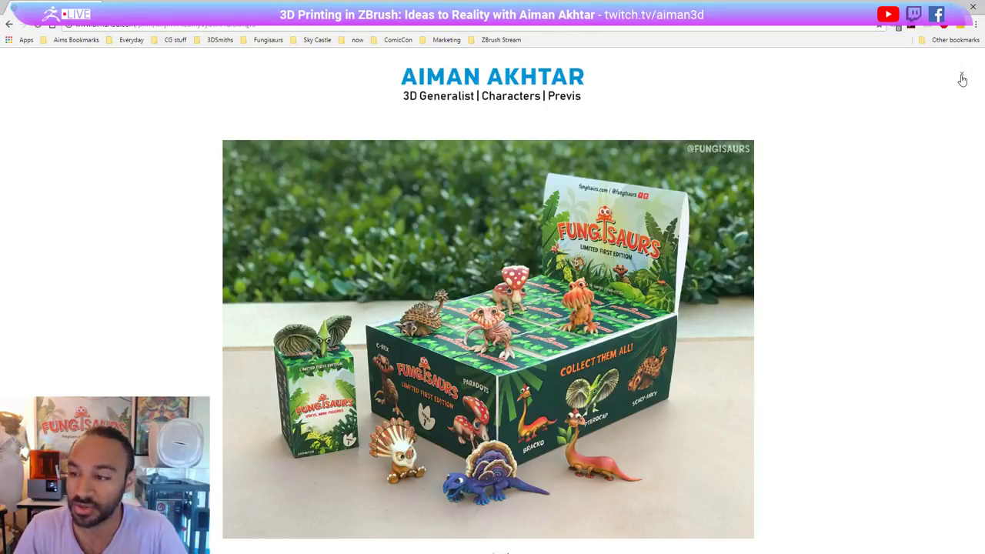
pyautogui.click(962, 77)
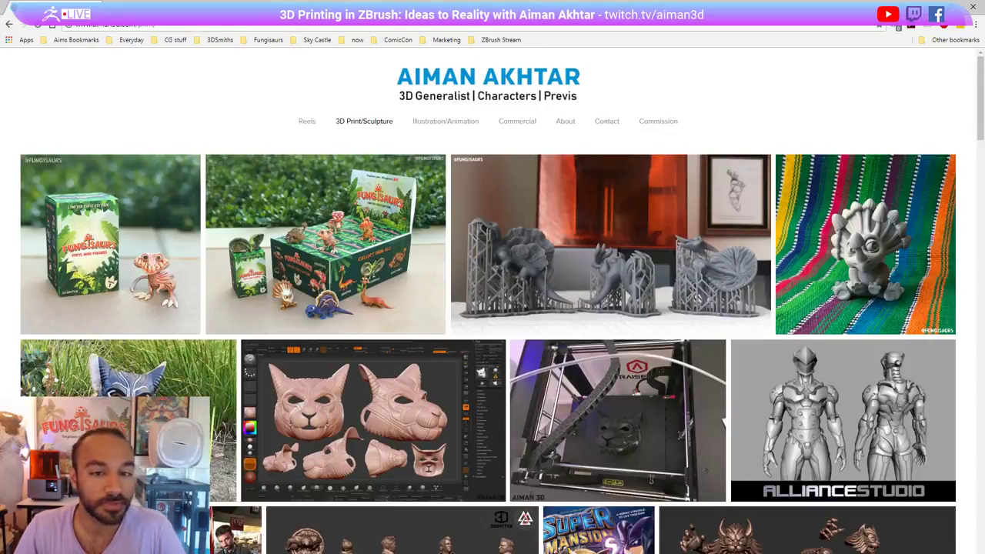
pyautogui.click(93, 207)
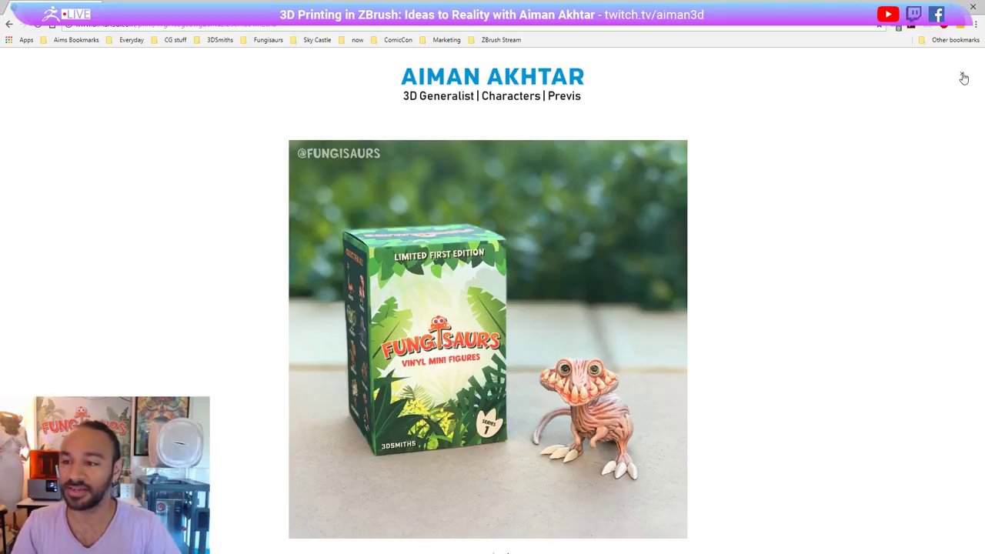
pyautogui.click(963, 76)
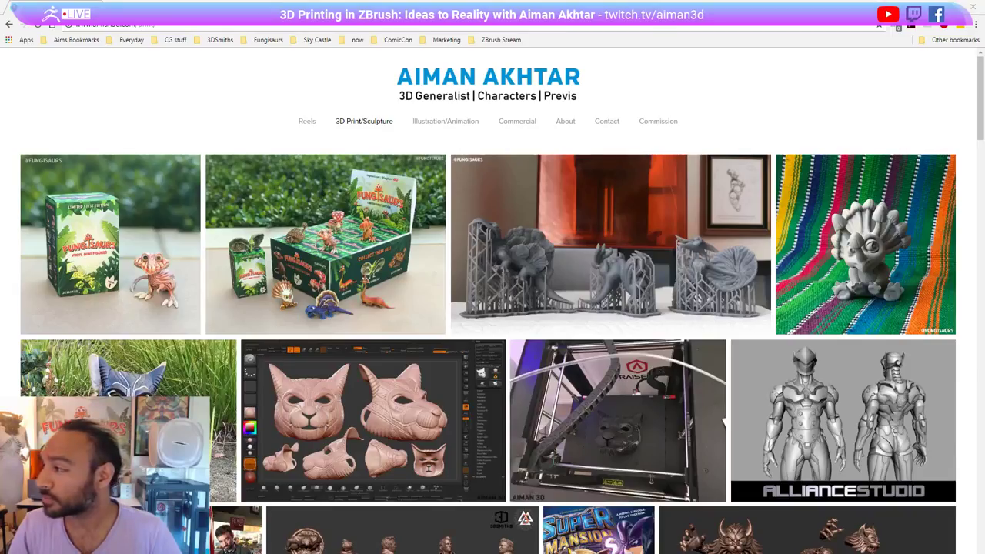
# - Switch to the Fungisaurs website, browse to its Instagram section, and view the enlarged photos before closing them
pyautogui.hotkey('ctrl', 'Tab')
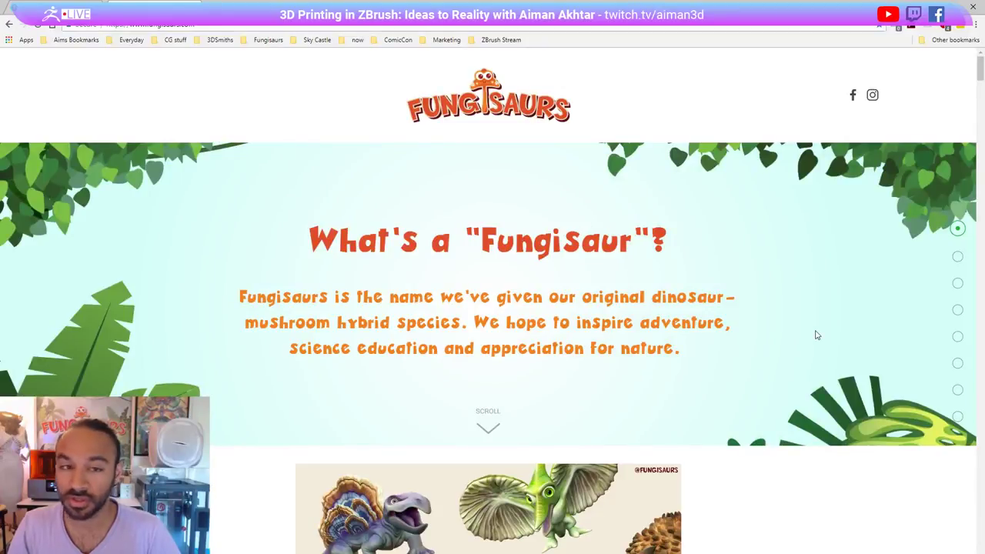
pyautogui.scroll(-6, 811, 336)
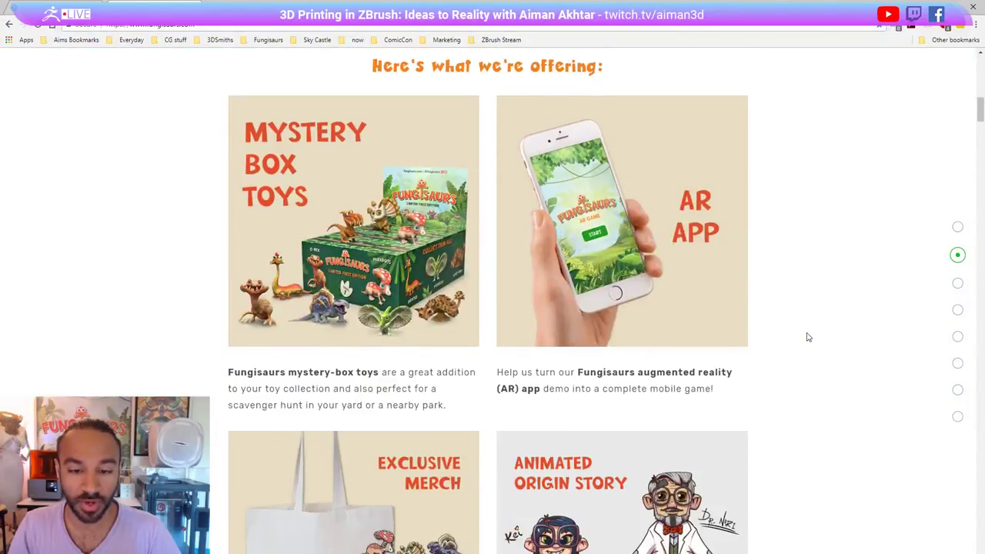
pyautogui.scroll(-2, 808, 337)
pyautogui.moveTo(978, 127); pyautogui.dragTo(966, 550)
pyautogui.scroll(9, 495, 197)
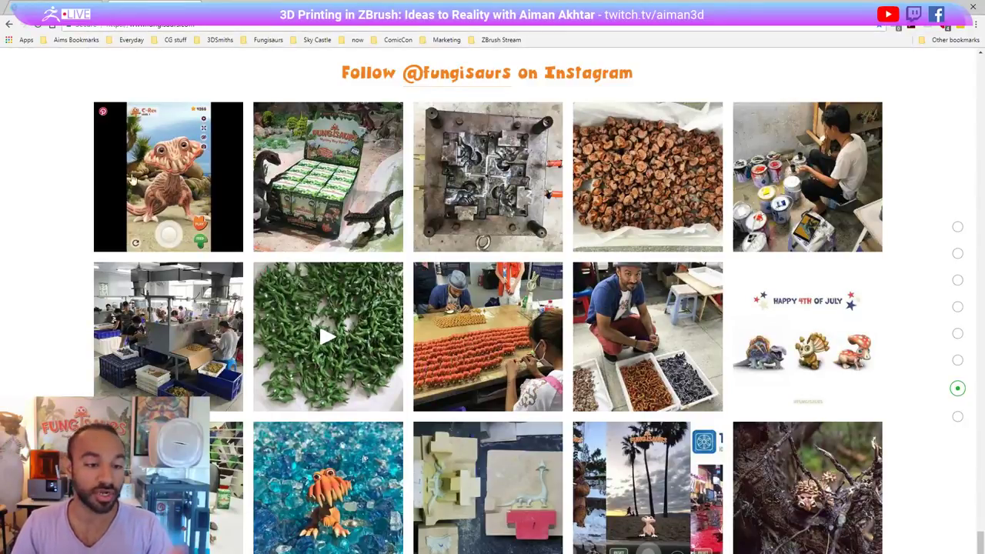
pyautogui.click(201, 206)
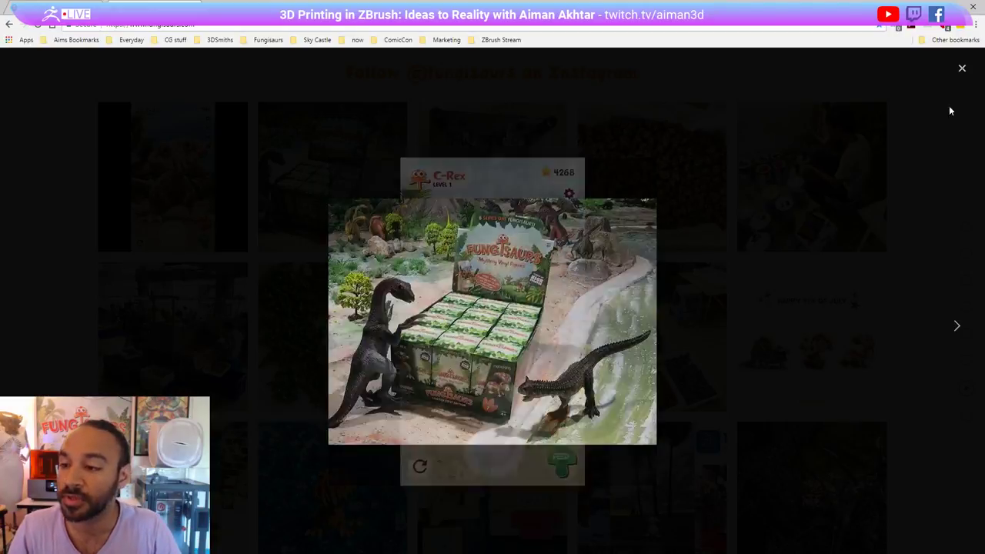
pyautogui.click(962, 68)
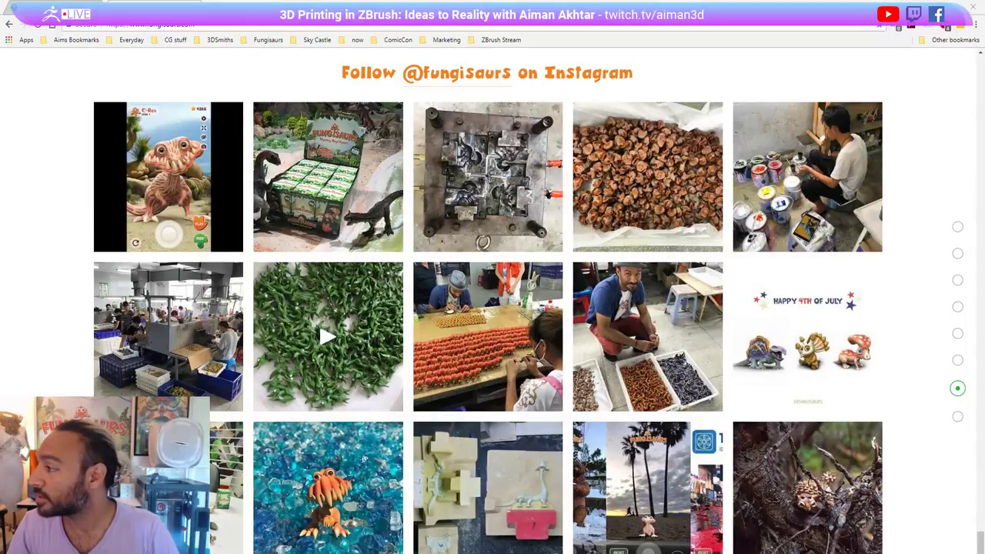
# - Bring the Pixologic presenters page onto this screen and look over the list of presenters
pyautogui.moveTo(983, 11); pyautogui.dragTo(254, 7)
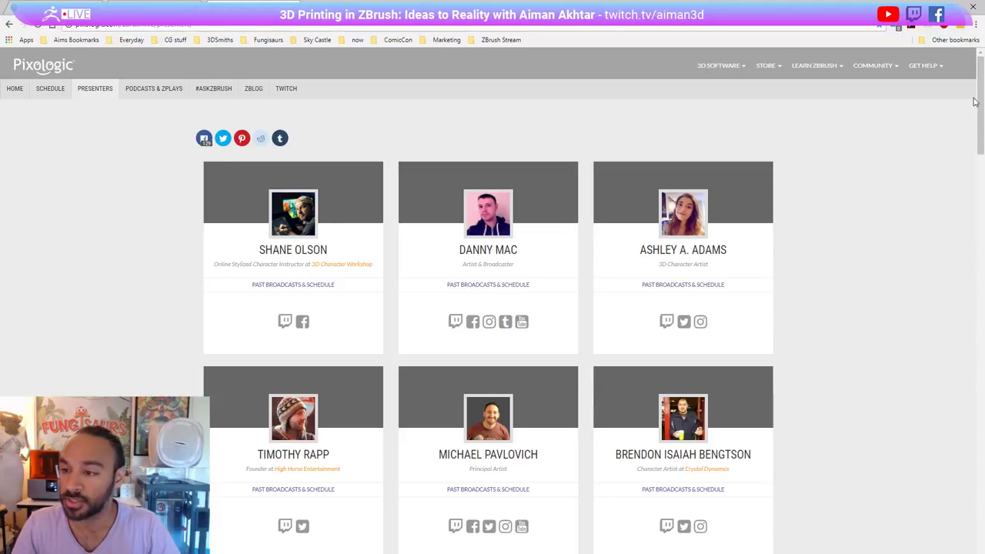
pyautogui.scroll(-1, 979, 104)
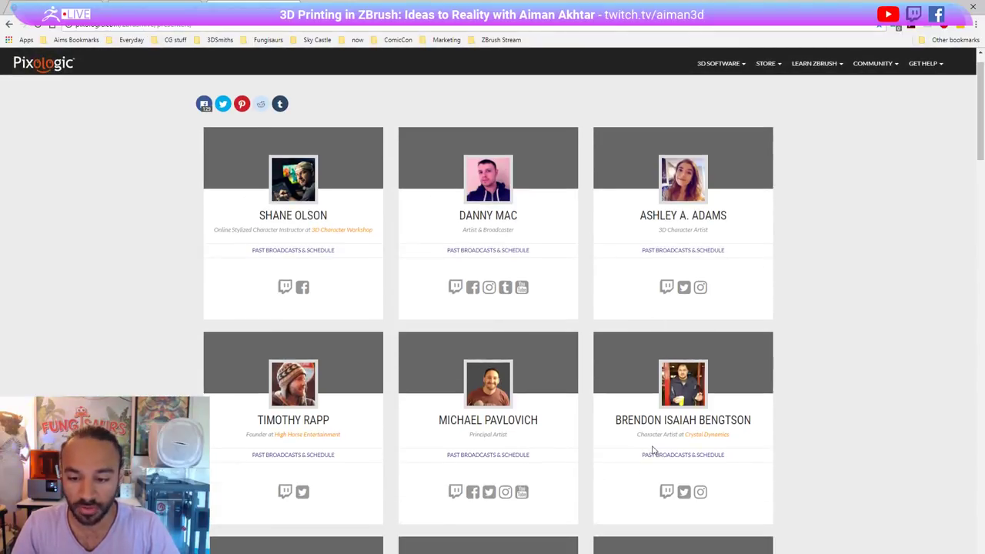
pyautogui.scroll(-5, 893, 367)
pyautogui.scroll(6, 912, 410)
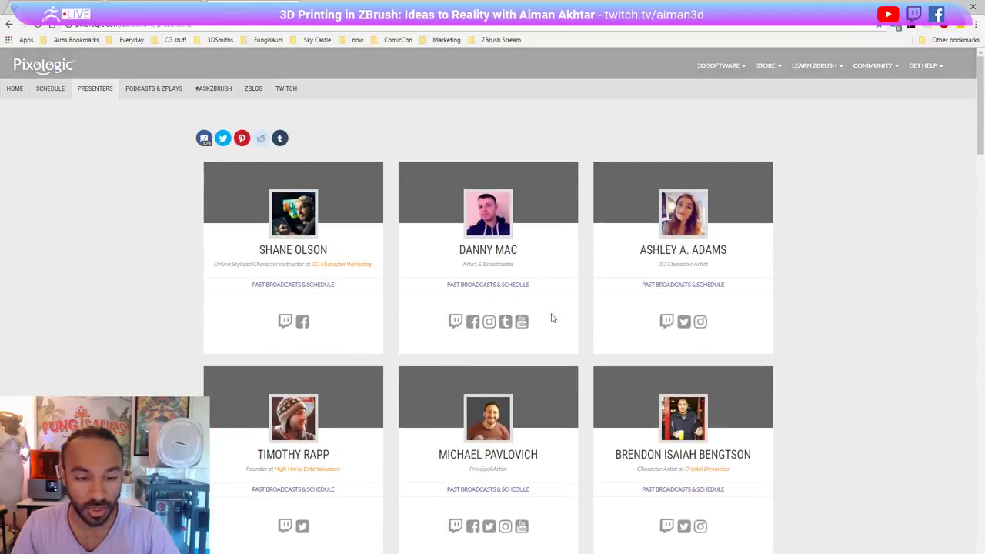
# - Open the first listed presenter's profile, look over the schedule and artwork, and return to the presenters list
pyautogui.click(300, 223)
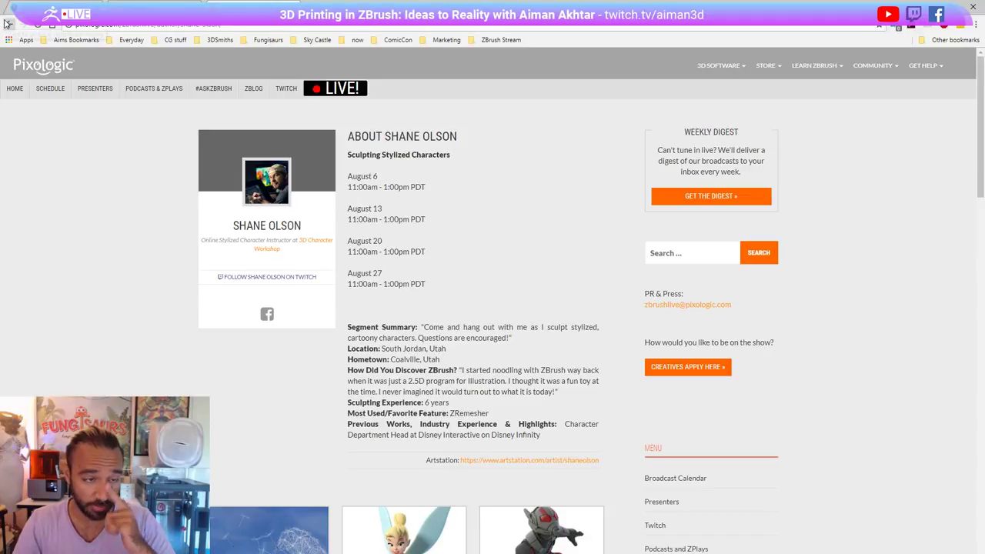
pyautogui.scroll(-5, 59, 125)
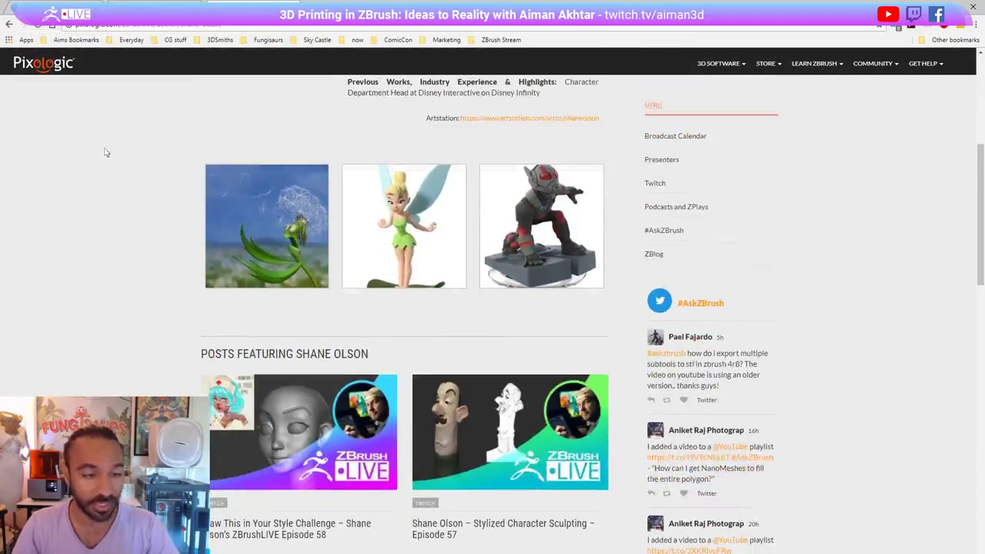
pyautogui.scroll(5, 108, 155)
pyautogui.click(9, 24)
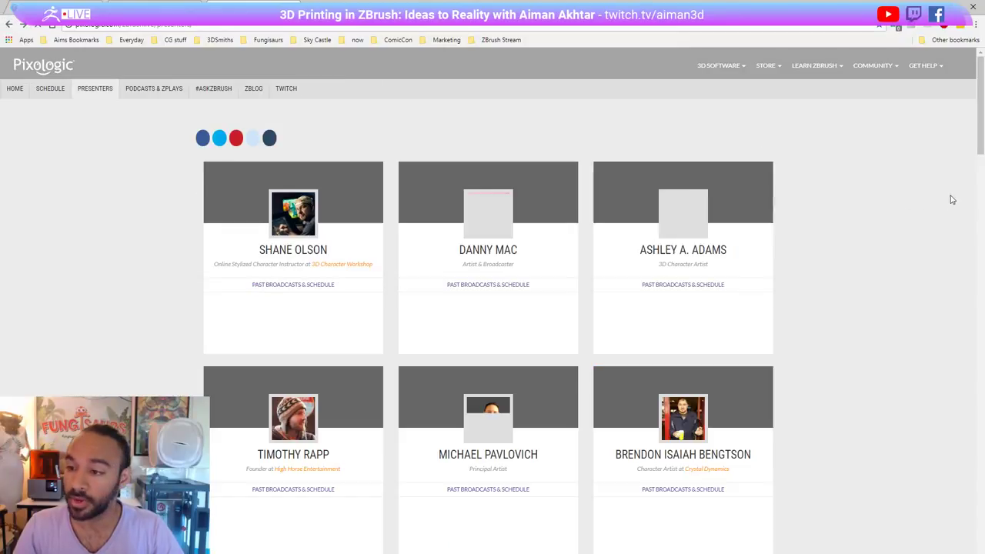
# - Open the profile of the "3D Printing in ZBrush: Ideas to Reality" presenter and look through the bio and featured posts
pyautogui.moveTo(980, 136); pyautogui.dragTo(981, 422)
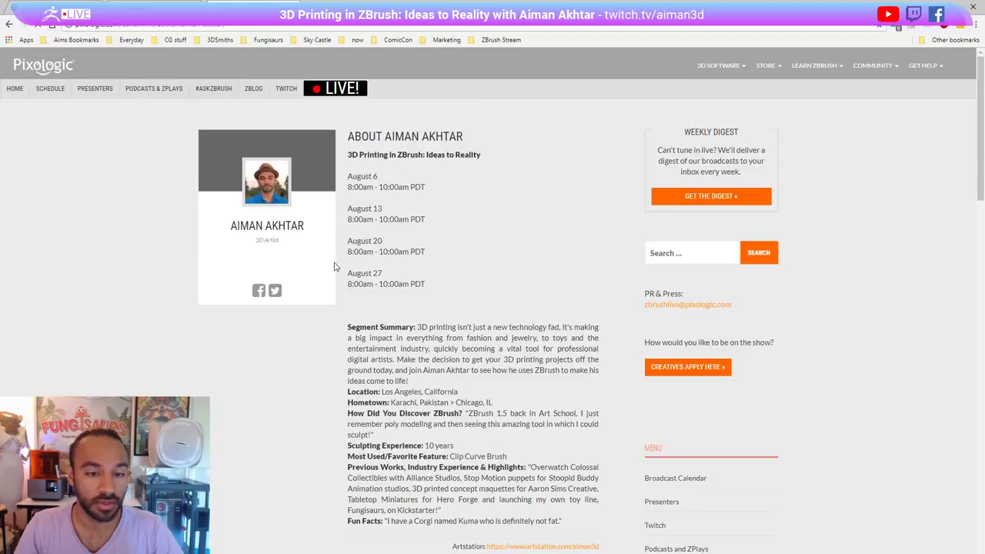
pyautogui.scroll(-2, 518, 263)
pyautogui.scroll(-3, 519, 262)
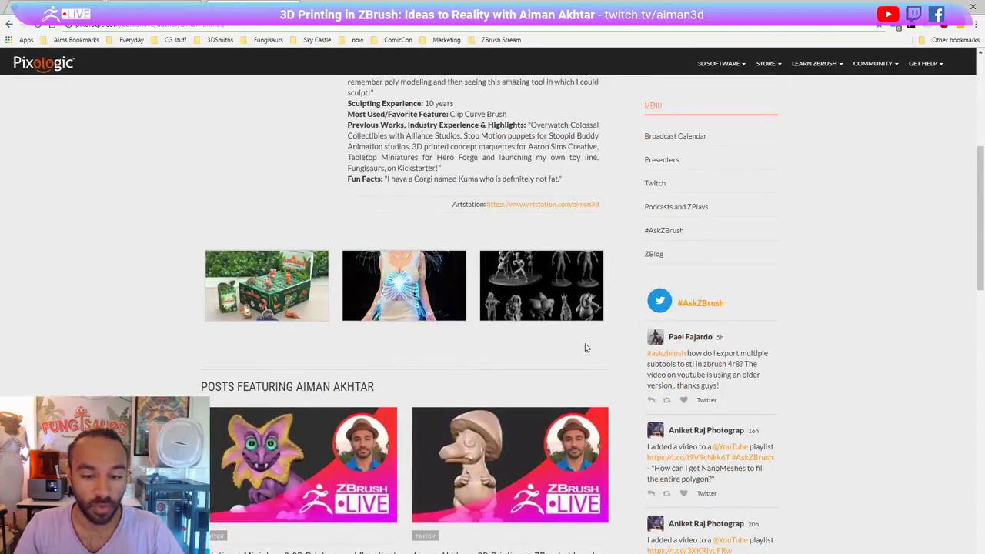
pyautogui.scroll(-3, 613, 351)
pyautogui.scroll(-6, 613, 351)
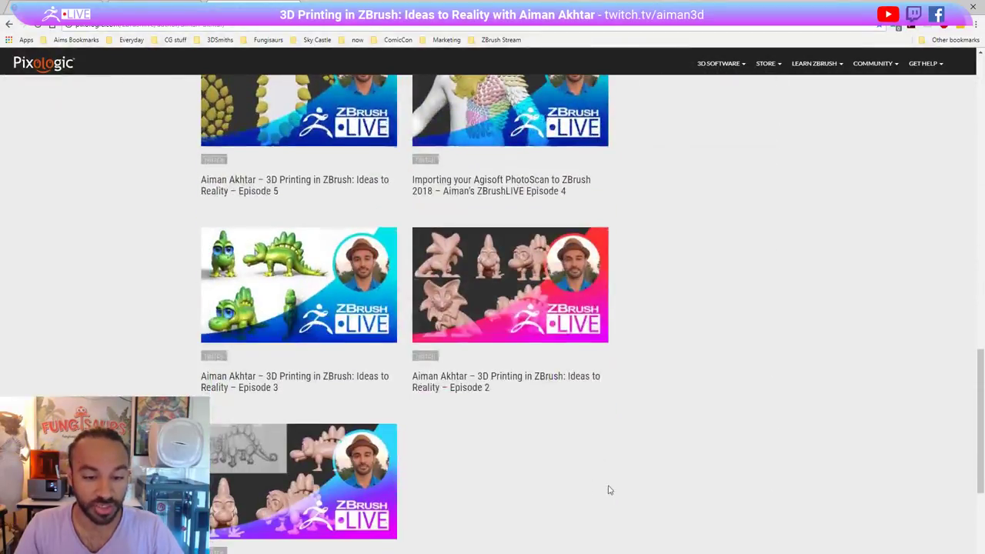
# - Review the past ZBrushLIVE episode posts on the presenter's profile, and move the browser window off this screen
pyautogui.scroll(2, 775, 467)
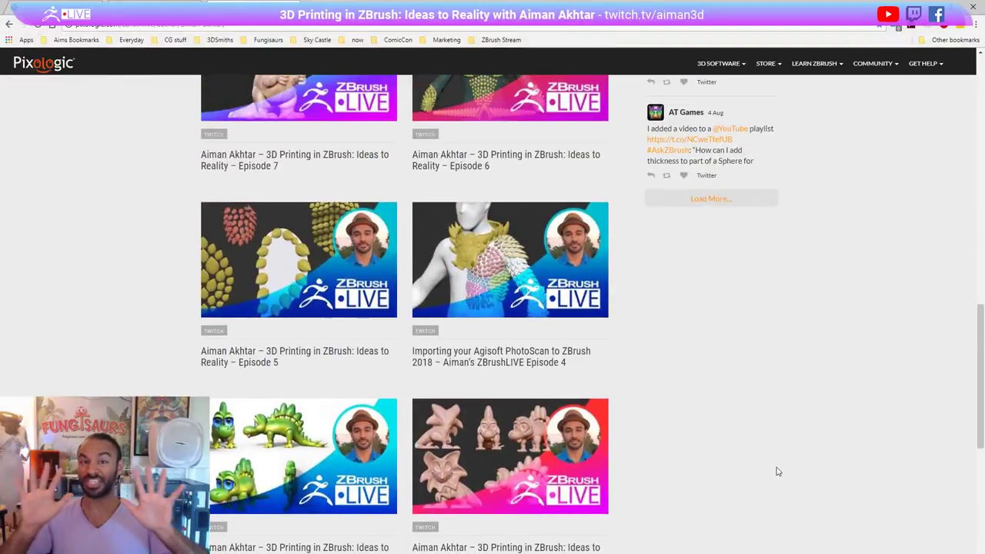
pyautogui.scroll(3, 769, 477)
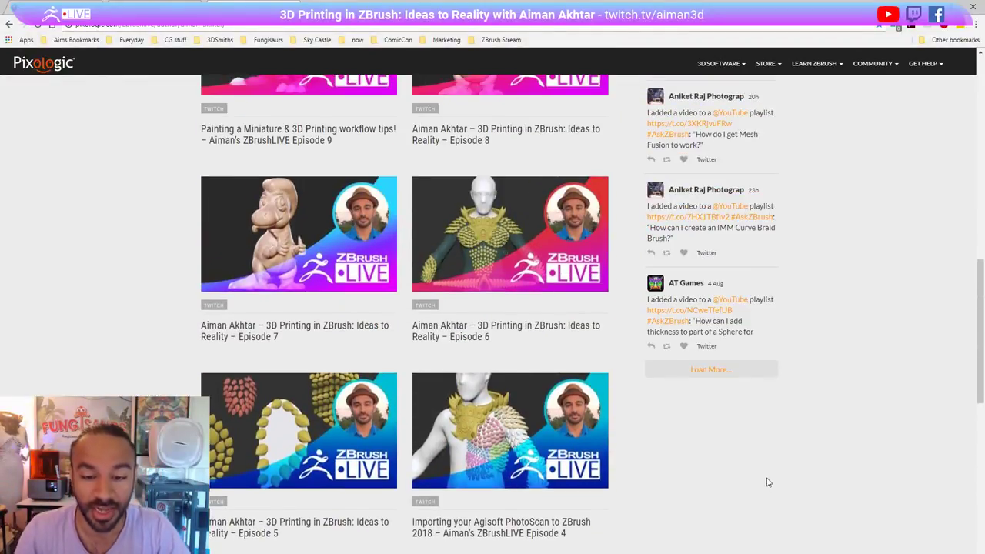
pyautogui.scroll(3, 861, 429)
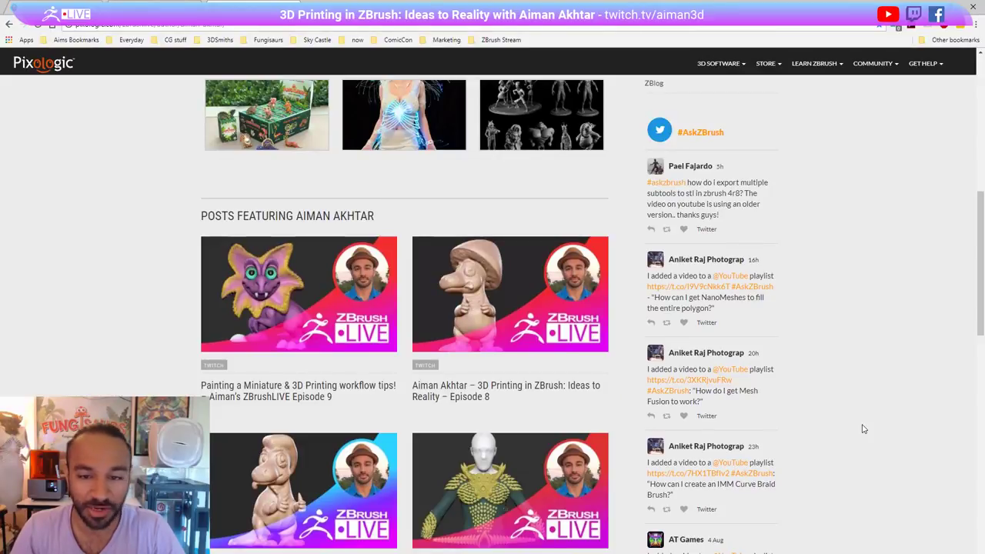
pyautogui.scroll(-6, 862, 421)
pyautogui.scroll(-4, 861, 421)
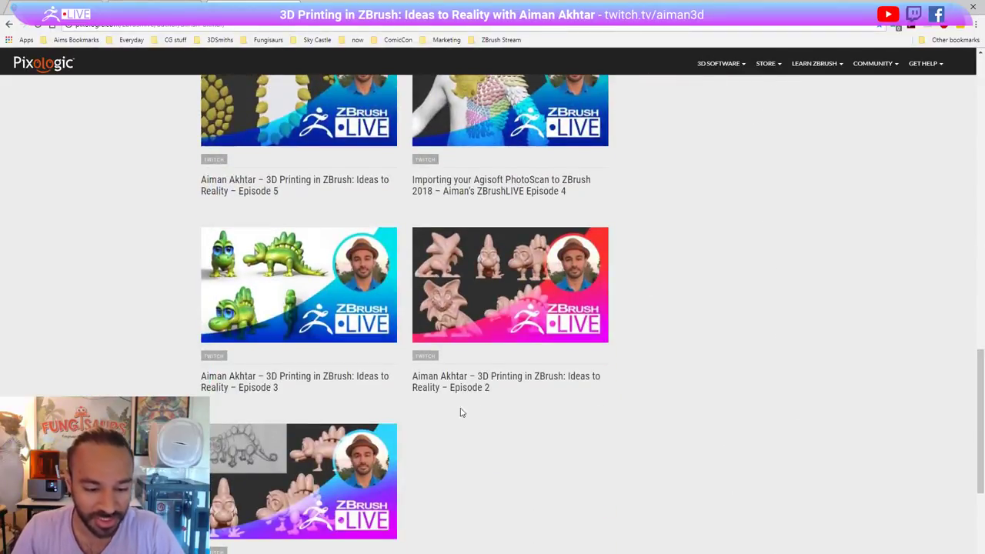
pyautogui.scroll(3, 377, 382)
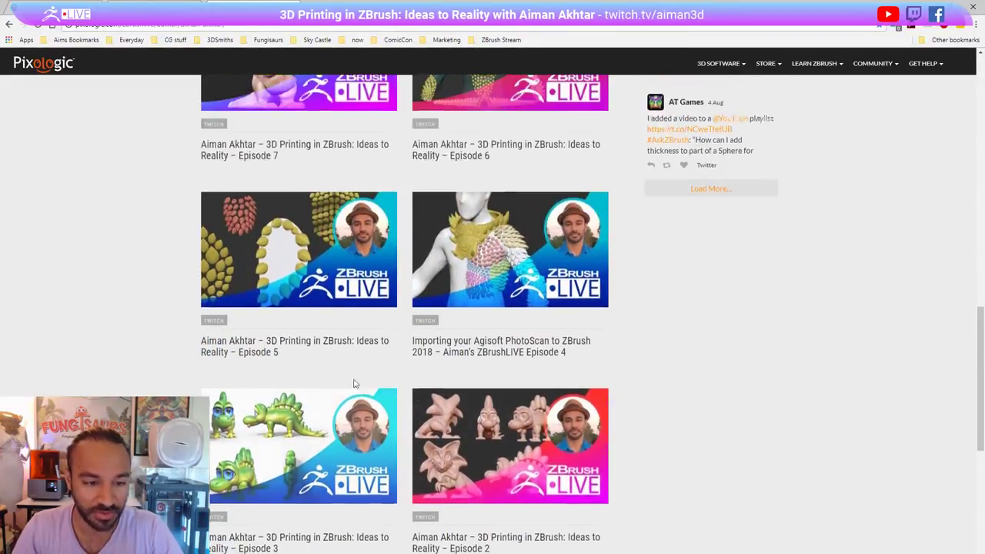
pyautogui.scroll(4, 377, 382)
pyautogui.scroll(-2, 346, 400)
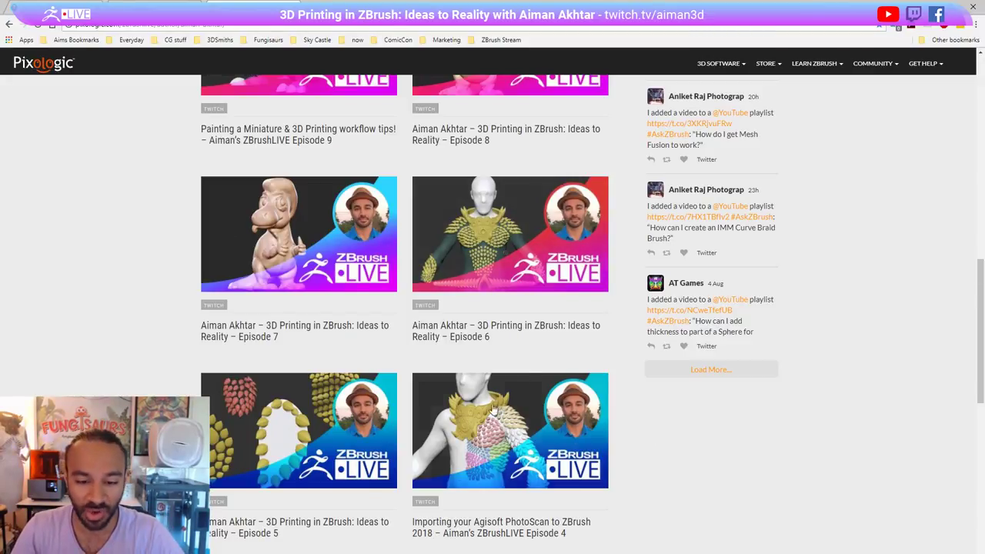
pyautogui.moveTo(523, 6); pyautogui.dragTo(984, 75)
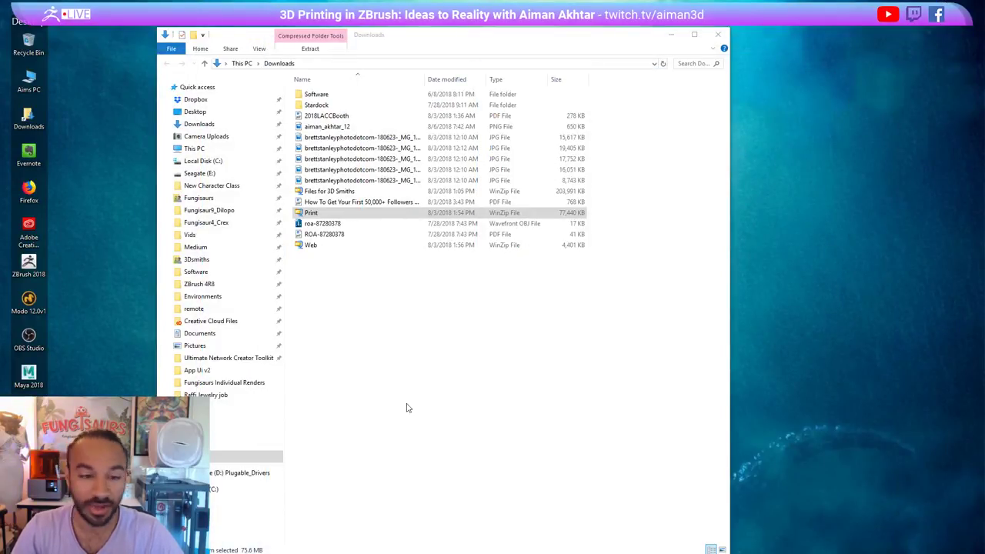
# - Open the first underwater cosplay photo in the Downloads folder and page through the rest of the photo set
pyautogui.click(293, 233)
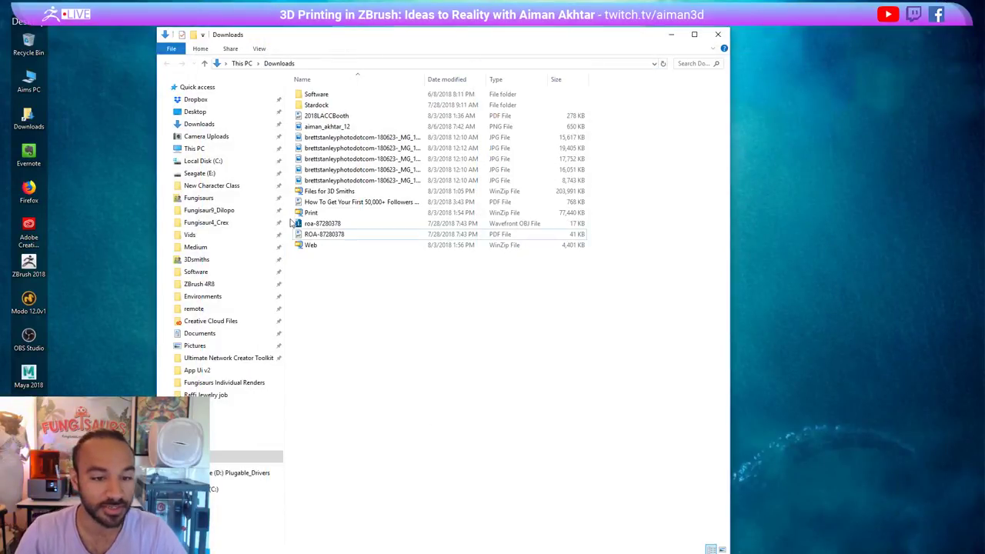
pyautogui.click(343, 202)
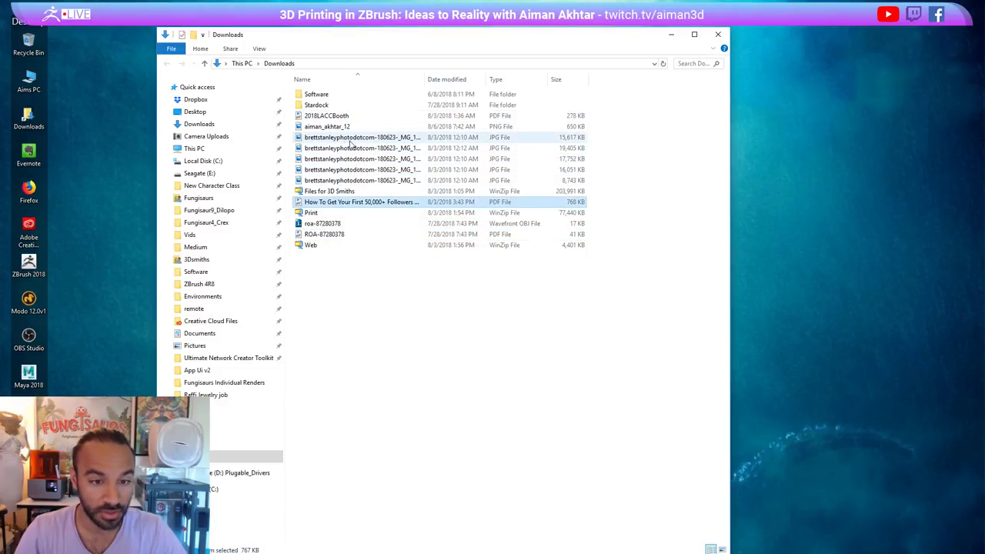
pyautogui.click(323, 138)
pyautogui.doubleClick(323, 139)
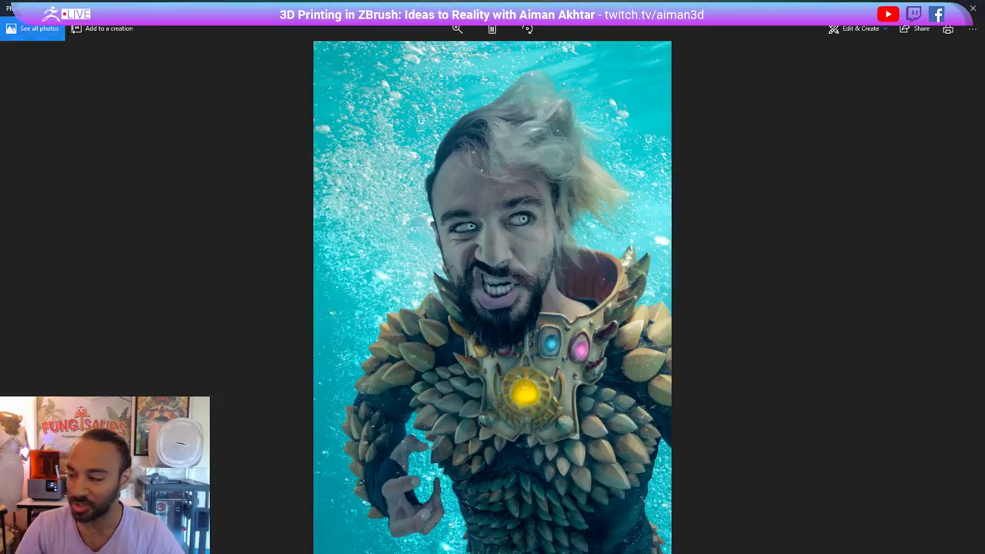
pyautogui.press('Right')
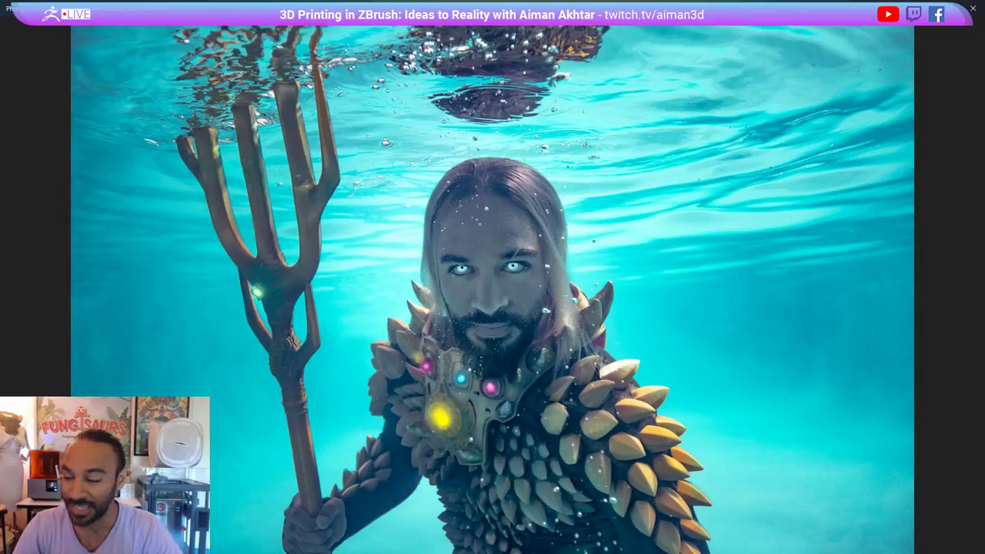
pyautogui.press('Right')
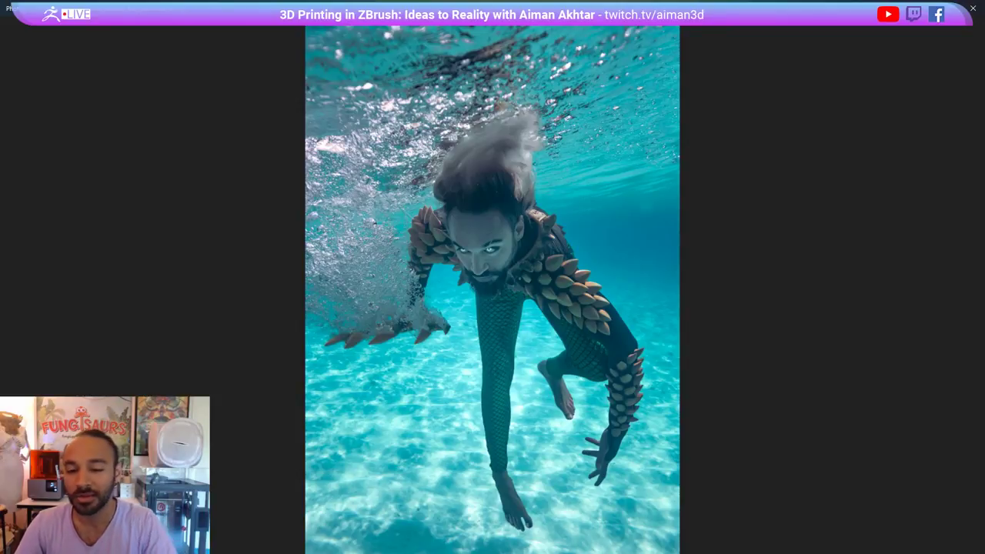
pyautogui.press('Right')
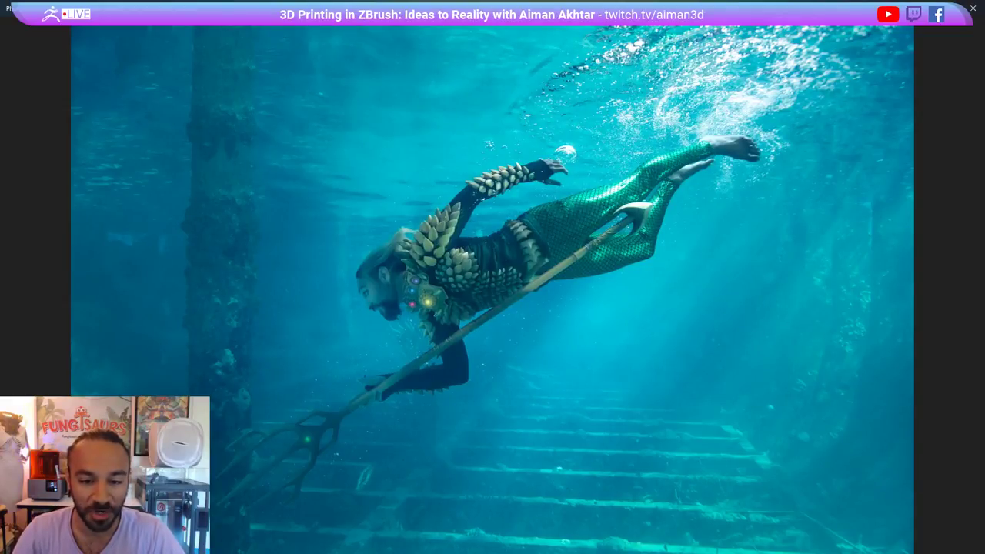
pyautogui.press('Right')
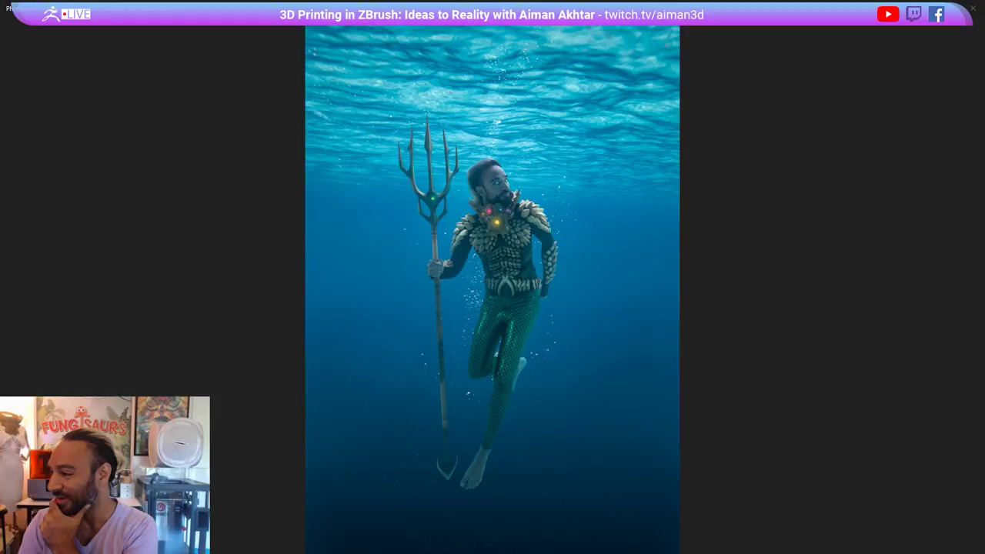
# - View the Aquaman movie poster from the Aquaman Cosplay Project folder against the matching trident photo, and close the photo viewer and Downloads window
pyautogui.hotkey('alt', 'Tab')
pyautogui.click(376, 209)
pyautogui.doubleClick(375, 208)
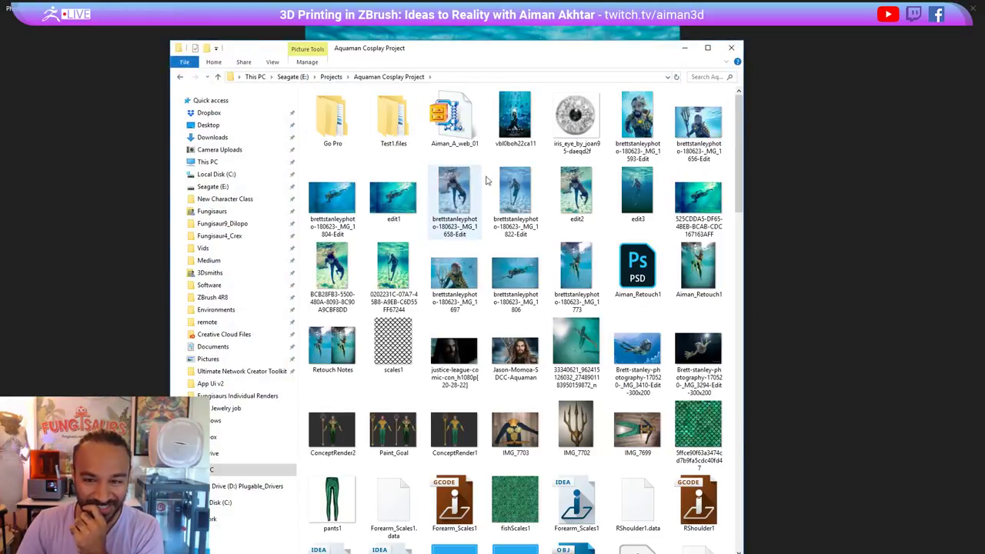
pyautogui.hotkey('alt', 'Tab')
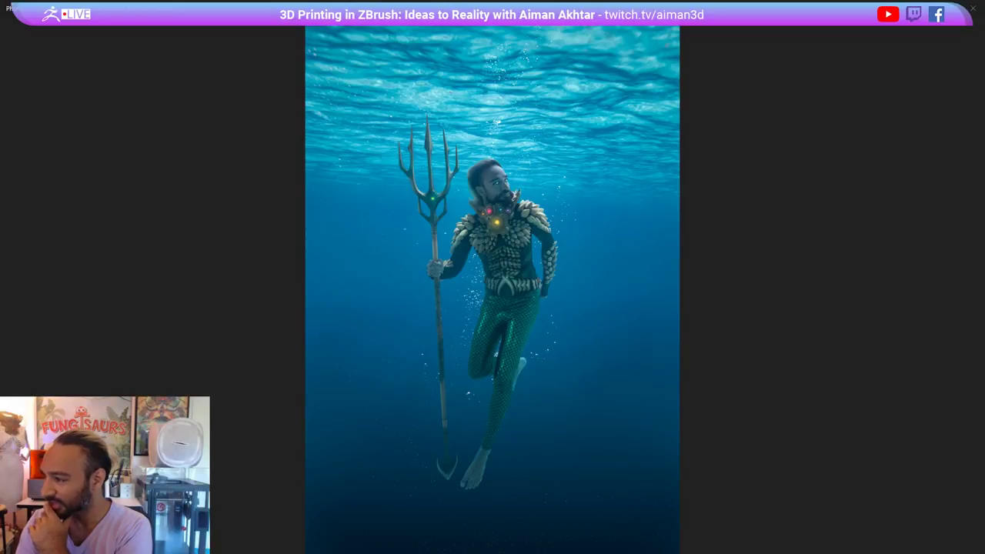
pyautogui.press('Right')
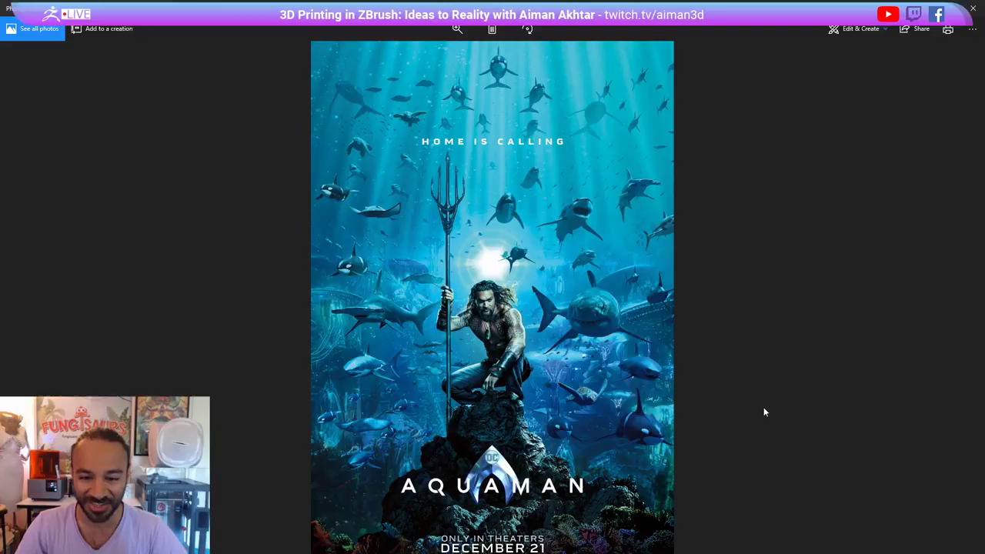
pyautogui.press('Left')
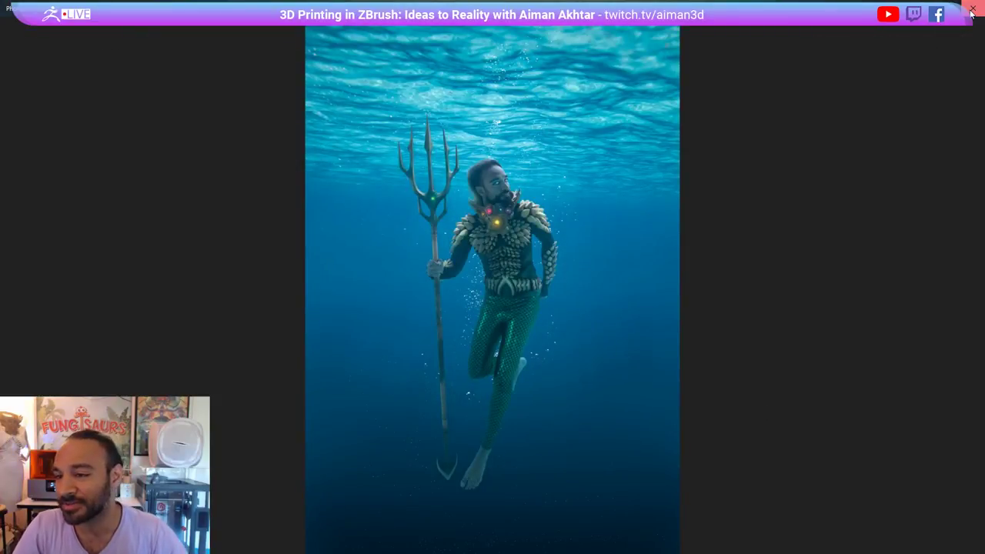
pyautogui.click(972, 11)
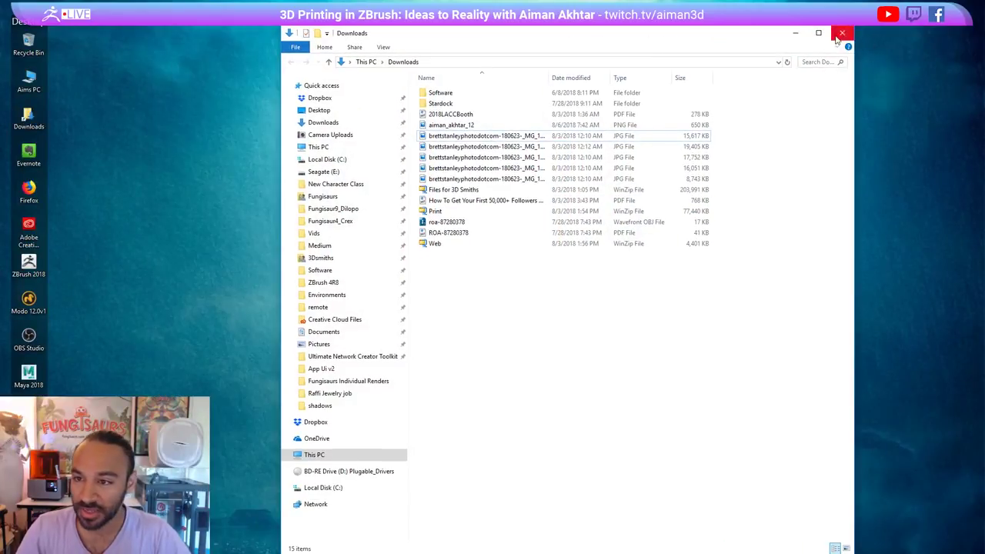
pyautogui.click(718, 34)
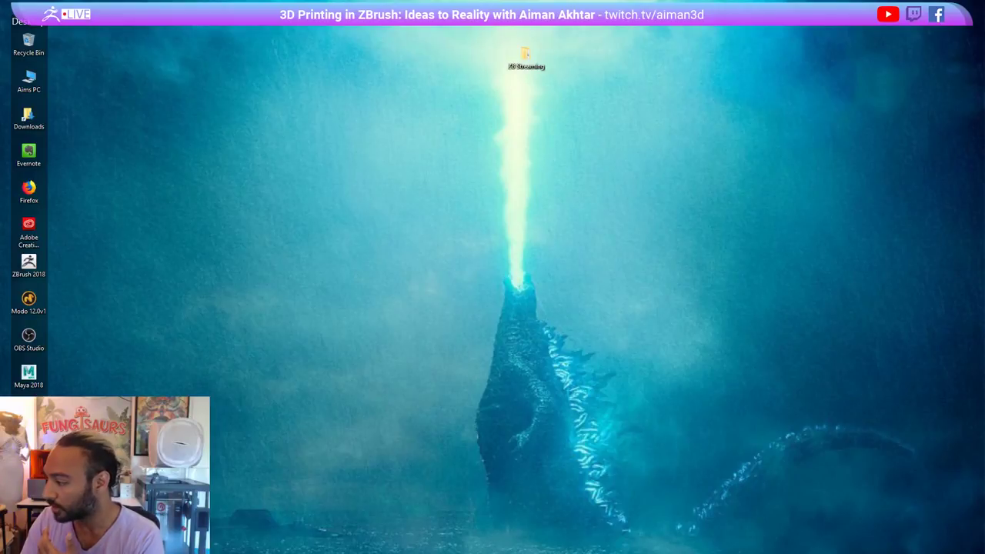
# - Bring the OBS window onto this screen and look through its General, Stream and Video settings
pyautogui.moveTo(984, 77)
pyautogui.mouseDown()
pyautogui.moveTo(666, 76)
pyautogui.moveTo(984, 73)
pyautogui.mouseUp()
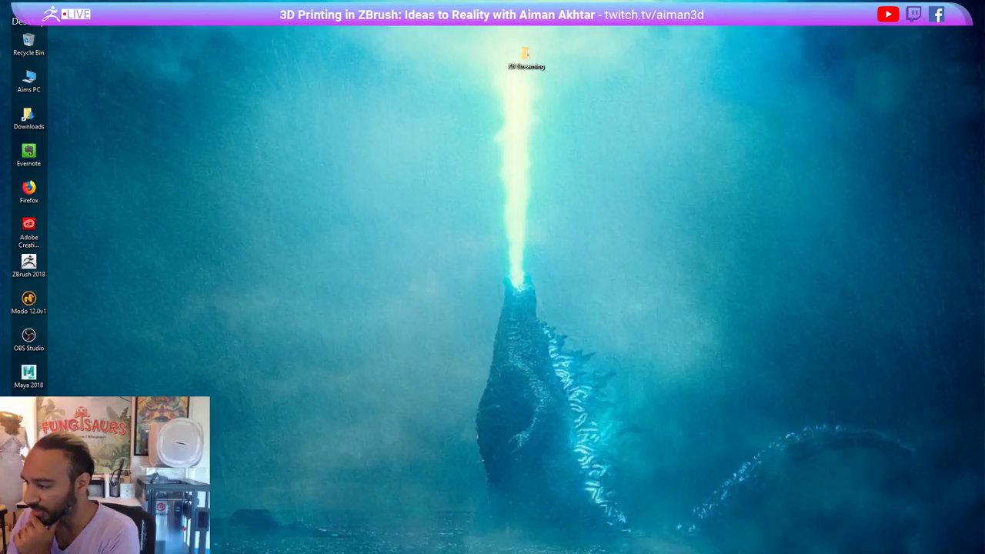
pyautogui.moveTo(984, 42); pyautogui.dragTo(466, 94)
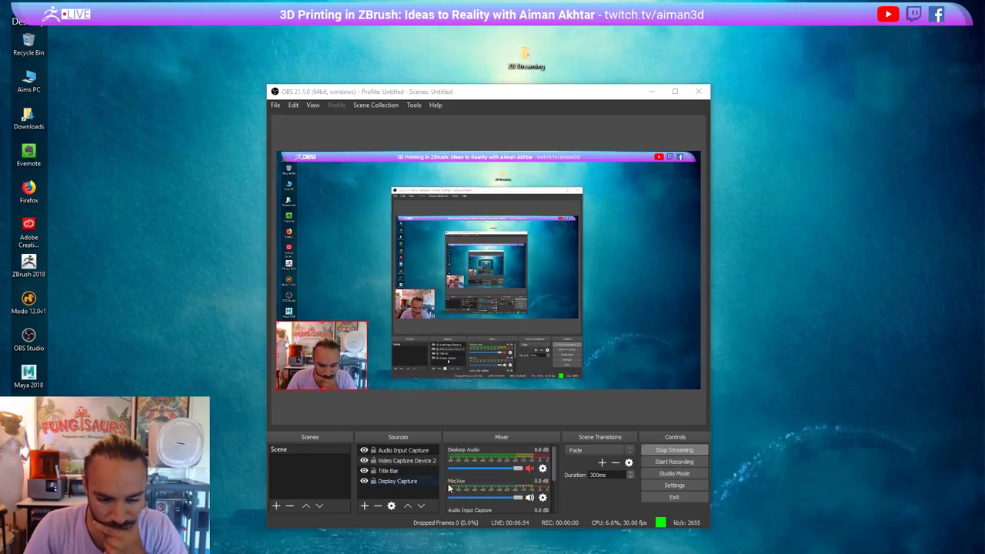
pyautogui.click(675, 485)
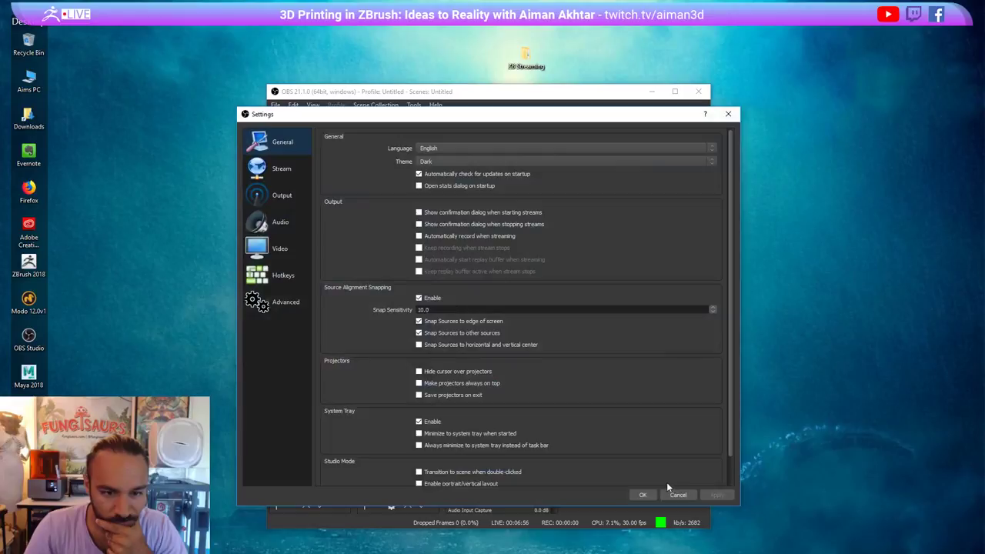
pyautogui.click(282, 201)
pyautogui.click(262, 177)
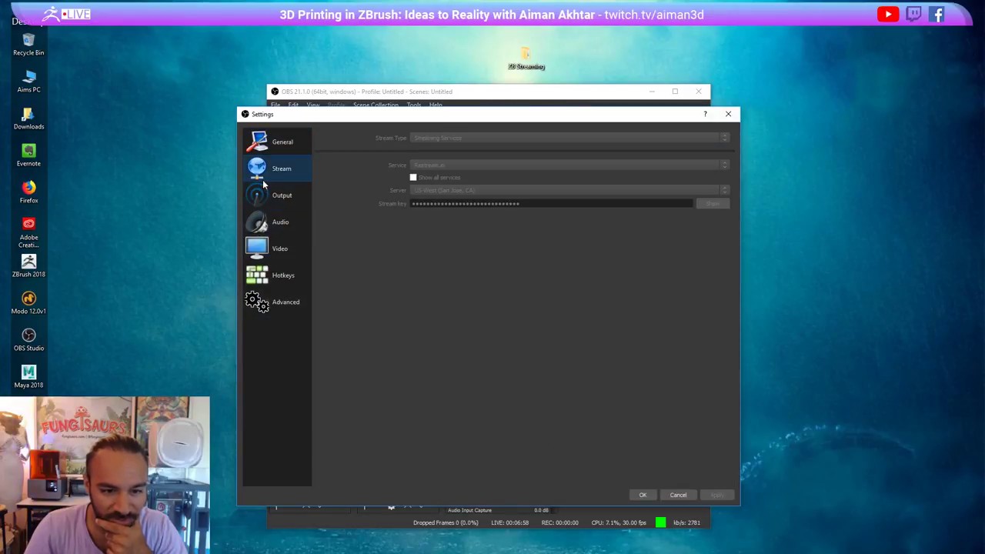
pyautogui.click(293, 250)
pyautogui.click(292, 166)
pyautogui.click(294, 143)
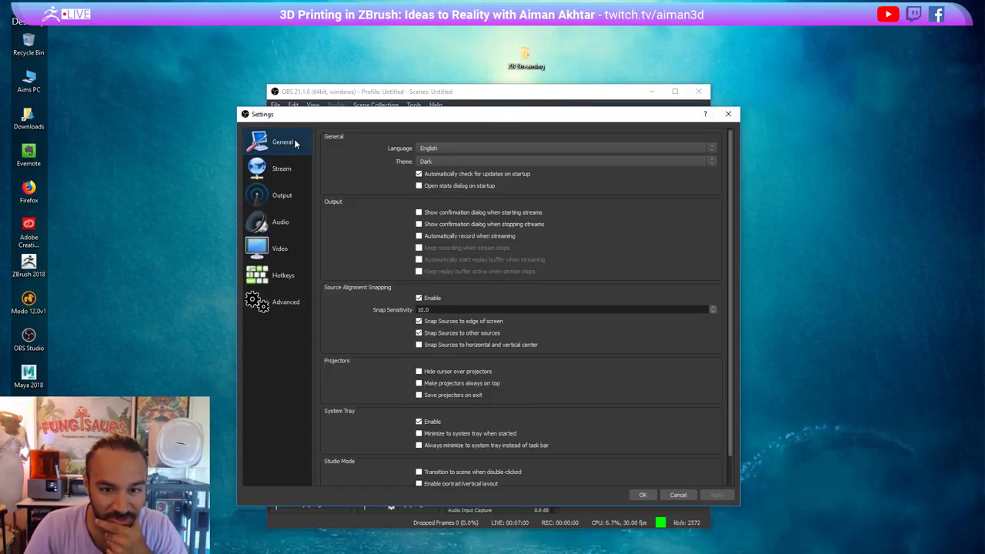
# - Check the OBS Stream settings again, close the settings without changes, and move the OBS window off this screen
pyautogui.click(282, 168)
pyautogui.moveTo(408, 121); pyautogui.dragTo(492, 232)
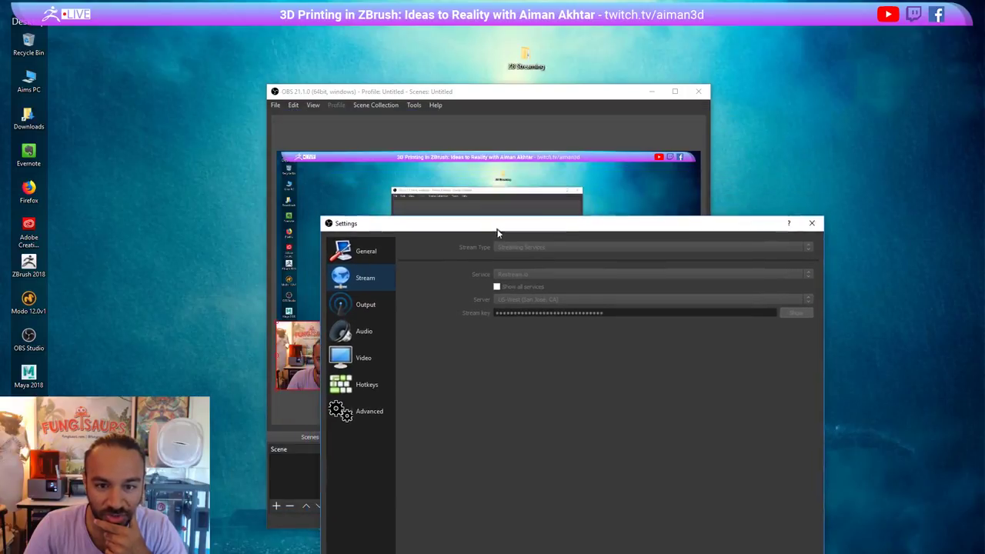
pyautogui.click(813, 224)
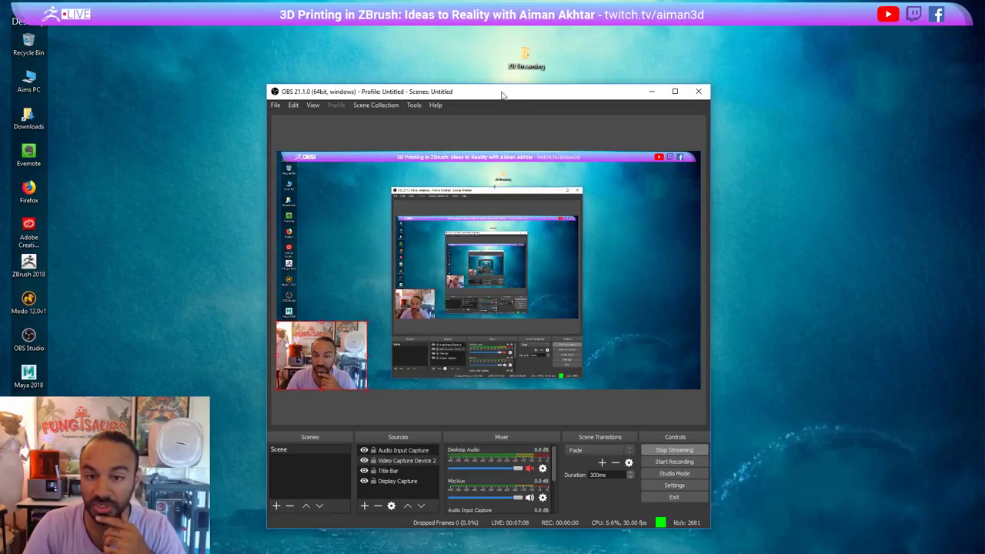
pyautogui.moveTo(500, 96); pyautogui.dragTo(984, 100)
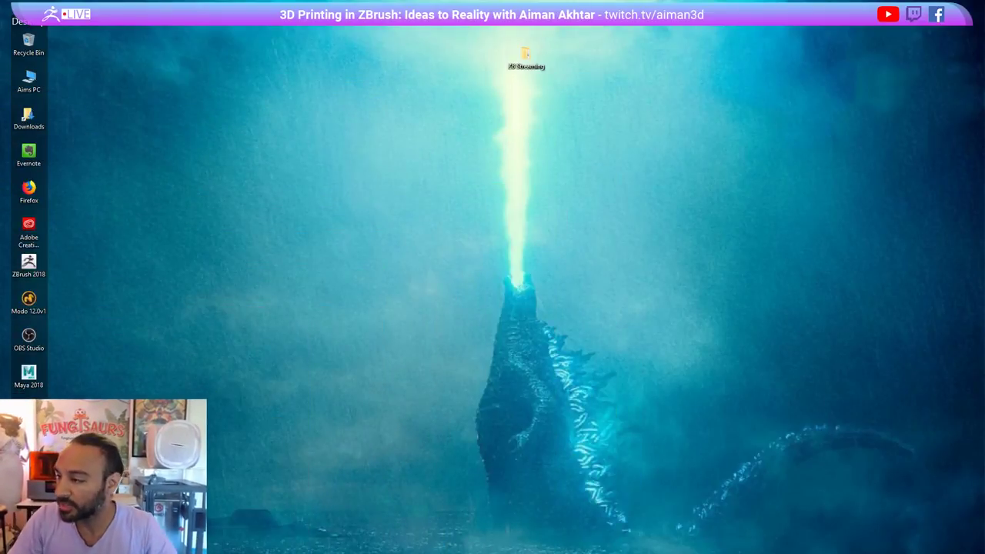
# - Switch to ZBrush and make SimpleBrush the current tool
pyautogui.hotkey('alt', 'Tab')
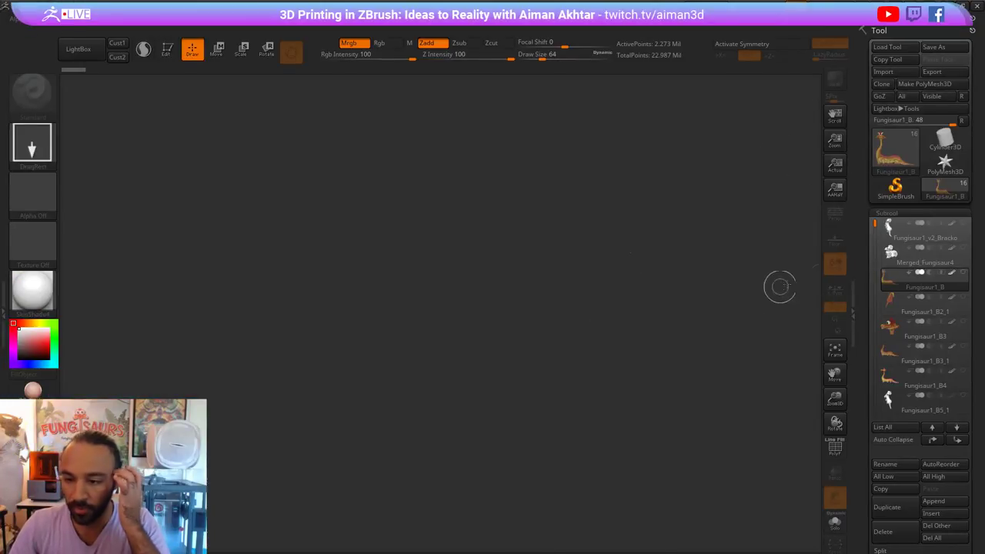
pyautogui.click(945, 163)
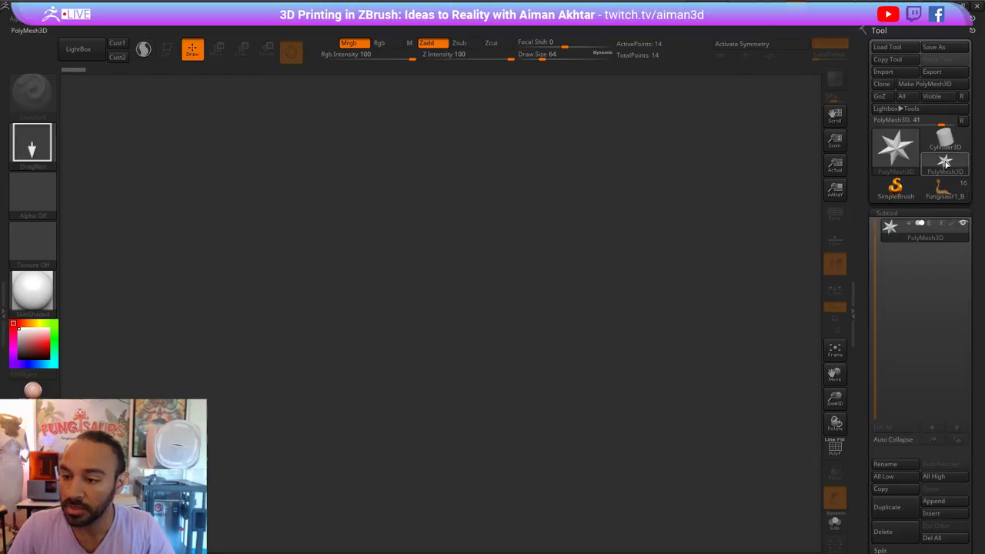
pyautogui.click(895, 187)
# - Load the Dilopho3 tool from the Stream9 folder inside ZB Streaming on the desktop
pyautogui.click(890, 47)
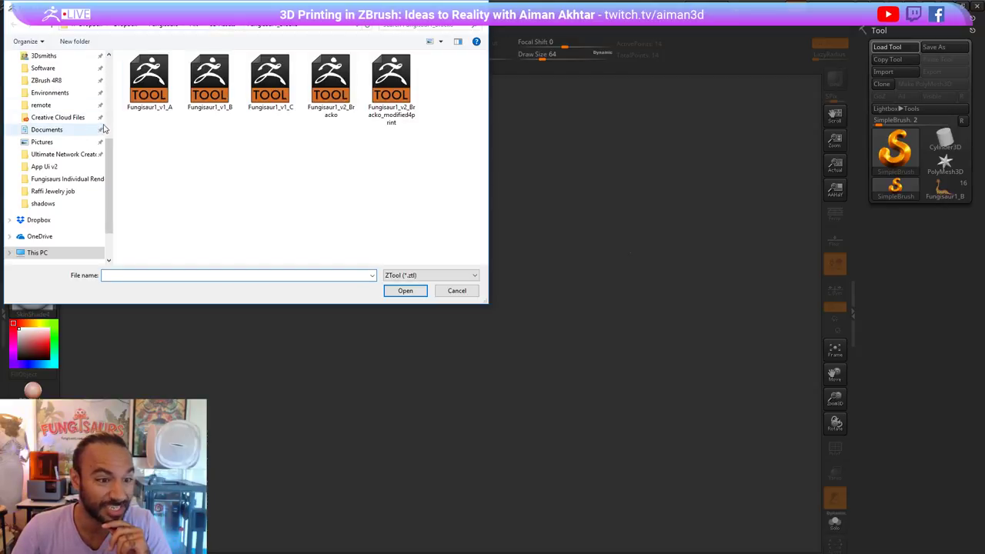
pyautogui.click(72, 91)
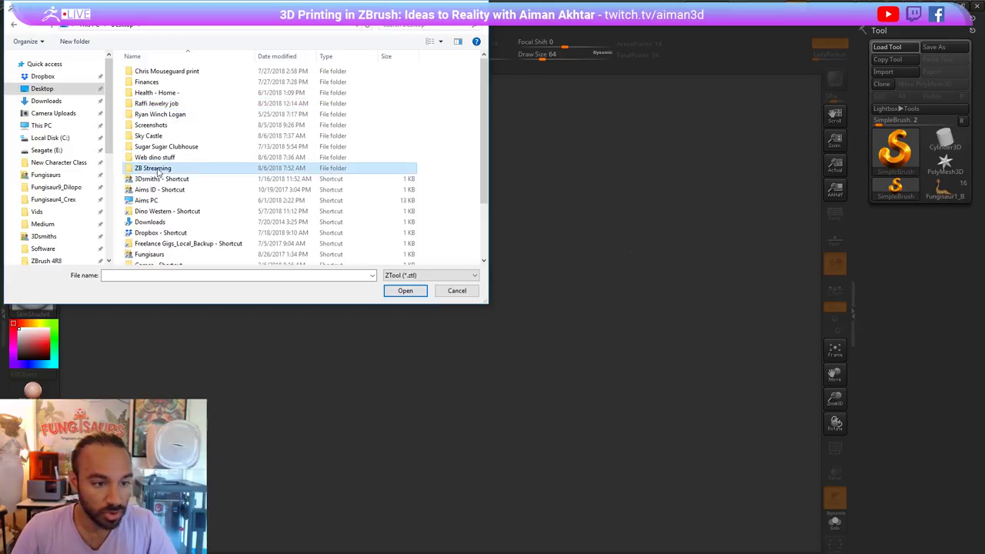
pyautogui.doubleClick(158, 170)
pyautogui.doubleClick(164, 180)
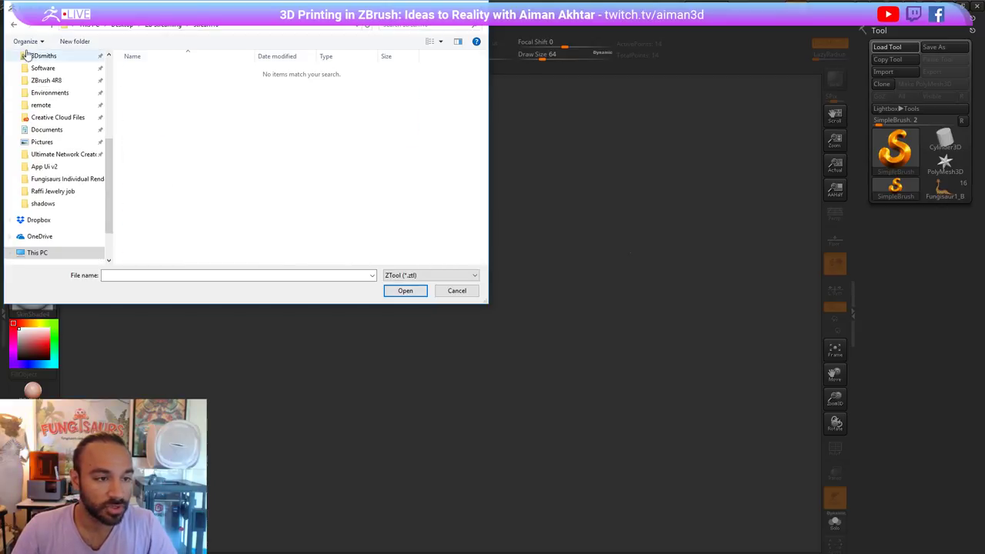
pyautogui.click(14, 25)
pyautogui.doubleClick(175, 170)
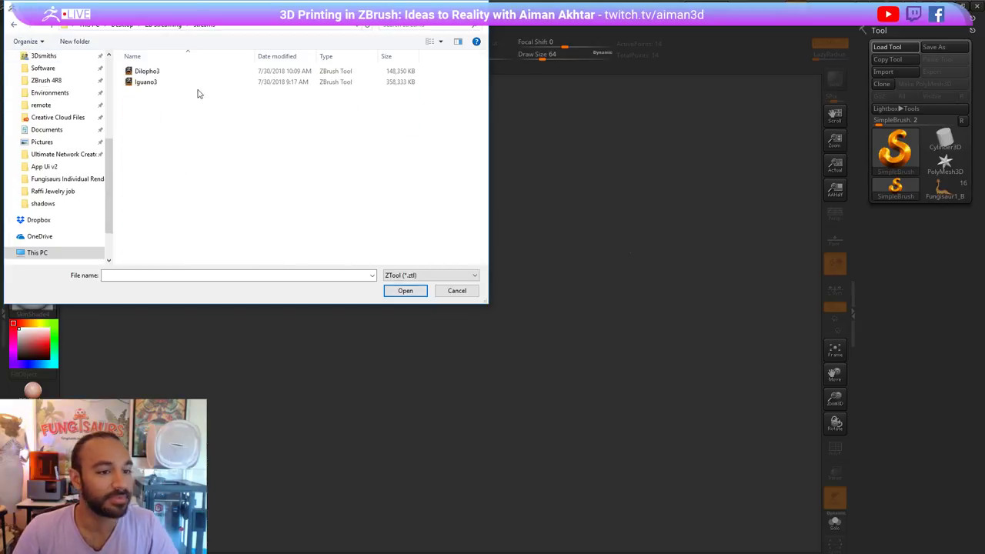
pyautogui.click(158, 72)
pyautogui.click(400, 290)
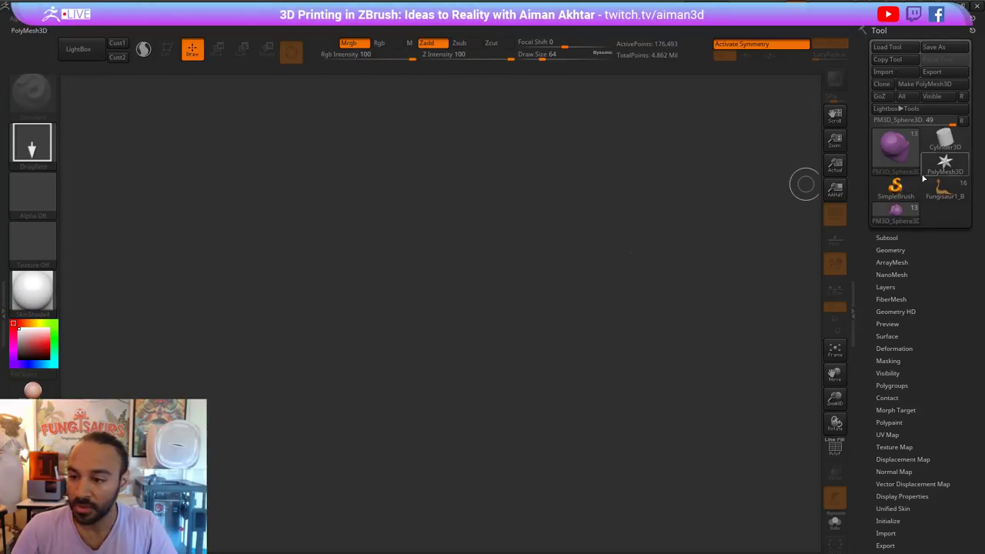
# - Make SimpleBrush the current tool again and load the Iguano3 tool from the Stream9 folder
pyautogui.click(895, 187)
pyautogui.click(886, 46)
pyautogui.click(142, 82)
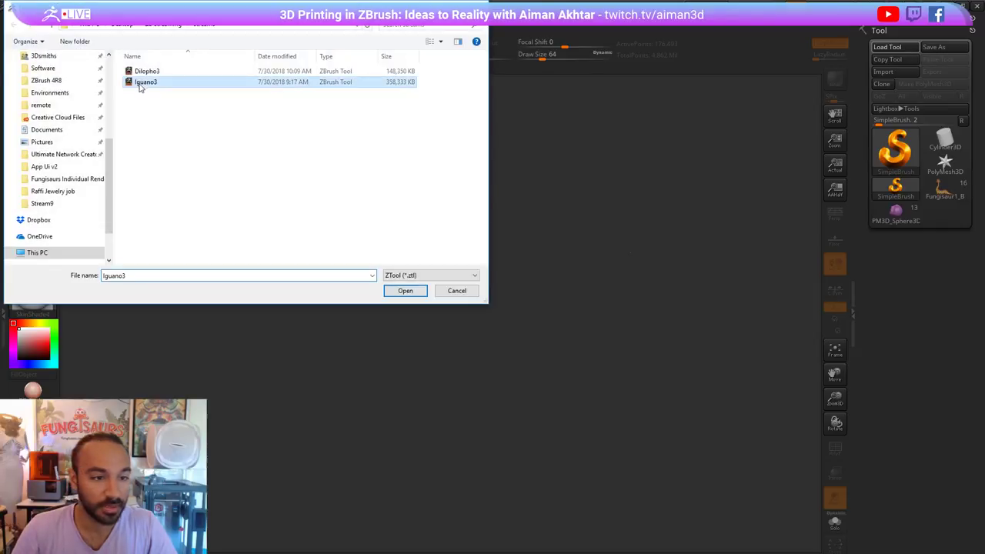
pyautogui.click(406, 291)
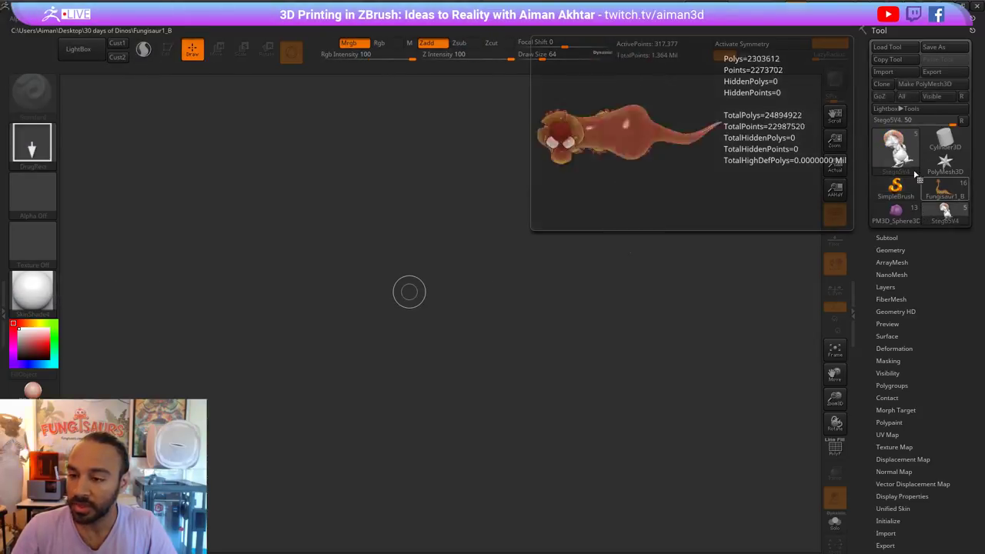
# - Look through the Stream8, Stream7, Stream6, Stream5 and Stream4 folders for a stegosaurus tool to load
pyautogui.click(904, 49)
pyautogui.click(177, 27)
pyautogui.doubleClick(150, 158)
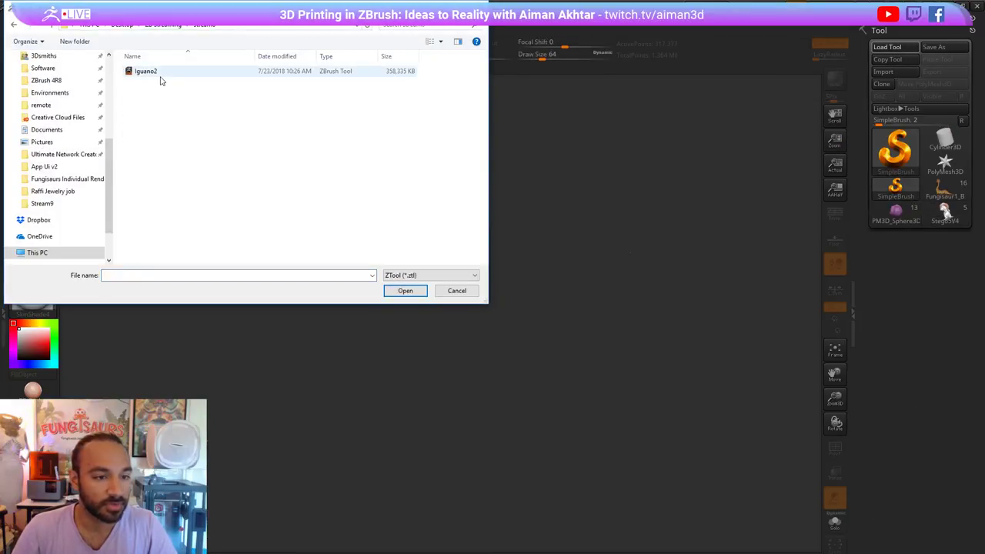
pyautogui.click(15, 26)
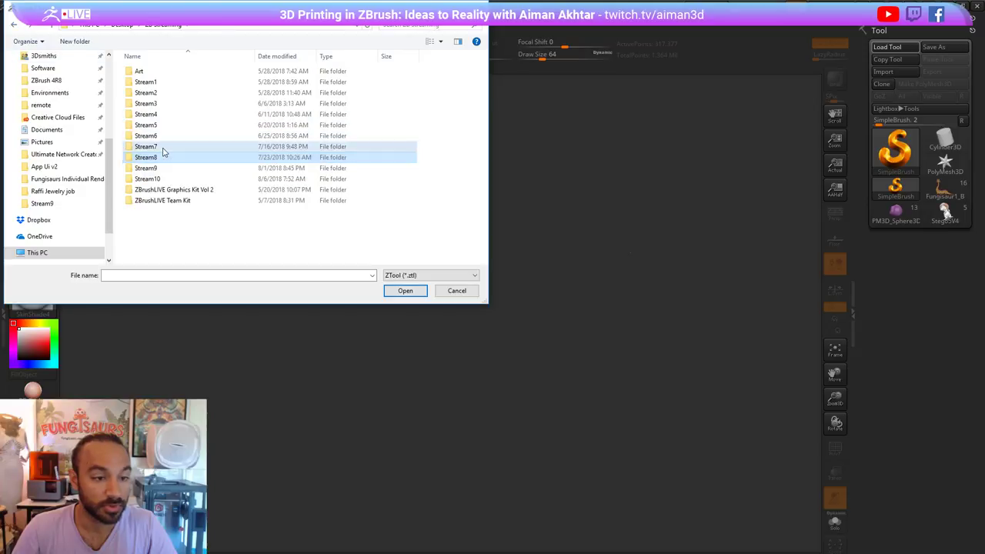
pyautogui.doubleClick(161, 154)
pyautogui.click(15, 26)
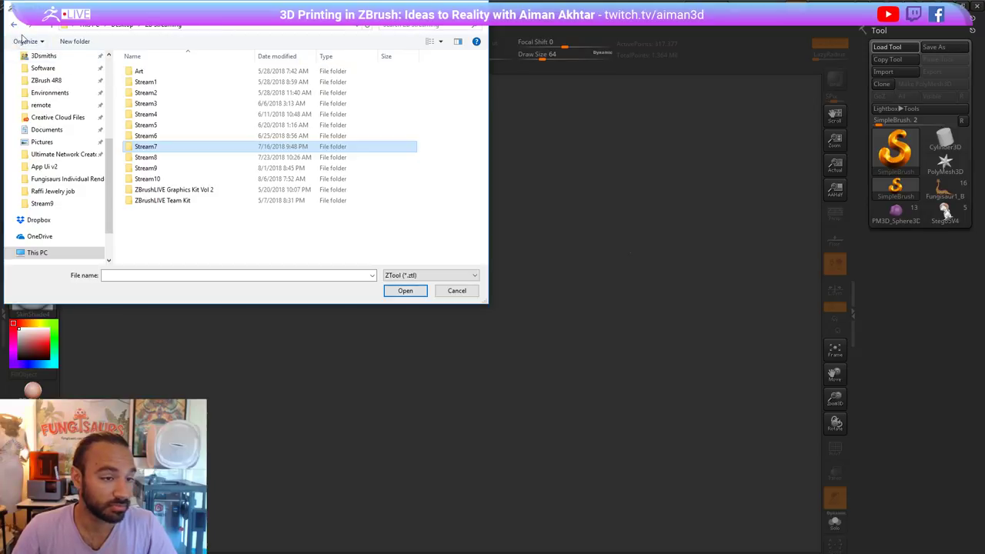
pyautogui.doubleClick(153, 136)
pyautogui.click(15, 26)
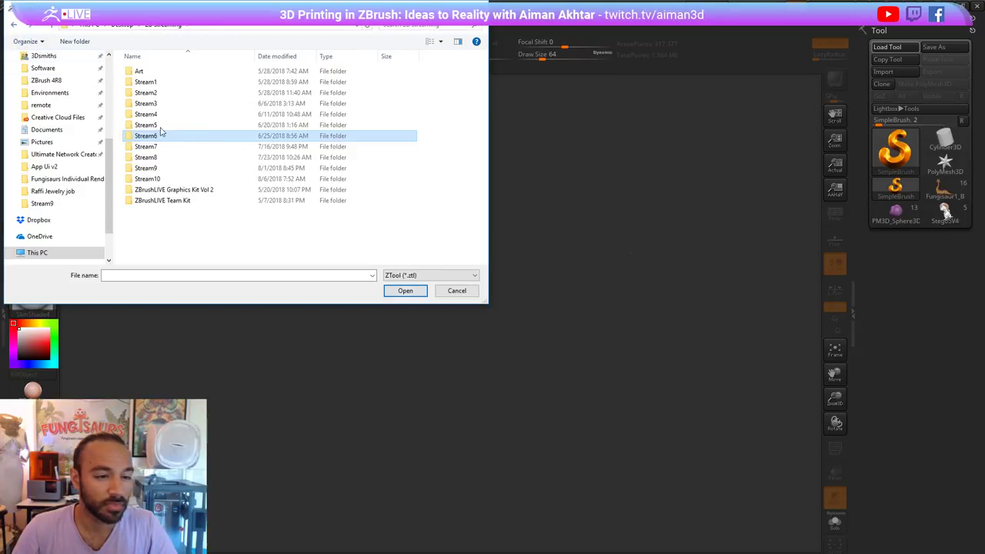
pyautogui.doubleClick(157, 126)
pyautogui.hotkey('alt', 'Left')
pyautogui.doubleClick(157, 117)
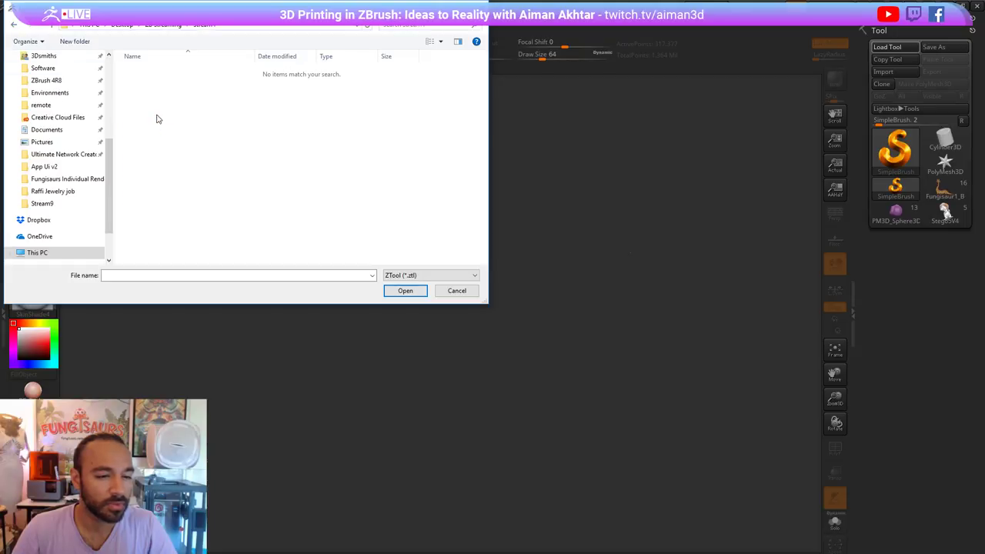
pyautogui.click(16, 27)
# - Load the Stego tool dated 6/4/2018 11:02 PM from the Stream3 folder and put it on the canvas in Edit mode
pyautogui.doubleClick(146, 101)
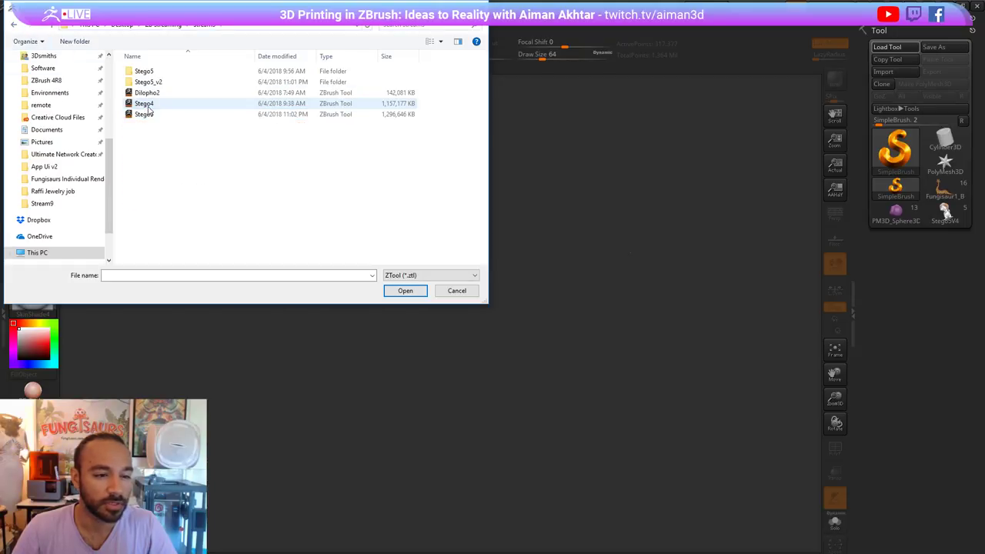
pyautogui.click(146, 114)
pyautogui.click(402, 291)
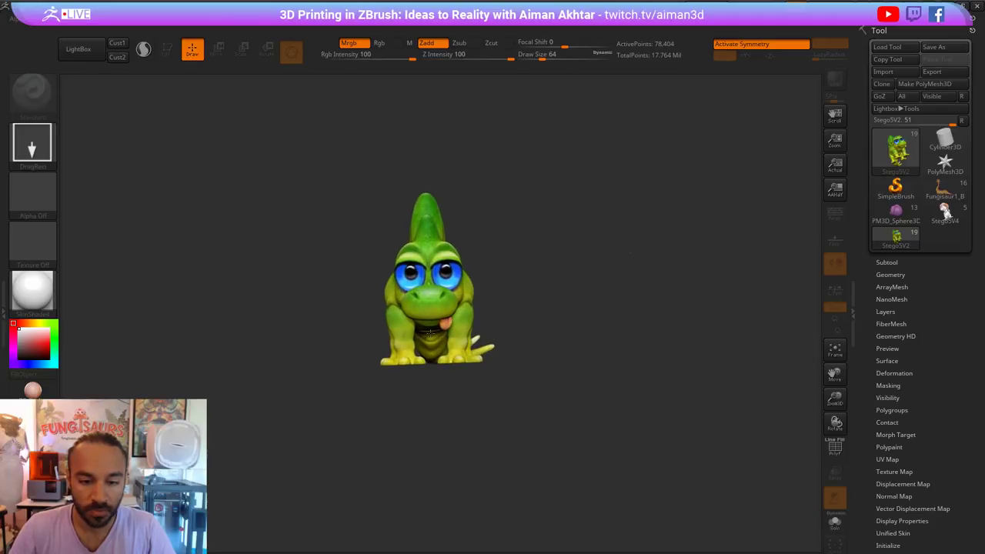
pyautogui.click(166, 48)
# - Examine the green stegosaurus from the front and both sides, and display its polygon wireframe
pyautogui.moveTo(626, 382); pyautogui.dragTo(535, 452)
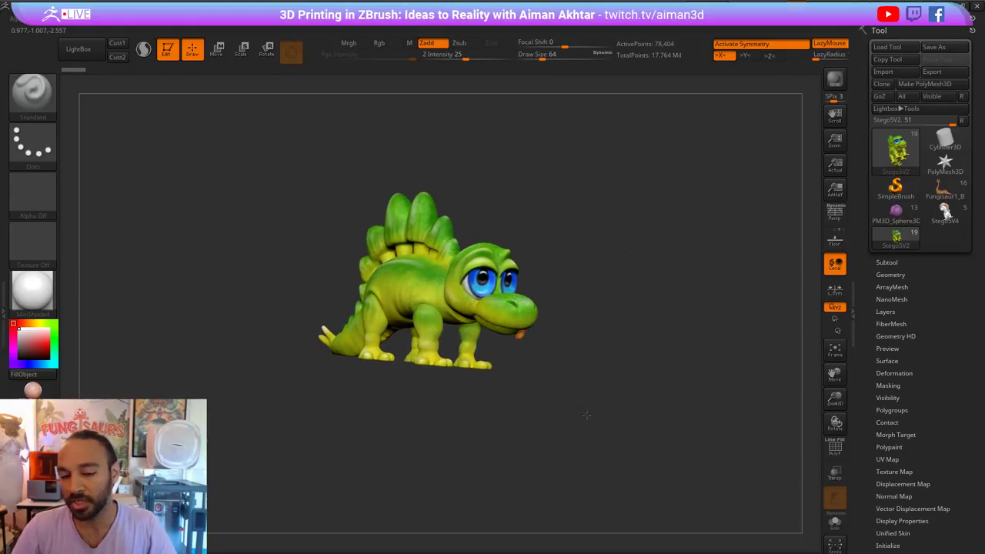
pyautogui.moveTo(586, 415); pyautogui.dragTo(493, 207)
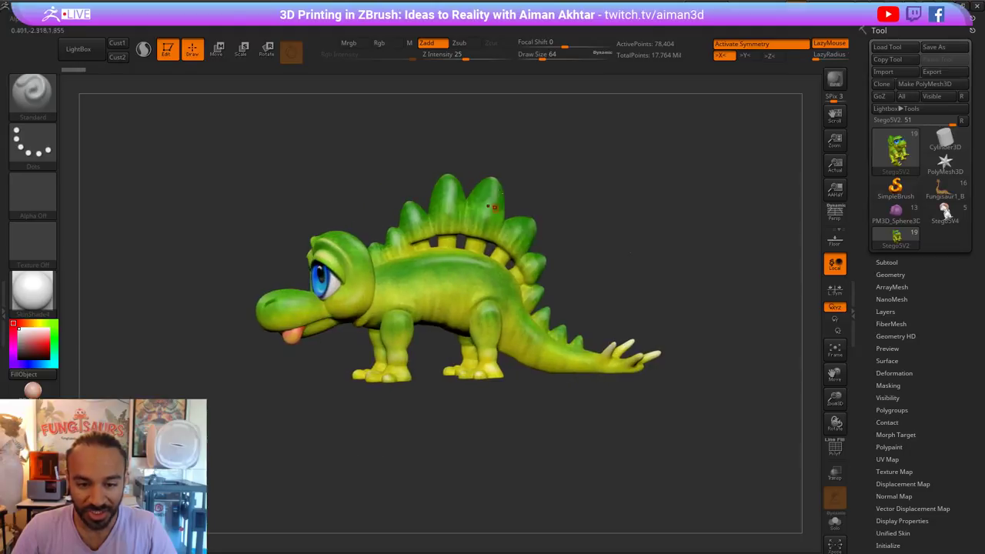
pyautogui.moveTo(685, 209); pyautogui.dragTo(664, 318)
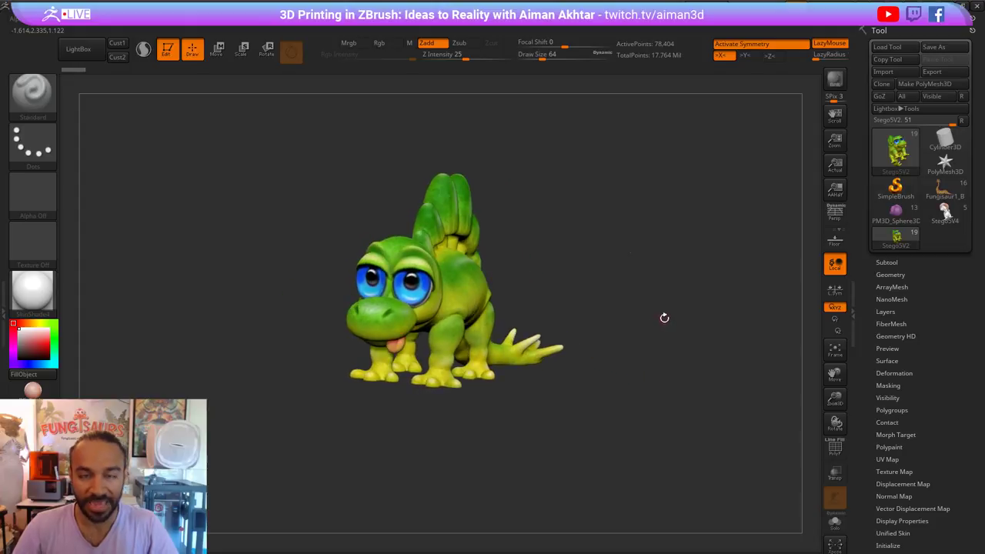
pyautogui.click(829, 450)
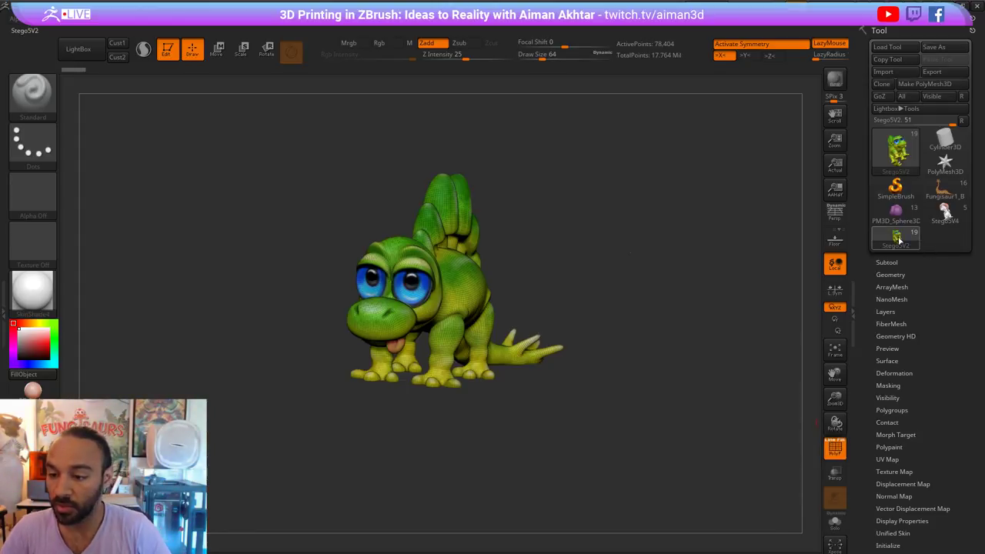
pyautogui.moveTo(898, 239)
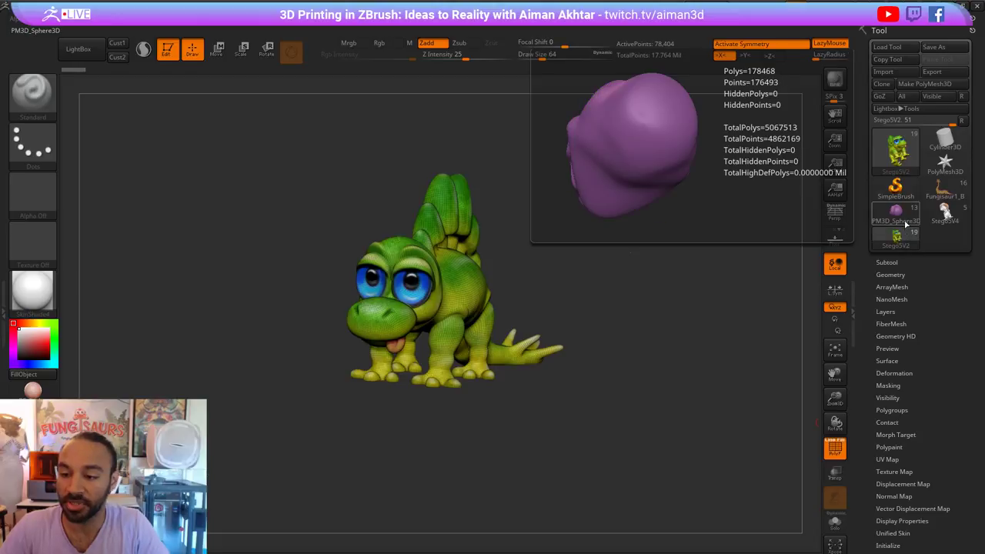
# - Hide the wireframe, place the stegosaurus at the canvas's lower right in three-quarter view, and leave Edit mode to fix it there
pyautogui.click(836, 449)
pyautogui.moveTo(705, 435); pyautogui.dragTo(730, 544)
pyautogui.click(168, 50)
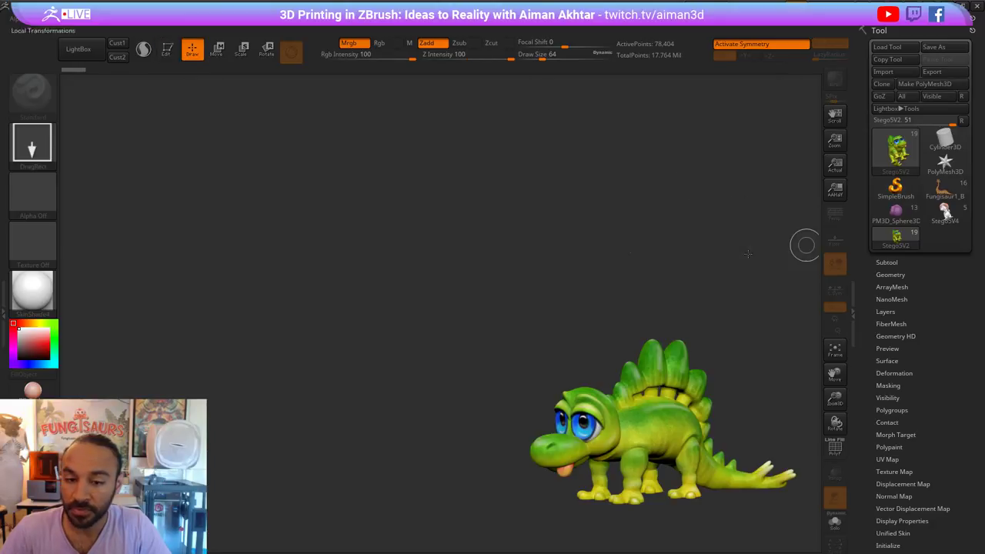
# - Draw another model, swap it for the PM3D_Sphere3D dinosaur, and fix it facing forward at the canvas's lower left with perspective on
pyautogui.moveTo(254, 377); pyautogui.dragTo(223, 206)
pyautogui.click(168, 51)
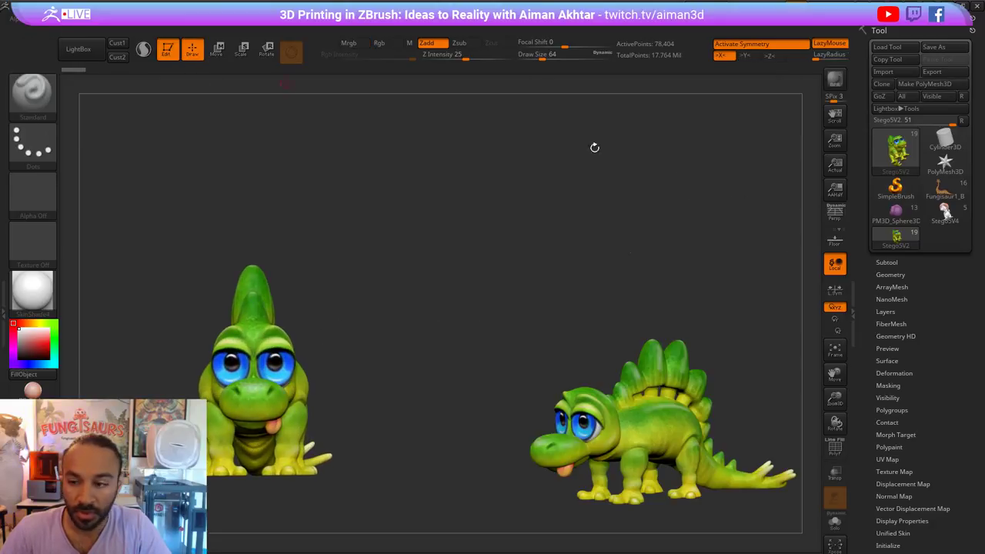
pyautogui.click(900, 218)
pyautogui.keyDown('alt'); pyautogui.moveTo(395, 410); pyautogui.dragTo(597, 328); pyautogui.keyUp('alt')
pyautogui.keyDown('alt'); pyautogui.moveTo(484, 465); pyautogui.dragTo(475, 468); pyautogui.keyUp('alt')
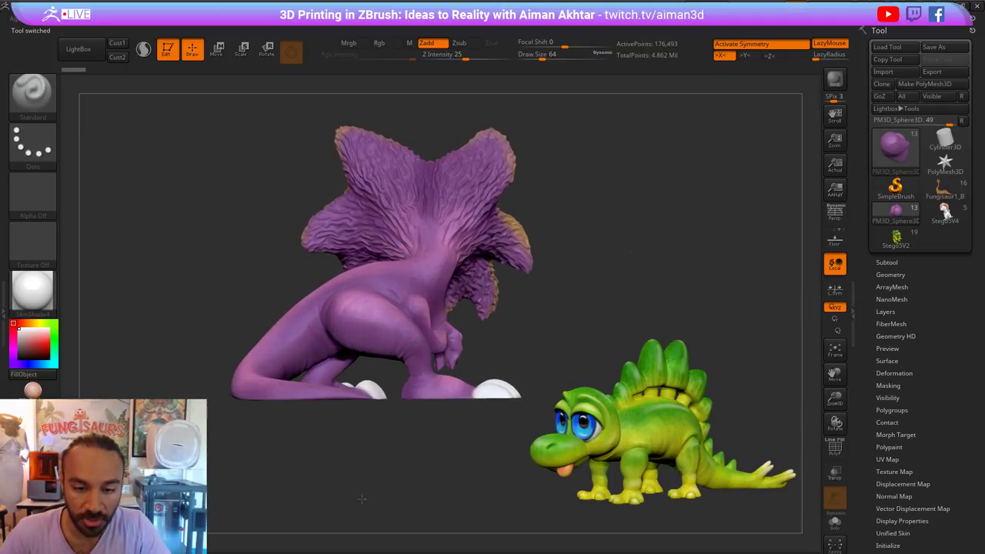
pyautogui.moveTo(361, 498); pyautogui.dragTo(483, 500)
pyautogui.moveTo(492, 243); pyautogui.dragTo(412, 373)
pyautogui.keyDown('alt'); pyautogui.moveTo(537, 340); pyautogui.dragTo(387, 222); pyautogui.keyUp('alt')
pyautogui.press('p')
pyautogui.click(170, 53)
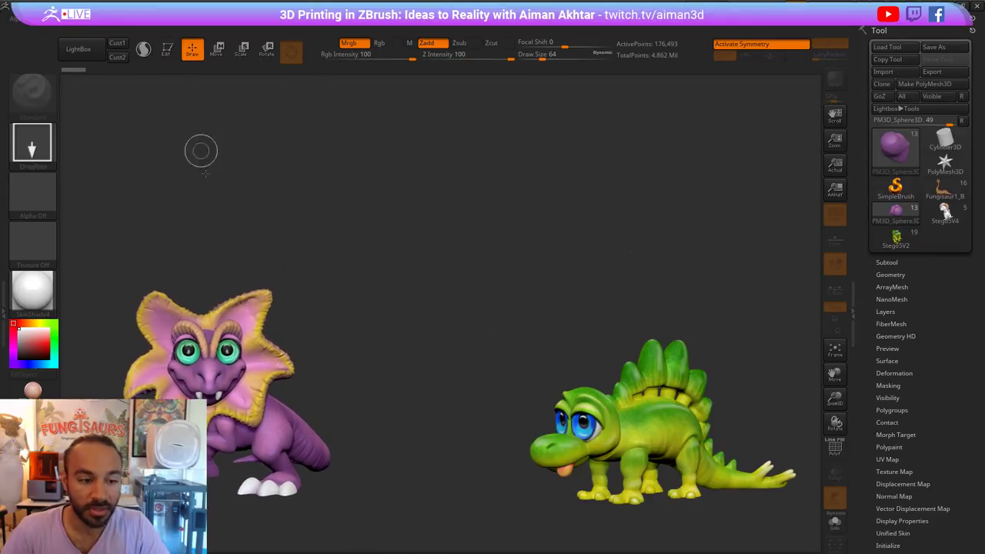
# - Draw the mushroom-capped dinosaur tool above the other two in Edit mode and display it with the RS_Sculpy material
pyautogui.click(944, 213)
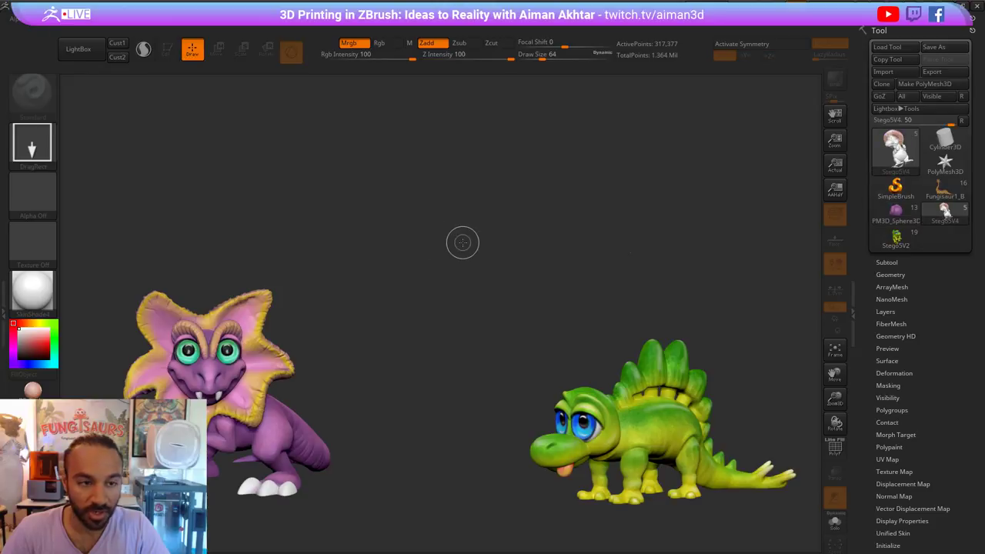
pyautogui.moveTo(449, 240); pyautogui.dragTo(462, 123)
pyautogui.click(166, 49)
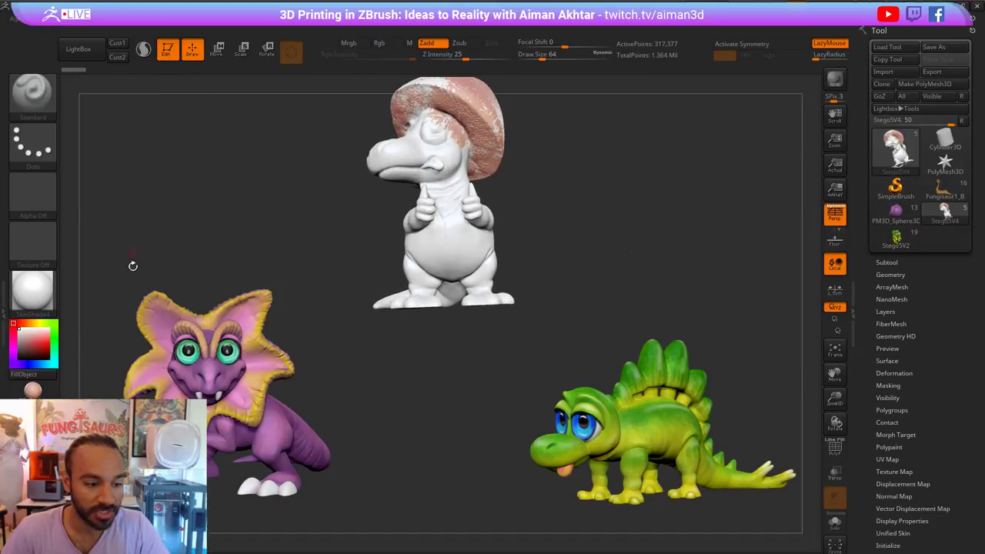
pyautogui.click(49, 377)
# - Examine the mushroom-capped dinosaur up close and from behind, and leave it standing in front view between the other two
pyautogui.moveTo(362, 373)
pyautogui.mouseDown()
pyautogui.moveTo(608, 220)
pyautogui.moveTo(593, 285)
pyautogui.moveTo(639, 302)
pyautogui.moveTo(631, 312)
pyautogui.moveTo(642, 316)
pyautogui.moveTo(465, 321)
pyautogui.moveTo(550, 279)
pyautogui.moveTo(576, 286)
pyautogui.moveTo(579, 313)
pyautogui.mouseUp()
pyautogui.moveTo(486, 192); pyautogui.dragTo(501, 353)
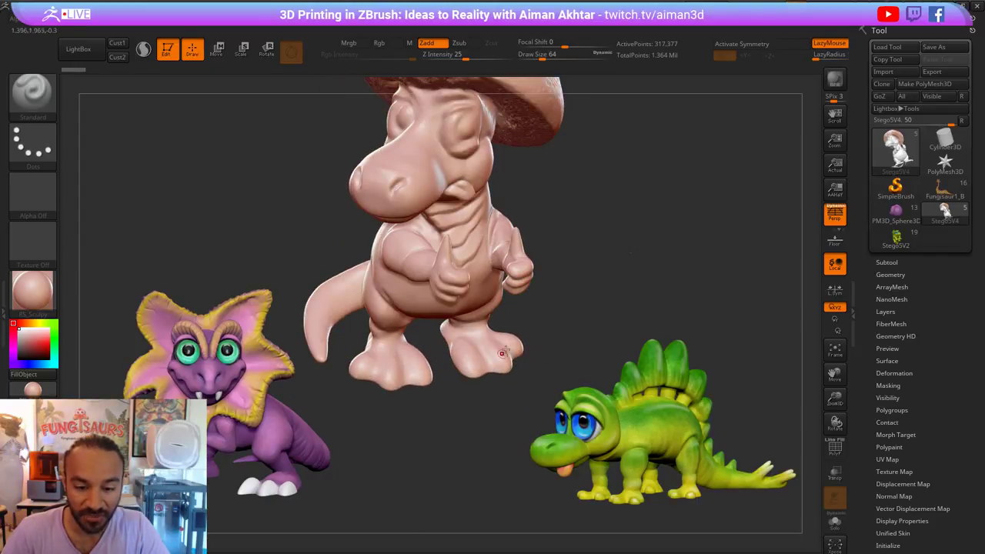
pyautogui.moveTo(699, 289); pyautogui.dragTo(525, 296)
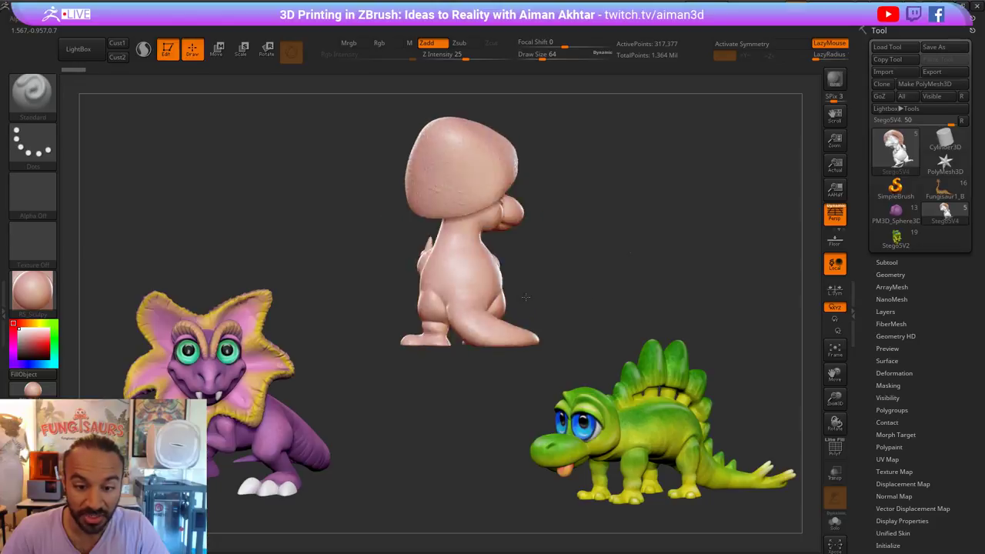
pyautogui.moveTo(553, 262); pyautogui.dragTo(585, 329)
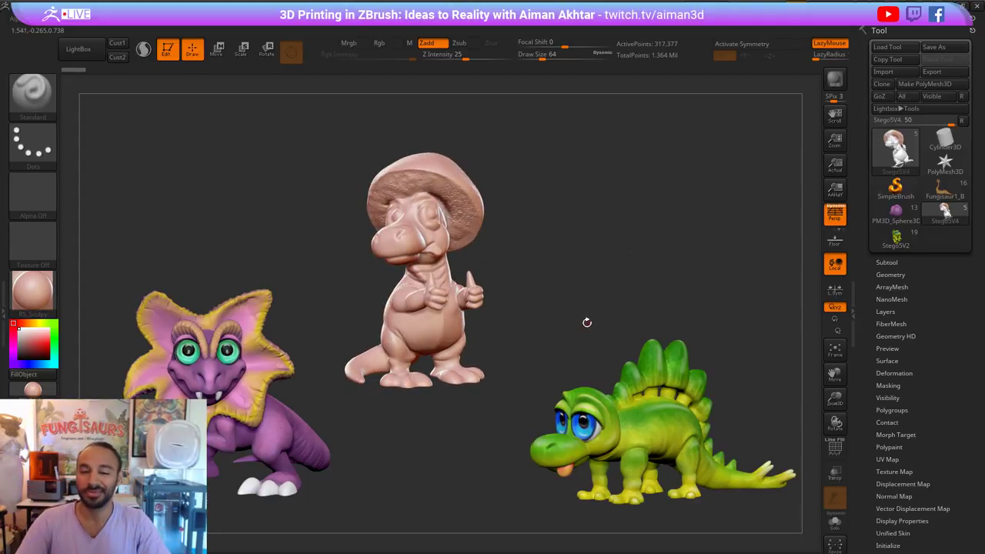
pyautogui.moveTo(612, 322); pyautogui.dragTo(639, 313)
pyautogui.moveTo(944, 213)
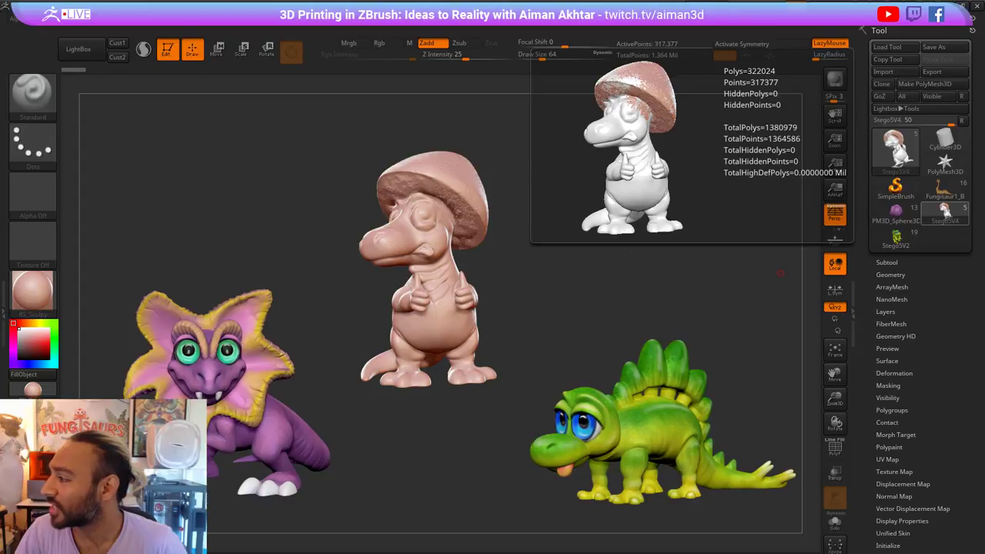
# - Switch to the browser's iguanodon image results and view the Disney toy, the watercolour illustration and the Dinosaurs Galore figure
pyautogui.hotkey('alt', 'Tab')
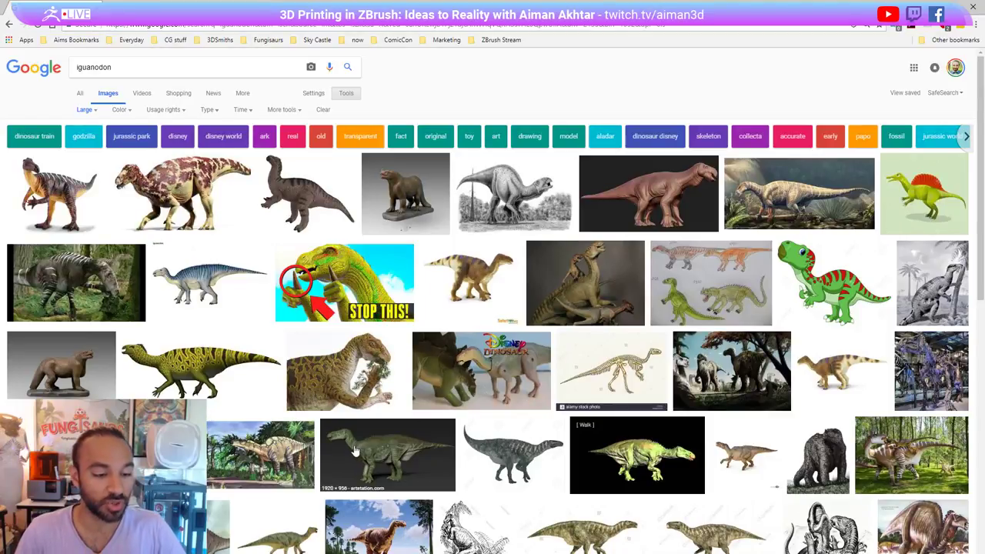
pyautogui.click(491, 392)
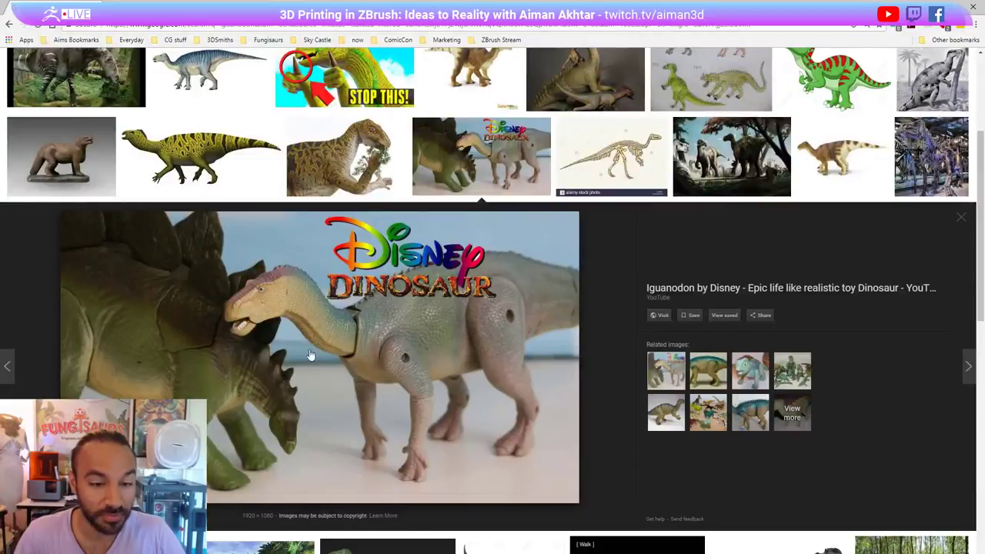
pyautogui.click(445, 166)
pyautogui.scroll(-2, 261, 342)
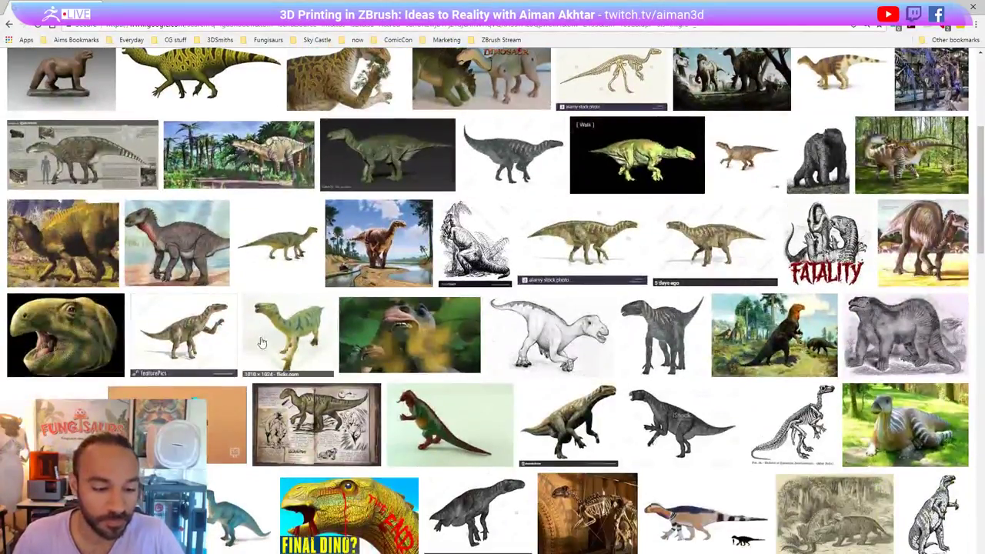
pyautogui.click(182, 243)
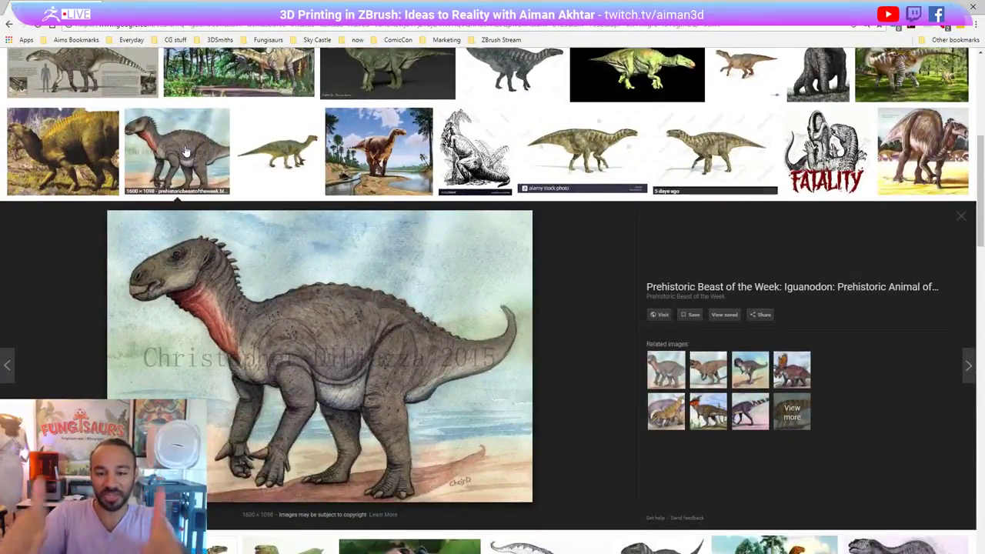
pyautogui.click(240, 139)
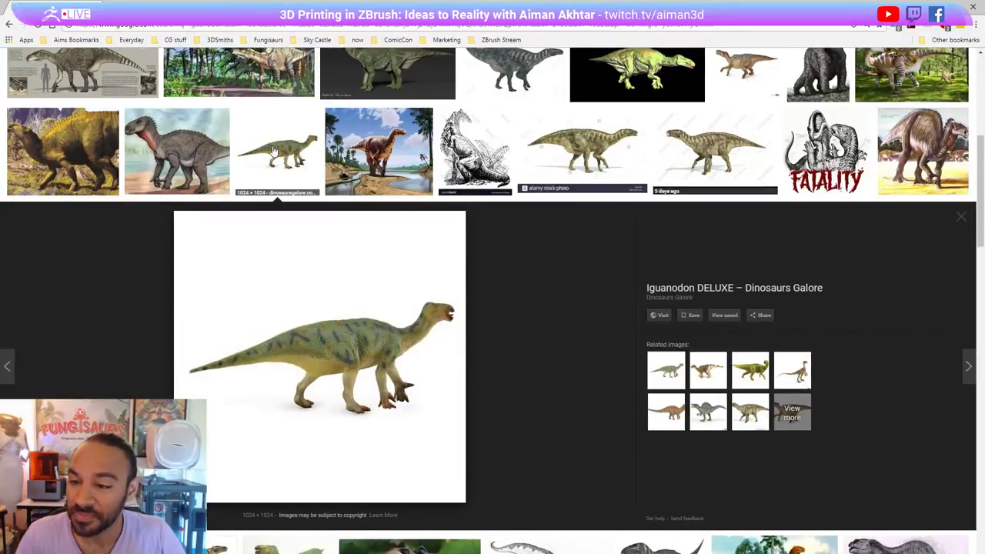
pyautogui.click(274, 150)
# - View the FATALITY spike-thumb drawing, the Dinosaur Wiki painting and the upright forest painting among the iguanodon results
pyautogui.click(840, 153)
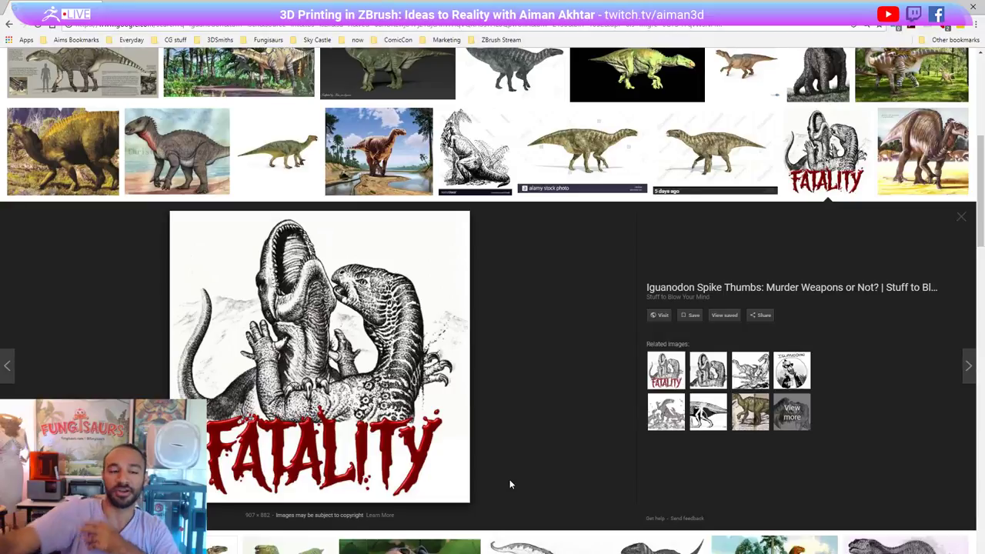
pyautogui.click(825, 154)
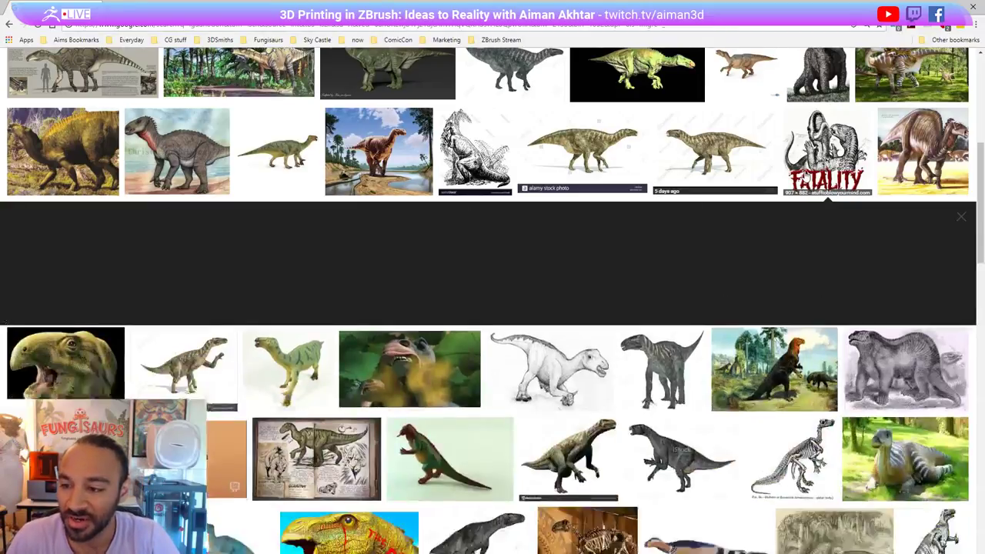
pyautogui.click(922, 166)
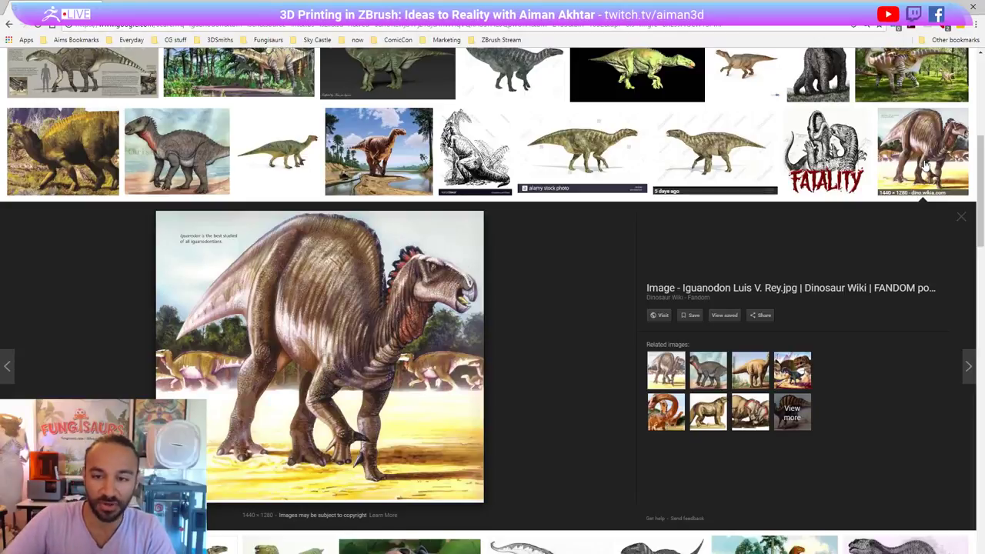
pyautogui.click(926, 166)
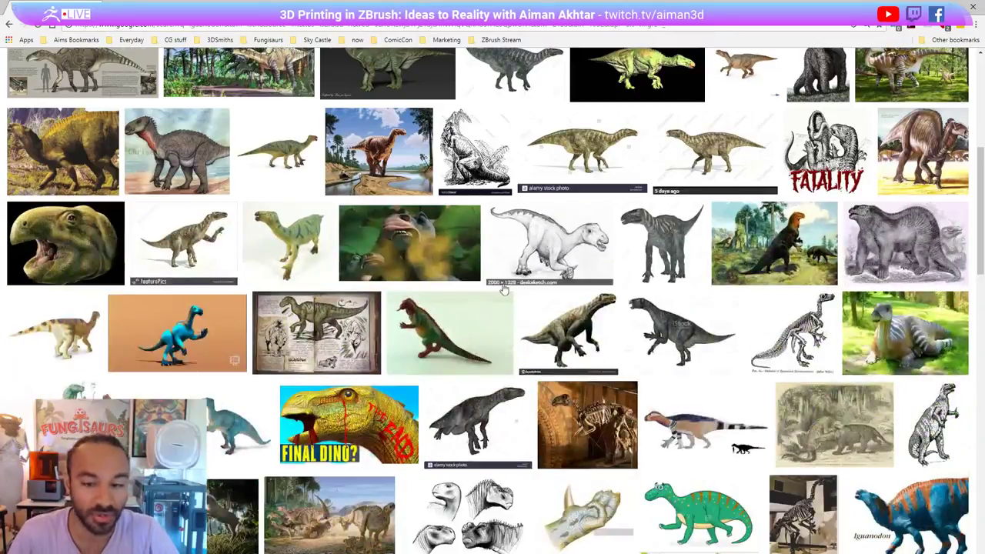
pyautogui.click(785, 247)
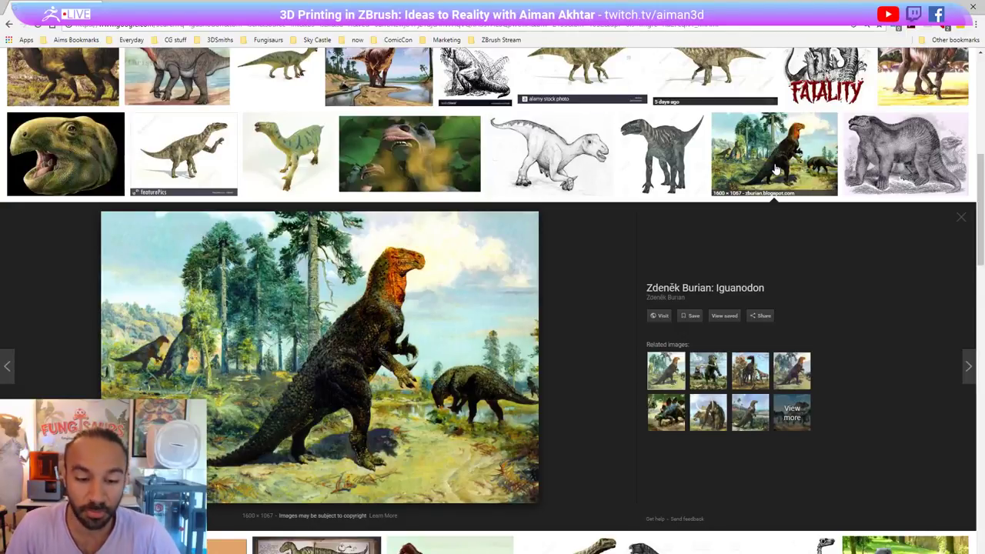
pyautogui.scroll(4, 774, 165)
pyautogui.scroll(-4, 774, 165)
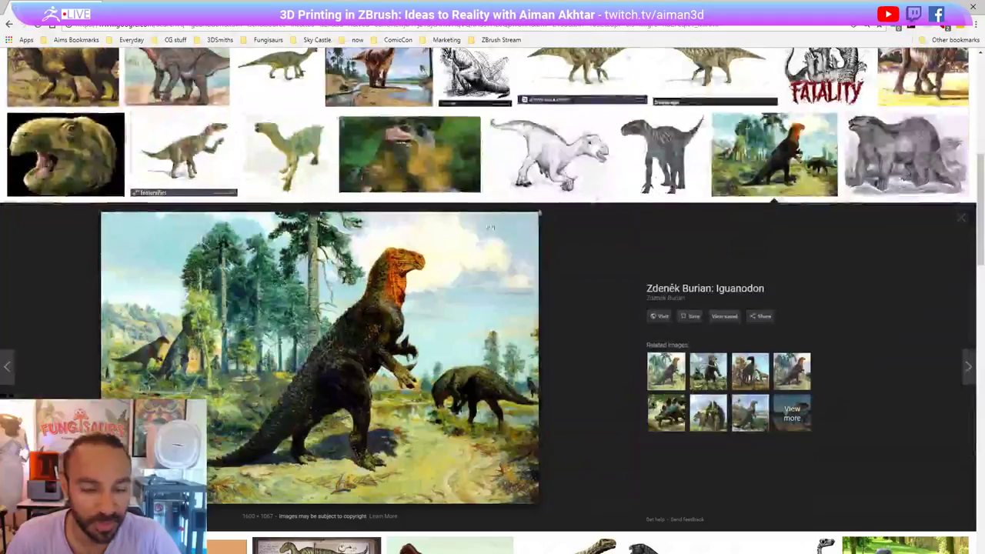
# - Switch to the browser's two colored bolete results, view the Wikipedia, JungleDragon and Central Ohio Nature photos, and return to ZBrush
pyautogui.hotkey('alt', 'Tab')
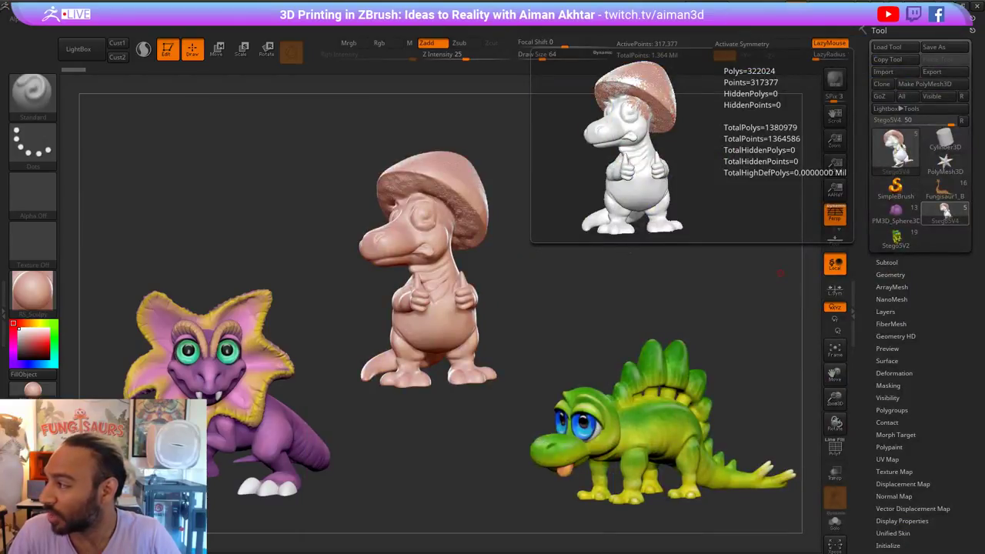
pyautogui.hotkey('alt', 'Tab')
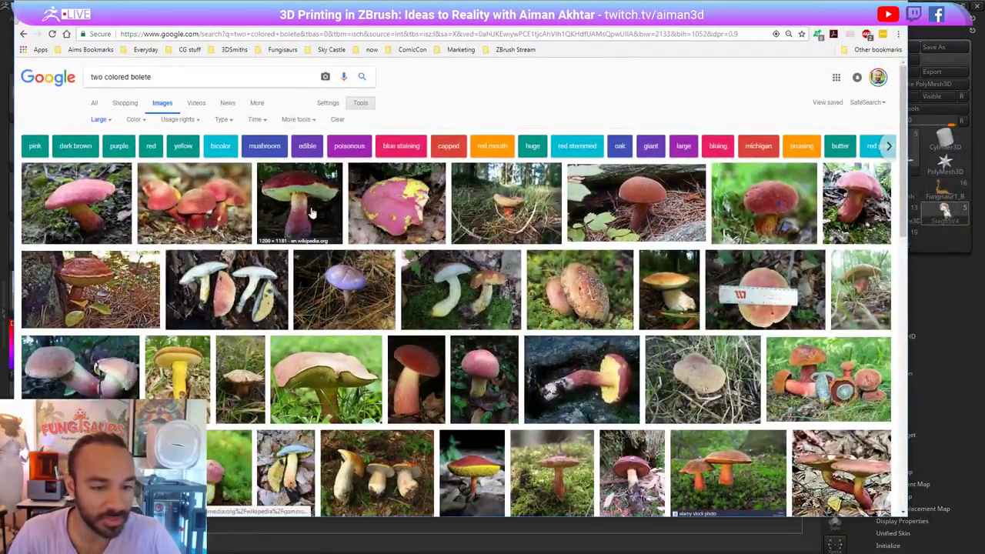
pyautogui.click(292, 216)
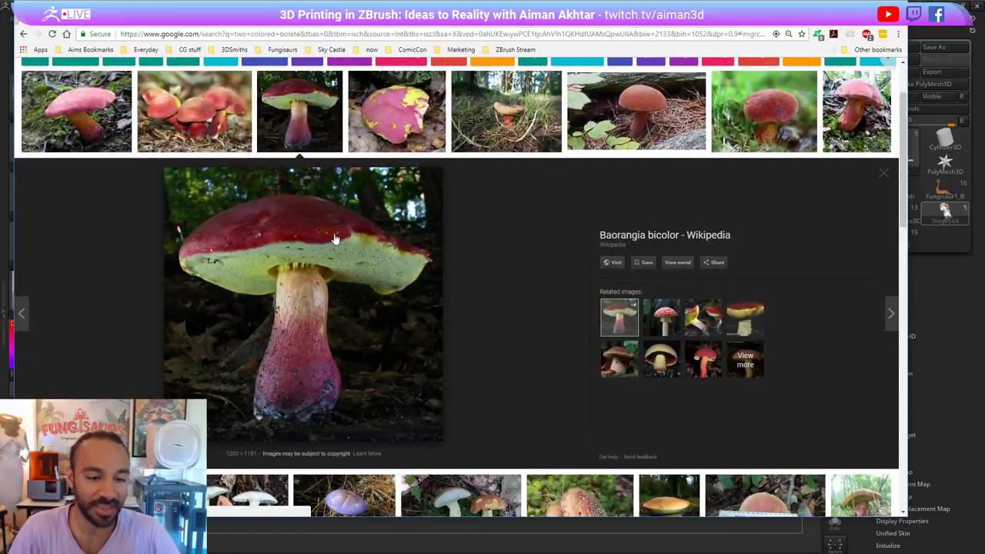
pyautogui.click(221, 115)
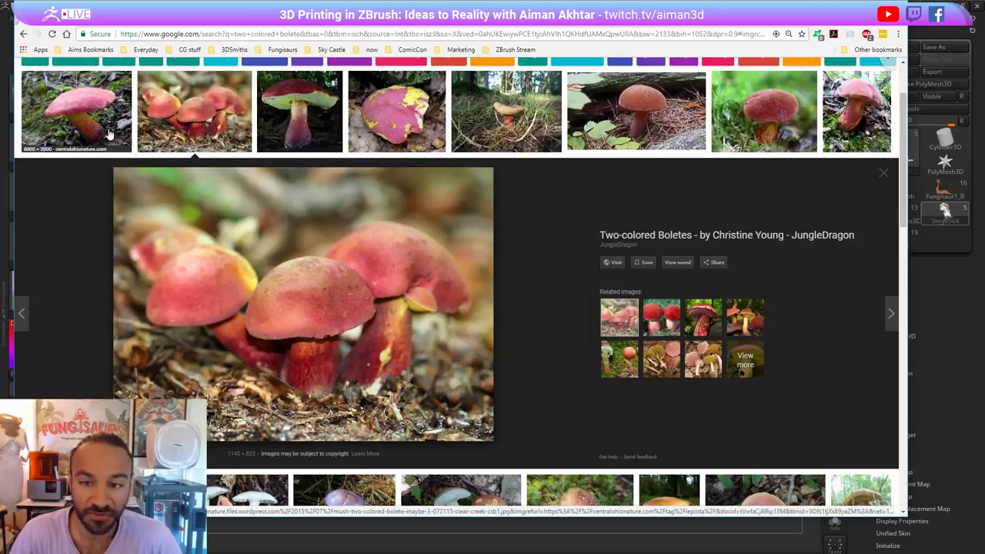
pyautogui.click(112, 135)
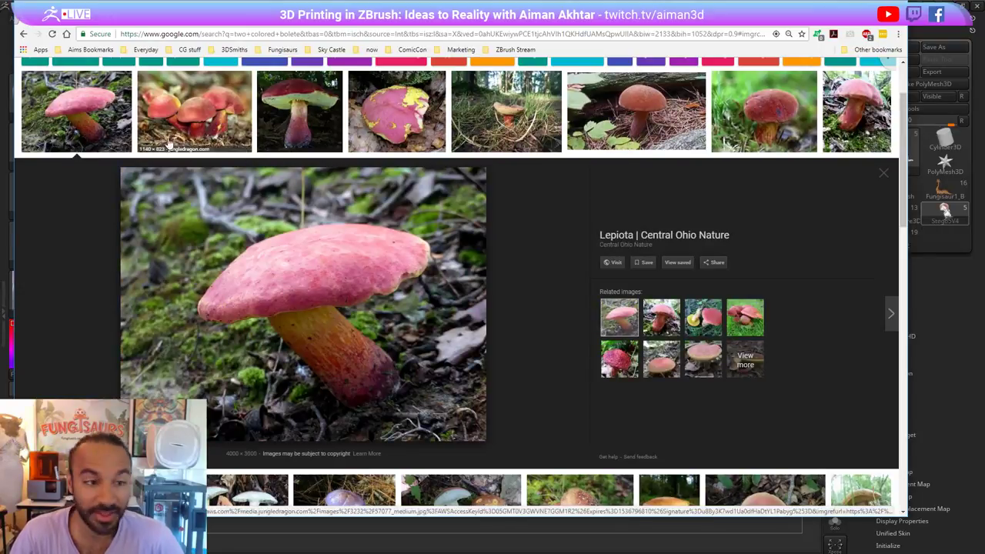
pyautogui.click(94, 131)
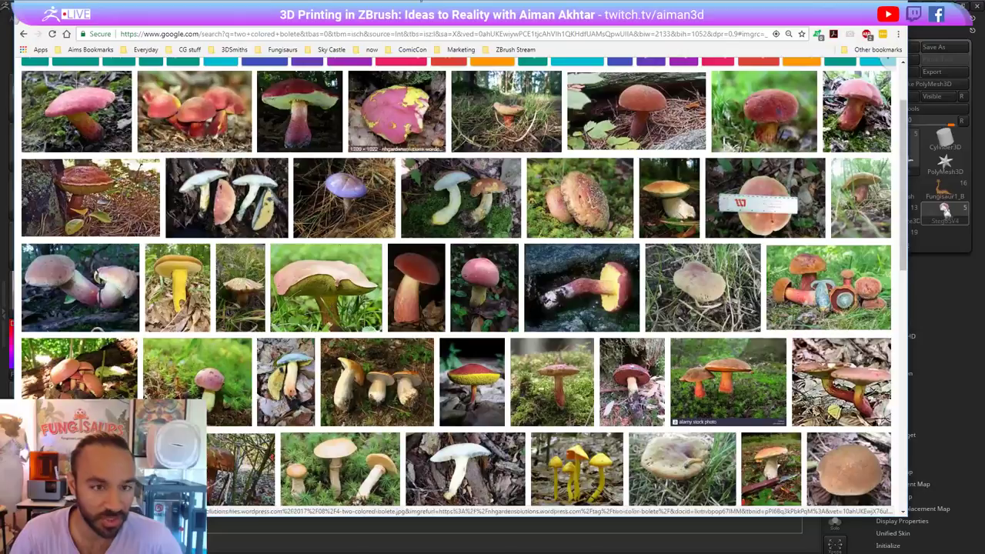
pyautogui.click(916, 158)
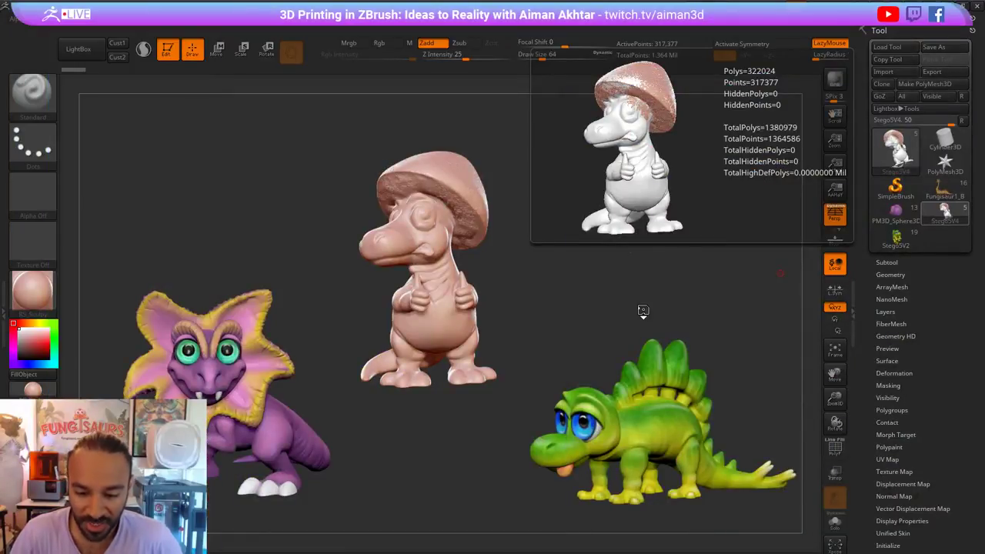
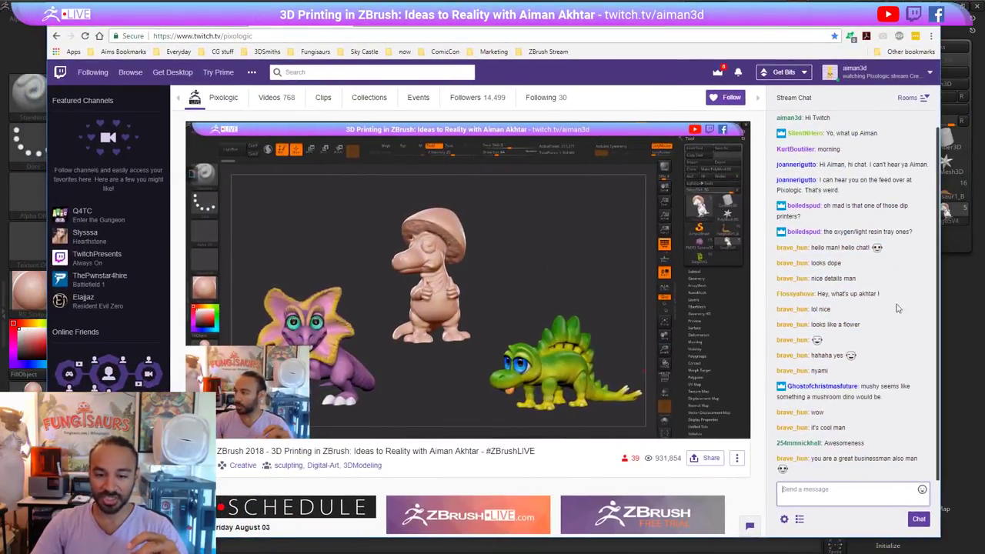
# - Read the Pixologic stream chat on Twitch and clear that browser window off the ZBrush canvas
pyautogui.scroll(1, 894, 312)
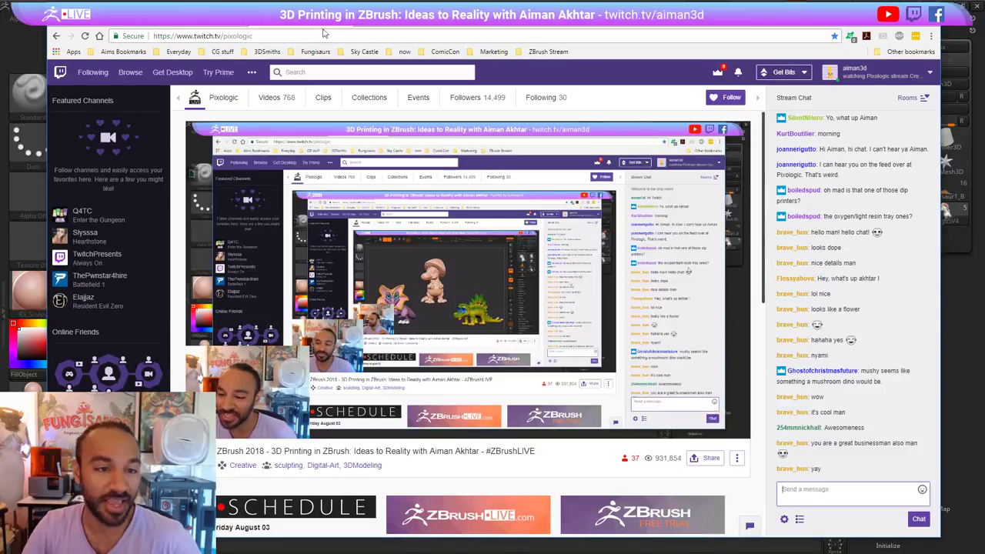
pyautogui.moveTo(323, 29); pyautogui.dragTo(984, 48)
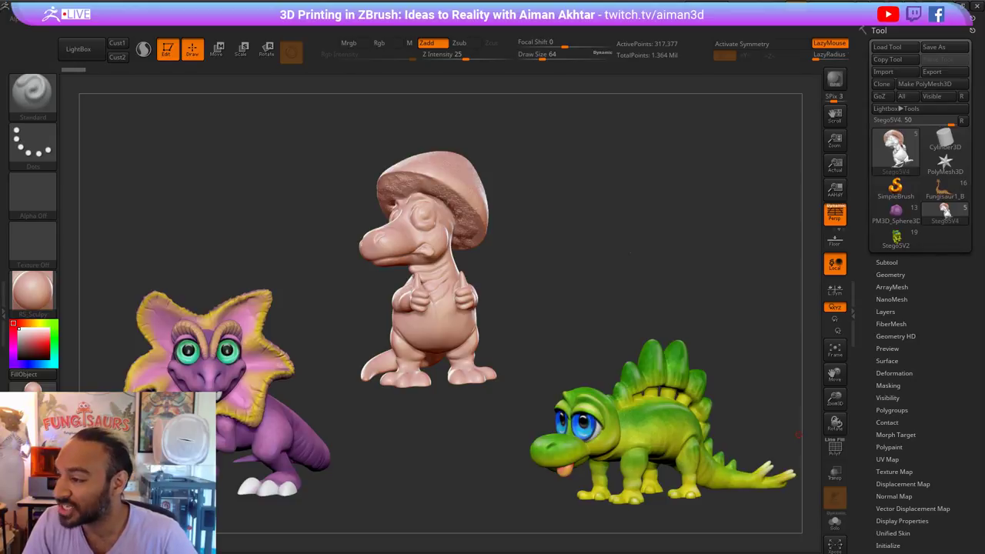
# - Bring the browser's z18 search back over ZBrush, view the Dell page for the MakerBot Replicator Z18 and close it
pyautogui.moveTo(0, 77); pyautogui.dragTo(654, 2)
pyautogui.click(417, 176)
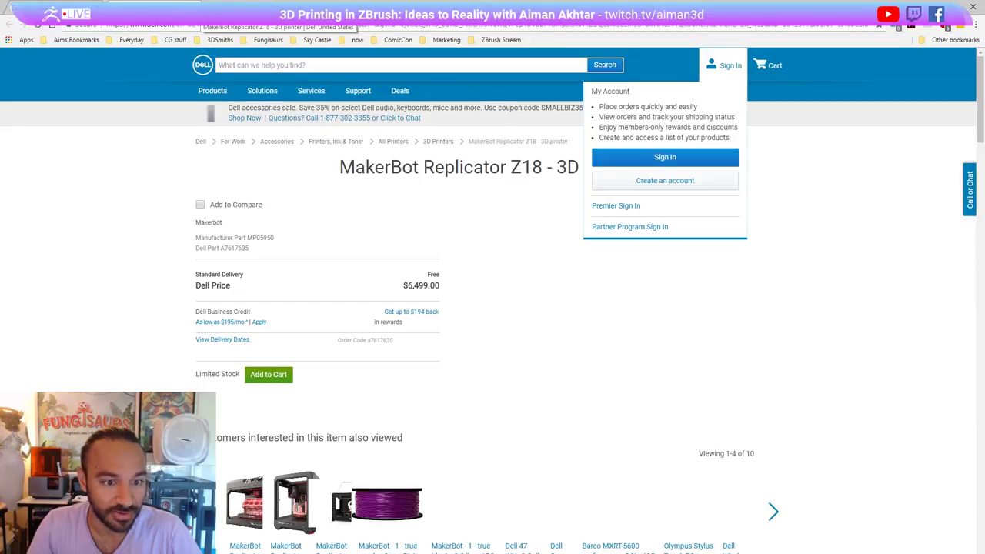
pyautogui.hotkey('ctrl', 'w')
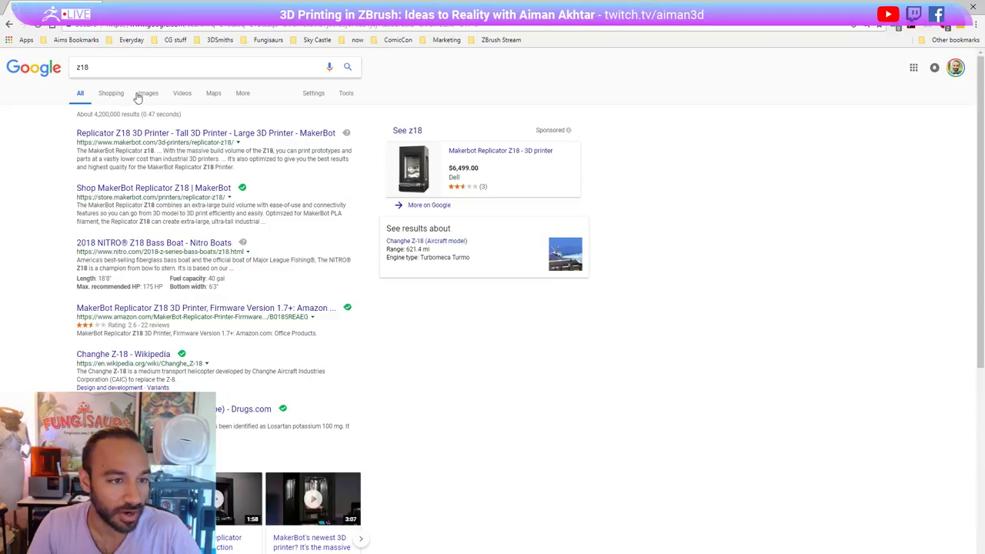
# - Show the z18 image results and view several MakerBot Replicator Z18 photos, finishing with the B&H Photo Video picture
pyautogui.click(148, 93)
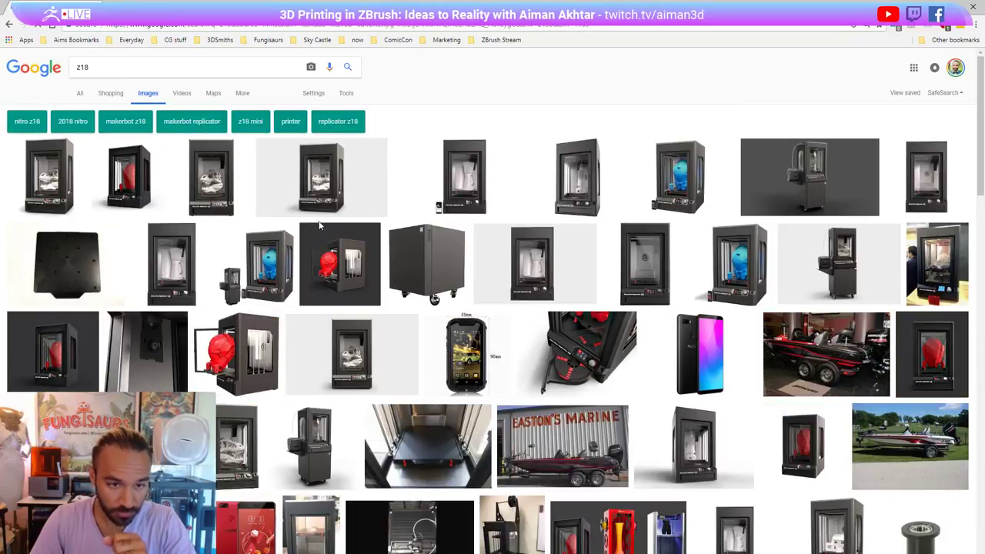
pyautogui.click(212, 181)
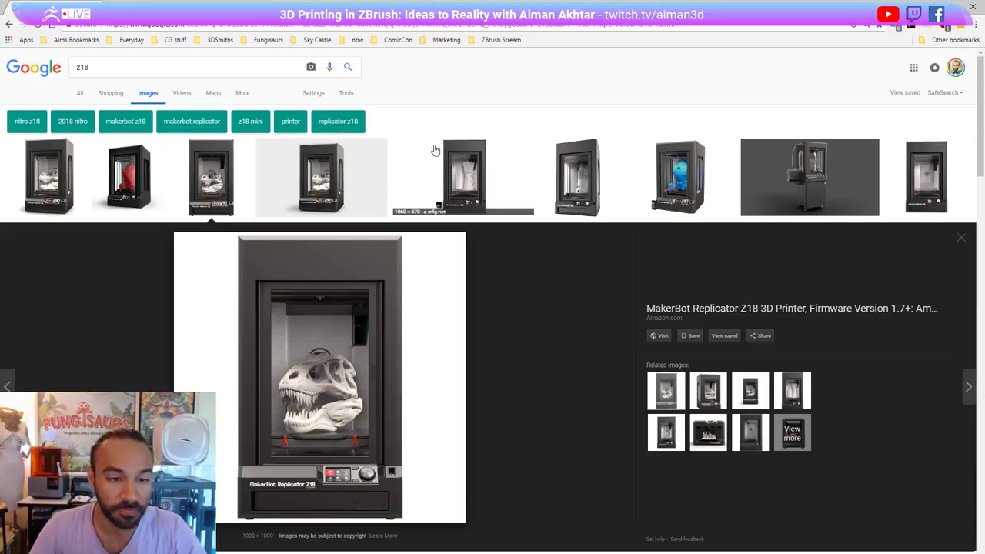
pyautogui.click(440, 158)
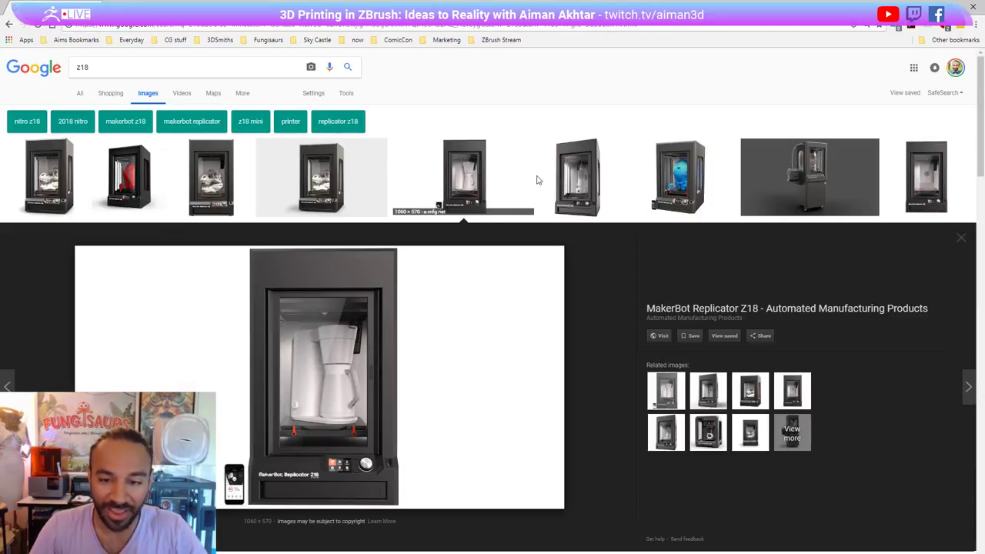
pyautogui.click(570, 180)
pyautogui.click(677, 176)
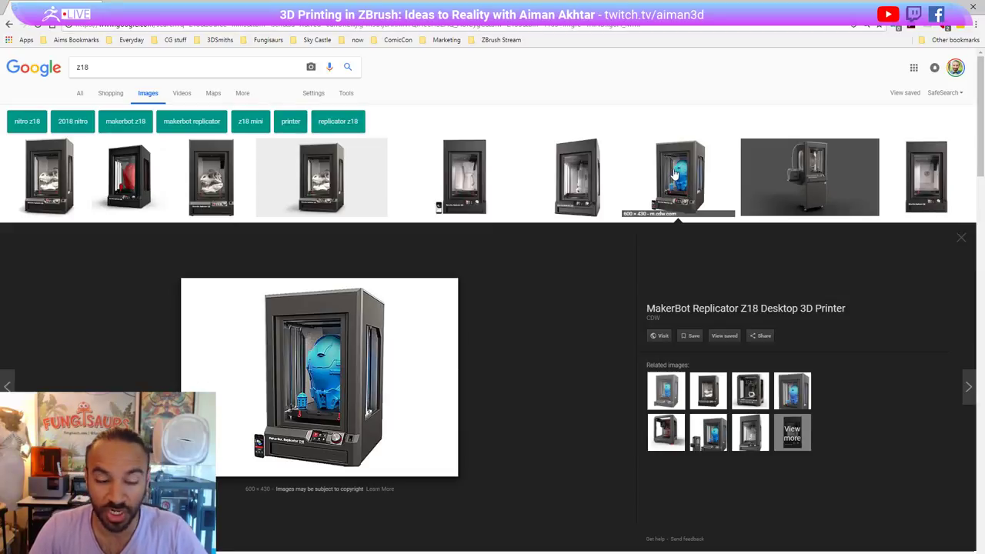
pyautogui.click(131, 185)
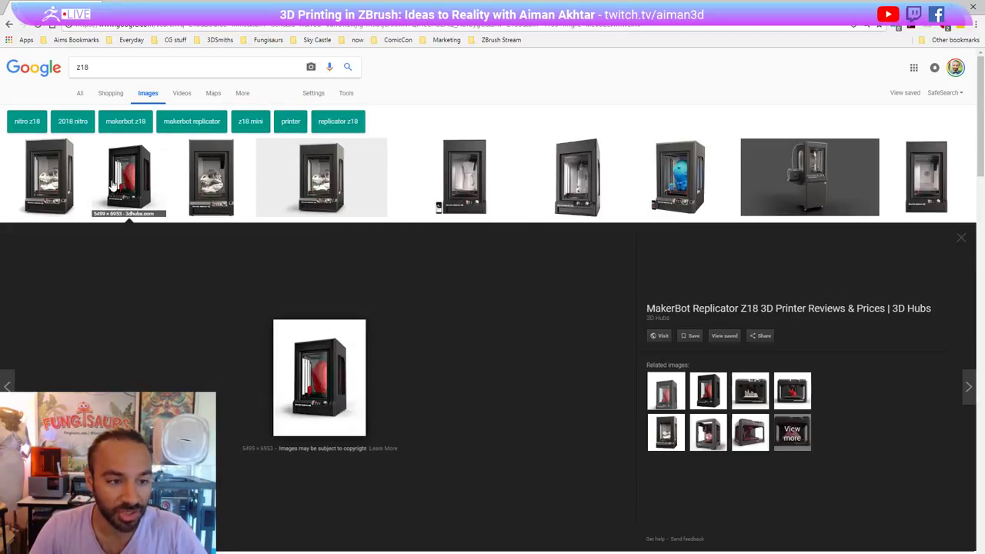
pyautogui.click(43, 185)
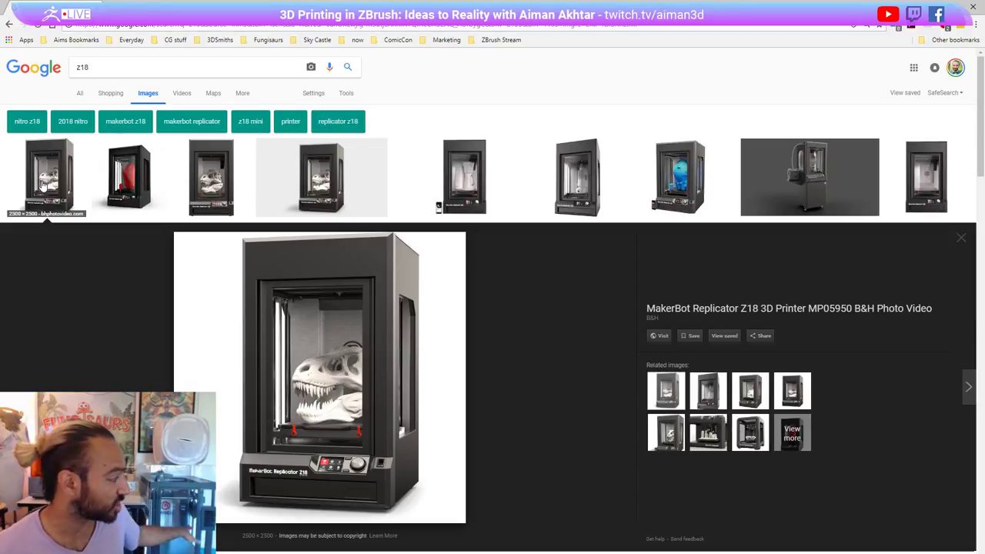
# - Search Google for "z18 build volume", go back to the z18 results and return to ZBrush
pyautogui.click(9, 24)
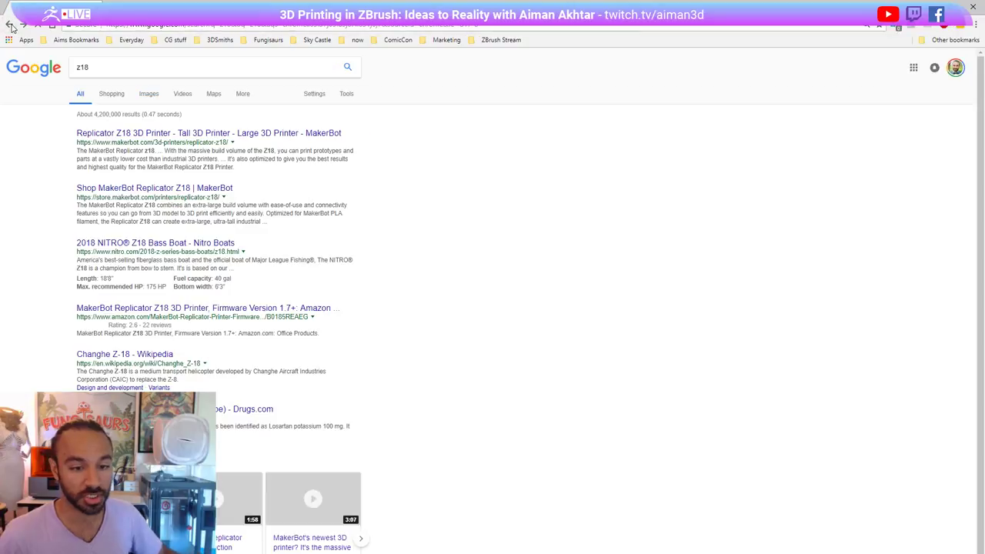
pyautogui.click(104, 64)
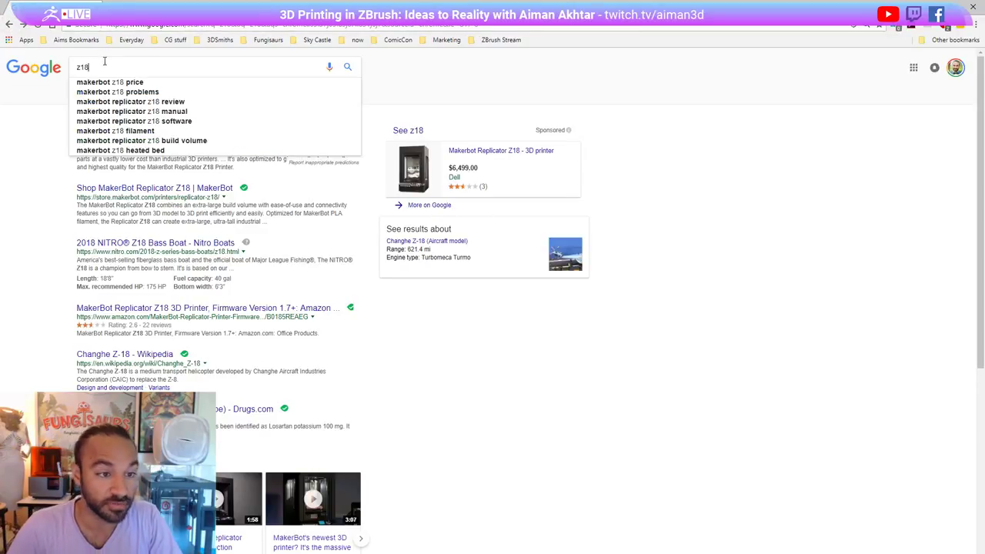
pyautogui.write('build volume')
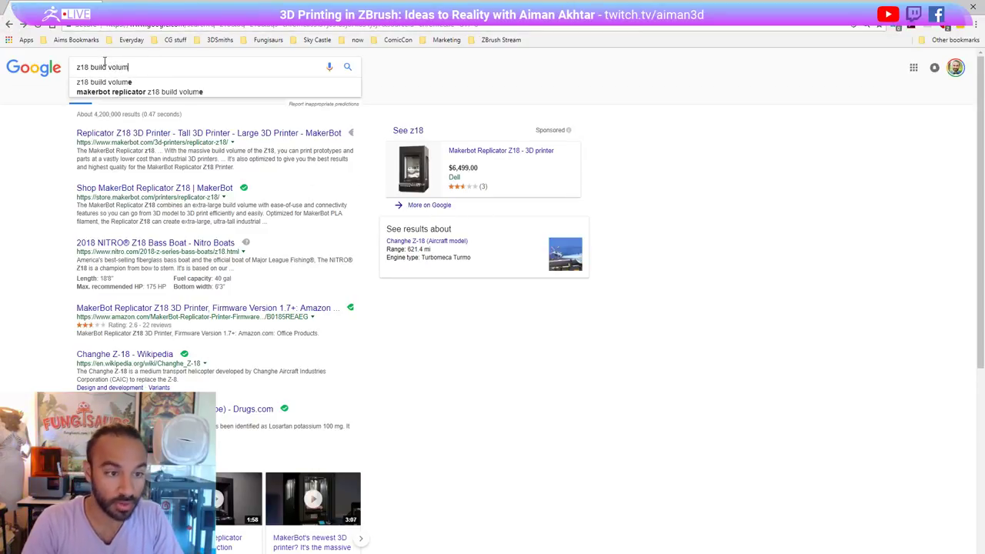
pyautogui.press('Return')
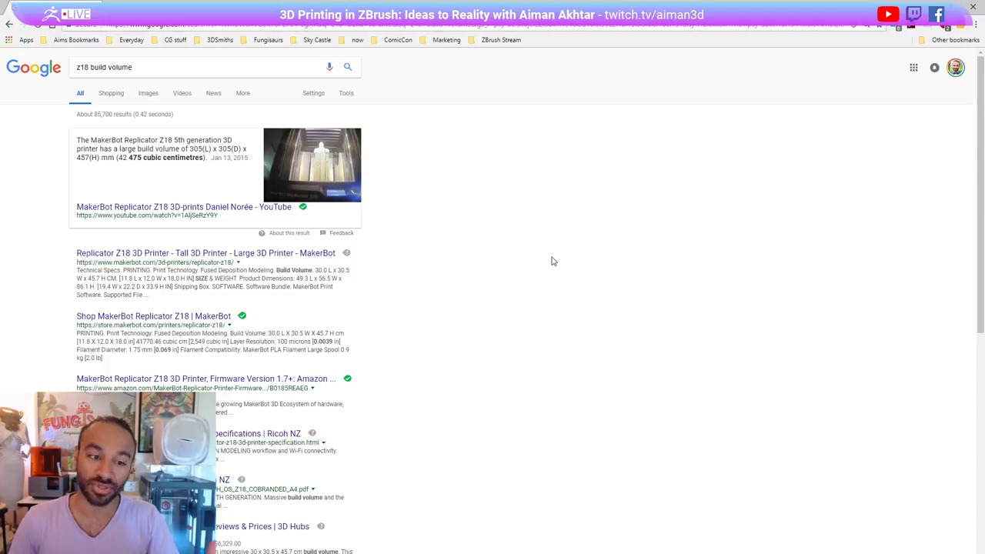
pyautogui.click(9, 24)
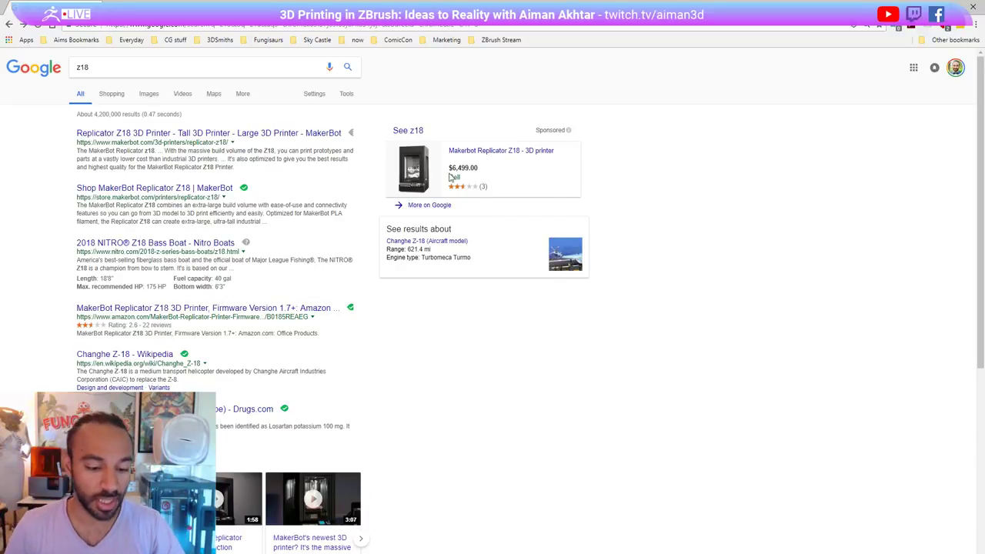
pyautogui.scroll(-1, 685, 268)
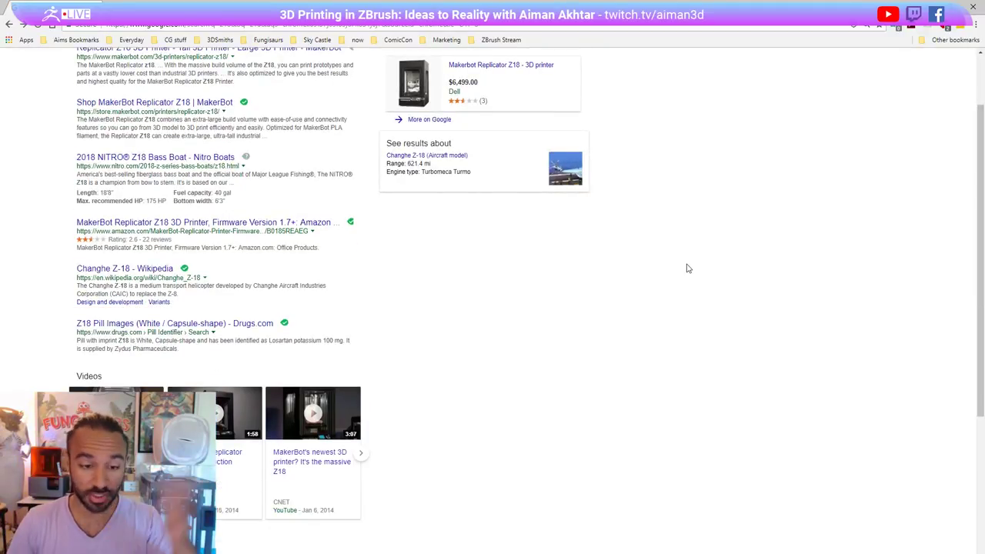
pyautogui.hotkey('alt', 'Tab')
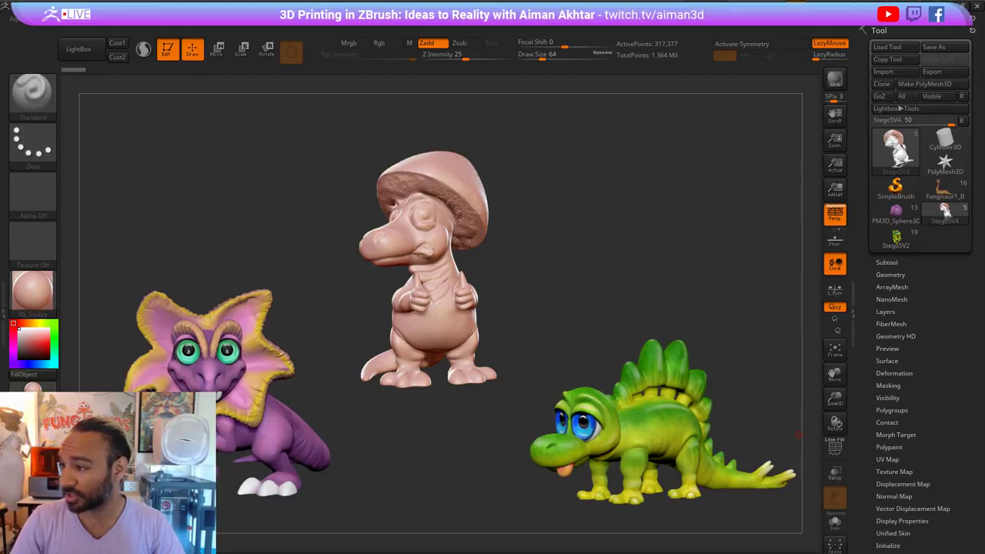
# - Bring up the Amazon page for the MakerBot Replicator Z18, examine its product details and clear the window off ZBrush
pyautogui.moveTo(2, 8); pyautogui.dragTo(454, 3)
pyautogui.scroll(-2, 541, 244)
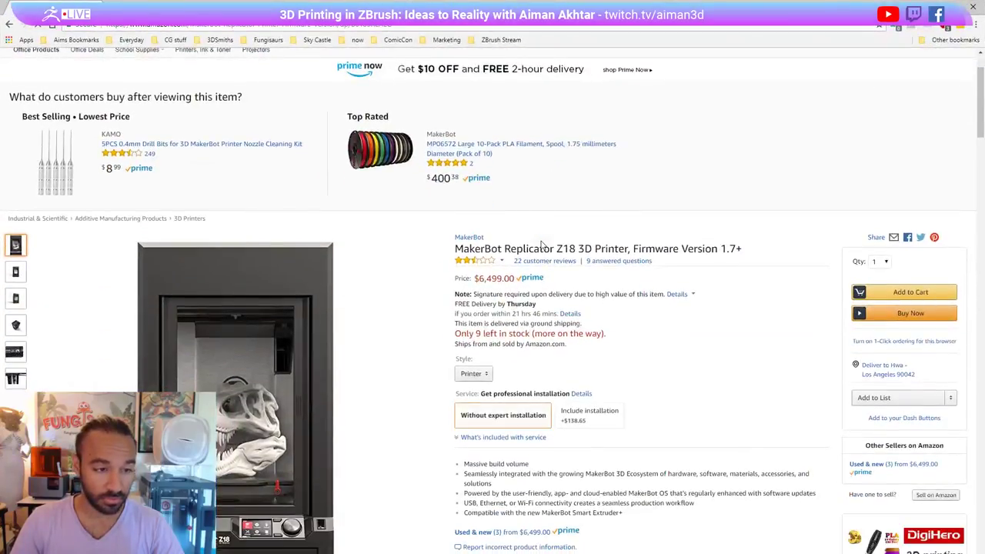
pyautogui.scroll(-1, 614, 308)
pyautogui.scroll(-1, 607, 307)
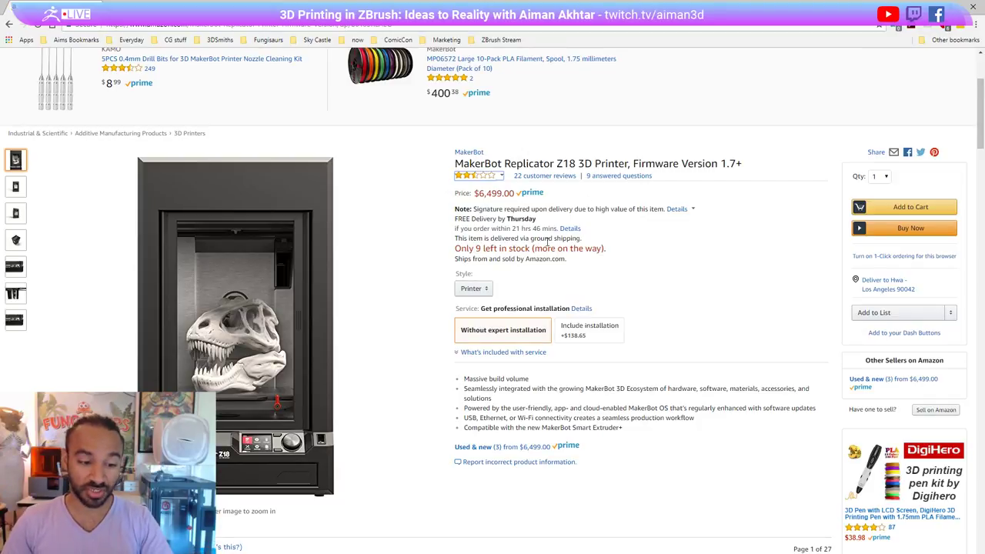
pyautogui.moveTo(412, 8); pyautogui.dragTo(984, 18)
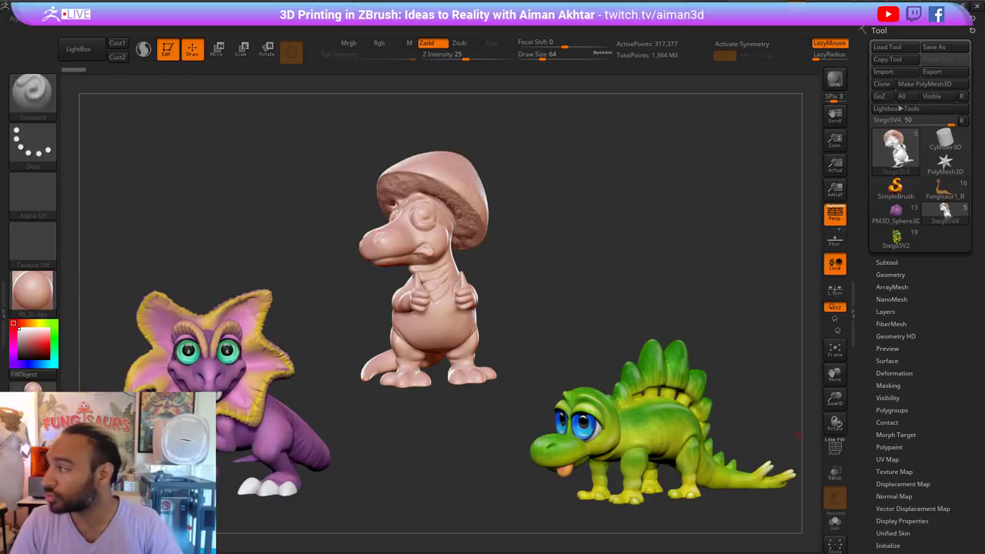
# - Switch to the browser's raise 3d n2 plus search and view the Raise3D and Kingdom3D printer pictures in its image results
pyautogui.hotkey('alt', 'Tab')
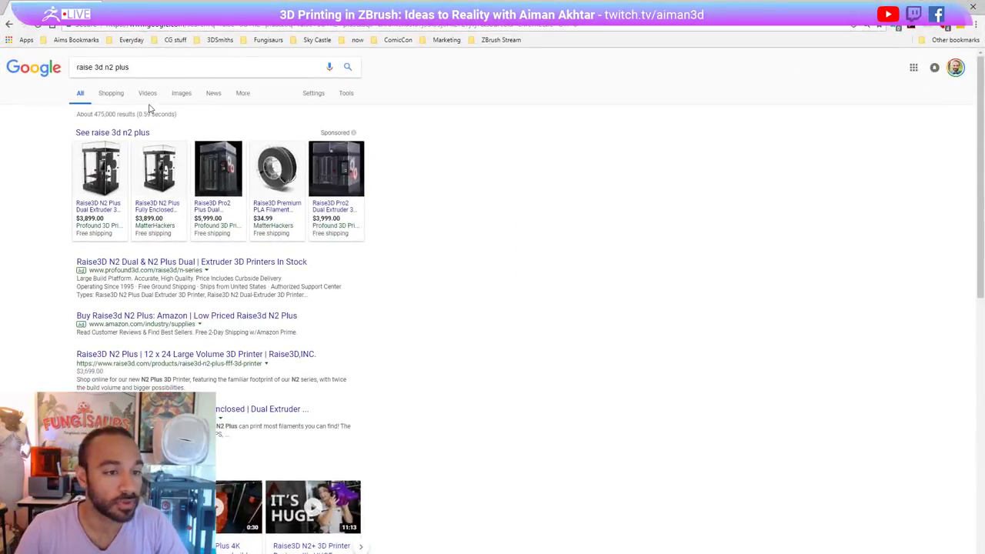
pyautogui.click(182, 94)
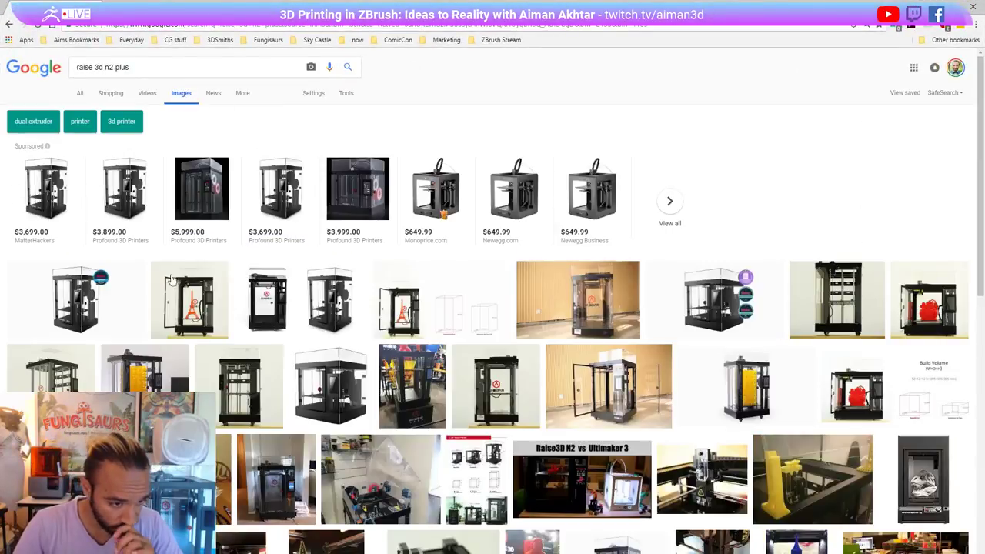
pyautogui.click(100, 308)
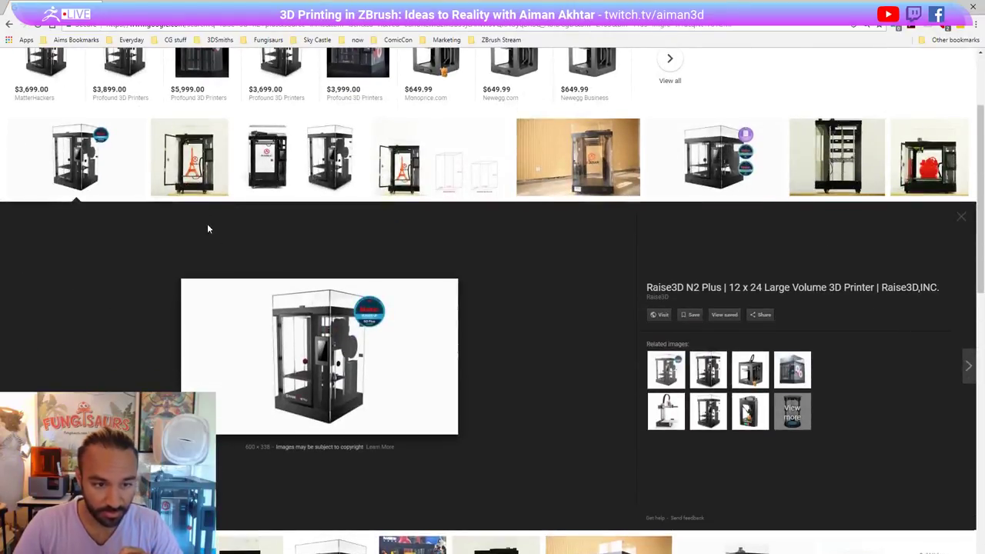
pyautogui.click(212, 186)
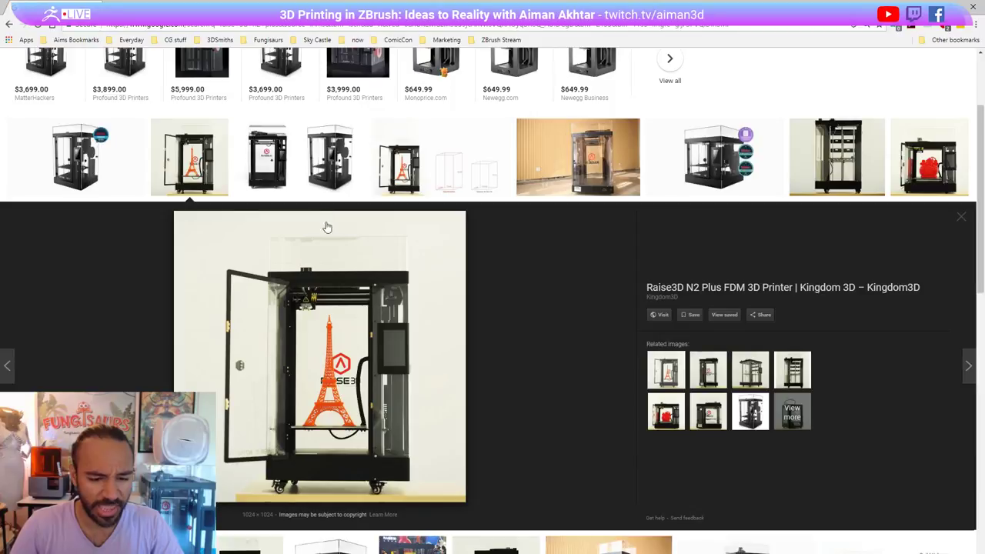
# - Return to the general raise 3d n2 plus results and look at the sponsored Raise3D N2 Plus Dual Extruder listing
pyautogui.scroll(2, 353, 300)
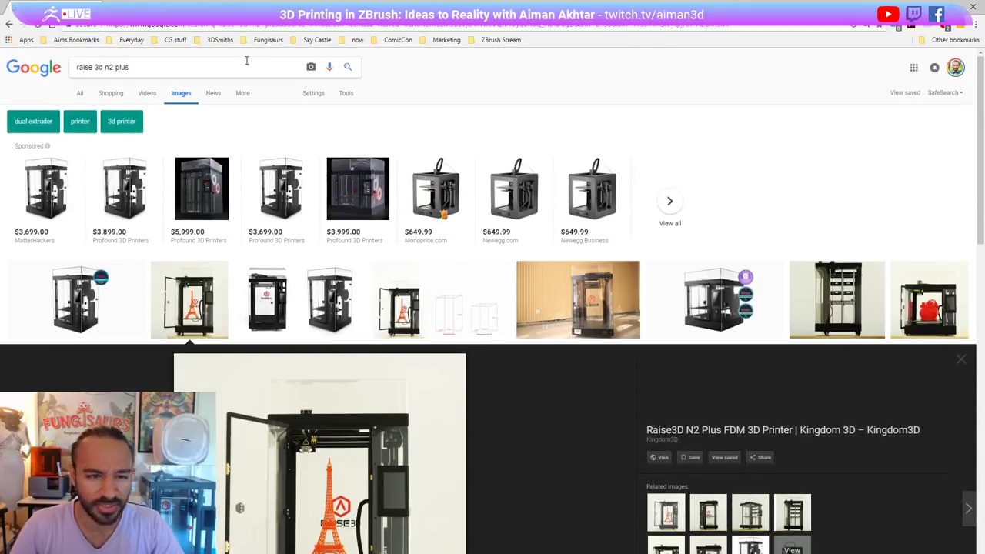
pyautogui.click(79, 93)
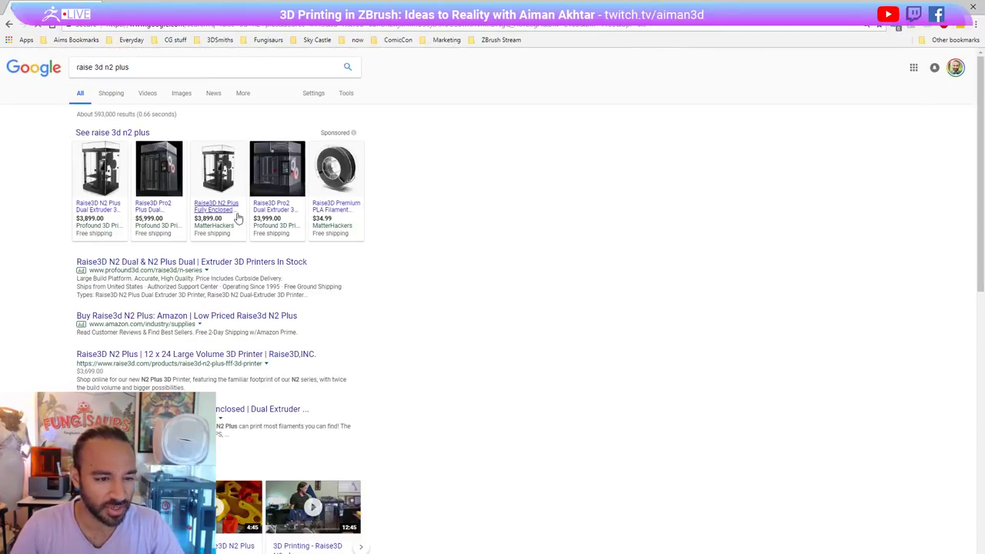
pyautogui.moveTo(100, 216)
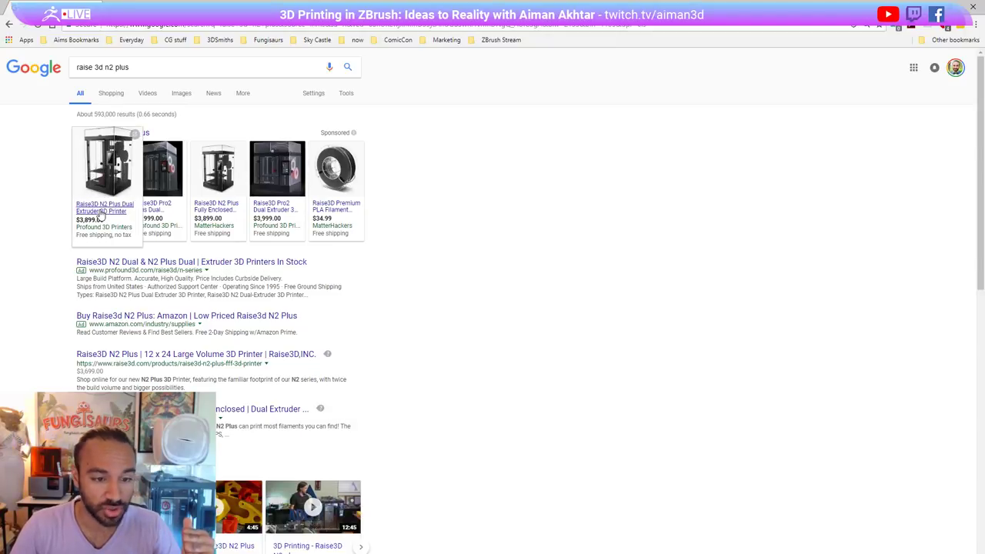
# - Look through the raise 3d n2 plus search results, including product listings and videos, and return to ZBrush
pyautogui.scroll(-2, 508, 260)
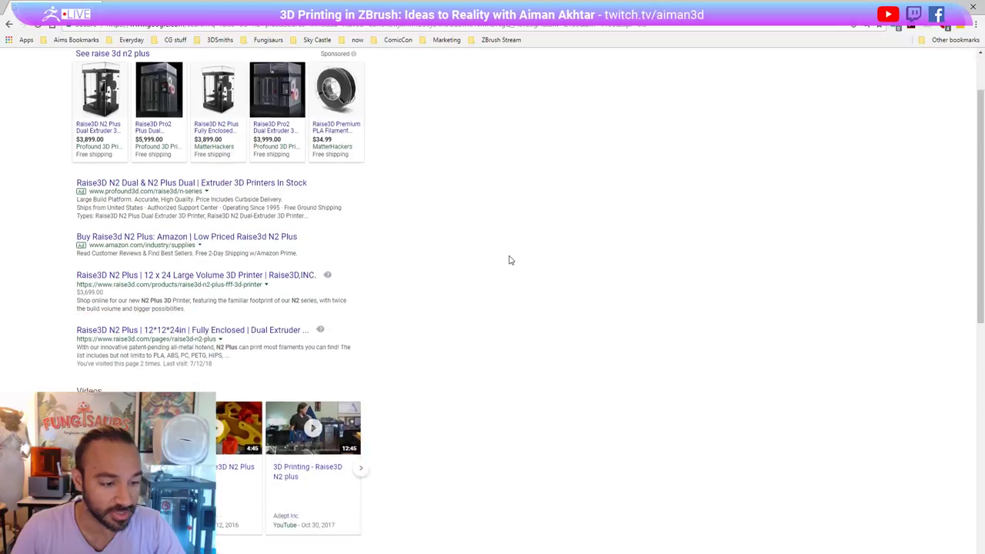
pyautogui.scroll(-2, 507, 260)
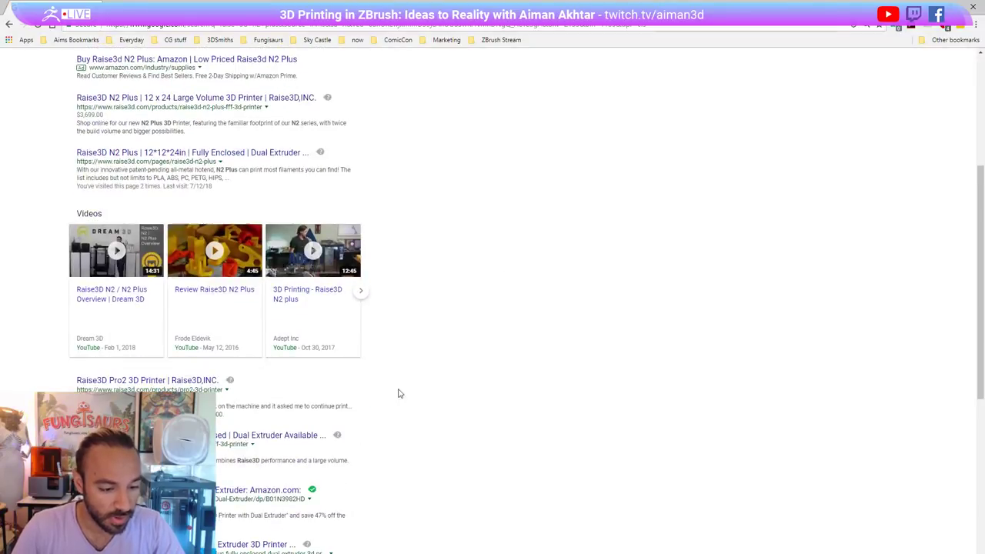
pyautogui.scroll(1, 398, 394)
pyautogui.scroll(3, 389, 454)
pyautogui.click(925, 6)
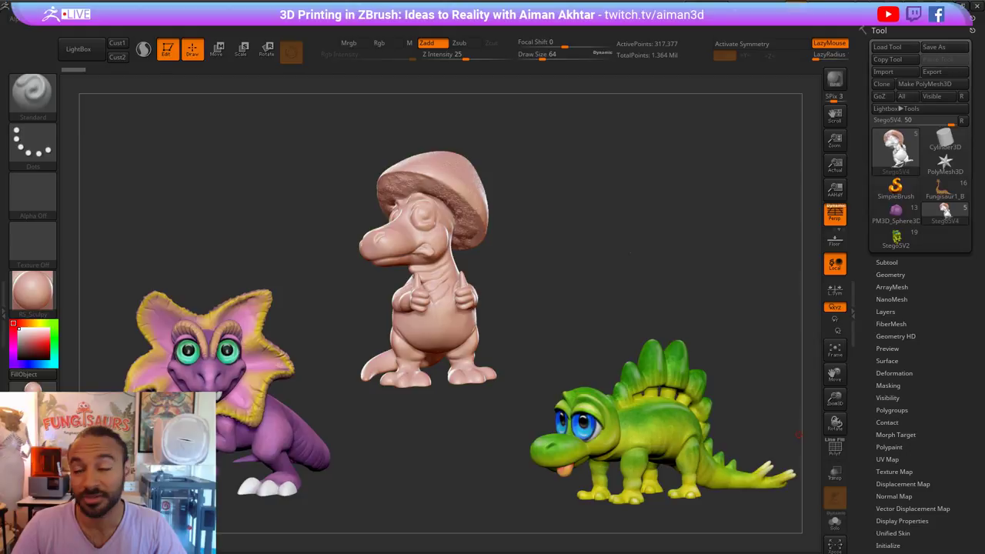
# - Clear the other dinosaur copies from the canvas and show the mushroom-capped dinosaur larger on its own
pyautogui.moveTo(656, 322); pyautogui.dragTo(854, 316)
pyautogui.keyDown('alt'); pyautogui.moveTo(569, 233); pyautogui.dragTo(583, 247); pyautogui.keyUp('alt')
pyautogui.moveTo(582, 247); pyautogui.dragTo(576, 351)
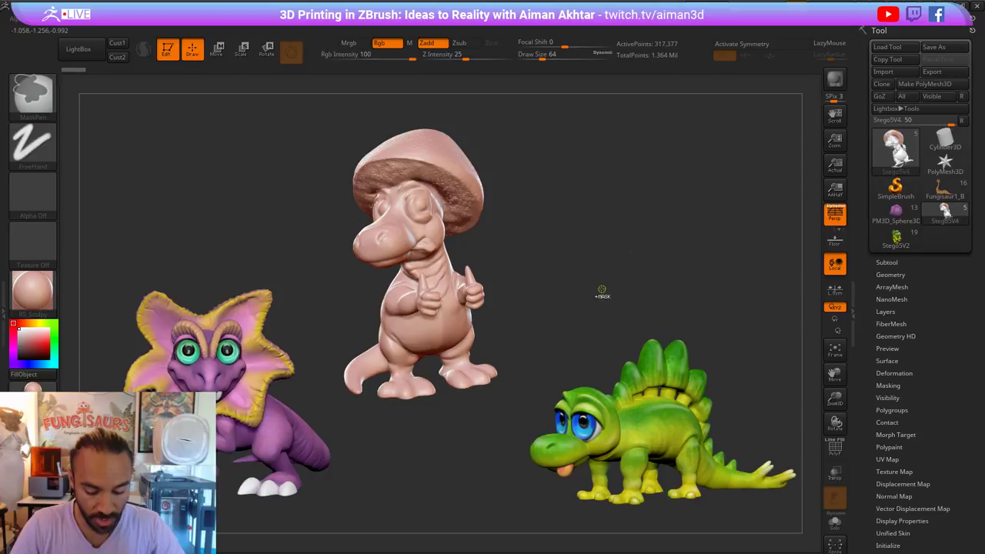
pyautogui.hotkey('ctrl', 'n')
pyautogui.keyDown('alt'); pyautogui.moveTo(568, 327); pyautogui.dragTo(607, 398); pyautogui.keyUp('alt')
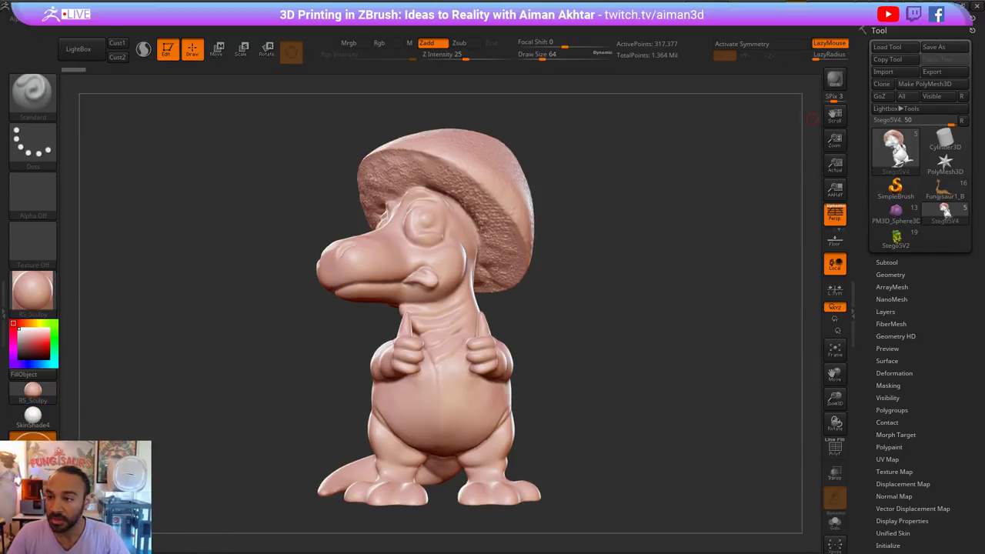
# - Restore the maximized application window, resize it to fill nearly the whole screen, and view the mushroom-capped dinosaur from several sides
pyautogui.click(961, 6)
pyautogui.moveTo(263, 104); pyautogui.dragTo(4, 15)
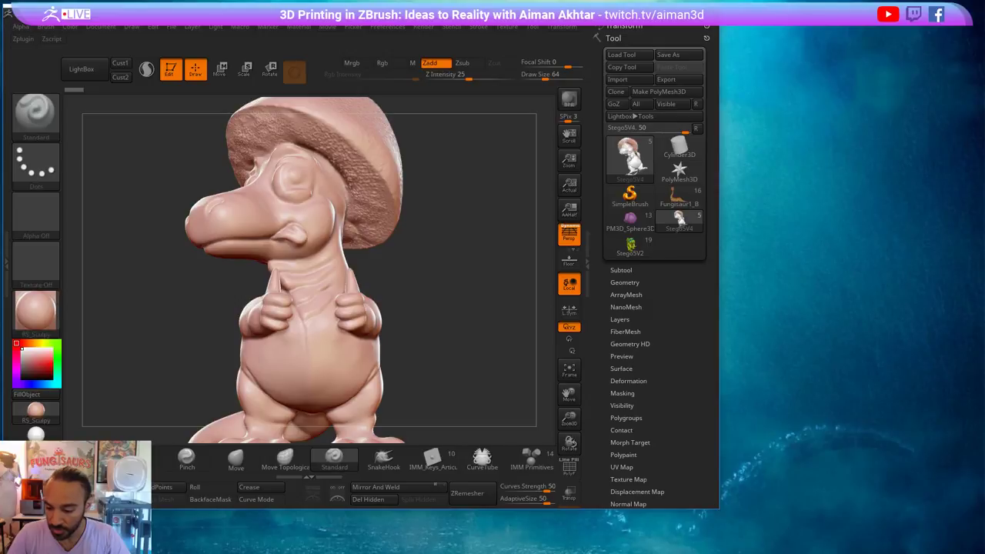
pyautogui.moveTo(720, 511); pyautogui.dragTo(983, 553)
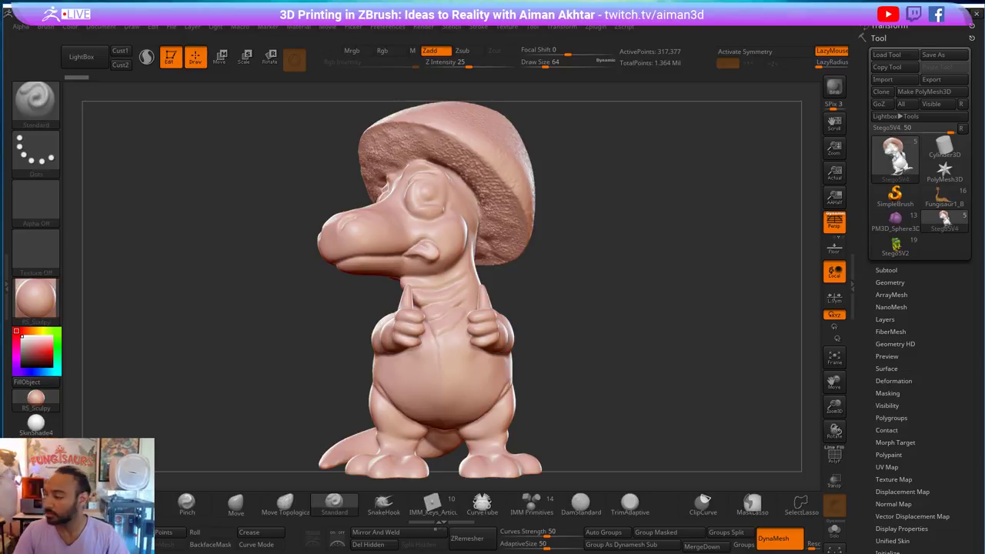
pyautogui.moveTo(625, 266)
pyautogui.mouseDown()
pyautogui.moveTo(640, 262)
pyautogui.moveTo(600, 310)
pyautogui.moveTo(582, 313)
pyautogui.moveTo(641, 310)
pyautogui.moveTo(416, 390)
pyautogui.moveTo(366, 280)
pyautogui.moveTo(638, 323)
pyautogui.mouseUp()
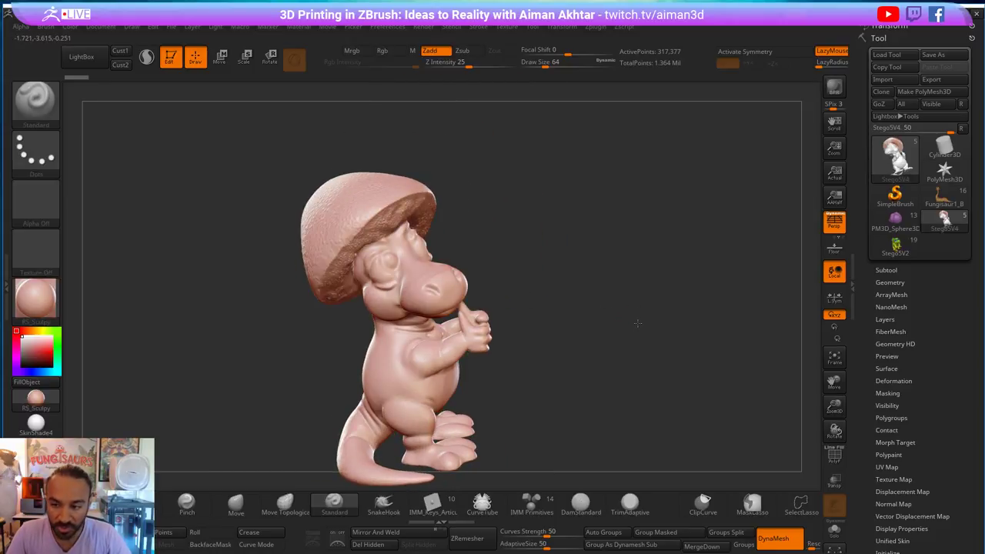
pyautogui.moveTo(366, 262); pyautogui.dragTo(740, 334)
# - Switch to the green Stego5V2 model, display it with the SkinShade4 material and inspect it from the front and side
pyautogui.click(895, 246)
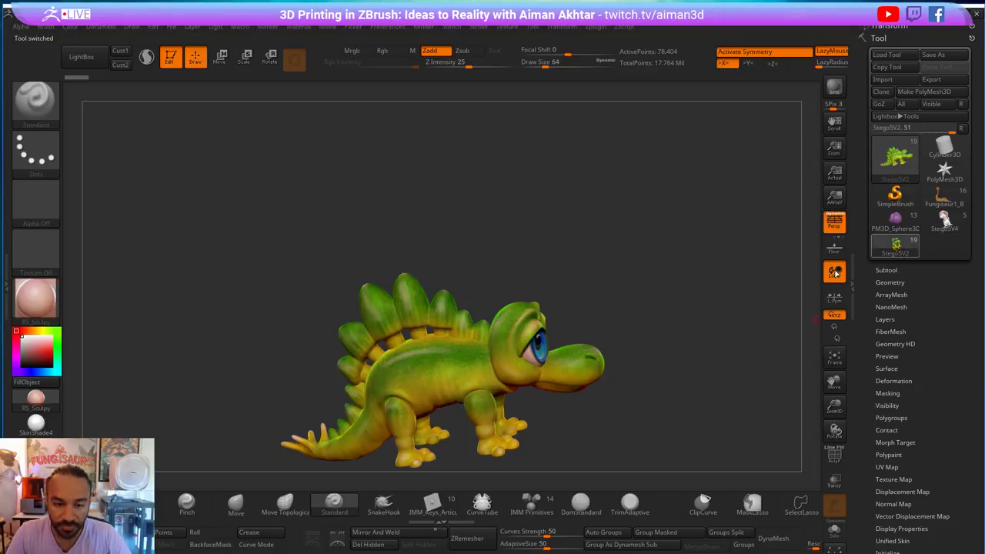
pyautogui.moveTo(716, 377); pyautogui.dragTo(688, 341)
pyautogui.moveTo(688, 340)
pyautogui.mouseDown()
pyautogui.moveTo(562, 299)
pyautogui.moveTo(740, 339)
pyautogui.mouseUp()
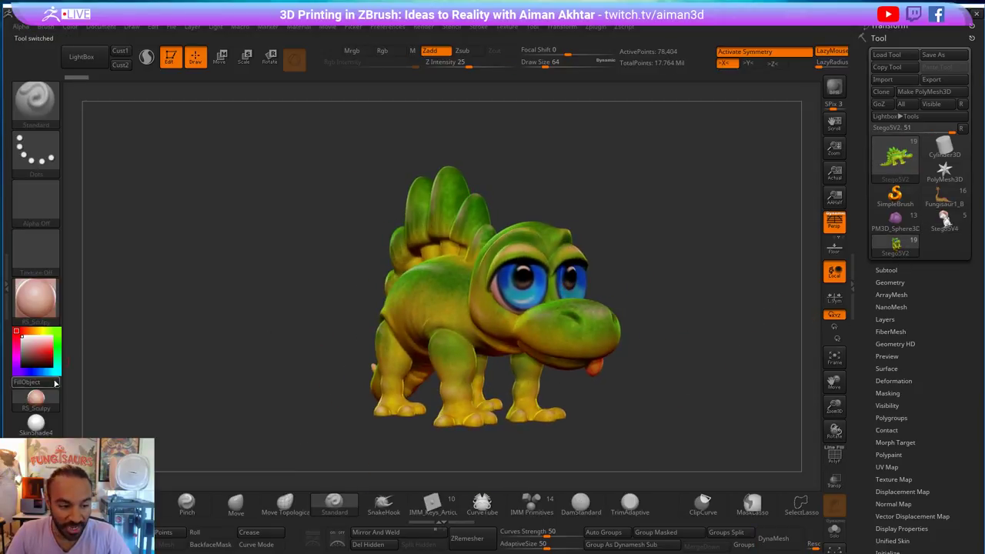
pyautogui.click(35, 422)
pyautogui.moveTo(696, 312)
pyautogui.mouseDown()
pyautogui.moveTo(598, 313)
pyautogui.moveTo(609, 307)
pyautogui.mouseUp()
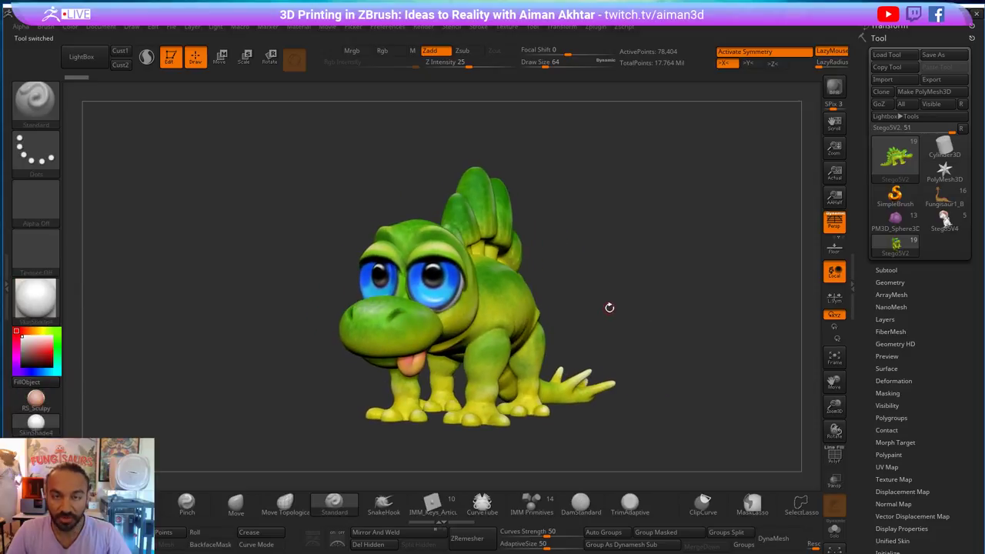
pyautogui.moveTo(692, 319); pyautogui.dragTo(397, 281)
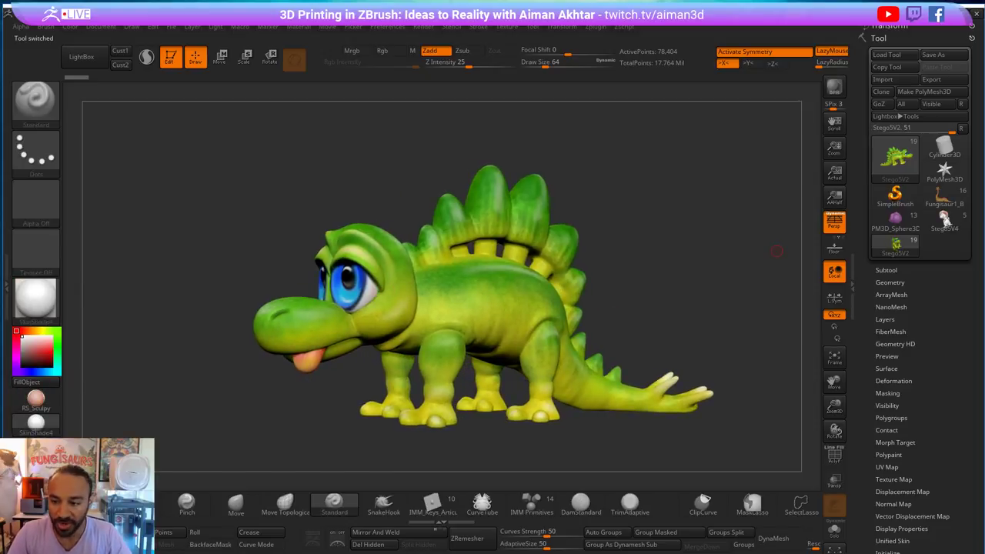
# - Switch to the purple frilled dinosaur, frame it and look through its subtool list for the eyes
pyautogui.click(896, 219)
pyautogui.moveTo(666, 253); pyautogui.dragTo(683, 291)
pyautogui.press('f')
pyautogui.click(894, 270)
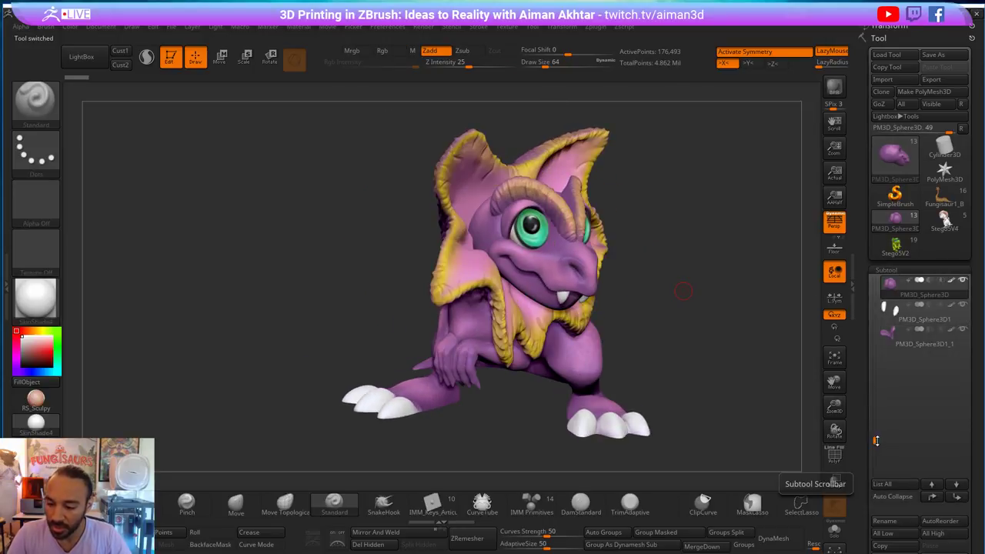
pyautogui.moveTo(874, 395); pyautogui.dragTo(874, 385)
pyautogui.moveTo(681, 390); pyautogui.dragTo(615, 377)
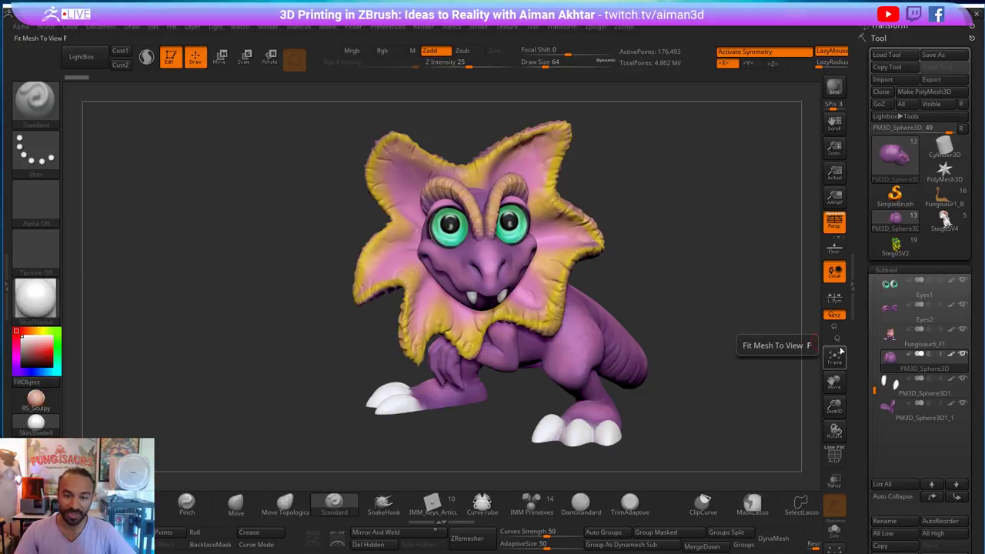
pyautogui.moveTo(687, 349); pyautogui.dragTo(796, 379)
pyautogui.moveTo(874, 395); pyautogui.dragTo(874, 380)
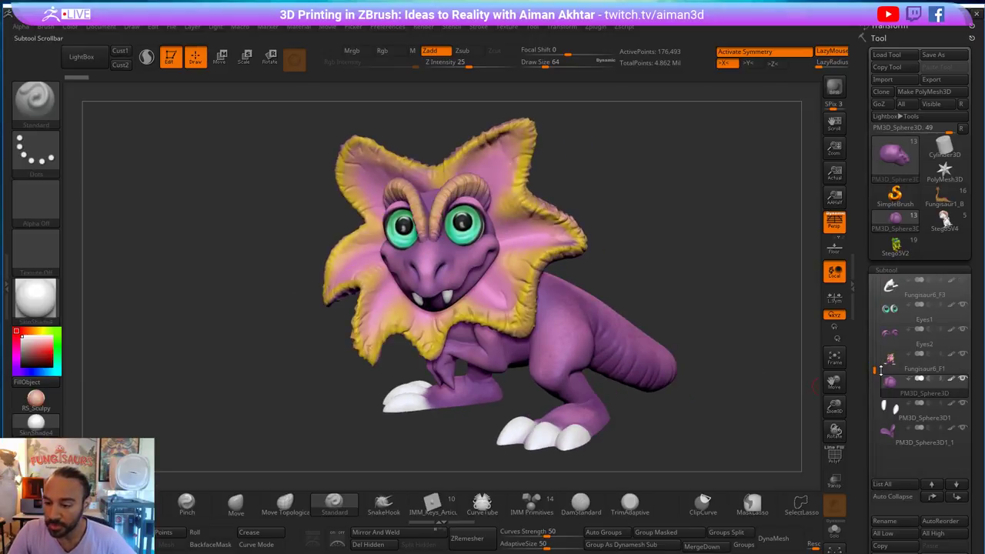
# - Isolate the Eyes1 subtool in Solo mode and step its undo history back to the earlier state
pyautogui.click(894, 320)
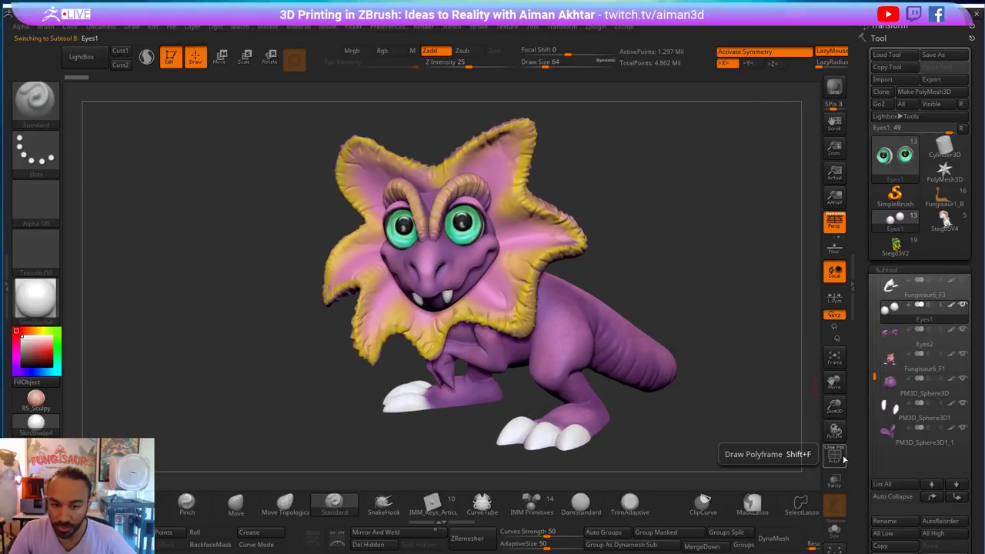
pyautogui.click(834, 529)
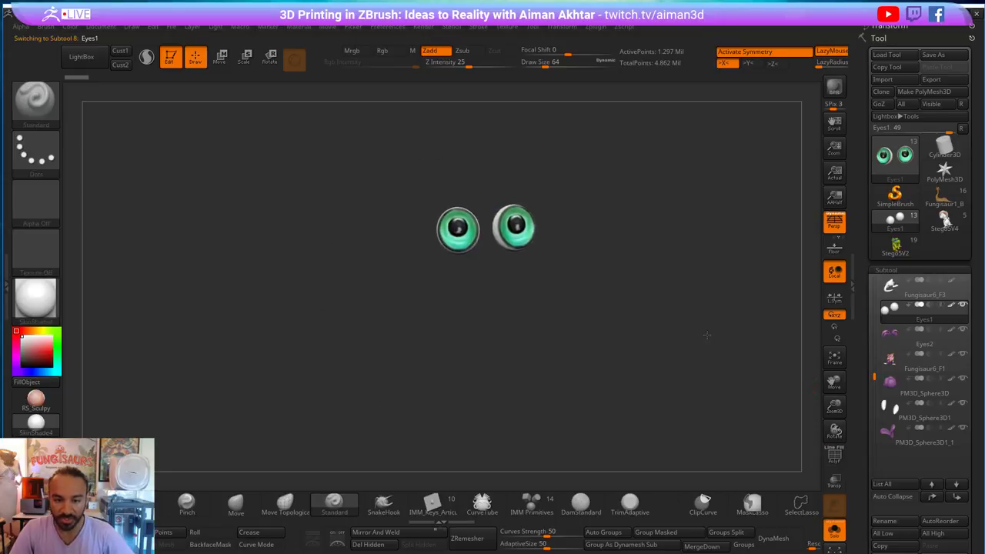
pyautogui.click(844, 362)
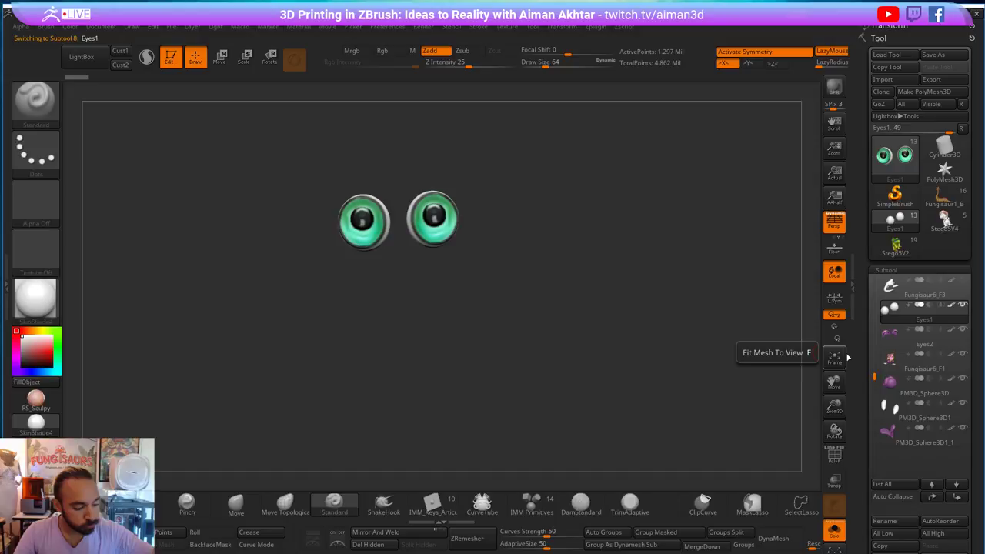
pyautogui.press('f')
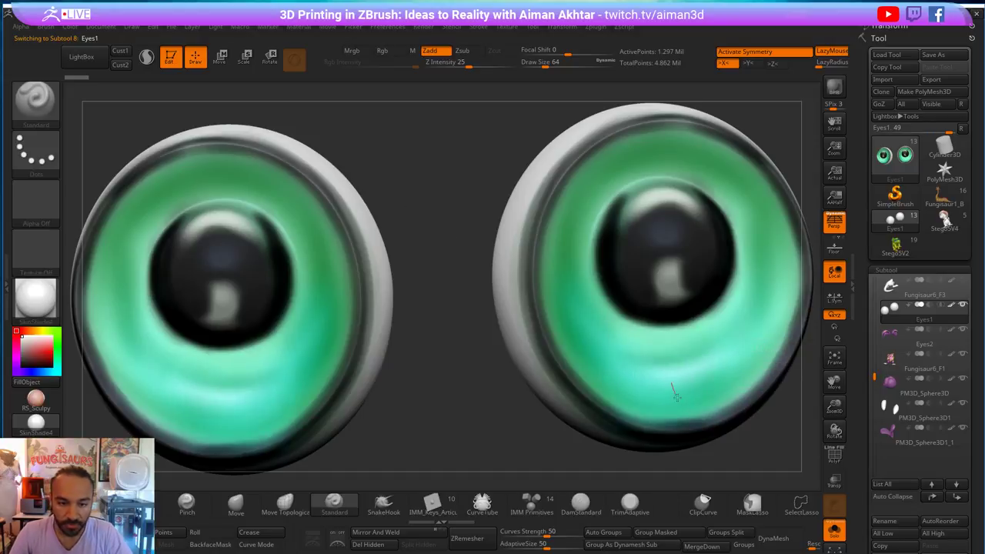
pyautogui.press('f')
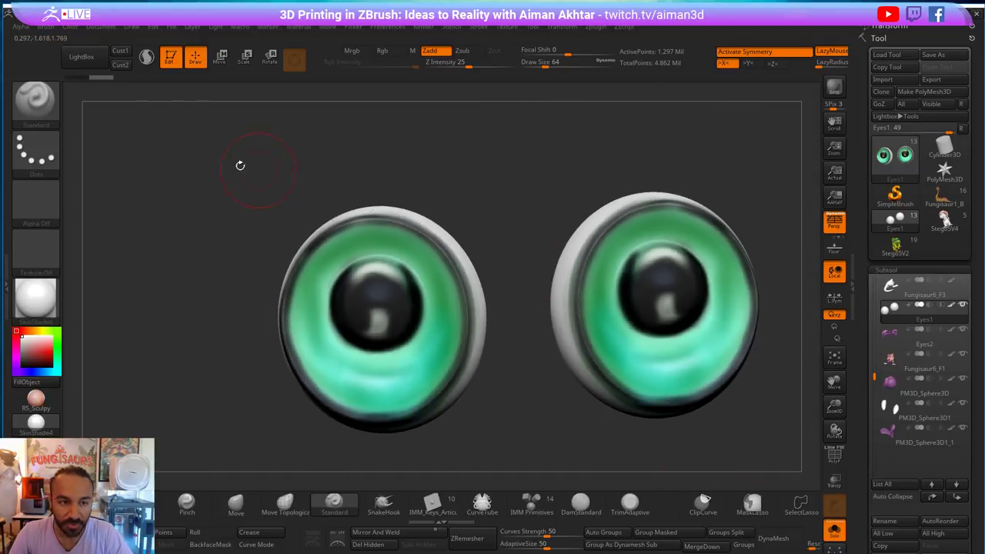
pyautogui.click(81, 78)
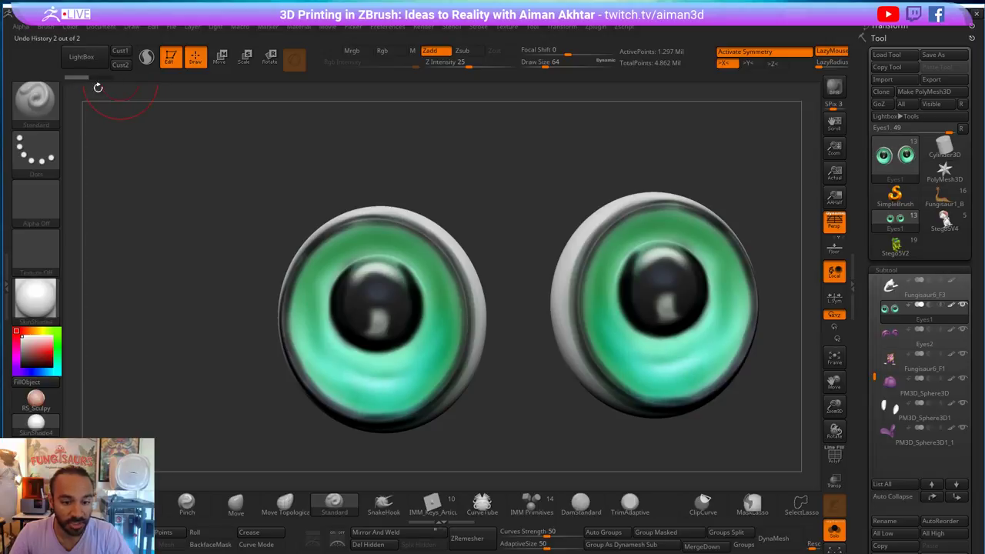
pyautogui.keyDown('alt'); pyautogui.moveTo(550, 411); pyautogui.dragTo(489, 410); pyautogui.keyUp('alt')
# - Switch to the mushroom-capped Stego5V4 model and display it with the RS_Sculpy material
pyautogui.click(944, 221)
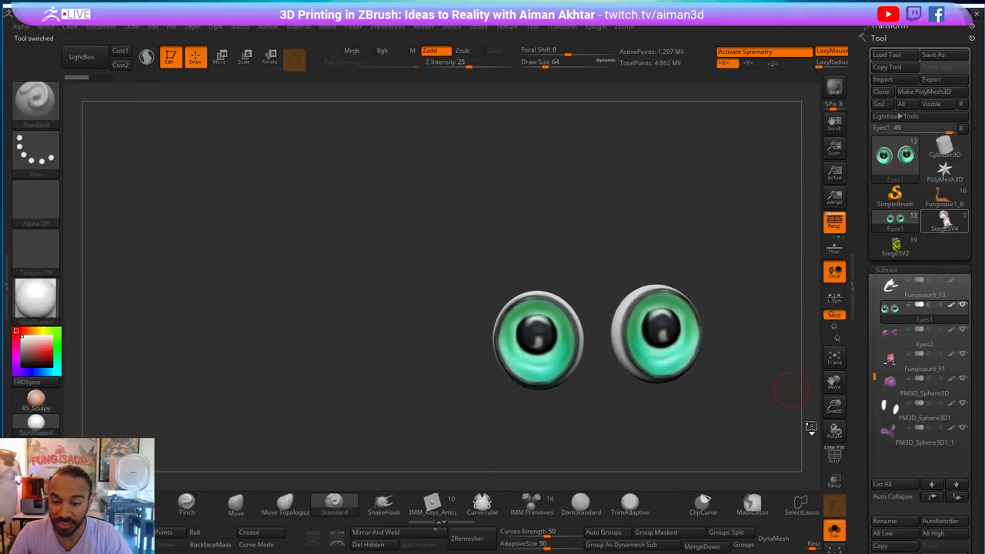
pyautogui.press('f')
pyautogui.moveTo(742, 400); pyautogui.dragTo(627, 377)
pyautogui.click(34, 406)
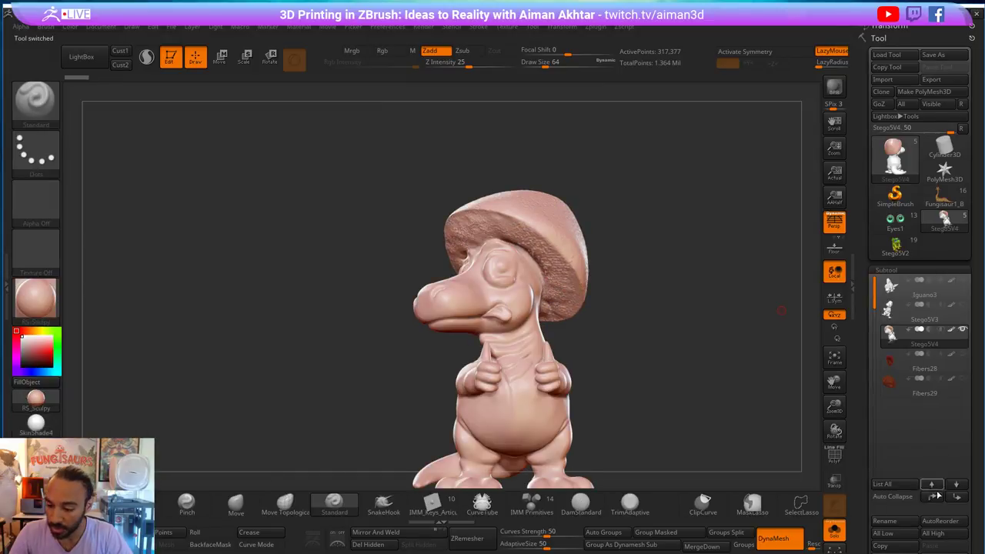
# - Append the Eyes1 mesh to the mushroom-capped dinosaur's subtools and select the added eyes
pyautogui.scroll(-3, 975, 522)
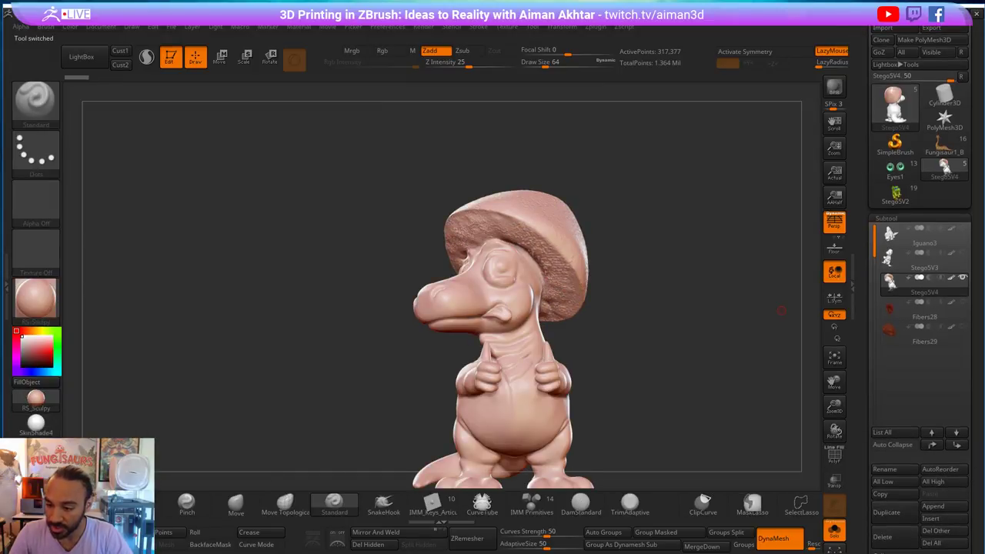
pyautogui.click(953, 510)
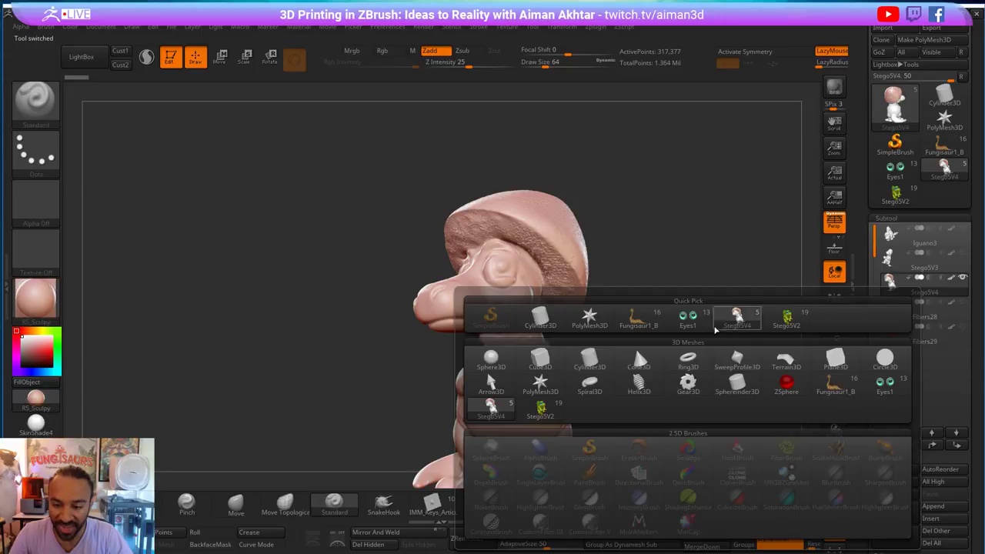
pyautogui.click(690, 320)
pyautogui.click(892, 360)
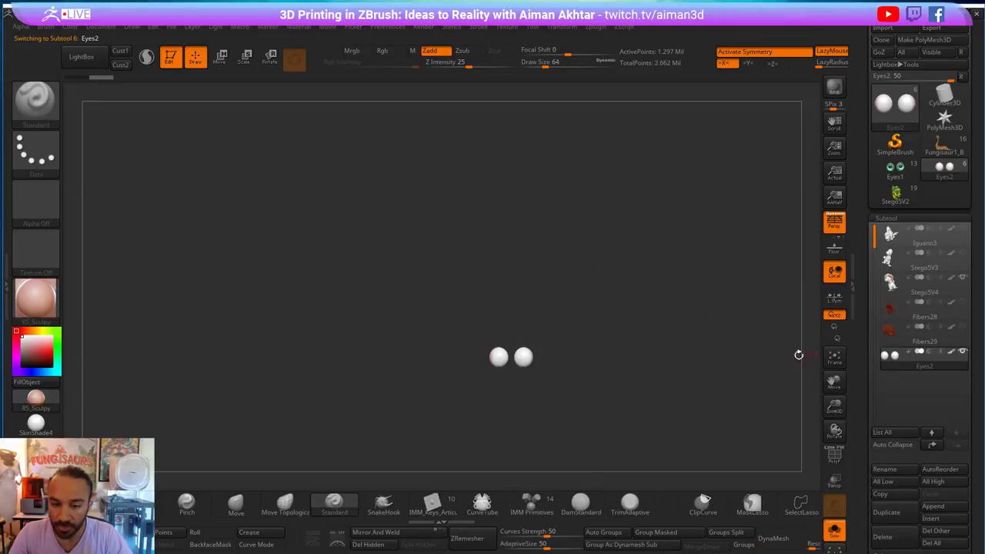
pyautogui.moveTo(797, 370); pyautogui.dragTo(604, 410)
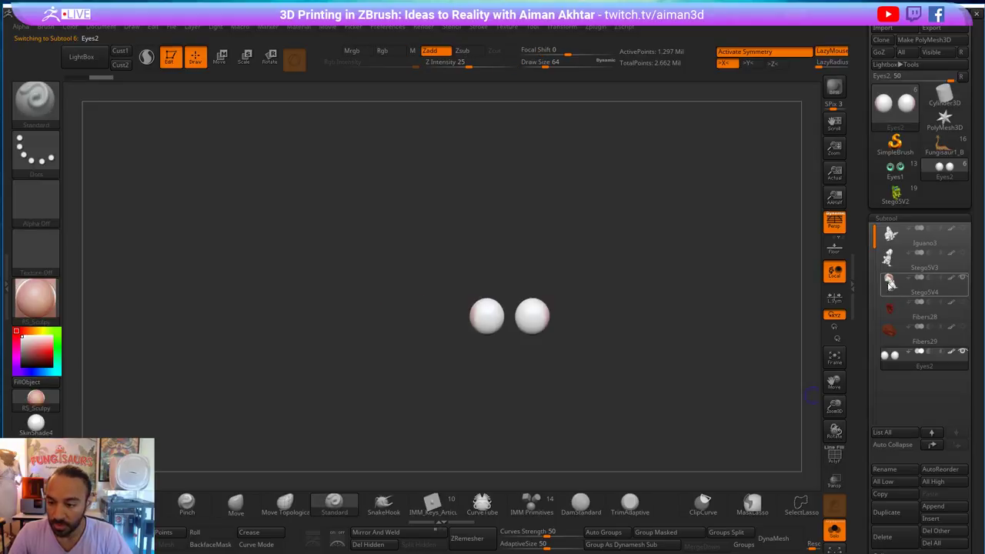
# - Reselect the Stego5V4 subtool and compare the mushroom-capped dinosaur with the green Stego5V2 model
pyautogui.click(889, 283)
pyautogui.keyDown('alt'); pyautogui.moveTo(712, 355); pyautogui.dragTo(611, 323); pyautogui.keyUp('alt')
pyautogui.moveTo(590, 271); pyautogui.dragTo(741, 312)
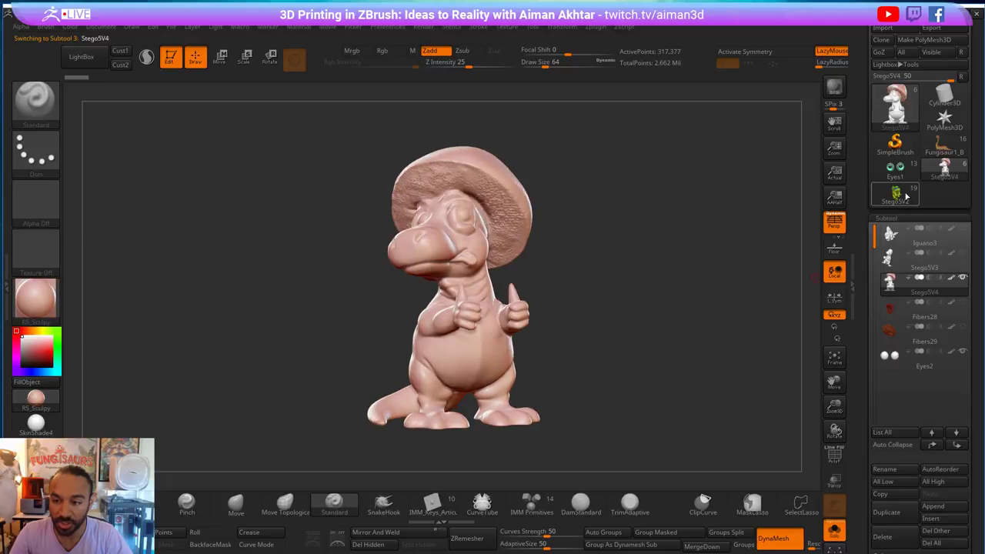
pyautogui.click(894, 192)
pyautogui.moveTo(605, 294); pyautogui.dragTo(733, 320)
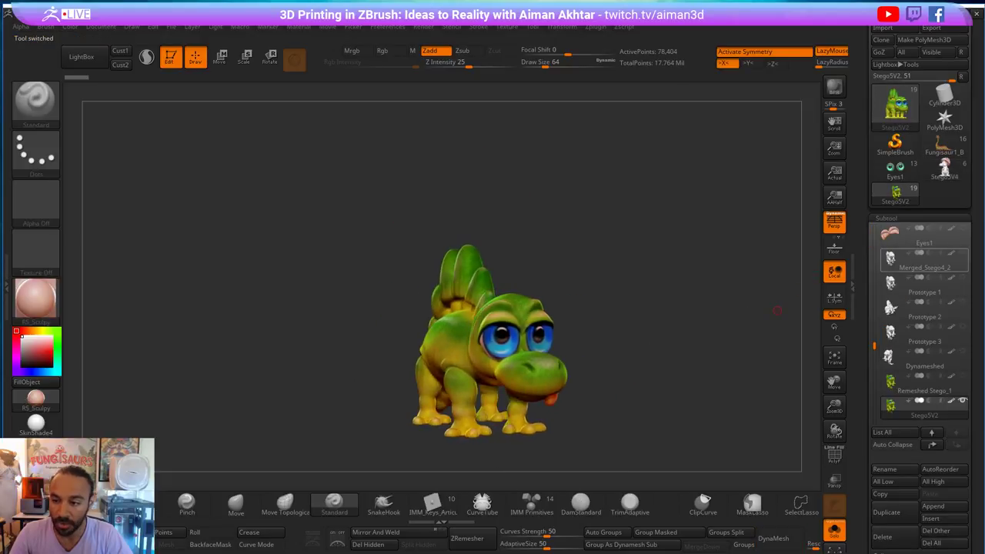
# - Return to the mushroom-capped dinosaur and rename its Stego5V4 subtool to Iguano
pyautogui.click(945, 168)
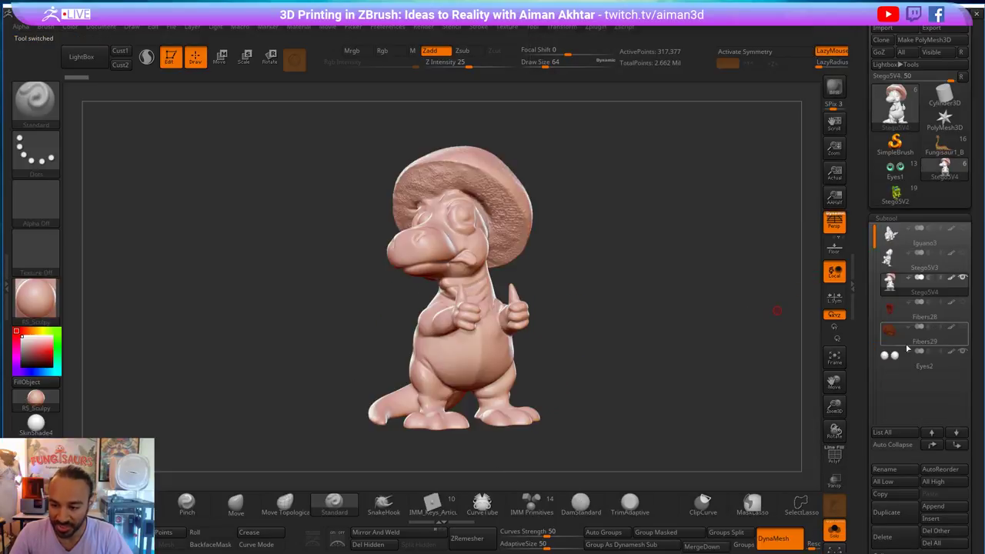
pyautogui.click(900, 469)
pyautogui.write('Iguano')
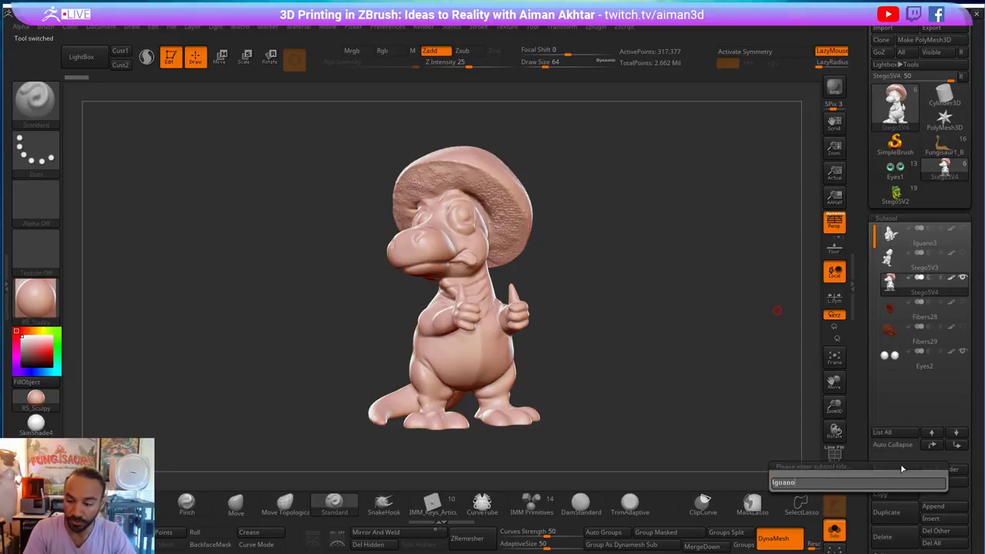
pyautogui.press('Return')
# - Select the Eyes2 subtool with the Rotate gizmo and set ClipCurve as the active selection brush
pyautogui.click(920, 361)
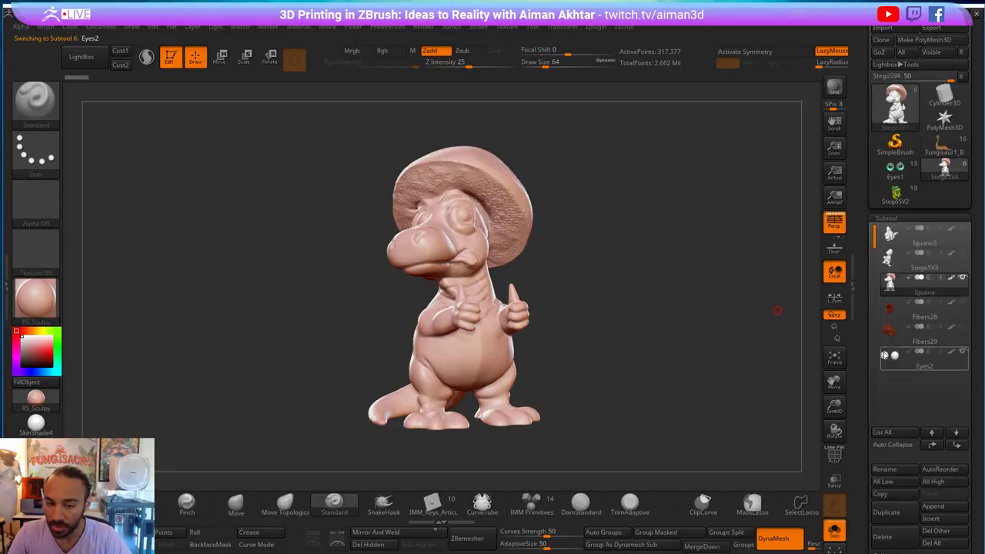
pyautogui.click(270, 58)
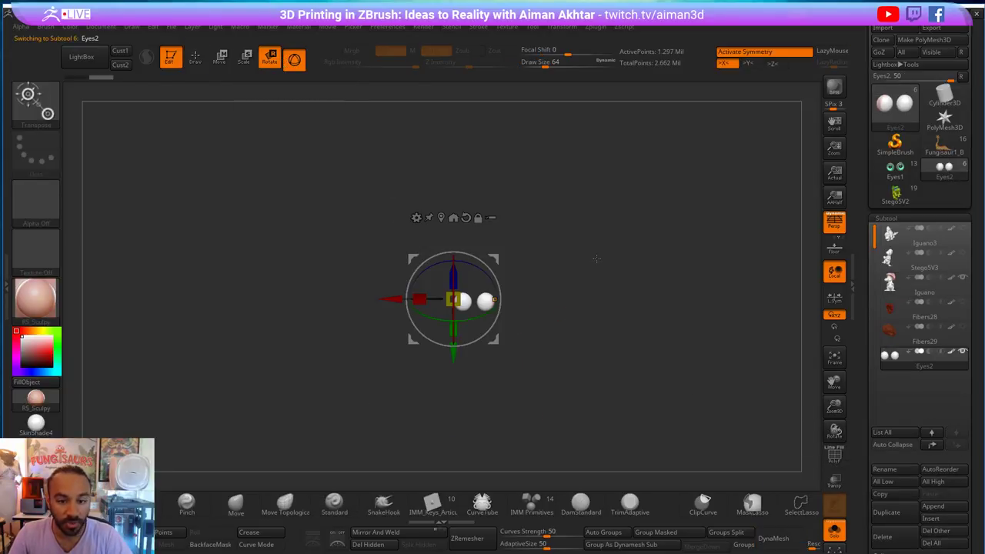
pyautogui.moveTo(497, 275)
pyautogui.mouseDown()
pyautogui.moveTo(477, 331)
pyautogui.moveTo(431, 370)
pyautogui.moveTo(309, 408)
pyautogui.moveTo(321, 419)
pyautogui.moveTo(300, 400)
pyautogui.mouseUp()
pyautogui.click(703, 504)
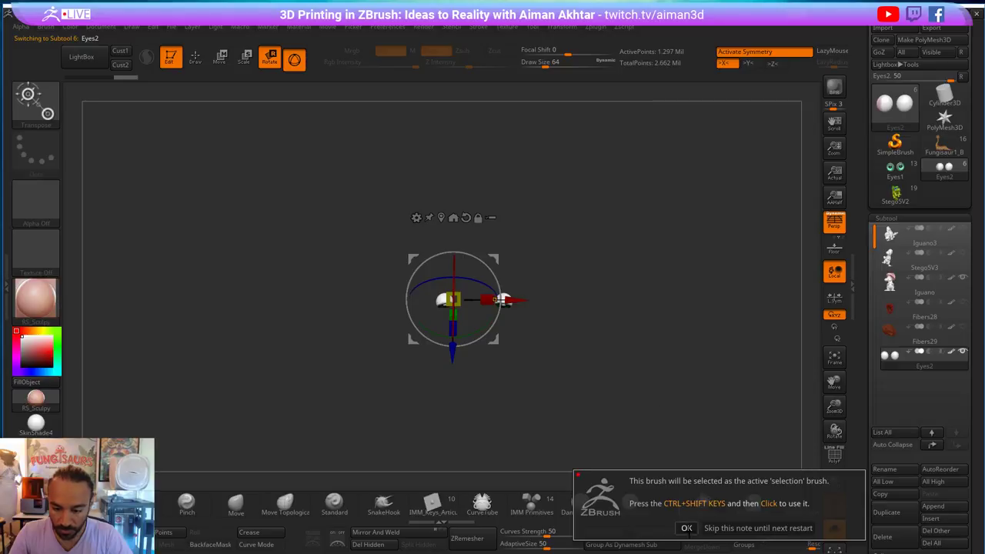
pyautogui.click(686, 528)
pyautogui.hotkey('ctrl', 'z')
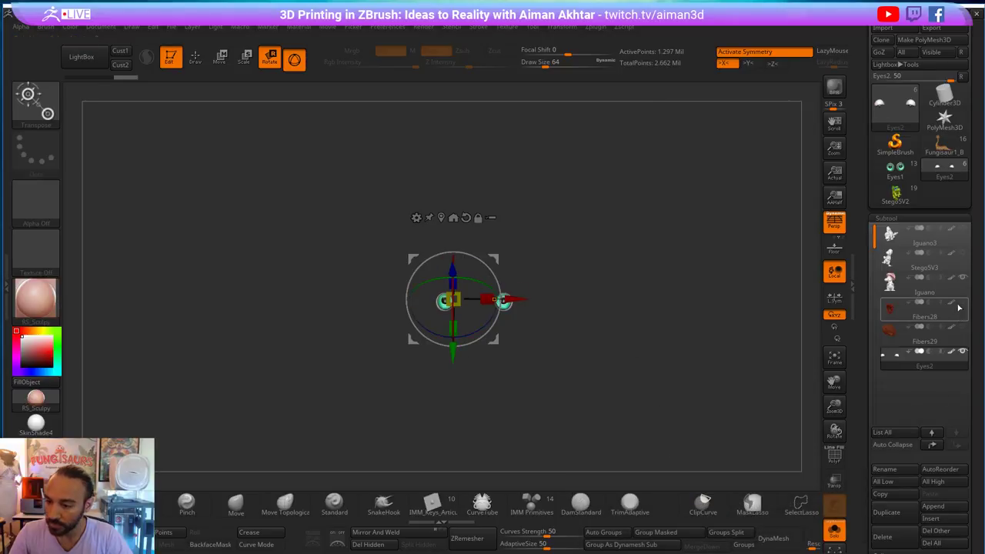
# - Show the whole dinosaur again beside the isolated eyes and move the Eyes2 pair slightly toward its head
pyautogui.click(834, 531)
pyautogui.moveTo(453, 268); pyautogui.dragTo(453, 255)
pyautogui.moveTo(565, 309); pyautogui.dragTo(658, 286)
pyautogui.moveTo(510, 170); pyautogui.dragTo(604, 116)
pyautogui.moveTo(579, 213); pyautogui.dragTo(616, 277)
pyautogui.moveTo(757, 287)
pyautogui.mouseDown()
pyautogui.moveTo(685, 288)
pyautogui.moveTo(785, 319)
pyautogui.moveTo(667, 348)
pyautogui.moveTo(686, 391)
pyautogui.moveTo(706, 406)
pyautogui.moveTo(687, 350)
pyautogui.mouseUp()
pyautogui.click(201, 69)
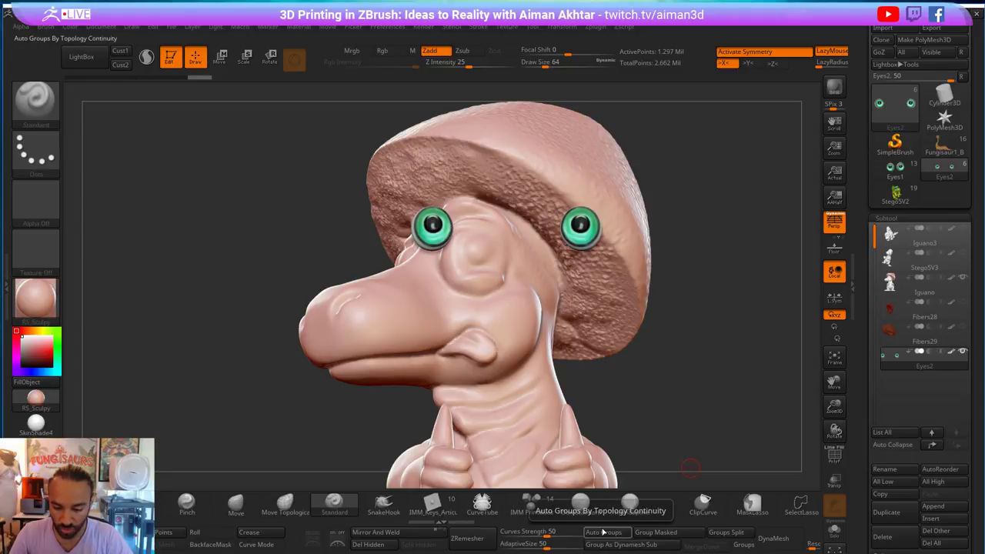
# - Examine up close with PolyFrame whether the two eyes belong to separate polygroups
pyautogui.keyDown('alt'); pyautogui.moveTo(655, 356); pyautogui.dragTo(656, 308); pyautogui.keyUp('alt')
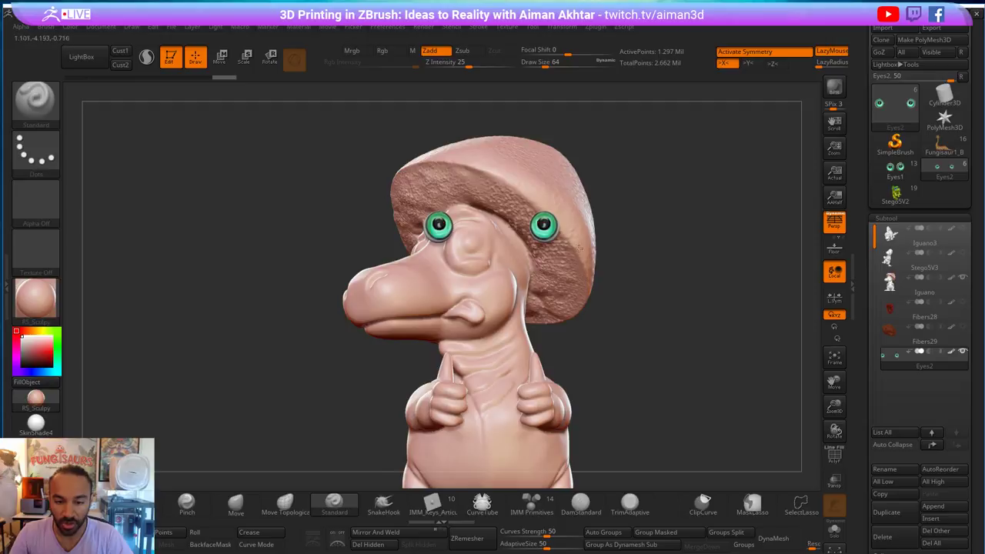
pyautogui.click(835, 455)
pyautogui.keyDown('alt'); pyautogui.moveTo(657, 347); pyautogui.dragTo(656, 415); pyautogui.keyUp('alt')
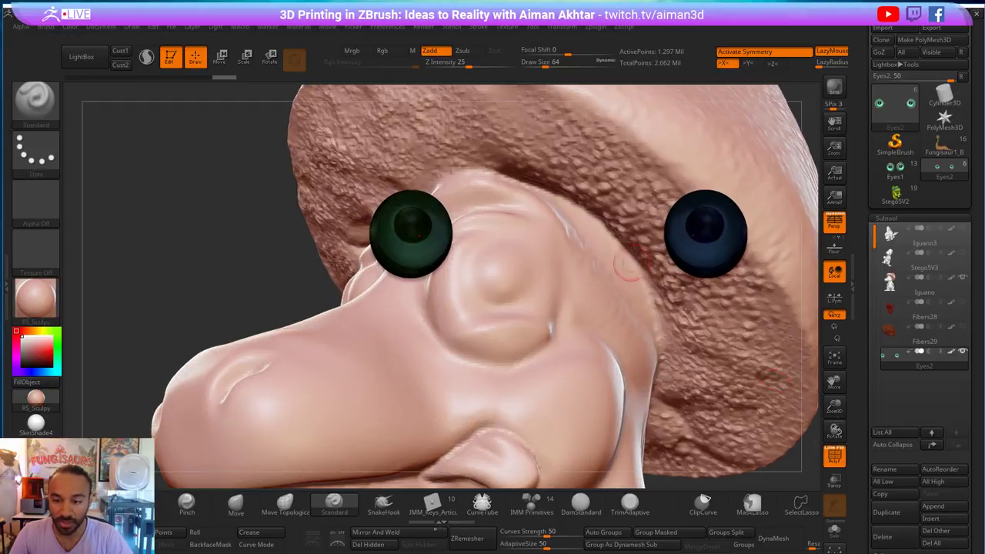
pyautogui.click(833, 456)
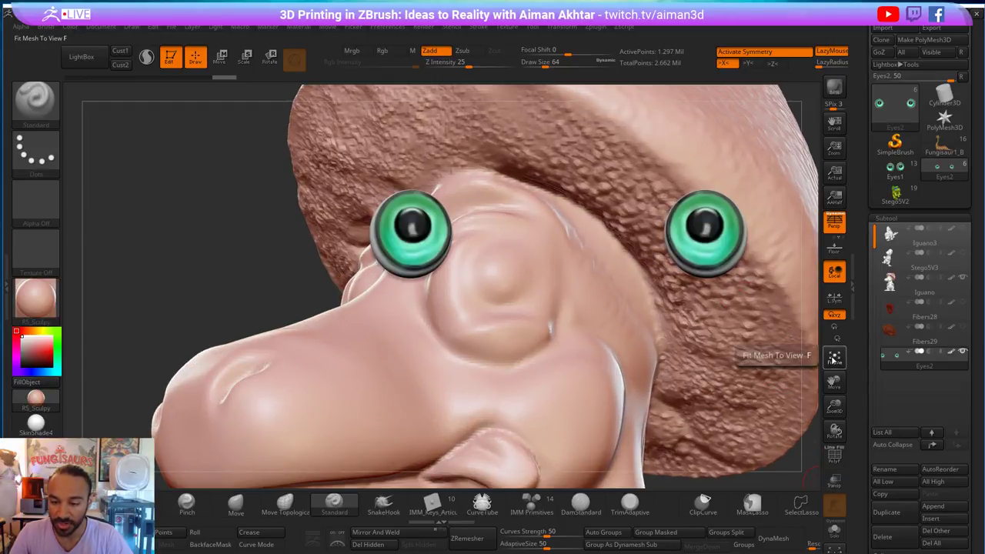
# - Scale up the pair of eyes together to more than twice their size beside the dinosaur's head
pyautogui.click(834, 356)
pyautogui.click(245, 56)
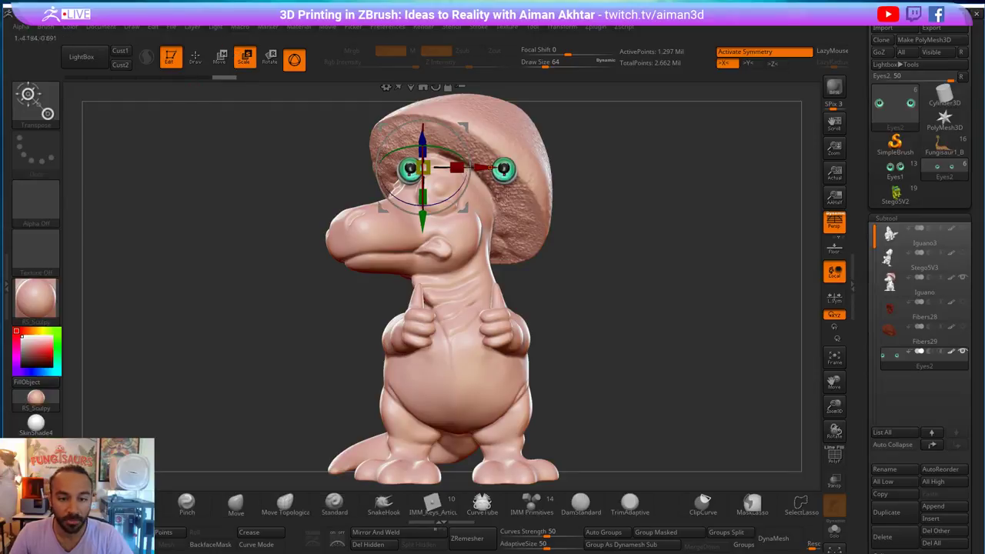
pyautogui.moveTo(423, 168); pyautogui.dragTo(521, 198)
pyautogui.click(195, 55)
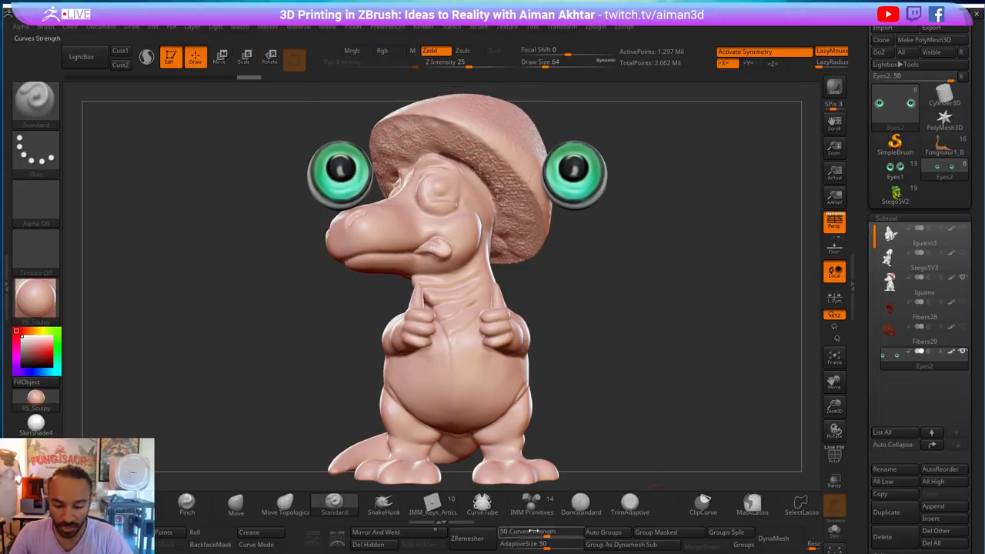
# - Split the eyes into separate subtools by polygroup and hide the Eyes2 subtool
pyautogui.click(729, 531)
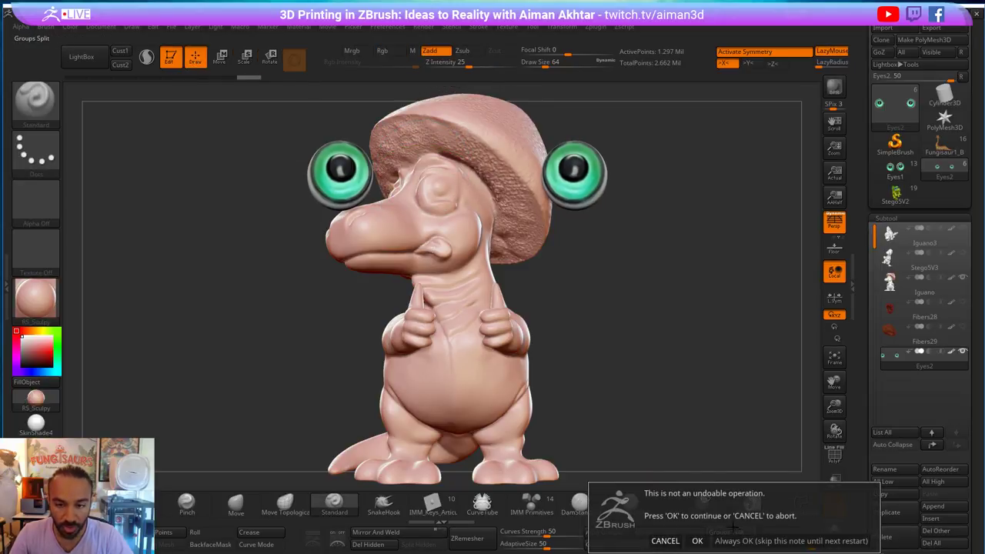
pyautogui.click(698, 538)
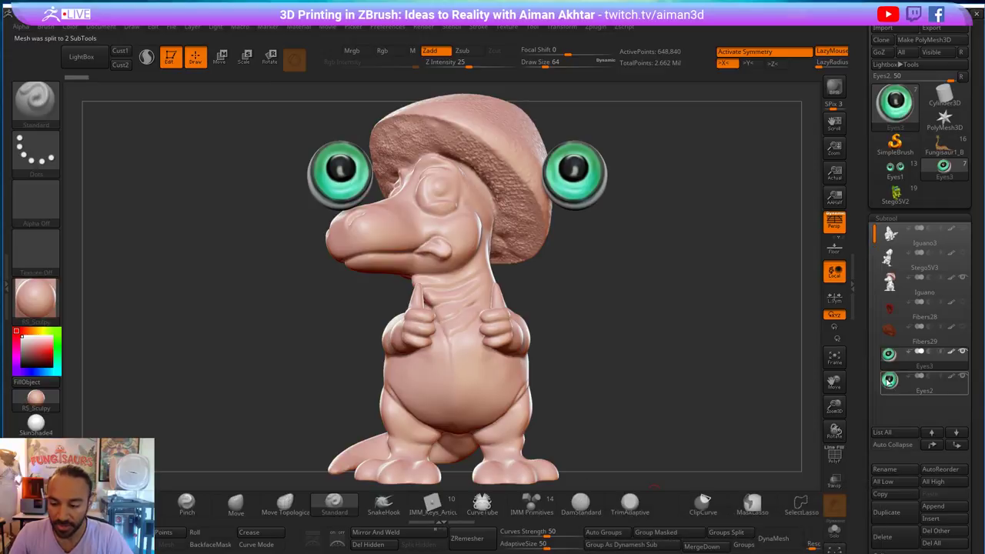
pyautogui.click(962, 376)
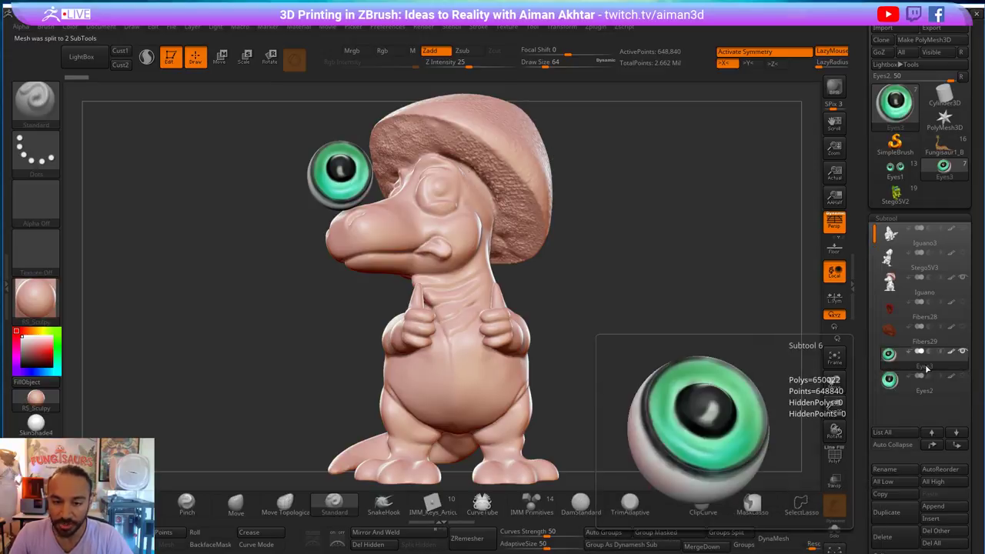
# - Turn off symmetry and use the transpose line to move the Eyes3 eye over the dinosaur's sculpted eye socket
pyautogui.click(220, 57)
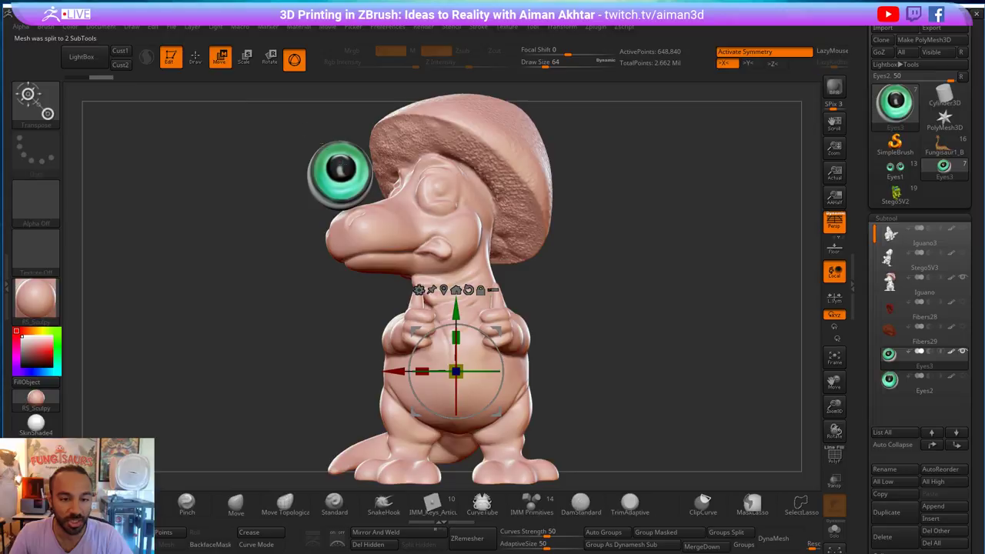
pyautogui.click(294, 59)
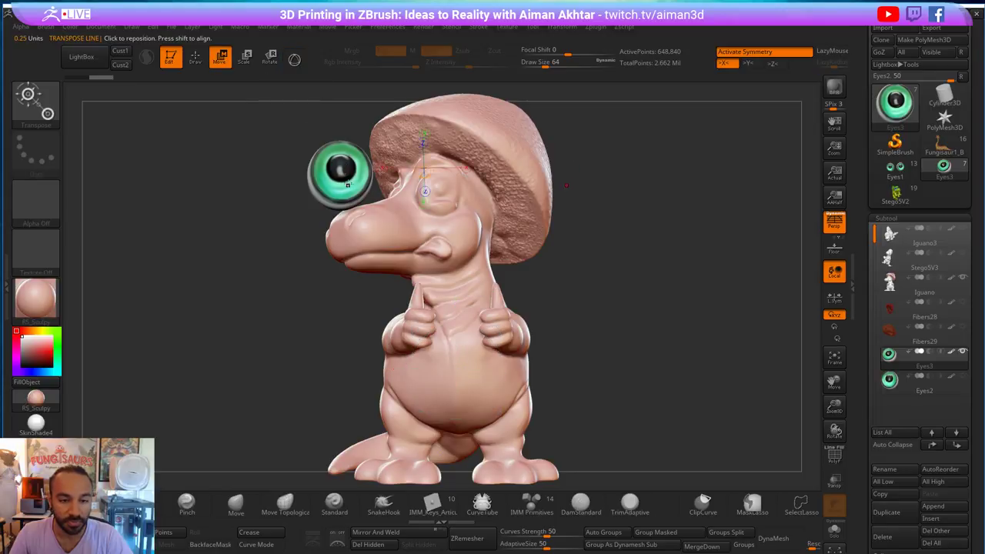
pyautogui.press('x')
pyautogui.moveTo(394, 180); pyautogui.dragTo(500, 183)
pyautogui.moveTo(670, 279); pyautogui.dragTo(620, 298)
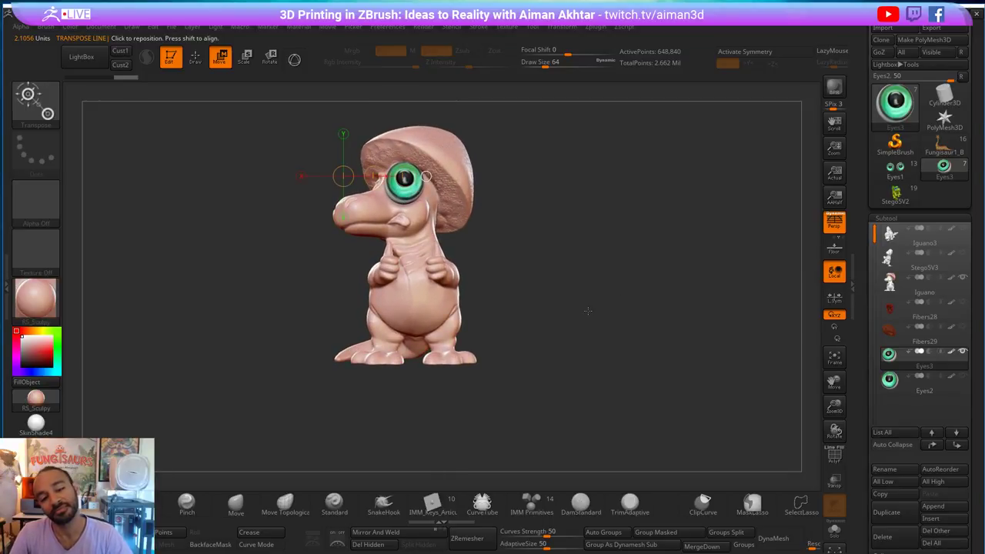
pyautogui.keyDown('alt'); pyautogui.moveTo(587, 311); pyautogui.dragTo(709, 326); pyautogui.keyUp('alt')
pyautogui.keyDown('alt'); pyautogui.moveTo(549, 279); pyautogui.dragTo(687, 381); pyautogui.keyUp('alt')
# - Fit the Eyes3 eye into the socket by scaling it down slightly and nudging it toward the snout
pyautogui.keyDown('shift'); pyautogui.moveTo(397, 257); pyautogui.dragTo(570, 257); pyautogui.keyUp('shift')
pyautogui.moveTo(483, 257); pyautogui.dragTo(486, 321)
pyautogui.moveTo(305, 297); pyautogui.dragTo(356, 310)
pyautogui.moveTo(452, 269); pyautogui.dragTo(597, 271)
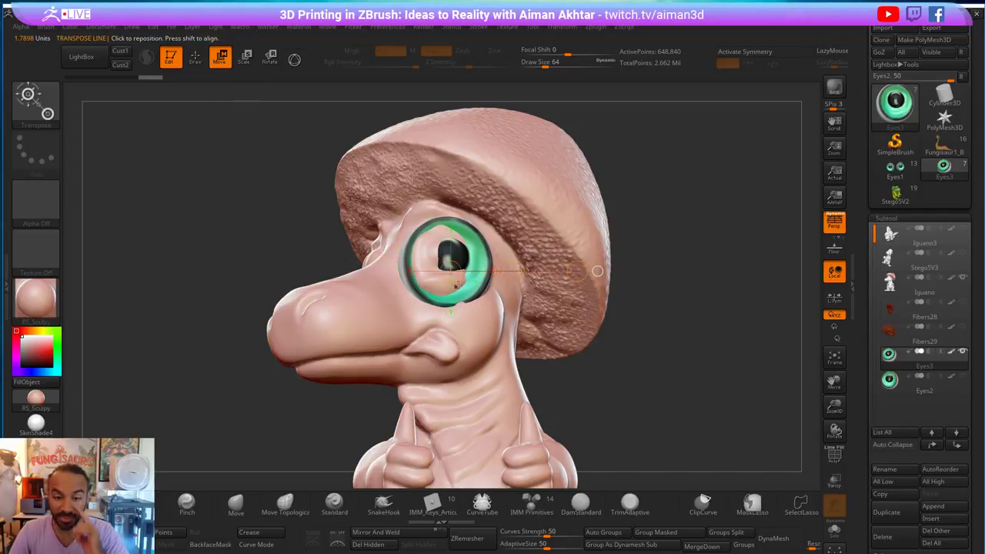
pyautogui.press('e')
pyautogui.moveTo(577, 271); pyautogui.dragTo(571, 271)
pyautogui.click(228, 63)
pyautogui.keyDown('shift'); pyautogui.moveTo(460, 257); pyautogui.dragTo(599, 257); pyautogui.keyUp('shift')
pyautogui.moveTo(517, 256); pyautogui.dragTo(509, 257)
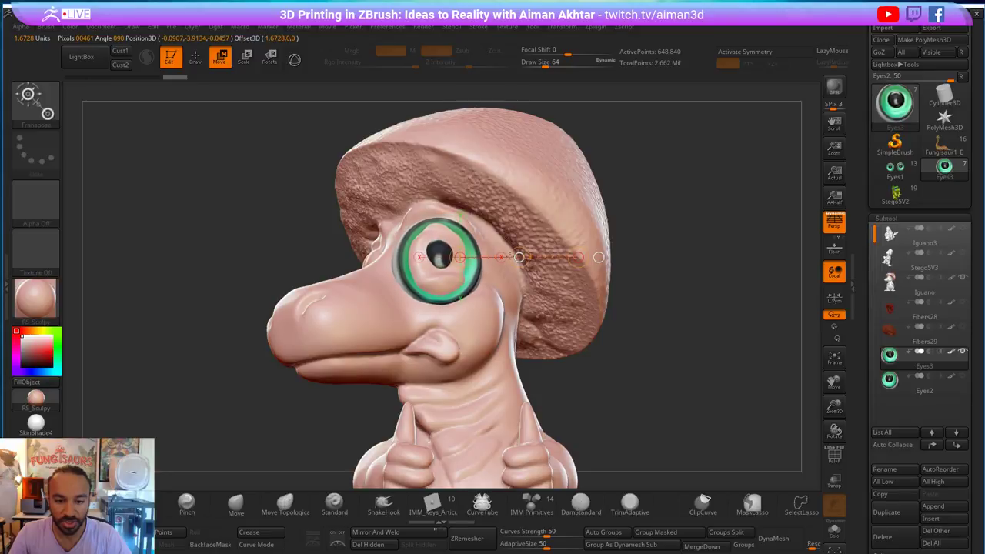
# - Try to push the Eyes3 eye outward from the socket along an angled transpose line, and undo the move
pyautogui.moveTo(279, 218)
pyautogui.mouseDown()
pyautogui.moveTo(449, 274)
pyautogui.moveTo(551, 230)
pyautogui.mouseUp()
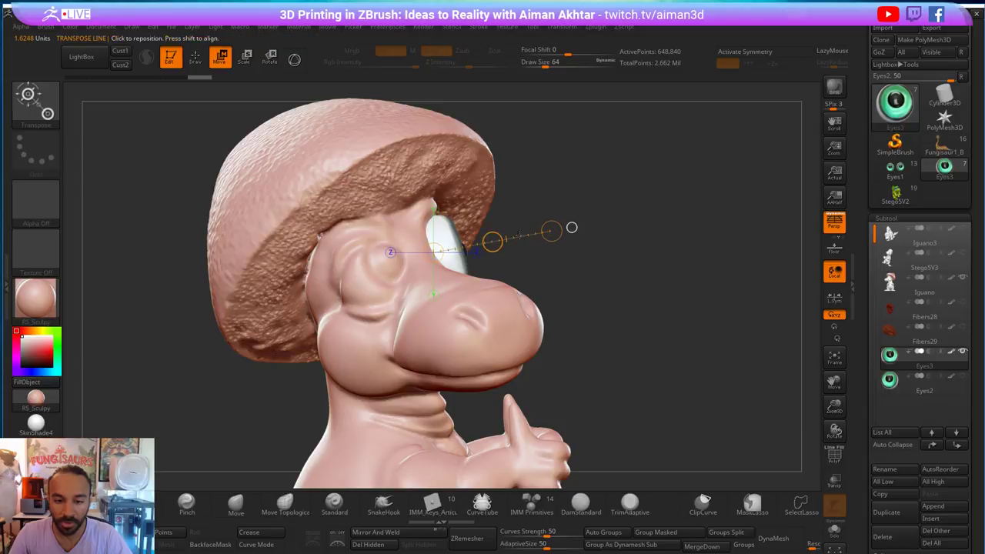
pyautogui.moveTo(492, 241); pyautogui.dragTo(492, 241)
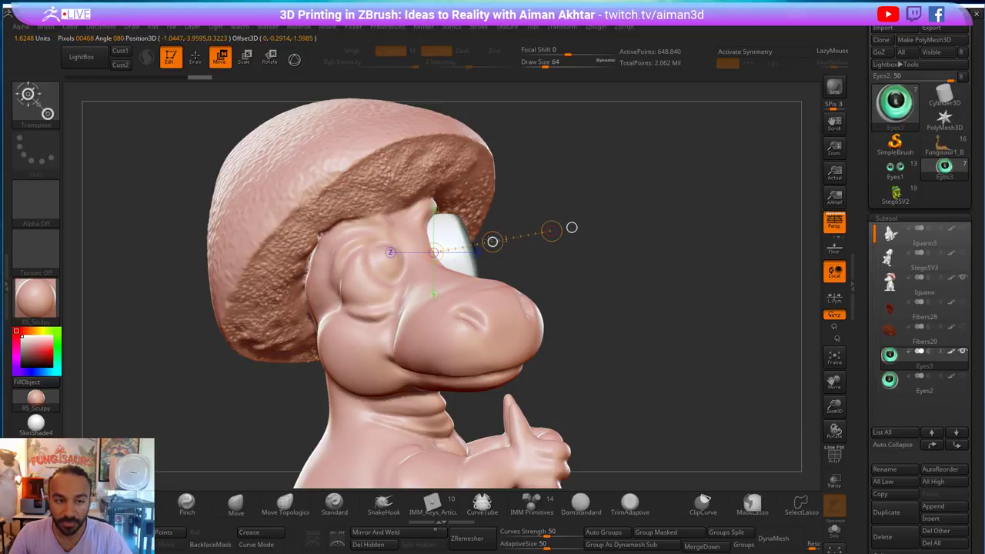
pyautogui.click(197, 59)
pyautogui.moveTo(626, 315); pyautogui.dragTo(591, 316)
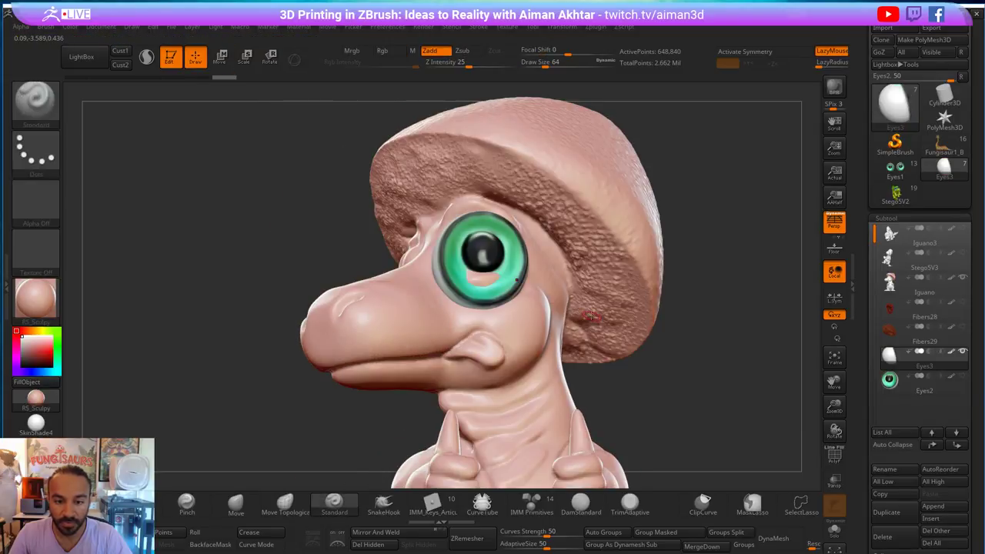
pyautogui.hotkey('ctrl', 'z')
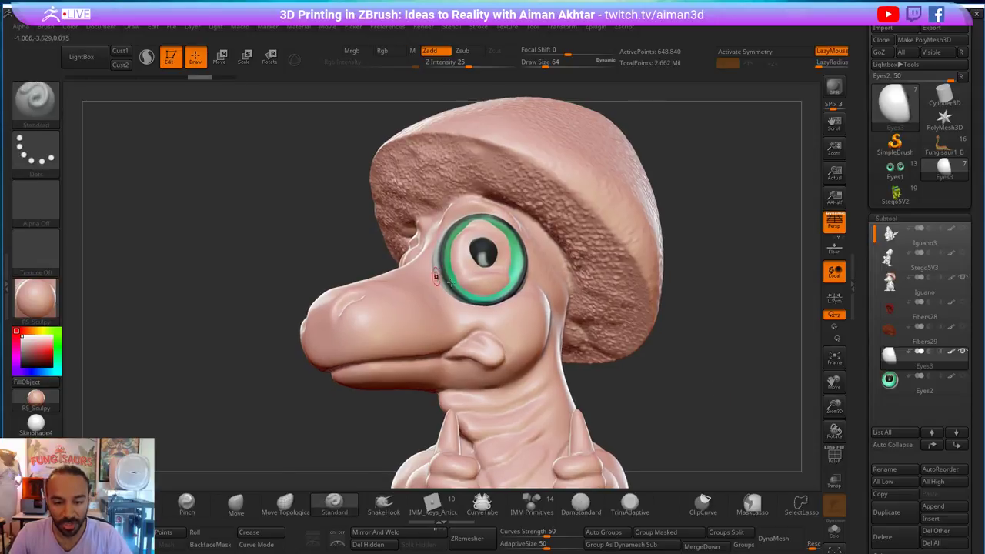
# - Carve back the flesh covering the eye on the Iguano subtool with DamStandard at draw size 192
pyautogui.keyDown('alt'); pyautogui.click(621, 384); pyautogui.keyUp('alt')
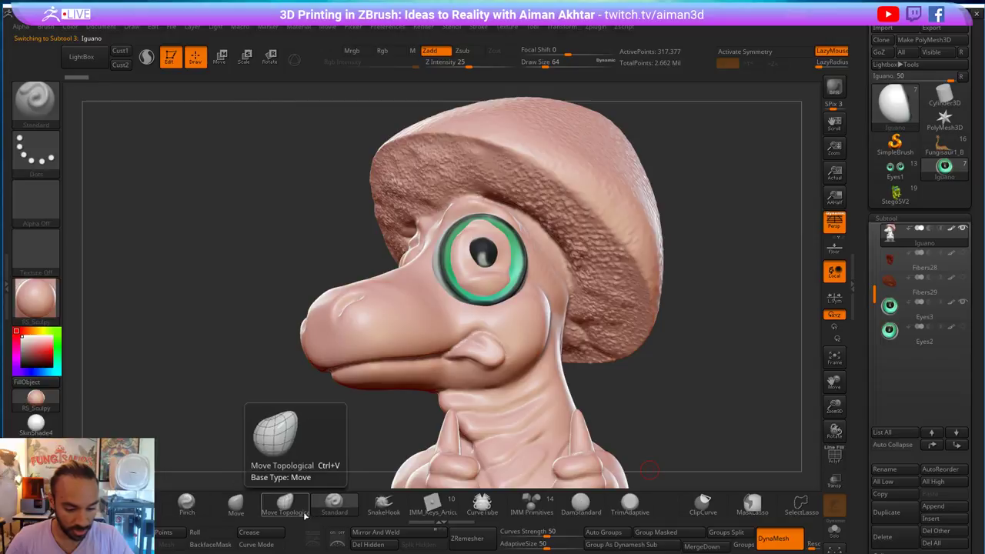
pyautogui.click(580, 501)
pyautogui.press('s')
pyautogui.moveTo(496, 272)
pyautogui.mouseDown()
pyautogui.moveTo(506, 277)
pyautogui.moveTo(483, 235)
pyautogui.mouseUp()
pyautogui.press('s')
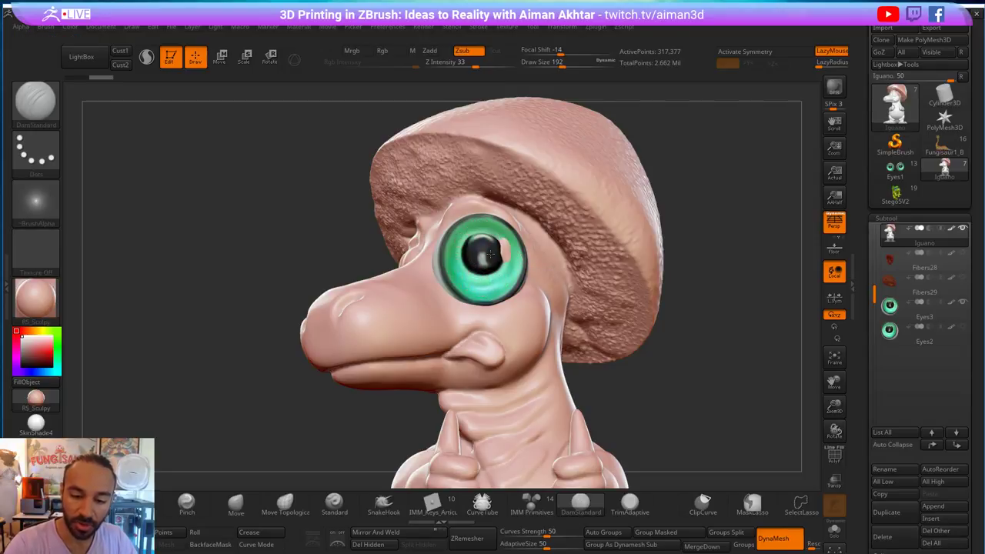
pyautogui.press('f')
pyautogui.moveTo(643, 205)
pyautogui.mouseDown()
pyautogui.moveTo(659, 240)
pyautogui.moveTo(690, 239)
pyautogui.mouseUp()
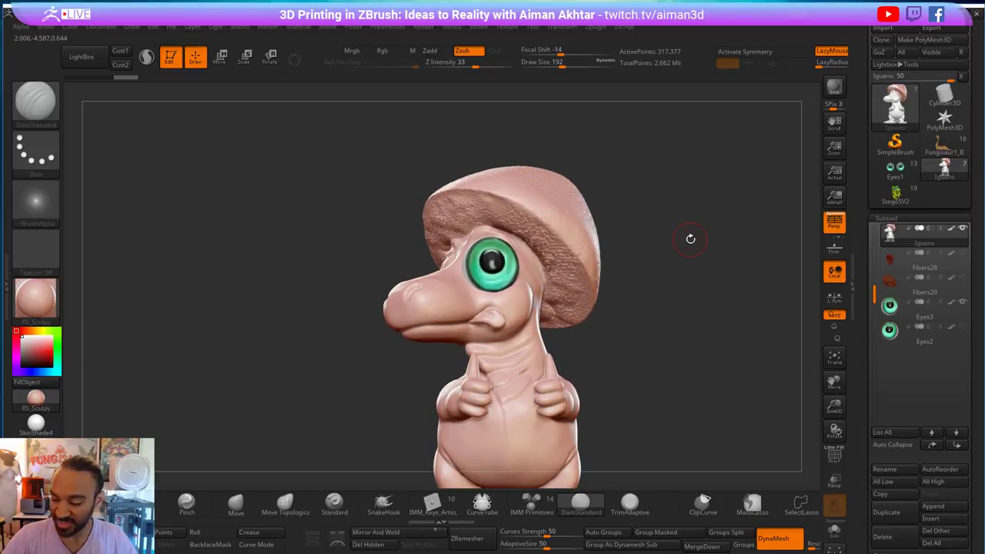
# - Select the Eyes3 eye and scale it down slightly to suit the socket
pyautogui.keyDown('alt'); pyautogui.click(489, 246); pyautogui.keyUp('alt')
pyautogui.click(246, 61)
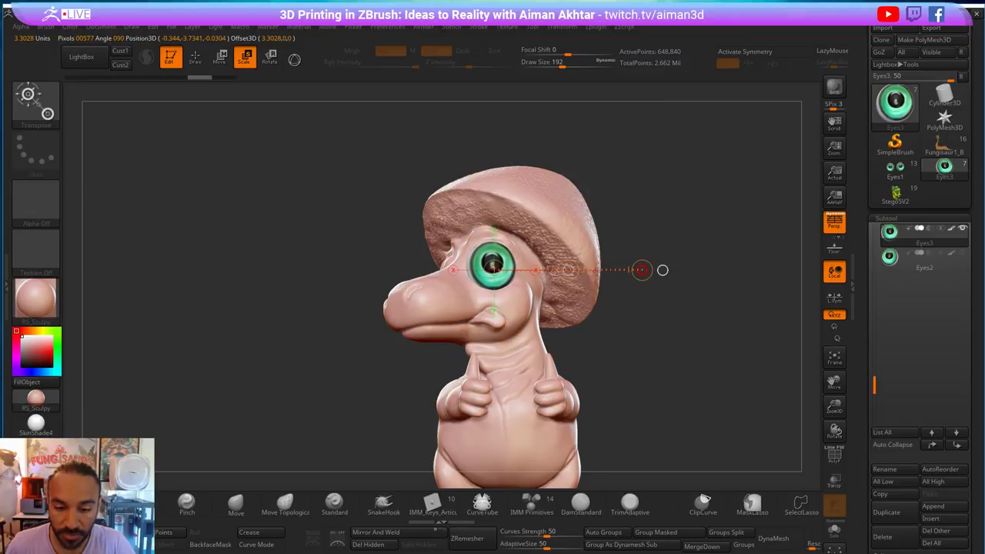
pyautogui.keyDown('alt'); pyautogui.moveTo(673, 376); pyautogui.dragTo(518, 286); pyautogui.keyUp('alt')
pyautogui.moveTo(803, 269); pyautogui.dragTo(659, 258)
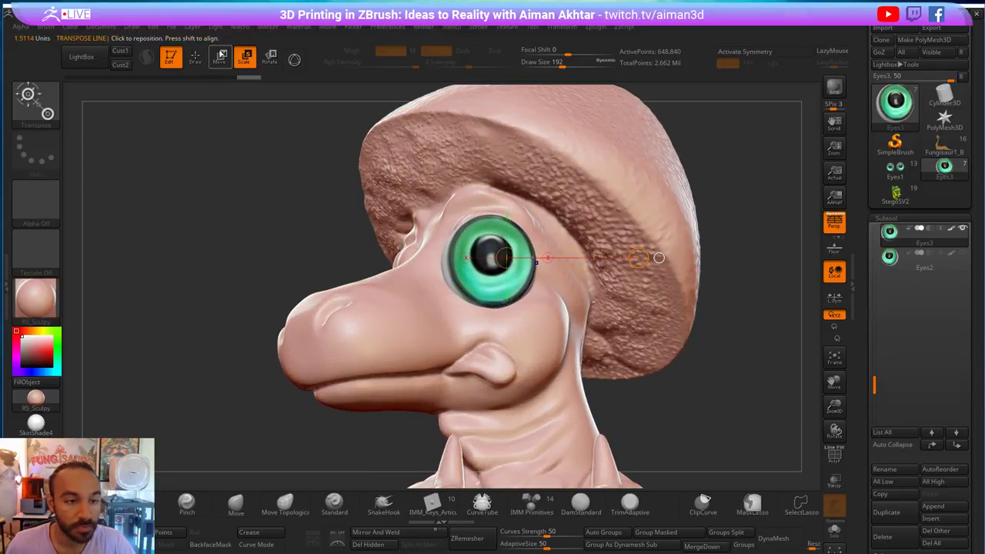
# - Nudge the Eyes3 eye upward and settle it within the dinosaur's socket using the Move transpose line
pyautogui.press('w')
pyautogui.keyDown('shift'); pyautogui.moveTo(507, 278); pyautogui.dragTo(508, 396); pyautogui.keyUp('shift')
pyautogui.moveTo(507, 337); pyautogui.dragTo(508, 327)
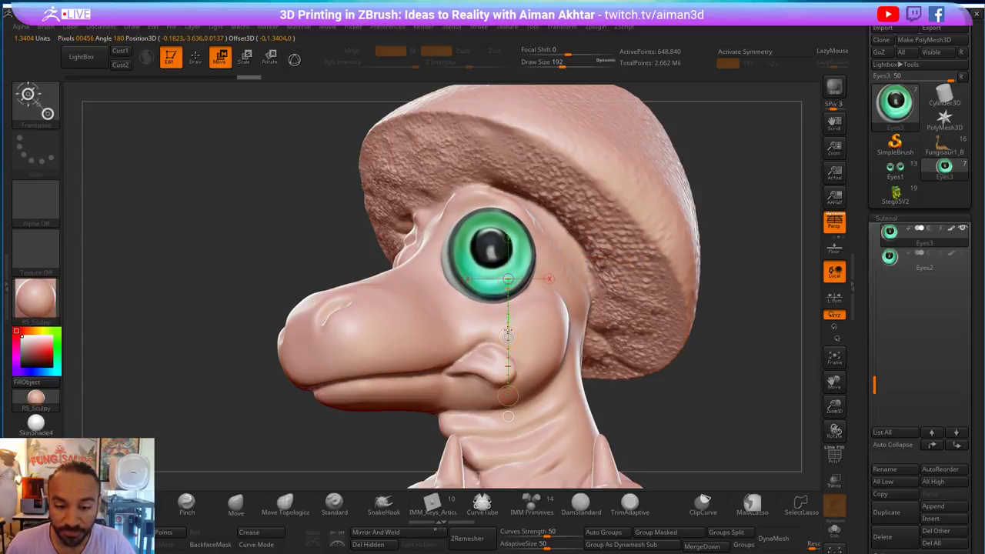
pyautogui.keyDown('alt'); pyautogui.moveTo(710, 426); pyautogui.dragTo(714, 394); pyautogui.keyUp('alt')
pyautogui.moveTo(493, 255); pyautogui.dragTo(519, 336)
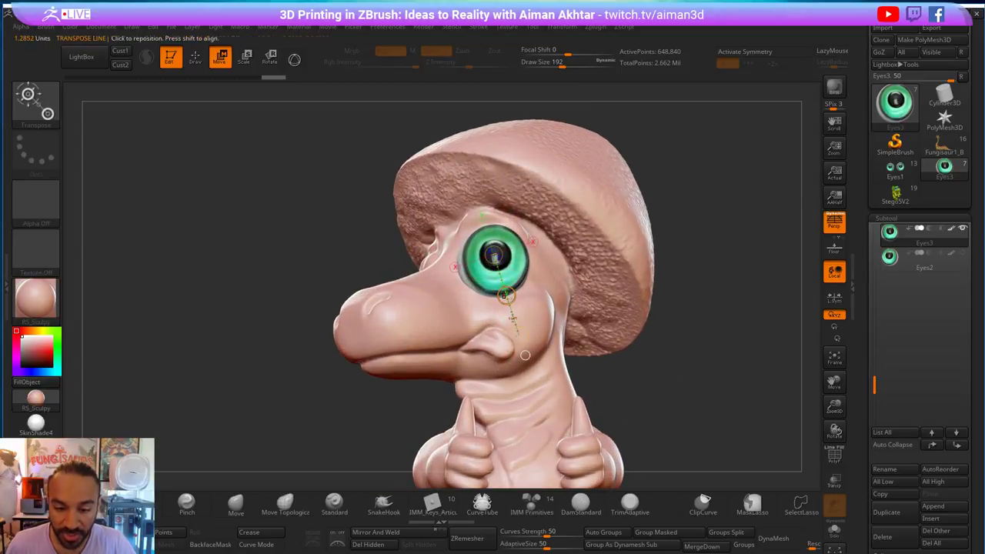
pyautogui.moveTo(506, 293); pyautogui.dragTo(506, 295)
# - Inspect how the Eyes3 eye sits in profile, and examine its shape in isolation with PolyFrame
pyautogui.moveTo(769, 378)
pyautogui.mouseDown()
pyautogui.moveTo(707, 371)
pyautogui.moveTo(760, 375)
pyautogui.mouseUp()
pyautogui.keyDown('alt'); pyautogui.moveTo(377, 232); pyautogui.dragTo(546, 222); pyautogui.keyUp('alt')
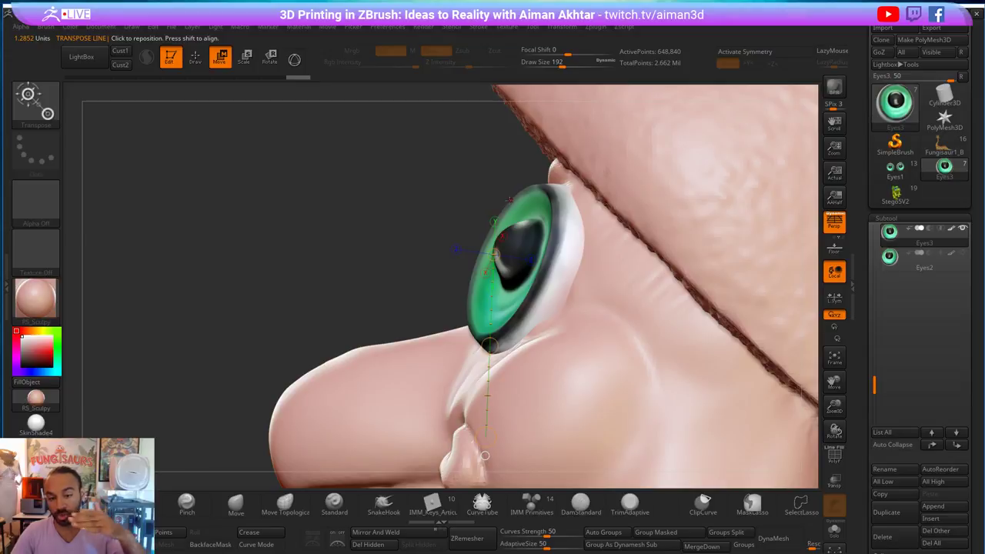
pyautogui.click(834, 460)
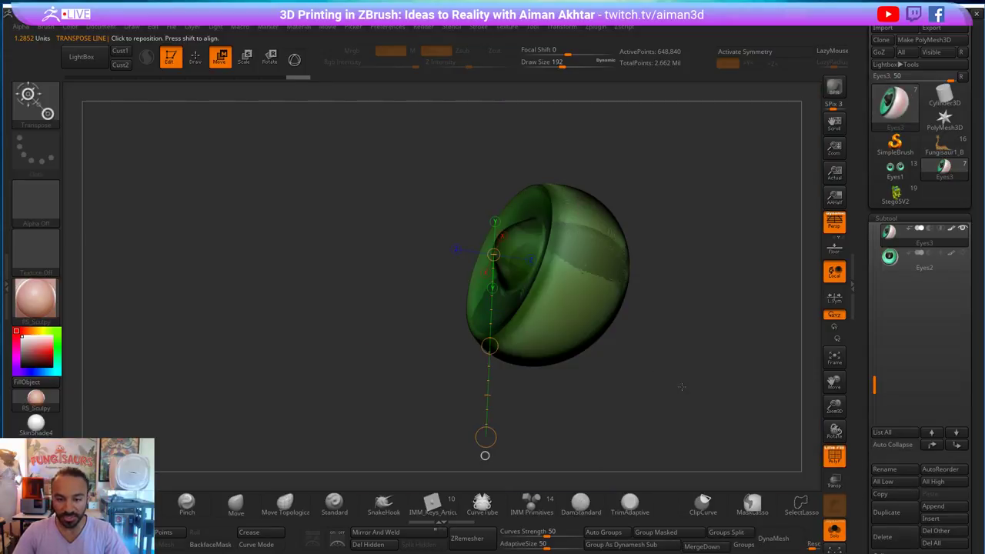
pyautogui.moveTo(680, 390); pyautogui.dragTo(676, 374)
pyautogui.click(195, 57)
pyautogui.moveTo(713, 240); pyautogui.dragTo(739, 242)
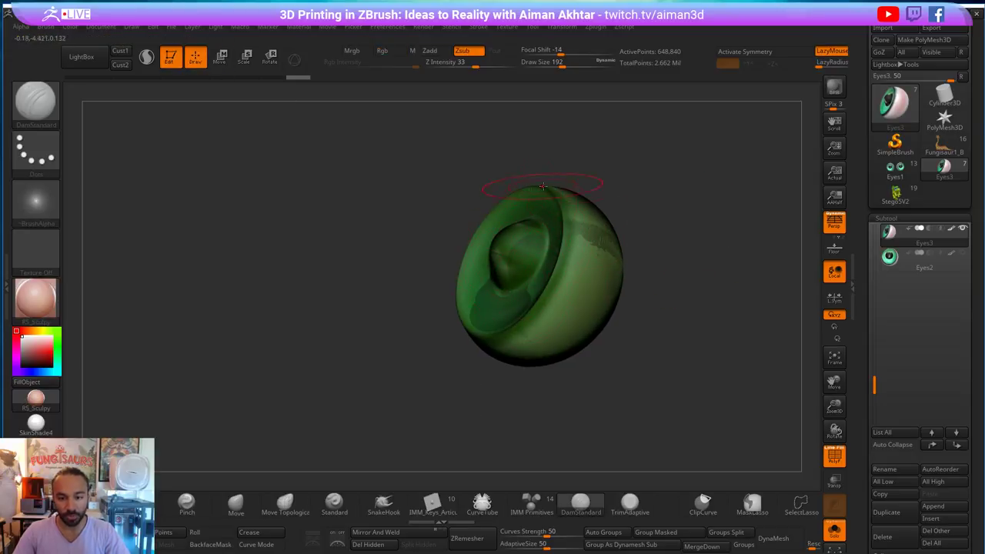
pyautogui.moveTo(663, 362); pyautogui.dragTo(698, 378)
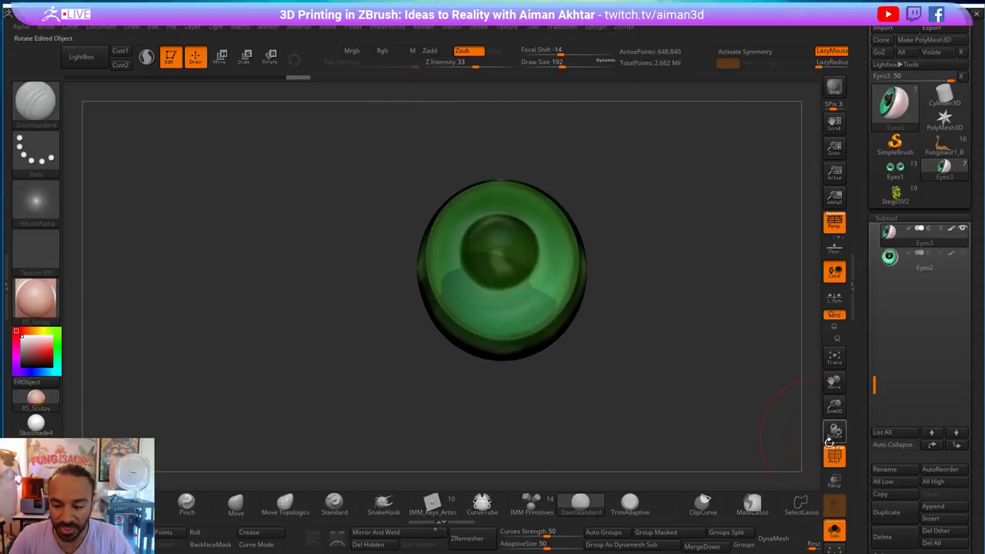
# - Bring the dinosaur back without PolyFrame and review the eye's placement from several angles
pyautogui.click(834, 529)
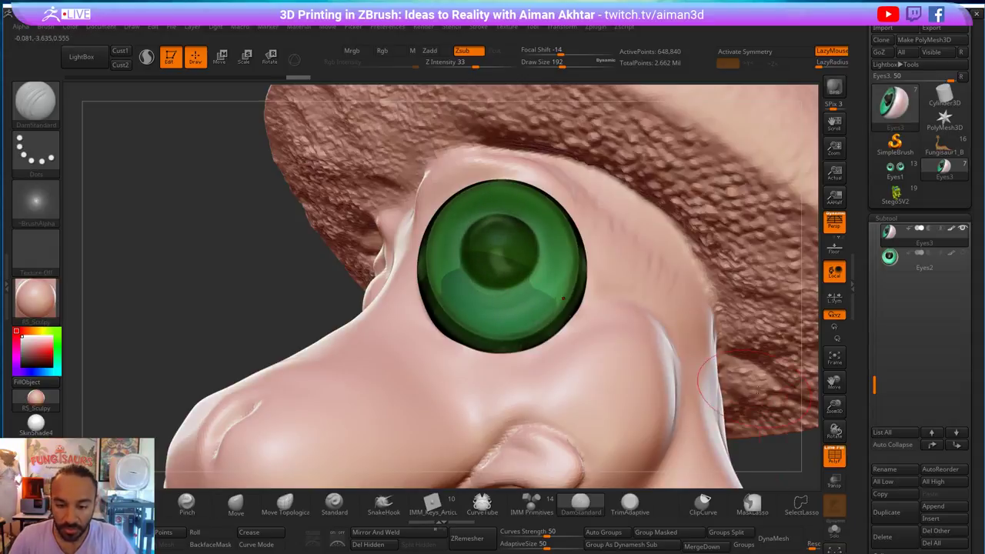
pyautogui.click(834, 460)
pyautogui.press('f')
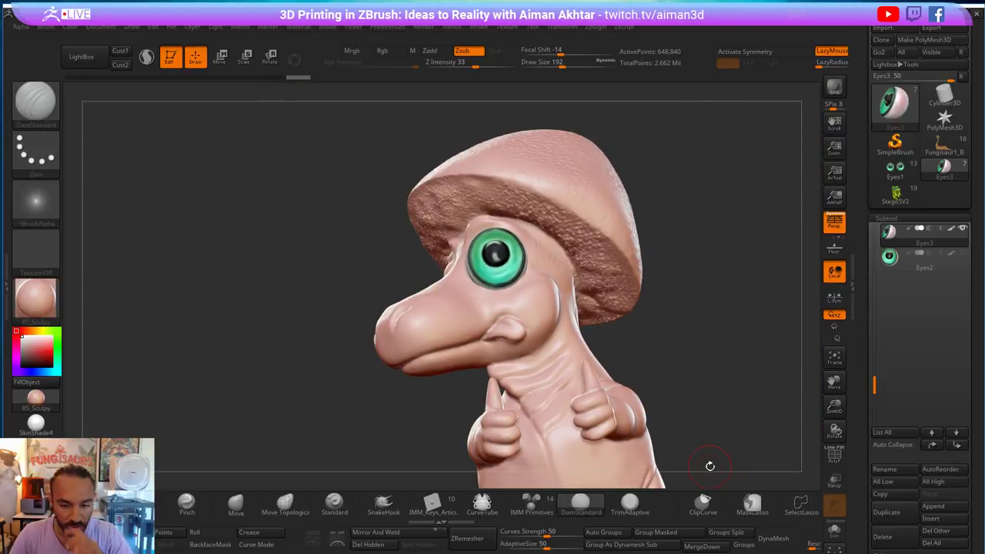
pyautogui.moveTo(725, 423); pyautogui.dragTo(693, 430)
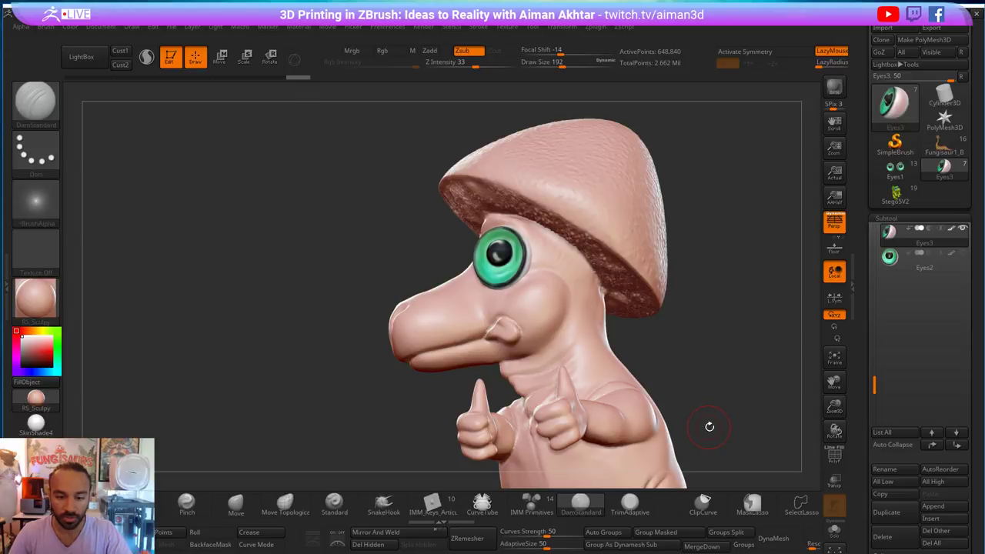
pyautogui.moveTo(731, 415); pyautogui.dragTo(743, 446)
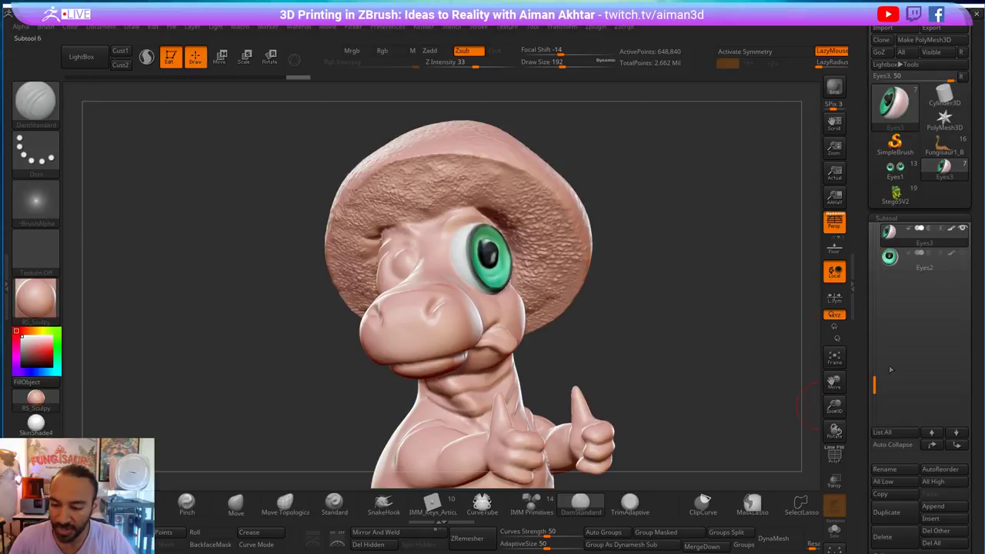
# - Delete the spare Eyes2 subtool and duplicate the fitted Eyes3 eye
pyautogui.click(888, 257)
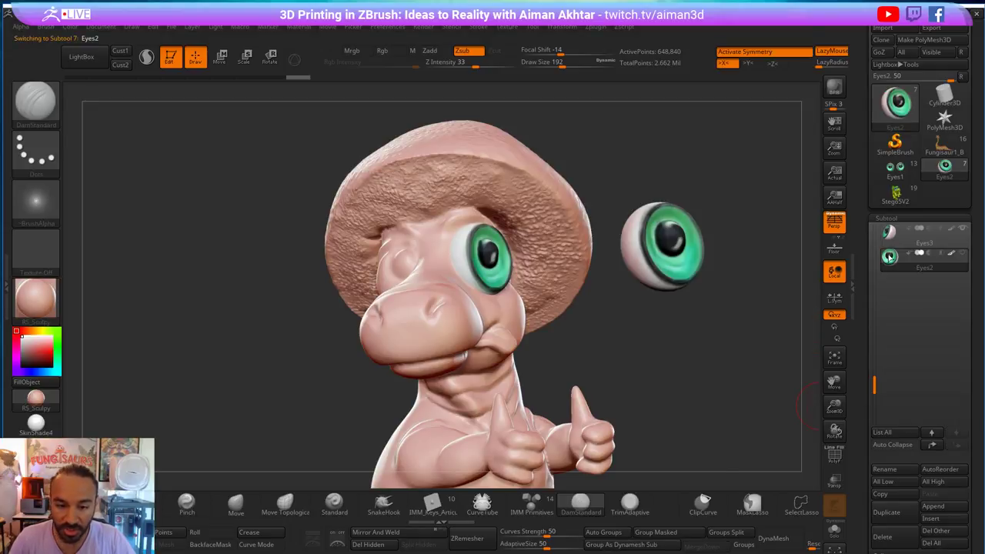
pyautogui.click(882, 536)
pyautogui.click(800, 541)
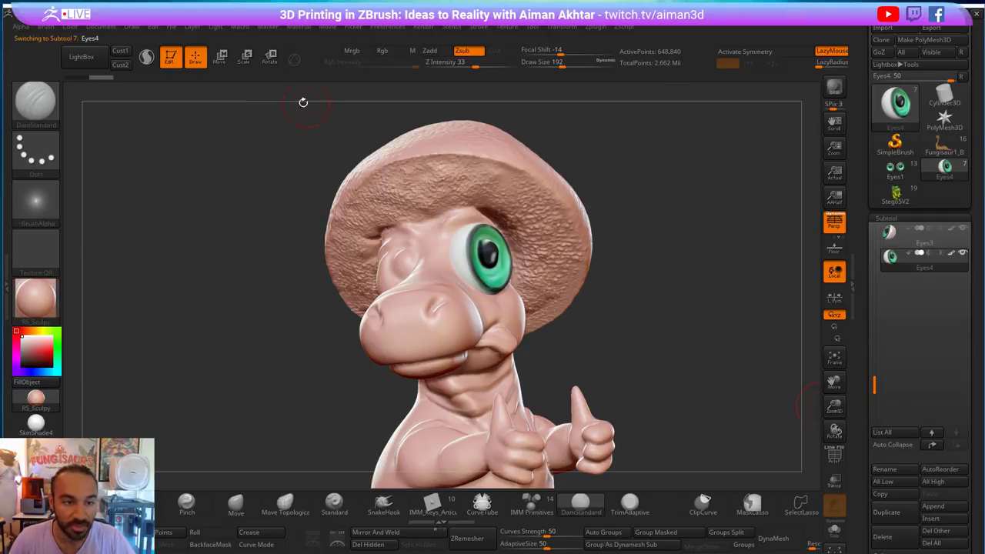
# - Move the duplicated Eyes4 eye across into the dinosaur's empty right socket and turn it slightly with the Transpose line
pyautogui.click(221, 56)
pyautogui.keyDown('shift'); pyautogui.moveTo(473, 268); pyautogui.dragTo(394, 198); pyautogui.keyUp('shift')
pyautogui.press('r')
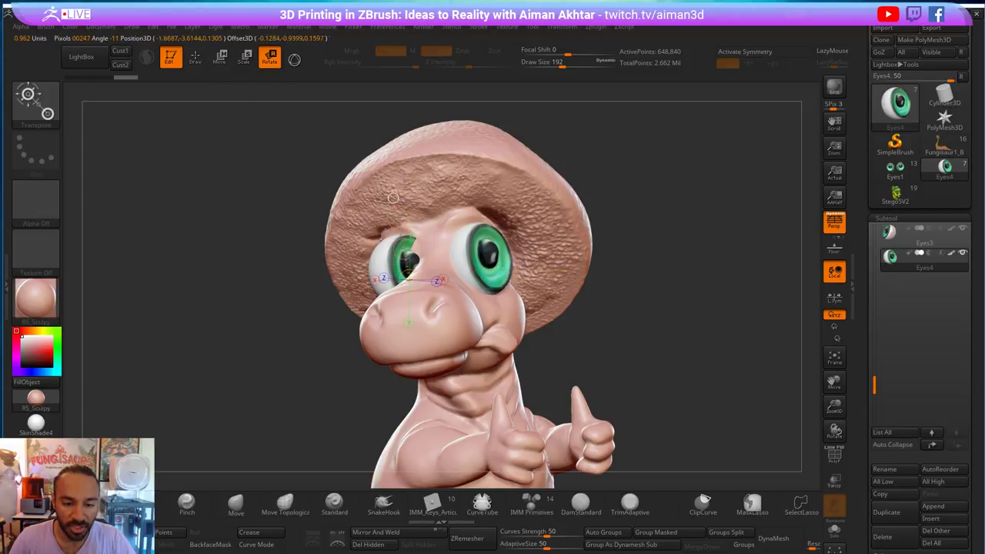
pyautogui.moveTo(408, 289)
pyautogui.mouseDown()
pyautogui.moveTo(416, 319)
pyautogui.moveTo(400, 286)
pyautogui.mouseUp()
pyautogui.press('w')
pyautogui.moveTo(452, 257)
pyautogui.mouseDown()
pyautogui.moveTo(581, 256)
pyautogui.moveTo(438, 263)
pyautogui.moveTo(475, 260)
pyautogui.moveTo(453, 265)
pyautogui.mouseUp()
pyautogui.moveTo(304, 314)
pyautogui.mouseDown()
pyautogui.moveTo(384, 317)
pyautogui.moveTo(399, 203)
pyautogui.mouseUp()
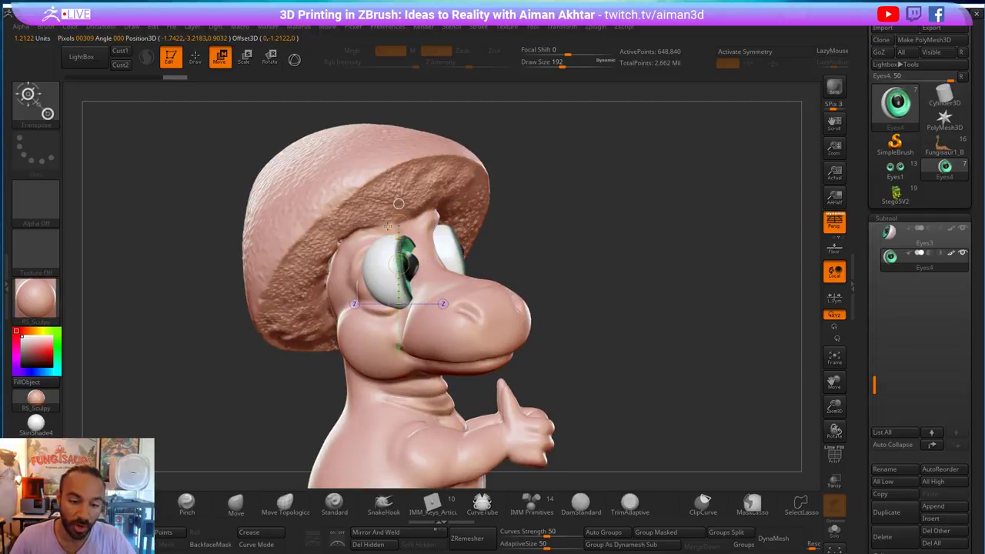
# - Rotate the Eyes4 eye so that its iris turns outward from the snout
pyautogui.click(270, 56)
pyautogui.moveTo(406, 264); pyautogui.dragTo(420, 365)
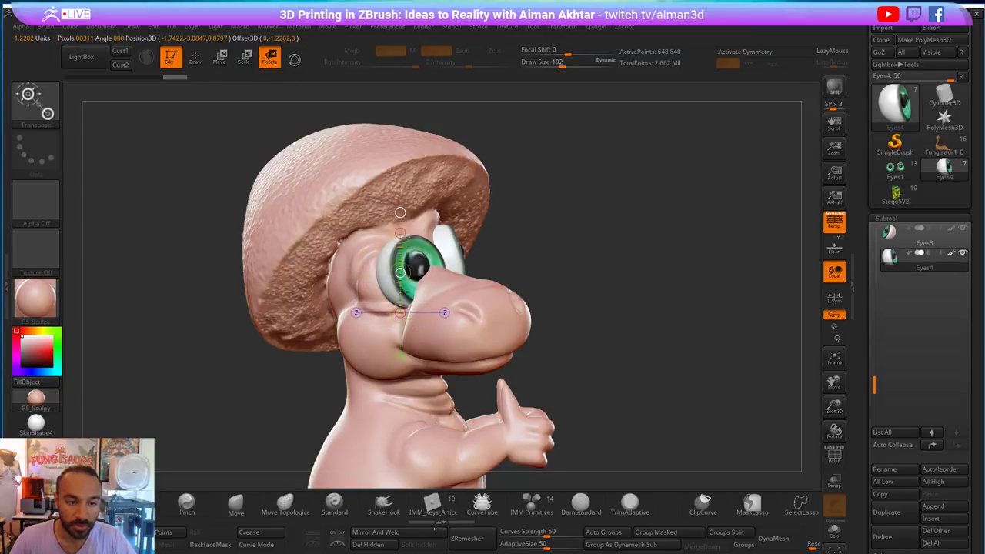
pyautogui.moveTo(427, 265)
pyautogui.keyDown('shift'); pyautogui.mouseDown()
pyautogui.moveTo(550, 265)
pyautogui.moveTo(445, 271)
pyautogui.mouseUp(); pyautogui.keyUp('shift')
# - Push the Eyes4 eye deeper into the head along an aligned Move transpose line from the side
pyautogui.click(221, 57)
pyautogui.moveTo(502, 296); pyautogui.dragTo(439, 321, button='right')
pyautogui.keyDown('shift'); pyautogui.moveTo(416, 298); pyautogui.dragTo(576, 298); pyautogui.keyUp('shift')
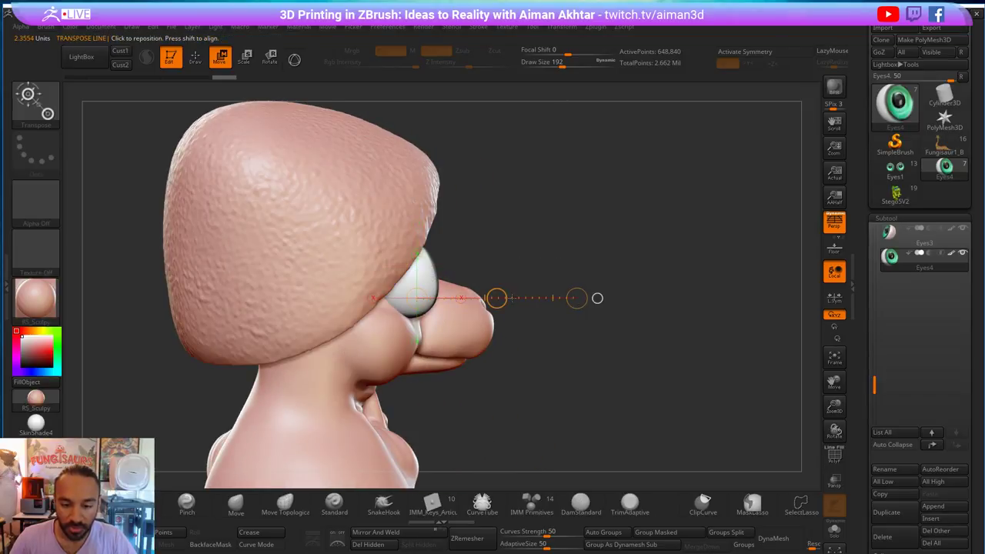
pyautogui.moveTo(496, 298); pyautogui.dragTo(479, 298)
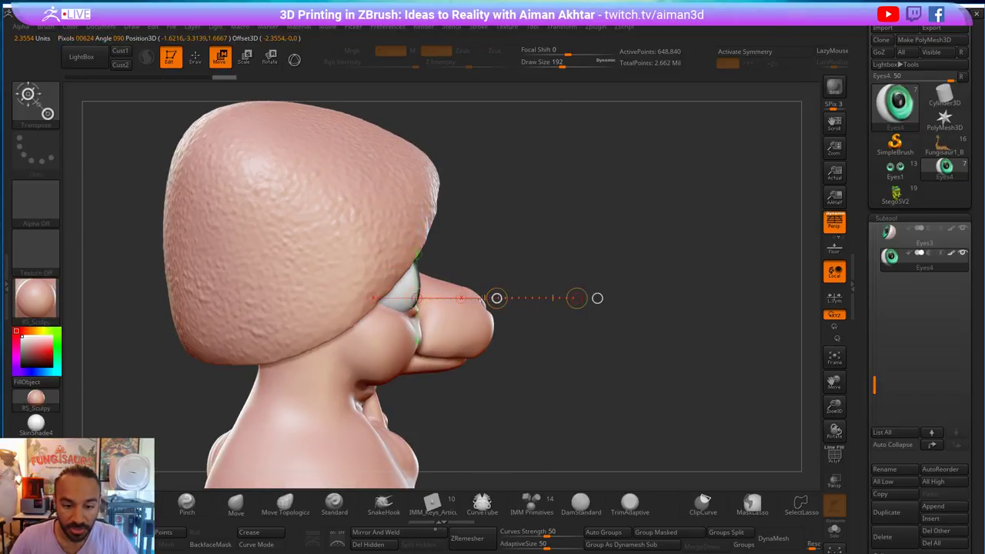
pyautogui.moveTo(573, 298); pyautogui.dragTo(526, 380, button='right')
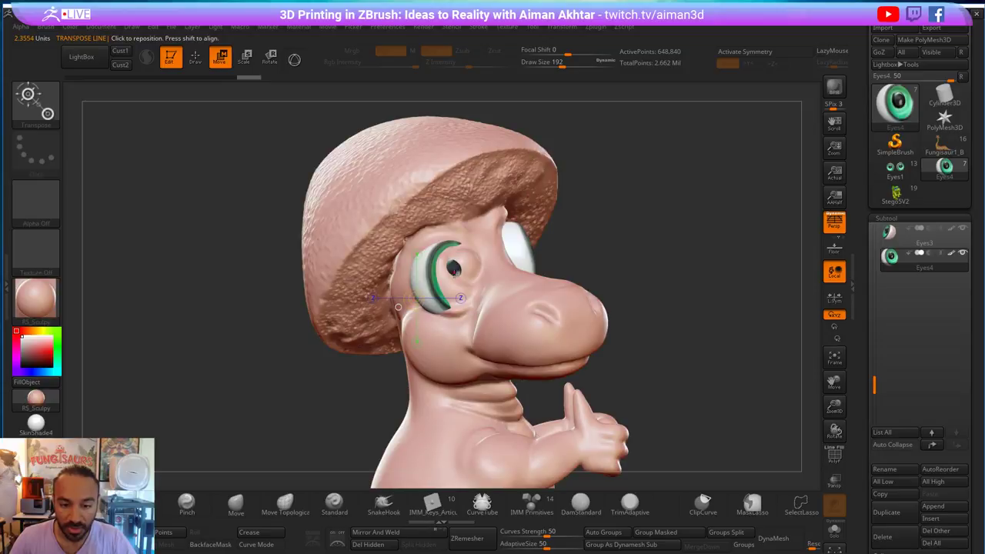
# - Shift the Eyes4 eye slightly forward in profile, tilt it with Rotate, and fine-tune its position in the socket
pyautogui.moveTo(608, 243); pyautogui.dragTo(631, 242, button='right')
pyautogui.keyDown('shift'); pyautogui.moveTo(439, 283); pyautogui.dragTo(564, 283); pyautogui.keyUp('shift')
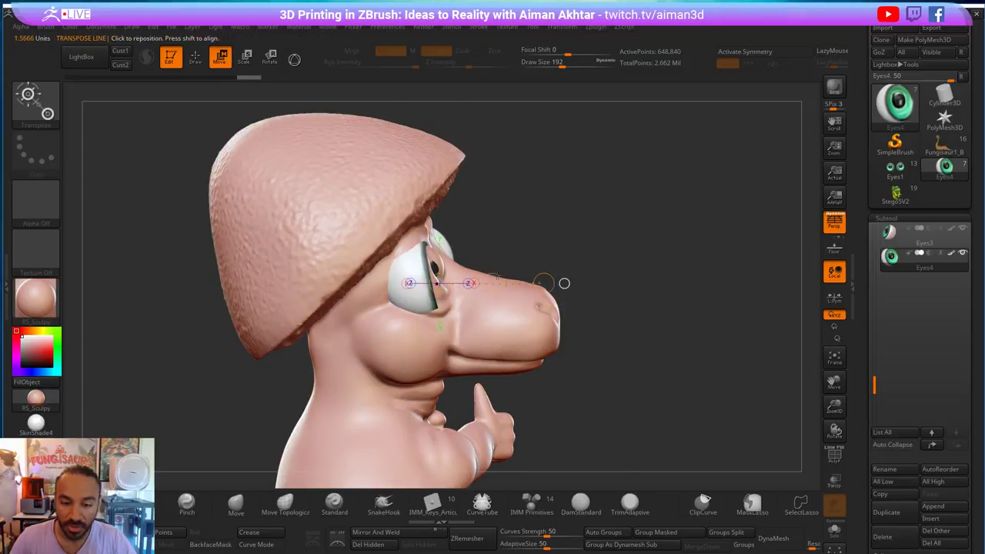
pyautogui.moveTo(492, 283); pyautogui.dragTo(502, 283)
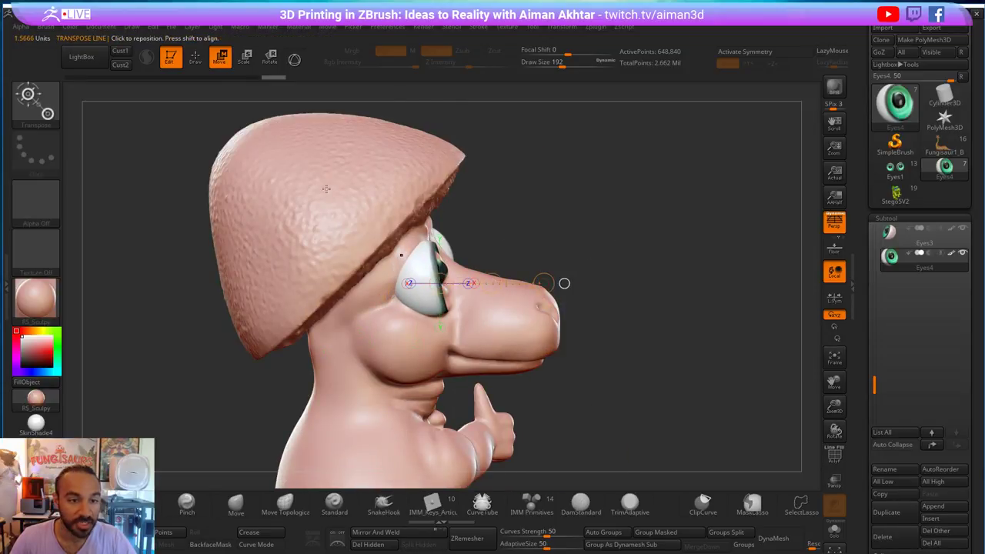
pyautogui.click(270, 55)
pyautogui.moveTo(452, 314); pyautogui.dragTo(447, 176)
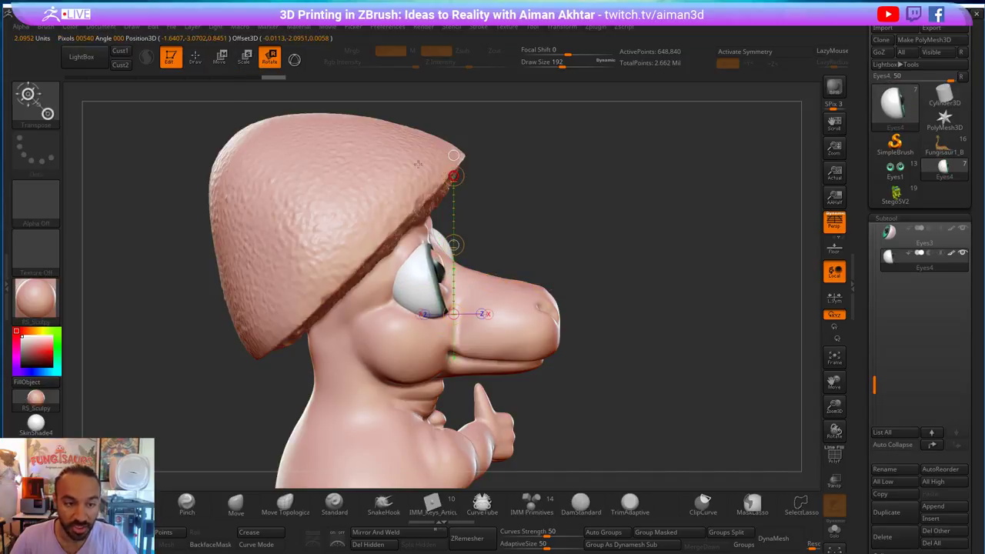
pyautogui.click(221, 58)
pyautogui.moveTo(453, 245); pyautogui.dragTo(454, 245)
pyautogui.moveTo(569, 233); pyautogui.dragTo(542, 253)
pyautogui.click(197, 60)
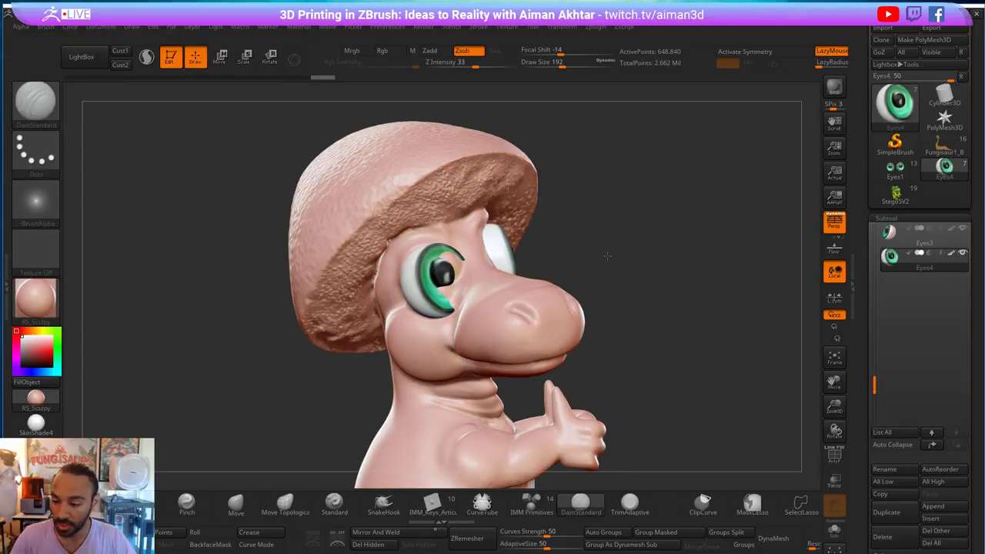
# - Switch to the Iguano body and work the snout edge beside the Eyes4 eye with DamStandard at draw size 251
pyautogui.moveTo(624, 250); pyautogui.dragTo(608, 255)
pyautogui.press('s')
pyautogui.moveTo(452, 265); pyautogui.dragTo(458, 264)
pyautogui.keyDown('alt'); pyautogui.click(455, 267); pyautogui.keyUp('alt')
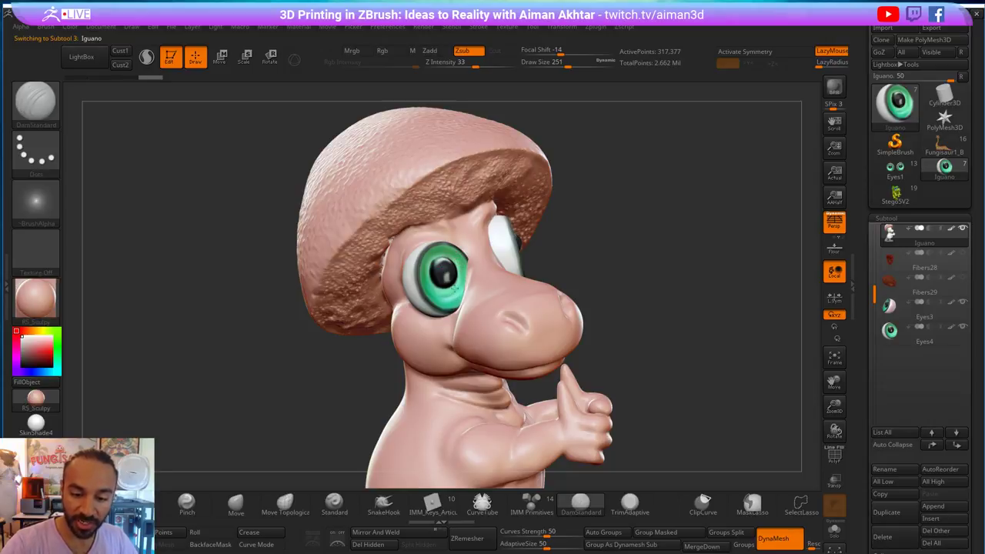
pyautogui.keyDown('alt'); pyautogui.moveTo(462, 295); pyautogui.dragTo(443, 341); pyautogui.keyUp('alt')
pyautogui.keyDown('alt'); pyautogui.moveTo(466, 274); pyautogui.dragTo(457, 314); pyautogui.keyUp('alt')
pyautogui.moveTo(590, 244)
pyautogui.mouseDown()
pyautogui.moveTo(579, 235)
pyautogui.moveTo(504, 245)
pyautogui.mouseUp()
pyautogui.moveTo(692, 295); pyautogui.dragTo(624, 259)
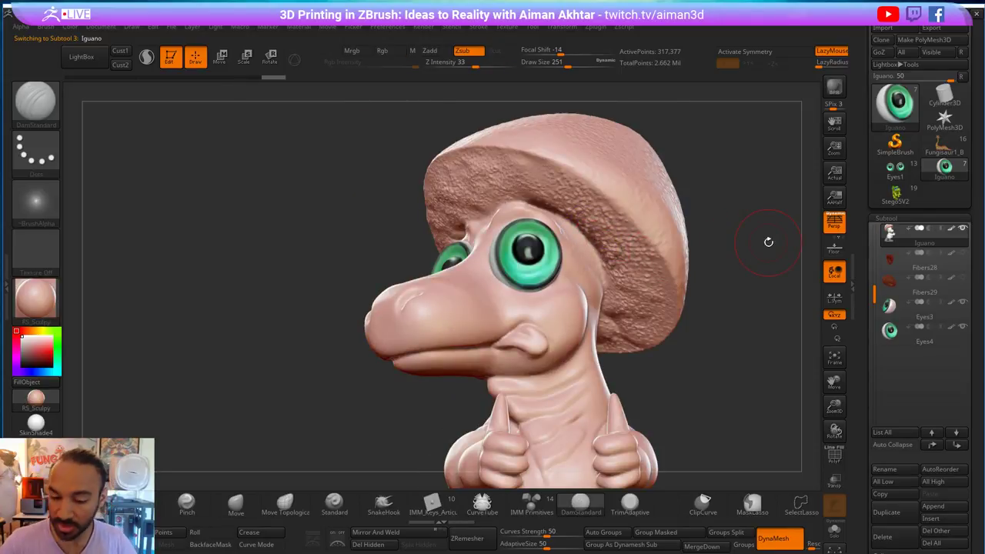
pyautogui.moveTo(677, 390); pyautogui.dragTo(732, 404)
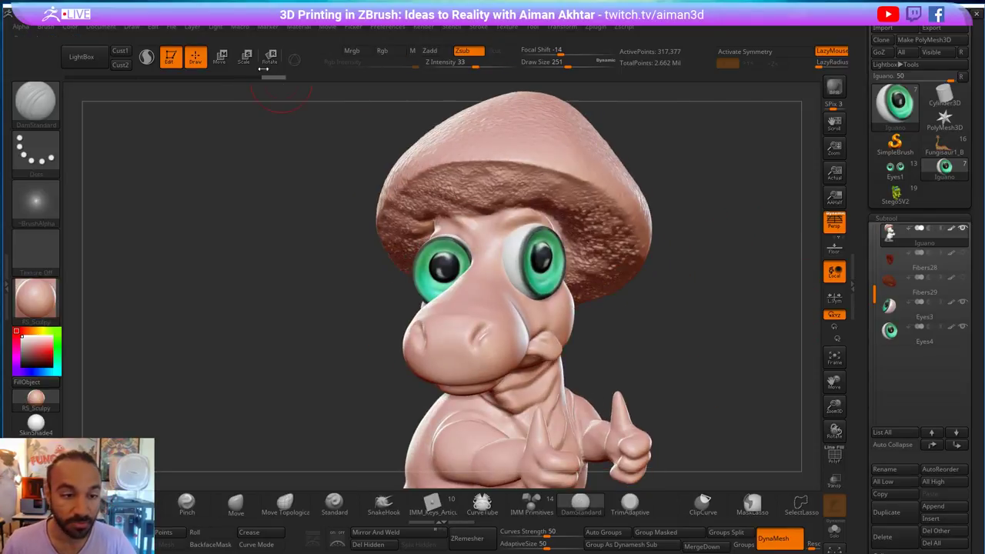
# - Reselect the Eyes4 eye, rotate it slightly, and move it inward toward the bridge of the nose
pyautogui.click(246, 59)
pyautogui.click(270, 59)
pyautogui.keyDown('alt'); pyautogui.click(440, 269); pyautogui.keyUp('alt')
pyautogui.moveTo(445, 243); pyautogui.dragTo(445, 243)
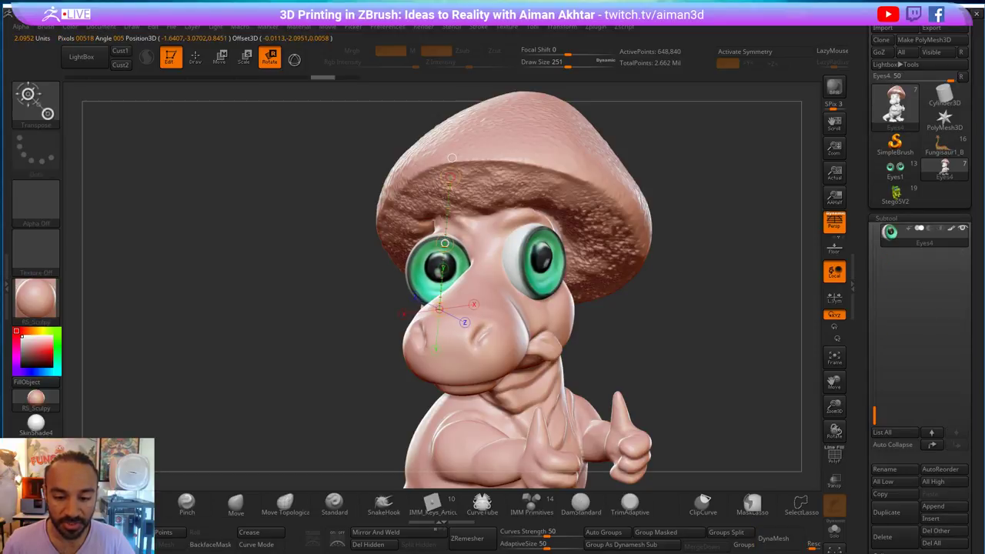
pyautogui.click(222, 59)
pyautogui.moveTo(429, 271)
pyautogui.mouseDown()
pyautogui.moveTo(532, 271)
pyautogui.moveTo(490, 268)
pyautogui.mouseUp()
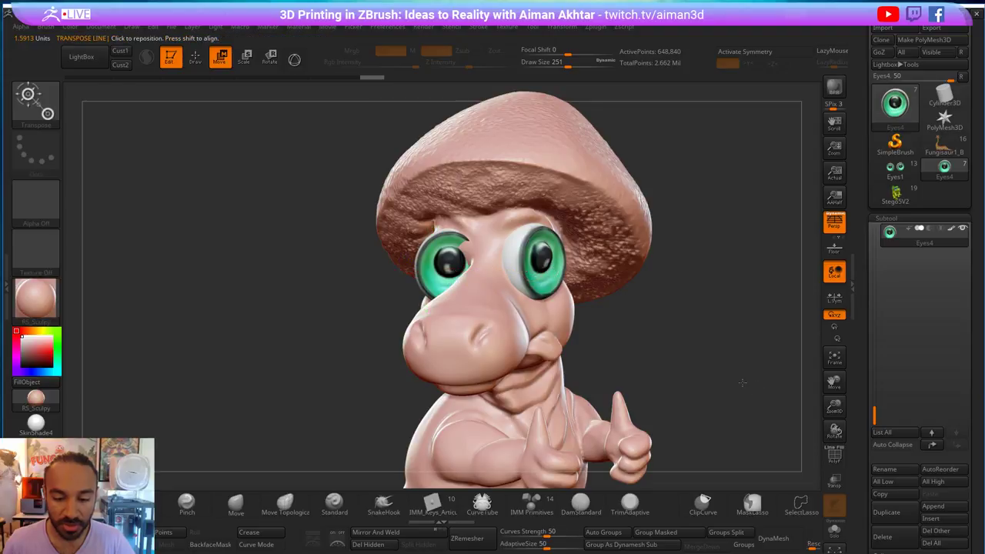
pyautogui.keyDown('shift'); pyautogui.moveTo(743, 382); pyautogui.dragTo(740, 380); pyautogui.keyUp('shift')
pyautogui.keyDown('alt'); pyautogui.moveTo(675, 398); pyautogui.dragTo(580, 306); pyautogui.keyUp('alt')
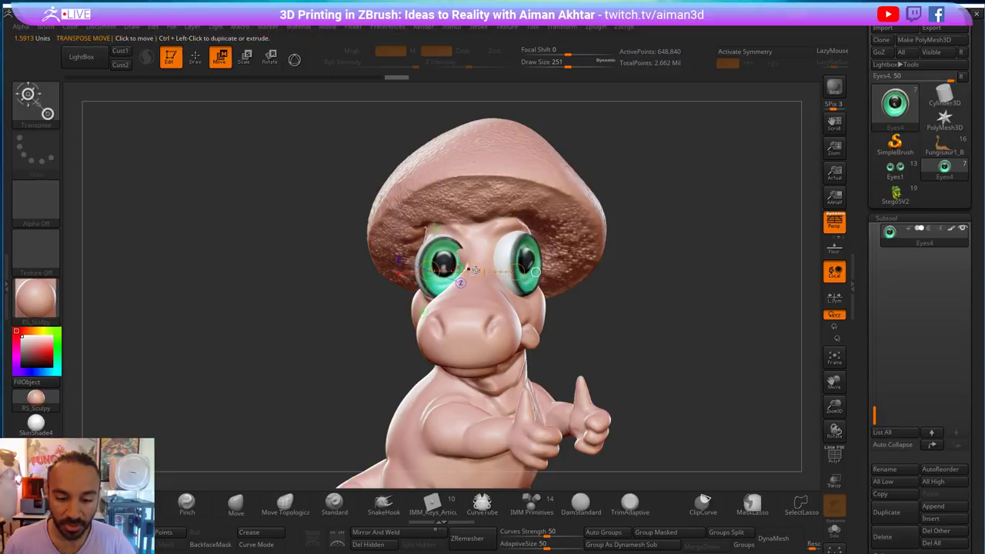
pyautogui.moveTo(582, 308)
pyautogui.mouseDown()
pyautogui.moveTo(447, 331)
pyautogui.moveTo(703, 350)
pyautogui.moveTo(752, 393)
pyautogui.mouseUp()
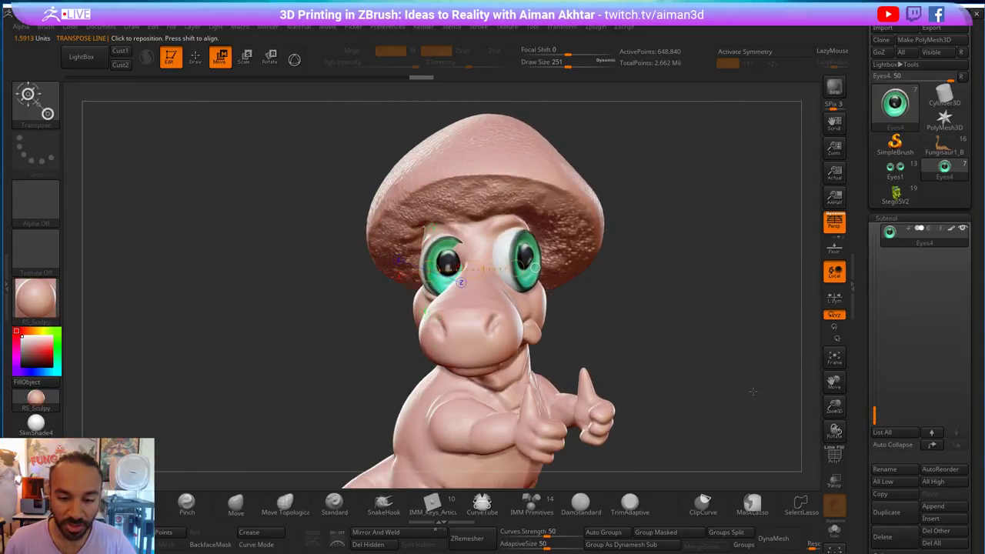
# - Adjust the inner side of the Eyes4 eye beside the nose bridge with the Move brush at varying draw sizes
pyautogui.click(203, 63)
pyautogui.press('b')
pyautogui.press('m')
pyautogui.press('v')
pyautogui.press('s')
pyautogui.click(452, 263)
pyautogui.moveTo(454, 265)
pyautogui.mouseDown()
pyautogui.moveTo(463, 259)
pyautogui.moveTo(453, 268)
pyautogui.mouseUp()
pyautogui.press('s')
pyautogui.click(459, 260)
pyautogui.press('s')
pyautogui.click(449, 268)
# - Select the Eyes3 eye and nudge its inner side with the Move brush at draw size 154
pyautogui.moveTo(723, 332)
pyautogui.mouseDown()
pyautogui.moveTo(605, 294)
pyautogui.moveTo(712, 306)
pyautogui.moveTo(679, 305)
pyautogui.mouseUp()
pyautogui.keyDown('alt'); pyautogui.click(506, 262); pyautogui.keyUp('alt')
pyautogui.press('s')
pyautogui.click(510, 265)
pyautogui.press('s')
pyautogui.click(513, 265)
pyautogui.moveTo(508, 271); pyautogui.dragTo(508, 265)
pyautogui.moveTo(694, 336)
pyautogui.mouseDown()
pyautogui.moveTo(629, 334)
pyautogui.moveTo(597, 319)
pyautogui.mouseUp()
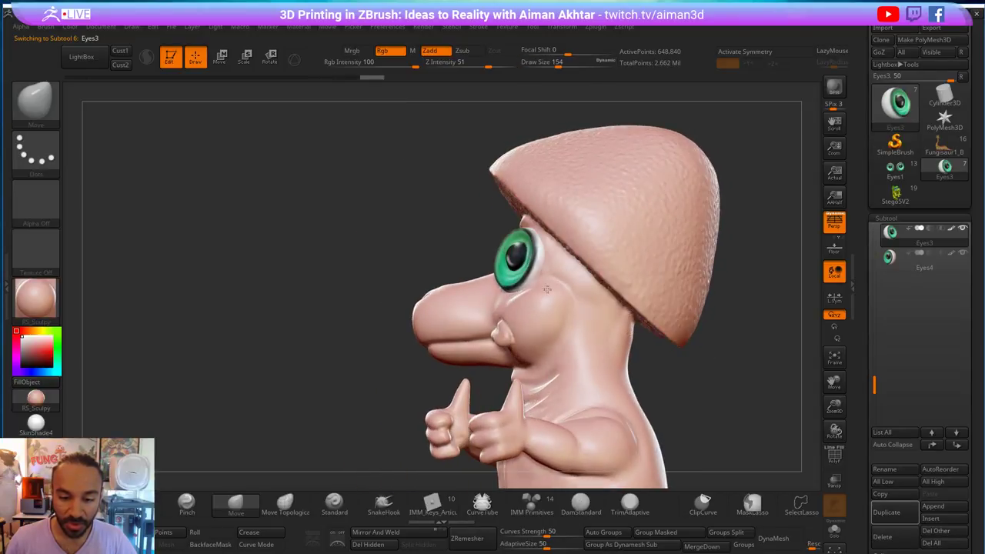
pyautogui.moveTo(362, 196); pyautogui.dragTo(731, 402)
# - Select the Iguano body and refine the skin at the right eye's inner corner with DamStandard and smoothing
pyautogui.keyDown('alt'); pyautogui.click(426, 265); pyautogui.keyUp('alt')
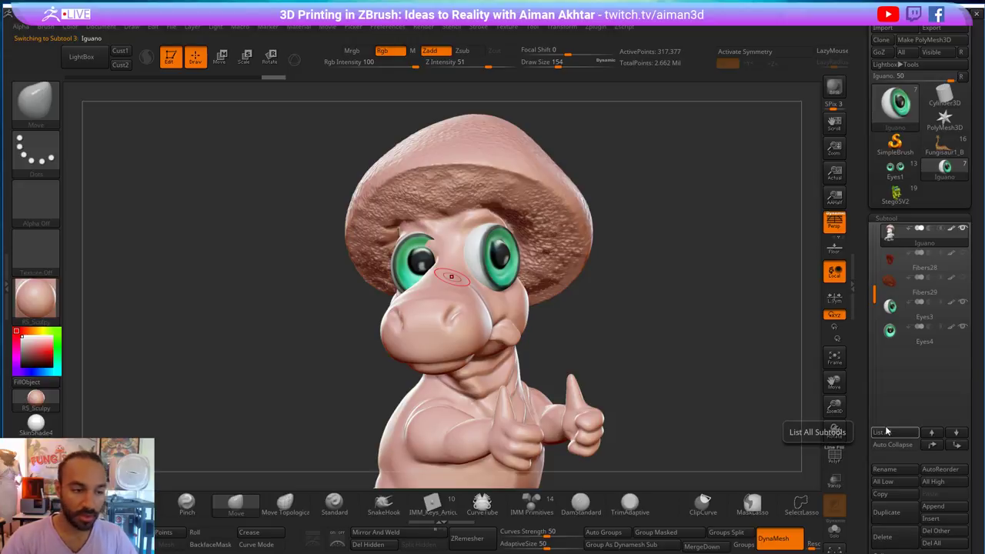
pyautogui.click(584, 504)
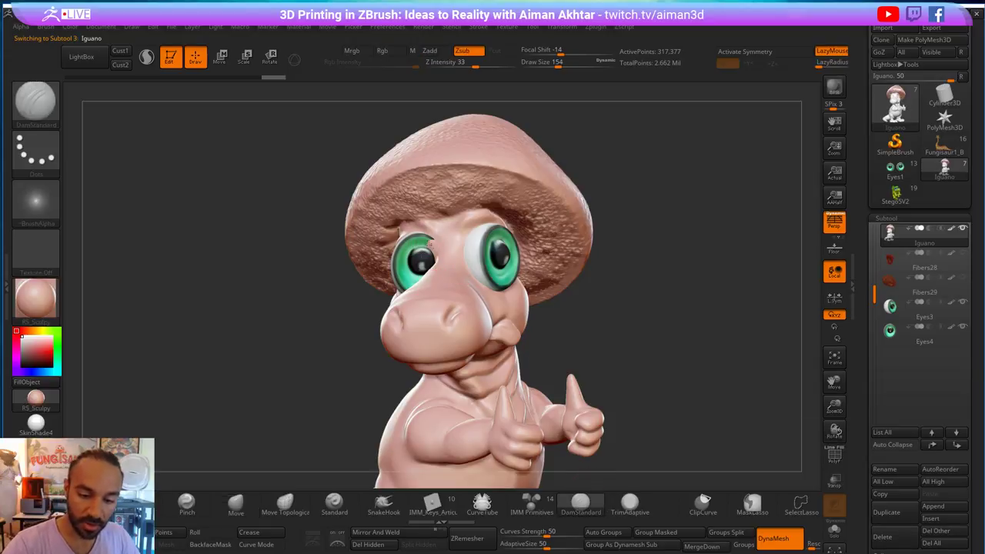
pyautogui.moveTo(651, 220); pyautogui.dragTo(445, 253)
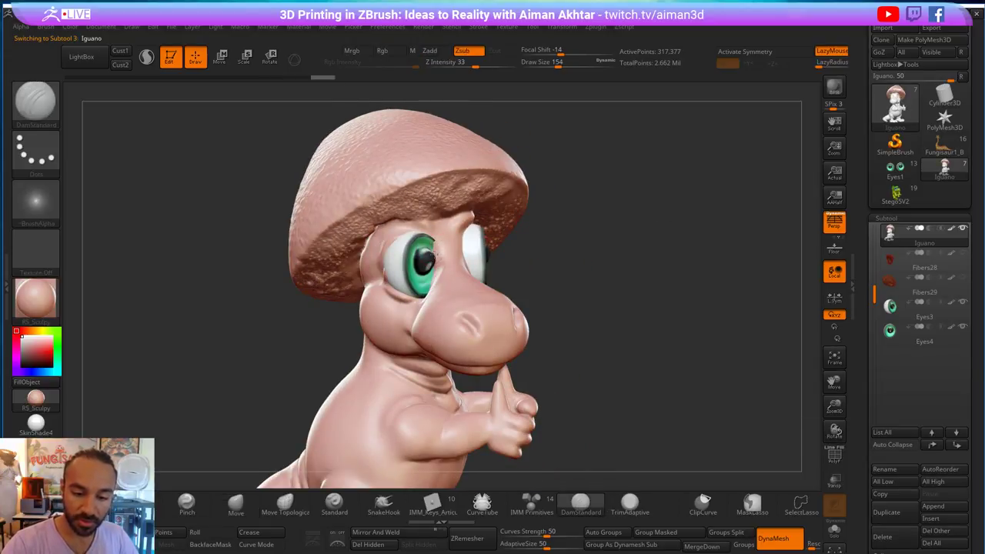
pyautogui.press('shift')
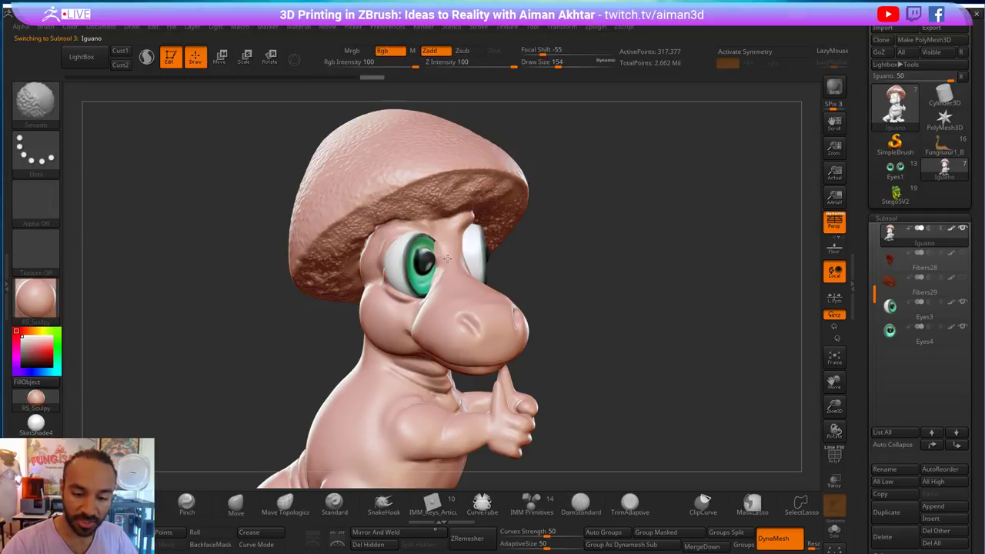
pyautogui.moveTo(528, 253); pyautogui.dragTo(577, 256)
# - Reshape the nose bridge between the eyes on the Iguano body with the Move brush at draw size 228
pyautogui.press('b')
pyautogui.press('m')
pyautogui.press('v')
pyautogui.press('s')
pyautogui.moveTo(453, 265); pyautogui.dragTo(458, 264)
pyautogui.moveTo(627, 262); pyautogui.dragTo(470, 264)
pyautogui.press('s')
pyautogui.moveTo(450, 265); pyautogui.dragTo(452, 266)
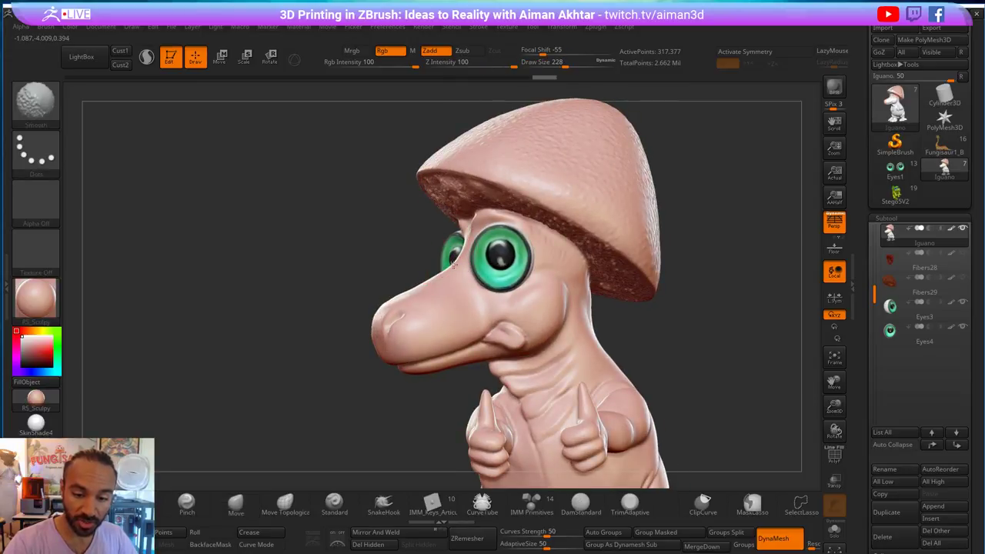
pyautogui.moveTo(422, 264)
pyautogui.mouseDown(button='right')
pyautogui.moveTo(432, 252)
pyautogui.moveTo(485, 247)
pyautogui.mouseUp(button='right')
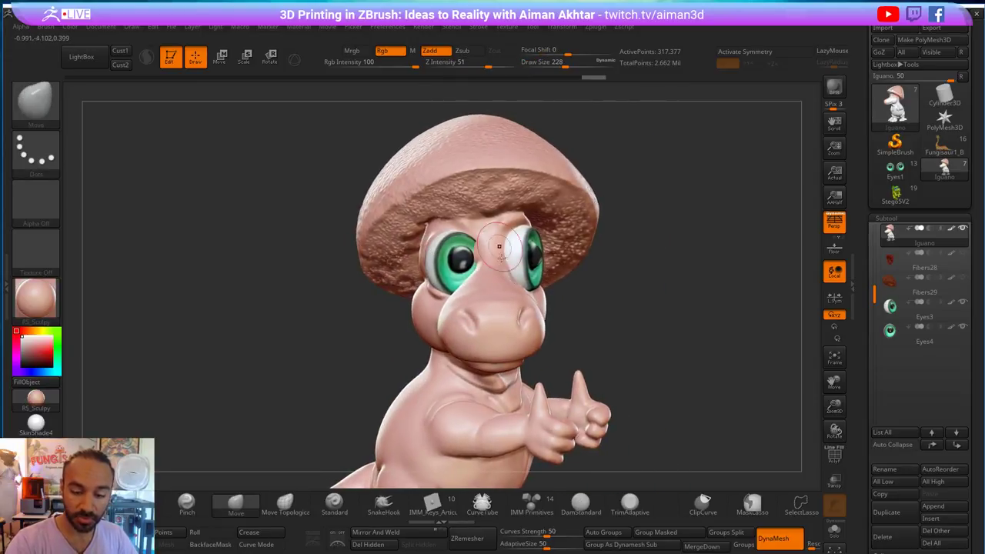
# - Carve brow creases above both eyes and define the inner socket edges with DamStandard at draw size 154, smoothing as needed
pyautogui.click(580, 504)
pyautogui.moveTo(626, 308); pyautogui.dragTo(516, 221, button='right')
pyautogui.press('s')
pyautogui.moveTo(518, 222)
pyautogui.mouseDown()
pyautogui.moveTo(500, 220)
pyautogui.moveTo(549, 231)
pyautogui.moveTo(520, 217)
pyautogui.moveTo(496, 222)
pyautogui.mouseUp()
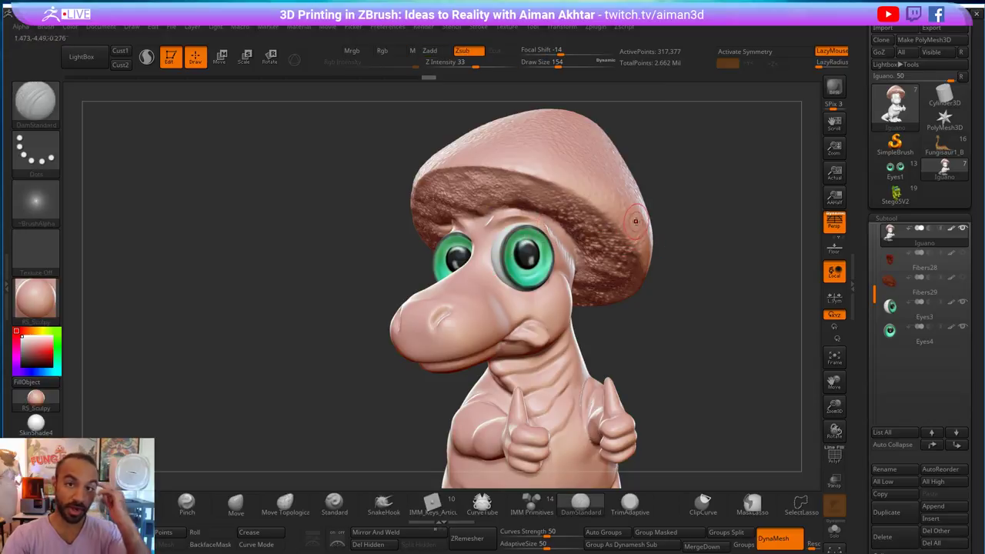
pyautogui.moveTo(666, 234); pyautogui.dragTo(426, 227)
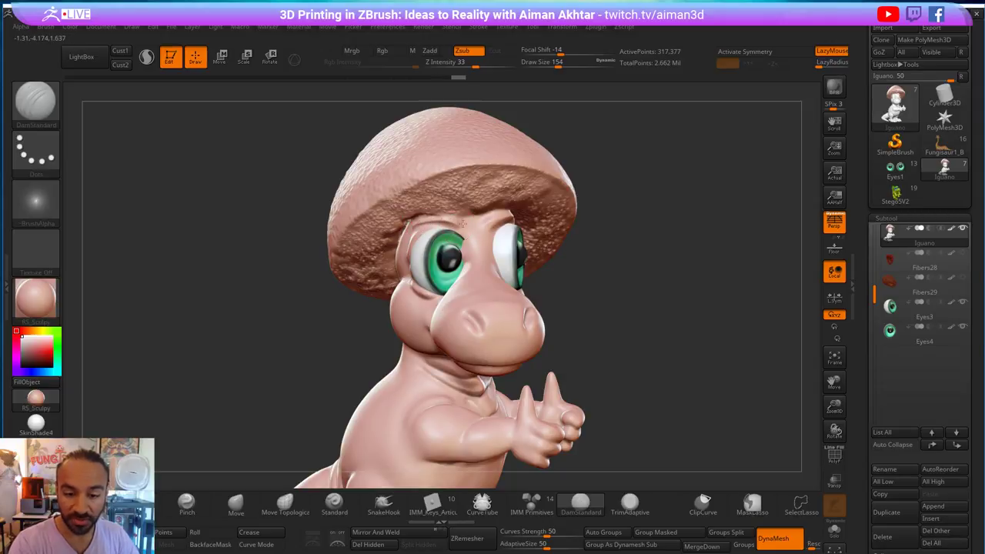
pyautogui.moveTo(456, 223)
pyautogui.mouseDown()
pyautogui.moveTo(414, 232)
pyautogui.moveTo(454, 217)
pyautogui.mouseUp()
pyautogui.moveTo(650, 246)
pyautogui.mouseDown()
pyautogui.moveTo(538, 247)
pyautogui.moveTo(645, 248)
pyautogui.mouseUp()
pyautogui.moveTo(477, 243)
pyautogui.mouseDown(button='right')
pyautogui.moveTo(460, 261)
pyautogui.moveTo(639, 246)
pyautogui.moveTo(636, 268)
pyautogui.mouseUp(button='right')
pyautogui.moveTo(508, 229)
pyautogui.mouseDown()
pyautogui.moveTo(499, 273)
pyautogui.moveTo(514, 302)
pyautogui.mouseUp()
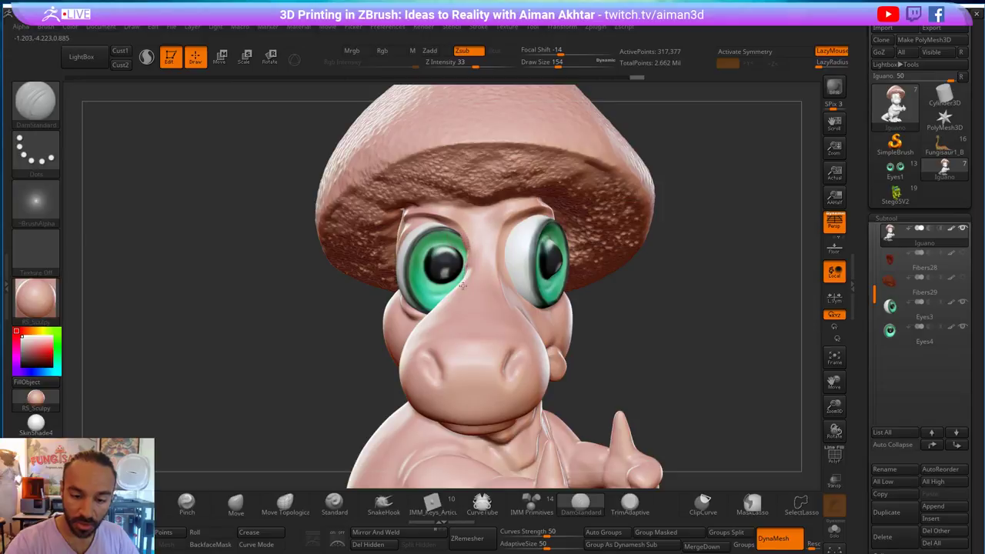
pyautogui.press('shift')
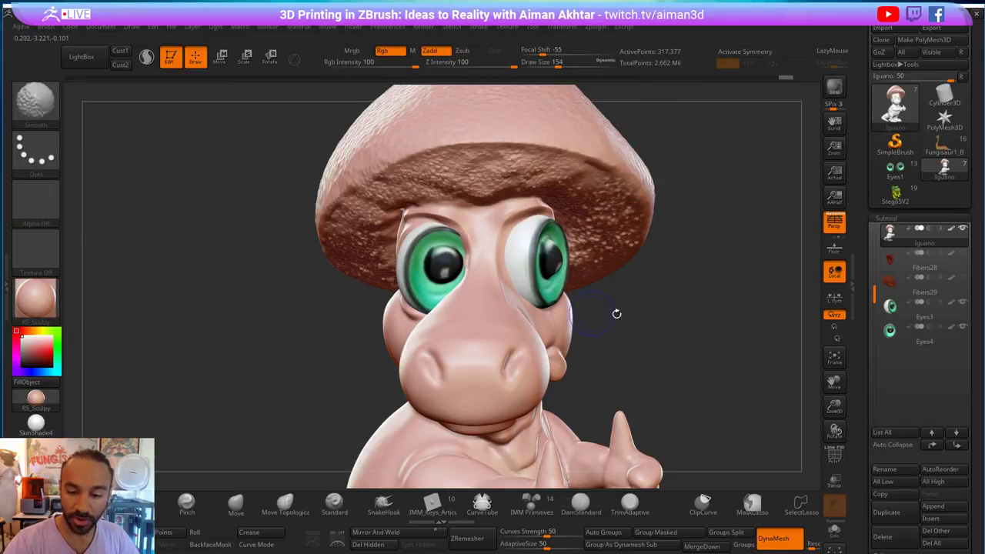
# - Show the Iguano body's DynaMesh settings
pyautogui.scroll(-5, 898, 539)
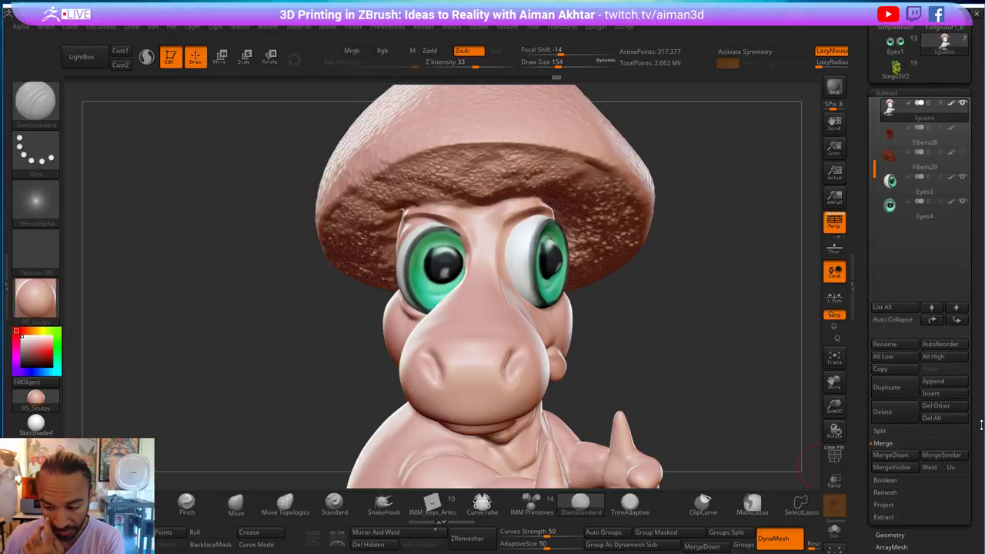
pyautogui.click(888, 532)
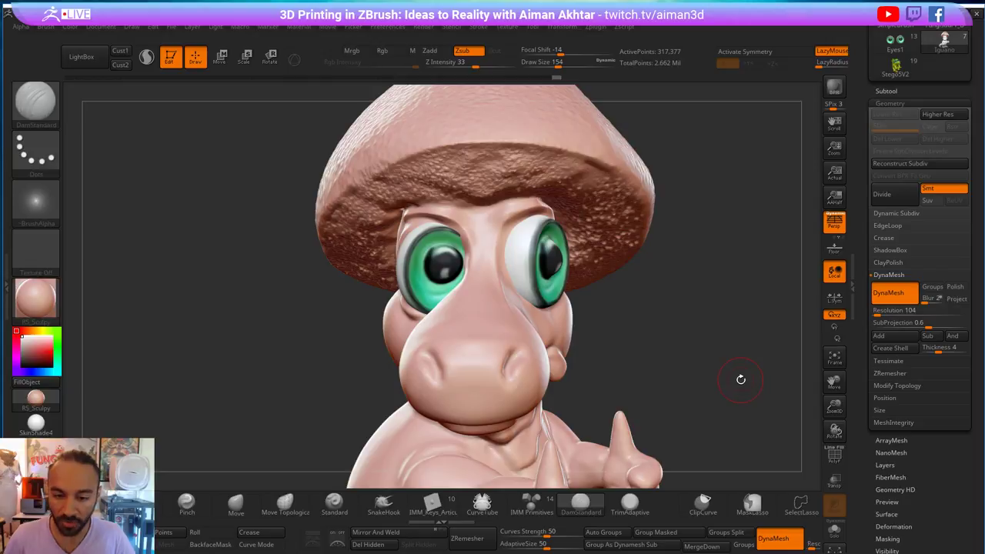
pyautogui.press('ctrl')
pyautogui.keyDown('ctrl'); pyautogui.moveTo(643, 300); pyautogui.dragTo(659, 318); pyautogui.keyUp('ctrl')
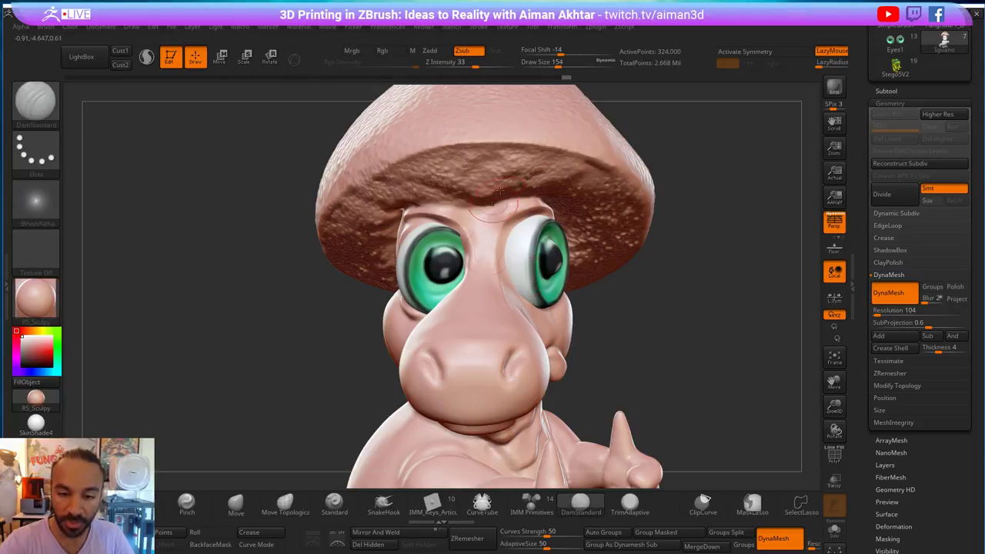
pyautogui.hotkey('ctrl', 'z')
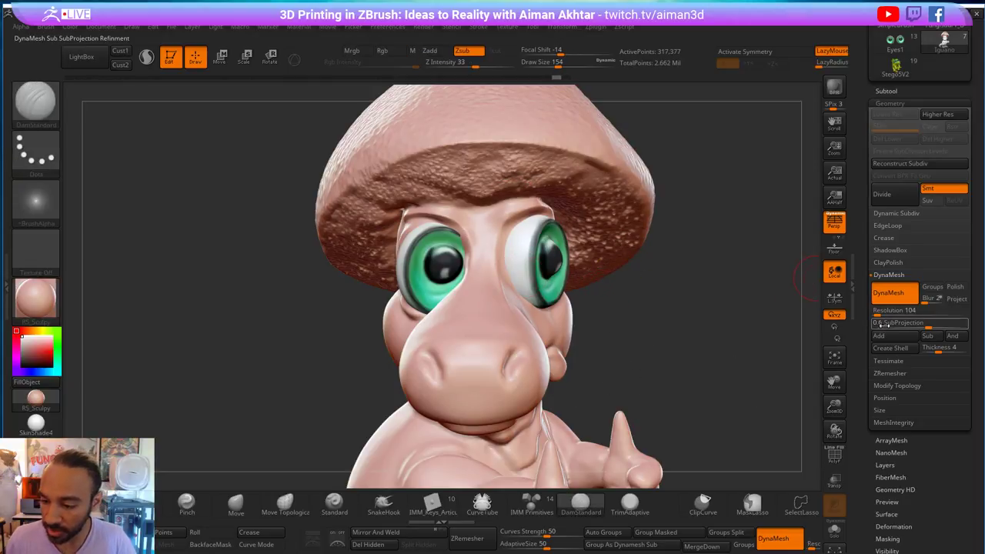
# - Set the DynaMesh resolution to 200 and remesh the Iguano body
pyautogui.click(886, 311)
pyautogui.write('200')
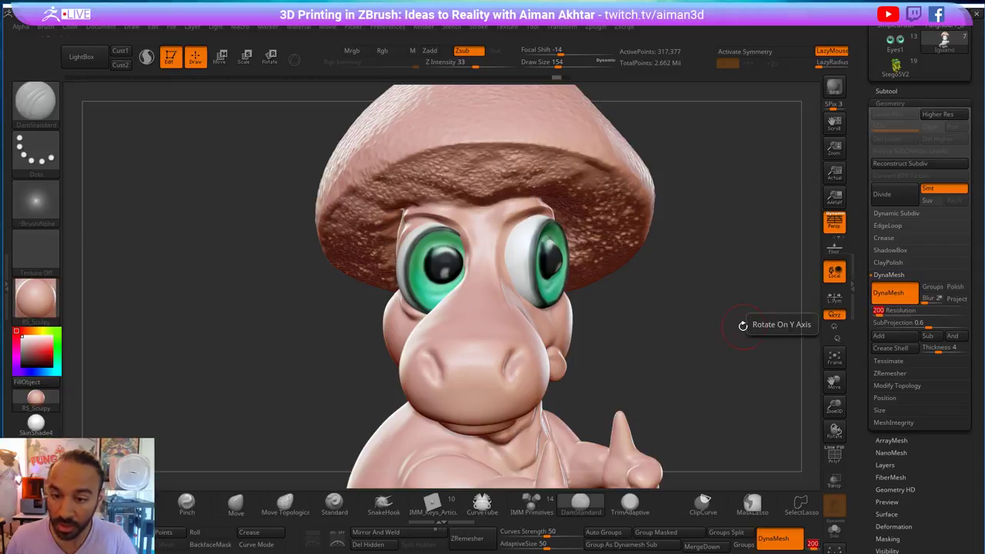
pyautogui.keyDown('ctrl'); pyautogui.moveTo(713, 309); pyautogui.dragTo(742, 337); pyautogui.keyUp('ctrl')
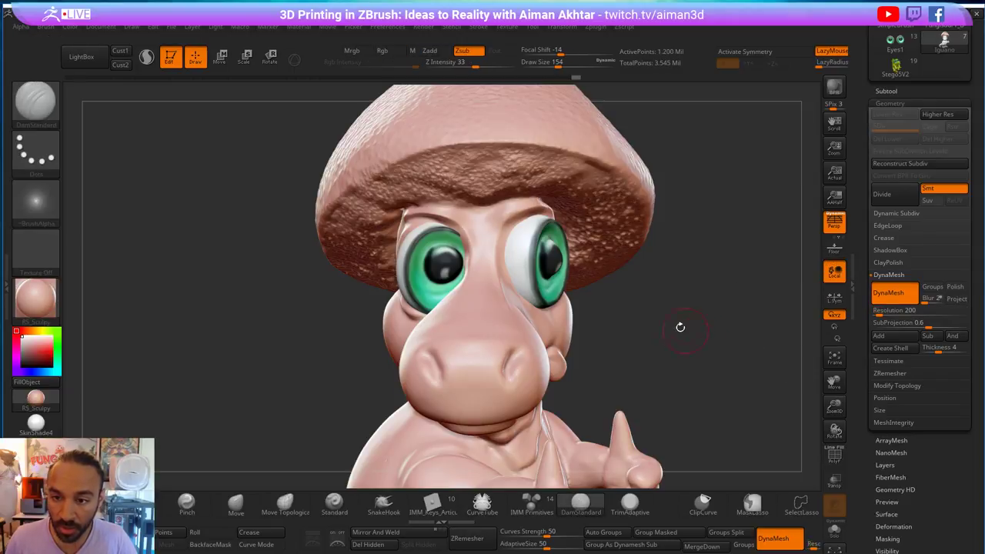
# - Smooth the nose bridge between the eyes and refine its edge with the Move brush at draw size 154, undoing an unwanted smoothing stroke
pyautogui.moveTo(684, 321)
pyautogui.mouseDown()
pyautogui.moveTo(690, 303)
pyautogui.moveTo(694, 326)
pyautogui.moveTo(701, 323)
pyautogui.mouseUp()
pyautogui.keyDown('shift'); pyautogui.moveTo(474, 232); pyautogui.dragTo(473, 272); pyautogui.keyUp('shift')
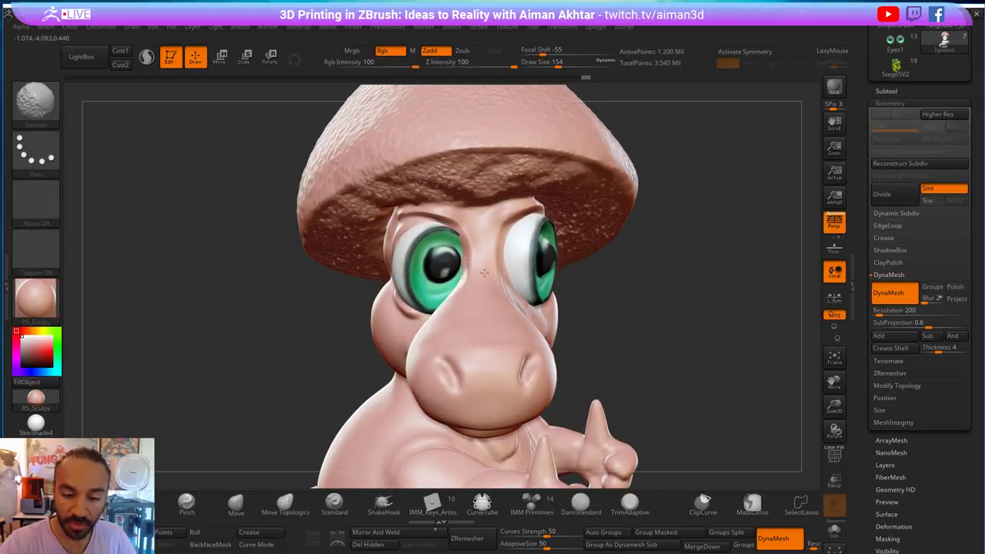
pyautogui.press('b')
pyautogui.press('m')
pyautogui.press('v')
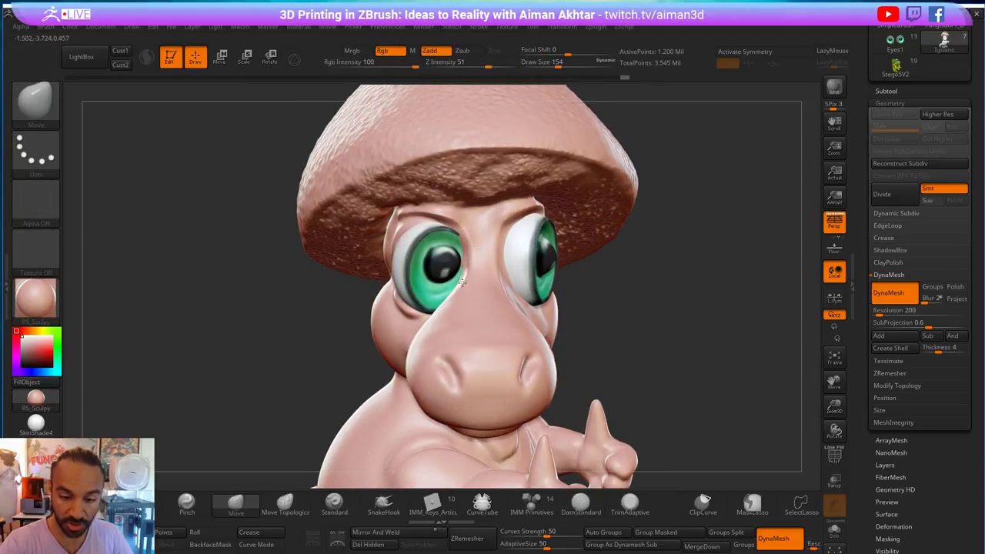
pyautogui.press('shift')
pyautogui.keyDown('shift'); pyautogui.moveTo(463, 263); pyautogui.dragTo(464, 266); pyautogui.keyUp('shift')
pyautogui.hotkey('ctrl', 'z')
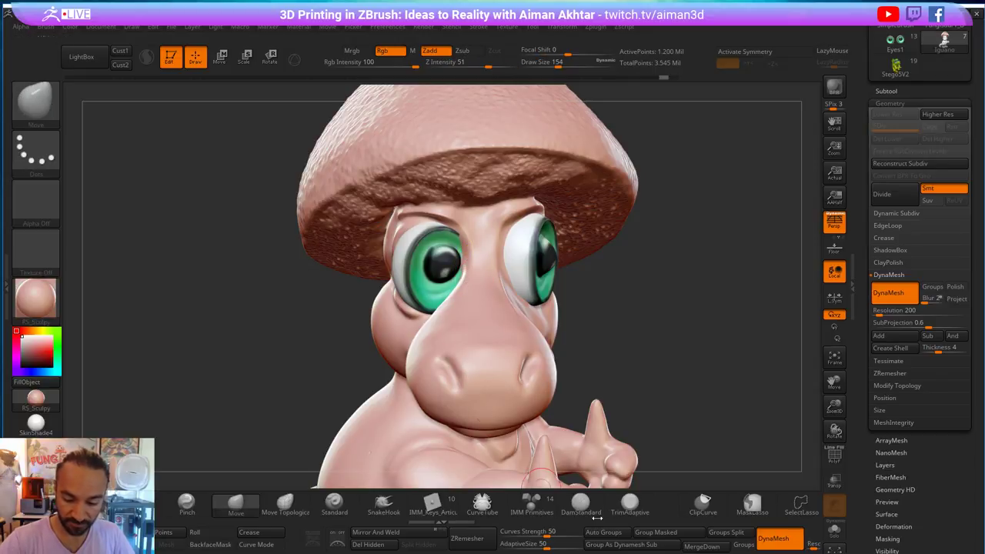
pyautogui.click(581, 503)
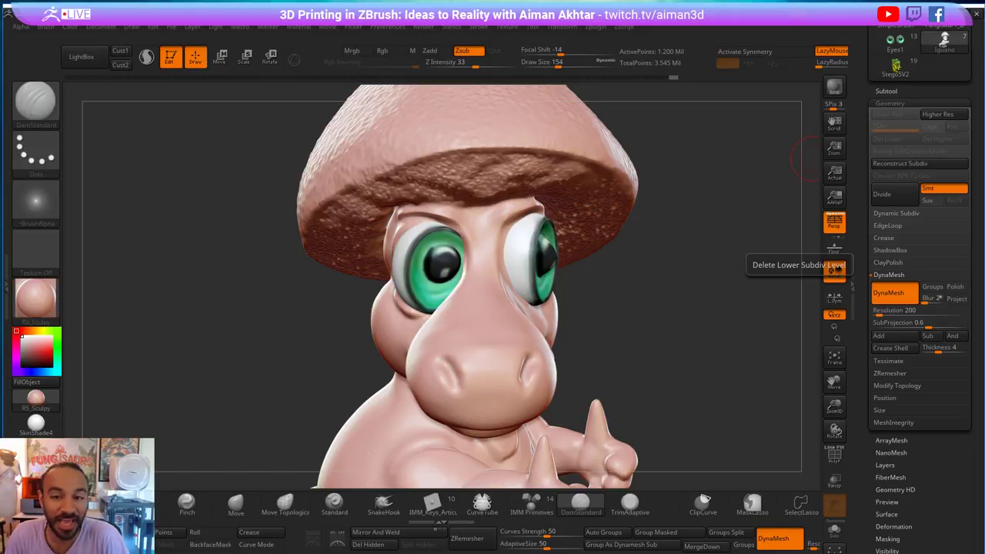
# - Show the size and export settings of the 3D Print Hub plugin
pyautogui.click(606, 28)
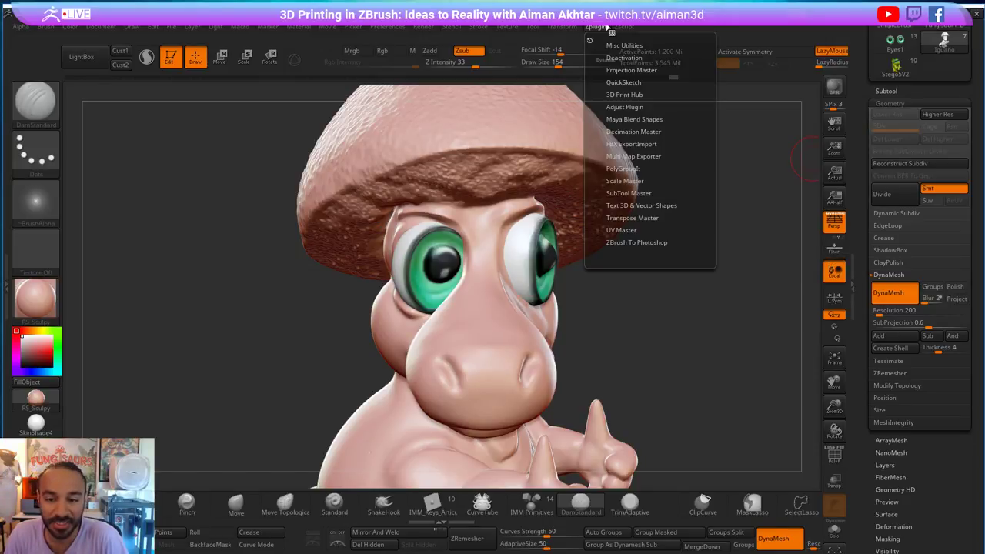
pyautogui.click(628, 94)
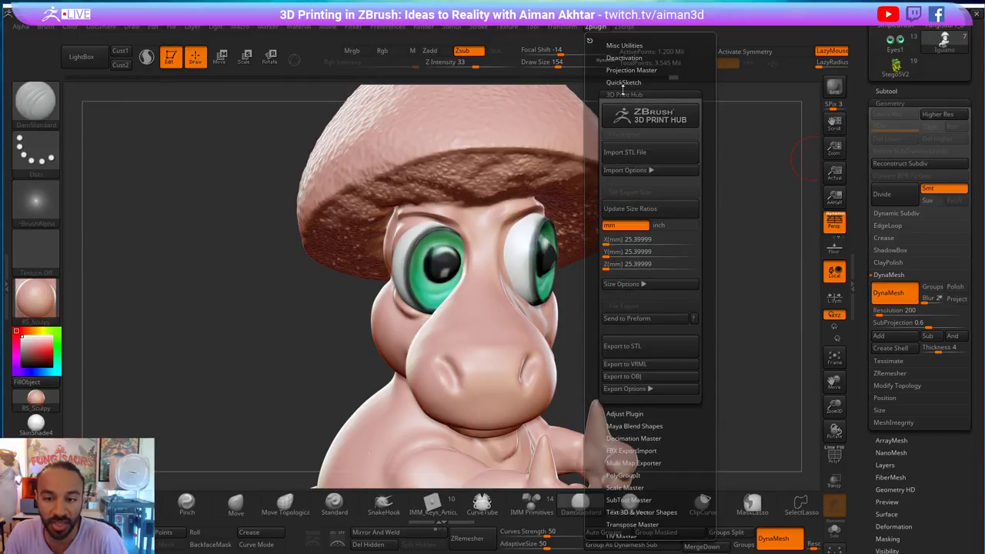
pyautogui.click(674, 224)
pyautogui.click(613, 252)
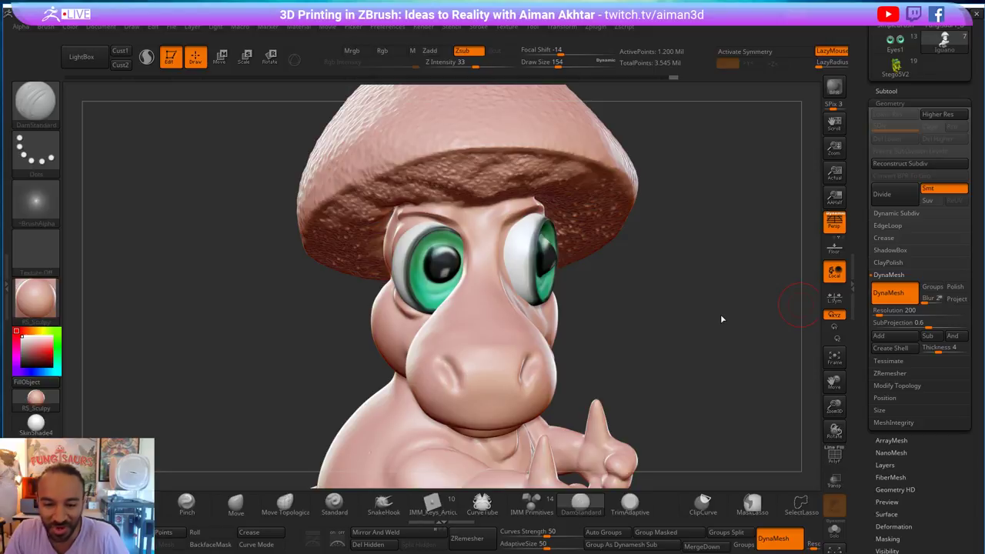
# - Reshape the nose bridge profile beside the far eye with the Move brush at draw size 207, smoothing as needed
pyautogui.moveTo(705, 320); pyautogui.dragTo(667, 425)
pyautogui.press('f')
pyautogui.keyDown('alt'); pyautogui.moveTo(662, 367); pyautogui.dragTo(704, 435); pyautogui.keyUp('alt')
pyautogui.keyDown('alt'); pyautogui.moveTo(738, 360); pyautogui.dragTo(756, 419); pyautogui.keyUp('alt')
pyautogui.press('s')
pyautogui.moveTo(474, 240); pyautogui.dragTo(467, 240)
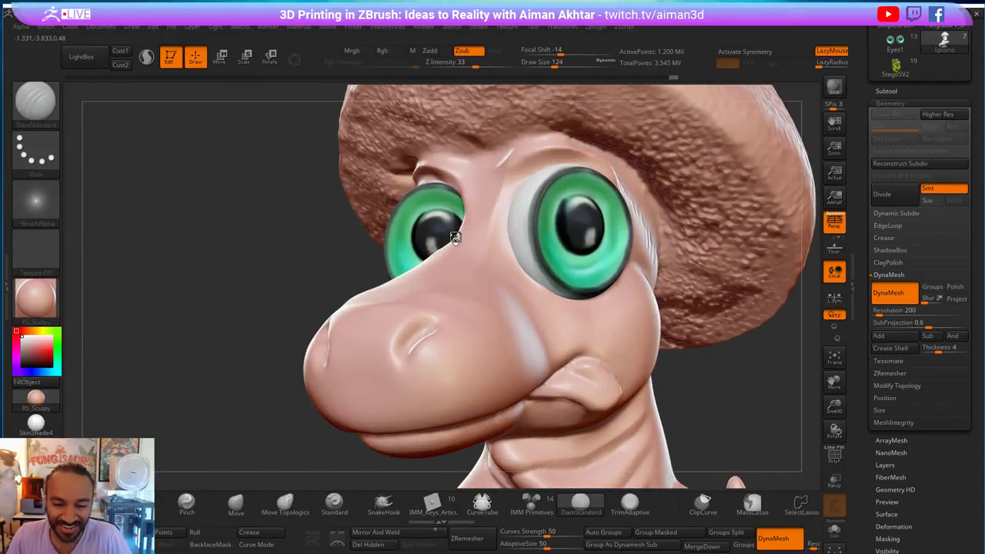
pyautogui.press('b')
pyautogui.press('m')
pyautogui.press('v')
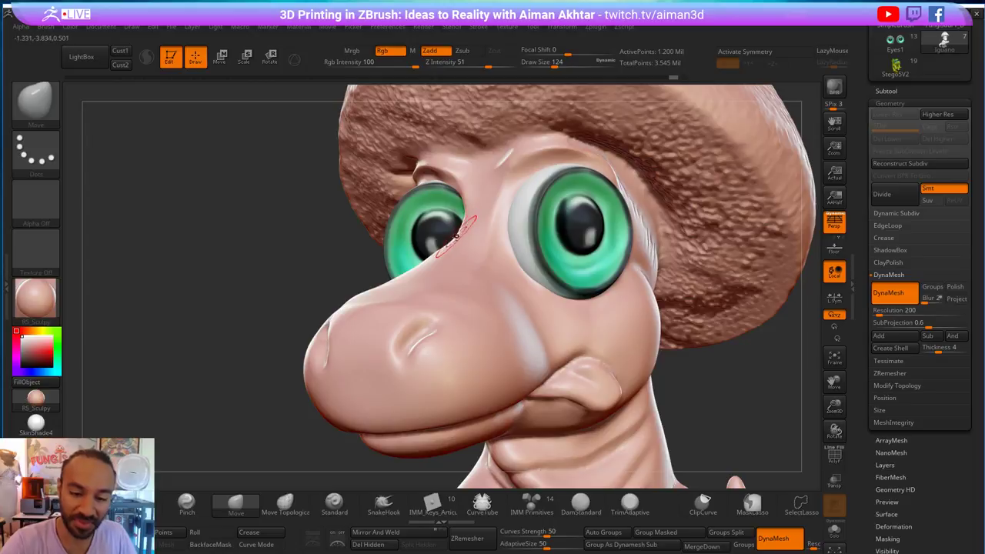
pyautogui.press(']')
pyautogui.press(']')
pyautogui.press('s')
pyautogui.moveTo(421, 285); pyautogui.dragTo(424, 267)
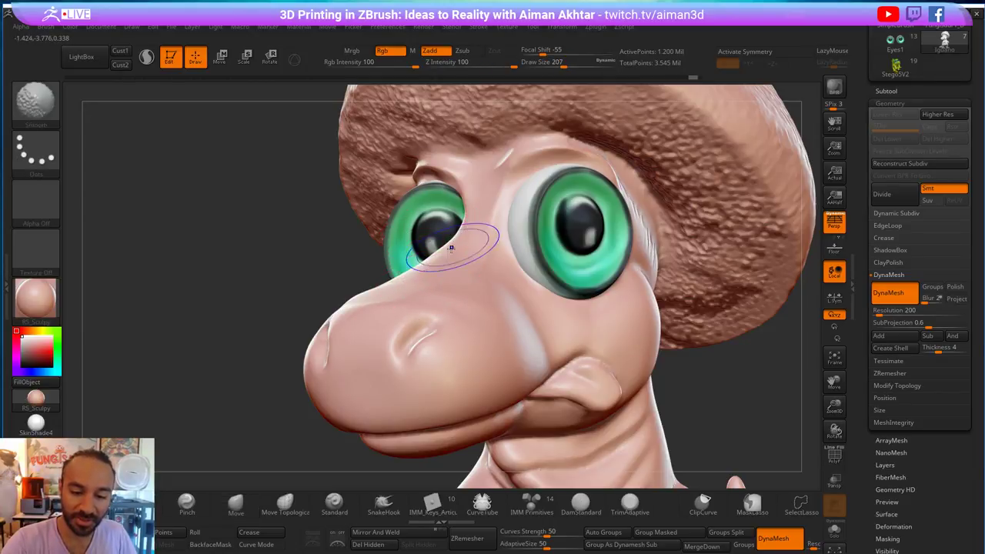
# - Adjust the slope of the nose bridge below the eyes with the Move brush and undo the last stroke
pyautogui.keyDown('alt'); pyautogui.moveTo(771, 366); pyautogui.dragTo(763, 281); pyautogui.keyUp('alt')
pyautogui.press('s')
pyautogui.moveTo(455, 262); pyautogui.dragTo(473, 262)
pyautogui.moveTo(428, 227); pyautogui.dragTo(429, 225)
pyautogui.moveTo(666, 342)
pyautogui.keyDown('alt'); pyautogui.mouseDown()
pyautogui.moveTo(643, 323)
pyautogui.moveTo(627, 330)
pyautogui.moveTo(674, 324)
pyautogui.mouseUp(); pyautogui.keyUp('alt')
pyautogui.moveTo(711, 319)
pyautogui.mouseDown()
pyautogui.moveTo(688, 321)
pyautogui.moveTo(684, 354)
pyautogui.mouseUp()
pyautogui.press('s')
pyautogui.moveTo(437, 268); pyautogui.dragTo(431, 283)
pyautogui.hotkey('ctrl', 'z')
pyautogui.press('s')
# - Reshape the upper snout in front of the eyes with the Move brush at draw size 430
pyautogui.moveTo(712, 311)
pyautogui.mouseDown()
pyautogui.moveTo(573, 308)
pyautogui.moveTo(613, 305)
pyautogui.moveTo(593, 307)
pyautogui.moveTo(602, 308)
pyautogui.mouseUp()
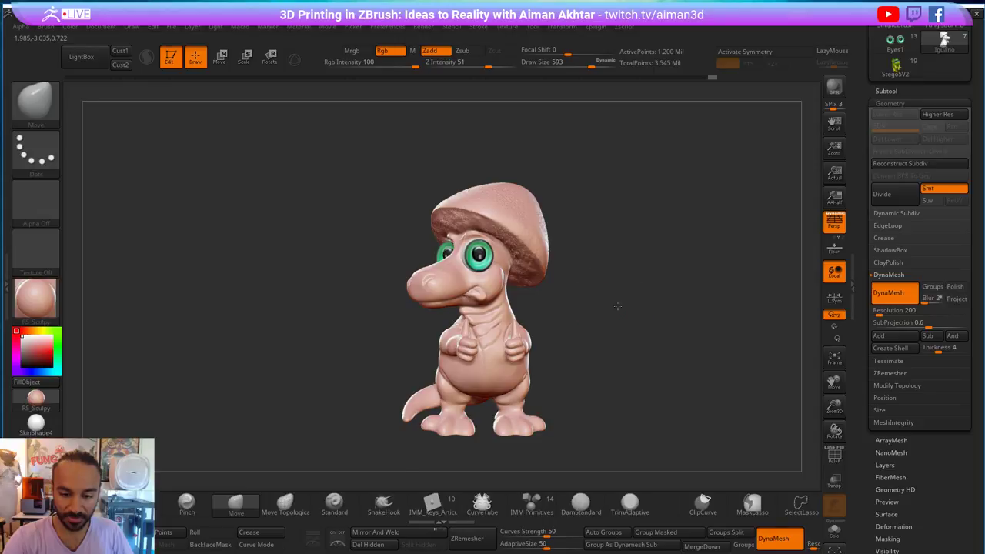
pyautogui.keyDown('ctrl'); pyautogui.moveTo(615, 305); pyautogui.dragTo(595, 225, button='right'); pyautogui.keyUp('ctrl')
pyautogui.moveTo(689, 239); pyautogui.dragTo(677, 246)
pyautogui.press('s')
pyautogui.moveTo(454, 277); pyautogui.dragTo(453, 277)
pyautogui.press('Return')
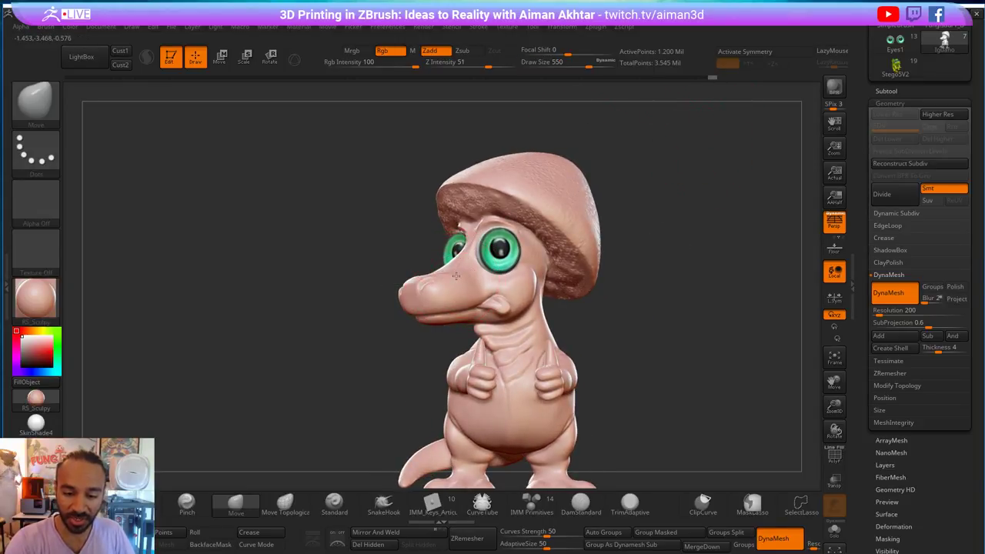
pyautogui.press('[')
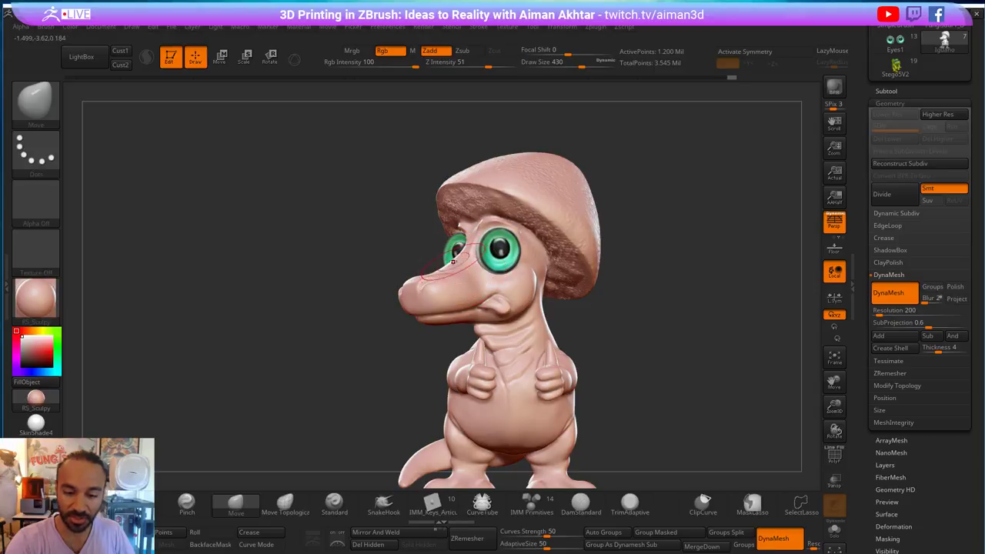
pyautogui.moveTo(452, 262); pyautogui.dragTo(453, 262)
pyautogui.press('[')
# - Refine the nose bridge and inner brow from both sides of the head with a smaller Move brush
pyautogui.moveTo(624, 257)
pyautogui.mouseDown()
pyautogui.moveTo(716, 257)
pyautogui.moveTo(673, 269)
pyautogui.moveTo(662, 308)
pyautogui.mouseUp()
pyautogui.moveTo(500, 271); pyautogui.dragTo(464, 288, button='right')
pyautogui.moveTo(583, 270); pyautogui.dragTo(451, 308, button='right')
pyautogui.press('[')
pyautogui.press('s')
pyautogui.moveTo(464, 285); pyautogui.dragTo(462, 266)
pyautogui.moveTo(606, 271); pyautogui.dragTo(388, 312, button='right')
pyautogui.keyDown('ctrl'); pyautogui.moveTo(471, 396); pyautogui.dragTo(402, 409, button='right'); pyautogui.keyUp('ctrl')
pyautogui.moveTo(596, 324)
pyautogui.mouseDown(button='right')
pyautogui.moveTo(663, 312)
pyautogui.moveTo(662, 321)
pyautogui.moveTo(659, 313)
pyautogui.moveTo(723, 288)
pyautogui.mouseUp(button='right')
pyautogui.press('s')
pyautogui.moveTo(499, 267)
pyautogui.mouseDown()
pyautogui.moveTo(491, 267)
pyautogui.moveTo(505, 233)
pyautogui.moveTo(533, 208)
pyautogui.mouseUp()
pyautogui.press('s')
pyautogui.press('s')
# - Build up the brows beneath the mushroom cap's brim with the Clay brush at draw size 112 and smooth them
pyautogui.moveTo(743, 283); pyautogui.dragTo(762, 269, button='right')
pyautogui.press('b')
pyautogui.press('c')
pyautogui.press('l')
pyautogui.press('s')
pyautogui.moveTo(534, 200); pyautogui.dragTo(578, 212)
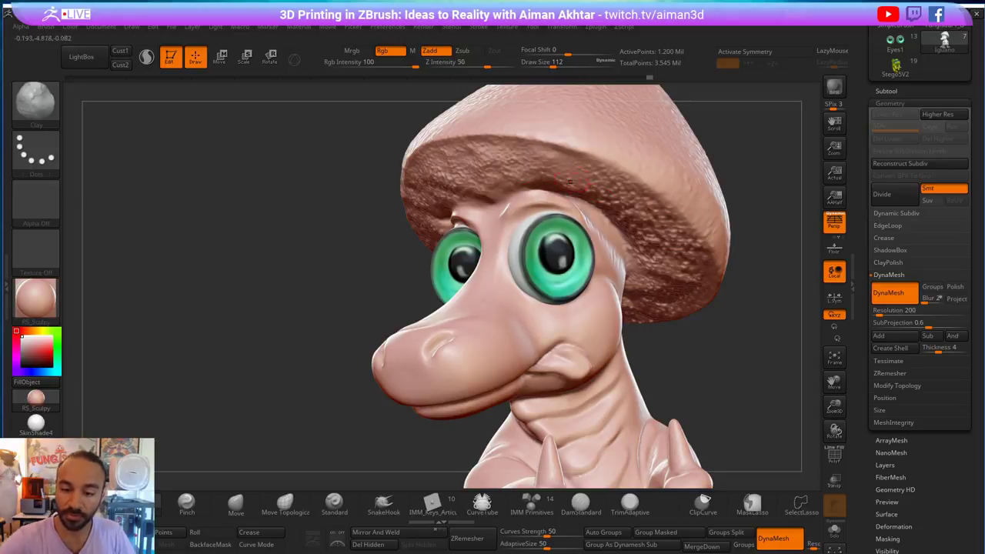
pyautogui.moveTo(760, 161)
pyautogui.mouseDown()
pyautogui.moveTo(565, 202)
pyautogui.moveTo(611, 232)
pyautogui.mouseUp()
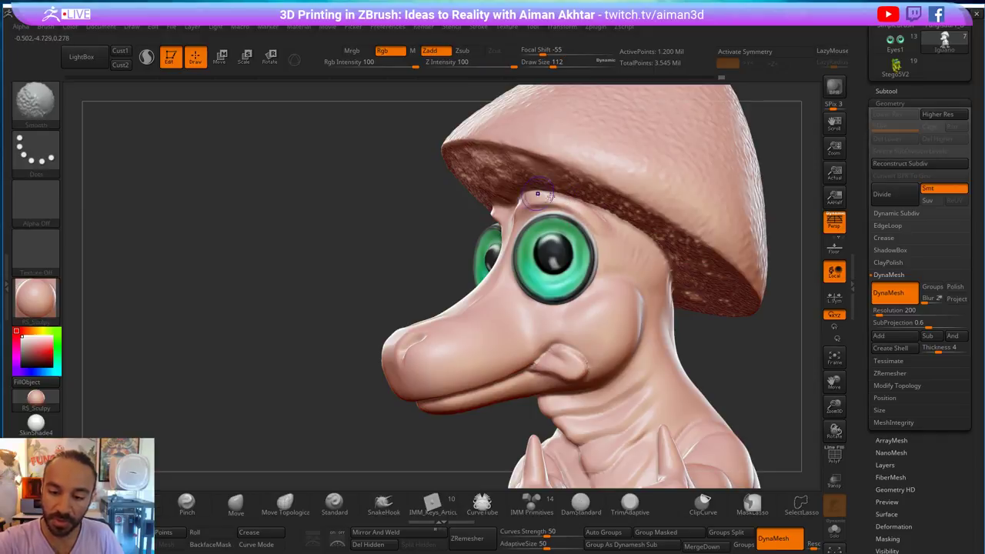
pyautogui.moveTo(796, 342); pyautogui.dragTo(908, 296)
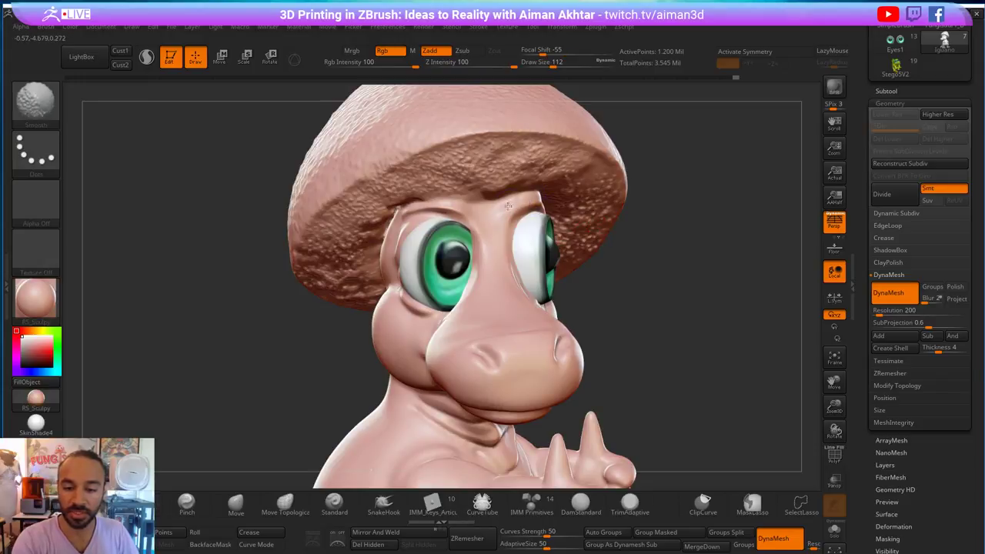
pyautogui.moveTo(495, 214); pyautogui.dragTo(454, 209)
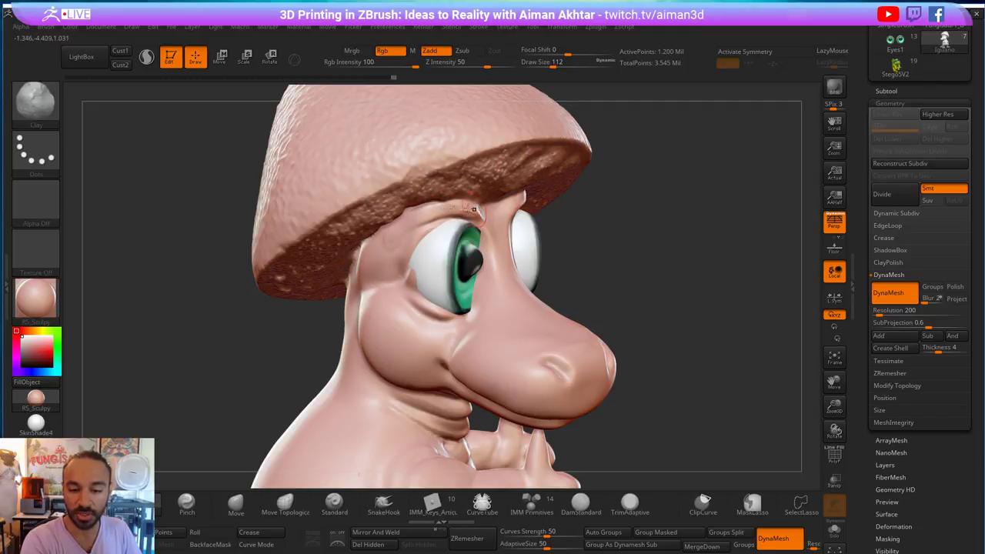
pyautogui.press('shift')
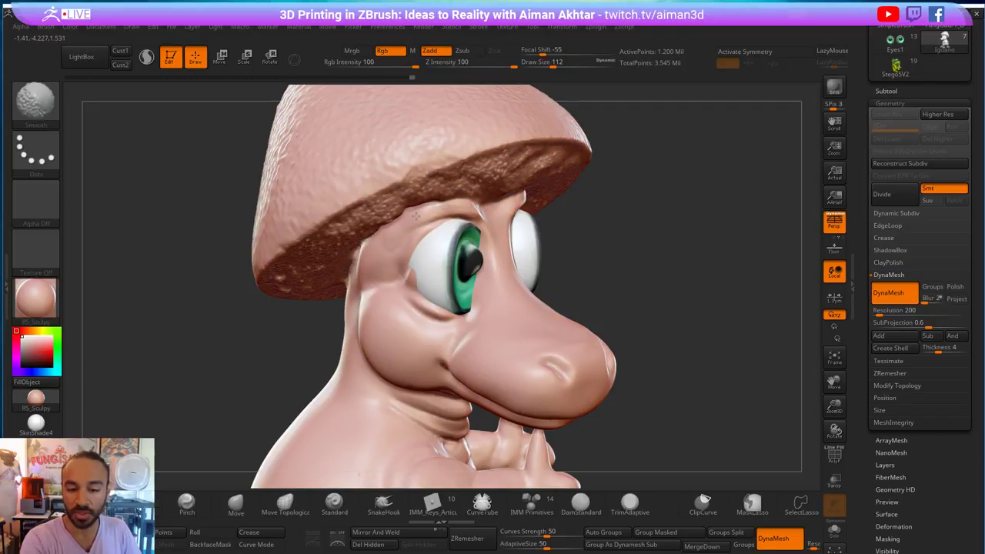
# - Carve the inner brow crease with DamStandard at draw size 158 and smooth the brow and outer eye area
pyautogui.click(580, 504)
pyautogui.press('s')
pyautogui.moveTo(477, 216); pyautogui.dragTo(480, 216)
pyautogui.press(']')
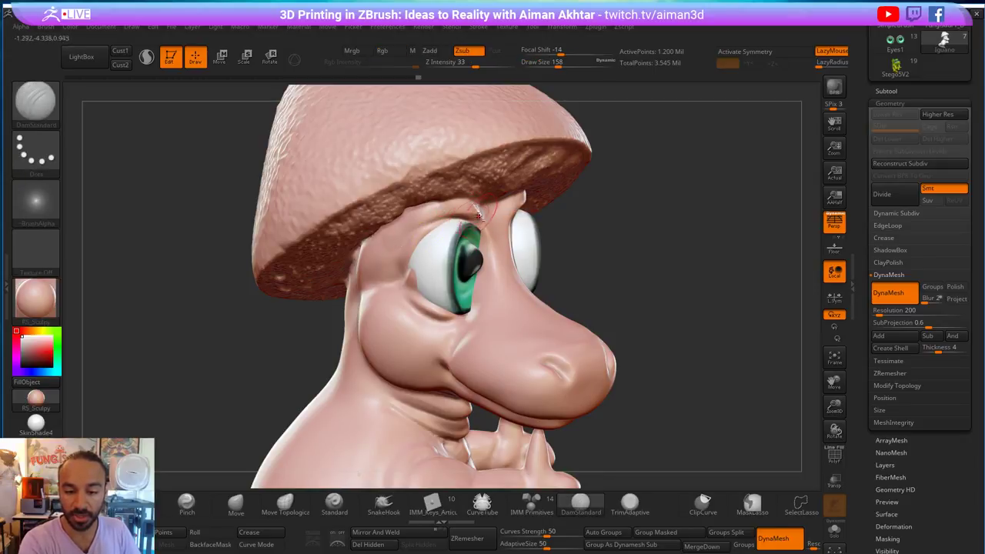
pyautogui.keyDown('shift'); pyautogui.moveTo(466, 216); pyautogui.dragTo(386, 285); pyautogui.keyUp('shift')
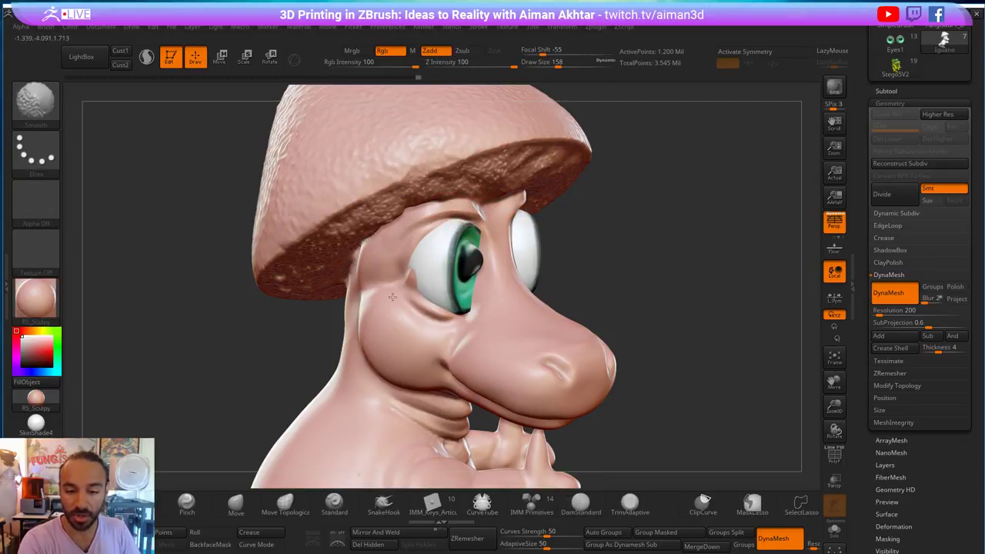
pyautogui.moveTo(654, 226); pyautogui.dragTo(620, 222)
pyautogui.moveTo(621, 222); pyautogui.dragTo(650, 225, button='right')
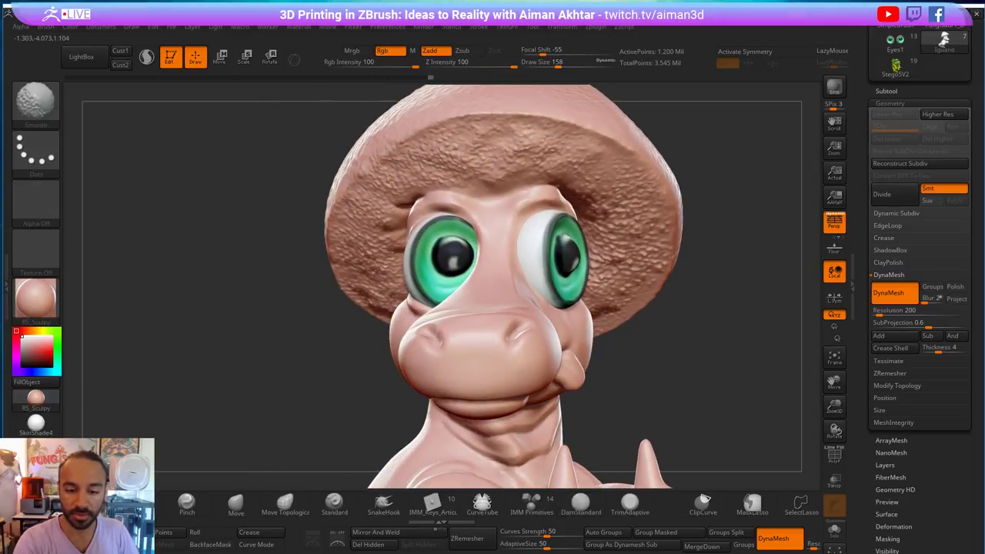
# - Sharpen the nose bridge edges beside both eyes with the Pinch brush at draw size 187
pyautogui.keyDown('alt'); pyautogui.moveTo(721, 331); pyautogui.dragTo(661, 317); pyautogui.keyUp('alt')
pyautogui.moveTo(677, 378)
pyautogui.mouseDown()
pyautogui.moveTo(731, 385)
pyautogui.moveTo(731, 431)
pyautogui.mouseUp()
pyautogui.press('b')
pyautogui.press('p')
pyautogui.press('i')
pyautogui.press('s')
pyautogui.moveTo(513, 249); pyautogui.dragTo(517, 248)
pyautogui.press('shift')
pyautogui.moveTo(618, 287)
pyautogui.mouseDown()
pyautogui.moveTo(559, 288)
pyautogui.moveTo(569, 283)
pyautogui.mouseUp()
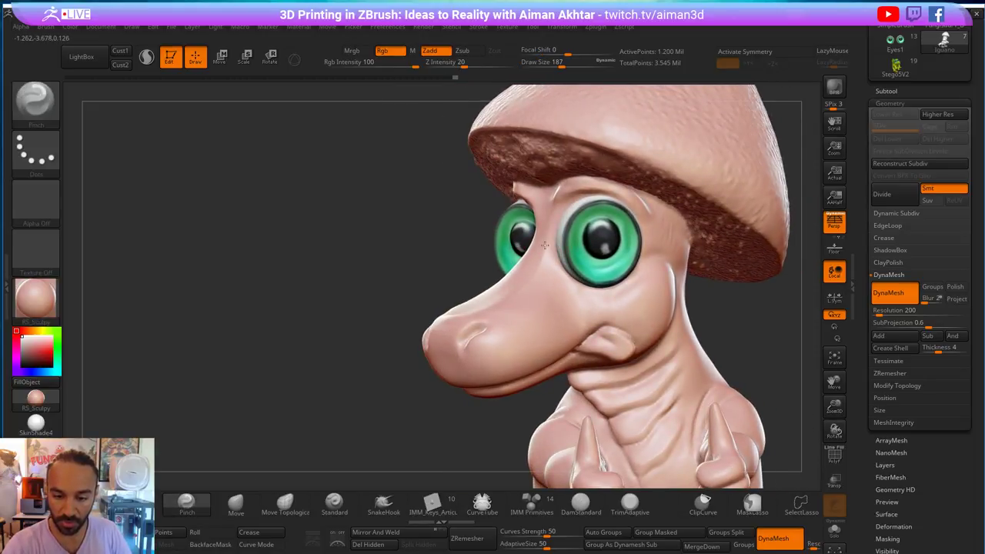
pyautogui.moveTo(431, 297); pyautogui.dragTo(573, 258, button='right')
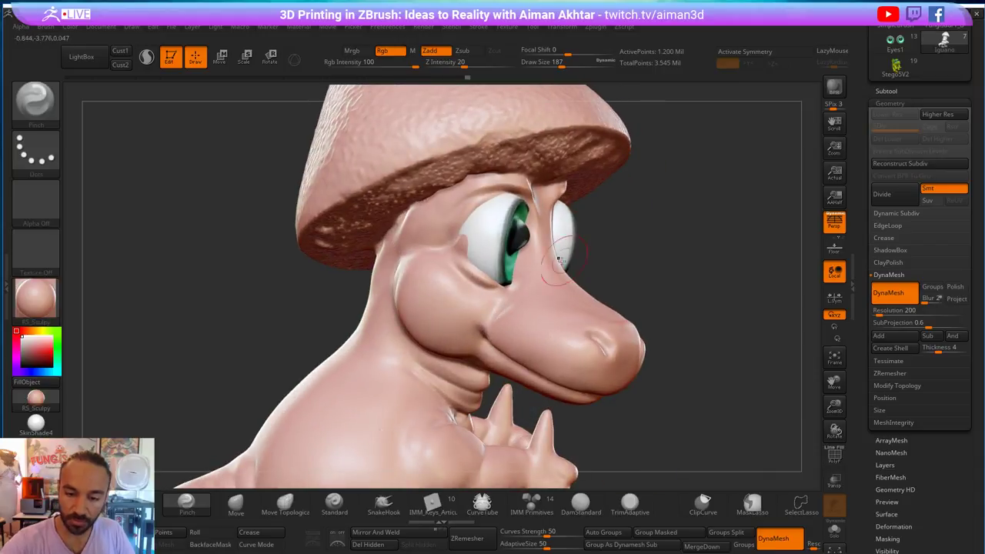
pyautogui.moveTo(580, 307); pyautogui.dragTo(541, 306, button='right')
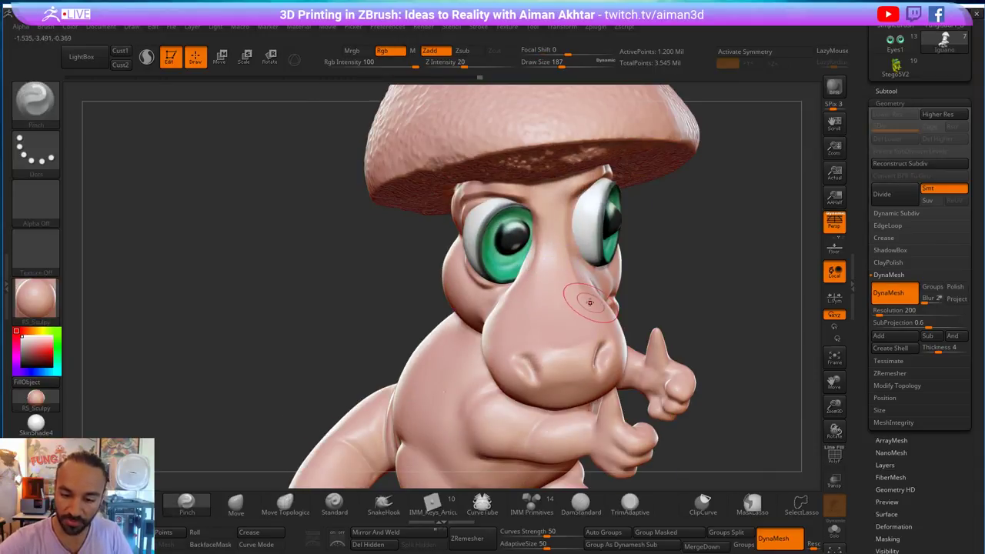
# - Carve the crease between the snout and the mouth corner with DamStandard at draw size 124
pyautogui.moveTo(688, 292); pyautogui.dragTo(587, 306, button='right')
pyautogui.moveTo(595, 355)
pyautogui.mouseDown()
pyautogui.moveTo(561, 374)
pyautogui.moveTo(516, 375)
pyautogui.mouseUp()
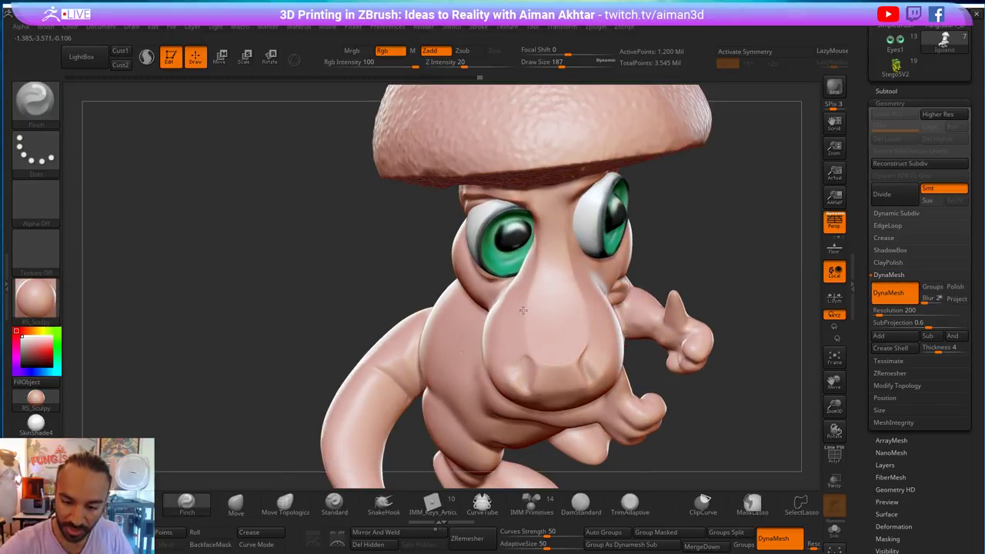
pyautogui.moveTo(715, 229)
pyautogui.mouseDown(button='right')
pyautogui.moveTo(735, 235)
pyautogui.moveTo(726, 252)
pyautogui.moveTo(663, 254)
pyautogui.mouseUp(button='right')
pyautogui.moveTo(530, 420); pyautogui.dragTo(608, 408, button='right')
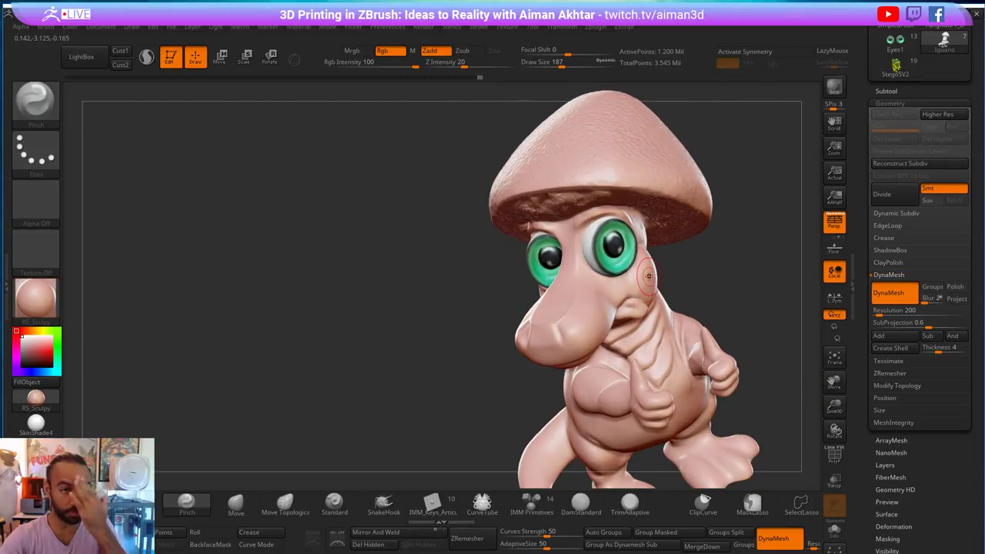
pyautogui.moveTo(703, 275); pyautogui.dragTo(737, 327, button='right')
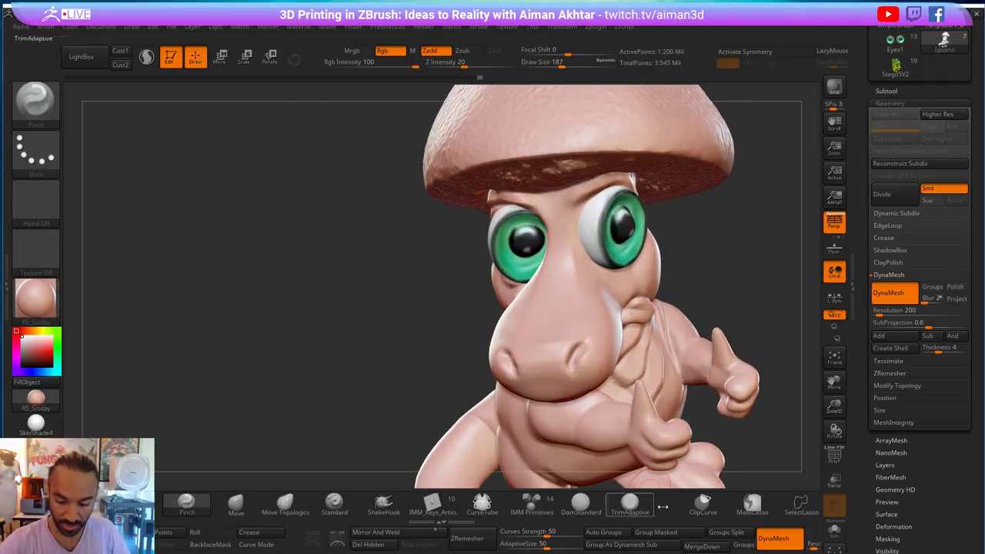
pyautogui.click(581, 503)
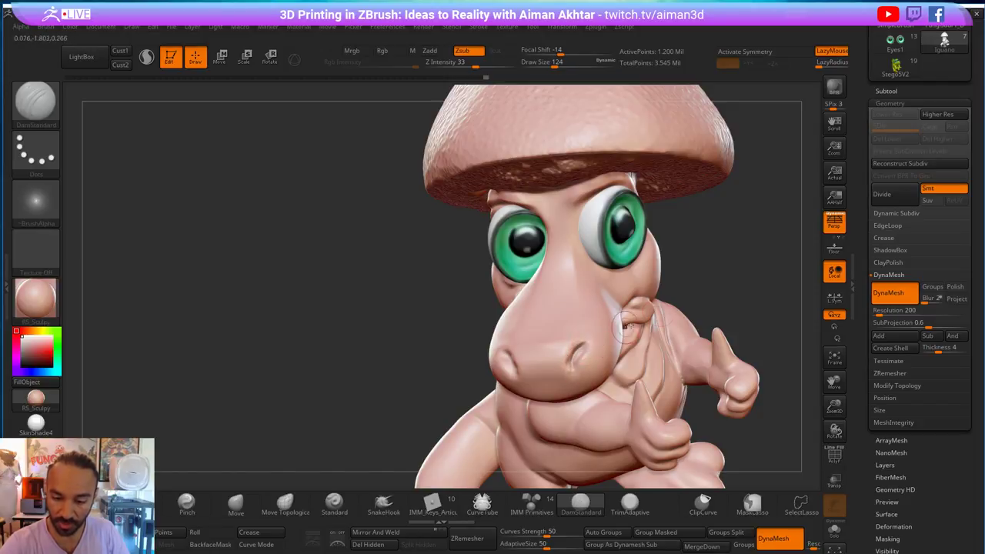
pyautogui.moveTo(727, 277); pyautogui.dragTo(531, 362, button='right')
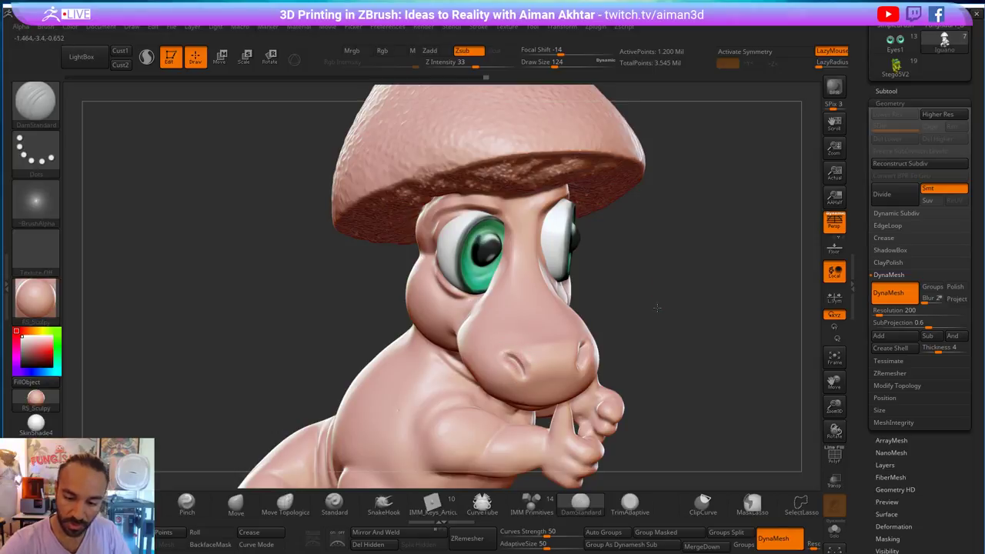
# - Flatten the top of the snout with hPolish at draw size 311, then polish and smooth the nose bridge at draw size 182
pyautogui.moveTo(658, 307); pyautogui.dragTo(578, 320, button='right')
pyautogui.press('b')
pyautogui.press('h')
pyautogui.press('p')
pyautogui.press('s')
pyautogui.moveTo(555, 320); pyautogui.dragTo(572, 319)
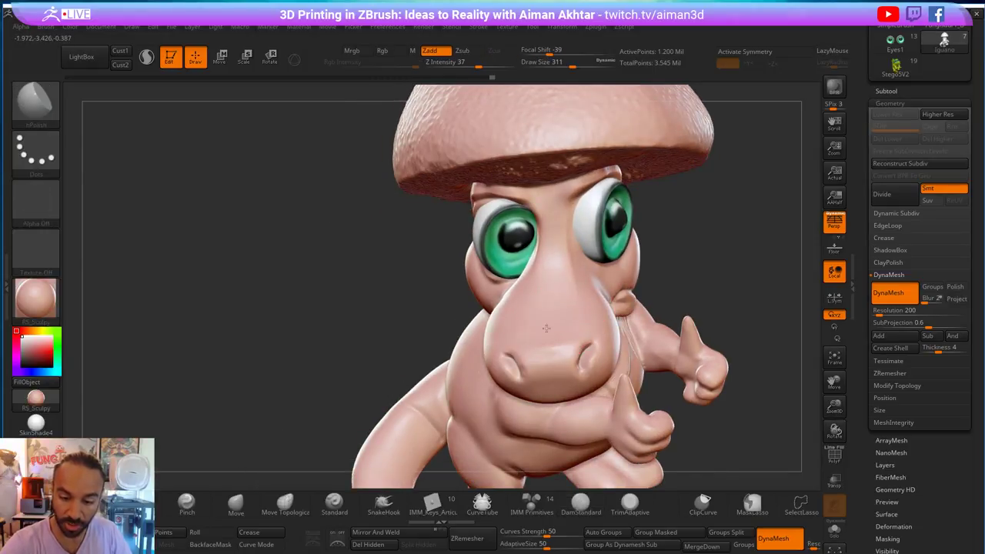
pyautogui.moveTo(563, 324); pyautogui.dragTo(546, 335, button='right')
pyautogui.moveTo(526, 332); pyautogui.dragTo(528, 336)
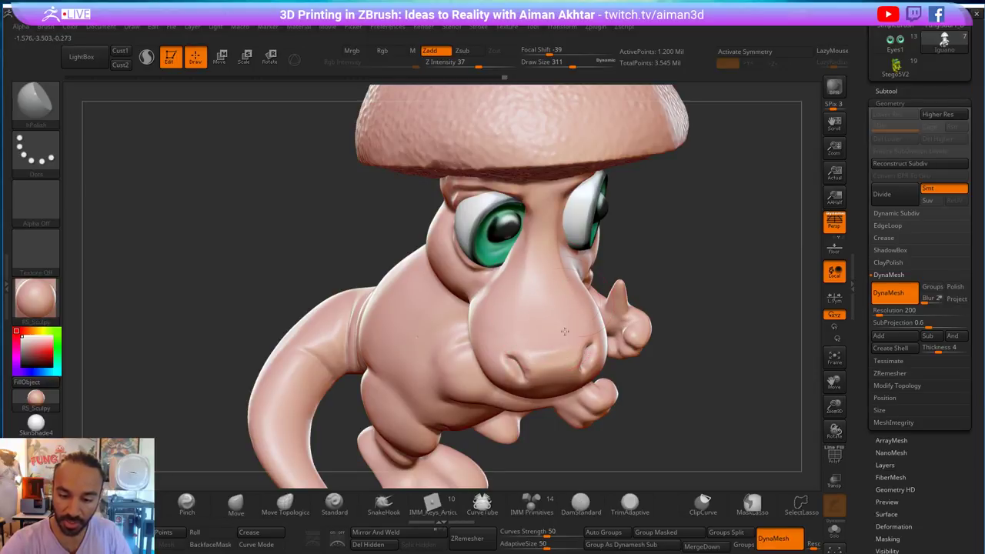
pyautogui.moveTo(700, 246)
pyautogui.mouseDown(button='right')
pyautogui.moveTo(487, 300)
pyautogui.moveTo(576, 296)
pyautogui.mouseUp(button='right')
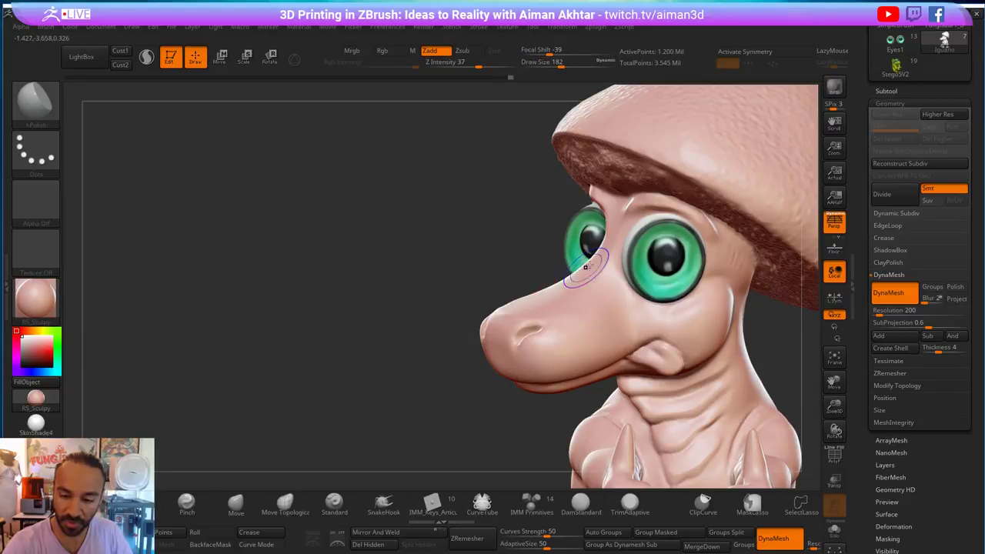
pyautogui.press('shift')
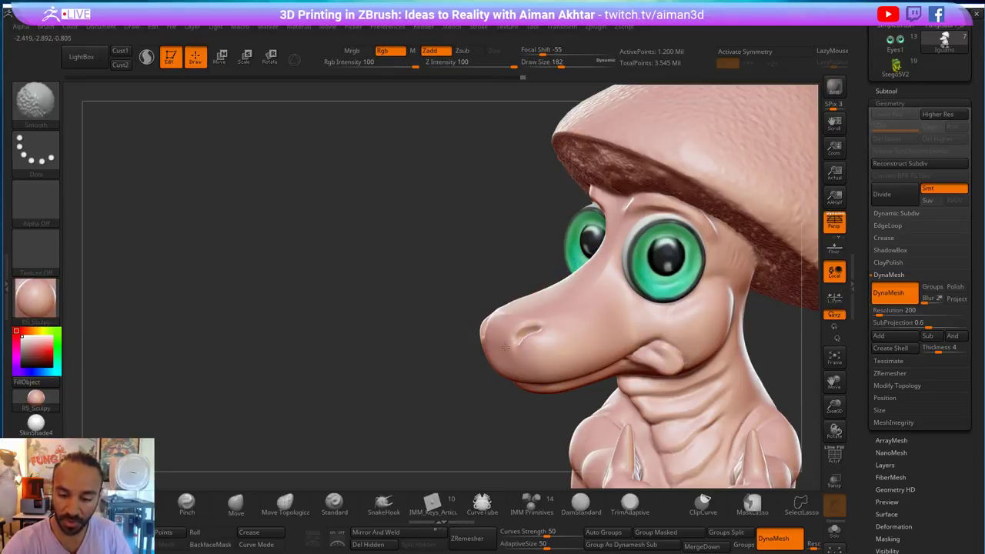
# - Reshape the tip of the snout with the Move brush at draw size 217
pyautogui.press('b')
pyautogui.press('m')
pyautogui.press('v')
pyautogui.press('s')
pyautogui.moveTo(495, 354); pyautogui.dragTo(500, 355)
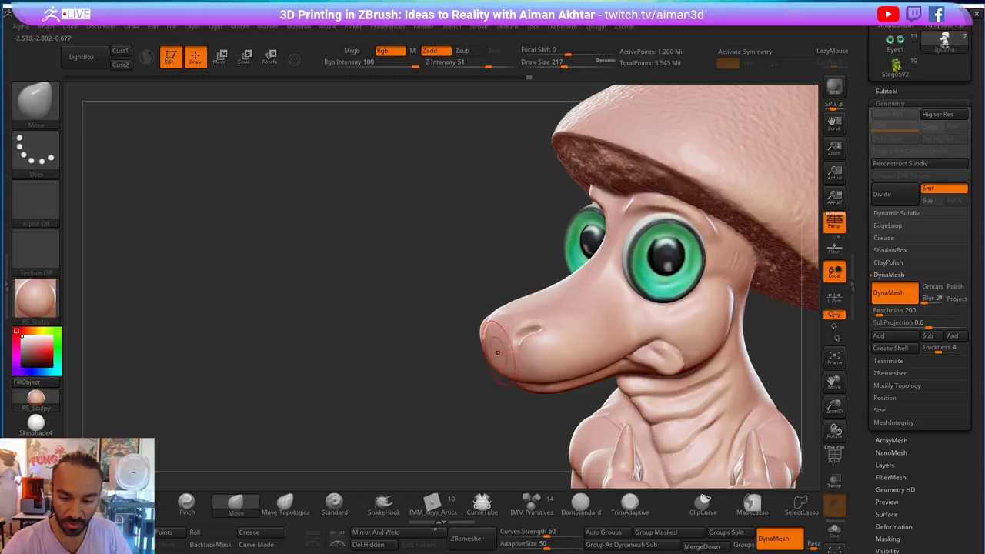
pyautogui.moveTo(600, 431); pyautogui.dragTo(623, 470, button='right')
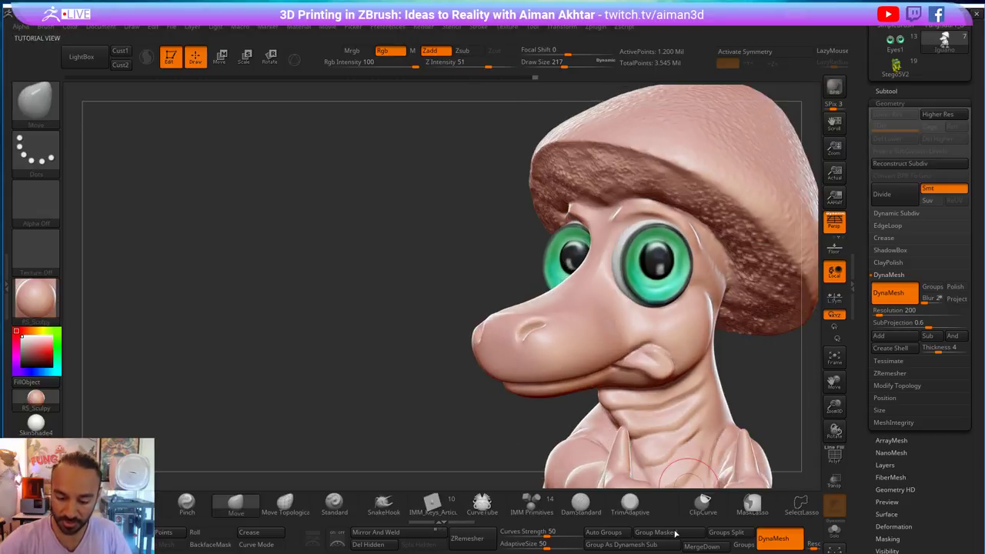
# - Switch to the DamStandard brush at draw size 167 and inspect the mouth corner and the whole figure
pyautogui.click(581, 504)
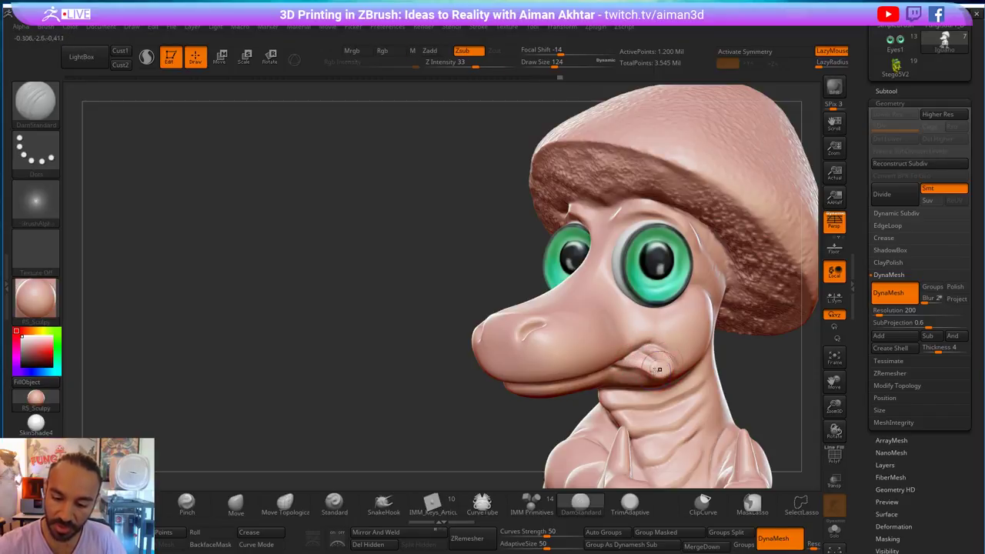
pyautogui.moveTo(728, 341)
pyautogui.mouseDown()
pyautogui.moveTo(778, 393)
pyautogui.moveTo(786, 373)
pyautogui.moveTo(777, 354)
pyautogui.mouseUp()
pyautogui.press('s')
pyautogui.moveTo(625, 244); pyautogui.dragTo(630, 244)
pyautogui.moveTo(793, 300); pyautogui.dragTo(737, 312)
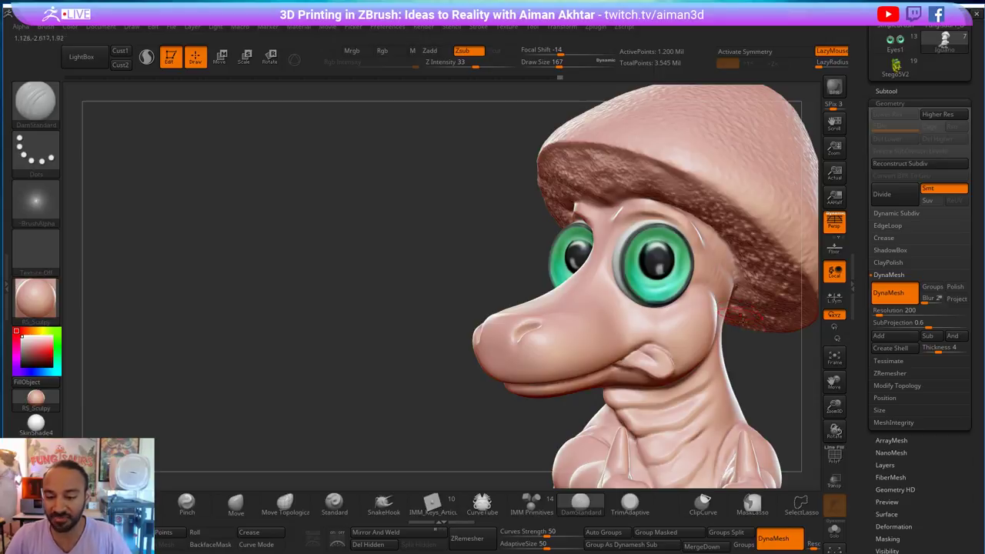
pyautogui.keyDown('alt'); pyautogui.moveTo(795, 387); pyautogui.dragTo(691, 312); pyautogui.keyUp('alt')
pyautogui.moveTo(742, 377); pyautogui.dragTo(710, 362)
pyautogui.moveTo(710, 360); pyautogui.dragTo(720, 379, button='right')
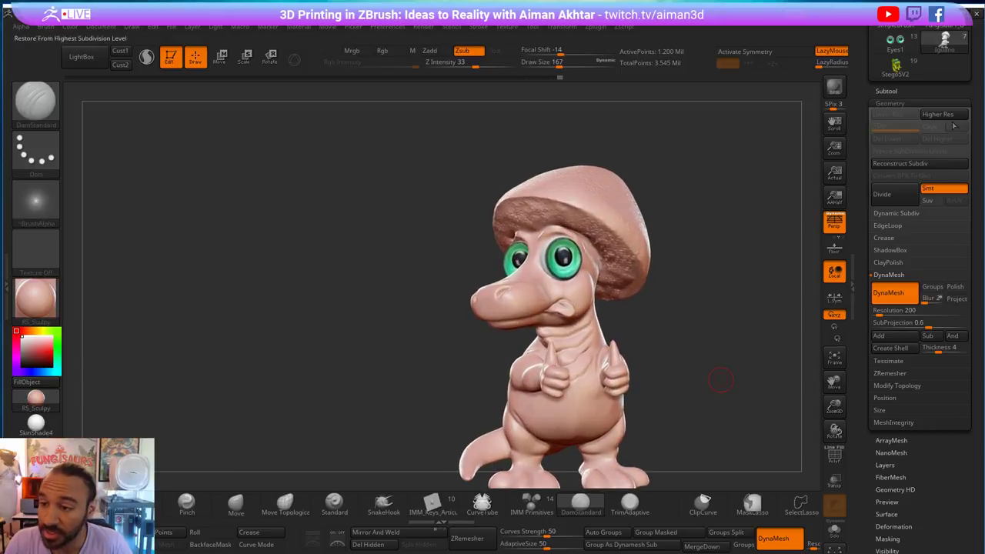
# - Merge the Eyes3 subtool down with Eyes4 into one subtool
pyautogui.click(887, 90)
pyautogui.click(923, 178)
pyautogui.click(882, 408)
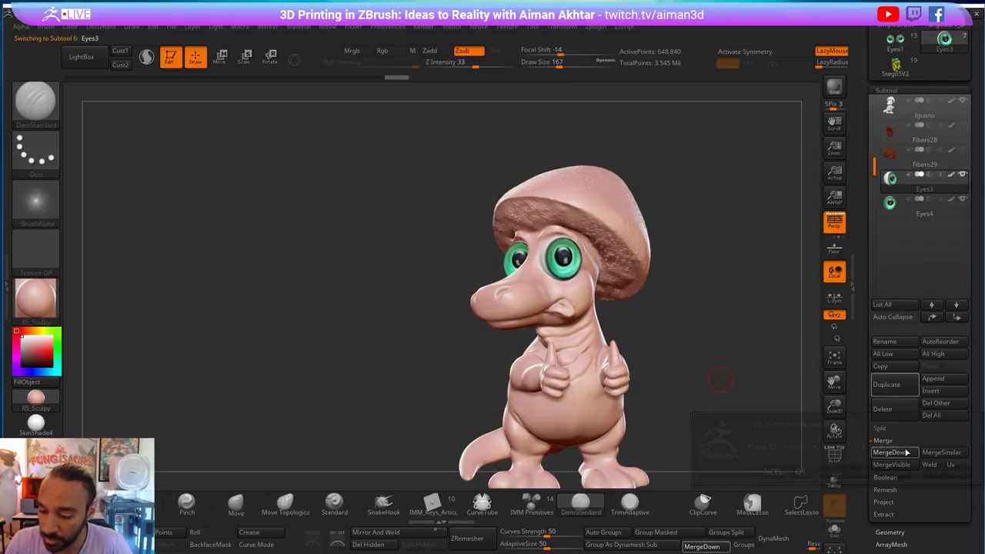
pyautogui.click(800, 471)
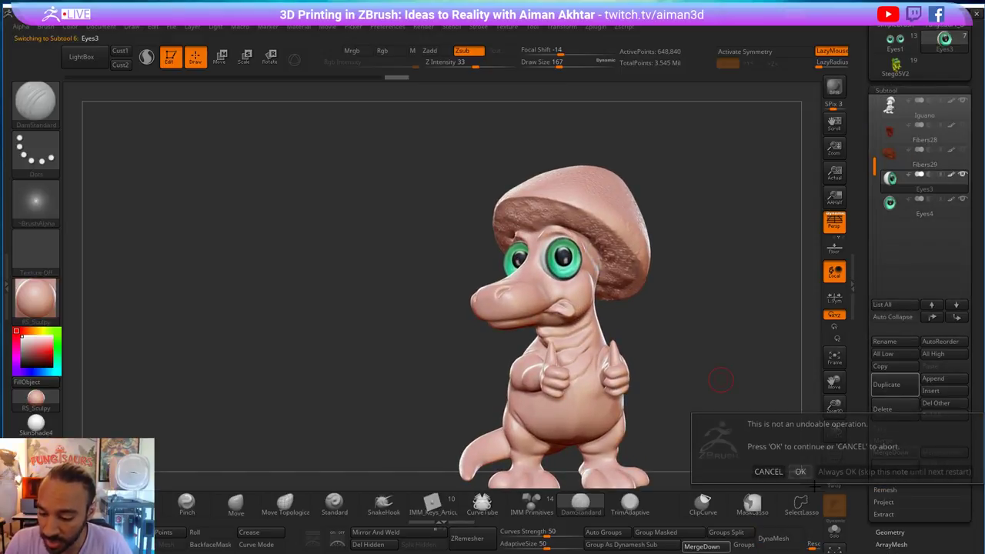
# - Scale the merged eyes slightly along the sideways axis of the Transpose line, then return to draw mode
pyautogui.click(245, 56)
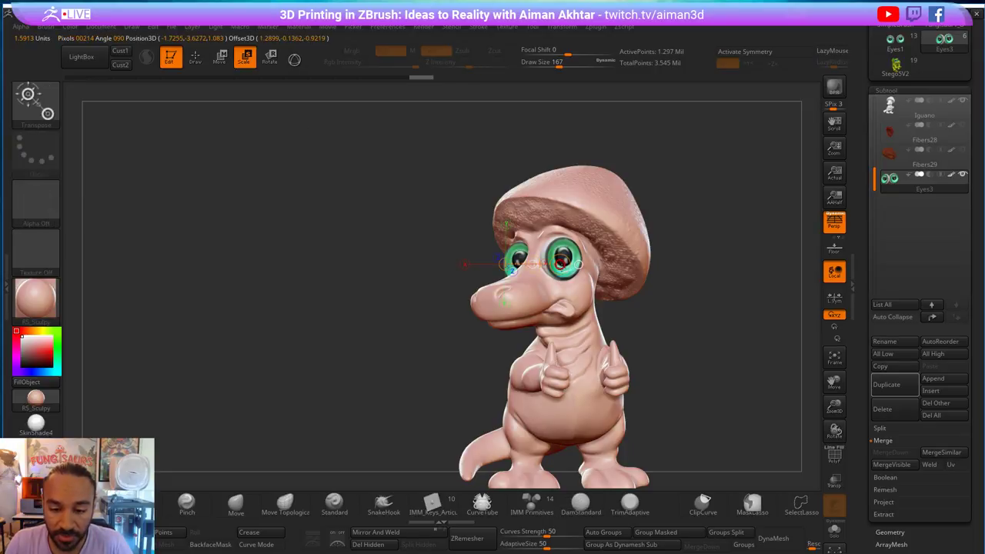
pyautogui.moveTo(562, 264); pyautogui.dragTo(560, 264)
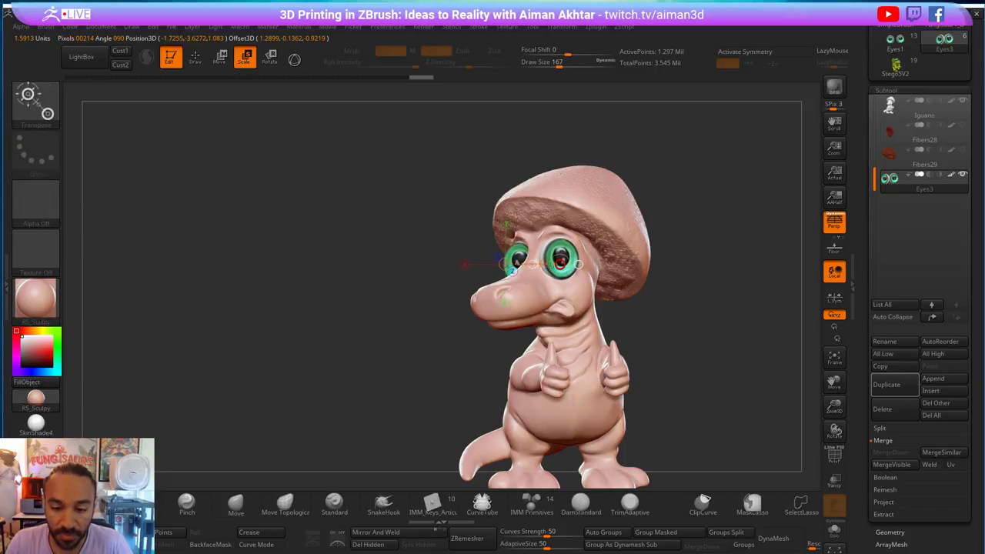
pyautogui.press('q')
# - Make the Iguano body active, set the draw size to 192 and check how the eyes sit in the head
pyautogui.moveTo(584, 362)
pyautogui.mouseDown()
pyautogui.moveTo(692, 360)
pyautogui.moveTo(719, 391)
pyautogui.mouseUp()
pyautogui.keyDown('alt'); pyautogui.click(622, 327); pyautogui.keyUp('alt')
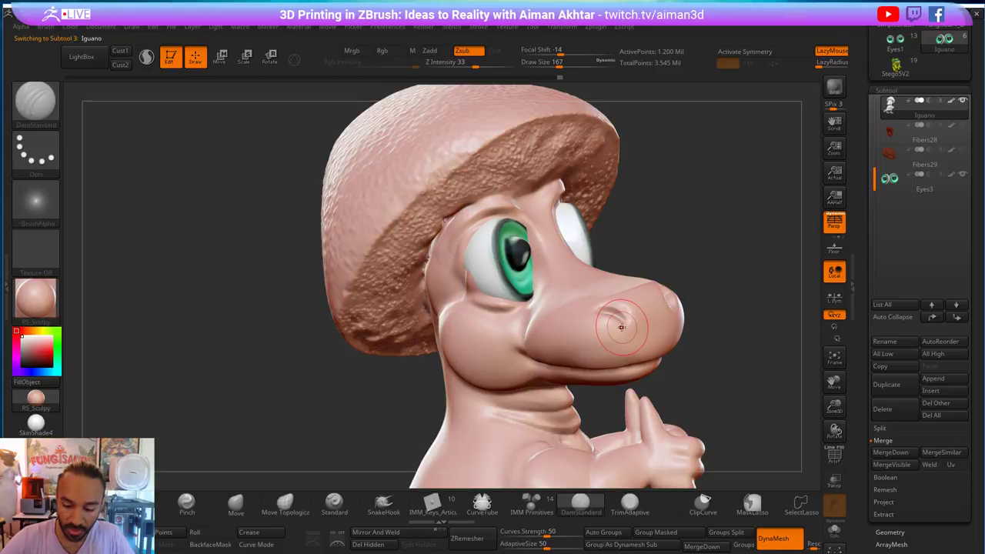
pyautogui.press('s')
pyautogui.moveTo(485, 281); pyautogui.dragTo(487, 281)
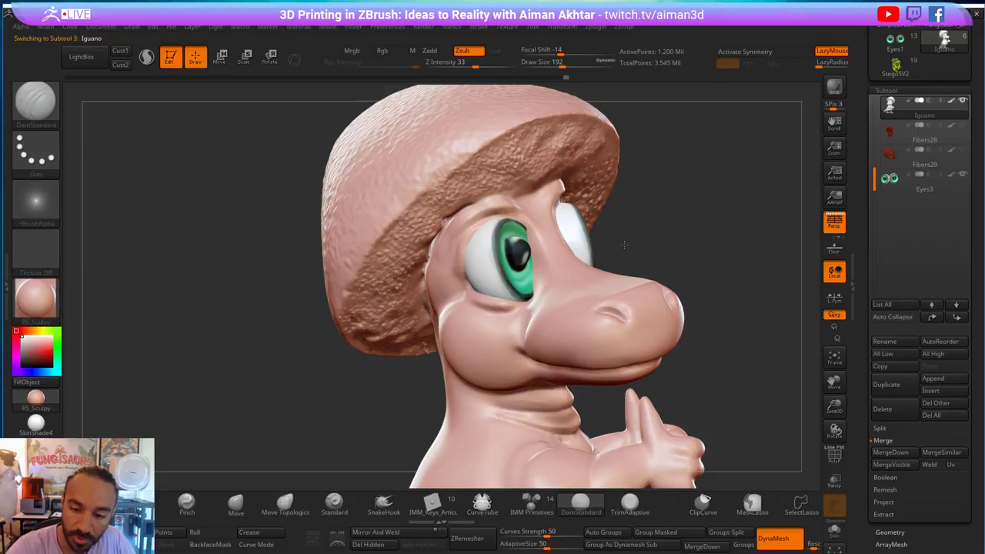
pyautogui.press('f')
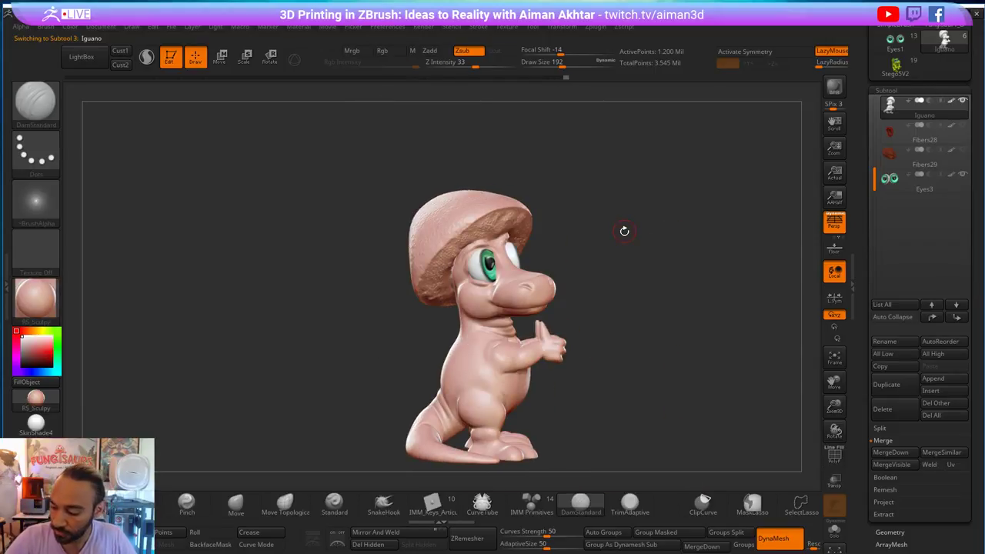
pyautogui.moveTo(627, 255); pyautogui.dragTo(607, 308)
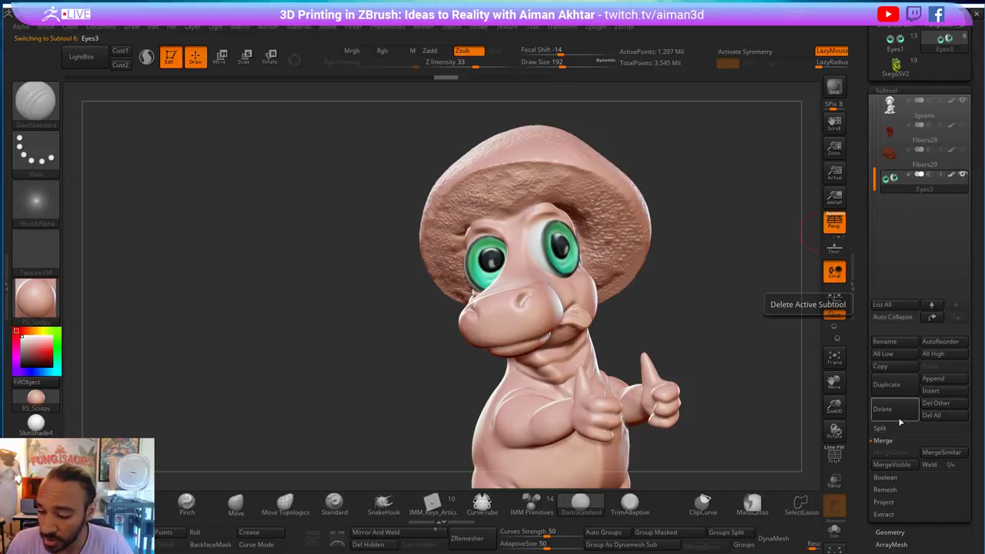
# - Duplicate the merged Eyes3 subtool and isolate the copy
pyautogui.click(885, 383)
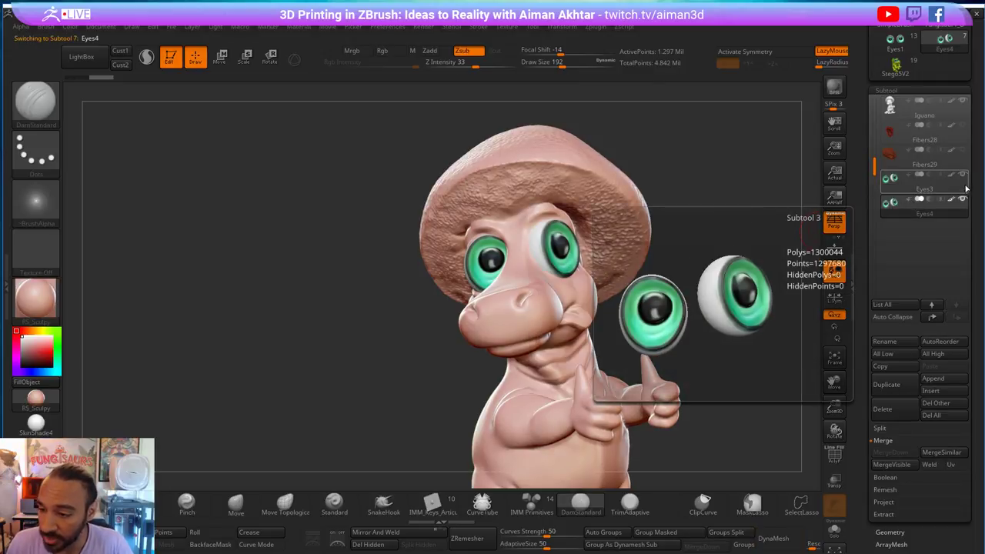
pyautogui.click(833, 529)
pyautogui.moveTo(671, 320); pyautogui.dragTo(657, 350)
# - Cut away the lower part of both duplicated eyeballs with the TrimLasso brush, leaving upper caps as eyelids
pyautogui.hotkey('ctrl', 'shift')
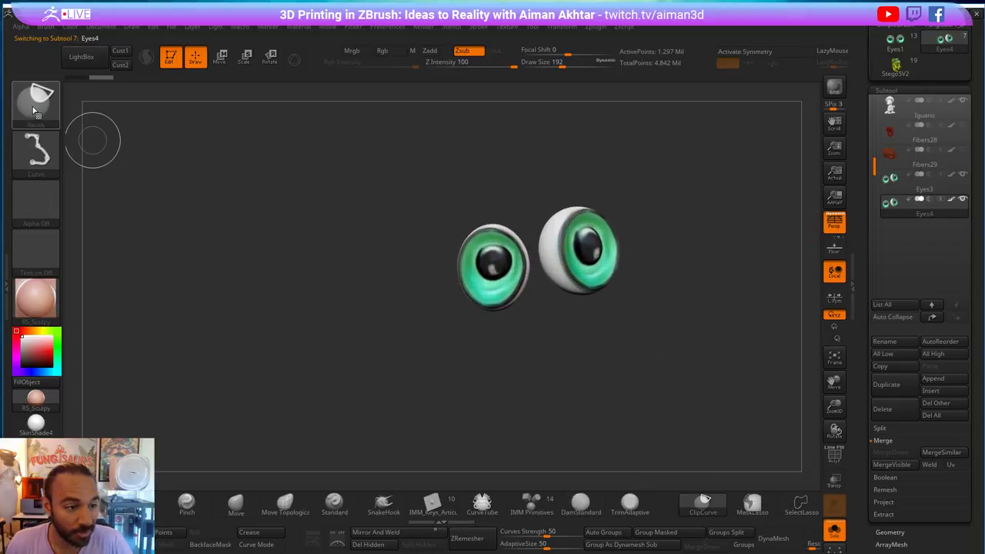
pyautogui.click(36, 107)
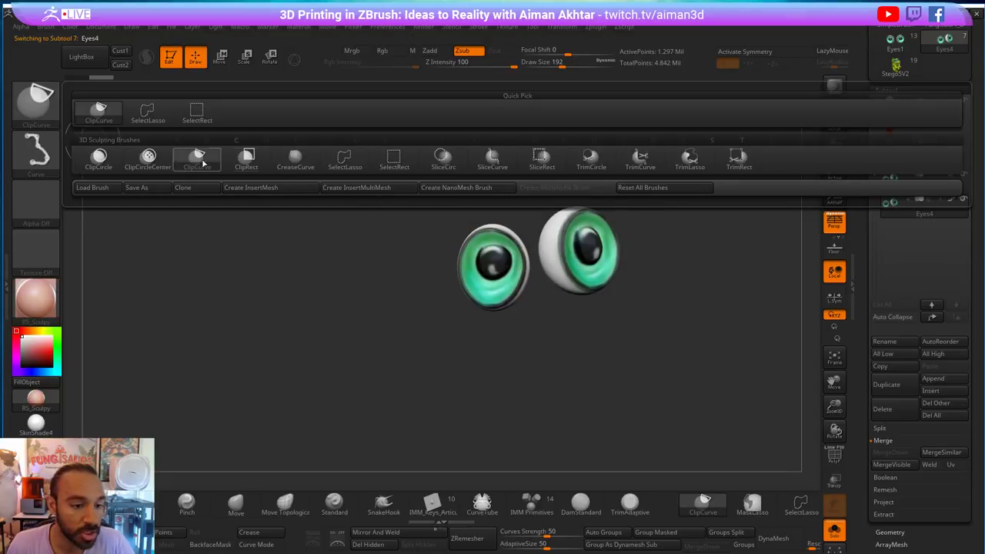
pyautogui.click(689, 159)
pyautogui.moveTo(649, 240)
pyautogui.keyDown('ctrl'); pyautogui.keyDown('shift'); pyautogui.mouseDown()
pyautogui.moveTo(420, 256)
pyautogui.moveTo(383, 285)
pyautogui.moveTo(409, 312)
pyautogui.mouseUp(); pyautogui.keyUp('shift'); pyautogui.keyUp('ctrl')
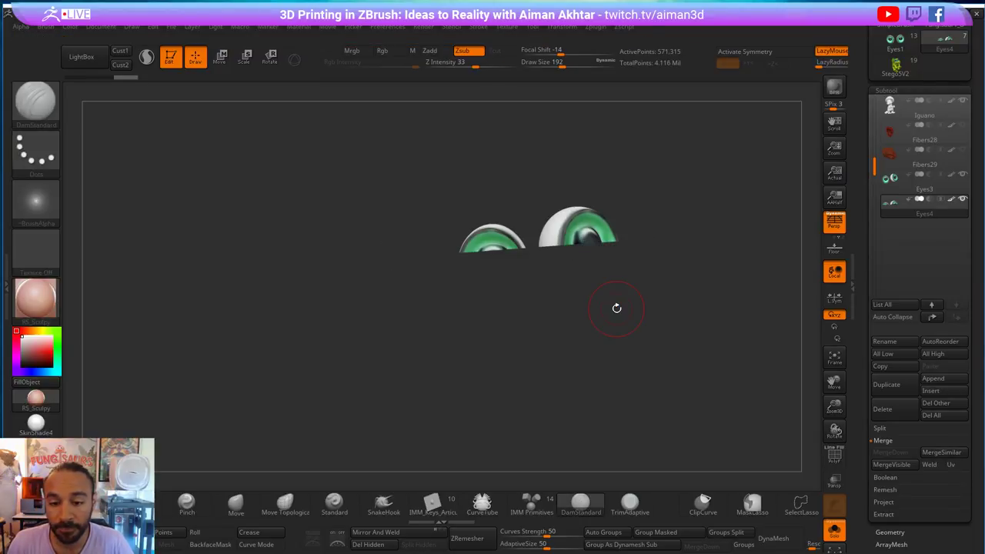
pyautogui.moveTo(658, 239)
pyautogui.keyDown('ctrl'); pyautogui.keyDown('shift'); pyautogui.mouseDown()
pyautogui.moveTo(419, 266)
pyautogui.moveTo(391, 289)
pyautogui.moveTo(396, 321)
pyautogui.moveTo(666, 383)
pyautogui.mouseUp(); pyautogui.keyUp('shift'); pyautogui.keyUp('ctrl')
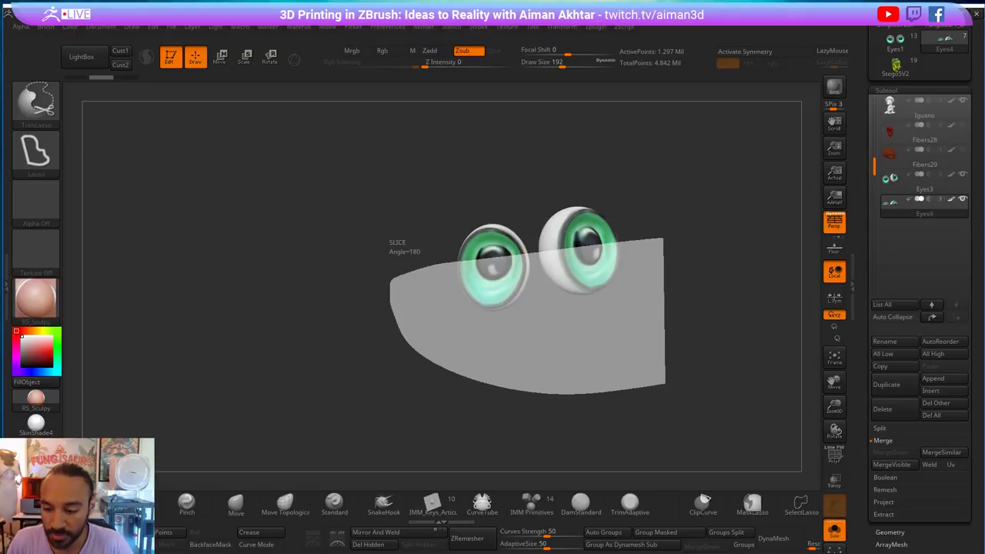
pyautogui.click(835, 456)
pyautogui.moveTo(681, 365)
pyautogui.mouseDown()
pyautogui.moveTo(782, 348)
pyautogui.moveTo(699, 347)
pyautogui.moveTo(714, 362)
pyautogui.moveTo(651, 281)
pyautogui.moveTo(745, 331)
pyautogui.moveTo(800, 429)
pyautogui.mouseUp()
pyautogui.moveTo(664, 381); pyautogui.dragTo(642, 306)
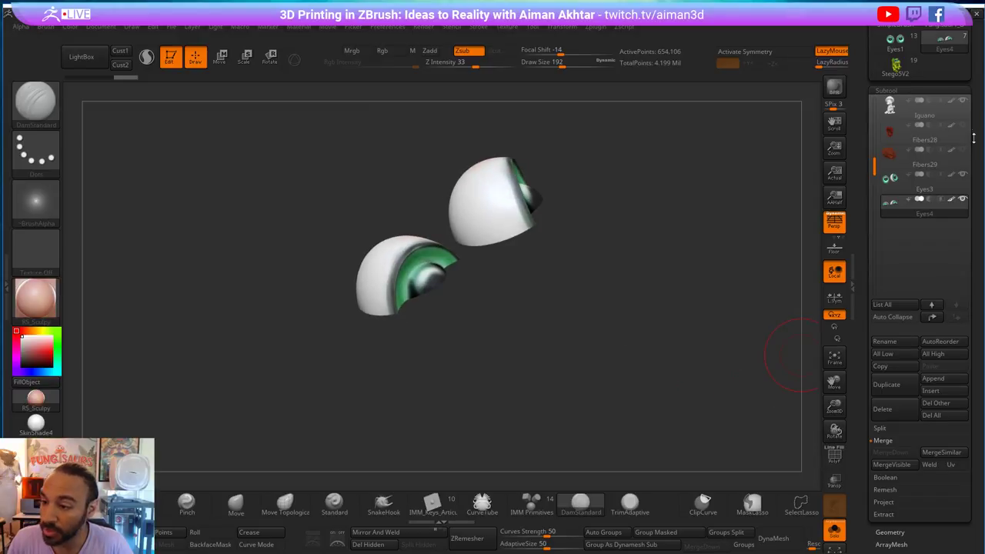
# - Save the tool as Iguano4 in the Stream10 folder of ZB Streaming
pyautogui.scroll(3, 973, 132)
pyautogui.click(933, 55)
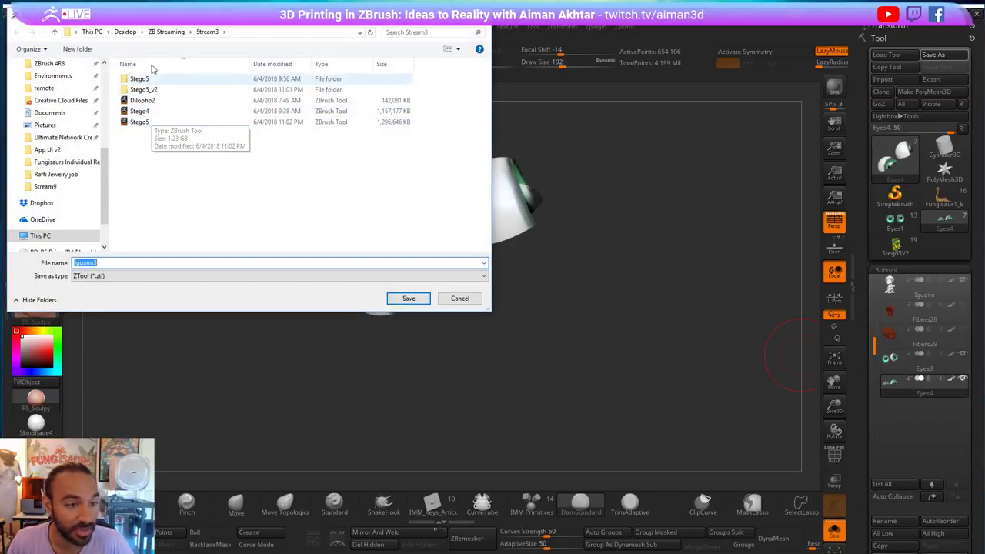
pyautogui.click(165, 32)
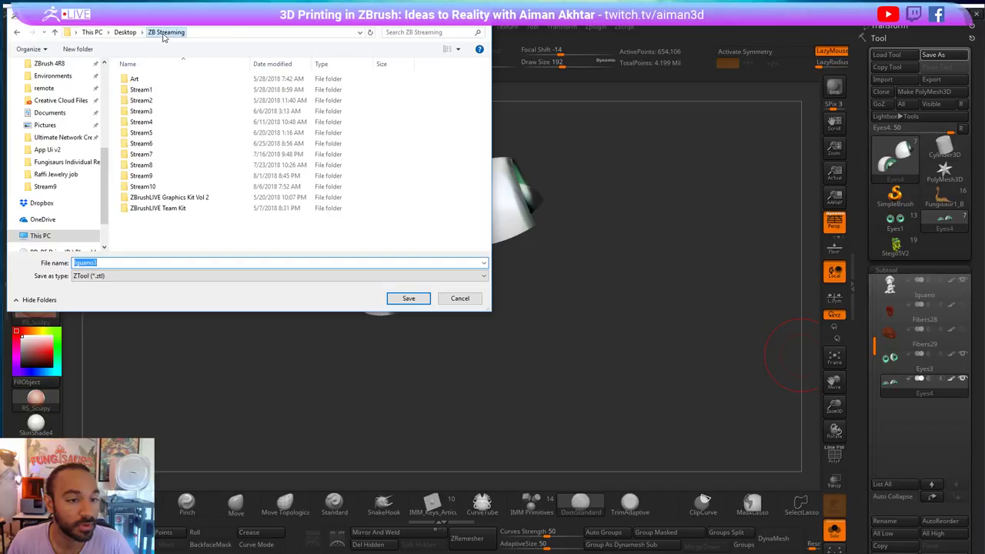
pyautogui.doubleClick(154, 187)
pyautogui.click(154, 263)
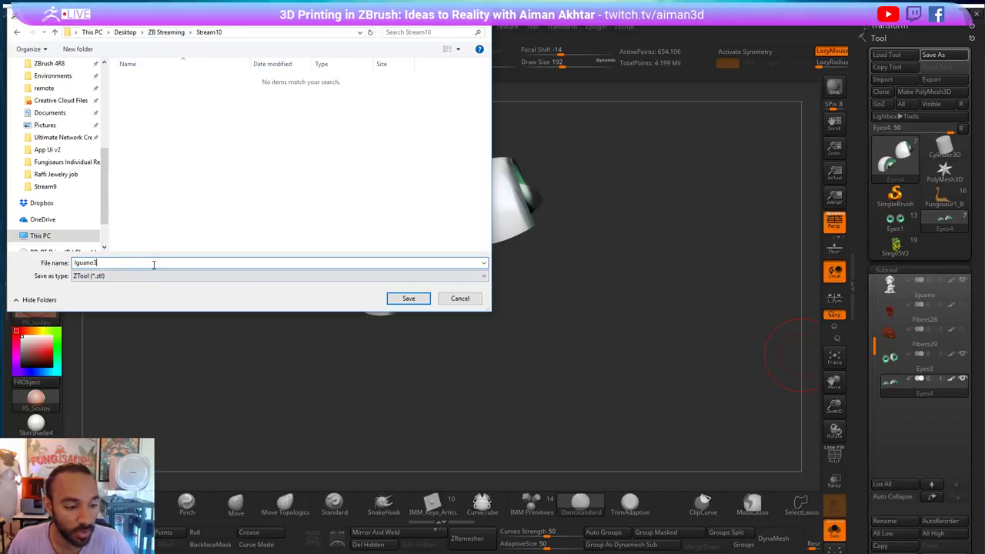
pyautogui.write('4')
pyautogui.press('Return')
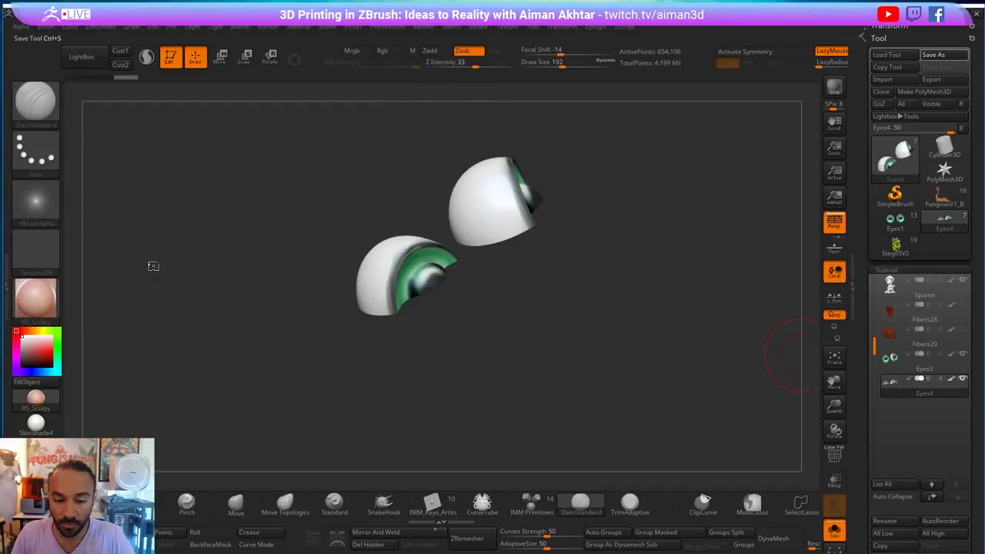
# - Convert the trimmed eyelid caps to DynaMesh at resolution 128 and smooth their surface
pyautogui.moveTo(325, 323); pyautogui.dragTo(343, 325)
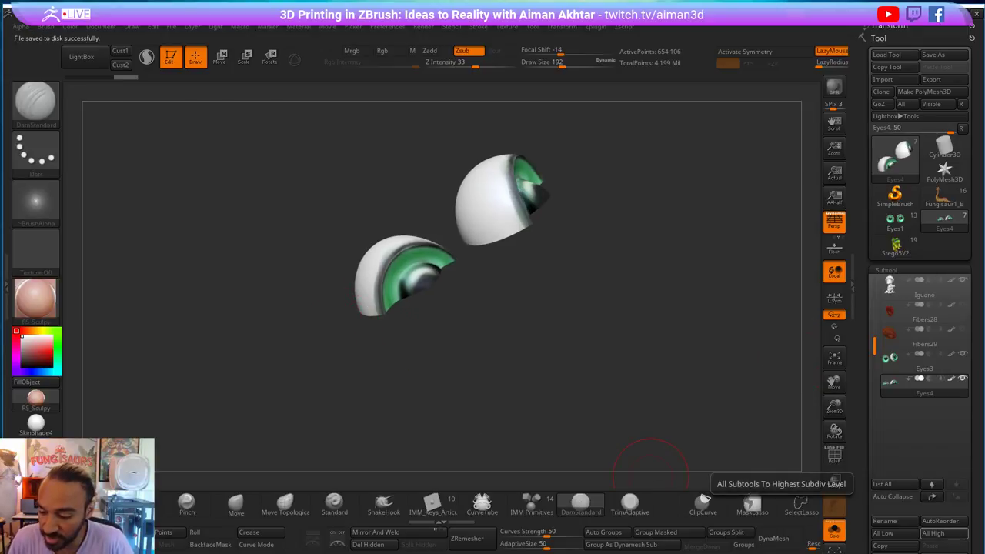
pyautogui.scroll(-5, 903, 394)
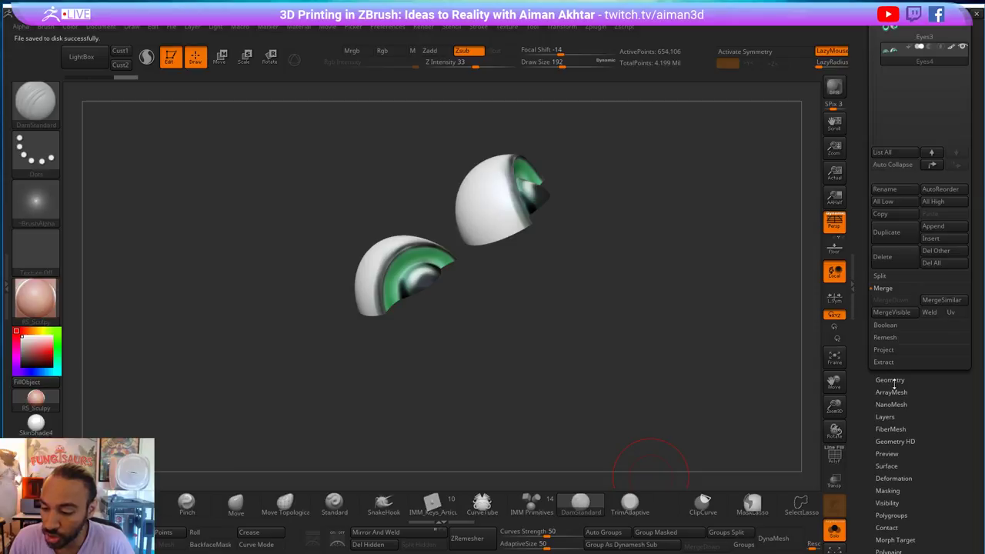
pyautogui.click(890, 380)
pyautogui.click(887, 141)
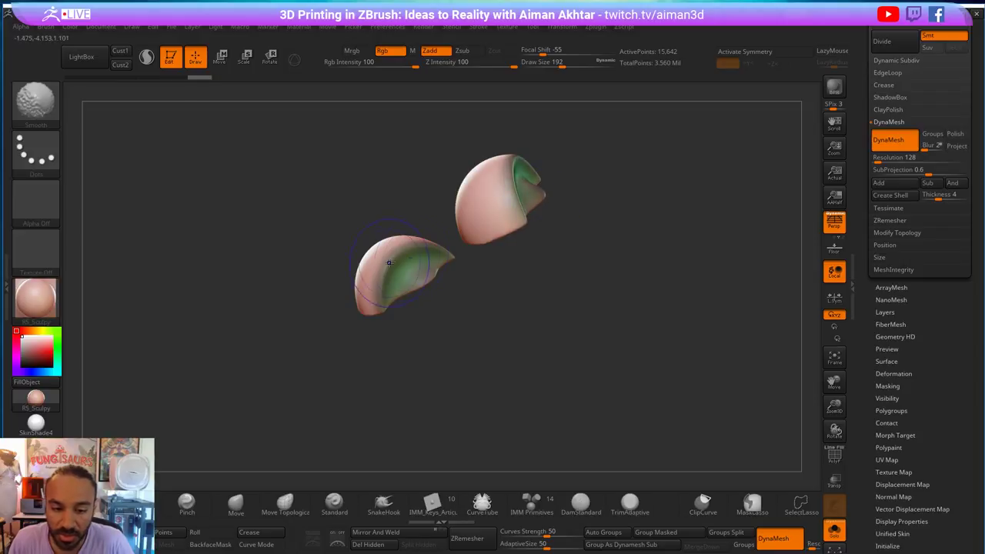
pyautogui.moveTo(585, 230); pyautogui.dragTo(503, 213)
pyautogui.keyDown('shift'); pyautogui.moveTo(441, 268); pyautogui.dragTo(427, 268); pyautogui.keyUp('shift')
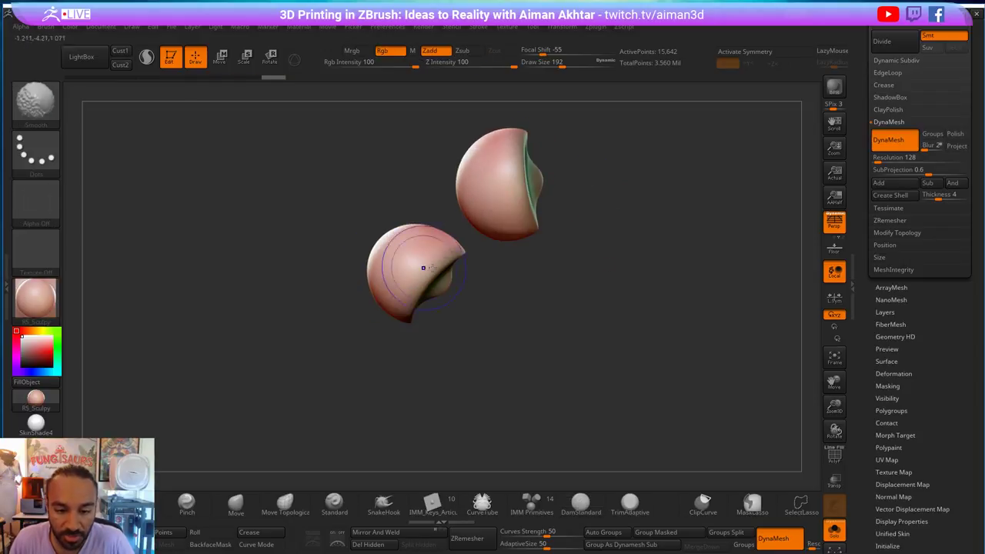
# - Rebuild the eyelid caps with DynaMesh at resolution 48 and smooth both of them
pyautogui.click(878, 159)
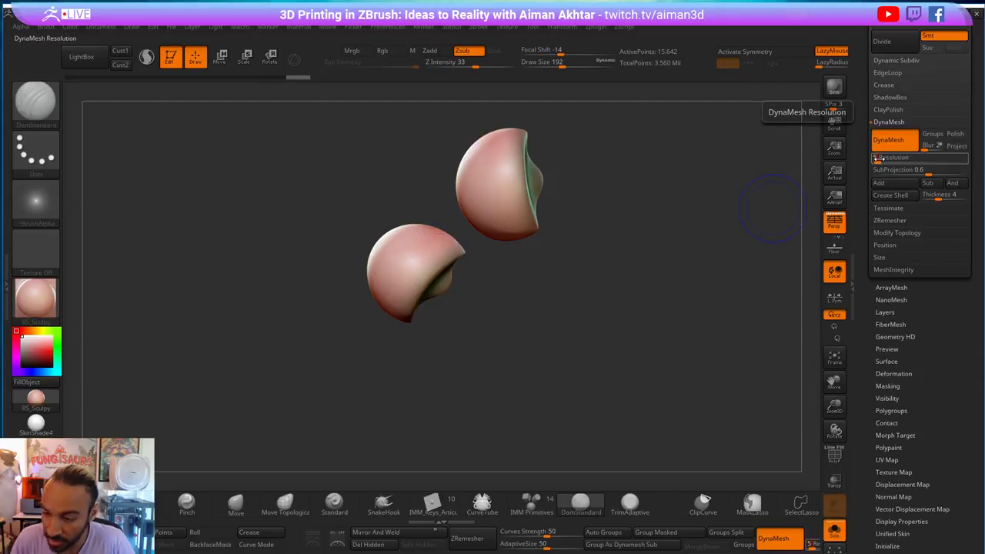
pyautogui.press('Return')
pyautogui.keyDown('ctrl'); pyautogui.moveTo(697, 190); pyautogui.dragTo(727, 244); pyautogui.keyUp('ctrl')
pyautogui.keyDown('shift'); pyautogui.moveTo(526, 179); pyautogui.dragTo(529, 198); pyautogui.keyUp('shift')
pyautogui.moveTo(440, 272)
pyautogui.keyDown('shift'); pyautogui.mouseDown()
pyautogui.moveTo(422, 299)
pyautogui.moveTo(422, 287)
pyautogui.mouseUp(); pyautogui.keyUp('shift')
# - Thicken both eyelid caps with the Inflat brush, then show the rest of the model again
pyautogui.press('b')
pyautogui.press('i')
pyautogui.press('n')
pyautogui.moveTo(531, 170); pyautogui.dragTo(528, 189)
pyautogui.moveTo(410, 306); pyautogui.dragTo(416, 299)
pyautogui.click(834, 538)
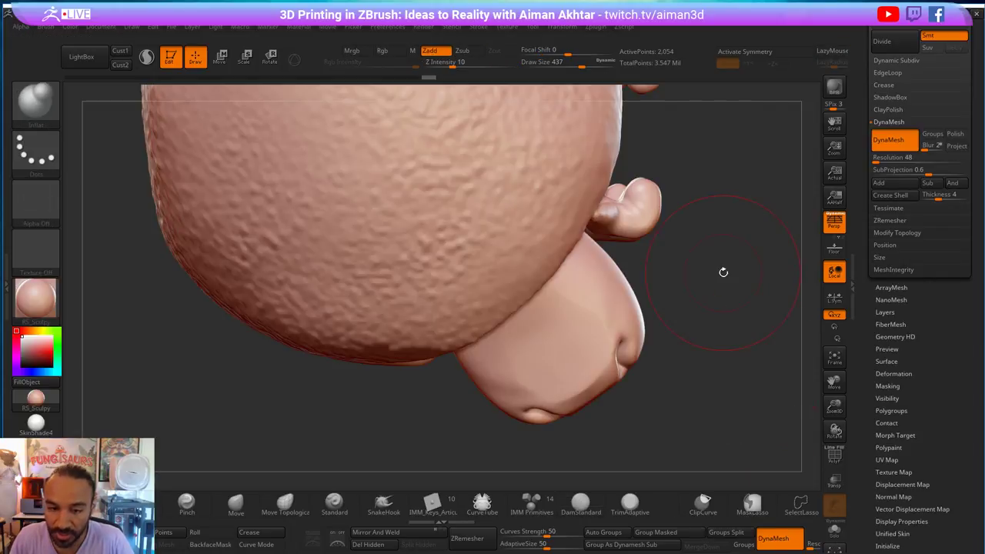
# - Set the draw size to 212 and switch to the Move brush for working on the eyelids
pyautogui.moveTo(712, 168); pyautogui.dragTo(703, 138)
pyautogui.press('s')
pyautogui.moveTo(439, 311); pyautogui.dragTo(434, 313)
pyautogui.moveTo(774, 323)
pyautogui.mouseDown()
pyautogui.moveTo(504, 309)
pyautogui.moveTo(555, 301)
pyautogui.moveTo(587, 309)
pyautogui.moveTo(505, 317)
pyautogui.mouseUp()
pyautogui.press('s')
pyautogui.press('s')
pyautogui.press('b')
pyautogui.press('m')
pyautogui.press('v')
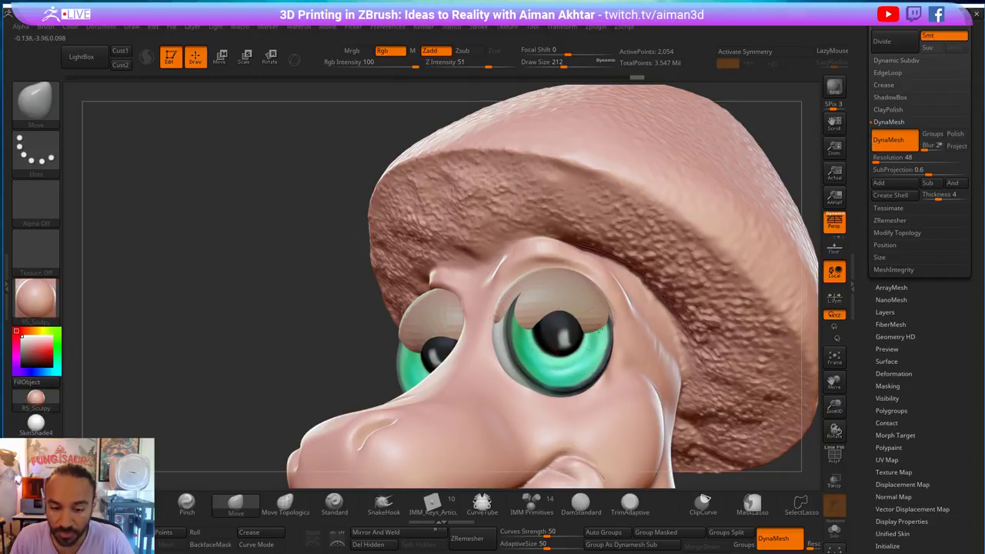
# - Clip the lower edge of the eyelids along a straight line with the ClipCurve brush
pyautogui.keyDown('ctrl'); pyautogui.keyDown('shift'); pyautogui.click(40, 102); pyautogui.keyUp('shift'); pyautogui.keyUp('ctrl')
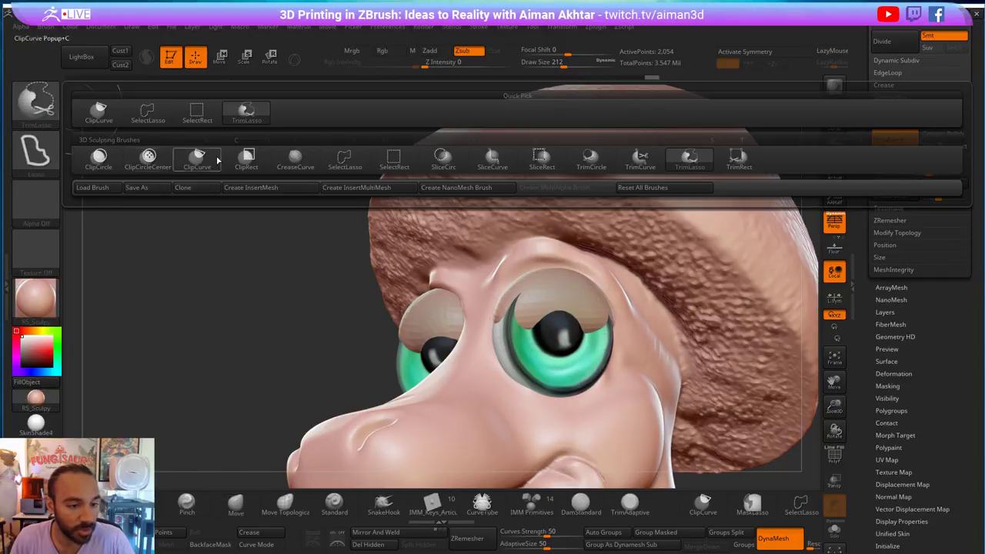
pyautogui.keyDown('ctrl'); pyautogui.keyDown('shift'); pyautogui.click(209, 161); pyautogui.keyUp('shift'); pyautogui.keyUp('ctrl')
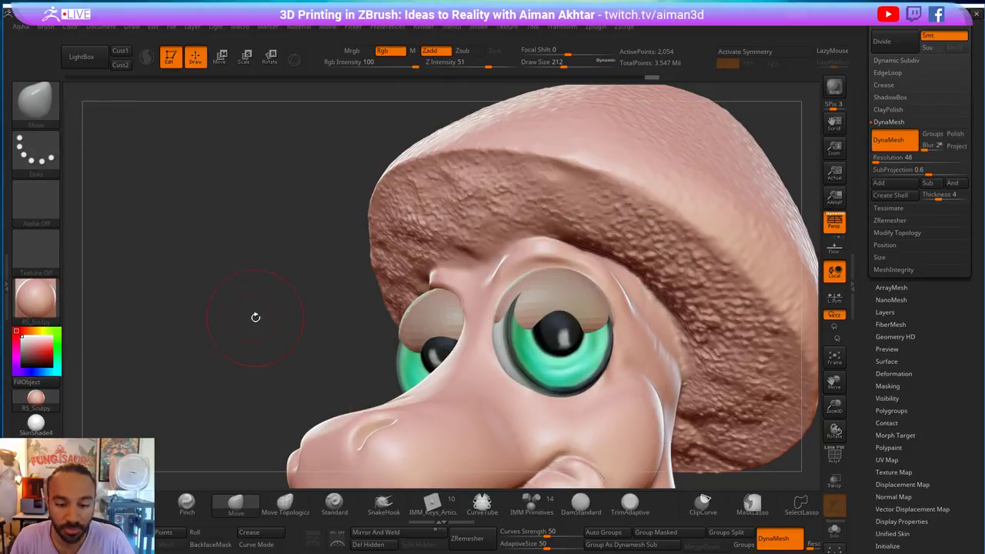
pyautogui.moveTo(266, 345)
pyautogui.mouseDown()
pyautogui.moveTo(344, 345)
pyautogui.moveTo(322, 375)
pyautogui.mouseUp()
pyautogui.moveTo(317, 425); pyautogui.dragTo(260, 422)
pyautogui.moveTo(542, 327)
pyautogui.keyDown('ctrl'); pyautogui.keyDown('shift'); pyautogui.mouseDown()
pyautogui.moveTo(380, 326)
pyautogui.moveTo(380, 313)
pyautogui.mouseUp(); pyautogui.keyUp('shift'); pyautogui.keyUp('ctrl')
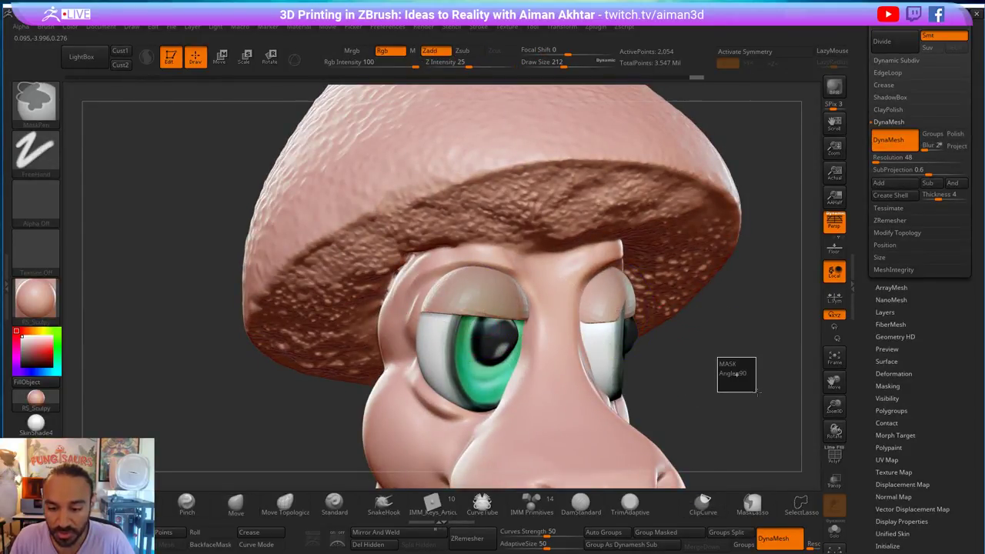
# - Rebuild the clipped eyelids with DynaMesh at resolution 1232 and smooth them
pyautogui.click(878, 157)
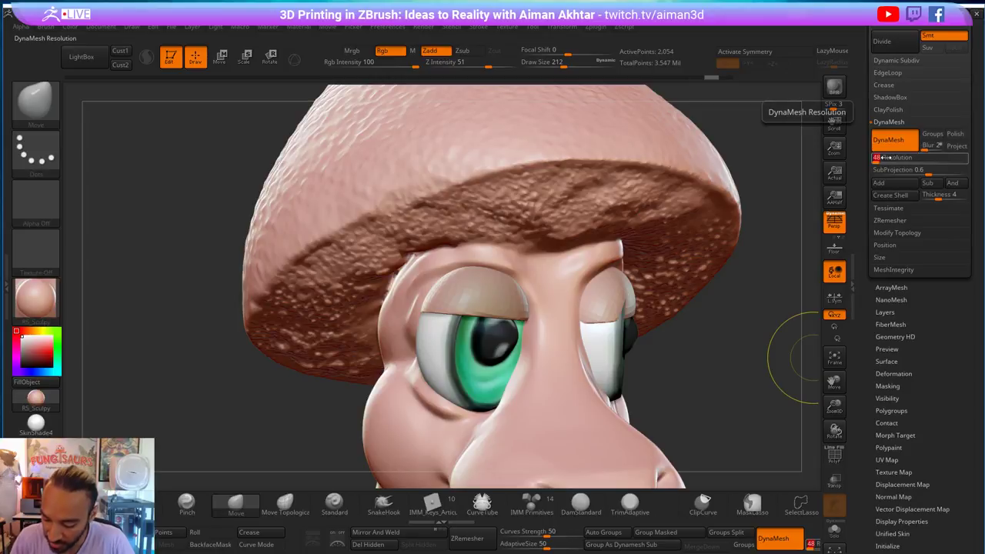
pyautogui.press('Return')
pyautogui.moveTo(764, 366)
pyautogui.keyDown('ctrl'); pyautogui.mouseDown()
pyautogui.moveTo(632, 328)
pyautogui.moveTo(615, 310)
pyautogui.mouseUp(); pyautogui.keyUp('ctrl')
pyautogui.press('shift')
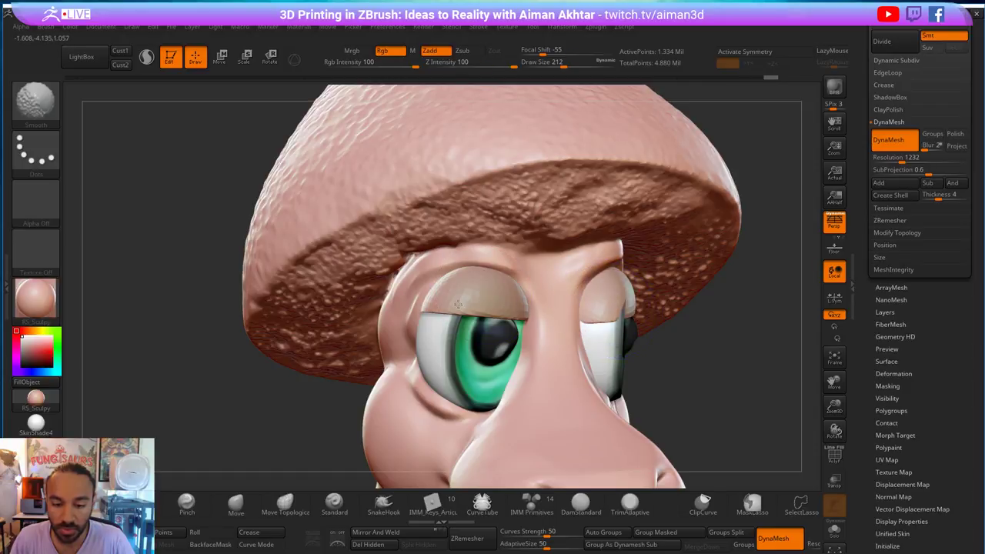
pyautogui.keyDown('shift'); pyautogui.moveTo(505, 287); pyautogui.dragTo(509, 291); pyautogui.keyUp('shift')
pyautogui.moveTo(796, 268); pyautogui.dragTo(769, 281)
# - Rebuild the eyelids with DynaMesh at resolution 128 and smooth the lid over each eye
pyautogui.write('1584')
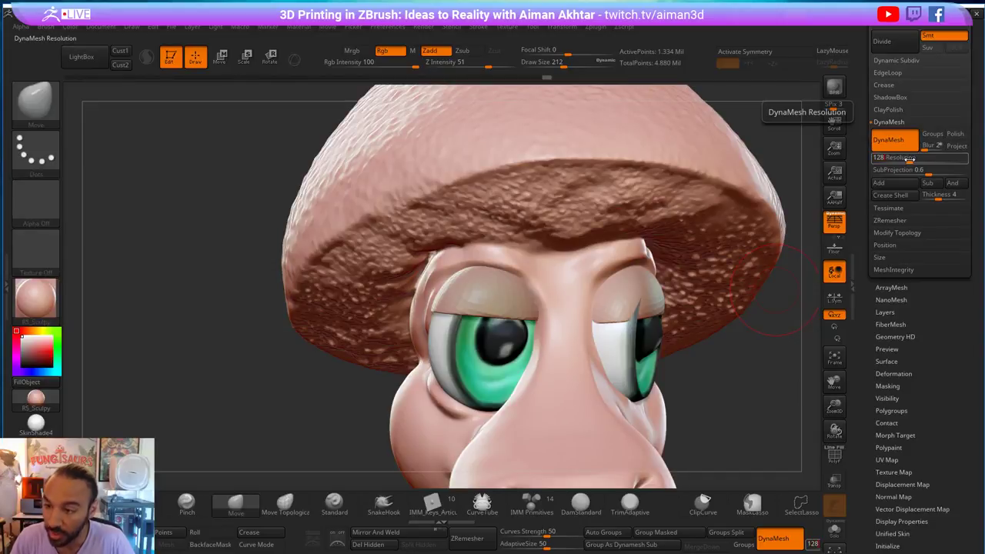
pyautogui.press('Return')
pyautogui.keyDown('ctrl'); pyautogui.moveTo(714, 407); pyautogui.dragTo(747, 437); pyautogui.keyUp('ctrl')
pyautogui.press('shift')
pyautogui.keyDown('shift'); pyautogui.moveTo(636, 298); pyautogui.dragTo(616, 302); pyautogui.keyUp('shift')
pyautogui.keyDown('shift'); pyautogui.moveTo(487, 292); pyautogui.dragTo(462, 287); pyautogui.keyUp('shift')
# - Fit the eyelids around the eyes with the Move brush, working up to a draw size of 351
pyautogui.moveTo(777, 410)
pyautogui.mouseDown()
pyautogui.moveTo(779, 379)
pyautogui.moveTo(764, 375)
pyautogui.mouseUp()
pyautogui.press('s')
pyautogui.moveTo(635, 345)
pyautogui.mouseDown()
pyautogui.moveTo(650, 346)
pyautogui.moveTo(592, 323)
pyautogui.moveTo(575, 329)
pyautogui.moveTo(601, 331)
pyautogui.mouseUp()
pyautogui.press('s')
pyautogui.press('s')
pyautogui.press('s')
pyautogui.moveTo(661, 343); pyautogui.dragTo(660, 339)
pyautogui.moveTo(760, 414); pyautogui.dragTo(650, 338)
pyautogui.press(']')
pyautogui.moveTo(576, 309); pyautogui.dragTo(578, 313)
pyautogui.press(']')
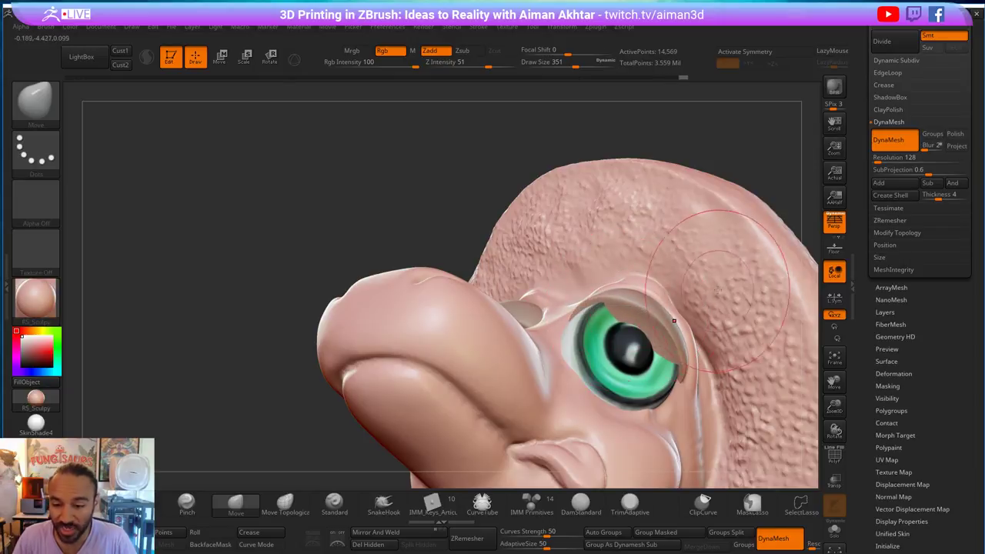
# - Pull the rear part of the eyelid into shape over the eyeball with the Move brush
pyautogui.press('s')
pyautogui.moveTo(668, 301)
pyautogui.mouseDown()
pyautogui.moveTo(651, 302)
pyautogui.moveTo(674, 300)
pyautogui.mouseUp()
pyautogui.press('s')
pyautogui.moveTo(765, 165); pyautogui.dragTo(798, 138)
pyautogui.press('s')
pyautogui.click(681, 300)
pyautogui.moveTo(681, 300); pyautogui.dragTo(695, 295)
# - Switch to the Iguano subtool and adjust the skin around the eyelids with the Move brush, reducing the draw size to 136
pyautogui.moveTo(767, 201); pyautogui.dragTo(752, 309, button='right')
pyautogui.moveTo(711, 398); pyautogui.dragTo(688, 310, button='right')
pyautogui.moveTo(671, 308); pyautogui.dragTo(669, 306)
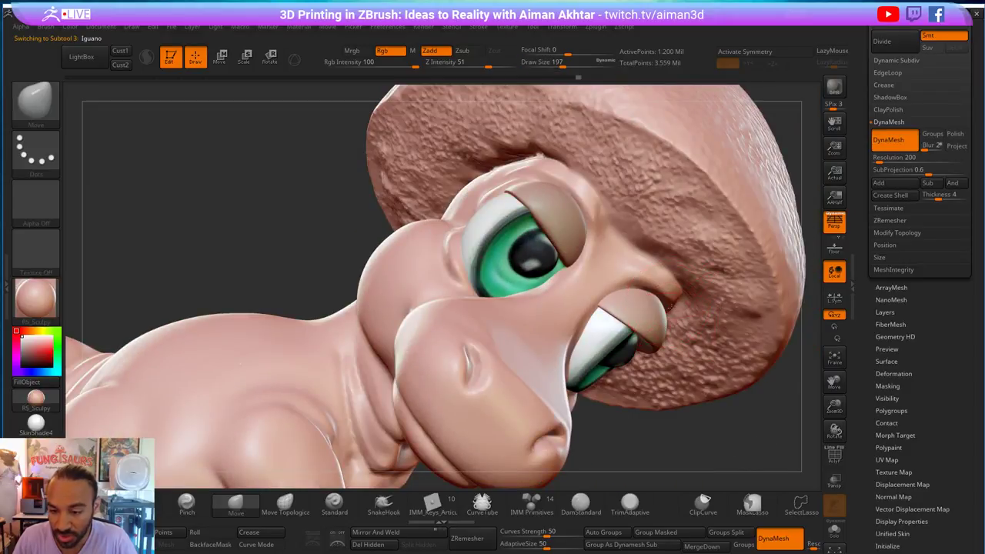
pyautogui.moveTo(666, 308); pyautogui.dragTo(626, 297, button='right')
pyautogui.press('s')
pyautogui.moveTo(658, 298); pyautogui.dragTo(654, 298)
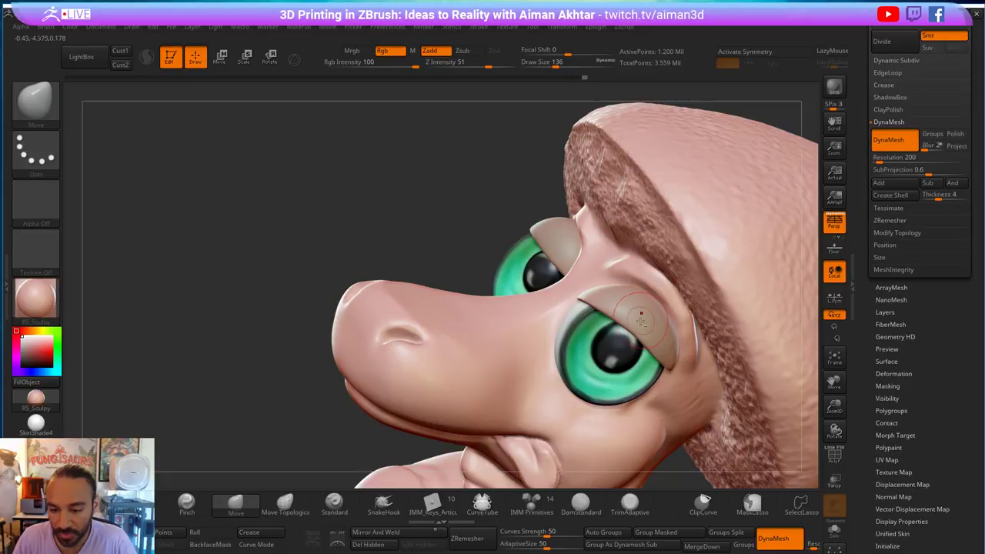
# - Switch to the Eyes4 eyelid subtool and reshape the lid's lower edge with the Move brush at draw size 197
pyautogui.keyDown('ctrl'); pyautogui.moveTo(613, 441); pyautogui.dragTo(731, 363, button='right'); pyautogui.keyUp('ctrl')
pyautogui.keyDown('ctrl'); pyautogui.moveTo(731, 363); pyautogui.dragTo(598, 355, button='right'); pyautogui.keyUp('ctrl')
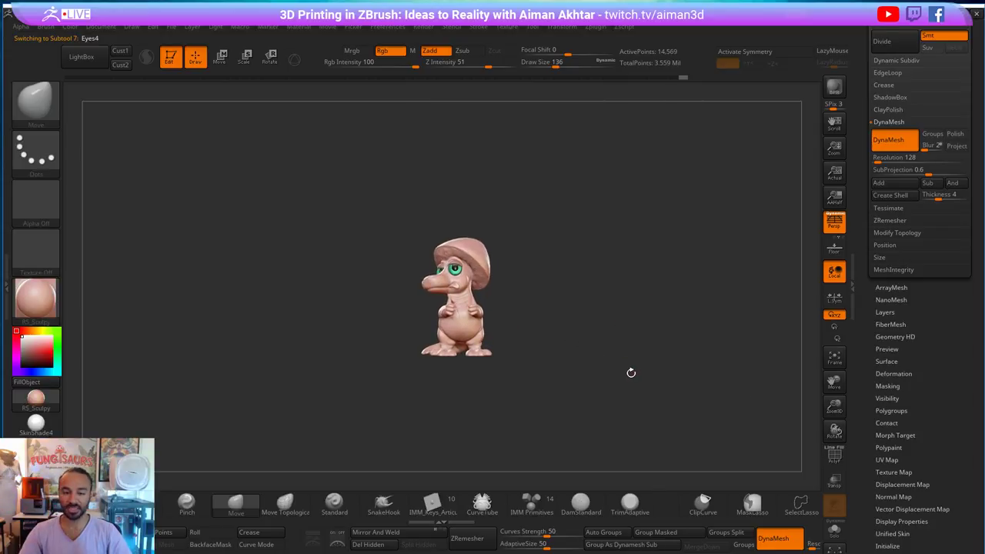
pyautogui.moveTo(652, 374)
pyautogui.mouseDown()
pyautogui.moveTo(633, 373)
pyautogui.moveTo(643, 381)
pyautogui.mouseUp()
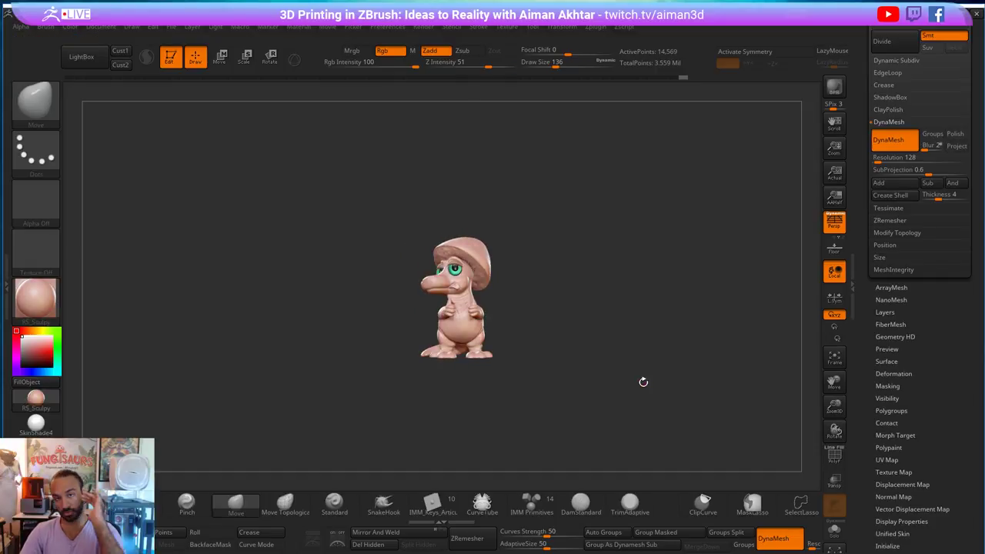
pyautogui.moveTo(586, 346)
pyautogui.keyDown('alt'); pyautogui.mouseDown()
pyautogui.moveTo(664, 427)
pyautogui.moveTo(685, 466)
pyautogui.mouseUp(); pyautogui.keyUp('alt')
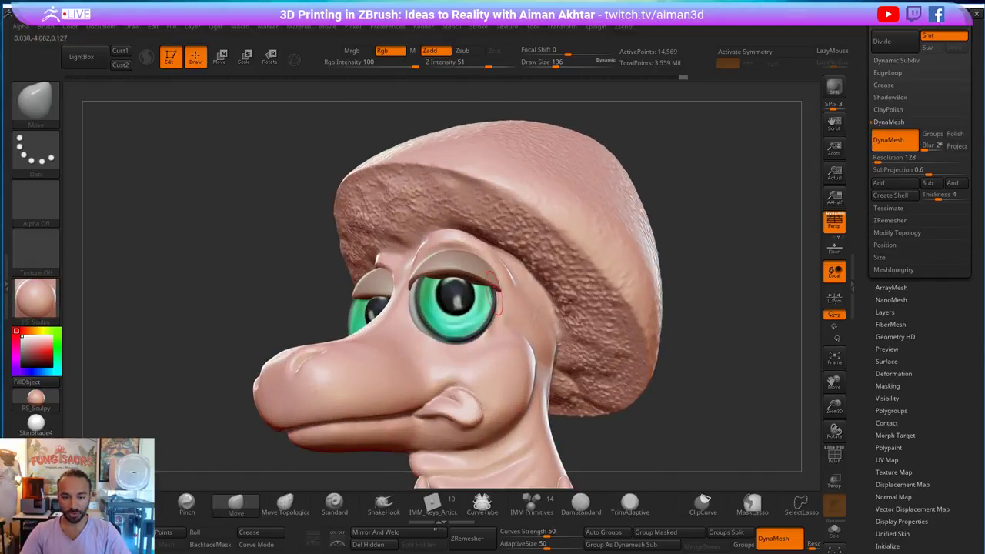
pyautogui.keyDown('alt'); pyautogui.moveTo(733, 409); pyautogui.dragTo(757, 456); pyautogui.keyUp('alt')
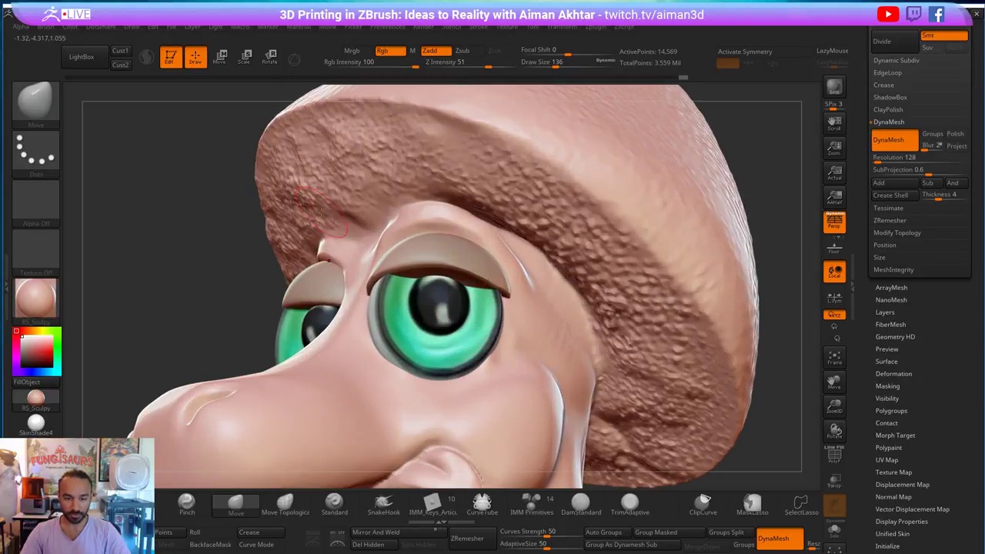
pyautogui.press('s')
pyautogui.moveTo(398, 264); pyautogui.dragTo(405, 265)
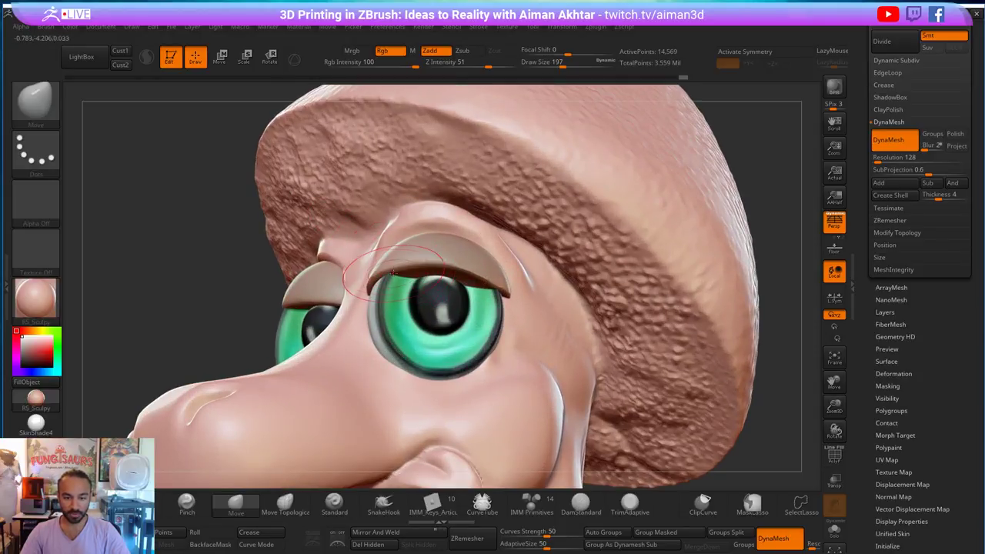
pyautogui.moveTo(478, 291)
pyautogui.mouseDown()
pyautogui.moveTo(482, 263)
pyautogui.moveTo(461, 249)
pyautogui.mouseUp()
# - Refine and smooth the eyelid above the pupil, using Move brush draw sizes of 234 and 140
pyautogui.press('s')
pyautogui.moveTo(515, 298); pyautogui.dragTo(509, 297)
pyautogui.moveTo(477, 259)
pyautogui.keyDown('shift'); pyautogui.mouseDown()
pyautogui.moveTo(416, 255)
pyautogui.moveTo(478, 275)
pyautogui.mouseUp(); pyautogui.keyUp('shift')
pyautogui.press('s')
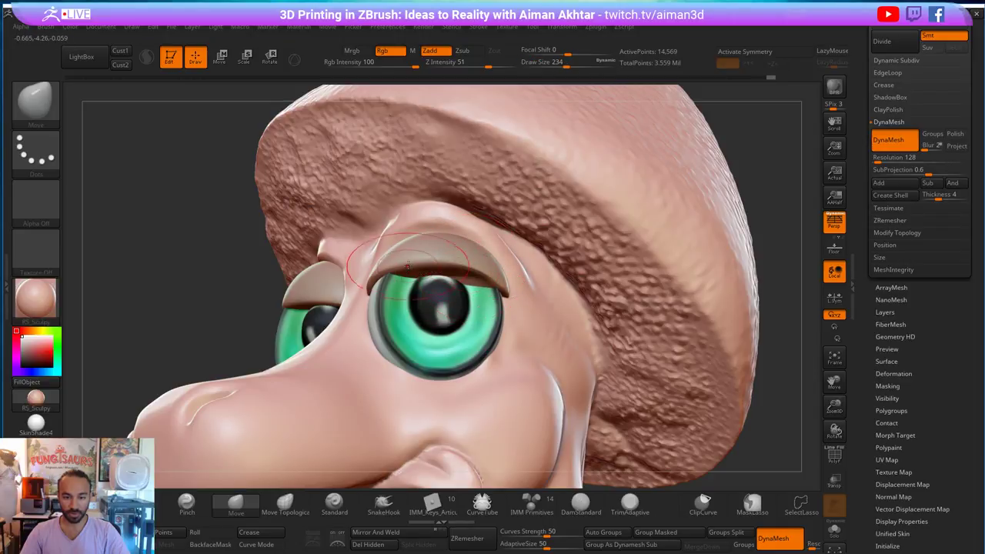
pyautogui.press('s')
pyautogui.moveTo(432, 295); pyautogui.dragTo(429, 295)
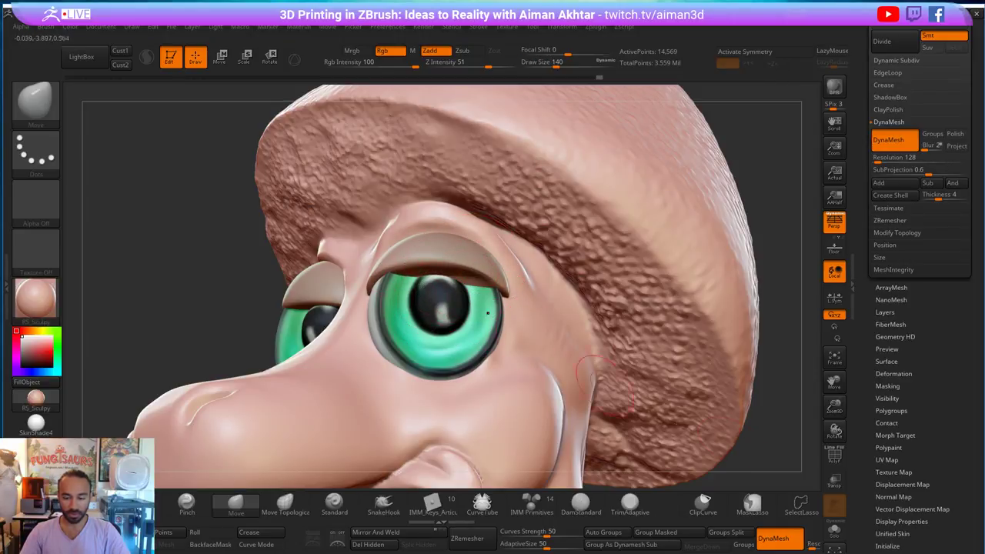
# - Isolate the eyelids to check their underside, then adjust the outer lid corner in the full model with the Move brush at size 262
pyautogui.click(833, 531)
pyautogui.press('s')
pyautogui.moveTo(462, 286)
pyautogui.mouseDown()
pyautogui.moveTo(444, 307)
pyautogui.moveTo(438, 275)
pyautogui.moveTo(415, 289)
pyautogui.mouseUp()
pyautogui.press('s')
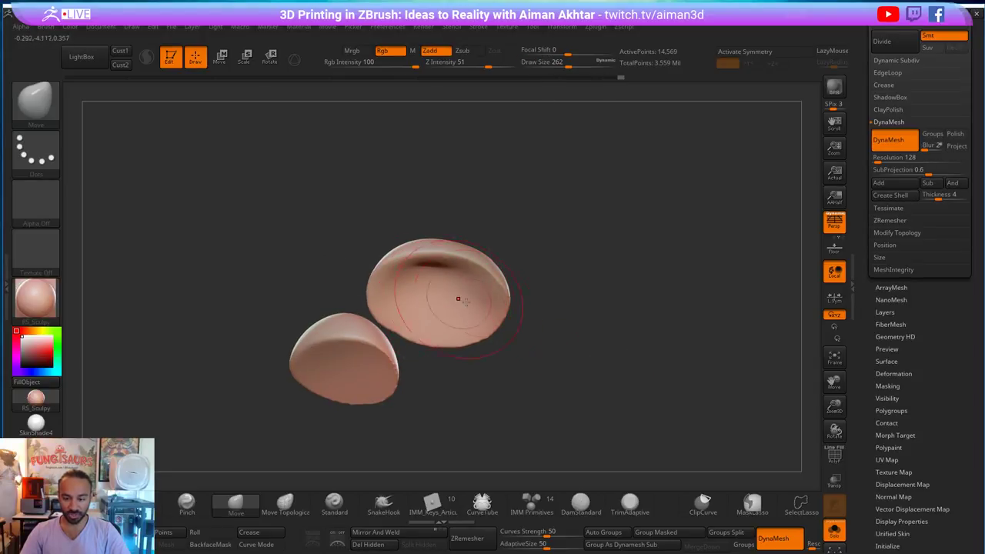
pyautogui.click(833, 530)
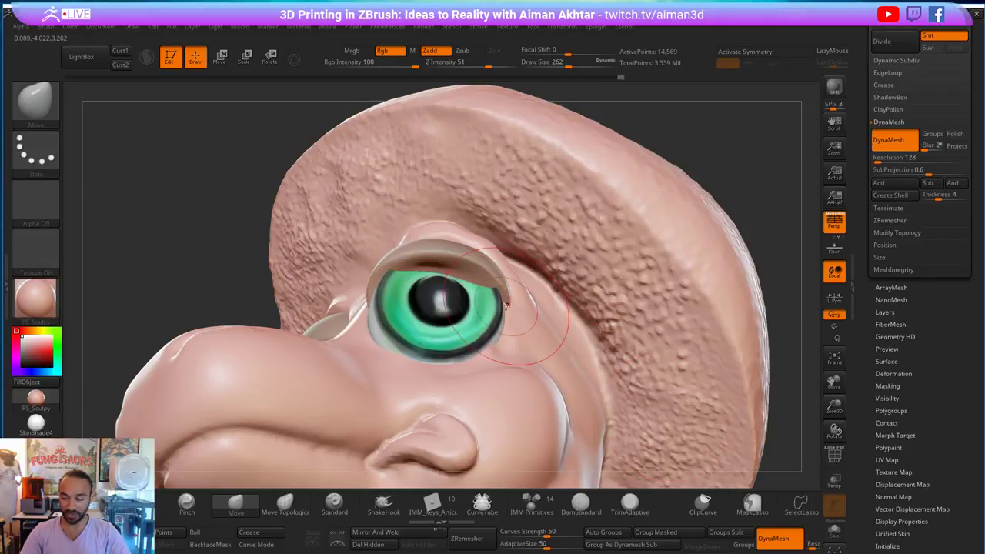
pyautogui.moveTo(505, 305); pyautogui.dragTo(538, 313)
# - Carve the underside of the eyelid's lower edge with the DamStandard brush at draw size 149 and smooth it
pyautogui.click(581, 504)
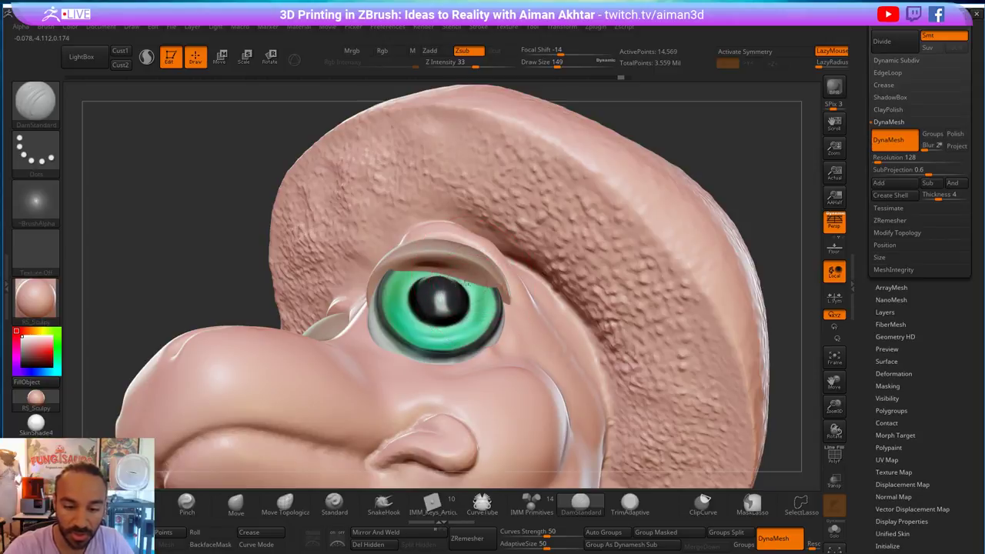
pyautogui.click(834, 526)
pyautogui.moveTo(389, 276)
pyautogui.mouseDown()
pyautogui.moveTo(445, 271)
pyautogui.moveTo(501, 291)
pyautogui.mouseUp()
pyautogui.click(834, 526)
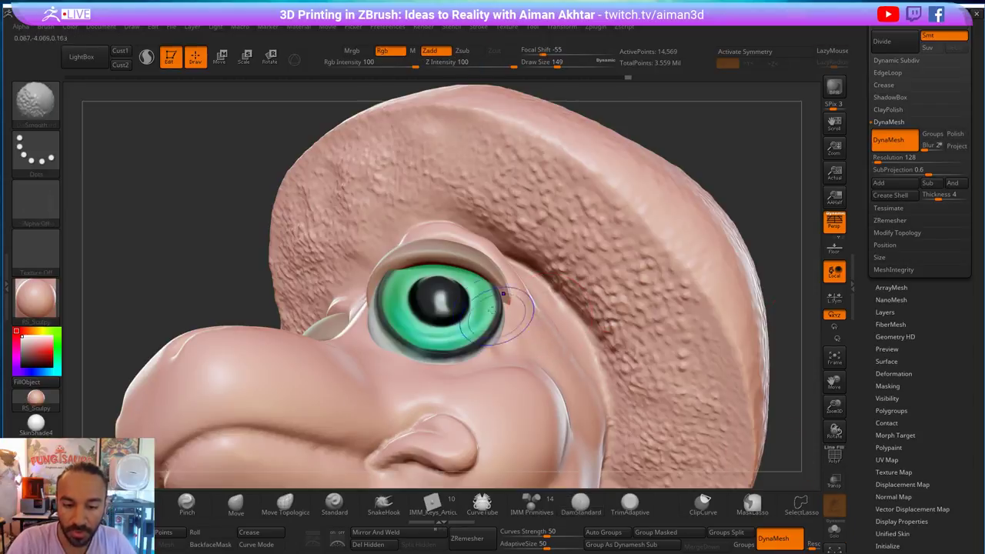
pyautogui.moveTo(750, 181); pyautogui.dragTo(778, 223)
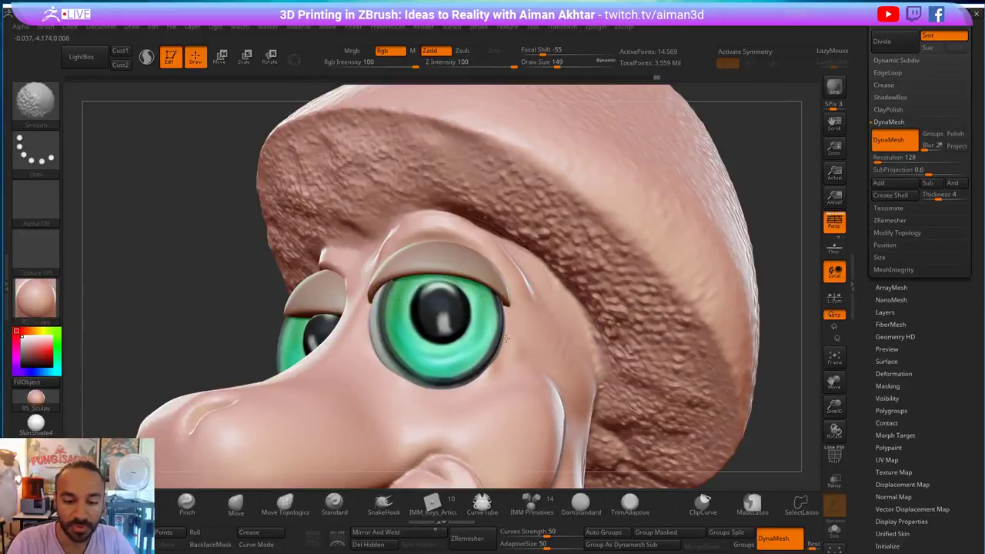
# - Adjust both corners of the eyelid against the eyeball with the Move brush at draw size 257
pyautogui.press('s')
pyautogui.moveTo(508, 306); pyautogui.dragTo(520, 307)
pyautogui.moveTo(379, 308); pyautogui.dragTo(386, 314)
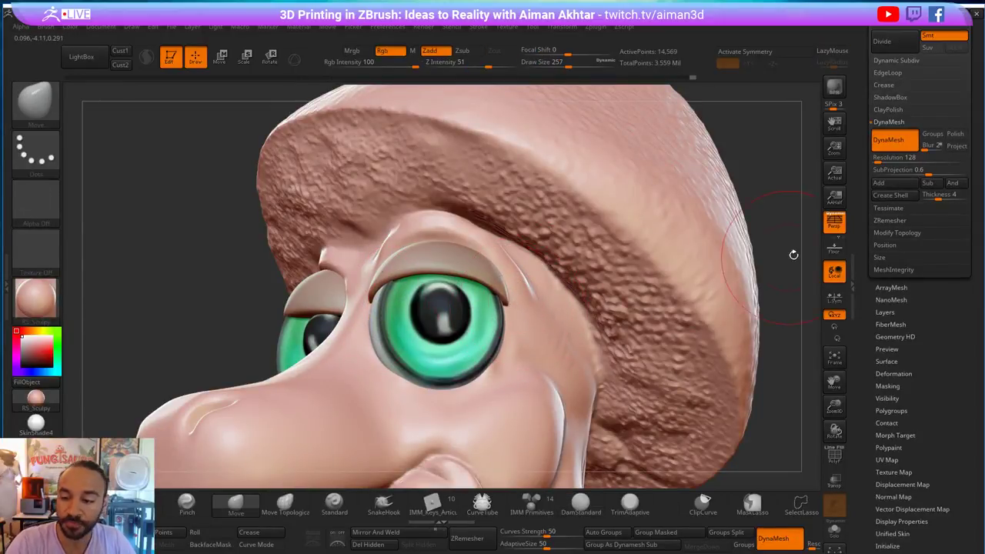
# - Switch to the Iguano subtool, then move and smooth the skin beside the outer eye corner at draw size 207
pyautogui.keyDown('alt'); pyautogui.moveTo(784, 250); pyautogui.dragTo(738, 253); pyautogui.keyUp('alt')
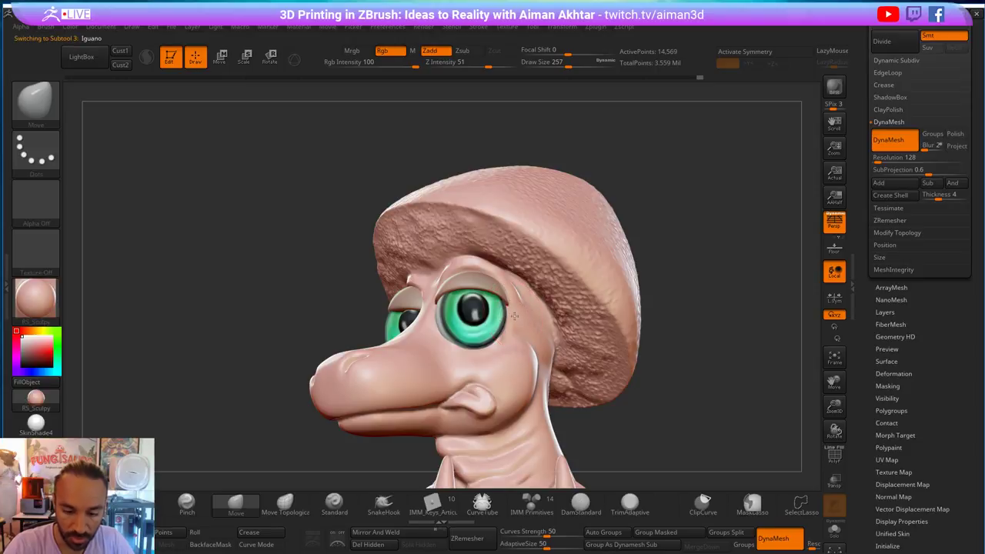
pyautogui.press('s')
pyautogui.press('s')
pyautogui.moveTo(520, 317); pyautogui.dragTo(506, 317)
pyautogui.keyDown('shift'); pyautogui.moveTo(519, 308); pyautogui.dragTo(521, 317); pyautogui.keyUp('shift')
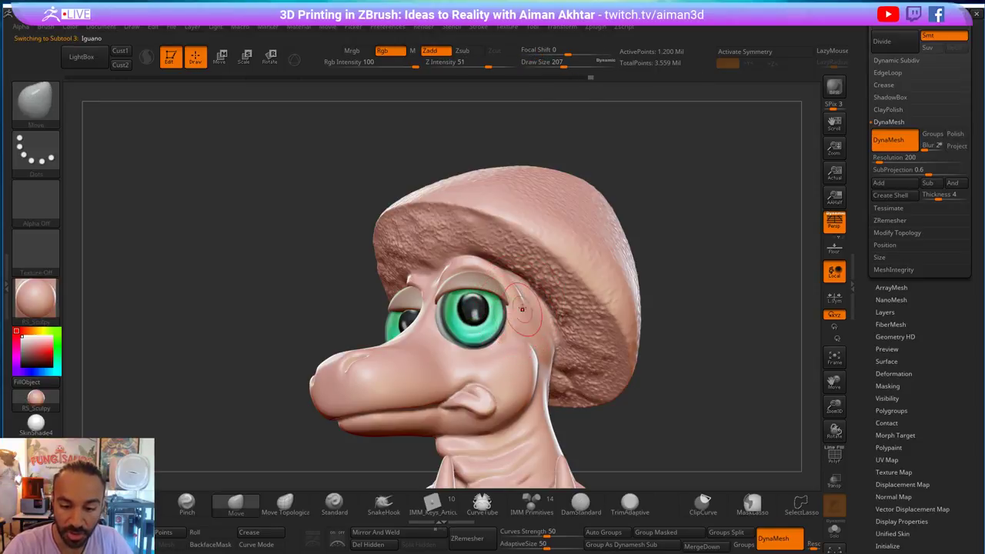
pyautogui.press('shift')
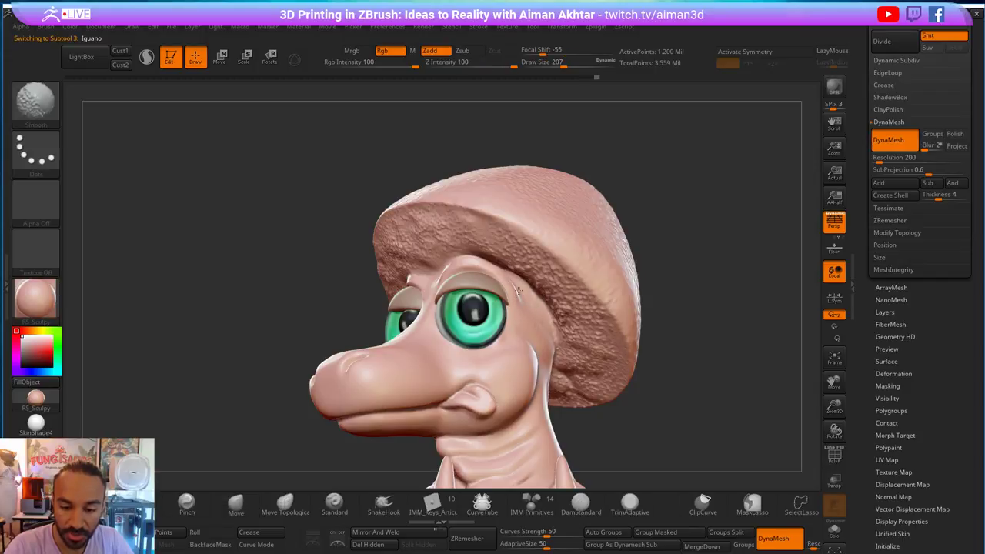
# - Turn off Rgb for the Clay brush, build up the skin beside the outer eye corner at draw size 212, and smooth it
pyautogui.press('ctrl')
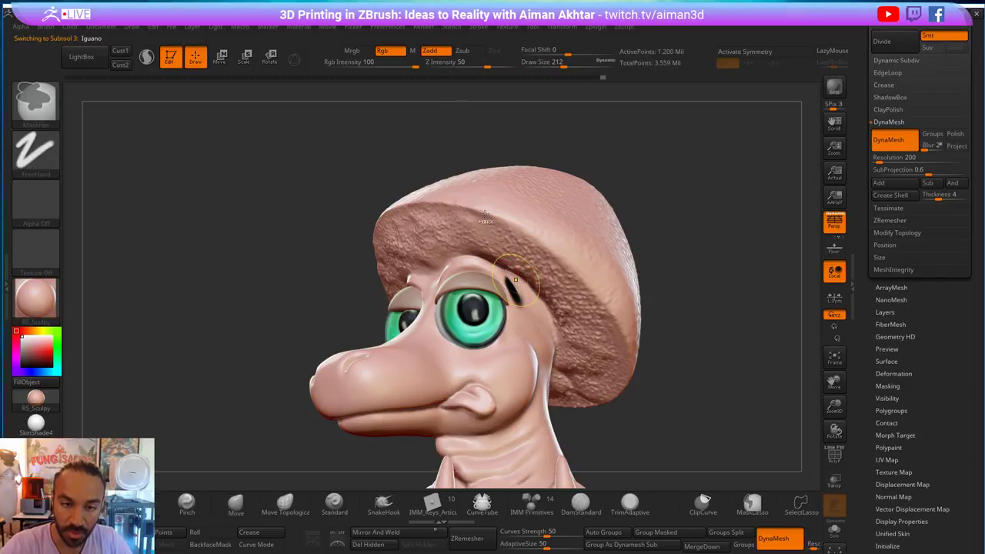
pyautogui.click(388, 50)
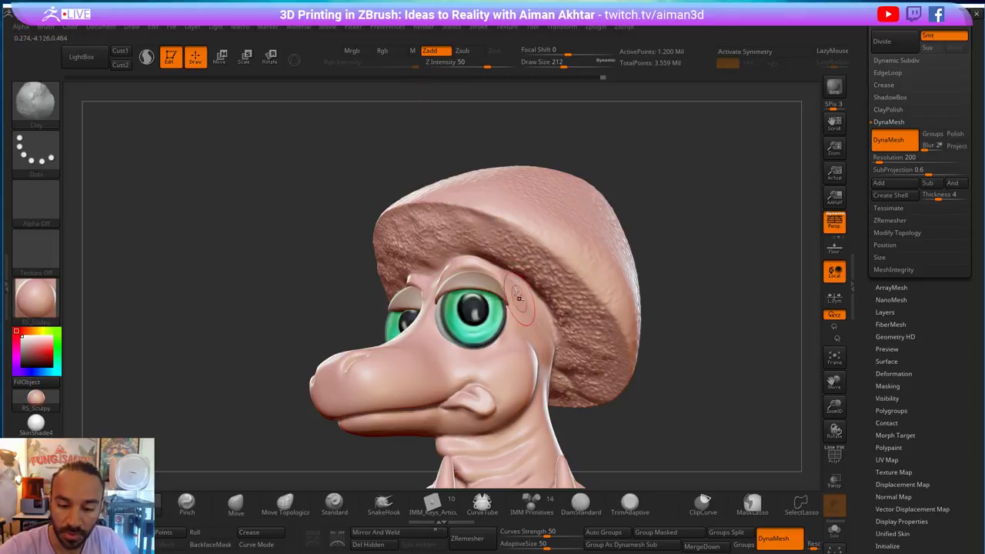
pyautogui.press('shift')
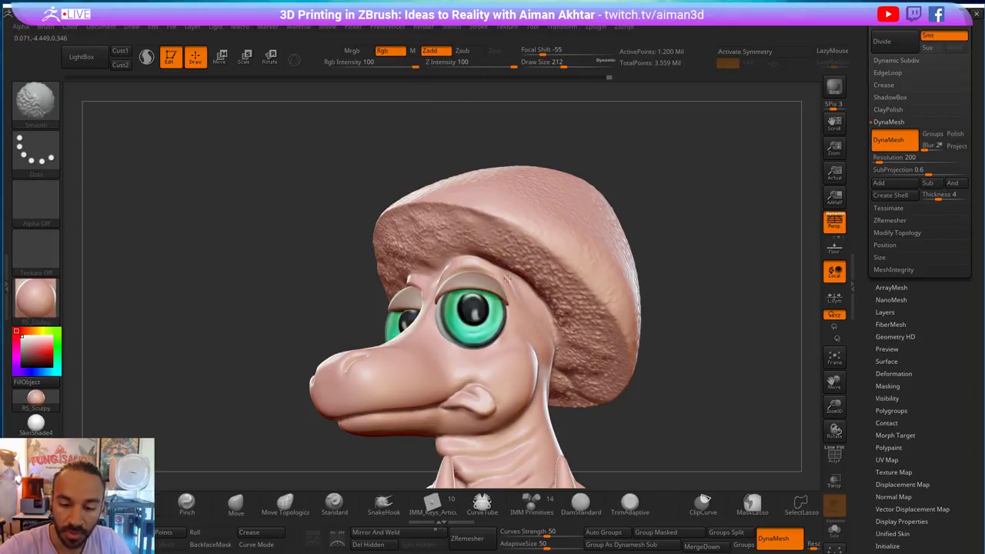
# - Switch to the Move brush and reshape the nose bridge between the eyes at a draw size of up to 331
pyautogui.moveTo(708, 296)
pyautogui.mouseDown()
pyautogui.moveTo(737, 297)
pyautogui.moveTo(644, 316)
pyautogui.mouseUp()
pyautogui.press('s')
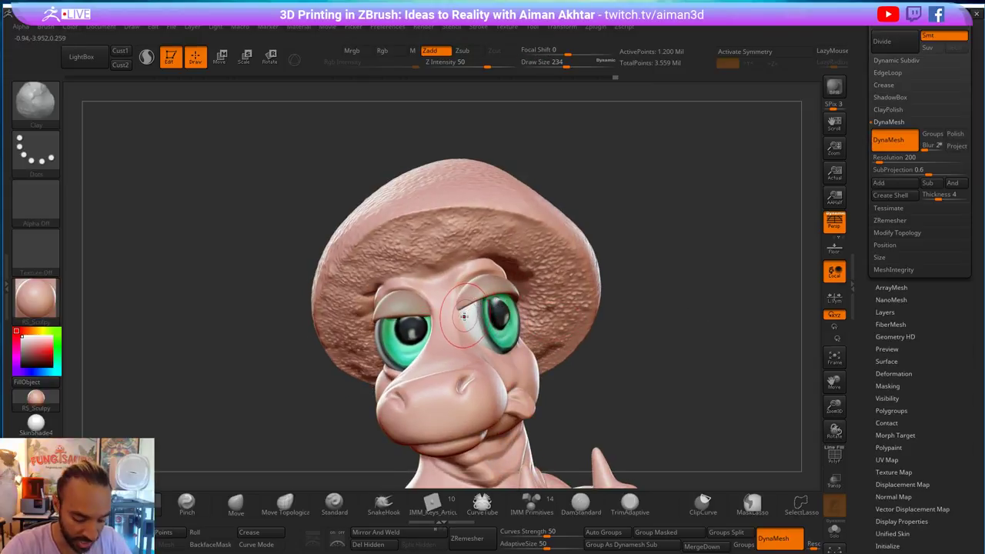
pyautogui.press('b')
pyautogui.press('m')
pyautogui.press('v')
pyautogui.press('s')
pyautogui.moveTo(462, 314); pyautogui.dragTo(464, 314)
pyautogui.moveTo(660, 256); pyautogui.dragTo(453, 316)
pyautogui.press(']')
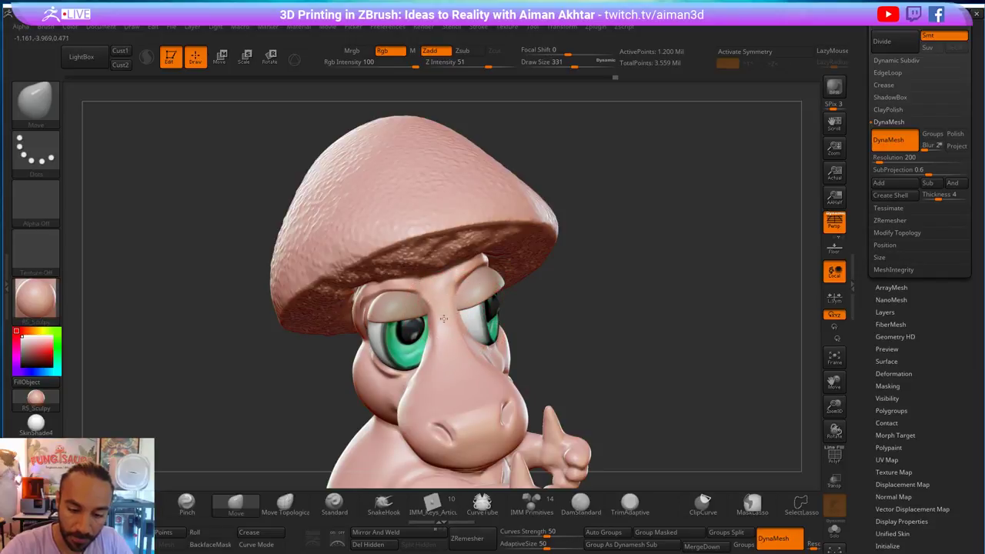
# - Adjust the side of the snout below the eye with the Move brush, reducing the draw size to 167
pyautogui.moveTo(603, 327); pyautogui.dragTo(479, 367)
pyautogui.press(']')
pyautogui.press('[')
pyautogui.press('[')
pyautogui.press('[')
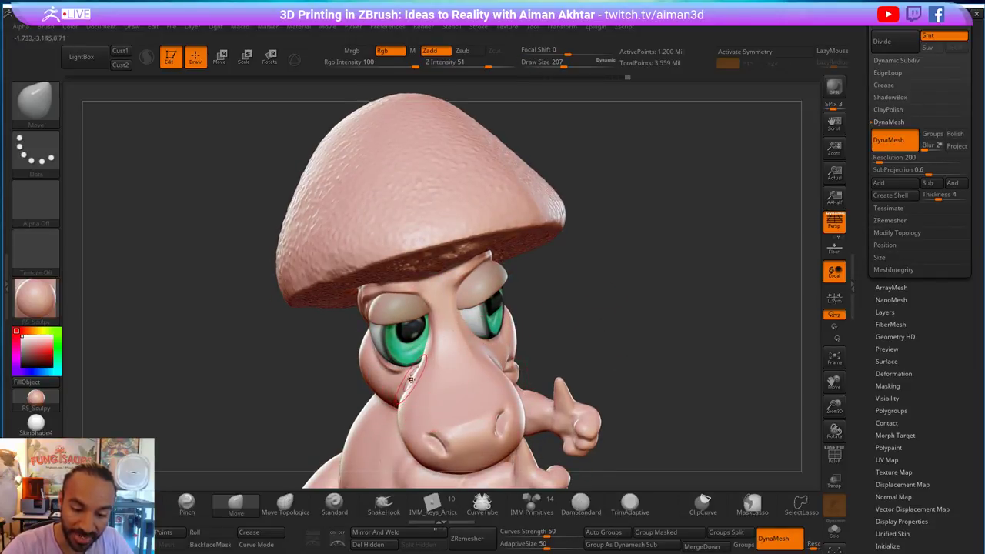
pyautogui.press('[')
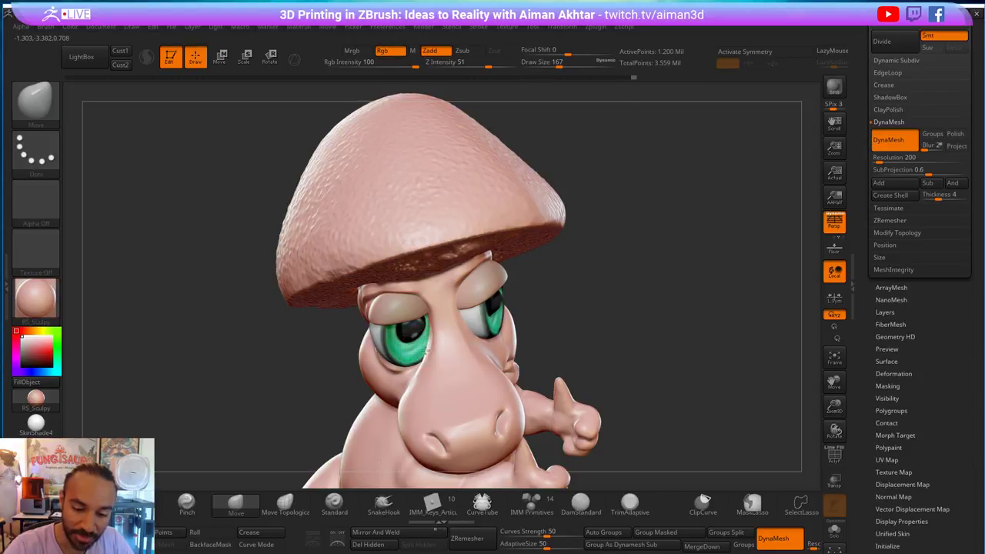
# - Reshape the side of the snout from above with the Move brush, then smooth it at draw size 128
pyautogui.press(']')
pyautogui.press(']')
pyautogui.press(']')
pyautogui.moveTo(607, 323)
pyautogui.mouseDown()
pyautogui.moveTo(624, 378)
pyautogui.moveTo(418, 407)
pyautogui.moveTo(442, 420)
pyautogui.moveTo(426, 409)
pyautogui.moveTo(438, 427)
pyautogui.moveTo(425, 430)
pyautogui.mouseUp()
pyautogui.press(']')
pyautogui.press(']')
pyautogui.press(']')
pyautogui.press('s')
pyautogui.press('s')
pyautogui.press('s')
pyautogui.press('s')
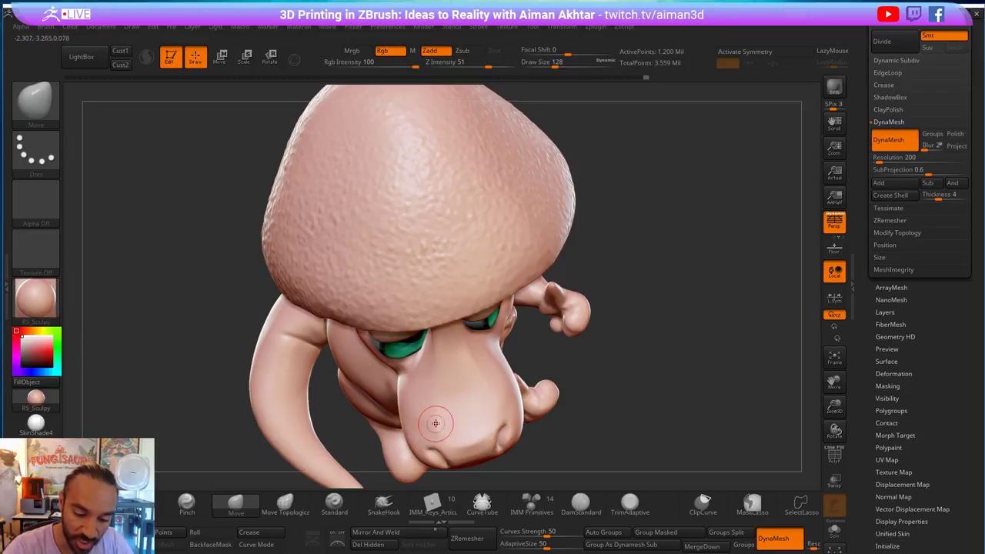
pyautogui.press('shift')
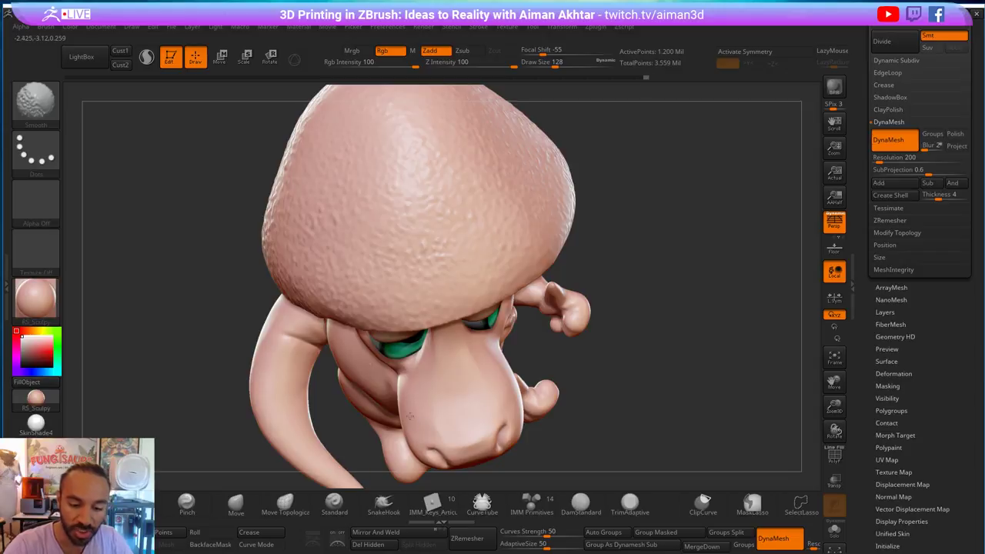
# - Adjust the brow skin above the eyelid with the Move brush at draw size 197
pyautogui.moveTo(654, 336); pyautogui.dragTo(521, 180)
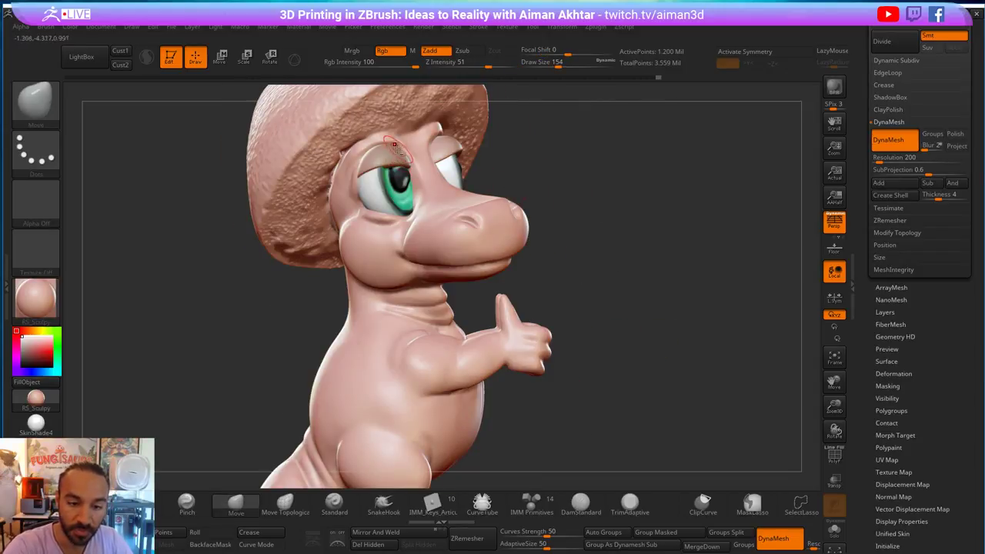
pyautogui.press('s')
pyautogui.moveTo(402, 167); pyautogui.dragTo(405, 161)
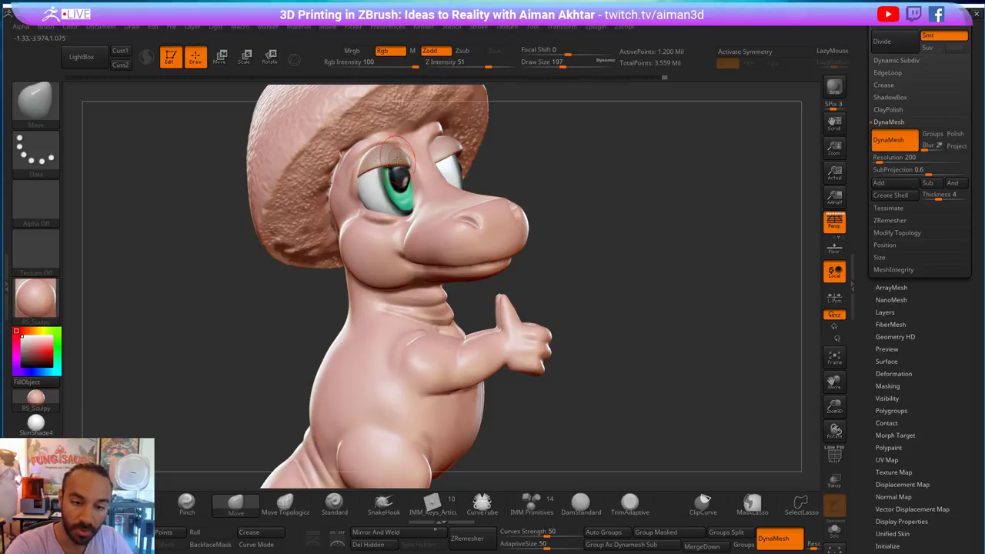
# - Select the eyelid subtool and reshape the near upper eyelid using the Move brush at a large draw size
pyautogui.keyDown('alt'); pyautogui.click(392, 158); pyautogui.keyUp('alt')
pyautogui.moveTo(376, 173); pyautogui.dragTo(372, 171)
pyautogui.press('s')
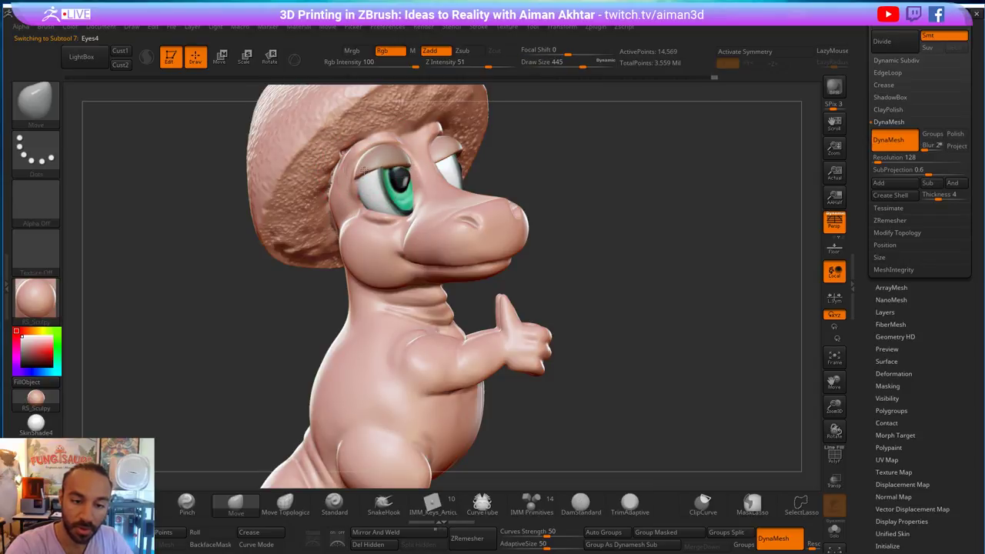
pyautogui.moveTo(549, 159)
pyautogui.mouseDown()
pyautogui.moveTo(461, 150)
pyautogui.moveTo(524, 137)
pyautogui.mouseUp()
pyautogui.press('s')
pyautogui.moveTo(374, 173); pyautogui.dragTo(367, 173)
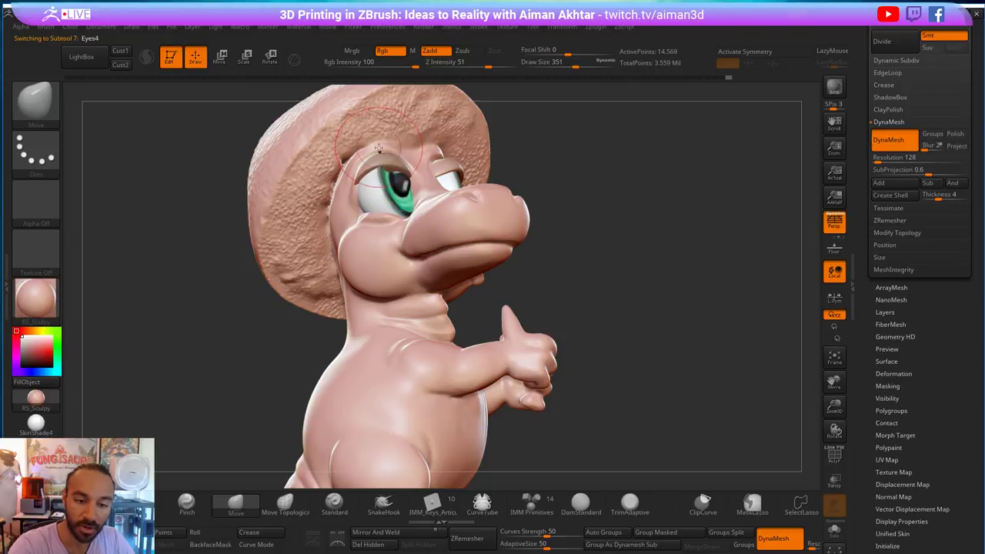
# - Select the iguana body subtool and adjust the rim above the near eye using the Move brush at draw sizes of about 140 to 190
pyautogui.keyDown('alt'); pyautogui.click(383, 161); pyautogui.keyUp('alt')
pyautogui.press('s')
pyautogui.click(363, 152)
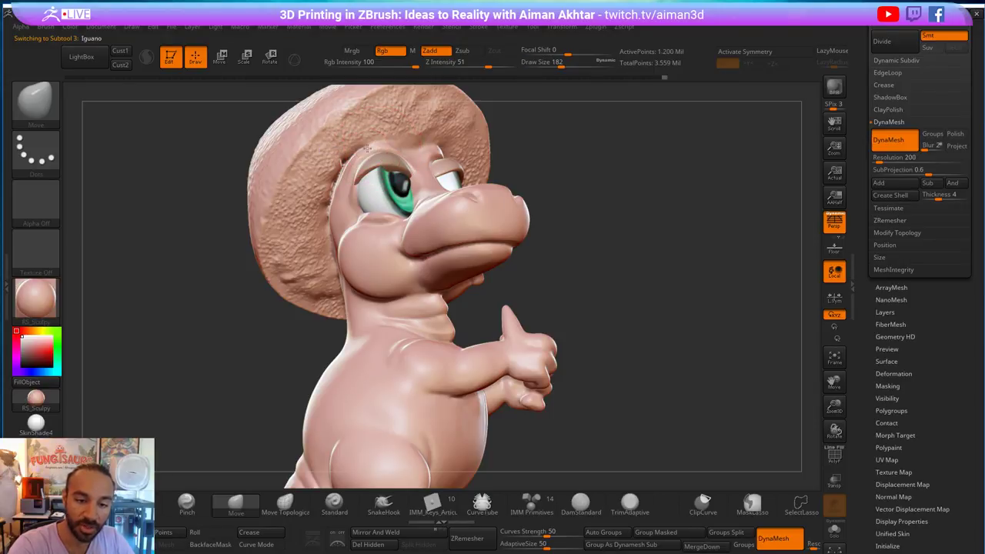
pyautogui.press('s')
pyautogui.click(365, 149)
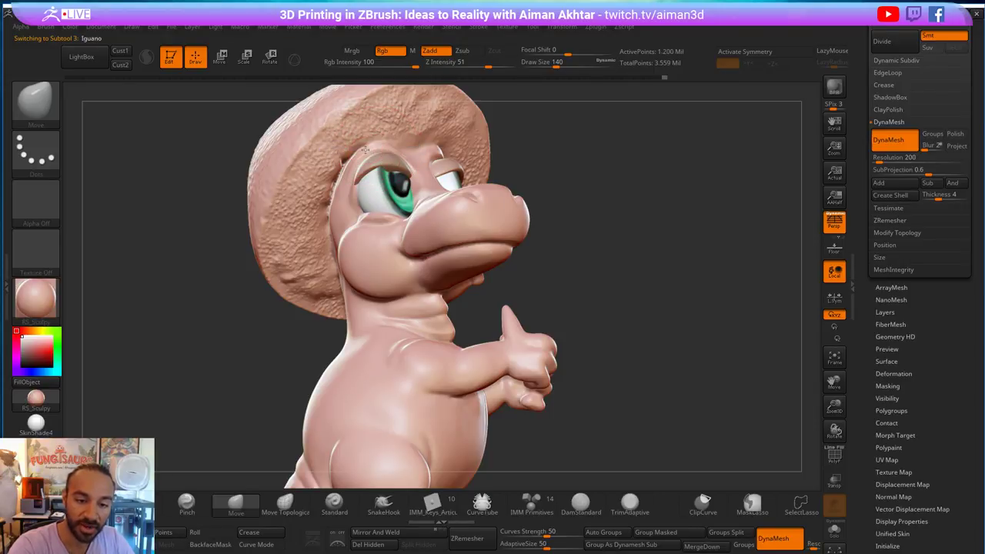
pyautogui.press('s')
pyautogui.click(365, 195)
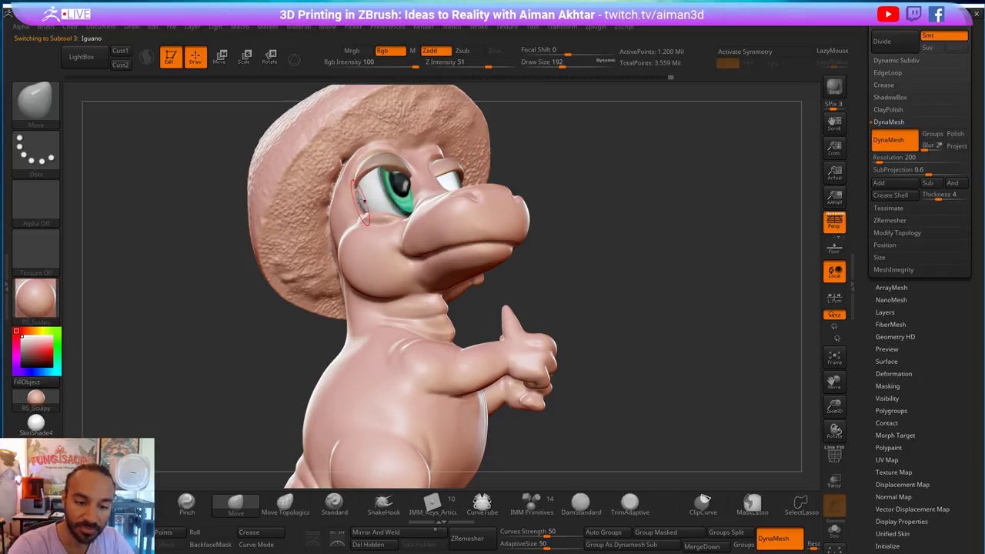
# - Fit the skin behind and beneath the near eye closer to the eyeball with the Move brush at draw size about 207
pyautogui.press('s')
pyautogui.click(373, 199)
pyautogui.moveTo(604, 168)
pyautogui.mouseDown()
pyautogui.moveTo(567, 180)
pyautogui.moveTo(620, 186)
pyautogui.moveTo(618, 177)
pyautogui.mouseUp()
pyautogui.press('s')
pyautogui.click(377, 233)
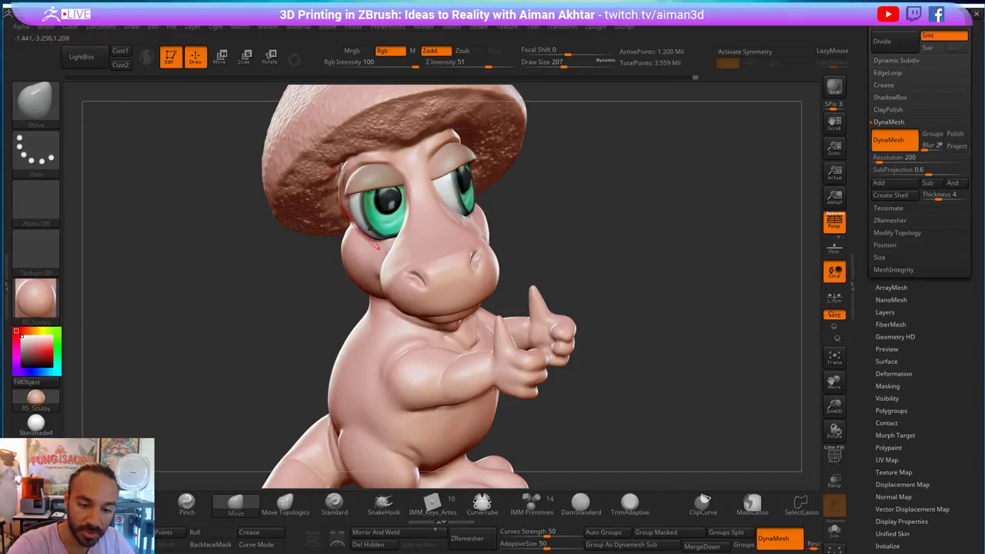
# - Inflate the lower rim of the opposite eye at draw size 182 and smooth the skin beside that eye
pyautogui.press('shift')
pyautogui.moveTo(580, 190); pyautogui.dragTo(523, 177)
pyautogui.press('s')
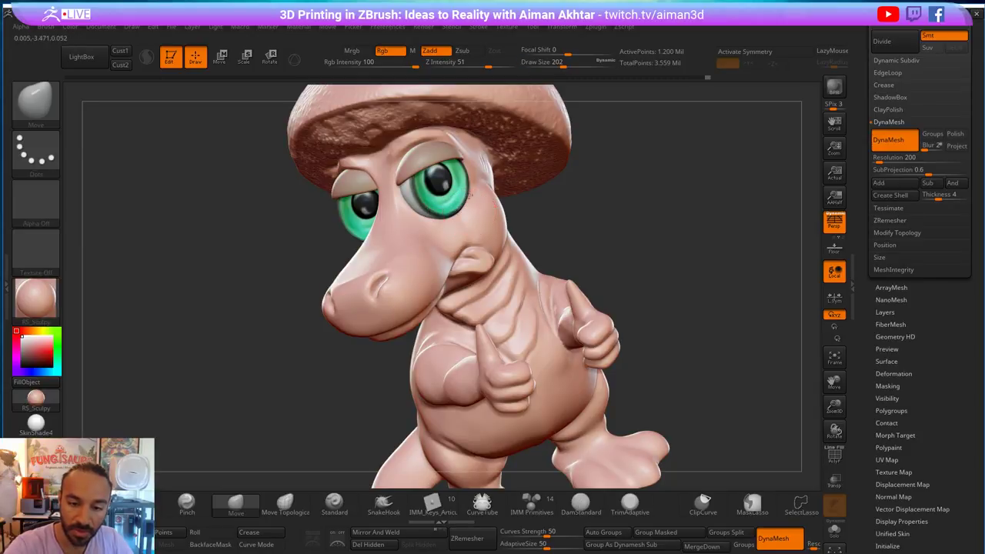
pyautogui.click(471, 208)
pyautogui.press('shift')
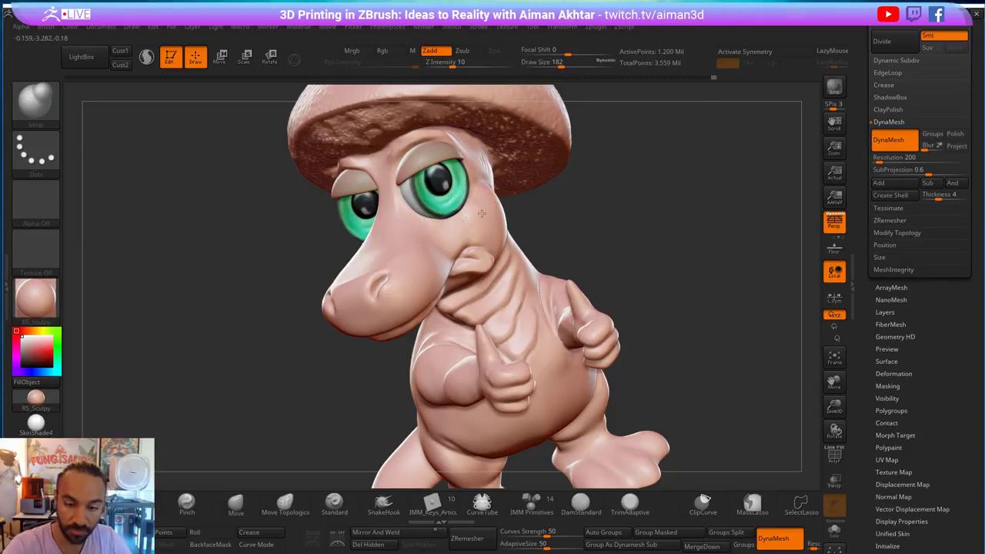
pyautogui.keyDown('shift'); pyautogui.moveTo(481, 208); pyautogui.dragTo(485, 170); pyautogui.keyUp('shift')
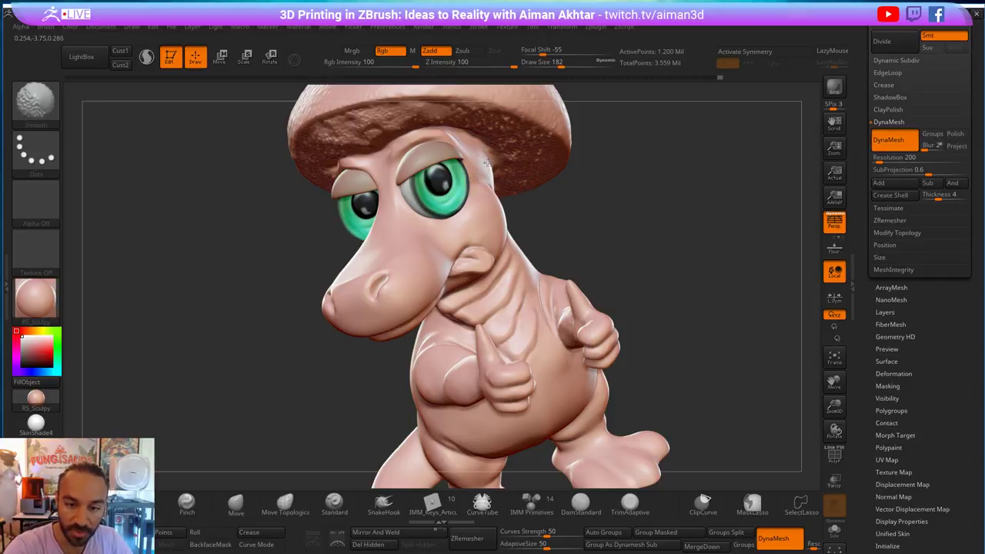
pyautogui.keyDown('shift'); pyautogui.moveTo(482, 175); pyautogui.dragTo(484, 170); pyautogui.keyUp('shift')
# - Nudge the brow with the Move brush and smooth the brow ridges and the area between the eyes at draw size 145
pyautogui.moveTo(583, 189); pyautogui.dragTo(602, 182)
pyautogui.press('b')
pyautogui.press('m')
pyautogui.press('v')
pyautogui.press('s')
pyautogui.click(355, 158)
pyautogui.press('shift')
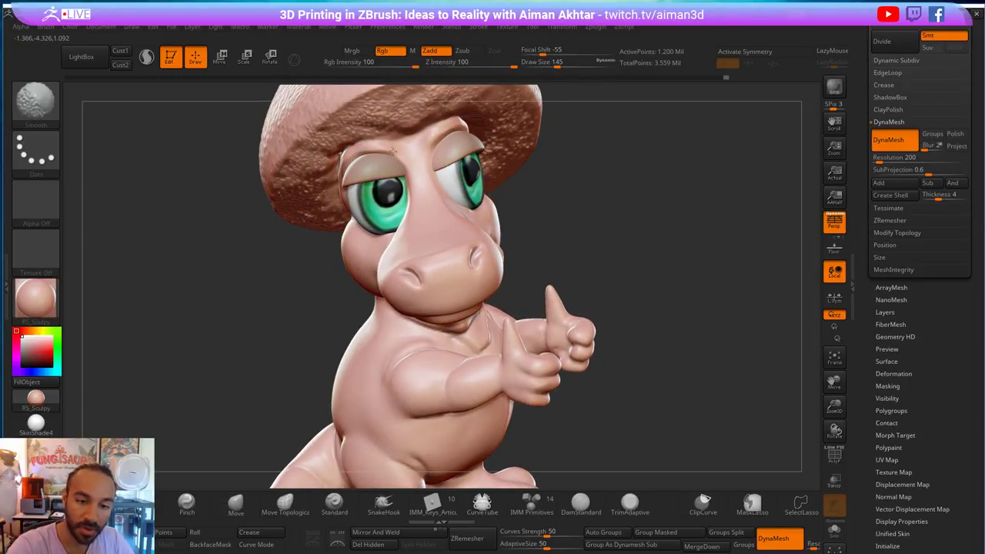
pyautogui.moveTo(387, 151); pyautogui.dragTo(396, 152)
pyautogui.press('shift')
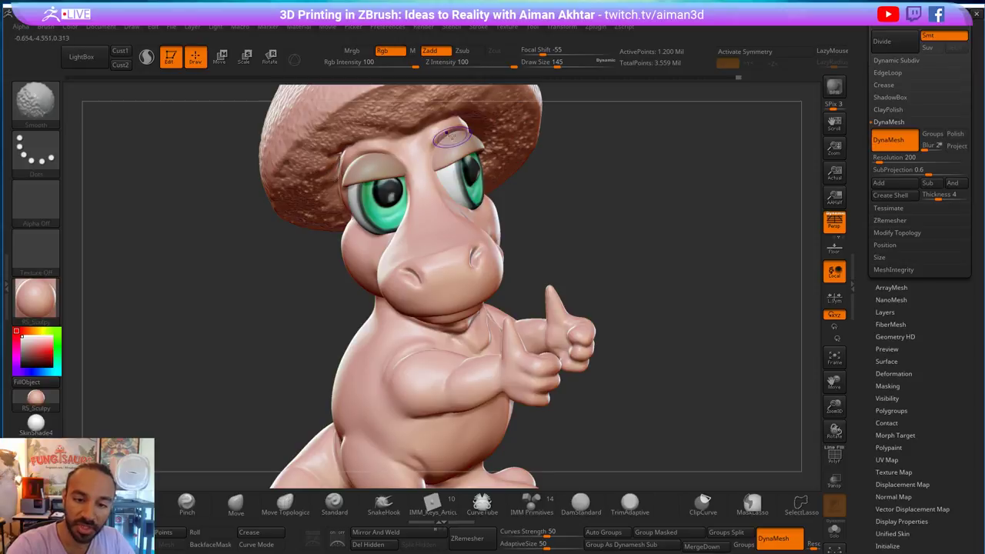
pyautogui.keyDown('shift'); pyautogui.moveTo(417, 154); pyautogui.dragTo(409, 160); pyautogui.keyUp('shift')
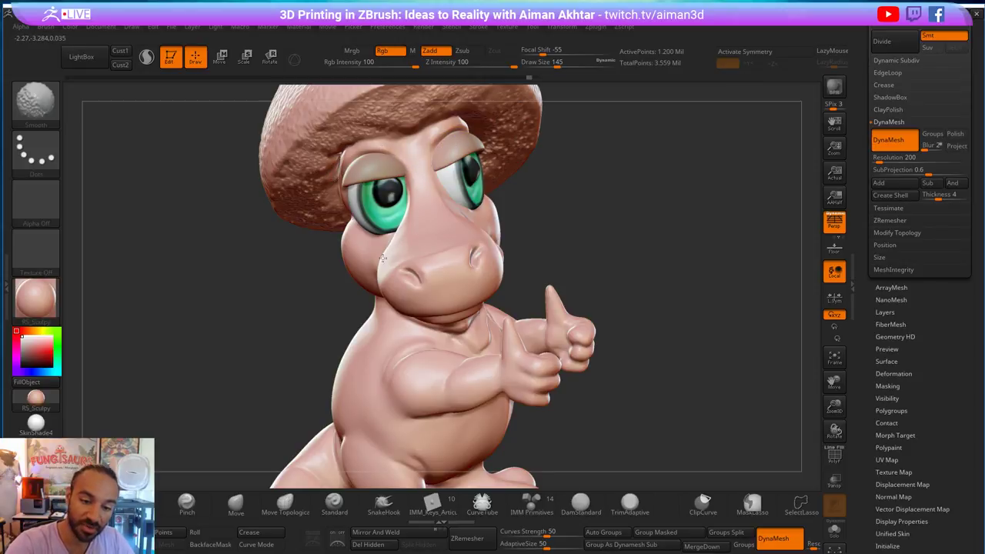
# - Switch to DamStandard and smooth the near temple and the back edge of the cheek at draw size 132
pyautogui.moveTo(592, 209); pyautogui.dragTo(520, 212)
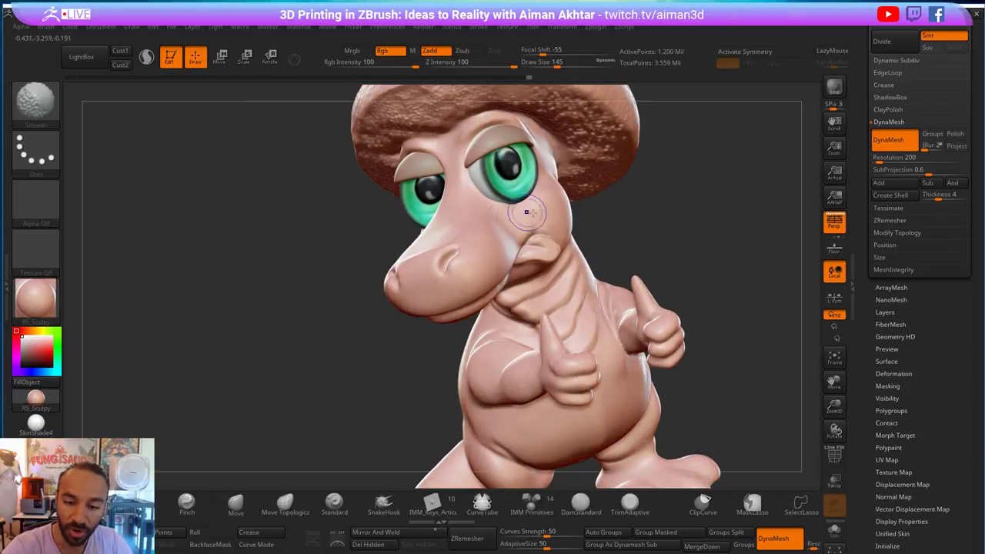
pyautogui.moveTo(549, 175); pyautogui.dragTo(621, 177, button='right')
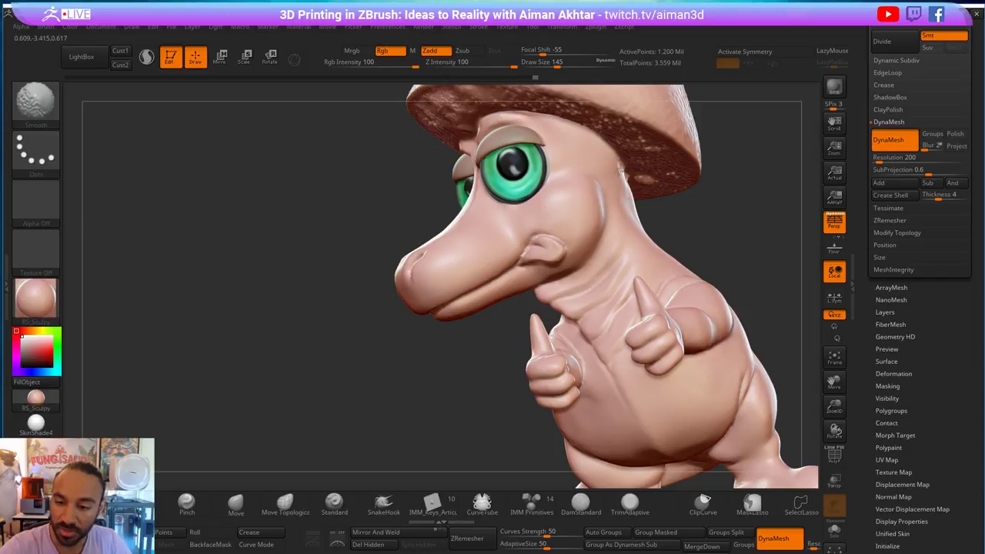
pyautogui.moveTo(624, 187); pyautogui.dragTo(638, 191, button='right')
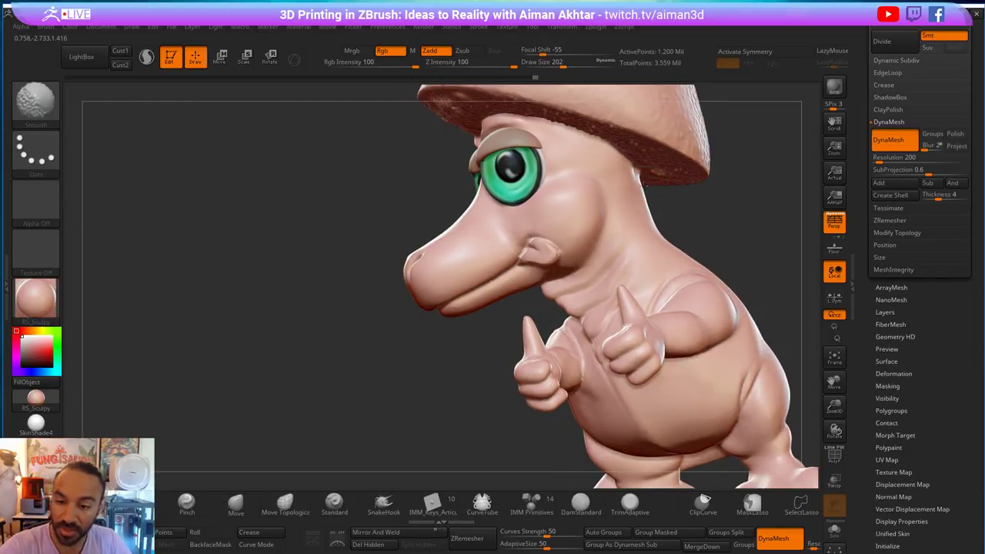
pyautogui.moveTo(731, 210)
pyautogui.mouseDown()
pyautogui.moveTo(780, 202)
pyautogui.moveTo(708, 219)
pyautogui.mouseUp()
pyautogui.moveTo(707, 219); pyautogui.dragTo(692, 223, button='right')
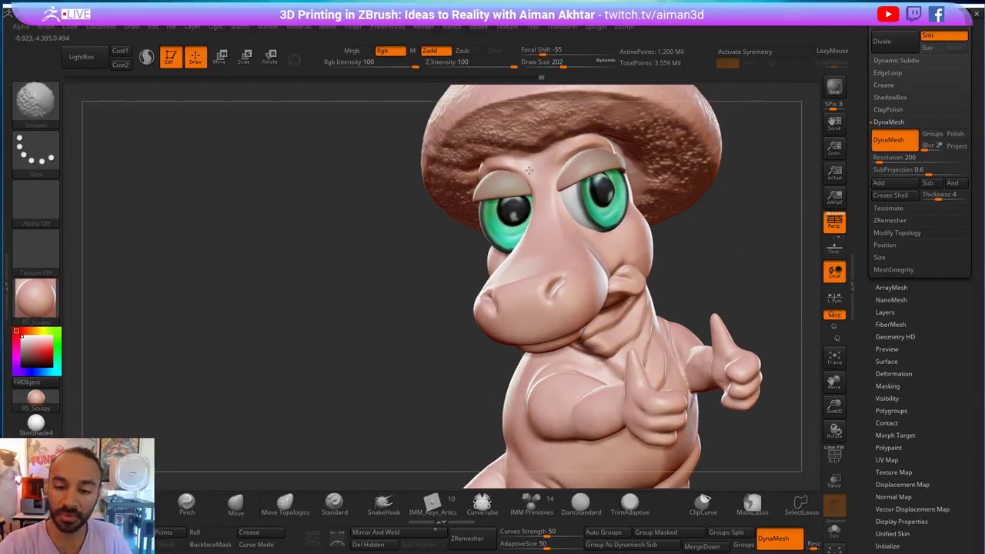
pyautogui.click(581, 504)
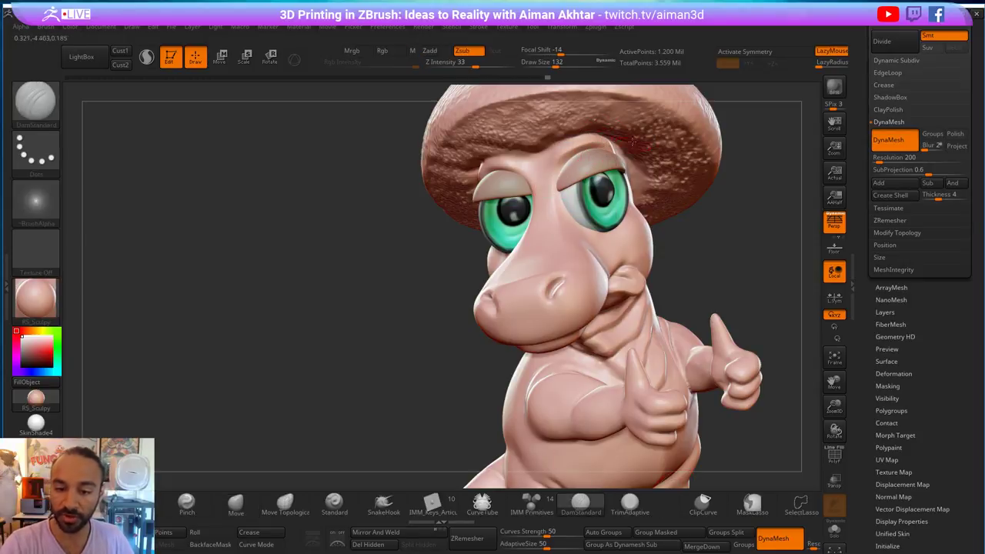
pyautogui.moveTo(741, 237); pyautogui.dragTo(553, 165, button='right')
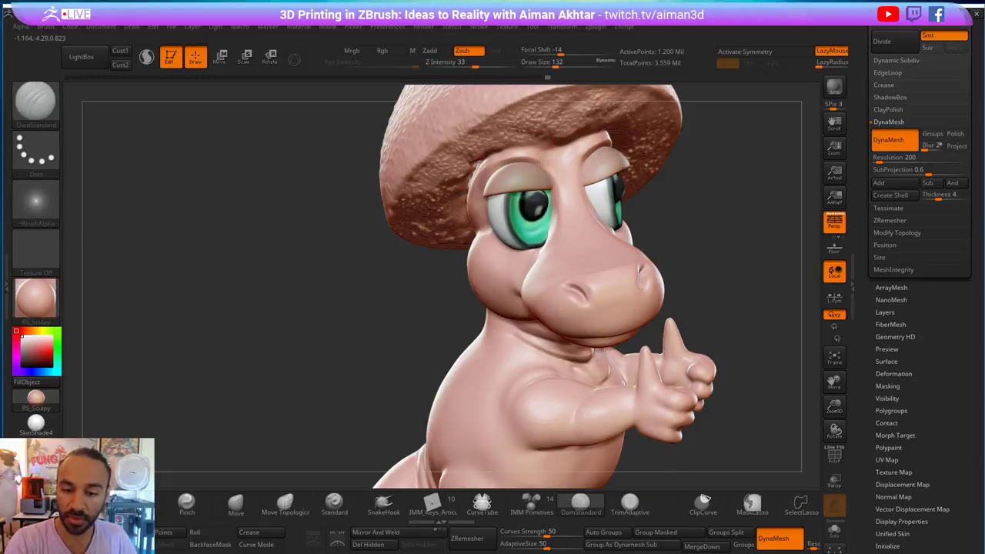
pyautogui.press('shift')
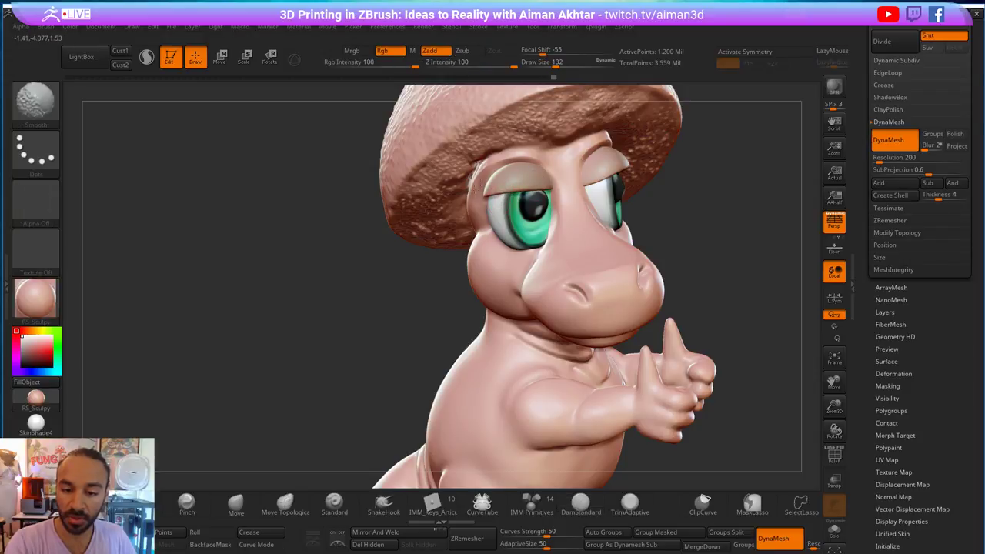
pyautogui.moveTo(595, 188)
pyautogui.mouseDown(button='right')
pyautogui.moveTo(656, 158)
pyautogui.moveTo(480, 175)
pyautogui.mouseUp(button='right')
pyautogui.keyDown('shift'); pyautogui.moveTo(486, 180); pyautogui.dragTo(486, 188); pyautogui.keyUp('shift')
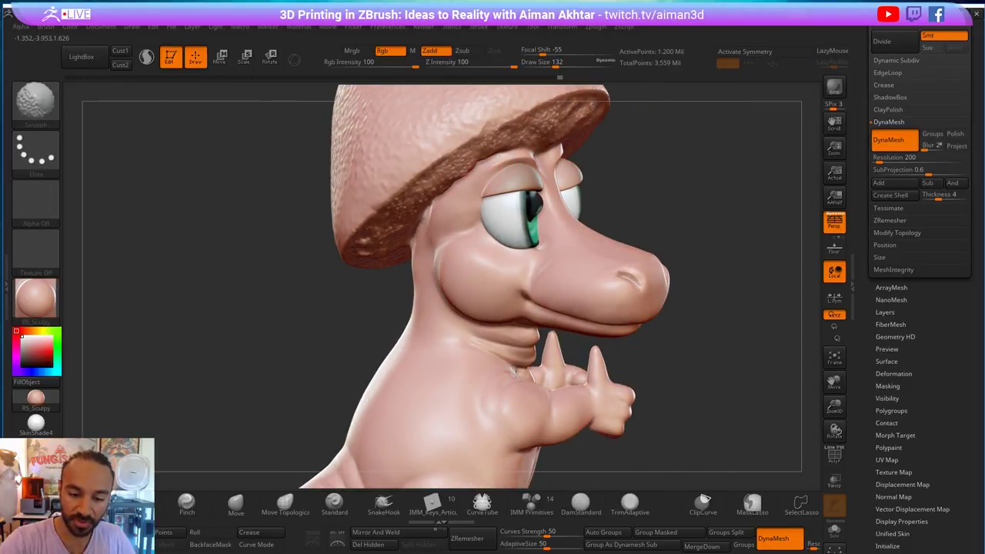
pyautogui.keyDown('shift'); pyautogui.moveTo(439, 260); pyautogui.dragTo(442, 286); pyautogui.keyUp('shift')
# - Reshape the upper back edge of the near cheek with the Move brush at draw size 149
pyautogui.press('b')
pyautogui.press('m')
pyautogui.press('v')
pyautogui.press('s')
pyautogui.click(448, 264)
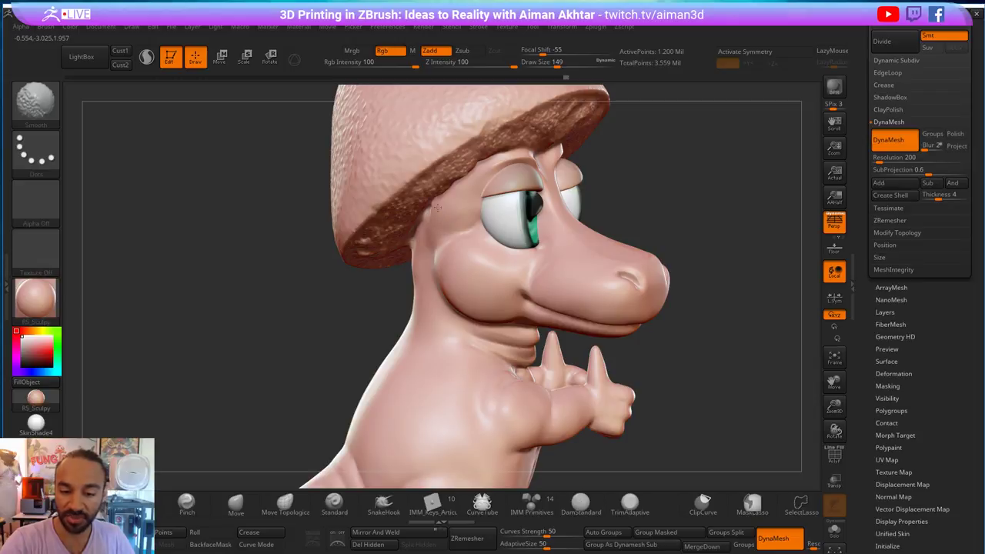
# - Adjust the brow and temple on the opposite side of the face with the Move brush at draw size 245
pyautogui.moveTo(681, 202)
pyautogui.mouseDown()
pyautogui.moveTo(636, 210)
pyautogui.moveTo(648, 210)
pyautogui.mouseUp()
pyautogui.press('s')
pyautogui.click(507, 188)
pyautogui.press('s')
pyautogui.moveTo(494, 164); pyautogui.dragTo(485, 163)
pyautogui.press('shift')
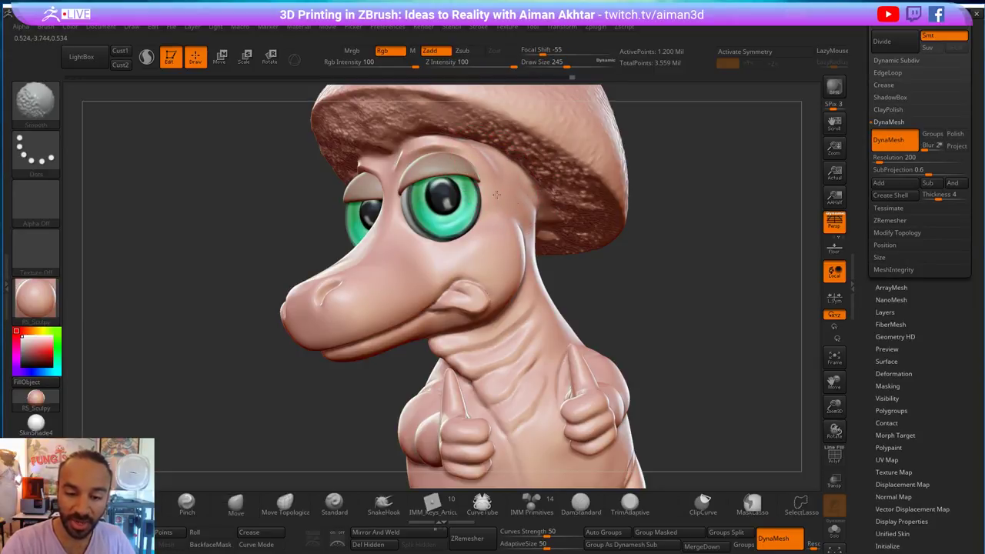
# - Build up the brow ridge beneath the hat with the Clay brush at draw size 245 and smooth it into the temple
pyautogui.press('2')
pyautogui.moveTo(608, 271); pyautogui.dragTo(569, 282)
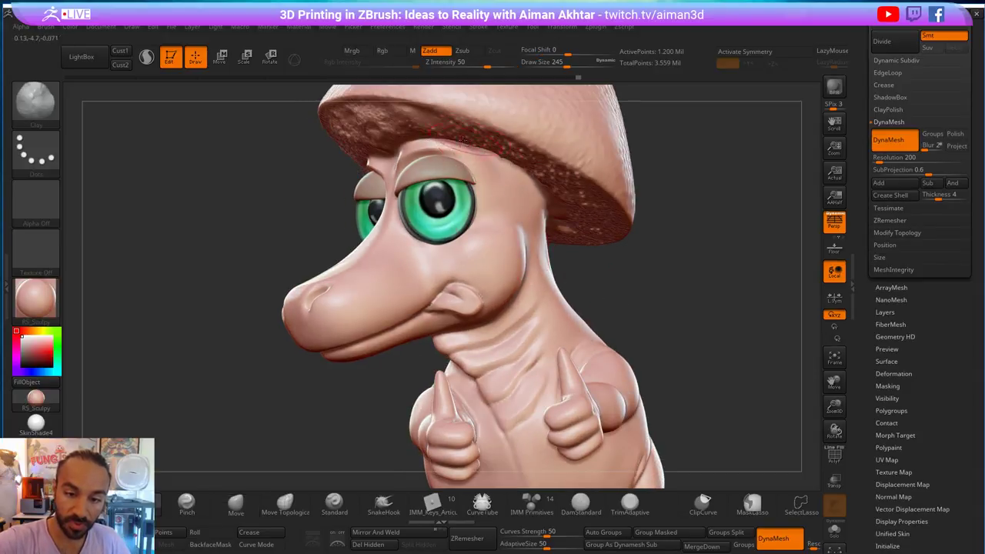
pyautogui.press('shift')
pyautogui.moveTo(478, 149)
pyautogui.mouseDown()
pyautogui.moveTo(453, 146)
pyautogui.moveTo(469, 148)
pyautogui.mouseUp()
pyautogui.press('shift')
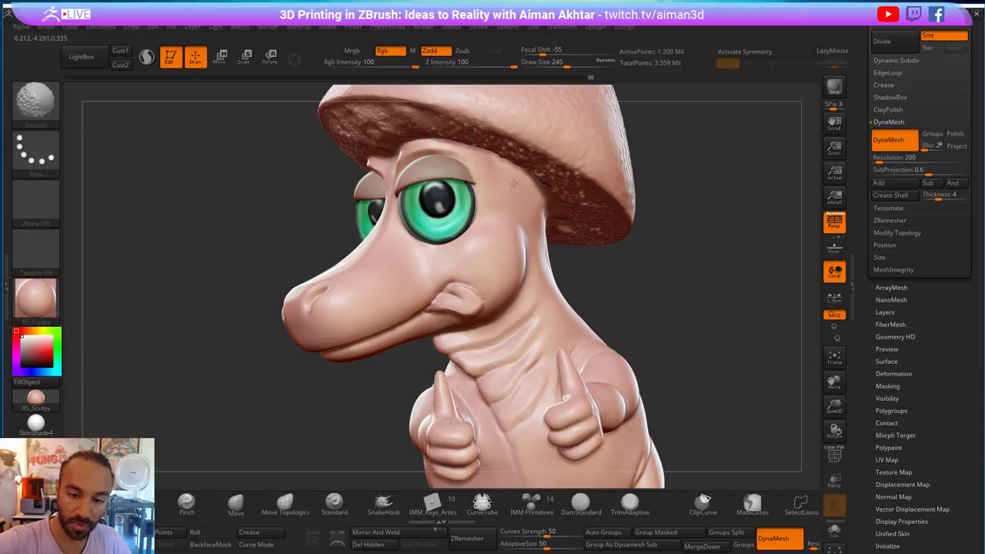
pyautogui.moveTo(662, 221)
pyautogui.mouseDown()
pyautogui.moveTo(735, 222)
pyautogui.moveTo(696, 202)
pyautogui.mouseUp()
pyautogui.press('shift')
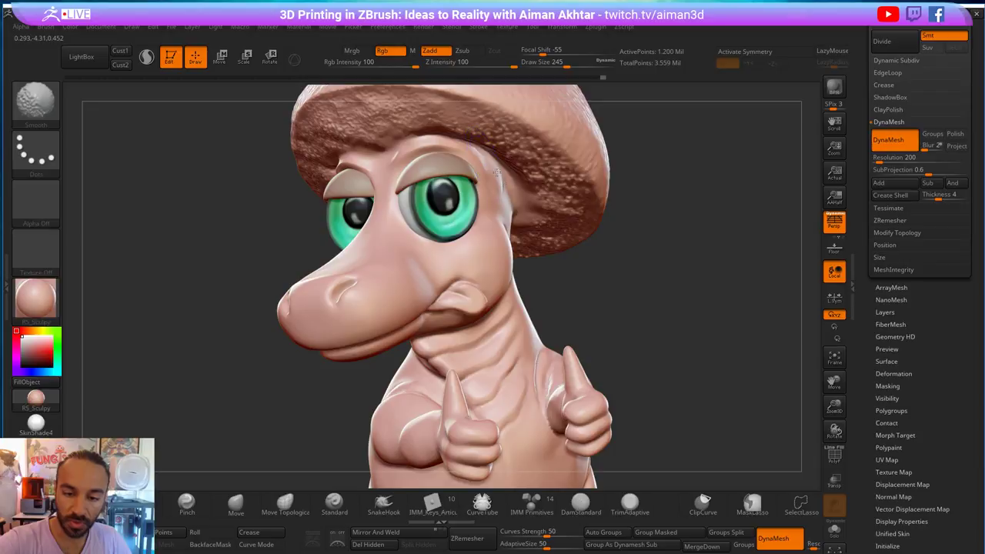
# - Smooth the brows and inflate both brow ridges above the eyelids at draw size 167 and Z intensity 10
pyautogui.moveTo(626, 244); pyautogui.dragTo(658, 231)
pyautogui.press('s')
pyautogui.click(435, 150)
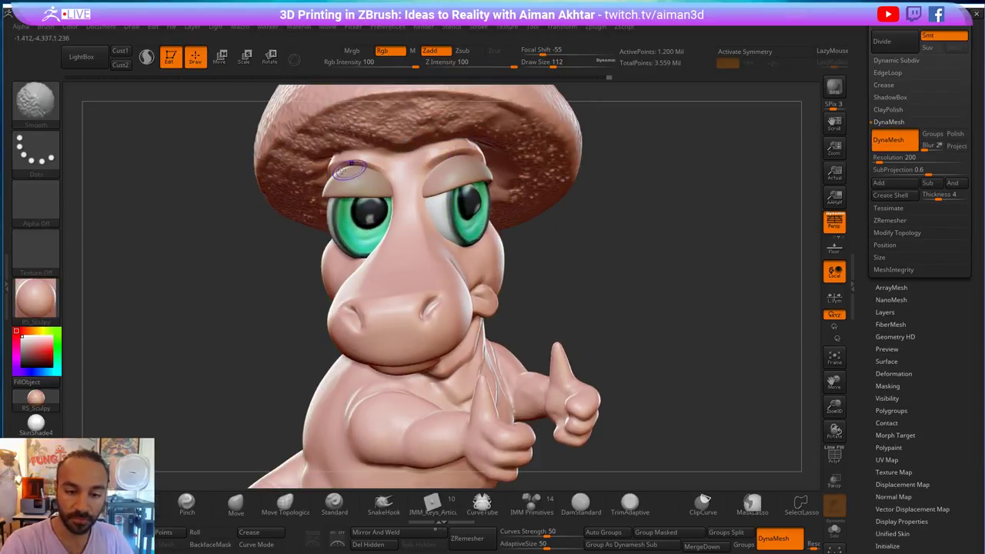
pyautogui.press('b')
pyautogui.press('i')
pyautogui.press('n')
pyautogui.press('s')
pyautogui.click(473, 151)
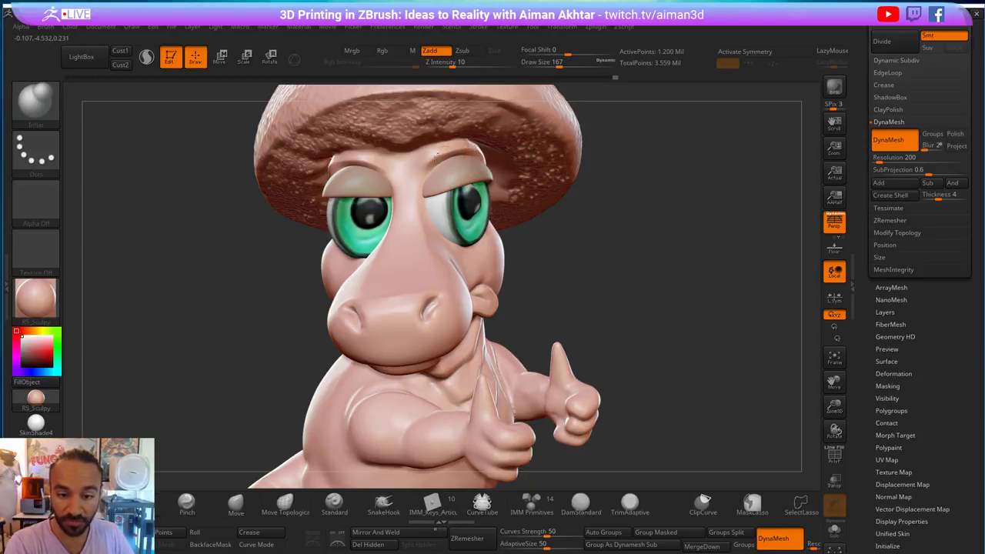
pyautogui.moveTo(332, 162); pyautogui.dragTo(428, 159)
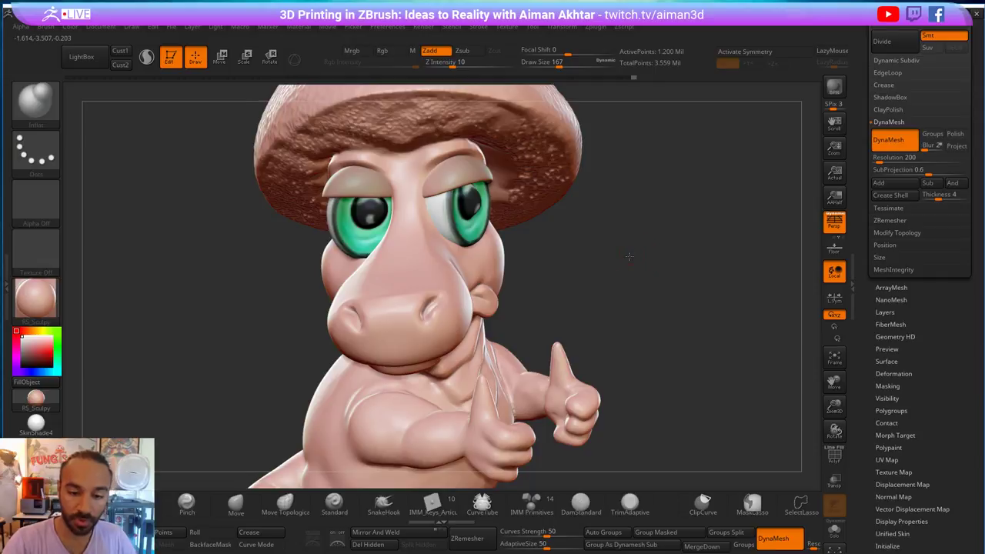
# - Select the eyelid subtool and reshape the lower edges of both upper eyelids with the Move brush at draw sizes 202 and 257
pyautogui.moveTo(633, 259); pyautogui.dragTo(613, 261)
pyautogui.keyDown('alt'); pyautogui.click(468, 179); pyautogui.keyUp('alt')
pyautogui.press('b')
pyautogui.press('m')
pyautogui.press('v')
pyautogui.press('s')
pyautogui.click(465, 185)
pyautogui.moveTo(446, 186); pyautogui.dragTo(469, 178)
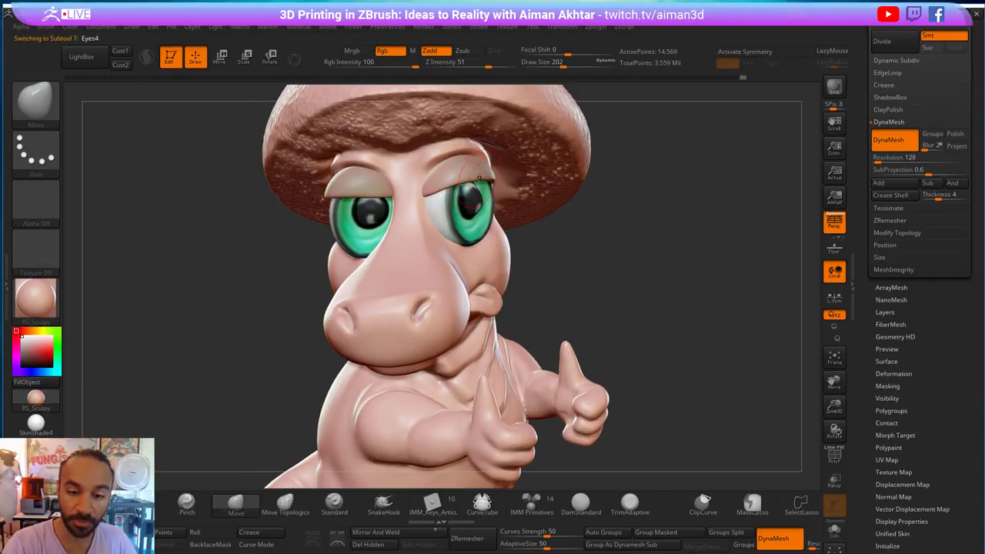
pyautogui.moveTo(370, 197); pyautogui.dragTo(378, 193)
pyautogui.press('s')
pyautogui.click(374, 194)
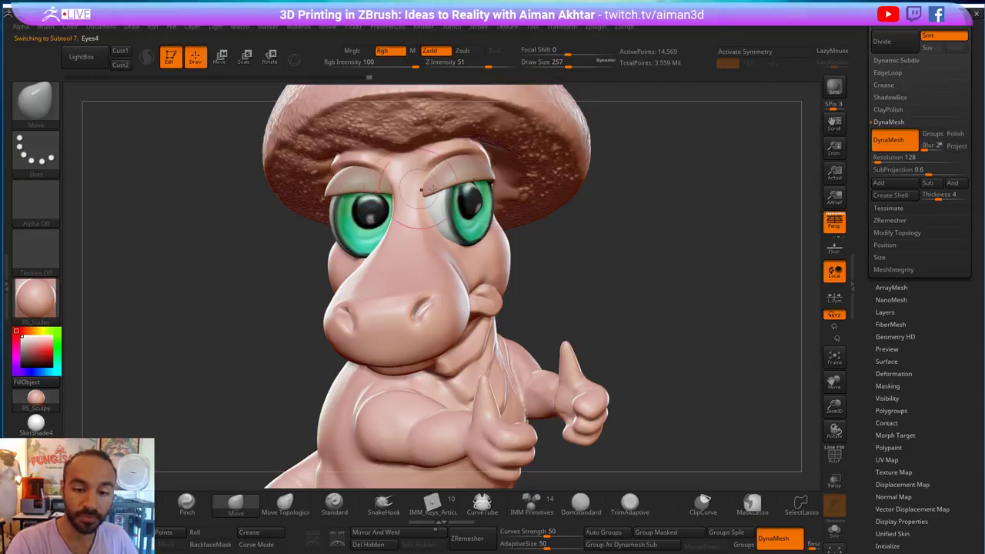
# - Pull the outer corner of the near upper eyelid into place from the side using the Move brush
pyautogui.moveTo(654, 190); pyautogui.dragTo(363, 194)
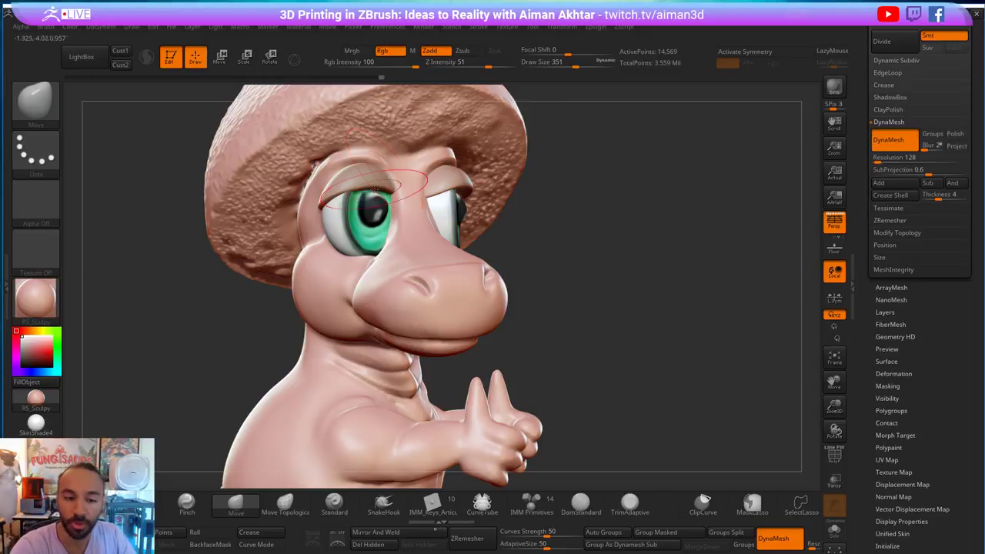
pyautogui.keyDown('alt'); pyautogui.click(372, 176); pyautogui.keyUp('alt')
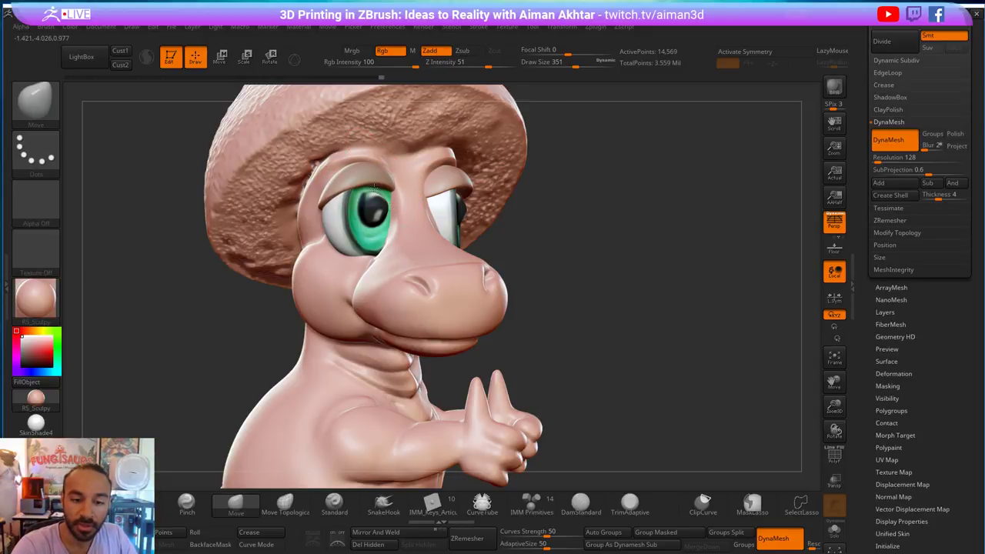
pyautogui.moveTo(587, 235); pyautogui.dragTo(561, 218)
pyautogui.press('s')
pyautogui.click(326, 214)
pyautogui.moveTo(332, 209); pyautogui.dragTo(324, 205)
# - Select the iguana body with DamStandard at draw size 163 and smooth the skin behind the near eye
pyautogui.keyDown('alt'); pyautogui.click(309, 237); pyautogui.keyUp('alt')
pyautogui.press('b')
pyautogui.press('d')
pyautogui.press('s')
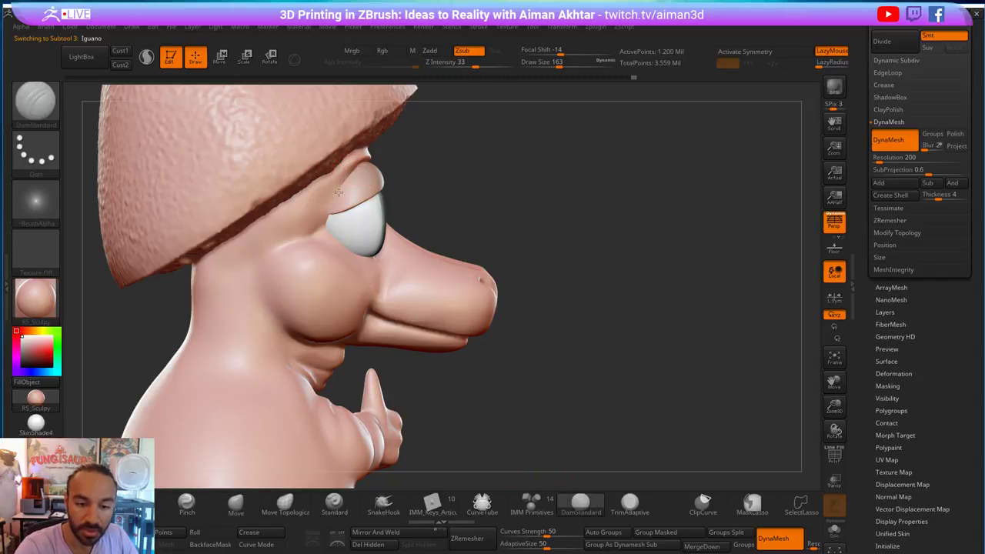
pyautogui.keyDown('shift'); pyautogui.moveTo(338, 209); pyautogui.dragTo(355, 262); pyautogui.keyUp('shift')
pyautogui.moveTo(523, 205); pyautogui.dragTo(450, 209)
# - Select the eyelid subtool and reshape the near upper eyelid's lower edge with the Move brush at a draw size of about 386
pyautogui.keyDown('alt'); pyautogui.click(383, 180); pyautogui.keyUp('alt')
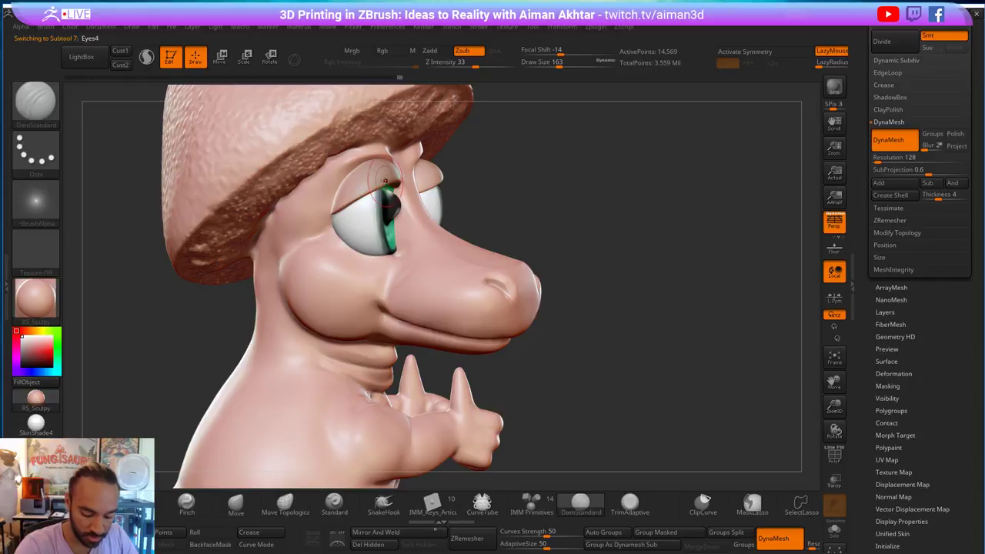
pyautogui.press('b')
pyautogui.press('m')
pyautogui.press('v')
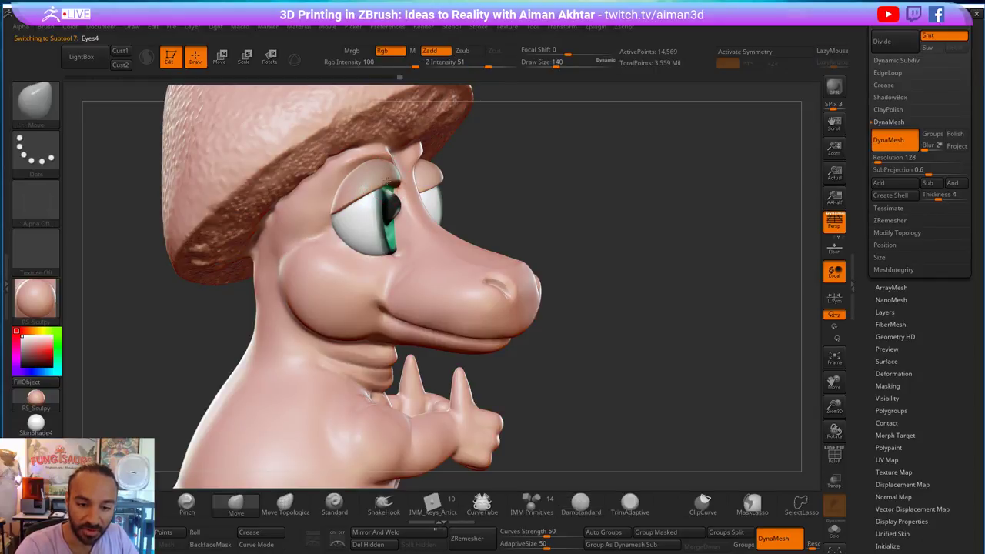
pyautogui.press('s')
pyautogui.moveTo(359, 200); pyautogui.dragTo(346, 201)
pyautogui.moveTo(353, 203)
pyautogui.mouseDown()
pyautogui.moveTo(367, 192)
pyautogui.moveTo(377, 204)
pyautogui.mouseUp()
pyautogui.press('s')
pyautogui.click(360, 197)
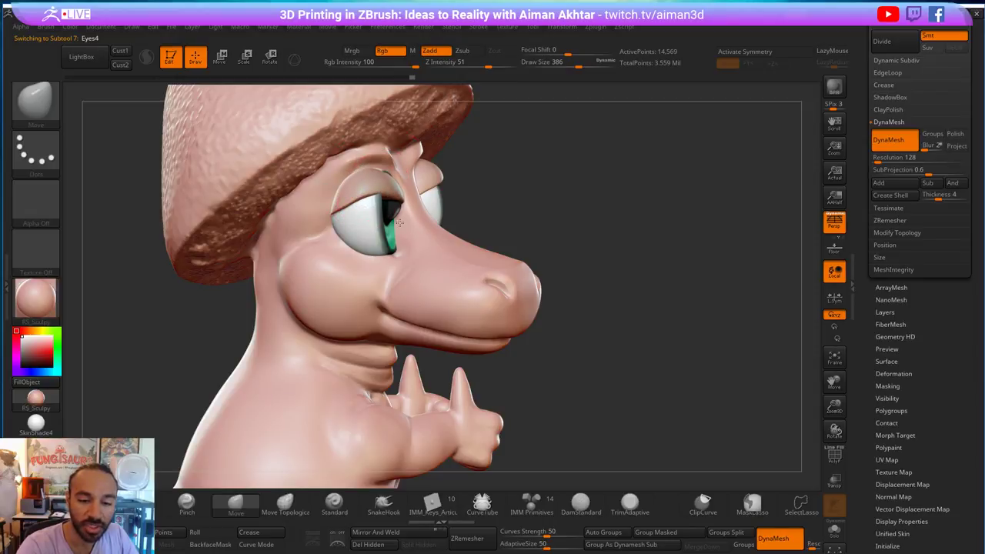
# - Adjust the upper eyelids from a three-quarter front view using the Move brush at draw sizes 245, 212 and 182
pyautogui.moveTo(585, 205)
pyautogui.mouseDown()
pyautogui.moveTo(523, 210)
pyautogui.moveTo(549, 220)
pyautogui.mouseUp()
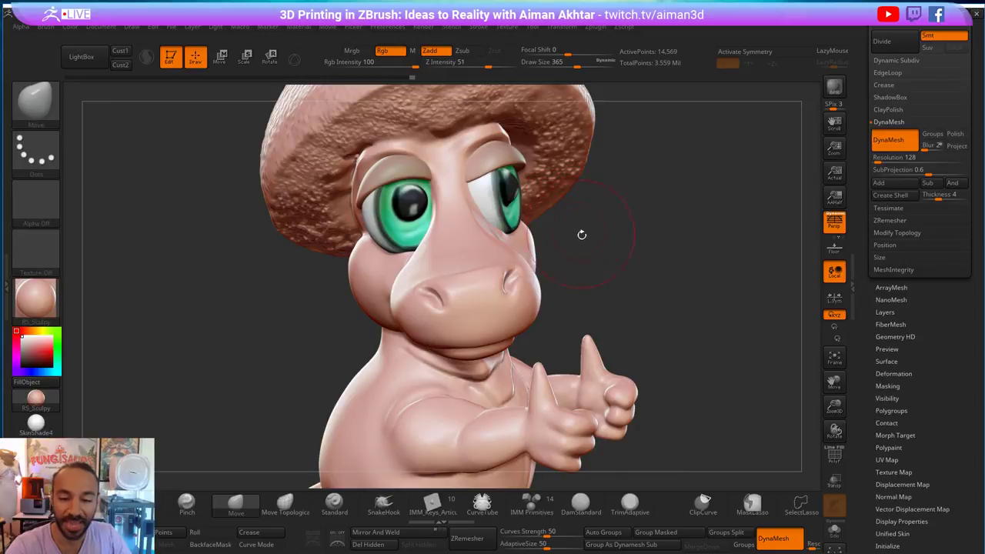
pyautogui.press('[')
pyautogui.press('[')
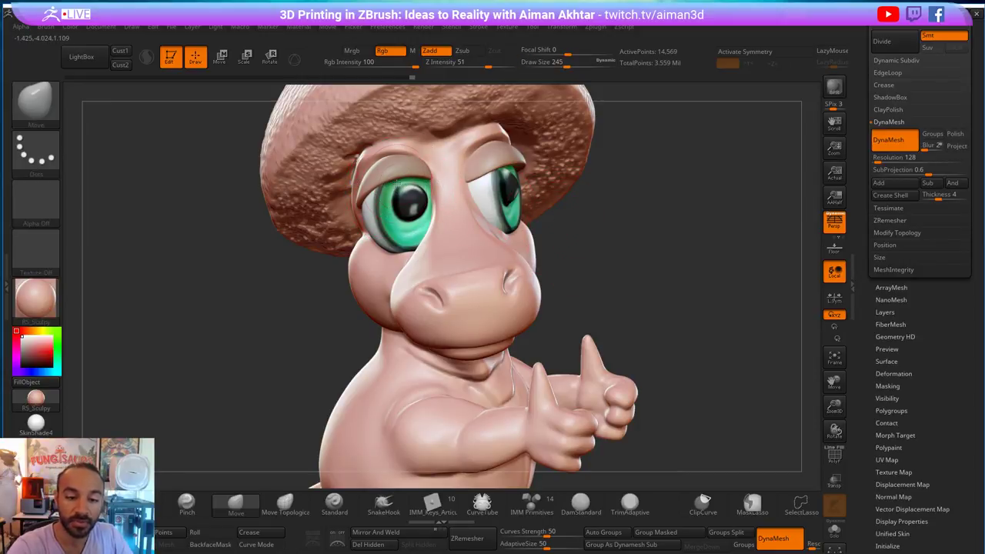
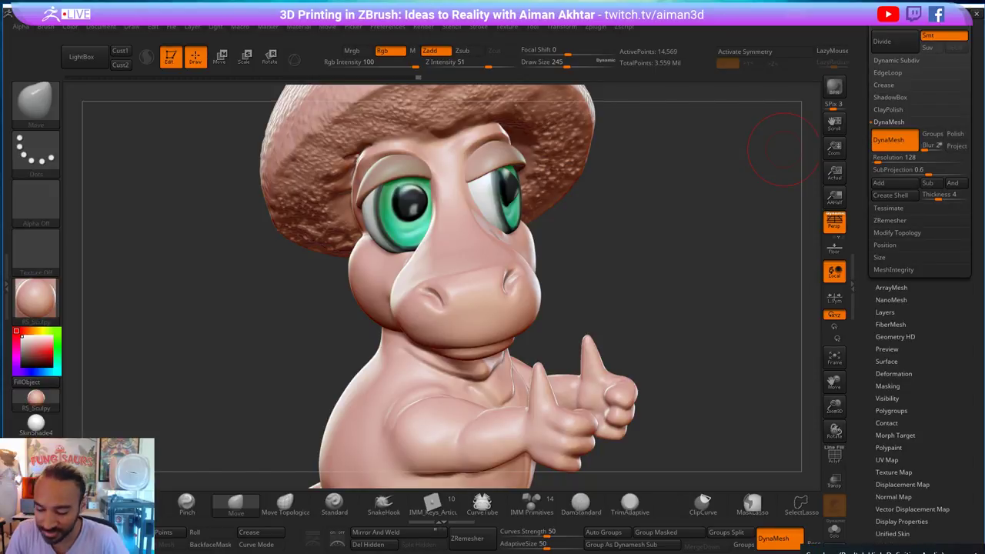
pyautogui.moveTo(500, 142); pyautogui.dragTo(495, 159, button='right')
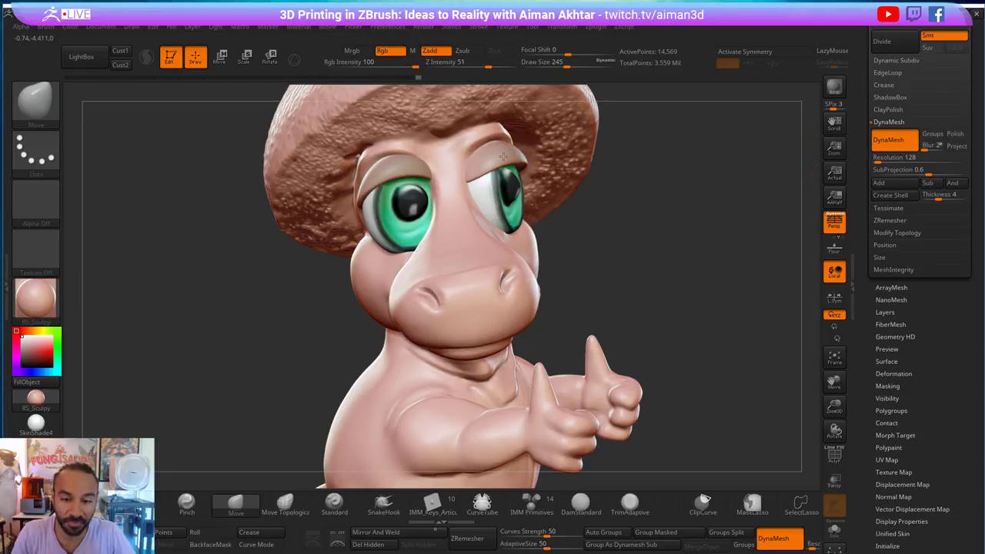
pyautogui.press('s')
pyautogui.moveTo(467, 180); pyautogui.dragTo(464, 180)
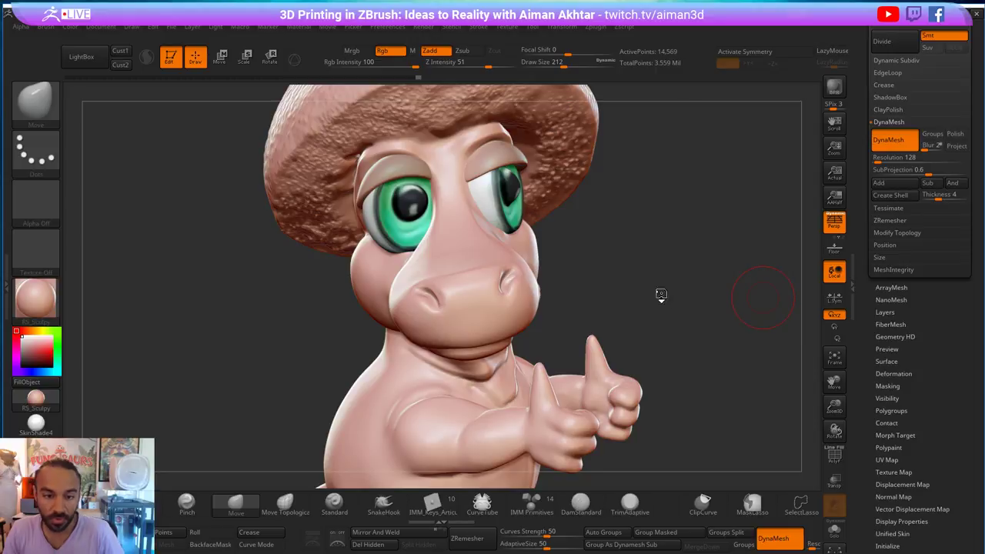
pyautogui.press('s')
pyautogui.click(489, 174)
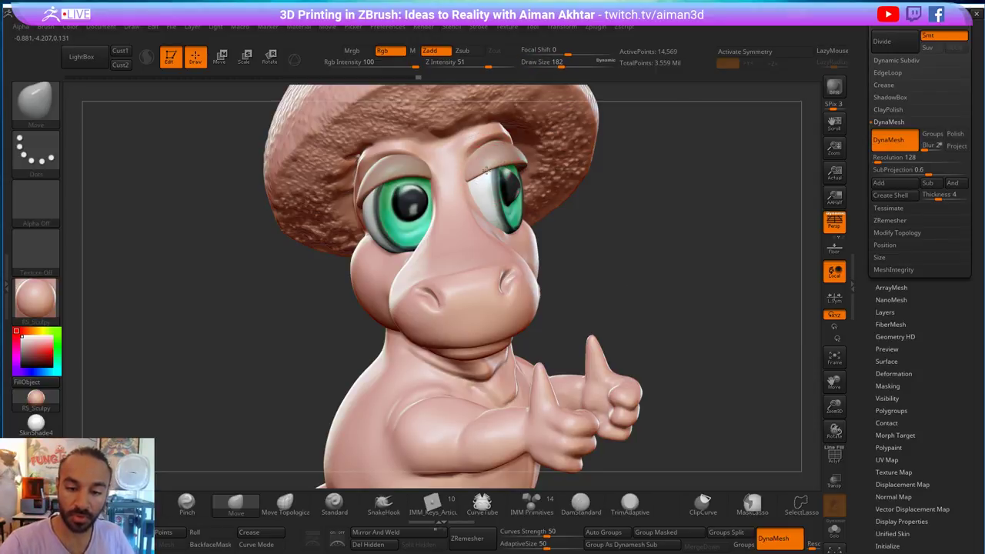
# - Refine the inner corner and lower edge of the eyelid beside the snout bridge with the Move brush at draw size 182
pyautogui.press('s')
pyautogui.moveTo(479, 179)
pyautogui.mouseDown()
pyautogui.moveTo(481, 153)
pyautogui.moveTo(464, 174)
pyautogui.moveTo(472, 175)
pyautogui.moveTo(466, 200)
pyautogui.mouseUp()
pyautogui.moveTo(504, 161); pyautogui.dragTo(500, 157)
pyautogui.moveTo(634, 176)
pyautogui.mouseDown()
pyautogui.moveTo(492, 139)
pyautogui.moveTo(516, 146)
pyautogui.moveTo(550, 188)
pyautogui.mouseUp()
pyautogui.press('s')
pyautogui.press('s')
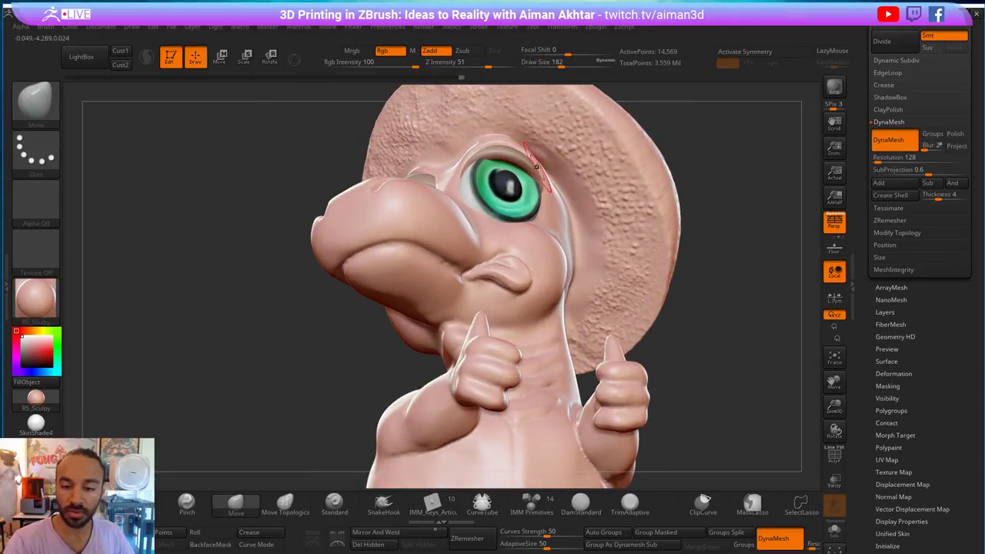
# - Reshape both upper eyelids from opposite sides of the head with the Move brush at draw sizes 234, 286 and 223
pyautogui.moveTo(538, 167); pyautogui.dragTo(539, 148, button='right')
pyautogui.press('s')
pyautogui.moveTo(513, 156); pyautogui.dragTo(532, 171)
pyautogui.moveTo(517, 164); pyautogui.dragTo(654, 170, button='right')
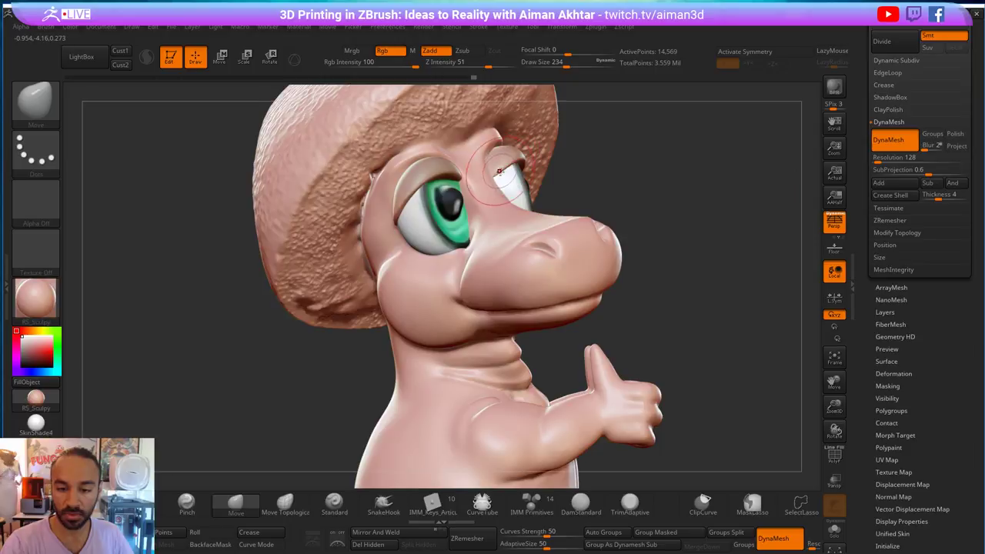
pyautogui.moveTo(499, 171)
pyautogui.mouseDown(button='right')
pyautogui.moveTo(554, 174)
pyautogui.moveTo(523, 158)
pyautogui.mouseUp(button='right')
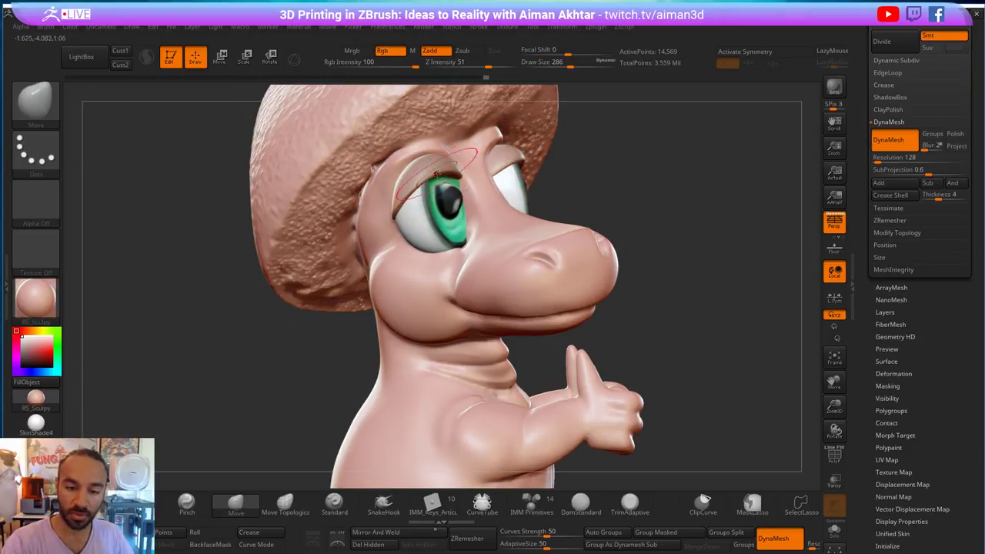
pyautogui.moveTo(421, 194); pyautogui.dragTo(420, 187)
pyautogui.moveTo(573, 195); pyautogui.dragTo(454, 168, button='right')
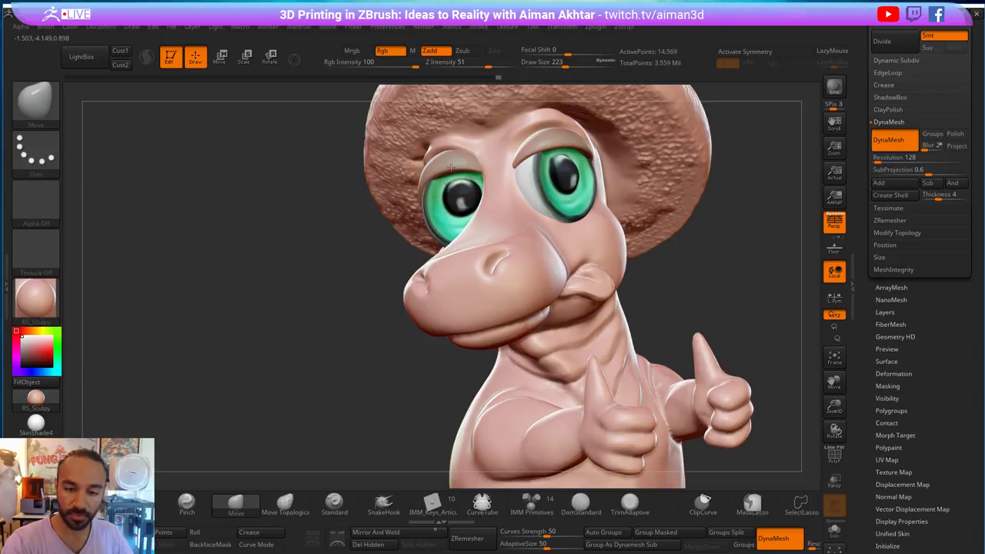
# - Isolate the eyelids and carve the hollow under the lid rim with DamStandard at draw sizes 132 and 197, then restore the full model
pyautogui.click(834, 531)
pyautogui.moveTo(740, 318); pyautogui.dragTo(612, 407, button='right')
pyautogui.click(580, 504)
pyautogui.press('s')
pyautogui.moveTo(486, 190); pyautogui.dragTo(476, 190)
pyautogui.moveTo(504, 188); pyautogui.dragTo(492, 184)
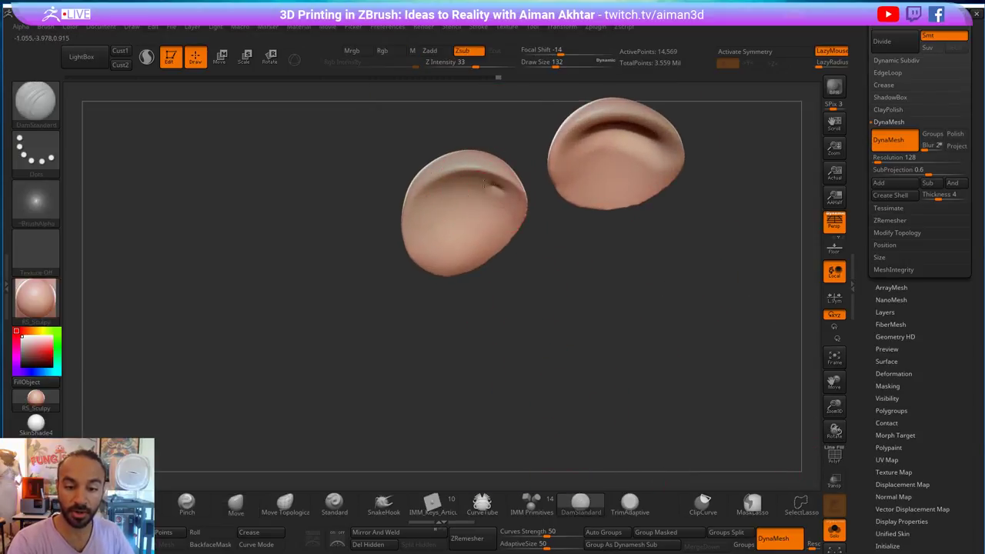
pyautogui.press('s')
pyautogui.moveTo(425, 226); pyautogui.dragTo(432, 227)
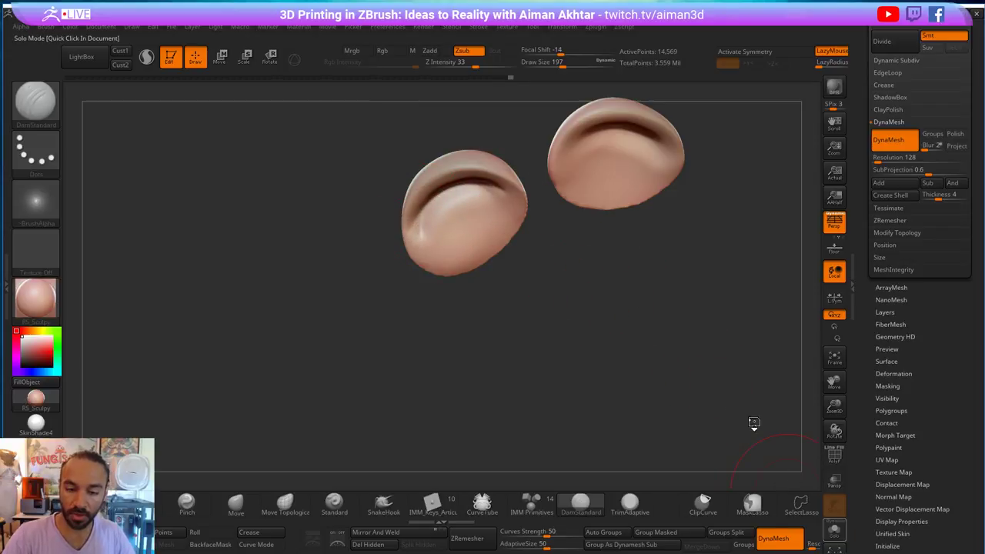
pyautogui.click(833, 529)
# - Clean up the inner corner of the upper eyelid beside the snout bridge with DamStandard and Smooth at draw size 120
pyautogui.moveTo(337, 385)
pyautogui.mouseDown()
pyautogui.moveTo(498, 202)
pyautogui.moveTo(460, 189)
pyautogui.mouseUp()
pyautogui.press('s')
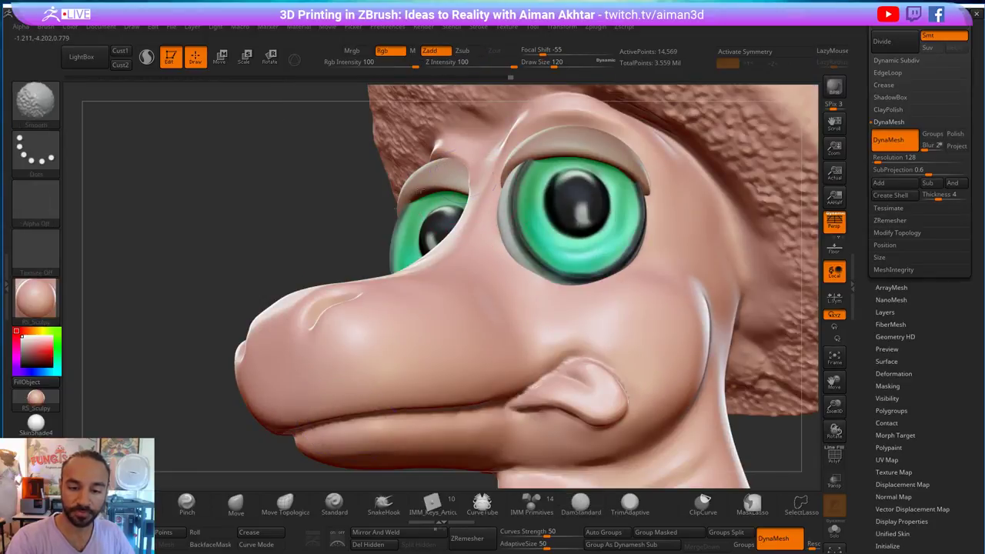
pyautogui.moveTo(354, 247); pyautogui.dragTo(430, 223)
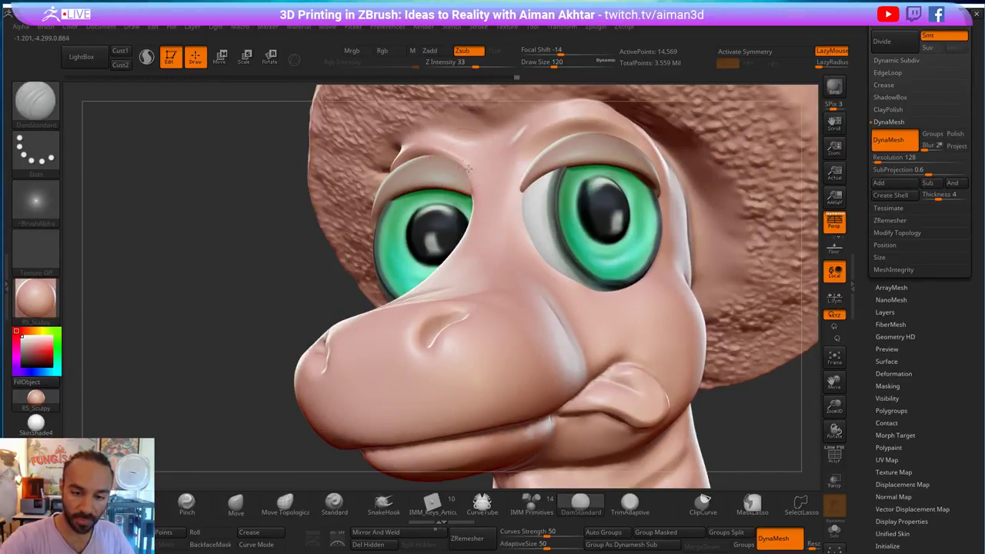
pyautogui.press('shift')
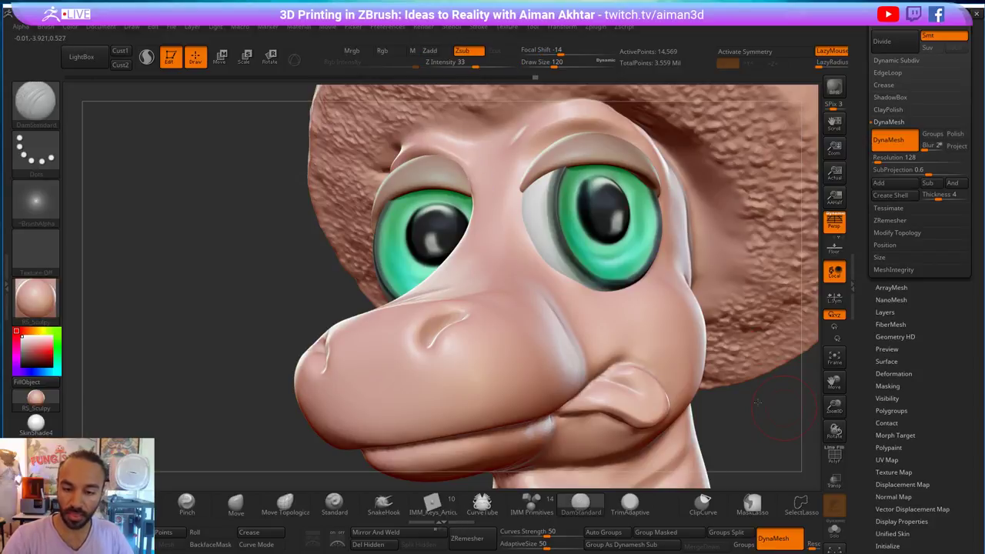
# - Select the iguana body and refine the skin around the inner corner of the upper eyelid beside the snout bridge
pyautogui.press('f')
pyautogui.moveTo(723, 376)
pyautogui.mouseDown()
pyautogui.moveTo(741, 354)
pyautogui.moveTo(679, 267)
pyautogui.moveTo(675, 350)
pyautogui.mouseUp()
pyautogui.keyDown('alt'); pyautogui.click(499, 191); pyautogui.keyUp('alt')
pyautogui.press('s')
pyautogui.moveTo(498, 188)
pyautogui.mouseDown()
pyautogui.moveTo(508, 159)
pyautogui.moveTo(523, 155)
pyautogui.mouseUp()
# - Select the eyelid subtool again and adjust the upper lid's lower edge with the Move brush at draw sizes 154 and 212
pyautogui.keyDown('alt'); pyautogui.click(510, 163); pyautogui.keyUp('alt')
pyautogui.press('b')
pyautogui.press('m')
pyautogui.press('v')
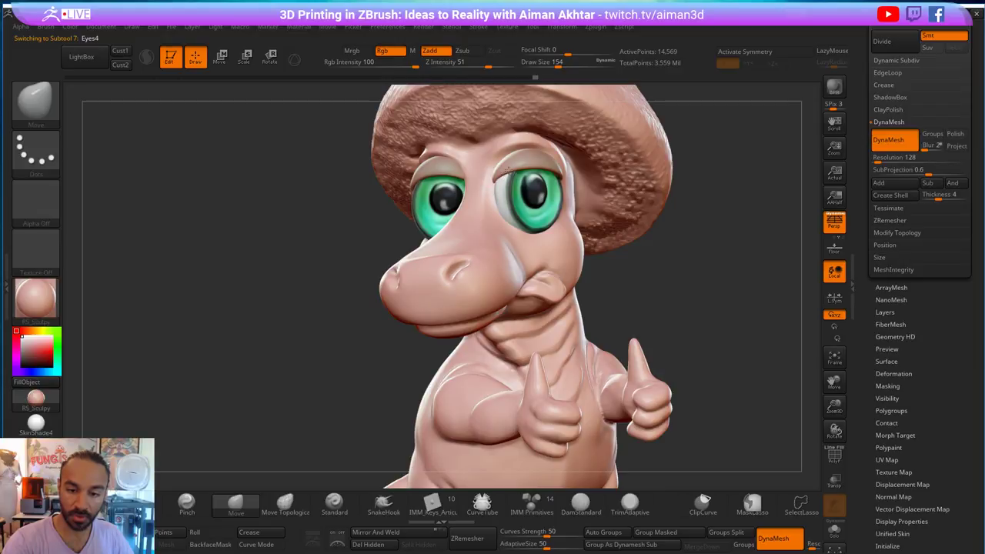
pyautogui.press('shift')
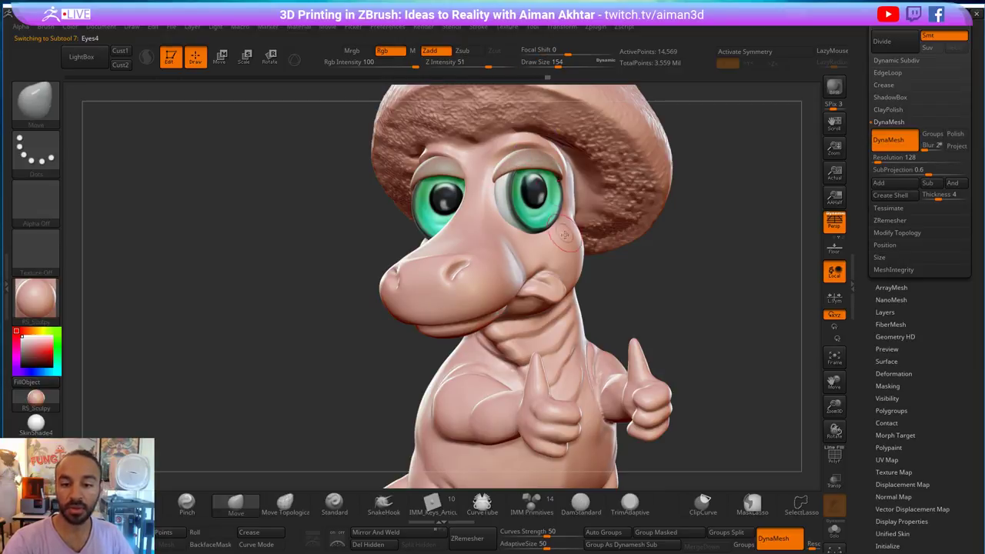
pyautogui.press('s')
pyautogui.click(541, 164)
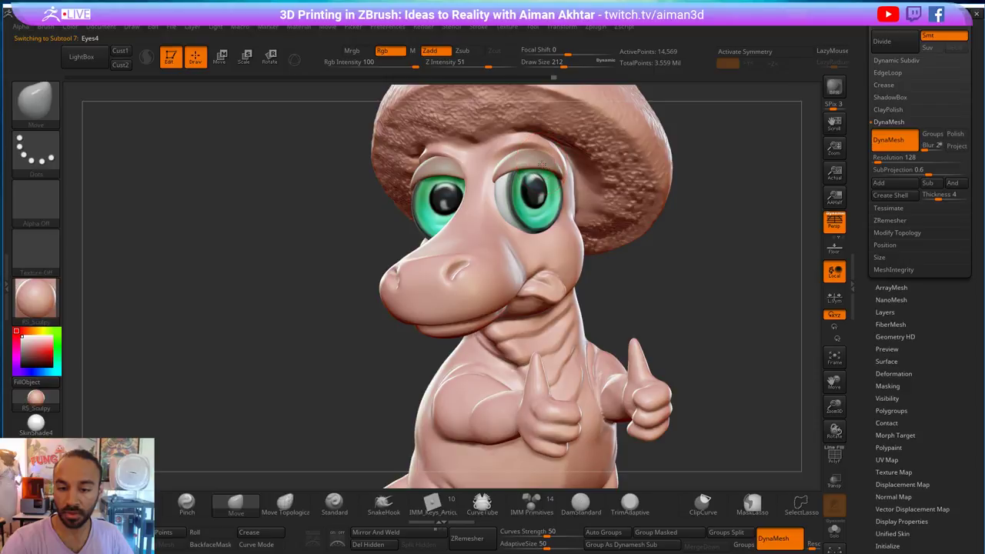
# - Fine-tune the corners of both upper eyelids with the Move brush at draw sizes 187 and 182
pyautogui.press('s')
pyautogui.click(500, 187)
pyautogui.press('s')
pyautogui.click(498, 182)
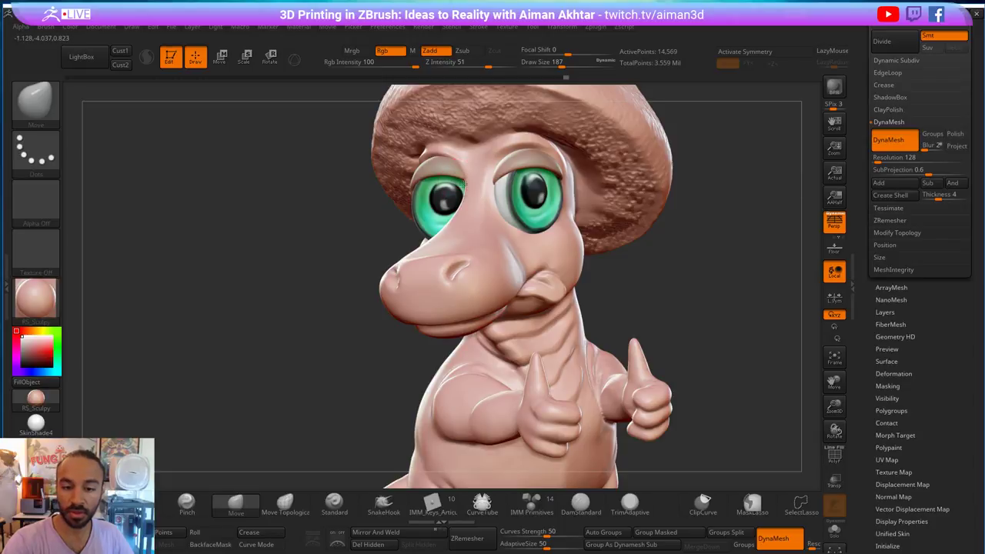
pyautogui.press('s')
pyautogui.click(413, 185)
pyautogui.press('s')
pyautogui.click(512, 179)
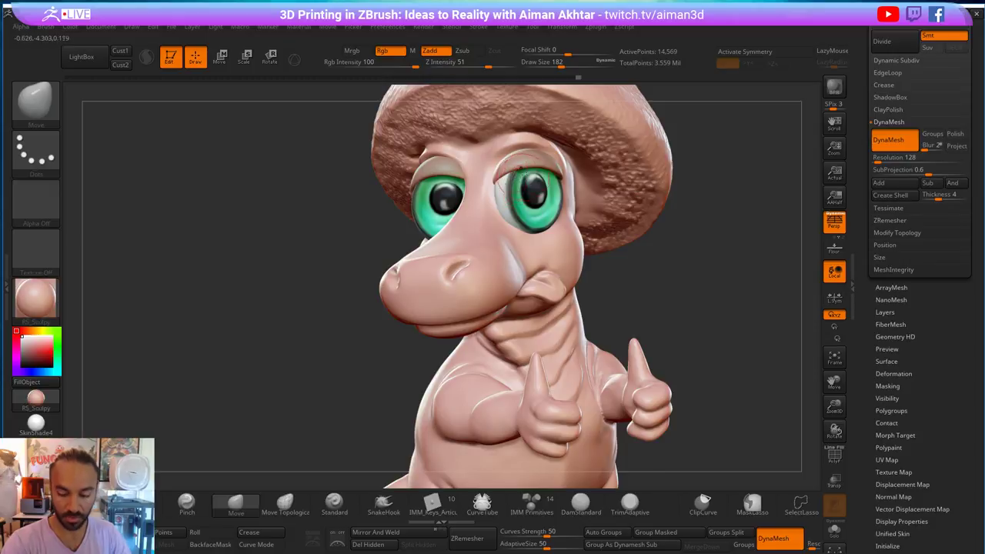
# - Inflate the upper eyelid's lower edge with the Inflate brush at draw size 182 and Z intensity 10
pyautogui.press('b')
pyautogui.press('i')
pyautogui.press('n')
pyautogui.moveTo(503, 179); pyautogui.dragTo(538, 163)
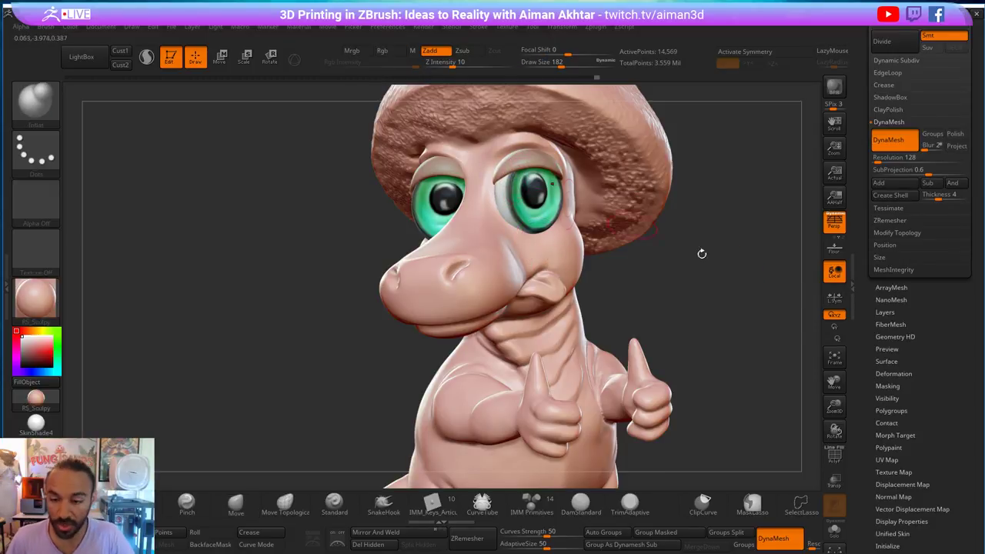
# - Duplicate the upper eyelid subtool and make the copy, Eyes5, active
pyautogui.moveTo(982, 95); pyautogui.dragTo(980, 411)
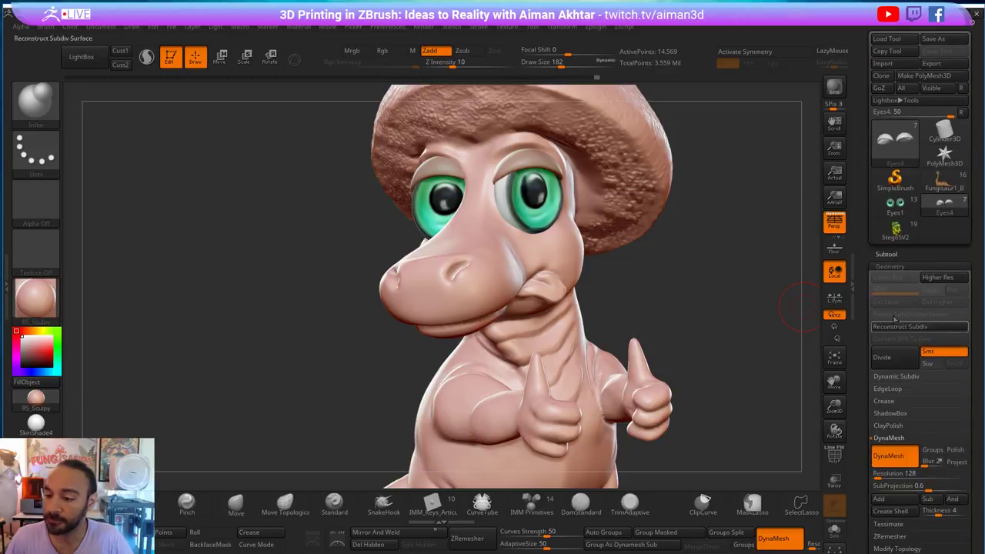
pyautogui.click(893, 256)
pyautogui.scroll(-3, 894, 431)
pyautogui.click(891, 334)
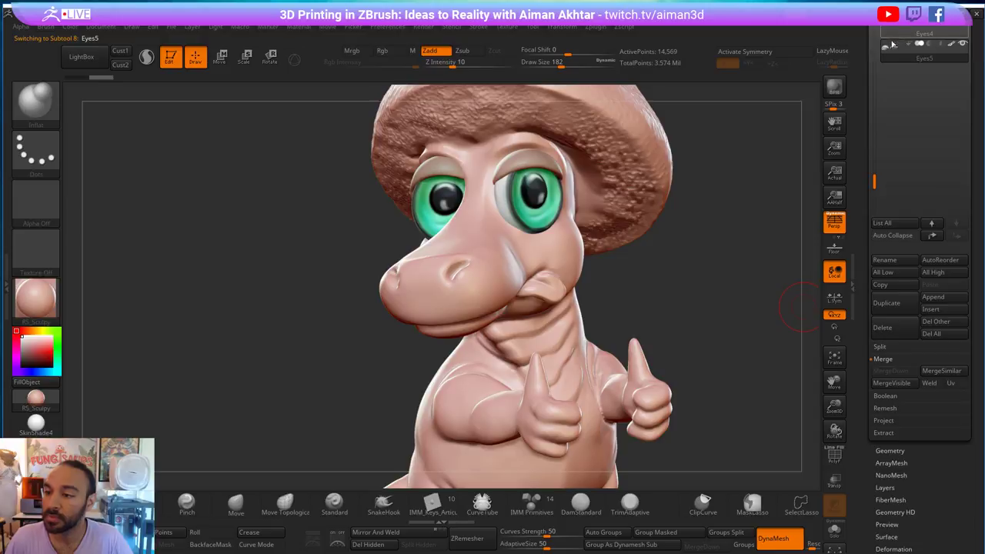
# - Rotate the duplicated eyelids upside down with the transpose line and undo the extra adjustment made after it
pyautogui.press('r')
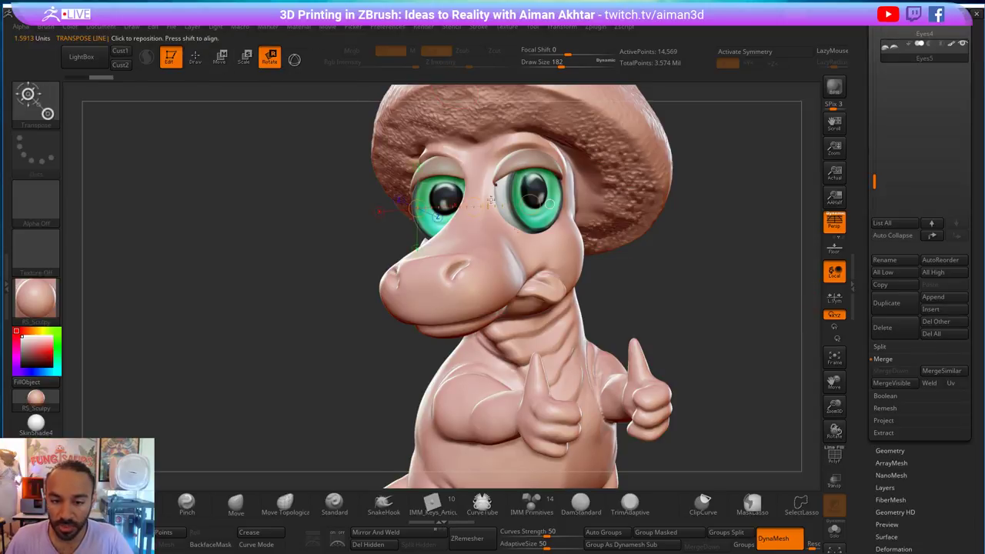
pyautogui.moveTo(478, 125); pyautogui.dragTo(478, 204)
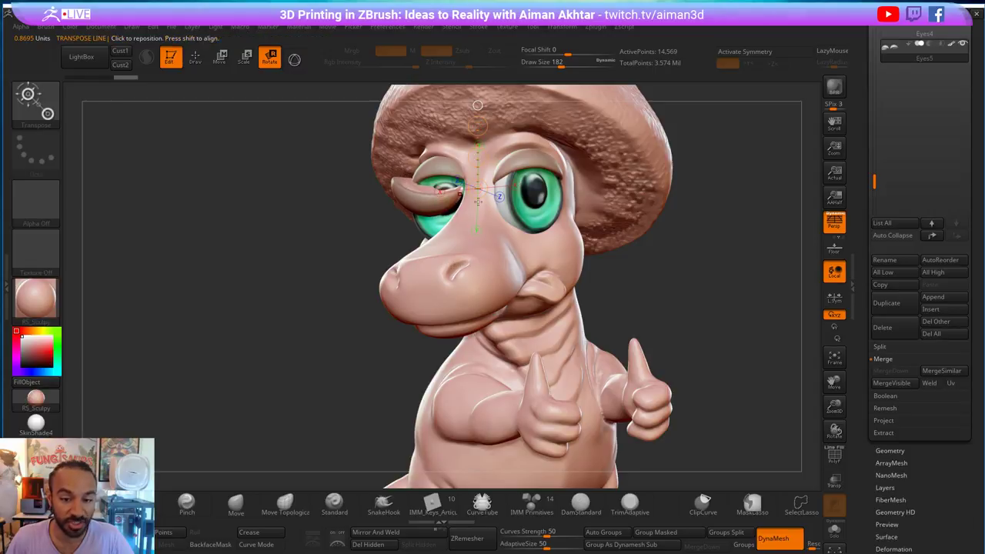
pyautogui.click(226, 55)
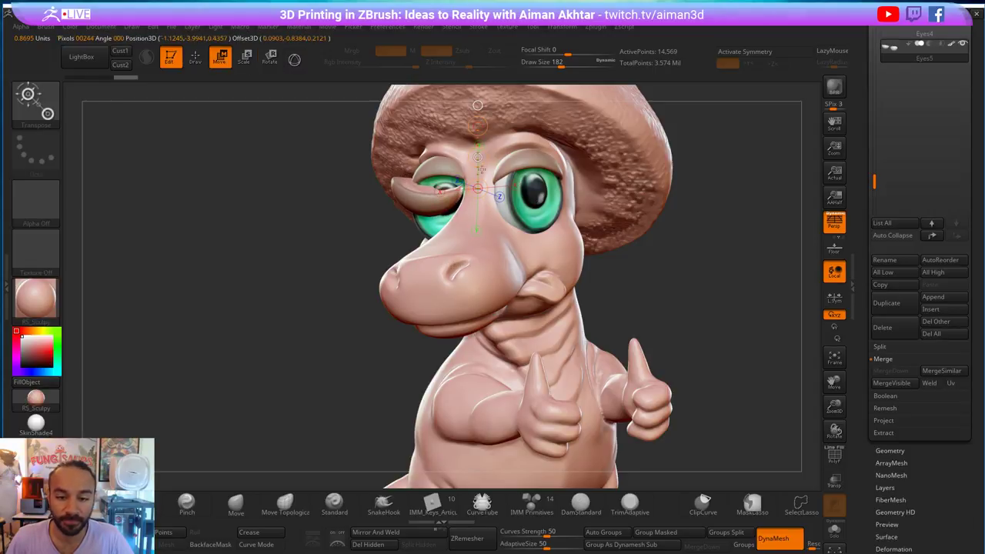
pyautogui.hotkey('ctrl', 'z')
# - Move the flipped eyelid copy down and back along the depth axis so it sits under the eyes as lower lids
pyautogui.moveTo(498, 203); pyautogui.dragTo(496, 202)
pyautogui.moveTo(654, 288)
pyautogui.mouseDown()
pyautogui.moveTo(769, 318)
pyautogui.moveTo(657, 281)
pyautogui.mouseUp()
pyautogui.moveTo(458, 240); pyautogui.dragTo(619, 240)
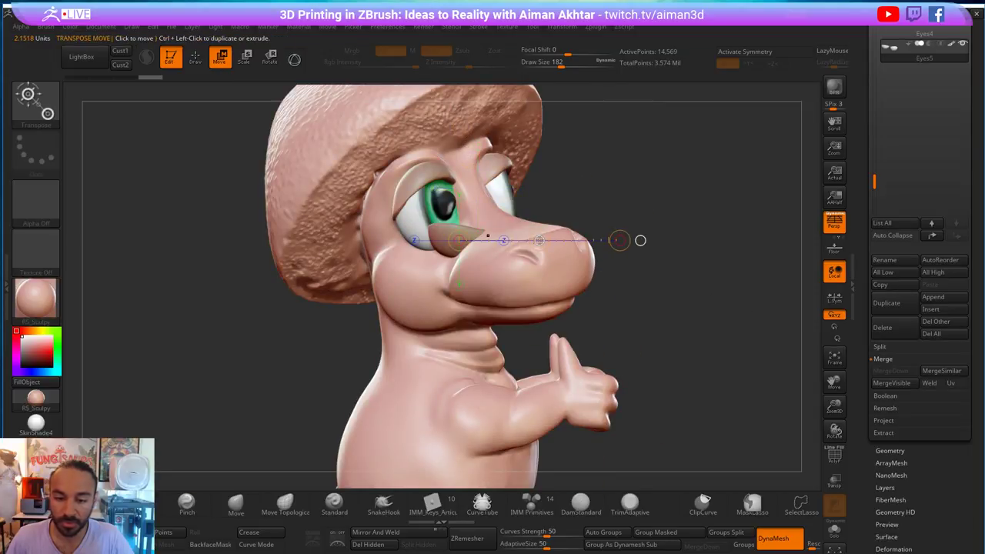
pyautogui.moveTo(539, 240); pyautogui.dragTo(499, 240)
# - Tilt the lower eyelids with a vertical transpose line to follow the curve of the eyeballs
pyautogui.press('r')
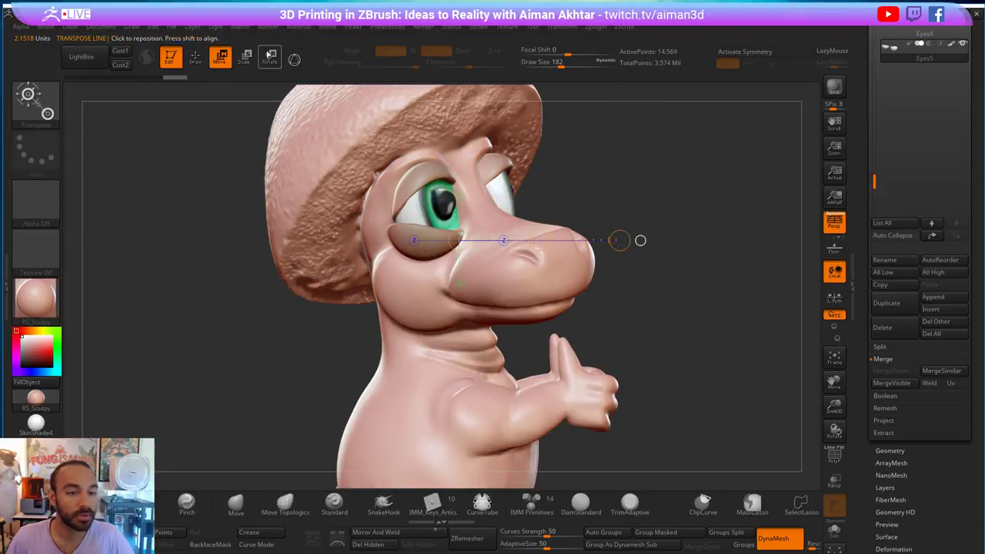
pyautogui.keyDown('shift'); pyautogui.moveTo(437, 231); pyautogui.dragTo(437, 142); pyautogui.keyUp('shift')
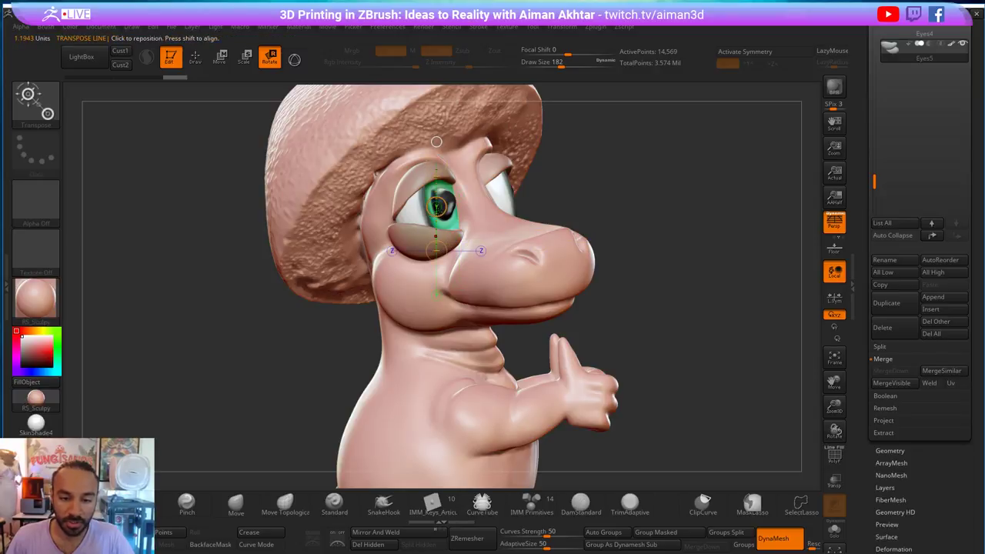
pyautogui.moveTo(437, 188); pyautogui.dragTo(355, 323)
pyautogui.moveTo(442, 167); pyautogui.dragTo(406, 171)
# - Shift the lower eyelids along the depth and side axes with the transpose line to seat them against the eyeballs
pyautogui.press('w')
pyautogui.moveTo(413, 233); pyautogui.dragTo(650, 232)
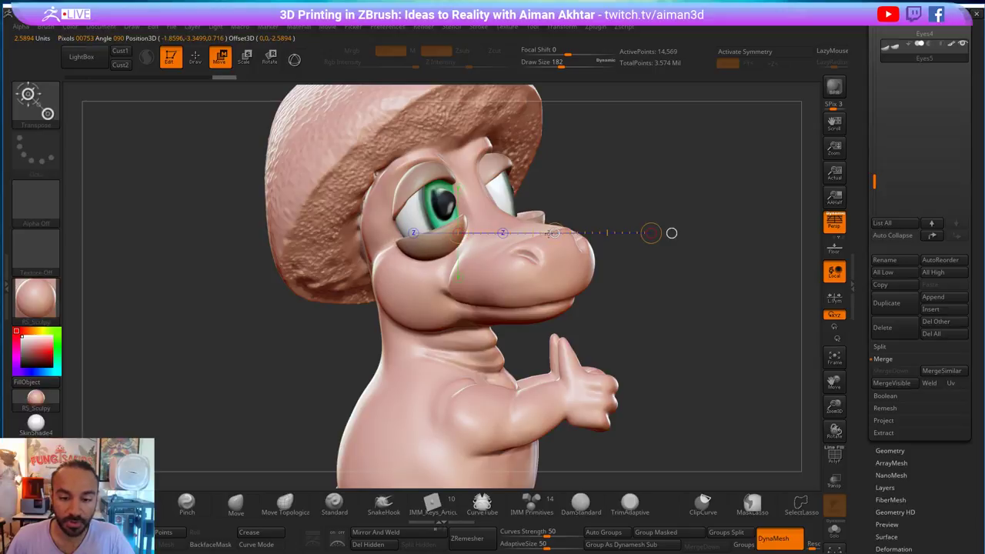
pyautogui.moveTo(643, 285); pyautogui.dragTo(731, 287)
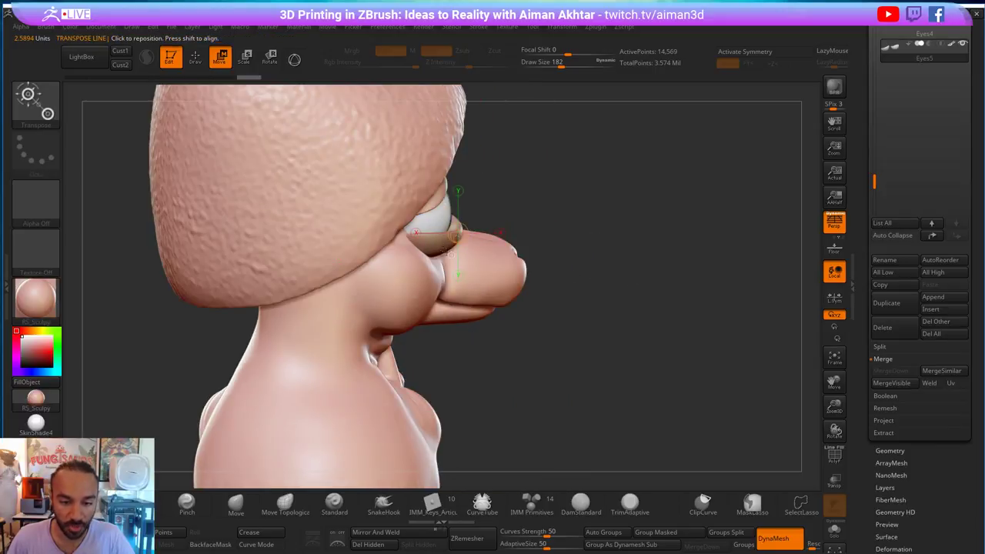
pyautogui.moveTo(535, 246); pyautogui.dragTo(533, 246)
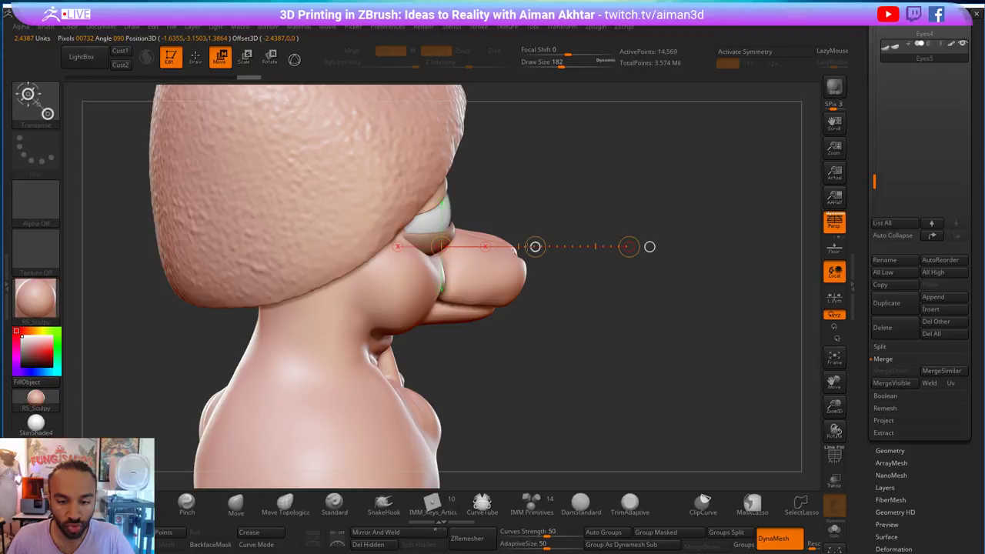
# - Rotate the lower eyelids with a diagonal transpose line so the lid fits the slope of the character's right eye
pyautogui.moveTo(693, 369); pyautogui.dragTo(599, 373)
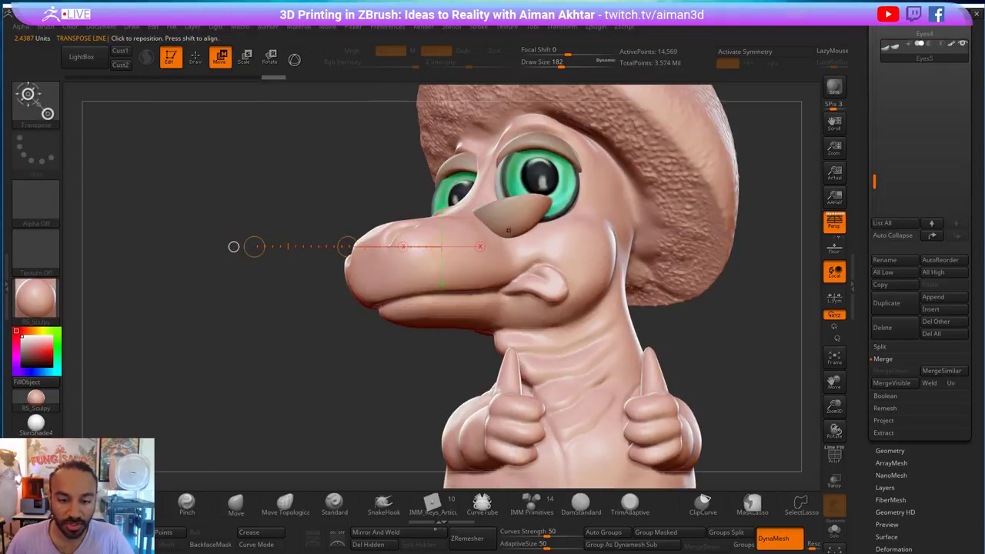
pyautogui.moveTo(355, 423); pyautogui.dragTo(428, 452)
pyautogui.moveTo(247, 277); pyautogui.dragTo(456, 154)
pyautogui.moveTo(262, 188); pyautogui.dragTo(350, 154)
pyautogui.click(269, 57)
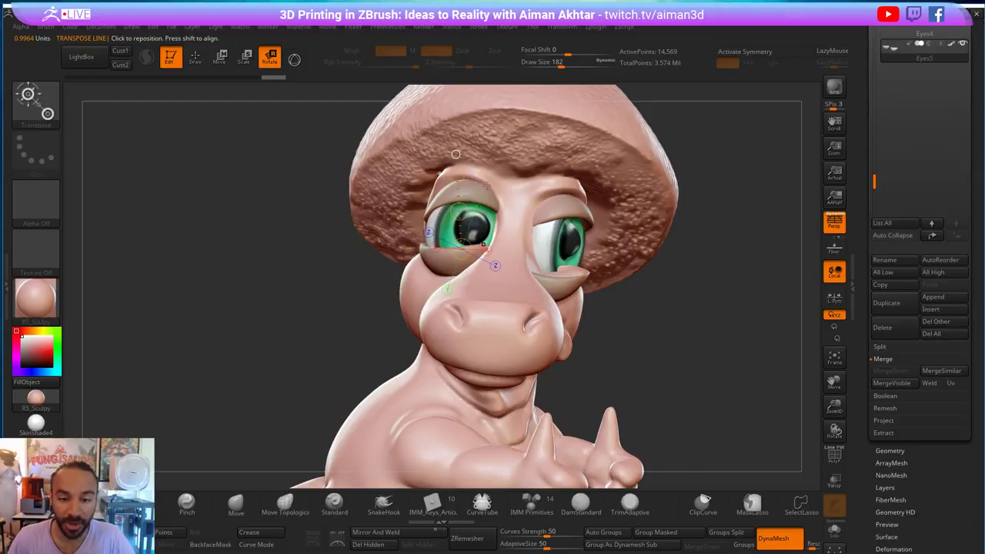
pyautogui.moveTo(457, 173); pyautogui.dragTo(470, 187)
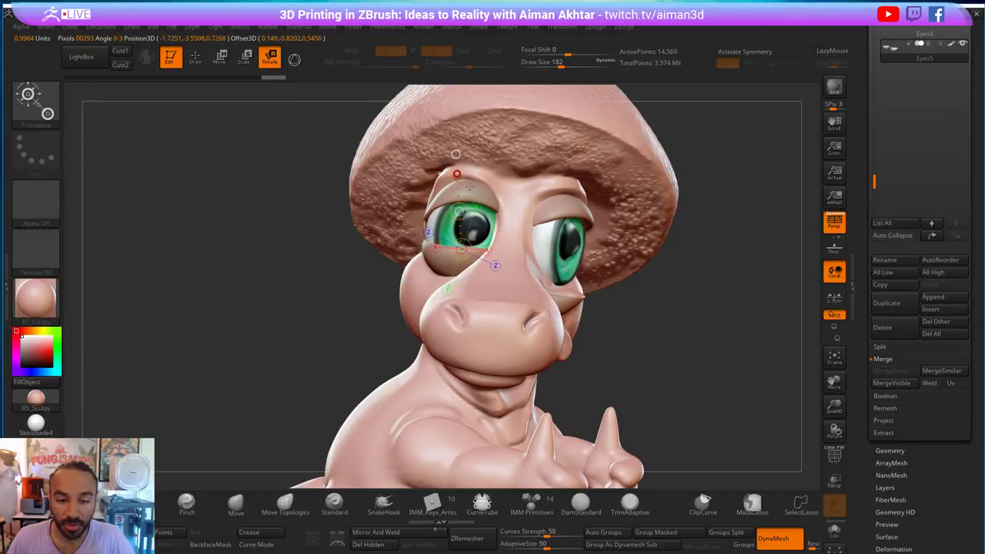
# - Mask the lower eyelid of the character's right eye so only the left one can be transformed
pyautogui.click(203, 62)
pyautogui.moveTo(759, 395); pyautogui.dragTo(692, 358)
pyautogui.click(269, 65)
pyautogui.moveTo(558, 302)
pyautogui.keyDown('ctrl'); pyautogui.mouseDown()
pyautogui.moveTo(473, 227)
pyautogui.moveTo(461, 242)
pyautogui.mouseUp(); pyautogui.keyUp('ctrl')
# - Move the unmasked lower eyelid with transpose lines until it sits snugly under the character's left eyeball
pyautogui.click(221, 59)
pyautogui.moveTo(577, 302); pyautogui.dragTo(594, 229)
pyautogui.moveTo(758, 378); pyautogui.dragTo(692, 368)
pyautogui.moveTo(587, 276)
pyautogui.mouseDown()
pyautogui.moveTo(583, 291)
pyautogui.moveTo(615, 265)
pyautogui.mouseUp()
pyautogui.moveTo(758, 339)
pyautogui.mouseDown()
pyautogui.moveTo(631, 270)
pyautogui.moveTo(496, 234)
pyautogui.mouseUp()
pyautogui.moveTo(547, 254); pyautogui.dragTo(585, 266)
pyautogui.moveTo(472, 274); pyautogui.dragTo(755, 446)
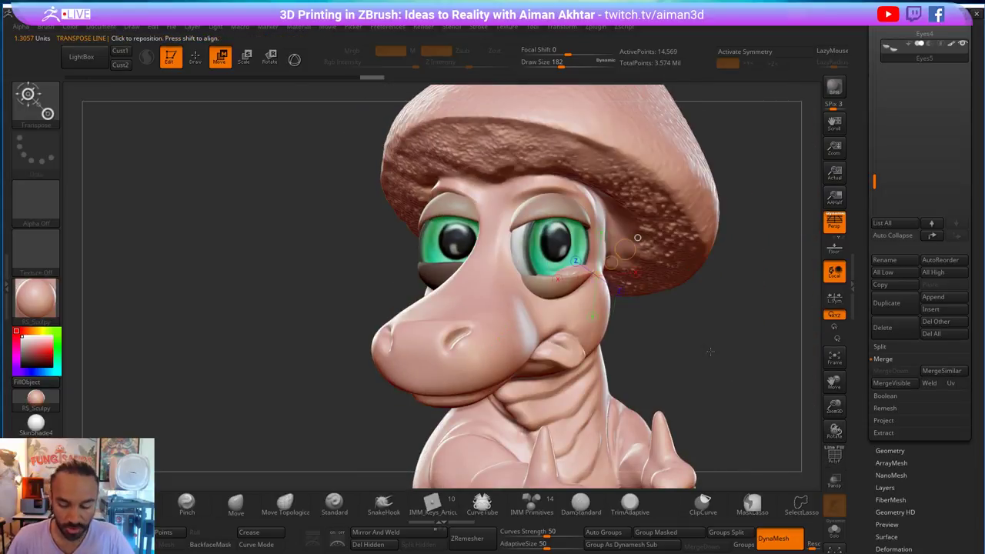
# - Reshape the upper edge of the left eye's lower lid with the Move brush to follow the eyeball
pyautogui.press('q')
pyautogui.moveTo(320, 301)
pyautogui.mouseDown()
pyautogui.moveTo(385, 355)
pyautogui.moveTo(298, 329)
pyautogui.mouseUp()
pyautogui.press('b')
pyautogui.press('m')
pyautogui.press('v')
pyautogui.press('s')
pyautogui.moveTo(538, 260); pyautogui.dragTo(570, 259)
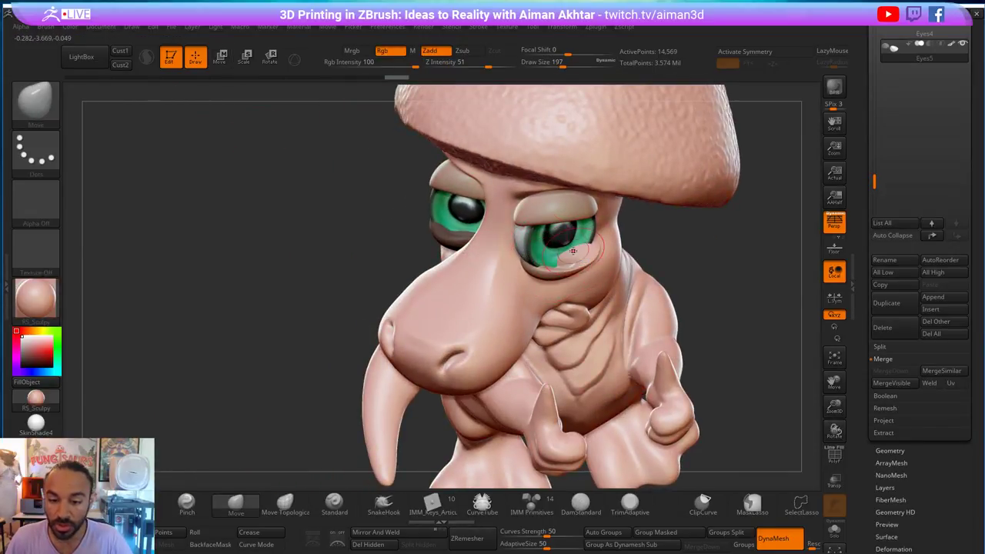
# - Refine the left lower lid's profile and outer edge from several angles with the Move brush at varying sizes
pyautogui.moveTo(721, 284); pyautogui.dragTo(666, 251)
pyautogui.press('shift')
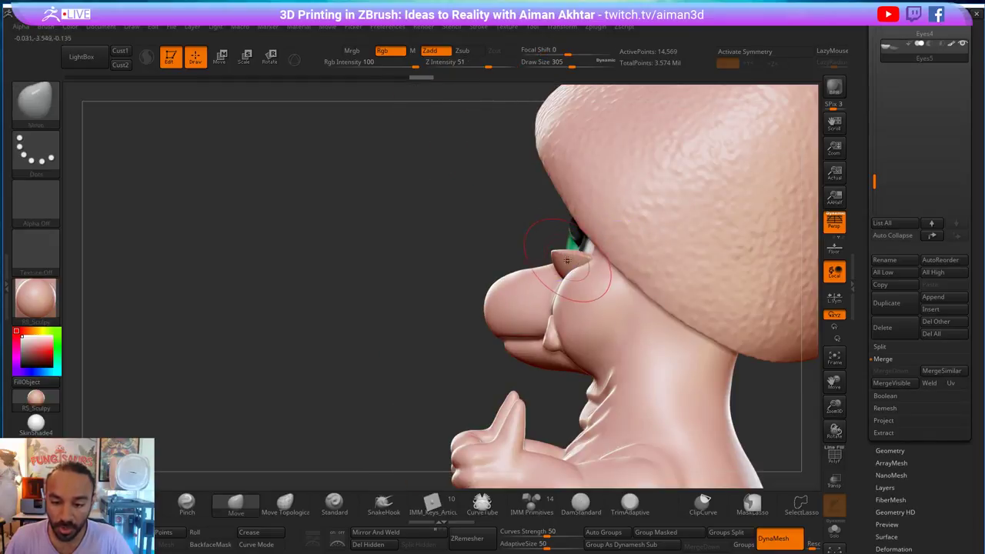
pyautogui.press(']')
pyautogui.press('[')
pyautogui.press('[')
pyautogui.moveTo(467, 241); pyautogui.dragTo(569, 276)
pyautogui.press('[')
pyautogui.press(']')
pyautogui.moveTo(591, 246); pyautogui.dragTo(589, 249)
pyautogui.press('s')
pyautogui.moveTo(498, 254)
pyautogui.mouseDown()
pyautogui.moveTo(494, 243)
pyautogui.moveTo(551, 260)
pyautogui.mouseUp()
pyautogui.press('s')
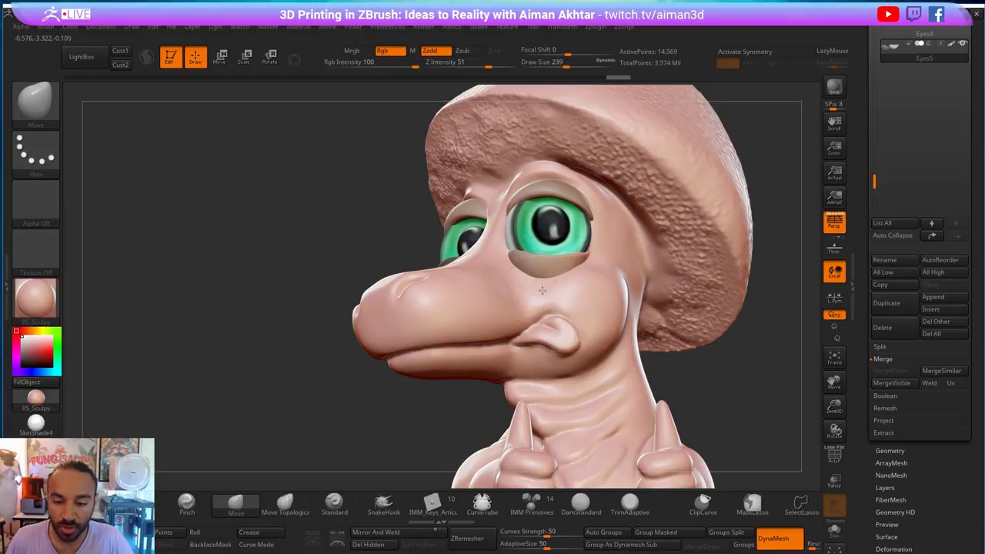
# - Undo the last lid stroke and soften the left lower lid's outer corner with the Smooth and Inflate brushes
pyautogui.hotkey('ctrl', 'z')
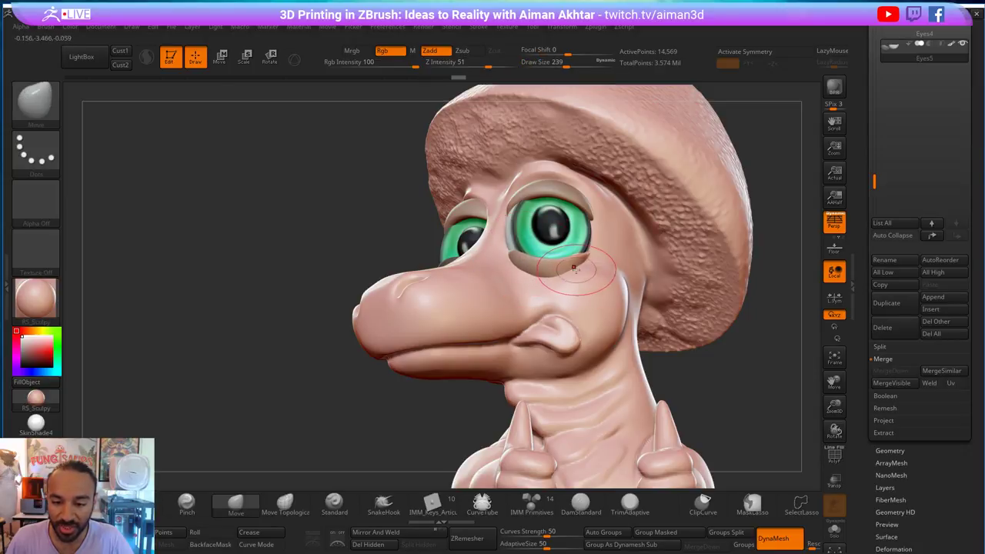
pyautogui.moveTo(597, 252)
pyautogui.keyDown('shift'); pyautogui.mouseDown()
pyautogui.moveTo(546, 270)
pyautogui.moveTo(579, 261)
pyautogui.mouseUp(); pyautogui.keyUp('shift')
pyautogui.press('b')
pyautogui.press('i')
pyautogui.press('n')
pyautogui.moveTo(569, 266); pyautogui.dragTo(618, 280, button='right')
# - Pull the outer corner and rim of the left lower lid tightly around the eyeball with the Move brush
pyautogui.press('b')
pyautogui.press('m')
pyautogui.press('v')
pyautogui.press('s')
pyautogui.moveTo(587, 252); pyautogui.dragTo(583, 252)
pyautogui.moveTo(583, 252); pyautogui.dragTo(593, 243, button='right')
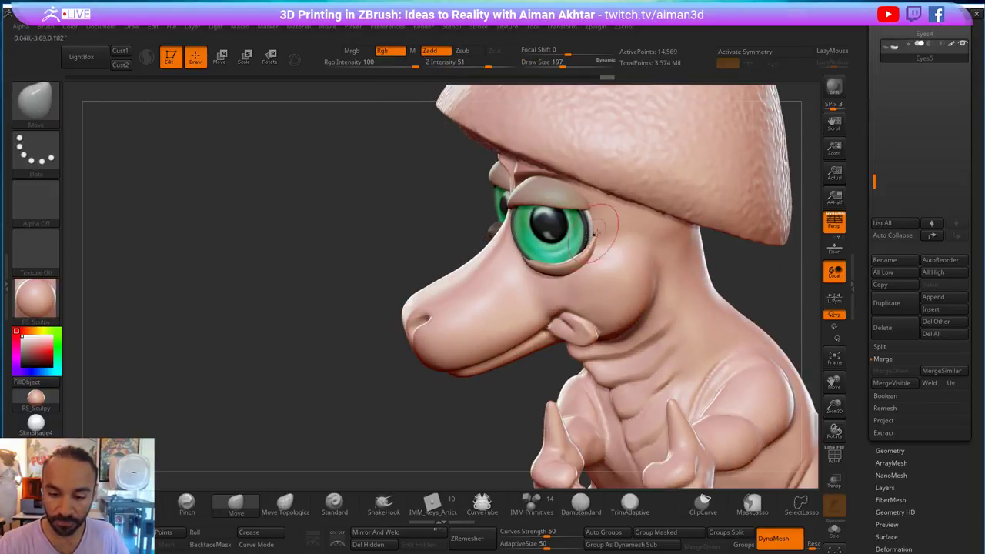
pyautogui.moveTo(816, 303); pyautogui.dragTo(737, 272)
pyautogui.moveTo(515, 248); pyautogui.dragTo(576, 260)
pyautogui.press('s')
pyautogui.moveTo(684, 261); pyautogui.dragTo(677, 204)
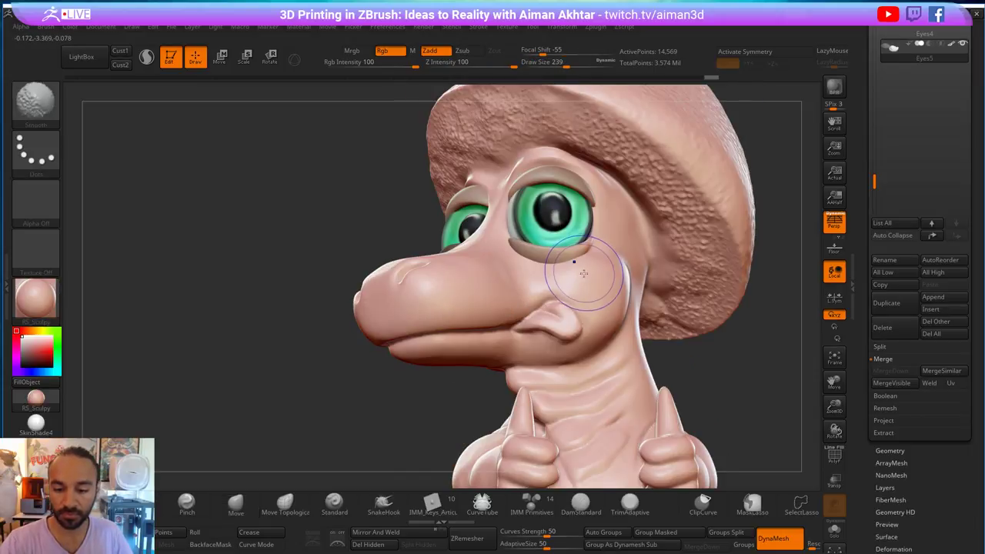
pyautogui.press('s')
pyautogui.moveTo(597, 266)
pyautogui.mouseDown()
pyautogui.moveTo(573, 260)
pyautogui.moveTo(586, 251)
pyautogui.mouseUp()
# - Thicken the left lower lid with the Inflate brush and smooth its lower edge
pyautogui.press('b')
pyautogui.press('i')
pyautogui.press('n')
pyautogui.press('s')
pyautogui.press('s')
pyautogui.press('shift')
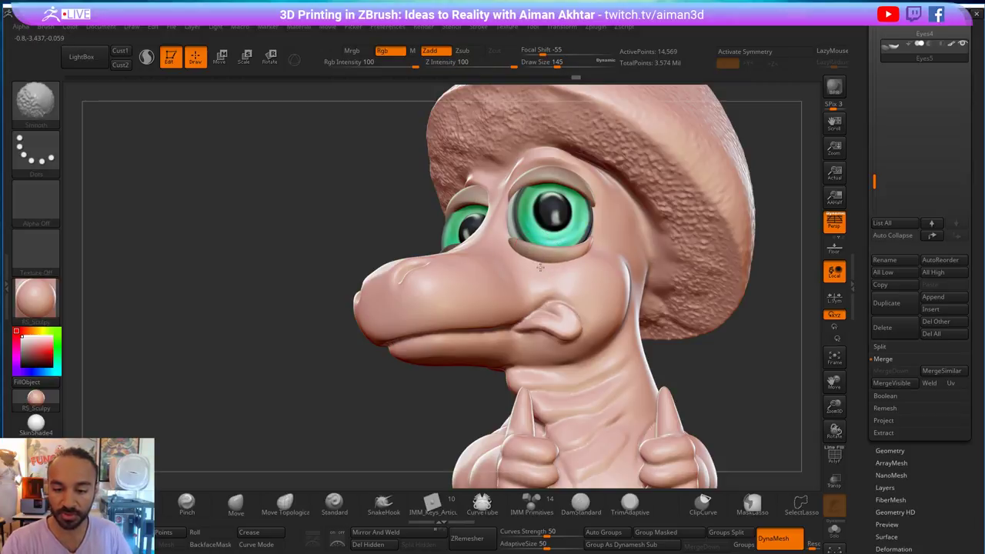
pyautogui.keyDown('shift'); pyautogui.moveTo(550, 270); pyautogui.dragTo(573, 259); pyautogui.keyUp('shift')
pyautogui.moveTo(711, 331); pyautogui.dragTo(757, 408)
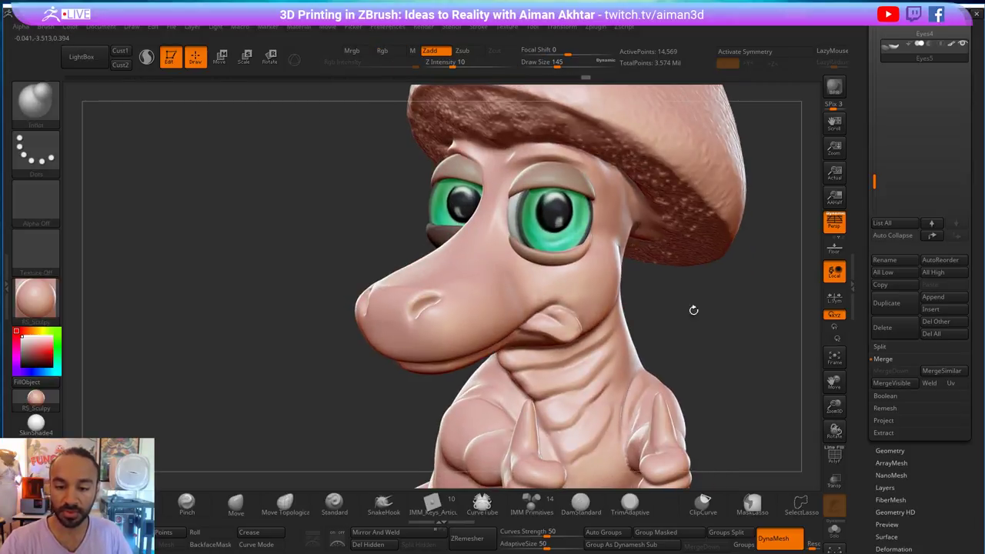
# - Nudge the middle of the left lower lid into its final curve with a resized brush
pyautogui.press('shift')
pyautogui.press('s')
pyautogui.press('shift')
pyautogui.press('s')
pyautogui.moveTo(547, 269); pyautogui.dragTo(557, 268)
# - Invert the eyelid mask and adjust the right eye's lower lid against its eyeball with a larger Move brush
pyautogui.moveTo(574, 250)
pyautogui.mouseDown(button='right')
pyautogui.moveTo(583, 274)
pyautogui.moveTo(420, 252)
pyautogui.mouseUp(button='right')
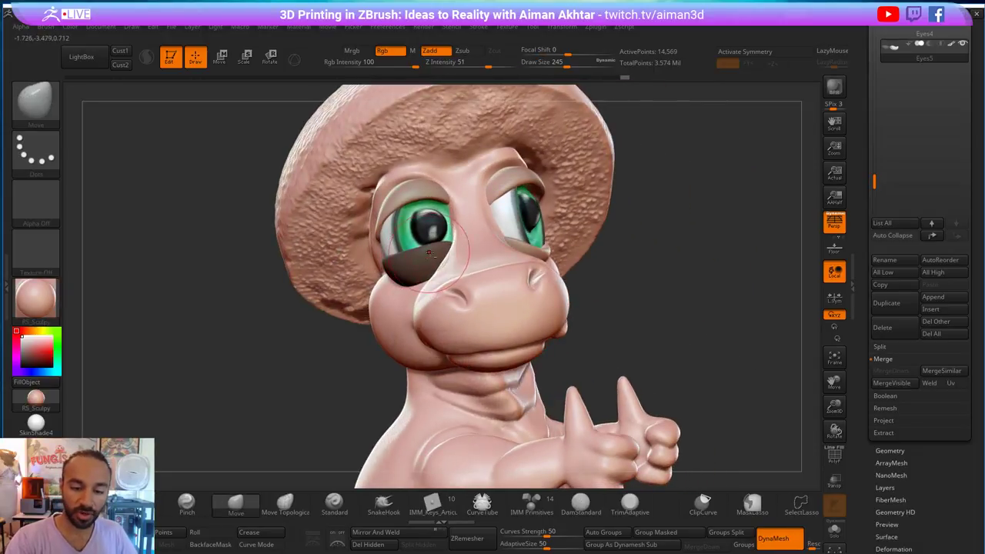
pyautogui.keyDown('ctrl'); pyautogui.click(635, 279); pyautogui.keyUp('ctrl')
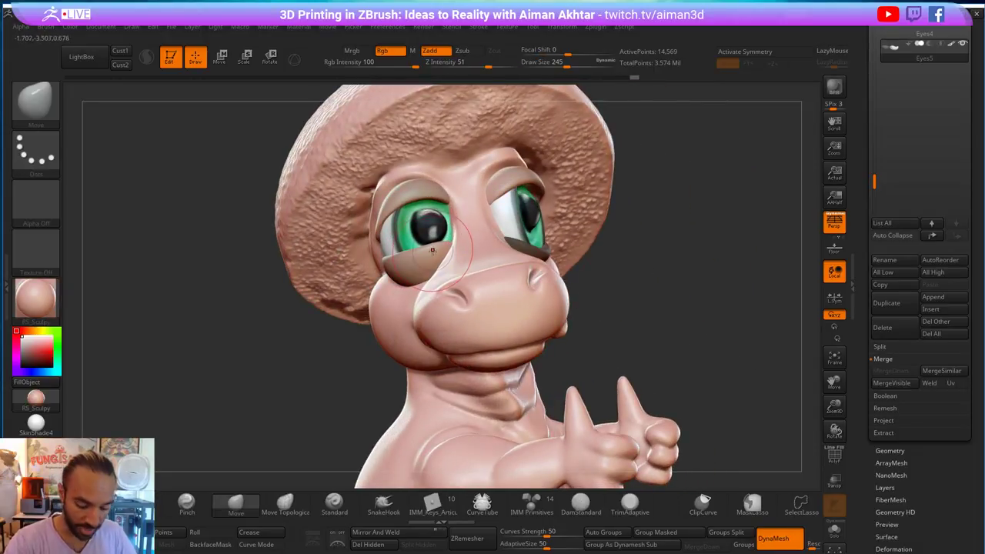
pyautogui.press('s')
pyautogui.moveTo(428, 251)
pyautogui.mouseDown()
pyautogui.moveTo(437, 252)
pyautogui.moveTo(410, 234)
pyautogui.mouseUp()
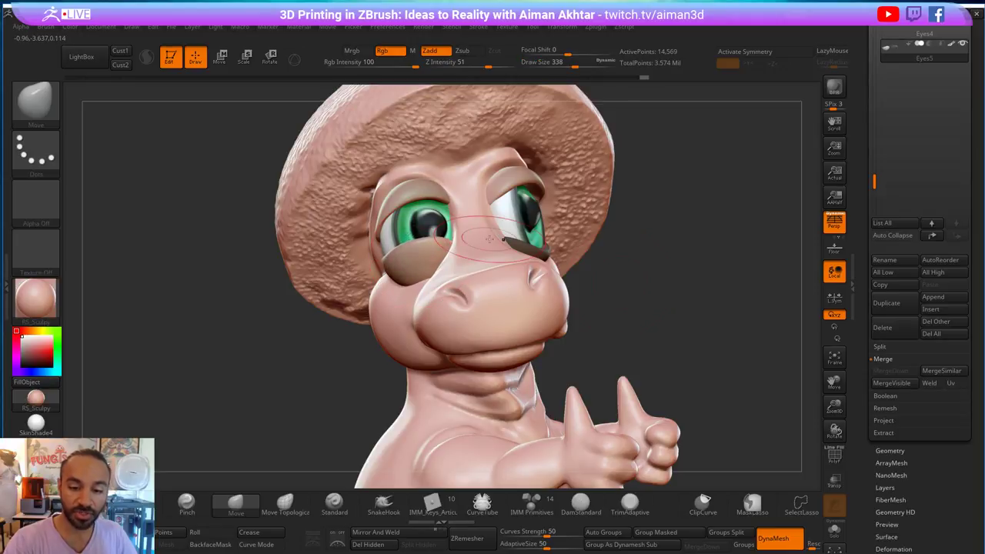
pyautogui.moveTo(758, 301)
pyautogui.mouseDown()
pyautogui.moveTo(653, 309)
pyautogui.moveTo(676, 303)
pyautogui.mouseUp()
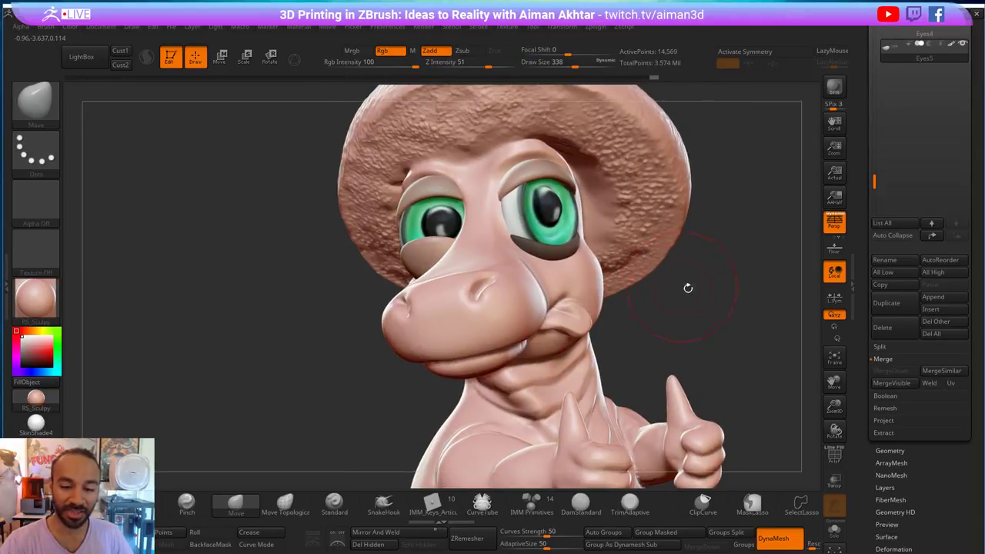
pyautogui.moveTo(688, 286); pyautogui.dragTo(621, 280, button='right')
# - Shape the outer side and underside of the right eye's lower lid with Move brush strokes
pyautogui.press('s')
pyautogui.moveTo(385, 275)
pyautogui.mouseDown()
pyautogui.moveTo(369, 265)
pyautogui.moveTo(380, 282)
pyautogui.moveTo(367, 280)
pyautogui.mouseUp()
pyautogui.press('s')
pyautogui.press('s')
pyautogui.press('shift')
pyautogui.press('s')
pyautogui.moveTo(367, 280); pyautogui.dragTo(421, 271)
pyautogui.press('s')
pyautogui.moveTo(632, 232); pyautogui.dragTo(717, 292)
# - Duplicate the lower eyelids subtool and select the copy, with the original hidden
pyautogui.press('f')
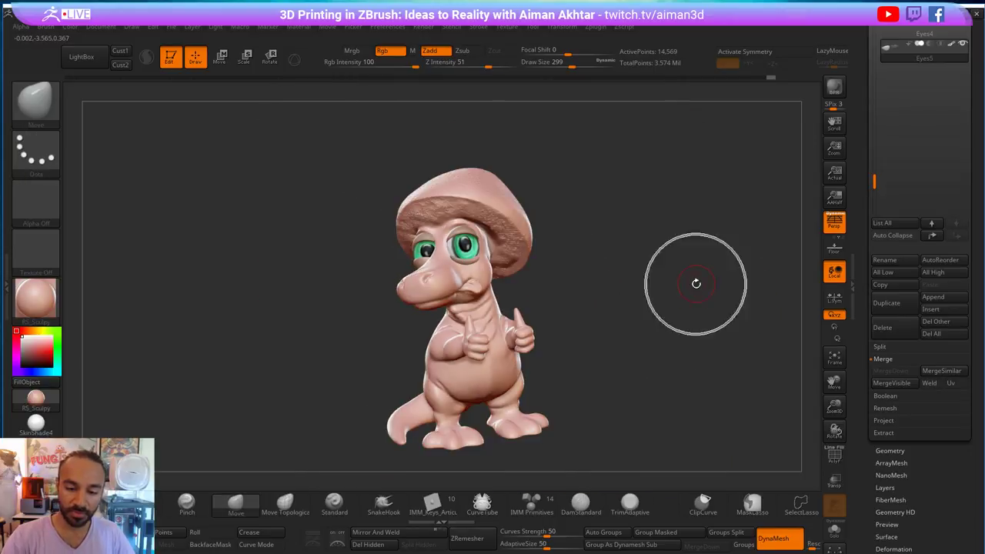
pyautogui.moveTo(660, 281); pyautogui.dragTo(660, 306)
pyautogui.click(885, 302)
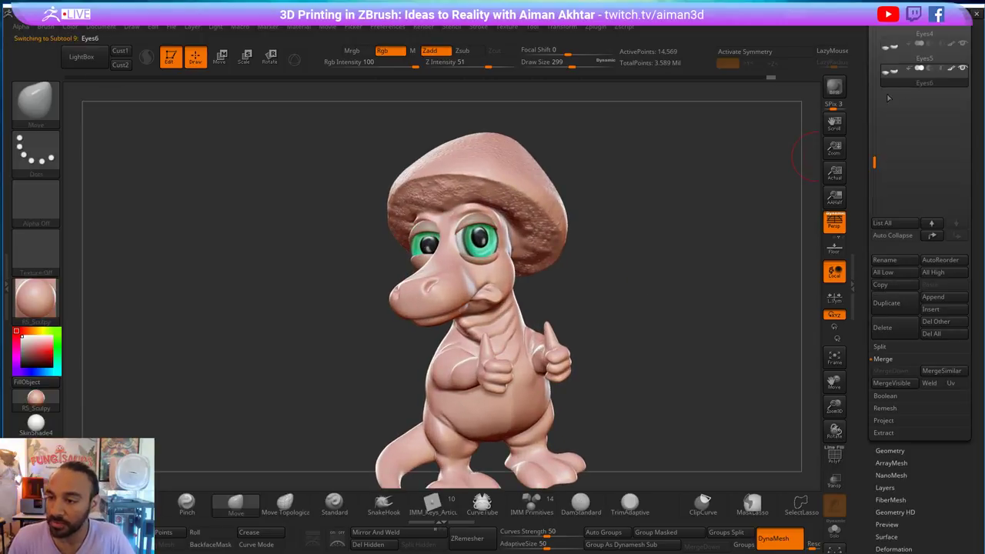
pyautogui.keyDown('alt'); pyautogui.moveTo(723, 239); pyautogui.dragTo(726, 270); pyautogui.keyUp('alt')
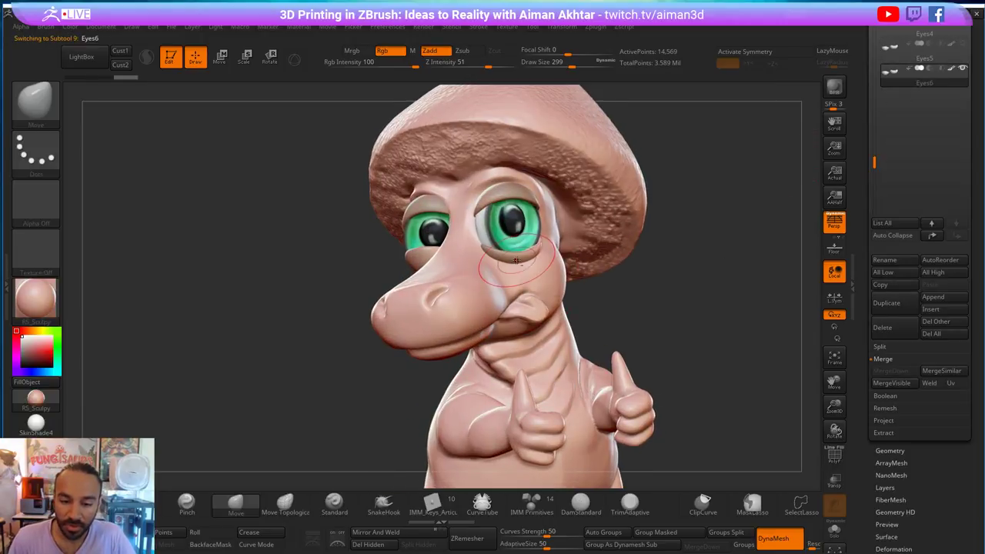
# - Raise the copied left lower lid over the eyeball with the Move brush and fill it out with the Inflate brush
pyautogui.press(']')
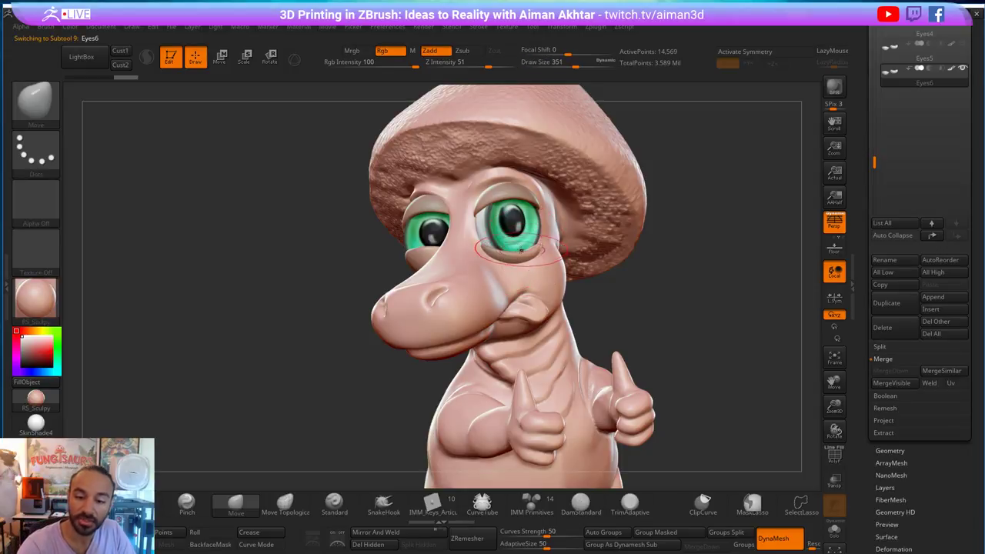
pyautogui.press('s')
pyautogui.moveTo(519, 251); pyautogui.dragTo(512, 250)
pyautogui.moveTo(518, 248); pyautogui.dragTo(521, 267)
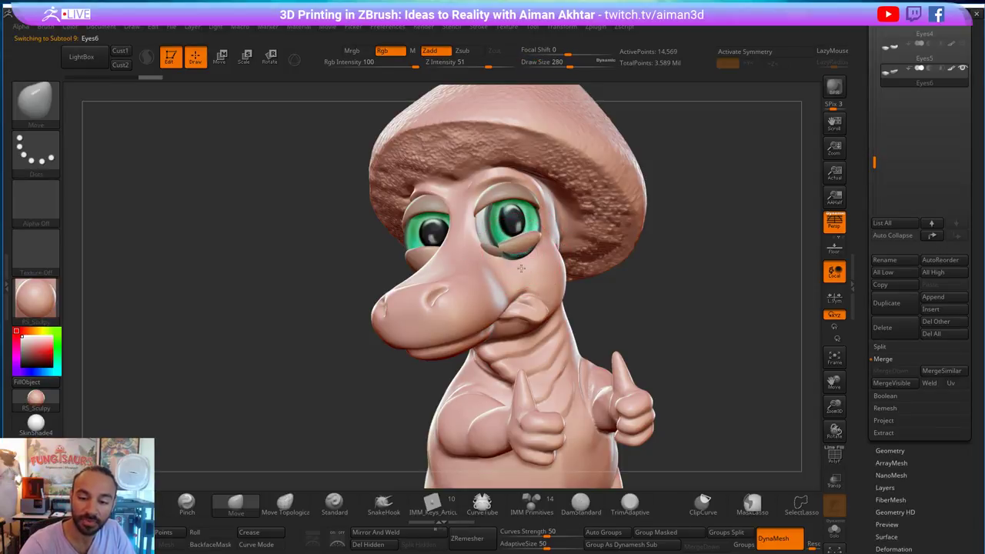
pyautogui.press('b')
pyautogui.press('i')
pyautogui.press('n')
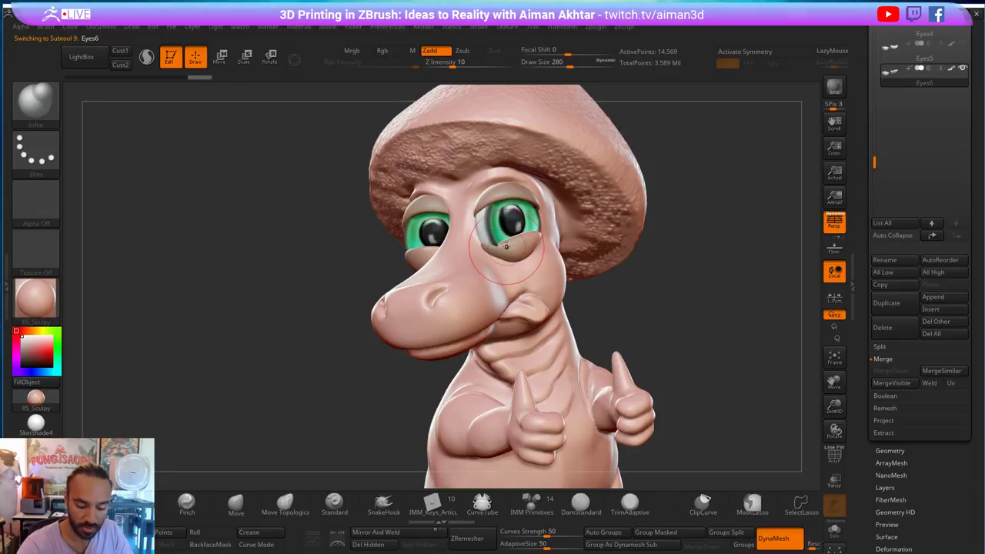
# - Even out the raised upper edge of the copied left lower lid with the Move brush
pyautogui.press('b')
pyautogui.press('m')
pyautogui.press('v')
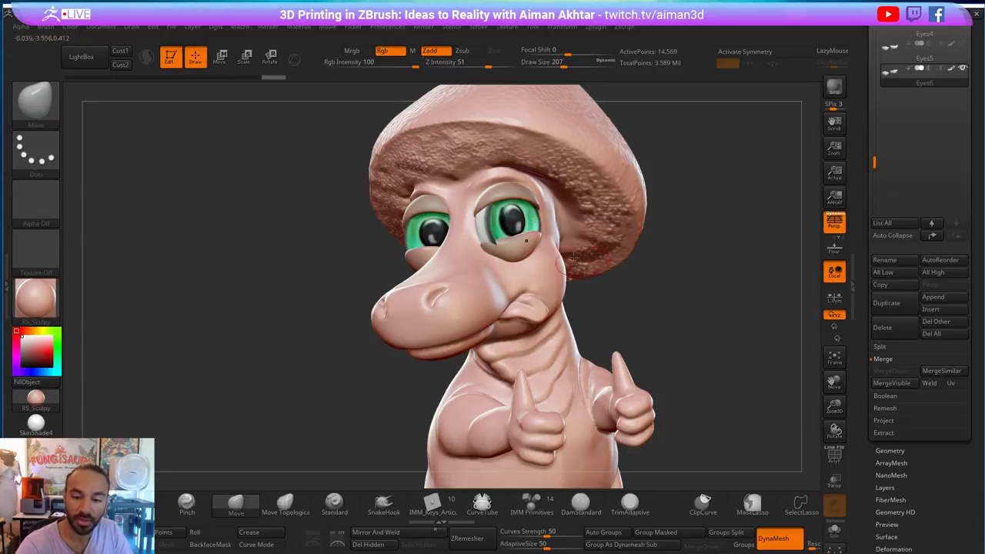
pyautogui.moveTo(645, 257)
pyautogui.mouseDown()
pyautogui.moveTo(500, 262)
pyautogui.moveTo(485, 242)
pyautogui.moveTo(528, 235)
pyautogui.moveTo(520, 239)
pyautogui.mouseUp()
pyautogui.press('s')
pyautogui.press('s')
pyautogui.press('s')
pyautogui.click(478, 244)
pyautogui.press('s')
pyautogui.press('s')
# - Fit the copied left lower lid's outer side and inner corner to the eyeball from different angles
pyautogui.moveTo(538, 240); pyautogui.dragTo(731, 245, button='right')
pyautogui.press('s')
pyautogui.moveTo(520, 244); pyautogui.dragTo(524, 244)
pyautogui.moveTo(522, 245); pyautogui.dragTo(518, 243)
pyautogui.moveTo(573, 267); pyautogui.dragTo(539, 230, button='right')
pyautogui.moveTo(547, 231); pyautogui.dragTo(544, 234)
pyautogui.press('s')
pyautogui.moveTo(527, 254); pyautogui.dragTo(483, 251)
pyautogui.moveTo(482, 249); pyautogui.dragTo(482, 246)
# - Pull the inner corner and lower edge of the copied left lower lid into a rounder, baggier shape
pyautogui.moveTo(712, 272)
pyautogui.mouseDown()
pyautogui.moveTo(758, 253)
pyautogui.moveTo(746, 244)
pyautogui.mouseUp()
pyautogui.press('s')
pyautogui.moveTo(492, 239); pyautogui.dragTo(497, 238)
pyautogui.moveTo(495, 247); pyautogui.dragTo(484, 256)
pyautogui.press('s')
pyautogui.press('s')
pyautogui.press('s')
pyautogui.moveTo(483, 263)
pyautogui.mouseDown()
pyautogui.moveTo(471, 263)
pyautogui.moveTo(496, 264)
pyautogui.mouseUp()
pyautogui.press('s')
pyautogui.moveTo(496, 268); pyautogui.dragTo(504, 269)
pyautogui.press('[')
# - Smooth the inner corner of the copied left lower lid and switch to the Inflate brush to plump it
pyautogui.press('shift')
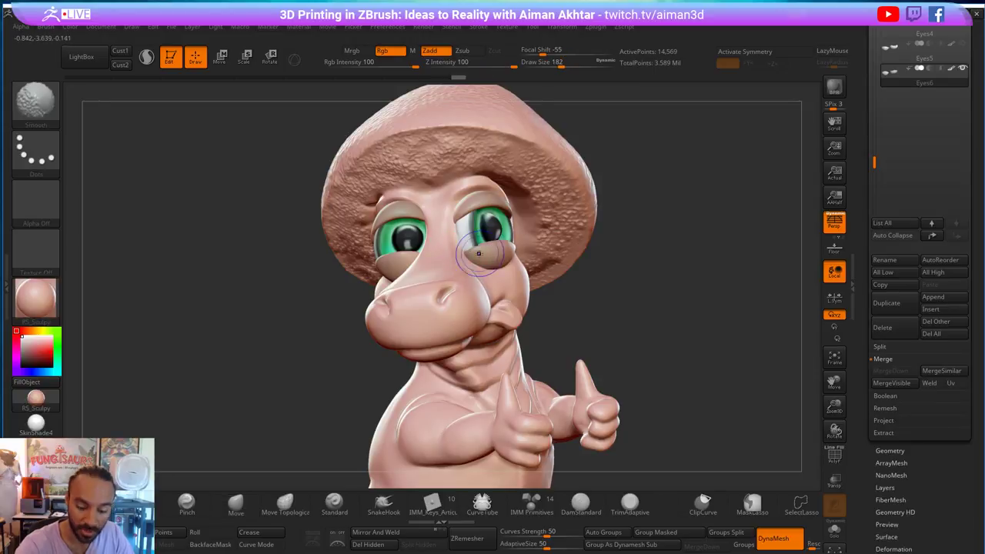
pyautogui.keyDown('shift'); pyautogui.moveTo(481, 251); pyautogui.dragTo(488, 245); pyautogui.keyUp('shift')
pyautogui.press('b')
pyautogui.press('i')
pyautogui.press('n')
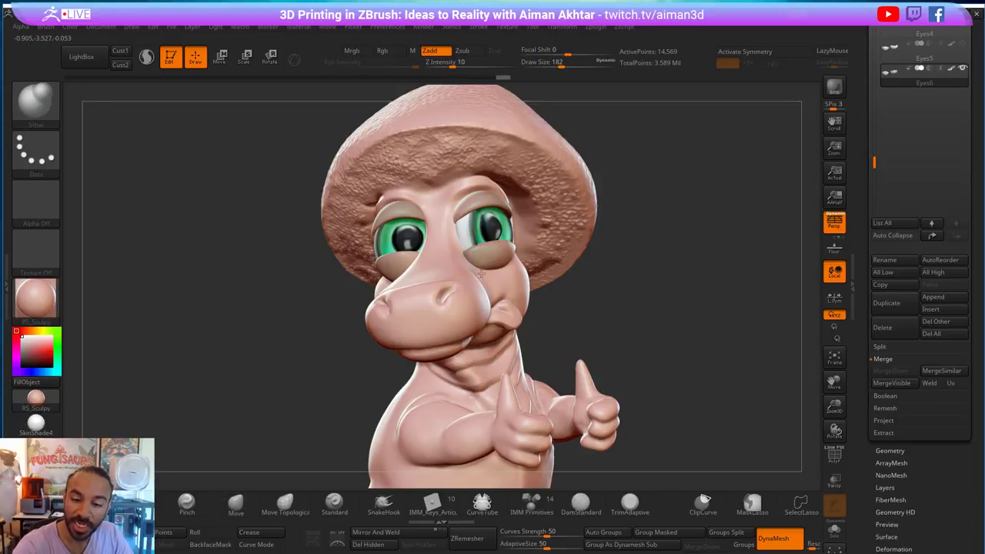
pyautogui.press('shift')
# - Adjust the outer corner of the copied left lower lid with the Move brush at several sizes
pyautogui.moveTo(660, 268); pyautogui.dragTo(570, 265)
pyautogui.press('b')
pyautogui.press('m')
pyautogui.press('v')
pyautogui.press('s')
pyautogui.moveTo(537, 236)
pyautogui.mouseDown()
pyautogui.moveTo(517, 263)
pyautogui.moveTo(474, 263)
pyautogui.moveTo(490, 247)
pyautogui.moveTo(531, 246)
pyautogui.mouseUp()
pyautogui.press('s')
pyautogui.press('shift')
pyautogui.press('s')
pyautogui.press('s')
pyautogui.moveTo(747, 259); pyautogui.dragTo(655, 255)
pyautogui.press('shift')
# - Push the rim of the copied left lower lid against the eyeball, working from a high viewpoint
pyautogui.moveTo(615, 335); pyautogui.dragTo(542, 407)
pyautogui.press('s')
pyautogui.moveTo(460, 229); pyautogui.dragTo(467, 230)
pyautogui.moveTo(471, 243); pyautogui.dragTo(487, 232)
pyautogui.press('s')
pyautogui.moveTo(491, 233); pyautogui.dragTo(496, 230)
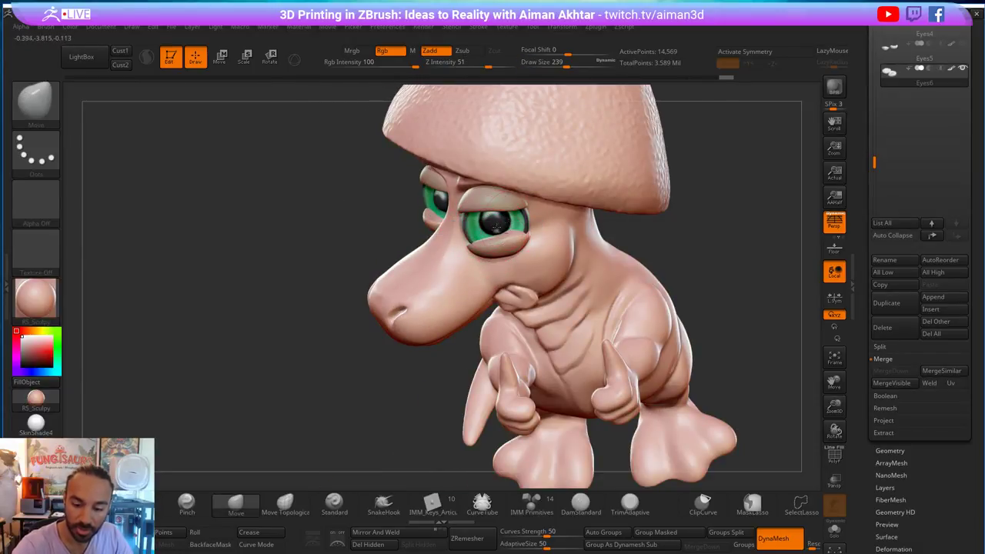
# - Isolate the lower eyelids, carve into the left lid with the DamStandard brush, and show the full character again
pyautogui.click(834, 529)
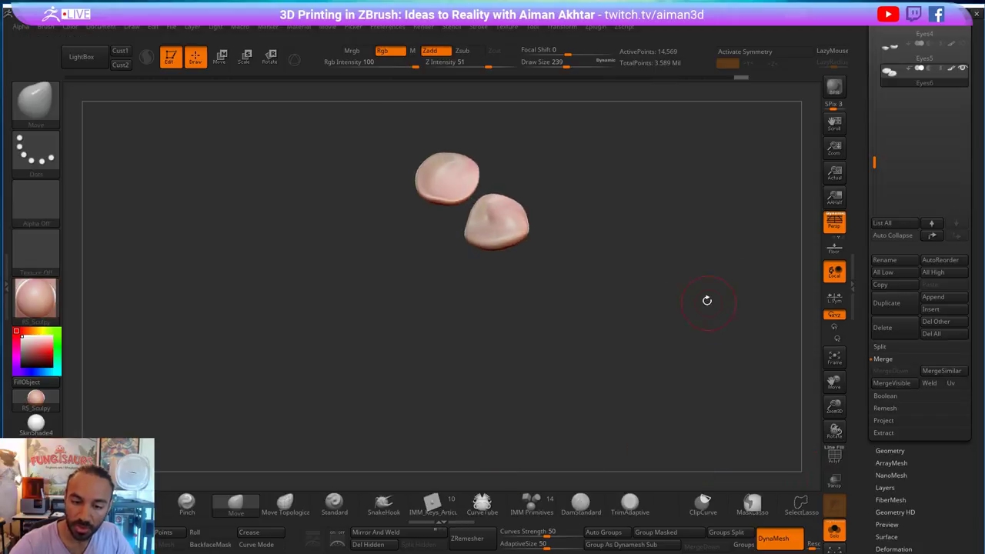
pyautogui.click(580, 502)
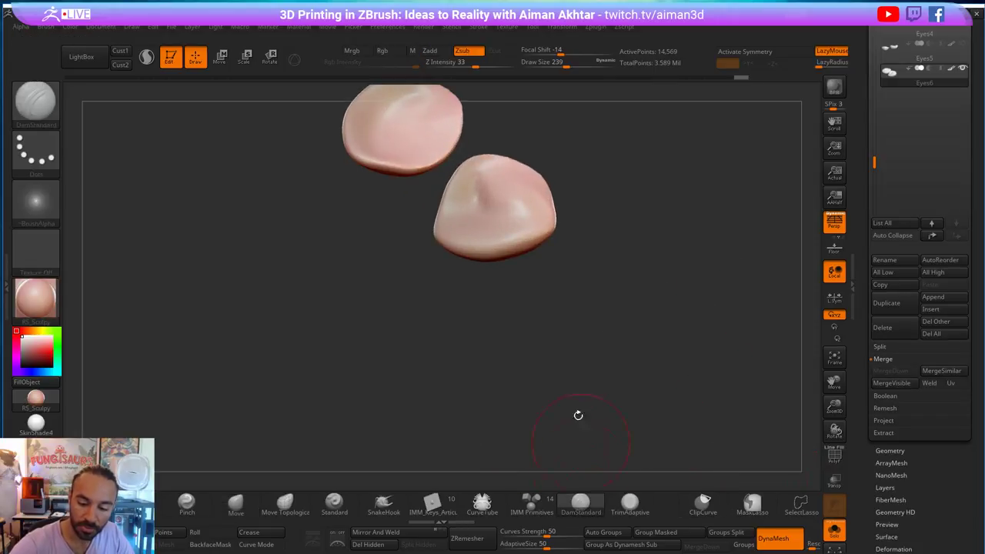
pyautogui.moveTo(455, 217)
pyautogui.mouseDown()
pyautogui.moveTo(531, 208)
pyautogui.moveTo(498, 195)
pyautogui.moveTo(493, 221)
pyautogui.moveTo(513, 219)
pyautogui.mouseUp()
pyautogui.click(834, 529)
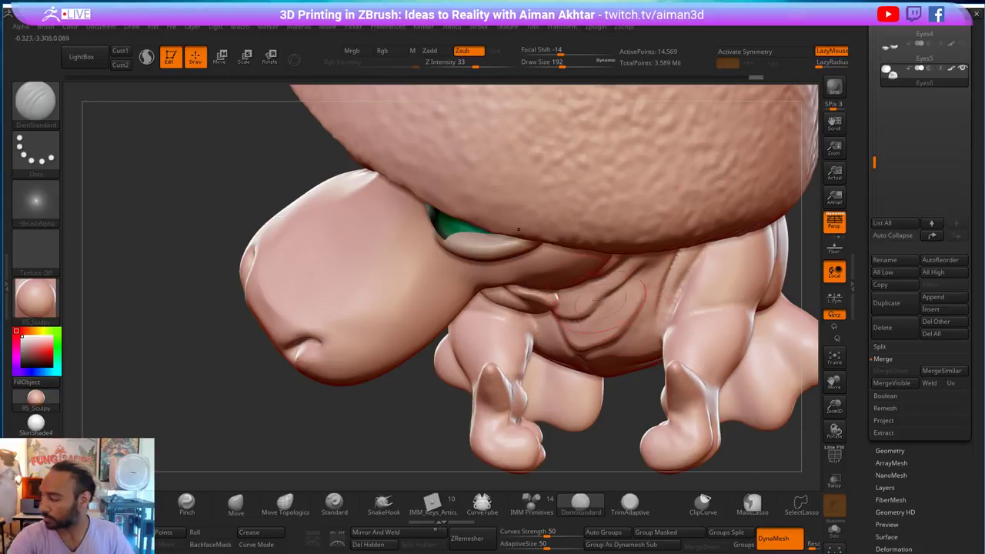
# - Carve along the upper rim of the left lower lid with the DamStandard brush at size 87 and smooth both corners
pyautogui.moveTo(609, 410); pyautogui.dragTo(618, 360)
pyautogui.moveTo(616, 303); pyautogui.dragTo(575, 166)
pyautogui.press('s')
pyautogui.moveTo(549, 212); pyautogui.dragTo(523, 212)
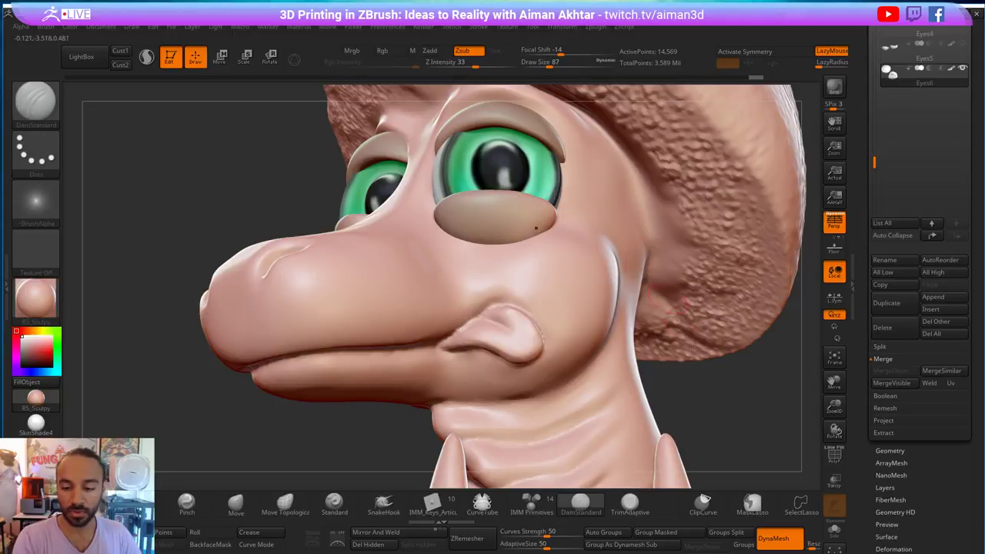
pyautogui.moveTo(716, 396); pyautogui.dragTo(550, 209, button='right')
pyautogui.moveTo(500, 209)
pyautogui.mouseDown()
pyautogui.moveTo(438, 226)
pyautogui.moveTo(531, 207)
pyautogui.mouseUp()
pyautogui.moveTo(436, 225)
pyautogui.keyDown('shift'); pyautogui.mouseDown()
pyautogui.moveTo(462, 221)
pyautogui.moveTo(454, 216)
pyautogui.mouseUp(); pyautogui.keyUp('shift')
pyautogui.keyDown('shift'); pyautogui.moveTo(565, 211); pyautogui.dragTo(554, 213); pyautogui.keyUp('shift')
pyautogui.moveTo(670, 329); pyautogui.dragTo(758, 340)
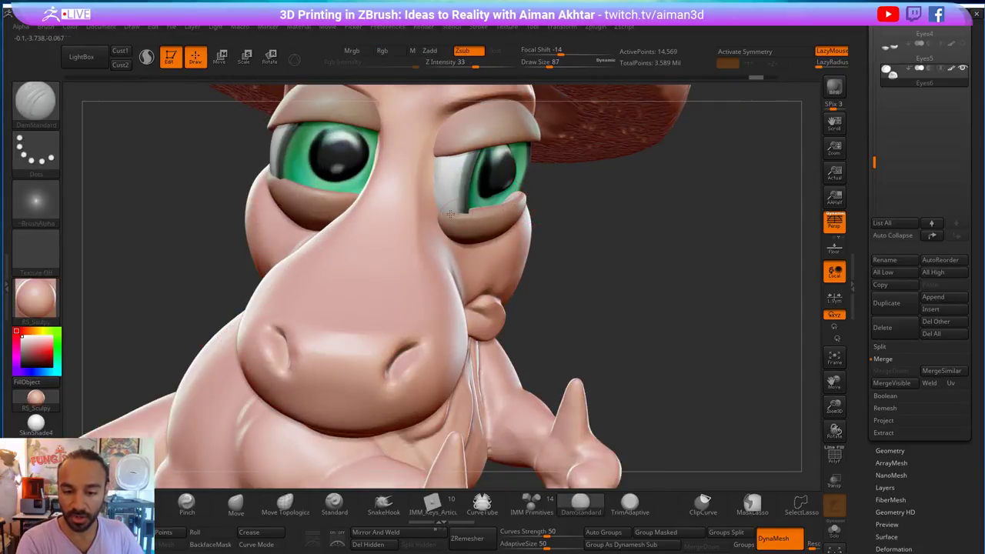
# - Smooth the rim of the left lower lid and reposition its outer corner with the Move brush at size 145
pyautogui.press('shift')
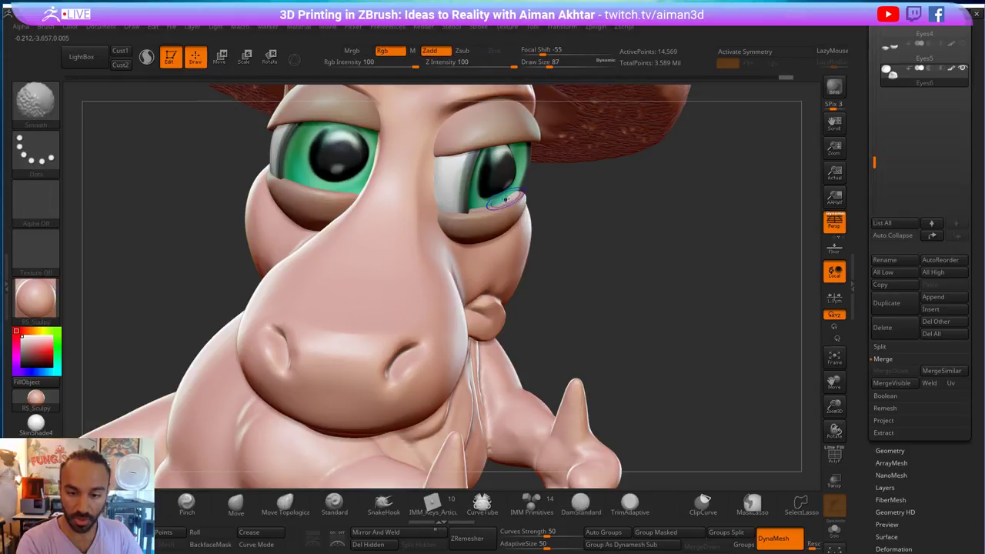
pyautogui.moveTo(582, 216)
pyautogui.mouseDown()
pyautogui.moveTo(556, 201)
pyautogui.moveTo(507, 196)
pyautogui.mouseUp()
pyautogui.press('shift')
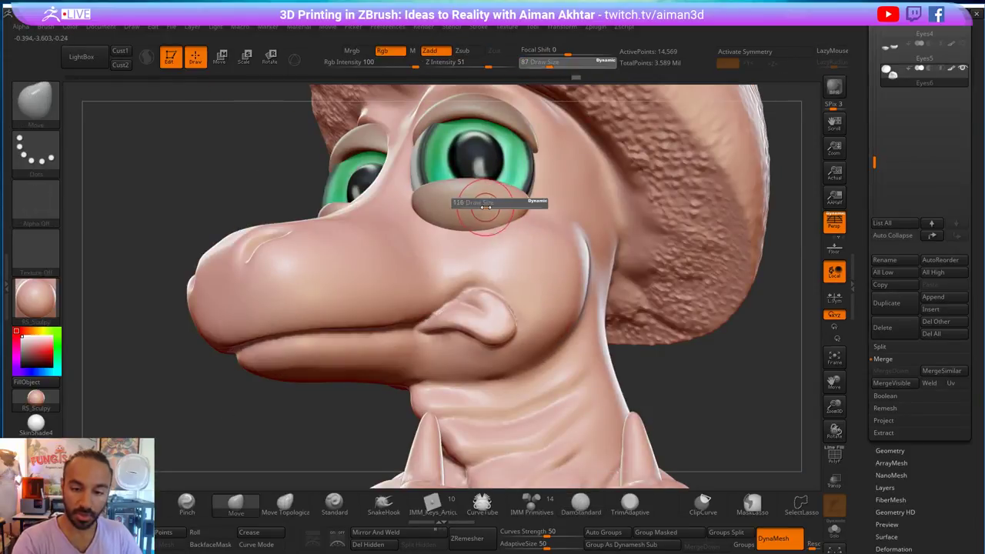
pyautogui.keyDown('shift'); pyautogui.moveTo(521, 218); pyautogui.dragTo(530, 220); pyautogui.keyUp('shift')
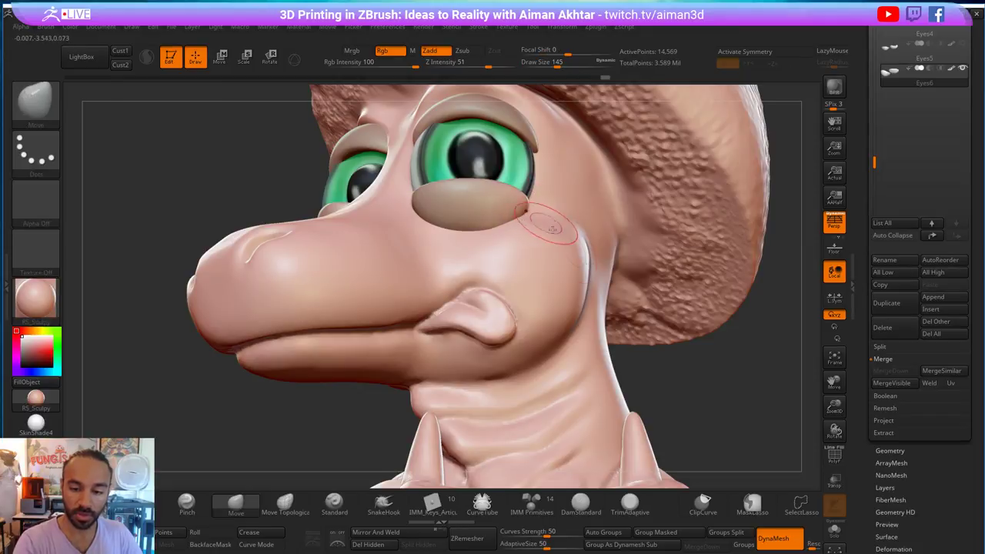
pyautogui.moveTo(717, 386); pyautogui.dragTo(534, 198, button='right')
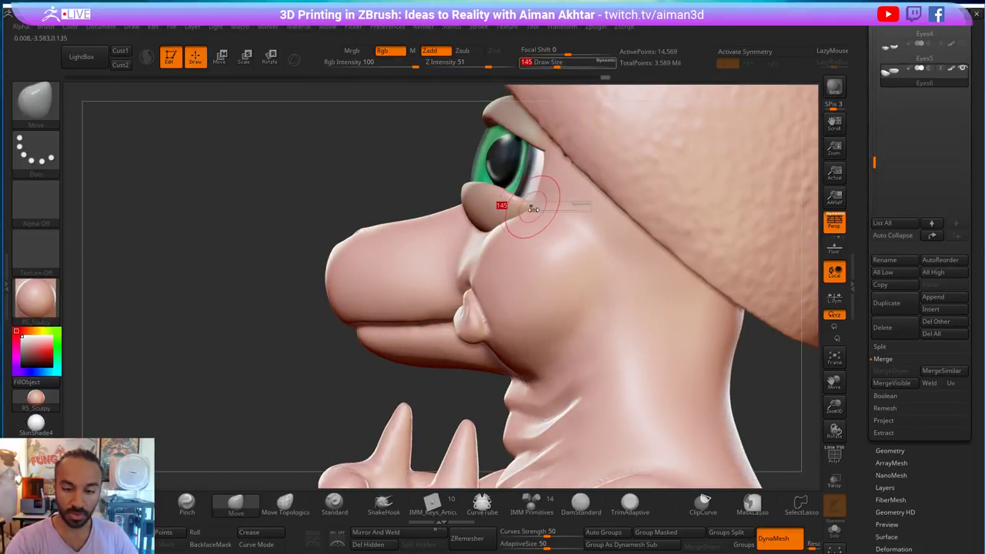
pyautogui.press('s')
pyautogui.moveTo(540, 209); pyautogui.dragTo(523, 200)
# - Pull the outer end of the left lower lid around the eyeball with the Move brush at size 245
pyautogui.press('s')
pyautogui.moveTo(498, 208)
pyautogui.mouseDown()
pyautogui.moveTo(540, 205)
pyautogui.moveTo(561, 161)
pyautogui.moveTo(554, 177)
pyautogui.mouseUp()
pyautogui.press('s')
pyautogui.moveTo(393, 185)
pyautogui.mouseDown()
pyautogui.moveTo(511, 197)
pyautogui.moveTo(547, 181)
pyautogui.mouseUp()
pyautogui.press('[')
pyautogui.press('[')
pyautogui.press('[')
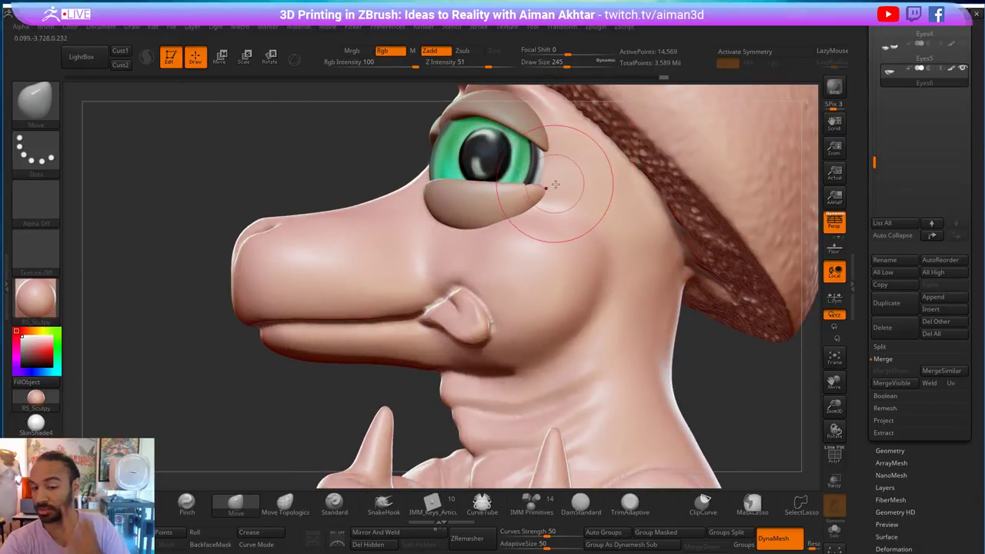
# - Refine the rim of the left lower lid with the Move brush at size 217 and smooth it from corner to corner
pyautogui.press('s')
pyautogui.click(517, 201)
pyautogui.moveTo(517, 198); pyautogui.dragTo(513, 201)
pyautogui.press('s')
pyautogui.click(518, 206)
pyautogui.moveTo(704, 402)
pyautogui.mouseDown()
pyautogui.moveTo(743, 413)
pyautogui.moveTo(727, 406)
pyautogui.mouseUp()
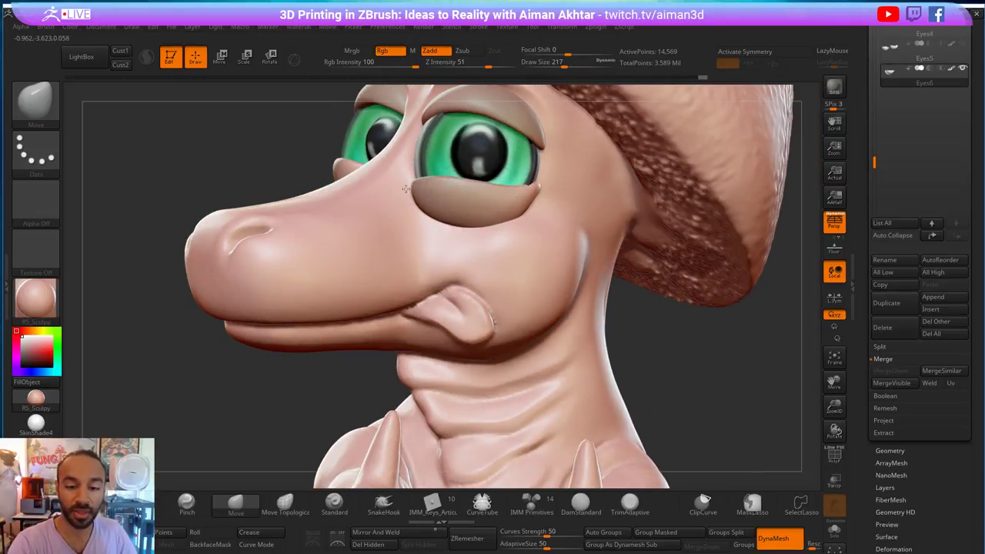
pyautogui.press('shift')
pyautogui.keyDown('shift'); pyautogui.moveTo(419, 190); pyautogui.dragTo(522, 210); pyautogui.keyUp('shift')
# - Examine the full character from several distances and compare the two lower-eyelid versions by toggling their visibility
pyautogui.keyDown('alt'); pyautogui.moveTo(640, 325); pyautogui.dragTo(641, 295); pyautogui.keyUp('alt')
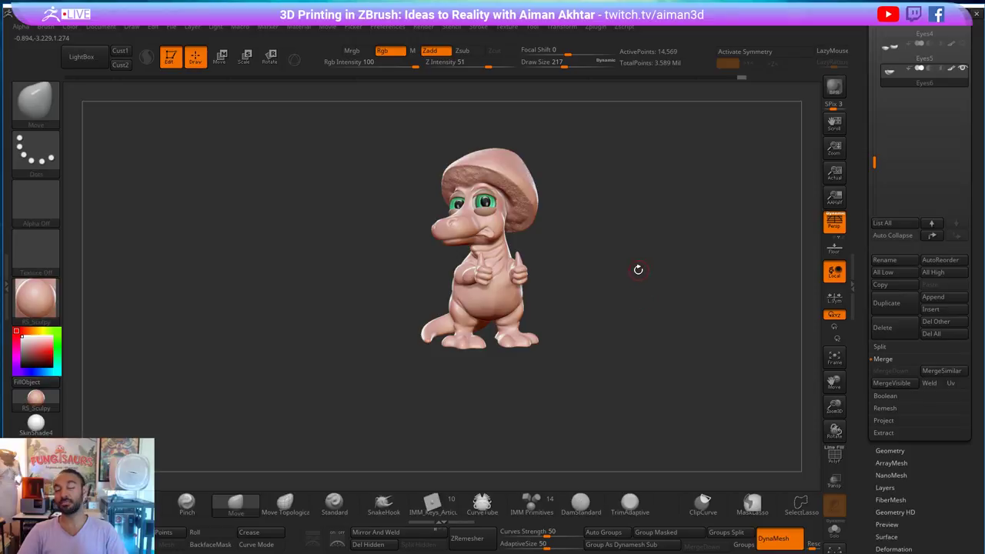
pyautogui.moveTo(636, 285); pyautogui.dragTo(580, 328)
pyautogui.press('f')
pyautogui.keyDown('alt'); pyautogui.moveTo(654, 336); pyautogui.dragTo(654, 409); pyautogui.keyUp('alt')
pyautogui.click(891, 58)
pyautogui.click(891, 77)
pyautogui.click(891, 60)
pyautogui.keyDown('alt'); pyautogui.moveTo(680, 312); pyautogui.dragTo(677, 392); pyautogui.keyUp('alt')
pyautogui.moveTo(606, 338); pyautogui.dragTo(805, 338)
# - Duplicate the Eyes6 lower lids and lower the rim of the copy's right lid with the Move brush at size 257
pyautogui.click(892, 304)
pyautogui.click(926, 79)
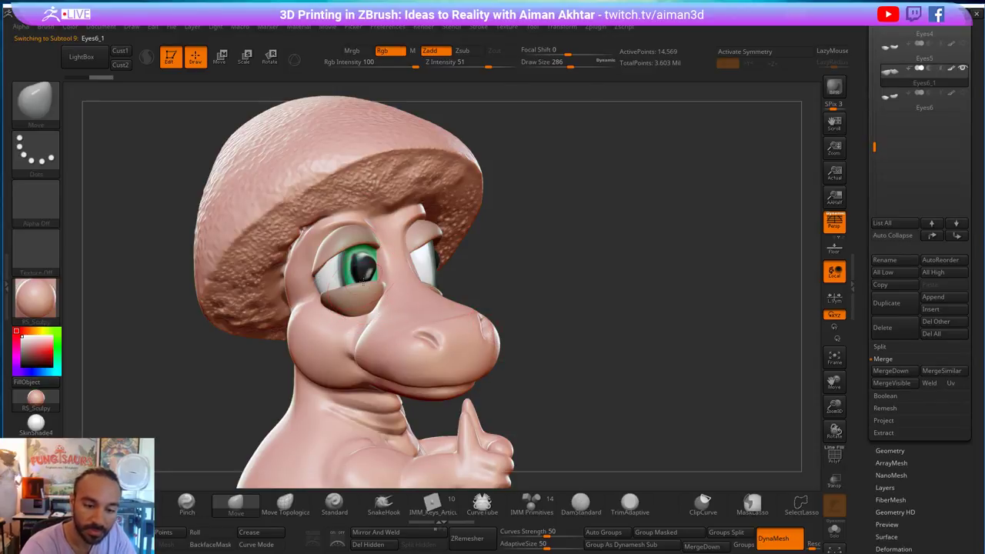
pyautogui.press('s')
pyautogui.moveTo(351, 289); pyautogui.dragTo(348, 289)
pyautogui.moveTo(348, 290)
pyautogui.mouseDown()
pyautogui.moveTo(348, 301)
pyautogui.moveTo(383, 291)
pyautogui.moveTo(368, 314)
pyautogui.moveTo(386, 291)
pyautogui.mouseUp()
# - Select the Eyes4 upper lids and adjust the outer corner of the right one with the Move brush at size 128
pyautogui.keyDown('alt'); pyautogui.click(327, 261); pyautogui.keyUp('alt')
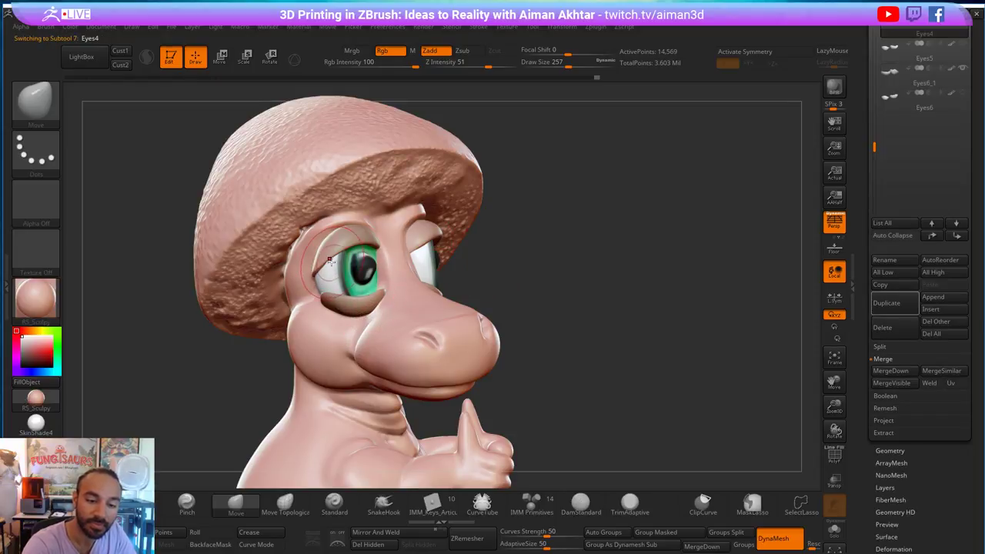
pyautogui.moveTo(488, 256); pyautogui.dragTo(331, 238)
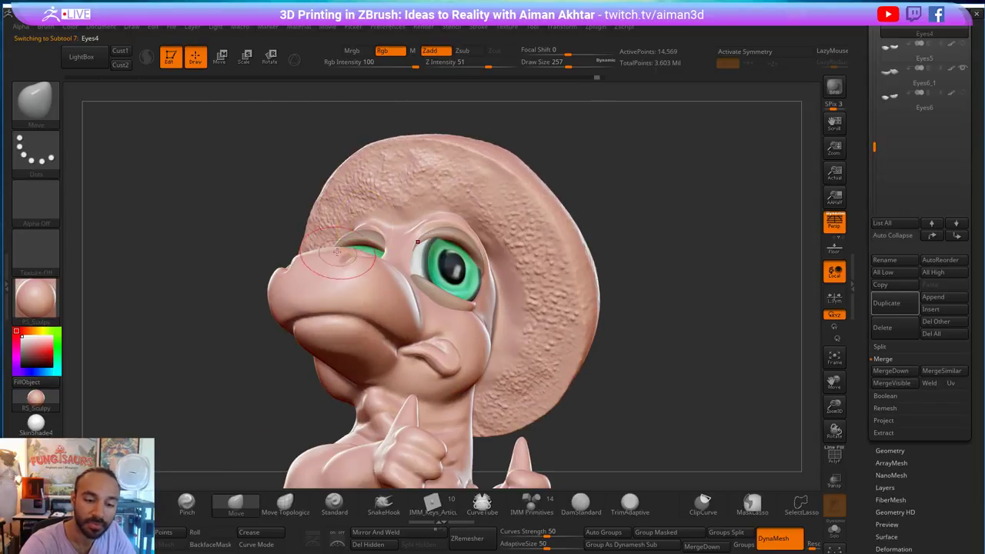
pyautogui.moveTo(253, 284); pyautogui.dragTo(308, 273)
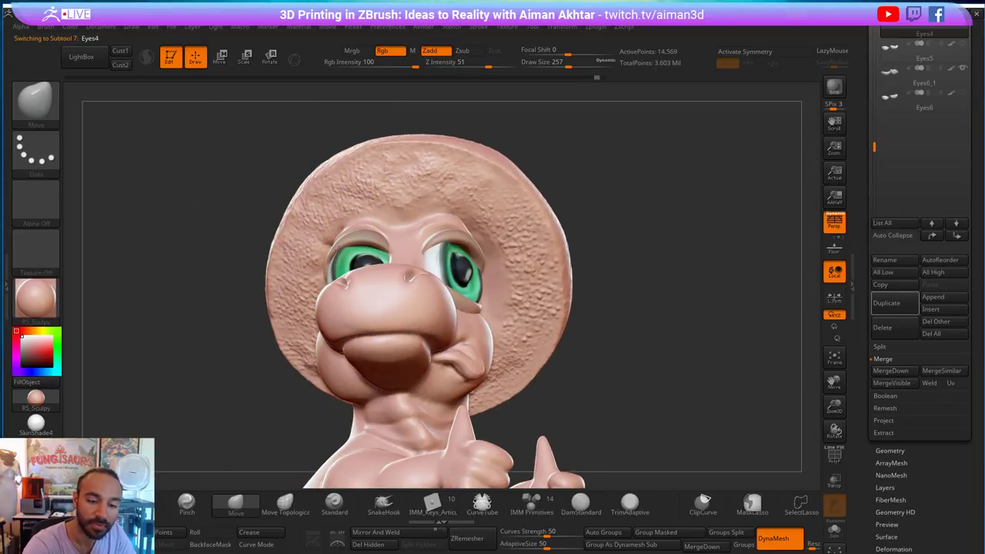
pyautogui.moveTo(206, 383); pyautogui.dragTo(300, 378)
pyautogui.click(318, 256)
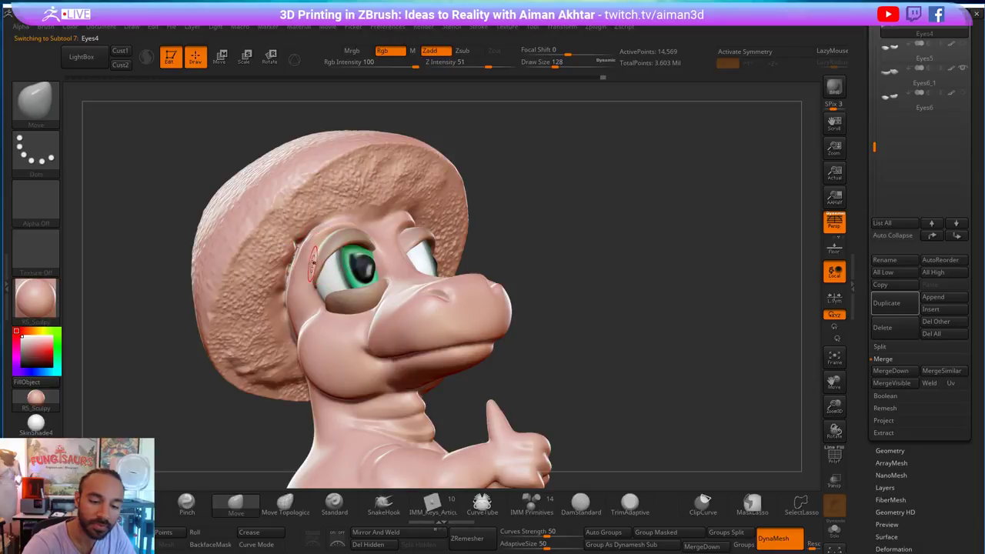
# - Smooth the outer part of the right upper lid and plump it with the Inflate brush
pyautogui.press('shift')
pyautogui.keyDown('shift'); pyautogui.moveTo(342, 239); pyautogui.dragTo(323, 256); pyautogui.keyUp('shift')
pyautogui.press('shift')
pyautogui.press('shift')
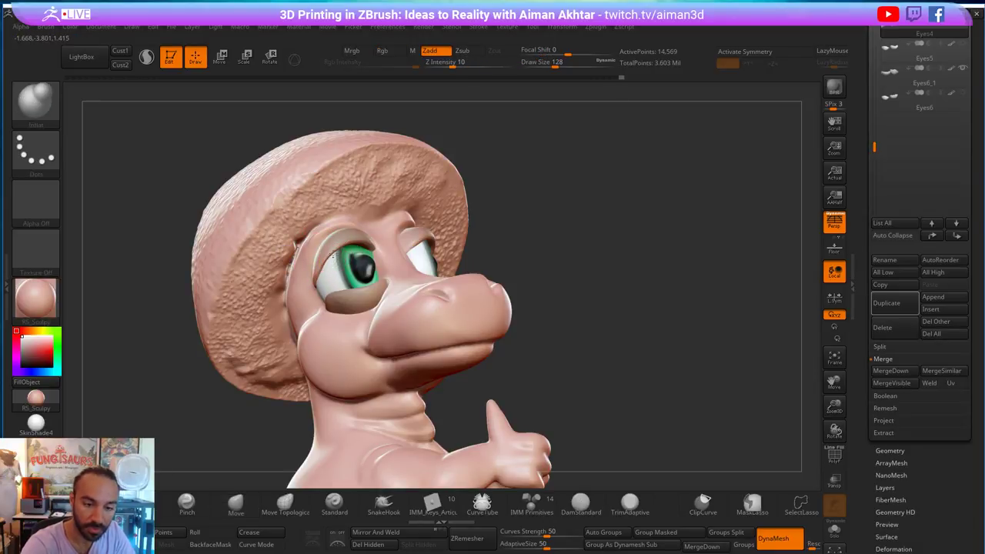
pyautogui.press('shift')
pyautogui.keyDown('shift'); pyautogui.moveTo(331, 287); pyautogui.dragTo(348, 292); pyautogui.keyUp('shift')
# - Select the Eyes6_1 lower lids and reshape the right lid's rim from the side with the Move brush at size 172
pyautogui.moveTo(496, 227)
pyautogui.mouseDown()
pyautogui.moveTo(518, 264)
pyautogui.moveTo(540, 270)
pyautogui.mouseUp()
pyautogui.keyDown('alt'); pyautogui.click(360, 304); pyautogui.keyUp('alt')
pyautogui.press('b')
pyautogui.press('m')
pyautogui.press('v')
pyautogui.press(']')
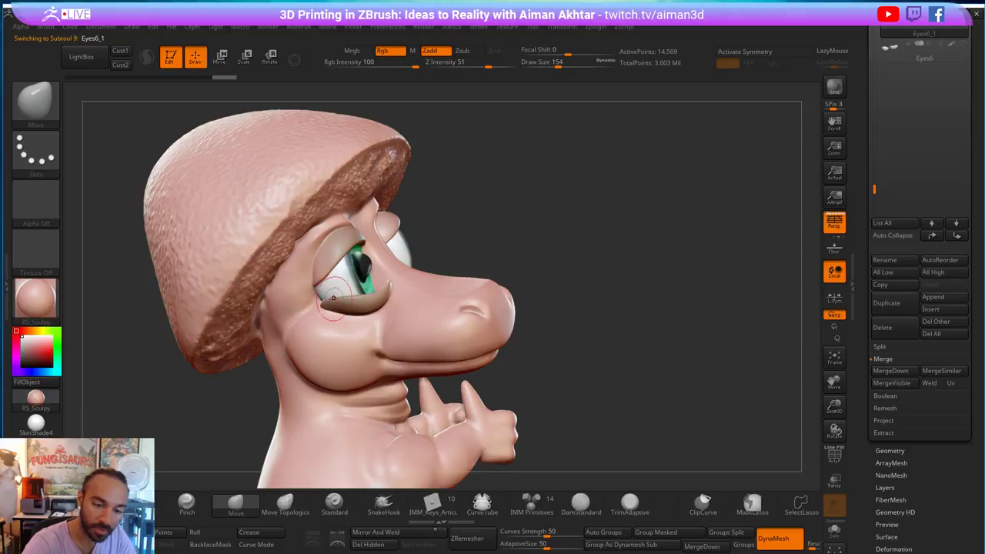
pyautogui.keyDown('shift'); pyautogui.moveTo(376, 280); pyautogui.dragTo(382, 293); pyautogui.keyUp('shift')
pyautogui.press('s')
pyautogui.click(354, 299)
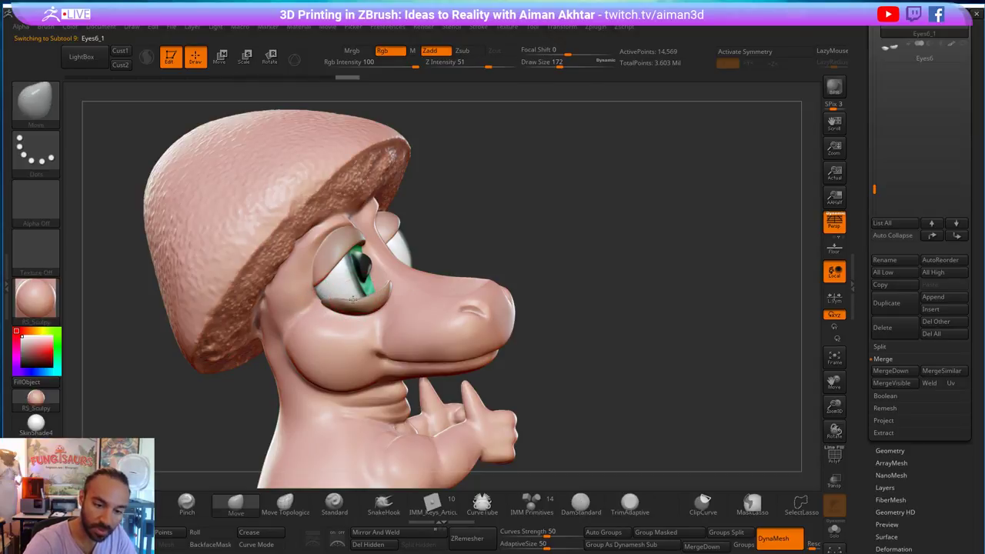
# - Smooth and inflate the right lower lid at size 172, and return to the Move brush
pyautogui.press('shift')
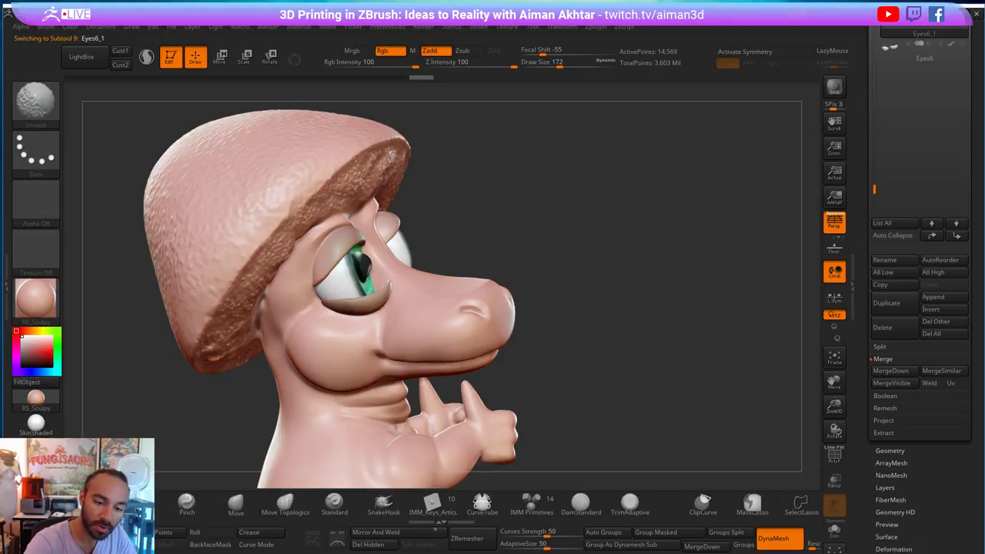
pyautogui.press('b')
pyautogui.press('i')
pyautogui.press('n')
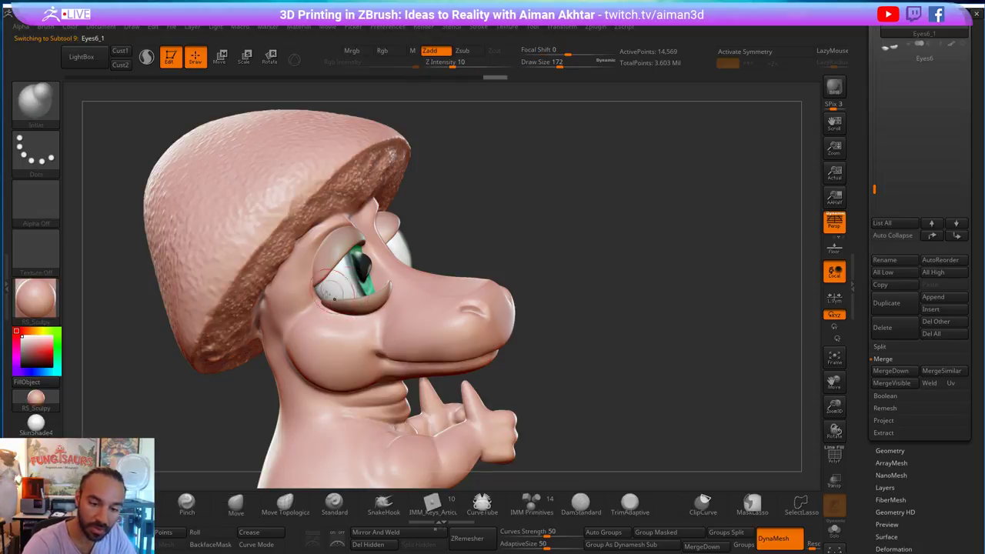
pyautogui.press('b')
pyautogui.press('m')
pyautogui.press('v')
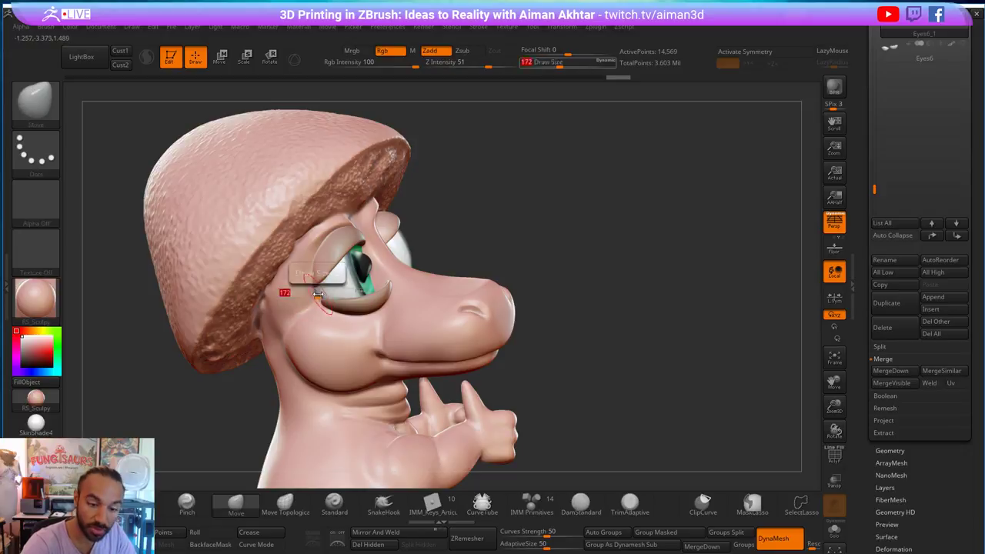
# - Select the Eyes4 upper lids and reshape the right lid's outer corner with the Move brush at several sizes, smoothing between strokes
pyautogui.keyDown('alt'); pyautogui.click(314, 284); pyautogui.keyUp('alt')
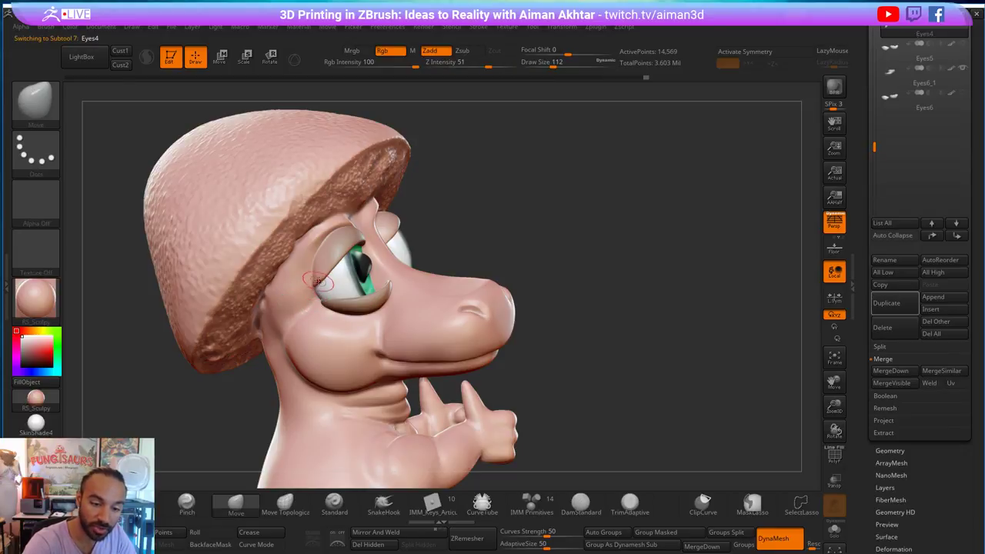
pyautogui.press('shift')
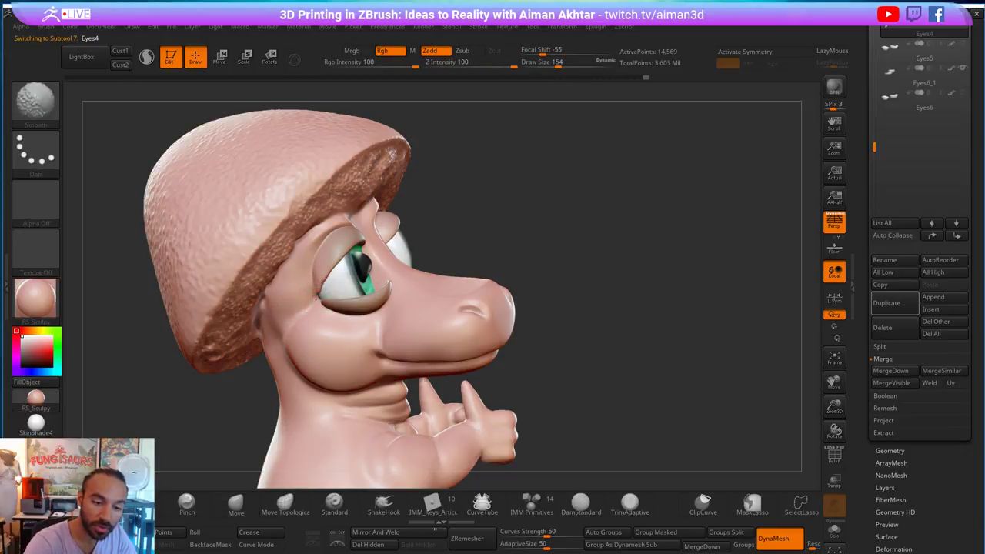
pyautogui.moveTo(498, 187); pyautogui.dragTo(569, 189)
pyautogui.press('s')
pyautogui.moveTo(319, 290); pyautogui.dragTo(308, 301)
pyautogui.press('shift')
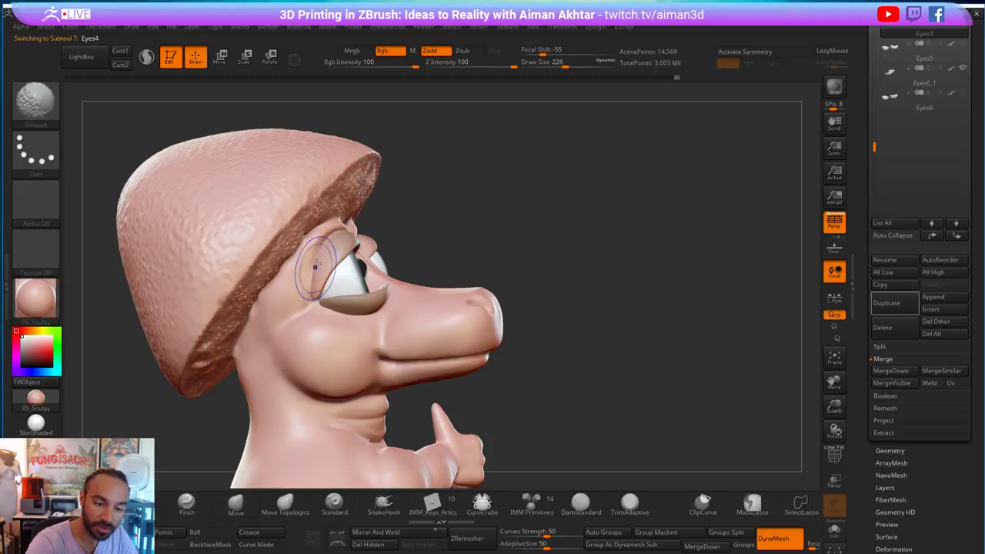
pyautogui.press('s')
pyautogui.moveTo(318, 298)
pyautogui.mouseDown()
pyautogui.moveTo(309, 297)
pyautogui.moveTo(330, 287)
pyautogui.moveTo(327, 271)
pyautogui.mouseUp()
pyautogui.press('s')
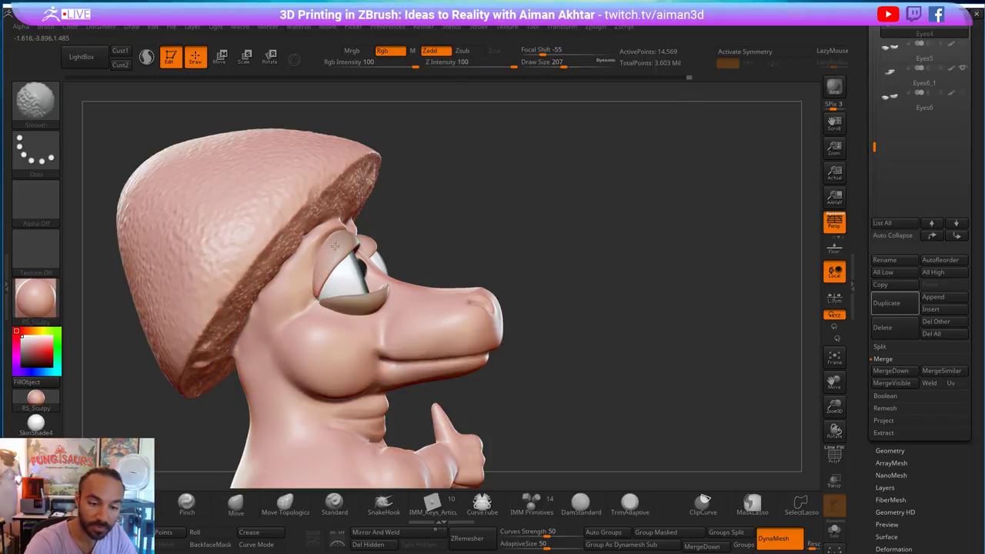
# - Plump the right upper lid with the Inflate brush at size 207 and smooth it
pyautogui.press('b')
pyautogui.press('i')
pyautogui.press('n')
pyautogui.press('shift')
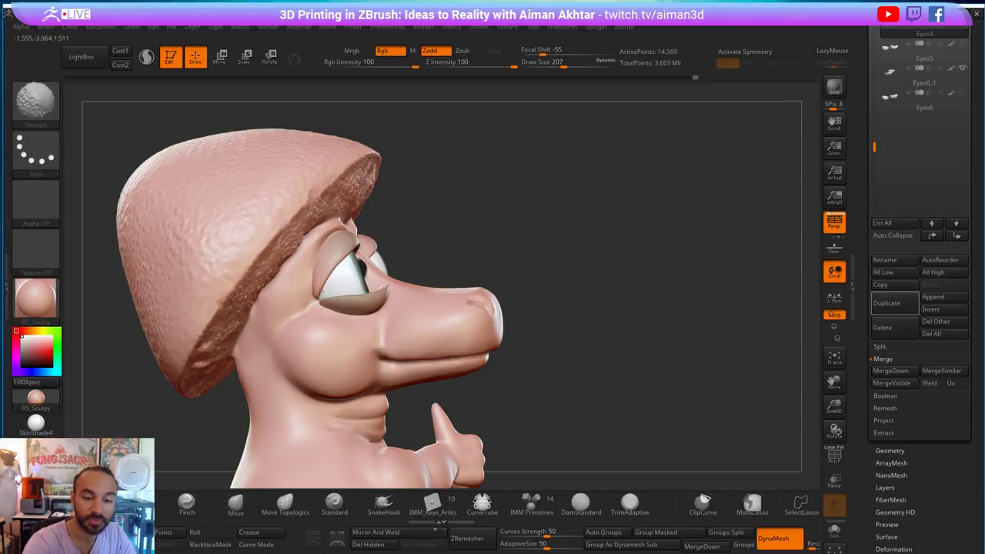
# - Select the Eyes6_1 lower lids, inflate the right one, and refine its outer part with the Move and Smooth brushes
pyautogui.keyDown('alt'); pyautogui.click(350, 305); pyautogui.keyUp('alt')
pyautogui.press('s')
pyautogui.moveTo(337, 305)
pyautogui.mouseDown()
pyautogui.moveTo(313, 301)
pyautogui.moveTo(344, 296)
pyautogui.mouseUp()
pyautogui.press('b')
pyautogui.press('m')
pyautogui.press('v')
pyautogui.press('s')
pyautogui.press('s')
pyautogui.press('s')
pyautogui.press('shift')
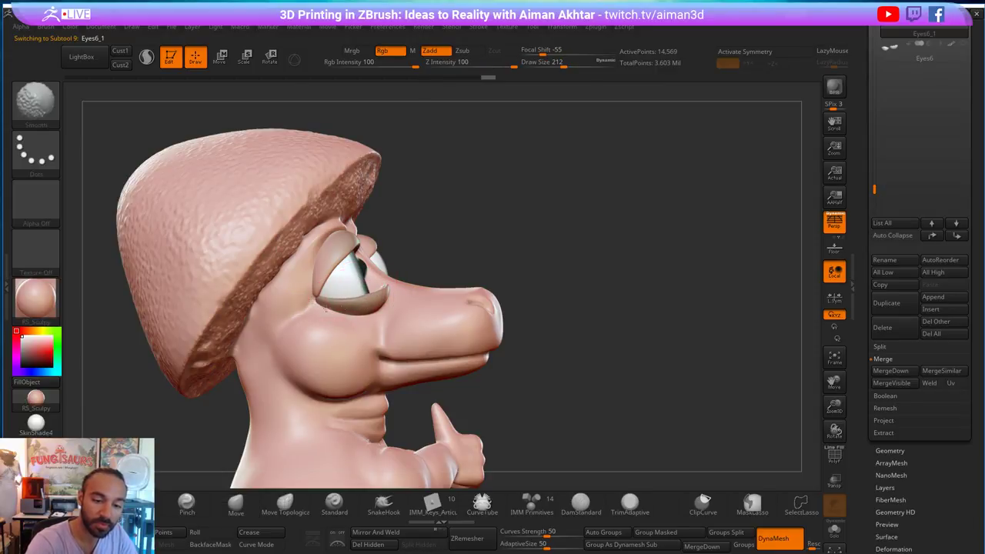
# - Fit the inner corner of the right lower lid beside the snout with progressively resized Move strokes and smooth it
pyautogui.moveTo(526, 237); pyautogui.dragTo(427, 221)
pyautogui.press('s')
pyautogui.moveTo(374, 285)
pyautogui.mouseDown()
pyautogui.moveTo(367, 288)
pyautogui.moveTo(402, 280)
pyautogui.mouseUp()
pyautogui.press('s')
pyautogui.moveTo(403, 280)
pyautogui.mouseDown()
pyautogui.moveTo(395, 290)
pyautogui.moveTo(404, 282)
pyautogui.mouseUp()
pyautogui.press('s')
pyautogui.press('s')
pyautogui.press('shift')
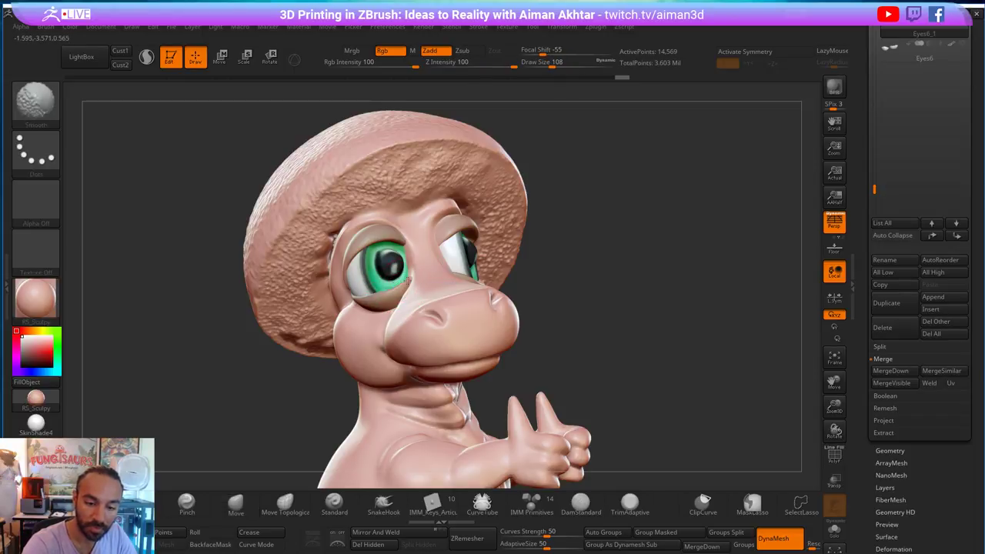
# - Smooth the right lower lid at size 177 while working from both front three-quarter views
pyautogui.moveTo(582, 275)
pyautogui.mouseDown()
pyautogui.moveTo(421, 286)
pyautogui.moveTo(421, 275)
pyautogui.mouseUp()
pyautogui.press('s')
pyautogui.press('shift')
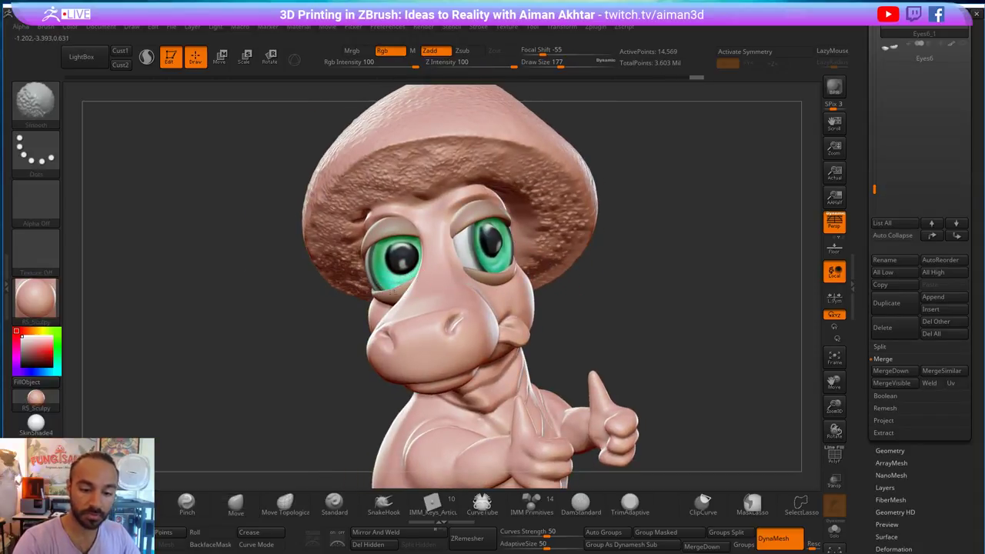
pyautogui.moveTo(358, 314); pyautogui.dragTo(427, 305)
pyautogui.press('shift')
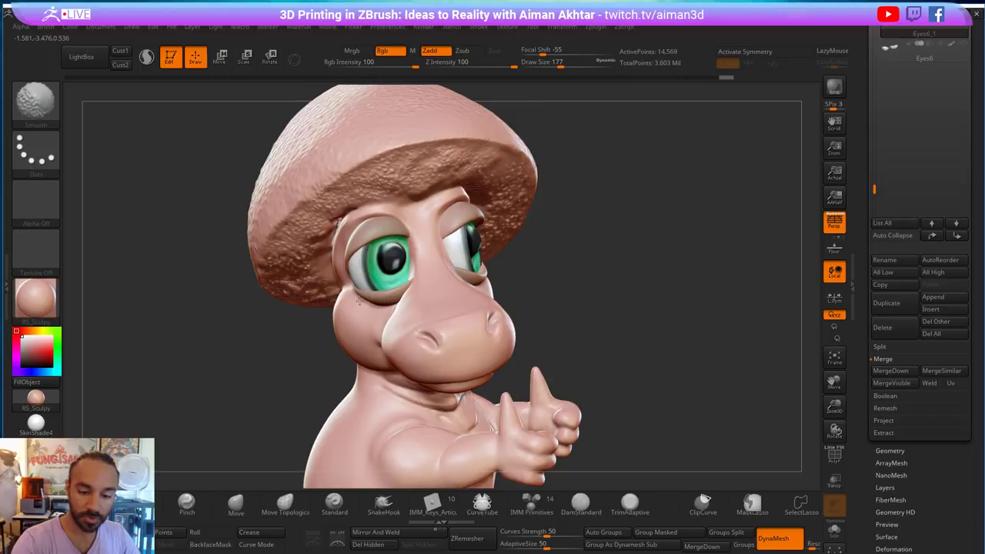
# - Reshape the inner corner of the left lower lid with the Move brush at sizes 217 and 293
pyautogui.moveTo(546, 288); pyautogui.dragTo(413, 297)
pyautogui.press('s')
pyautogui.moveTo(479, 274); pyautogui.dragTo(480, 274)
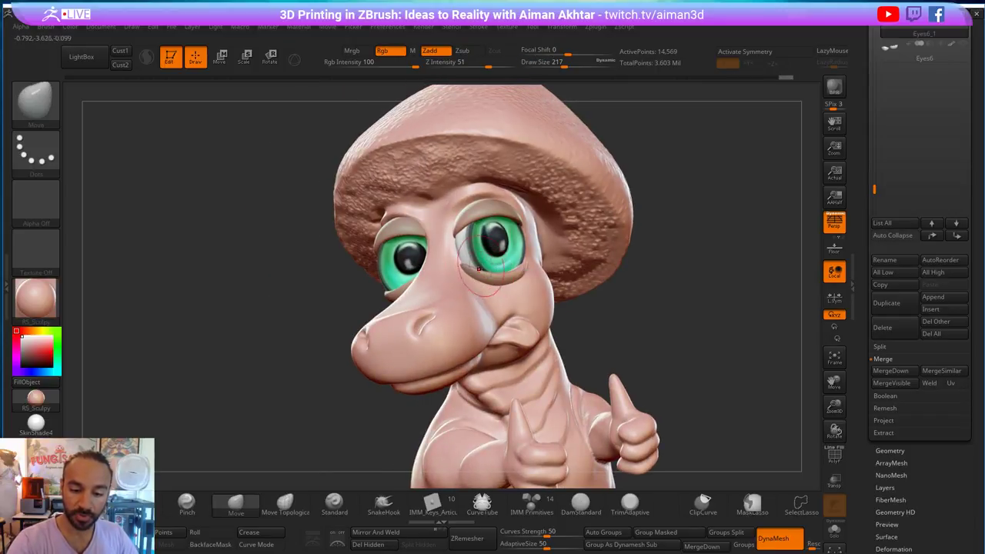
pyautogui.press('s')
pyautogui.moveTo(477, 282); pyautogui.dragTo(486, 282)
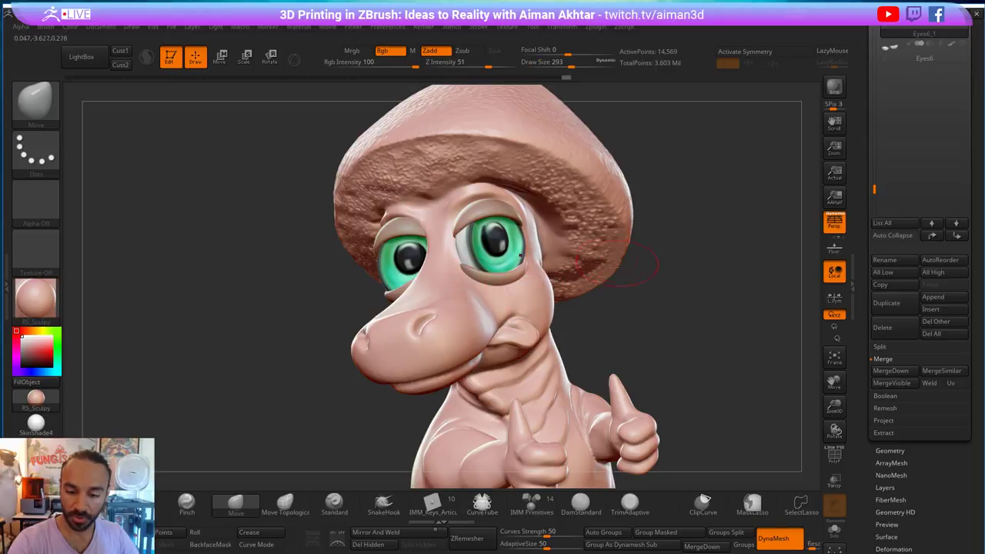
# - Raise the outer corner of the left lower lid around the eyeball with the Move brush and smooth it at size 234
pyautogui.moveTo(608, 290)
pyautogui.mouseDown()
pyautogui.moveTo(524, 246)
pyautogui.moveTo(507, 280)
pyautogui.moveTo(531, 245)
pyautogui.mouseUp()
pyautogui.press('s')
pyautogui.press('s')
pyautogui.moveTo(529, 240); pyautogui.dragTo(526, 248)
pyautogui.press('s')
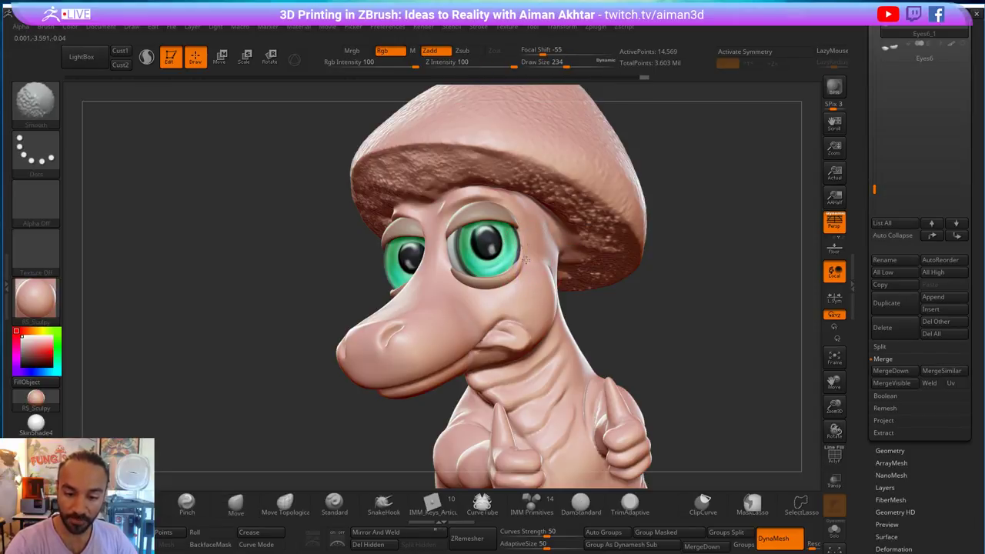
# - Plump the left lower lid from the side with the Inflate brush at size 274
pyautogui.moveTo(675, 314)
pyautogui.mouseDown()
pyautogui.moveTo(633, 257)
pyautogui.moveTo(528, 260)
pyautogui.mouseUp()
pyautogui.press('b')
pyautogui.press('i')
pyautogui.press('n')
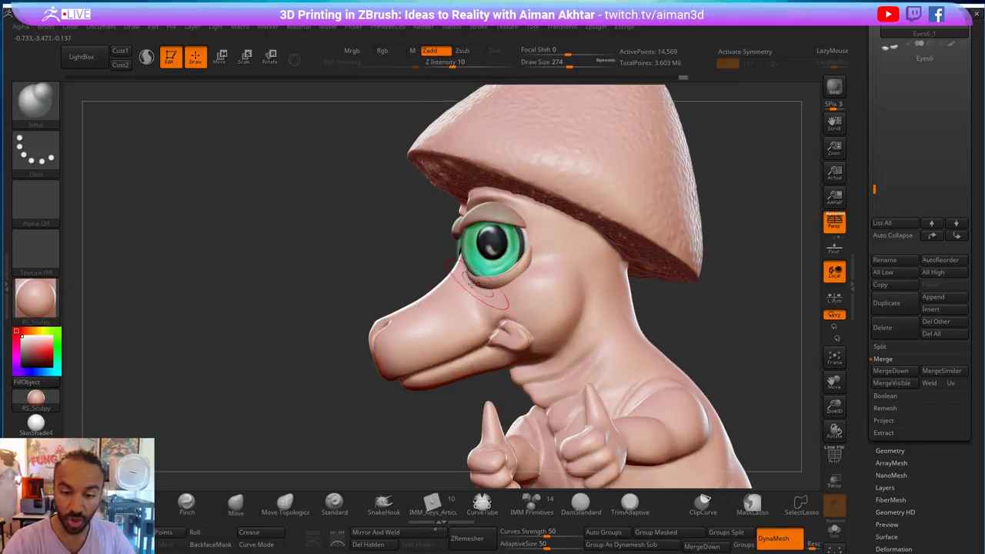
# - Select the Iguano body and refine the skin around the left eye's outer corner with DamStandard at size 251, smoothing it
pyautogui.press('b')
pyautogui.press('m')
pyautogui.press('v')
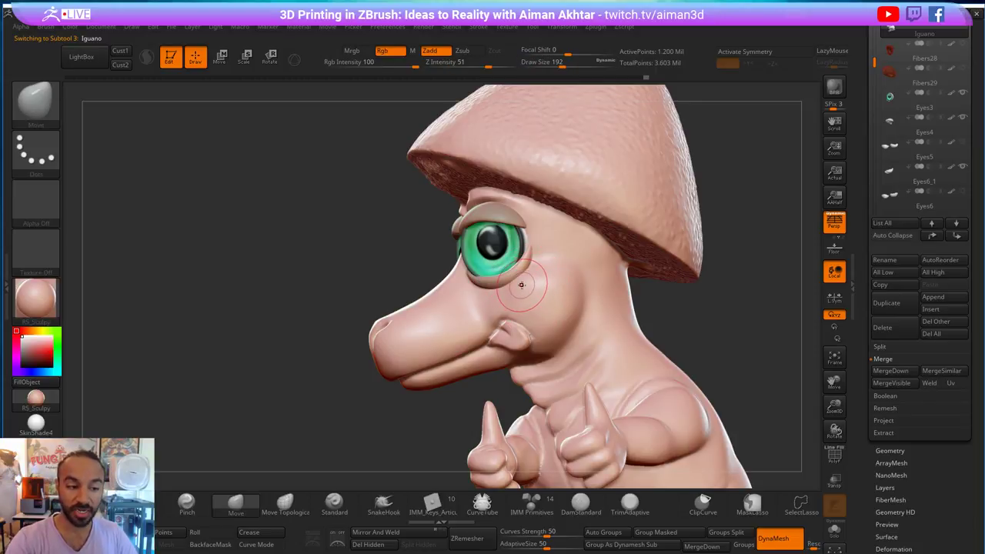
pyautogui.press('b')
pyautogui.press('d')
pyautogui.press('s')
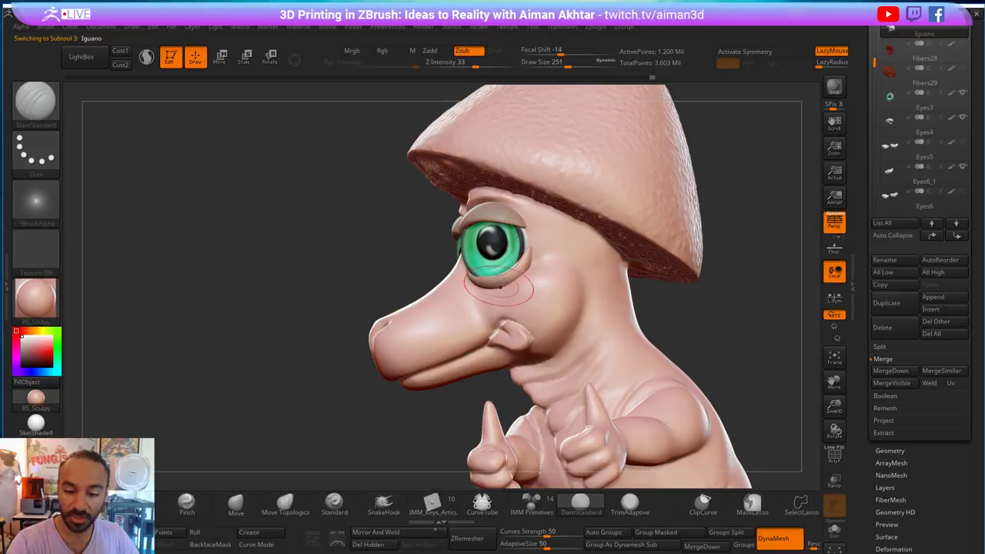
pyautogui.press('shift')
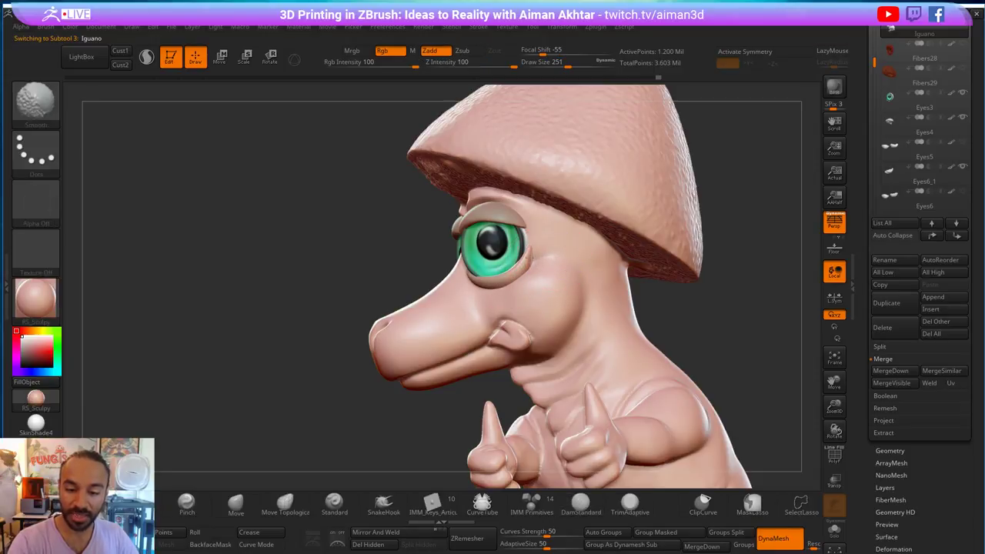
pyautogui.keyDown('shift'); pyautogui.moveTo(535, 255); pyautogui.dragTo(533, 244); pyautogui.keyUp('shift')
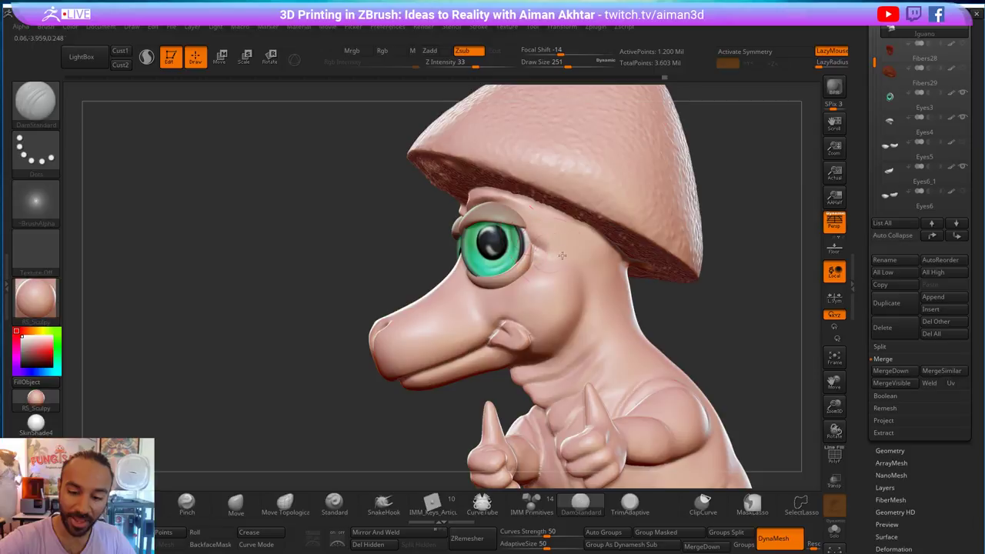
pyautogui.press('shift')
pyautogui.press('shift')
pyautogui.press('ctrl')
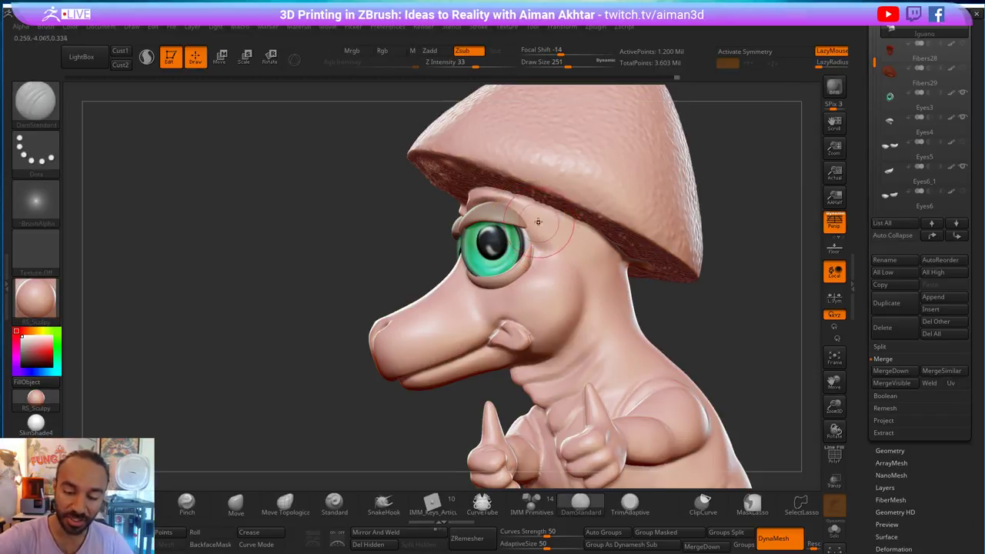
# - Build up the skin at the outer end of the left upper lid with the Clay brush at size 172 and smooth it
pyautogui.press('b')
pyautogui.press('c')
pyautogui.press('l')
pyautogui.press('s')
pyautogui.moveTo(531, 225); pyautogui.dragTo(520, 225)
pyautogui.press('shift')
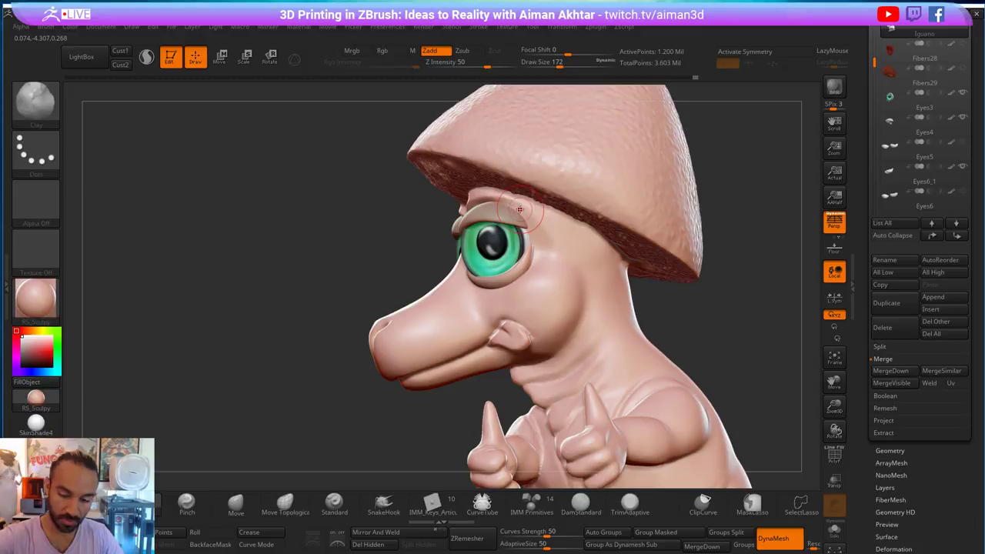
# - Tighten the fold around the left upper lid's outer corner with the Pinch brush at sizes 83 and 132, smoothing the surrounding skin
pyautogui.press('b')
pyautogui.press('p')
pyautogui.press('i')
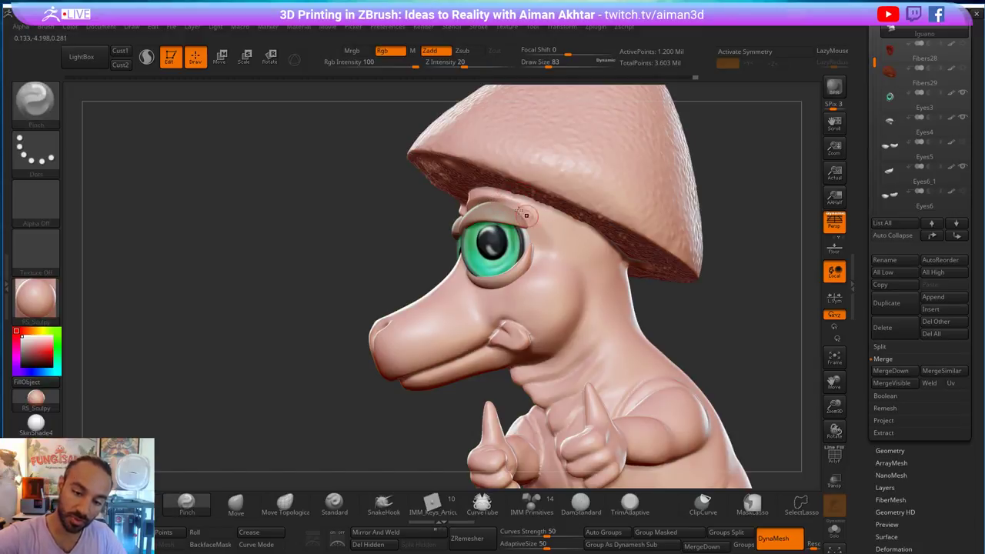
pyautogui.press('shift')
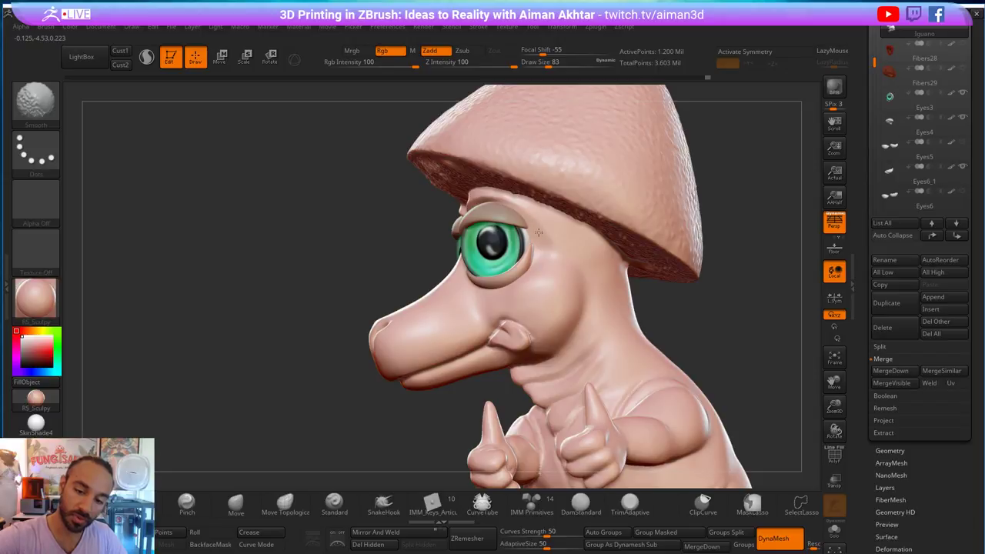
pyautogui.moveTo(725, 292)
pyautogui.mouseDown()
pyautogui.moveTo(751, 289)
pyautogui.moveTo(742, 303)
pyautogui.moveTo(700, 280)
pyautogui.mouseUp()
pyautogui.moveTo(610, 248); pyautogui.dragTo(605, 240)
pyautogui.press('s')
pyautogui.click(523, 215)
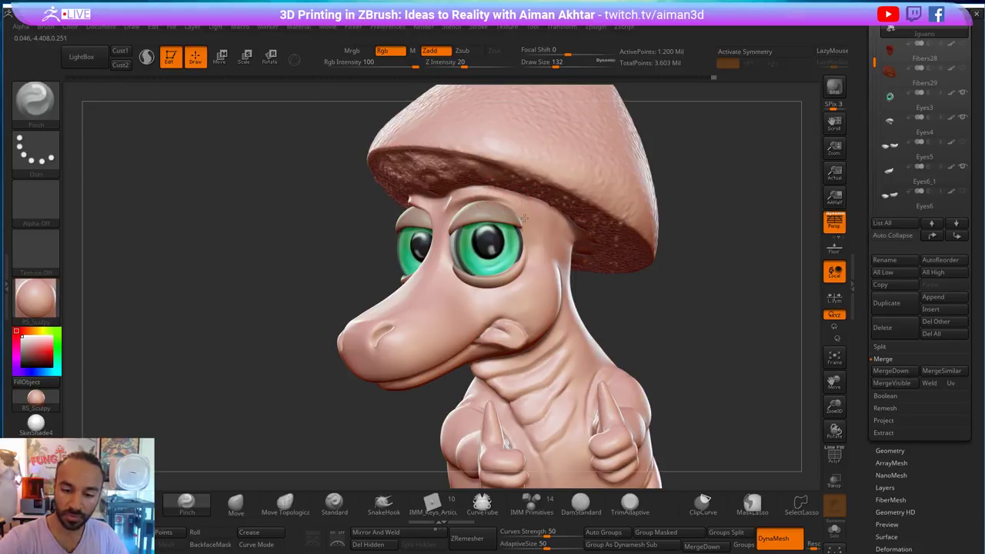
pyautogui.press('shift')
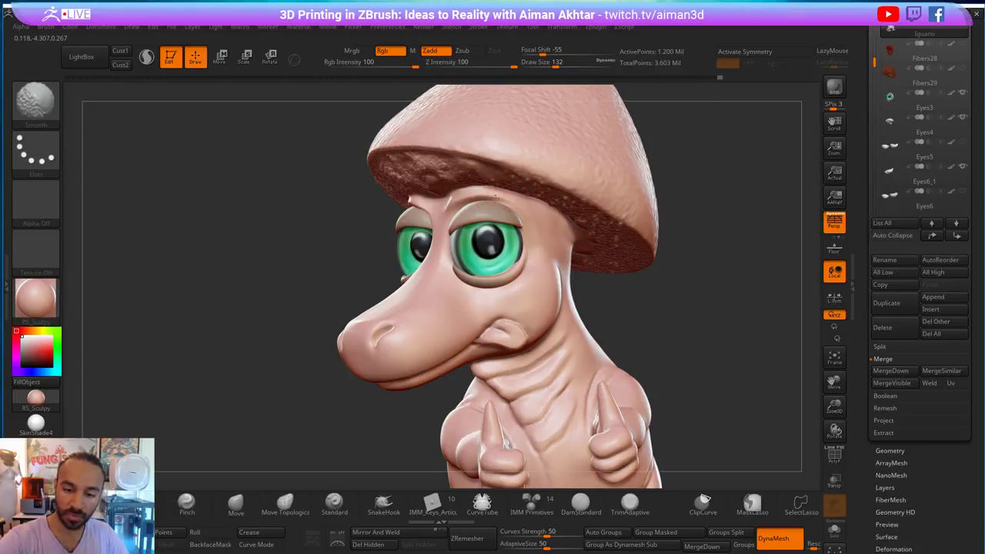
# - Pinch the skin along the outer underside of the left lower lid at size 132 and smooth it
pyautogui.moveTo(667, 270)
pyautogui.mouseDown()
pyautogui.moveTo(697, 273)
pyautogui.moveTo(671, 286)
pyautogui.mouseUp()
pyautogui.press('s')
pyautogui.click(497, 290)
pyautogui.moveTo(521, 285)
pyautogui.mouseDown()
pyautogui.moveTo(542, 261)
pyautogui.moveTo(527, 275)
pyautogui.moveTo(535, 270)
pyautogui.mouseUp()
pyautogui.press('s')
pyautogui.click(540, 275)
pyautogui.press('shift')
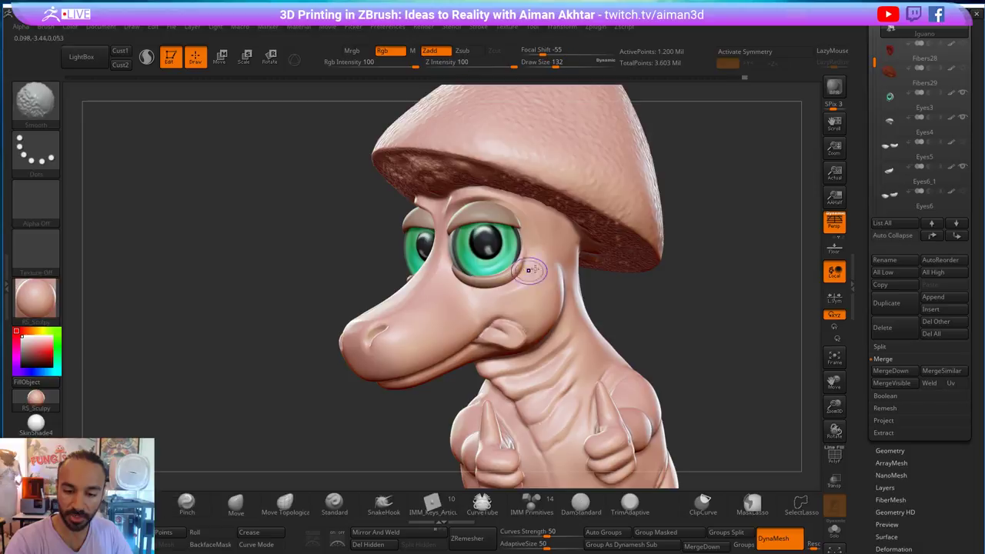
pyautogui.keyDown('shift'); pyautogui.moveTo(516, 283); pyautogui.dragTo(538, 270); pyautogui.keyUp('shift')
pyautogui.moveTo(673, 284)
pyautogui.mouseDown()
pyautogui.moveTo(639, 287)
pyautogui.moveTo(690, 289)
pyautogui.mouseUp()
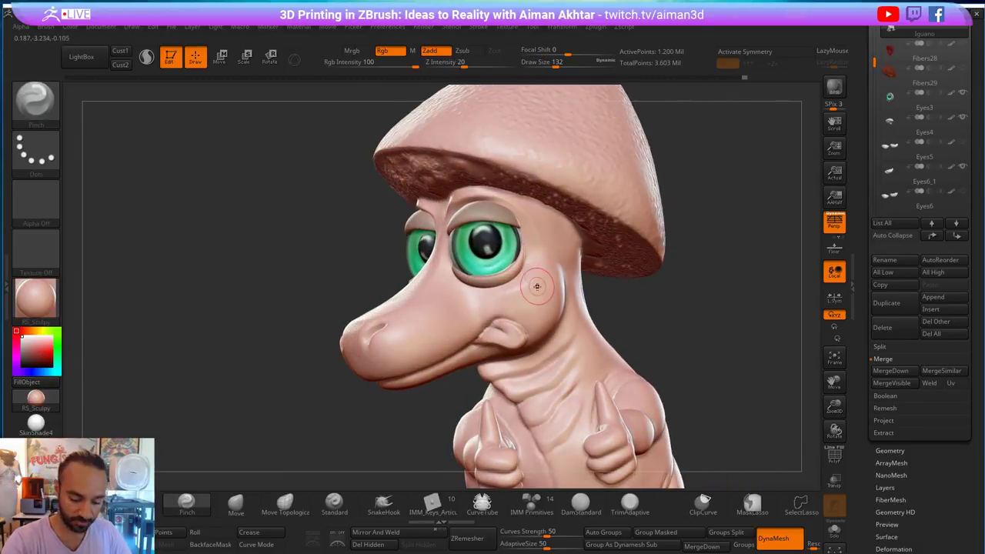
# - Fill the cheek beside the left lower lid with the Clay brush and smooth it at size 177
pyautogui.press('b')
pyautogui.press('c')
pyautogui.press('l')
pyautogui.press('s')
pyautogui.click(543, 277)
pyautogui.press('shift')
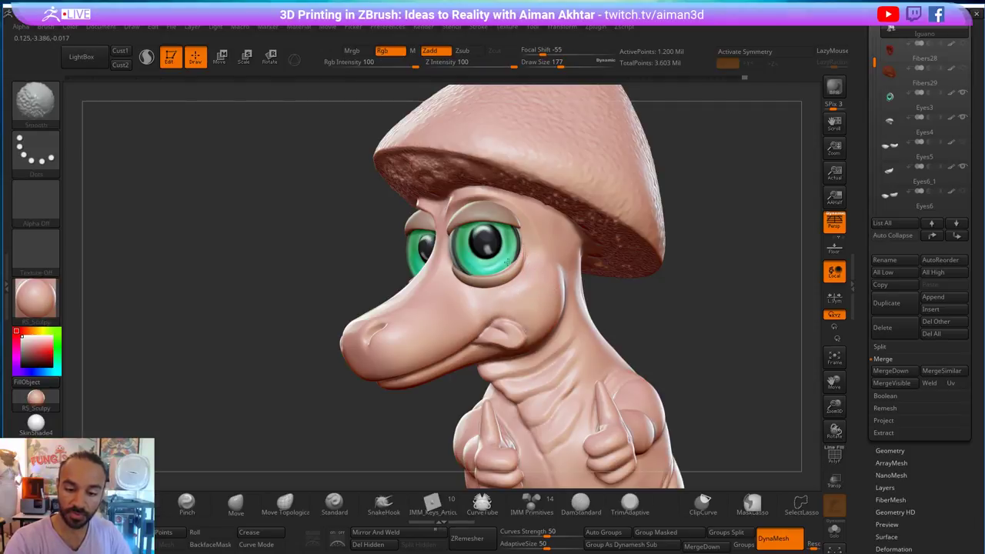
pyautogui.press('shift')
# - Sharpen the crease at the left mouth corner with DamStandard at size 112 and smooth the cheek above it at size 87
pyautogui.press('b')
pyautogui.press('d')
pyautogui.press('s')
pyautogui.press('s')
pyautogui.moveTo(518, 329); pyautogui.dragTo(509, 330)
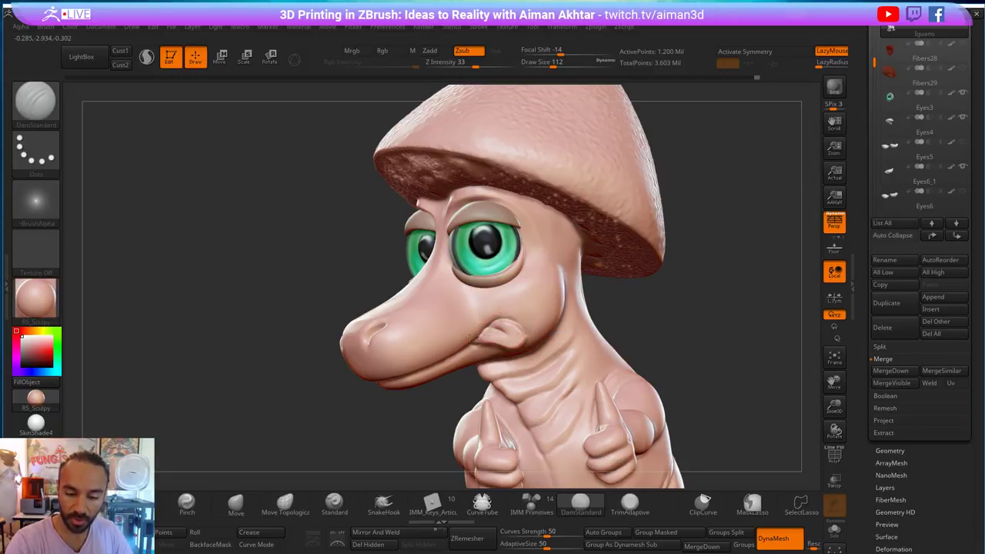
pyautogui.keyDown('shift'); pyautogui.moveTo(491, 325); pyautogui.dragTo(510, 317); pyautogui.keyUp('shift')
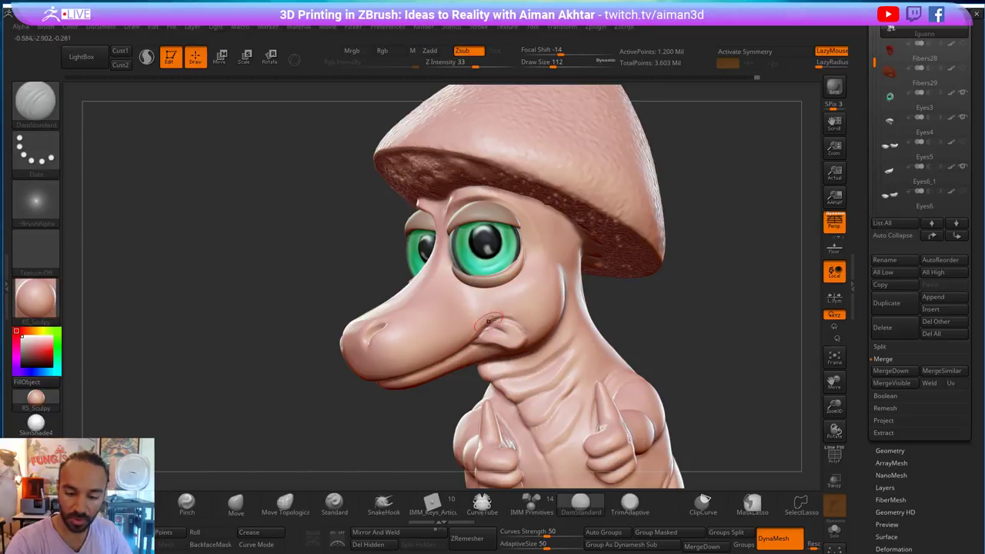
pyautogui.press('shift')
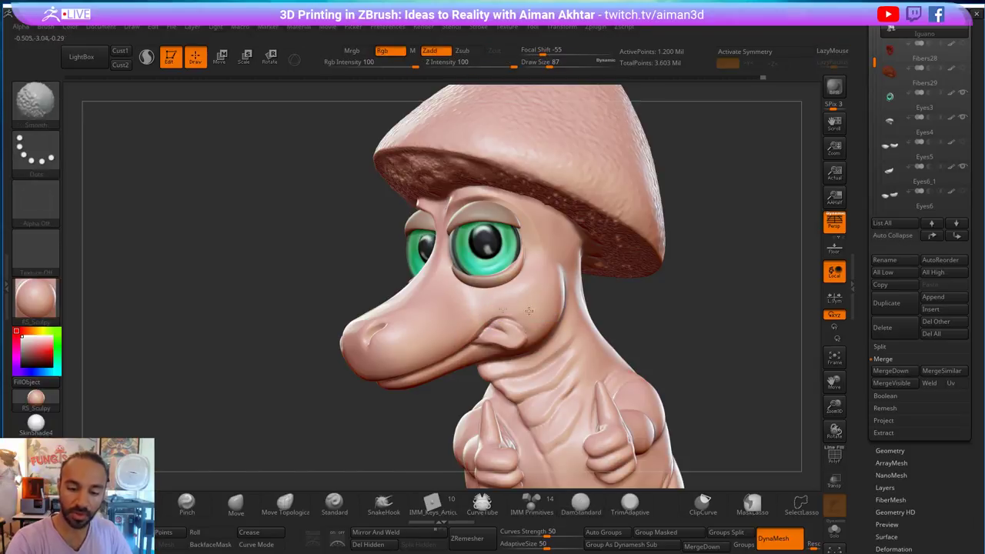
# - Smooth the skin just above the left mouth corner at size 59 from a low front three-quarter view
pyautogui.moveTo(703, 318)
pyautogui.mouseDown()
pyautogui.moveTo(719, 306)
pyautogui.moveTo(732, 329)
pyautogui.moveTo(700, 427)
pyautogui.mouseUp()
pyautogui.press('shift')
pyautogui.press('s')
pyautogui.click(463, 332)
pyautogui.press('shift')
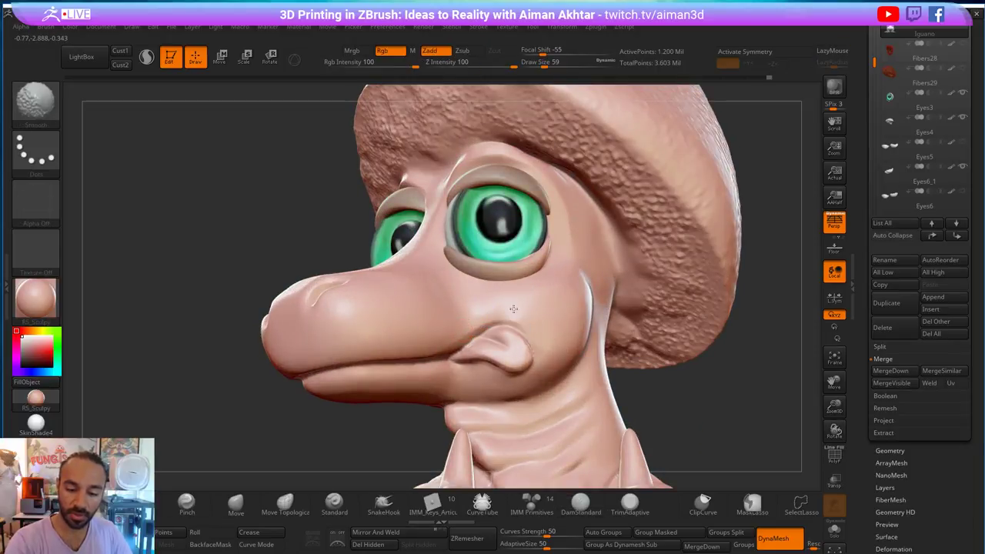
# - Reshape the left side of the head with the Move brush at size 559 and check the full figure
pyautogui.moveTo(731, 387)
pyautogui.keyDown('alt'); pyautogui.mouseDown()
pyautogui.moveTo(706, 372)
pyautogui.moveTo(745, 361)
pyautogui.moveTo(727, 370)
pyautogui.moveTo(712, 432)
pyautogui.mouseUp(); pyautogui.keyUp('alt')
pyautogui.press('b')
pyautogui.press('m')
pyautogui.press('v')
pyautogui.press('s')
pyautogui.click(659, 297)
pyautogui.press('s')
pyautogui.click(640, 277)
pyautogui.moveTo(626, 272); pyautogui.dragTo(620, 243)
pyautogui.keyDown('alt'); pyautogui.moveTo(745, 297); pyautogui.dragTo(784, 269); pyautogui.keyUp('alt')
pyautogui.moveTo(792, 277); pyautogui.dragTo(714, 308)
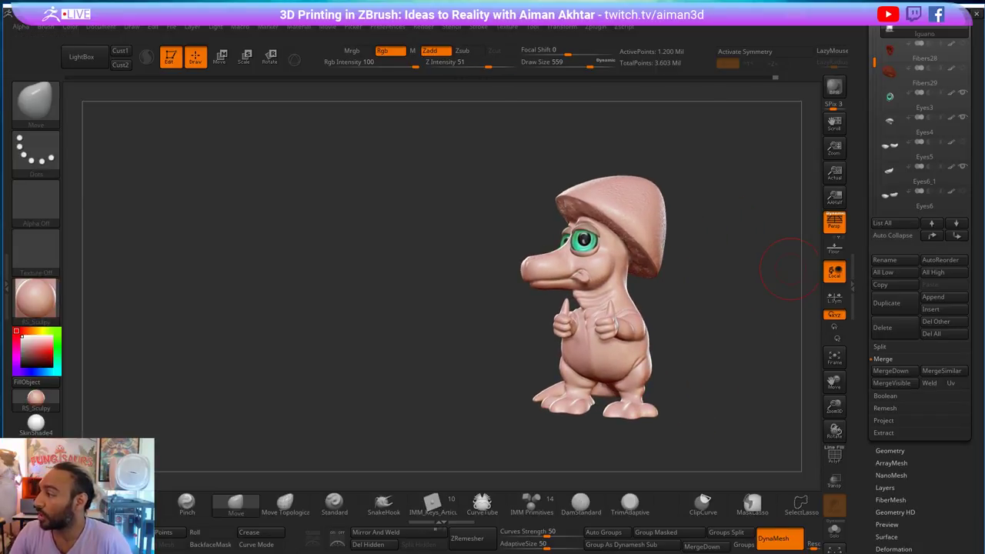
# - Switch to the browser and examine the walking iguanodon reference image for its head shape, returning to ZBrush
pyautogui.hotkey('alt', 'Tab')
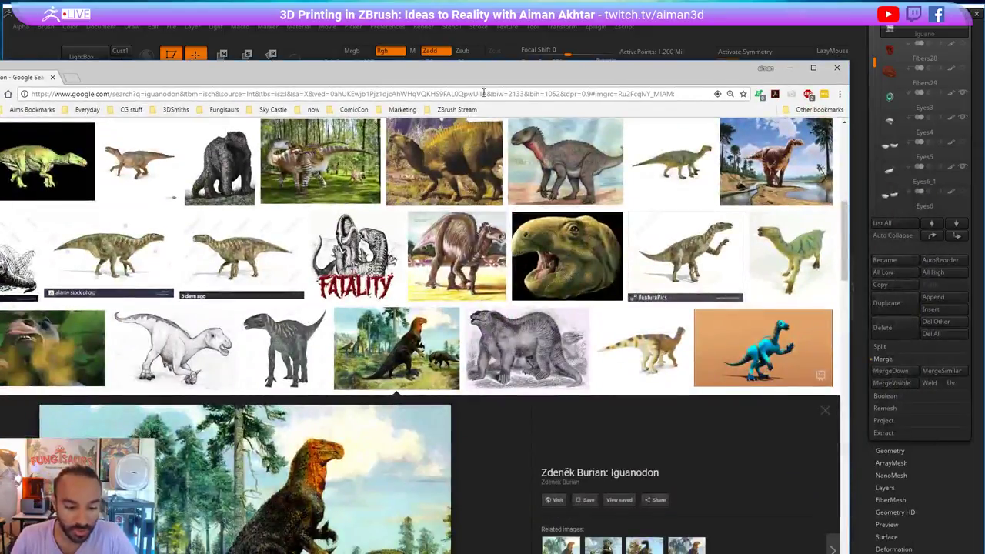
pyautogui.moveTo(473, 80); pyautogui.dragTo(570, 46)
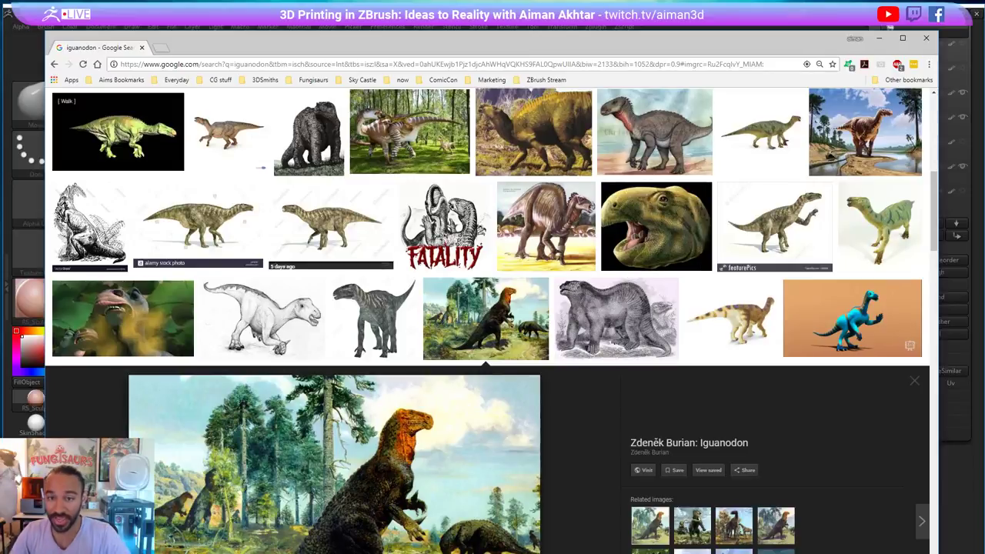
pyautogui.click(173, 120)
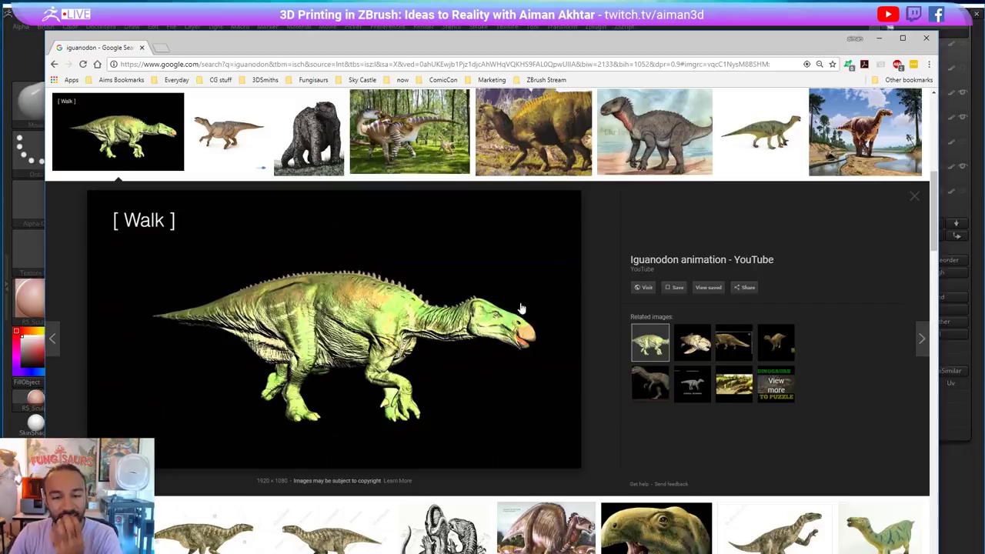
pyautogui.hotkey('alt', 'Tab')
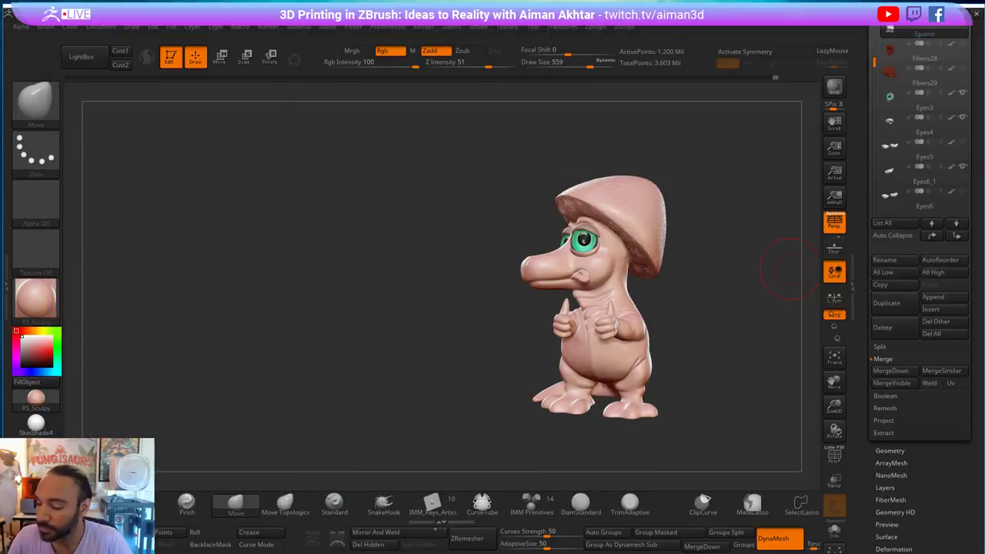
# - Reshape the snout's tip and bridge from the left side with the Move brush at sizes 268, 559 and 743
pyautogui.moveTo(472, 287); pyautogui.dragTo(499, 338)
pyautogui.press('s')
pyautogui.click(507, 283)
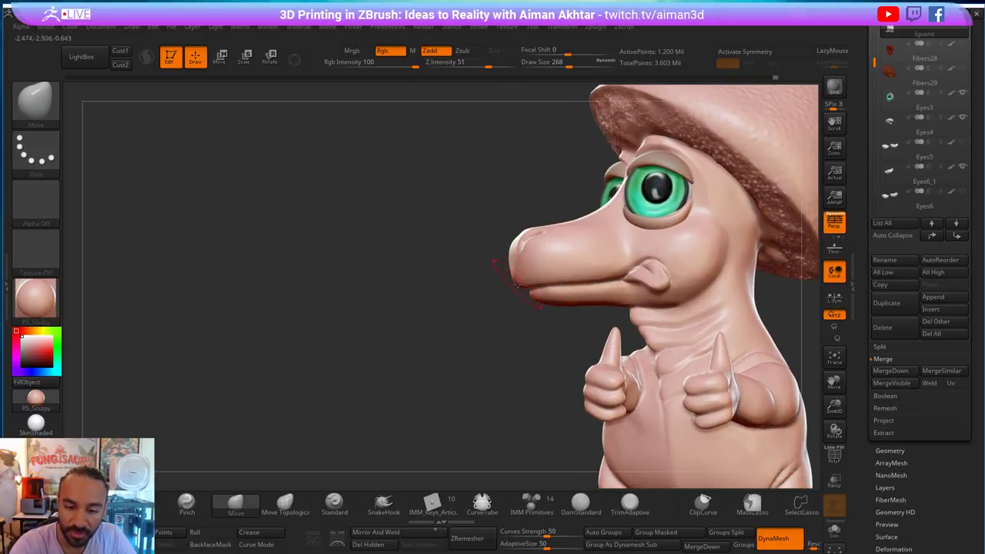
pyautogui.press('s')
pyautogui.click(591, 222)
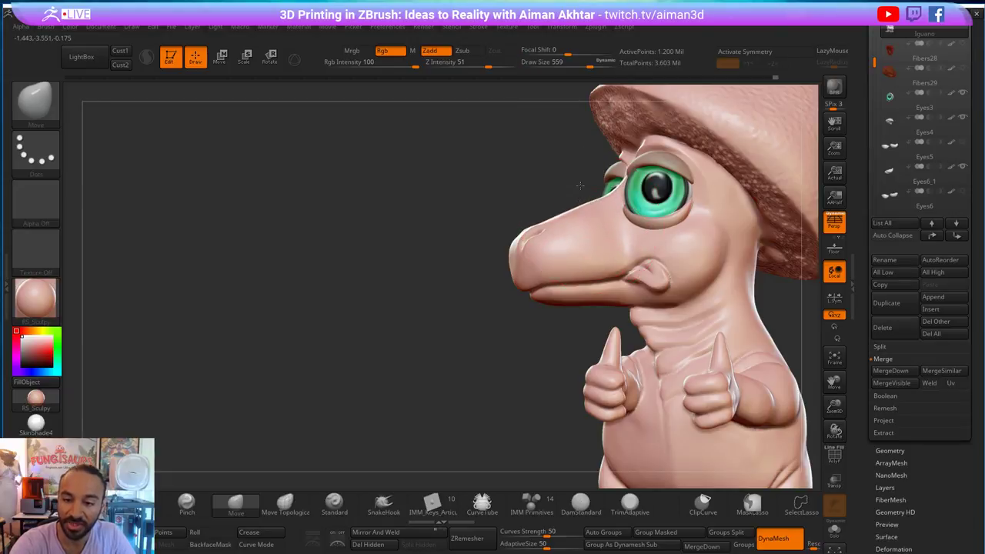
pyautogui.press('ctrl')
pyautogui.press('s')
pyautogui.click(600, 210)
pyautogui.moveTo(590, 207); pyautogui.dragTo(580, 190)
pyautogui.keyDown('alt'); pyautogui.moveTo(484, 346); pyautogui.dragTo(451, 343); pyautogui.keyUp('alt')
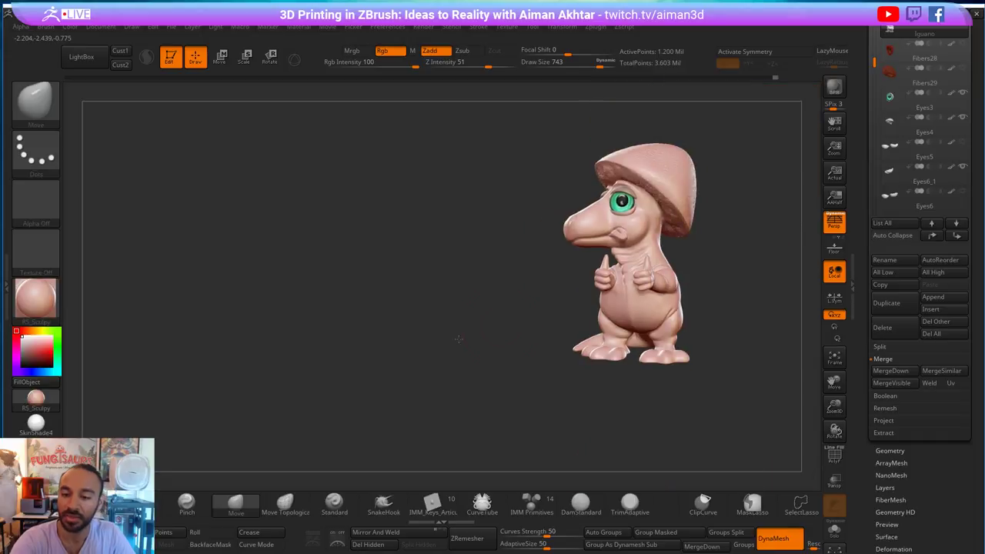
# - Round the top of the snout from the right side with the Move brush at size 484
pyautogui.moveTo(747, 304)
pyautogui.mouseDown()
pyautogui.moveTo(833, 326)
pyautogui.moveTo(613, 413)
pyautogui.mouseUp()
pyautogui.moveTo(709, 375); pyautogui.dragTo(692, 378)
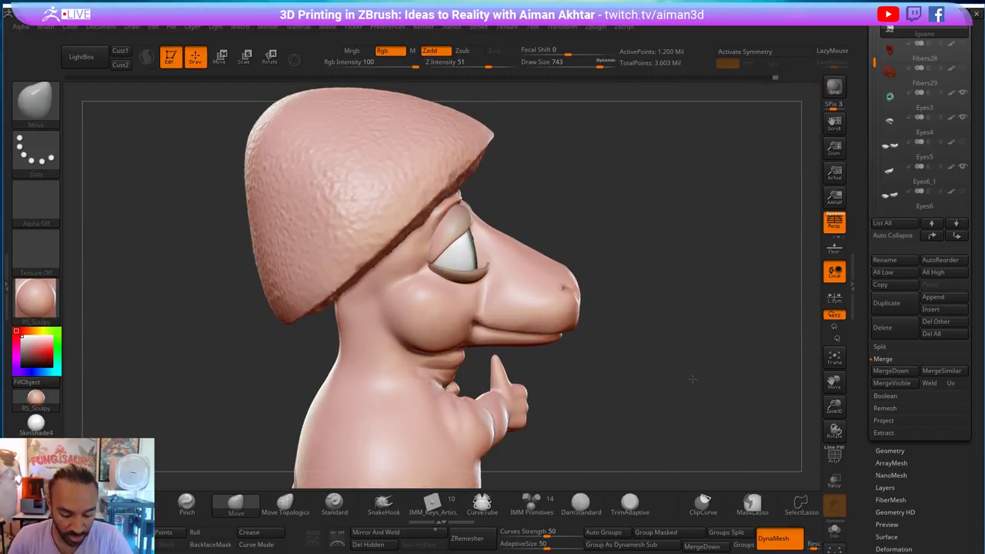
pyautogui.press('s')
pyautogui.click(539, 262)
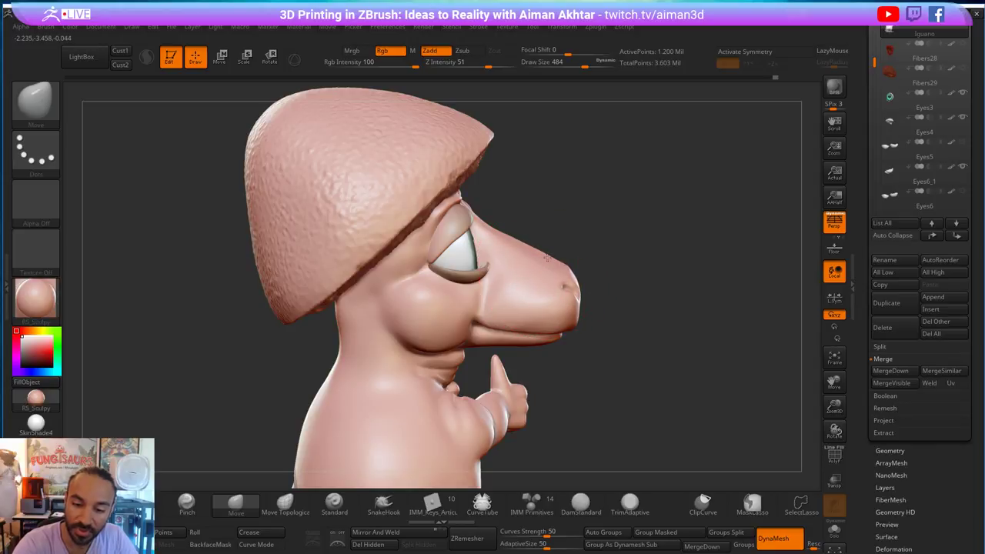
pyautogui.press('[')
pyautogui.moveTo(554, 254)
pyautogui.mouseDown()
pyautogui.moveTo(521, 358)
pyautogui.moveTo(473, 372)
pyautogui.moveTo(486, 323)
pyautogui.mouseUp()
# - Refine the snout's profile with the Move brush at size 257 and smooth its bridge at size 140
pyautogui.press('s')
pyautogui.click(539, 252)
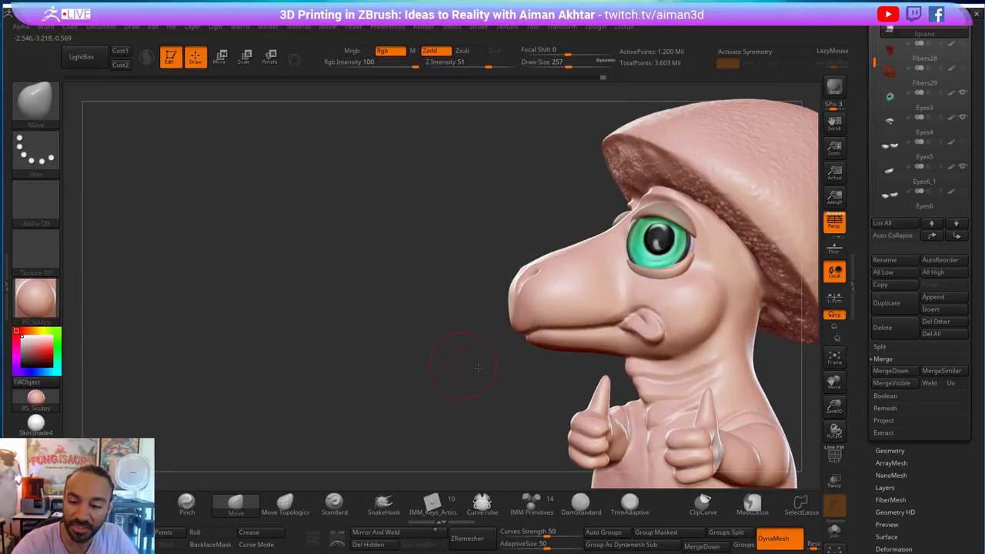
pyautogui.moveTo(472, 367); pyautogui.dragTo(542, 288)
pyautogui.press(']')
pyautogui.moveTo(507, 283)
pyautogui.mouseDown()
pyautogui.moveTo(524, 257)
pyautogui.moveTo(515, 262)
pyautogui.mouseUp()
pyautogui.moveTo(534, 222); pyautogui.dragTo(560, 246)
pyautogui.moveTo(560, 246); pyautogui.dragTo(530, 255, button='right')
pyautogui.press('shift')
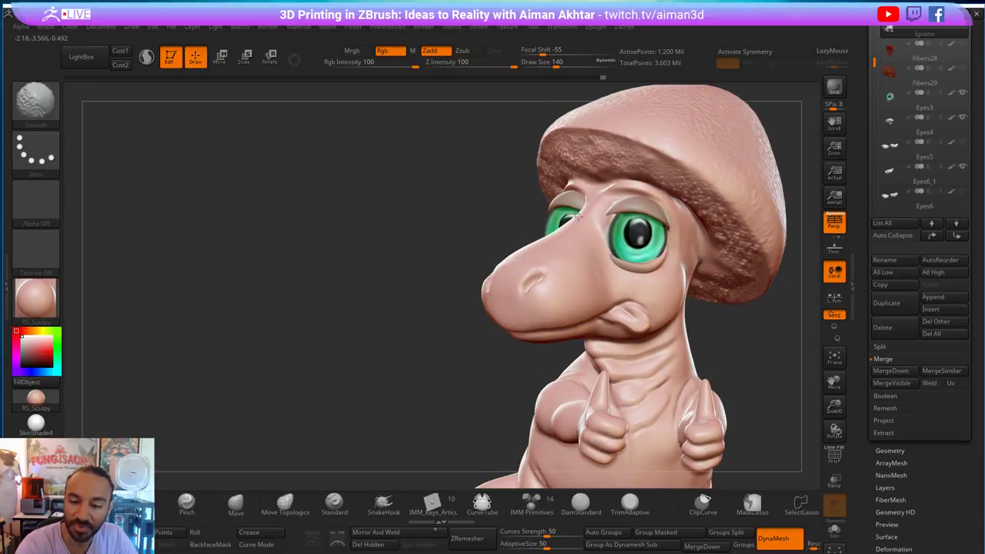
pyautogui.moveTo(664, 290); pyautogui.dragTo(696, 292, button='right')
# - Adjust the skin at the left eye's inner corner with the Move brush at size 154 and crease it with DamStandard at size 182
pyautogui.press('s')
pyautogui.moveTo(620, 216); pyautogui.dragTo(616, 216)
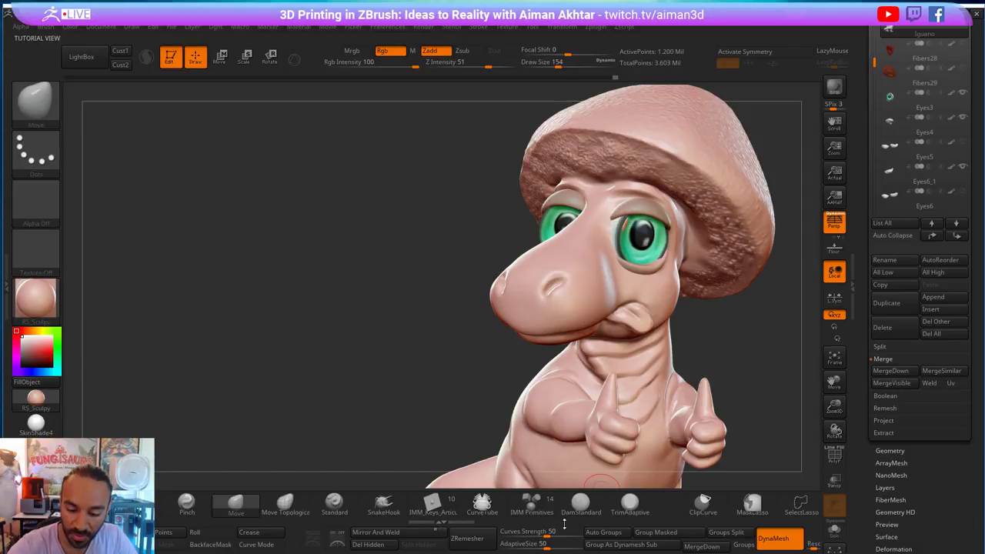
pyautogui.click(580, 501)
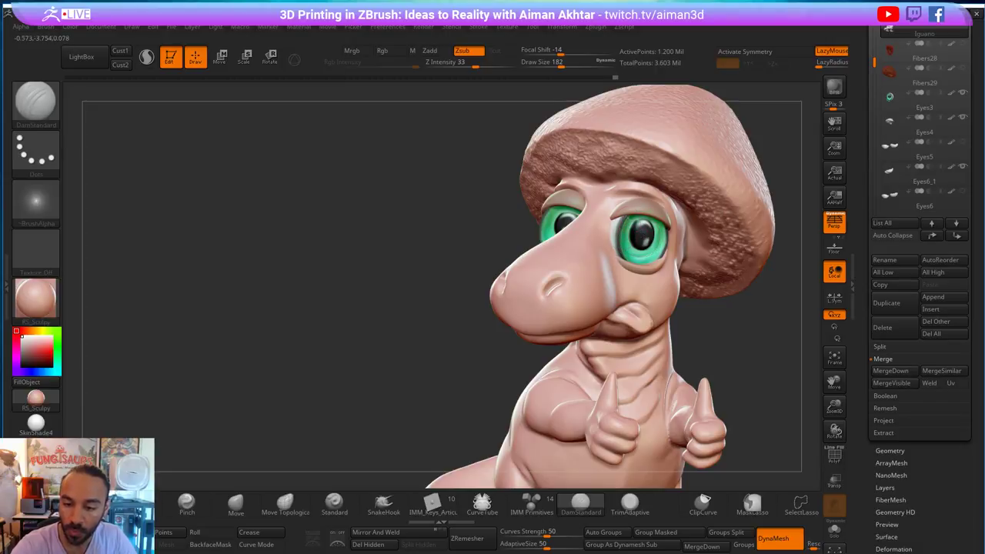
pyautogui.moveTo(758, 321); pyautogui.dragTo(820, 306)
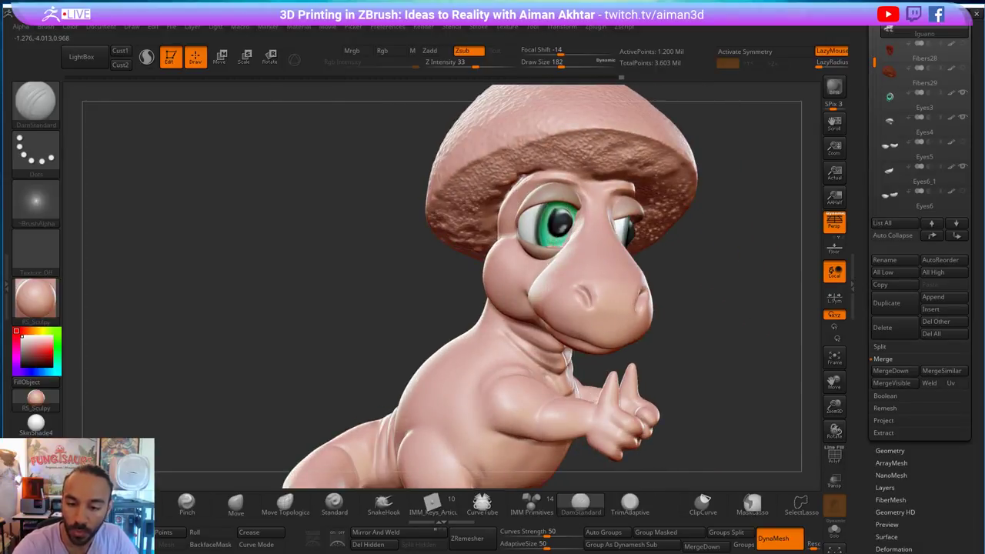
# - Reshape the transition between the right cheek and the snout with the Move brush and smooth it at size 207
pyautogui.moveTo(715, 327); pyautogui.dragTo(688, 354)
pyautogui.press('b')
pyautogui.press('m')
pyautogui.press('v')
pyautogui.press('s')
pyautogui.click(579, 234)
pyautogui.press('s')
pyautogui.click(561, 270)
pyautogui.press('s')
pyautogui.click(540, 287)
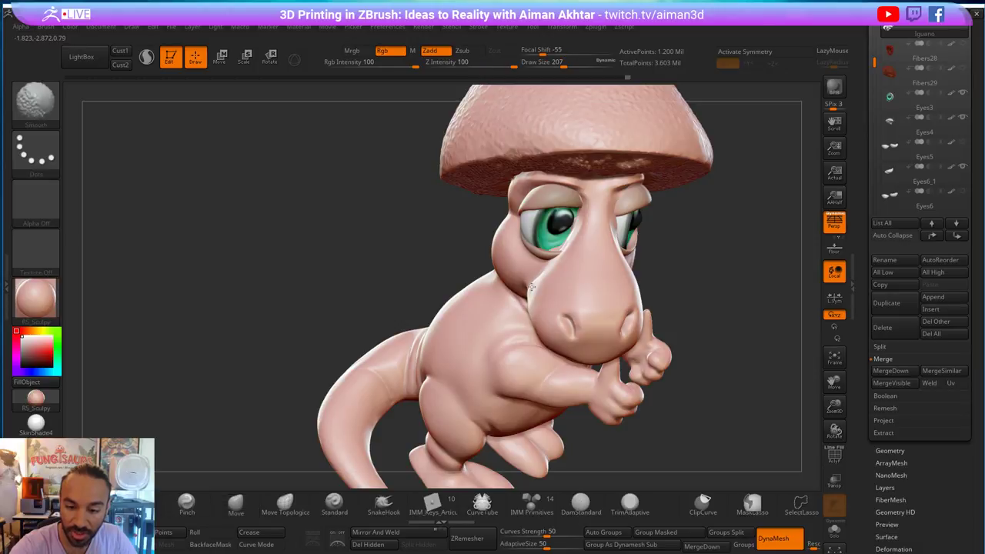
pyautogui.moveTo(533, 289)
pyautogui.mouseDown(button='right')
pyautogui.moveTo(616, 316)
pyautogui.moveTo(712, 326)
pyautogui.moveTo(535, 284)
pyautogui.mouseUp(button='right')
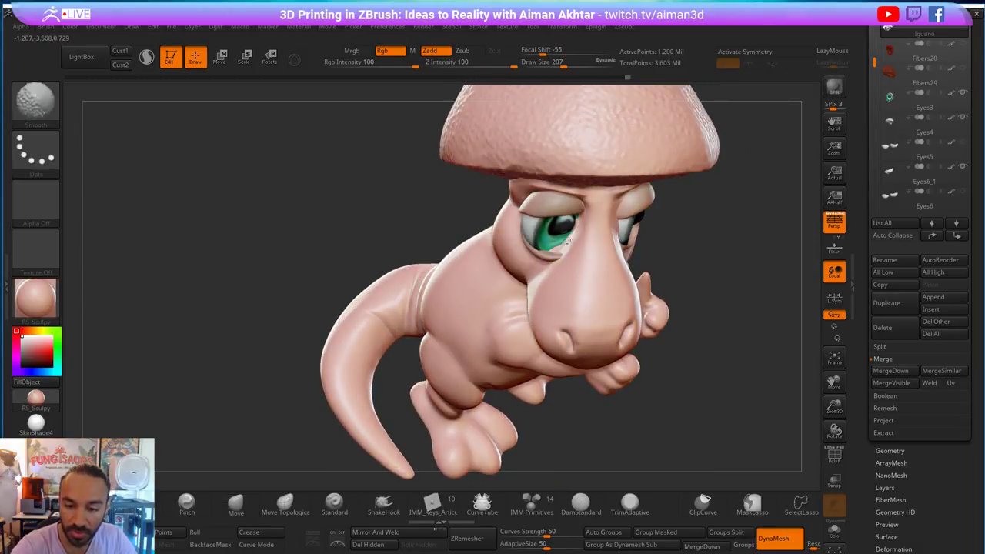
# - Crease the right eye's inner corner with DamStandard at size 163 and adjust the surrounding skin with the Move brush at size 177
pyautogui.click(582, 504)
pyautogui.press('s')
pyautogui.click(568, 236)
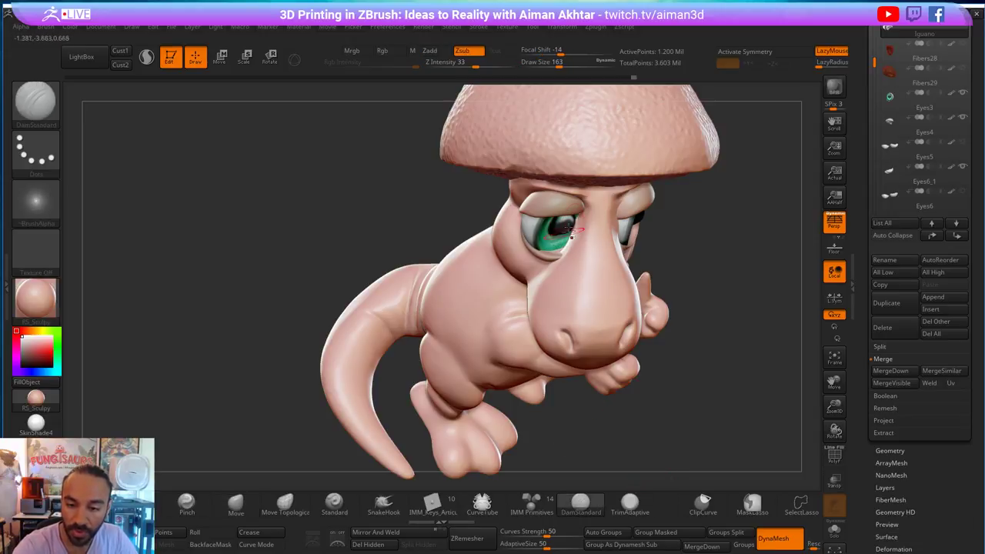
pyautogui.press('b')
pyautogui.press('m')
pyautogui.press('v')
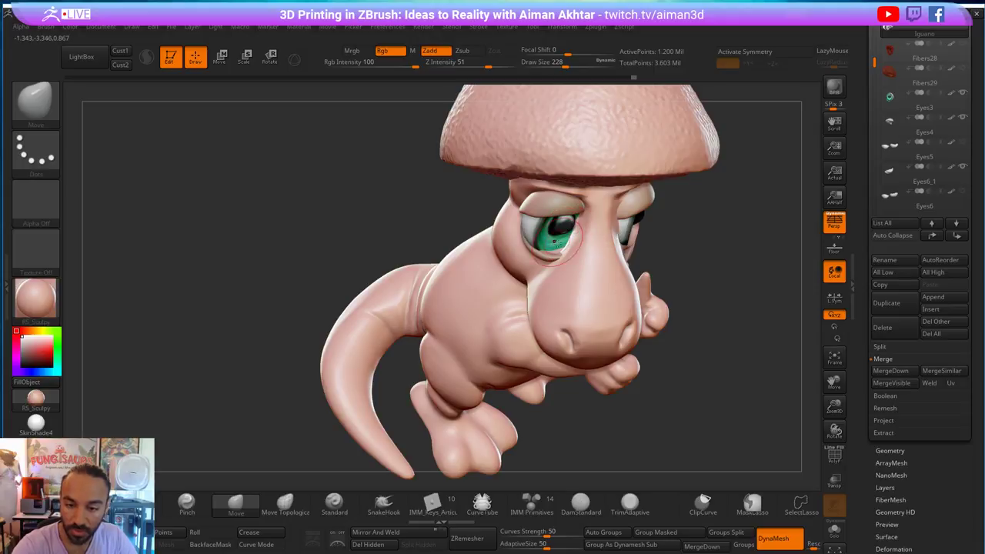
pyautogui.keyDown('shift'); pyautogui.moveTo(568, 235); pyautogui.dragTo(563, 229); pyautogui.keyUp('shift')
pyautogui.press('s')
pyautogui.click(563, 235)
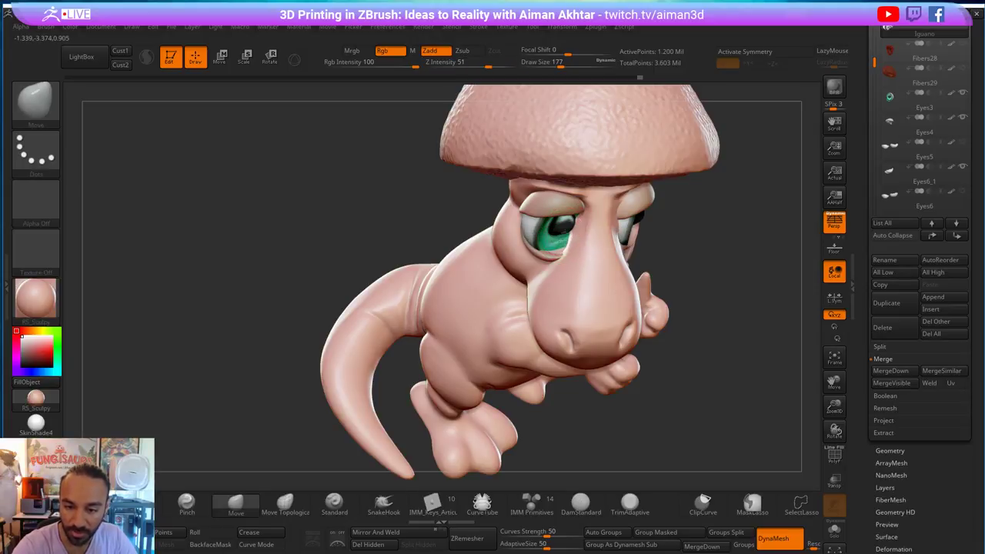
pyautogui.press('shift')
pyautogui.moveTo(674, 269); pyautogui.dragTo(714, 243)
pyautogui.press('ctrl')
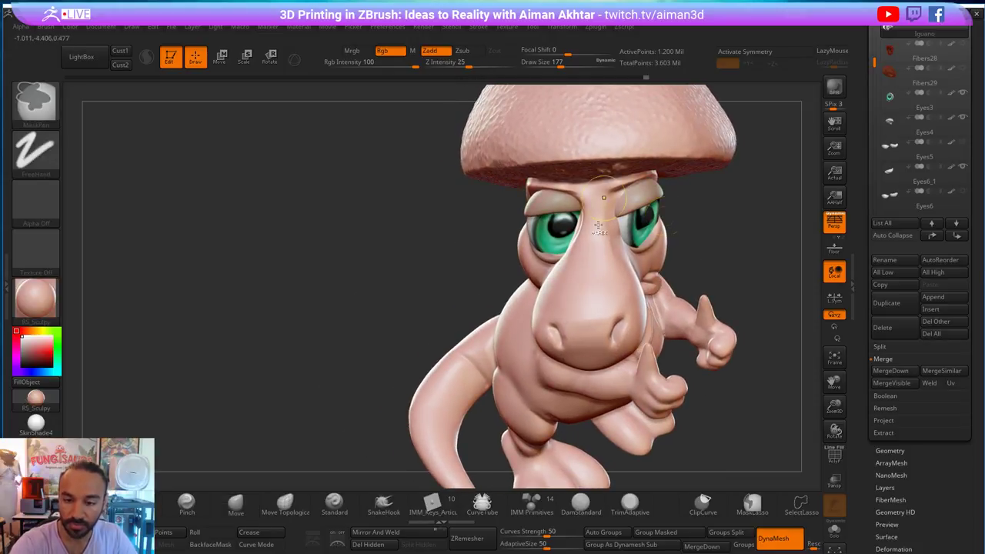
# - Reshape the skin between the right eye's inner corner and the side of the snout with the Move brush
pyautogui.moveTo(701, 219); pyautogui.dragTo(760, 179)
pyautogui.press('s')
pyautogui.press('s')
pyautogui.moveTo(576, 247); pyautogui.dragTo(579, 250)
pyautogui.press('s')
pyautogui.moveTo(571, 287)
pyautogui.mouseDown()
pyautogui.moveTo(581, 287)
pyautogui.moveTo(574, 278)
pyautogui.mouseUp()
pyautogui.press('s')
pyautogui.press('s')
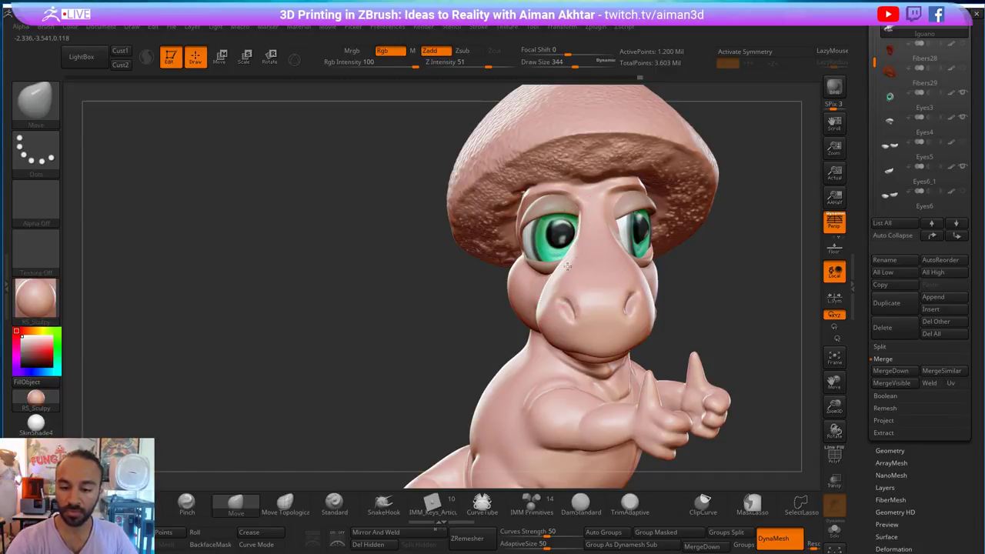
# - Reshape the right side of the snout and the upper lip beneath the nostril with the Move brush
pyautogui.moveTo(737, 241)
pyautogui.mouseDown()
pyautogui.moveTo(757, 223)
pyautogui.moveTo(740, 218)
pyautogui.mouseUp()
pyautogui.press('s')
pyautogui.moveTo(565, 296); pyautogui.dragTo(579, 258)
pyautogui.press('s')
pyautogui.press('s')
pyautogui.moveTo(574, 313)
pyautogui.mouseDown()
pyautogui.moveTo(553, 318)
pyautogui.moveTo(553, 331)
pyautogui.moveTo(572, 347)
pyautogui.moveTo(607, 351)
pyautogui.mouseUp()
pyautogui.press('s')
pyautogui.press('s')
pyautogui.press('s')
pyautogui.click(584, 349)
pyautogui.press('s')
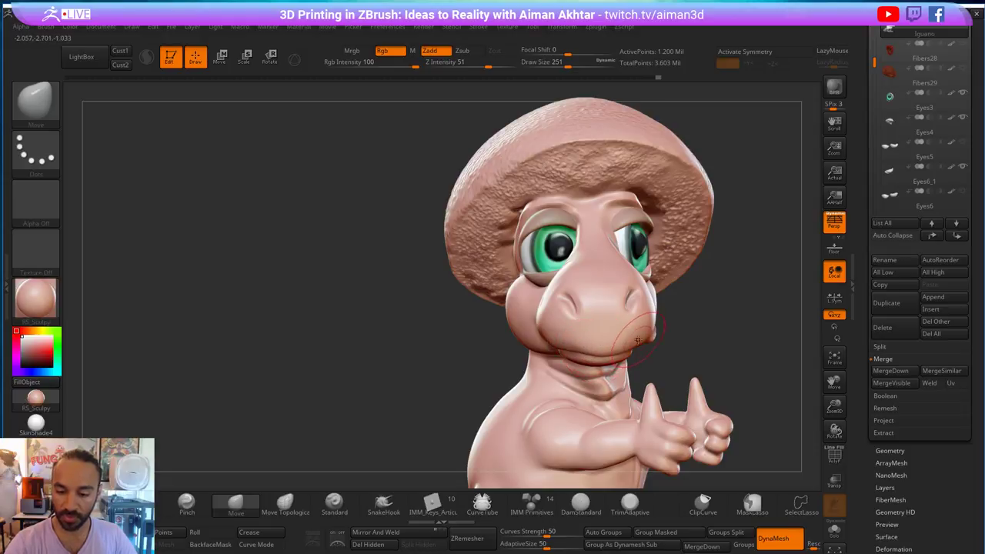
# - Adjust the upper lip on the snout's left side with the Move brush at sizes 318 and 257
pyautogui.moveTo(721, 323); pyautogui.dragTo(645, 329)
pyautogui.press('s')
pyautogui.moveTo(644, 336); pyautogui.dragTo(661, 336)
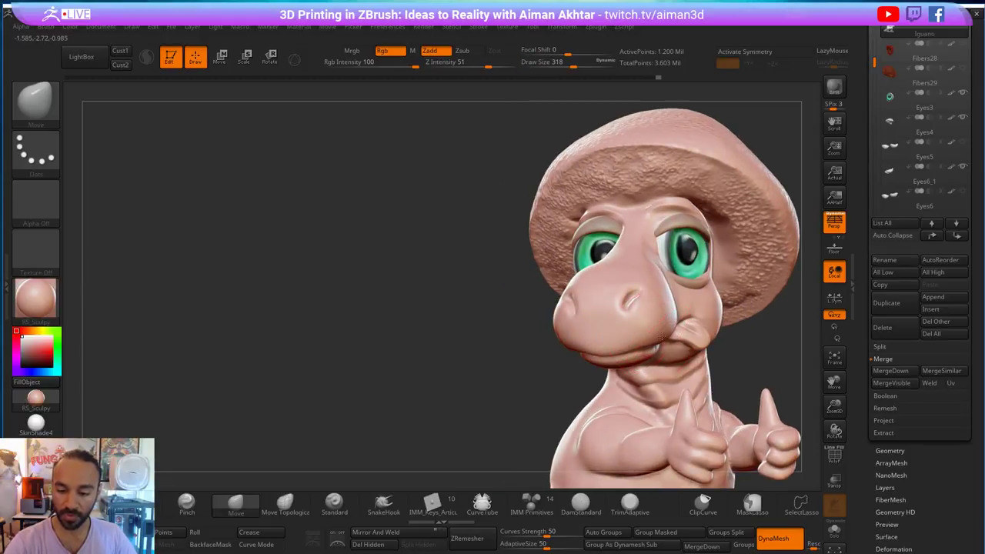
pyautogui.moveTo(795, 359)
pyautogui.mouseDown()
pyautogui.moveTo(658, 350)
pyautogui.moveTo(667, 364)
pyautogui.mouseUp()
pyautogui.press('s')
pyautogui.press(']')
pyautogui.press('[')
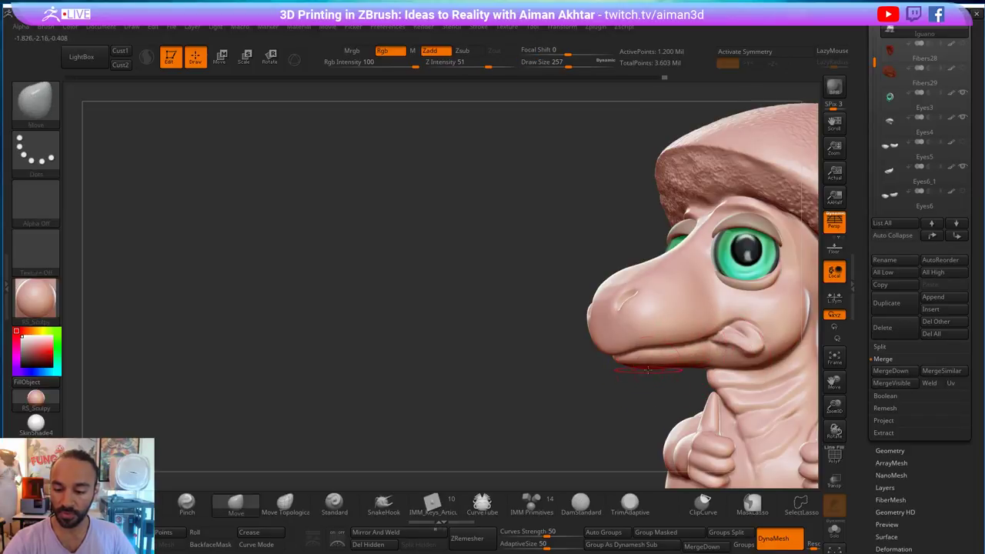
# - Refine the underside of the lower jaw near the throat with the Move brush at size 202
pyautogui.moveTo(522, 401); pyautogui.dragTo(536, 378)
pyautogui.press('shift')
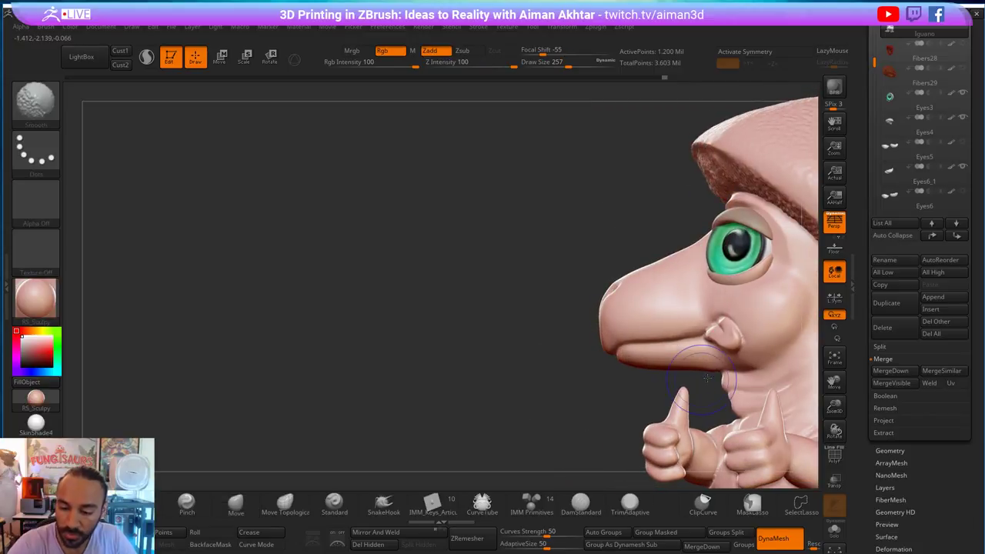
pyautogui.press('s')
pyautogui.moveTo(709, 374); pyautogui.dragTo(715, 370)
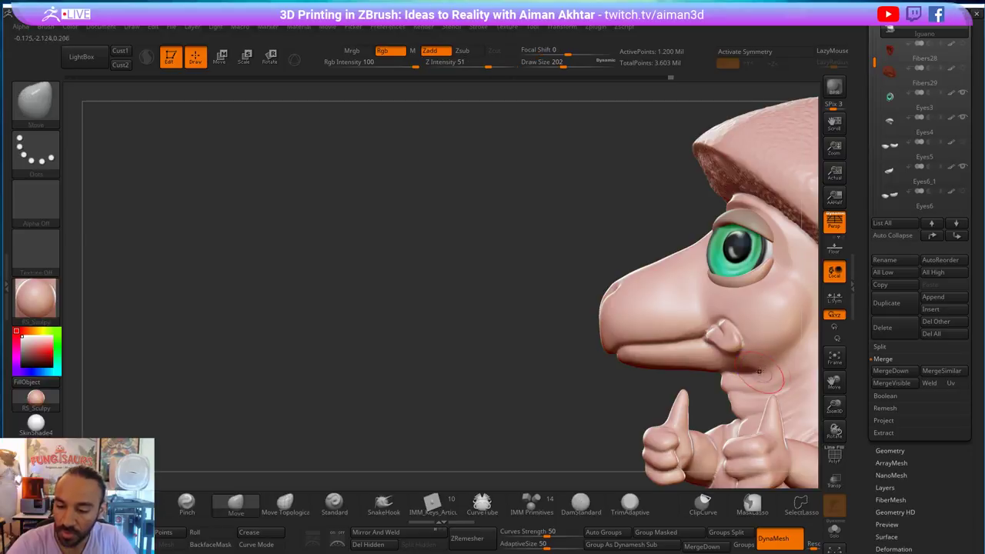
# - Deepen both nostrils with DamStandard at sizes 202 and 145 and soften the right one with smoothing
pyautogui.moveTo(665, 392); pyautogui.dragTo(496, 350)
pyautogui.click(581, 504)
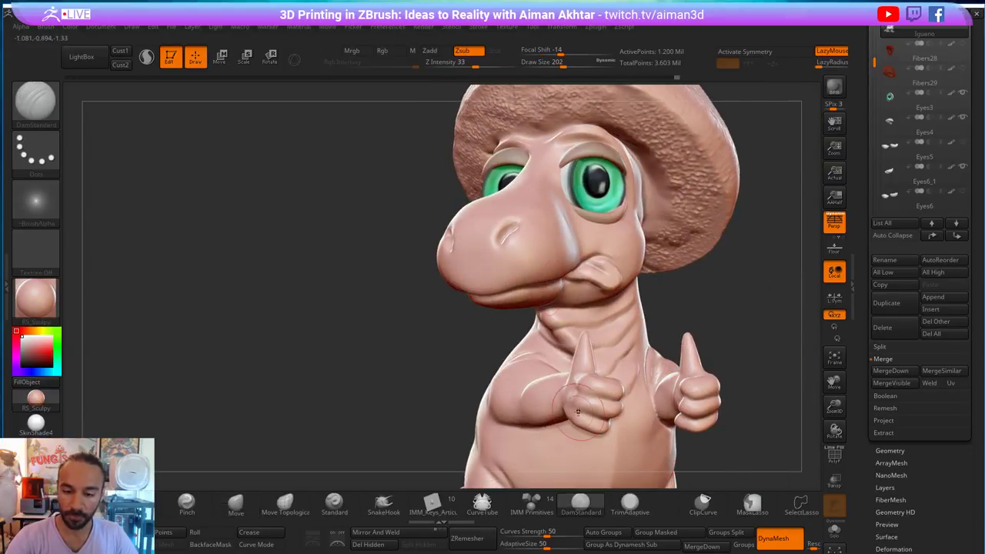
pyautogui.moveTo(499, 247); pyautogui.dragTo(507, 234)
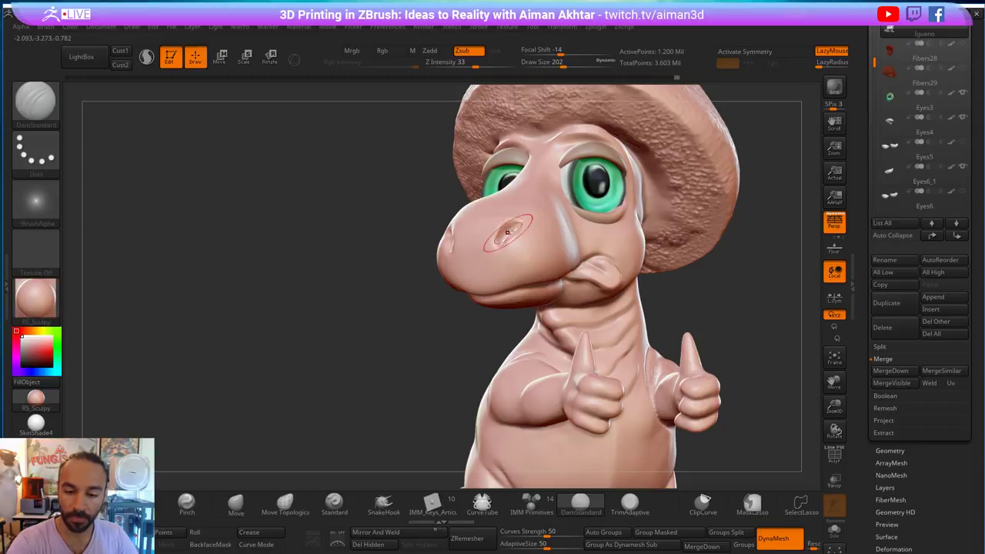
pyautogui.press('[')
pyautogui.moveTo(785, 318); pyautogui.dragTo(495, 245)
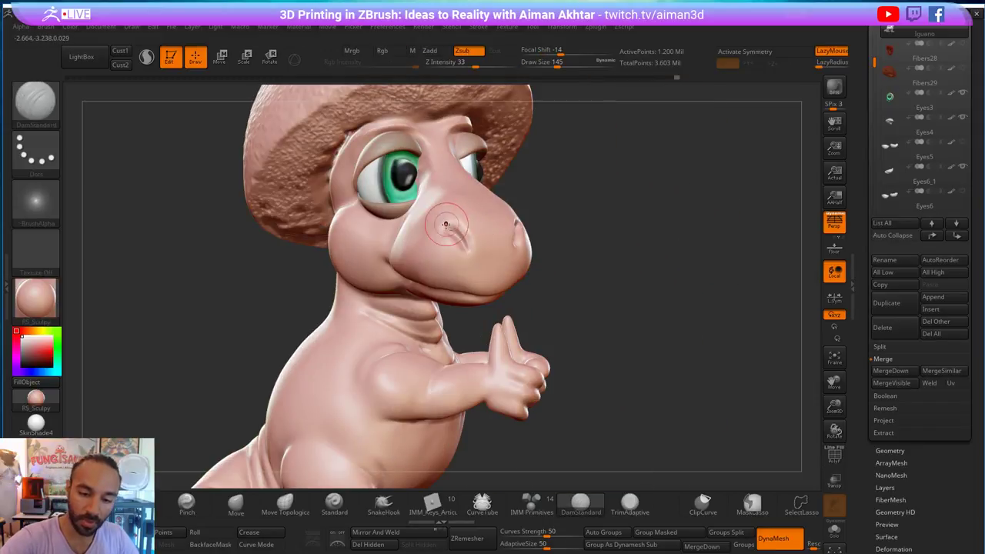
pyautogui.press('shift')
pyautogui.keyDown('shift'); pyautogui.moveTo(477, 243); pyautogui.dragTo(467, 233); pyautogui.keyUp('shift')
# - Tighten the skin edge at the right eye's inner corner with the Pinch brush at size 163 and smooth it
pyautogui.moveTo(597, 216)
pyautogui.mouseDown()
pyautogui.moveTo(671, 278)
pyautogui.moveTo(608, 269)
pyautogui.mouseUp()
pyautogui.press('b')
pyautogui.press('p')
pyautogui.press('i')
pyautogui.press('s')
pyautogui.moveTo(483, 226); pyautogui.dragTo(487, 225)
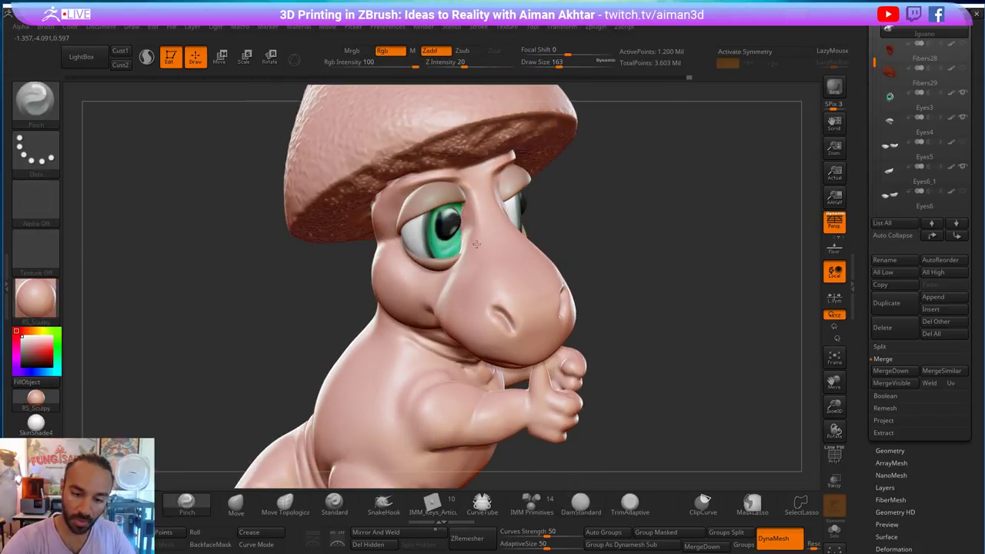
pyautogui.press('shift')
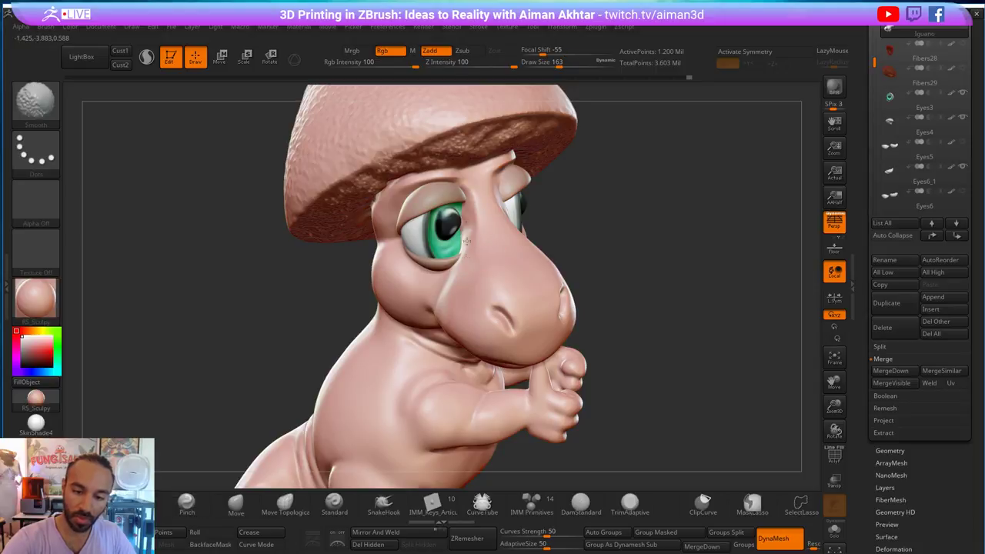
# - Select the upper eyelids subtool Eyes4 and refine the right lid with the Move brush at size 172
pyautogui.keyDown('alt'); pyautogui.click(446, 197); pyautogui.keyUp('alt')
pyautogui.press('b')
pyautogui.press('m')
pyautogui.press('v')
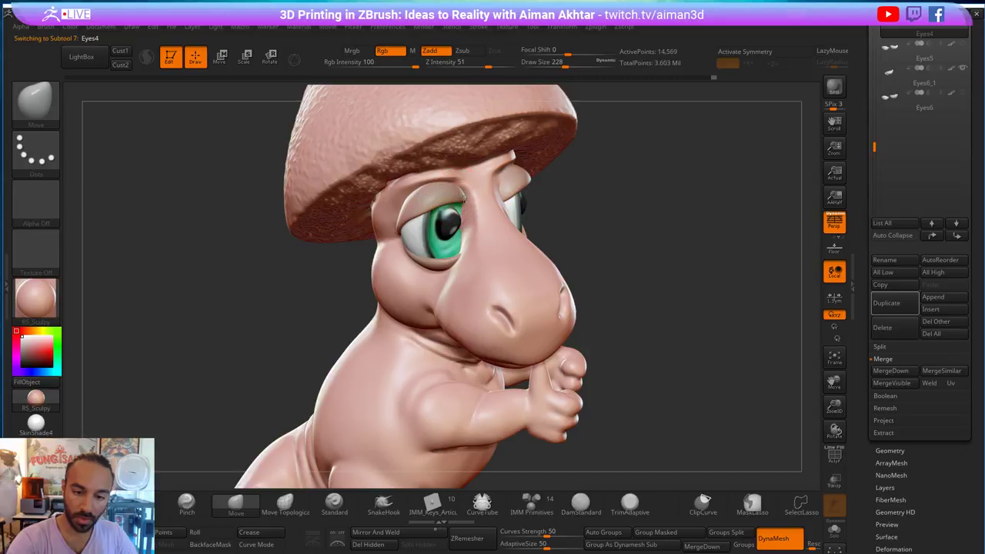
pyautogui.press('[')
pyautogui.press('shift')
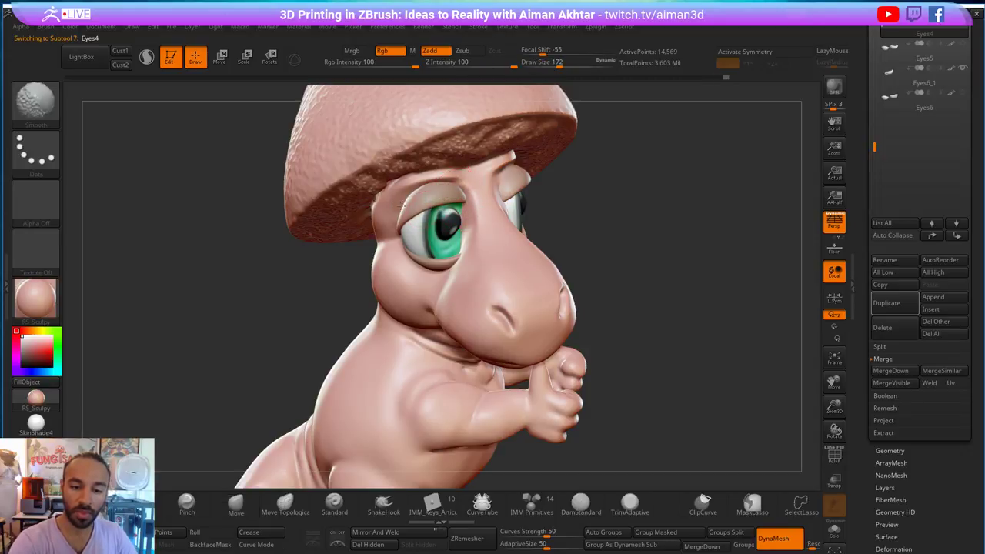
pyautogui.moveTo(685, 235); pyautogui.dragTo(616, 270)
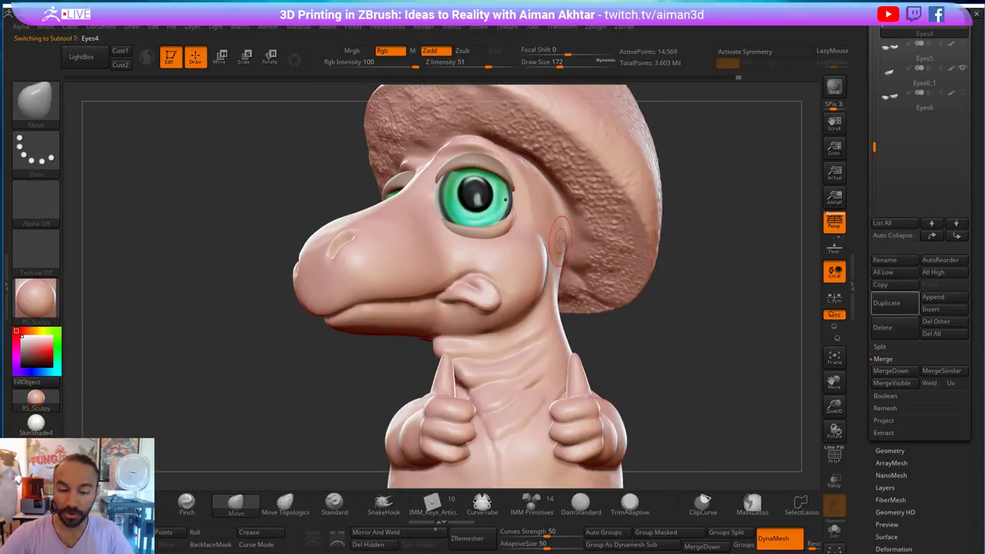
# - Move the Eyes5 subtool below Eyes6_1 and delete the unused Eyes5 and Eyes6 subtools
pyautogui.scroll(5, 898, 284)
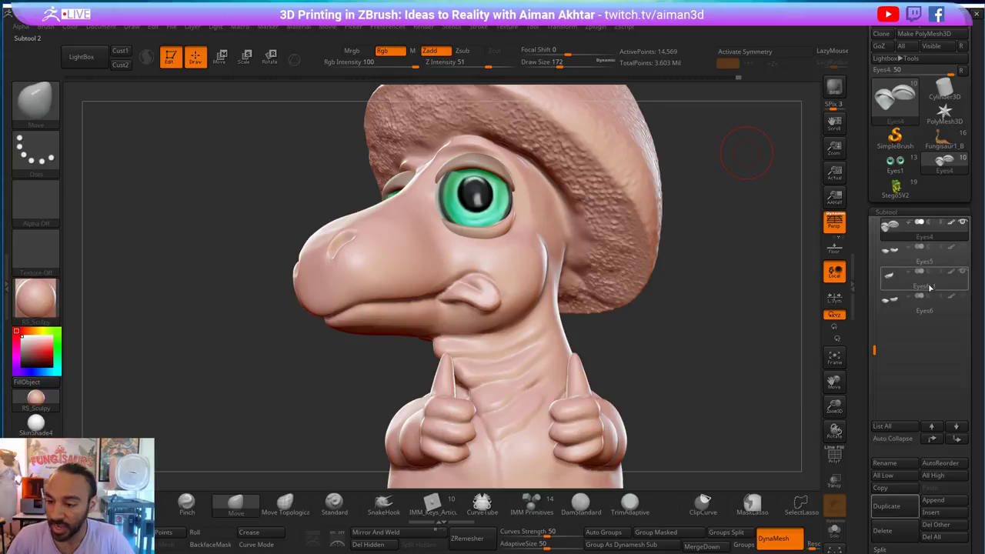
pyautogui.click(889, 262)
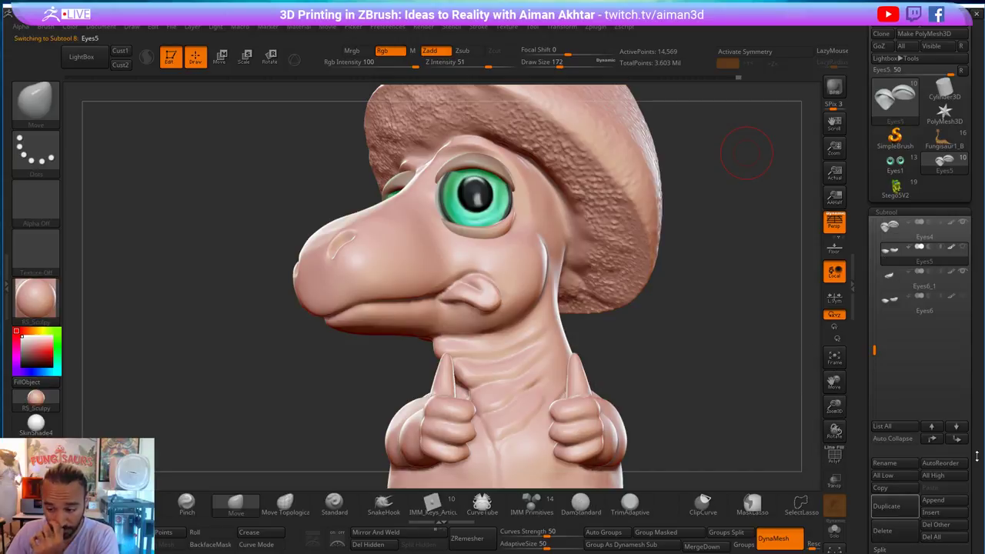
pyautogui.click(961, 439)
pyautogui.click(892, 529)
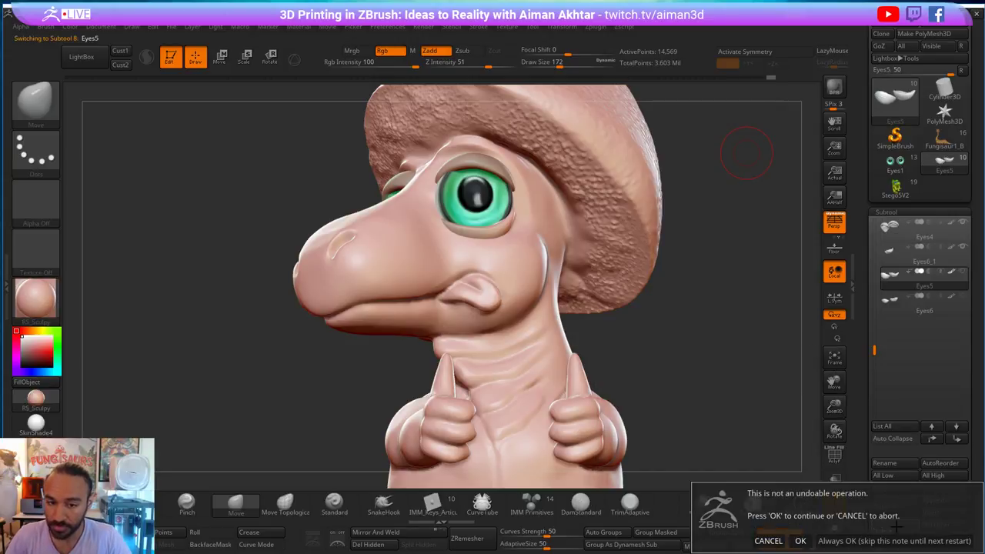
pyautogui.click(800, 541)
pyautogui.click(882, 530)
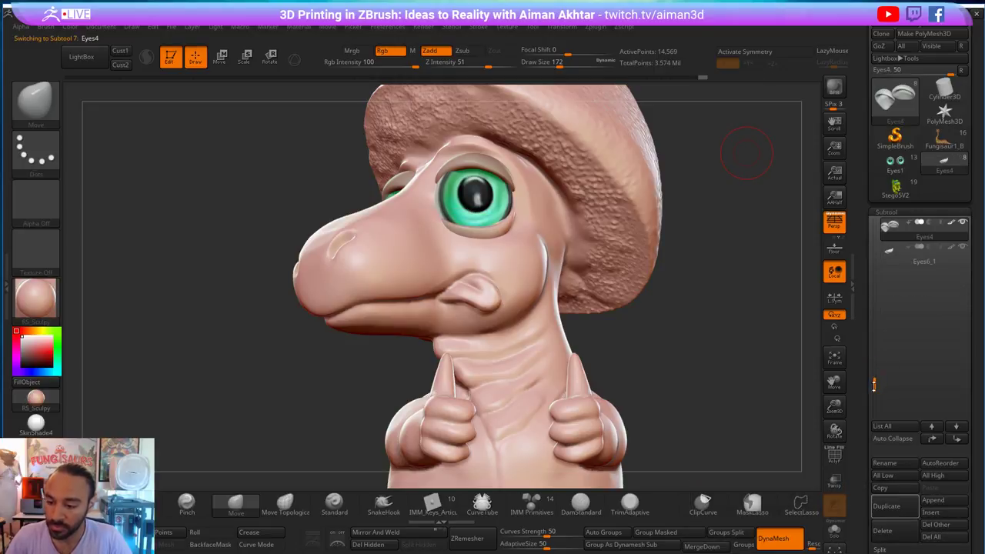
# - Select the Iguano body subtool and adjust the front of the snout with the Move brush at size 338
pyautogui.moveTo(873, 384); pyautogui.dragTo(873, 329)
pyautogui.moveTo(723, 339)
pyautogui.mouseDown()
pyautogui.moveTo(727, 359)
pyautogui.moveTo(616, 355)
pyautogui.moveTo(734, 359)
pyautogui.moveTo(508, 356)
pyautogui.moveTo(589, 356)
pyautogui.moveTo(651, 384)
pyautogui.moveTo(625, 336)
pyautogui.mouseUp()
pyautogui.moveTo(625, 335); pyautogui.dragTo(600, 287)
pyautogui.press('s')
pyautogui.keyDown('alt'); pyautogui.click(543, 266); pyautogui.keyUp('alt')
pyautogui.moveTo(542, 265); pyautogui.dragTo(551, 263)
pyautogui.press('s')
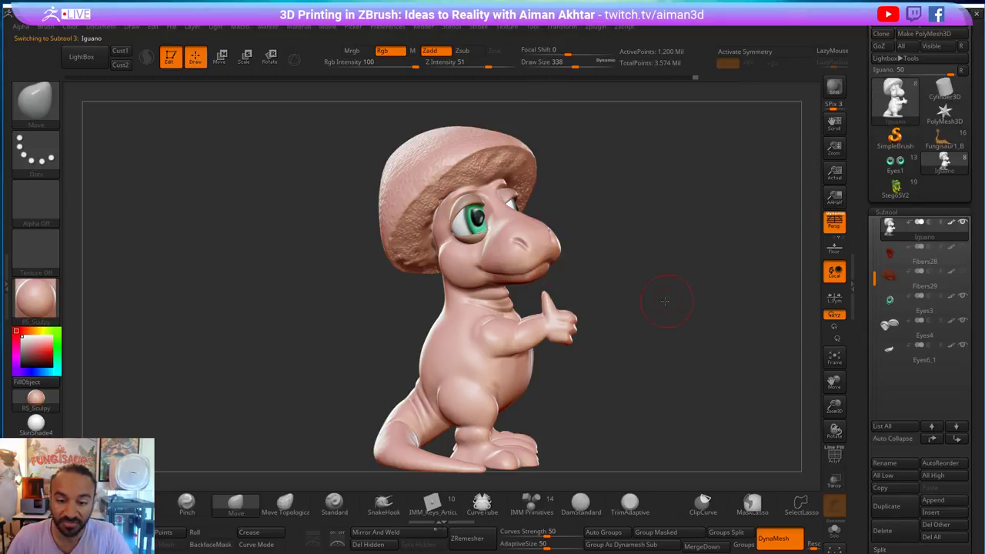
# - Shape the upper lip beneath the nostrils with the Move brush at sizes 274 and 338
pyautogui.moveTo(665, 300); pyautogui.dragTo(616, 322)
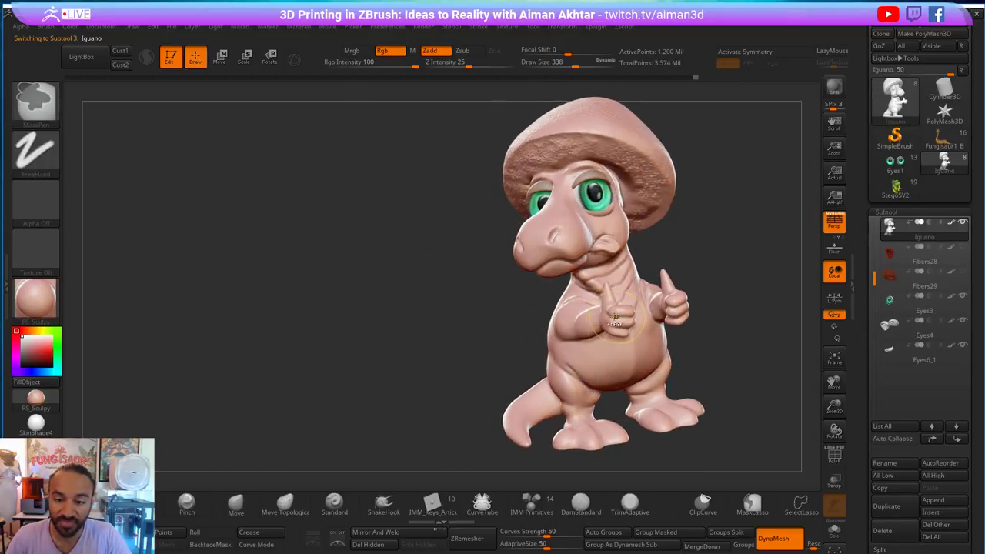
pyautogui.moveTo(487, 320); pyautogui.dragTo(527, 278)
pyautogui.press('s')
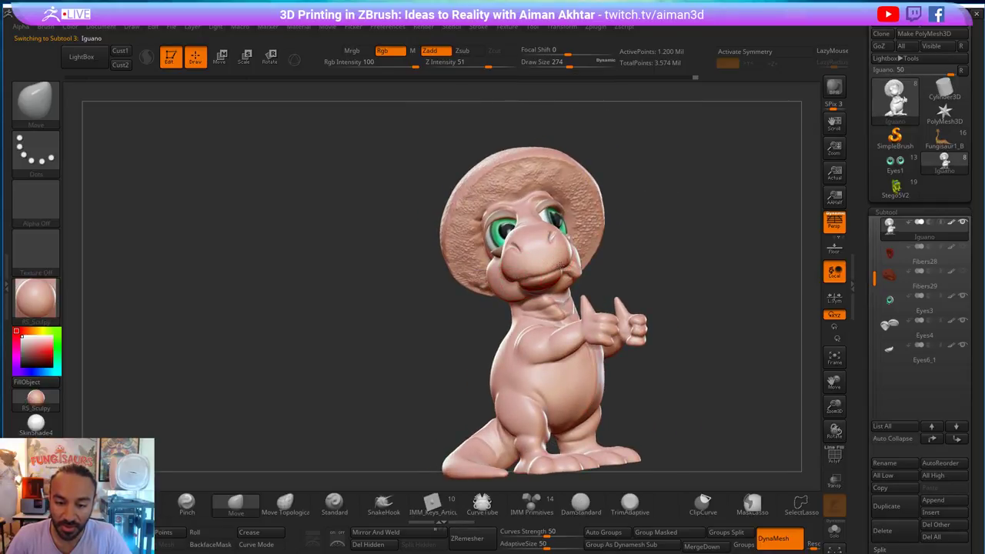
pyautogui.press(']')
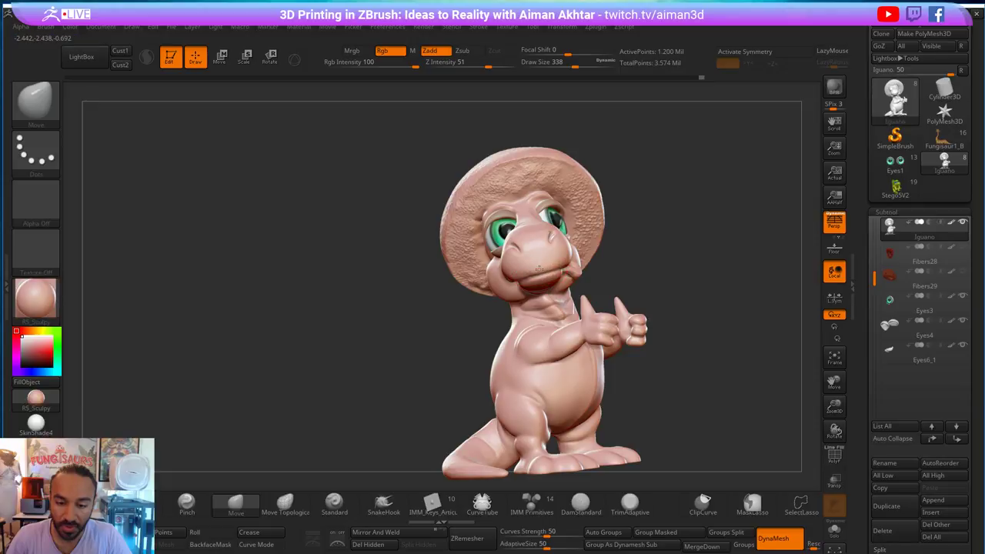
pyautogui.moveTo(710, 308); pyautogui.dragTo(670, 341)
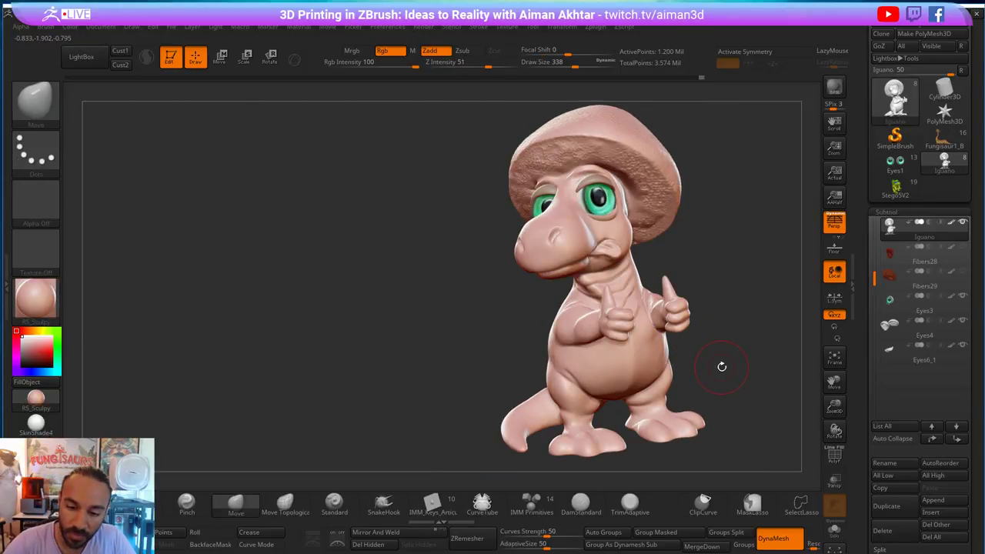
# - Refine the snout's overall form and its mouth line in profile with the Move brush at sizes 492, 344 and 293
pyautogui.press(']')
pyautogui.press(']')
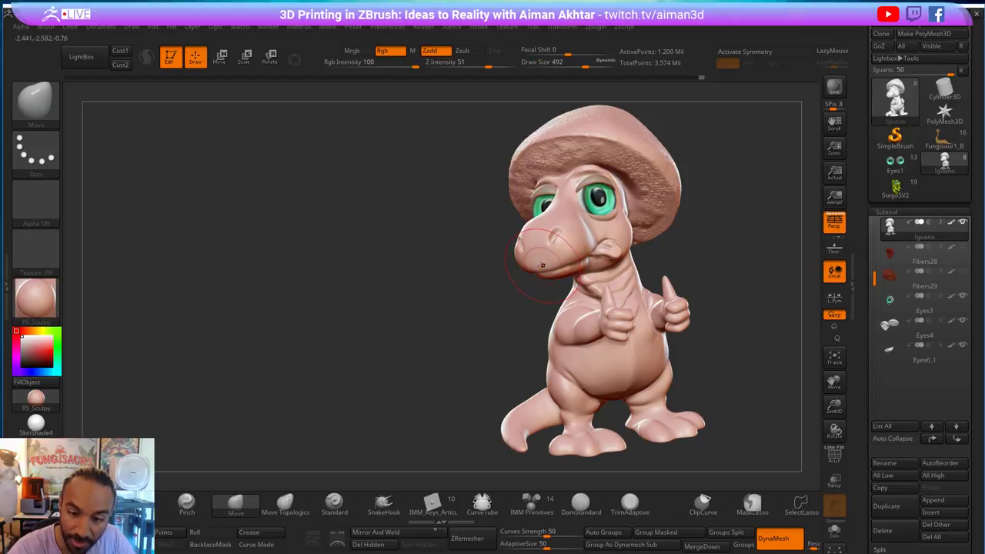
pyautogui.moveTo(524, 308); pyautogui.dragTo(550, 266)
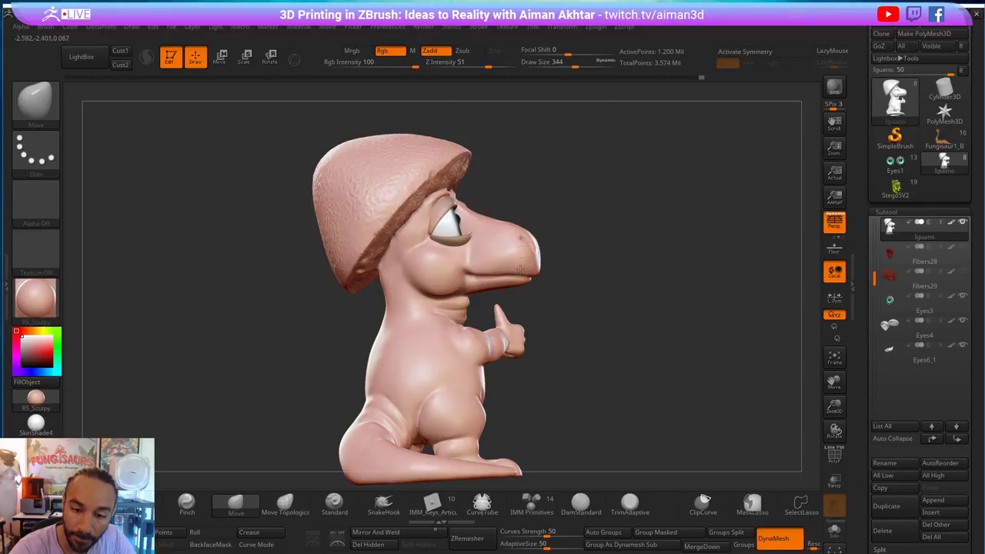
pyautogui.press('[')
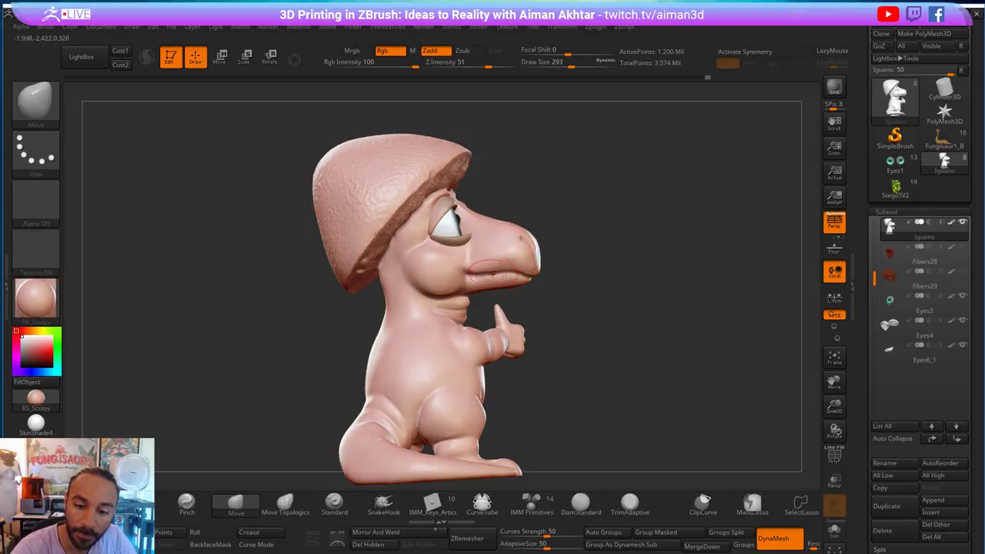
pyautogui.moveTo(572, 247); pyautogui.dragTo(467, 266)
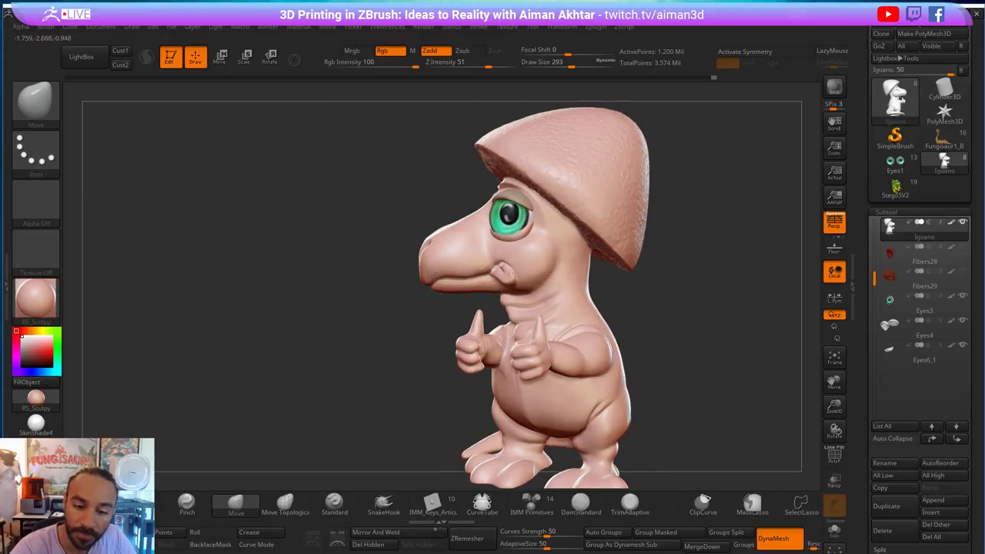
# - Adjust the lower edge of the snout with the Move brush and smooth the jaw and snout side at sizes 293 and 172
pyautogui.moveTo(432, 307)
pyautogui.mouseDown()
pyautogui.moveTo(450, 277)
pyautogui.moveTo(440, 287)
pyautogui.mouseUp()
pyautogui.moveTo(377, 292); pyautogui.dragTo(416, 319)
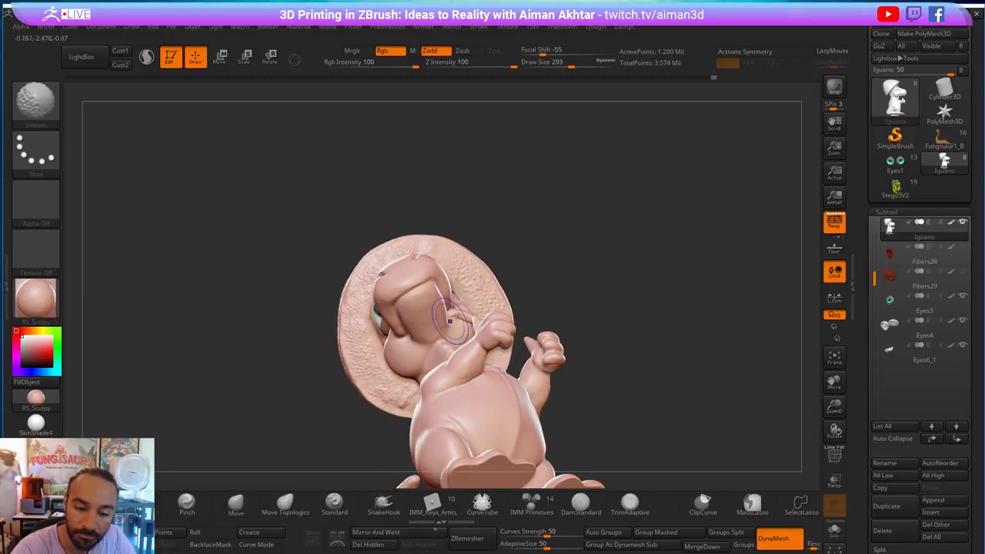
pyautogui.moveTo(559, 249)
pyautogui.mouseDown()
pyautogui.moveTo(579, 317)
pyautogui.moveTo(598, 318)
pyautogui.moveTo(643, 364)
pyautogui.mouseUp()
pyautogui.press('s')
pyautogui.moveTo(460, 297); pyautogui.dragTo(452, 299)
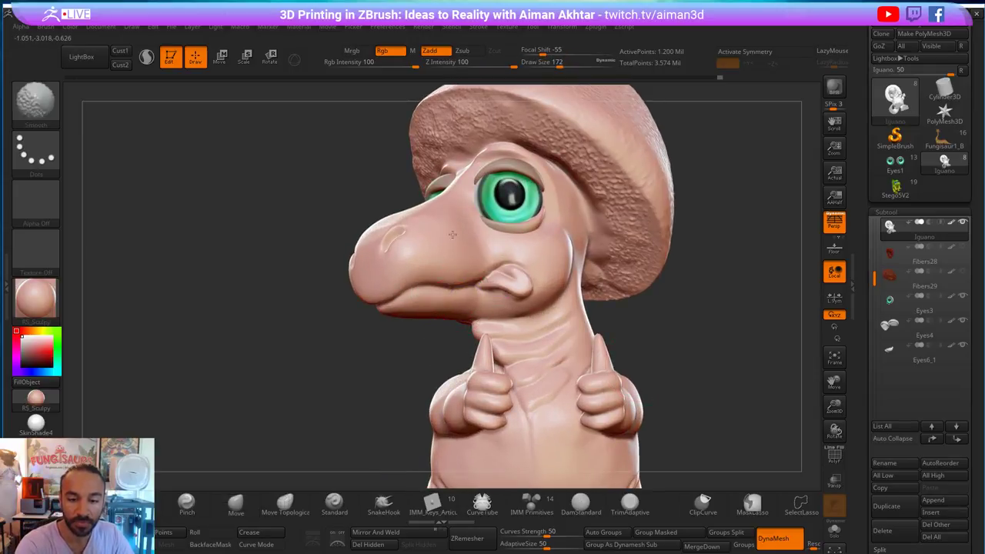
pyautogui.moveTo(718, 290); pyautogui.dragTo(665, 275)
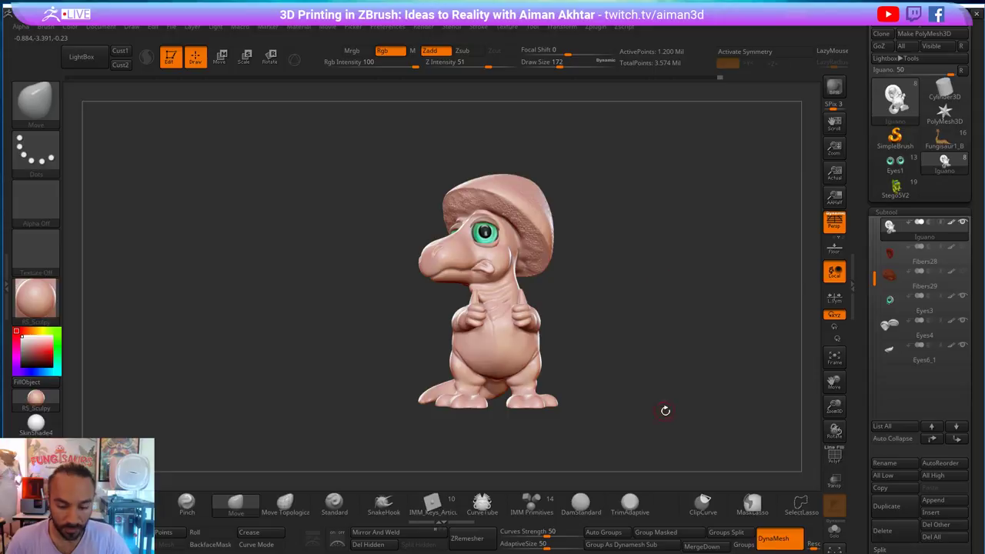
# - With the Standard brush, choose the SkinShade4 material, enable Mrgb and fill the Iguano body with colour and material
pyautogui.press('b')
pyautogui.press('s')
pyautogui.press('t')
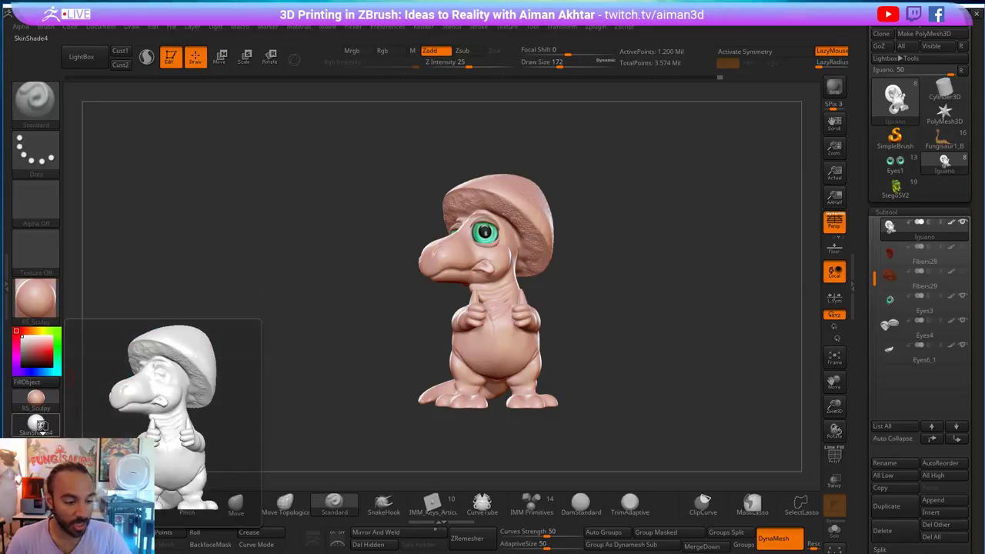
pyautogui.click(36, 421)
pyautogui.keyDown('alt'); pyautogui.moveTo(265, 411); pyautogui.dragTo(371, 420); pyautogui.keyUp('alt')
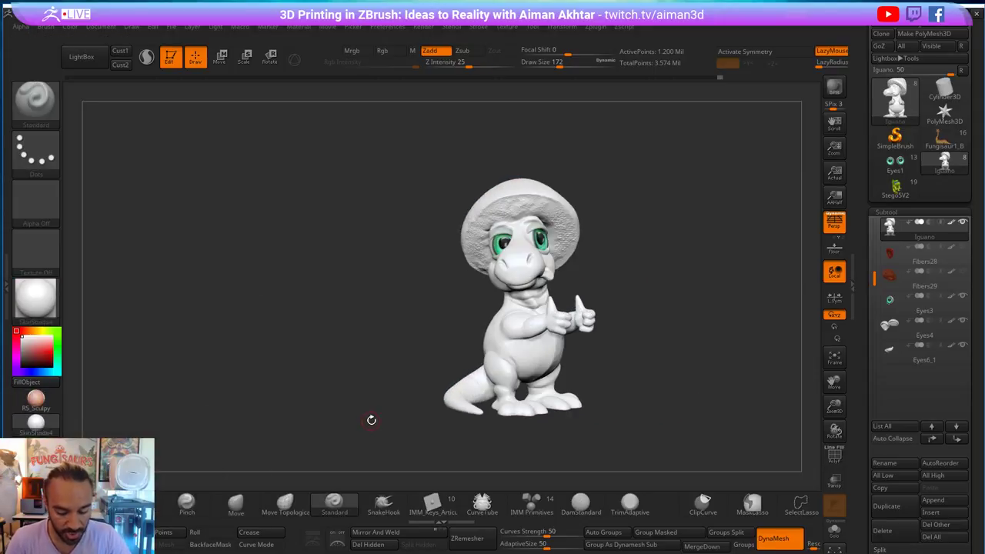
pyautogui.click(354, 51)
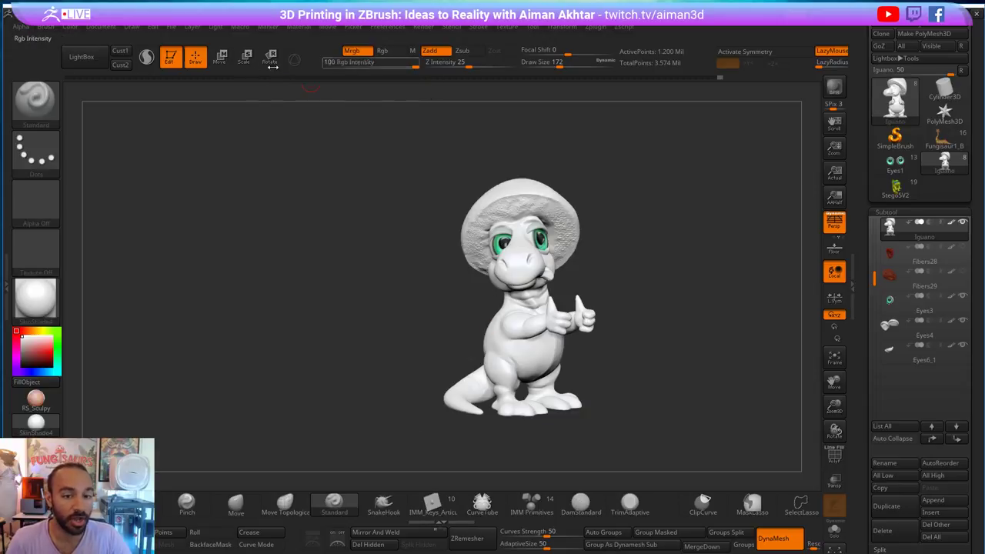
pyautogui.click(74, 30)
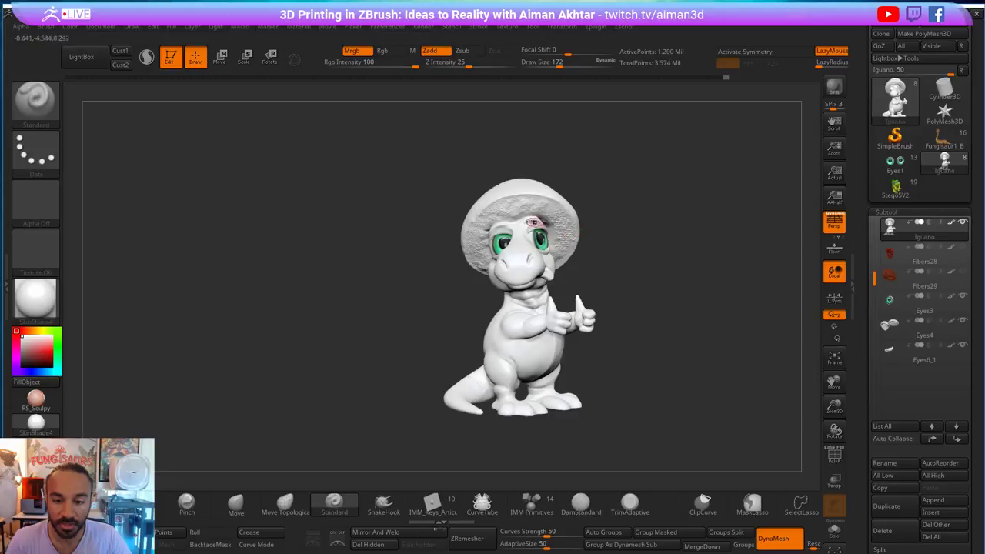
# - Select the Eyes4 eyelid subtool and merge it down with Eyes6_1, accepting the non-undoable operation
pyautogui.keyDown('alt'); pyautogui.click(529, 223); pyautogui.keyUp('alt')
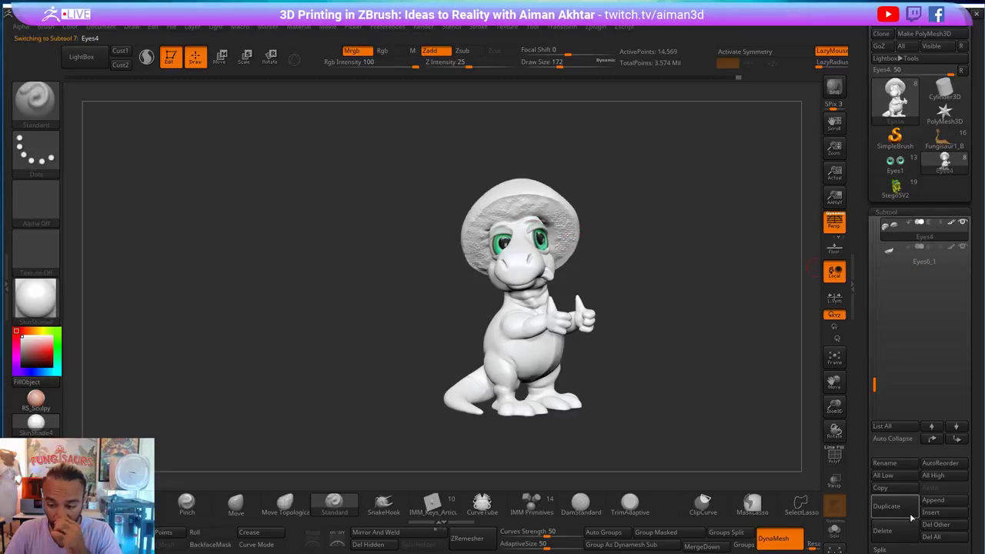
pyautogui.moveTo(977, 510); pyautogui.dragTo(977, 439)
pyautogui.click(889, 501)
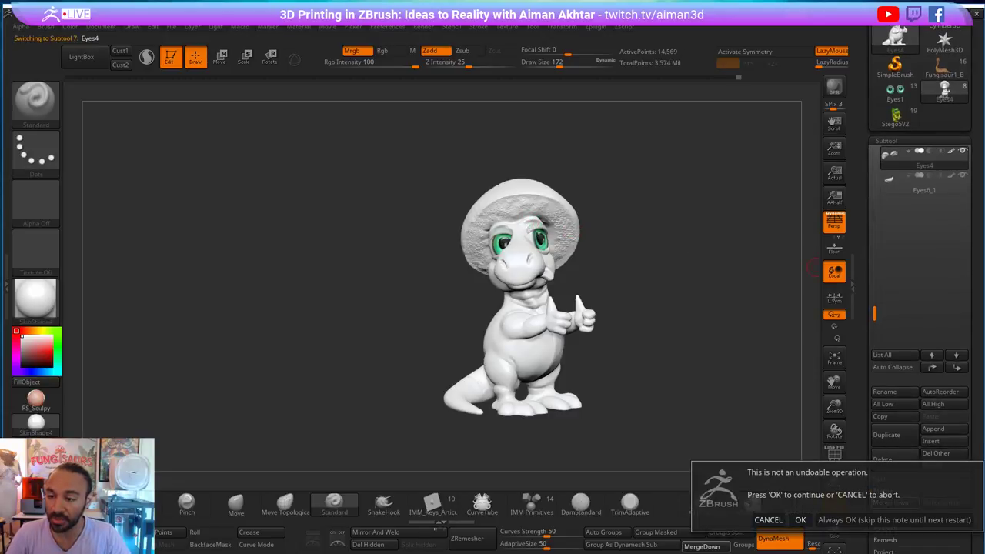
pyautogui.click(802, 518)
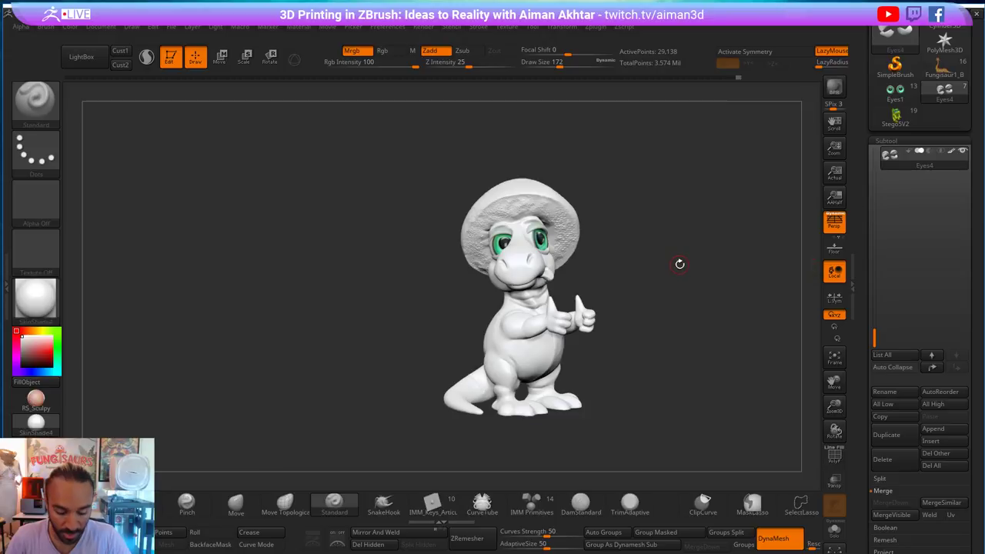
# - Fill the merged eyelid subtool with white and the SkinShade4 material
pyautogui.moveTo(683, 251)
pyautogui.keyDown('alt'); pyautogui.mouseDown()
pyautogui.moveTo(701, 277)
pyautogui.moveTo(580, 218)
pyautogui.mouseUp(); pyautogui.keyUp('alt')
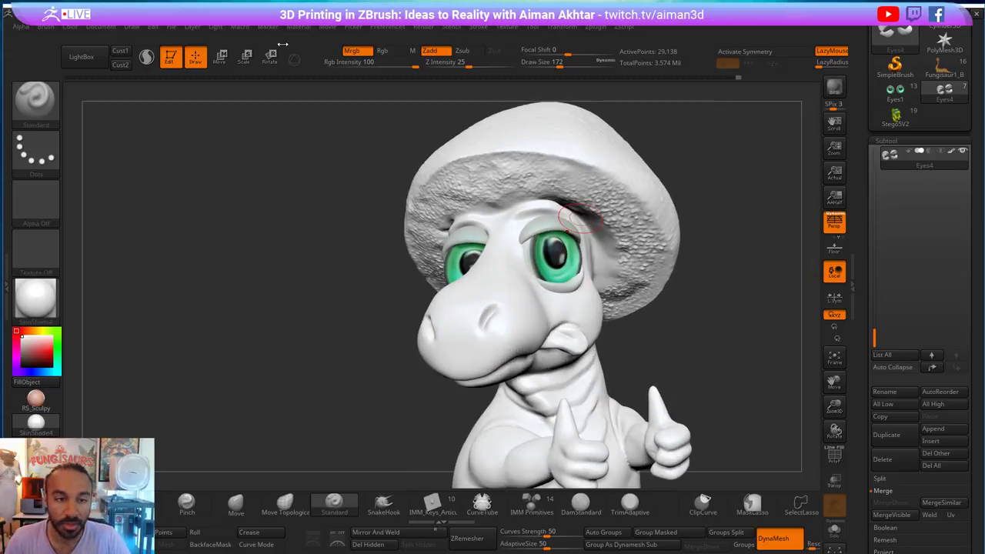
pyautogui.click(71, 29)
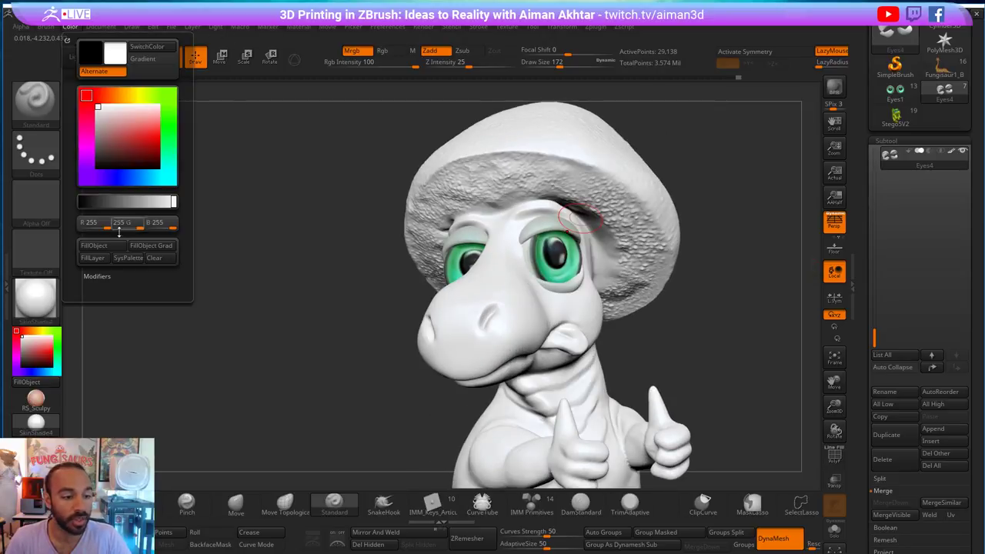
pyautogui.click(105, 246)
pyautogui.keyDown('alt'); pyautogui.moveTo(700, 353); pyautogui.dragTo(596, 346); pyautogui.keyUp('alt')
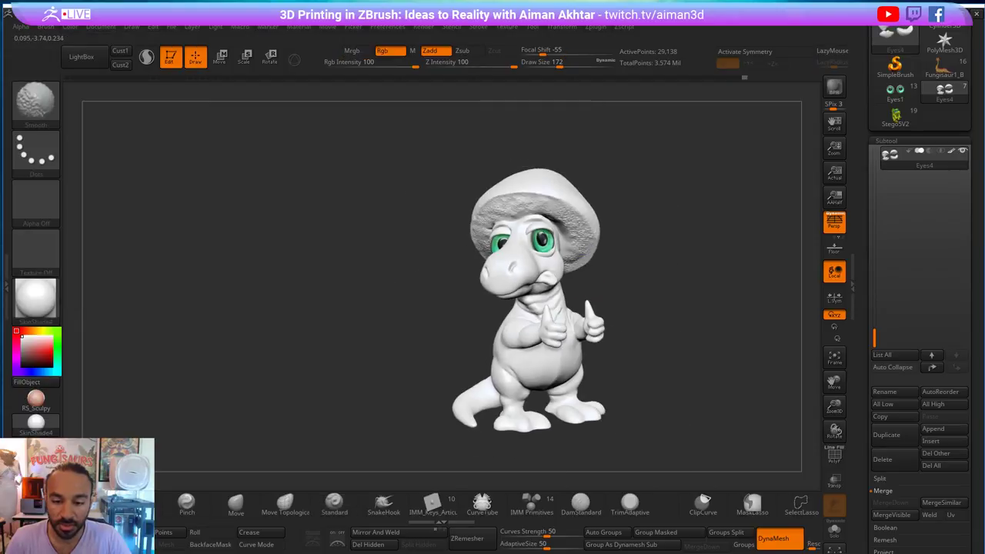
# - Select the Iguano body subtool, activate X symmetry and adjust the folded fingers of the hands with the Move brush
pyautogui.keyDown('alt'); pyautogui.click(565, 331); pyautogui.keyUp('alt')
pyautogui.moveTo(680, 301); pyautogui.dragTo(476, 337)
pyautogui.moveTo(650, 425); pyautogui.dragTo(505, 369)
pyautogui.moveTo(635, 363)
pyautogui.mouseDown()
pyautogui.moveTo(644, 310)
pyautogui.moveTo(635, 341)
pyautogui.moveTo(644, 353)
pyautogui.mouseUp()
pyautogui.press('b')
pyautogui.press('m')
pyautogui.press('v')
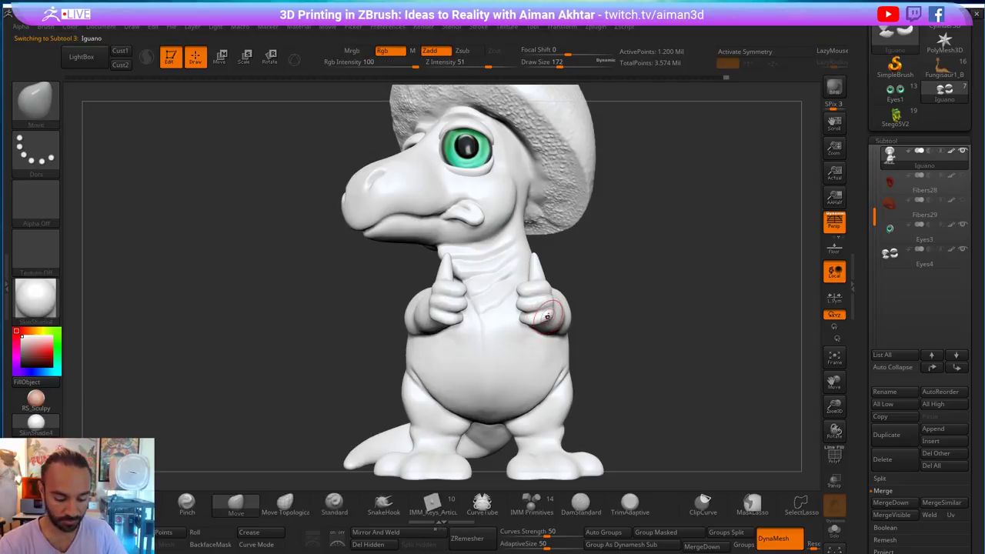
pyautogui.press('x')
pyautogui.press('s')
pyautogui.moveTo(548, 311); pyautogui.dragTo(555, 312)
pyautogui.press('s')
# - Adjust the underside of the wrists in side view with the Move brush at size 197 and smooth the area
pyautogui.moveTo(677, 313); pyautogui.dragTo(583, 311)
pyautogui.press('s')
pyautogui.press('s')
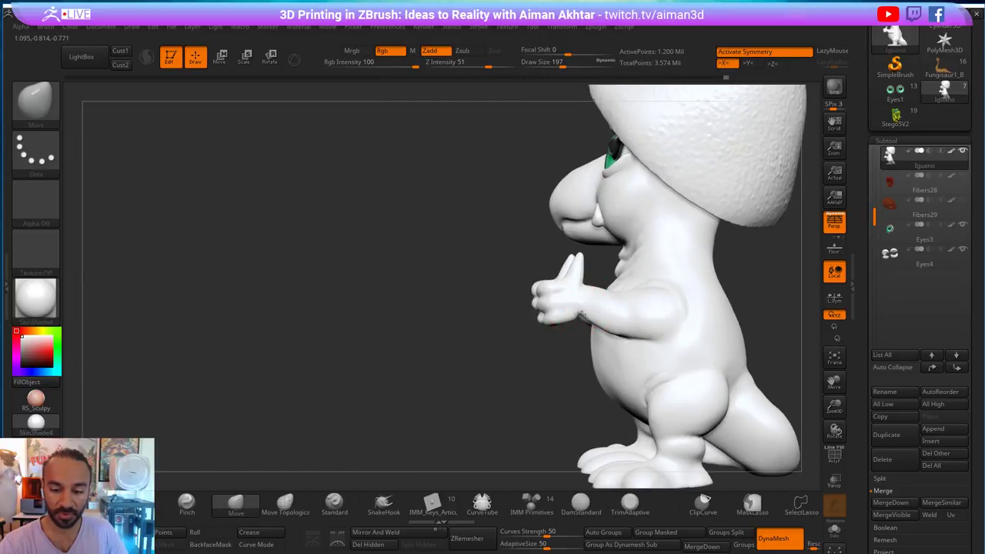
pyautogui.press('s')
pyautogui.moveTo(597, 329)
pyautogui.keyDown('shift'); pyautogui.mouseDown()
pyautogui.moveTo(572, 315)
pyautogui.moveTo(583, 313)
pyautogui.mouseUp(); pyautogui.keyUp('shift')
pyautogui.press('s')
pyautogui.press('s')
pyautogui.press('s')
# - Swell the heel of the hands and wrists with the Inflate brush at size 239 and intensity 10, and smooth the forearms
pyautogui.press('b')
pyautogui.press('i')
pyautogui.press('n')
pyautogui.press('o')
pyautogui.press('Return')
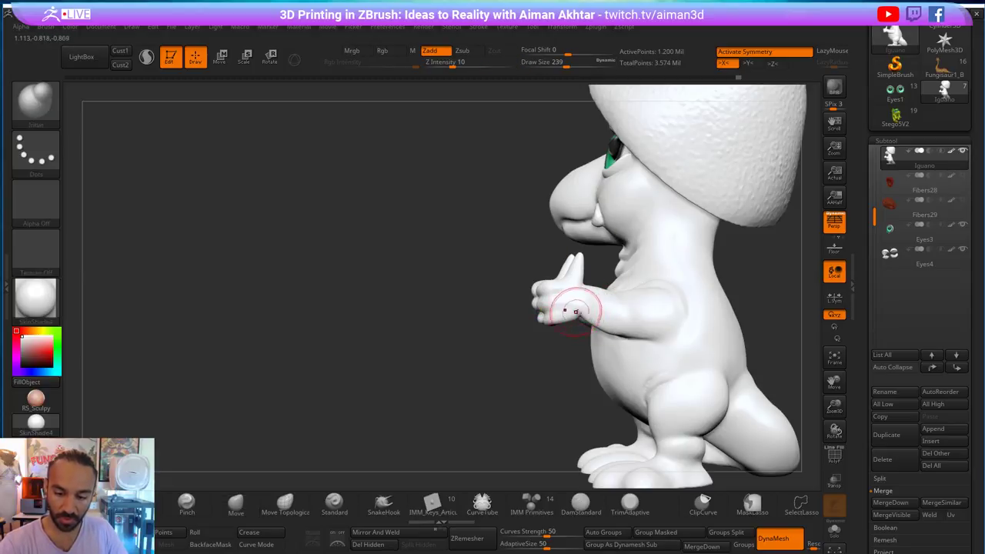
pyautogui.press('shift')
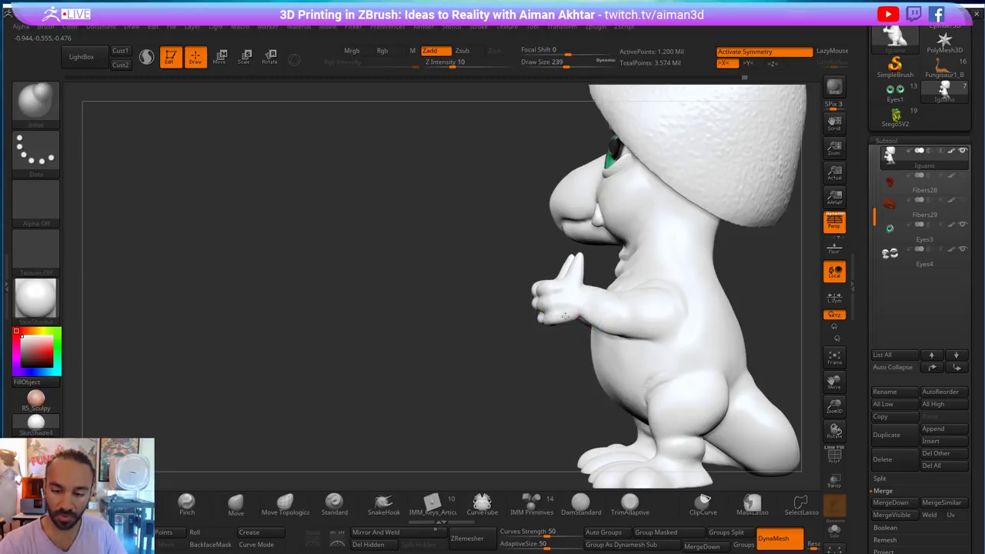
pyautogui.moveTo(582, 315); pyautogui.dragTo(597, 315)
pyautogui.moveTo(725, 300)
pyautogui.mouseDown()
pyautogui.moveTo(663, 329)
pyautogui.moveTo(628, 325)
pyautogui.moveTo(658, 320)
pyautogui.moveTo(633, 317)
pyautogui.moveTo(654, 305)
pyautogui.moveTo(650, 323)
pyautogui.mouseUp()
pyautogui.press('s')
pyautogui.press('s')
pyautogui.moveTo(645, 336)
pyautogui.keyDown('shift'); pyautogui.mouseDown()
pyautogui.moveTo(639, 348)
pyautogui.moveTo(658, 334)
pyautogui.moveTo(670, 359)
pyautogui.moveTo(620, 357)
pyautogui.moveTo(621, 365)
pyautogui.moveTo(653, 372)
pyautogui.moveTo(576, 359)
pyautogui.moveTo(666, 362)
pyautogui.mouseUp(); pyautogui.keyUp('shift')
# - Refine the hands and forearms symmetrically with the Move brush at size 132 and smooth their surfaces
pyautogui.press('b')
pyautogui.press('m')
pyautogui.press('v')
pyautogui.press('s')
pyautogui.press('s')
pyautogui.press('shift')
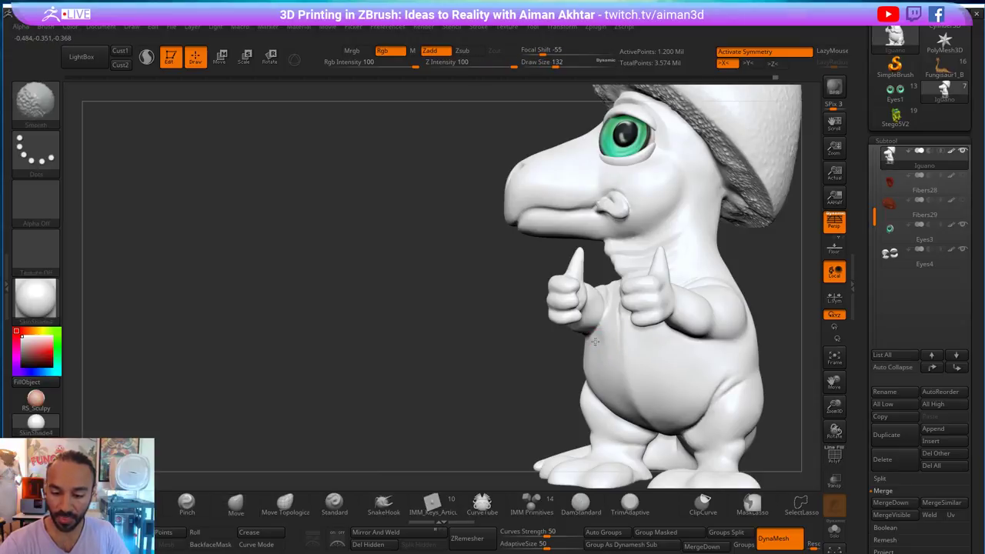
pyautogui.moveTo(552, 378)
pyautogui.mouseDown()
pyautogui.moveTo(752, 341)
pyautogui.moveTo(735, 345)
pyautogui.moveTo(738, 358)
pyautogui.moveTo(722, 315)
pyautogui.mouseUp()
pyautogui.press('shift')
pyautogui.moveTo(889, 254)
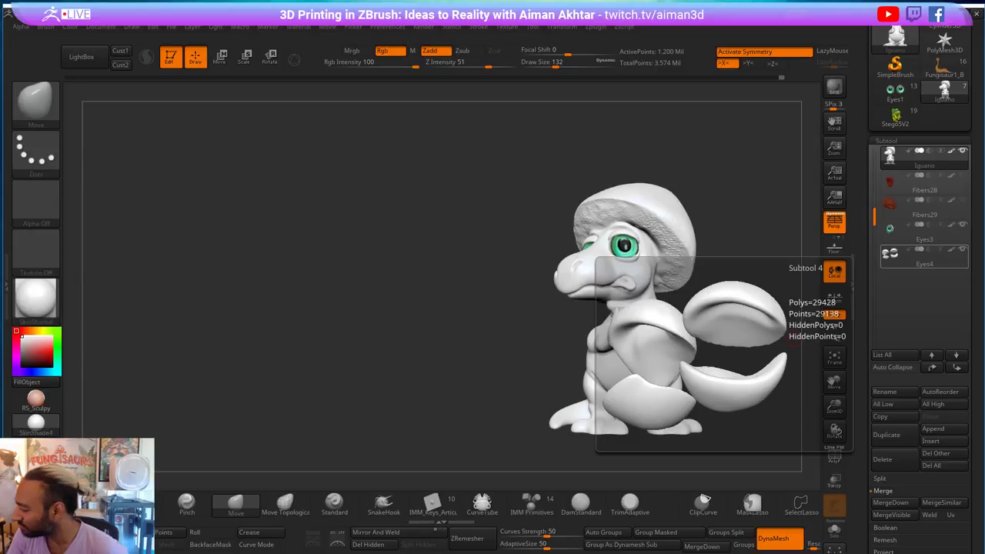
# - Turn off symmetry and adjust the mouth corner next to its fold with the Move brush at size 80
pyautogui.moveTo(450, 354); pyautogui.dragTo(420, 414)
pyautogui.press('s')
pyautogui.moveTo(548, 275); pyautogui.dragTo(531, 276)
pyautogui.press('x')
pyautogui.press('shift')
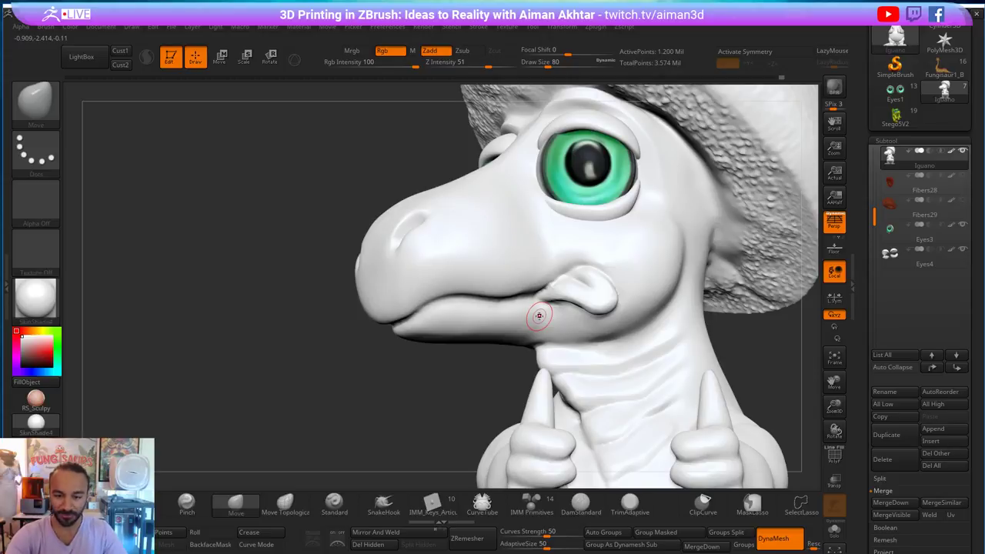
pyautogui.press('ctrl')
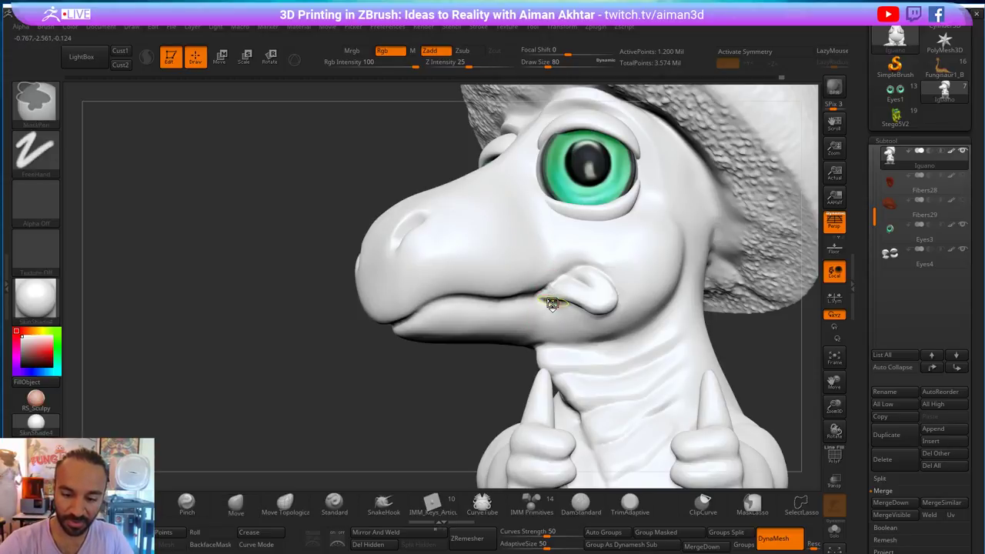
pyautogui.hotkey('ctrl', 'z')
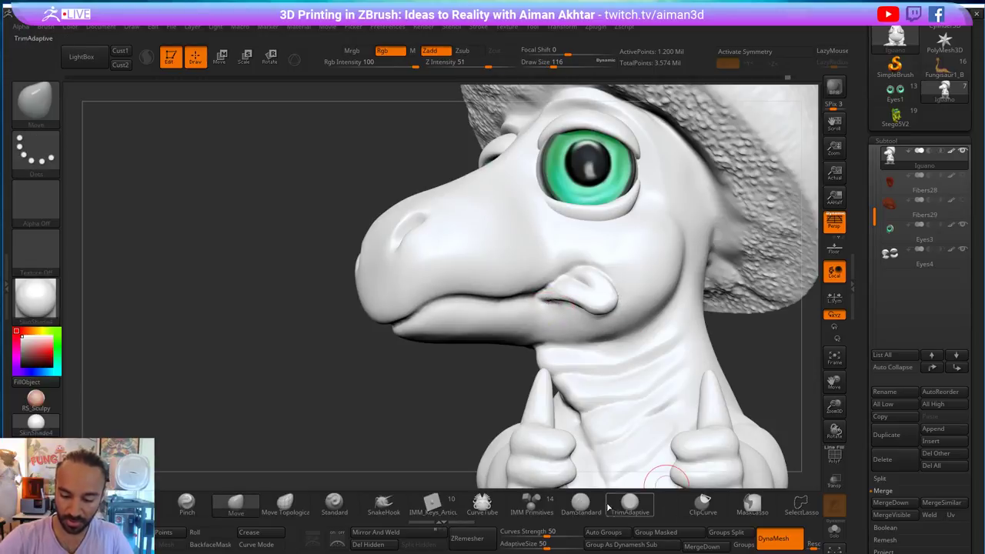
# - Sharpen the crease running into the mouth corner with the DamStandard brush at size 116 and smooth around the fold
pyautogui.click(581, 504)
pyautogui.moveTo(601, 269)
pyautogui.mouseDown()
pyautogui.moveTo(570, 266)
pyautogui.moveTo(504, 297)
pyautogui.mouseUp()
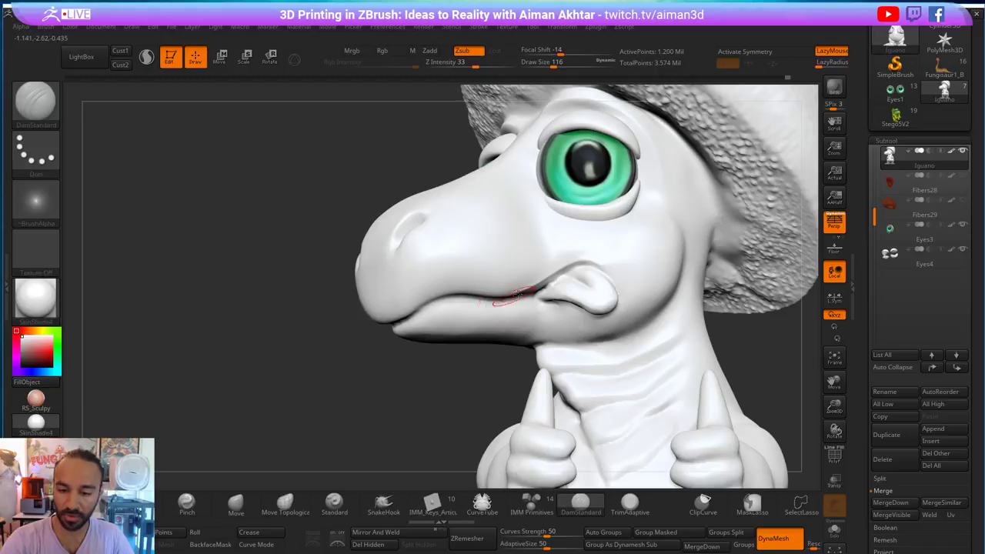
pyautogui.hotkey('ctrl', 'z')
pyautogui.press('shift')
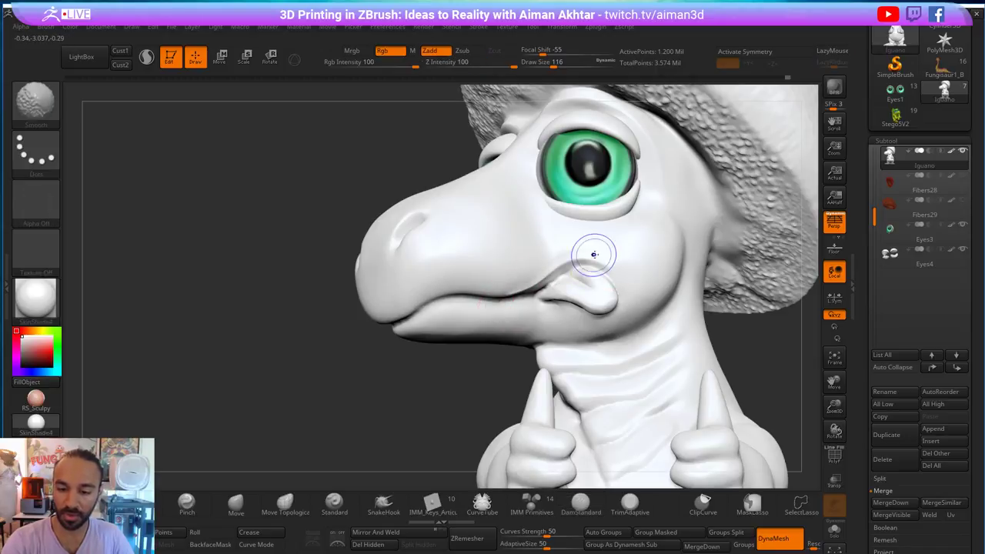
pyautogui.moveTo(568, 274); pyautogui.dragTo(539, 291)
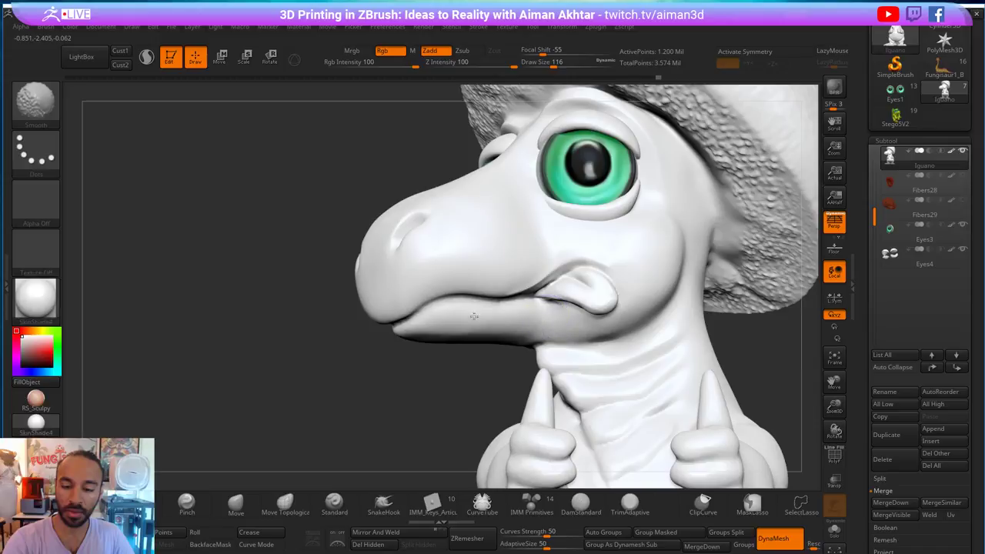
pyautogui.press('f')
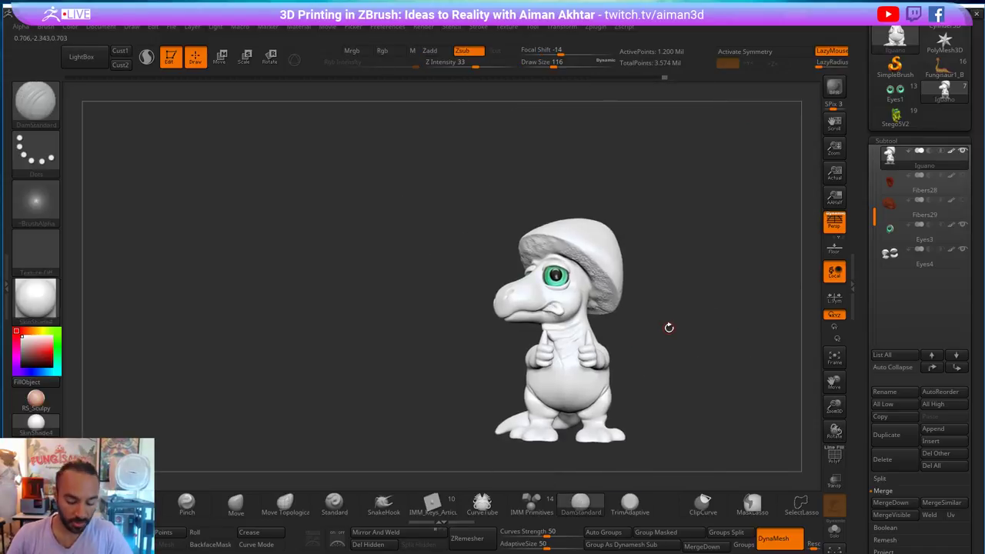
pyautogui.press('b')
pyautogui.press('m')
pyautogui.press('v')
# - Switch to the browser and examine the two colored bolete image results, including the red-and-yellow cap and the burgundy-gilled mushrooms
pyautogui.moveTo(984, 92); pyautogui.dragTo(444, 67)
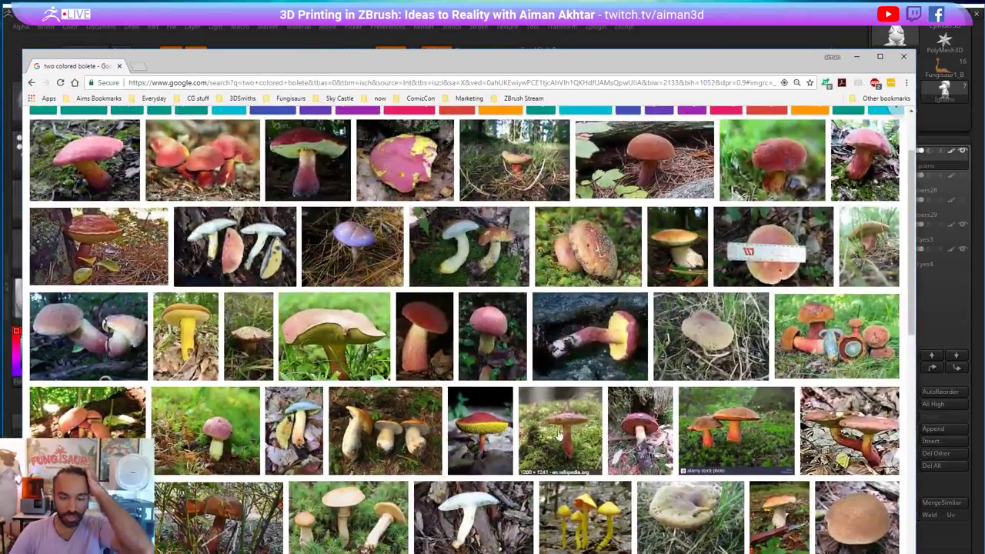
pyautogui.click(501, 445)
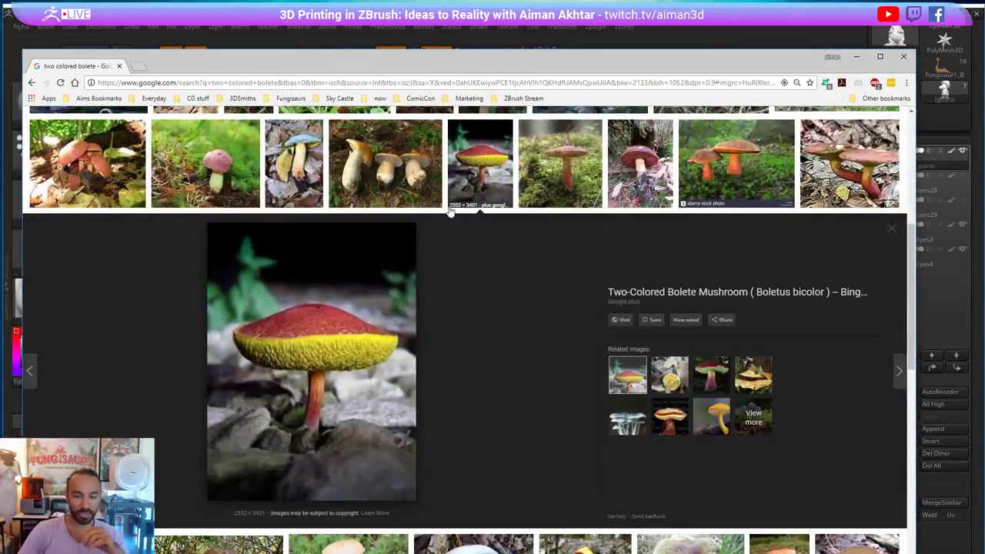
pyautogui.click(472, 171)
pyautogui.scroll(-5, 473, 231)
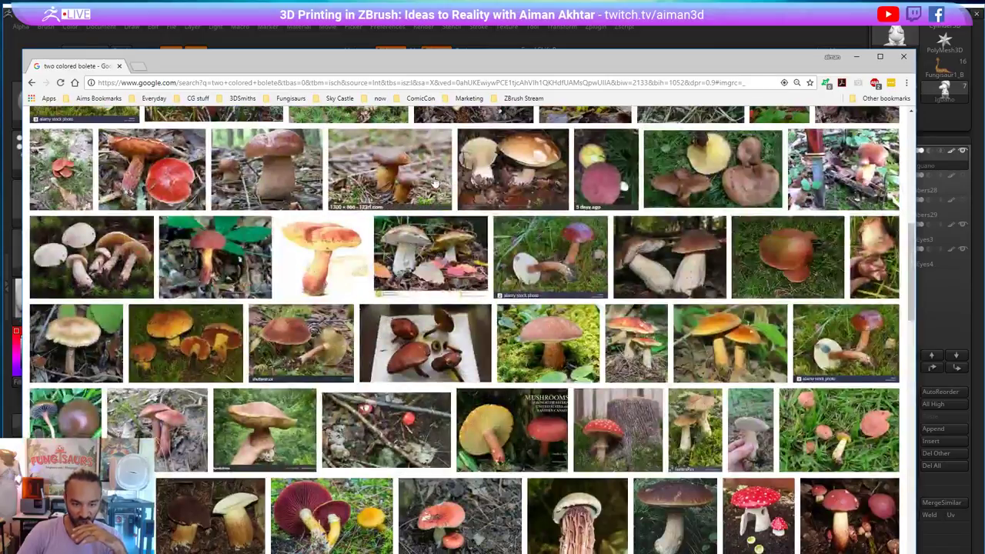
pyautogui.scroll(-5, 472, 231)
pyautogui.click(342, 360)
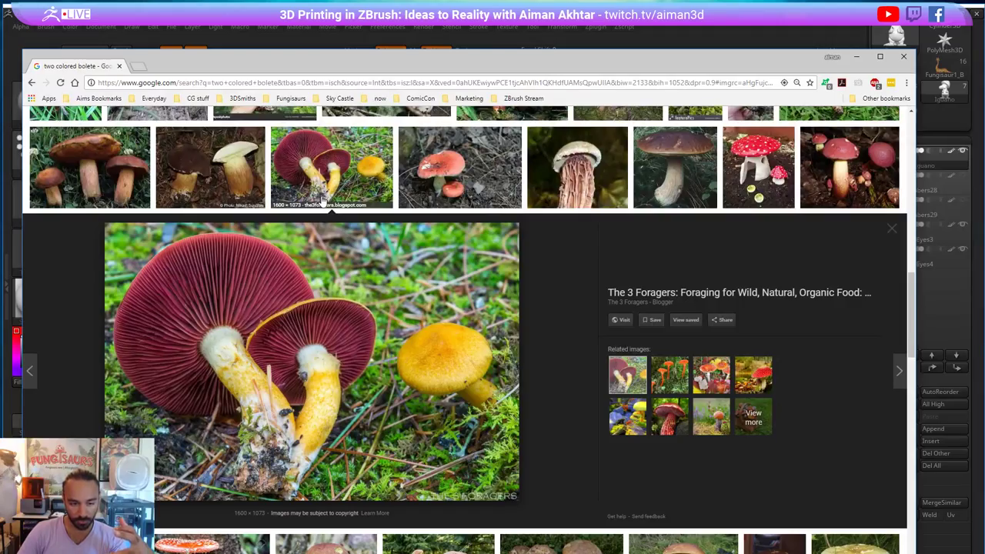
pyautogui.click(323, 202)
pyautogui.scroll(-5, 317, 215)
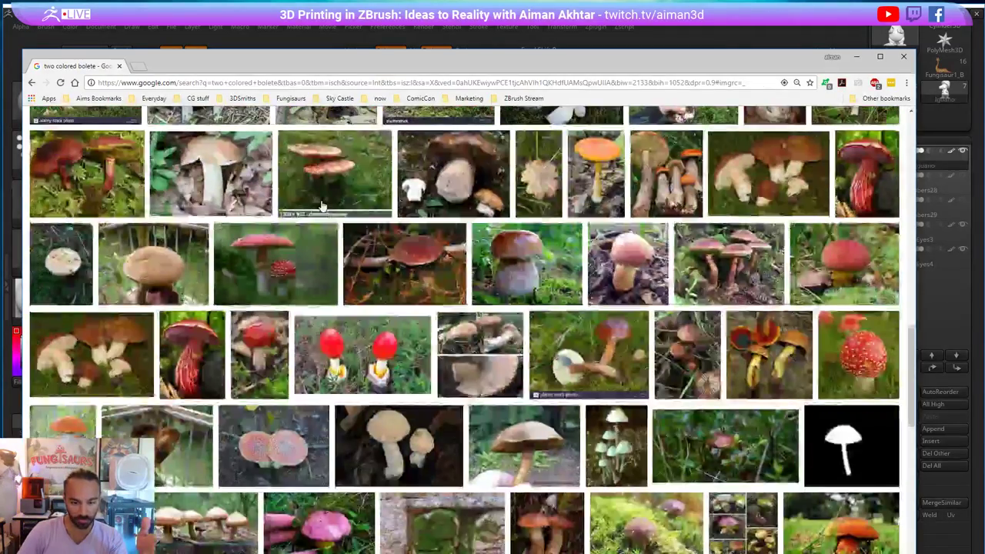
pyautogui.scroll(15, 432, 344)
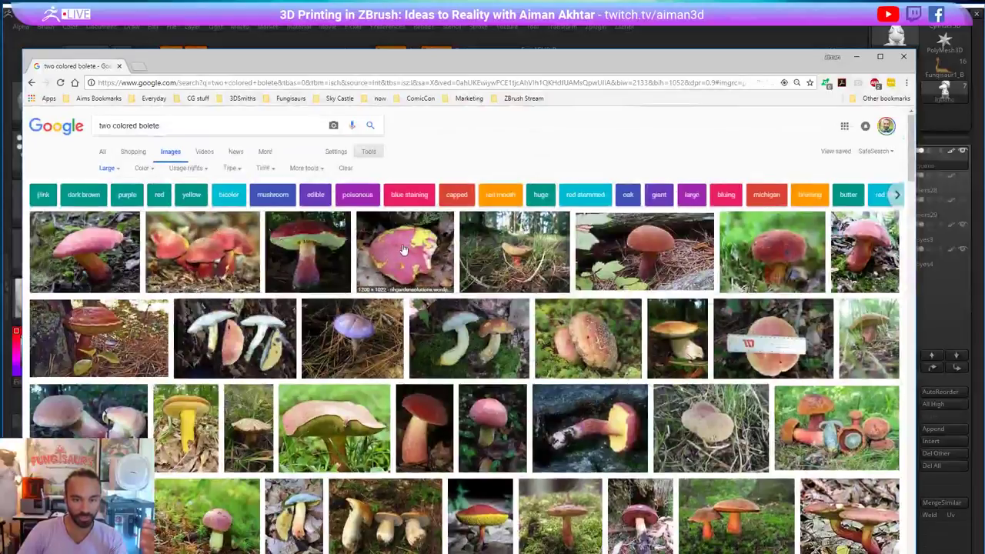
# - Examine the enlarged Two Color Bolete, Baorangia bicolor and Lepiota photos for cap and stem colours, and return to ZBrush
pyautogui.click(410, 283)
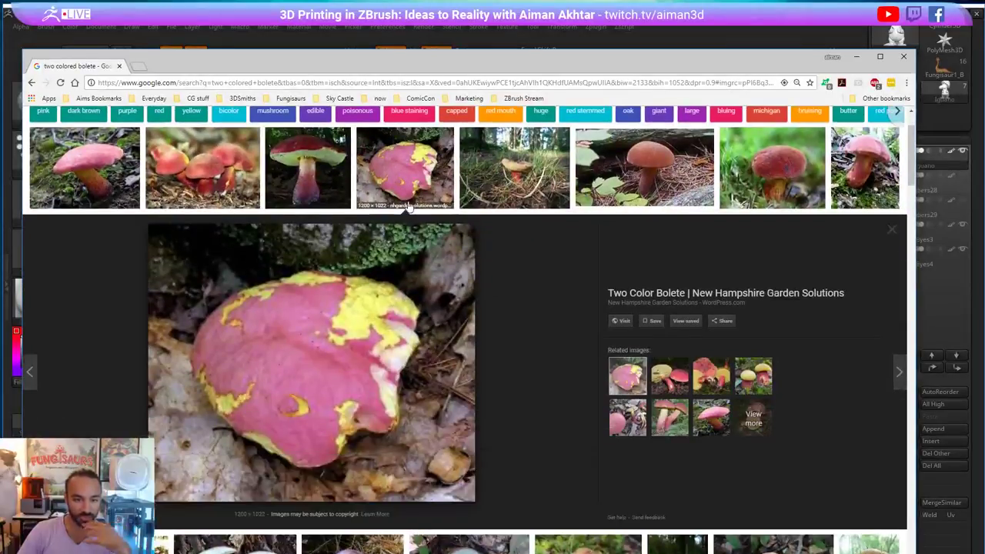
pyautogui.click(337, 194)
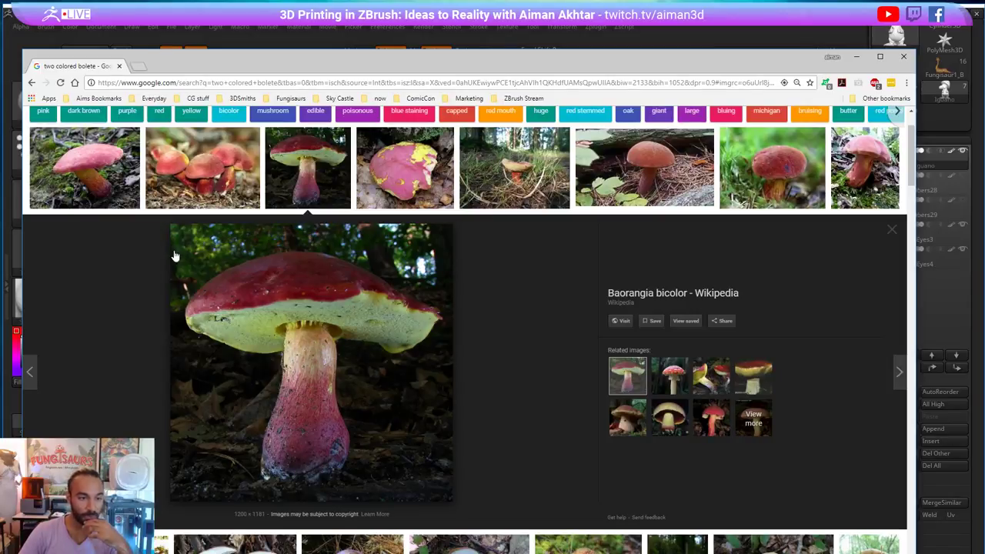
pyautogui.click(97, 188)
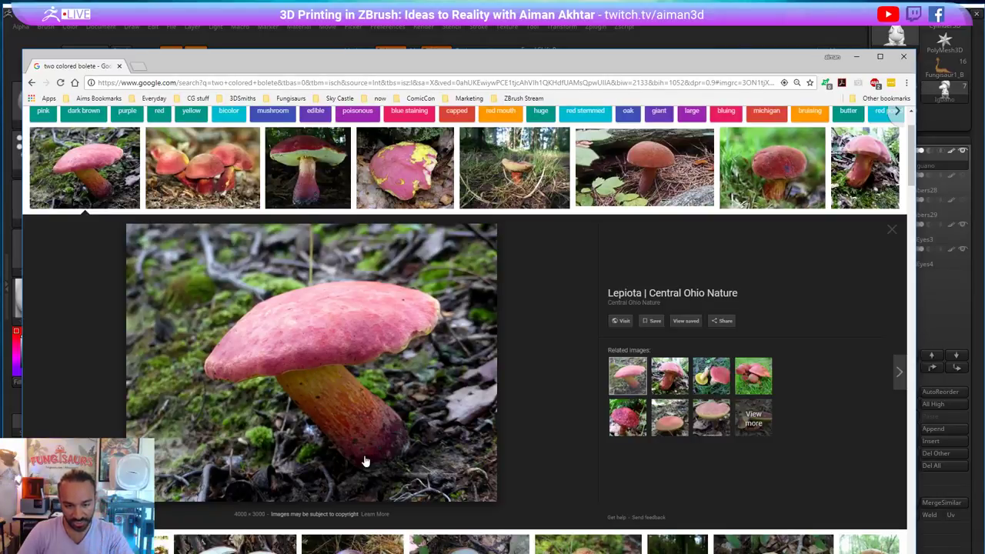
pyautogui.moveTo(367, 66); pyautogui.dragTo(984, 70)
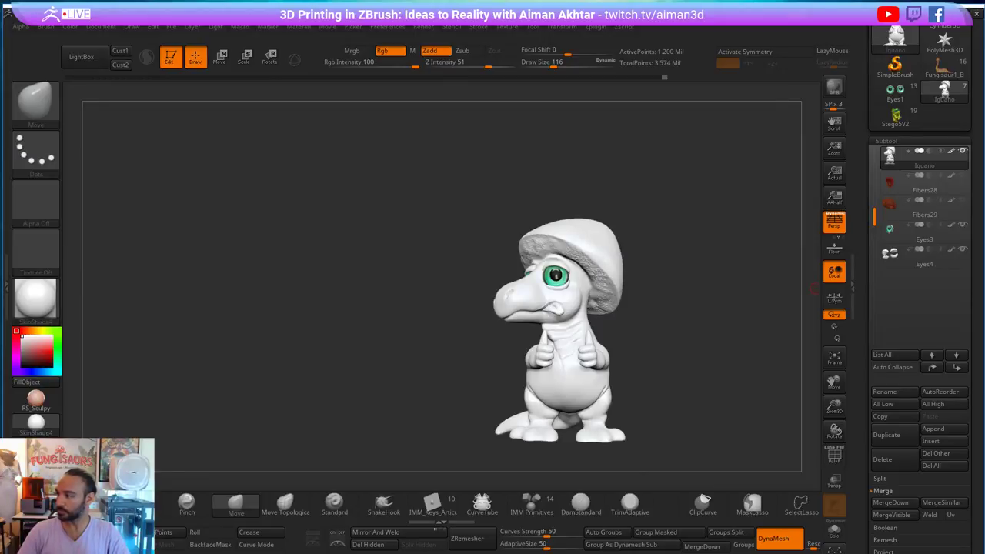
# - Switch to the Standard brush and delete the Fibers28 and Fibers29 subtools
pyautogui.moveTo(677, 351)
pyautogui.keyDown('alt'); pyautogui.mouseDown()
pyautogui.moveTo(607, 333)
pyautogui.moveTo(549, 343)
pyautogui.moveTo(643, 356)
pyautogui.moveTo(615, 350)
pyautogui.mouseUp(); pyautogui.keyUp('alt')
pyautogui.press('b')
pyautogui.press('s')
pyautogui.press('t')
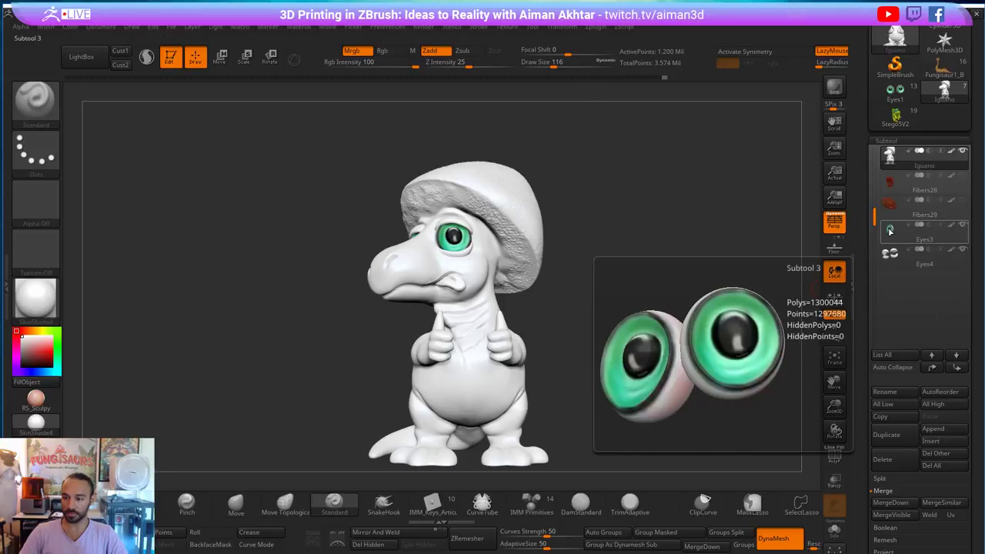
pyautogui.click(890, 229)
pyautogui.moveTo(892, 208)
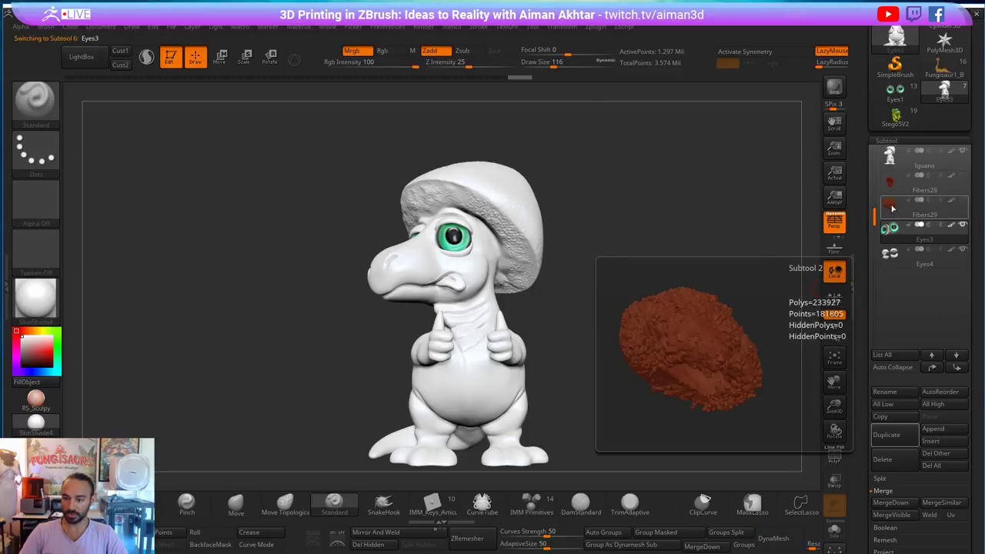
pyautogui.scroll(1, 885, 217)
pyautogui.click(887, 210)
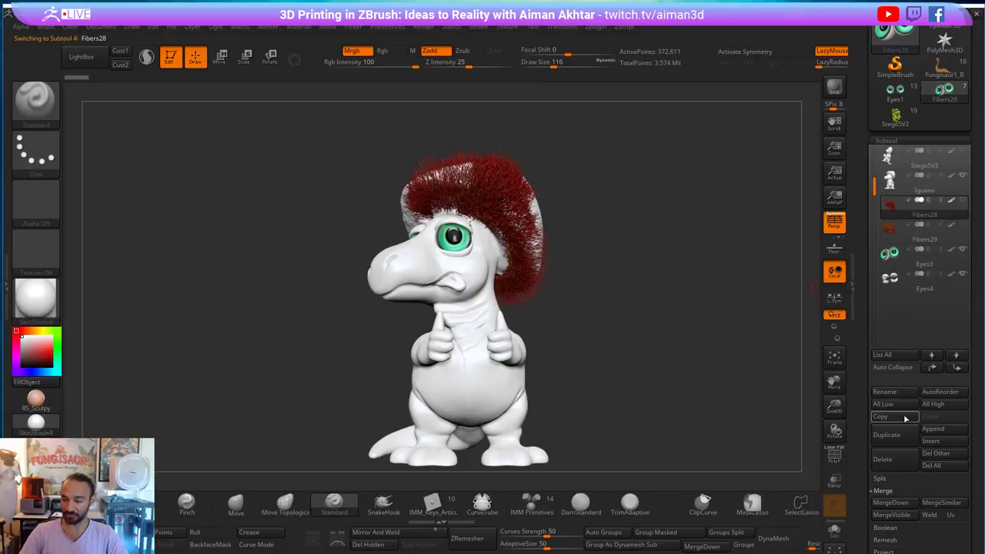
pyautogui.click(886, 459)
pyautogui.click(887, 459)
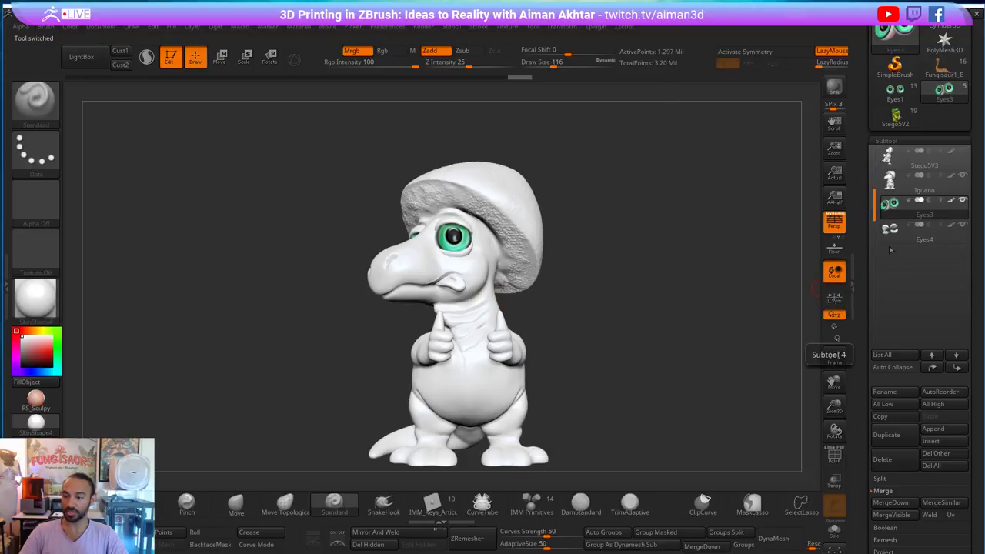
# - Delete the Stego5V3 subtool
pyautogui.click(893, 156)
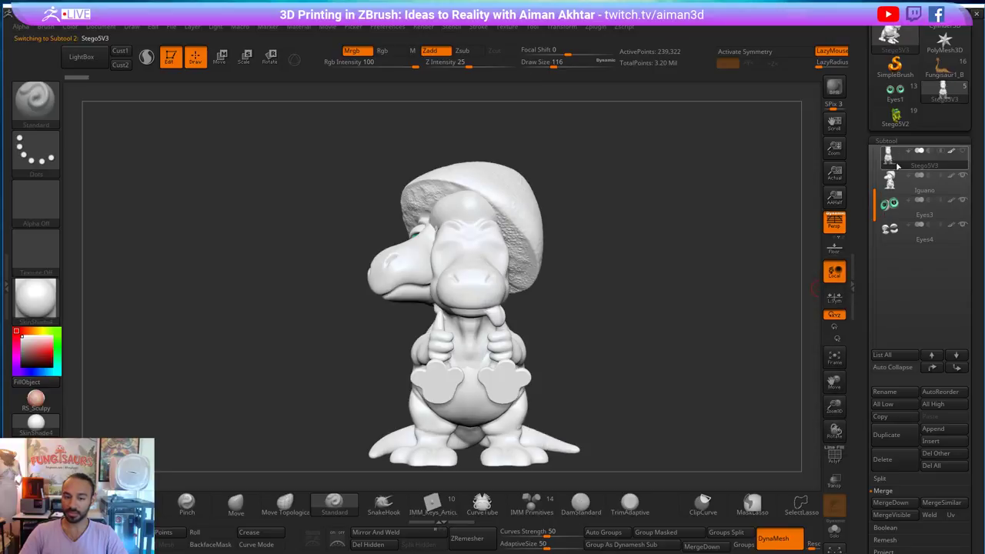
pyautogui.moveTo(873, 195); pyautogui.dragTo(873, 153)
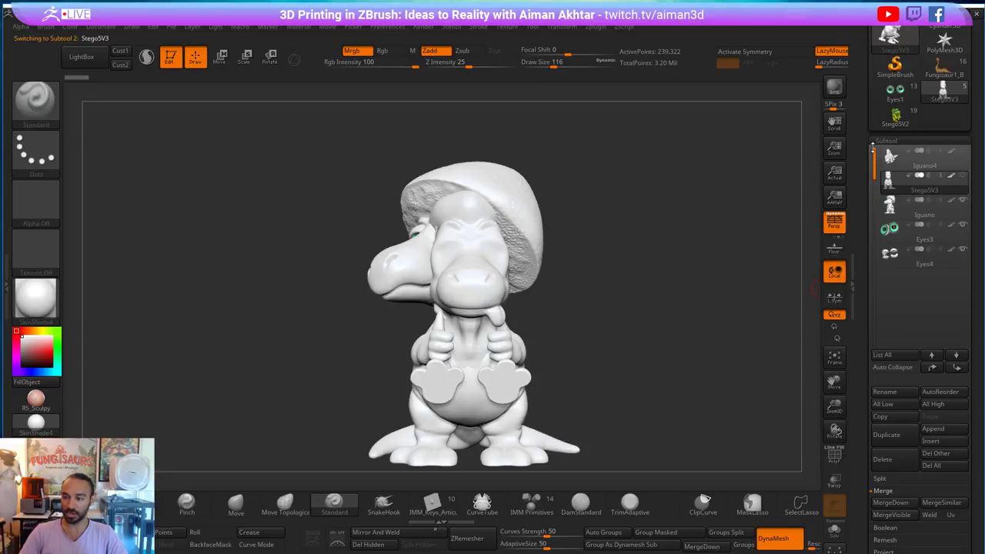
pyautogui.click(883, 459)
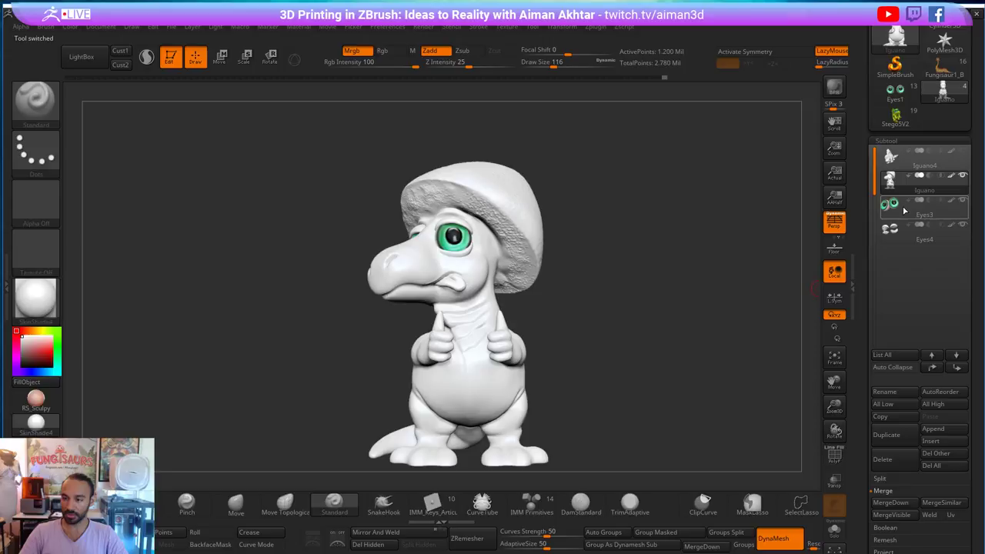
# - Move the Eyes3 subtool above Iguano and merge the Eyes4 subtool into Iguano
pyautogui.click(890, 229)
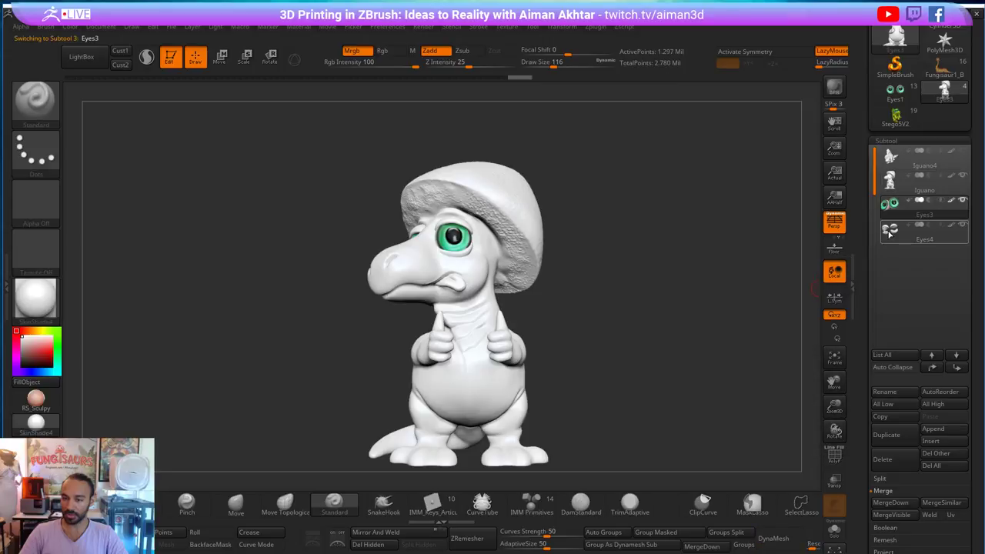
pyautogui.click(956, 367)
pyautogui.click(893, 501)
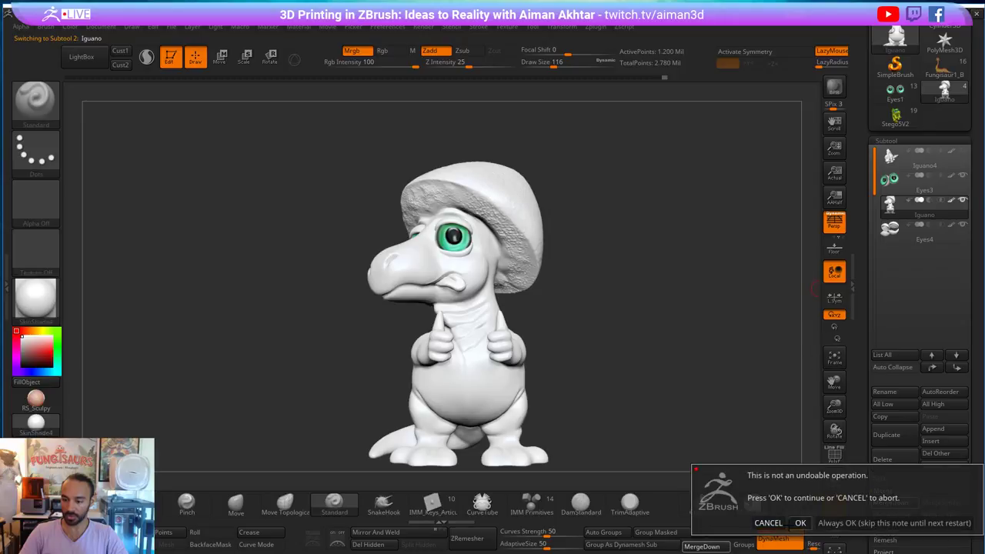
pyautogui.click(800, 522)
# - Fill the Iguano subtool with a pinkish purple, RGB 198, 101, 183
pyautogui.keyDown('alt'); pyautogui.moveTo(667, 296); pyautogui.dragTo(676, 303); pyautogui.keyUp('alt')
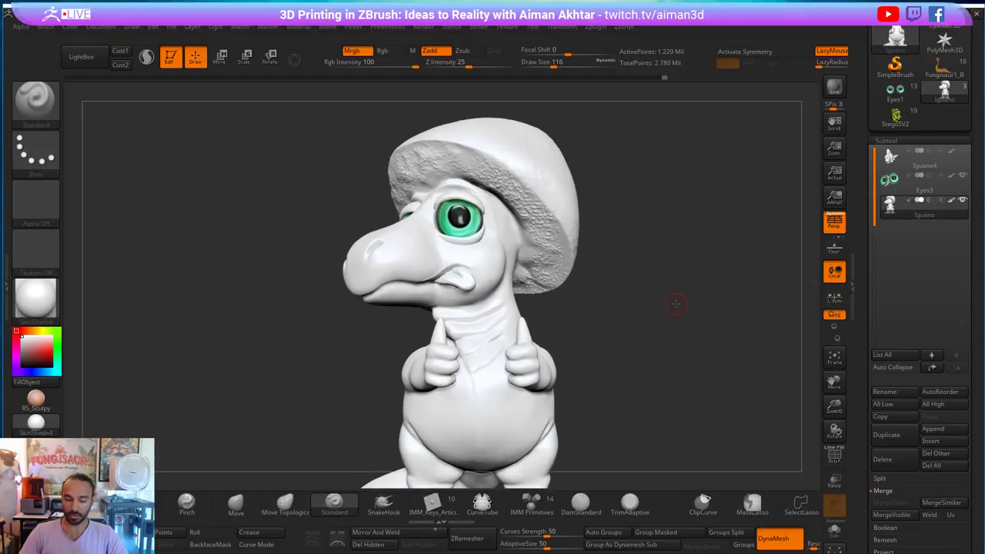
pyautogui.moveTo(16, 336); pyautogui.dragTo(16, 352)
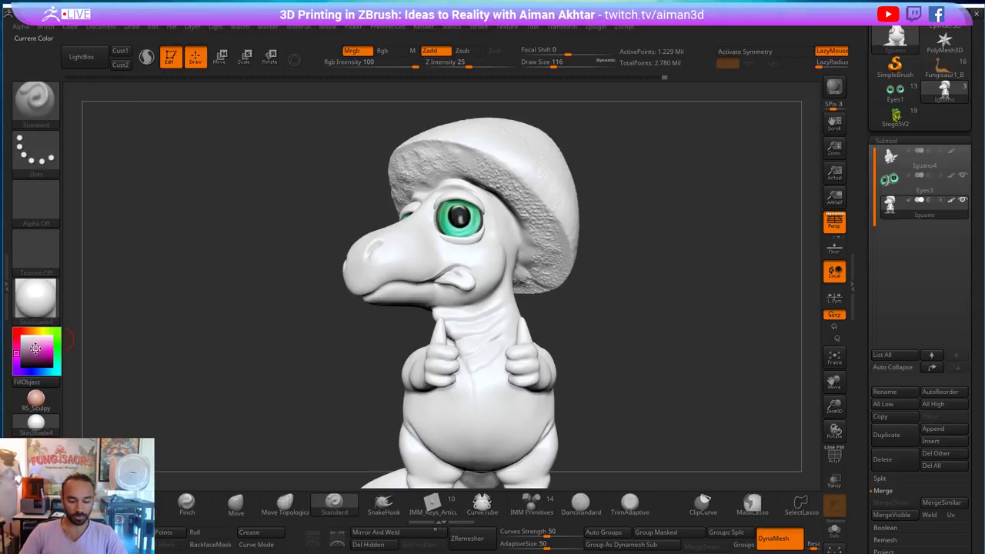
pyautogui.click(77, 29)
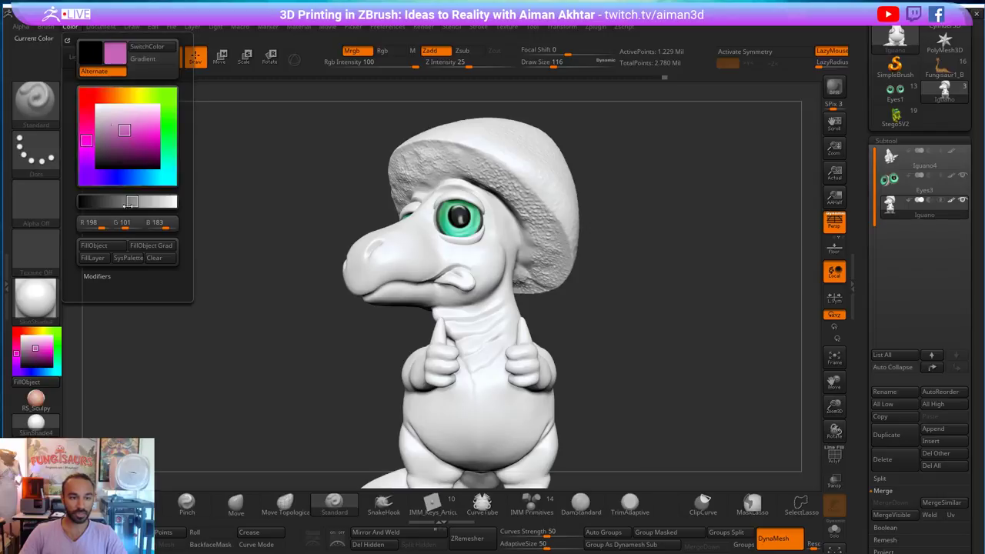
pyautogui.click(98, 245)
pyautogui.keyDown('ctrl'); pyautogui.moveTo(609, 306); pyautogui.dragTo(581, 303, button='right'); pyautogui.keyUp('ctrl')
# - Load the Eyes1 tool to examine the purple creature's yellow-edged frill colouring, and return to the Iguano tool
pyautogui.moveTo(973, 101); pyautogui.dragTo(973, 157)
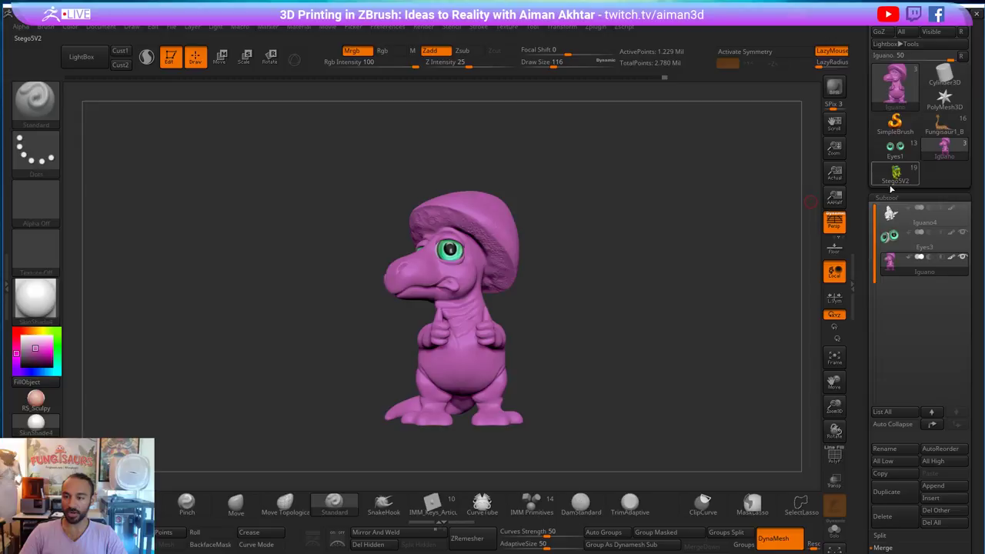
pyautogui.click(893, 151)
pyautogui.moveTo(630, 386); pyautogui.dragTo(659, 339)
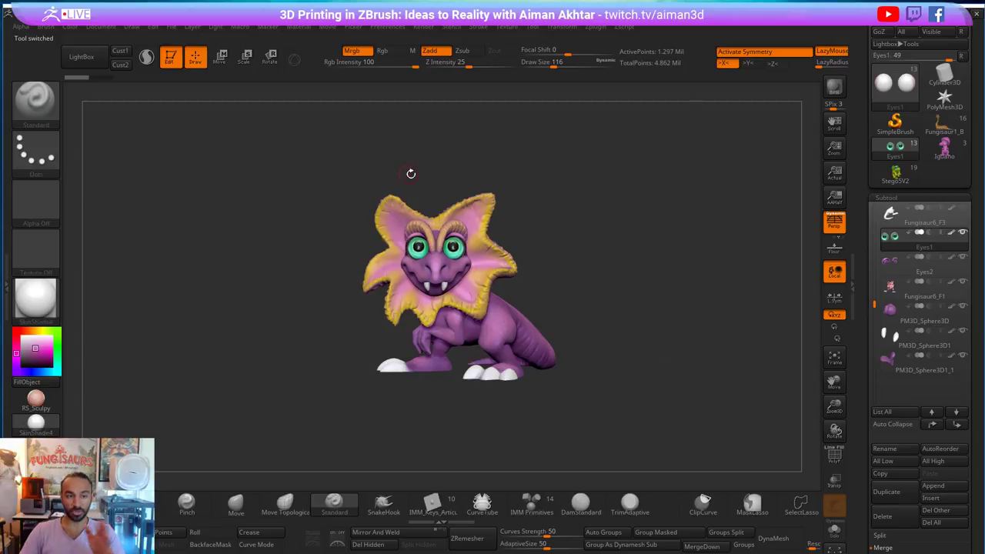
pyautogui.moveTo(945, 152)
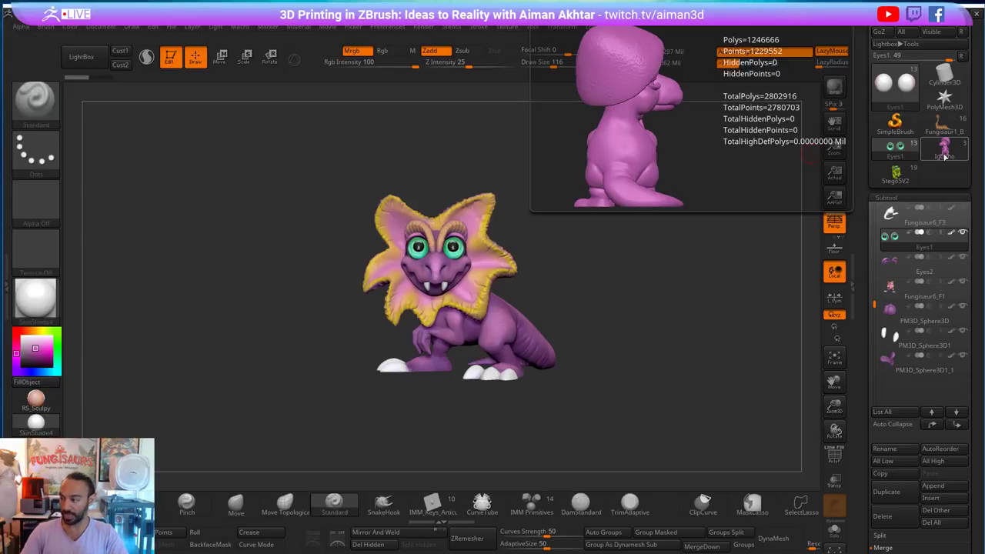
pyautogui.click(944, 156)
# - Fill the Iguano subtool with a tan yellow base colour, RGB 218, 188, 95
pyautogui.moveTo(600, 323); pyautogui.dragTo(476, 333)
pyautogui.moveTo(34, 331); pyautogui.dragTo(37, 331)
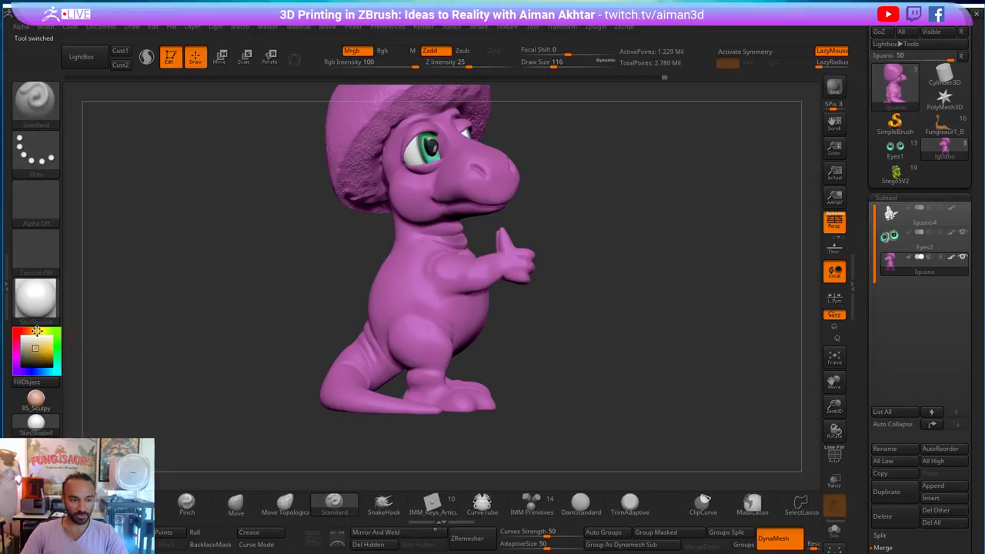
pyautogui.click(70, 26)
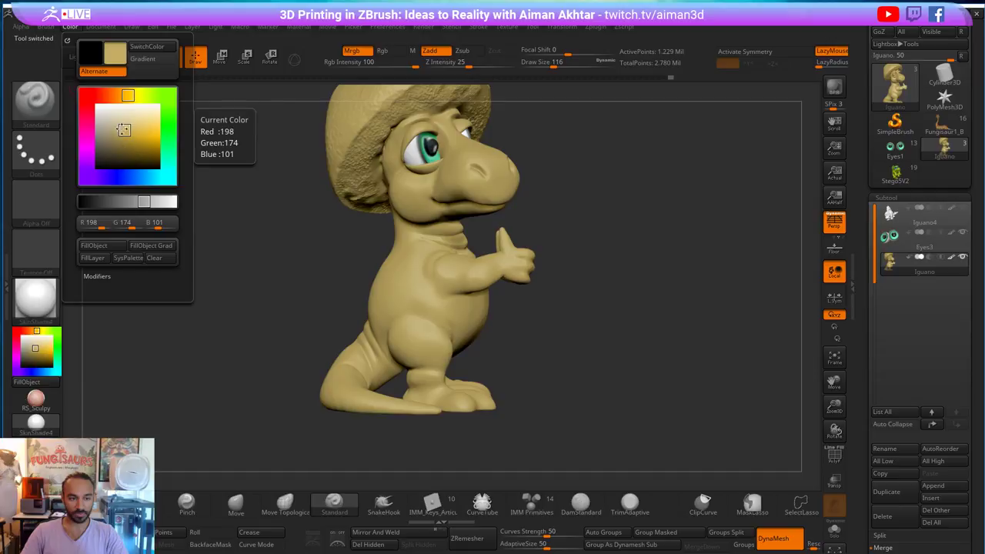
pyautogui.click(134, 128)
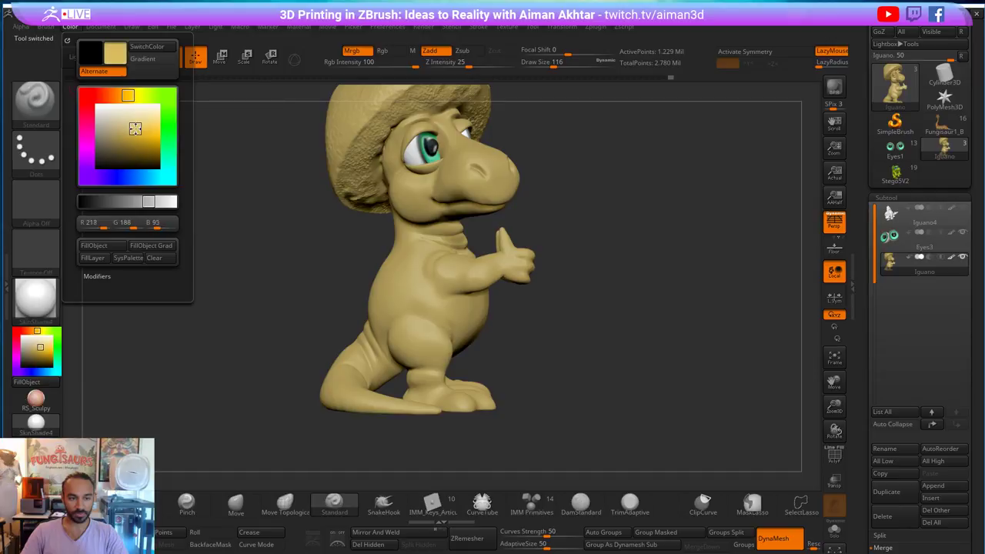
pyautogui.click(111, 247)
pyautogui.moveTo(650, 321); pyautogui.dragTo(651, 371)
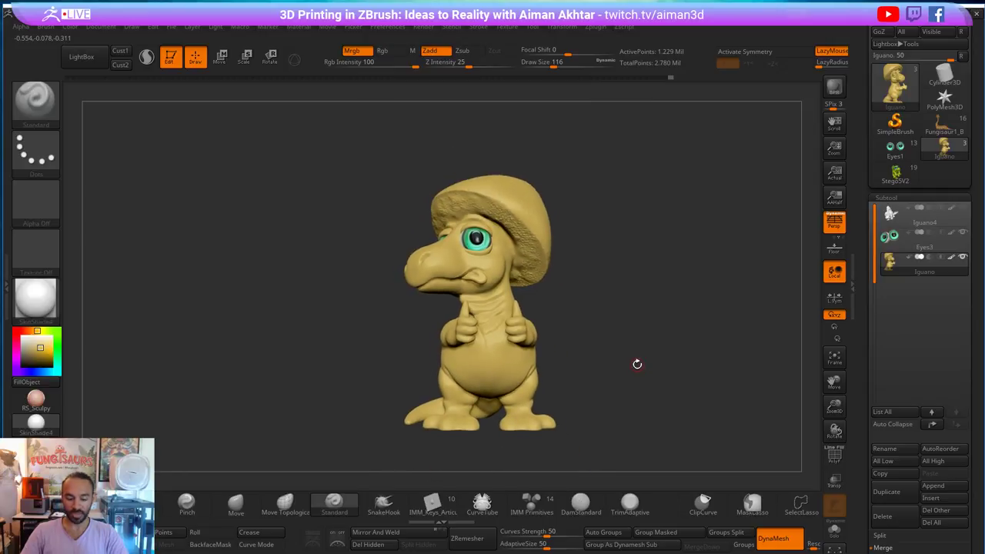
# - Choose a more saturated yellow and set up the Standard brush with a Color Spray stroke, Alpha 07 and Zadd off
pyautogui.moveTo(705, 363); pyautogui.dragTo(543, 221)
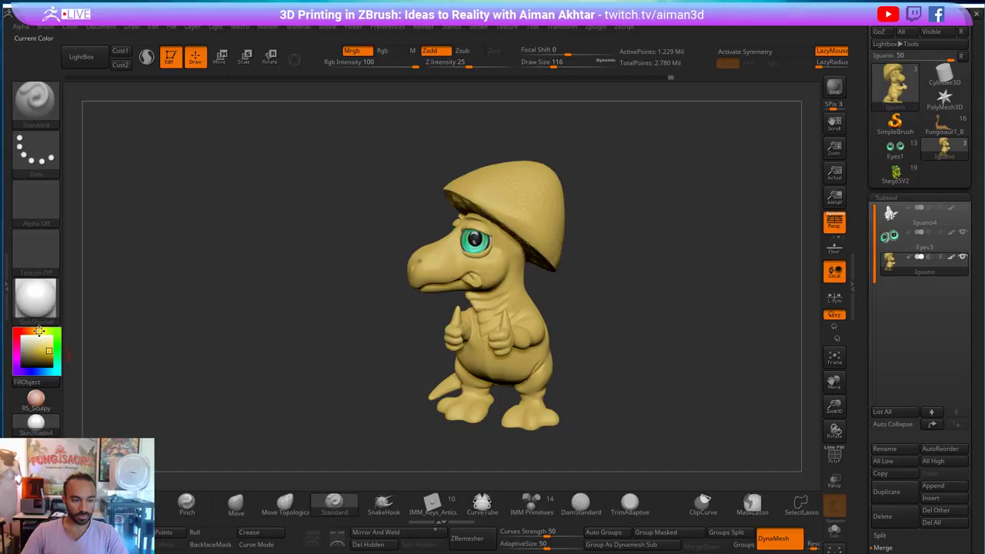
pyautogui.moveTo(623, 316); pyautogui.dragTo(730, 328)
pyautogui.click(36, 150)
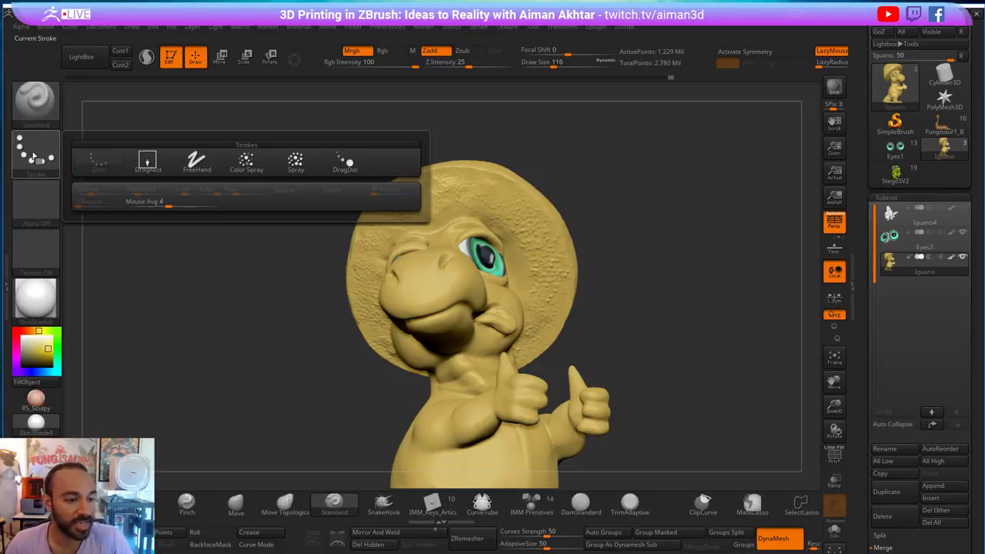
pyautogui.click(246, 162)
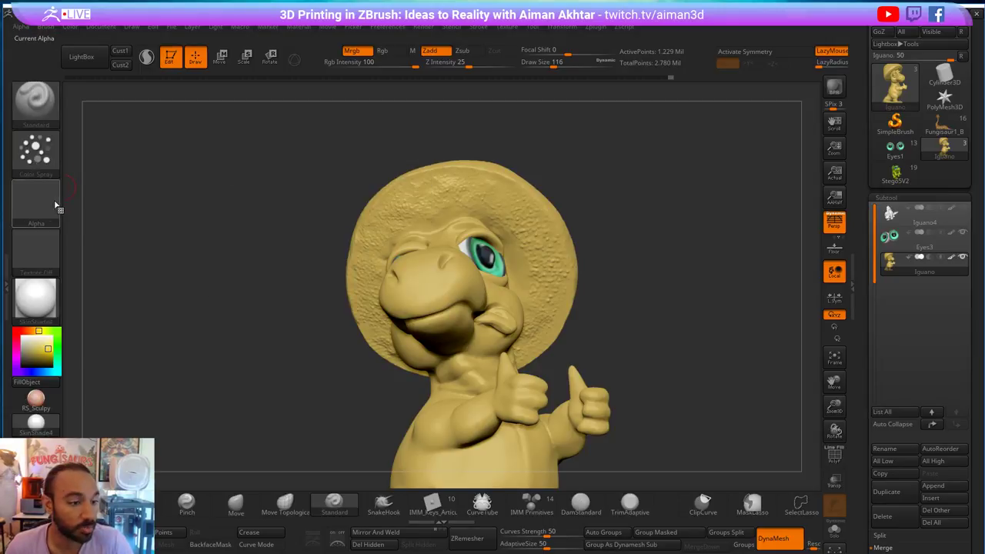
pyautogui.click(37, 202)
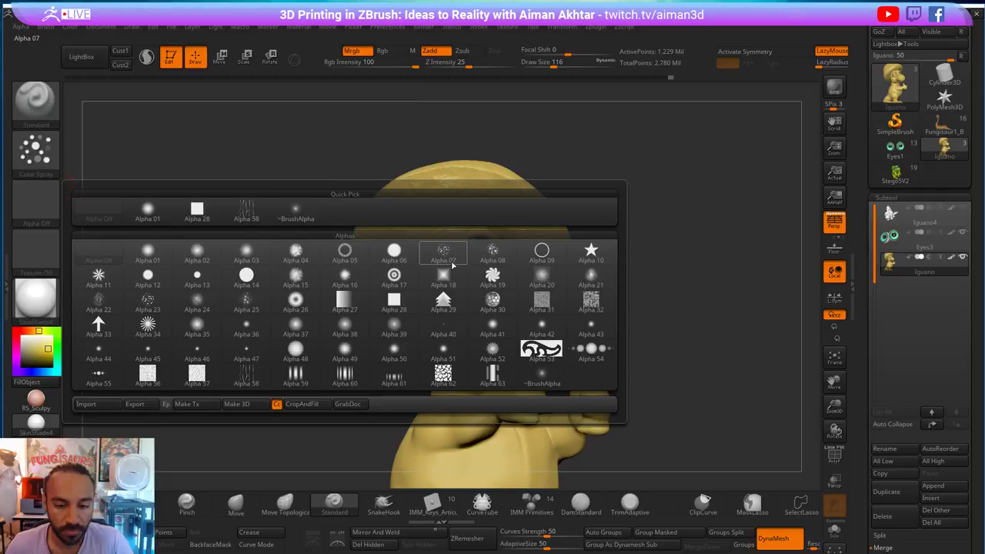
pyautogui.click(443, 252)
pyautogui.click(429, 50)
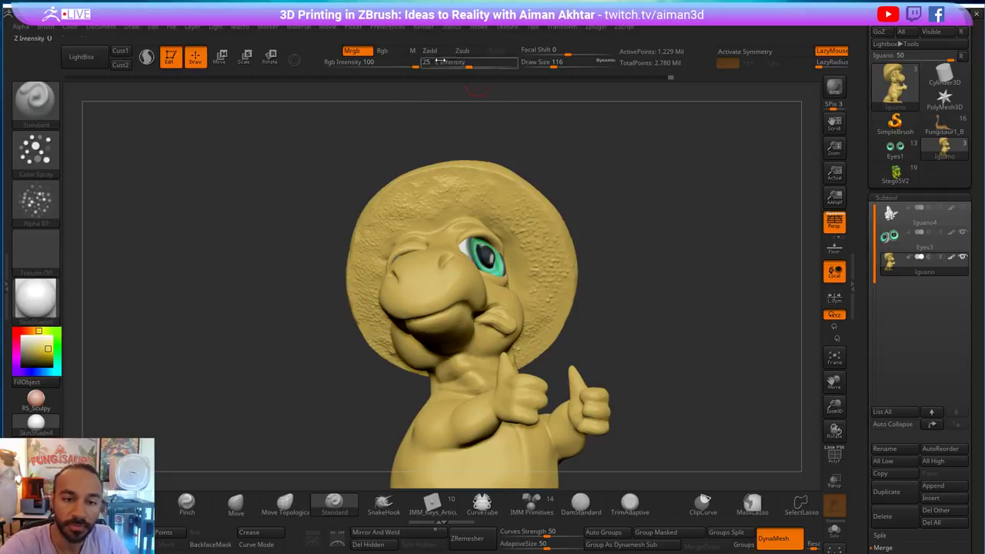
# - Spray yellow over the textured underside and rim of the mushroom hat at draw size 251
pyautogui.press('s')
pyautogui.moveTo(525, 223)
pyautogui.mouseDown()
pyautogui.moveTo(534, 256)
pyautogui.moveTo(565, 223)
pyautogui.mouseUp()
pyautogui.moveTo(632, 240)
pyautogui.mouseDown()
pyautogui.moveTo(562, 260)
pyautogui.moveTo(637, 222)
pyautogui.mouseUp()
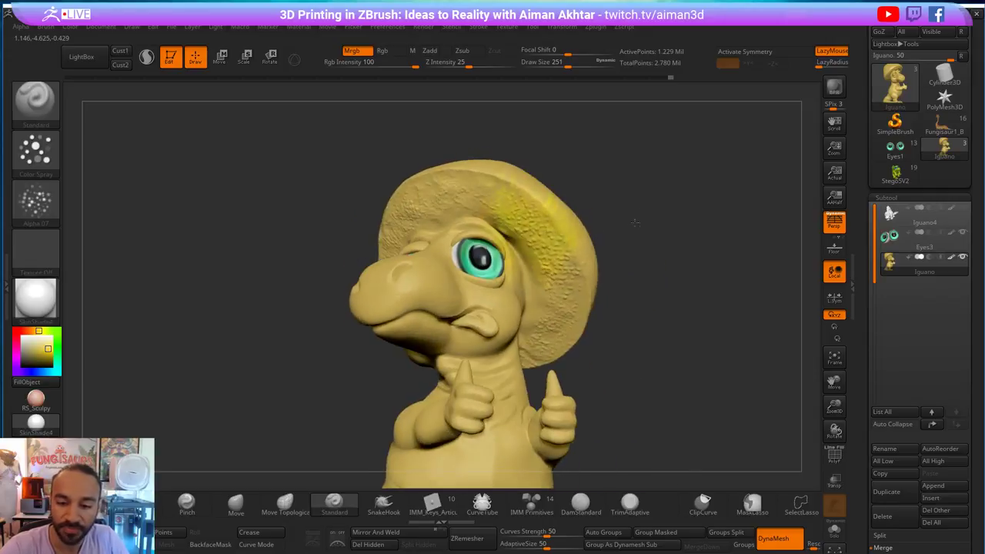
pyautogui.moveTo(559, 219); pyautogui.dragTo(539, 233)
pyautogui.moveTo(478, 187); pyautogui.dragTo(437, 190)
pyautogui.moveTo(517, 145); pyautogui.dragTo(602, 157)
pyautogui.press('s')
pyautogui.moveTo(408, 202)
pyautogui.mouseDown()
pyautogui.moveTo(377, 217)
pyautogui.moveTo(356, 269)
pyautogui.moveTo(351, 322)
pyautogui.moveTo(381, 337)
pyautogui.mouseUp()
pyautogui.moveTo(602, 185); pyautogui.dragTo(367, 330)
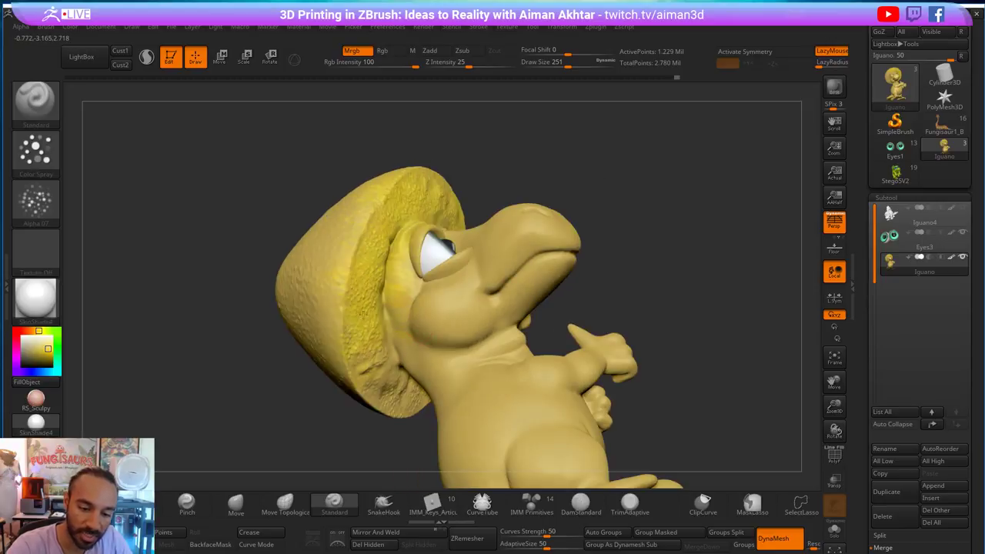
pyautogui.moveTo(654, 281); pyautogui.dragTo(578, 309)
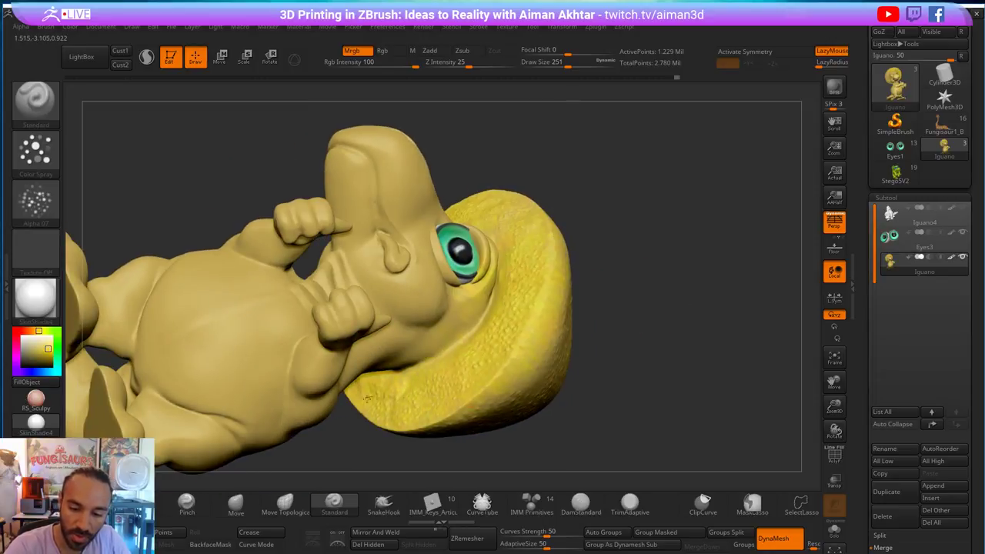
pyautogui.moveTo(659, 294); pyautogui.dragTo(742, 344)
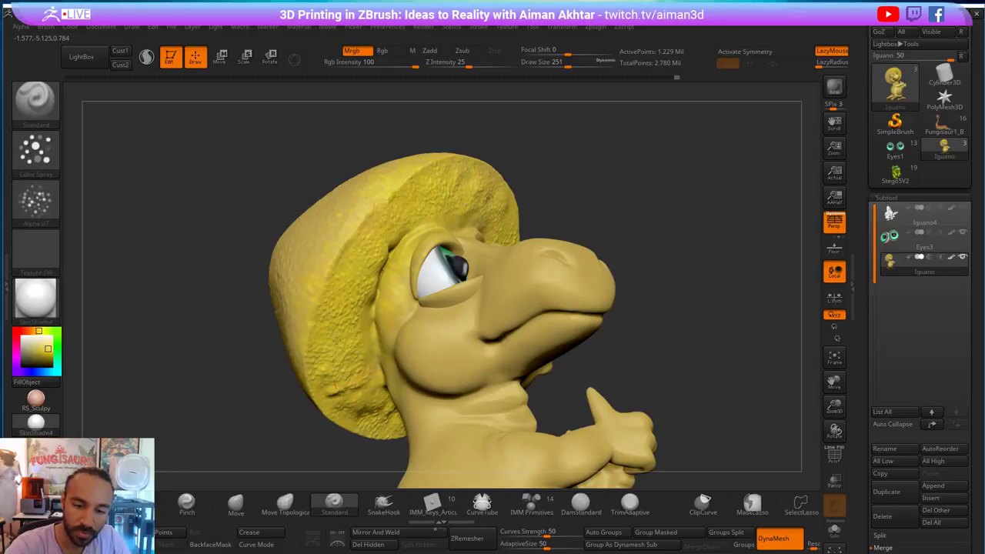
# - Pick a magenta paint colour, undo a test stroke on the cap and set Rgb Intensity to 25
pyautogui.press('f')
pyautogui.keyDown('shift'); pyautogui.moveTo(618, 259); pyautogui.dragTo(617, 264); pyautogui.keyUp('shift')
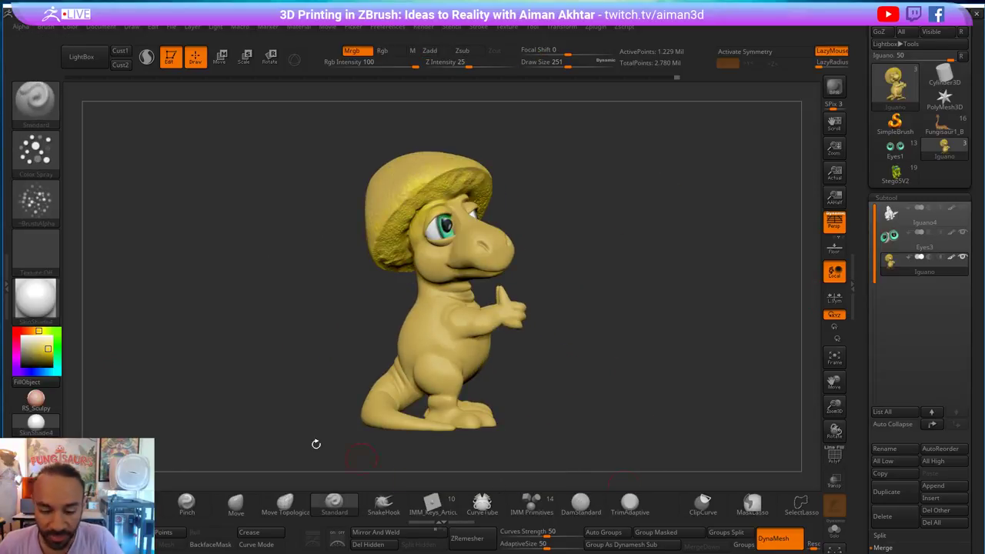
pyautogui.click(15, 331)
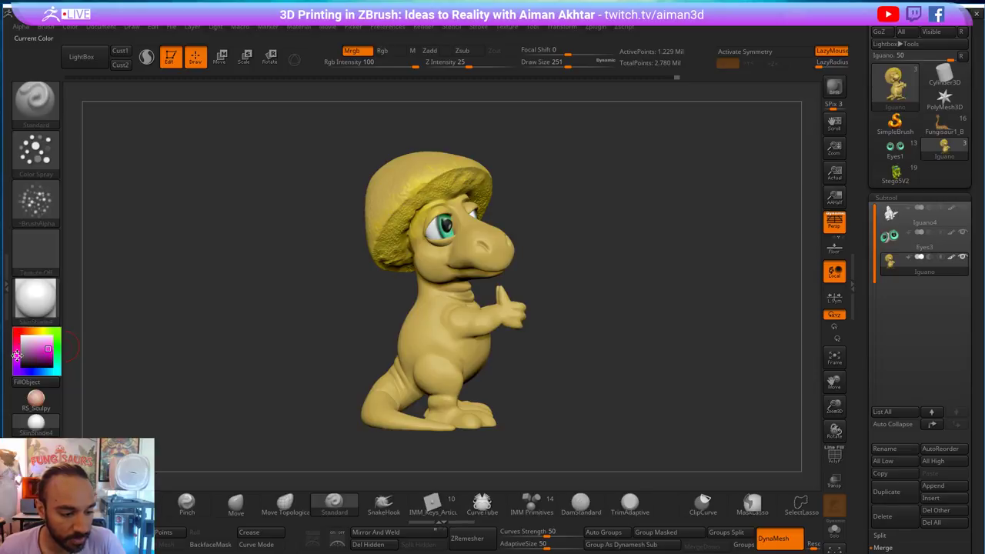
pyautogui.moveTo(646, 316); pyautogui.dragTo(558, 196)
pyautogui.moveTo(413, 164)
pyautogui.mouseDown()
pyautogui.moveTo(400, 188)
pyautogui.moveTo(393, 183)
pyautogui.mouseUp()
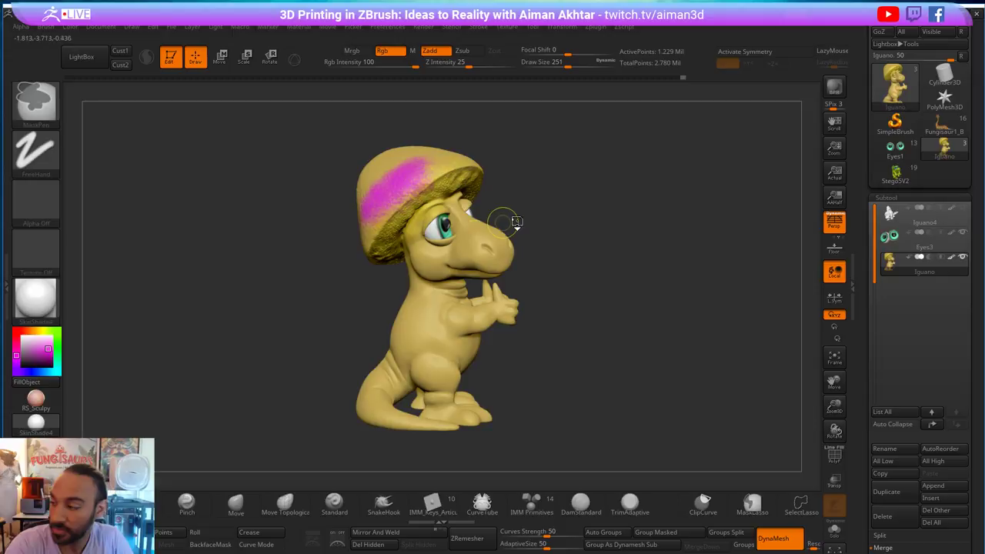
pyautogui.hotkey('ctrl', 'z')
pyautogui.moveTo(565, 203); pyautogui.dragTo(513, 158)
pyautogui.click(371, 64)
# - Spray soft magenta over the crown and back of the mushroom cap at draw size 251
pyautogui.moveTo(426, 127)
pyautogui.keyDown('alt'); pyautogui.mouseDown()
pyautogui.moveTo(504, 198)
pyautogui.moveTo(492, 247)
pyautogui.moveTo(488, 216)
pyautogui.moveTo(461, 296)
pyautogui.moveTo(442, 277)
pyautogui.moveTo(430, 235)
pyautogui.mouseUp(); pyautogui.keyUp('alt')
pyautogui.moveTo(531, 208); pyautogui.dragTo(587, 161)
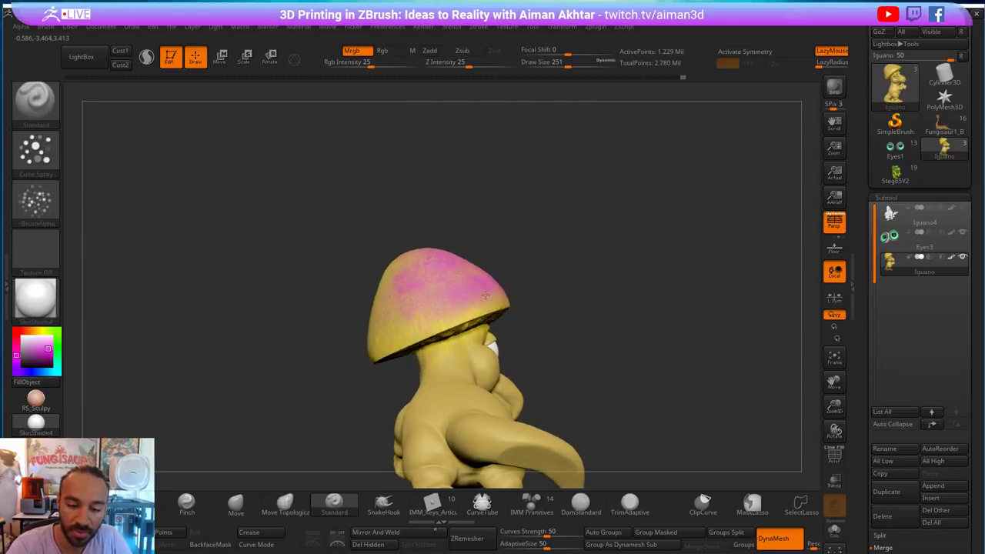
pyautogui.moveTo(484, 288)
pyautogui.mouseDown()
pyautogui.moveTo(396, 327)
pyautogui.moveTo(412, 263)
pyautogui.mouseUp()
pyautogui.moveTo(519, 231); pyautogui.dragTo(589, 212)
pyautogui.moveTo(431, 329)
pyautogui.mouseDown()
pyautogui.moveTo(459, 309)
pyautogui.moveTo(378, 325)
pyautogui.moveTo(396, 265)
pyautogui.mouseUp()
pyautogui.moveTo(491, 216); pyautogui.dragTo(547, 211)
pyautogui.moveTo(446, 339)
pyautogui.mouseDown()
pyautogui.moveTo(414, 302)
pyautogui.moveTo(334, 281)
pyautogui.mouseUp()
# - Spray magenta over the sides of the mushroom cap down towards the yellow rim
pyautogui.keyDown('alt'); pyautogui.moveTo(568, 195); pyautogui.dragTo(687, 144); pyautogui.keyUp('alt')
pyautogui.moveTo(479, 303)
pyautogui.mouseDown()
pyautogui.moveTo(416, 285)
pyautogui.moveTo(457, 227)
pyautogui.mouseUp()
pyautogui.moveTo(607, 180); pyautogui.dragTo(663, 179)
pyautogui.moveTo(440, 299)
pyautogui.mouseDown()
pyautogui.moveTo(409, 283)
pyautogui.moveTo(419, 230)
pyautogui.moveTo(389, 239)
pyautogui.mouseUp()
pyautogui.moveTo(573, 223)
pyautogui.mouseDown()
pyautogui.moveTo(622, 274)
pyautogui.moveTo(539, 281)
pyautogui.mouseUp()
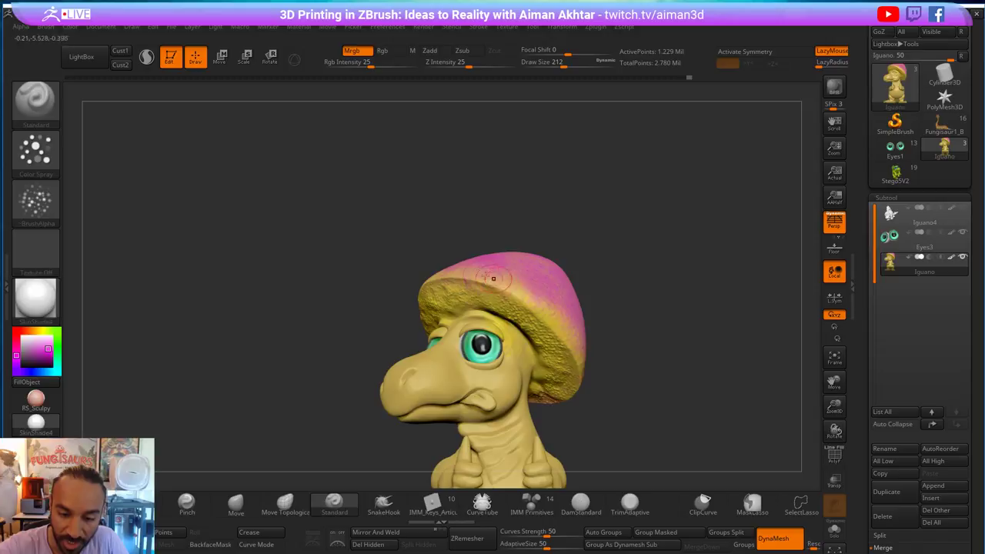
# - Reduce the draw size to 172 and spray magenta along the cap's front and side edges just above the textured underside
pyautogui.press('[')
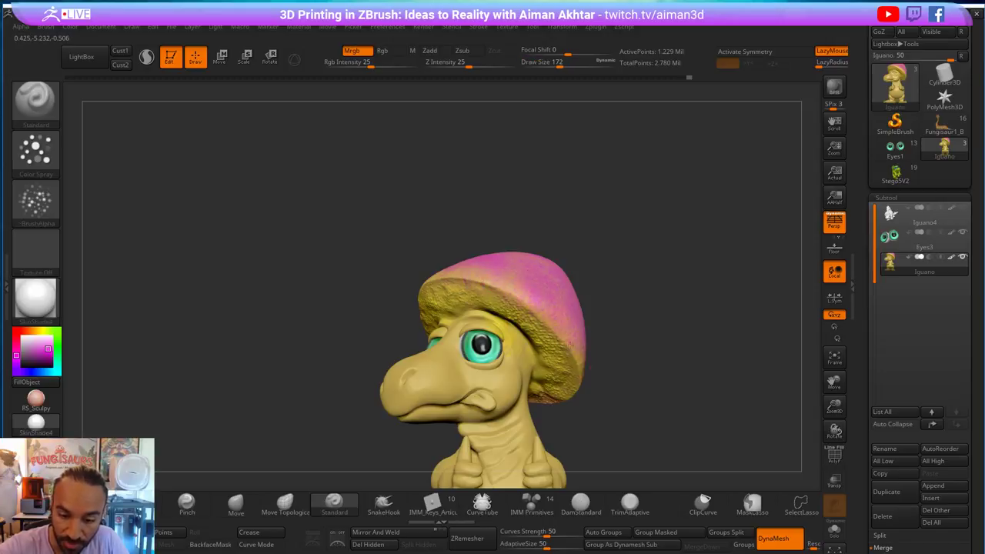
pyautogui.moveTo(537, 199); pyautogui.dragTo(477, 260)
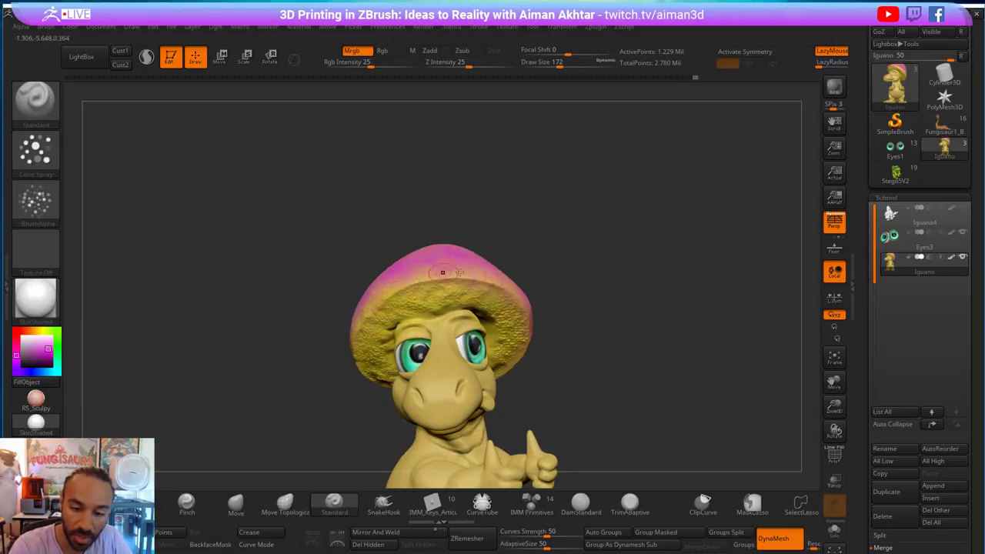
pyautogui.moveTo(547, 253); pyautogui.dragTo(409, 296)
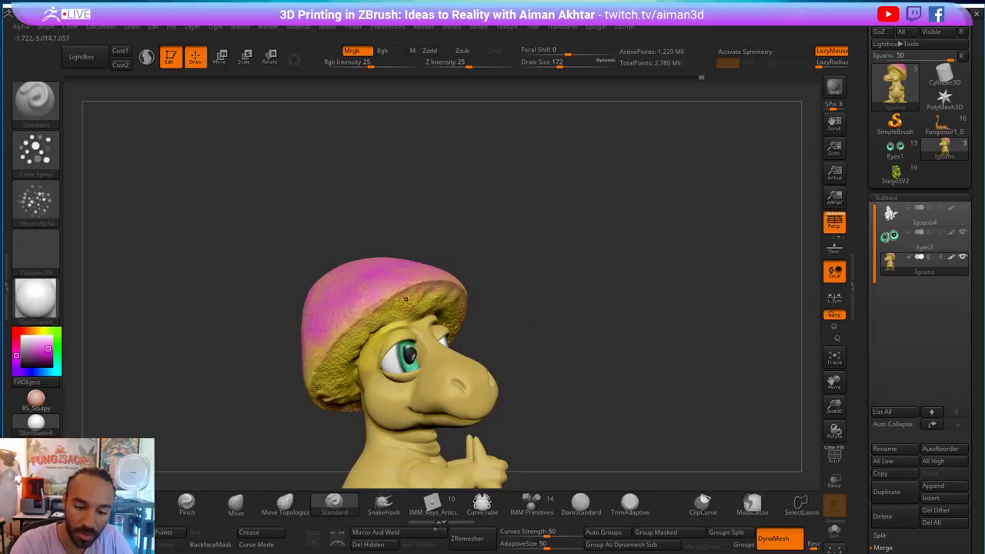
pyautogui.moveTo(365, 248); pyautogui.dragTo(454, 250)
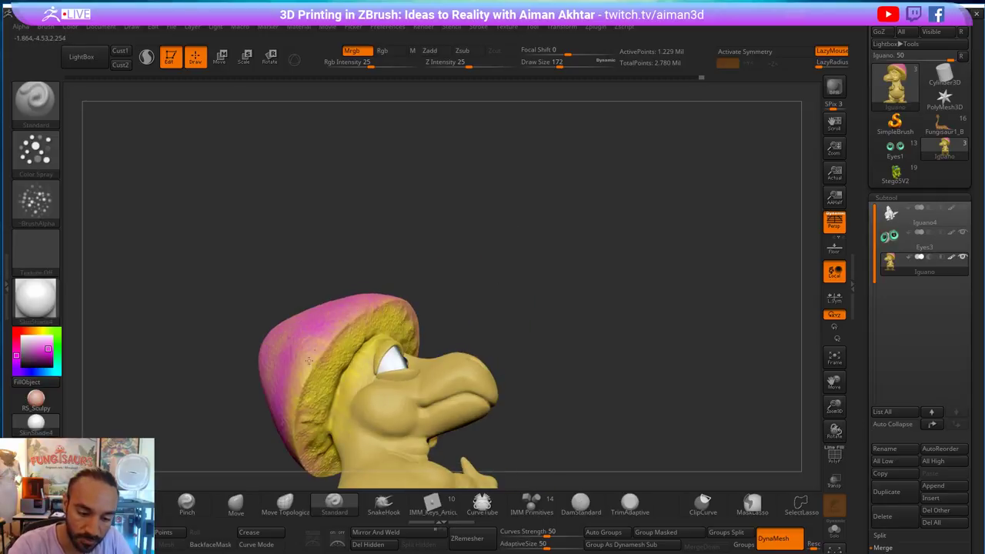
pyautogui.moveTo(506, 281); pyautogui.dragTo(661, 257)
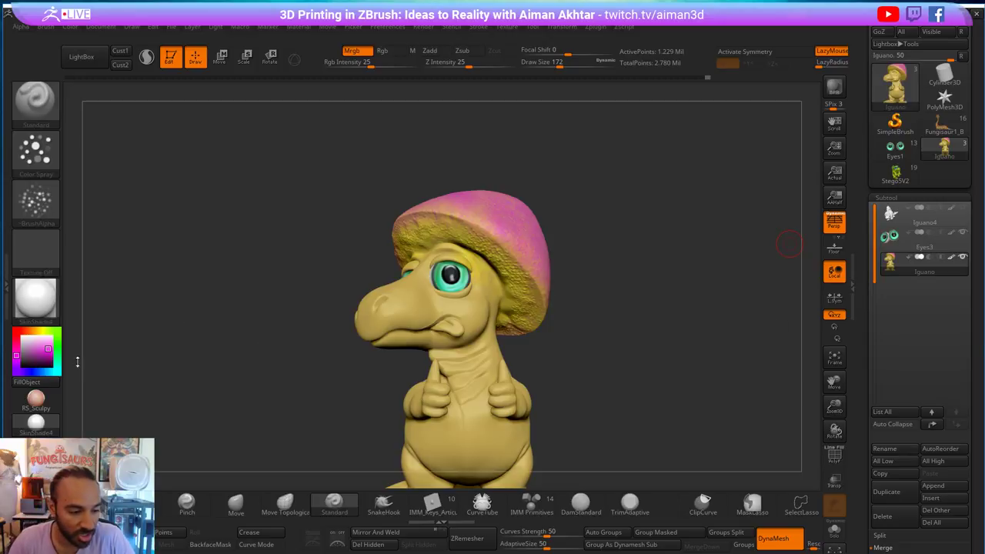
# - Choose a deep crimson (Red 164, Green 39, Blue 77) and spray it over the cap's crown and back at draw size 286
pyautogui.click(40, 354)
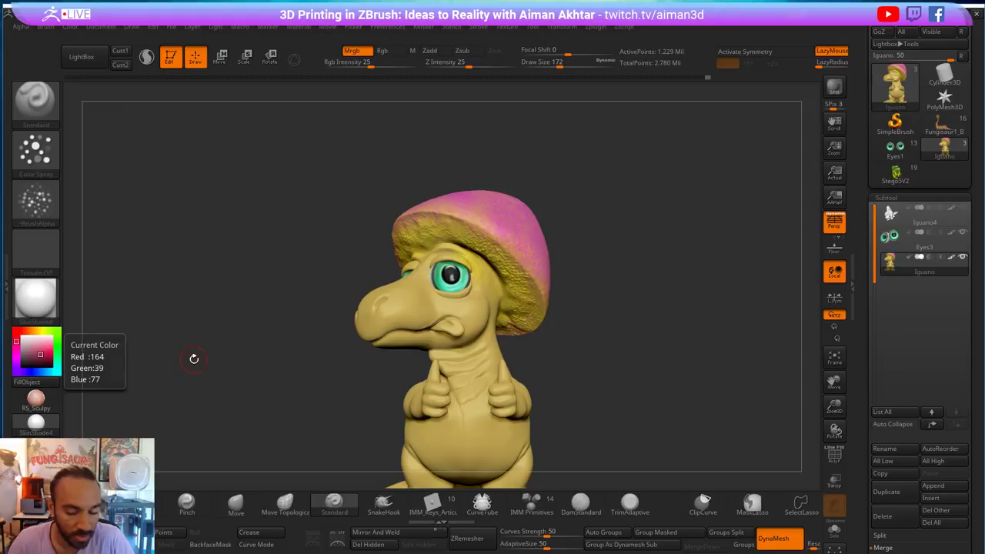
pyautogui.moveTo(587, 211)
pyautogui.mouseDown()
pyautogui.moveTo(531, 215)
pyautogui.moveTo(496, 250)
pyautogui.moveTo(459, 202)
pyautogui.moveTo(427, 233)
pyautogui.moveTo(538, 206)
pyautogui.moveTo(496, 212)
pyautogui.mouseUp()
pyautogui.moveTo(504, 270)
pyautogui.mouseDown()
pyautogui.moveTo(549, 259)
pyautogui.moveTo(508, 261)
pyautogui.moveTo(531, 212)
pyautogui.mouseUp()
pyautogui.moveTo(667, 194); pyautogui.dragTo(600, 202)
pyautogui.moveTo(603, 247); pyautogui.dragTo(573, 210)
pyautogui.moveTo(689, 160)
pyautogui.mouseDown()
pyautogui.moveTo(631, 177)
pyautogui.moveTo(619, 204)
pyautogui.mouseUp()
pyautogui.moveTo(737, 129); pyautogui.dragTo(770, 154)
pyautogui.moveTo(622, 209); pyautogui.dragTo(627, 142)
pyautogui.keyDown('alt'); pyautogui.moveTo(754, 131); pyautogui.dragTo(691, 189); pyautogui.keyUp('alt')
pyautogui.moveTo(712, 150)
pyautogui.mouseDown()
pyautogui.moveTo(632, 174)
pyautogui.moveTo(739, 200)
pyautogui.mouseUp()
pyautogui.moveTo(561, 213)
pyautogui.mouseDown()
pyautogui.moveTo(547, 189)
pyautogui.moveTo(557, 179)
pyautogui.mouseUp()
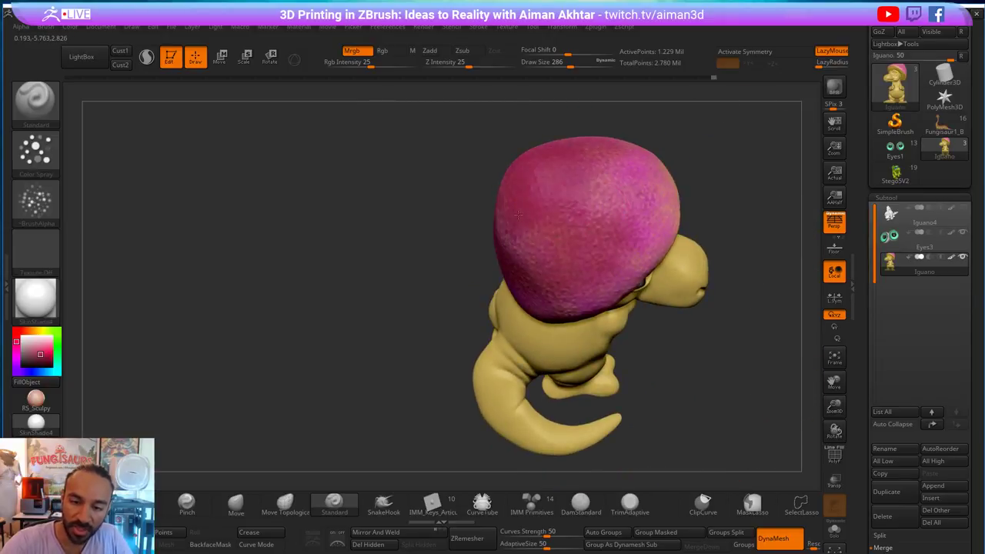
pyautogui.keyDown('alt'); pyautogui.moveTo(706, 181); pyautogui.dragTo(671, 308); pyautogui.keyUp('alt')
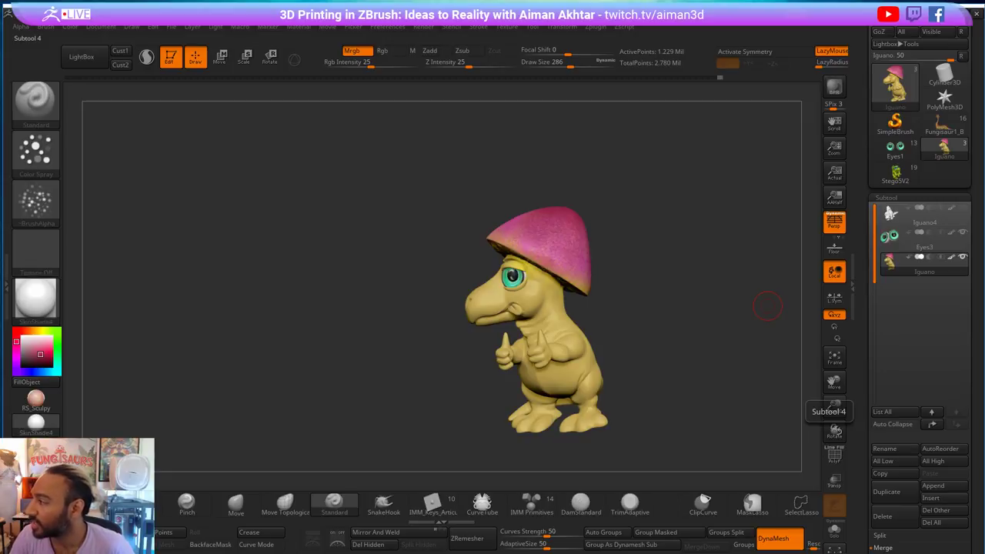
# - Switch to the browser's two colored bolete image results and remove the Large size filter
pyautogui.hotkey('alt', 'Tab')
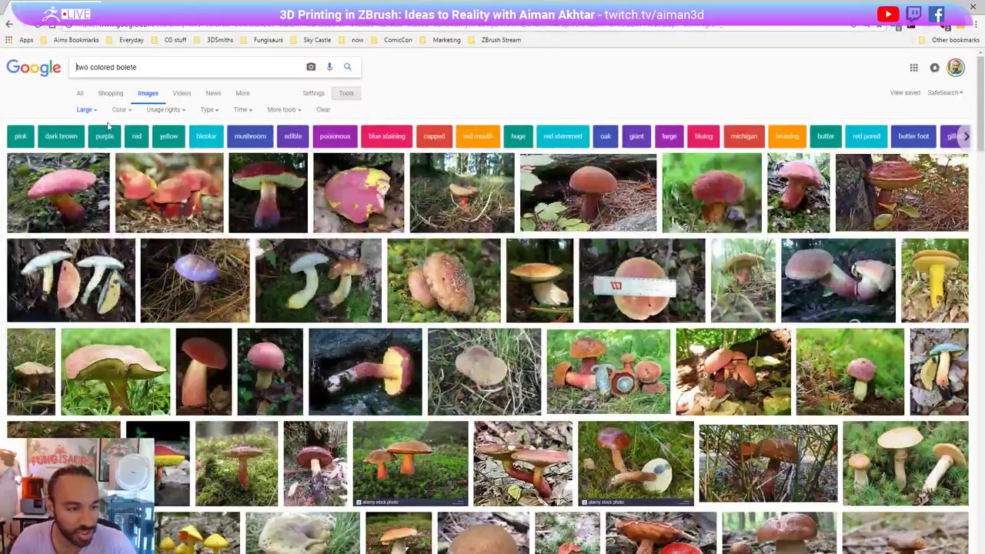
pyautogui.click(90, 112)
pyautogui.click(93, 127)
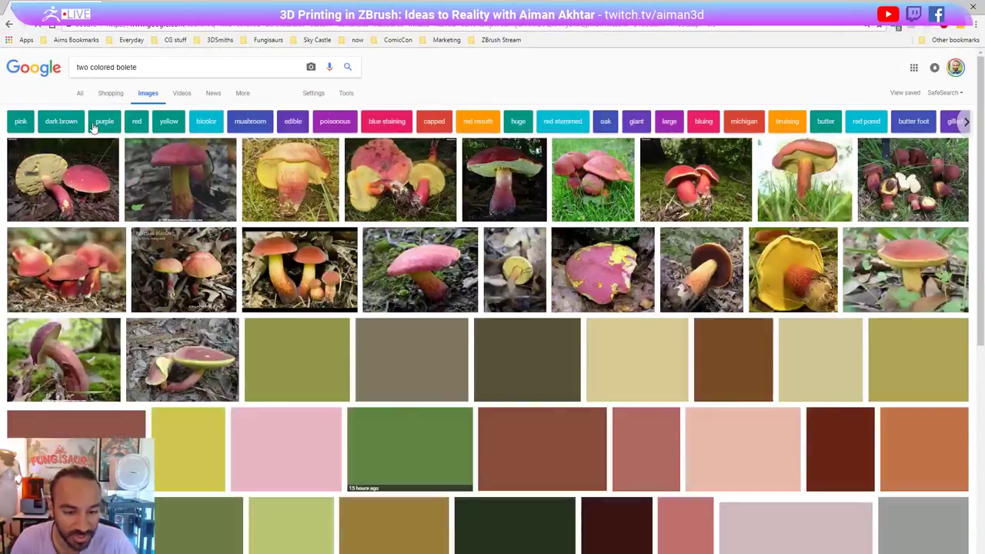
# - Preview the bolete photos in the first result row and compare their cap, stem and underside colouring, then close the preview
pyautogui.click(81, 190)
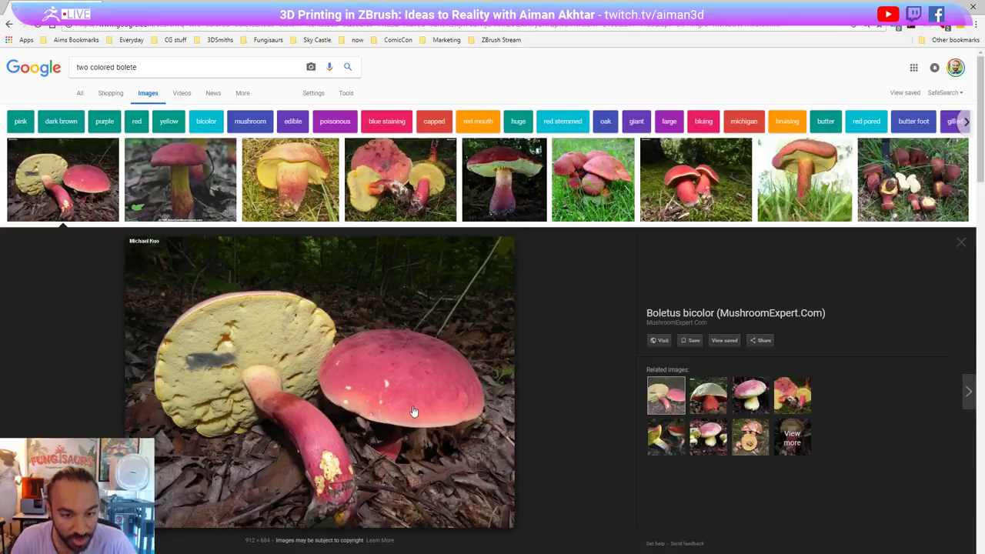
pyautogui.click(199, 183)
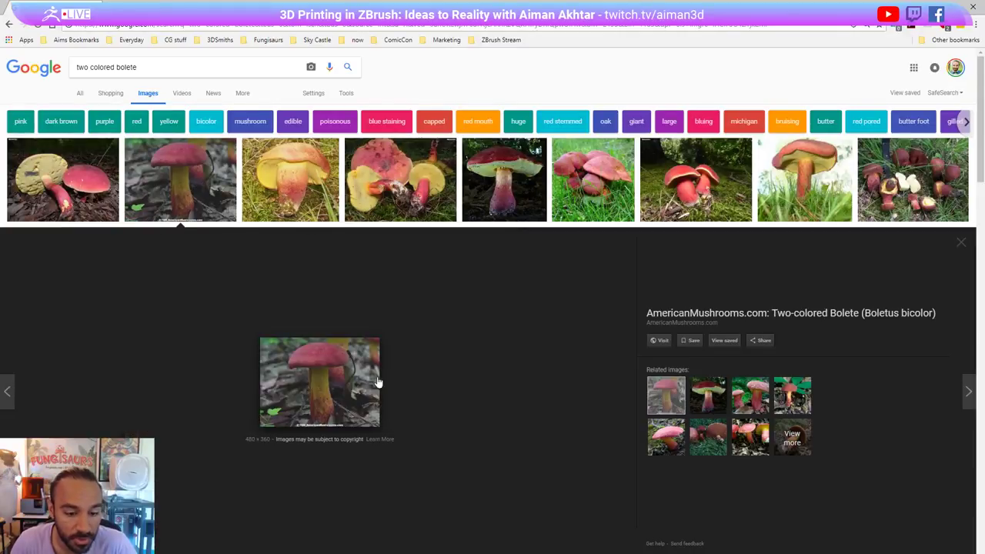
pyautogui.click(504, 183)
pyautogui.click(800, 179)
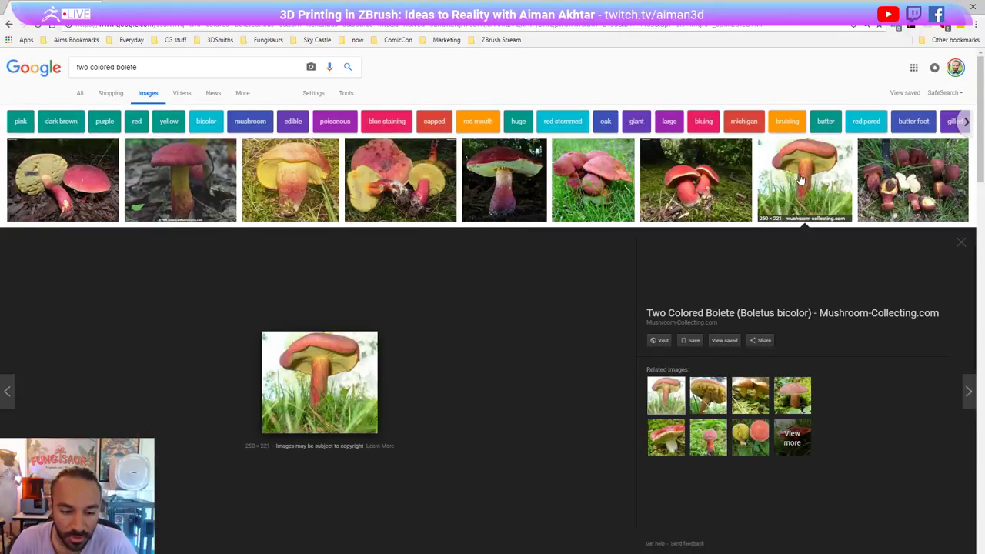
pyautogui.click(700, 189)
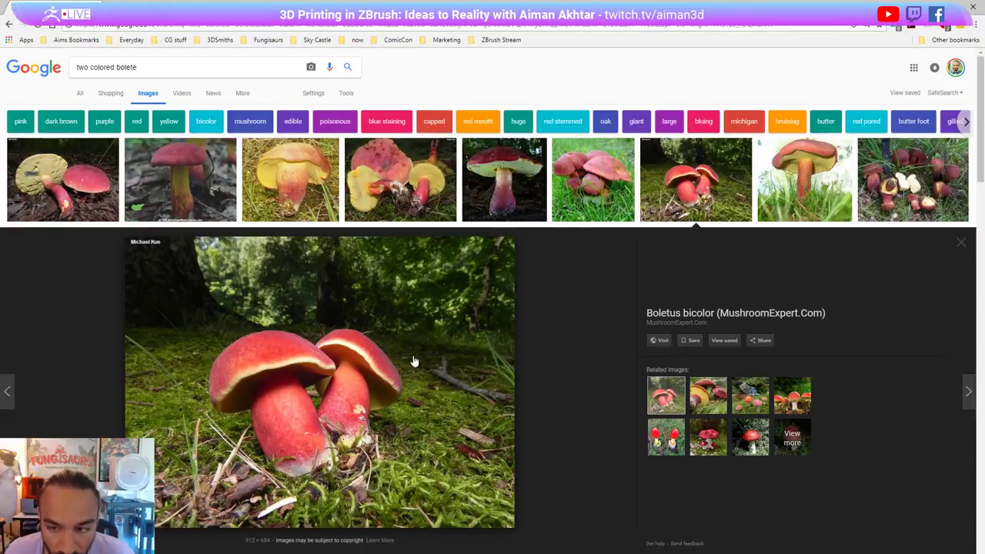
pyautogui.click(814, 198)
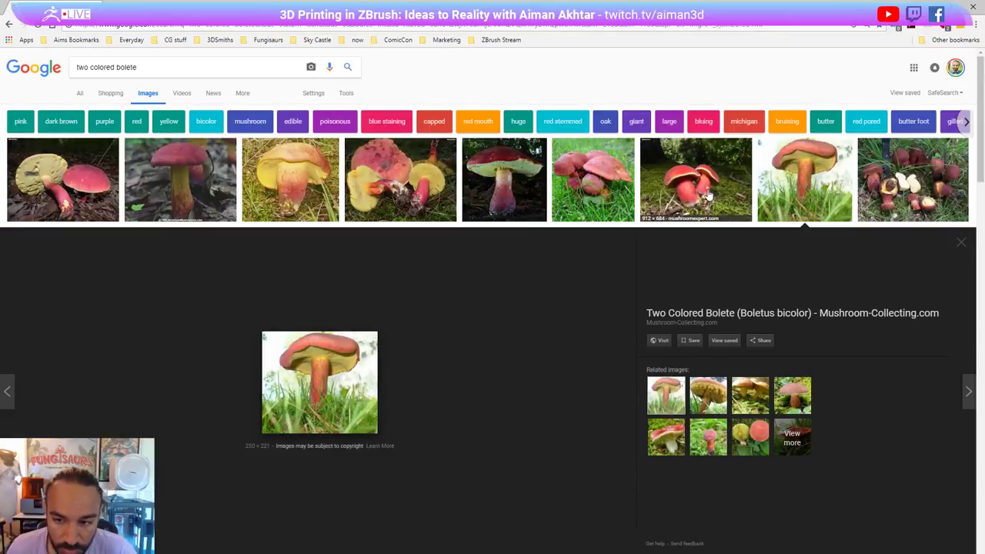
pyautogui.click(708, 198)
pyautogui.click(420, 199)
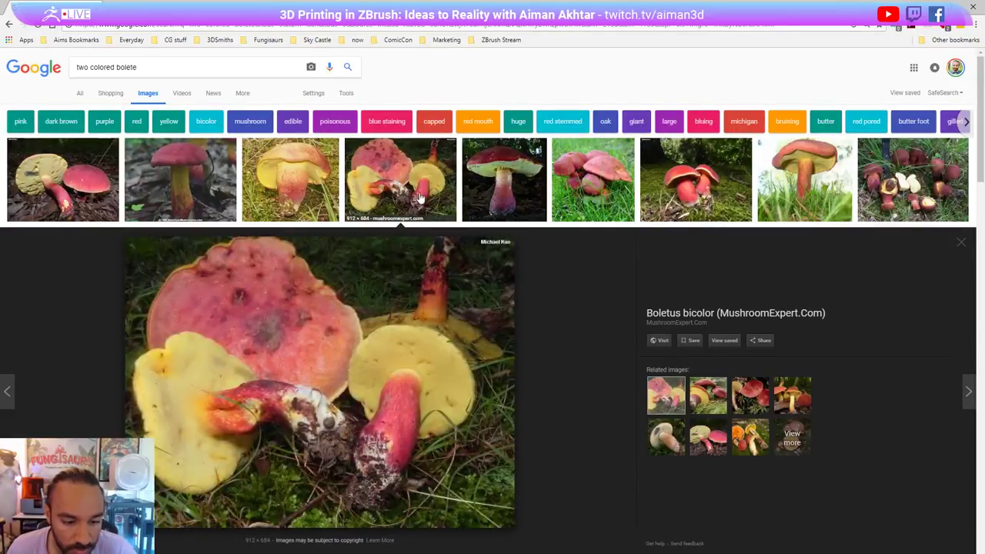
pyautogui.click(271, 198)
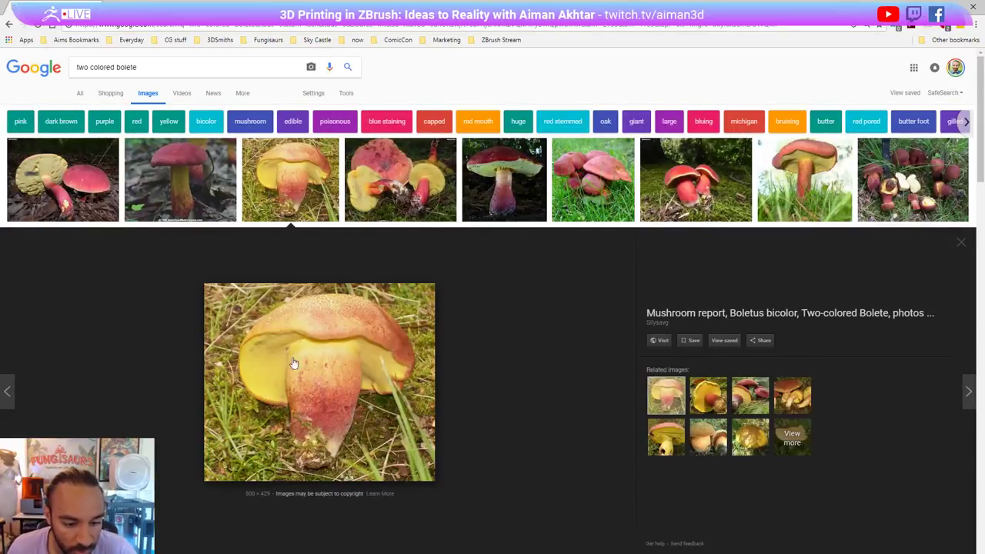
pyautogui.click(212, 174)
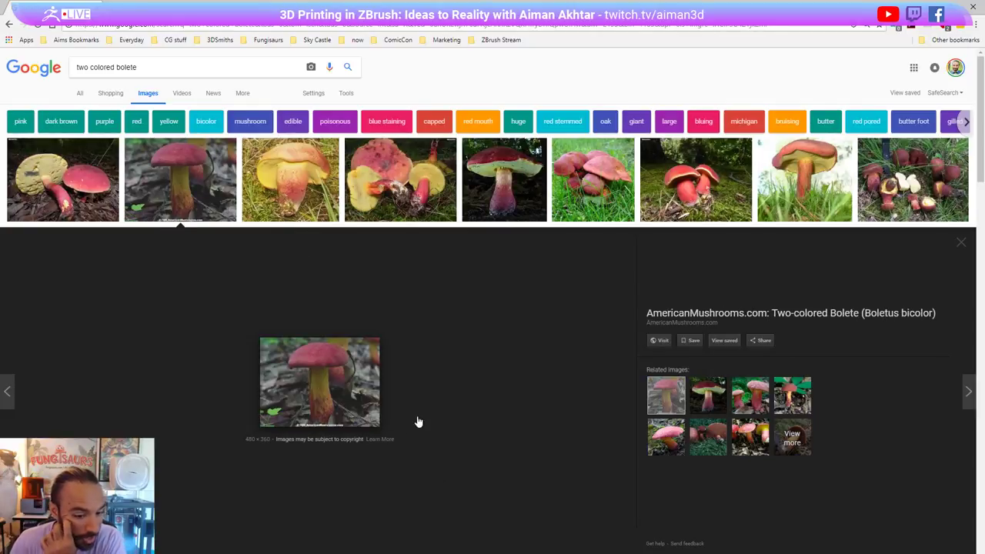
pyautogui.click(157, 208)
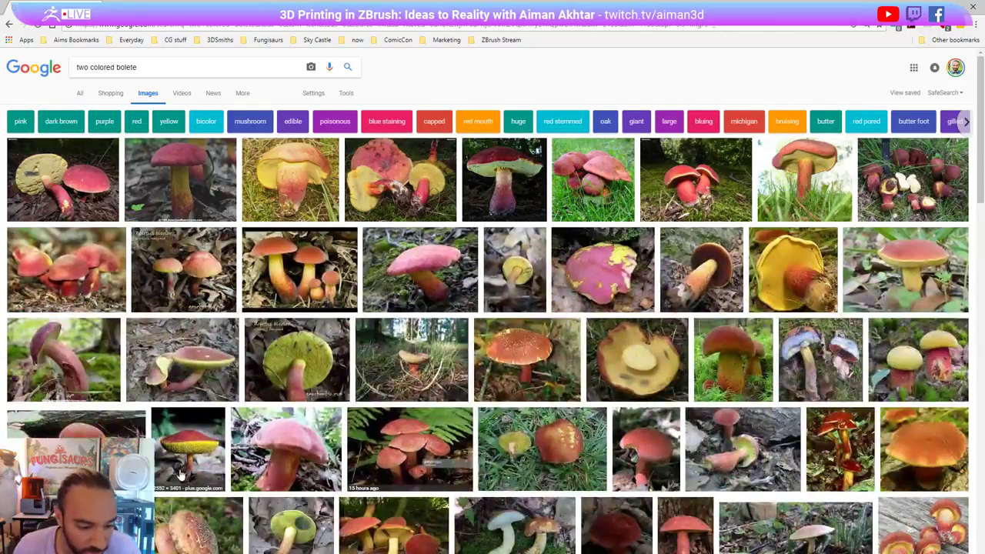
# - Examine the Boletus bicolor photos on green moss and from Project Noah, plus the first row's red pair, for cap colour transitions
pyautogui.scroll(-1, 561, 307)
pyautogui.scroll(-2, 562, 308)
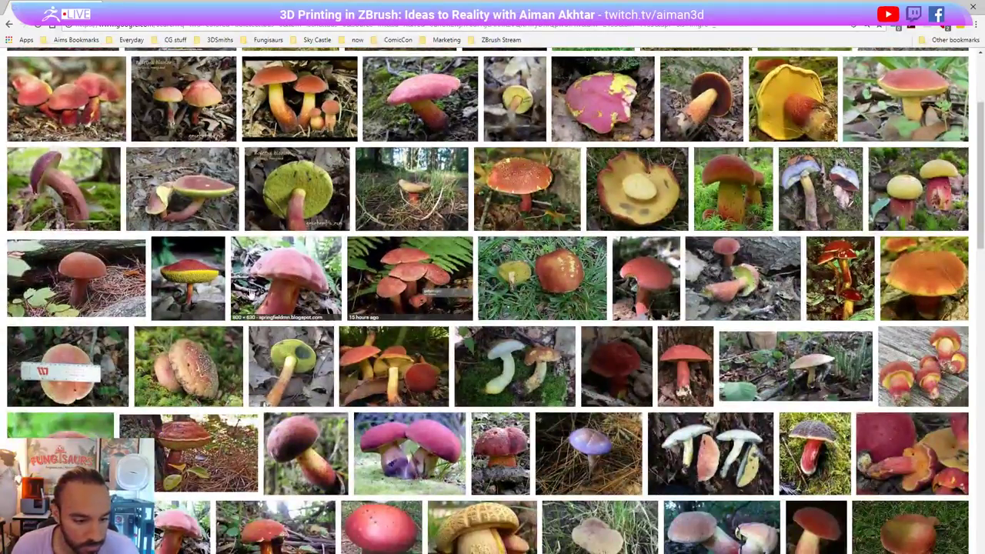
pyautogui.scroll(-1, 289, 288)
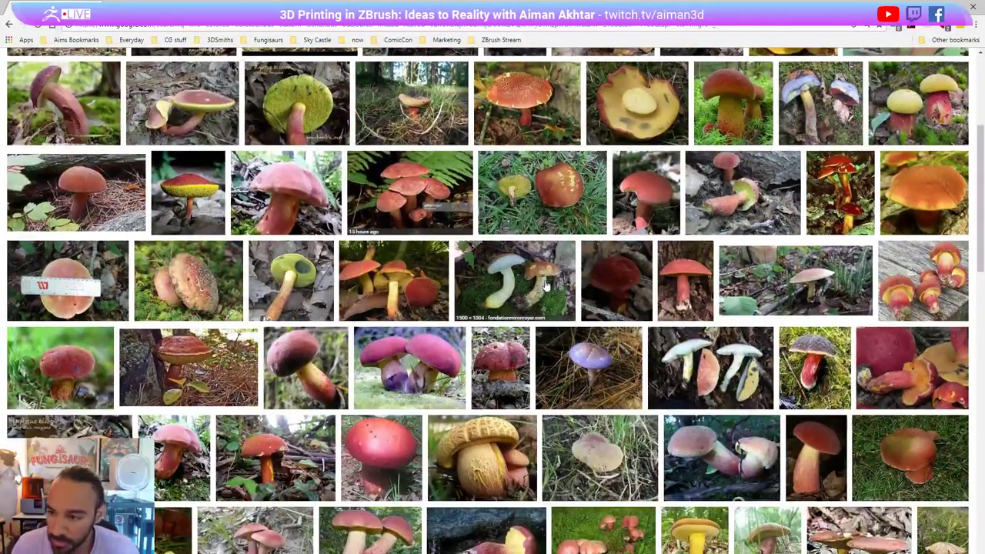
pyautogui.scroll(1, 616, 281)
pyautogui.scroll(2, 679, 277)
pyautogui.click(728, 344)
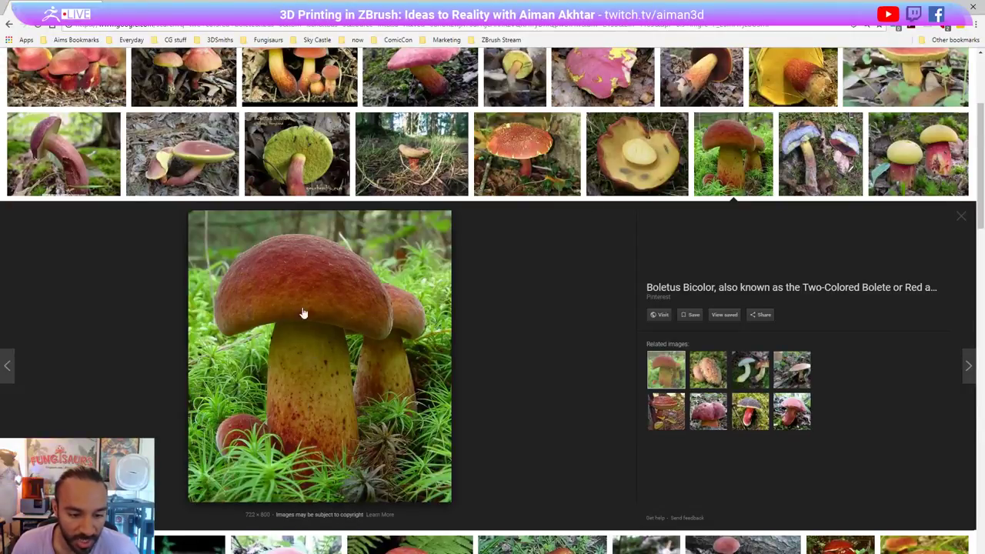
pyautogui.press('Left')
pyautogui.press('Left')
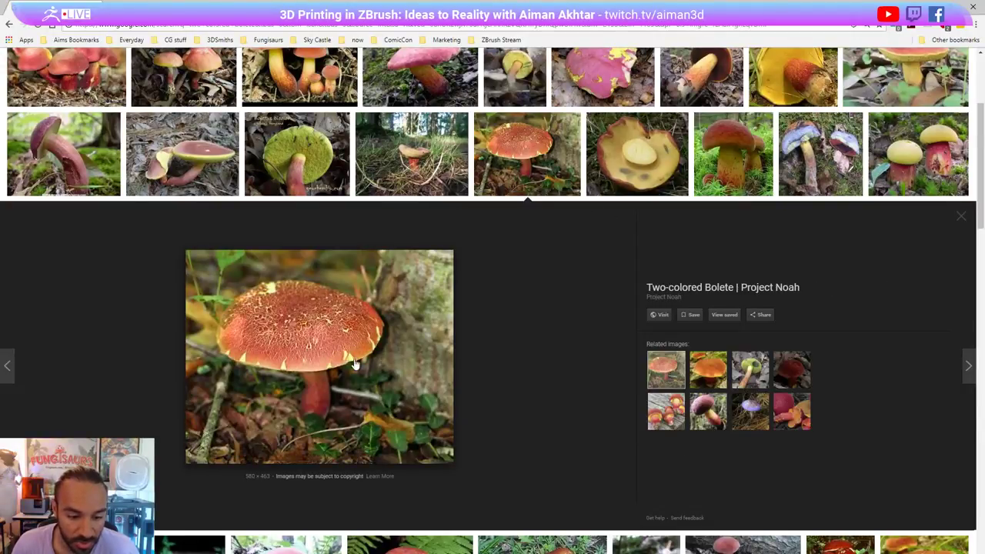
pyautogui.scroll(3, 462, 168)
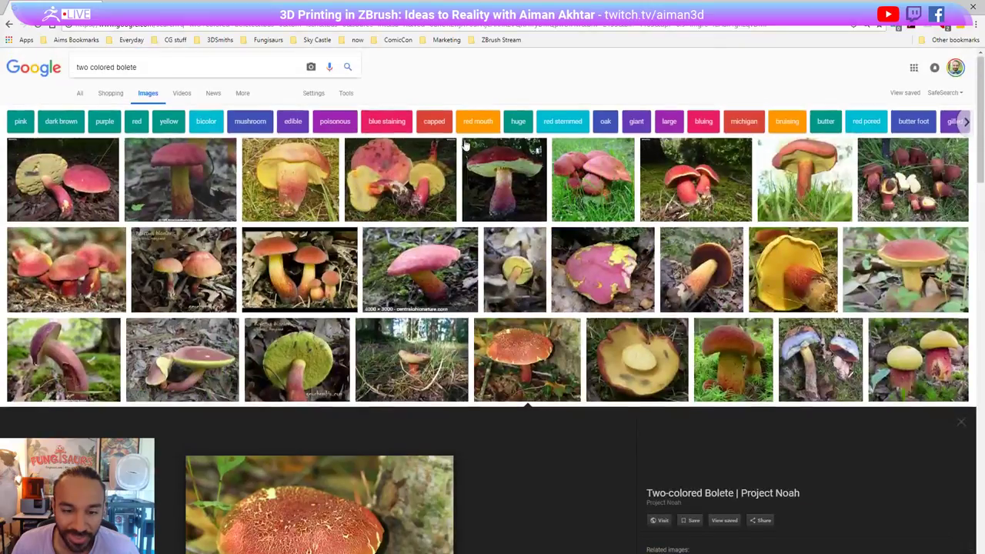
pyautogui.click(665, 192)
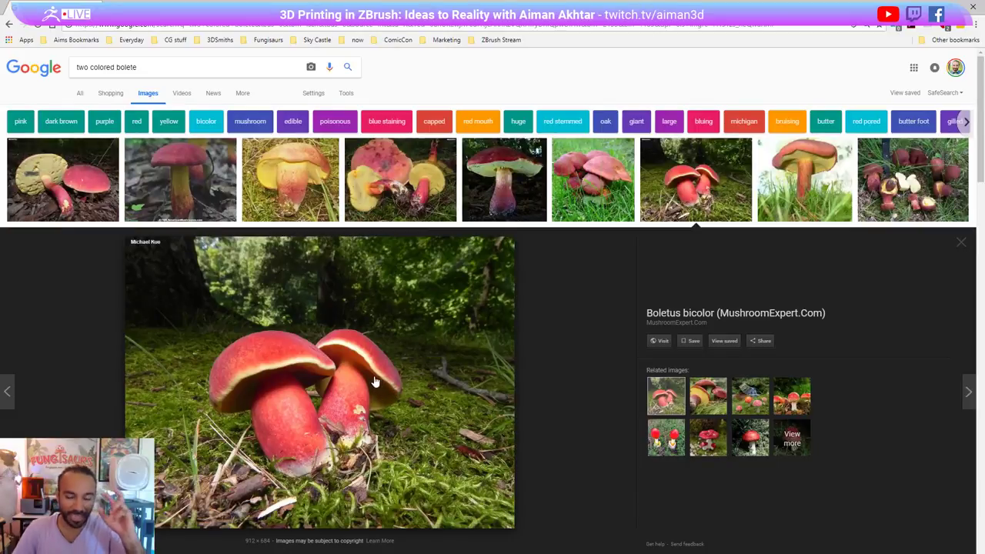
pyautogui.press('Escape')
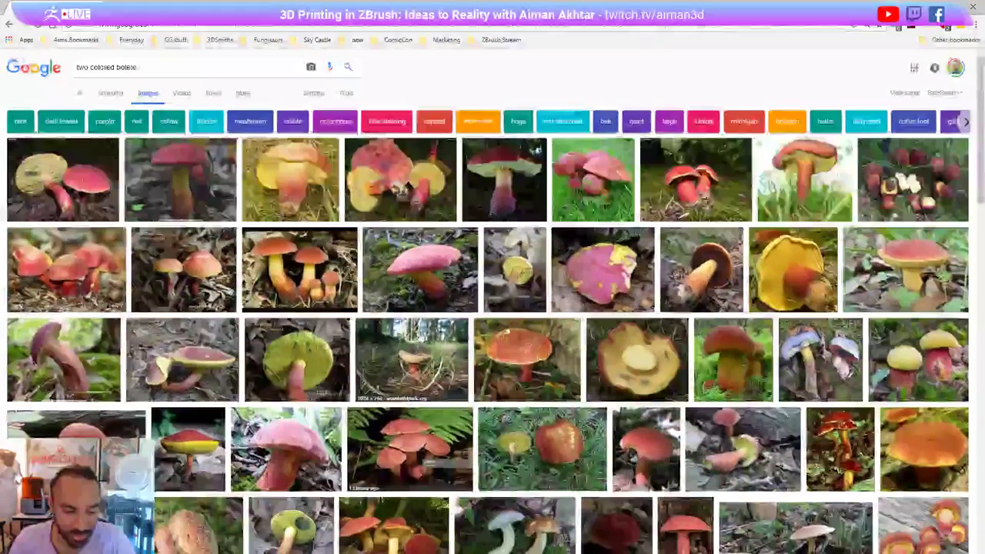
# - Browse the remaining two colored bolete image results for further colour references and return to the first row
pyautogui.scroll(-5, 420, 344)
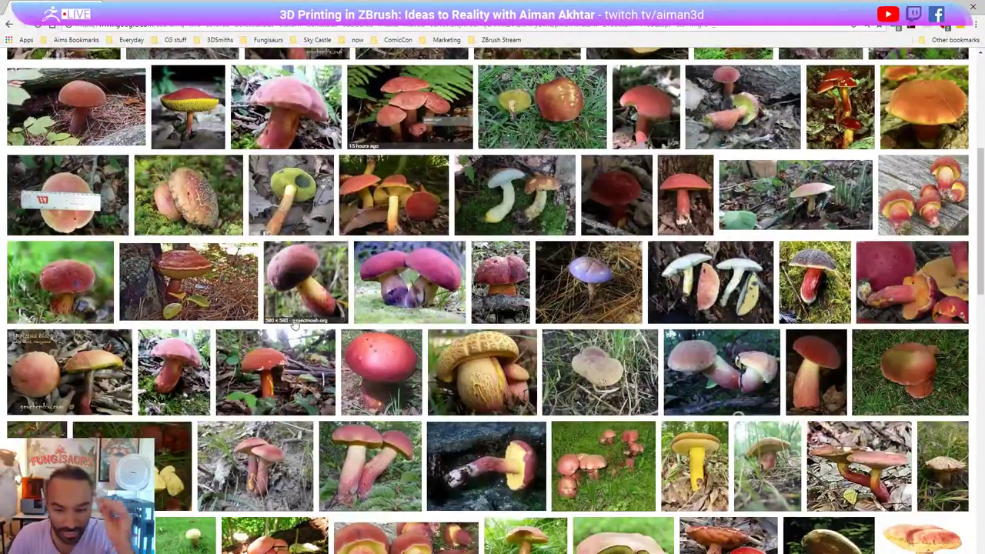
pyautogui.scroll(-5, 293, 325)
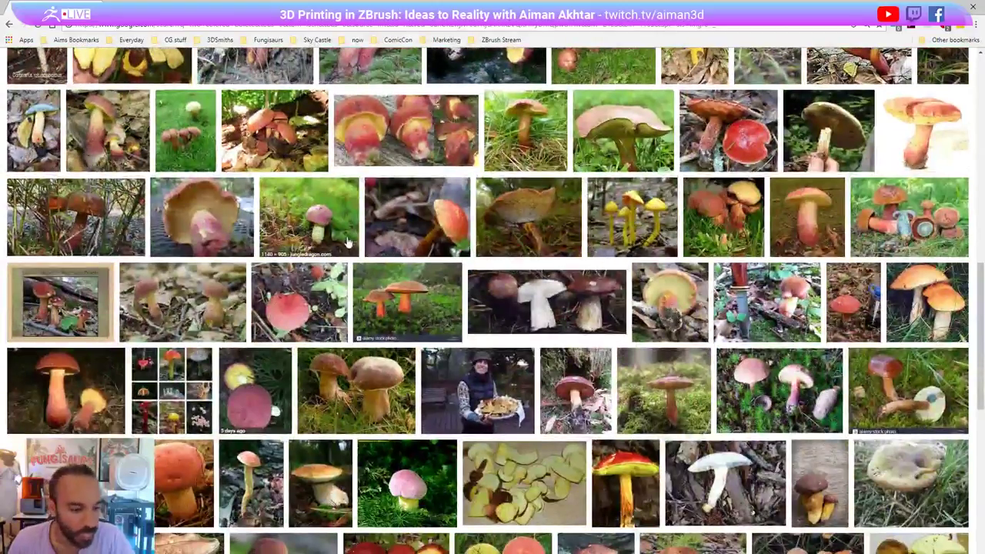
pyautogui.scroll(-4, 348, 243)
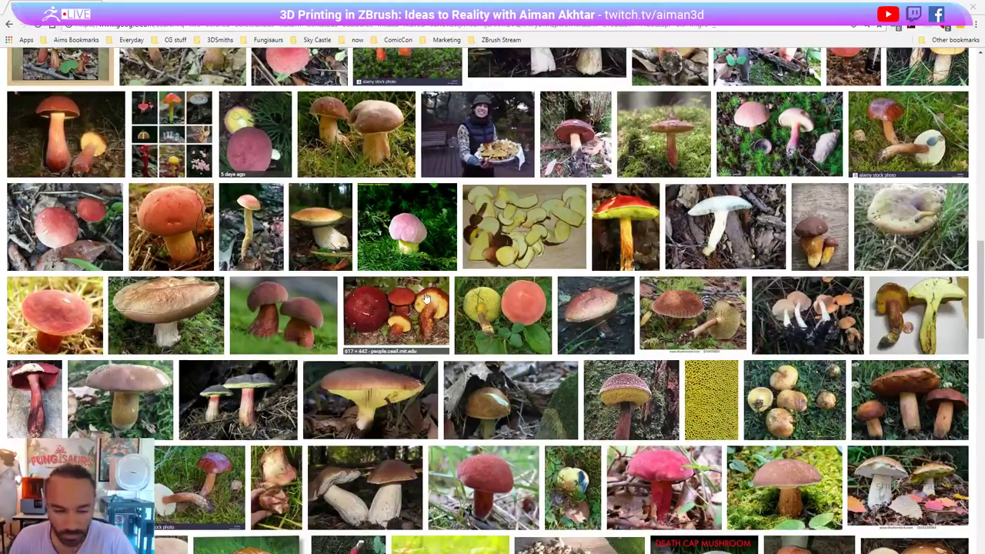
pyautogui.scroll(-3, 425, 298)
pyautogui.scroll(-1, 421, 287)
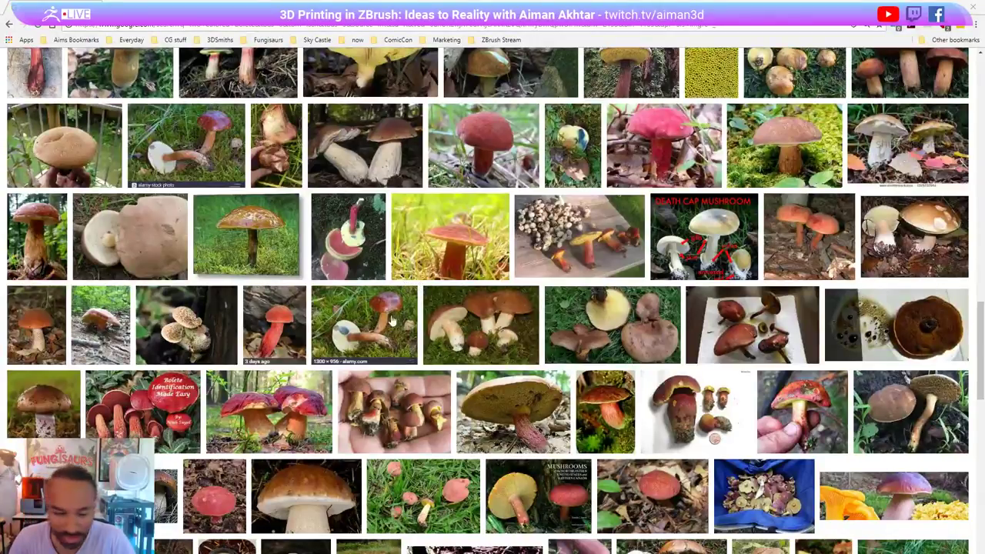
pyautogui.scroll(-1, 393, 325)
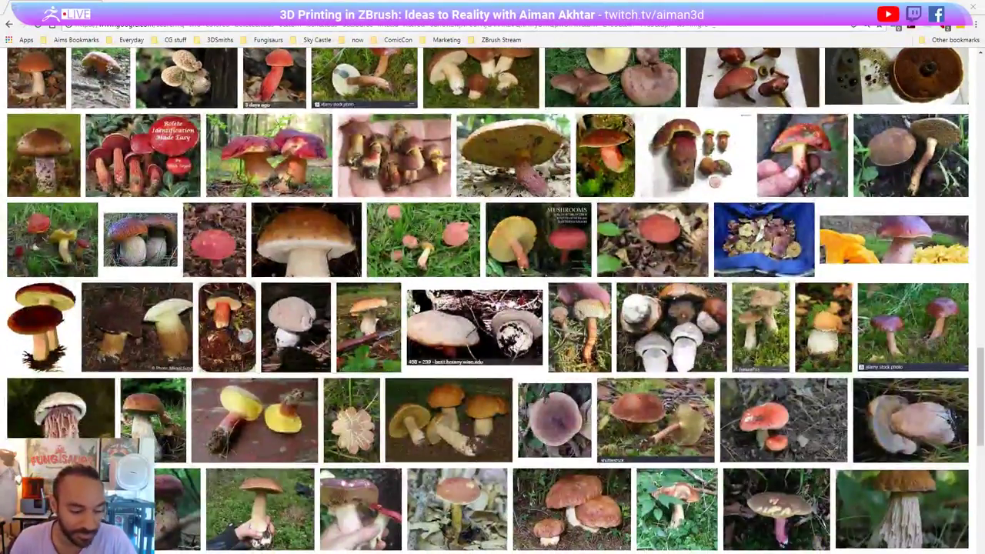
pyautogui.scroll(-3, 389, 308)
pyautogui.scroll(-1, 186, 256)
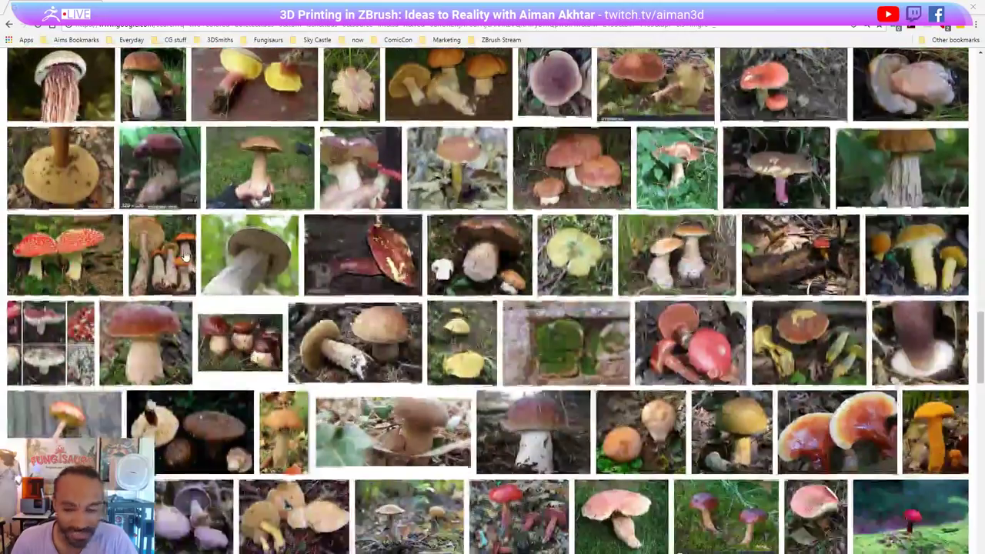
pyautogui.scroll(-15, 185, 258)
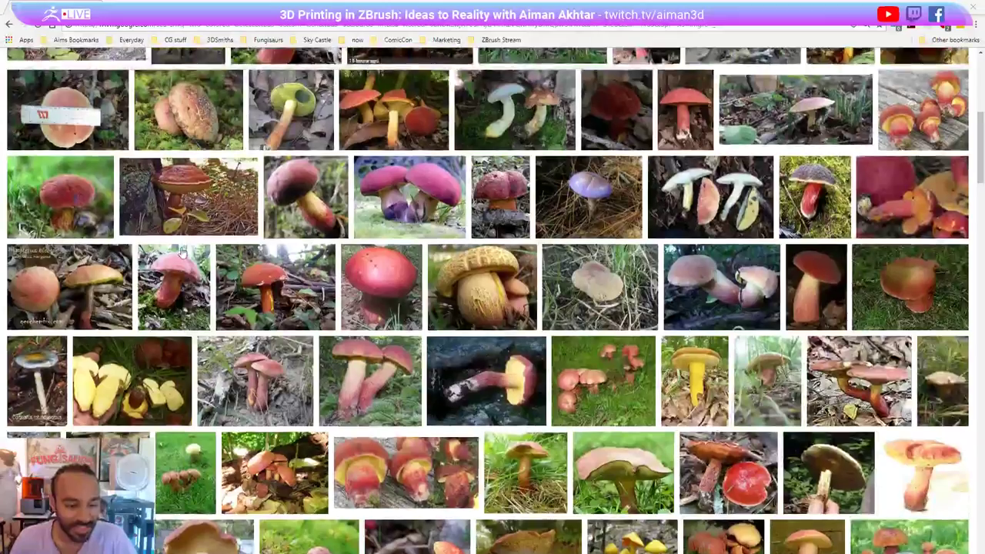
pyautogui.scroll(20, 185, 256)
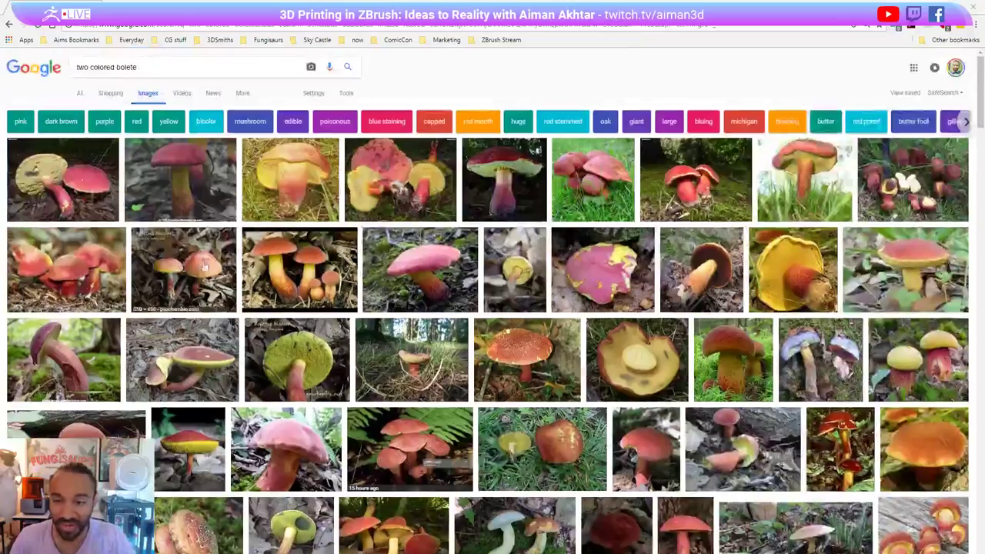
# - Preview the MushroomExpert.Com Boletus bicolor photo as a colour reference, then switch back to the iguana model in ZBrush
pyautogui.click(720, 208)
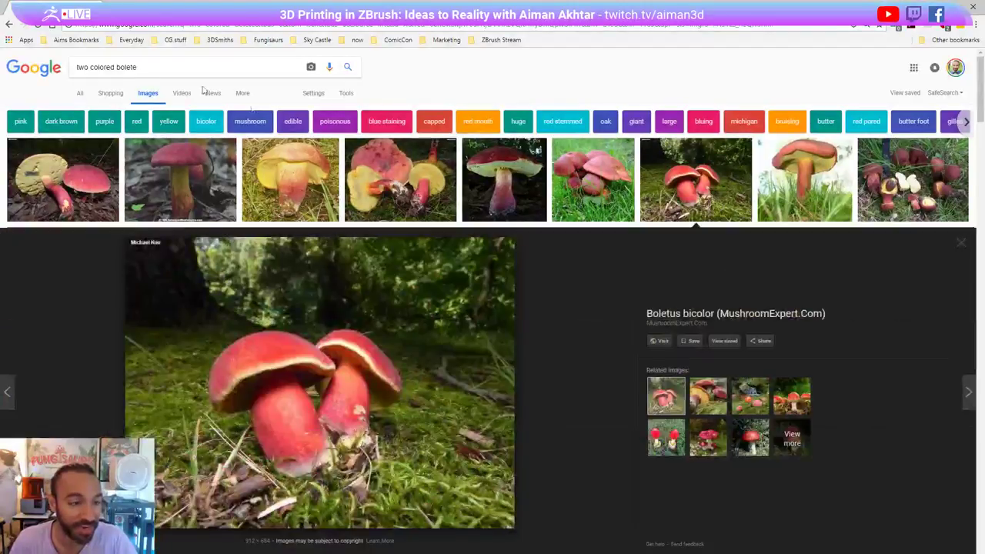
pyautogui.hotkey('alt', 'Tab')
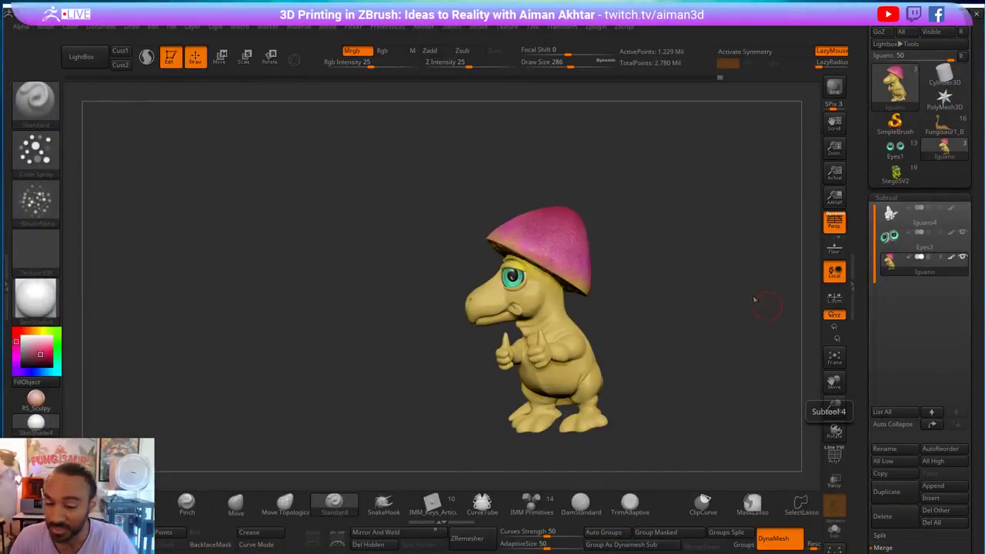
pyautogui.moveTo(762, 343); pyautogui.dragTo(770, 342)
pyautogui.moveTo(691, 298)
pyautogui.mouseDown()
pyautogui.moveTo(714, 307)
pyautogui.moveTo(706, 331)
pyautogui.moveTo(715, 340)
pyautogui.moveTo(681, 310)
pyautogui.moveTo(670, 314)
pyautogui.mouseUp()
# - Pick a yellow and spray it over the iguana's head and neck beneath the cap with a draw size of 460
pyautogui.click(23, 331)
pyautogui.press('s')
pyautogui.moveTo(565, 272); pyautogui.dragTo(577, 273)
pyautogui.moveTo(607, 232); pyautogui.dragTo(359, 337)
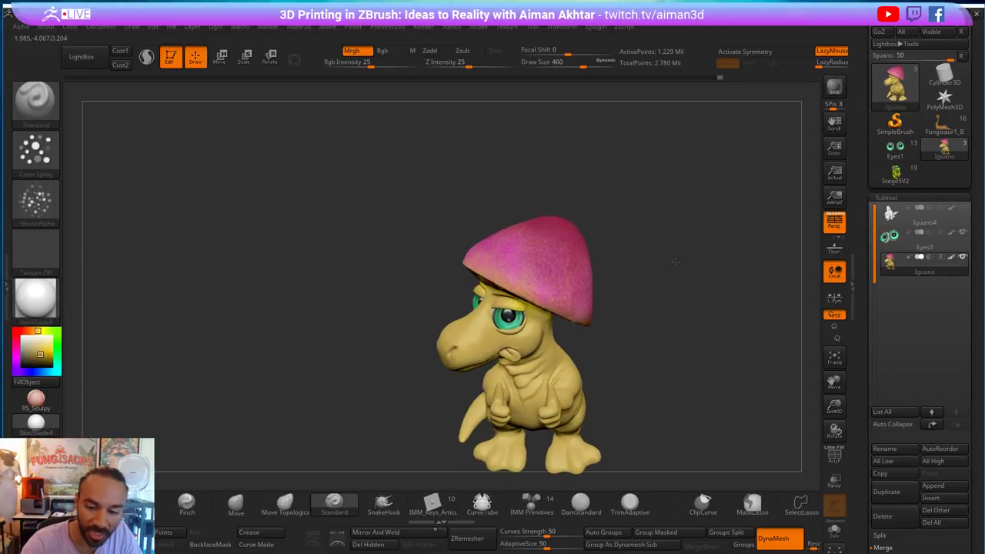
pyautogui.moveTo(664, 308); pyautogui.dragTo(228, 349)
pyautogui.moveTo(46, 352); pyautogui.dragTo(552, 294)
pyautogui.moveTo(642, 262); pyautogui.dragTo(385, 354)
pyautogui.moveTo(42, 344)
pyautogui.mouseDown()
pyautogui.moveTo(509, 296)
pyautogui.moveTo(495, 287)
pyautogui.mouseUp()
pyautogui.moveTo(642, 250); pyautogui.dragTo(666, 299)
# - Reduce the draw size to 51 and paint a lighter, paler yellow band along the front of the cap's rim
pyautogui.press('s')
pyautogui.moveTo(494, 299); pyautogui.dragTo(473, 299)
pyautogui.press('s')
pyautogui.moveTo(419, 260)
pyautogui.mouseDown()
pyautogui.moveTo(409, 260)
pyautogui.moveTo(423, 264)
pyautogui.mouseUp()
pyautogui.press('s')
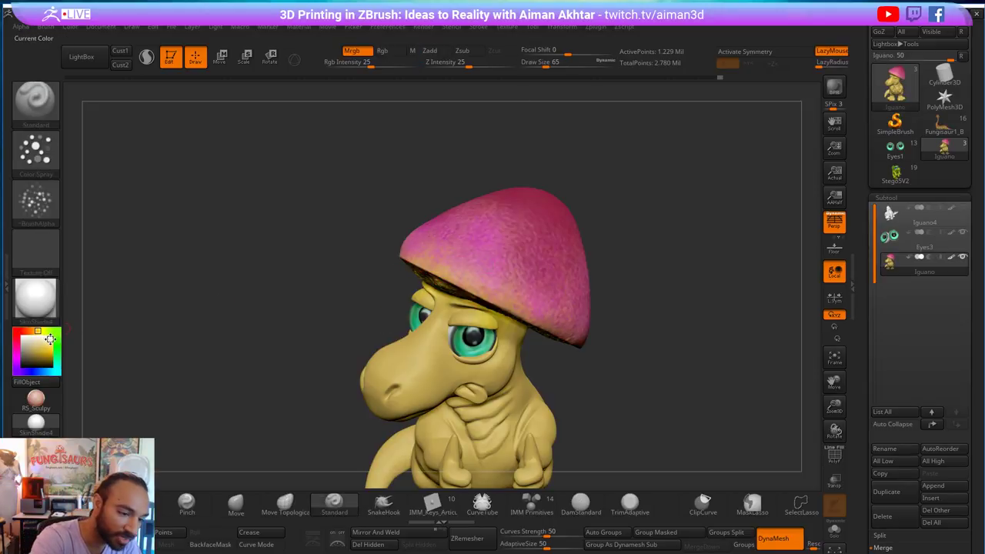
pyautogui.press('s')
pyautogui.moveTo(454, 285); pyautogui.dragTo(450, 285)
pyautogui.moveTo(440, 273); pyautogui.dragTo(489, 297)
pyautogui.moveTo(489, 298); pyautogui.dragTo(459, 279, button='right')
pyautogui.moveTo(478, 285); pyautogui.dragTo(519, 303)
pyautogui.moveTo(519, 304); pyautogui.dragTo(477, 284)
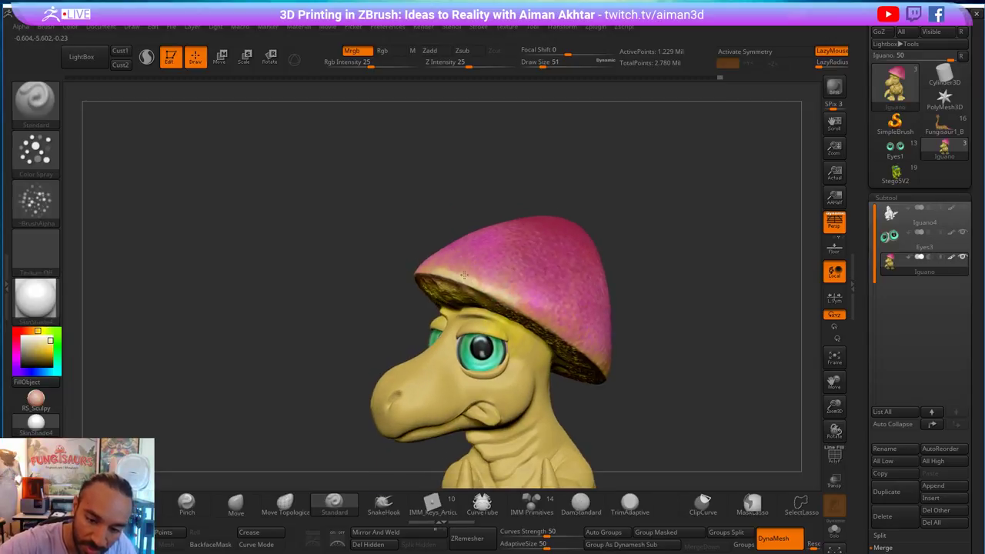
# - Continue the pale yellow band around the side and back of the cap's rim
pyautogui.moveTo(538, 316); pyautogui.dragTo(590, 341, button='right')
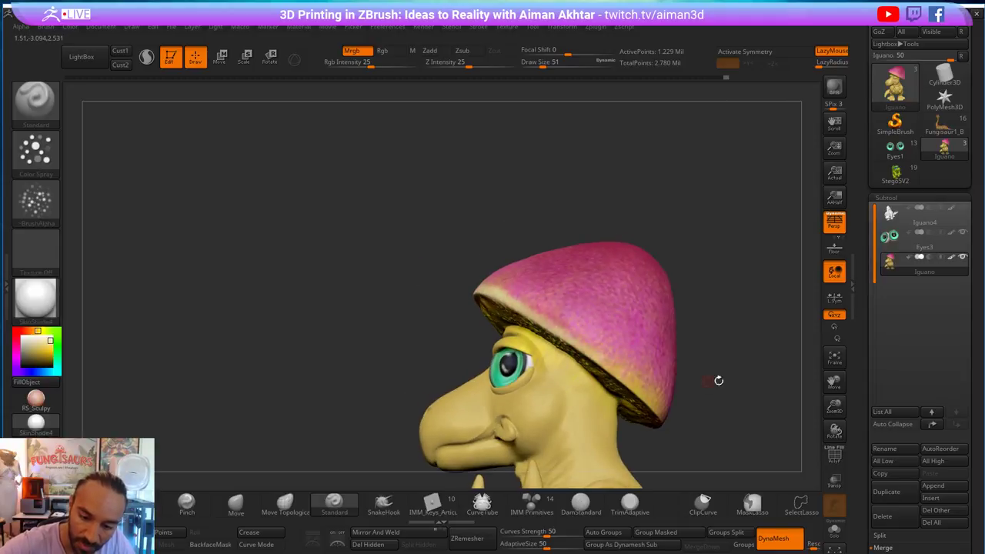
pyautogui.moveTo(708, 378); pyautogui.dragTo(570, 334, button='right')
pyautogui.moveTo(769, 404); pyautogui.dragTo(597, 317, button='right')
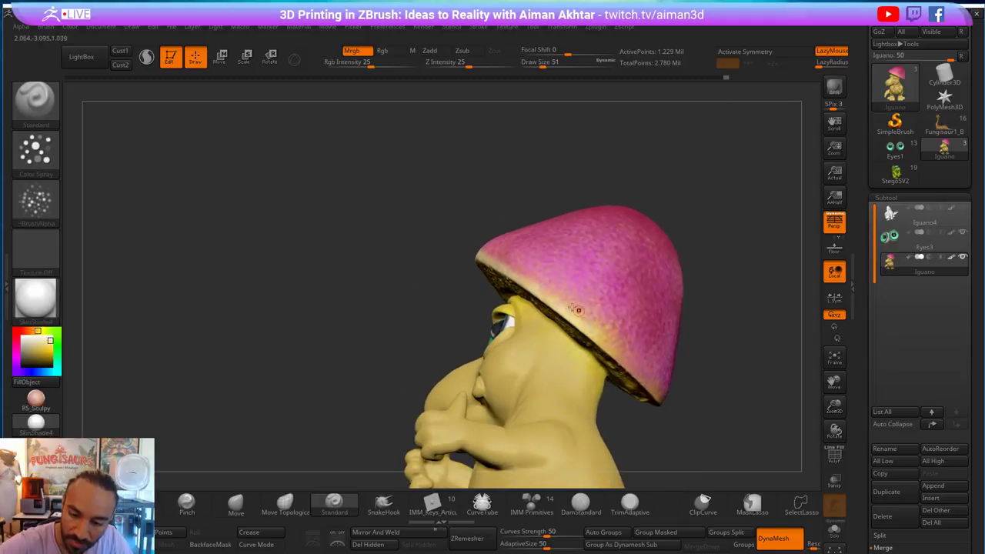
pyautogui.moveTo(718, 354); pyautogui.dragTo(600, 340, button='right')
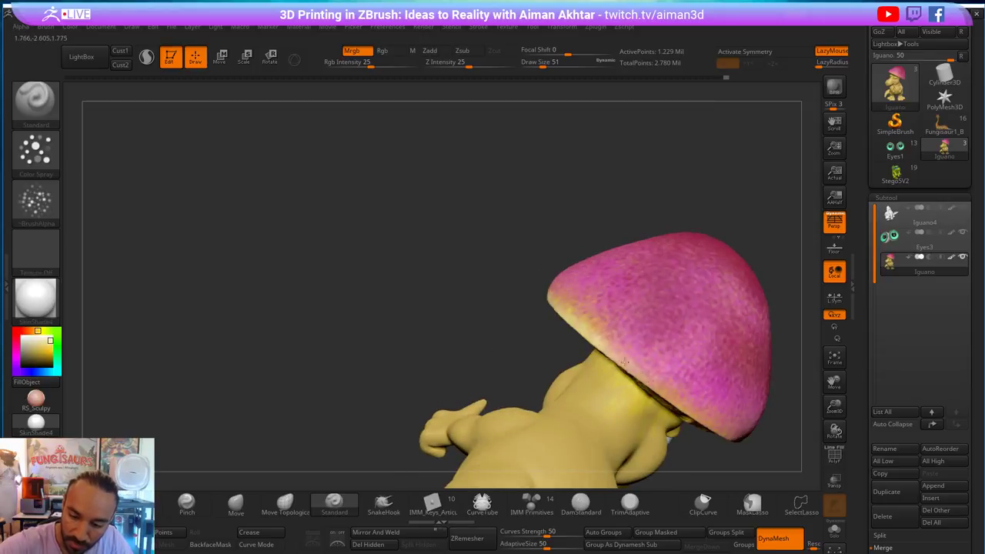
pyautogui.moveTo(792, 419)
pyautogui.mouseDown(button='right')
pyautogui.moveTo(739, 385)
pyautogui.moveTo(615, 346)
pyautogui.moveTo(623, 359)
pyautogui.moveTo(565, 327)
pyautogui.mouseUp(button='right')
pyautogui.moveTo(565, 318); pyautogui.dragTo(661, 354)
pyautogui.moveTo(809, 436); pyautogui.dragTo(533, 280, button='right')
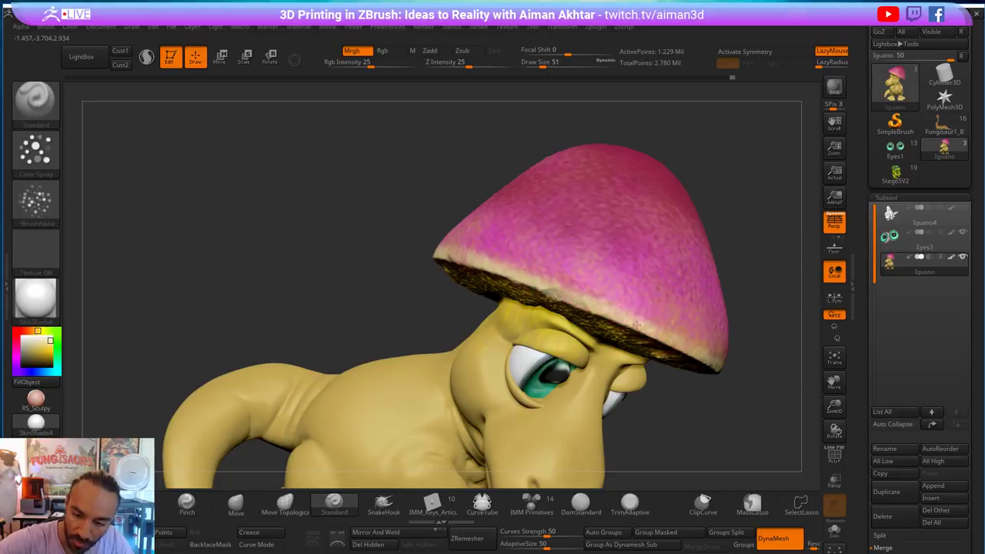
# - Touch up the pale yellow rim where it meets the cap's underside on both sides of the head
pyautogui.keyDown('alt'); pyautogui.moveTo(759, 292); pyautogui.dragTo(723, 292); pyautogui.keyUp('alt')
pyautogui.moveTo(723, 292); pyautogui.dragTo(708, 293, button='right')
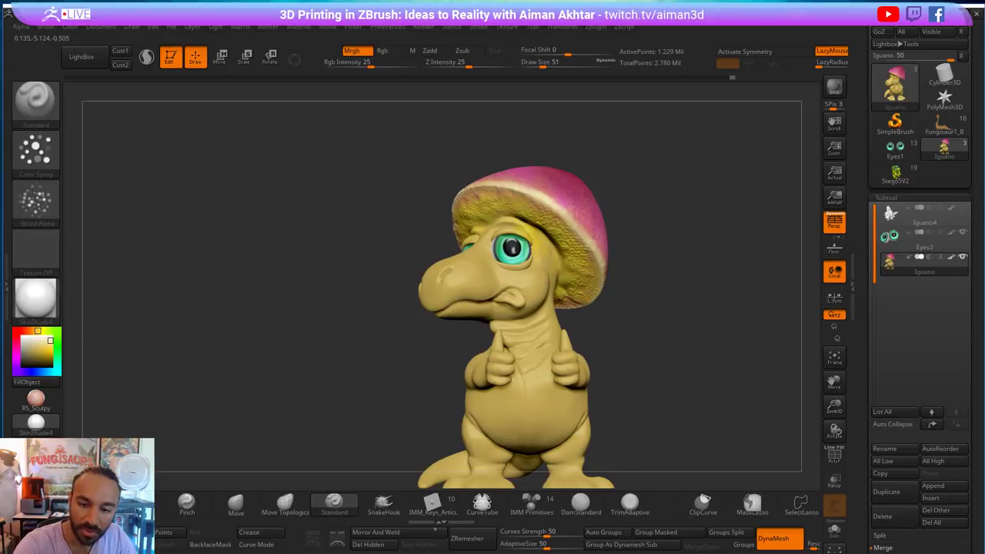
pyautogui.moveTo(449, 213); pyautogui.dragTo(417, 216, button='right')
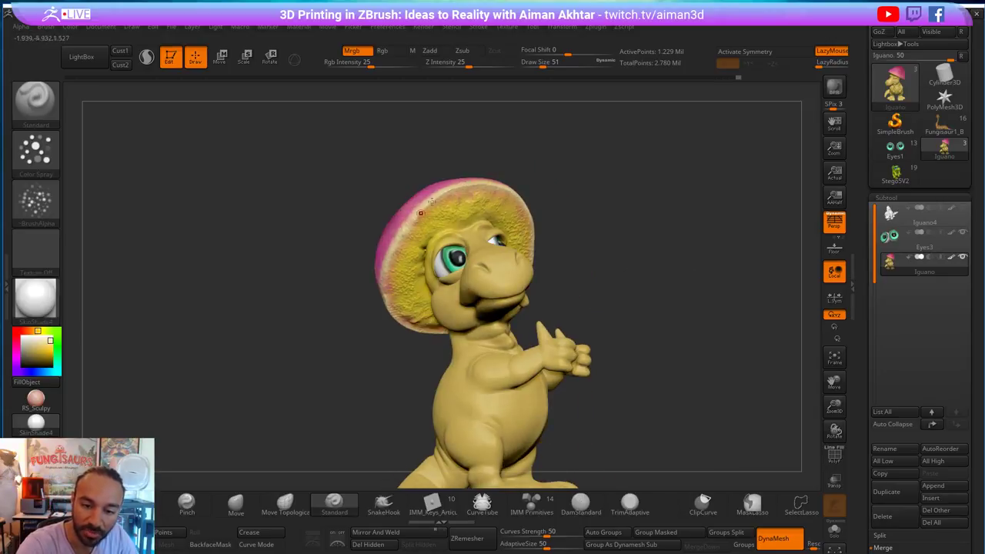
# - Sample the underside's yellow, set the draw size to 172, and spray it across the cap's underside and rim
pyautogui.moveTo(535, 178); pyautogui.dragTo(654, 121)
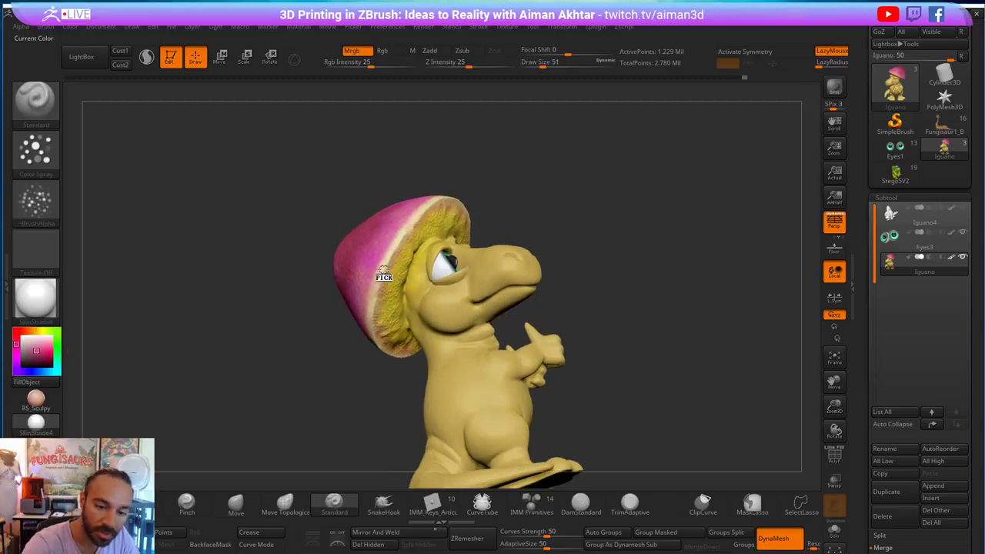
pyautogui.press('s')
pyautogui.moveTo(394, 281); pyautogui.dragTo(398, 282)
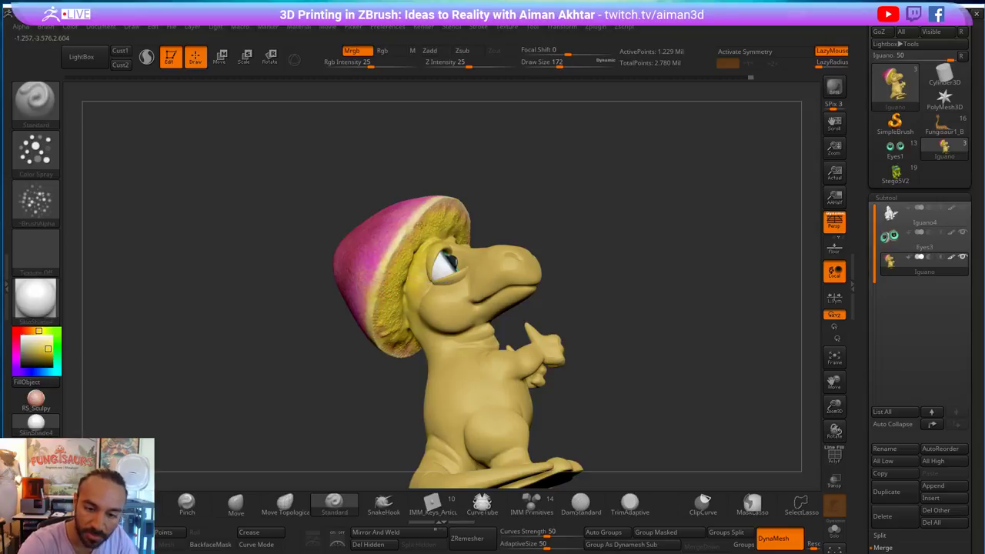
pyautogui.moveTo(531, 206); pyautogui.dragTo(521, 228)
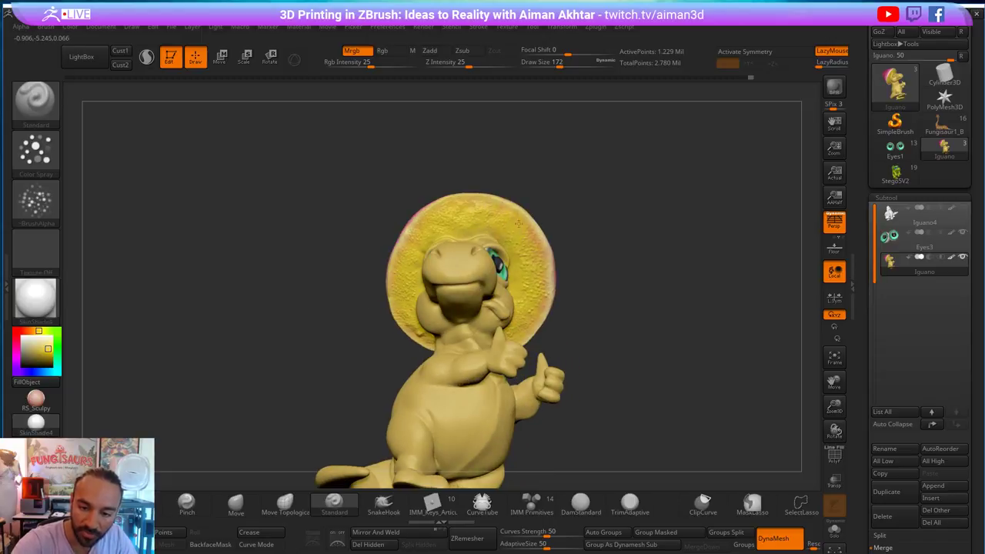
pyautogui.moveTo(540, 307); pyautogui.dragTo(511, 392)
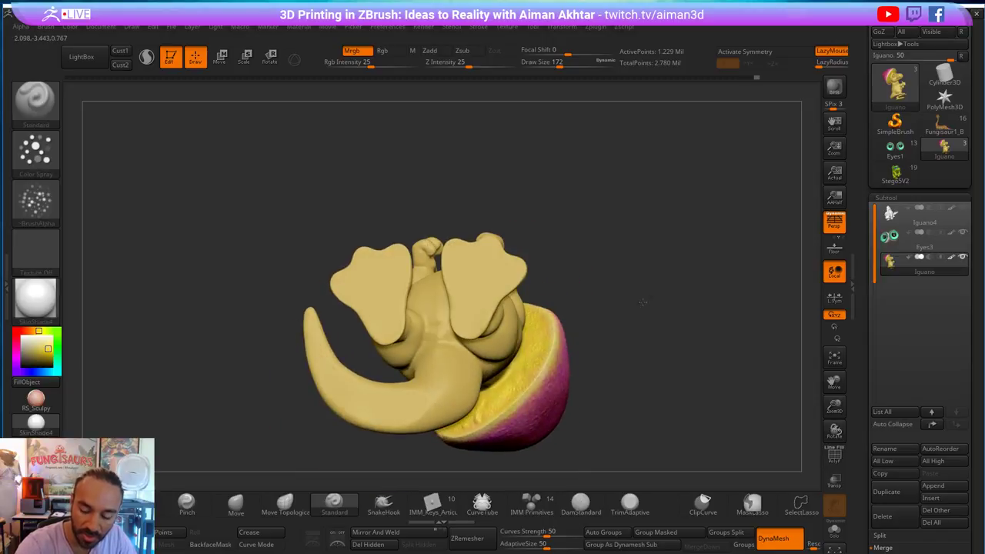
pyautogui.moveTo(627, 306); pyautogui.dragTo(520, 396)
pyautogui.moveTo(466, 207)
pyautogui.mouseDown()
pyautogui.moveTo(556, 264)
pyautogui.moveTo(615, 374)
pyautogui.moveTo(659, 195)
pyautogui.moveTo(703, 310)
pyautogui.moveTo(635, 364)
pyautogui.moveTo(679, 301)
pyautogui.moveTo(685, 262)
pyautogui.moveTo(618, 302)
pyautogui.mouseUp()
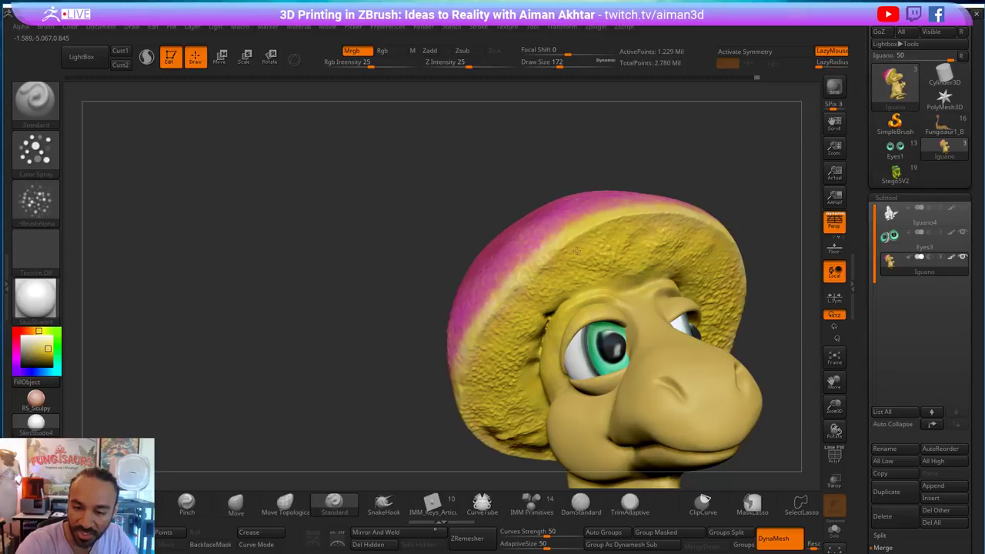
# - Blend the yellow into the magenta around the remaining lower edge of the cap and check it from several sides
pyautogui.moveTo(710, 166); pyautogui.dragTo(671, 271)
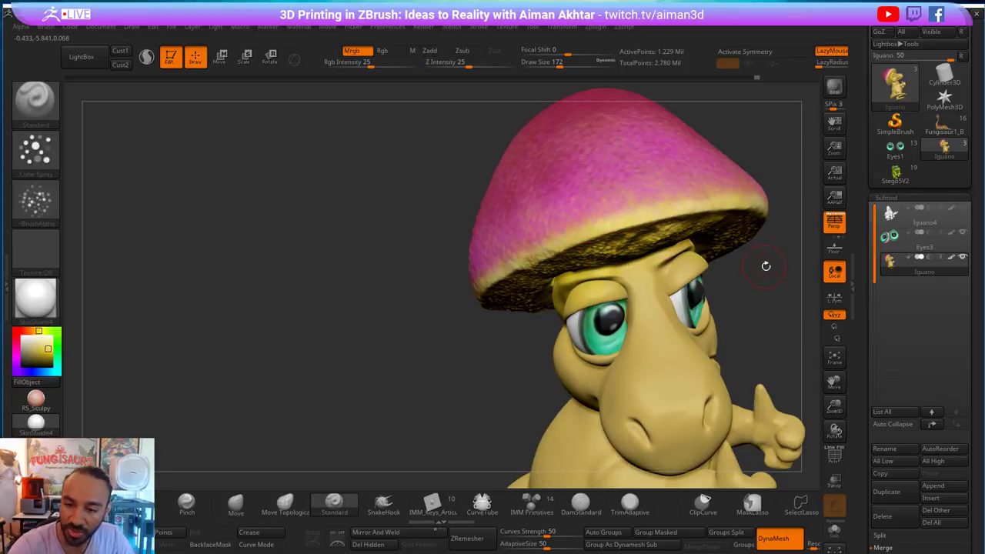
pyautogui.moveTo(765, 265); pyautogui.dragTo(731, 370)
pyautogui.moveTo(740, 193); pyautogui.dragTo(623, 146)
pyautogui.keyDown('alt'); pyautogui.moveTo(793, 254); pyautogui.dragTo(692, 175); pyautogui.keyUp('alt')
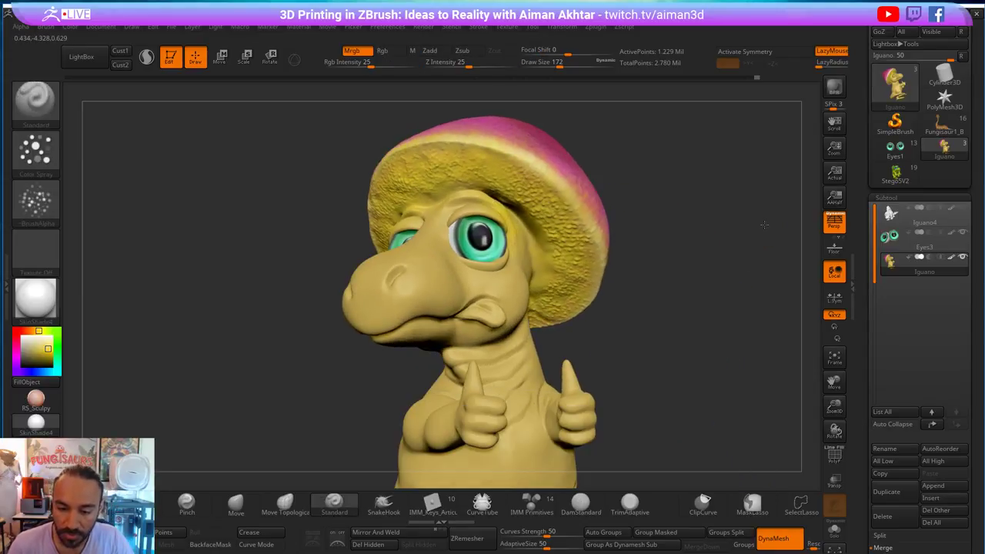
pyautogui.keyDown('alt'); pyautogui.moveTo(762, 222); pyautogui.dragTo(509, 255); pyautogui.keyUp('alt')
pyautogui.moveTo(620, 294); pyautogui.dragTo(559, 357)
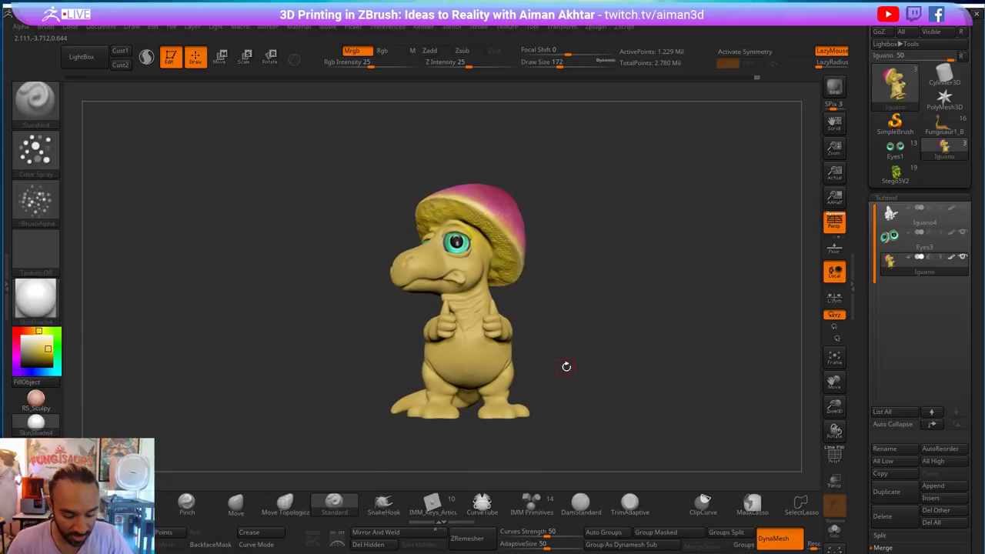
# - Sample pink from the cap and spray it over the iguana's neck, chest and belly with a draw size of 445
pyautogui.click(38, 295)
pyautogui.click(264, 246)
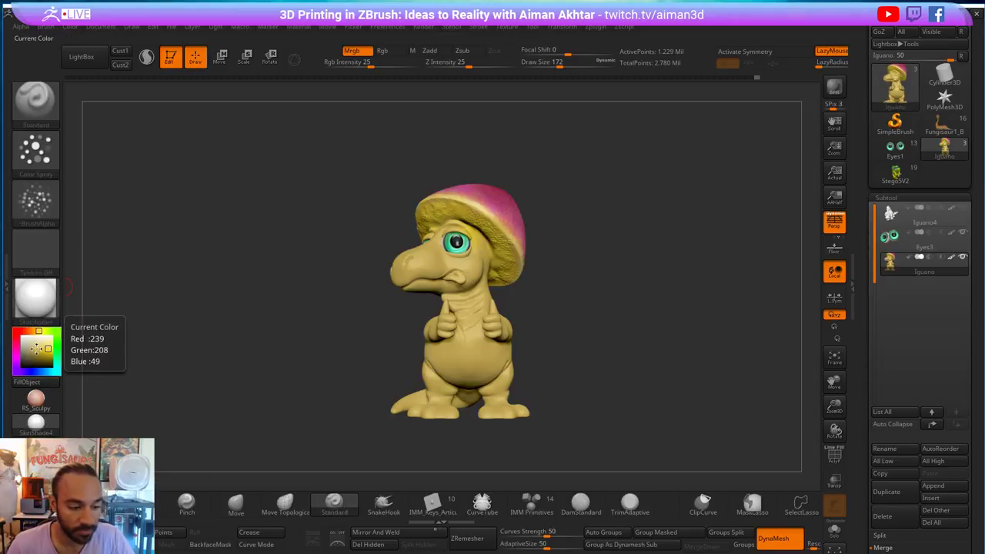
pyautogui.moveTo(31, 346)
pyautogui.mouseDown()
pyautogui.moveTo(502, 202)
pyautogui.moveTo(478, 197)
pyautogui.mouseUp()
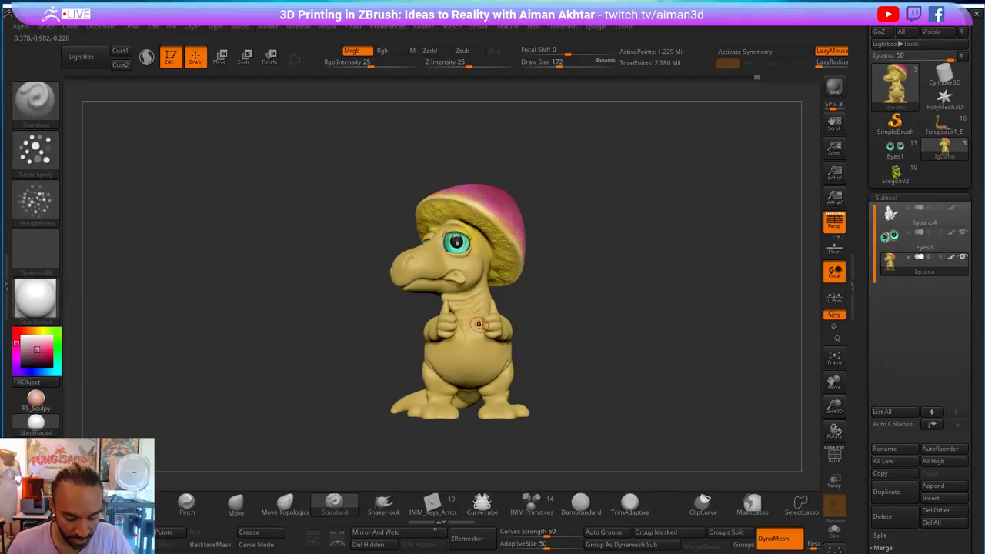
pyautogui.press('s')
pyautogui.moveTo(470, 270)
pyautogui.mouseDown()
pyautogui.moveTo(482, 274)
pyautogui.moveTo(472, 272)
pyautogui.moveTo(469, 315)
pyautogui.moveTo(437, 339)
pyautogui.mouseUp()
pyautogui.press('s')
pyautogui.press('s')
pyautogui.moveTo(513, 338); pyautogui.dragTo(464, 377)
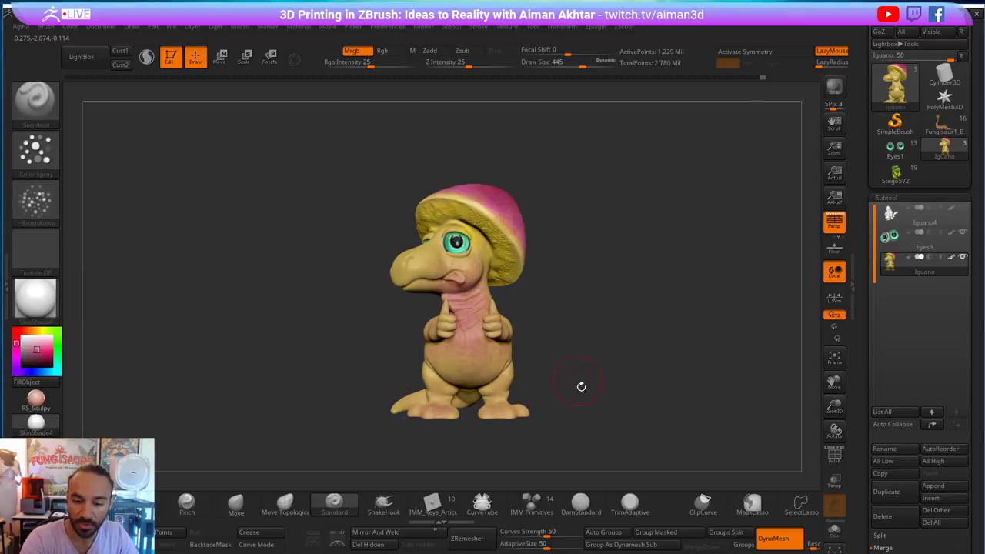
# - Spray the same pink over the iguana's legs, feet, tail and upper arms
pyautogui.moveTo(576, 379); pyautogui.dragTo(506, 396)
pyautogui.moveTo(357, 368)
pyautogui.mouseDown()
pyautogui.moveTo(370, 395)
pyautogui.moveTo(430, 394)
pyautogui.mouseUp()
pyautogui.moveTo(400, 396)
pyautogui.mouseDown()
pyautogui.moveTo(392, 343)
pyautogui.moveTo(401, 406)
pyautogui.moveTo(467, 429)
pyautogui.moveTo(547, 374)
pyautogui.moveTo(427, 335)
pyautogui.mouseUp()
pyautogui.moveTo(398, 424); pyautogui.dragTo(478, 400)
pyautogui.moveTo(564, 397)
pyautogui.mouseDown()
pyautogui.moveTo(584, 380)
pyautogui.moveTo(708, 381)
pyautogui.moveTo(507, 382)
pyautogui.moveTo(431, 366)
pyautogui.mouseUp()
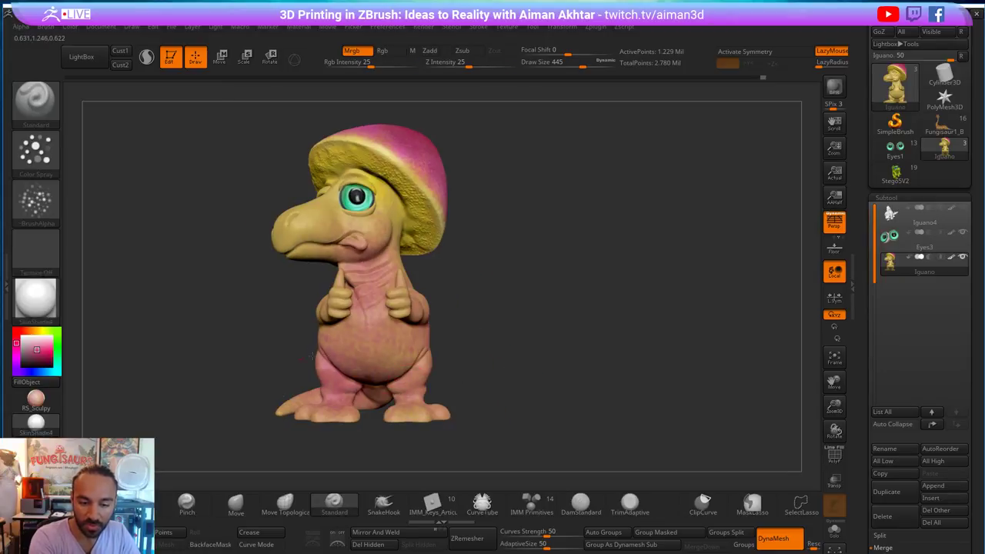
pyautogui.moveTo(518, 346); pyautogui.dragTo(220, 362)
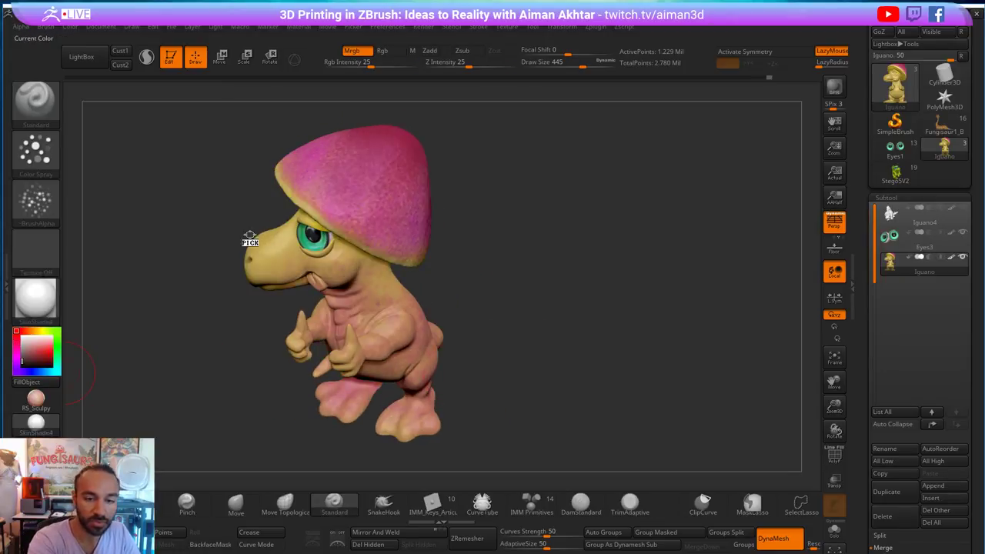
# - Sample a deeper crimson from the cap and spray it over the iguana's legs, feet and tail
pyautogui.moveTo(411, 134); pyautogui.dragTo(471, 381)
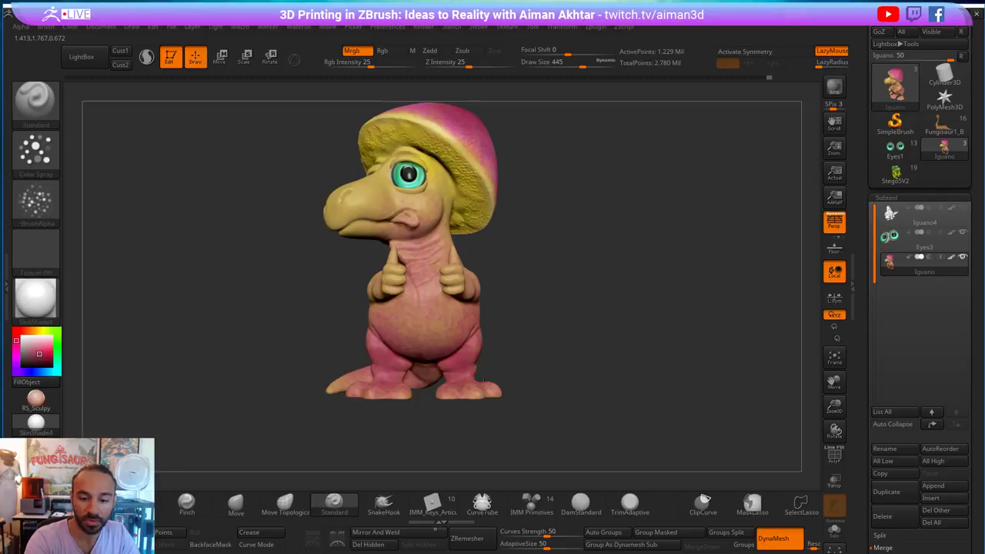
pyautogui.moveTo(483, 383); pyautogui.dragTo(458, 407)
pyautogui.moveTo(324, 395); pyautogui.dragTo(413, 376)
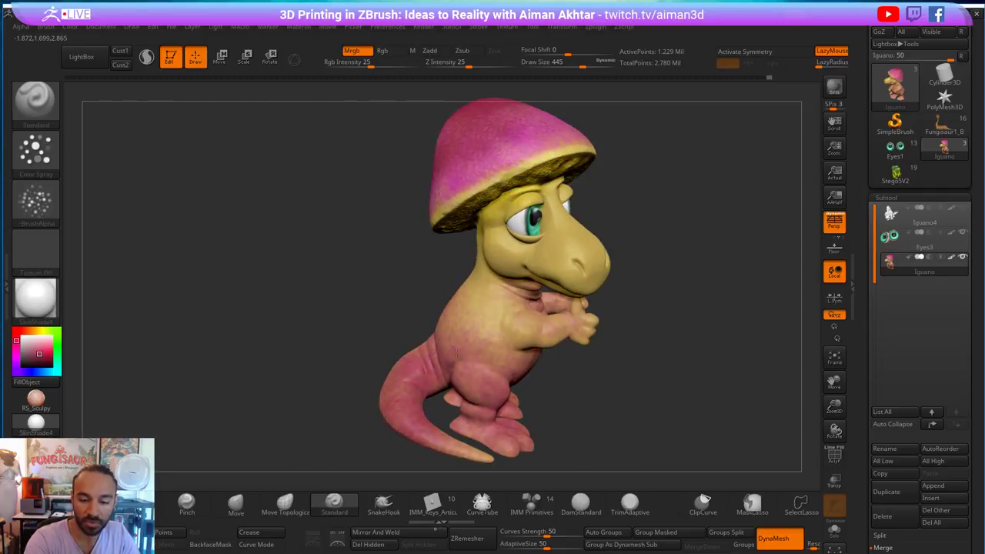
pyautogui.moveTo(491, 392); pyautogui.dragTo(550, 396)
pyautogui.moveTo(646, 379); pyautogui.dragTo(604, 398)
# - Reduce the draw size to 197 and deepen the crimson on the thighs, rump and base of the tail
pyautogui.press('s')
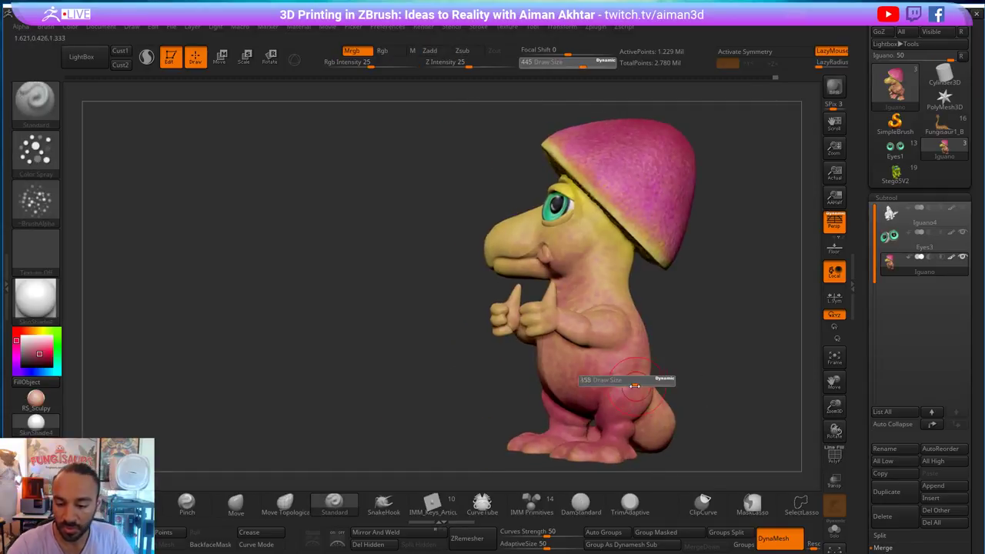
pyautogui.press('s')
pyautogui.moveTo(663, 383); pyautogui.dragTo(643, 383)
pyautogui.moveTo(679, 372); pyautogui.dragTo(635, 379)
pyautogui.moveTo(651, 377)
pyautogui.mouseDown()
pyautogui.moveTo(646, 389)
pyautogui.moveTo(607, 381)
pyautogui.moveTo(677, 400)
pyautogui.mouseUp()
pyautogui.moveTo(666, 332); pyautogui.dragTo(604, 333)
pyautogui.moveTo(606, 375)
pyautogui.mouseDown()
pyautogui.moveTo(597, 386)
pyautogui.moveTo(633, 410)
pyautogui.mouseUp()
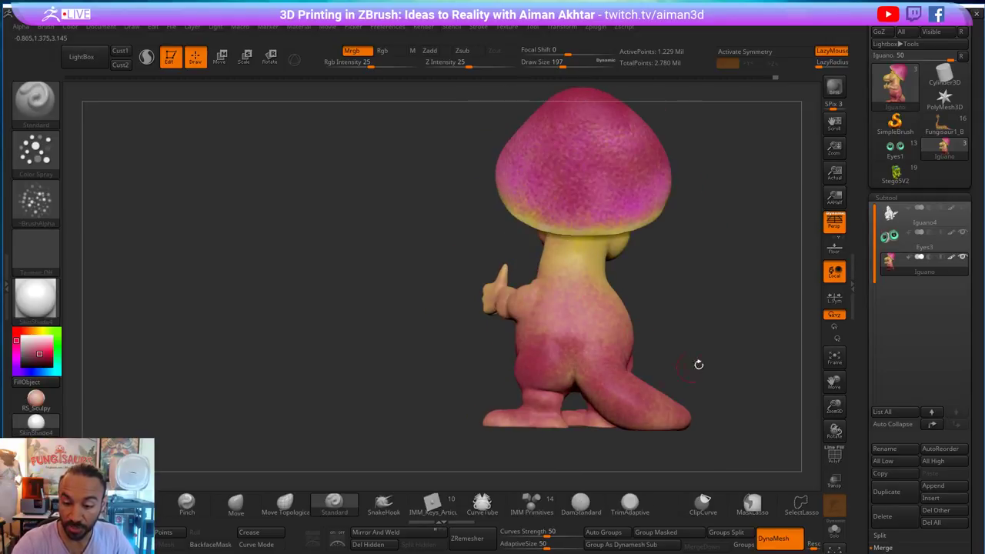
pyautogui.moveTo(677, 374); pyautogui.dragTo(613, 377)
pyautogui.moveTo(621, 423); pyautogui.dragTo(613, 409)
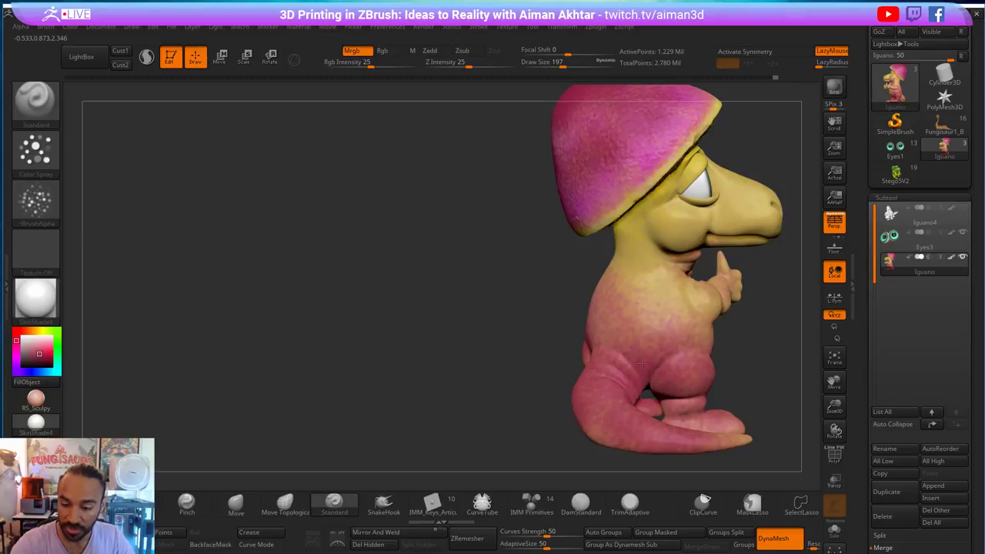
# - Add more crimson to the tail, feet and inner legs, working around to the underside of the belly
pyautogui.moveTo(756, 369); pyautogui.dragTo(663, 371)
pyautogui.moveTo(589, 372); pyautogui.dragTo(571, 379)
pyautogui.moveTo(554, 433); pyautogui.dragTo(661, 429, button='right')
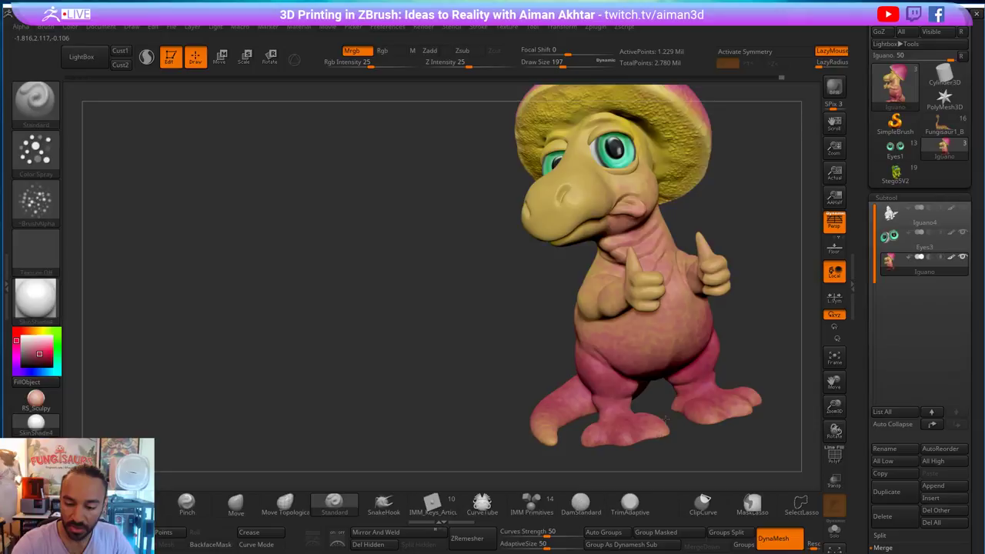
pyautogui.moveTo(729, 404); pyautogui.dragTo(739, 406)
pyautogui.moveTo(783, 381)
pyautogui.mouseDown()
pyautogui.moveTo(771, 330)
pyautogui.moveTo(687, 342)
pyautogui.mouseUp()
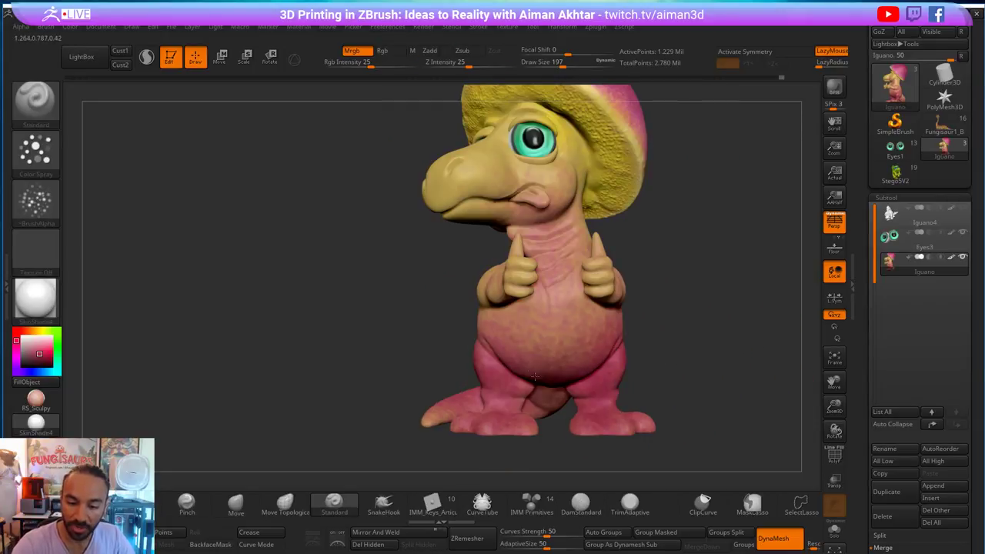
pyautogui.moveTo(553, 379); pyautogui.dragTo(652, 329, button='right')
pyautogui.moveTo(655, 394); pyautogui.dragTo(562, 340, button='right')
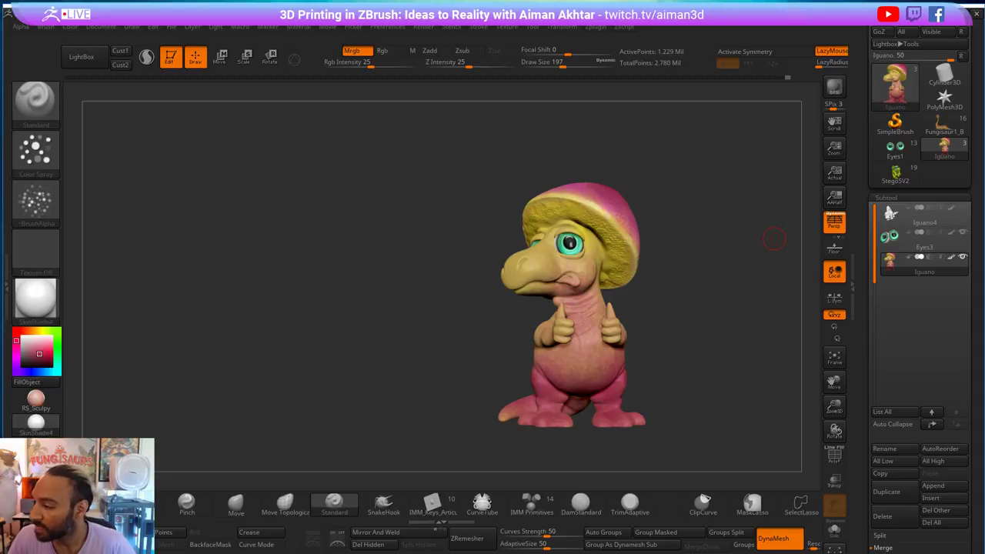
# - Switch the brush to Alpha 58 with a draw size of 492 and spray crimson streaks down the iguana's sides and back
pyautogui.click(40, 215)
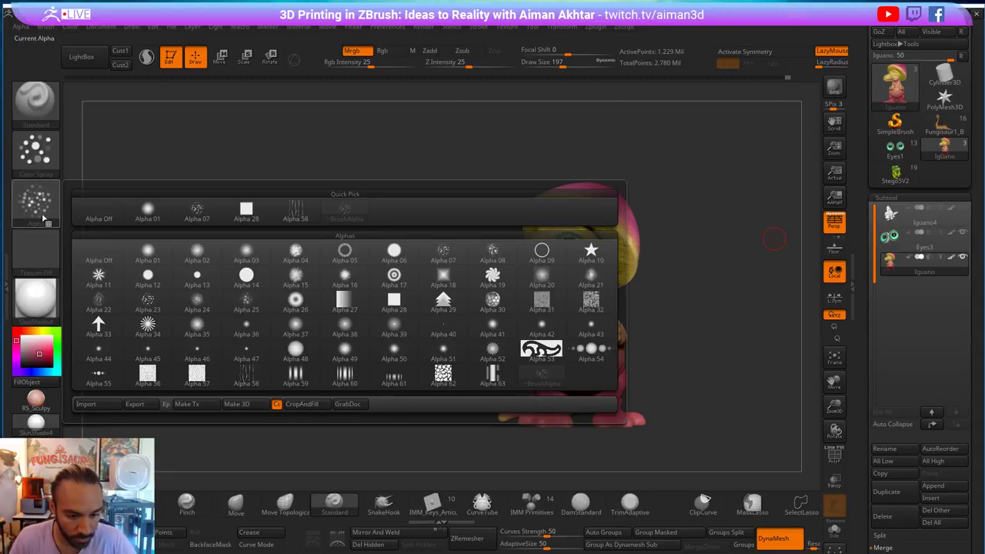
pyautogui.click(46, 206)
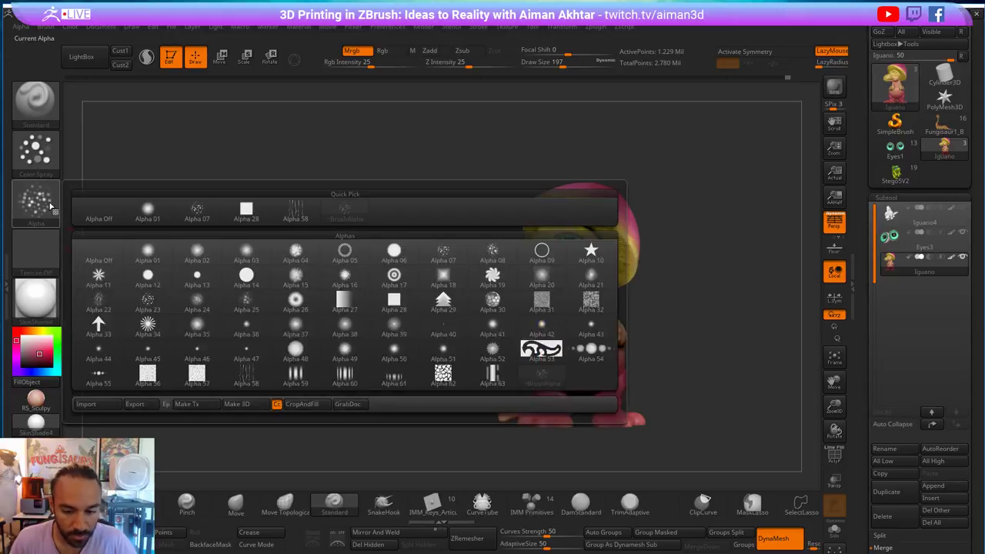
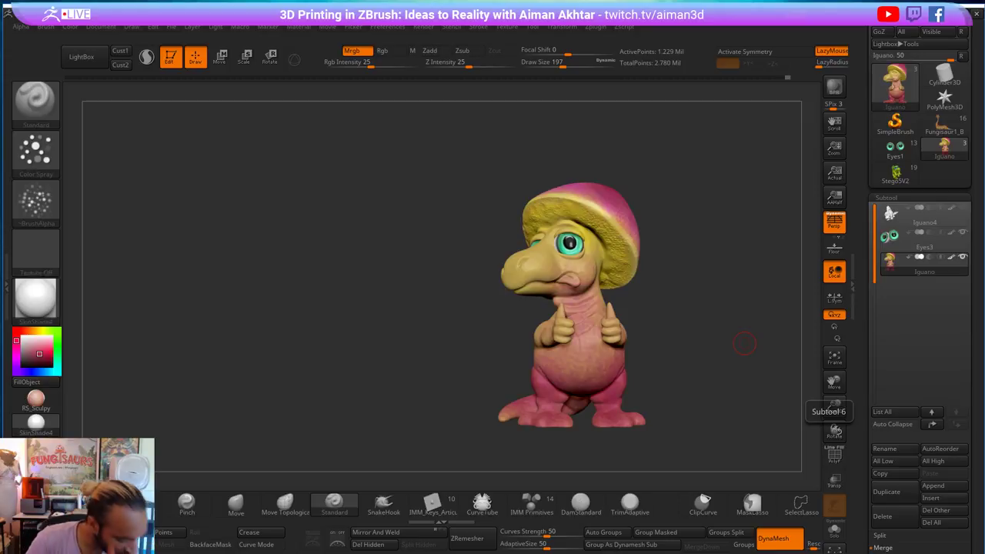
pyautogui.click(36, 202)
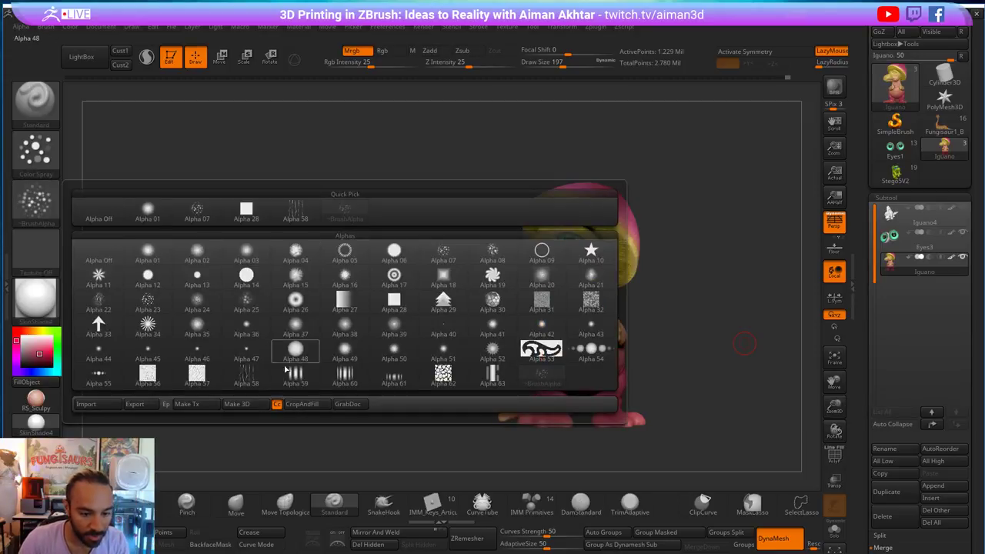
pyautogui.click(246, 376)
pyautogui.press('s')
pyautogui.moveTo(584, 354); pyautogui.dragTo(785, 344)
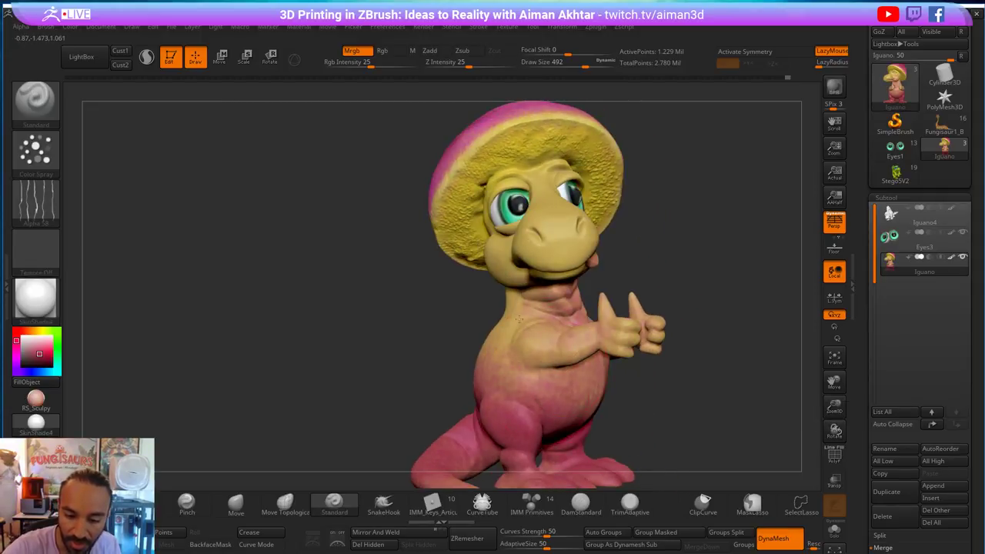
pyautogui.moveTo(685, 392); pyautogui.dragTo(738, 392)
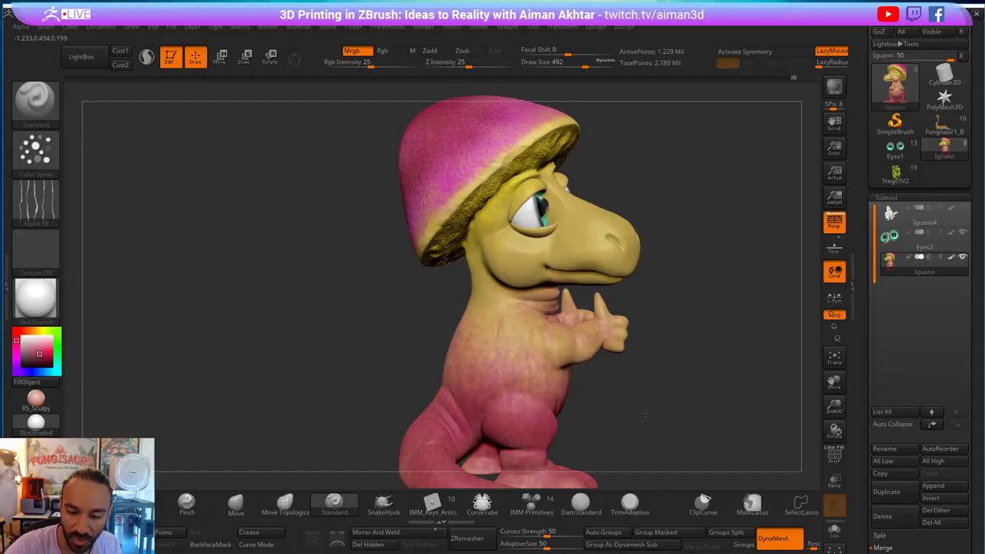
pyautogui.moveTo(645, 413); pyautogui.dragTo(704, 412)
pyautogui.moveTo(468, 309); pyautogui.dragTo(464, 338)
pyautogui.moveTo(582, 395); pyautogui.dragTo(676, 392)
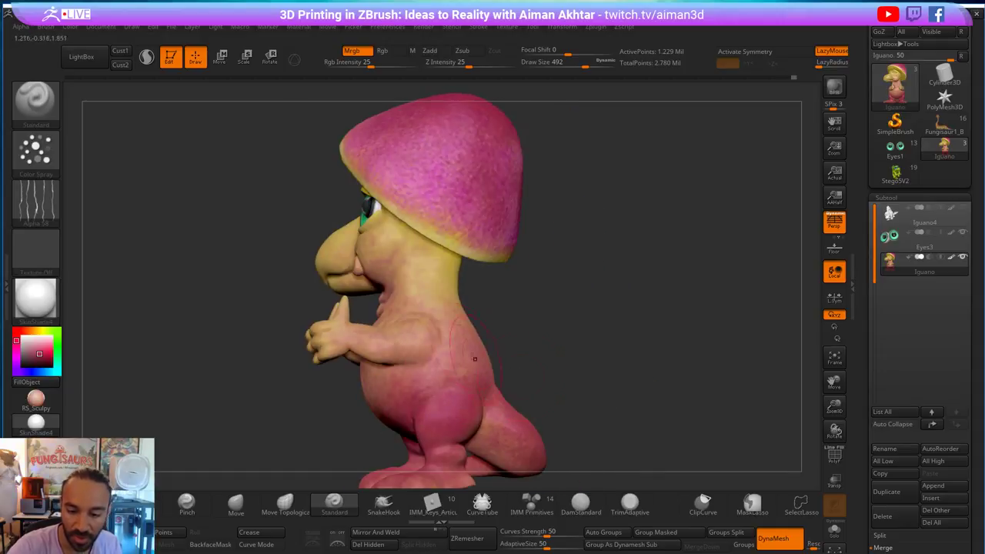
# - Spray soft pink streaks with Color Spray over the character's neck, throat, shoulder and near arm
pyautogui.moveTo(544, 391); pyautogui.dragTo(619, 343)
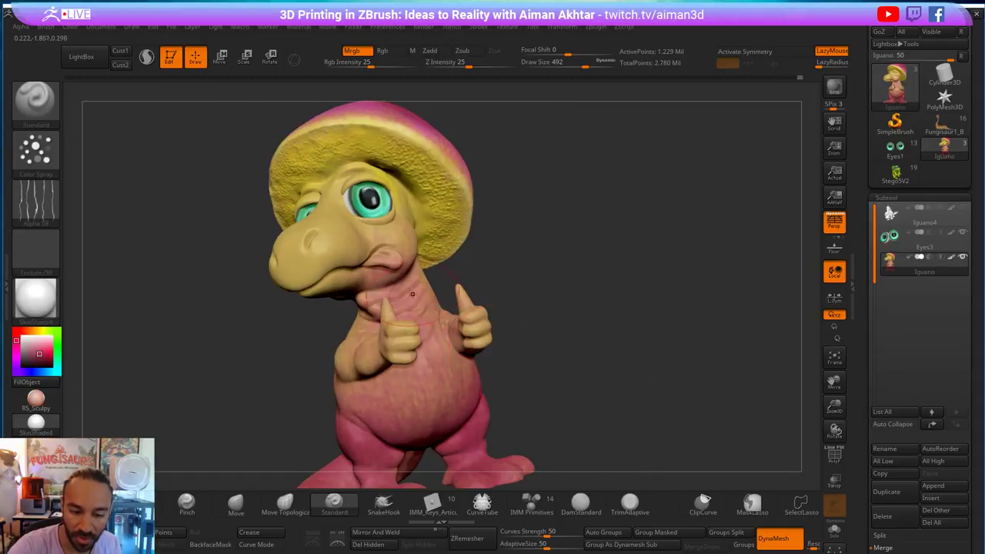
pyautogui.moveTo(529, 357); pyautogui.dragTo(428, 265, button='right')
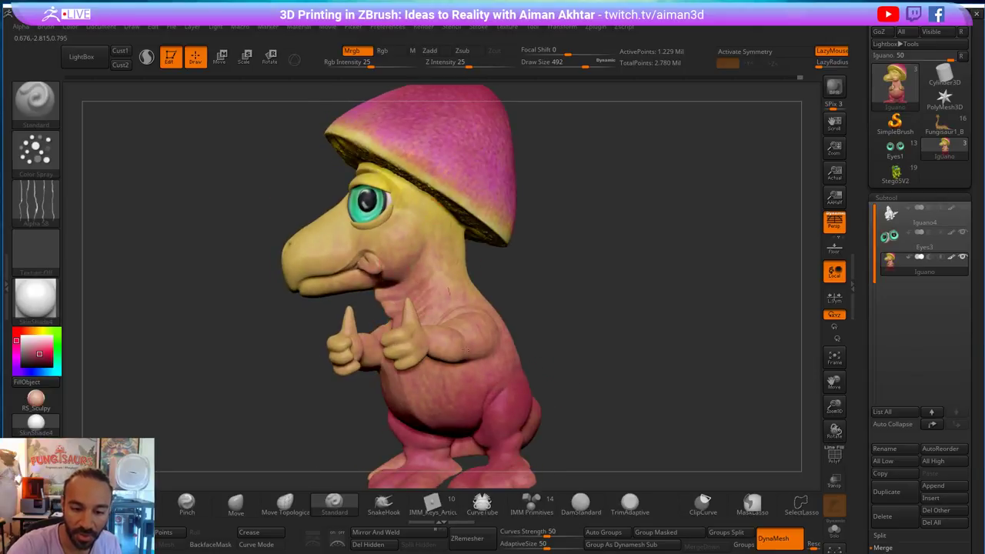
pyautogui.moveTo(566, 326); pyautogui.dragTo(688, 302)
pyautogui.moveTo(409, 296); pyautogui.dragTo(421, 327)
pyautogui.moveTo(573, 341)
pyautogui.mouseDown()
pyautogui.moveTo(629, 344)
pyautogui.moveTo(531, 352)
pyautogui.mouseUp()
pyautogui.moveTo(463, 336); pyautogui.dragTo(475, 345)
# - Continue spraying pink streaks onto the cheek and the shoulder and arm on the character's other side
pyautogui.moveTo(530, 390); pyautogui.dragTo(608, 353, button='right')
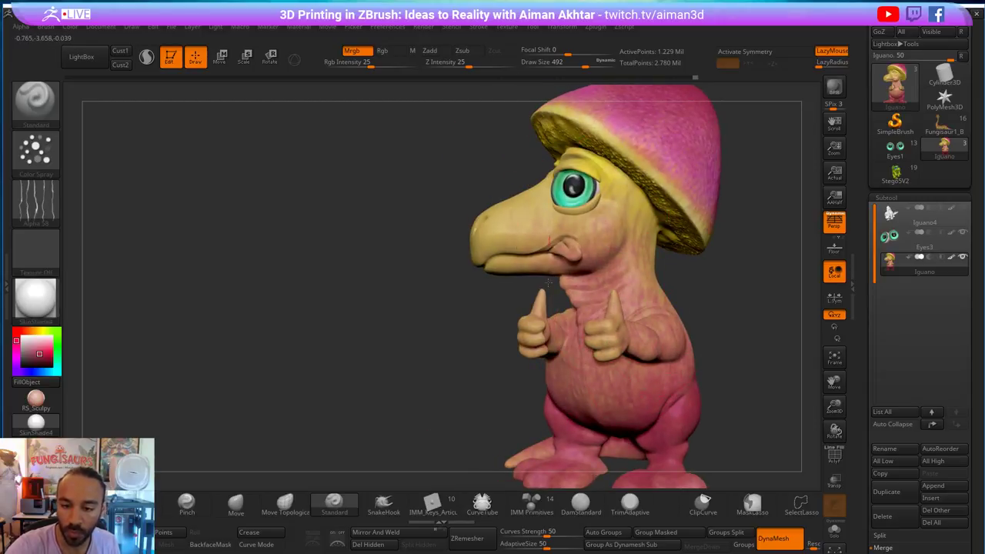
pyautogui.moveTo(542, 230); pyautogui.dragTo(502, 254, button='right')
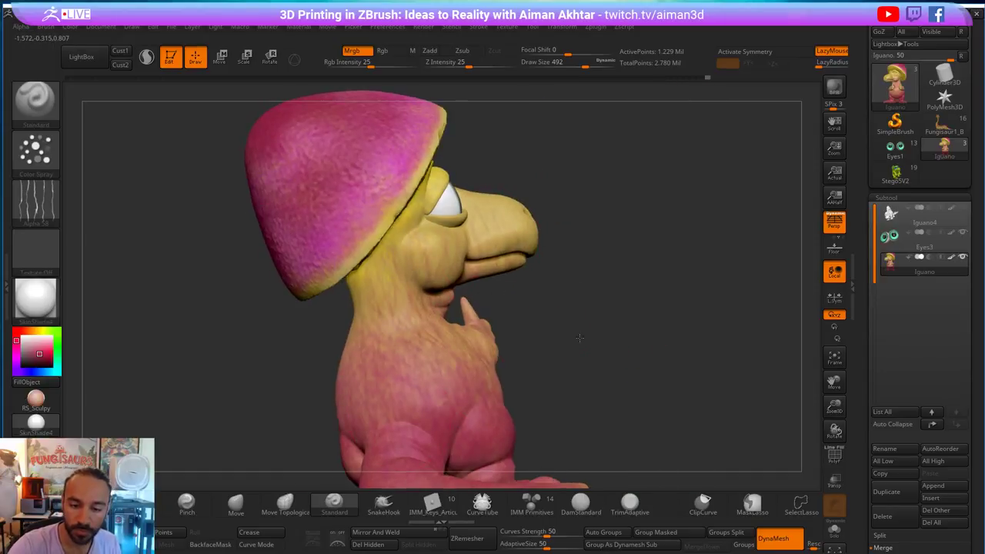
pyautogui.moveTo(581, 338); pyautogui.dragTo(562, 325)
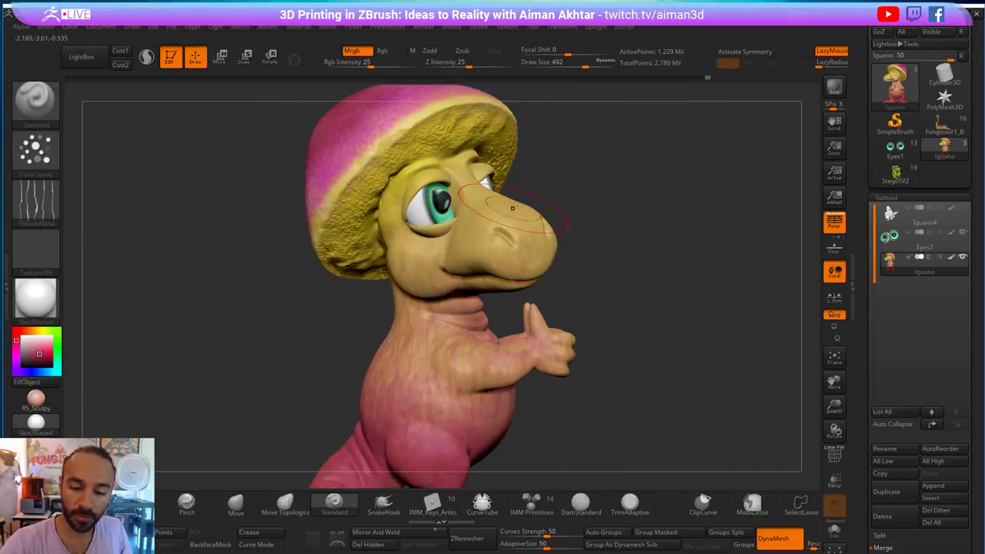
pyautogui.moveTo(533, 273); pyautogui.dragTo(632, 277, button='right')
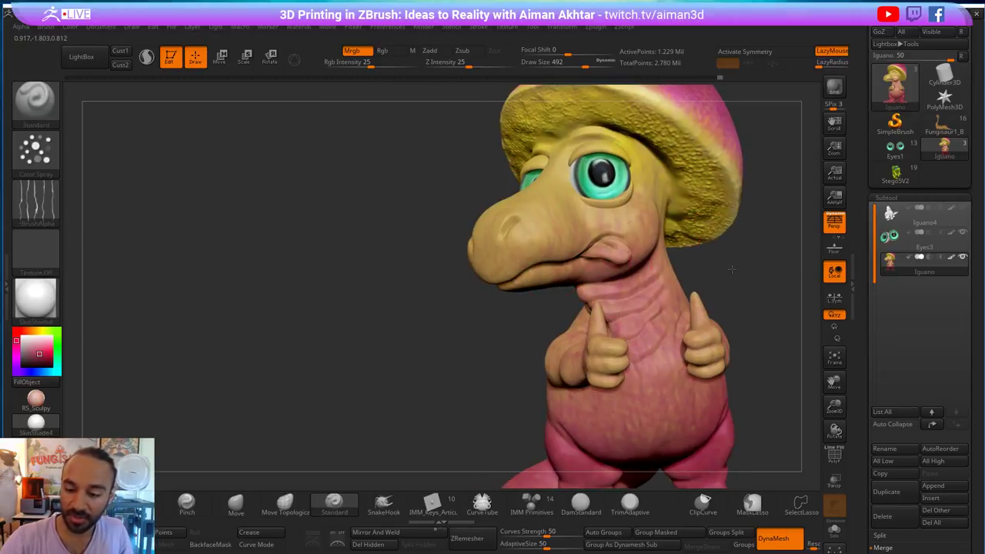
pyautogui.moveTo(700, 270); pyautogui.dragTo(664, 248, button='right')
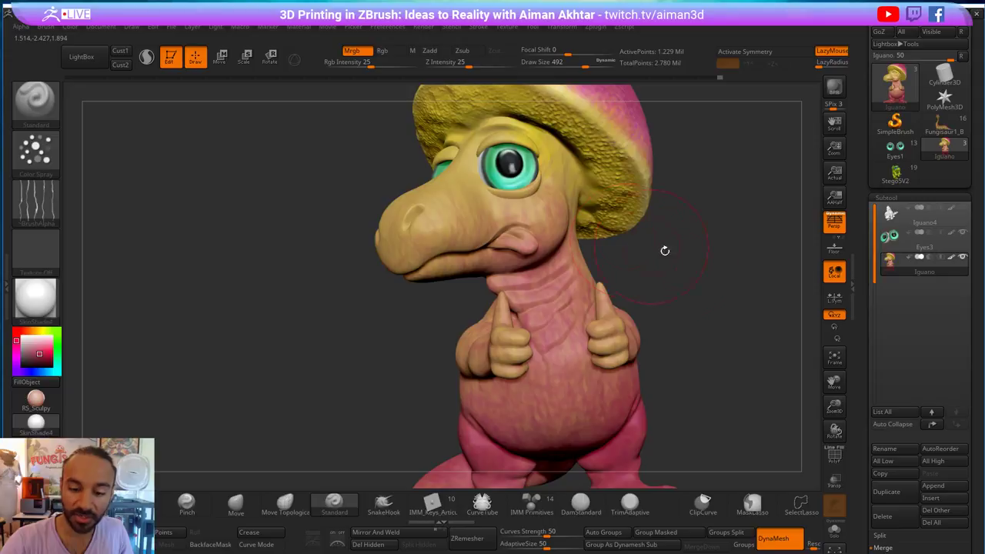
# - Choose yellow, set the draw size to 262, and spray yellow streaks over the throat, back, sides and belly
pyautogui.keyDown('shift'); pyautogui.moveTo(550, 276); pyautogui.dragTo(543, 276, button='right'); pyautogui.keyUp('shift')
pyautogui.moveTo(40, 353); pyautogui.dragTo(593, 147)
pyautogui.press('s')
pyautogui.moveTo(565, 315); pyautogui.dragTo(548, 315)
pyautogui.moveTo(565, 279)
pyautogui.mouseDown(button='right')
pyautogui.moveTo(710, 271)
pyautogui.moveTo(515, 254)
pyautogui.mouseUp(button='right')
pyautogui.moveTo(694, 268); pyautogui.dragTo(382, 193, button='right')
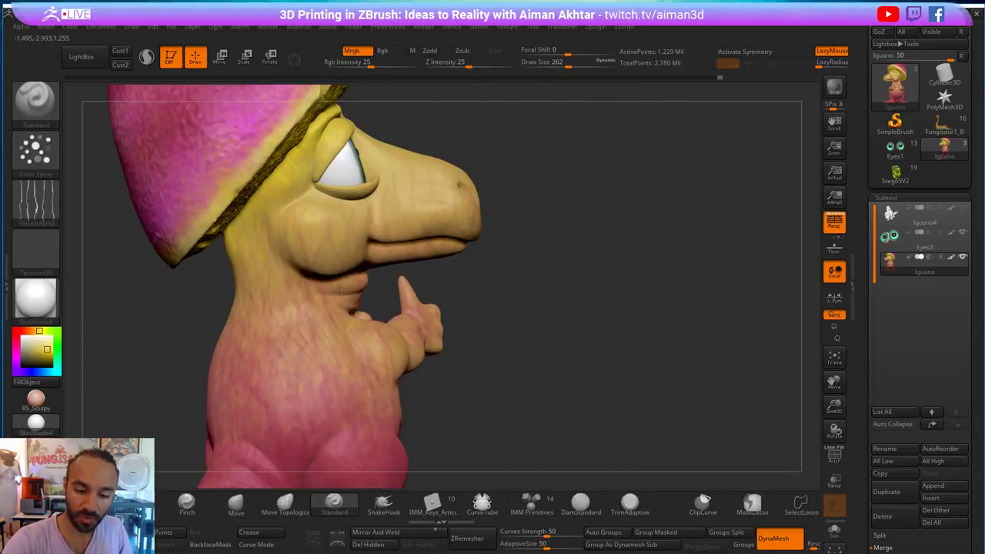
pyautogui.moveTo(259, 267); pyautogui.dragTo(332, 266, button='right')
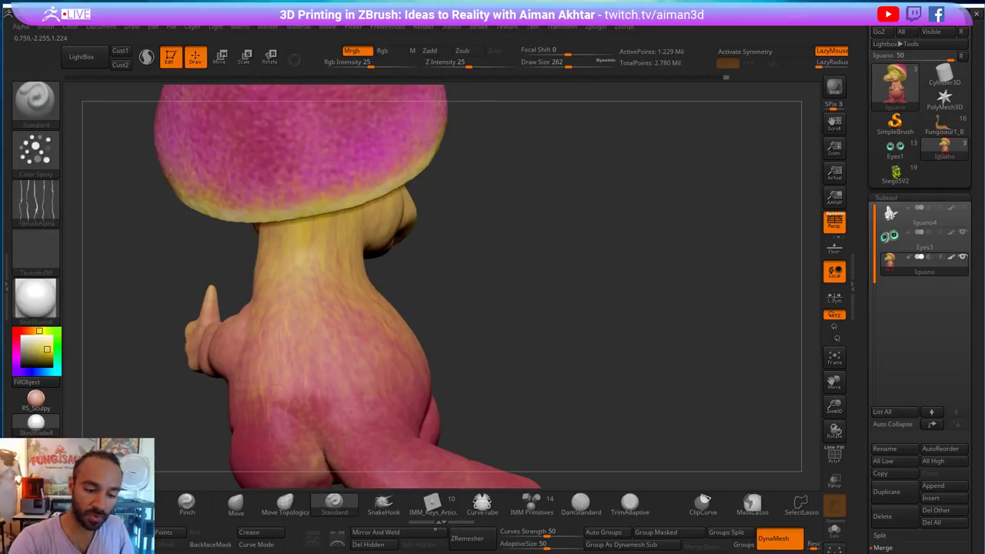
pyautogui.moveTo(372, 376); pyautogui.dragTo(420, 385, button='right')
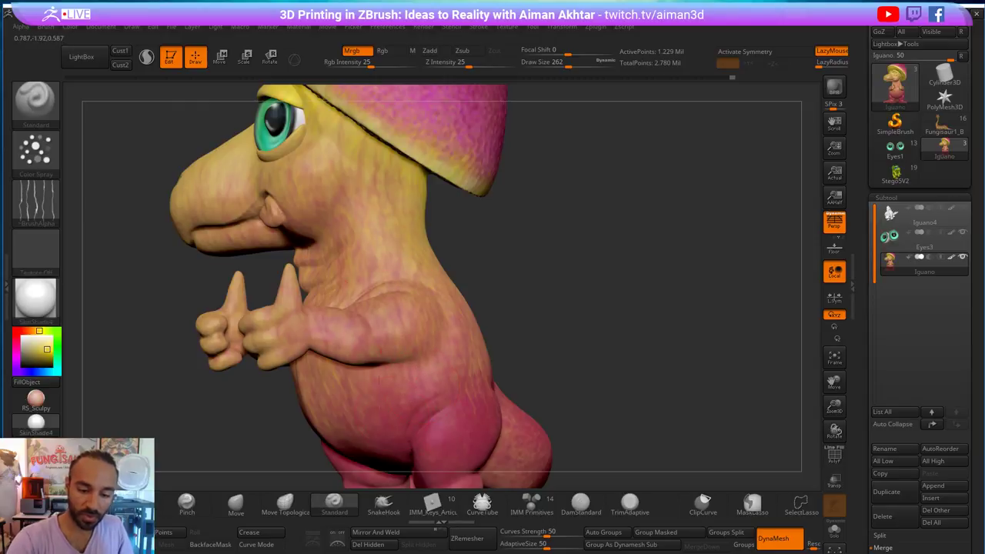
# - View the whole Iguano model, compare it with the purple creature in the Eyes1 tool, and return to Iguano
pyautogui.press('f')
pyautogui.moveTo(485, 295); pyautogui.dragTo(627, 285, button='right')
pyautogui.moveTo(626, 252); pyautogui.dragTo(624, 287, button='right')
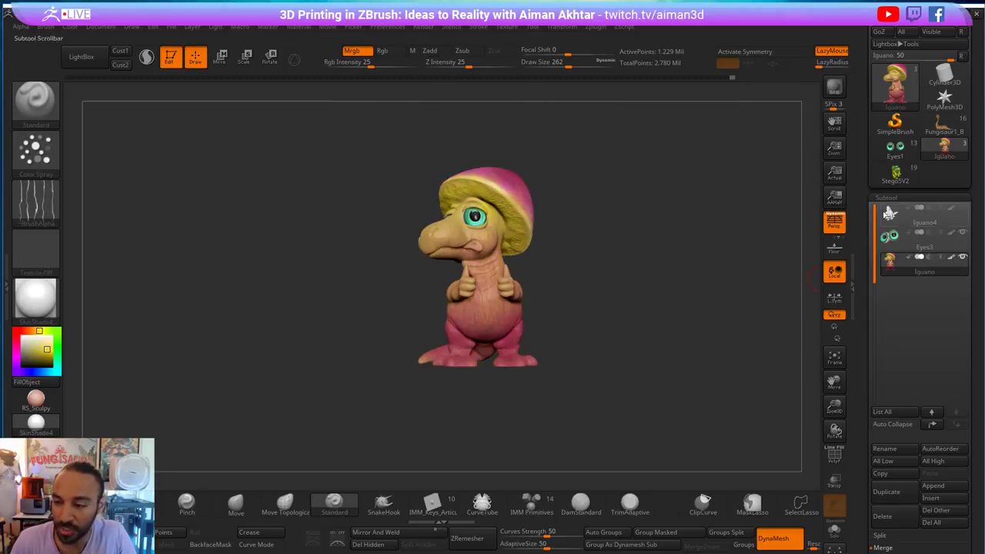
pyautogui.click(888, 154)
pyautogui.moveTo(536, 358); pyautogui.dragTo(617, 407, button='right')
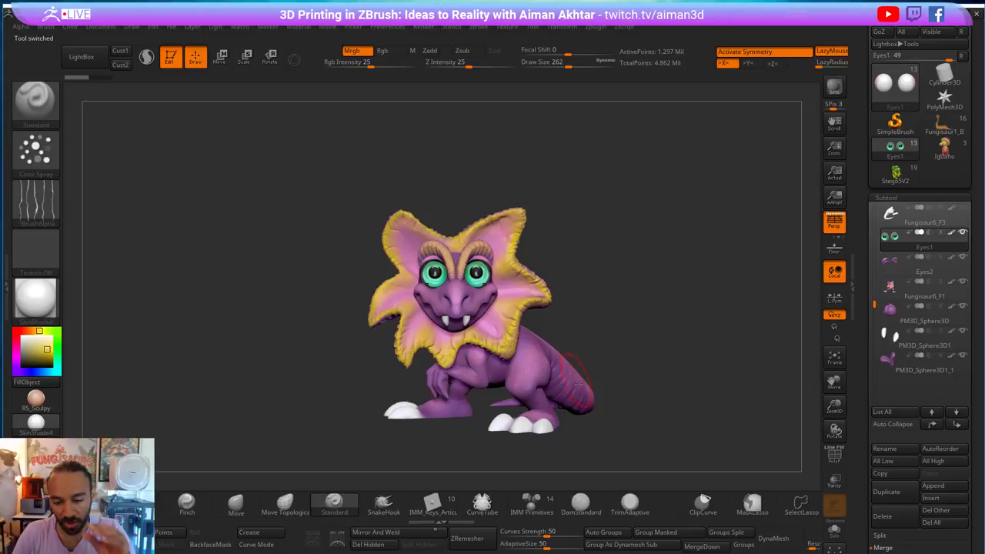
pyautogui.click(946, 147)
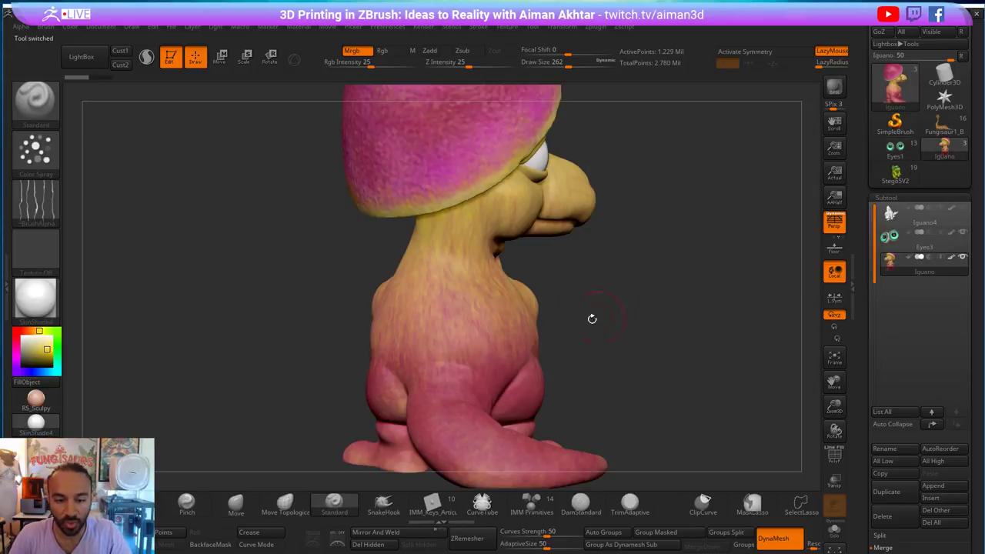
# - Choose pink, set the draw size to 358, and spray pink over the back and upper legs
pyautogui.moveTo(69, 341); pyautogui.dragTo(445, 174)
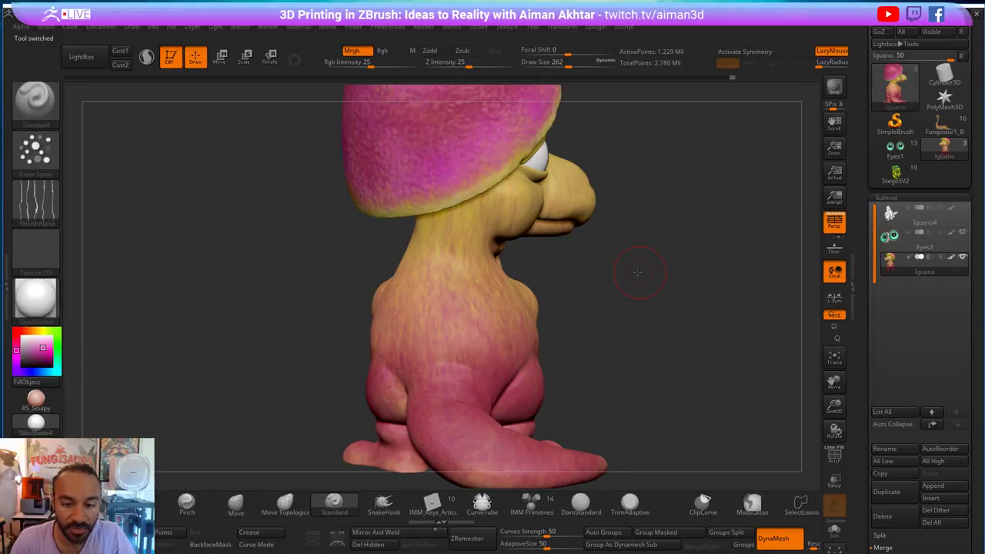
pyautogui.keyDown('alt'); pyautogui.moveTo(640, 272); pyautogui.dragTo(622, 268); pyautogui.keyUp('alt')
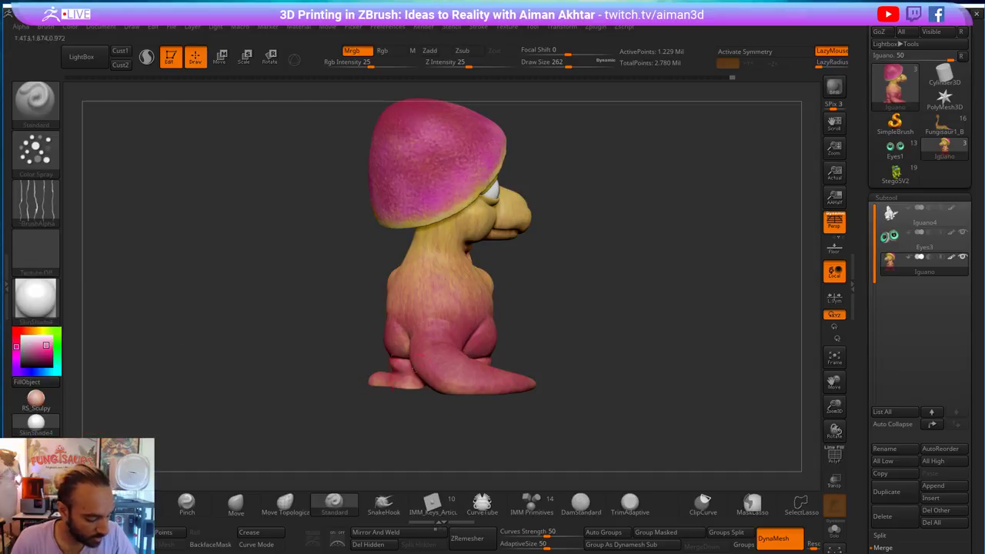
pyautogui.moveTo(564, 325); pyautogui.dragTo(647, 321)
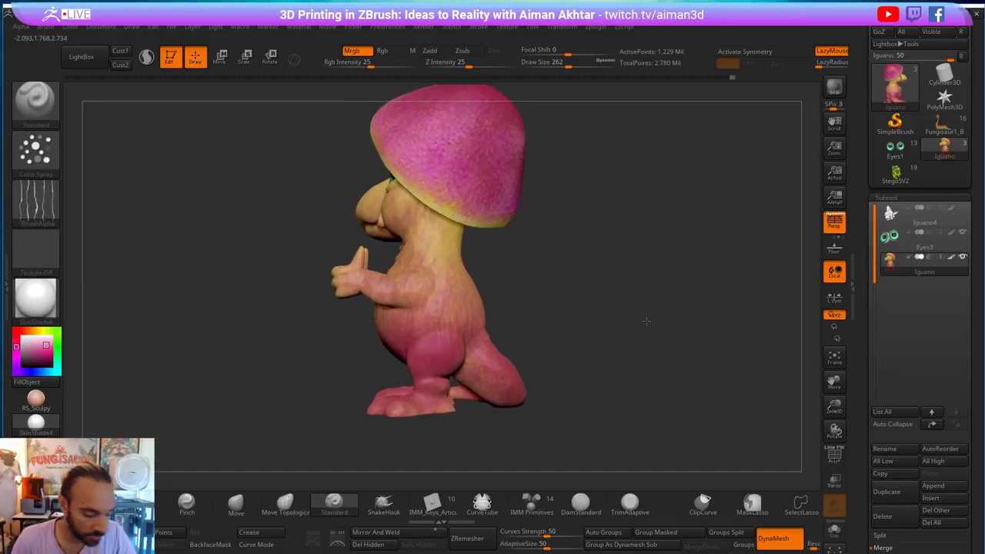
pyautogui.press('s')
pyautogui.moveTo(456, 285); pyautogui.dragTo(463, 286)
pyautogui.moveTo(413, 361); pyautogui.dragTo(413, 363)
pyautogui.moveTo(538, 305); pyautogui.dragTo(471, 299)
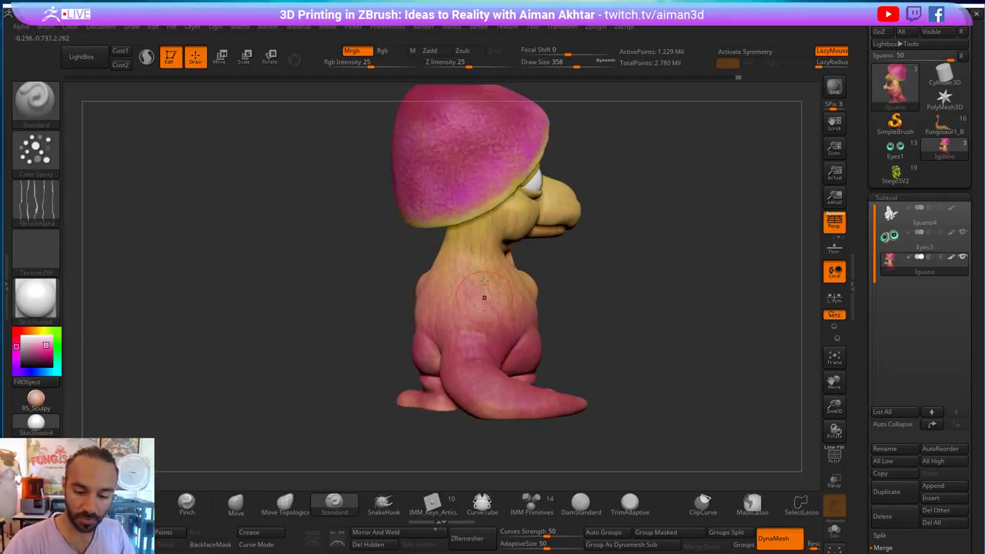
# - Spray pink over the flanks, belly and chest to blend the yellow streaks
pyautogui.moveTo(596, 289); pyautogui.dragTo(504, 270)
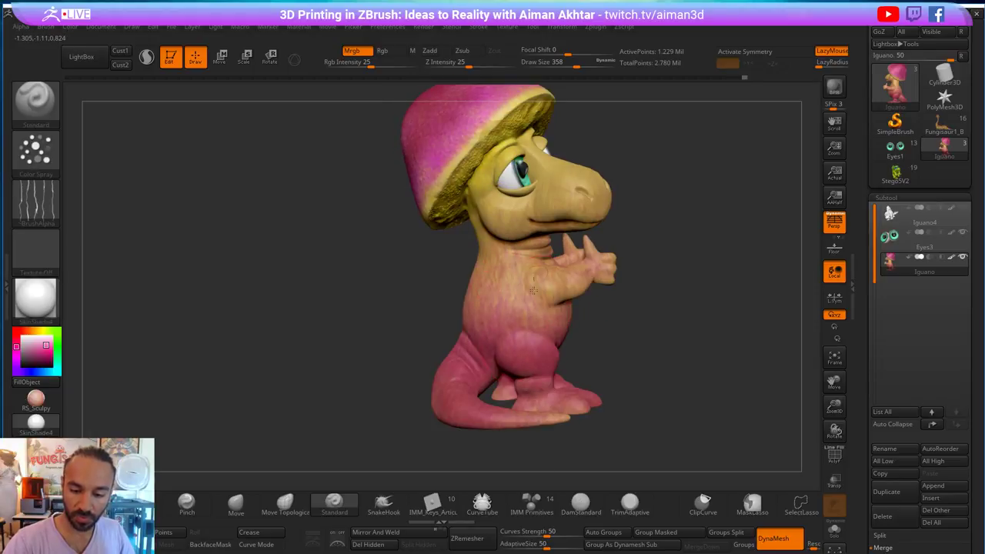
pyautogui.moveTo(616, 327); pyautogui.dragTo(556, 332)
pyautogui.moveTo(554, 371); pyautogui.dragTo(682, 306)
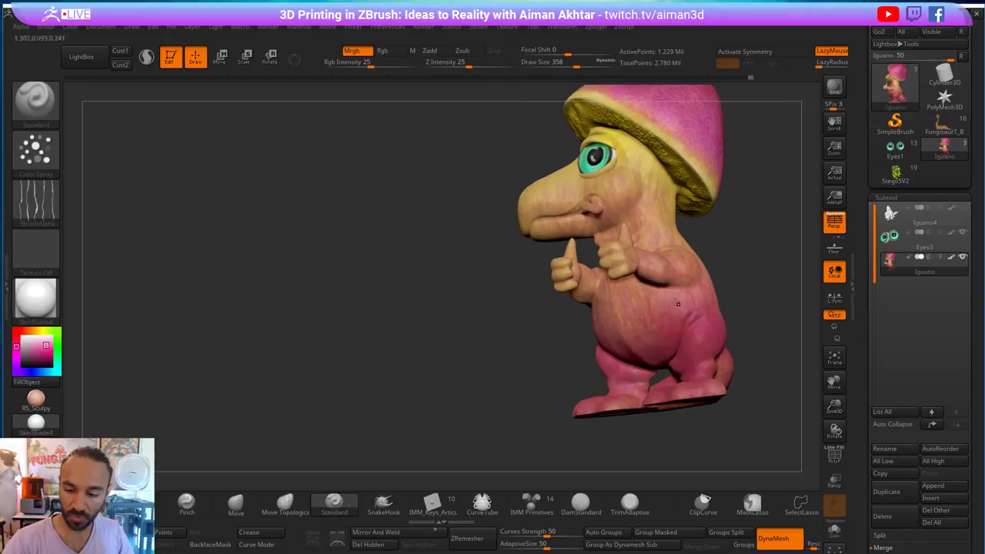
pyautogui.moveTo(740, 318); pyautogui.dragTo(706, 237)
pyautogui.moveTo(740, 274); pyautogui.dragTo(597, 253)
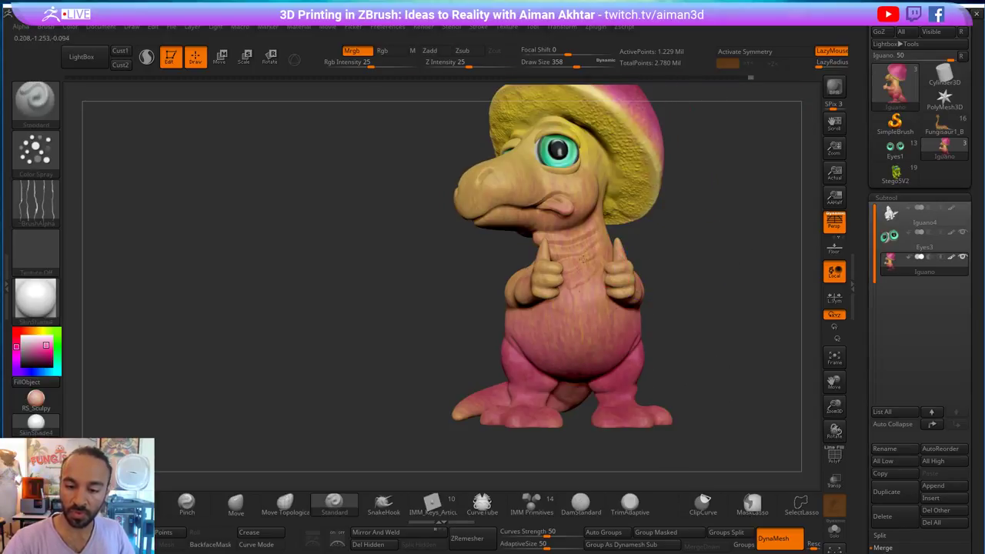
pyautogui.moveTo(666, 255); pyautogui.dragTo(534, 213)
pyautogui.moveTo(620, 212); pyautogui.dragTo(593, 204)
# - Replace the brush's streaky alpha with the soft round Alpha 35
pyautogui.click(40, 203)
pyautogui.click(59, 206)
pyautogui.click(98, 212)
pyautogui.moveTo(623, 213); pyautogui.dragTo(706, 209)
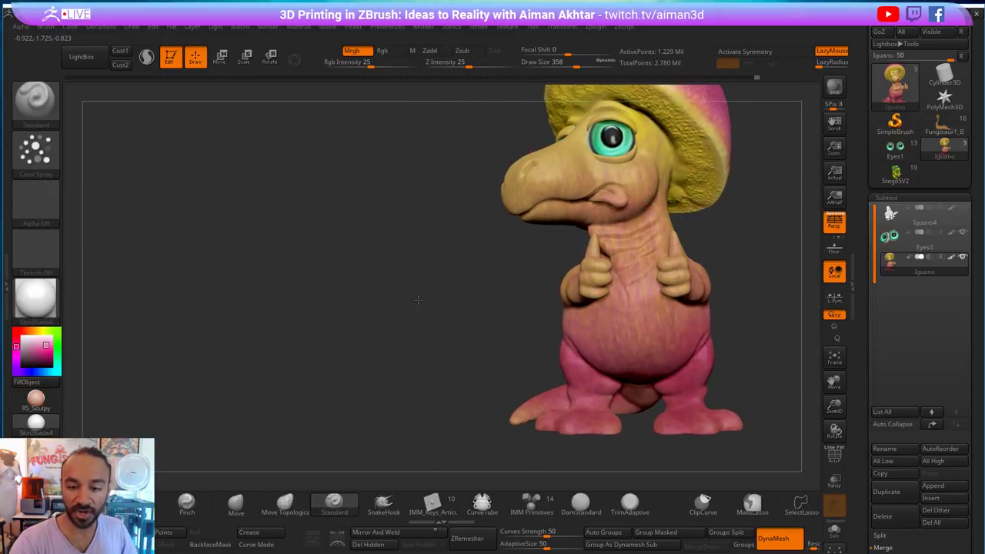
pyautogui.keyDown('alt'); pyautogui.moveTo(440, 286); pyautogui.dragTo(313, 344); pyautogui.keyUp('alt')
pyautogui.click(39, 206)
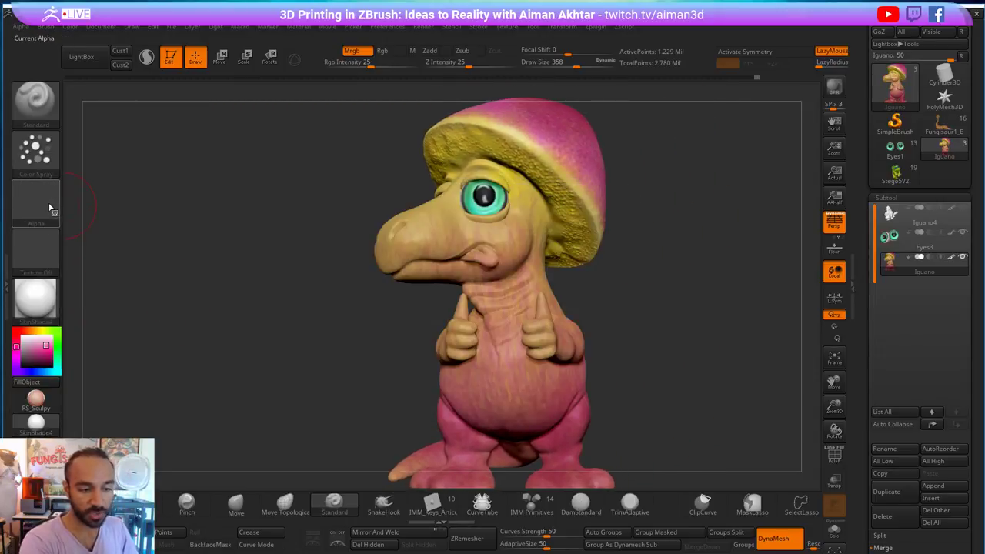
pyautogui.click(35, 203)
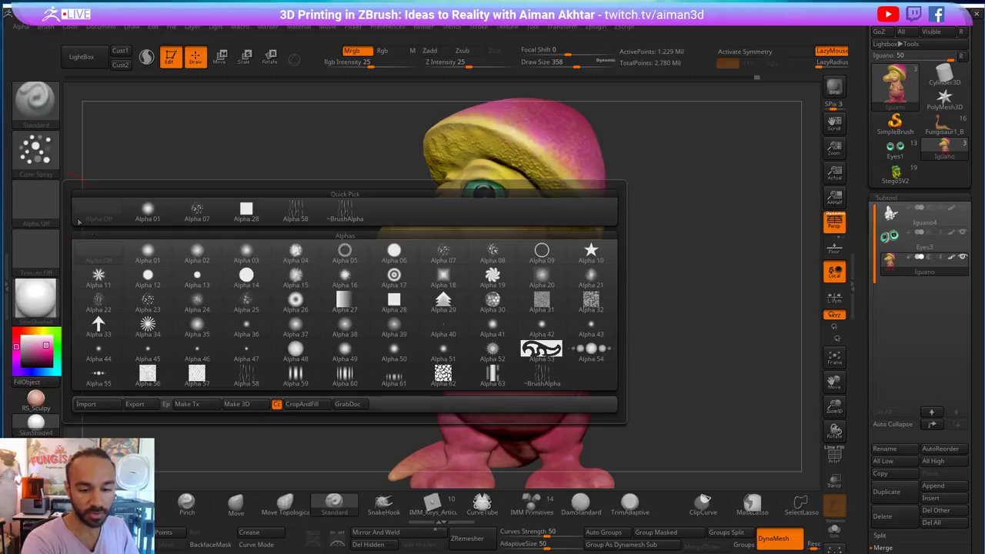
pyautogui.click(198, 332)
pyautogui.keyDown('alt'); pyautogui.moveTo(658, 239); pyautogui.dragTo(652, 239); pyautogui.keyUp('alt')
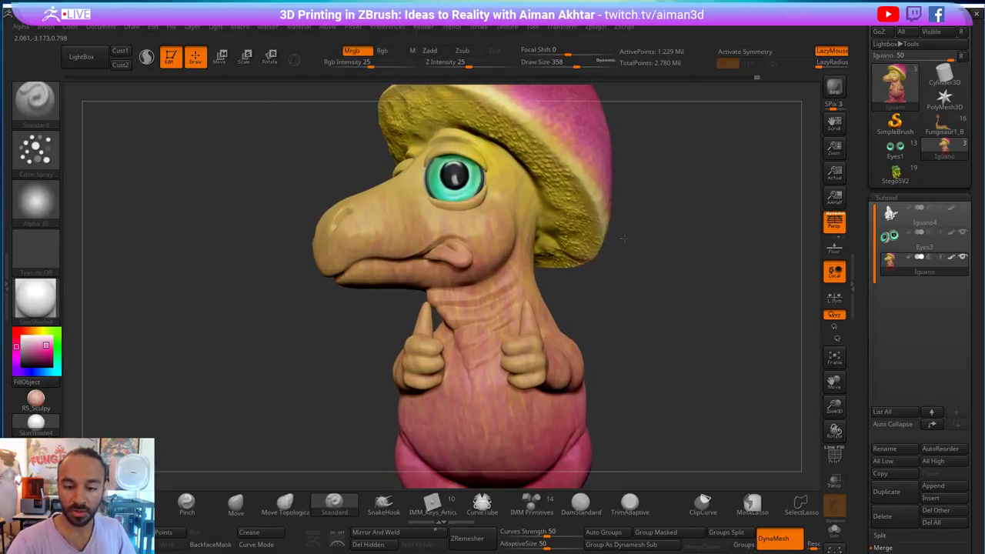
# - Test a stroke on the cheek, undo it, and set the draw size to 112
pyautogui.press('s')
pyautogui.moveTo(490, 261)
pyautogui.mouseDown()
pyautogui.moveTo(472, 264)
pyautogui.moveTo(495, 271)
pyautogui.mouseUp()
pyautogui.hotkey('ctrl', 'z')
pyautogui.press('s')
pyautogui.keyDown('alt'); pyautogui.moveTo(656, 310); pyautogui.dragTo(652, 274); pyautogui.keyUp('alt')
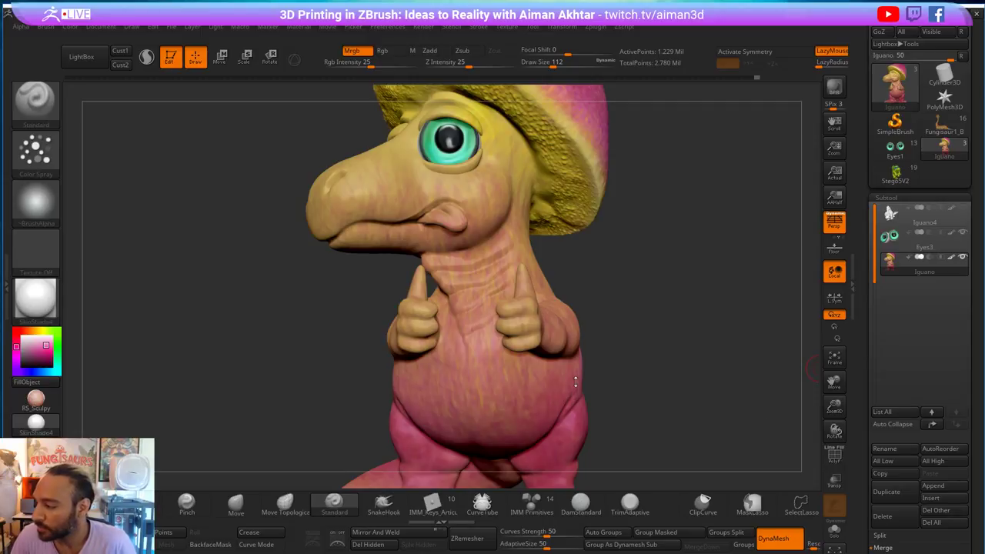
# - Switch to the browser, examine the cap and stem colours in several two-colored bolete photos, and return to the ZBrush model
pyautogui.moveTo(431, 550); pyautogui.dragTo(575, 54)
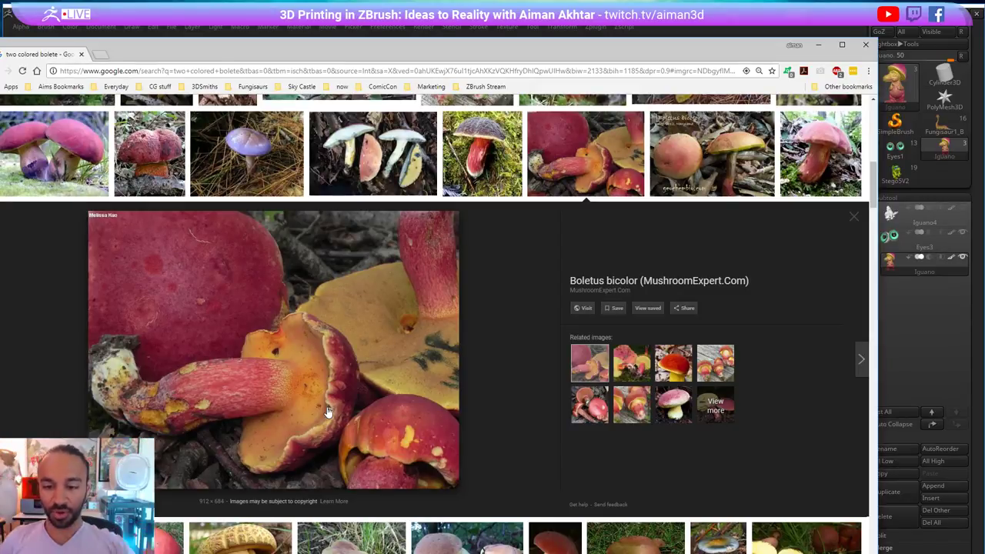
pyautogui.click(671, 368)
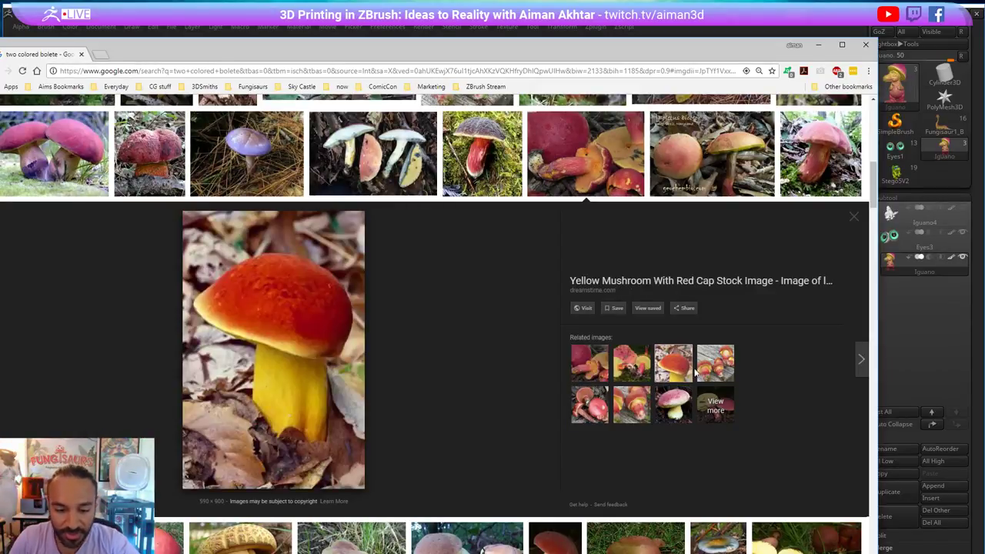
pyautogui.click(710, 372)
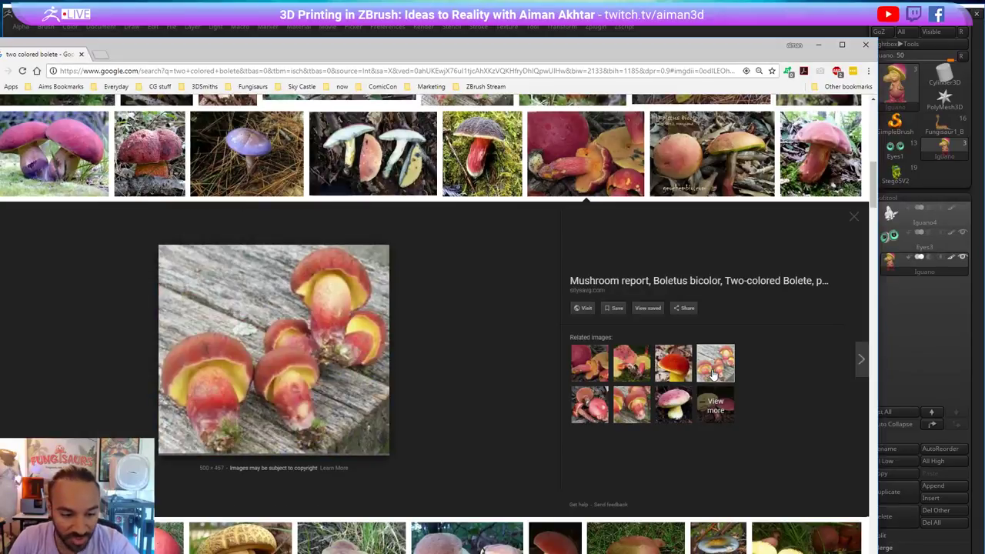
pyautogui.click(676, 363)
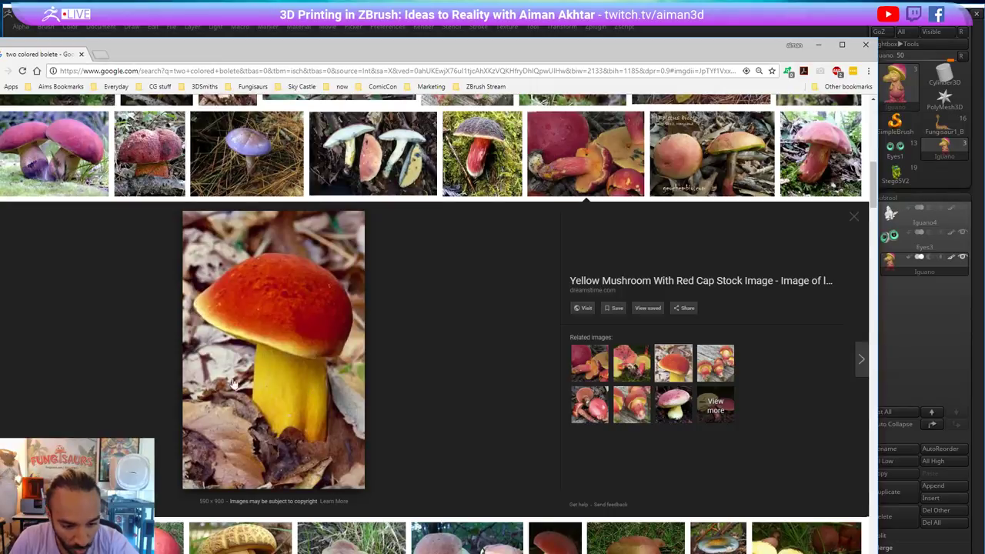
pyautogui.click(627, 408)
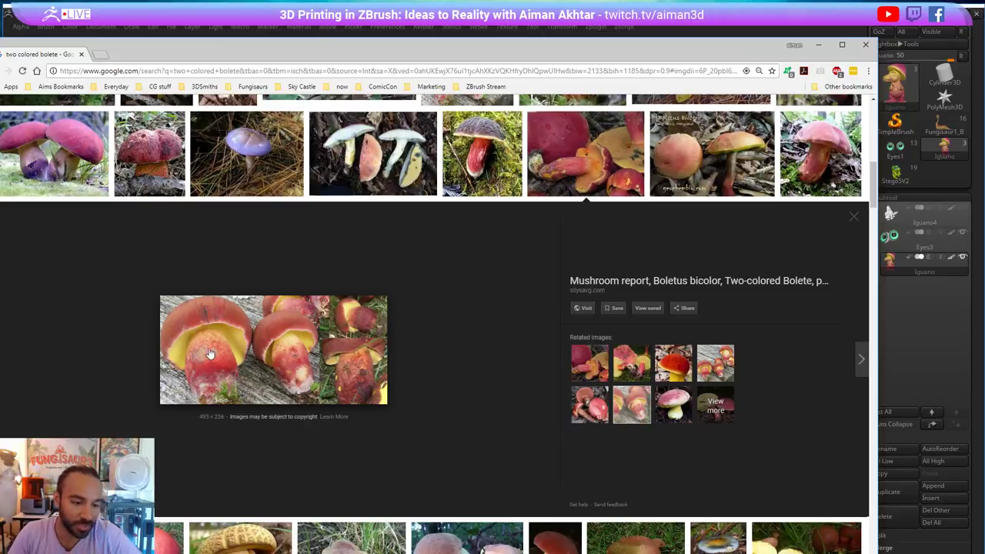
pyautogui.click(716, 369)
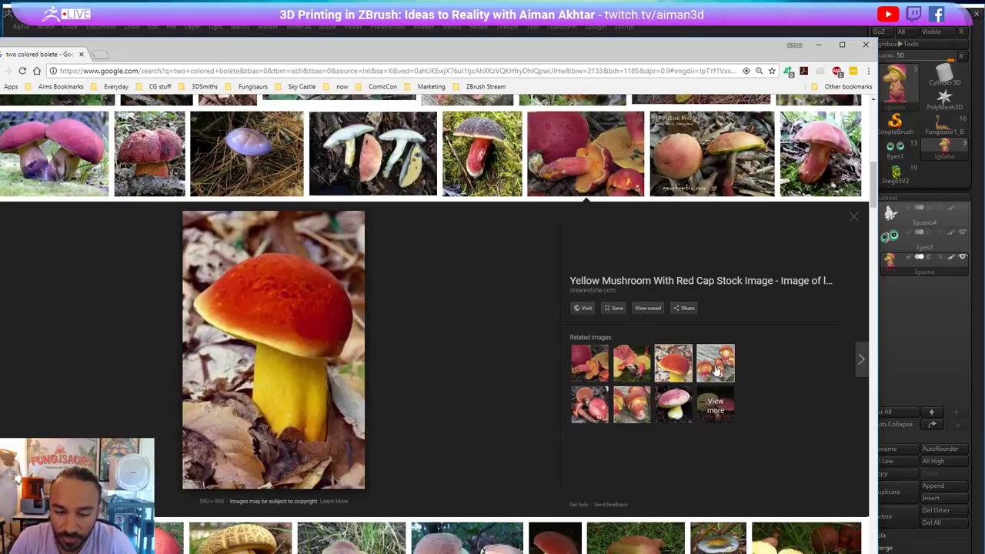
pyautogui.click(627, 410)
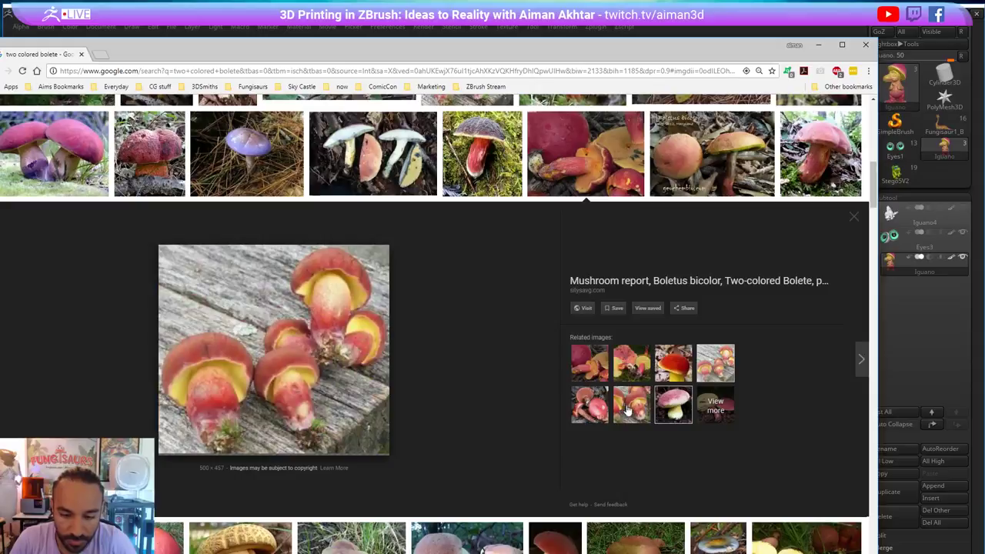
pyautogui.click(625, 410)
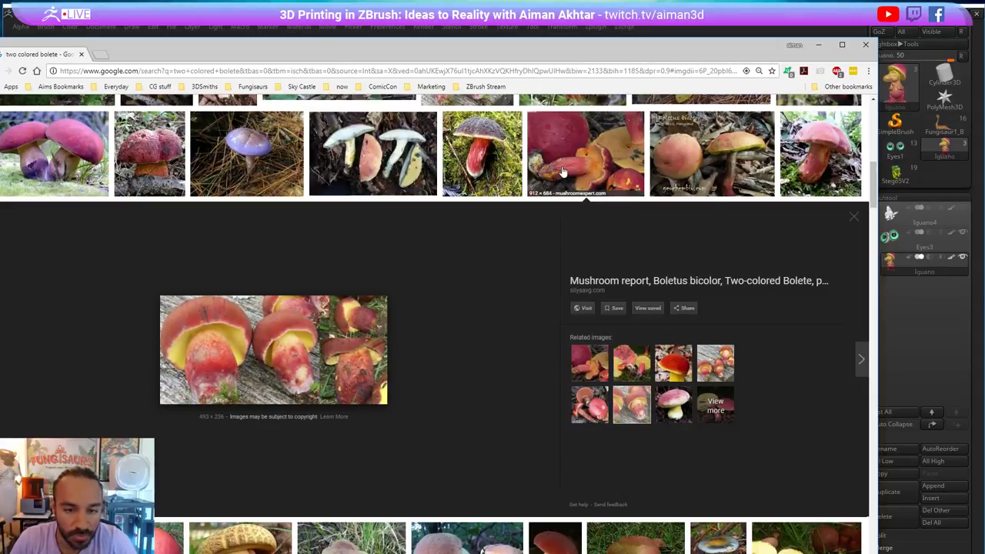
pyautogui.moveTo(152, 54); pyautogui.dragTo(983, 54)
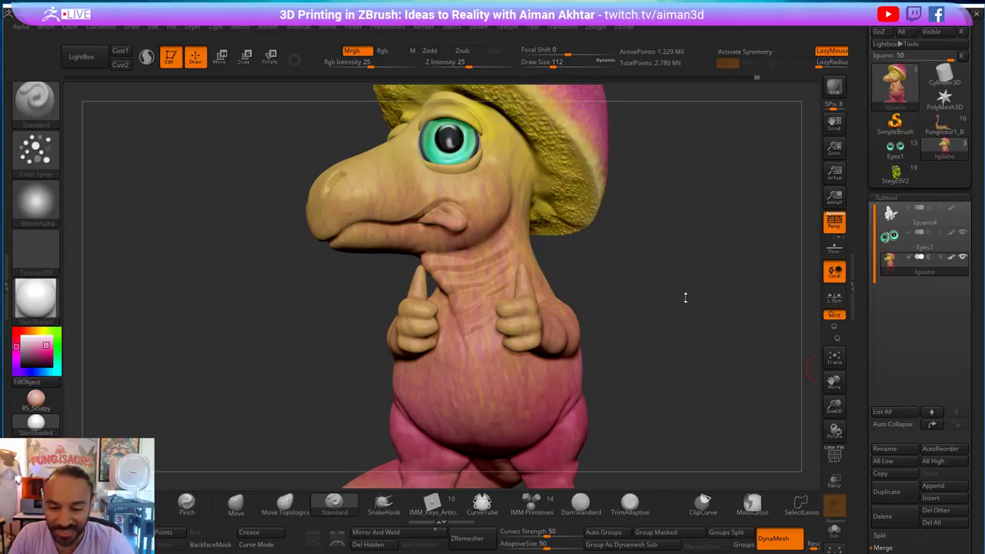
pyautogui.moveTo(670, 308); pyautogui.dragTo(525, 375)
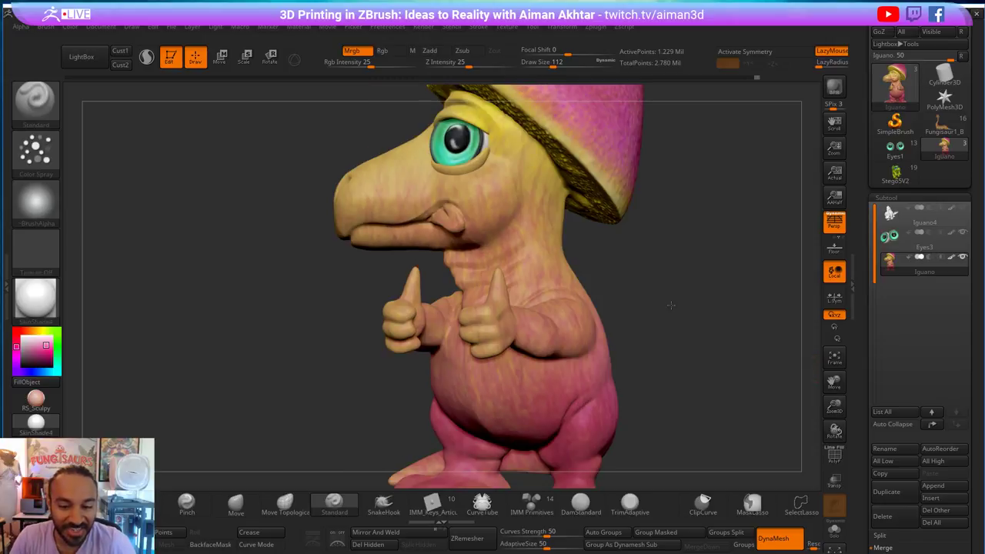
# - Try a bright red on the tips of both thumb spikes, check the whole figure, and undo the strokes
pyautogui.click(24, 337)
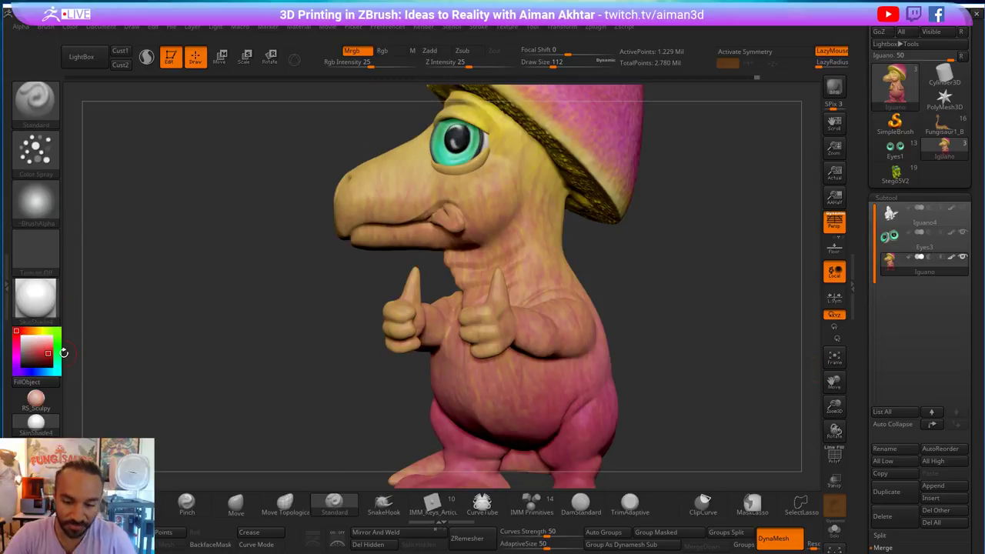
pyautogui.press('s')
pyautogui.click(497, 294)
pyautogui.moveTo(498, 292); pyautogui.dragTo(501, 288)
pyautogui.moveTo(413, 282)
pyautogui.mouseDown()
pyautogui.moveTo(410, 296)
pyautogui.moveTo(413, 277)
pyautogui.mouseUp()
pyautogui.press('f')
pyautogui.moveTo(638, 277)
pyautogui.mouseDown()
pyautogui.moveTo(670, 272)
pyautogui.moveTo(642, 297)
pyautogui.moveTo(675, 301)
pyautogui.moveTo(600, 296)
pyautogui.moveTo(602, 360)
pyautogui.mouseUp()
pyautogui.moveTo(413, 303); pyautogui.dragTo(416, 286)
pyautogui.moveTo(484, 295); pyautogui.dragTo(478, 265)
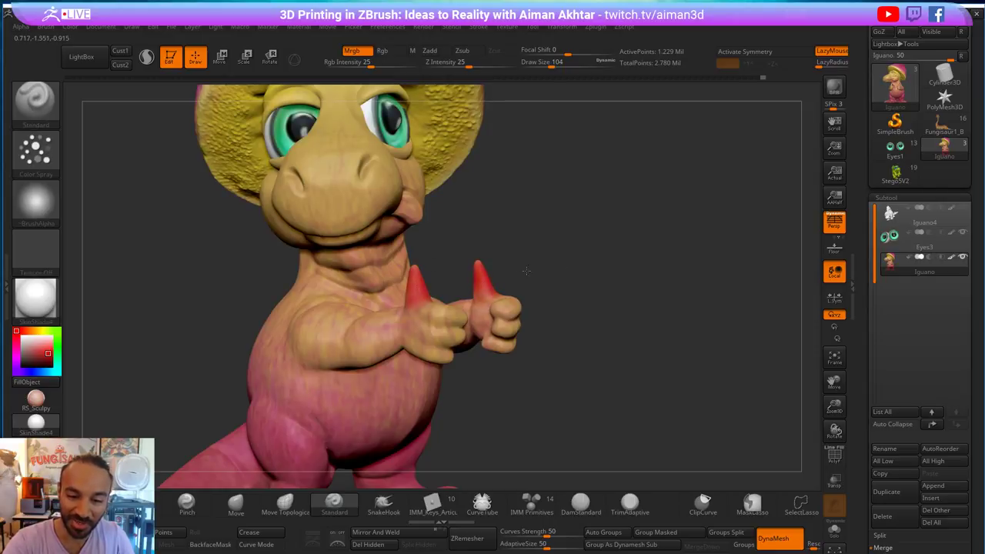
pyautogui.press('f')
pyautogui.moveTo(558, 284)
pyautogui.mouseDown()
pyautogui.moveTo(626, 324)
pyautogui.moveTo(610, 349)
pyautogui.moveTo(626, 338)
pyautogui.moveTo(631, 364)
pyautogui.mouseUp()
pyautogui.press('ctrl')
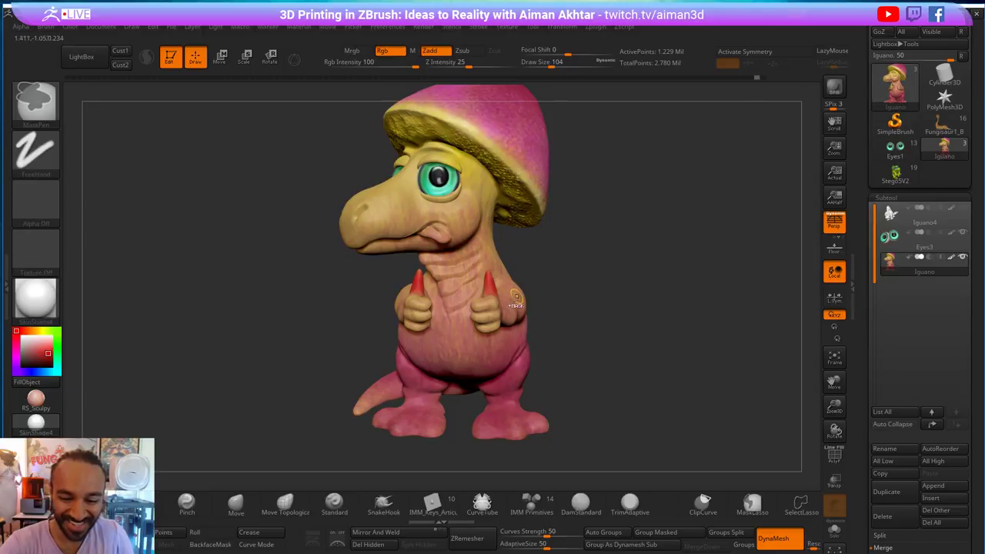
pyautogui.hotkey('ctrl', 'z')
pyautogui.hotkey('ctrl', 'z')
# - Choose a dark brownish red and paint both thumb spikes with it
pyautogui.click(35, 361)
pyautogui.moveTo(414, 291); pyautogui.dragTo(418, 273)
pyautogui.moveTo(489, 292); pyautogui.dragTo(487, 269)
pyautogui.moveTo(560, 264); pyautogui.dragTo(503, 276)
# - Change the brush stroke from Color Spray to FreeHand and set the draw size to 212
pyautogui.press('s')
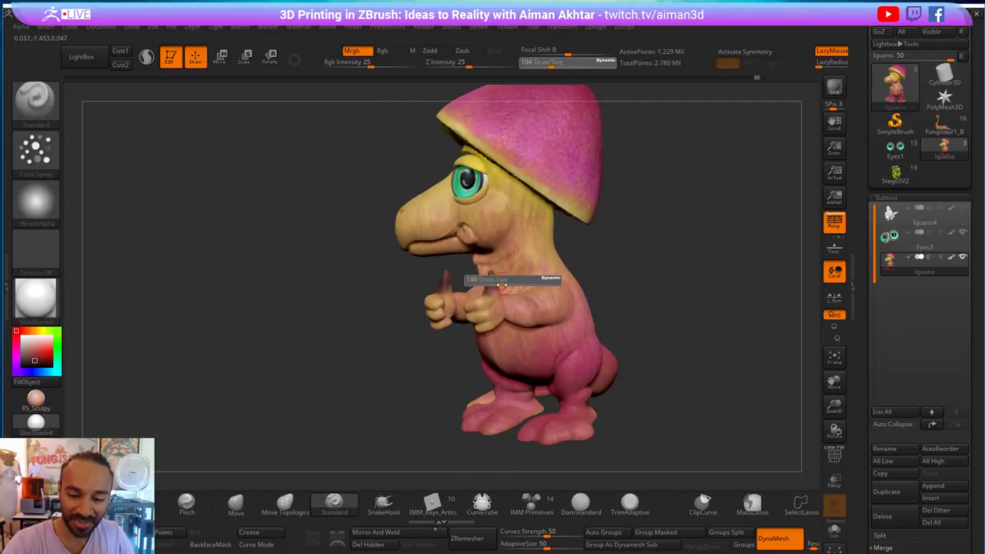
pyautogui.press('s')
pyautogui.moveTo(522, 311); pyautogui.dragTo(536, 311)
pyautogui.moveTo(627, 314); pyautogui.dragTo(569, 282)
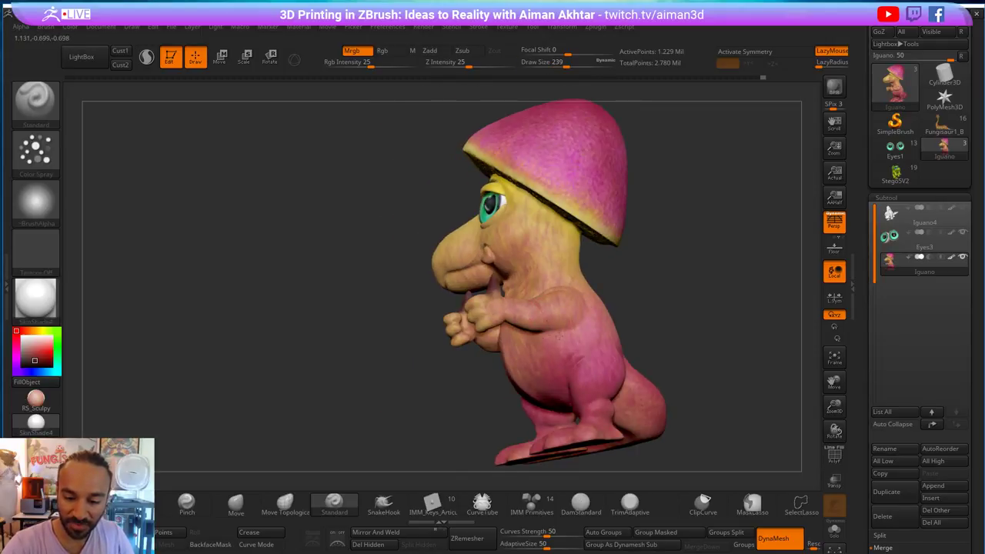
pyautogui.press('s')
pyautogui.moveTo(582, 321); pyautogui.dragTo(571, 320)
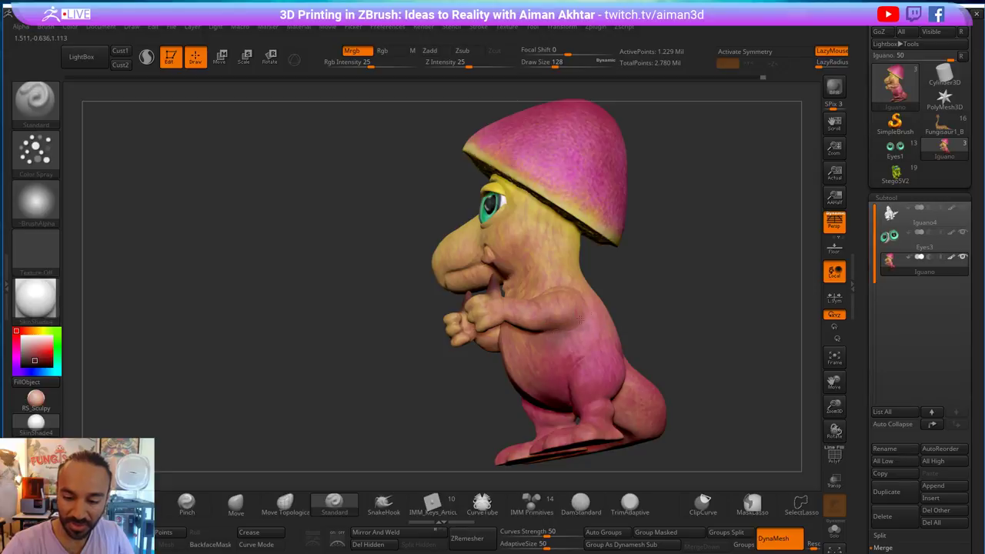
pyautogui.click(36, 150)
pyautogui.click(193, 158)
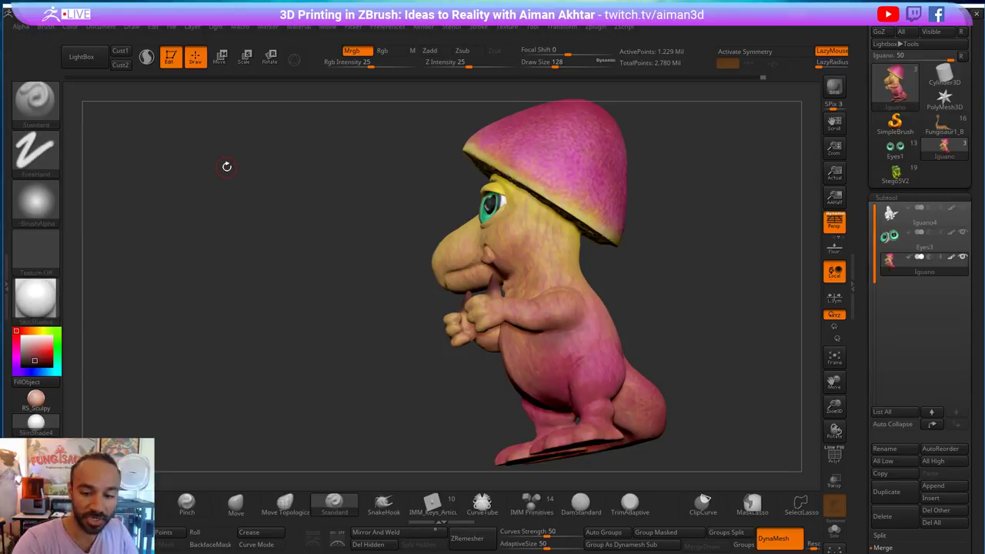
pyautogui.press('s')
pyautogui.moveTo(579, 317); pyautogui.dragTo(581, 317)
# - Shade the undersides of the arms and lower body softly with the dark red
pyautogui.moveTo(662, 287); pyautogui.dragTo(503, 339)
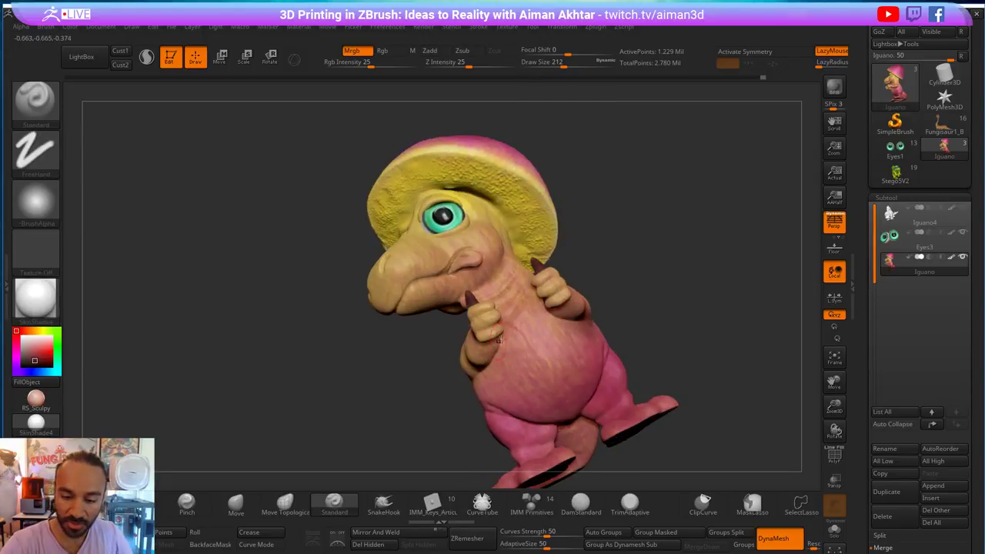
pyautogui.moveTo(432, 364); pyautogui.dragTo(474, 242)
pyautogui.moveTo(479, 362)
pyautogui.mouseDown()
pyautogui.moveTo(451, 385)
pyautogui.moveTo(460, 390)
pyautogui.moveTo(450, 369)
pyautogui.moveTo(531, 228)
pyautogui.mouseUp()
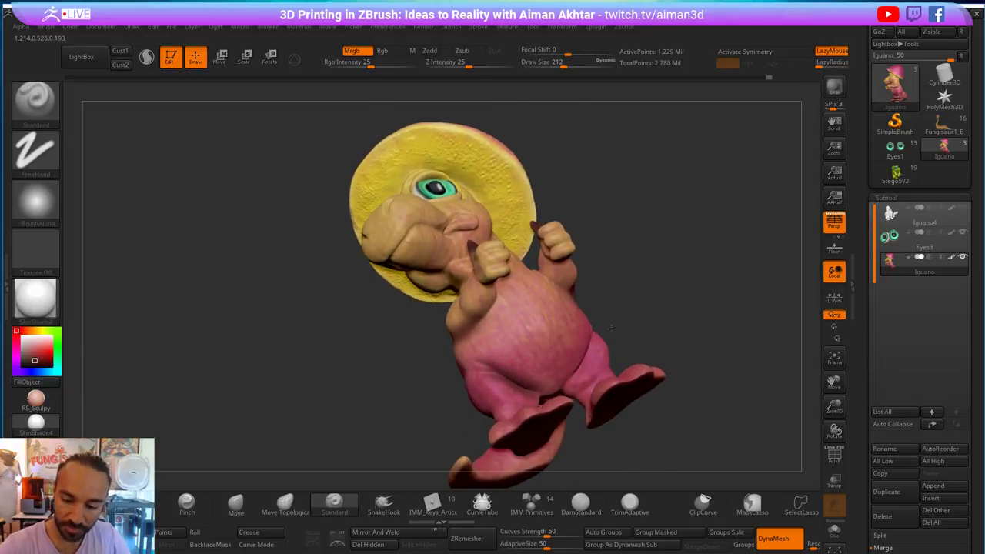
pyautogui.moveTo(623, 325); pyautogui.dragTo(614, 360)
pyautogui.press('s')
pyautogui.click(573, 373)
pyautogui.click(574, 372)
# - Set the draw size to 245 and darken the creases around the thighs and ankles
pyautogui.moveTo(704, 319)
pyautogui.mouseDown()
pyautogui.moveTo(631, 338)
pyautogui.moveTo(639, 329)
pyautogui.mouseUp()
pyautogui.press('s')
pyautogui.click(608, 340)
pyautogui.moveTo(746, 329)
pyautogui.mouseDown()
pyautogui.moveTo(660, 326)
pyautogui.moveTo(685, 337)
pyautogui.mouseUp()
pyautogui.press('s')
pyautogui.click(637, 345)
pyautogui.moveTo(623, 344); pyautogui.dragTo(620, 378)
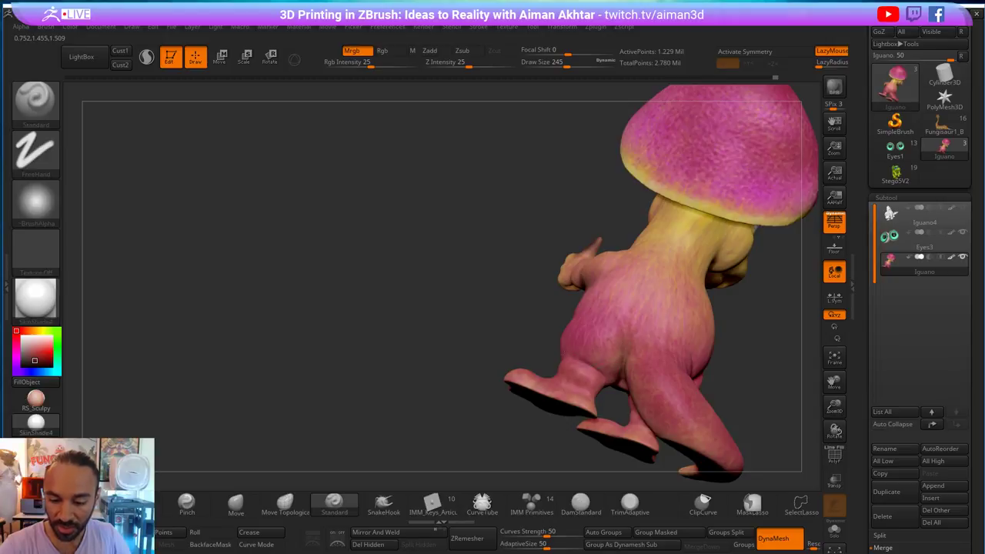
pyautogui.moveTo(523, 355)
pyautogui.mouseDown()
pyautogui.moveTo(607, 377)
pyautogui.moveTo(607, 362)
pyautogui.moveTo(588, 359)
pyautogui.mouseUp()
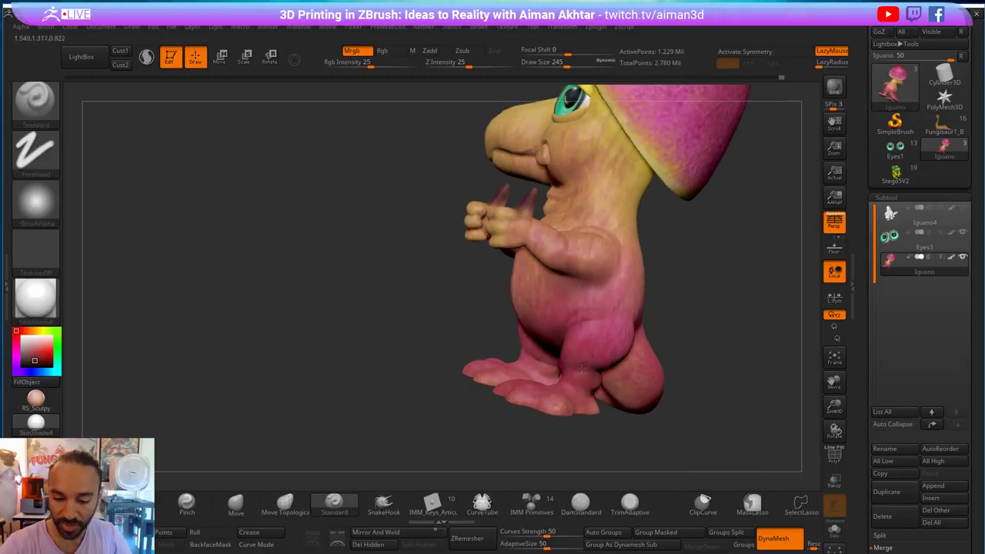
pyautogui.moveTo(710, 352); pyautogui.dragTo(614, 385)
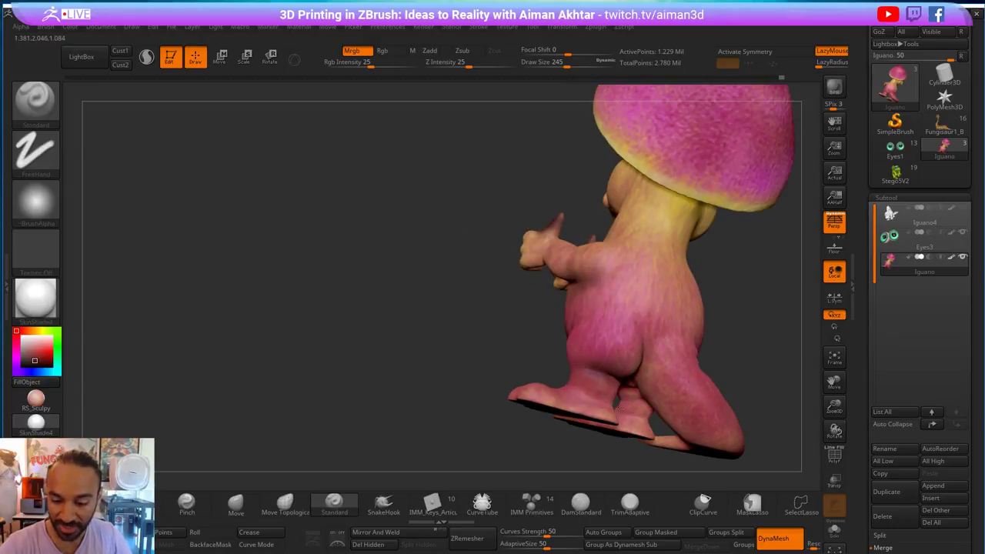
# - Darken the recess between the tail and the leg and behind the knee, reducing the draw size to 207
pyautogui.press('s')
pyautogui.press('s')
pyautogui.moveTo(654, 366); pyautogui.dragTo(671, 365)
pyautogui.press('s')
pyautogui.moveTo(754, 403); pyautogui.dragTo(603, 328)
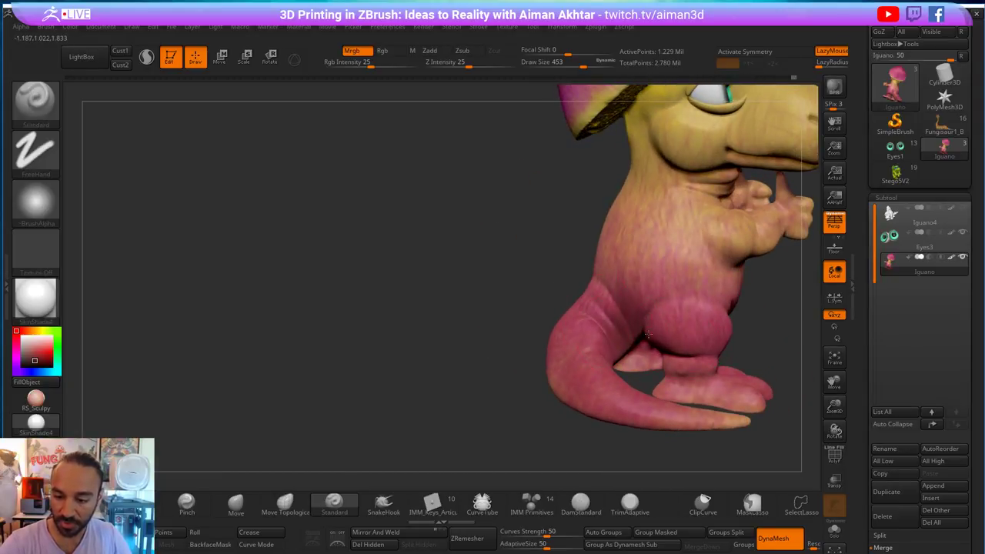
pyautogui.moveTo(671, 360); pyautogui.dragTo(672, 346, button='right')
pyautogui.press('s')
pyautogui.moveTo(671, 352); pyautogui.dragTo(656, 352)
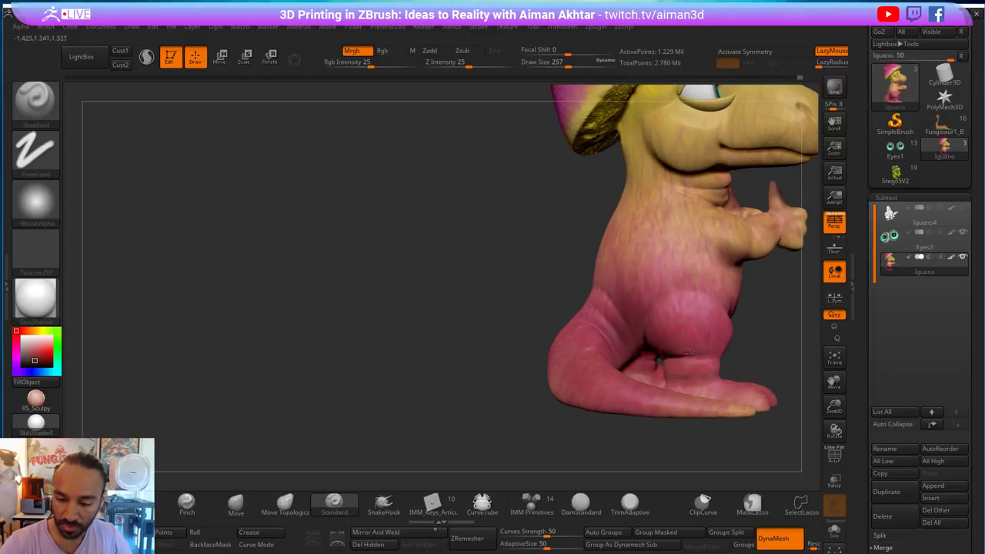
pyautogui.press('s')
pyautogui.moveTo(703, 376); pyautogui.dragTo(699, 376)
pyautogui.moveTo(751, 354)
pyautogui.mouseDown()
pyautogui.moveTo(768, 259)
pyautogui.moveTo(737, 288)
pyautogui.mouseUp()
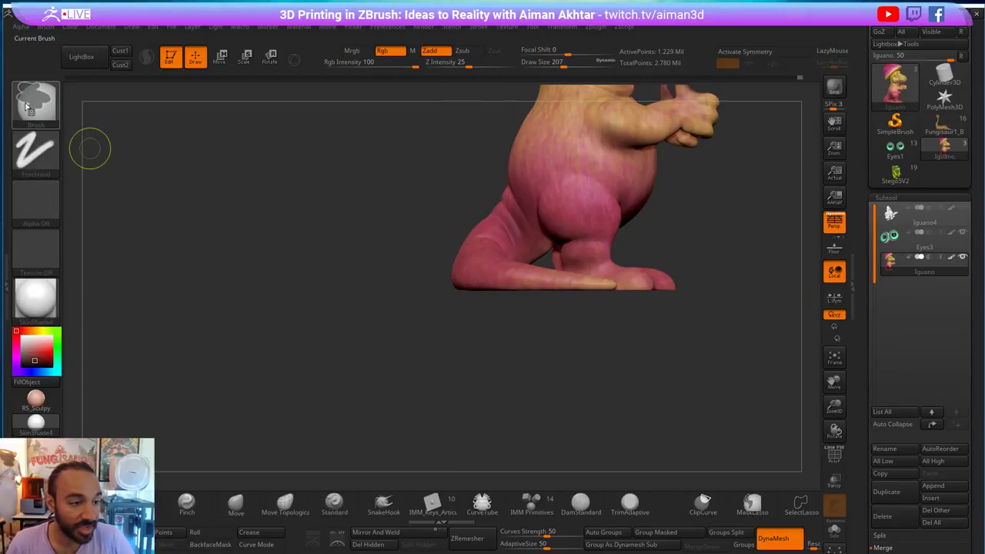
# - Mask the flat foot soles and tail underside with MaskRect, and invert the mask to protect the rest of the body
pyautogui.click(35, 100)
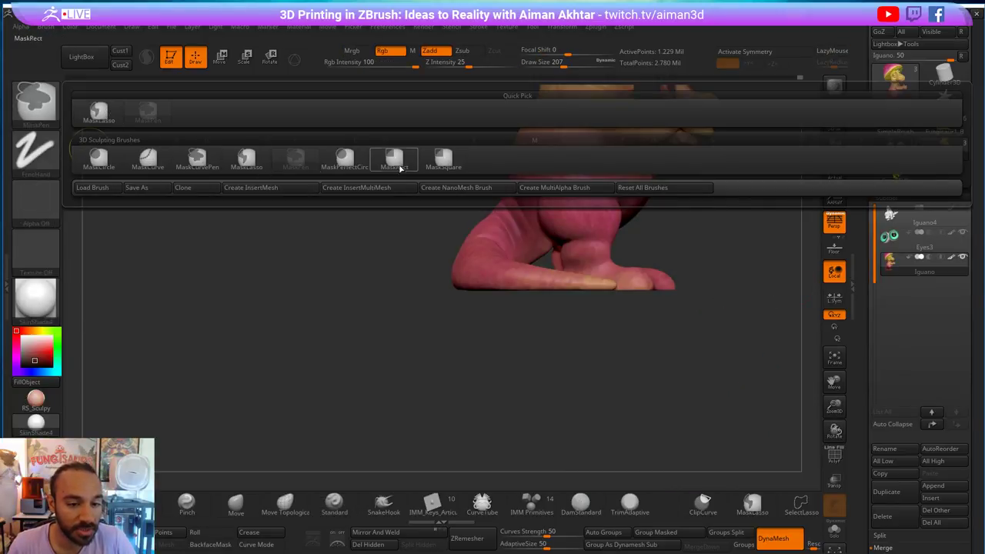
pyautogui.click(394, 159)
pyautogui.keyDown('ctrl'); pyautogui.moveTo(785, 357); pyautogui.dragTo(368, 289); pyautogui.keyUp('ctrl')
pyautogui.keyDown('ctrl'); pyautogui.moveTo(721, 349); pyautogui.dragTo(356, 287); pyautogui.keyUp('ctrl')
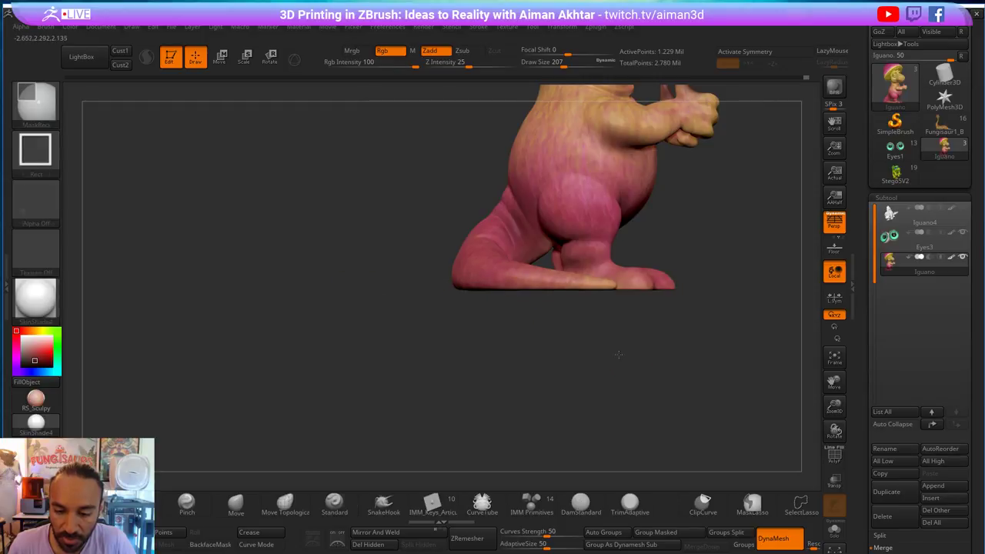
pyautogui.moveTo(708, 370); pyautogui.dragTo(700, 291)
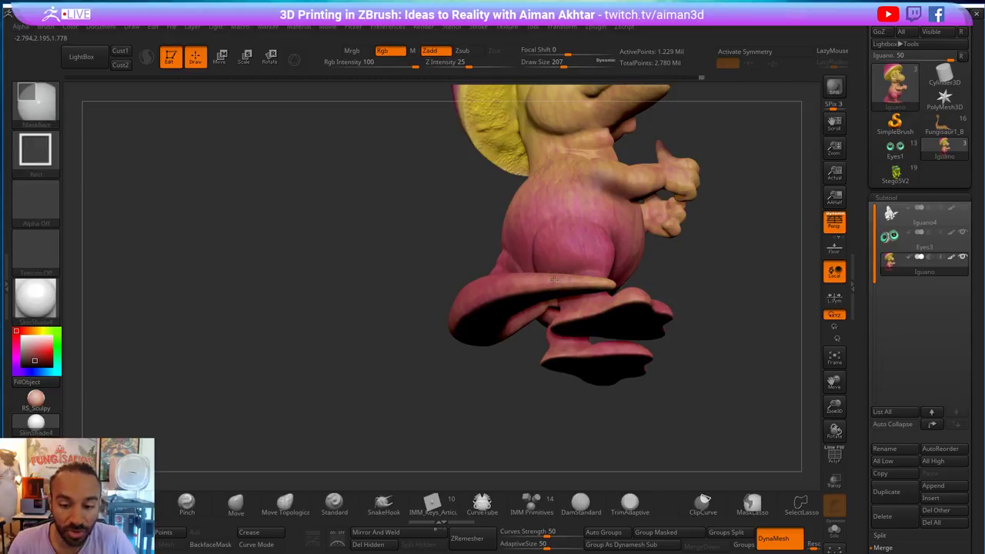
pyautogui.keyDown('ctrl'); pyautogui.click(723, 300); pyautogui.keyUp('ctrl')
pyautogui.moveTo(743, 349)
pyautogui.keyDown('alt'); pyautogui.mouseDown()
pyautogui.moveTo(764, 284)
pyautogui.moveTo(758, 233)
pyautogui.moveTo(670, 216)
pyautogui.moveTo(408, 112)
pyautogui.mouseUp(); pyautogui.keyUp('alt')
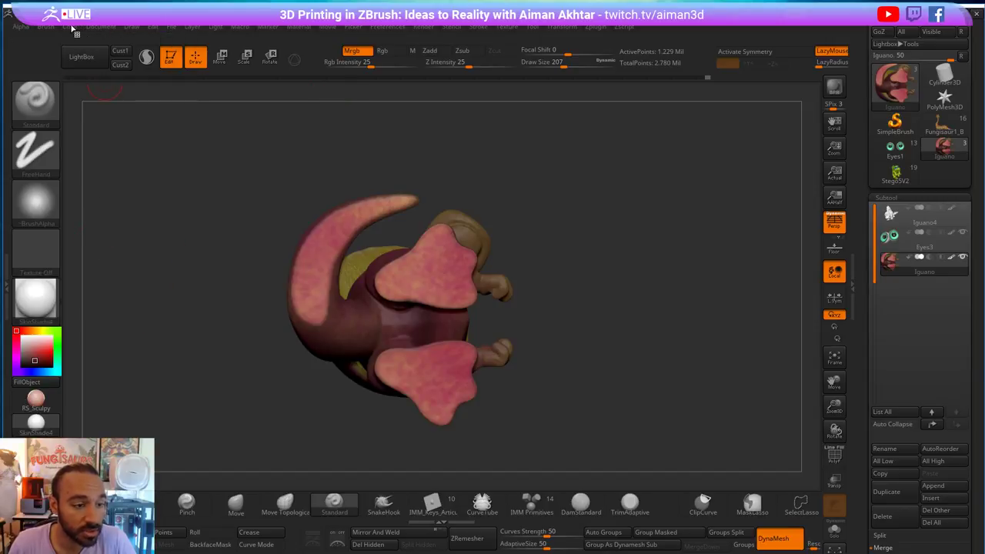
# - Fill the unmasked foot soles and tail underside with the dark red
pyautogui.moveTo(72, 28)
pyautogui.click(92, 244)
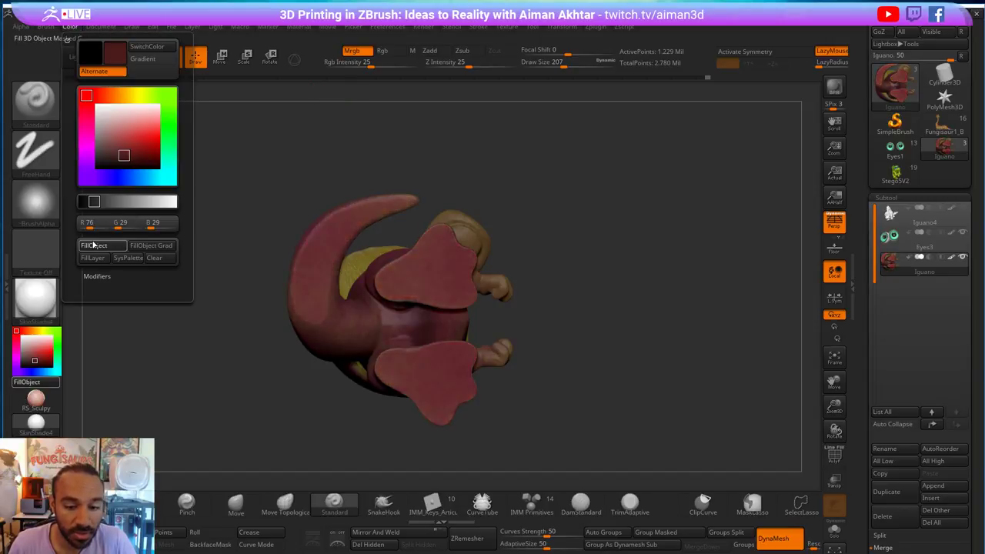
pyautogui.hotkey('ctrl', 'z')
pyautogui.moveTo(639, 275); pyautogui.dragTo(635, 425)
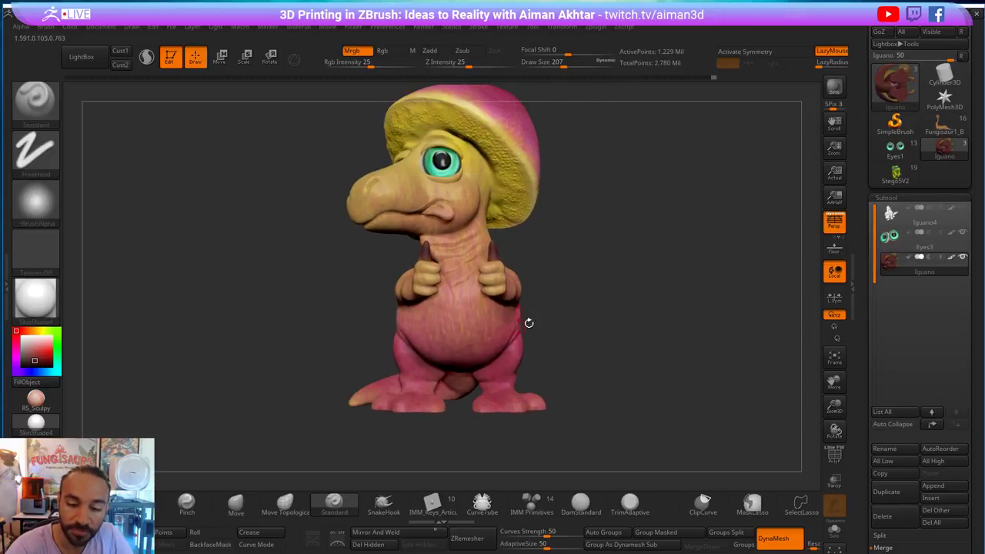
# - Set the draw size to 158 and check the body's shading from the front and side
pyautogui.moveTo(528, 322); pyautogui.dragTo(531, 430)
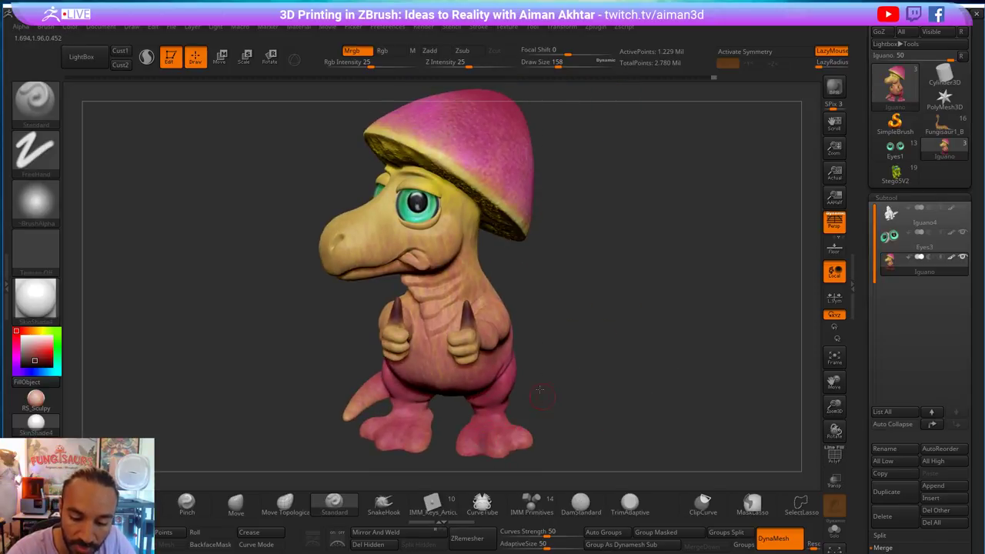
pyautogui.moveTo(539, 391); pyautogui.dragTo(504, 406)
pyautogui.moveTo(477, 448); pyautogui.dragTo(518, 318)
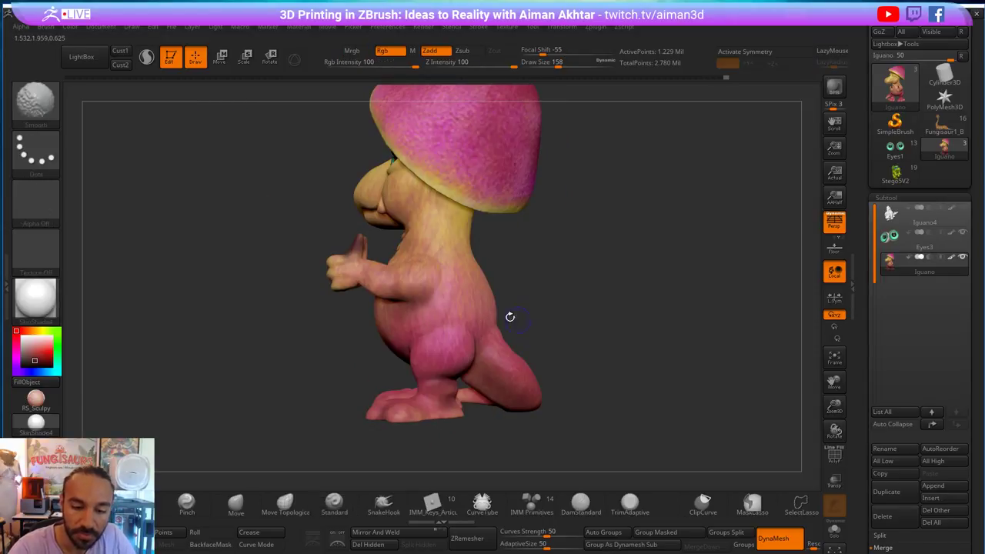
pyautogui.moveTo(517, 235); pyautogui.dragTo(464, 243)
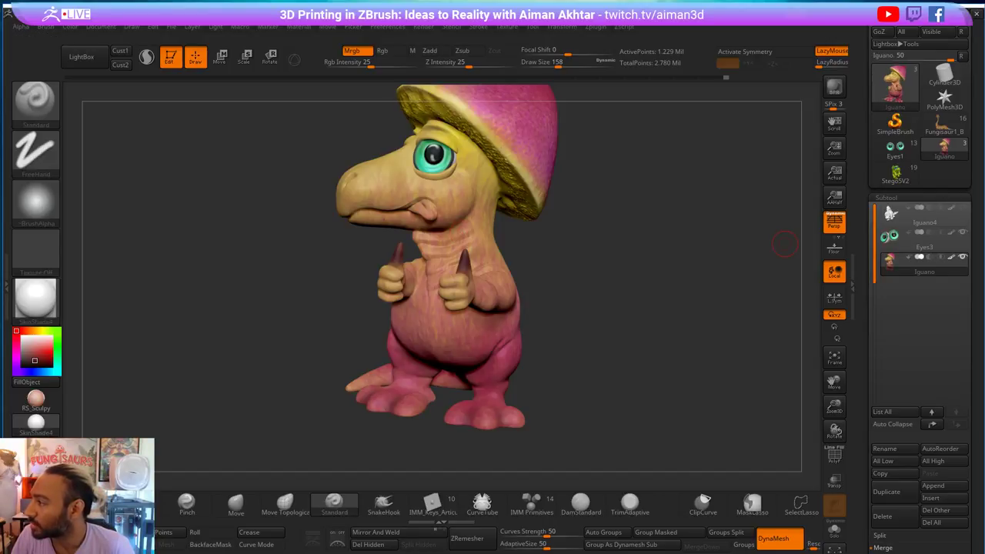
# - Switch to the browser, examine the claws and feet in several iguanodon images, and return to the ZBrush model
pyautogui.hotkey('alt', 'Tab')
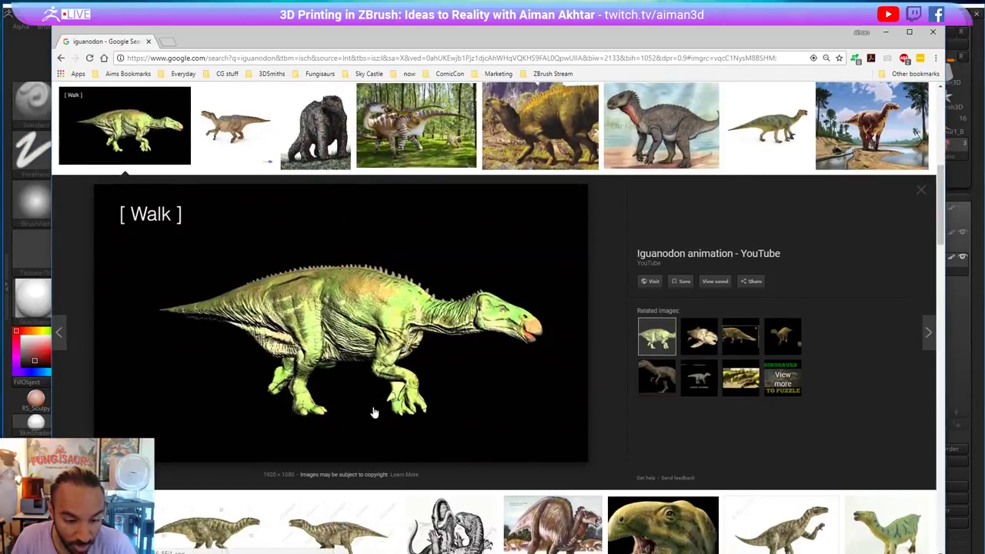
pyautogui.click(667, 145)
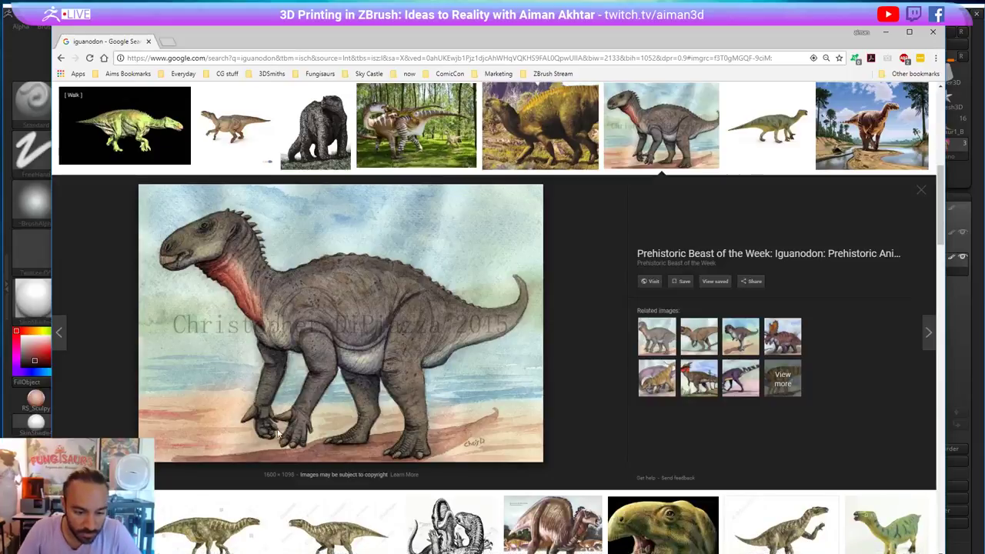
pyautogui.click(871, 127)
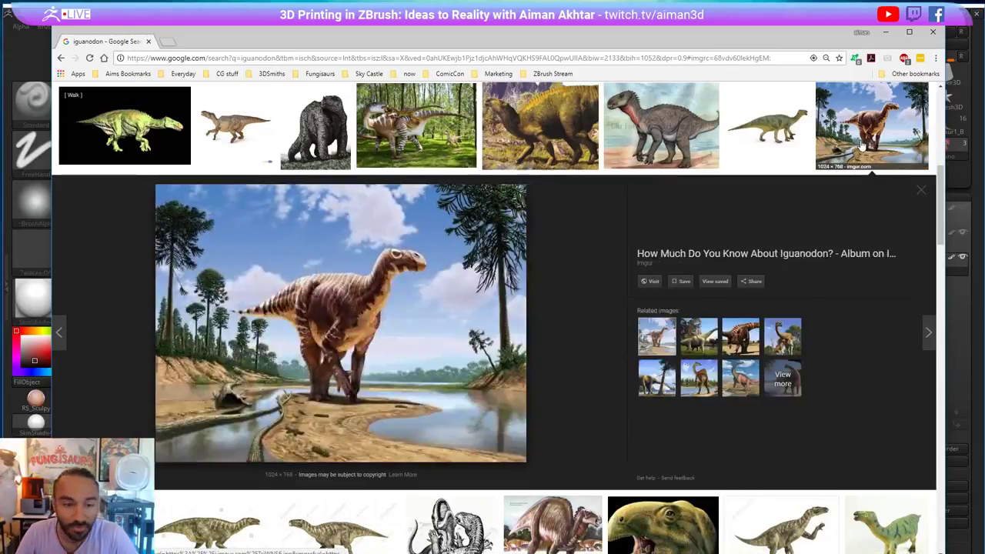
pyautogui.click(285, 136)
pyautogui.click(240, 145)
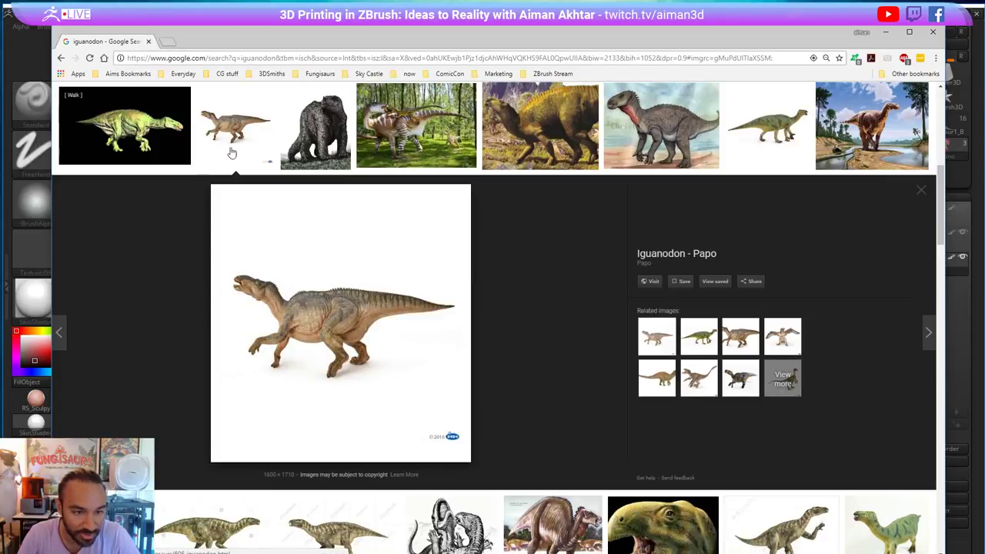
pyautogui.click(264, 152)
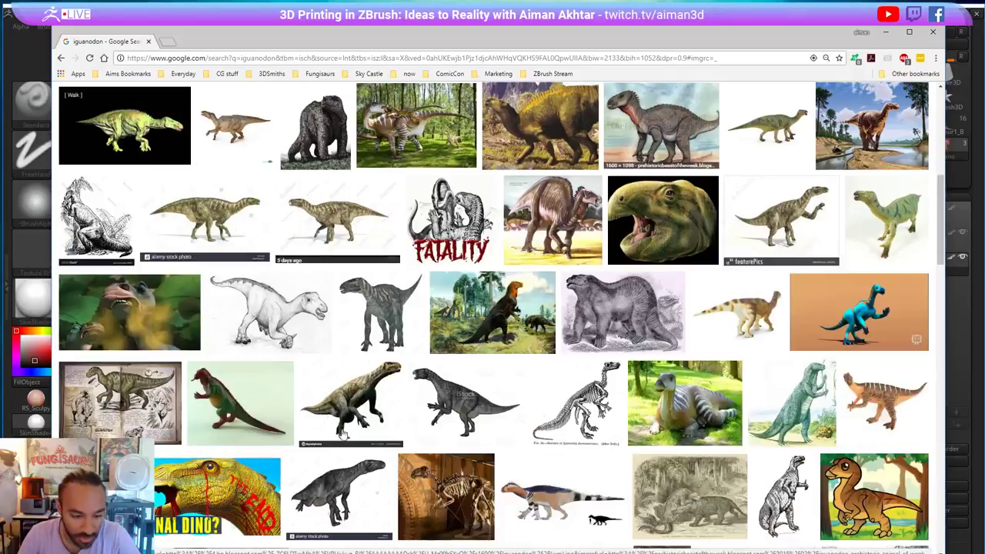
pyautogui.scroll(-3, 517, 371)
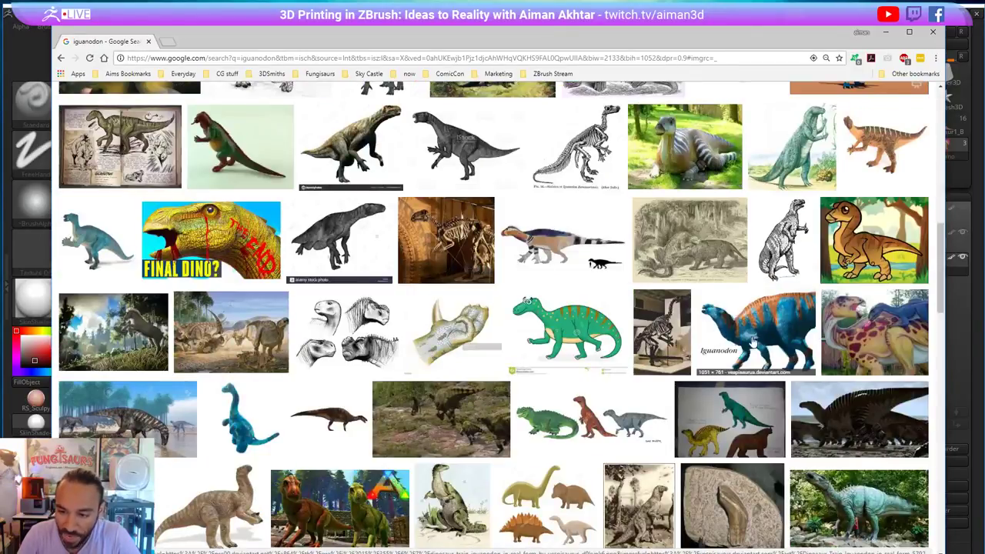
pyautogui.scroll(-2, 333, 300)
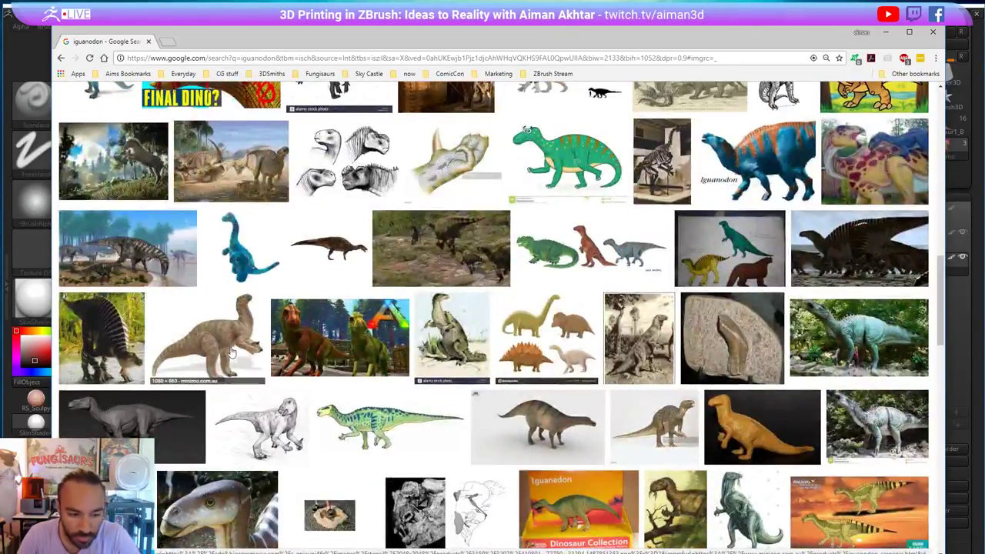
pyautogui.click(206, 338)
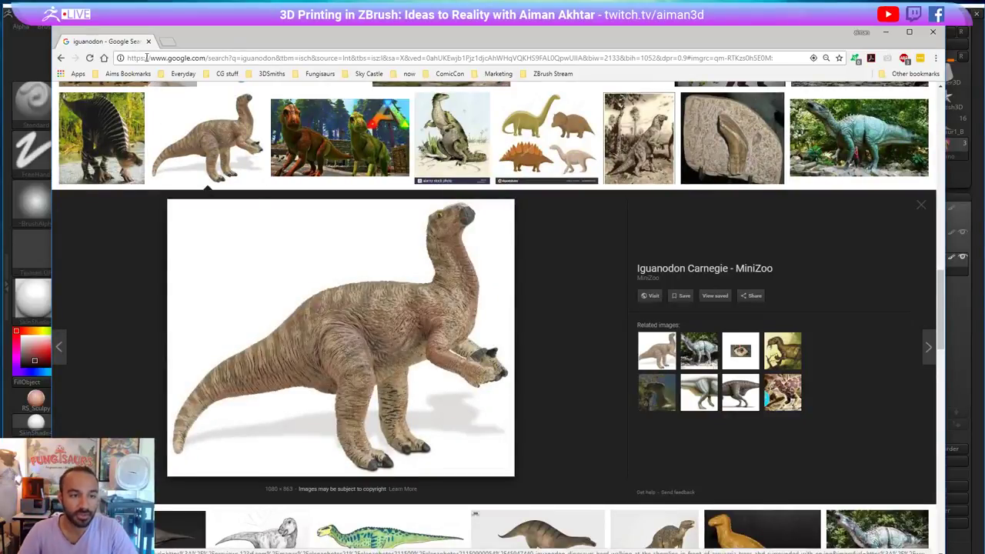
pyautogui.click(885, 32)
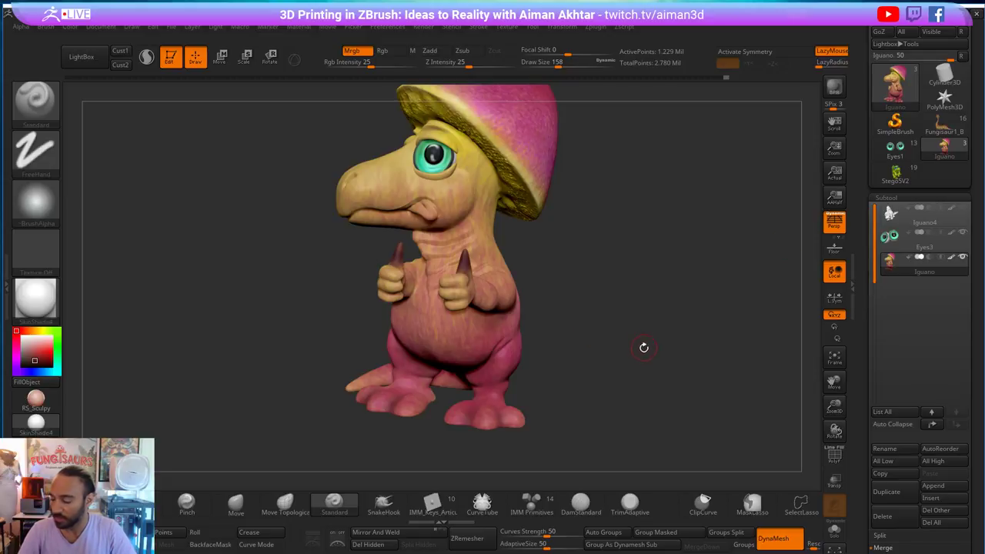
# - Darken the toe tips of both feet with dark red strokes at draw size 158
pyautogui.moveTo(644, 348); pyautogui.dragTo(639, 372)
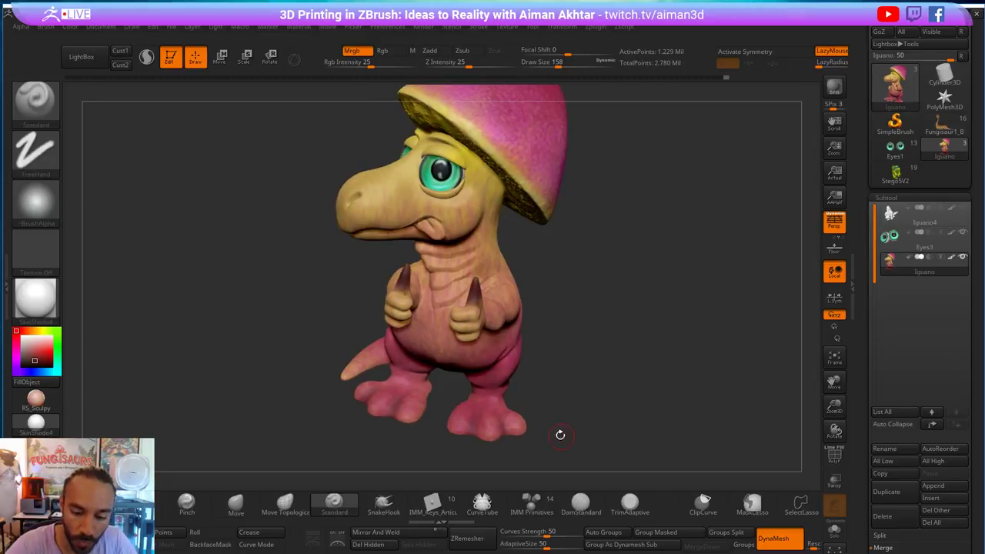
pyautogui.moveTo(560, 434)
pyautogui.mouseDown()
pyautogui.moveTo(513, 426)
pyautogui.moveTo(516, 445)
pyautogui.moveTo(478, 441)
pyautogui.moveTo(483, 450)
pyautogui.moveTo(454, 433)
pyautogui.mouseUp()
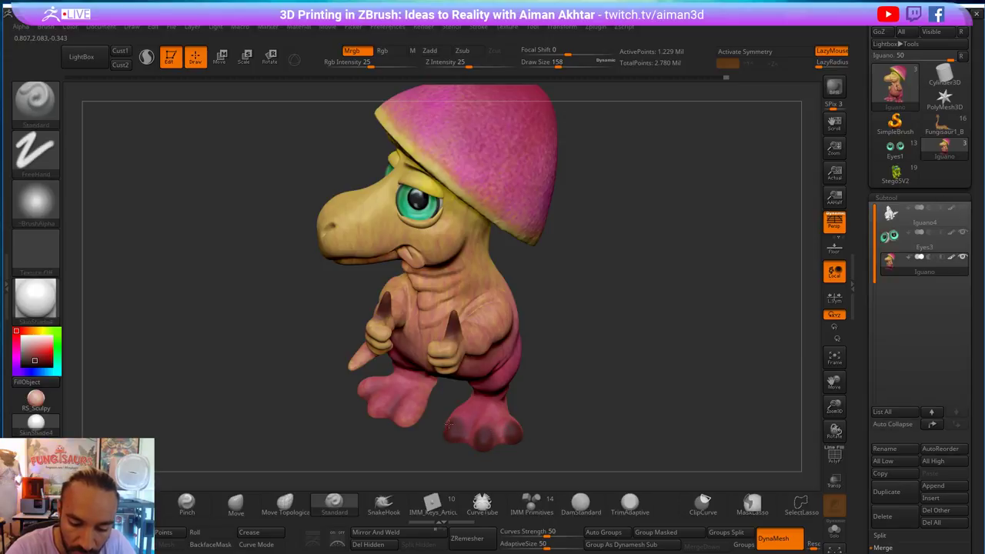
pyautogui.moveTo(538, 428)
pyautogui.mouseDown()
pyautogui.moveTo(591, 428)
pyautogui.moveTo(582, 428)
pyautogui.mouseUp()
pyautogui.moveTo(404, 428); pyautogui.dragTo(404, 410)
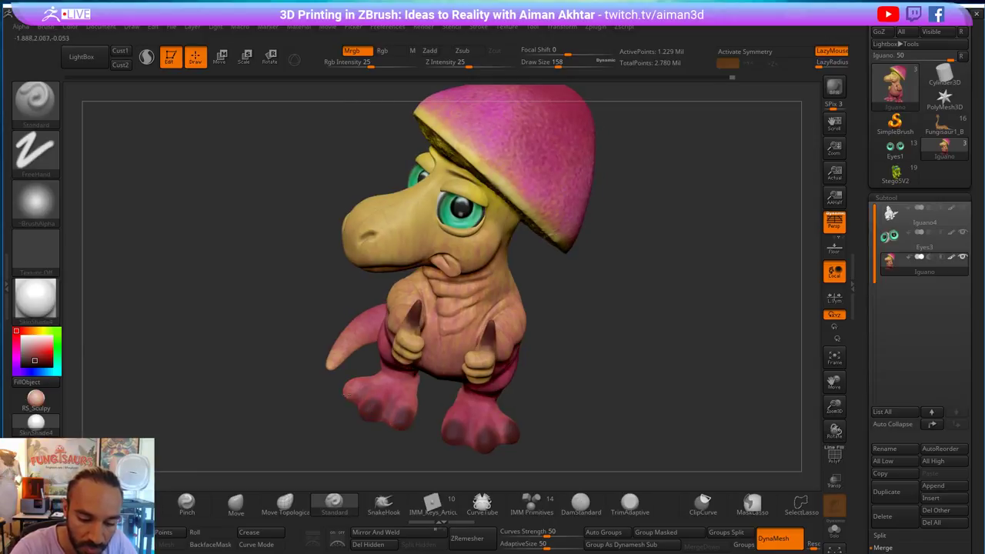
pyautogui.moveTo(345, 392); pyautogui.dragTo(351, 383)
# - Set the draw size to 104 and shade the skin folds of the throat and upper chest with dark red
pyautogui.moveTo(566, 323)
pyautogui.mouseDown()
pyautogui.moveTo(605, 304)
pyautogui.moveTo(626, 339)
pyautogui.moveTo(576, 352)
pyautogui.moveTo(600, 334)
pyautogui.moveTo(620, 347)
pyautogui.moveTo(670, 249)
pyautogui.moveTo(665, 361)
pyautogui.mouseUp()
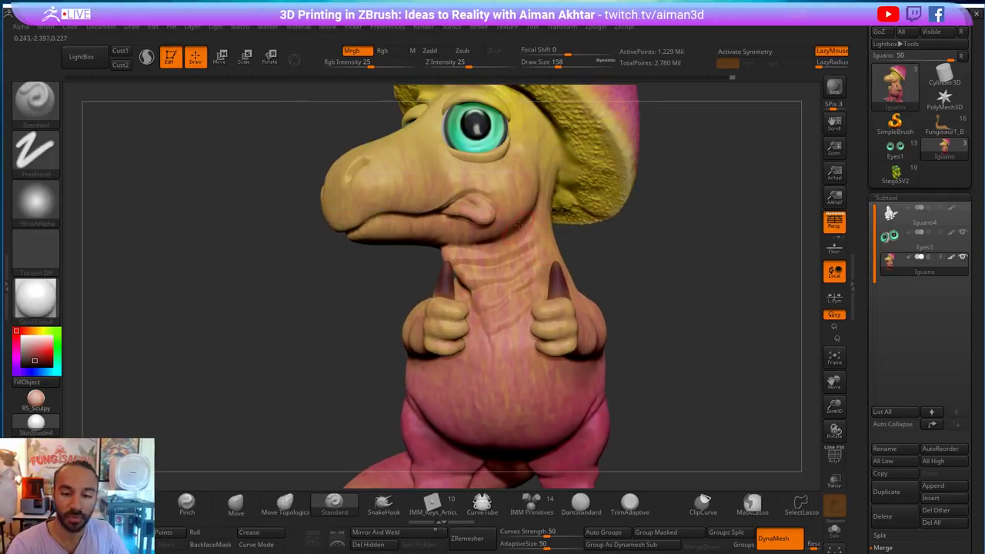
pyautogui.press('s')
pyautogui.moveTo(527, 260)
pyautogui.mouseDown()
pyautogui.moveTo(498, 262)
pyautogui.moveTo(526, 249)
pyautogui.mouseUp()
pyautogui.press('s')
pyautogui.moveTo(515, 258)
pyautogui.mouseDown()
pyautogui.moveTo(536, 243)
pyautogui.moveTo(472, 292)
pyautogui.mouseUp()
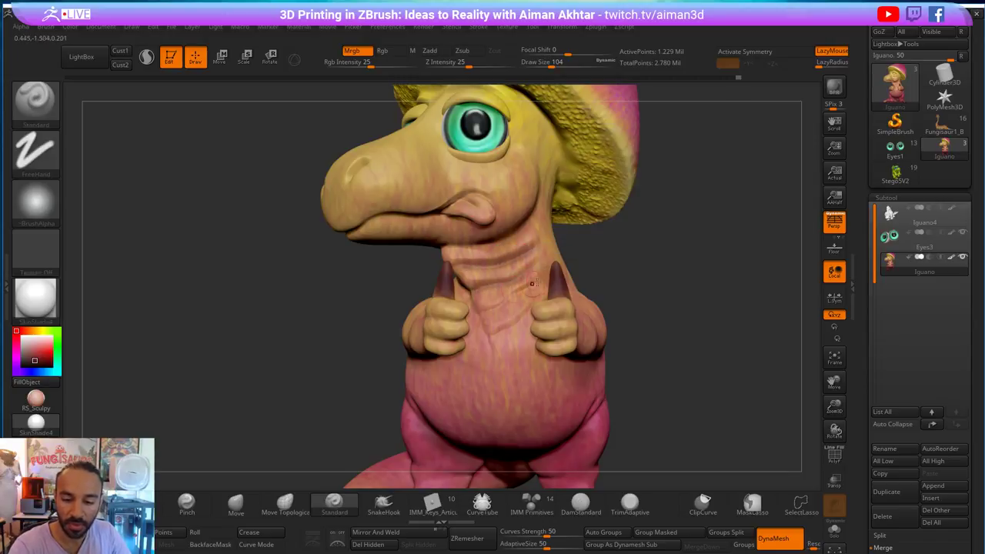
pyautogui.moveTo(539, 278)
pyautogui.mouseDown()
pyautogui.moveTo(477, 317)
pyautogui.moveTo(499, 331)
pyautogui.moveTo(488, 339)
pyautogui.mouseUp()
# - Set the draw size to 101 and shade the creases around the fingers of both hands
pyautogui.press('s')
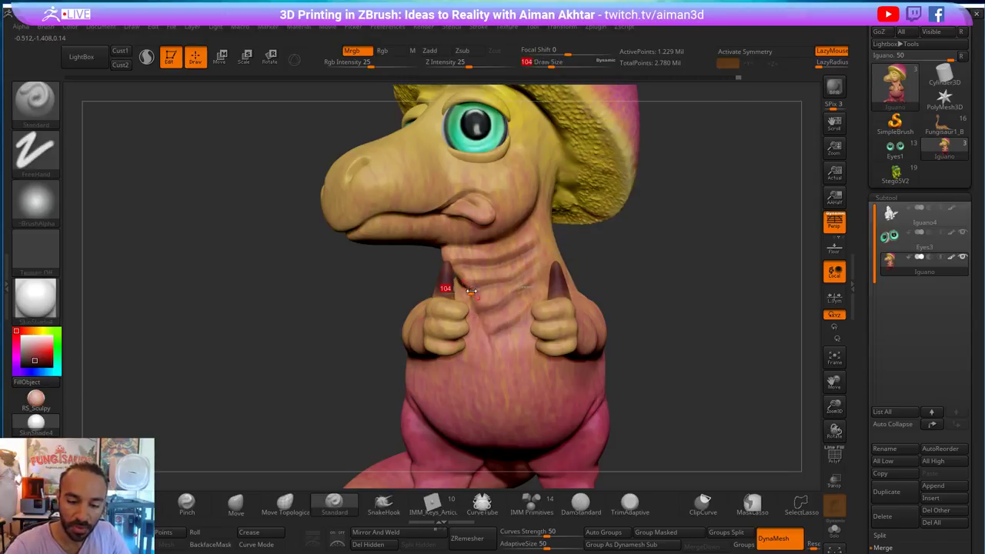
pyautogui.moveTo(468, 290); pyautogui.dragTo(472, 290)
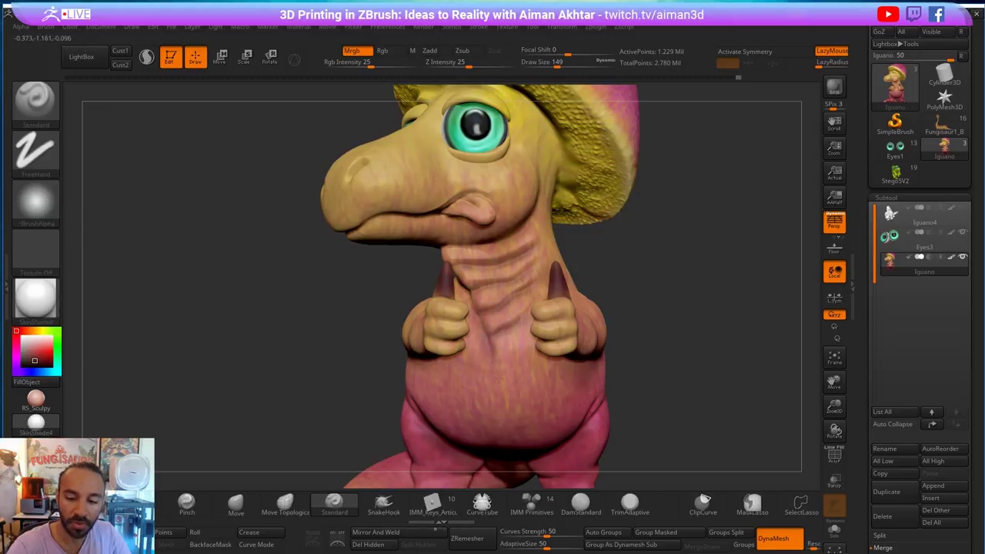
pyautogui.press('[')
pyautogui.press('[')
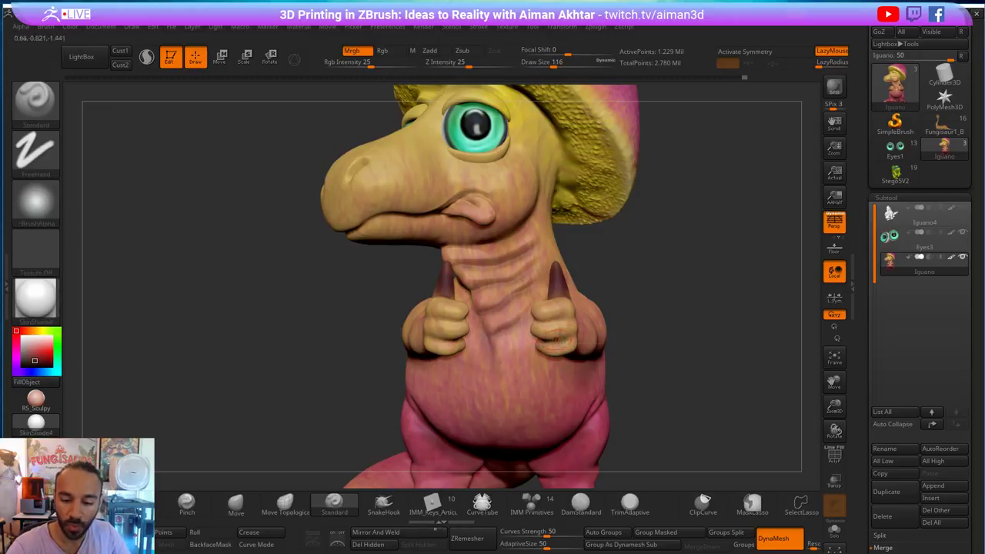
pyautogui.press('[')
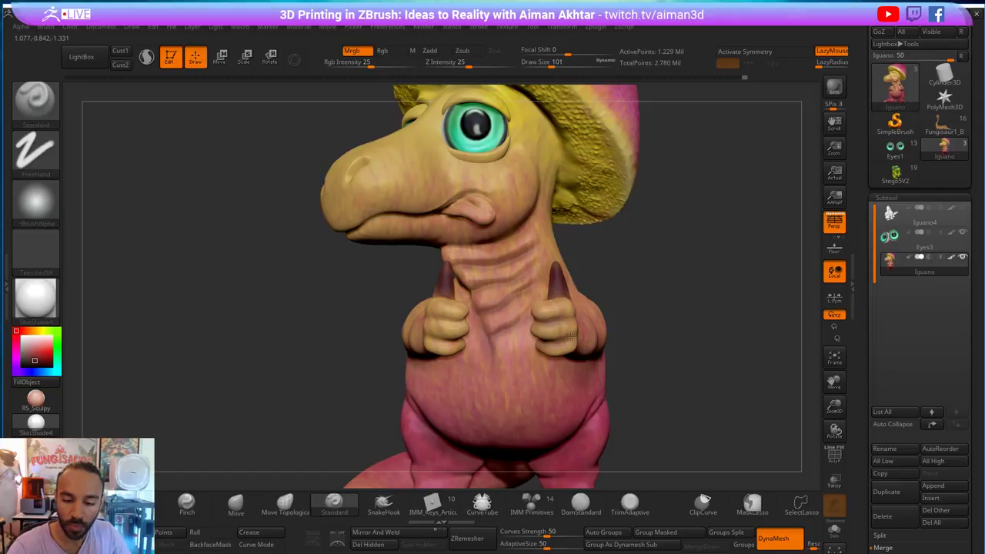
pyautogui.moveTo(557, 324); pyautogui.dragTo(442, 328, button='right')
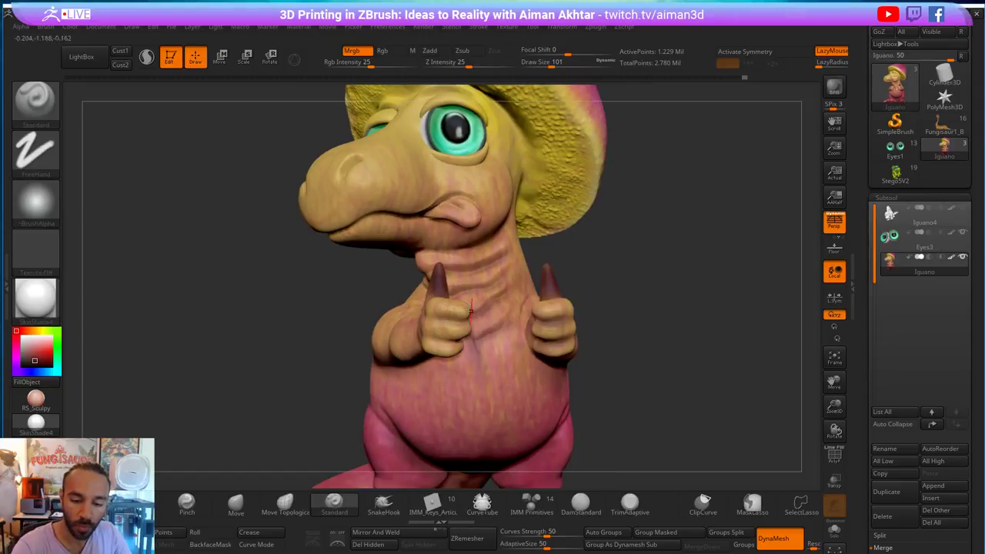
pyautogui.moveTo(460, 317)
pyautogui.mouseDown()
pyautogui.moveTo(429, 325)
pyautogui.moveTo(434, 343)
pyautogui.mouseUp()
pyautogui.moveTo(631, 279); pyautogui.dragTo(605, 279)
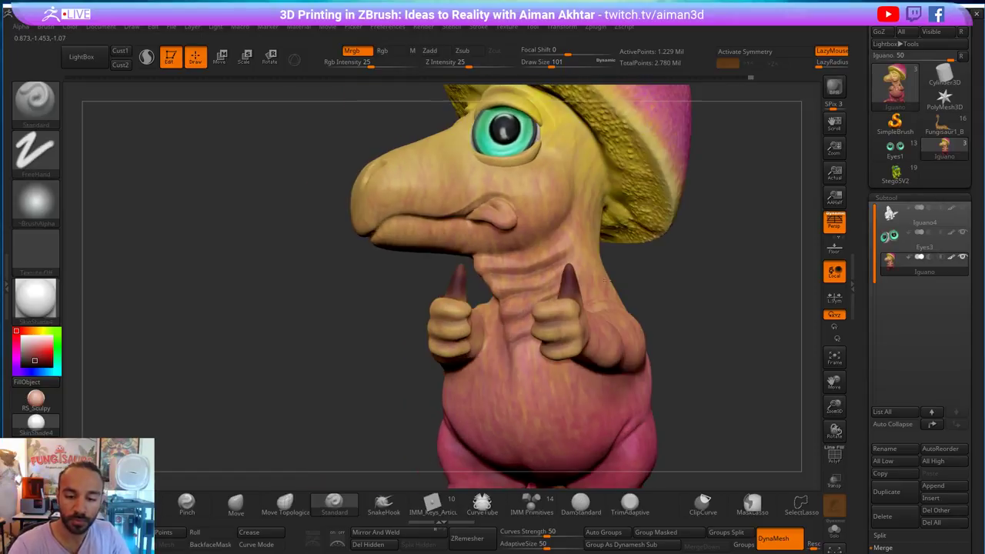
pyautogui.moveTo(606, 279)
pyautogui.mouseDown(button='right')
pyautogui.moveTo(450, 318)
pyautogui.moveTo(549, 321)
pyautogui.moveTo(539, 344)
pyautogui.mouseUp(button='right')
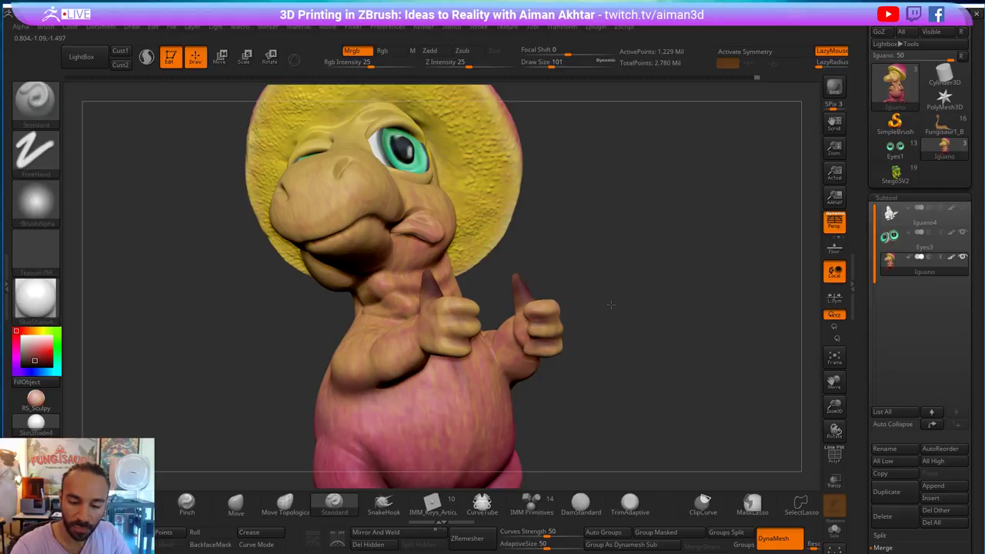
pyautogui.moveTo(611, 304); pyautogui.dragTo(560, 289, button='right')
# - Set the draw size to 90 and darken the gaps between the curled fingers on both hands
pyautogui.press('s')
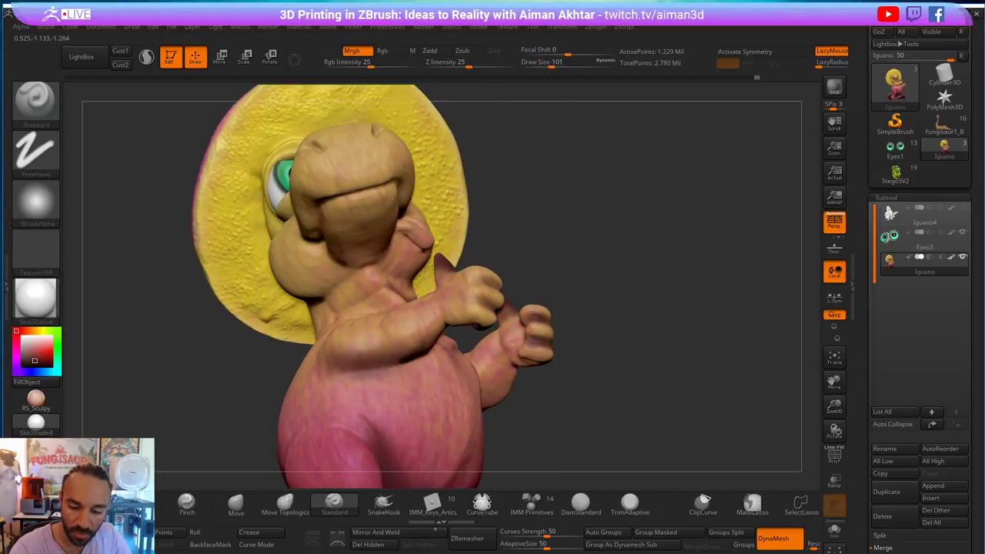
pyautogui.press('s')
pyautogui.moveTo(522, 313); pyautogui.dragTo(520, 315)
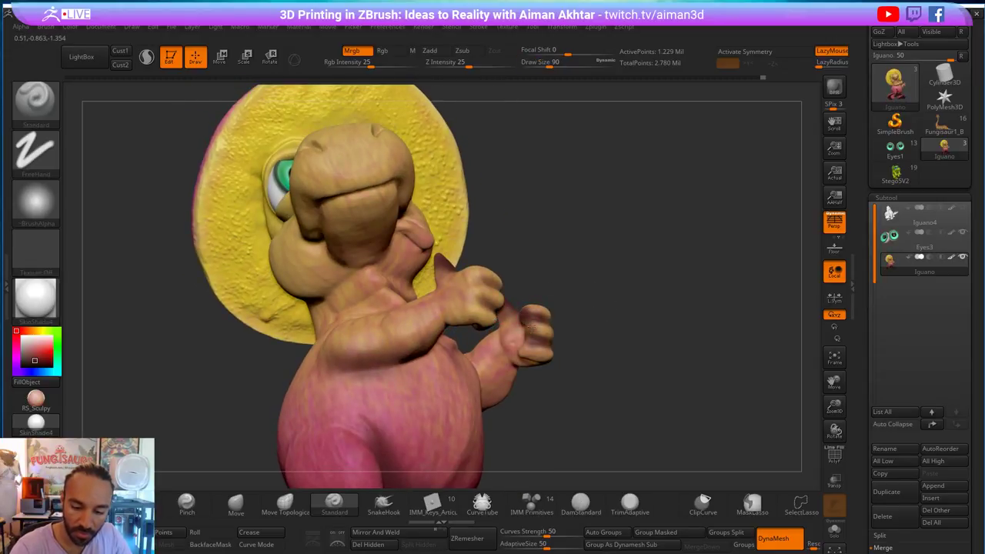
pyautogui.moveTo(528, 350)
pyautogui.mouseDown(button='right')
pyautogui.moveTo(495, 354)
pyautogui.moveTo(483, 309)
pyautogui.mouseUp(button='right')
pyautogui.moveTo(372, 347); pyautogui.dragTo(480, 294, button='right')
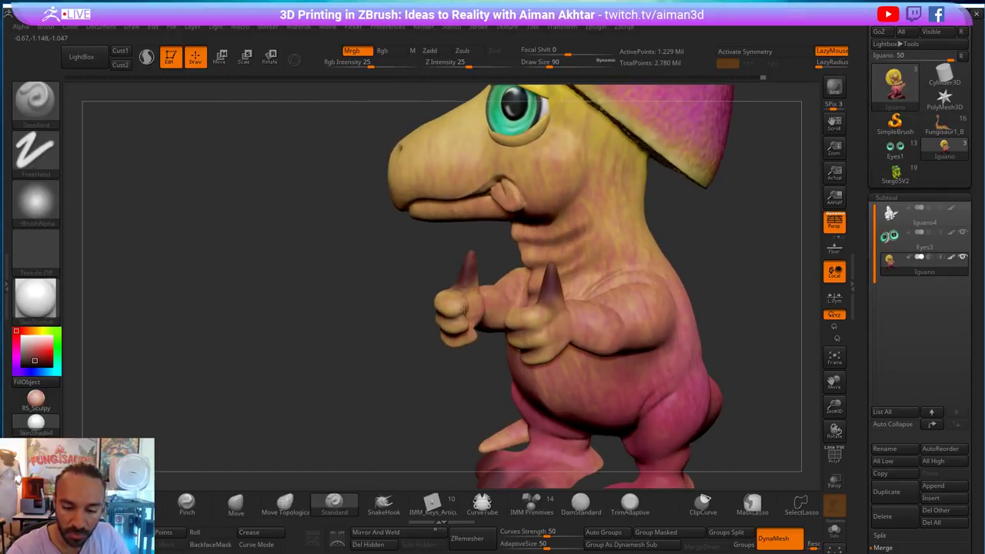
pyautogui.moveTo(464, 330); pyautogui.dragTo(476, 339, button='right')
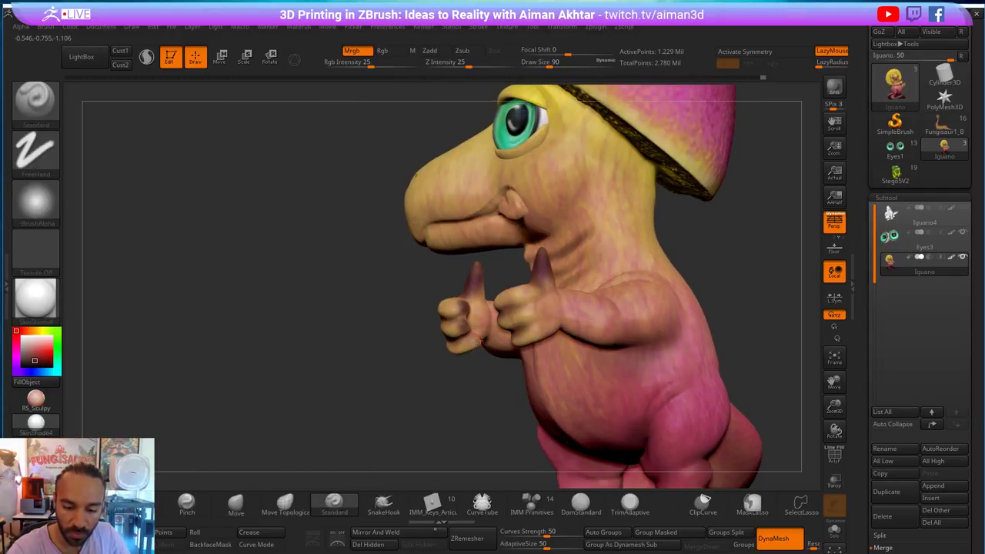
# - Switch to the Move brush and adjust the shape of the curled fingers at draw sizes 128 and 172
pyautogui.press('b')
pyautogui.press('m')
pyautogui.press('v')
pyautogui.press('s')
pyautogui.moveTo(468, 325); pyautogui.dragTo(467, 328)
pyautogui.press('s')
pyautogui.press('s')
pyautogui.moveTo(467, 334); pyautogui.dragTo(485, 340, button='right')
pyautogui.press(']')
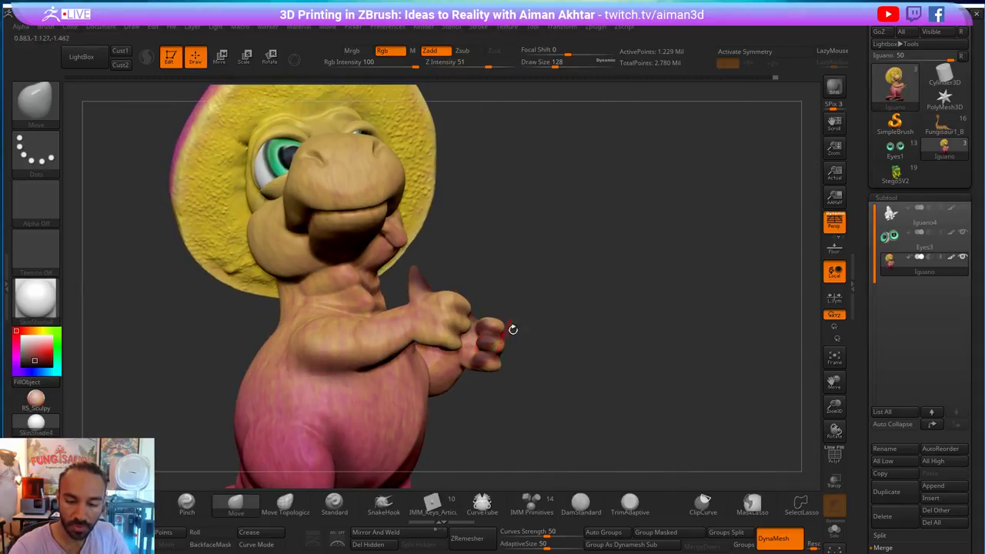
pyautogui.moveTo(512, 329); pyautogui.dragTo(546, 355, button='right')
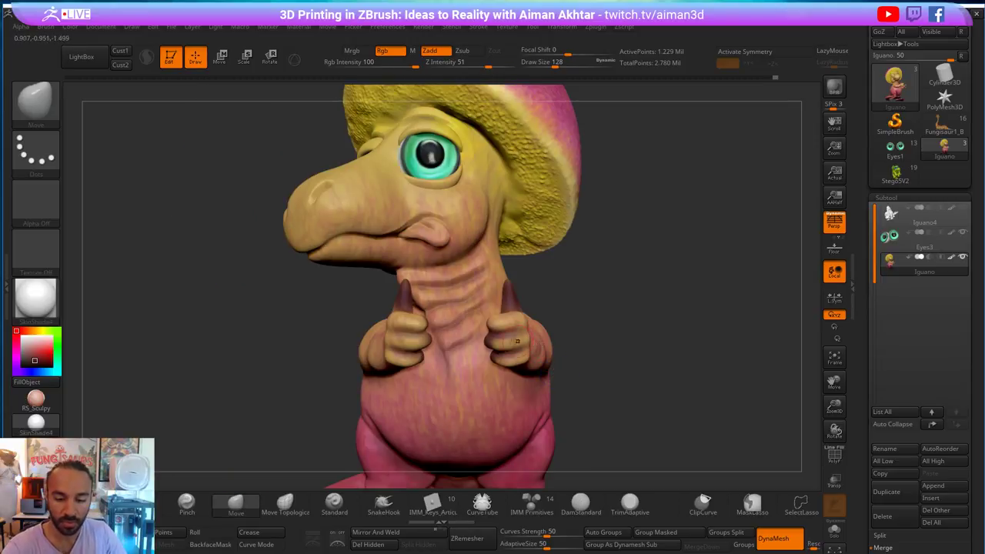
pyautogui.press('s')
pyautogui.moveTo(516, 341); pyautogui.dragTo(525, 340)
pyautogui.press('[')
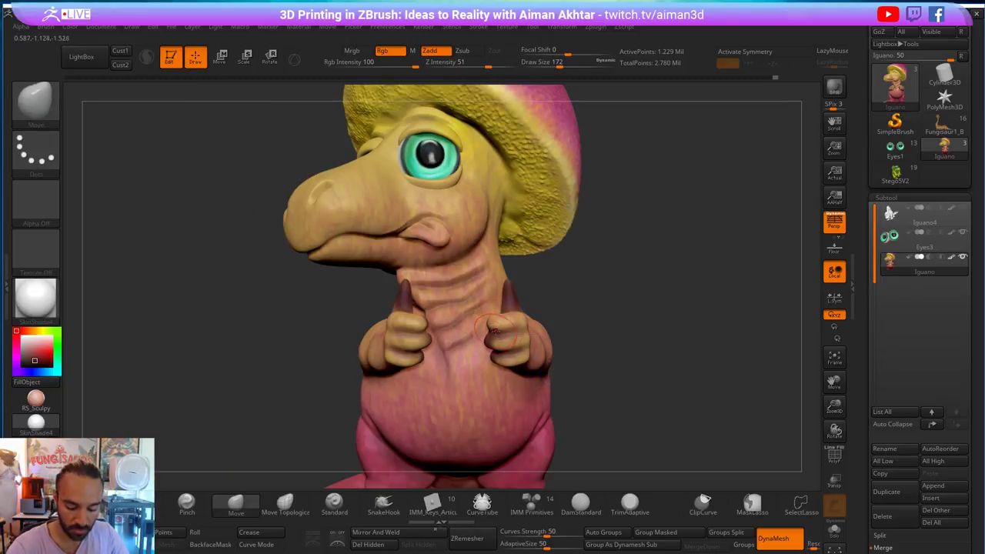
# - Return to the Standard brush at draw size 132 and deepen the dark shading on the fingers and palms
pyautogui.press('b')
pyautogui.press('s')
pyautogui.press('t')
pyautogui.press('[')
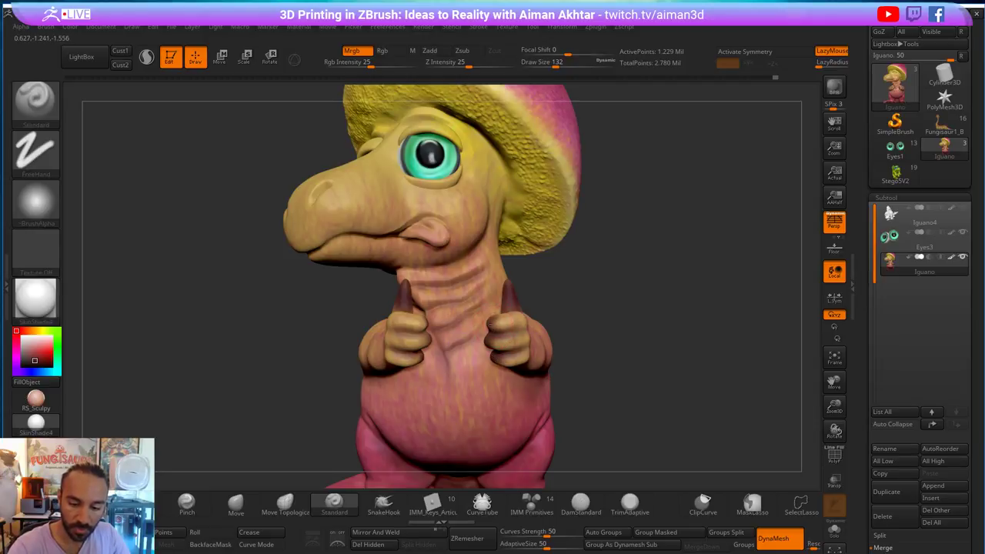
pyautogui.moveTo(577, 304); pyautogui.dragTo(452, 316)
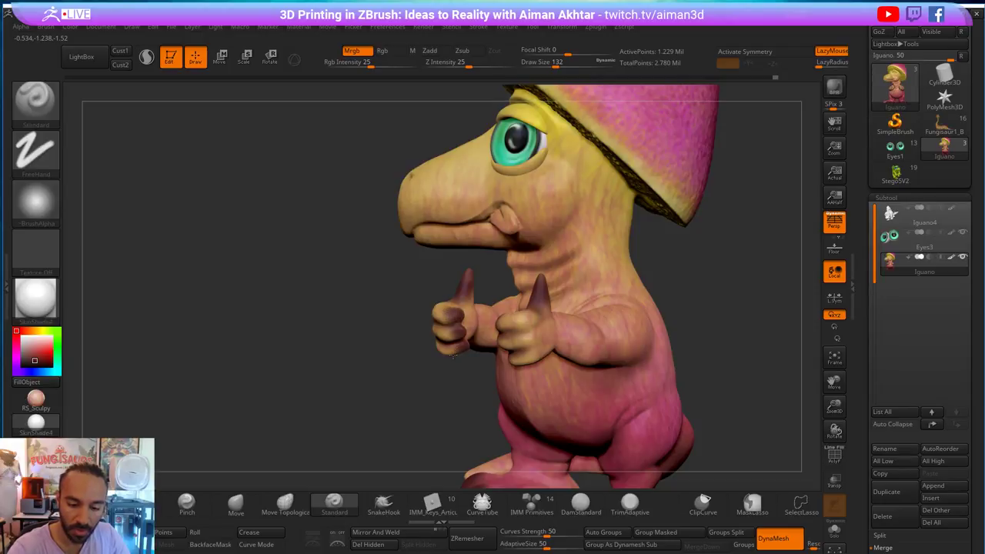
pyautogui.moveTo(453, 354); pyautogui.dragTo(507, 326)
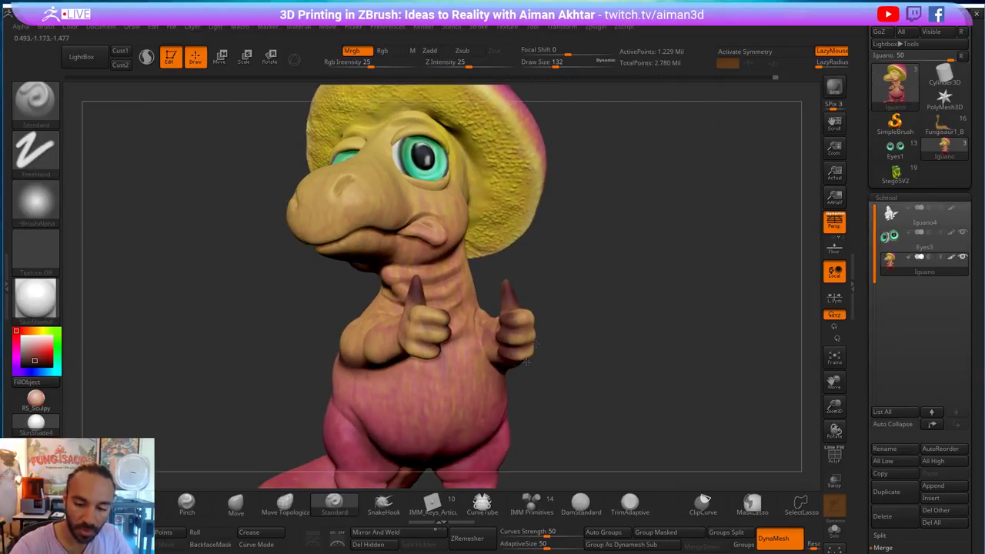
pyautogui.keyDown('shift'); pyautogui.moveTo(639, 338); pyautogui.dragTo(580, 331); pyautogui.keyUp('shift')
pyautogui.moveTo(641, 345); pyautogui.dragTo(608, 350)
pyautogui.moveTo(562, 443); pyautogui.dragTo(603, 452)
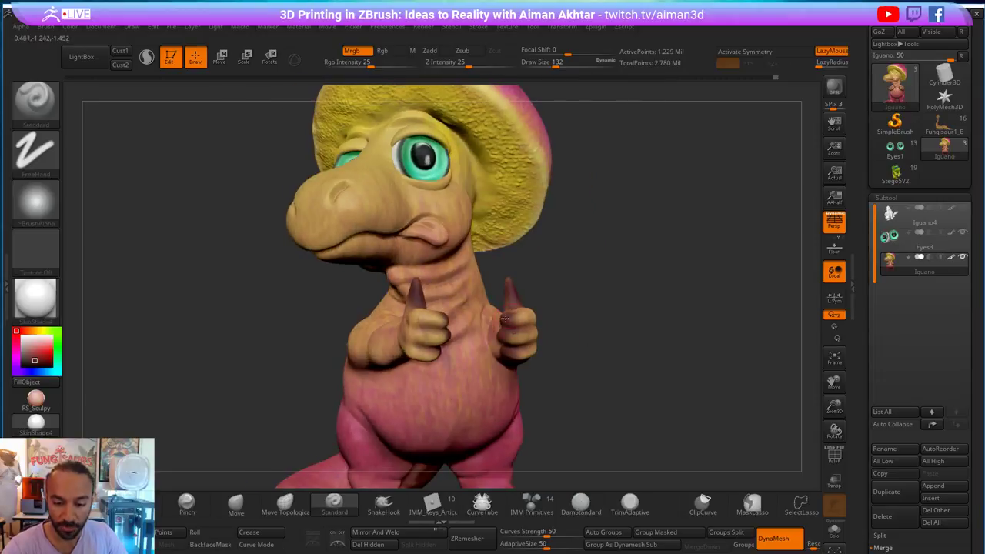
pyautogui.moveTo(514, 358); pyautogui.dragTo(523, 354)
pyautogui.moveTo(560, 308)
pyautogui.mouseDown()
pyautogui.moveTo(556, 279)
pyautogui.moveTo(477, 308)
pyautogui.moveTo(493, 335)
pyautogui.moveTo(543, 353)
pyautogui.mouseUp()
# - Shade the undersides of the hands and forearms dark red with draw sizes 149 and 192
pyautogui.press('s')
pyautogui.press('s')
pyautogui.press('s')
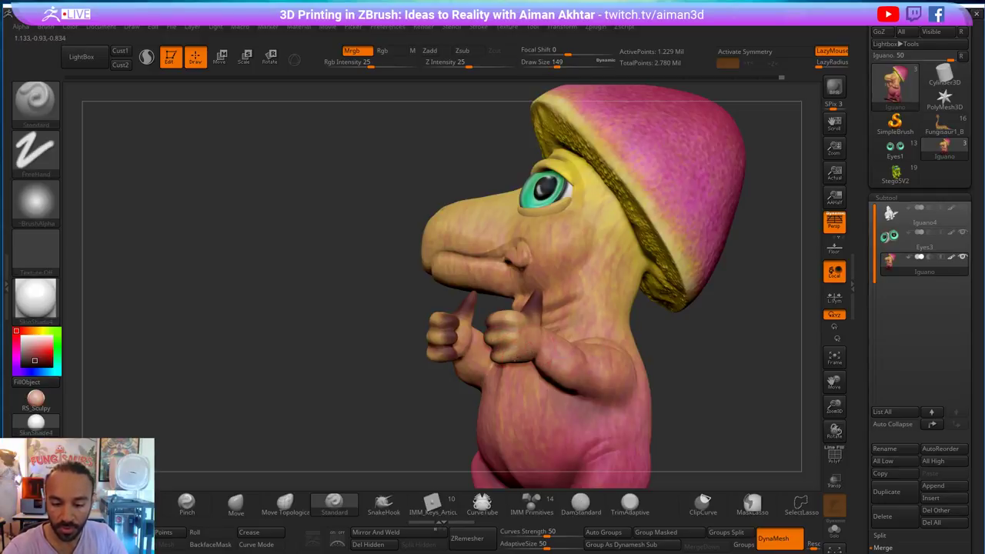
pyautogui.moveTo(674, 348)
pyautogui.mouseDown()
pyautogui.moveTo(706, 291)
pyautogui.moveTo(696, 185)
pyautogui.mouseUp()
pyautogui.moveTo(531, 352)
pyautogui.mouseDown()
pyautogui.moveTo(525, 357)
pyautogui.moveTo(548, 383)
pyautogui.moveTo(570, 380)
pyautogui.mouseUp()
pyautogui.moveTo(710, 332)
pyautogui.mouseDown()
pyautogui.moveTo(468, 328)
pyautogui.moveTo(470, 376)
pyautogui.moveTo(471, 350)
pyautogui.mouseUp()
pyautogui.press(']')
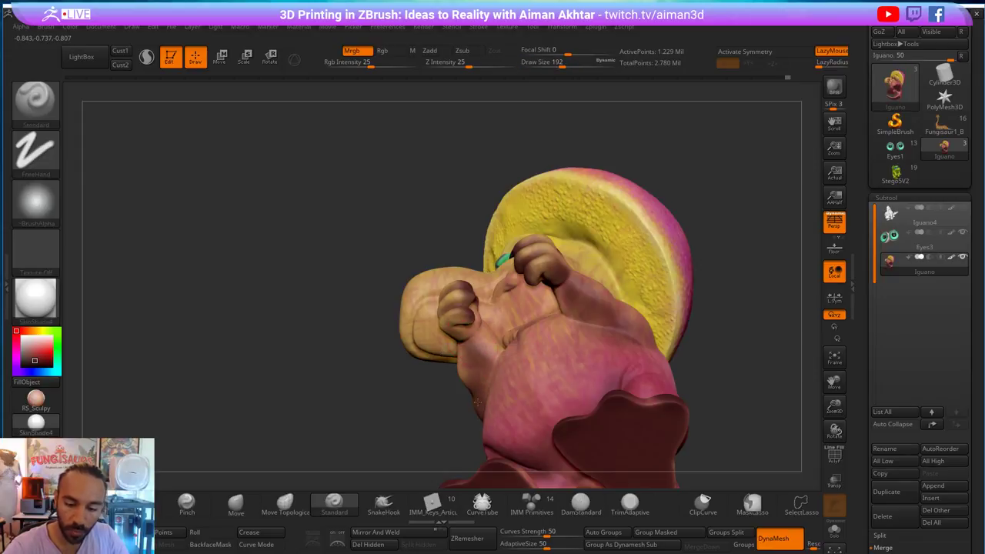
pyautogui.moveTo(770, 333); pyautogui.dragTo(779, 377)
pyautogui.moveTo(385, 411); pyautogui.dragTo(421, 446)
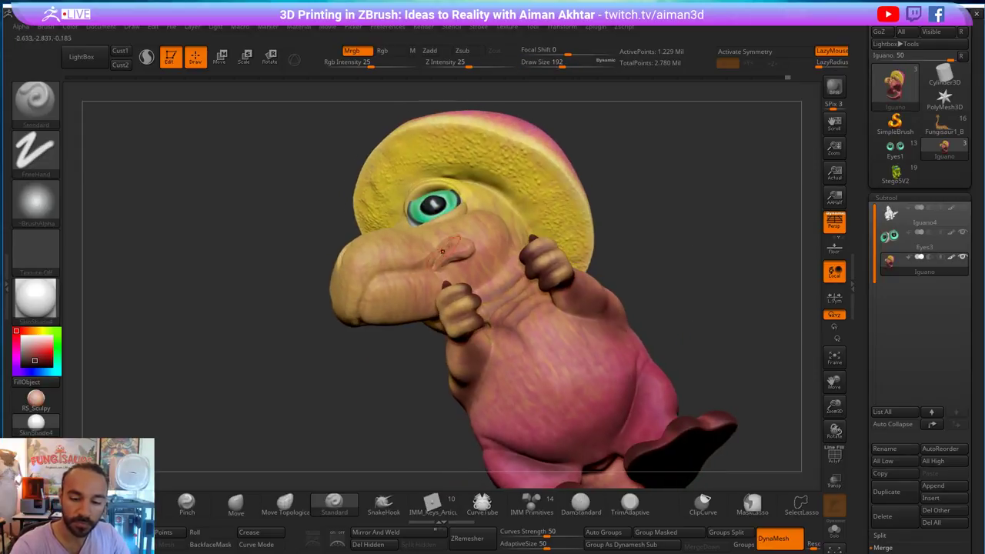
# - Shade the mouth line and the crease at the mouth corner with draw sizes 124 and 140
pyautogui.press('s')
pyautogui.moveTo(443, 256)
pyautogui.mouseDown()
pyautogui.moveTo(385, 272)
pyautogui.moveTo(362, 299)
pyautogui.moveTo(359, 327)
pyautogui.mouseUp()
pyautogui.press('s')
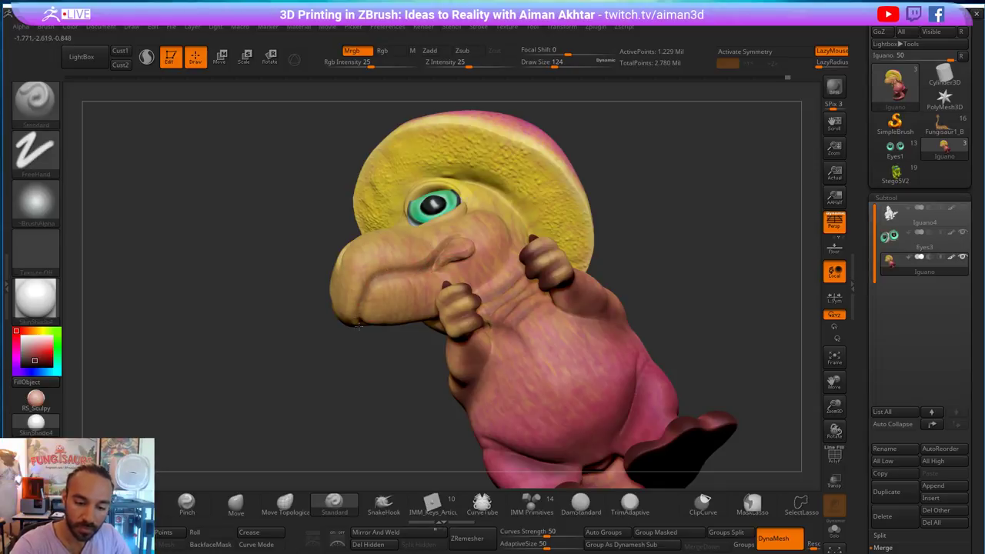
pyautogui.press(']')
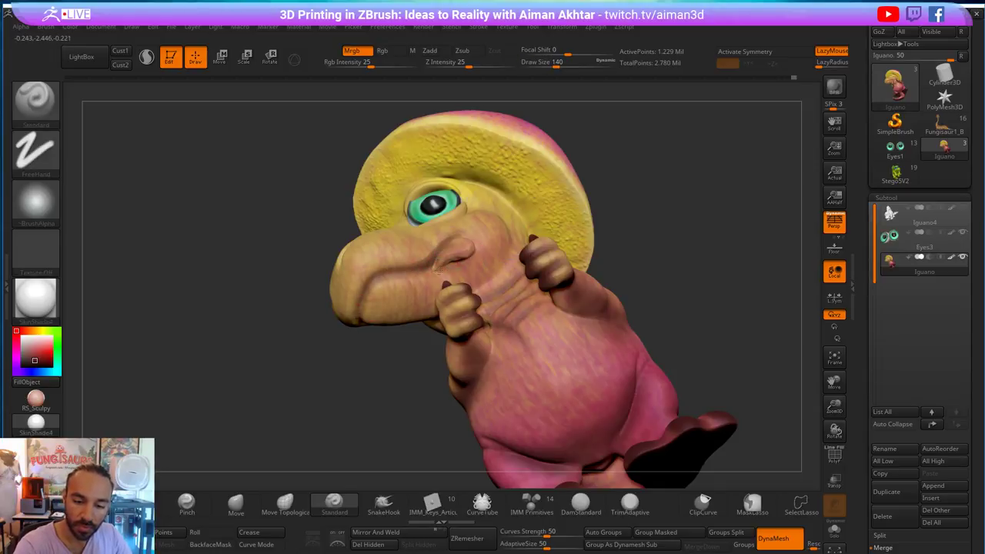
pyautogui.moveTo(386, 335); pyautogui.dragTo(396, 232)
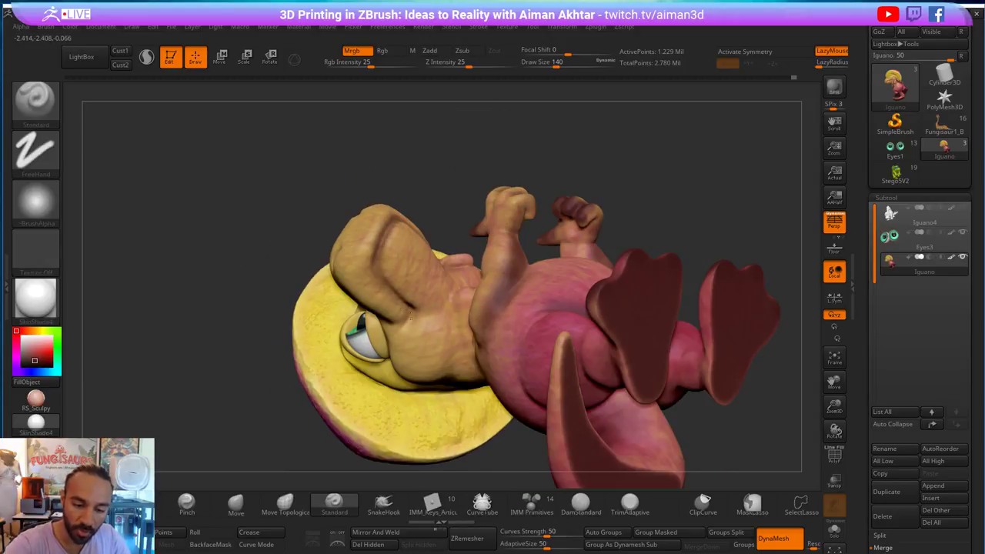
pyautogui.moveTo(481, 195); pyautogui.dragTo(530, 157)
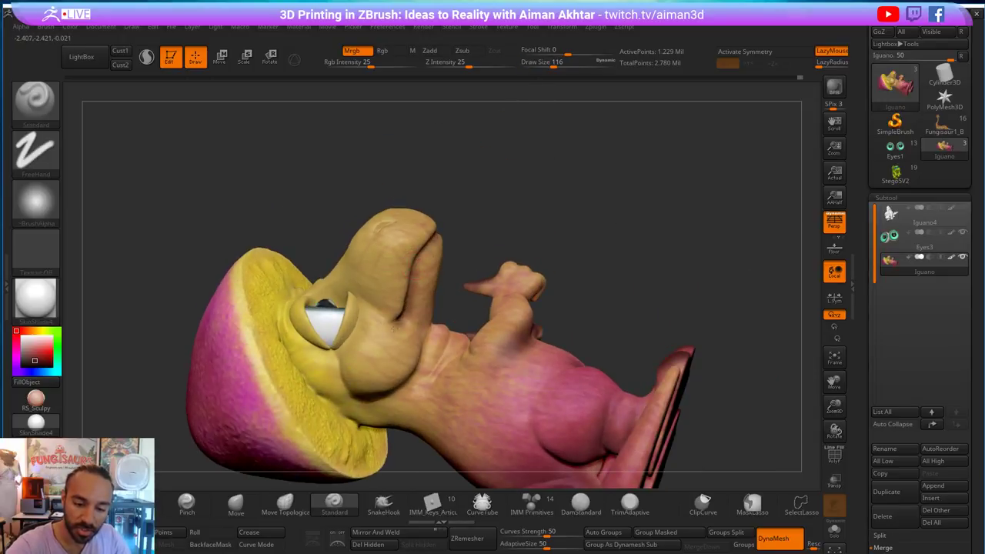
# - Set the draw size to 77 and darken the inside of the nostrils
pyautogui.moveTo(488, 204); pyautogui.dragTo(517, 245)
pyautogui.press('s')
pyautogui.moveTo(403, 233)
pyautogui.mouseDown()
pyautogui.moveTo(401, 242)
pyautogui.moveTo(410, 236)
pyautogui.mouseUp()
pyautogui.moveTo(500, 184); pyautogui.dragTo(555, 291)
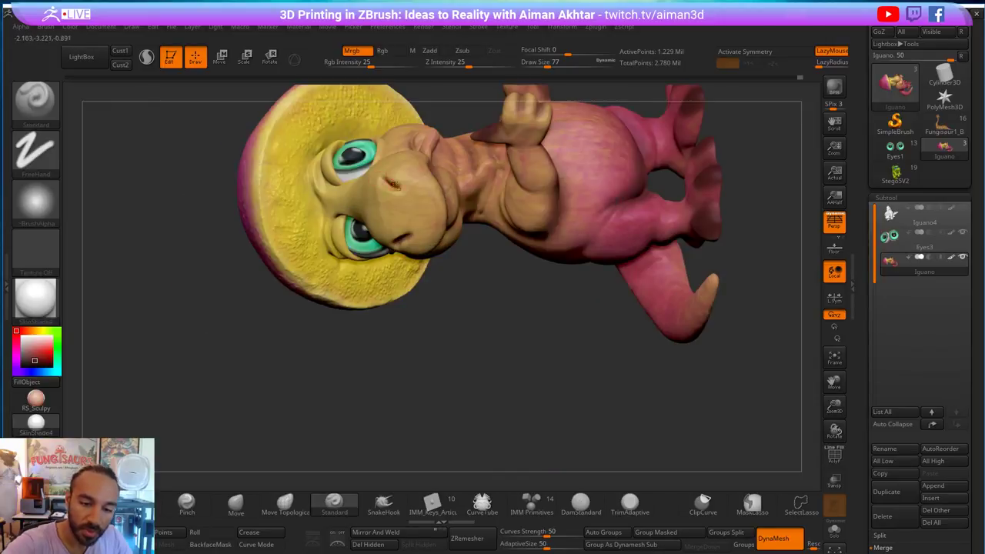
pyautogui.moveTo(406, 188)
pyautogui.mouseDown()
pyautogui.moveTo(615, 248)
pyautogui.moveTo(497, 244)
pyautogui.moveTo(462, 213)
pyautogui.mouseUp()
# - Shade the lip line and the creases around the eyes with draw sizes 108 and 74
pyautogui.press('s')
pyautogui.moveTo(256, 163)
pyautogui.mouseDown()
pyautogui.moveTo(294, 167)
pyautogui.moveTo(281, 170)
pyautogui.mouseUp()
pyautogui.moveTo(453, 152)
pyautogui.mouseDown()
pyautogui.moveTo(345, 130)
pyautogui.moveTo(340, 165)
pyautogui.moveTo(360, 153)
pyautogui.moveTo(468, 163)
pyautogui.moveTo(423, 160)
pyautogui.mouseUp()
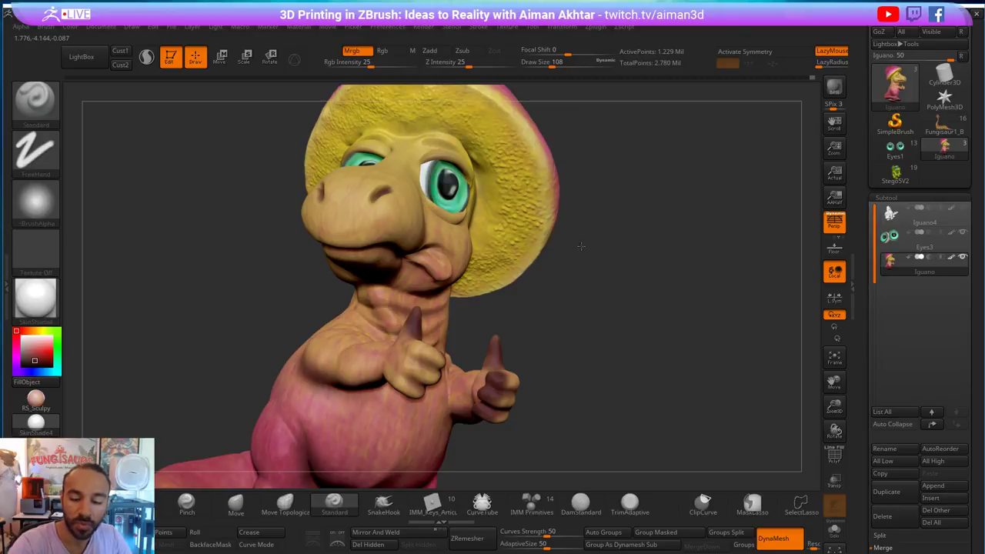
pyautogui.moveTo(581, 246); pyautogui.dragTo(531, 231)
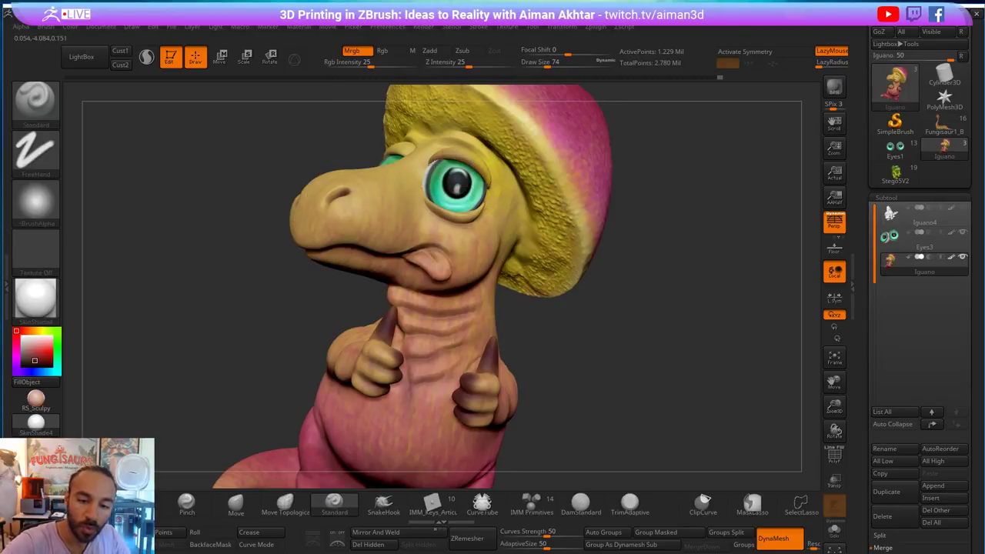
pyautogui.moveTo(676, 293); pyautogui.dragTo(681, 295)
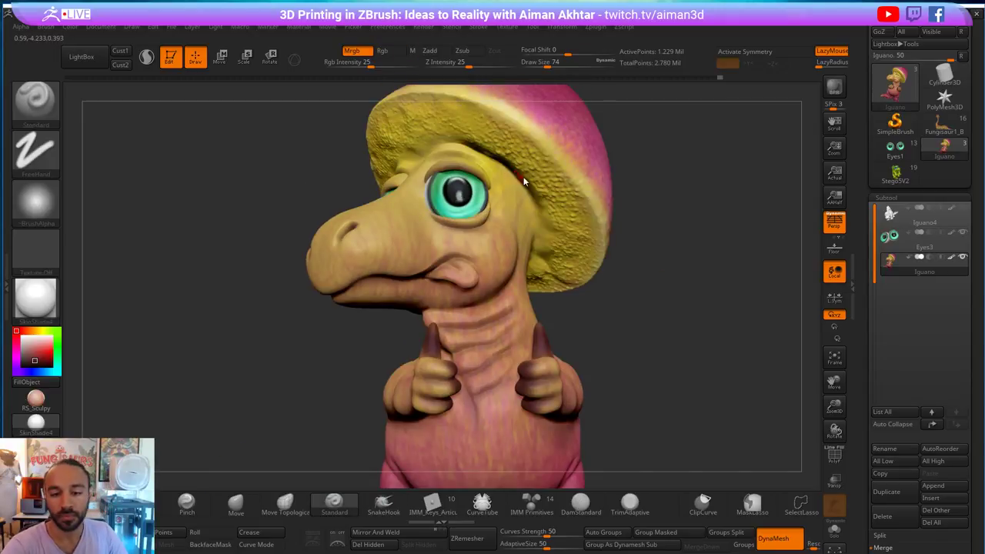
# - Shade the crease where the underside of the cap meets the head and neck with draw sizes 234 and 245
pyautogui.press('s')
pyautogui.press('s')
pyautogui.moveTo(484, 156); pyautogui.dragTo(503, 156)
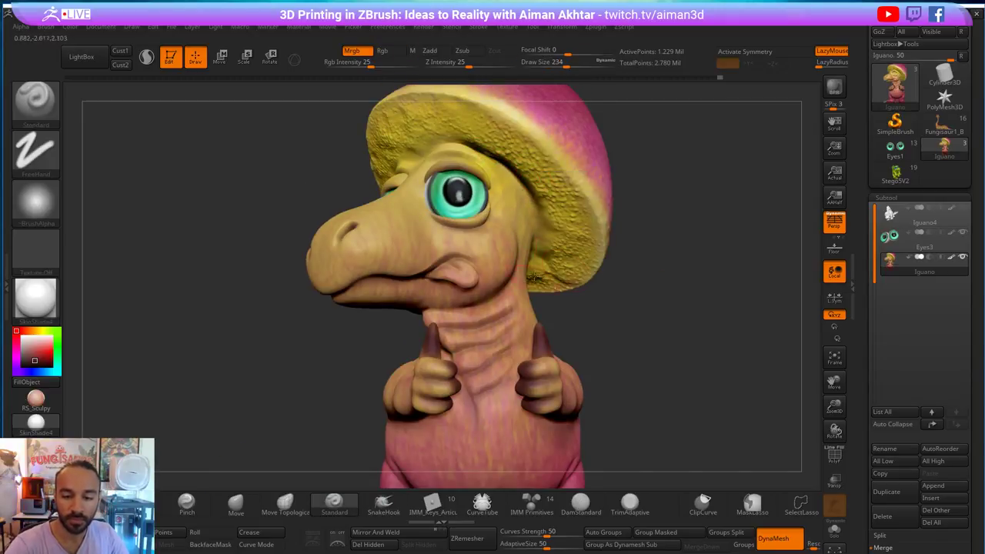
pyautogui.moveTo(616, 235); pyautogui.dragTo(663, 224)
pyautogui.press('s')
pyautogui.moveTo(530, 130)
pyautogui.mouseDown()
pyautogui.moveTo(465, 165)
pyautogui.moveTo(449, 197)
pyautogui.moveTo(448, 247)
pyautogui.mouseUp()
pyautogui.moveTo(523, 156)
pyautogui.mouseDown(button='right')
pyautogui.moveTo(528, 137)
pyautogui.moveTo(549, 140)
pyautogui.mouseUp(button='right')
pyautogui.press('s')
pyautogui.moveTo(475, 138)
pyautogui.mouseDown()
pyautogui.moveTo(432, 205)
pyautogui.moveTo(427, 295)
pyautogui.moveTo(424, 228)
pyautogui.mouseUp()
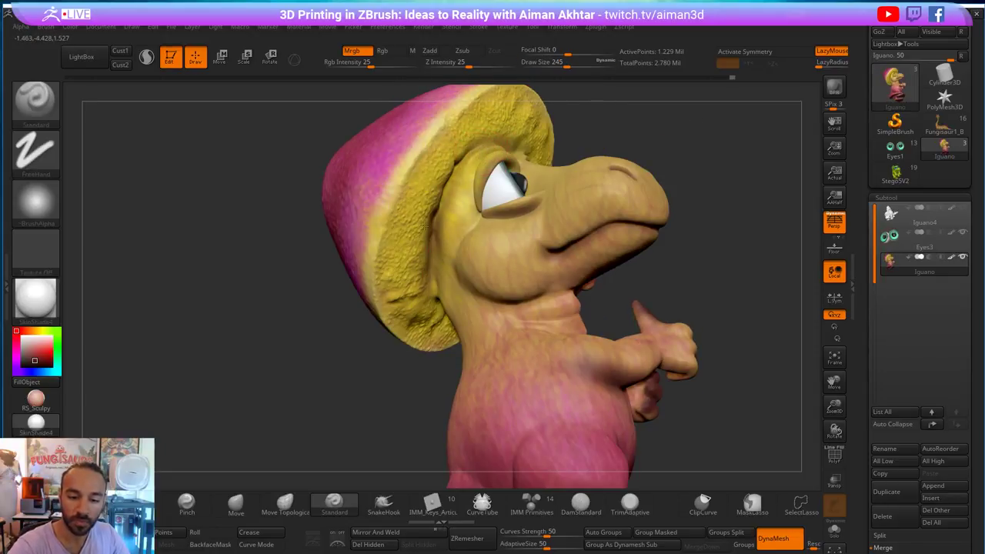
pyautogui.moveTo(703, 132); pyautogui.dragTo(443, 292)
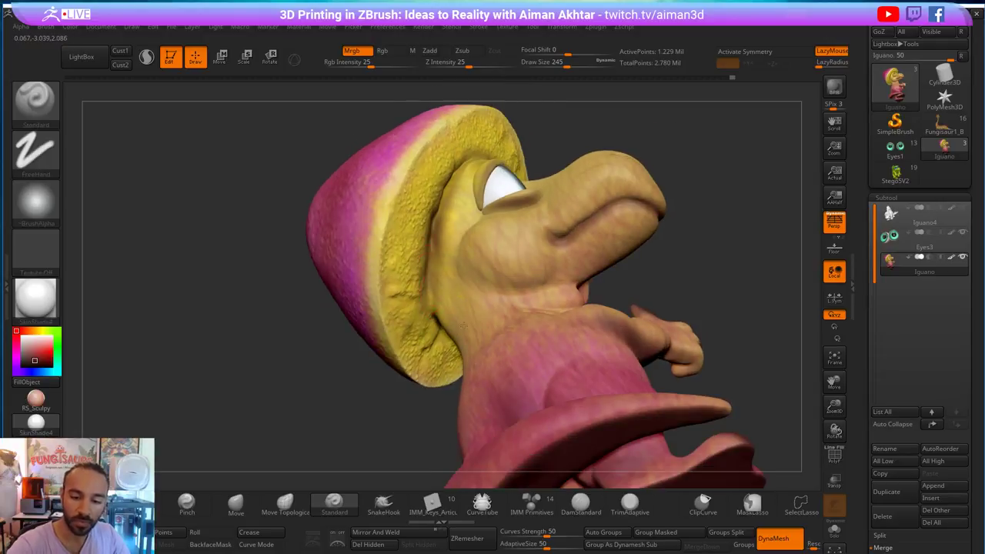
pyautogui.moveTo(679, 237); pyautogui.dragTo(571, 212)
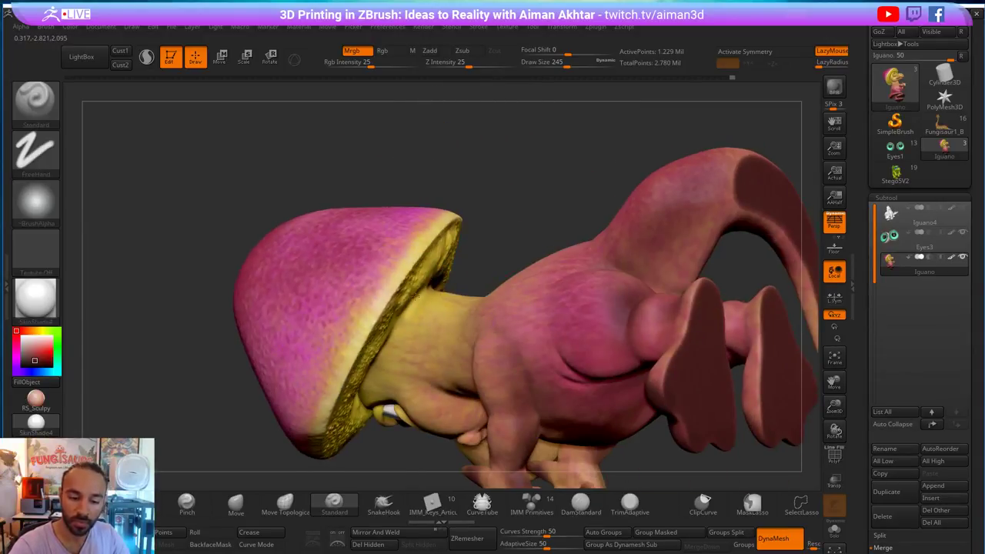
pyautogui.moveTo(416, 294)
pyautogui.mouseDown()
pyautogui.moveTo(531, 271)
pyautogui.moveTo(648, 275)
pyautogui.moveTo(643, 244)
pyautogui.moveTo(659, 315)
pyautogui.moveTo(607, 312)
pyautogui.moveTo(673, 266)
pyautogui.moveTo(654, 277)
pyautogui.moveTo(666, 269)
pyautogui.moveTo(662, 315)
pyautogui.mouseUp()
# - Paint the tongue light red with draw size 65 and add a deeper red with draw size 124
pyautogui.click(49, 343)
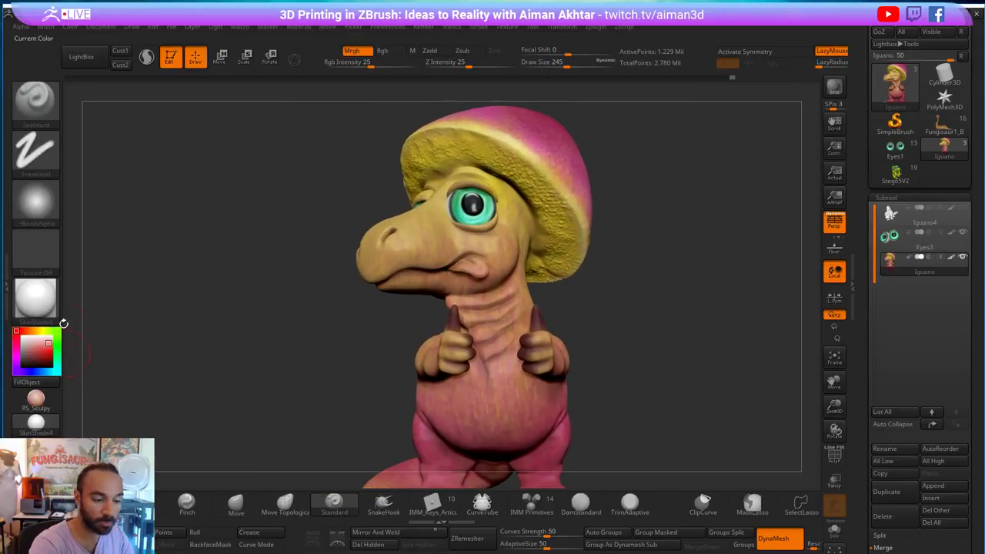
pyautogui.press('s')
pyautogui.moveTo(485, 246)
pyautogui.mouseDown()
pyautogui.moveTo(471, 247)
pyautogui.moveTo(471, 262)
pyautogui.mouseUp()
pyautogui.press('s')
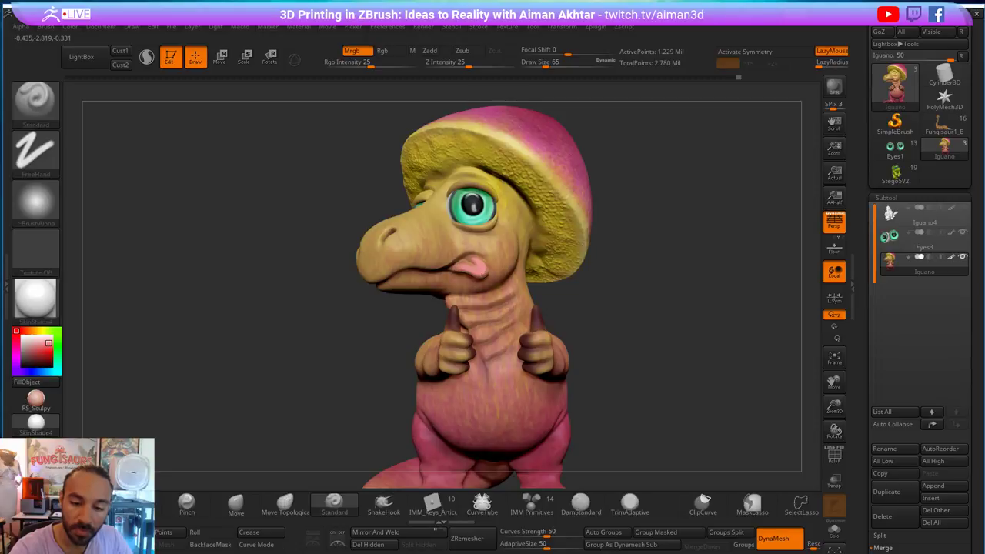
pyautogui.moveTo(621, 222); pyautogui.dragTo(616, 161)
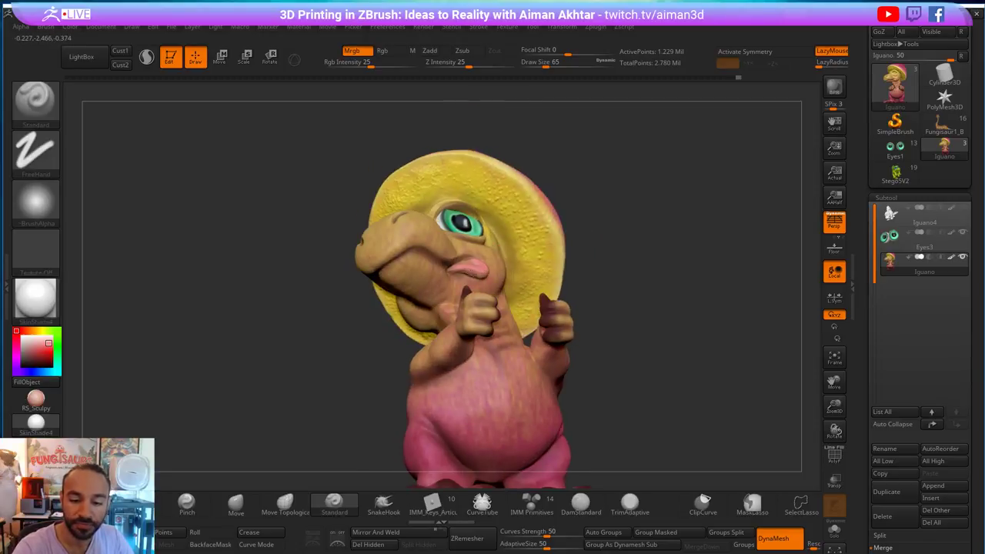
pyautogui.moveTo(475, 264)
pyautogui.mouseDown(button='right')
pyautogui.moveTo(489, 269)
pyautogui.moveTo(481, 266)
pyautogui.mouseUp(button='right')
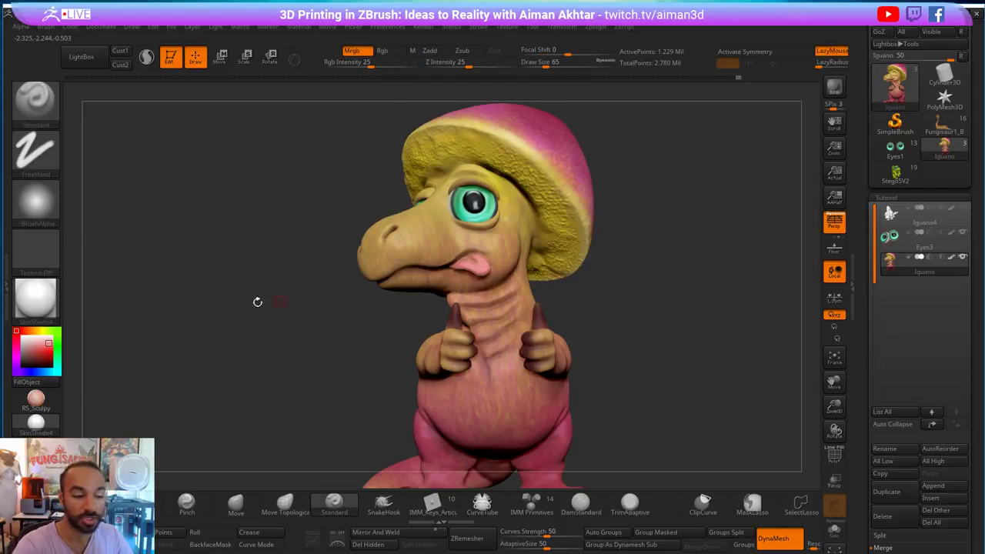
pyautogui.press('s')
pyautogui.moveTo(484, 263); pyautogui.dragTo(493, 263)
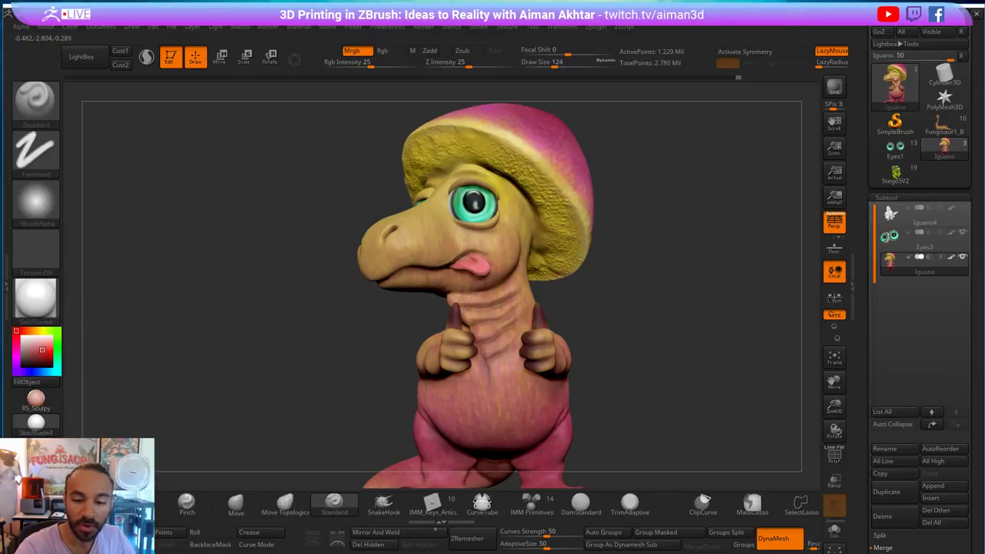
# - Tint the eyelids and the skin around both eyes red with draw size 128
pyautogui.moveTo(607, 260)
pyautogui.mouseDown()
pyautogui.moveTo(675, 266)
pyautogui.moveTo(609, 260)
pyautogui.mouseUp()
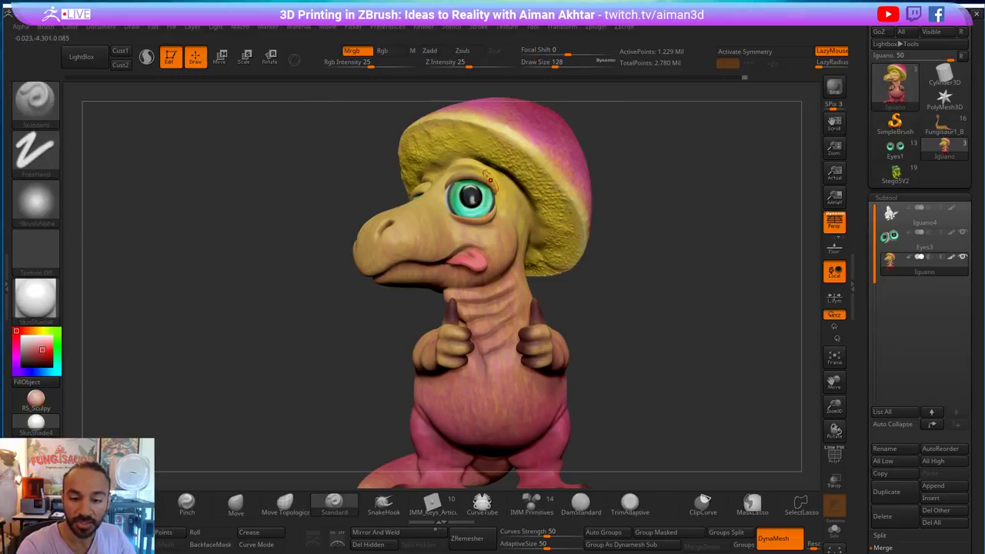
pyautogui.moveTo(629, 206); pyautogui.dragTo(716, 191)
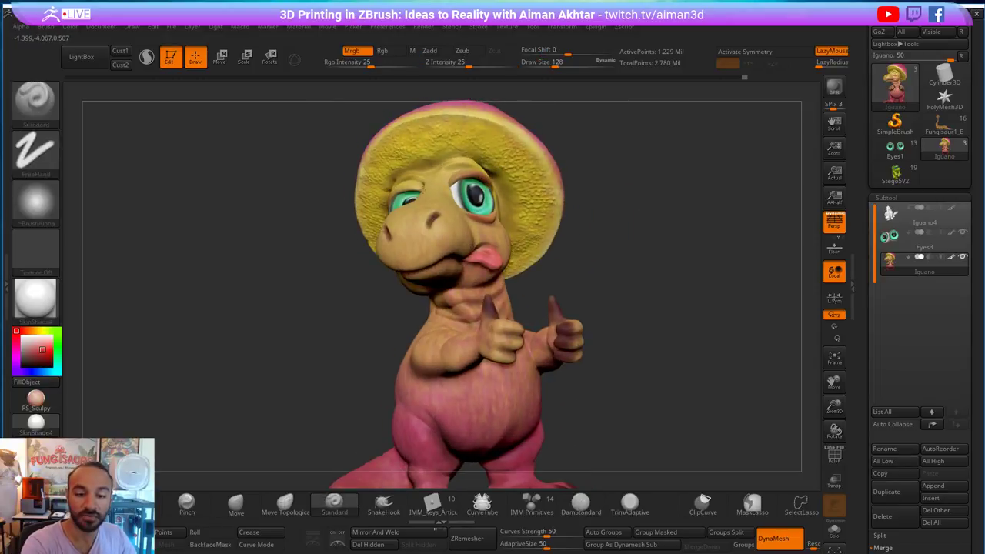
pyautogui.moveTo(638, 194); pyautogui.dragTo(413, 187)
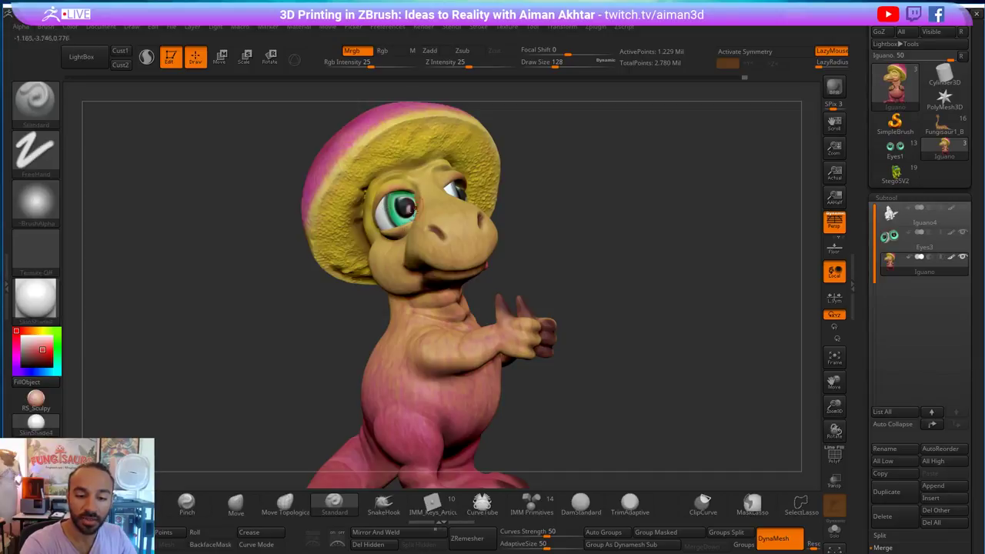
pyautogui.keyDown('shift'); pyautogui.moveTo(595, 203); pyautogui.dragTo(504, 196); pyautogui.keyUp('shift')
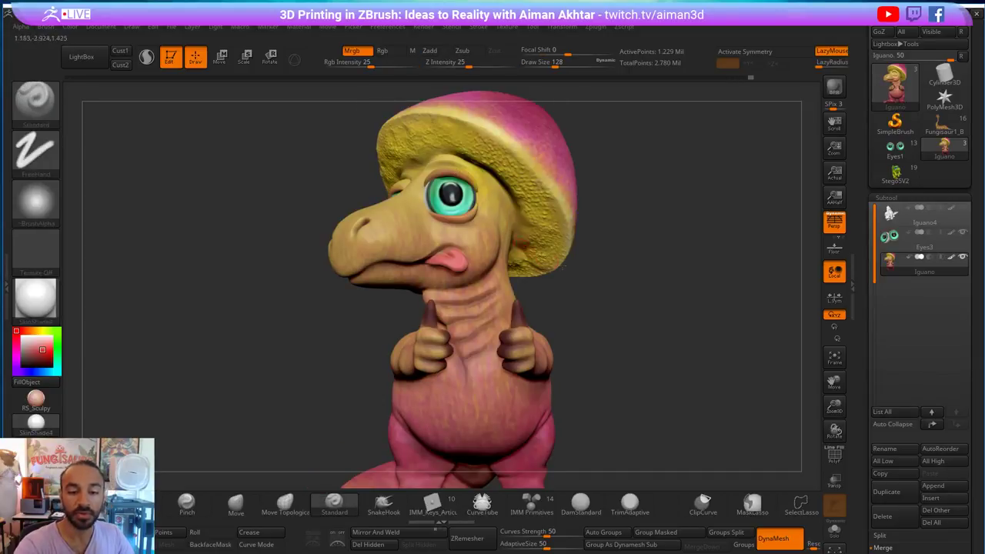
pyautogui.keyDown('alt'); pyautogui.moveTo(633, 293); pyautogui.dragTo(641, 326); pyautogui.keyUp('alt')
pyautogui.moveTo(650, 268); pyautogui.dragTo(629, 247)
# - Set up the Standard brush with a near-black red, draw size 37 and Alpha 06 for fine lines around the eye
pyautogui.press('s')
pyautogui.moveTo(476, 185); pyautogui.dragTo(467, 186)
pyautogui.keyDown('alt'); pyautogui.moveTo(708, 238); pyautogui.dragTo(720, 250); pyautogui.keyUp('alt')
pyautogui.press('s')
pyautogui.moveTo(483, 238); pyautogui.dragTo(478, 238)
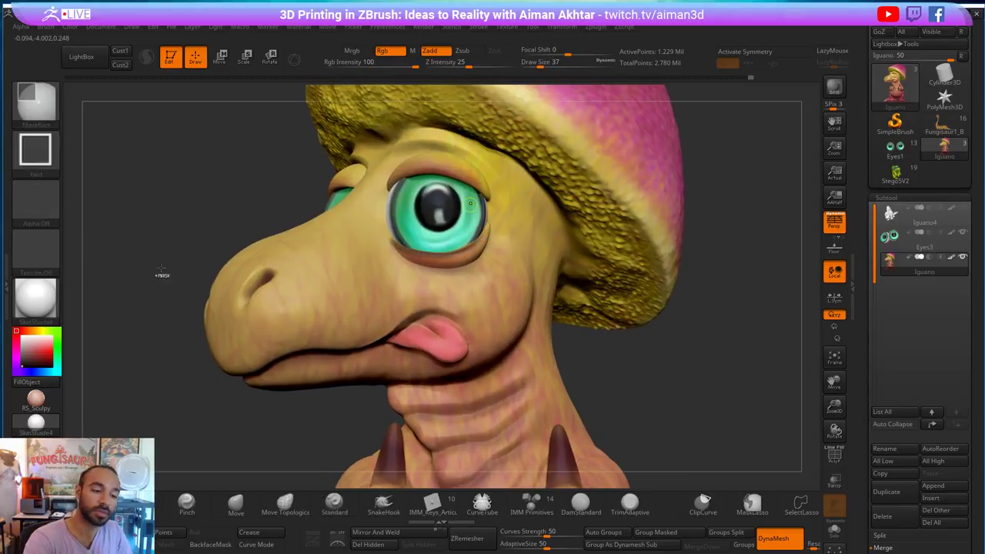
pyautogui.click(53, 214)
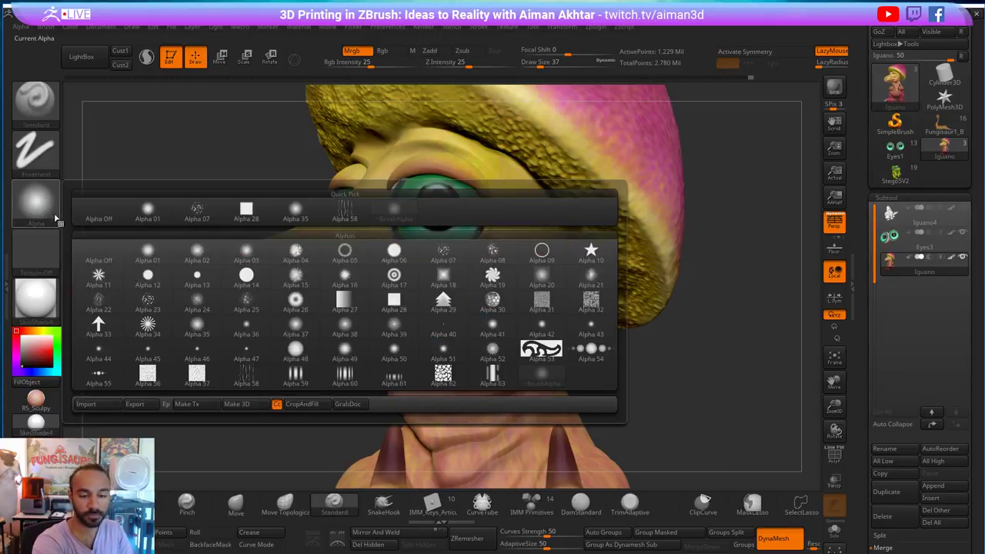
pyautogui.click(392, 251)
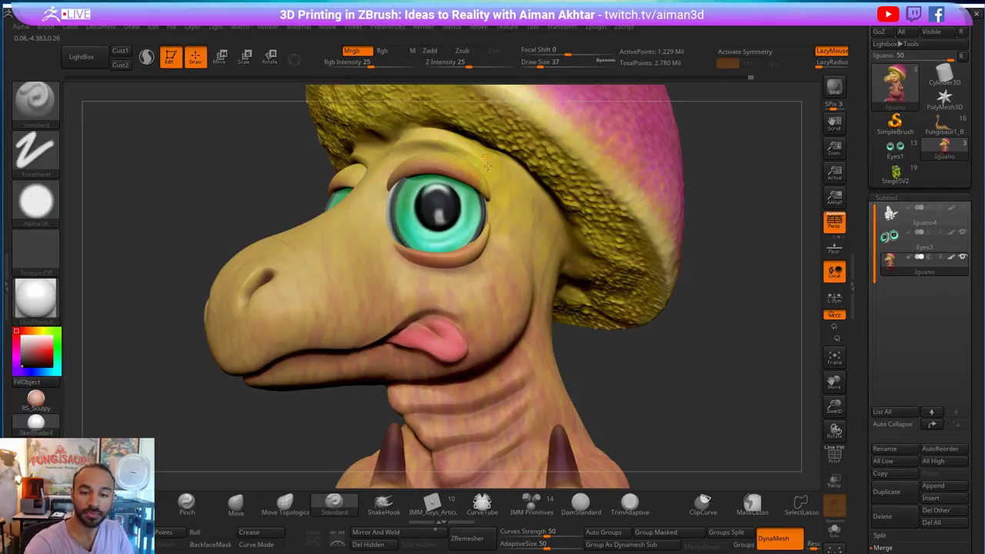
# - Darken the eyelid edge around the large open eye with draw sizes 33 and 25
pyautogui.press('s')
pyautogui.click(482, 231)
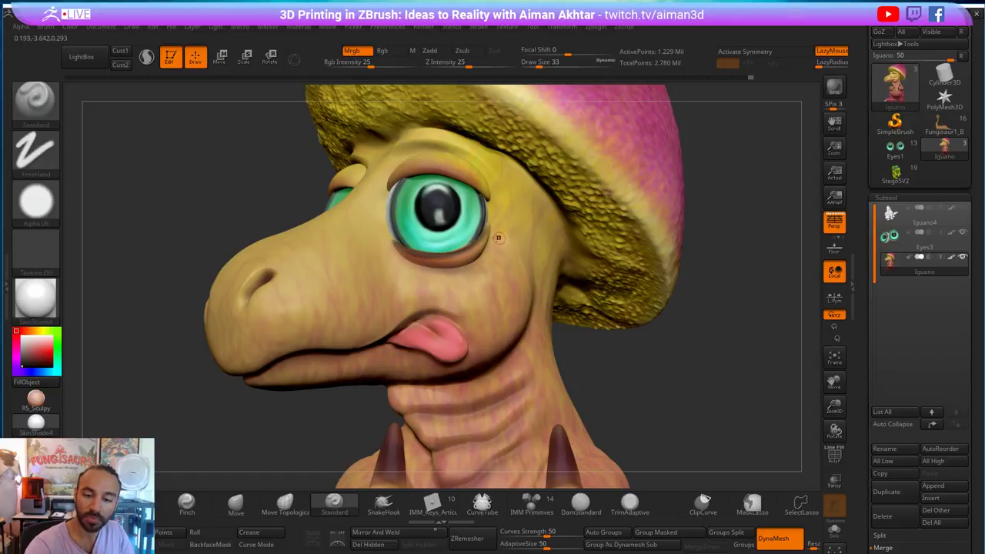
pyautogui.press('s')
pyautogui.moveTo(498, 232); pyautogui.dragTo(482, 234)
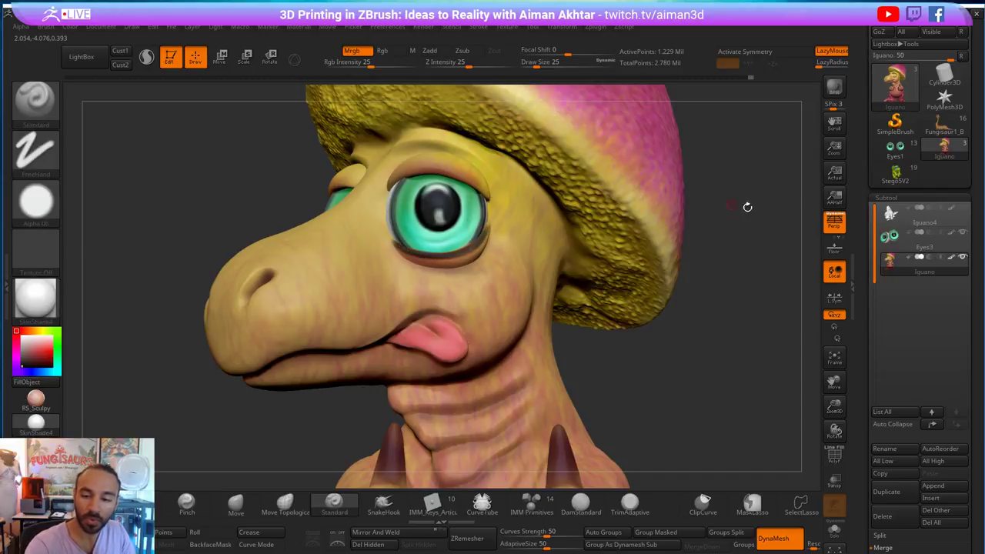
# - Darken the underside of the open eye's upper lid with draw size 29
pyautogui.moveTo(747, 207); pyautogui.dragTo(730, 140)
pyautogui.press('s')
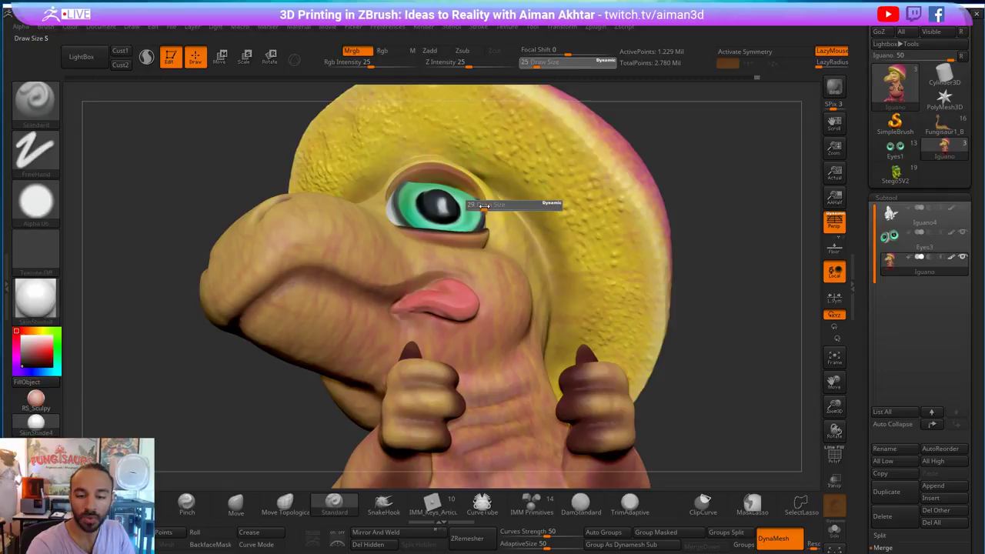
pyautogui.moveTo(478, 205); pyautogui.dragTo(482, 203)
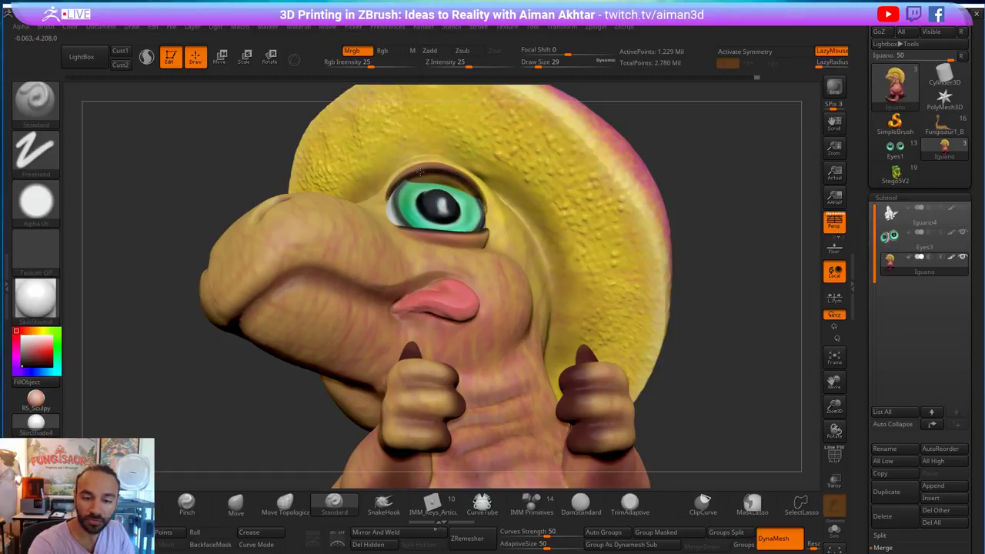
# - Darken the lower rim and corners of the open eye with draw sizes 44 and 39
pyautogui.moveTo(685, 187); pyautogui.dragTo(688, 323)
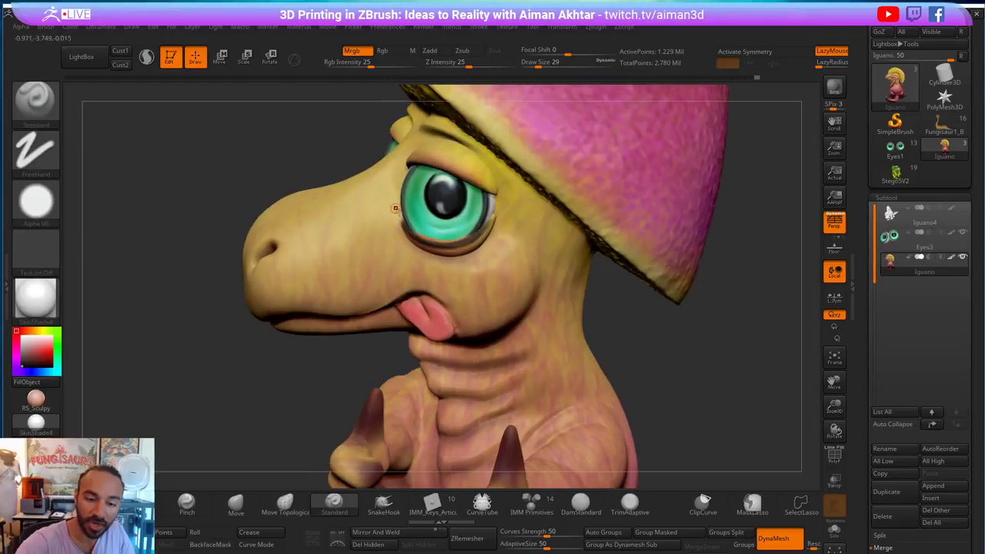
pyautogui.press(']')
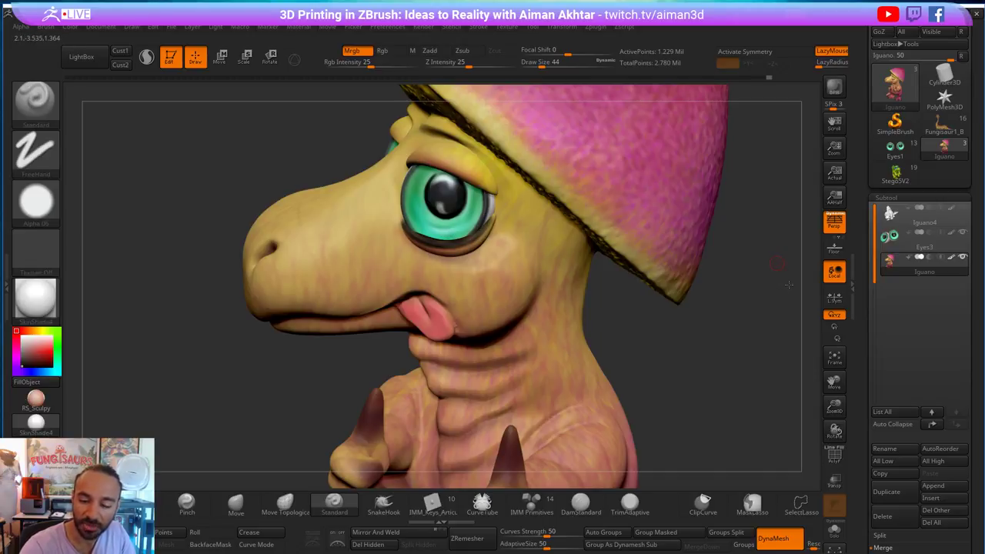
pyautogui.moveTo(442, 237); pyautogui.dragTo(504, 230, button='right')
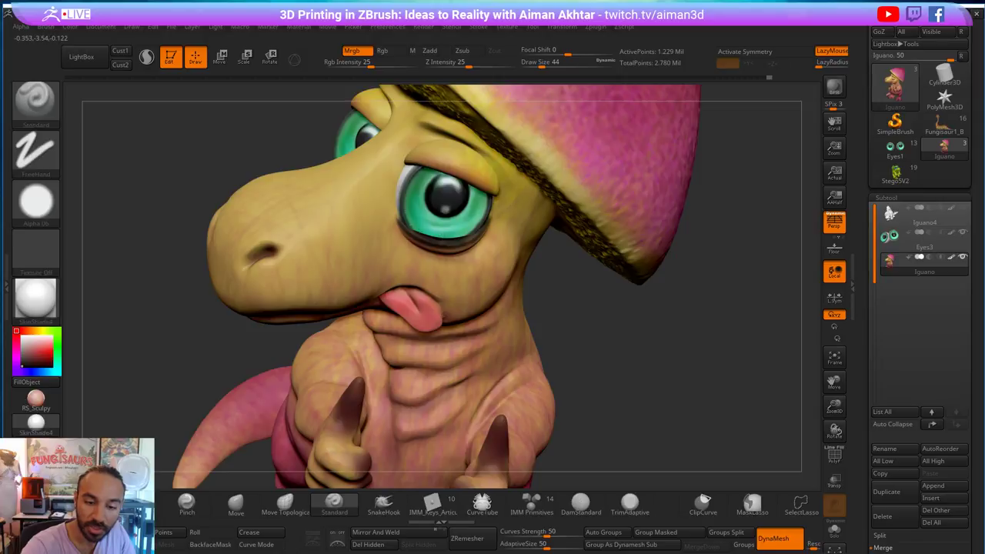
pyautogui.press('s')
pyautogui.moveTo(401, 219); pyautogui.dragTo(398, 219)
pyautogui.moveTo(489, 199); pyautogui.dragTo(480, 214)
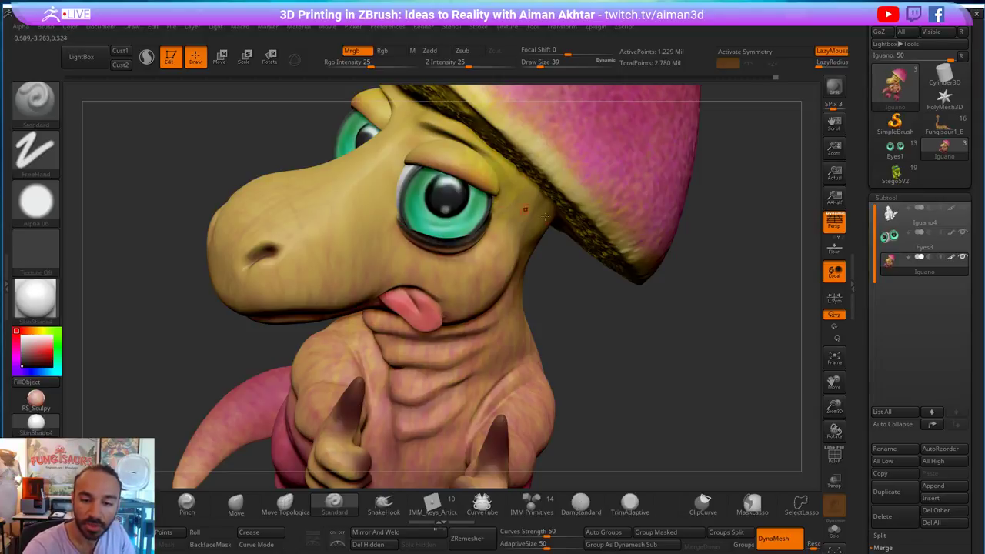
# - Thicken the dark line beneath the open eye's upper lid with draw size 51
pyautogui.moveTo(524, 209); pyautogui.dragTo(485, 217, button='right')
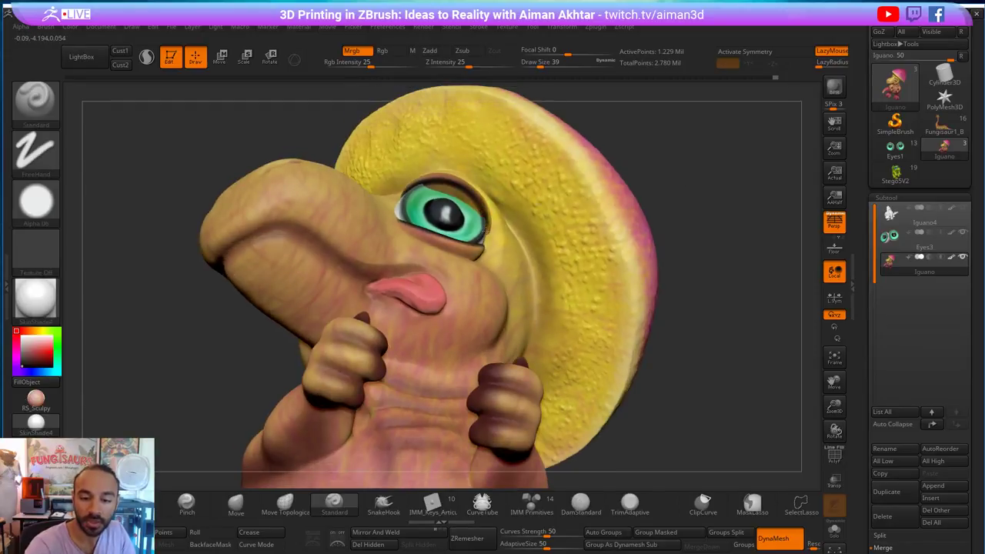
pyautogui.press(']')
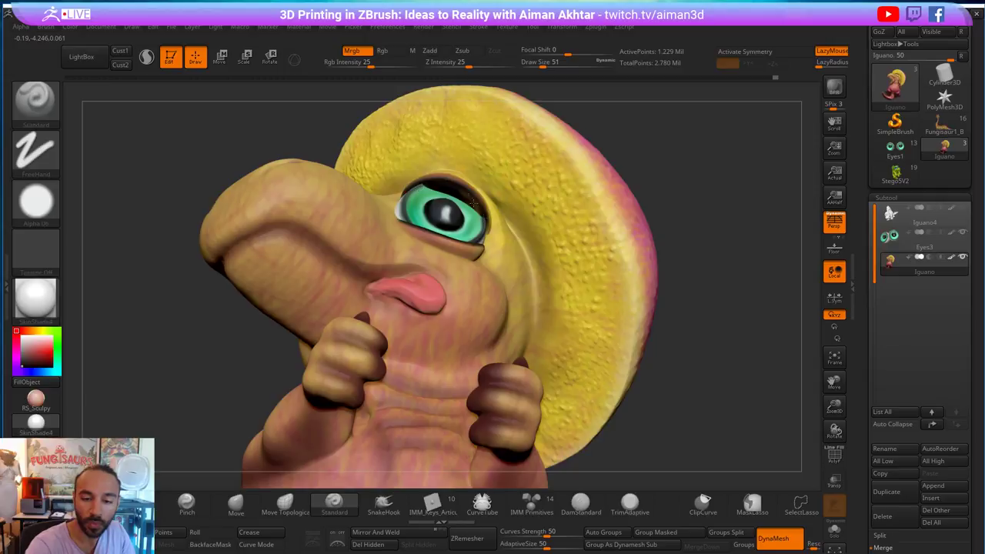
pyautogui.moveTo(703, 202); pyautogui.dragTo(746, 252)
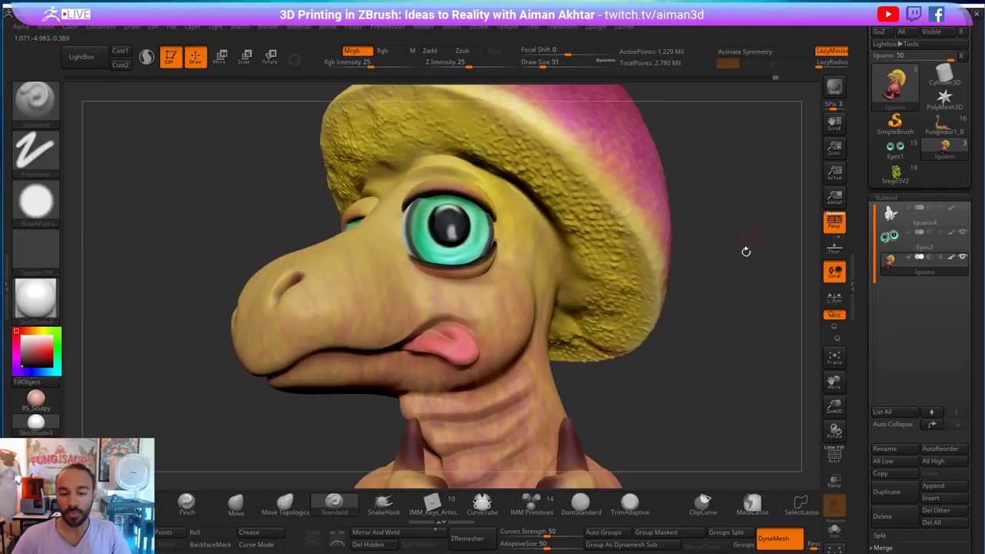
# - Darken the inside of the nostrils with the near-black red at draw size 59
pyautogui.press('f')
pyautogui.moveTo(633, 327); pyautogui.dragTo(680, 383)
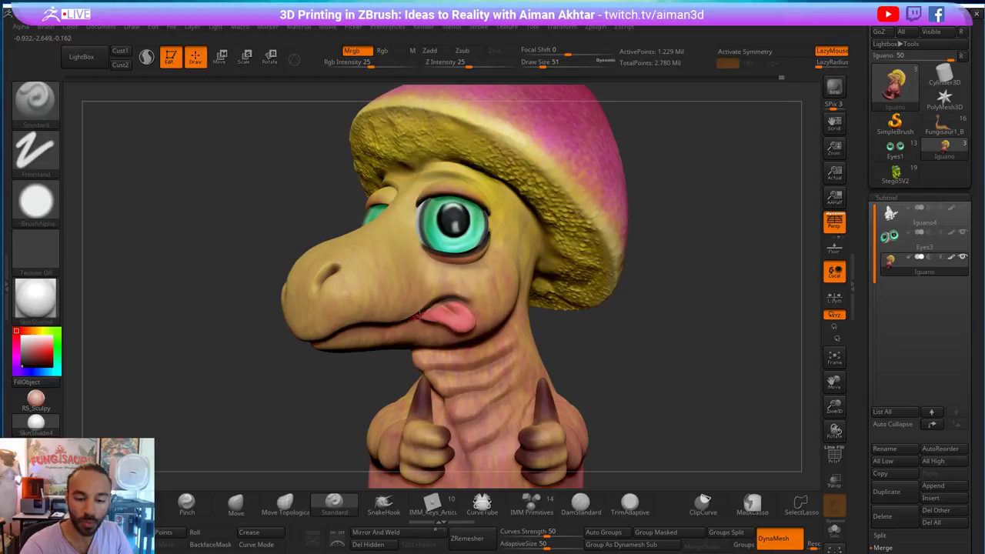
pyautogui.moveTo(328, 281)
pyautogui.mouseDown()
pyautogui.moveTo(342, 266)
pyautogui.moveTo(327, 279)
pyautogui.mouseUp()
pyautogui.press('s')
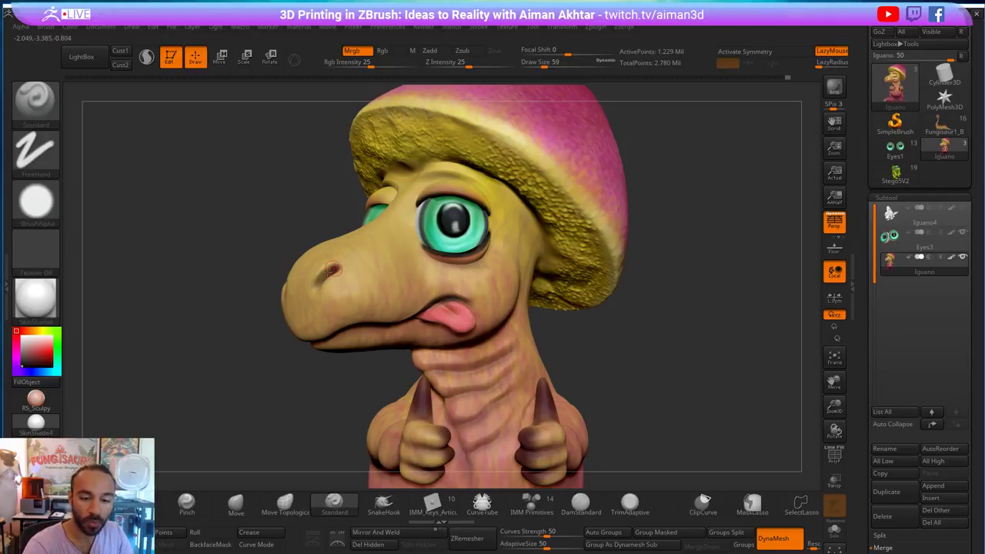
pyautogui.moveTo(330, 269); pyautogui.dragTo(275, 273, button='right')
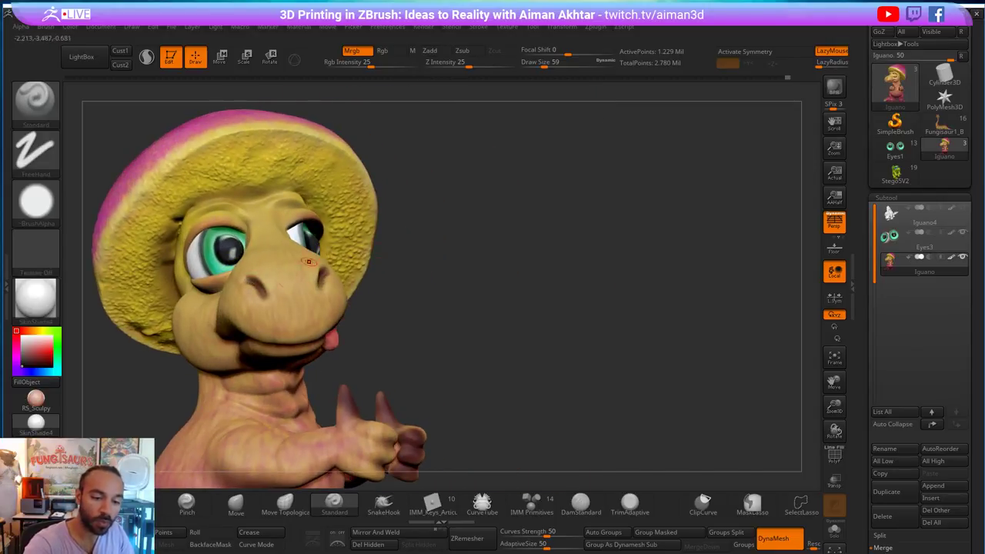
# - Shade the brow crease above the open eye with draw sizes 128 and 62
pyautogui.keyDown('ctrl'); pyautogui.moveTo(454, 250); pyautogui.dragTo(470, 331, button='right'); pyautogui.keyUp('ctrl')
pyautogui.press('s')
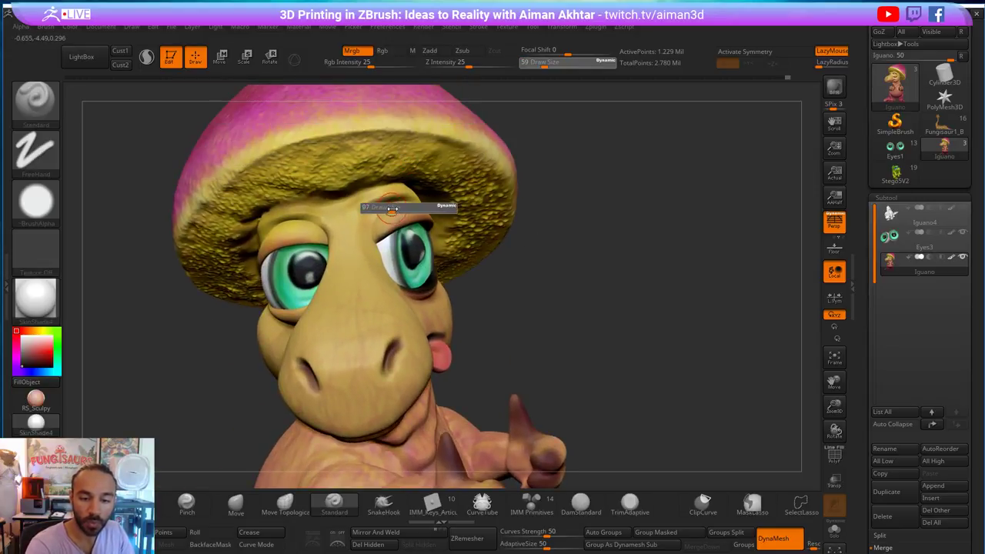
pyautogui.moveTo(396, 206); pyautogui.dragTo(422, 206)
pyautogui.moveTo(591, 234); pyautogui.dragTo(448, 208, button='right')
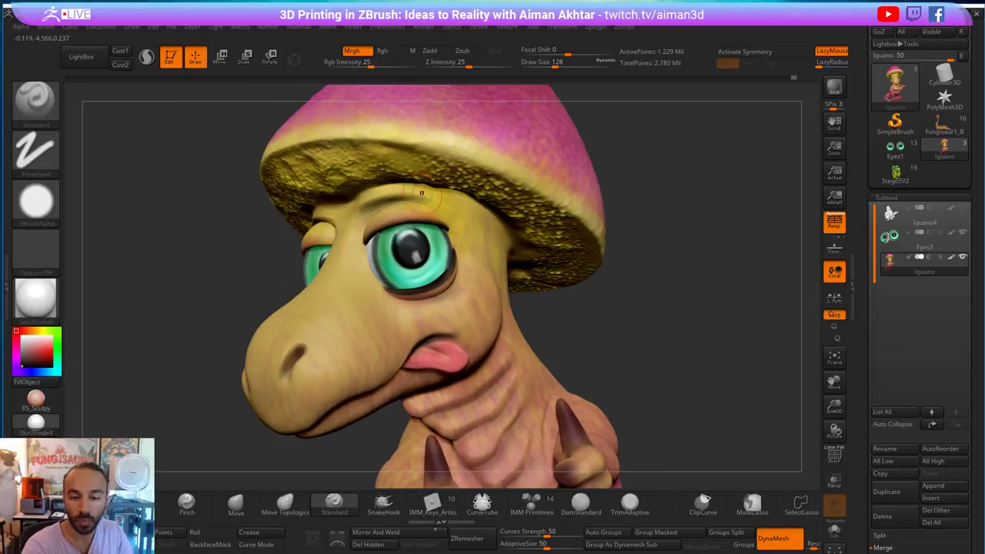
pyautogui.press('s')
pyautogui.moveTo(443, 206)
pyautogui.mouseDown()
pyautogui.moveTo(420, 207)
pyautogui.moveTo(444, 208)
pyautogui.mouseUp()
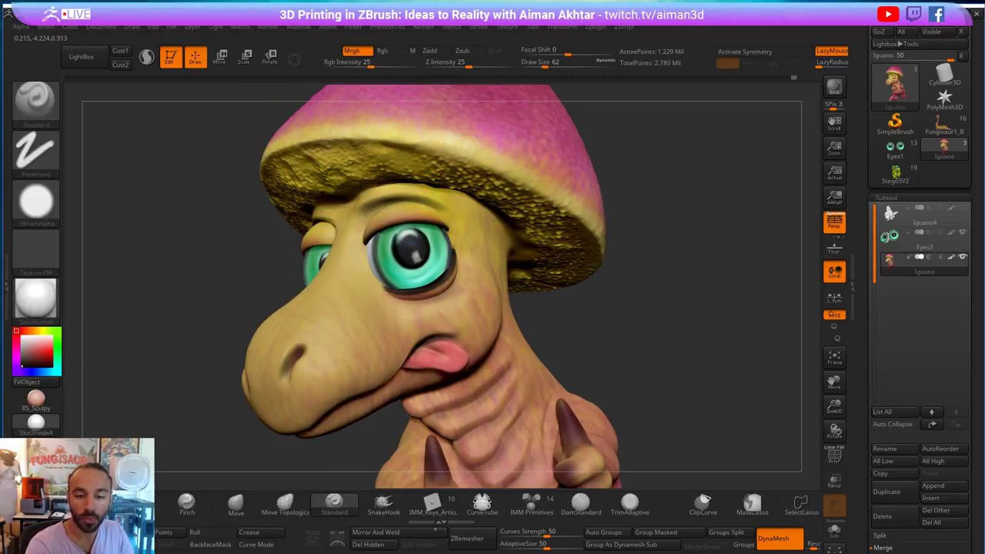
# - Darken the rims of the half-closed eye's upper and lower lids with draw sizes 83 and 31
pyautogui.moveTo(400, 209); pyautogui.dragTo(323, 213, button='right')
pyautogui.press('s')
pyautogui.moveTo(323, 214); pyautogui.dragTo(340, 215)
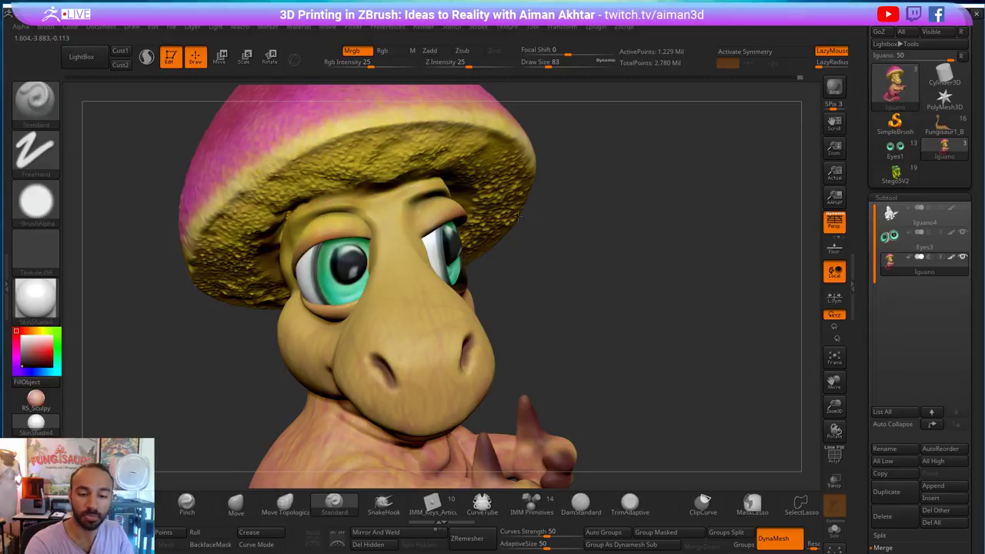
pyautogui.moveTo(519, 217); pyautogui.dragTo(550, 220, button='right')
pyautogui.press('s')
pyautogui.moveTo(366, 234); pyautogui.dragTo(355, 234)
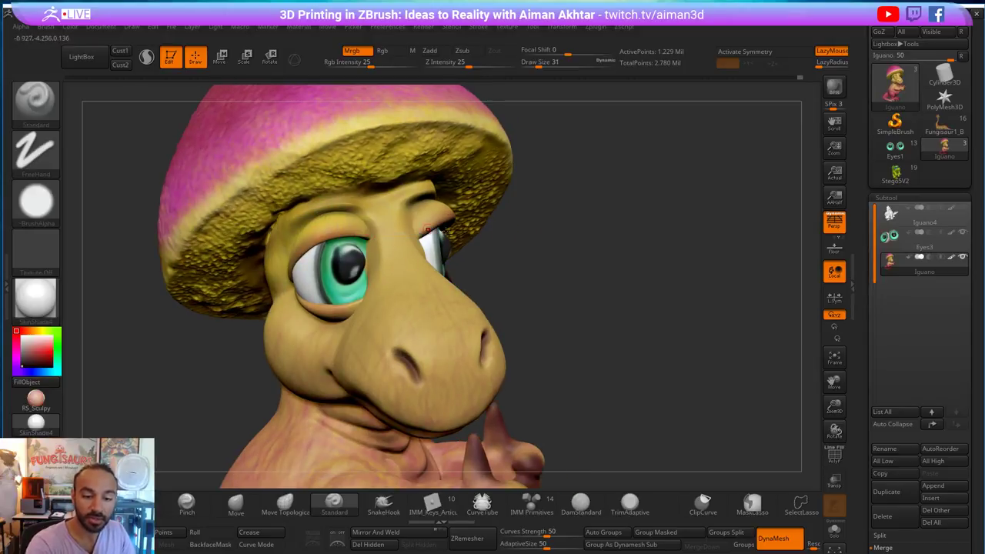
pyautogui.moveTo(427, 229); pyautogui.dragTo(691, 304, button='right')
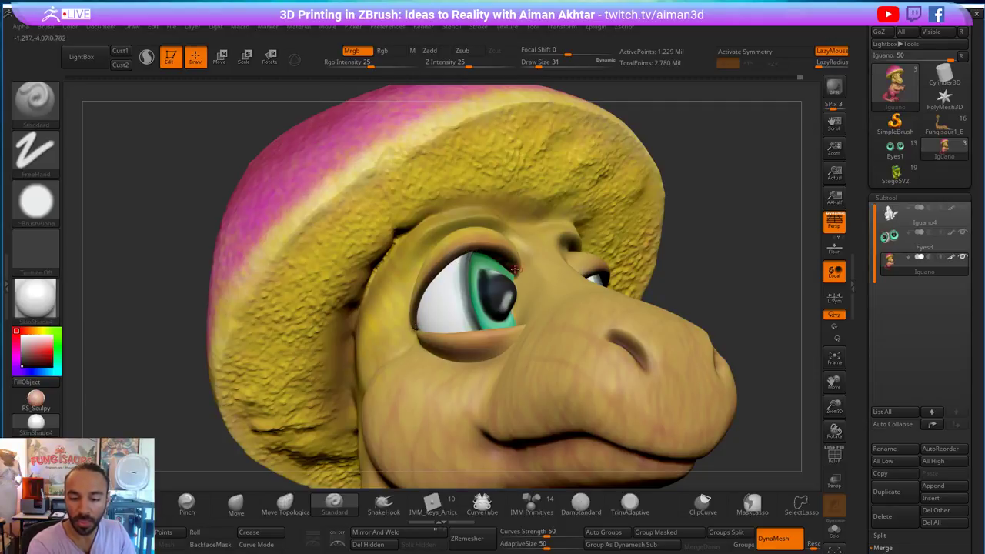
pyautogui.moveTo(731, 281); pyautogui.dragTo(669, 297)
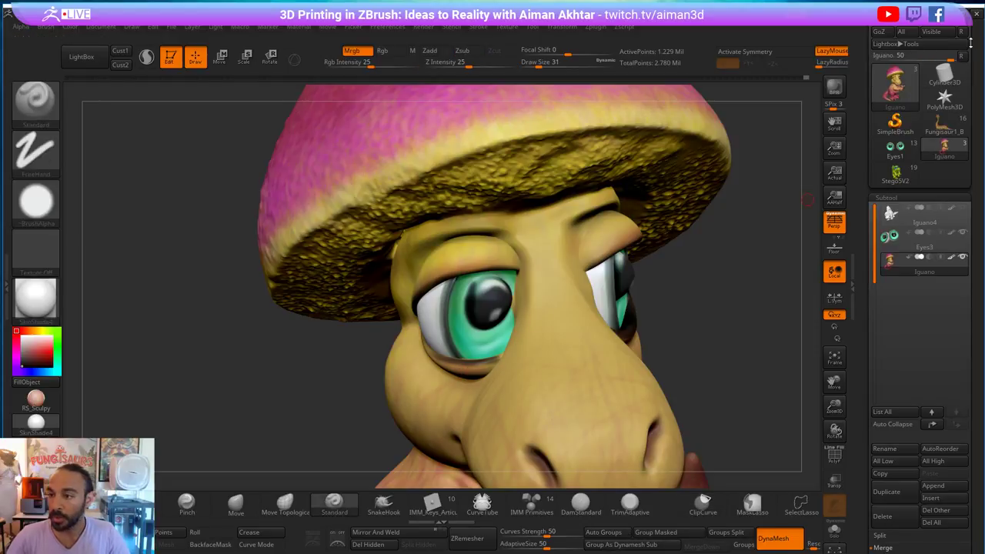
# - Save the tool over the existing Iguano4 file in the Stream10 folder
pyautogui.moveTo(970, 42); pyautogui.dragTo(970, 114)
pyautogui.click(939, 58)
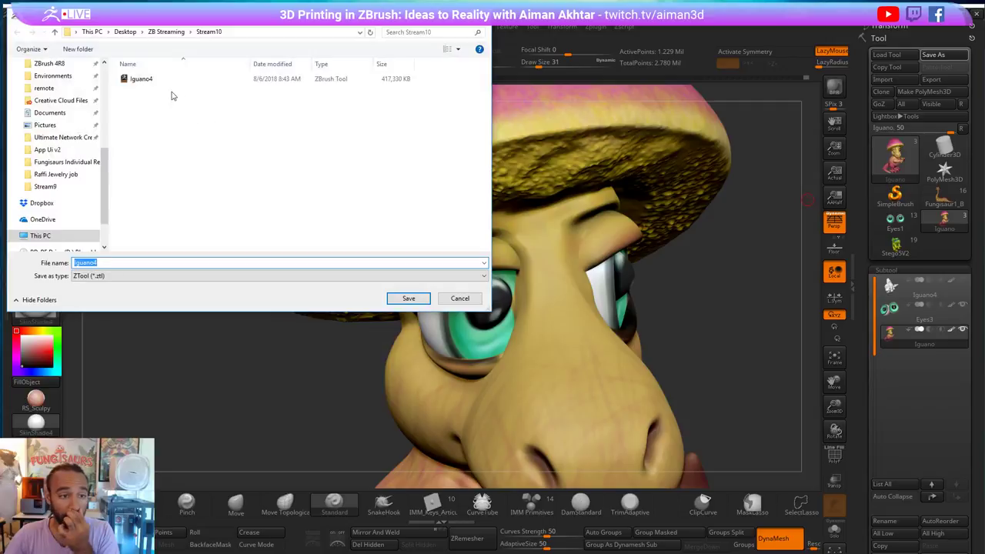
pyautogui.click(174, 81)
pyautogui.click(406, 297)
pyautogui.click(521, 305)
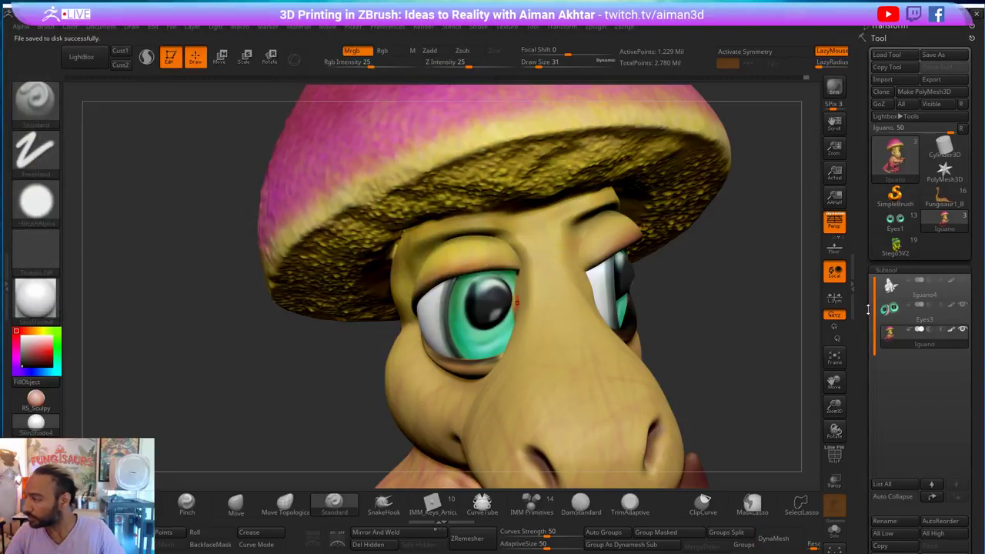
pyautogui.moveTo(882, 324)
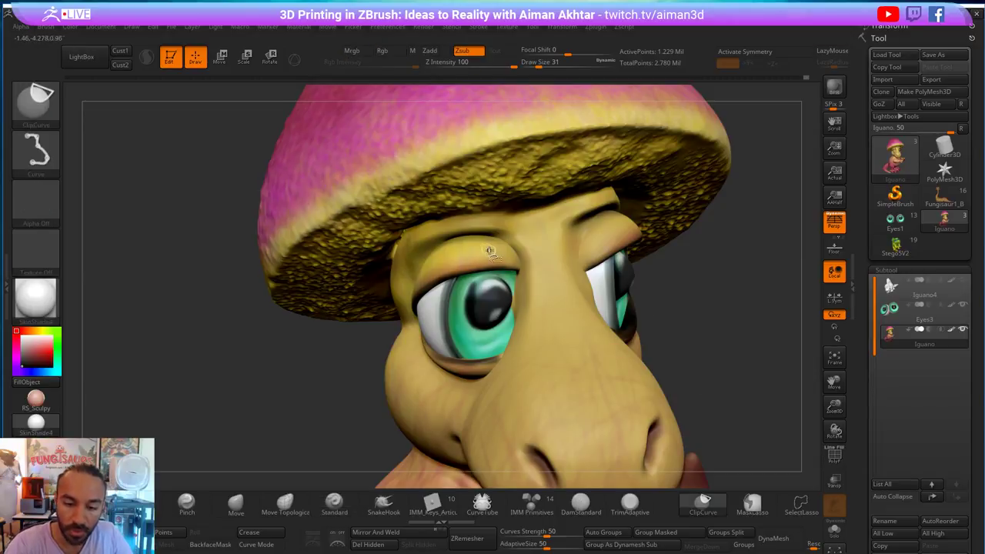
pyautogui.keyDown('shift'); pyautogui.moveTo(494, 253); pyautogui.dragTo(589, 277); pyautogui.keyUp('shift')
pyautogui.hotkey('ctrl', 'z')
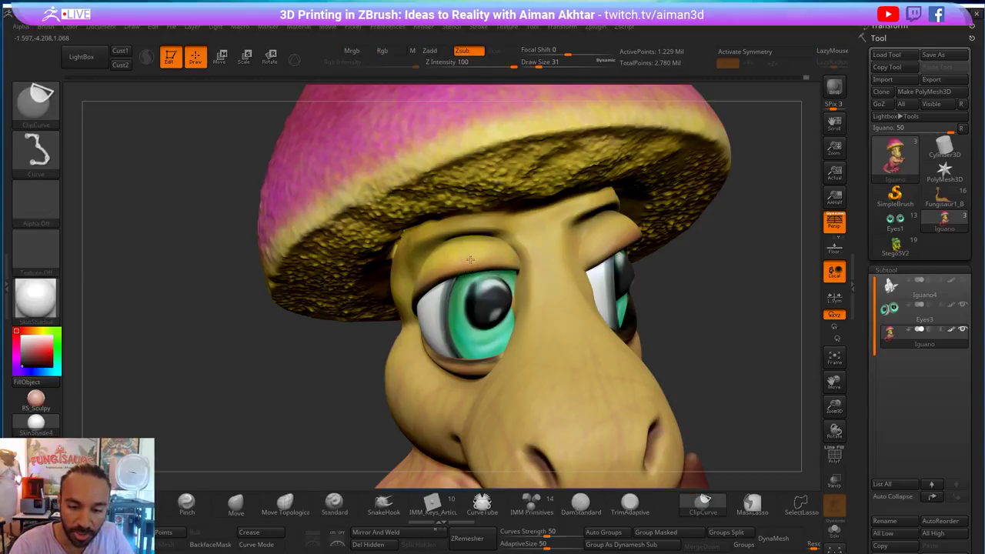
# - Isolate the upper eyelid of the half-closed eye, hide the Eyes3 subtool and frame the lid
pyautogui.keyDown('ctrl'); pyautogui.keyDown('shift'); pyautogui.click(467, 271); pyautogui.keyUp('shift'); pyautogui.keyUp('ctrl')
pyautogui.moveTo(670, 231); pyautogui.dragTo(700, 228)
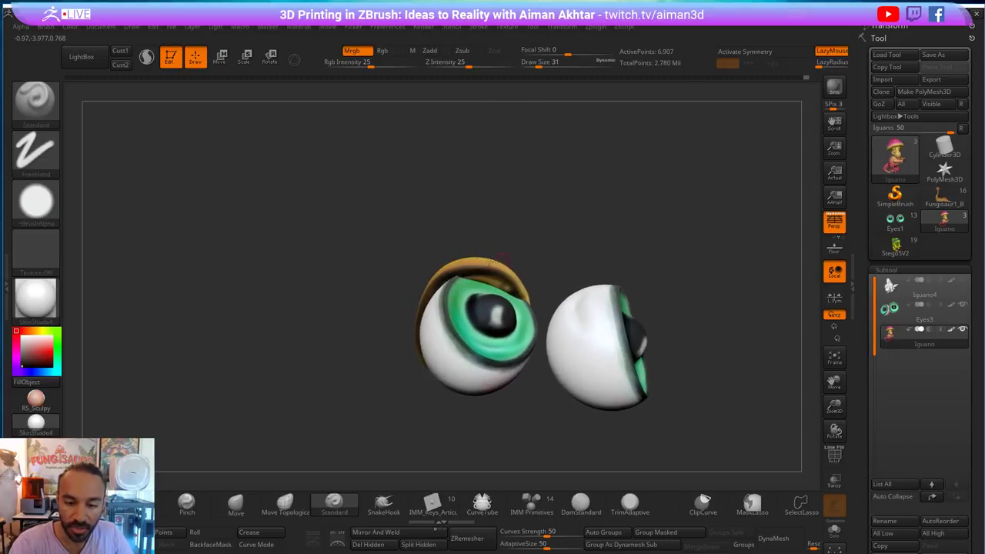
pyautogui.click(834, 455)
pyautogui.click(918, 306)
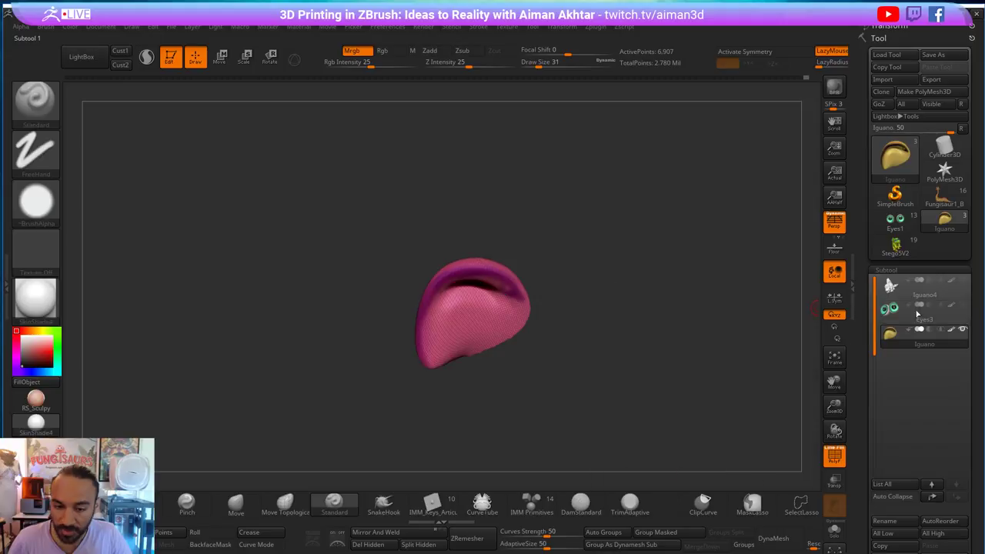
pyautogui.press('f')
pyautogui.click(834, 455)
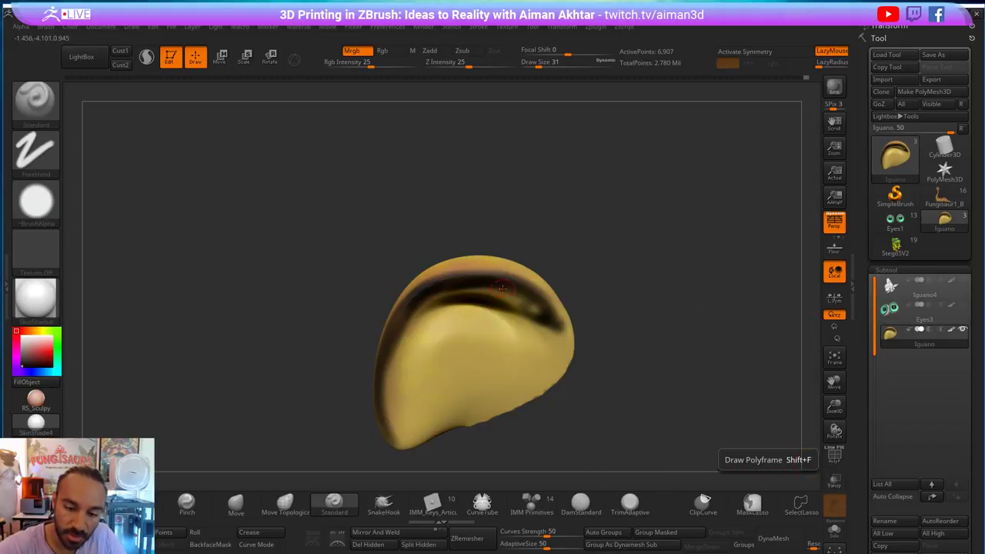
# - Paint the isolated upper eyelid's inner edge near-black, enlarging the draw size to 77, and unhide the rest of the mesh
pyautogui.press('s')
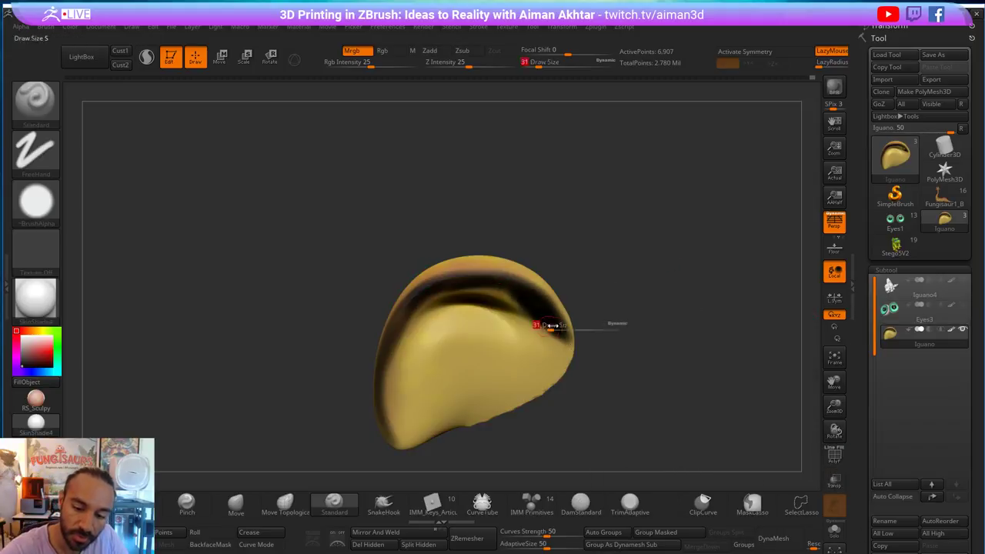
pyautogui.moveTo(552, 325)
pyautogui.mouseDown()
pyautogui.moveTo(561, 326)
pyautogui.moveTo(518, 330)
pyautogui.moveTo(531, 317)
pyautogui.moveTo(502, 305)
pyautogui.moveTo(415, 317)
pyautogui.moveTo(385, 373)
pyautogui.moveTo(485, 307)
pyautogui.moveTo(388, 408)
pyautogui.moveTo(408, 442)
pyautogui.mouseUp()
pyautogui.moveTo(593, 297)
pyautogui.mouseDown()
pyautogui.moveTo(675, 364)
pyautogui.moveTo(636, 350)
pyautogui.moveTo(604, 313)
pyautogui.moveTo(439, 311)
pyautogui.moveTo(412, 346)
pyautogui.moveTo(396, 431)
pyautogui.moveTo(531, 327)
pyautogui.moveTo(518, 390)
pyautogui.mouseUp()
pyautogui.press('s')
pyautogui.click(540, 329)
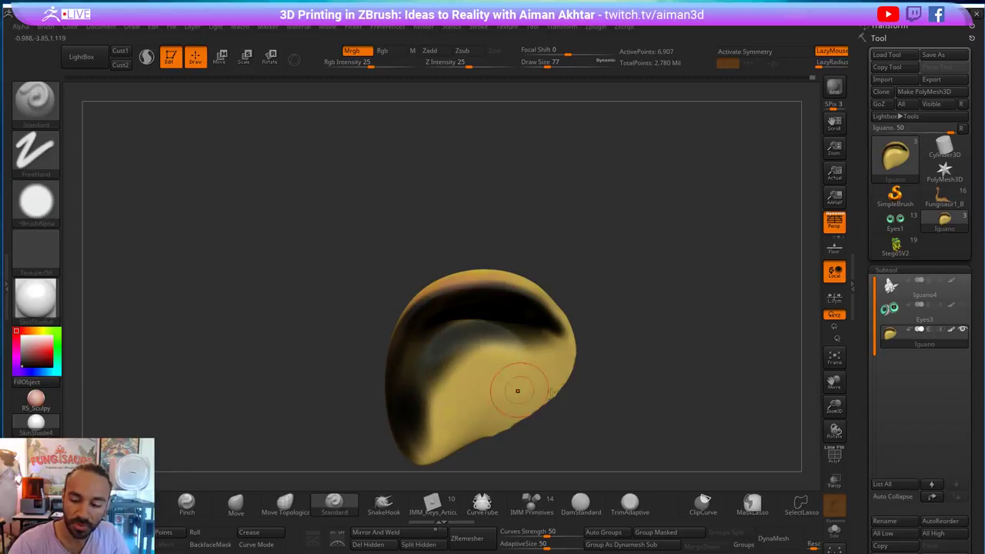
pyautogui.moveTo(780, 437); pyautogui.dragTo(771, 450)
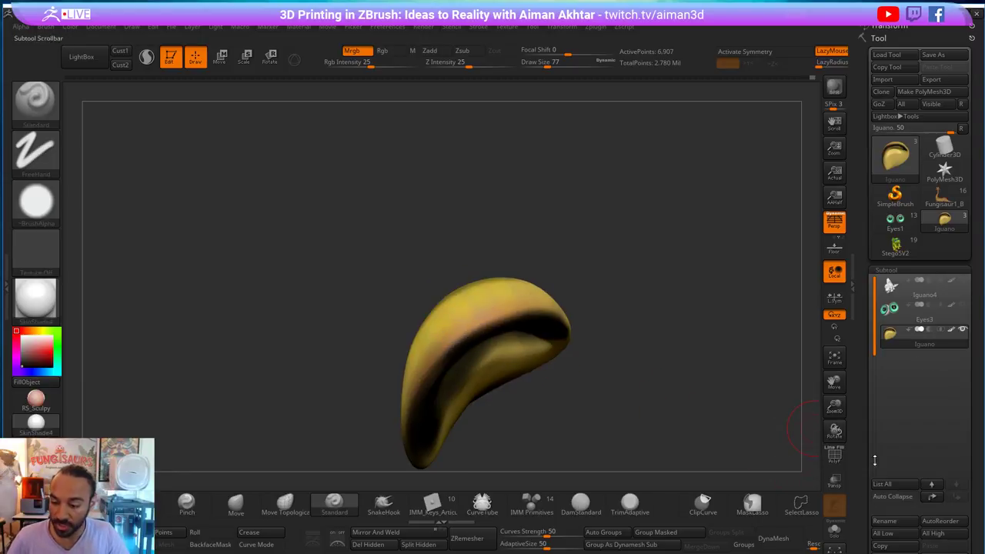
pyautogui.keyDown('ctrl'); pyautogui.keyDown('shift'); pyautogui.click(725, 358); pyautogui.keyUp('shift'); pyautogui.keyUp('ctrl')
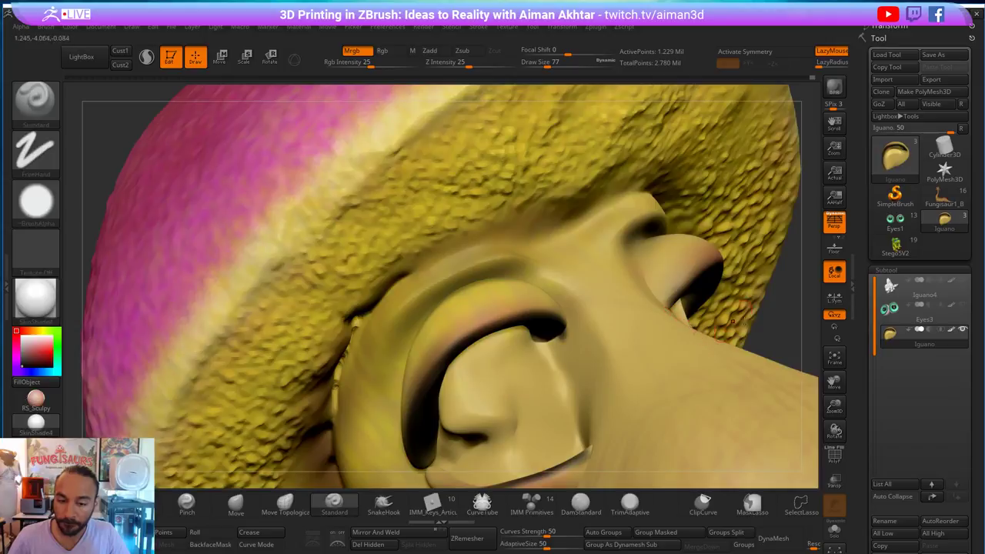
# - Isolate the lower eyelid of the same eye and frame it
pyautogui.keyDown('alt'); pyautogui.moveTo(788, 327); pyautogui.dragTo(737, 323); pyautogui.keyUp('alt')
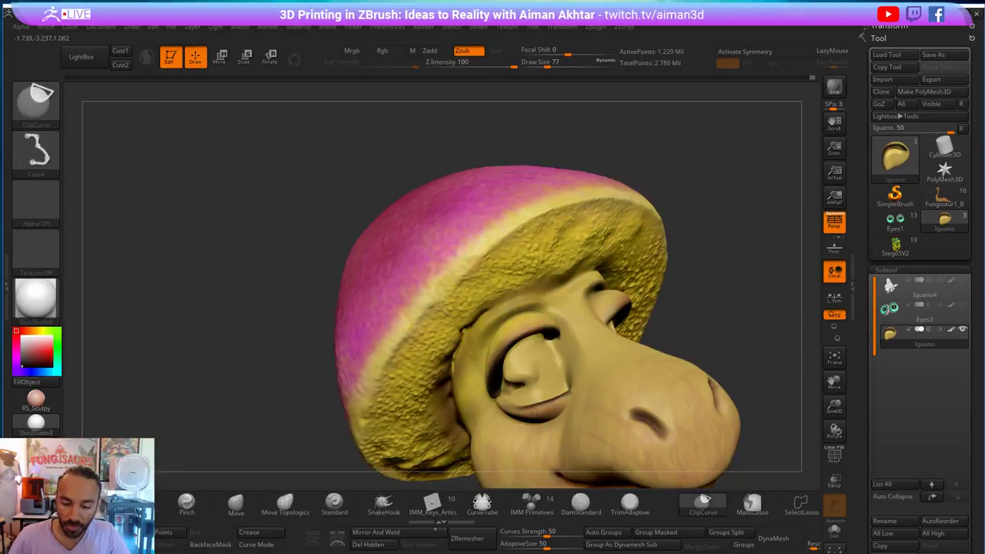
pyautogui.keyDown('ctrl'); pyautogui.keyDown('shift'); pyautogui.click(517, 389); pyautogui.keyUp('shift'); pyautogui.keyUp('ctrl')
pyautogui.press('f')
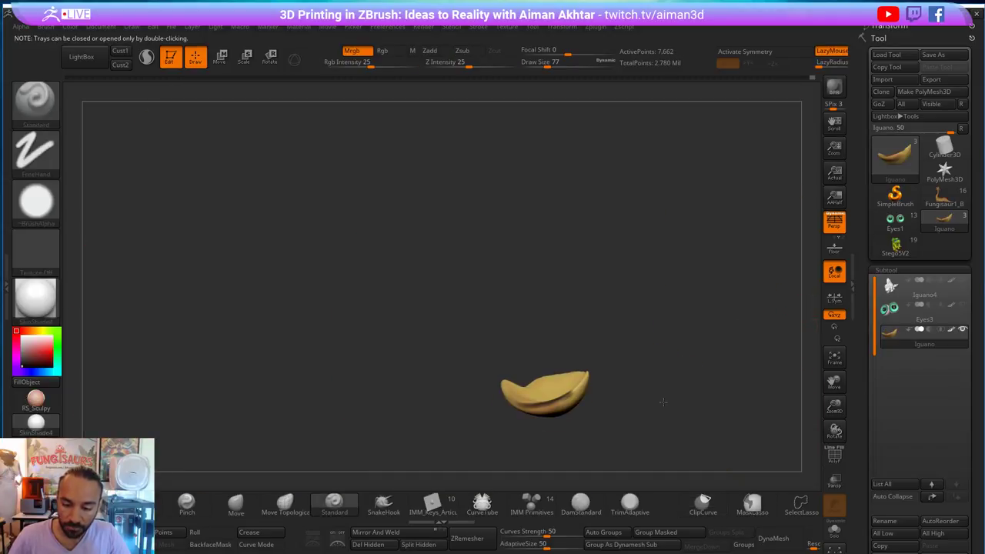
pyautogui.moveTo(682, 430); pyautogui.dragTo(663, 429)
# - Darken the isolated lower eyelid's inner rim and corners with near-black at draw size 54
pyautogui.press('s')
pyautogui.moveTo(537, 276)
pyautogui.mouseDown()
pyautogui.moveTo(528, 275)
pyautogui.moveTo(562, 235)
pyautogui.moveTo(548, 281)
pyautogui.moveTo(410, 317)
pyautogui.moveTo(326, 220)
pyautogui.mouseUp()
pyautogui.press(']')
pyautogui.press('s')
pyautogui.moveTo(349, 251)
pyautogui.mouseDown()
pyautogui.moveTo(383, 281)
pyautogui.moveTo(424, 290)
pyautogui.mouseUp()
pyautogui.press('s')
pyautogui.moveTo(404, 283); pyautogui.dragTo(399, 284)
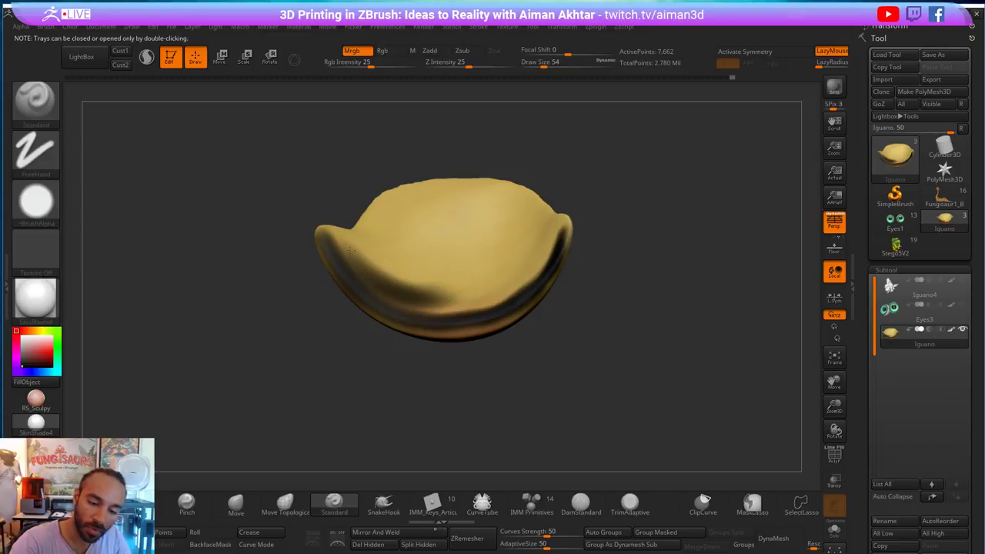
pyautogui.moveTo(357, 258)
pyautogui.mouseDown()
pyautogui.moveTo(429, 305)
pyautogui.moveTo(494, 287)
pyautogui.moveTo(436, 309)
pyautogui.mouseUp()
pyautogui.moveTo(527, 268)
pyautogui.mouseDown()
pyautogui.moveTo(486, 294)
pyautogui.moveTo(560, 232)
pyautogui.moveTo(490, 279)
pyautogui.mouseUp()
pyautogui.moveTo(435, 297)
pyautogui.mouseDown()
pyautogui.moveTo(526, 258)
pyautogui.moveTo(384, 288)
pyautogui.moveTo(343, 250)
pyautogui.moveTo(527, 234)
pyautogui.moveTo(479, 313)
pyautogui.mouseUp()
pyautogui.moveTo(668, 298); pyautogui.dragTo(703, 266)
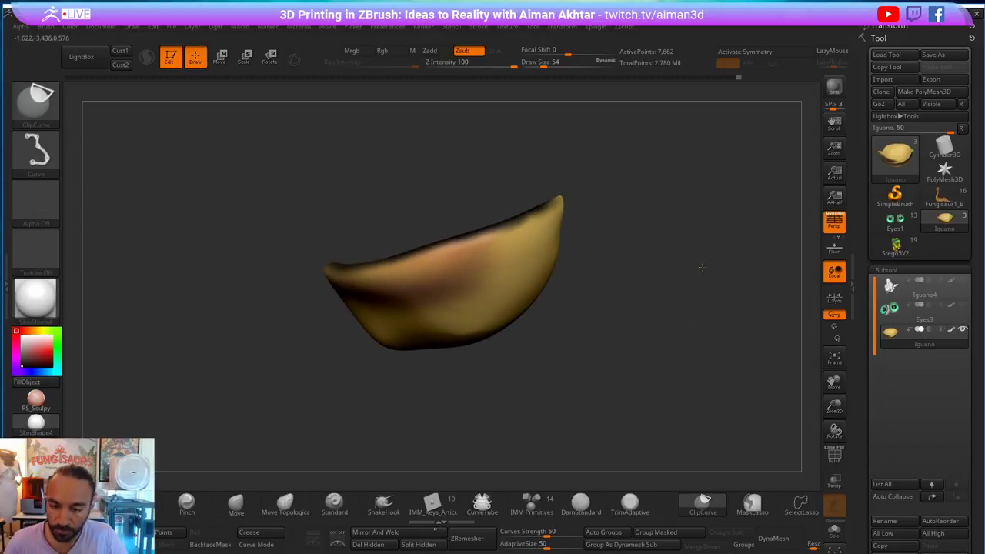
# - Unhide the whole character mesh and the Eyes3 subtool, and frame the full figure
pyautogui.keyDown('ctrl'); pyautogui.keyDown('shift'); pyautogui.click(703, 267); pyautogui.keyUp('shift'); pyautogui.keyUp('ctrl')
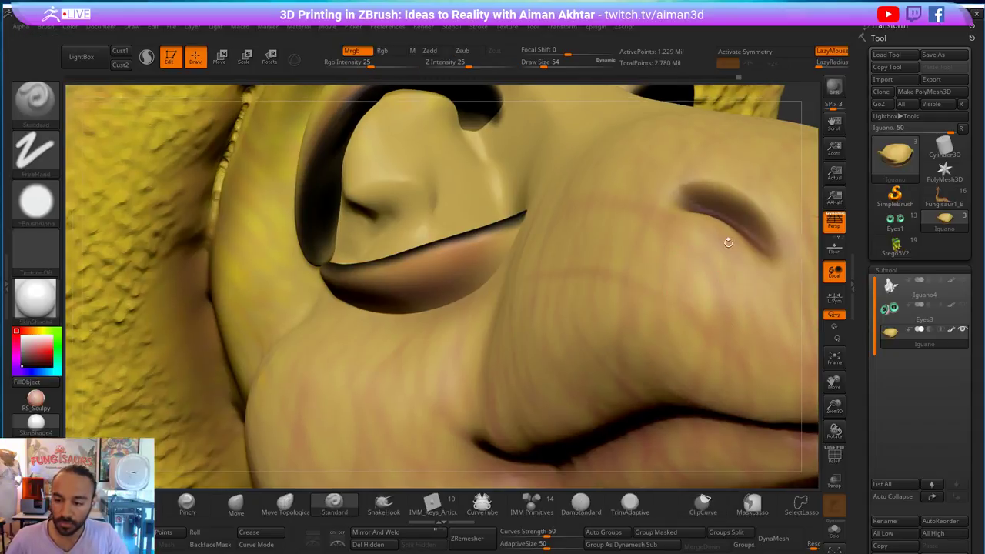
pyautogui.press('f')
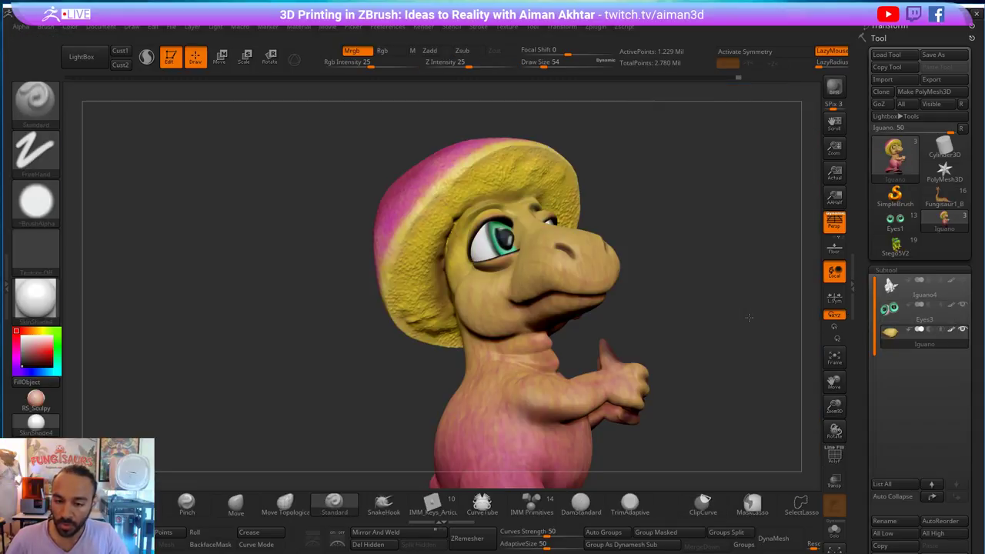
pyautogui.moveTo(748, 317); pyautogui.dragTo(712, 390)
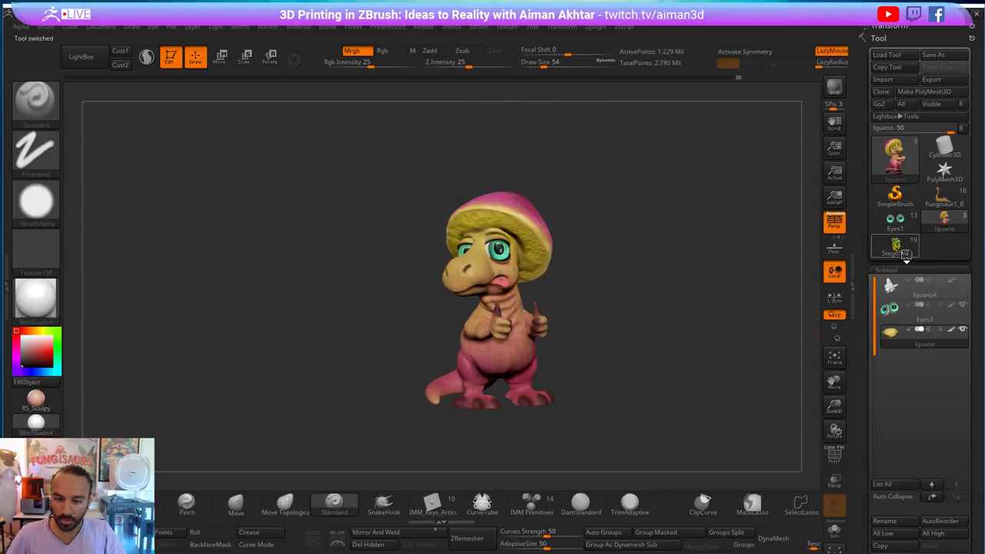
# - Review the painted Stego5V2 and Eyes1 characters for comparison, and return to the Iguano tool
pyautogui.click(904, 252)
pyautogui.moveTo(703, 310); pyautogui.dragTo(653, 345)
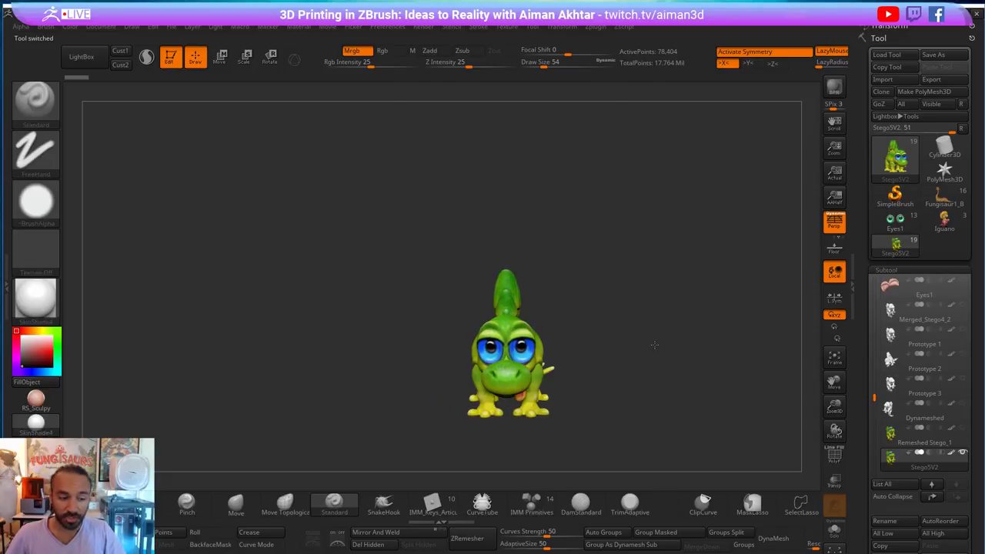
pyautogui.click(894, 219)
pyautogui.moveTo(649, 365); pyautogui.dragTo(540, 379)
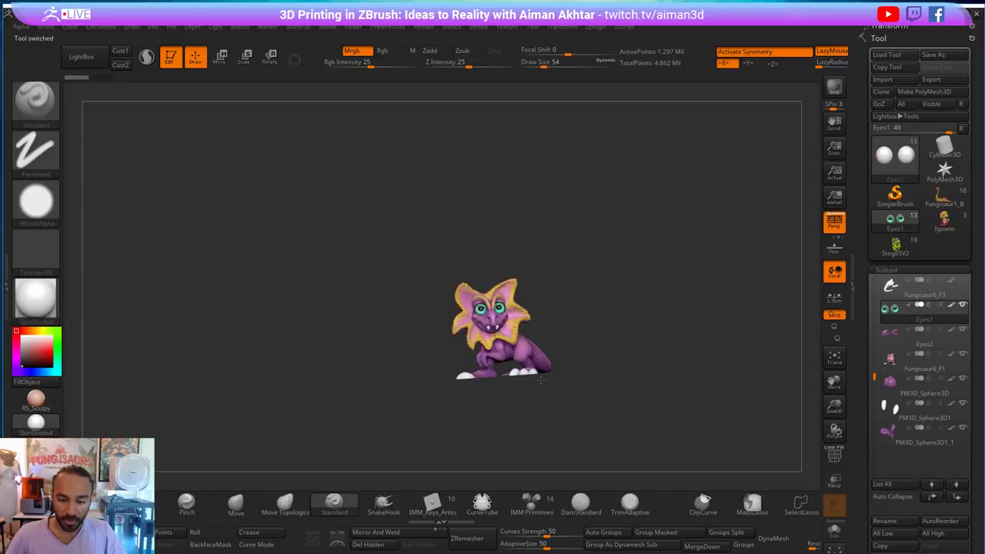
pyautogui.press('f')
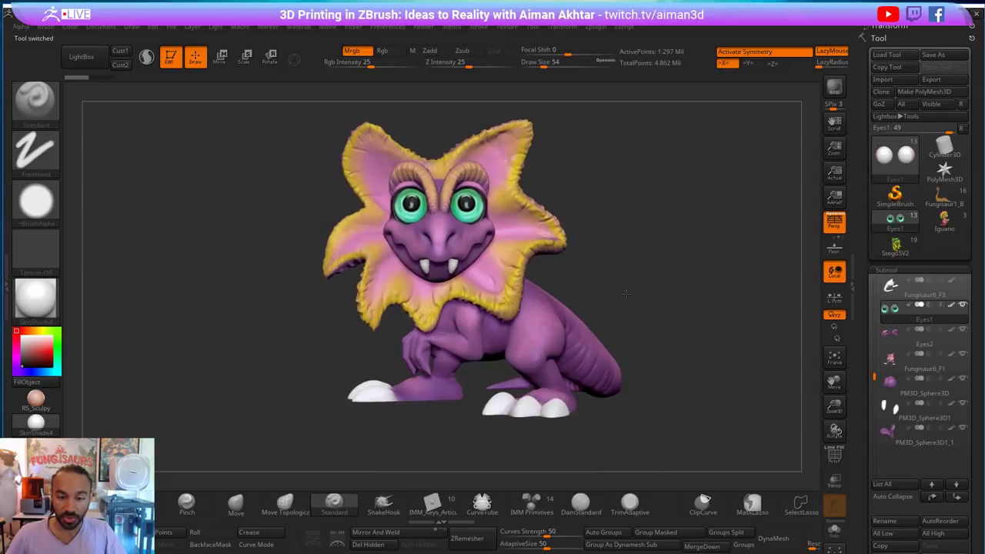
pyautogui.moveTo(627, 294); pyautogui.dragTo(652, 304)
pyautogui.click(956, 235)
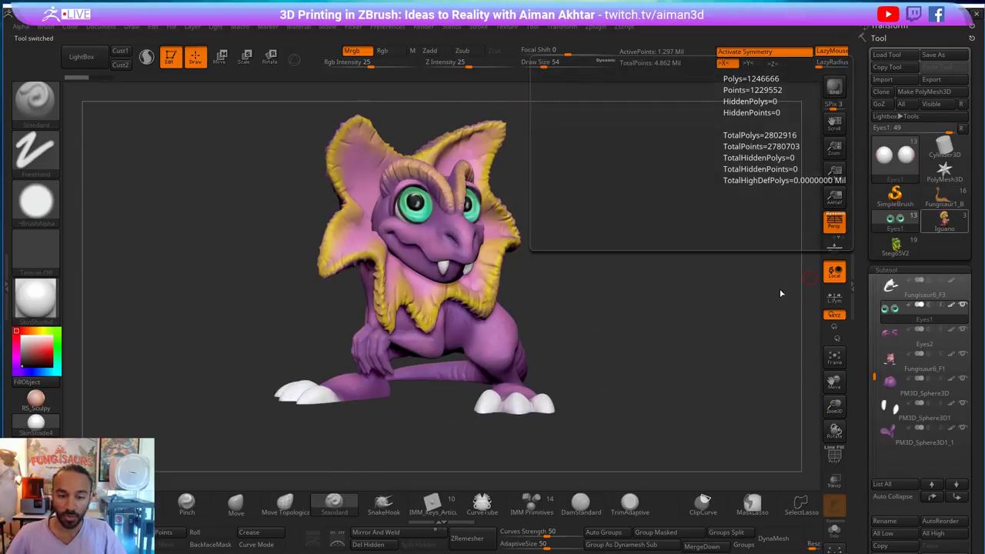
pyautogui.moveTo(710, 347); pyautogui.dragTo(693, 334)
pyautogui.press('f')
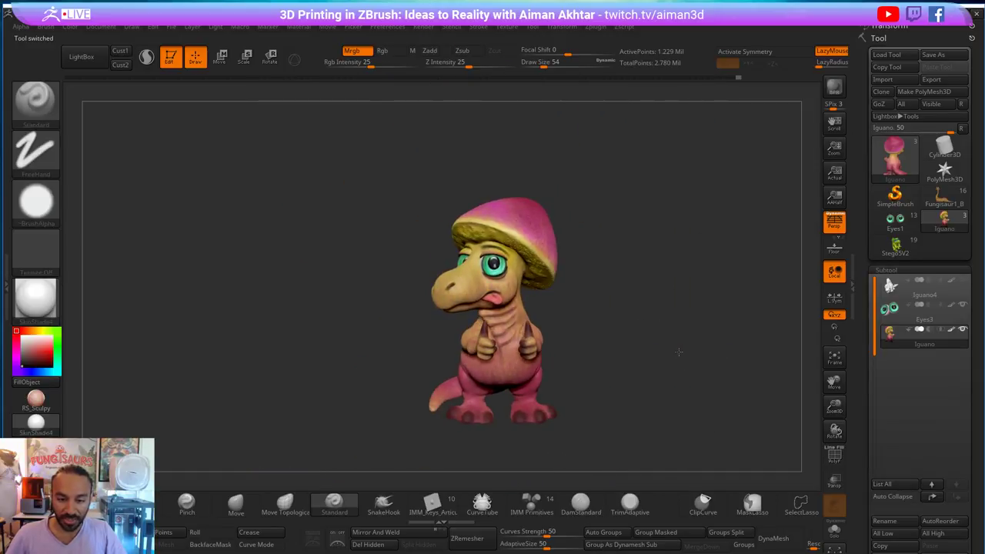
pyautogui.keyDown('alt'); pyautogui.moveTo(677, 351); pyautogui.dragTo(675, 312); pyautogui.keyUp('alt')
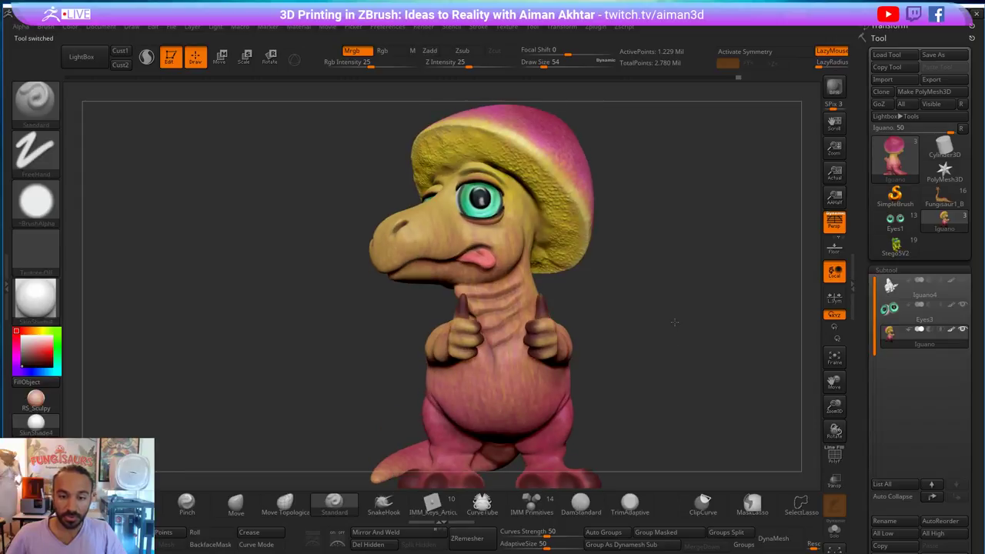
# - Sample the dark red from a thumb claw and darken both thumb claws with draw size 104
pyautogui.moveTo(575, 307); pyautogui.dragTo(521, 309)
pyautogui.press('s')
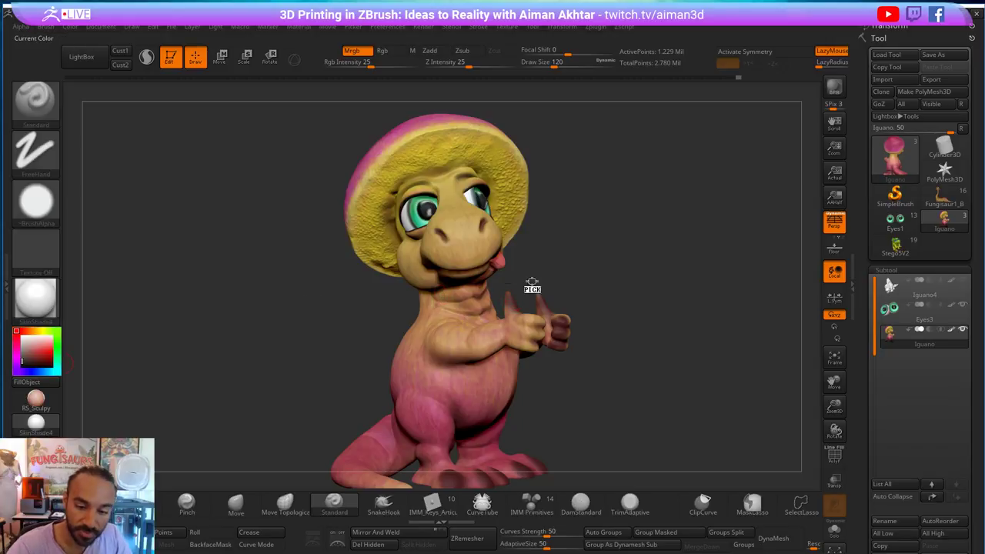
pyautogui.press('c')
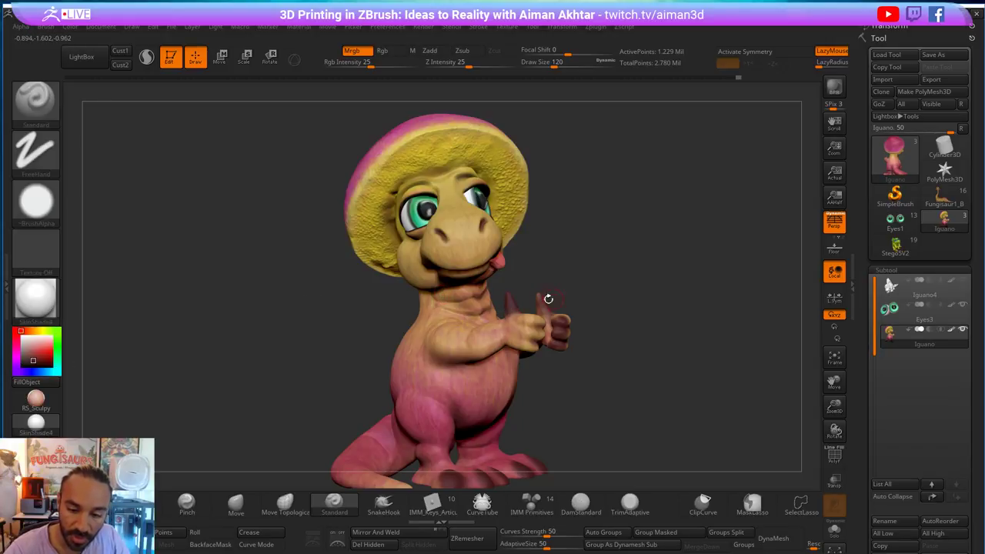
pyautogui.press('s')
pyautogui.click(549, 306)
pyautogui.moveTo(536, 292); pyautogui.dragTo(570, 295)
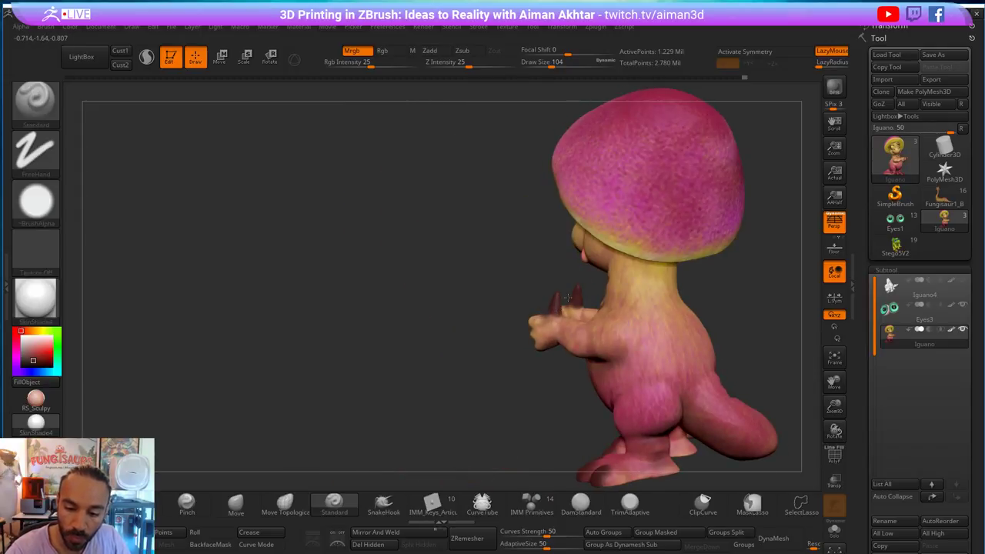
pyautogui.moveTo(525, 289); pyautogui.dragTo(575, 280)
pyautogui.keyDown('alt'); pyautogui.moveTo(723, 290); pyautogui.dragTo(694, 481); pyautogui.keyUp('alt')
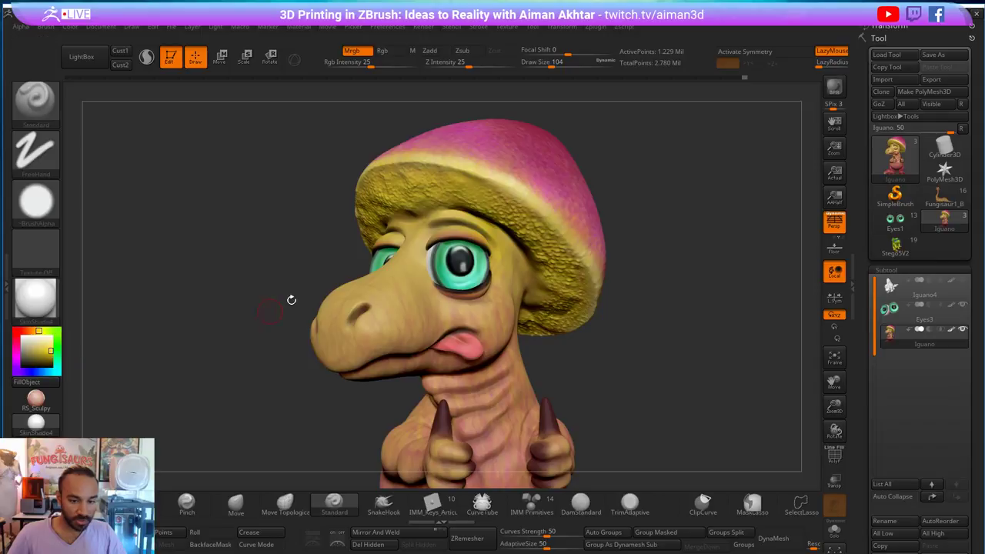
# - Paint brighter yellow over the snout and cheek with draw sizes 197 and 140
pyautogui.press('s')
pyautogui.moveTo(419, 279); pyautogui.dragTo(431, 279)
pyautogui.moveTo(415, 266)
pyautogui.mouseDown()
pyautogui.moveTo(388, 301)
pyautogui.moveTo(397, 325)
pyautogui.mouseUp()
pyautogui.press('s')
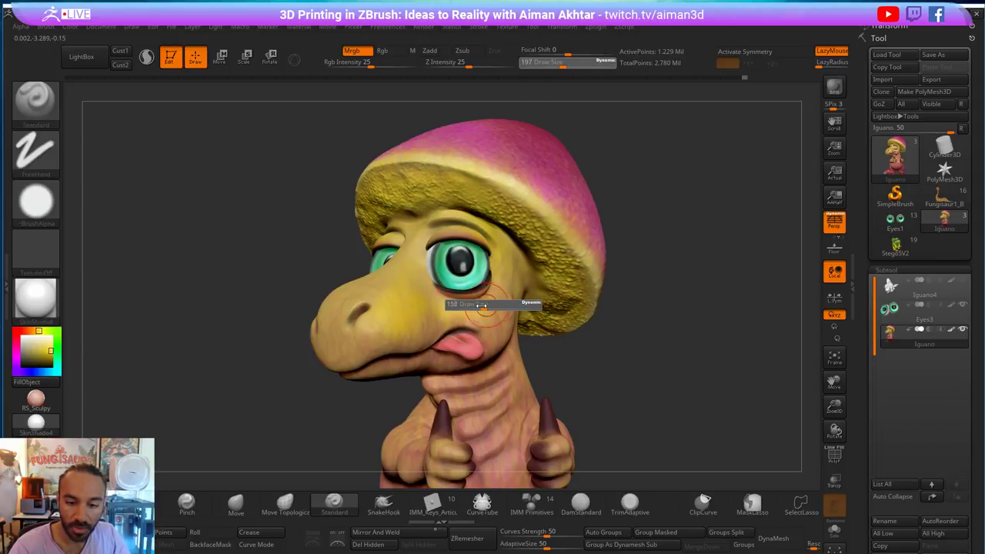
pyautogui.click(477, 312)
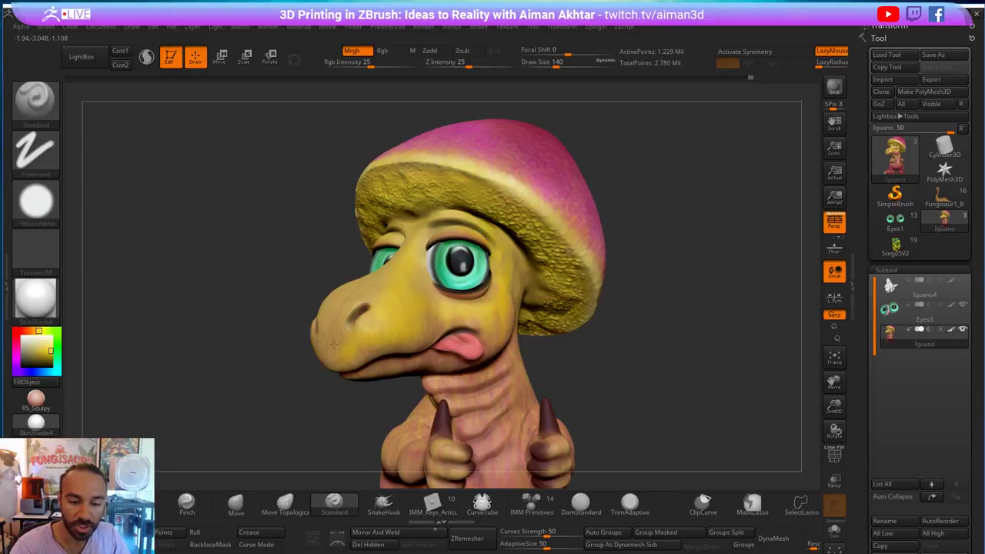
pyautogui.moveTo(339, 269); pyautogui.dragTo(327, 334)
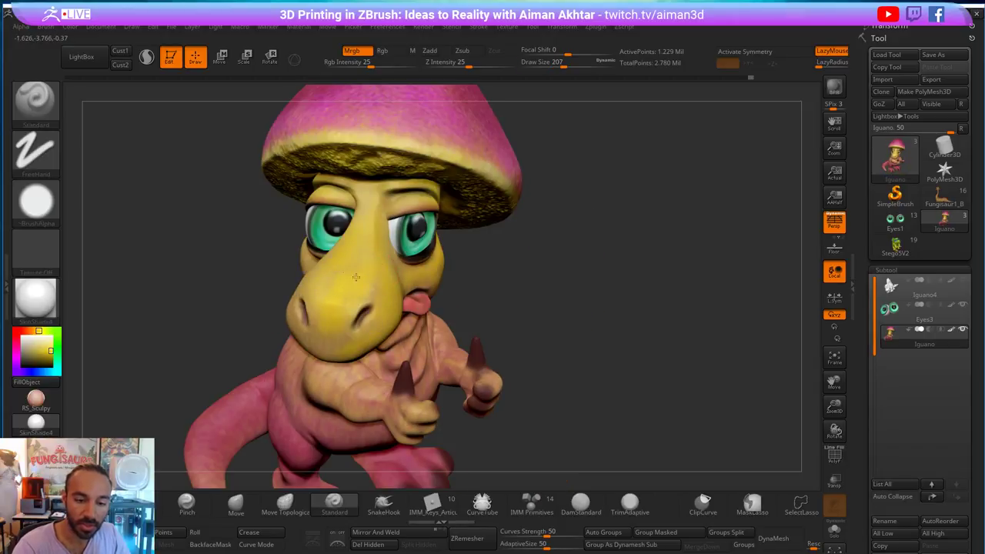
# - Brighten the yellow around the brow and snout with the draw size reduced from the broad brush to 101
pyautogui.moveTo(356, 276); pyautogui.dragTo(328, 288)
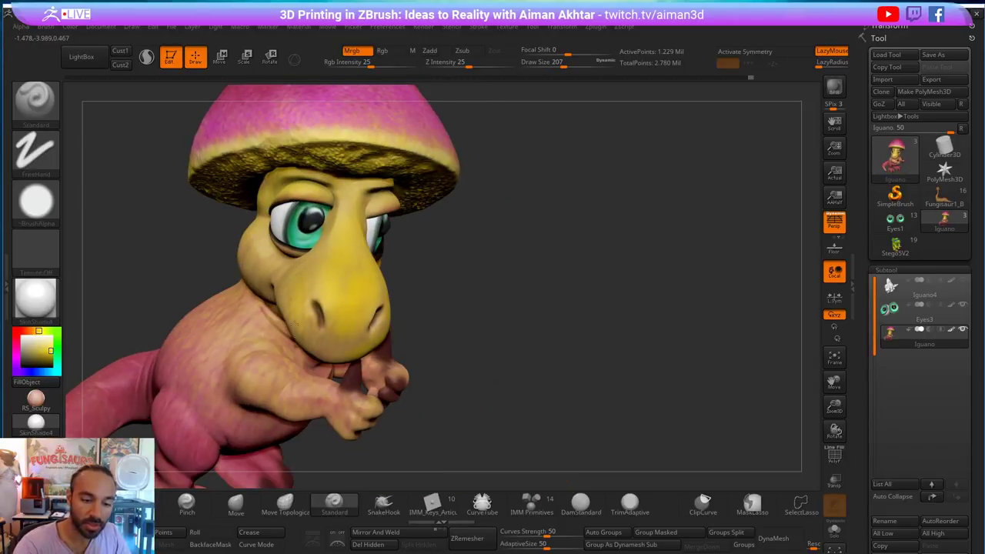
pyautogui.press('s')
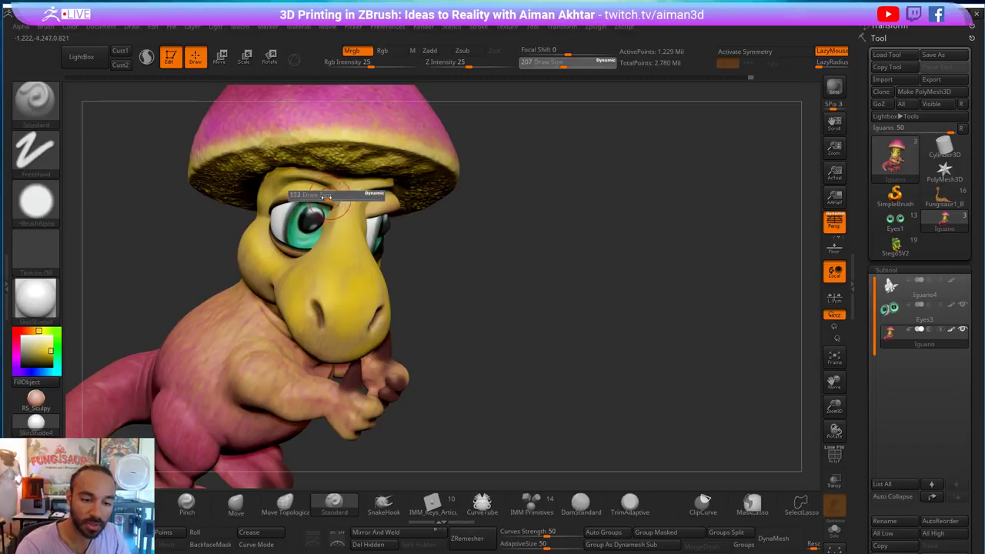
pyautogui.moveTo(334, 202); pyautogui.dragTo(324, 202)
pyautogui.moveTo(463, 223); pyautogui.dragTo(409, 209)
pyautogui.press('s')
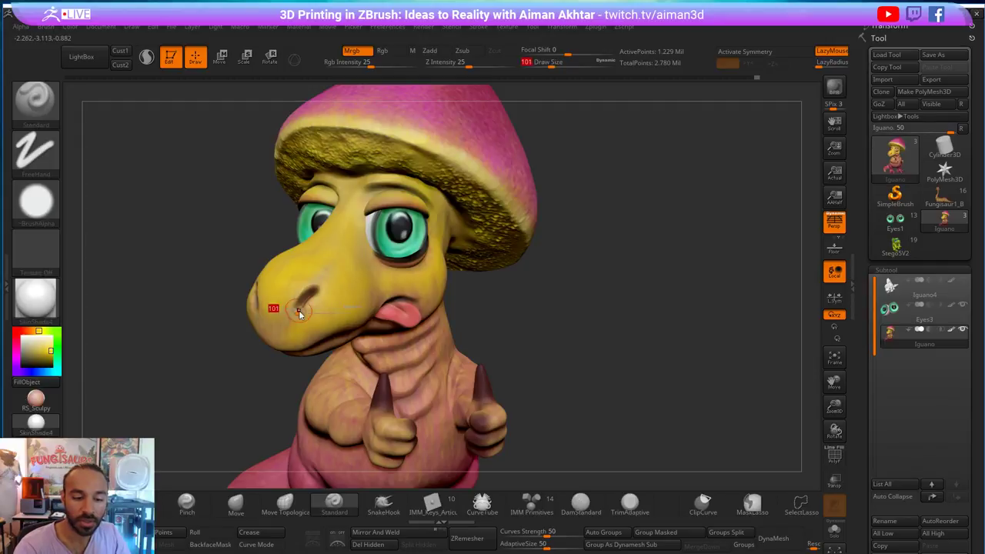
pyautogui.keyDown('shift'); pyautogui.moveTo(261, 351); pyautogui.dragTo(264, 354); pyautogui.keyUp('shift')
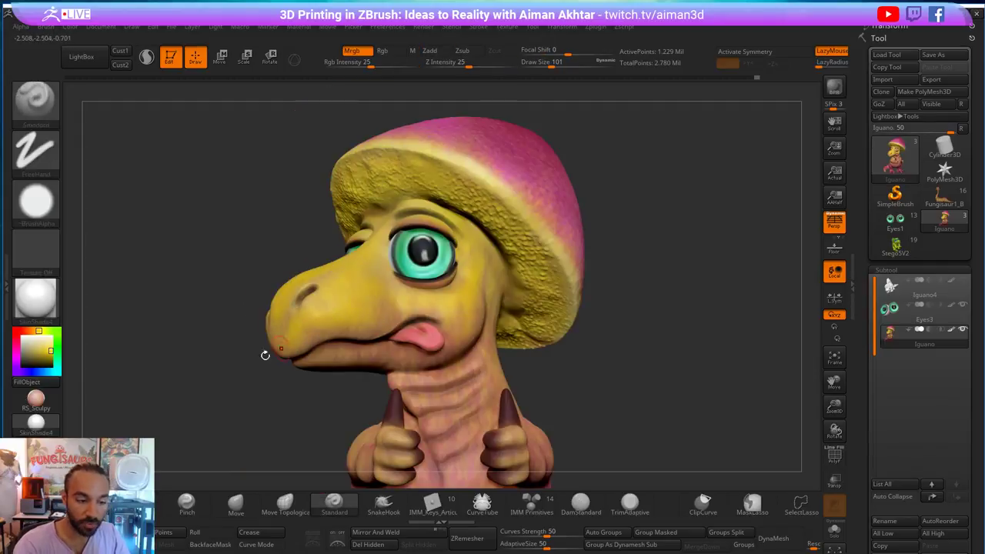
# - Sample the dark red from a thumb claw and try painting the snout tip with draw sizes 197 and 158
pyautogui.moveTo(39, 352); pyautogui.dragTo(400, 413)
pyautogui.press(']')
pyautogui.press(']')
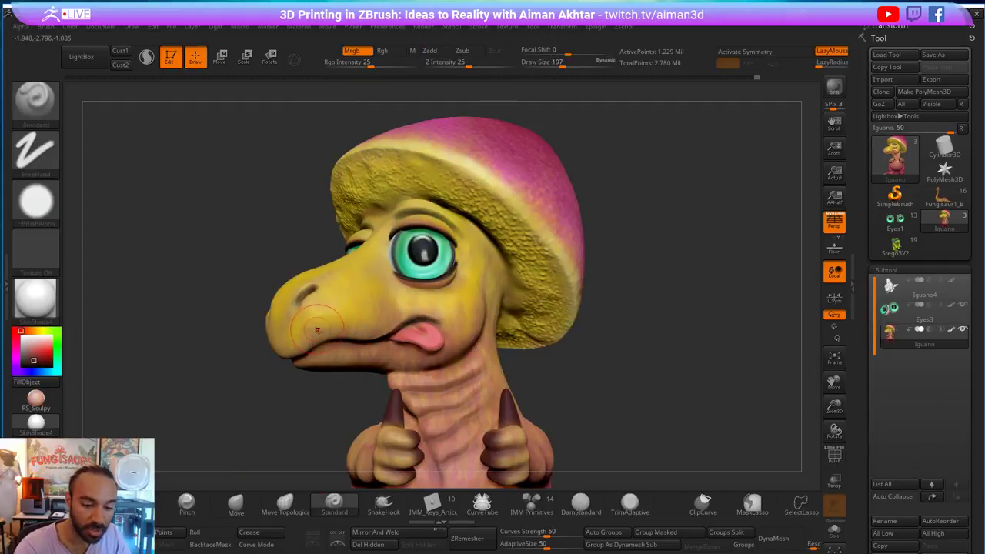
pyautogui.moveTo(306, 340)
pyautogui.mouseDown()
pyautogui.moveTo(291, 346)
pyautogui.moveTo(284, 330)
pyautogui.moveTo(297, 333)
pyautogui.moveTo(302, 314)
pyautogui.moveTo(317, 330)
pyautogui.moveTo(275, 334)
pyautogui.mouseUp()
pyautogui.moveTo(267, 388); pyautogui.dragTo(388, 377)
pyautogui.moveTo(266, 344)
pyautogui.mouseDown()
pyautogui.moveTo(290, 350)
pyautogui.moveTo(240, 341)
pyautogui.mouseUp()
pyautogui.moveTo(392, 250)
pyautogui.mouseDown()
pyautogui.moveTo(457, 239)
pyautogui.moveTo(481, 246)
pyautogui.mouseUp()
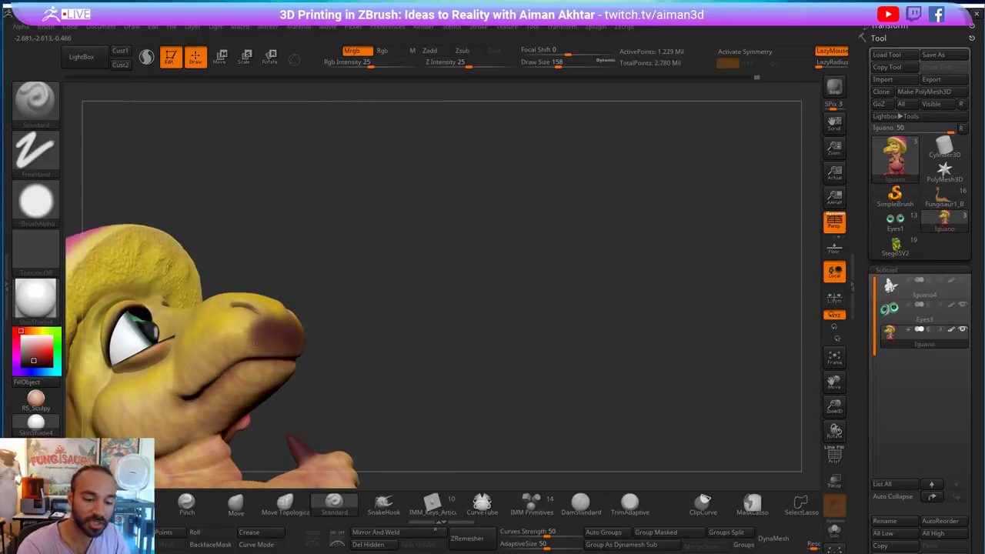
pyautogui.moveTo(254, 345)
pyautogui.mouseDown()
pyautogui.moveTo(231, 344)
pyautogui.moveTo(268, 349)
pyautogui.mouseUp()
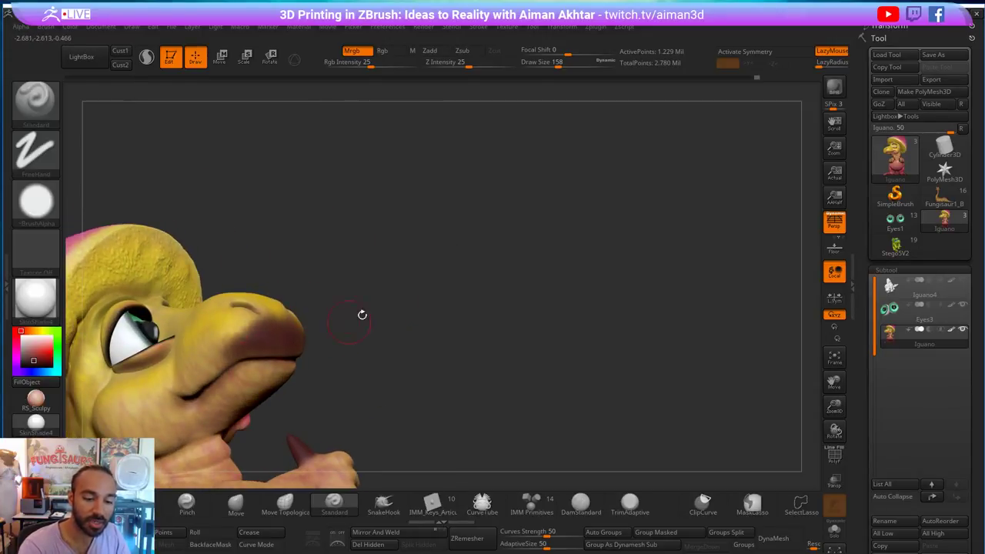
pyautogui.moveTo(362, 315)
pyautogui.mouseDown()
pyautogui.moveTo(314, 331)
pyautogui.moveTo(277, 307)
pyautogui.moveTo(321, 318)
pyautogui.mouseUp()
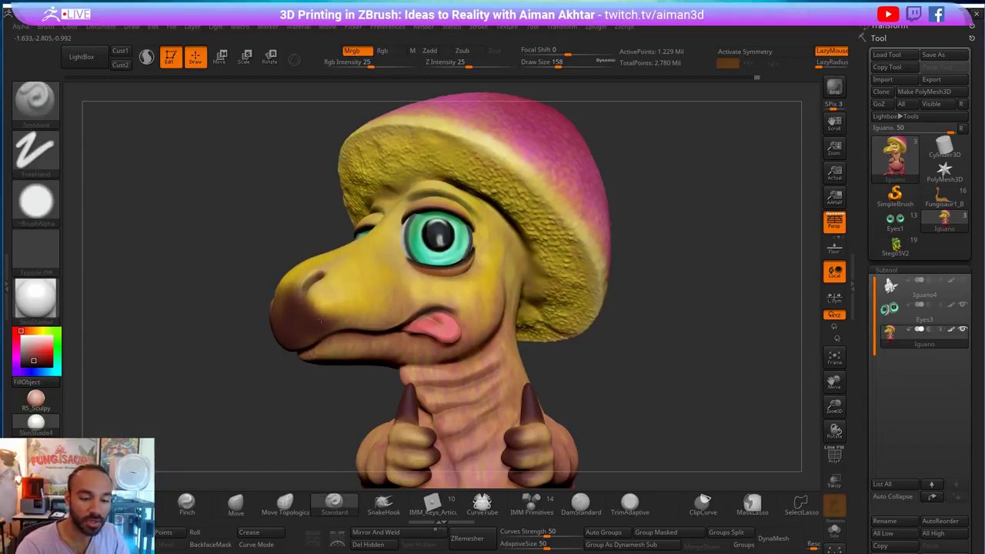
# - Try extending the dark red over the nose and around the nostrils, and undo the snout darkening
pyautogui.moveTo(298, 282); pyautogui.dragTo(271, 306)
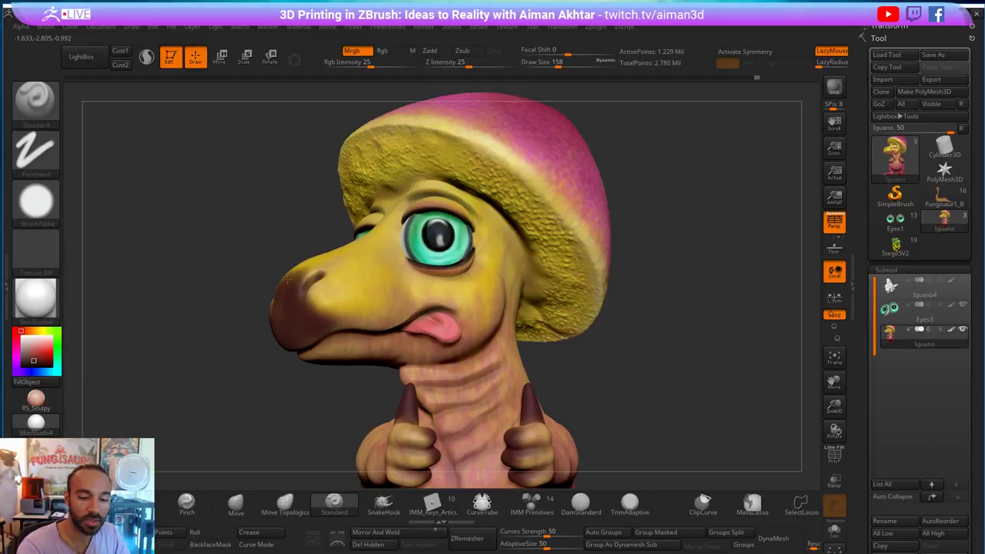
pyautogui.moveTo(263, 380); pyautogui.dragTo(308, 277)
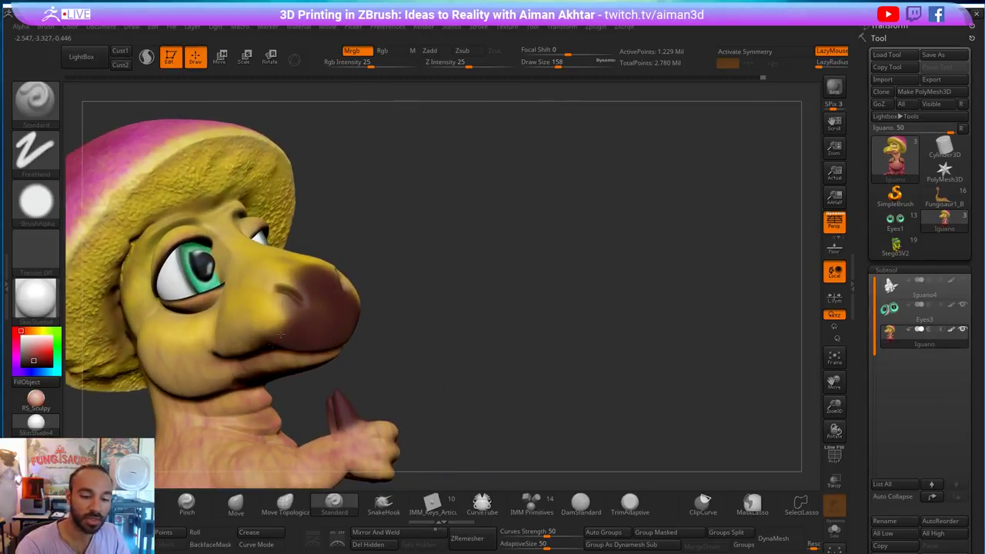
pyautogui.moveTo(296, 312); pyautogui.dragTo(309, 273)
pyautogui.keyDown('alt'); pyautogui.moveTo(415, 281); pyautogui.dragTo(400, 300); pyautogui.keyUp('alt')
pyautogui.moveTo(545, 299)
pyautogui.mouseDown()
pyautogui.moveTo(536, 301)
pyautogui.moveTo(550, 295)
pyautogui.moveTo(564, 317)
pyautogui.mouseUp()
pyautogui.hotkey('ctrl', 'z')
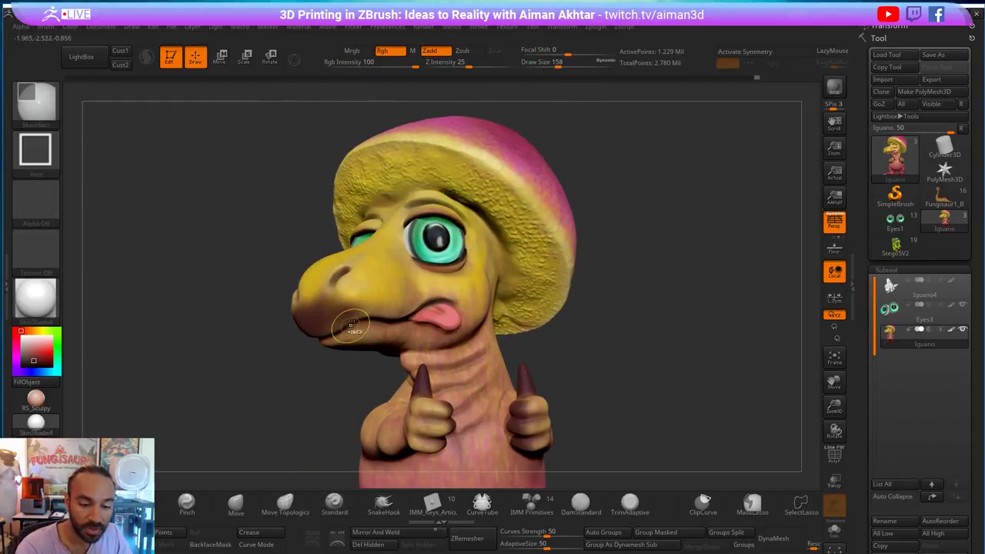
pyautogui.hotkey('ctrl', 'z')
pyautogui.hotkey('ctrl', 'z')
# - Try shading the lip edge and mouth line with the dark red at draw size 120
pyautogui.press('s')
pyautogui.click(357, 316)
pyautogui.moveTo(370, 315)
pyautogui.mouseDown()
pyautogui.moveTo(300, 334)
pyautogui.moveTo(336, 321)
pyautogui.mouseUp()
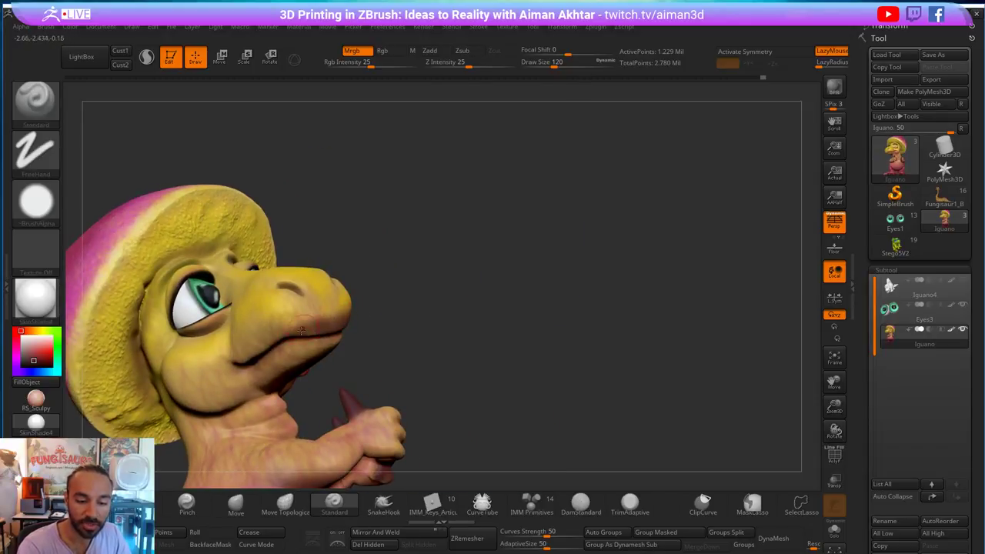
pyautogui.moveTo(379, 313); pyautogui.dragTo(350, 316)
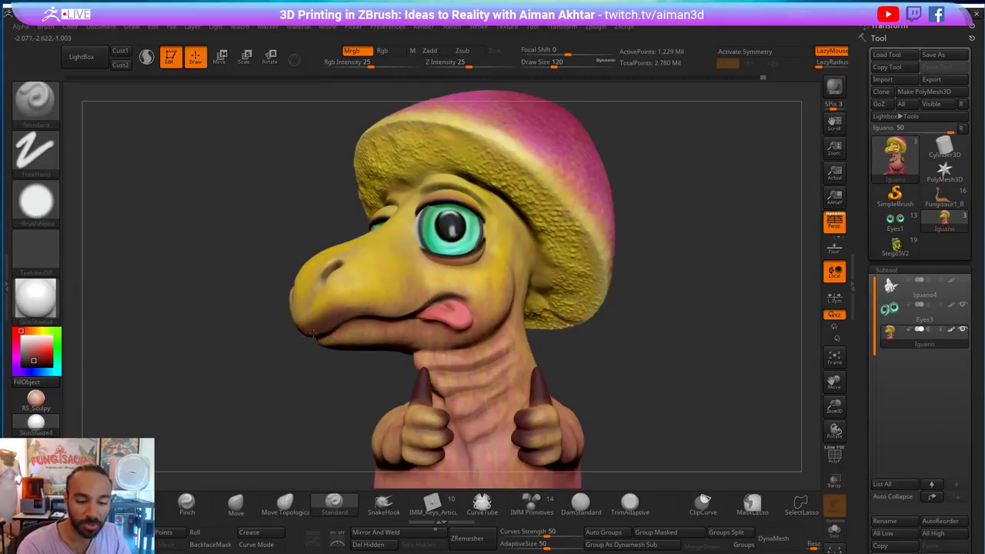
pyautogui.moveTo(303, 346)
pyautogui.mouseDown()
pyautogui.moveTo(299, 369)
pyautogui.moveTo(297, 347)
pyautogui.moveTo(256, 364)
pyautogui.mouseUp()
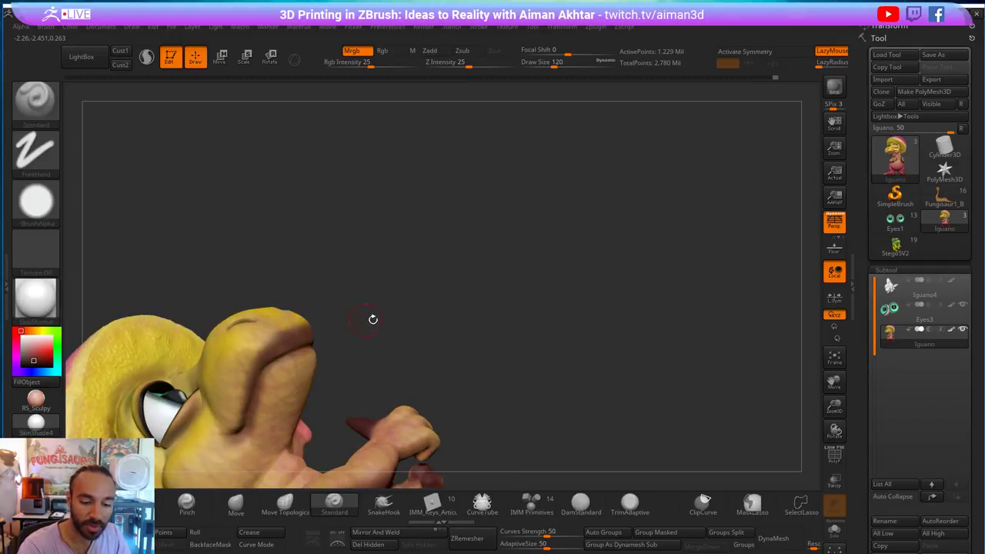
pyautogui.moveTo(372, 319); pyautogui.dragTo(457, 300)
pyautogui.moveTo(440, 307); pyautogui.dragTo(335, 370)
pyautogui.moveTo(431, 298); pyautogui.dragTo(326, 368)
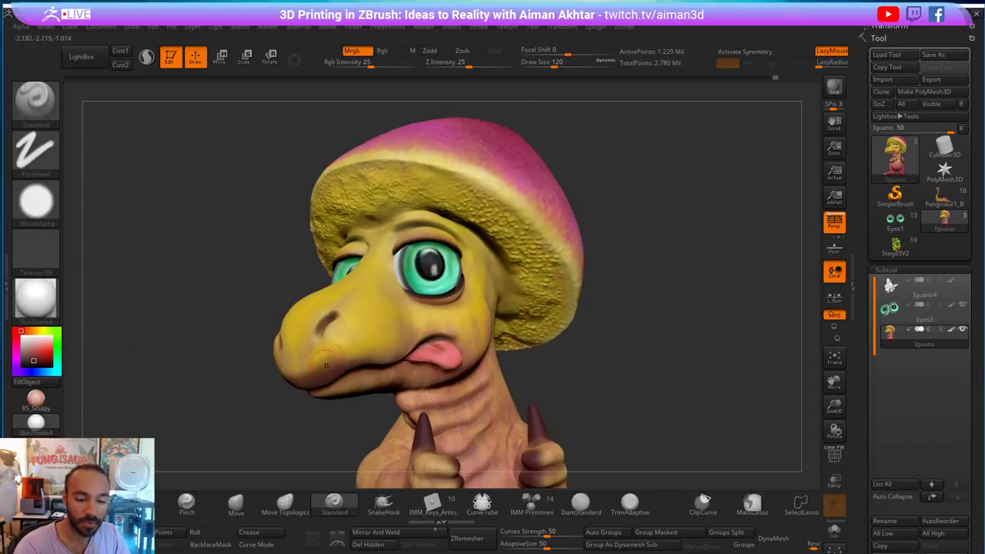
# - Try reshaping the lower lip and snout tip with the Move brush, enlarging its draw size to 453
pyautogui.press('b')
pyautogui.press('m')
pyautogui.press('v')
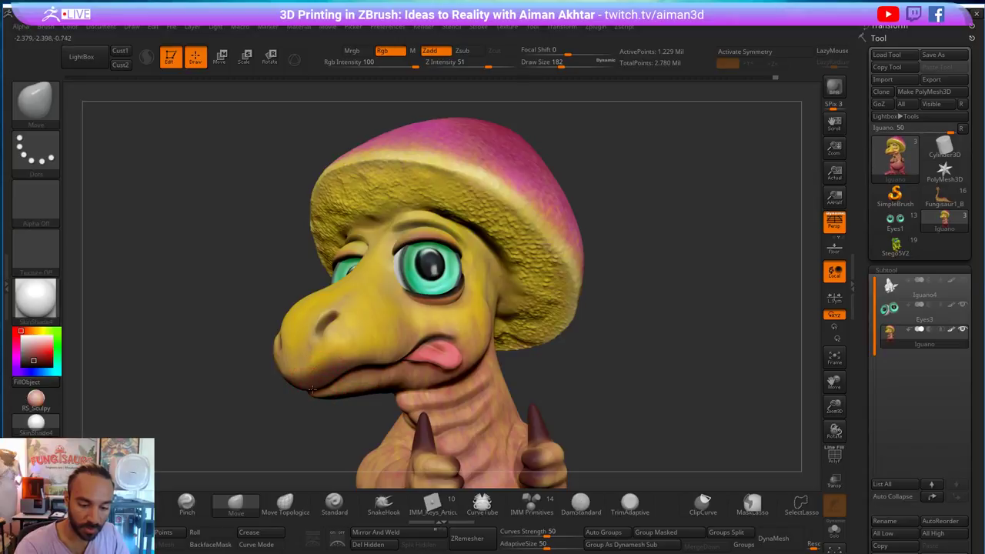
pyautogui.press('s')
pyautogui.moveTo(310, 396); pyautogui.dragTo(331, 470)
pyautogui.hotkey('ctrl', 'z')
pyautogui.press('s')
pyautogui.moveTo(305, 387)
pyautogui.mouseDown()
pyautogui.moveTo(318, 387)
pyautogui.moveTo(313, 425)
pyautogui.moveTo(332, 459)
pyautogui.mouseUp()
pyautogui.moveTo(560, 364)
pyautogui.keyDown('alt'); pyautogui.mouseDown()
pyautogui.moveTo(505, 363)
pyautogui.moveTo(648, 352)
pyautogui.mouseUp(); pyautogui.keyUp('alt')
pyautogui.press('s')
pyautogui.moveTo(315, 385); pyautogui.dragTo(349, 502)
pyautogui.hotkey('ctrl', 'z')
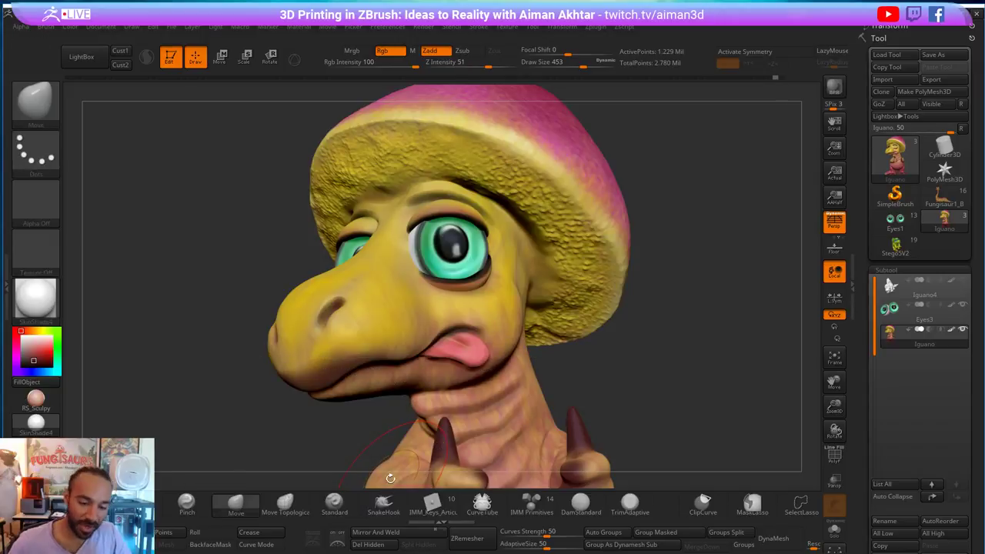
pyautogui.keyDown('alt'); pyautogui.moveTo(677, 370); pyautogui.dragTo(663, 382); pyautogui.keyUp('alt')
pyautogui.keyDown('alt'); pyautogui.moveTo(663, 382); pyautogui.dragTo(754, 287); pyautogui.keyUp('alt')
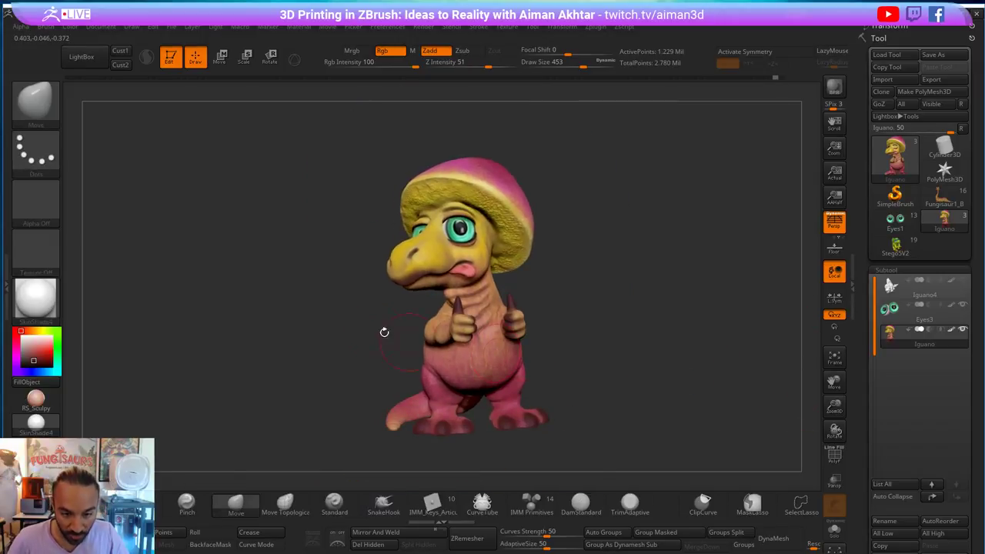
pyautogui.keyDown('alt'); pyautogui.moveTo(328, 370); pyautogui.dragTo(360, 379); pyautogui.keyUp('alt')
pyautogui.press('ctrl')
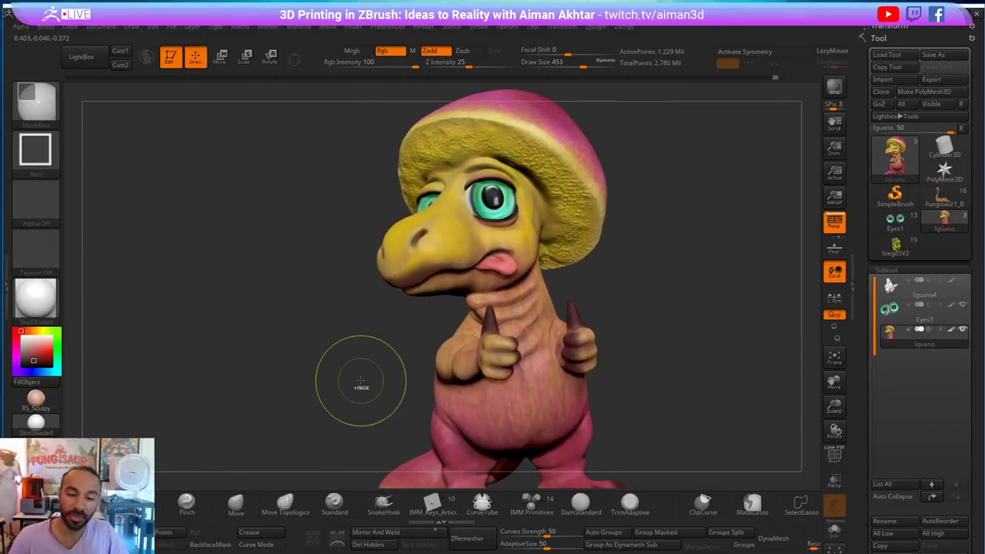
pyautogui.keyDown('ctrl'); pyautogui.moveTo(489, 321); pyautogui.dragTo(490, 320); pyautogui.keyUp('ctrl')
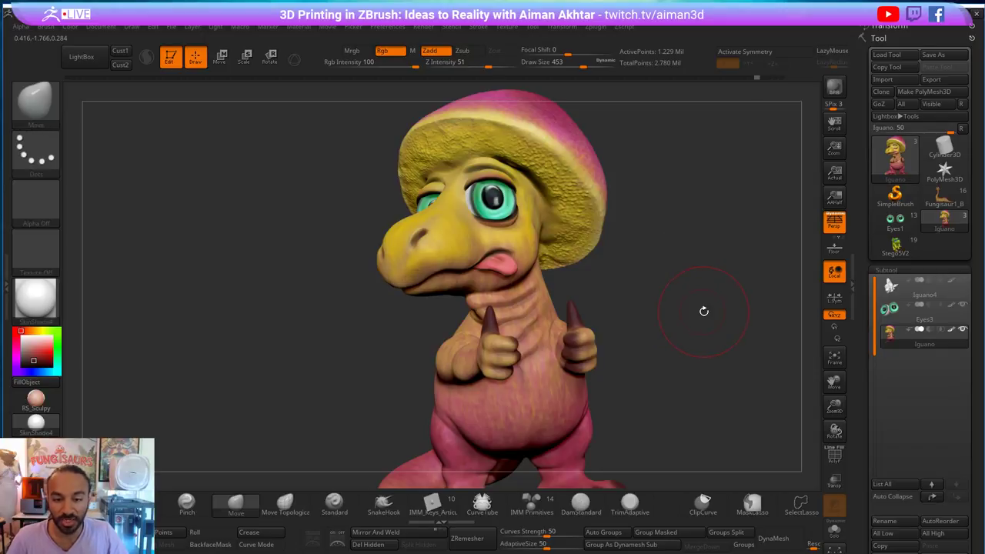
pyautogui.moveTo(703, 311); pyautogui.dragTo(635, 290)
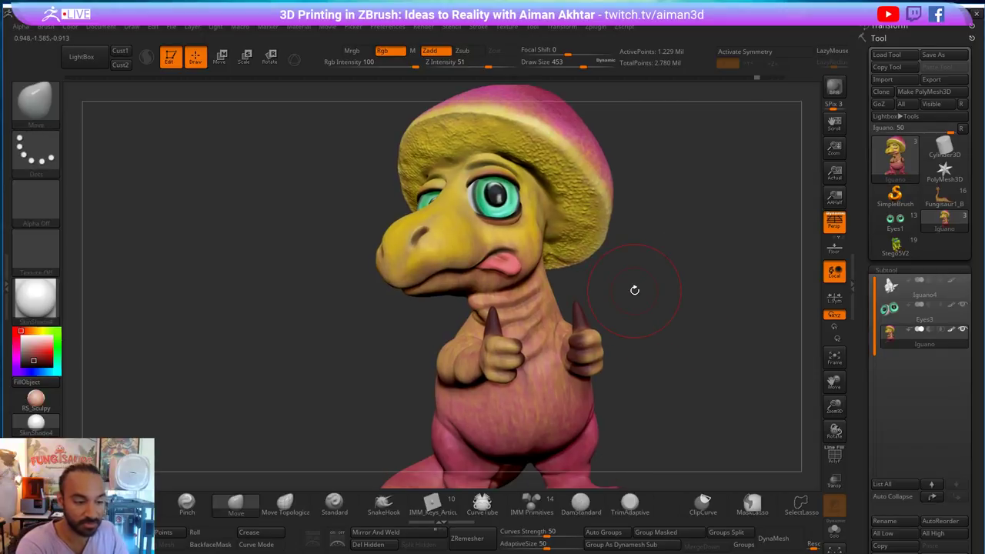
# - Sample the yellow from the snout and switch back to the Standard brush for painting
pyautogui.moveTo(37, 350)
pyautogui.mouseDown()
pyautogui.moveTo(154, 297)
pyautogui.moveTo(448, 234)
pyautogui.moveTo(418, 249)
pyautogui.mouseUp()
pyautogui.press('s')
pyautogui.moveTo(427, 249); pyautogui.dragTo(416, 255)
pyautogui.click(403, 306)
pyautogui.hotkey('ctrl', 'z')
pyautogui.press('b')
pyautogui.press('s')
pyautogui.press('t')
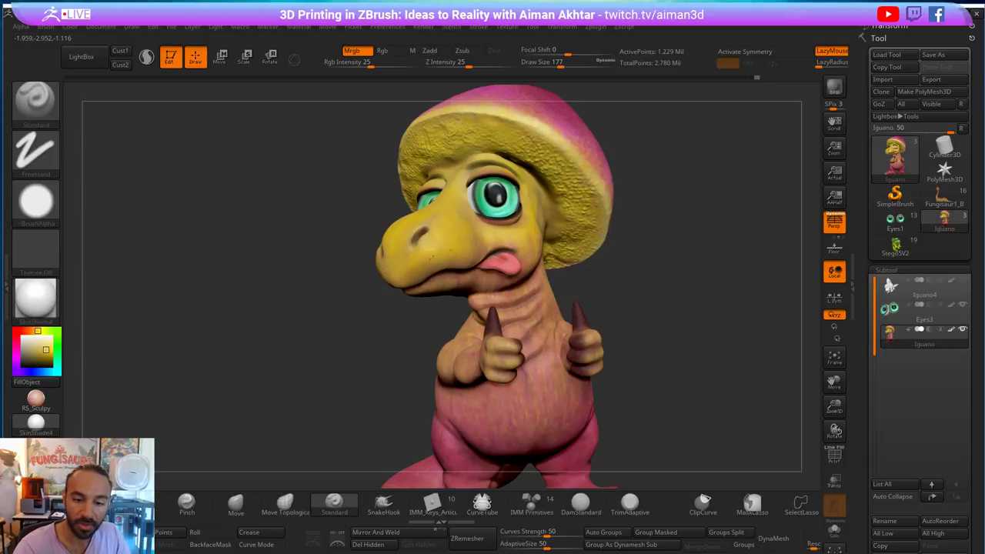
# - Paint the sampled yellow between the eyes and along the brow with draw size 108
pyautogui.press('s')
pyautogui.moveTo(500, 240); pyautogui.dragTo(477, 231)
pyautogui.press('s')
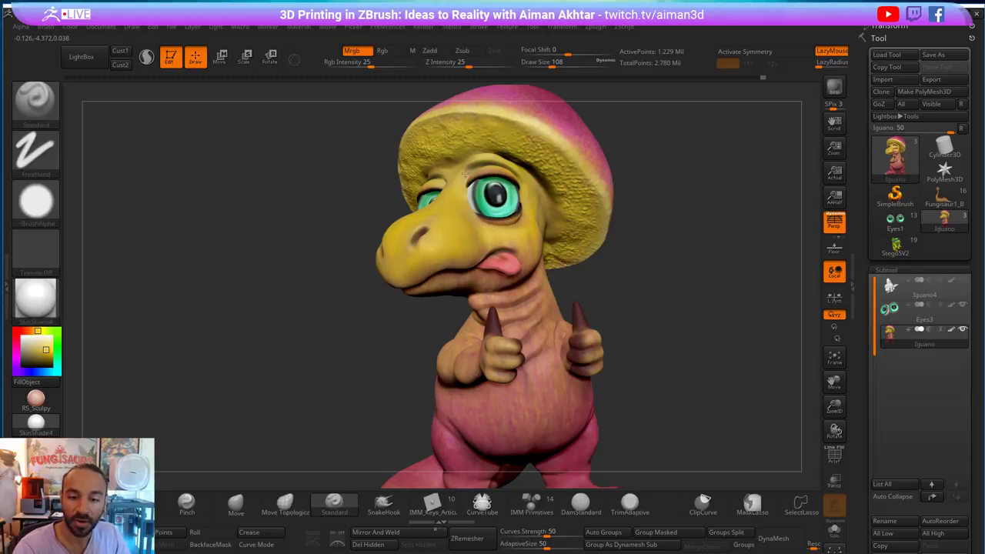
pyautogui.moveTo(670, 213); pyautogui.dragTo(769, 216)
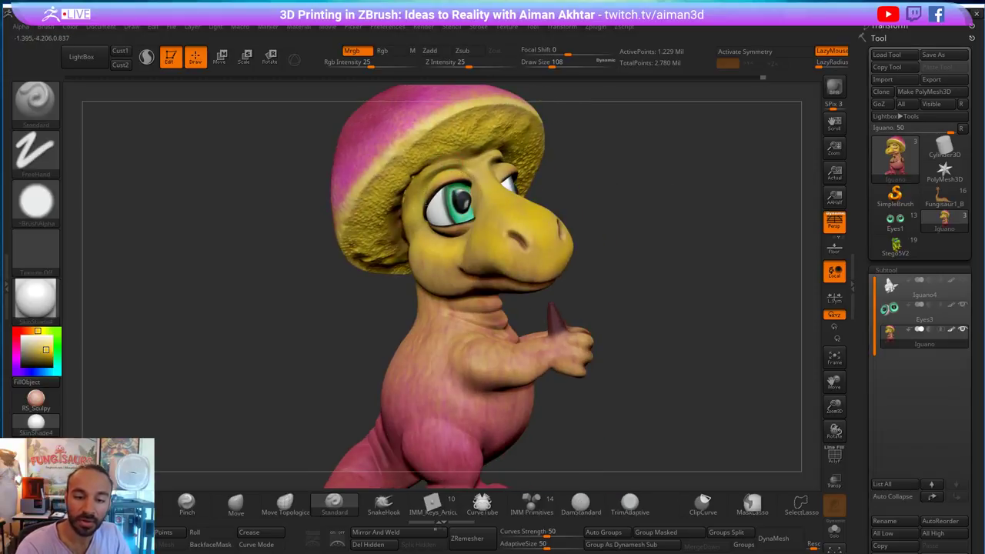
# - Paint yellow over both cheeks and the sides of the head with draw size 187
pyautogui.press('s')
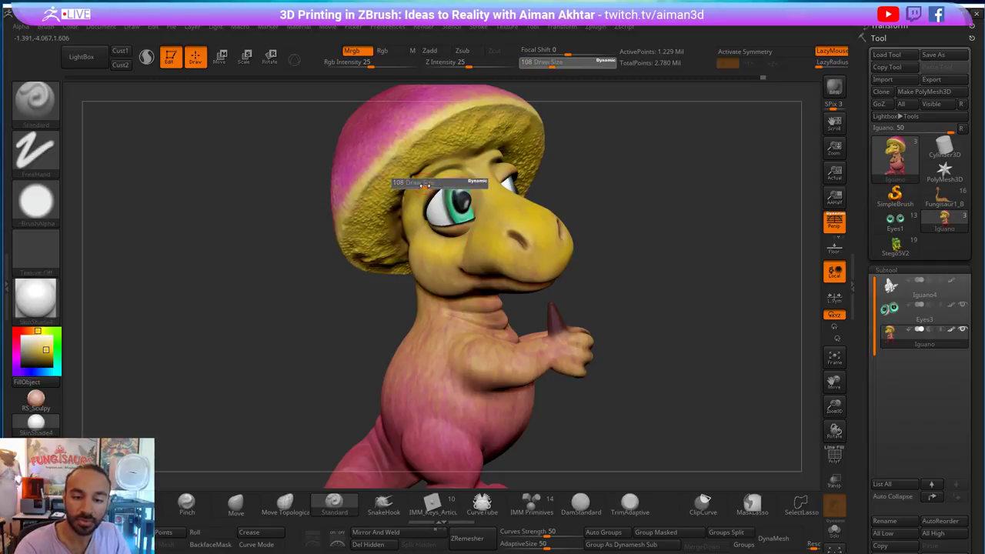
pyautogui.moveTo(424, 186); pyautogui.dragTo(434, 185)
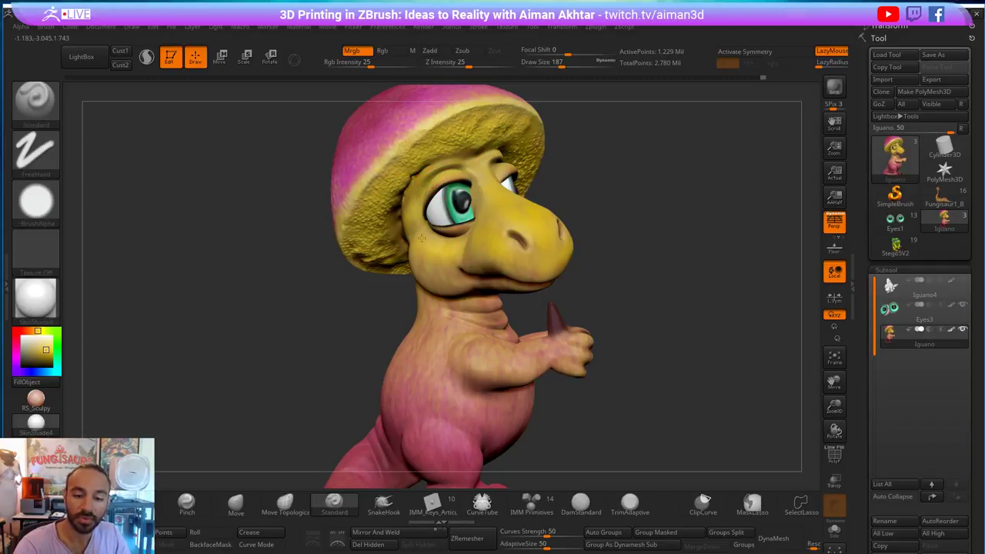
pyautogui.moveTo(621, 185); pyautogui.dragTo(502, 241)
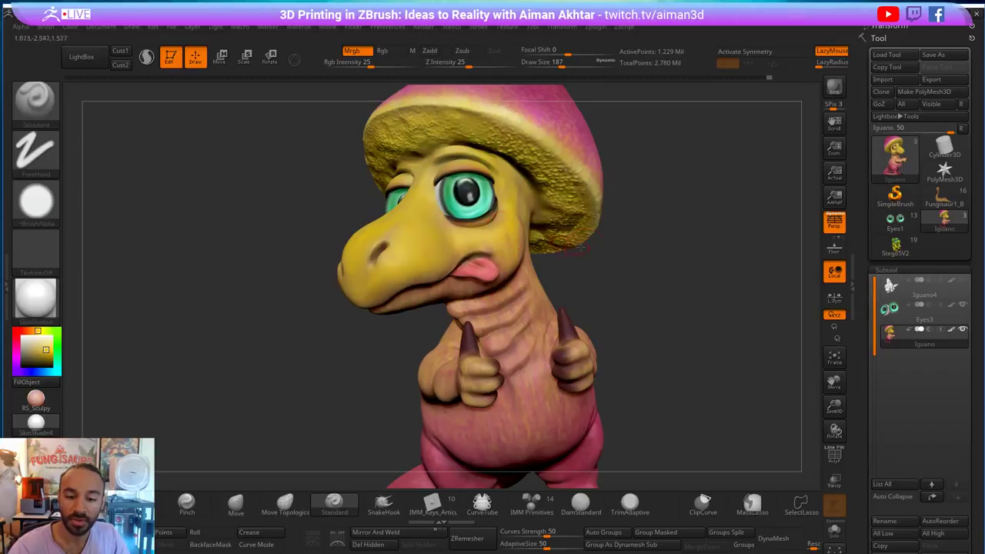
pyautogui.moveTo(578, 247); pyautogui.dragTo(527, 256, button='right')
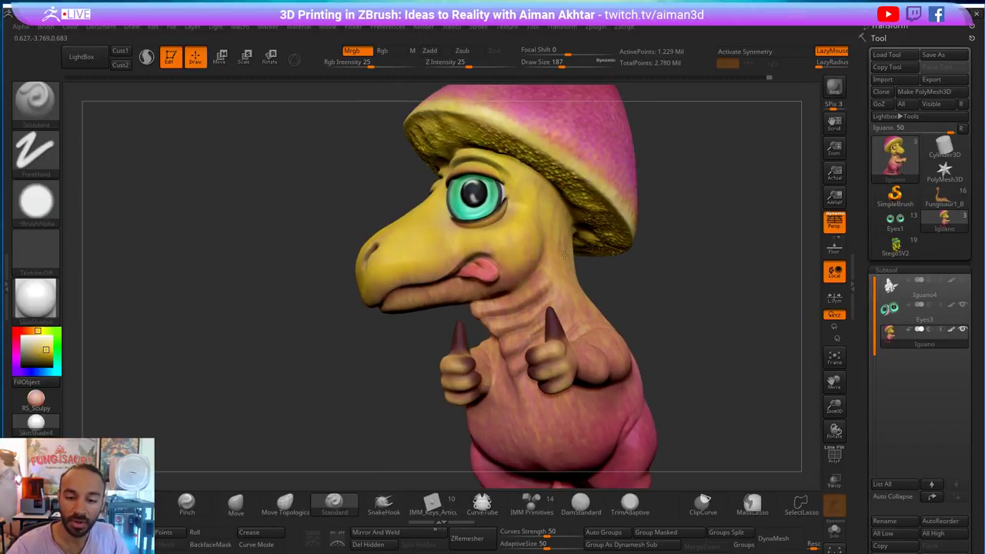
pyautogui.moveTo(675, 263)
pyautogui.keyDown('alt'); pyautogui.mouseDown()
pyautogui.moveTo(655, 259)
pyautogui.moveTo(679, 244)
pyautogui.mouseUp(); pyautogui.keyUp('alt')
pyautogui.moveTo(291, 293); pyautogui.dragTo(256, 293)
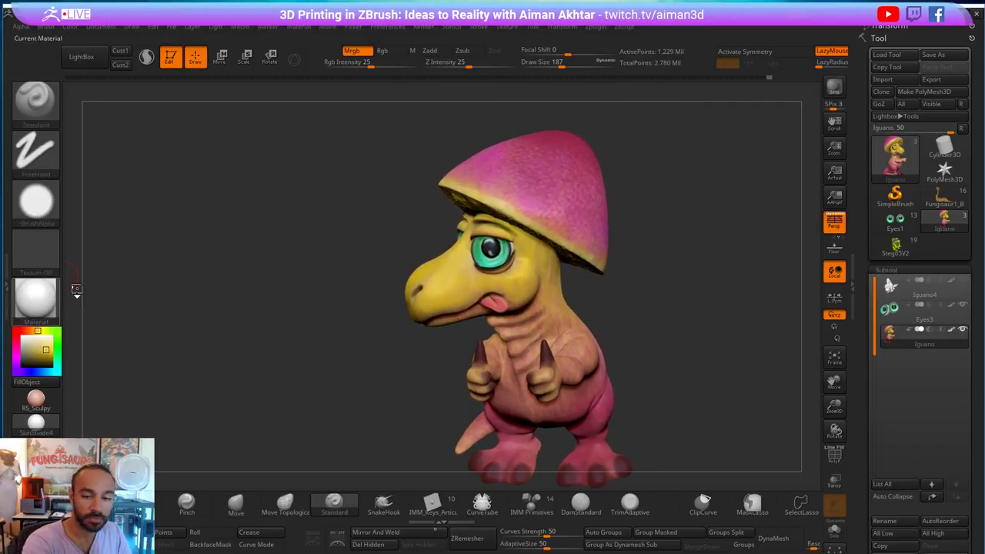
# - Undo the stray stroke on the mushroom cap and sample the cap's pink as the paint colour
pyautogui.press('s')
pyautogui.moveTo(566, 204)
pyautogui.mouseDown()
pyautogui.moveTo(586, 205)
pyautogui.moveTo(583, 165)
pyautogui.mouseUp()
pyautogui.hotkey('ctrl', 'z')
pyautogui.moveTo(38, 346)
pyautogui.mouseDown()
pyautogui.moveTo(77, 346)
pyautogui.moveTo(600, 161)
pyautogui.moveTo(570, 226)
pyautogui.mouseUp()
# - Tint the upper eyelids and brow creases with the sampled pink at draw size 90
pyautogui.press('s')
pyautogui.moveTo(644, 215); pyautogui.dragTo(643, 184)
pyautogui.press('s')
pyautogui.moveTo(516, 256); pyautogui.dragTo(508, 256)
pyautogui.moveTo(663, 261)
pyautogui.mouseDown()
pyautogui.moveTo(691, 266)
pyautogui.moveTo(691, 307)
pyautogui.mouseUp()
pyautogui.press('s')
pyautogui.moveTo(494, 240); pyautogui.dragTo(480, 240)
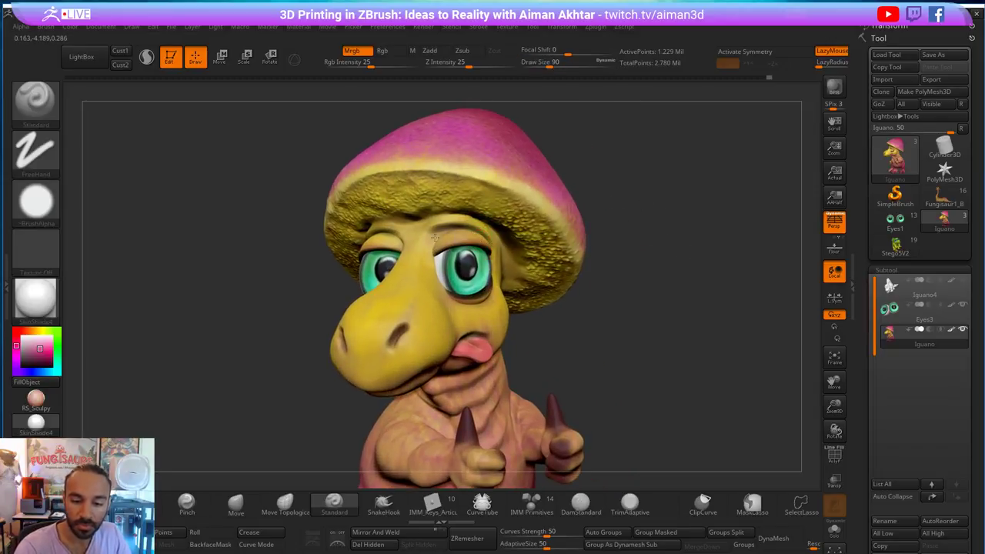
pyautogui.moveTo(617, 274); pyautogui.dragTo(727, 268)
pyautogui.moveTo(407, 242); pyautogui.dragTo(420, 234)
# - Try a pink blush on the cheek below the eye with draw sizes 251 and 228, and undo it
pyautogui.press('s')
pyautogui.click(443, 312)
pyautogui.moveTo(544, 275)
pyautogui.mouseDown()
pyautogui.moveTo(504, 284)
pyautogui.moveTo(538, 293)
pyautogui.mouseUp()
pyautogui.moveTo(634, 336); pyautogui.dragTo(589, 335)
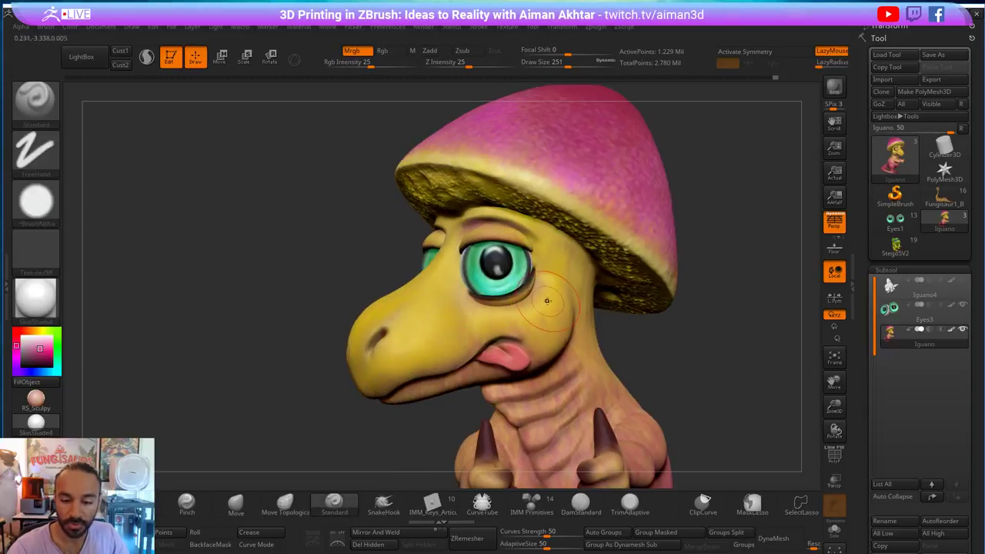
pyautogui.press('s')
pyautogui.click(544, 305)
pyautogui.moveTo(507, 316); pyautogui.dragTo(548, 298)
pyautogui.hotkey('ctrl', 'z')
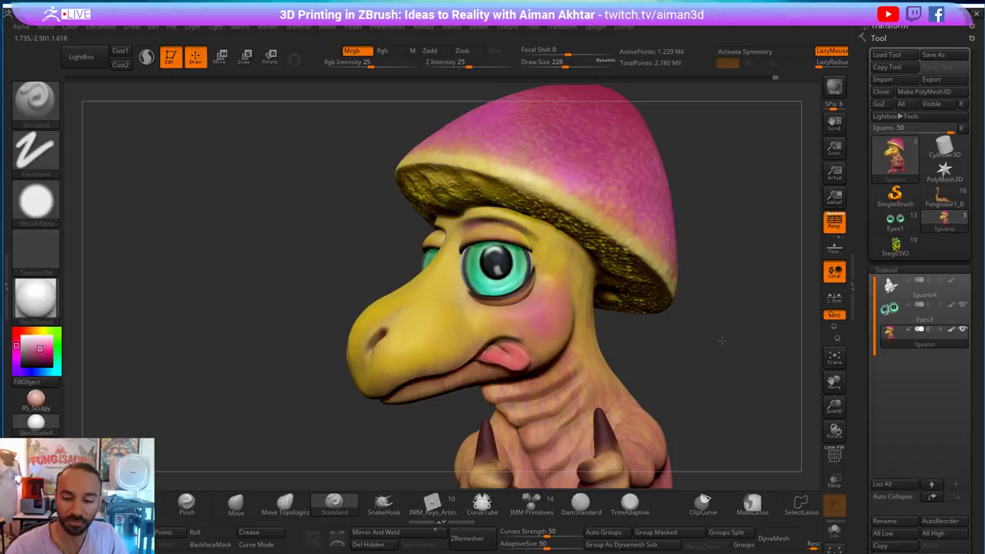
pyautogui.moveTo(706, 336)
pyautogui.mouseDown()
pyautogui.moveTo(714, 343)
pyautogui.moveTo(682, 340)
pyautogui.moveTo(713, 348)
pyautogui.mouseUp()
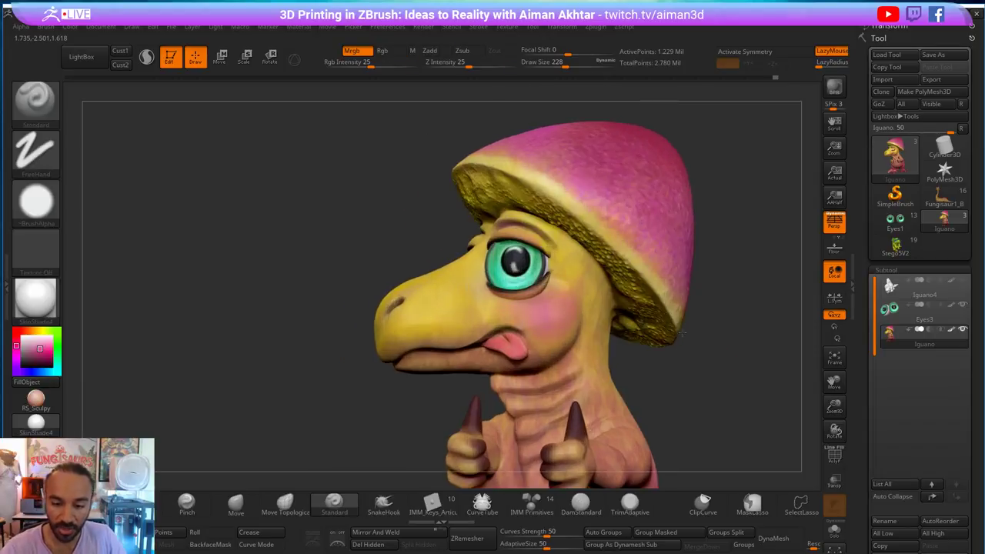
pyautogui.hotkey('ctrl', 'z')
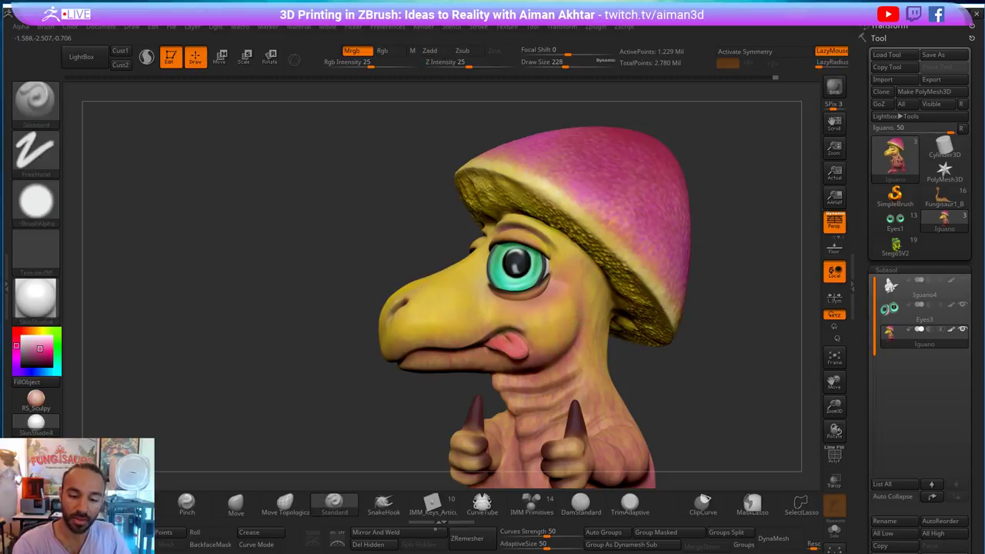
pyautogui.moveTo(338, 324); pyautogui.dragTo(592, 307)
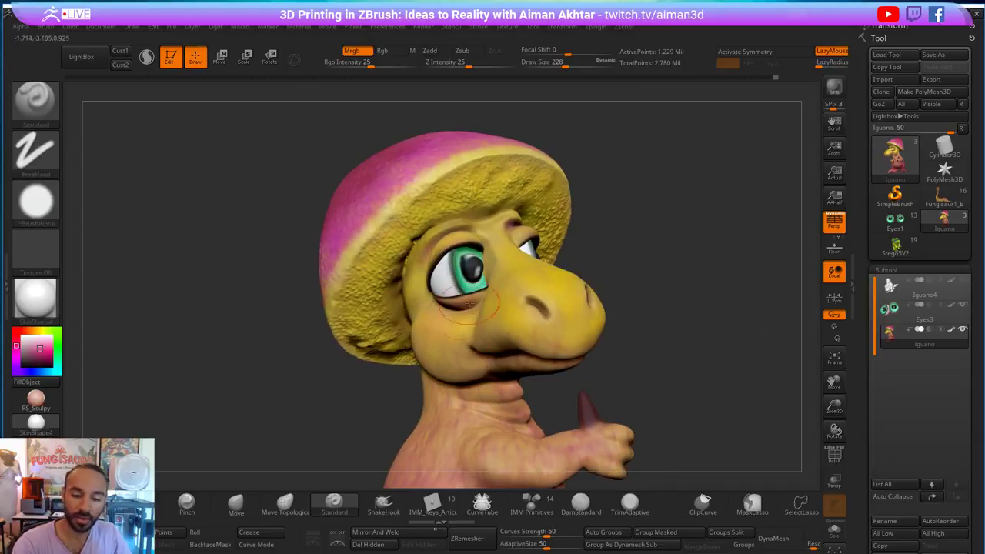
# - Brush a soft pink blush over both cheeks below the eyes with draw size 228, checking the figure from both sides
pyautogui.moveTo(432, 312); pyautogui.dragTo(424, 308, button='right')
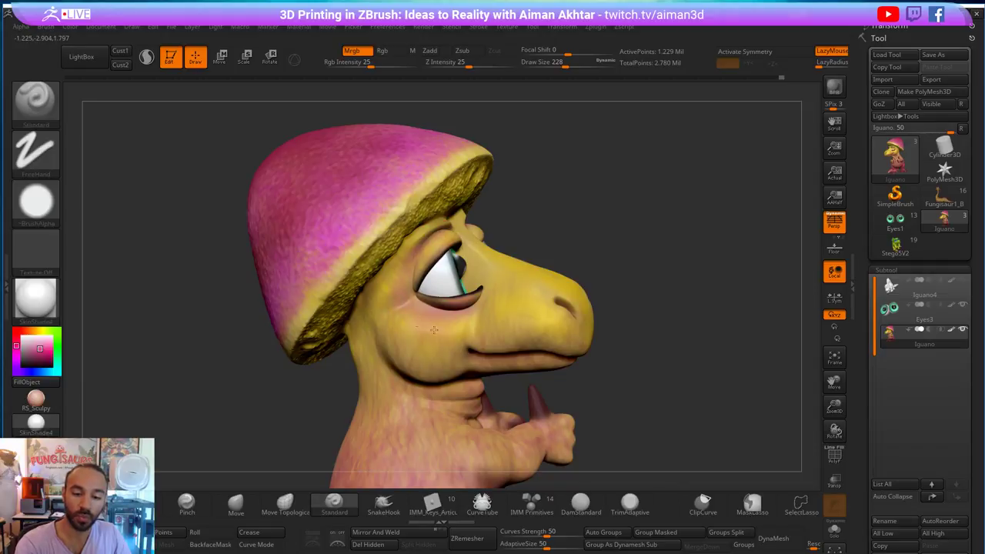
pyautogui.moveTo(686, 267); pyautogui.dragTo(423, 307)
pyautogui.moveTo(677, 316); pyautogui.dragTo(481, 324)
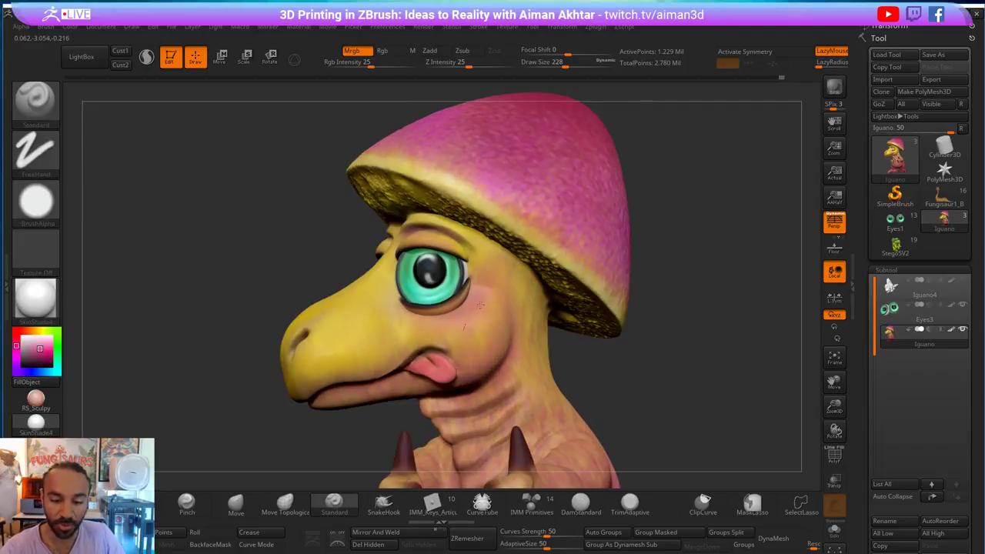
pyautogui.keyDown('alt'); pyautogui.moveTo(708, 325); pyautogui.dragTo(658, 298); pyautogui.keyUp('alt')
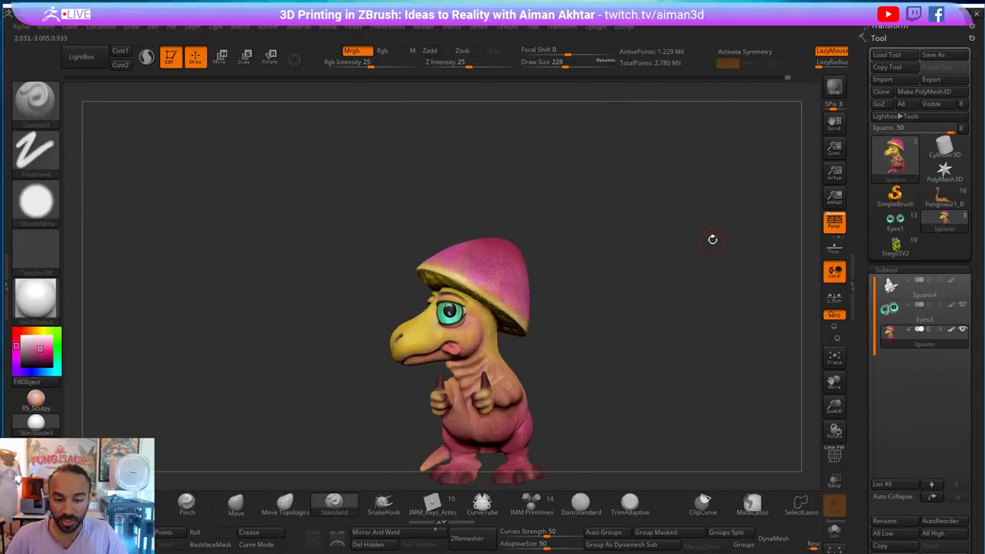
pyautogui.moveTo(713, 240); pyautogui.dragTo(651, 258, button='right')
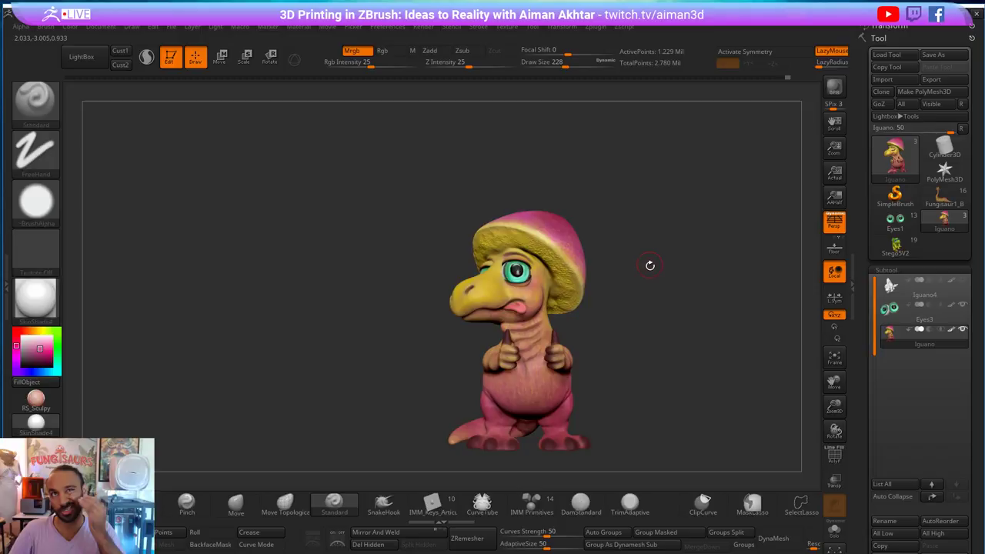
pyautogui.keyDown('alt'); pyautogui.moveTo(637, 370); pyautogui.dragTo(674, 408); pyautogui.keyUp('alt')
pyautogui.moveTo(675, 408); pyautogui.dragTo(840, 361, button='right')
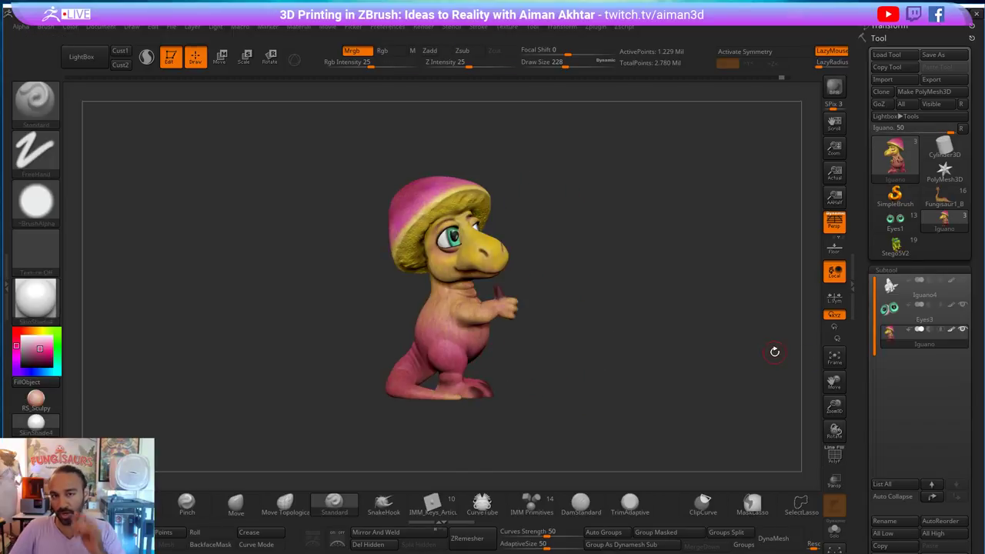
pyautogui.moveTo(729, 364); pyautogui.dragTo(654, 416, button='right')
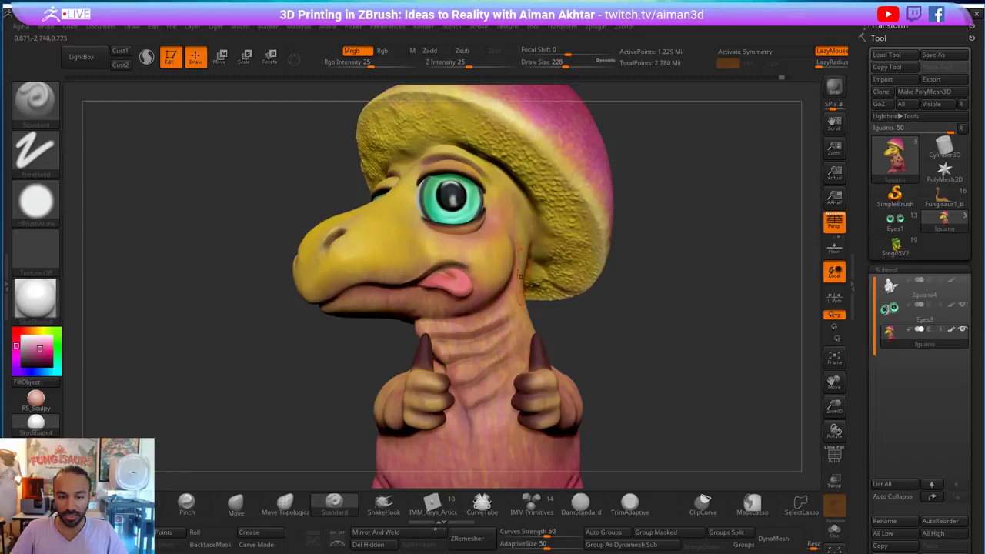
pyautogui.moveTo(695, 371); pyautogui.dragTo(761, 416, button='right')
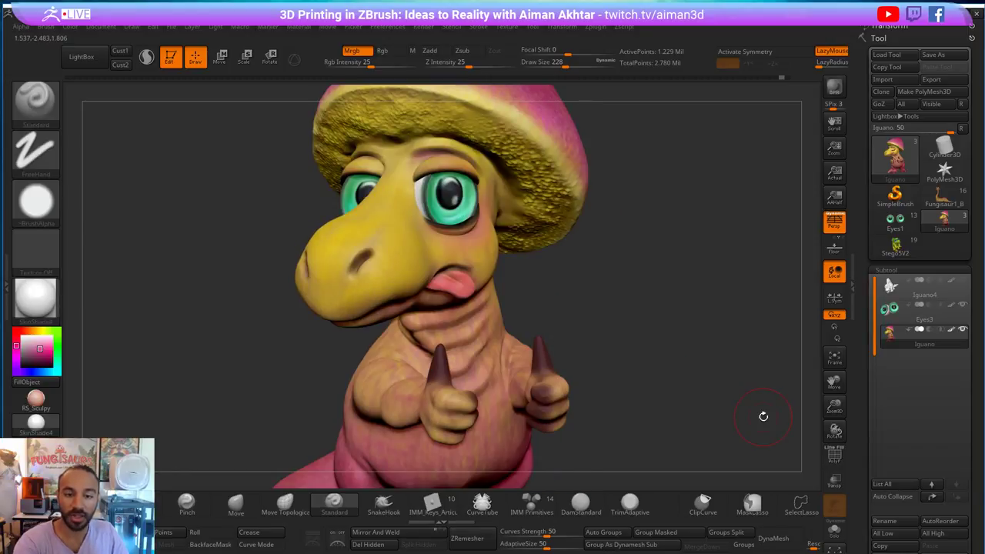
# - Tint the brow above the eye with pink using draw sizes 154 and 192
pyautogui.press('s')
pyautogui.moveTo(429, 155); pyautogui.dragTo(433, 154)
pyautogui.press('s')
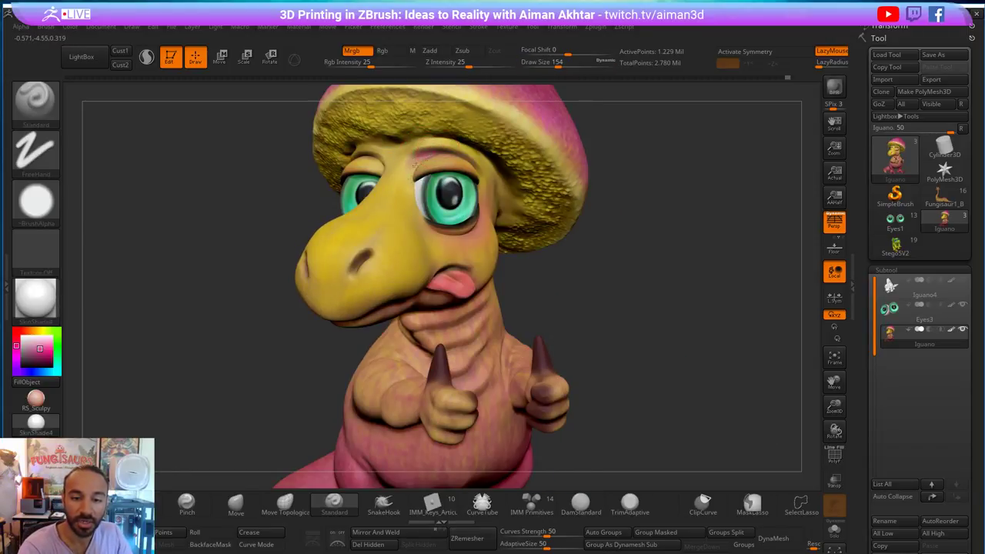
pyautogui.press(']')
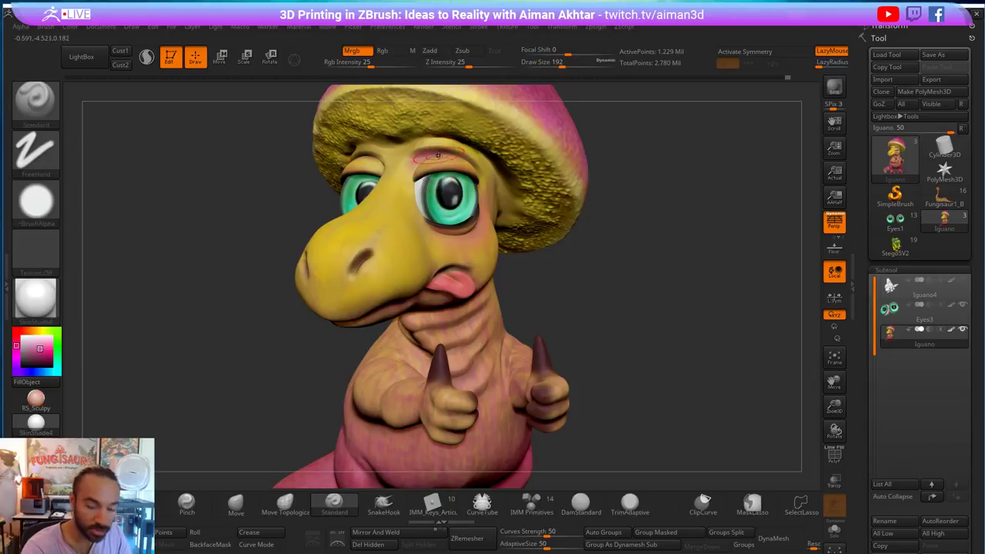
pyautogui.moveTo(582, 295); pyautogui.dragTo(603, 295, button='right')
# - Paint pink over the snout and cheeks on both sides of the head with draw size 351
pyautogui.moveTo(605, 296); pyautogui.dragTo(564, 279)
pyautogui.moveTo(474, 227); pyautogui.dragTo(472, 241)
pyautogui.press('s')
pyautogui.moveTo(475, 234)
pyautogui.mouseDown()
pyautogui.moveTo(490, 234)
pyautogui.moveTo(461, 244)
pyautogui.moveTo(474, 234)
pyautogui.mouseUp()
pyautogui.moveTo(388, 242); pyautogui.dragTo(338, 216)
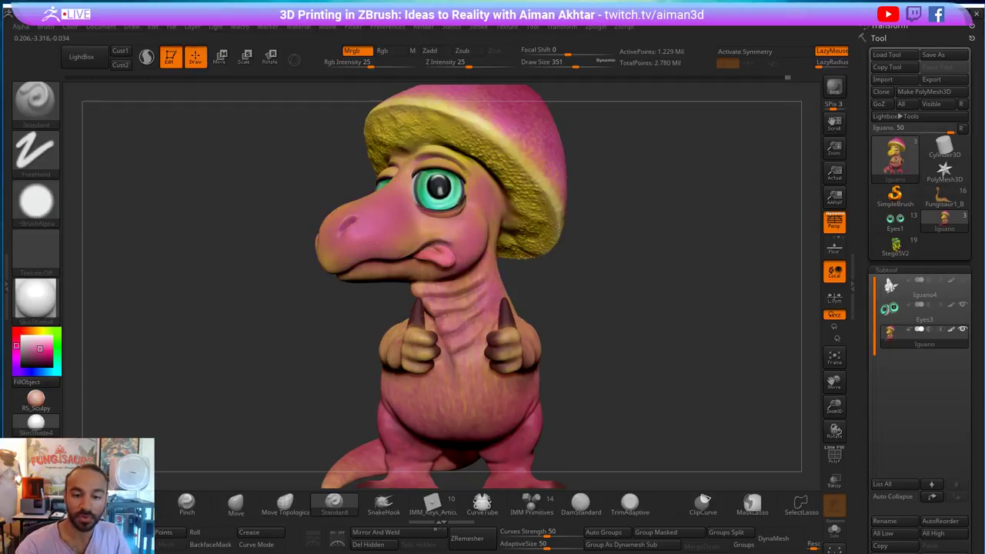
pyautogui.moveTo(565, 291); pyautogui.dragTo(704, 296)
pyautogui.moveTo(460, 225)
pyautogui.mouseDown()
pyautogui.moveTo(471, 240)
pyautogui.moveTo(439, 262)
pyautogui.moveTo(392, 246)
pyautogui.moveTo(382, 187)
pyautogui.mouseUp()
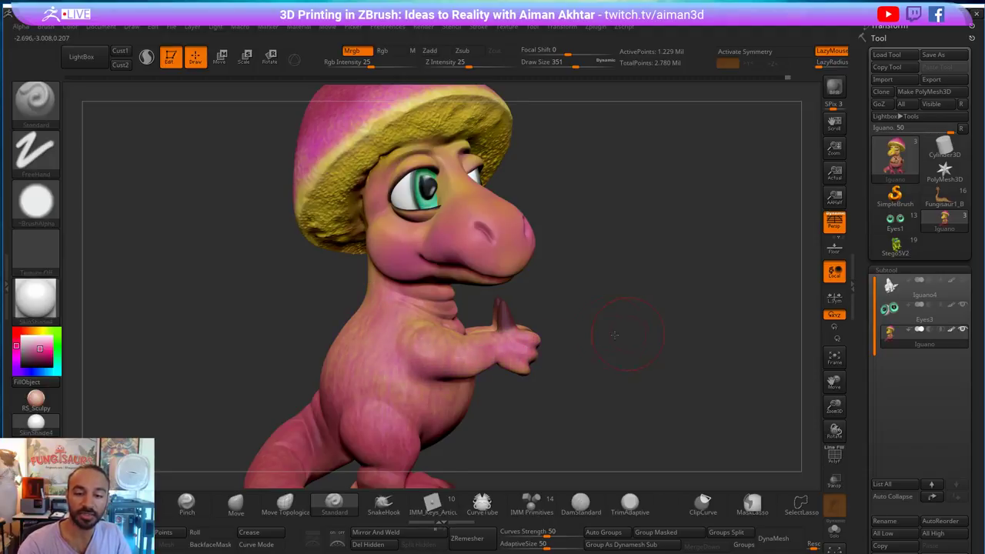
# - Blend pink over the neck, throat and arms with draw size 351
pyautogui.moveTo(615, 319); pyautogui.dragTo(608, 390, button='right')
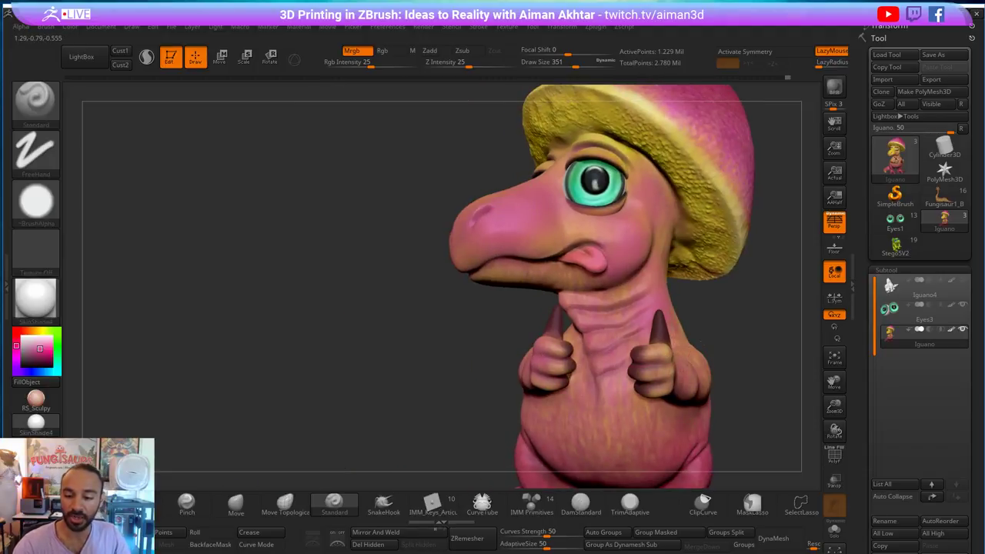
pyautogui.moveTo(608, 315); pyautogui.dragTo(628, 269, button='right')
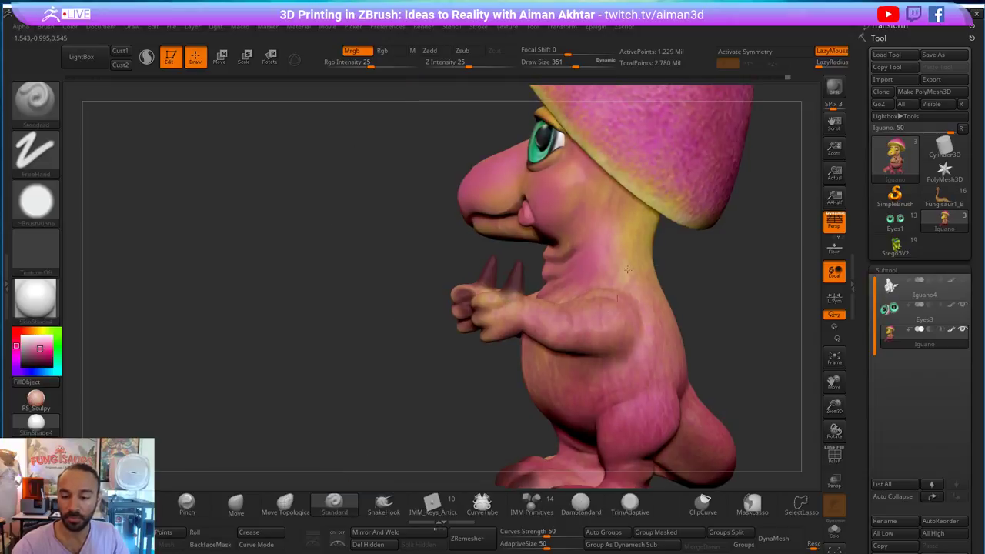
pyautogui.moveTo(628, 269); pyautogui.dragTo(631, 264)
pyautogui.moveTo(607, 377); pyautogui.dragTo(702, 321, button='right')
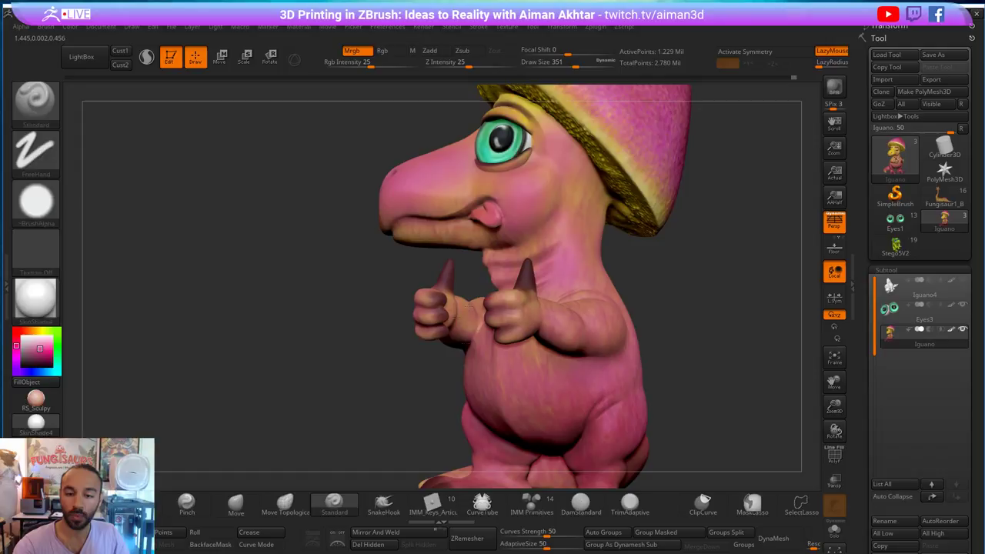
pyautogui.moveTo(681, 299)
pyautogui.keyDown('shift'); pyautogui.mouseDown(button='right')
pyautogui.moveTo(697, 294)
pyautogui.moveTo(708, 265)
pyautogui.moveTo(780, 311)
pyautogui.moveTo(722, 340)
pyautogui.moveTo(712, 400)
pyautogui.mouseUp(button='right'); pyautogui.keyUp('shift')
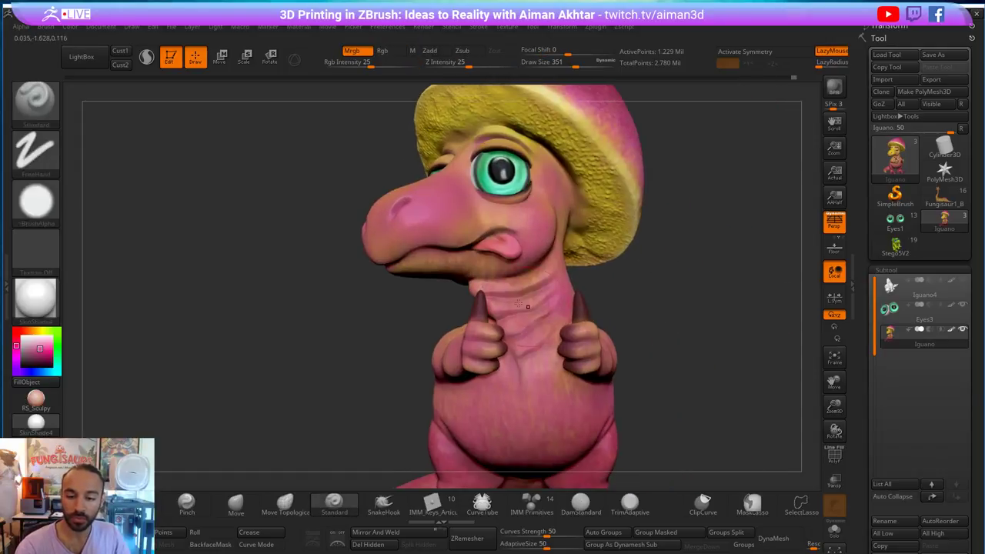
# - Paint pink along the lower jaw with draw size 217 and around the eyes with draw size 145
pyautogui.press('s')
pyautogui.moveTo(491, 268); pyautogui.dragTo(476, 266)
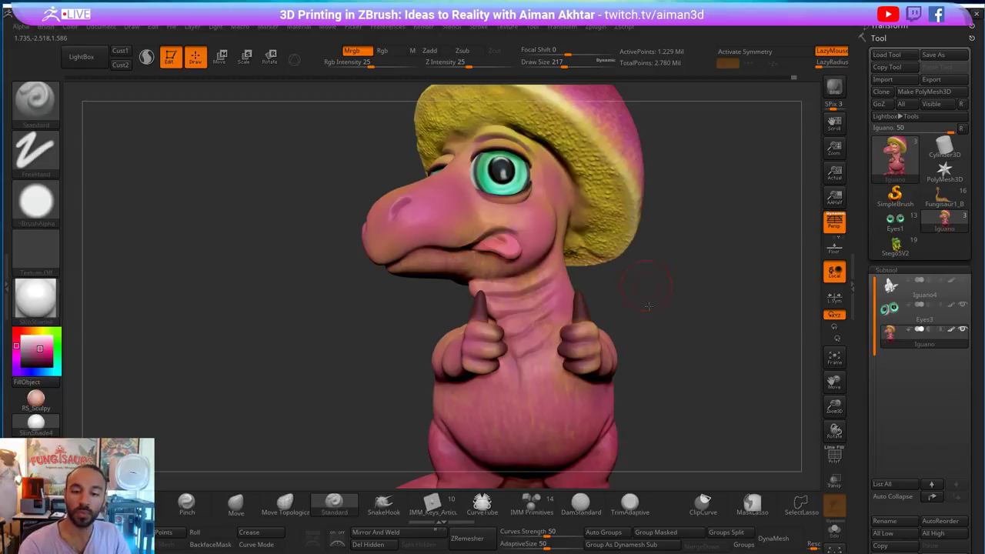
pyautogui.keyDown('alt'); pyautogui.moveTo(648, 306); pyautogui.dragTo(656, 355, button='right'); pyautogui.keyUp('alt')
pyautogui.press('s')
pyautogui.moveTo(557, 231); pyautogui.dragTo(547, 231)
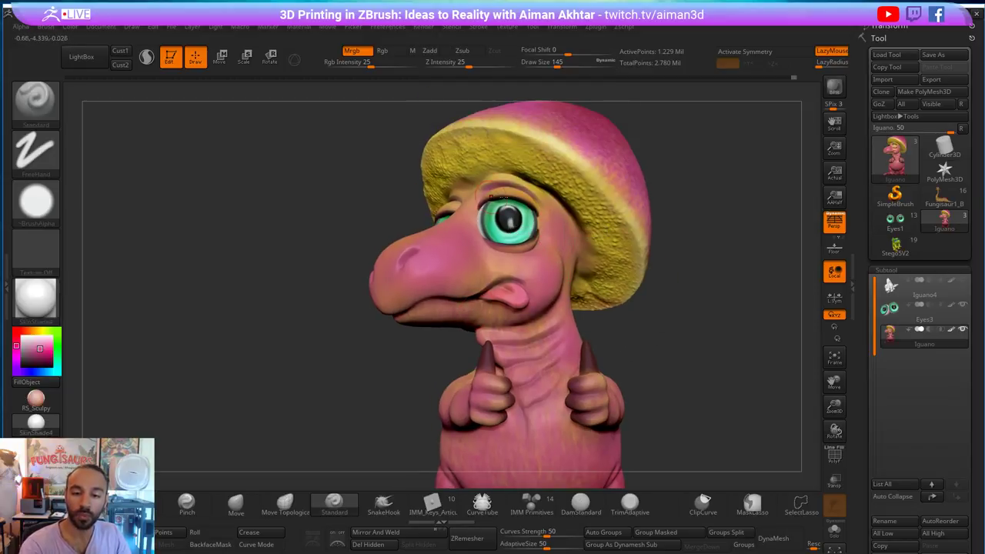
pyautogui.moveTo(580, 236); pyautogui.dragTo(457, 194, button='right')
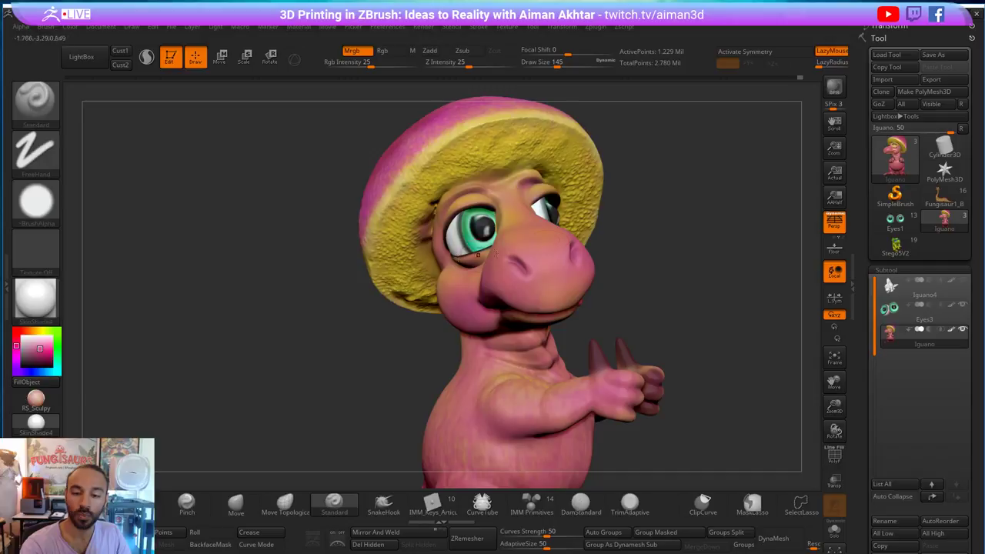
pyautogui.moveTo(476, 255); pyautogui.dragTo(472, 196, button='right')
# - Blend pink over the cheeks and the underside of the jaw with draw size 293
pyautogui.press('s')
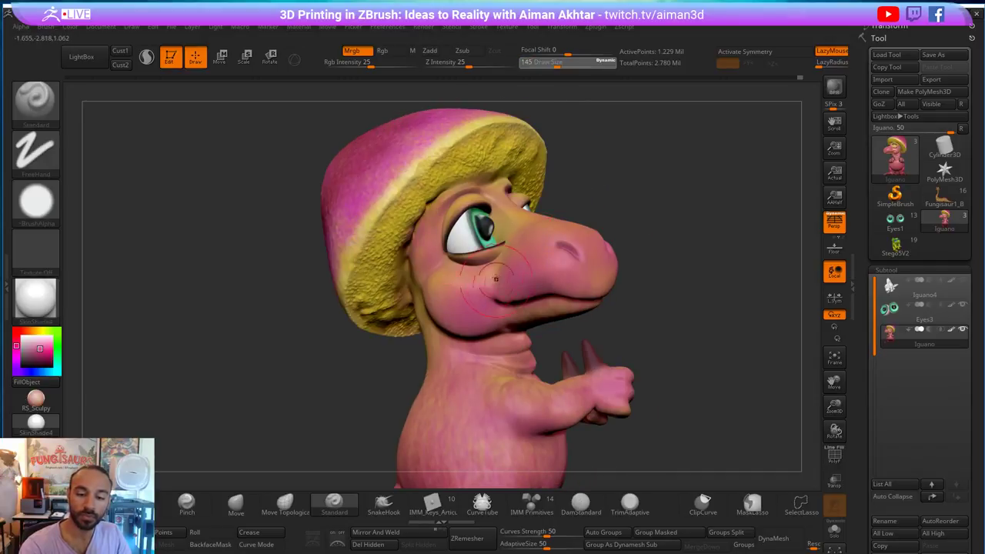
pyautogui.moveTo(497, 287); pyautogui.dragTo(510, 287)
pyautogui.moveTo(649, 244)
pyautogui.mouseDown(button='right')
pyautogui.moveTo(569, 254)
pyautogui.moveTo(565, 266)
pyautogui.moveTo(596, 299)
pyautogui.mouseUp(button='right')
pyautogui.moveTo(657, 291); pyautogui.dragTo(600, 312, button='right')
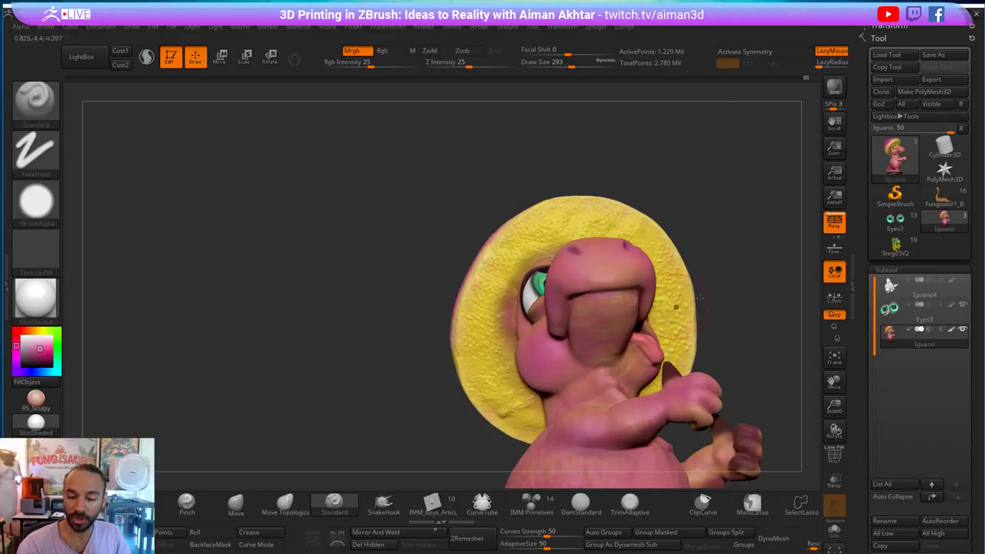
pyautogui.moveTo(675, 306); pyautogui.dragTo(628, 350, button='right')
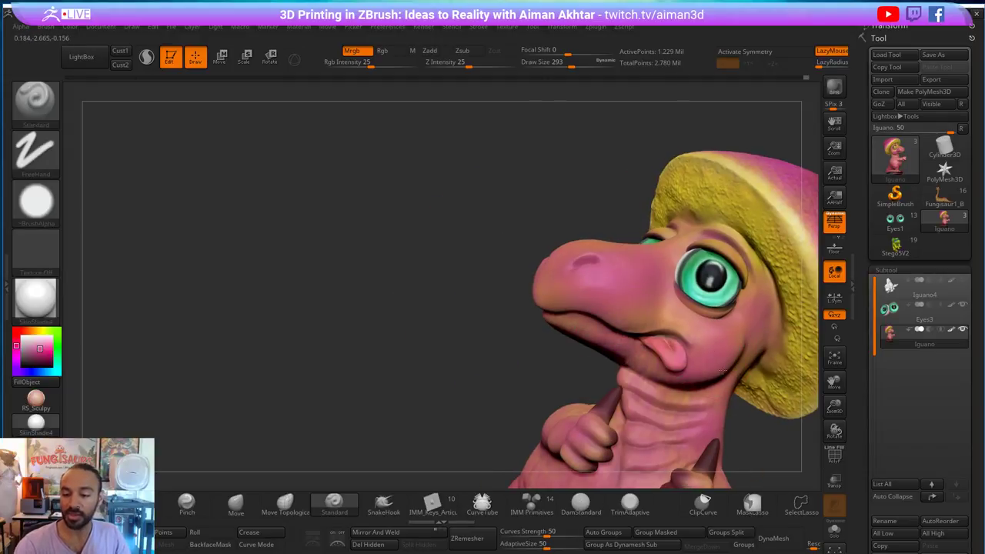
pyautogui.keyDown('shift'); pyautogui.moveTo(507, 373); pyautogui.dragTo(305, 256, button='right'); pyautogui.keyUp('shift')
pyautogui.moveTo(666, 292)
pyautogui.mouseDown(button='right')
pyautogui.moveTo(610, 310)
pyautogui.moveTo(479, 310)
pyautogui.mouseUp(button='right')
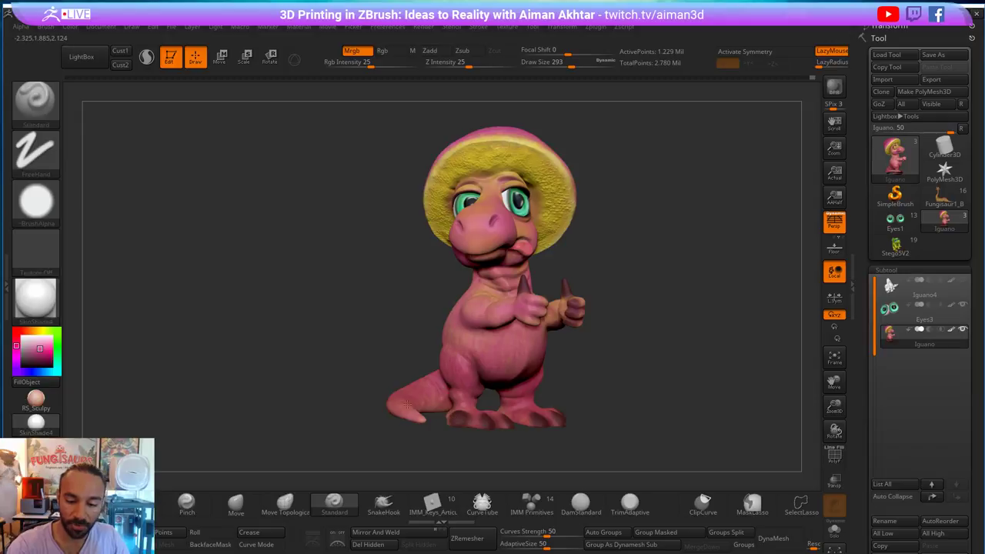
# - Even out the pink on the arms, body and tail, working with draw sizes from 172 up to 393
pyautogui.press('s')
pyautogui.moveTo(486, 327); pyautogui.dragTo(563, 343, button='right')
pyautogui.press('s')
pyautogui.moveTo(447, 352); pyautogui.dragTo(439, 352)
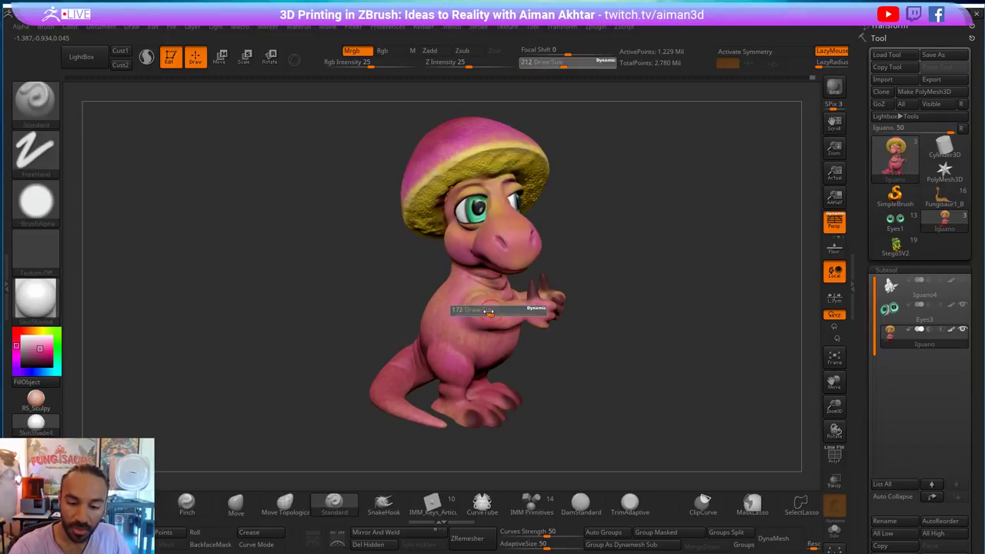
pyautogui.moveTo(579, 340); pyautogui.dragTo(431, 300, button='right')
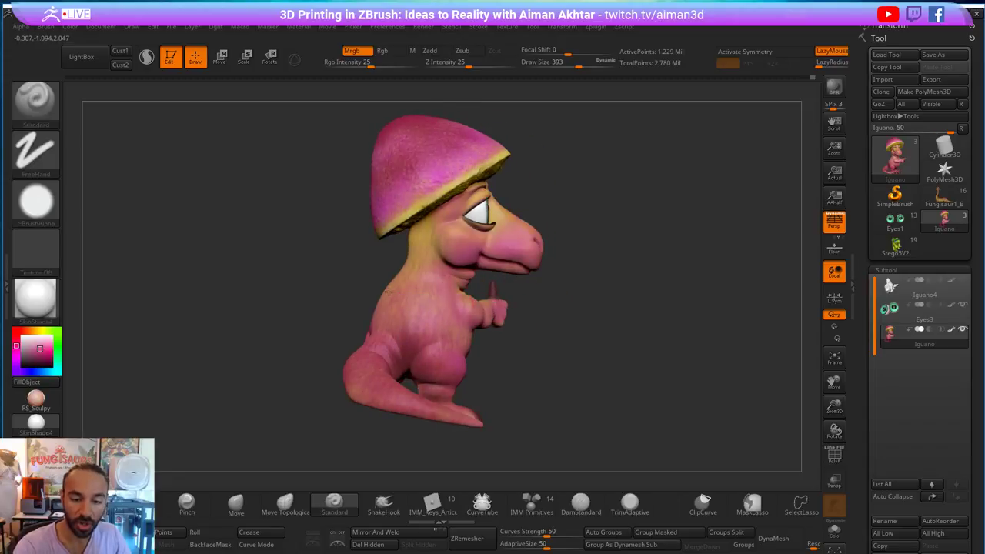
pyautogui.moveTo(564, 344); pyautogui.dragTo(400, 377, button='right')
pyautogui.moveTo(501, 374); pyautogui.dragTo(477, 357, button='right')
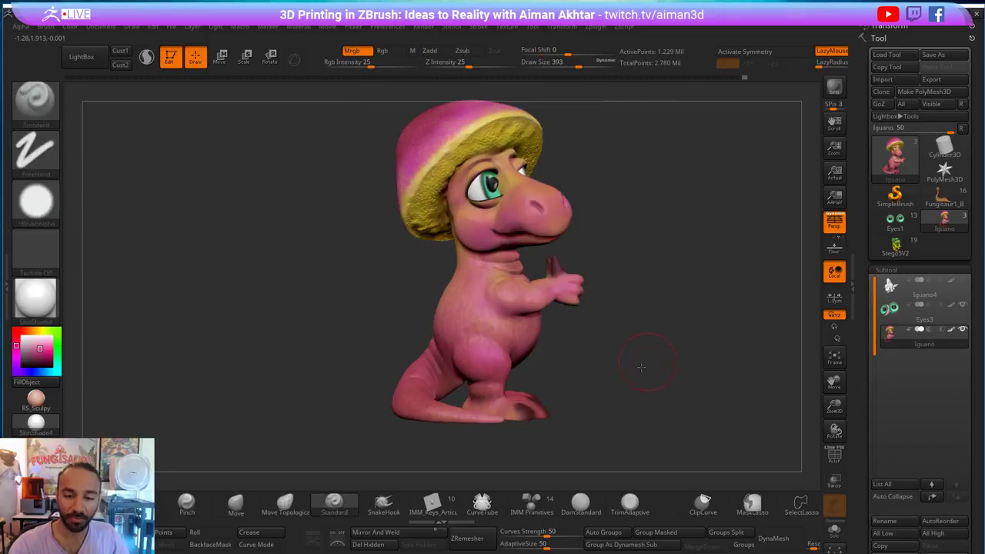
pyautogui.moveTo(650, 359); pyautogui.dragTo(602, 352, button='right')
# - Sample yellow from the cap's underside and paint it along the top of the snout with draw size 286
pyautogui.moveTo(57, 357); pyautogui.dragTo(474, 138)
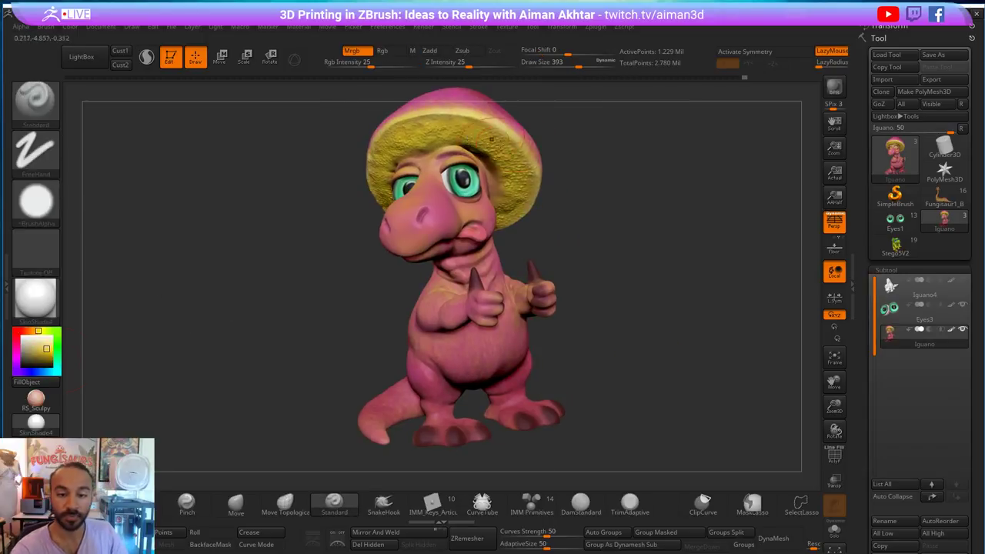
pyautogui.moveTo(584, 176); pyautogui.dragTo(588, 211, button='right')
pyautogui.press('s')
pyautogui.moveTo(413, 192); pyautogui.dragTo(408, 205)
pyautogui.press('s')
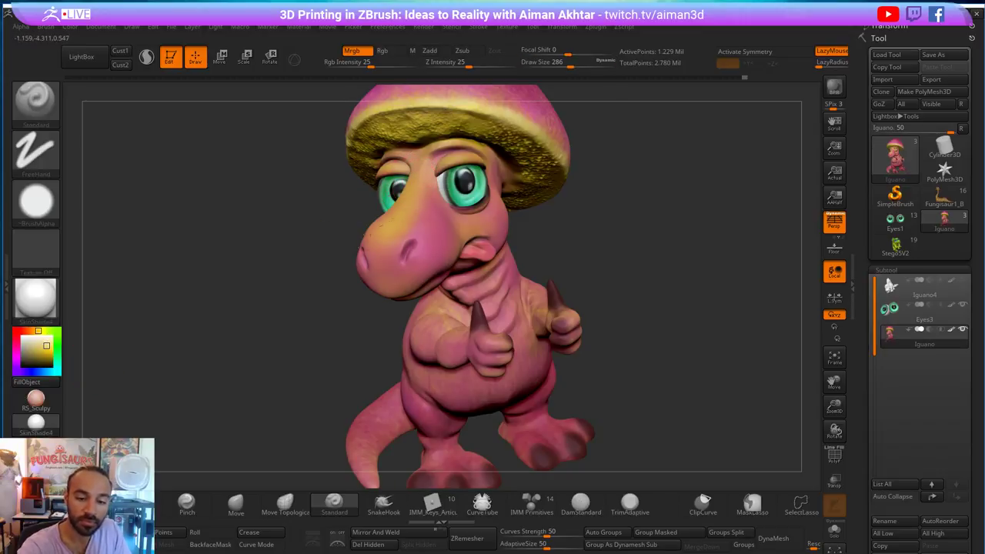
pyautogui.moveTo(581, 193); pyautogui.dragTo(757, 209)
# - Extend the yellow from between the eyes down to the nostrils with draw size 257
pyautogui.press('s')
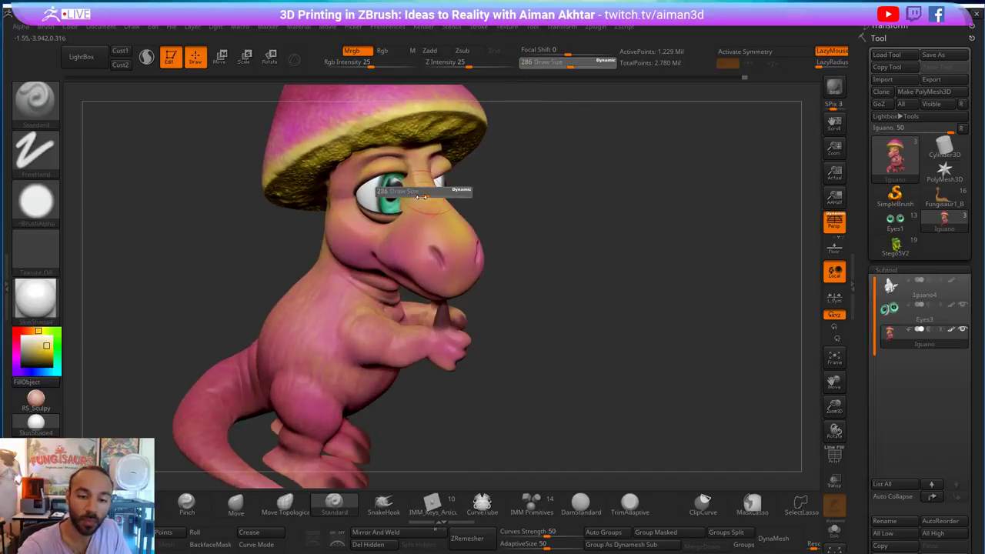
pyautogui.moveTo(428, 194); pyautogui.dragTo(419, 195)
pyautogui.press('s')
pyautogui.moveTo(449, 234); pyautogui.dragTo(460, 244)
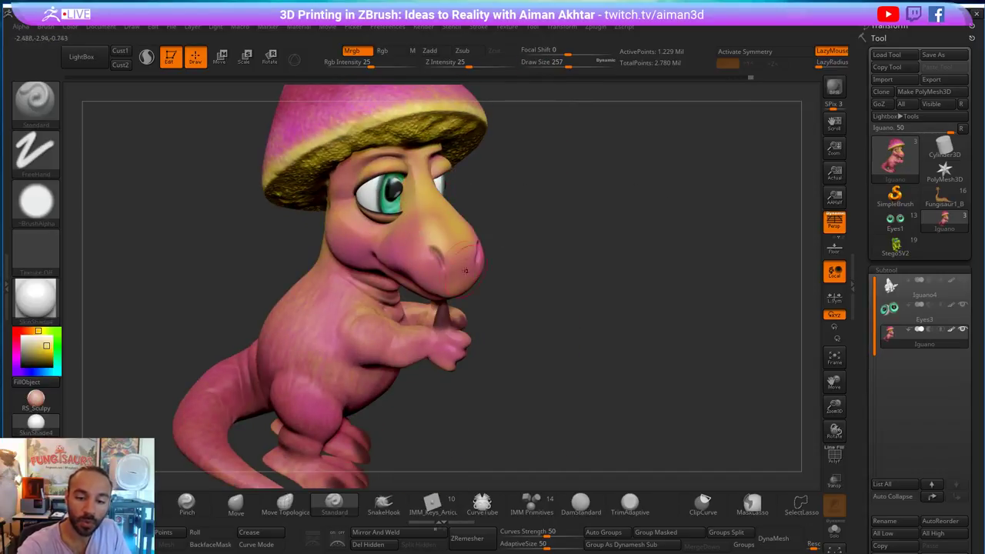
pyautogui.moveTo(523, 230); pyautogui.dragTo(500, 223)
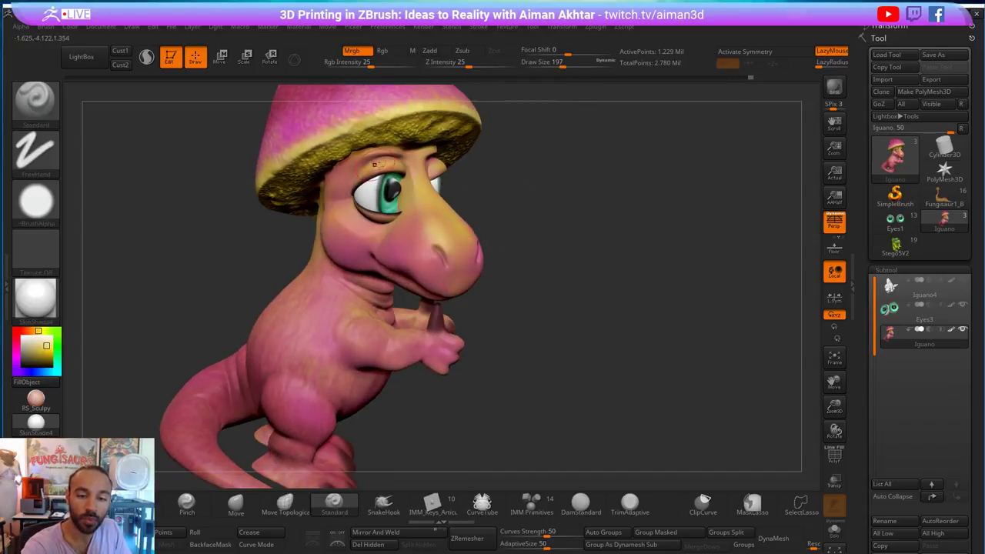
# - Paint yellow on the upper eyelids and brows with draw size 112
pyautogui.press('s')
pyautogui.moveTo(388, 172); pyautogui.dragTo(381, 171)
pyautogui.moveTo(592, 185)
pyautogui.mouseDown()
pyautogui.moveTo(483, 171)
pyautogui.moveTo(463, 142)
pyautogui.mouseUp()
pyautogui.press('s')
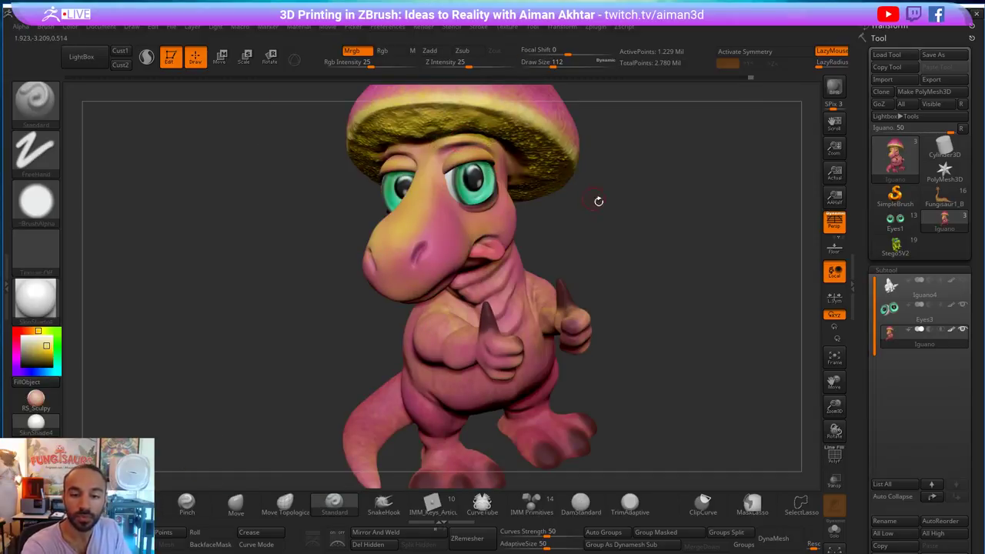
pyautogui.moveTo(598, 201); pyautogui.dragTo(400, 150, button='right')
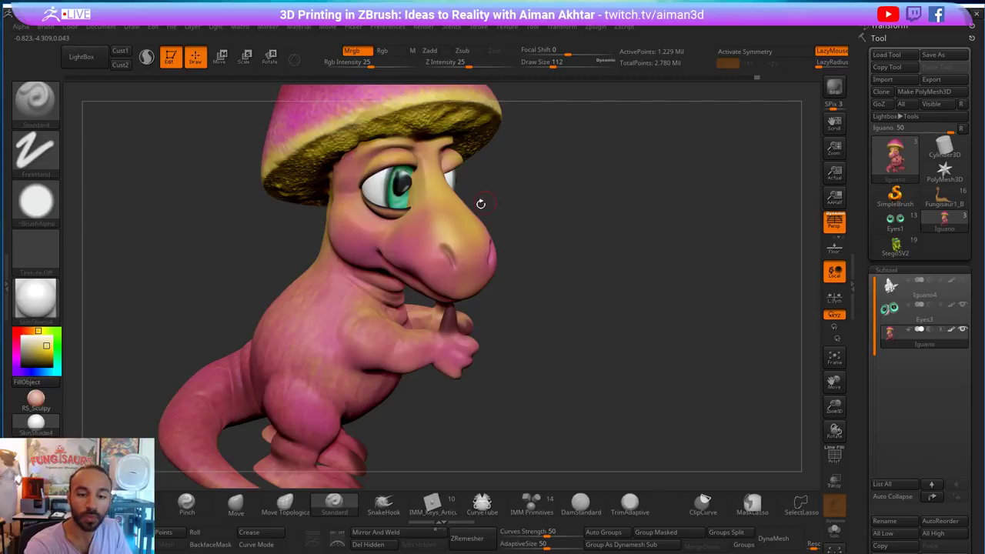
# - Paint yellow on the cheek below the eye on the tongue side, working with draw sizes 187, 163 and 202
pyautogui.moveTo(565, 243); pyautogui.dragTo(455, 188, button='right')
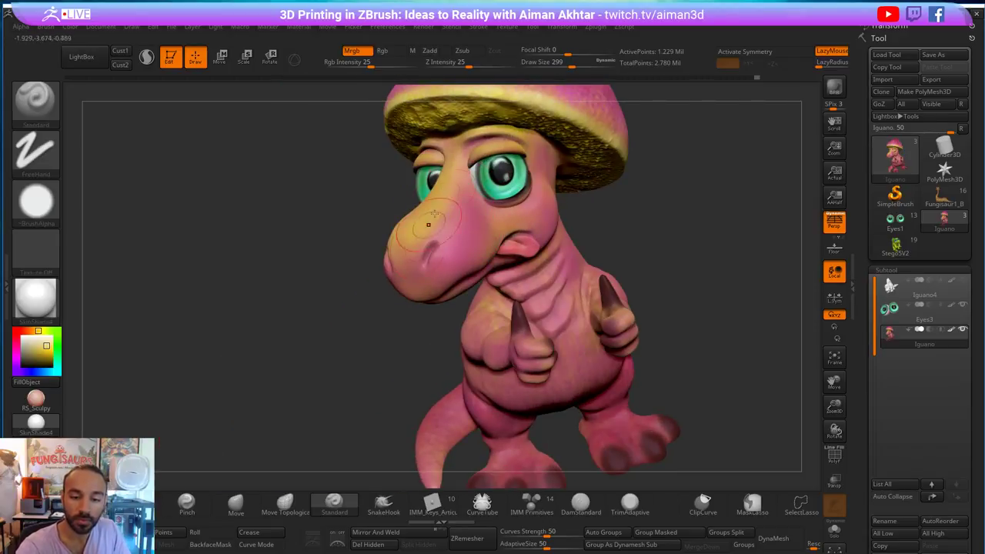
pyautogui.press('s')
pyautogui.moveTo(563, 208); pyautogui.dragTo(555, 209)
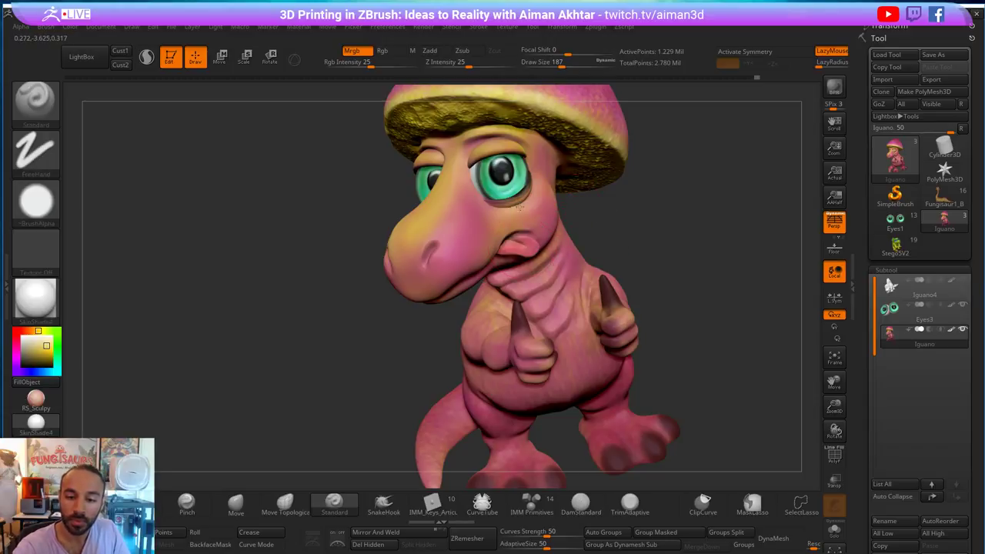
pyautogui.moveTo(702, 236)
pyautogui.mouseDown(button='right')
pyautogui.moveTo(690, 249)
pyautogui.moveTo(697, 310)
pyautogui.moveTo(671, 307)
pyautogui.mouseUp(button='right')
pyautogui.press('s')
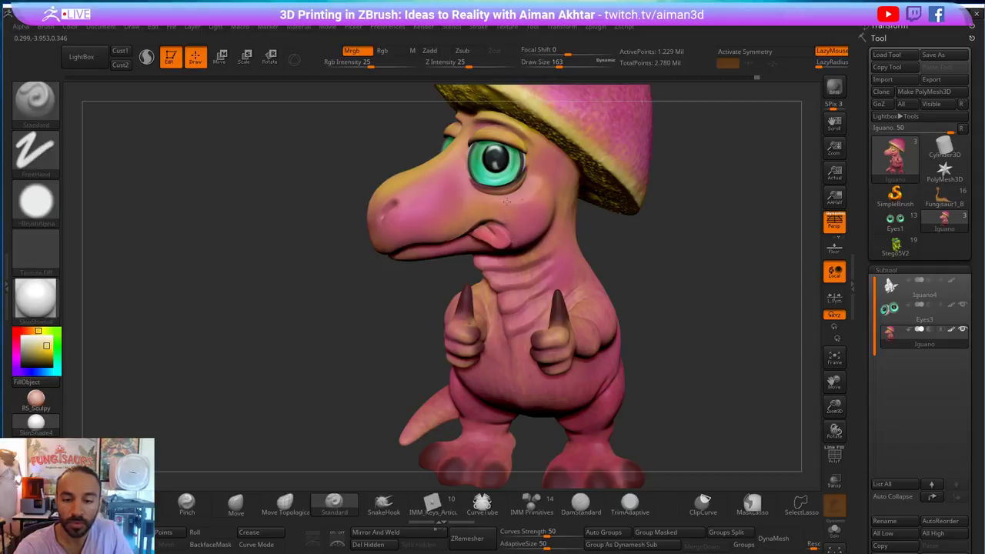
pyautogui.press('s')
pyautogui.moveTo(538, 178); pyautogui.dragTo(540, 179)
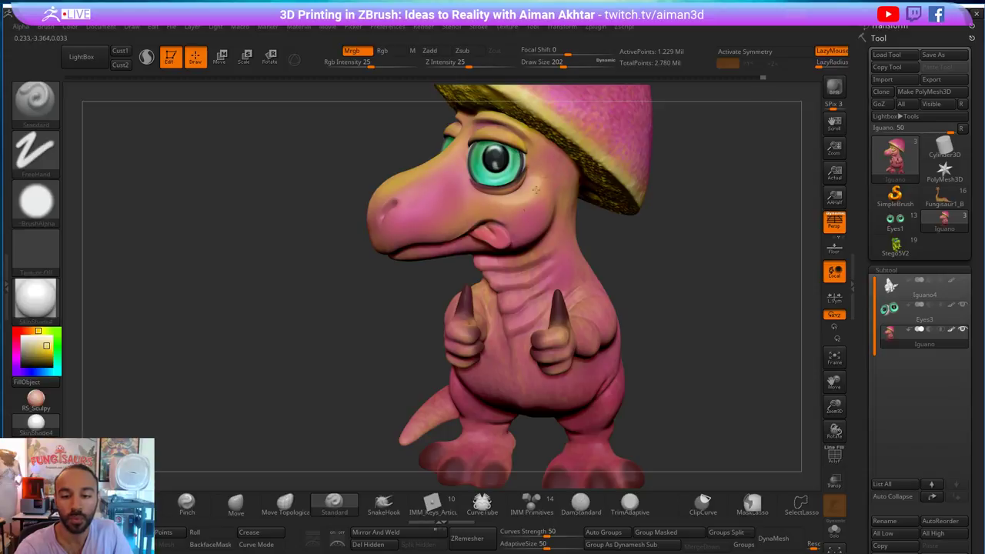
# - Paint matching yellow under the other eye and blend both cheeks, using draw sizes 202 and 192
pyautogui.moveTo(676, 247); pyautogui.dragTo(792, 258, button='right')
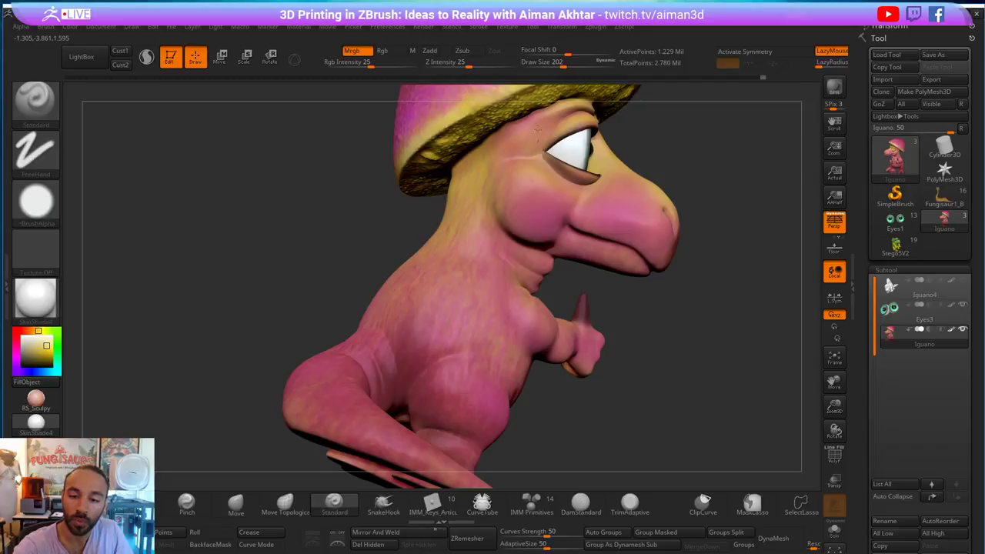
pyautogui.moveTo(715, 167); pyautogui.dragTo(654, 178)
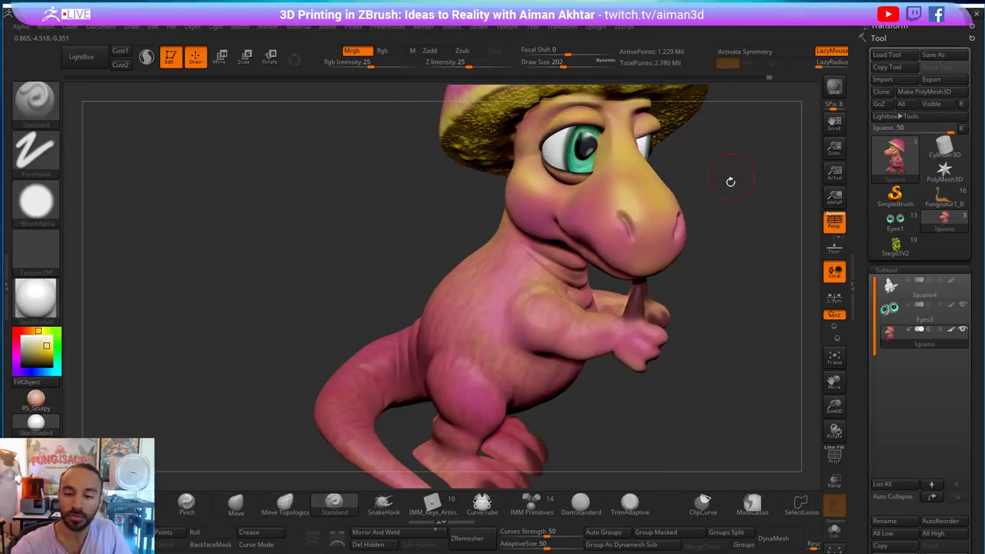
pyautogui.moveTo(730, 181); pyautogui.dragTo(525, 179)
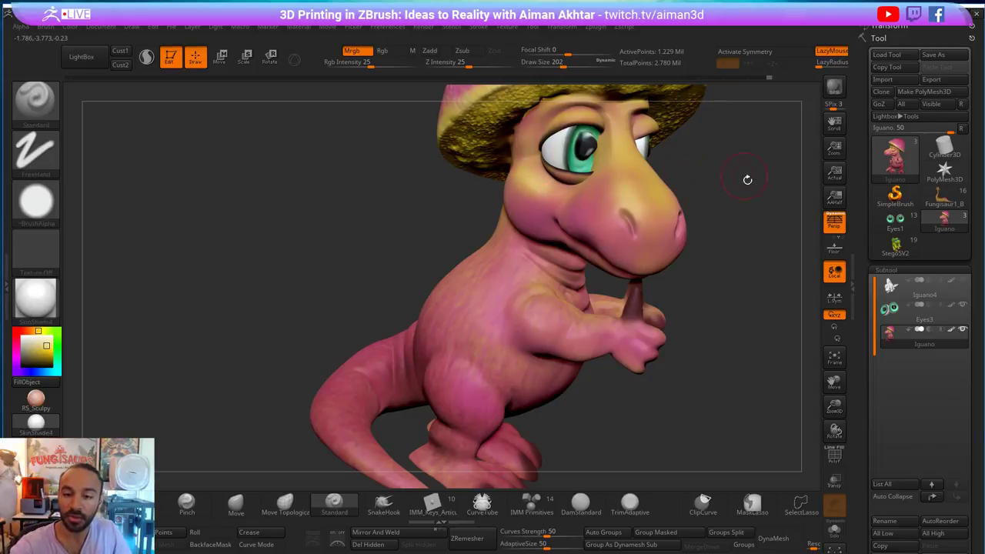
pyautogui.moveTo(747, 180); pyautogui.dragTo(650, 188)
pyautogui.moveTo(744, 195); pyautogui.dragTo(661, 189)
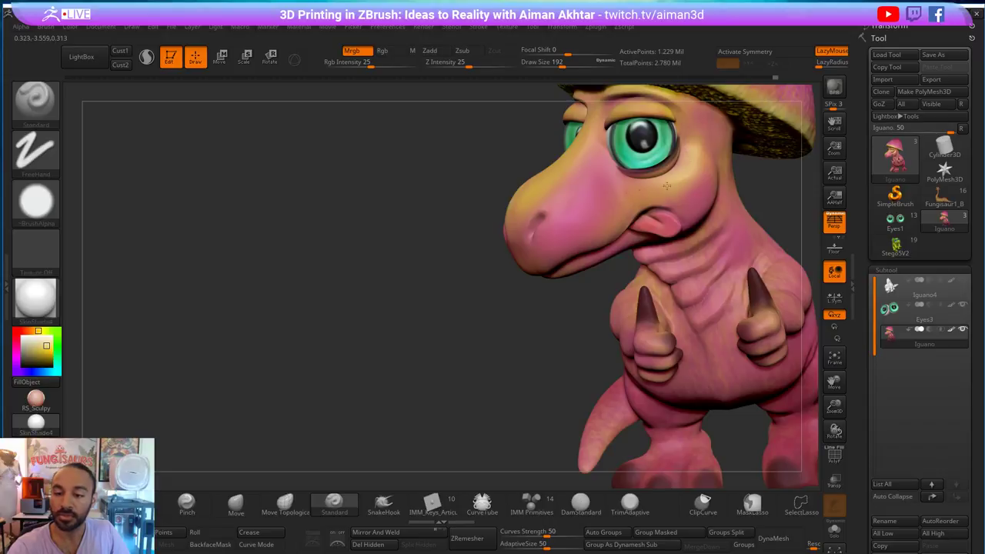
pyautogui.keyDown('alt'); pyautogui.moveTo(736, 197); pyautogui.dragTo(701, 228); pyautogui.keyUp('alt')
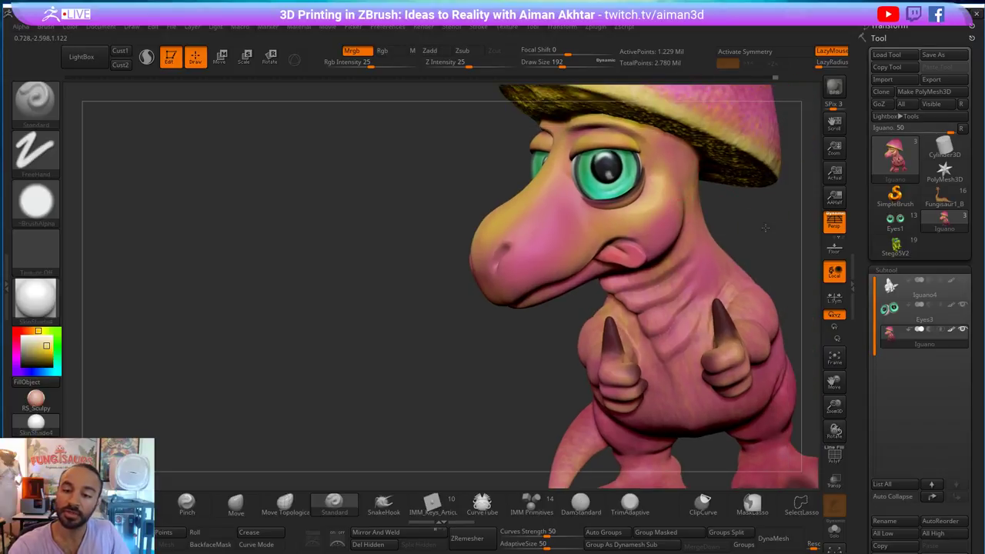
pyautogui.moveTo(765, 227); pyautogui.dragTo(755, 251)
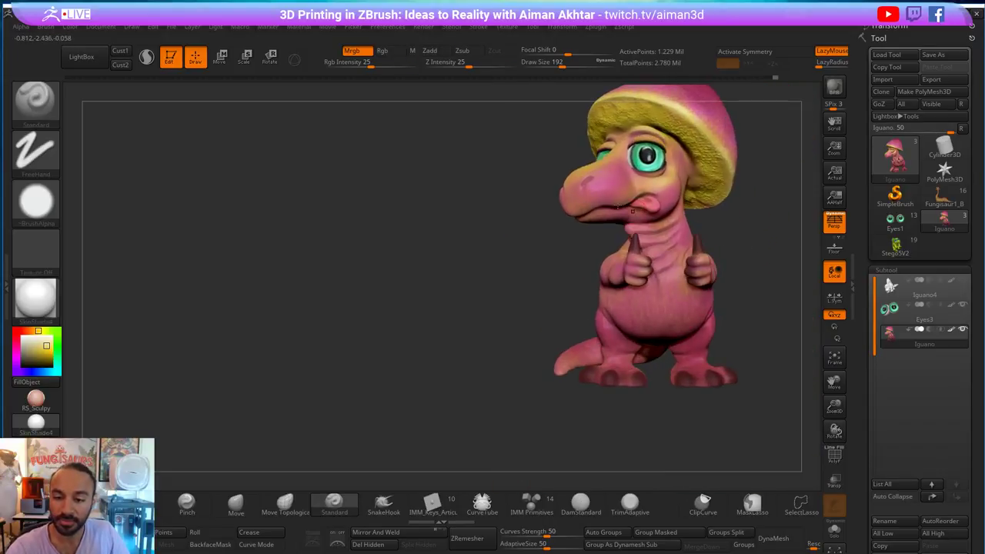
# - Build up the yellow over the snout and nose tip with larger draw sizes of 280, 257 and 324
pyautogui.press(']')
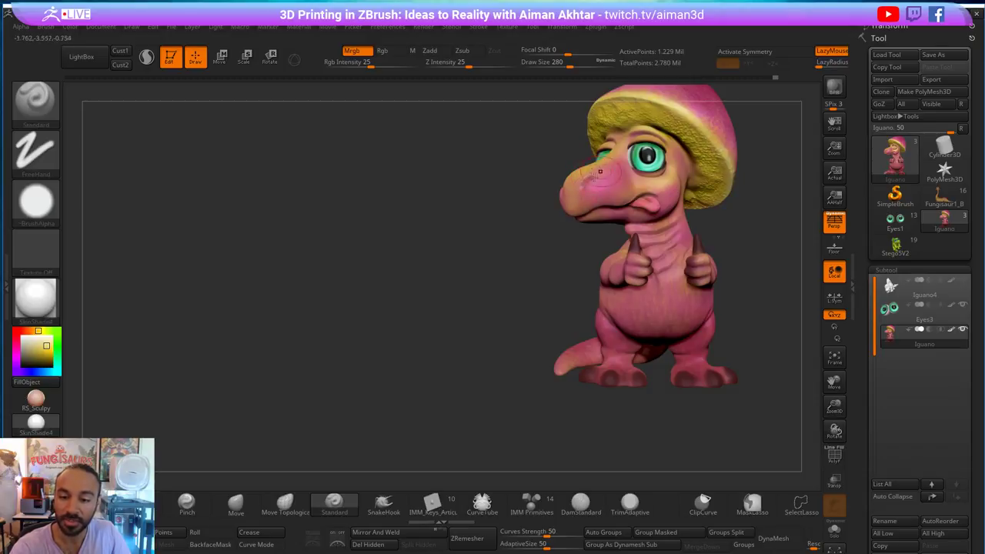
pyautogui.moveTo(526, 259); pyautogui.dragTo(569, 184)
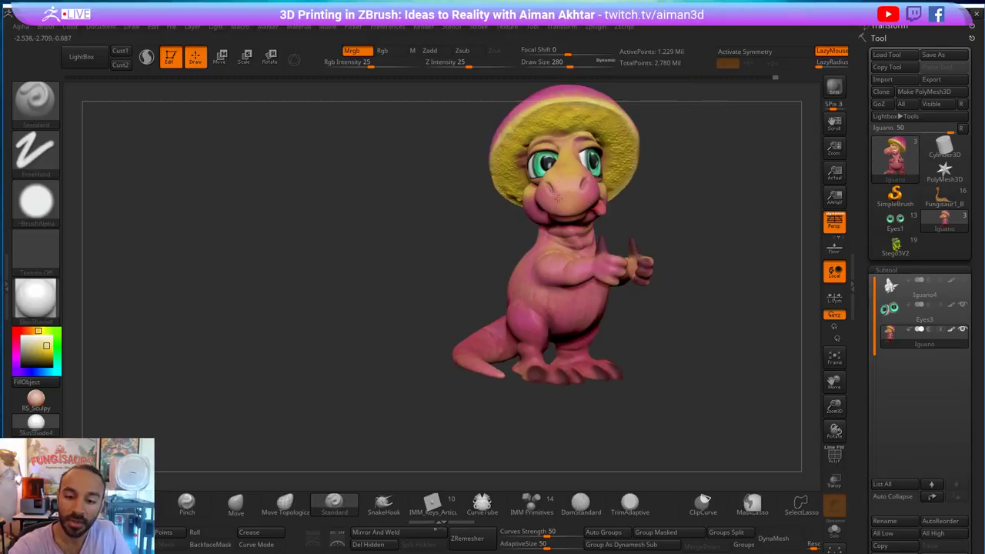
pyautogui.press('[')
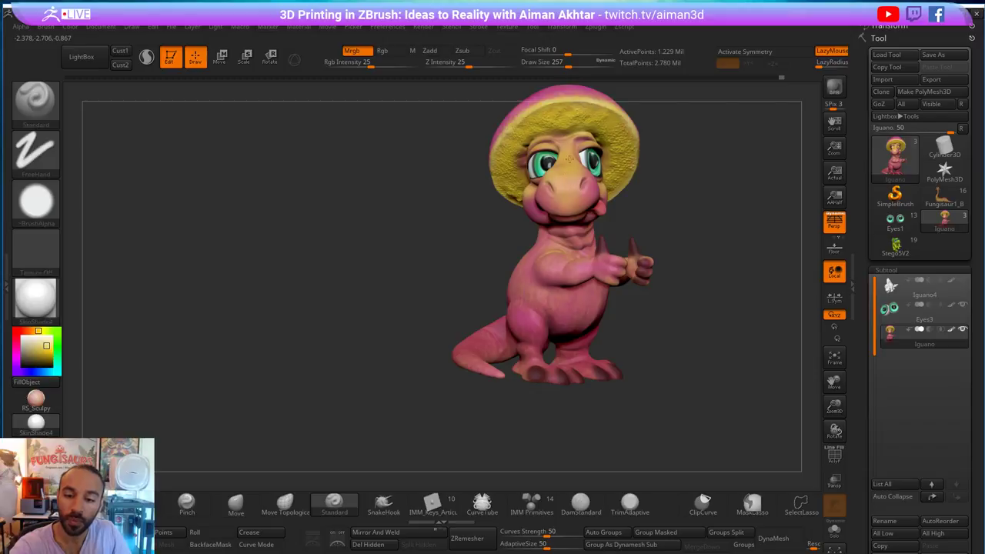
pyautogui.moveTo(666, 199)
pyautogui.mouseDown()
pyautogui.moveTo(640, 197)
pyautogui.moveTo(623, 170)
pyautogui.moveTo(568, 195)
pyautogui.mouseUp()
pyautogui.press('s')
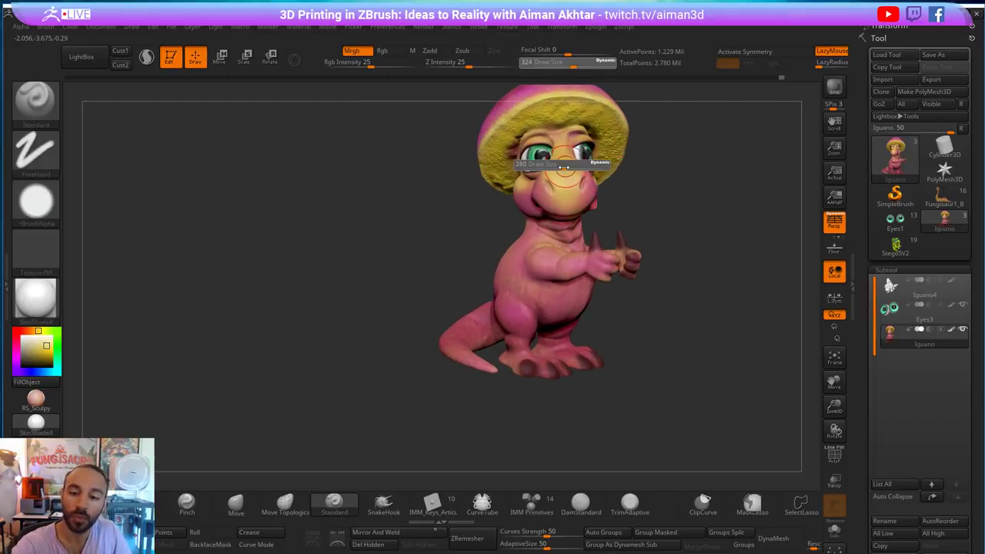
pyautogui.click(555, 167)
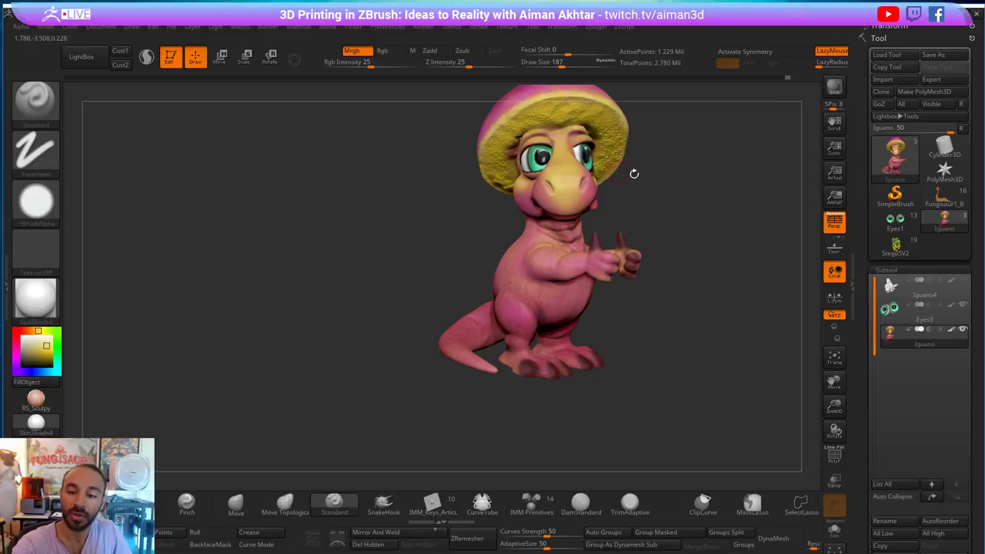
# - Pick a muted red and touch up the sides of the snout with draw size 187
pyautogui.moveTo(633, 172); pyautogui.dragTo(722, 266, button='right')
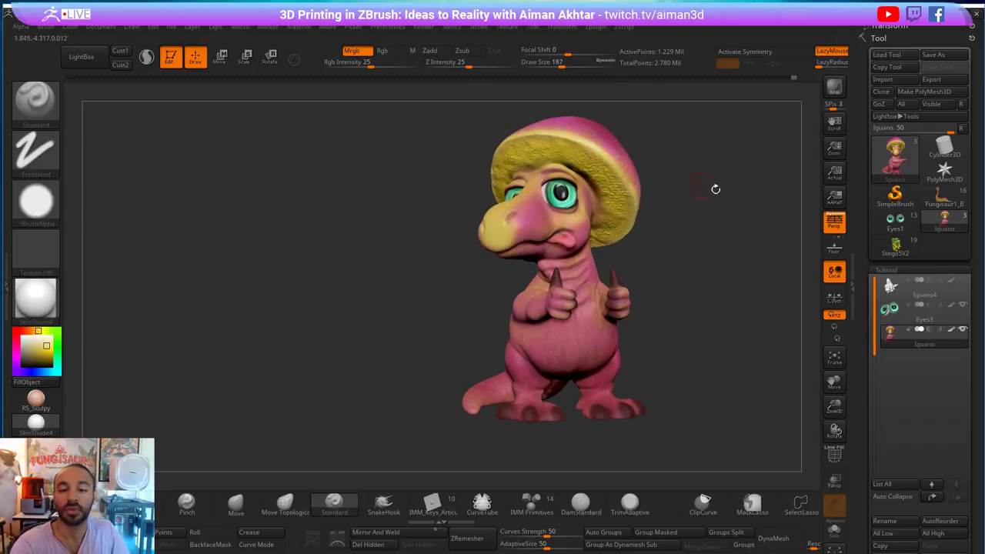
pyautogui.moveTo(715, 187); pyautogui.dragTo(687, 220, button='right')
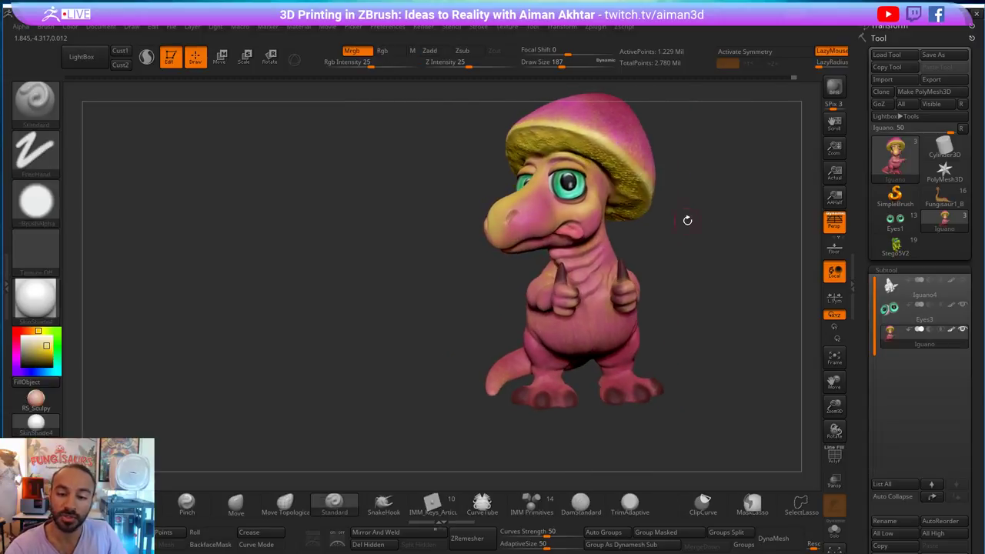
pyautogui.moveTo(48, 352); pyautogui.dragTo(539, 212)
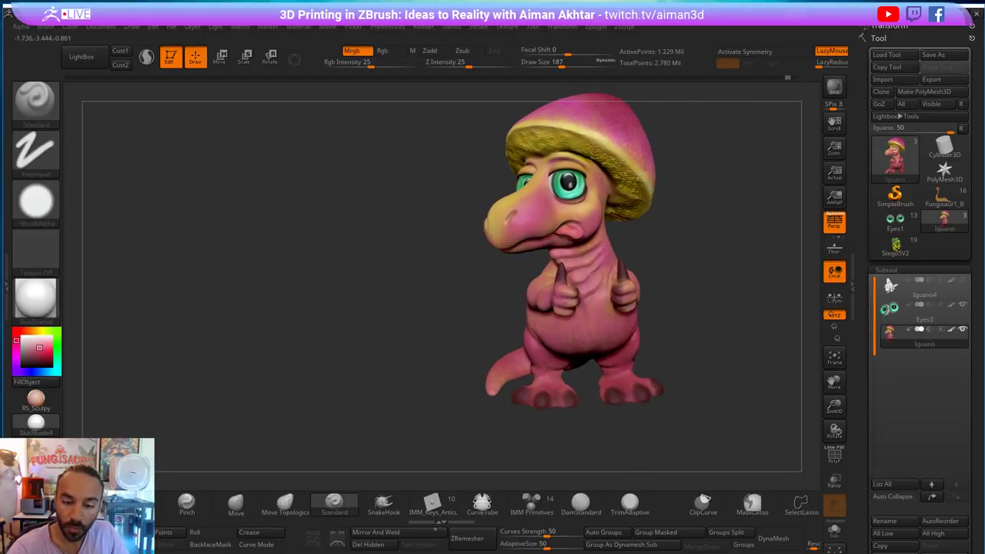
pyautogui.moveTo(538, 212); pyautogui.dragTo(474, 227, button='right')
pyautogui.moveTo(537, 235); pyautogui.dragTo(128, 318, button='right')
pyautogui.moveTo(447, 222); pyautogui.dragTo(475, 214, button='right')
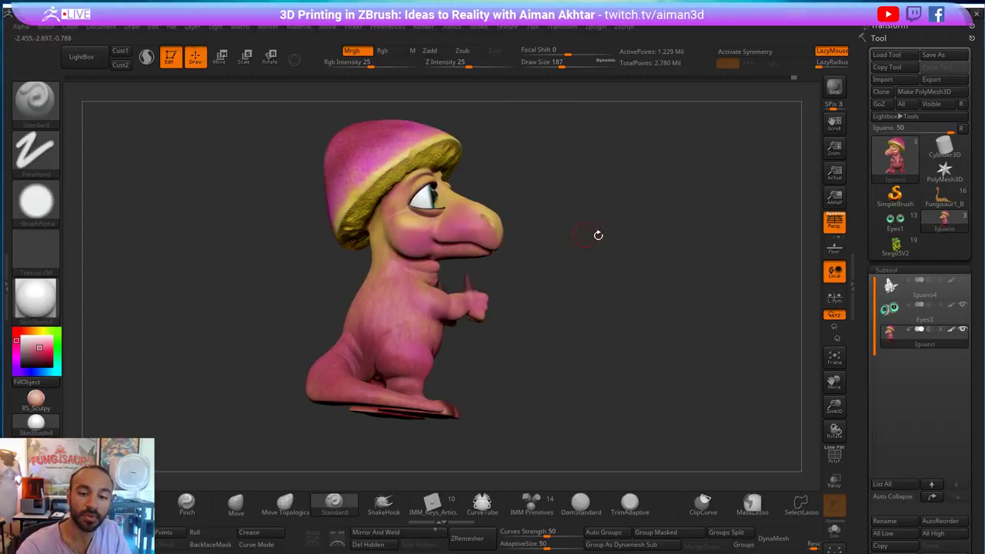
pyautogui.moveTo(597, 236); pyautogui.dragTo(508, 254)
# - Switch back to yellow and brighten the upper eyelids with small draw sizes of 65 and 59
pyautogui.moveTo(56, 351)
pyautogui.mouseDown()
pyautogui.moveTo(623, 201)
pyautogui.moveTo(633, 234)
pyautogui.mouseUp()
pyautogui.press('c')
pyautogui.press('s')
pyautogui.moveTo(545, 148); pyautogui.dragTo(529, 148)
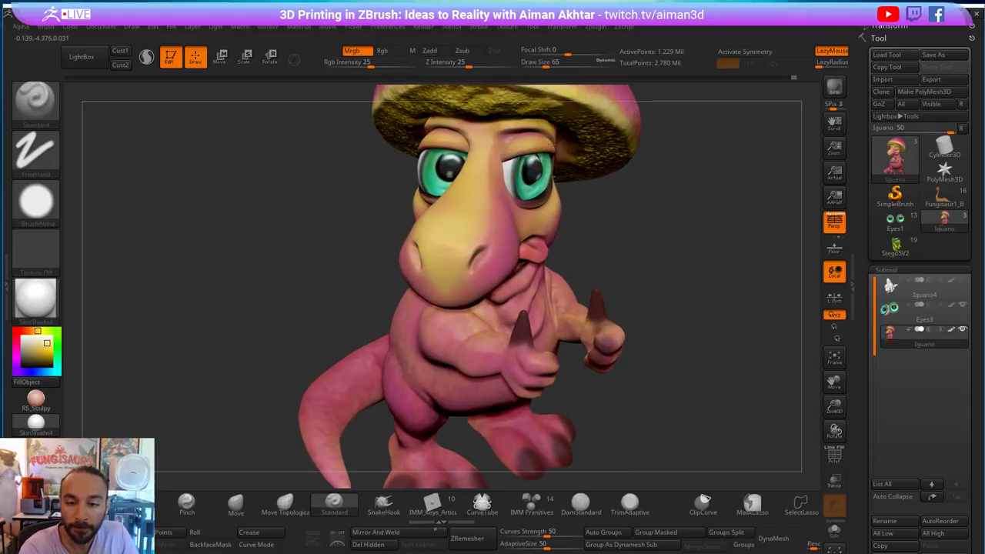
pyautogui.press('s')
pyautogui.click(549, 144)
pyautogui.moveTo(629, 200); pyautogui.dragTo(723, 189)
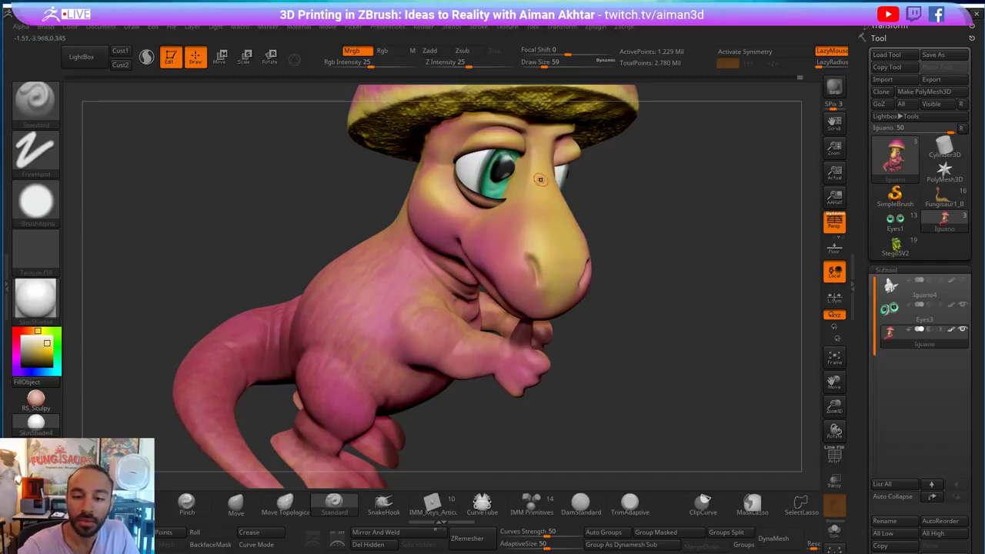
# - Strengthen the yellow from the bridge of the snout down between the nostrils with draw sizes 192 and 132
pyautogui.moveTo(618, 235); pyautogui.dragTo(555, 209, button='right')
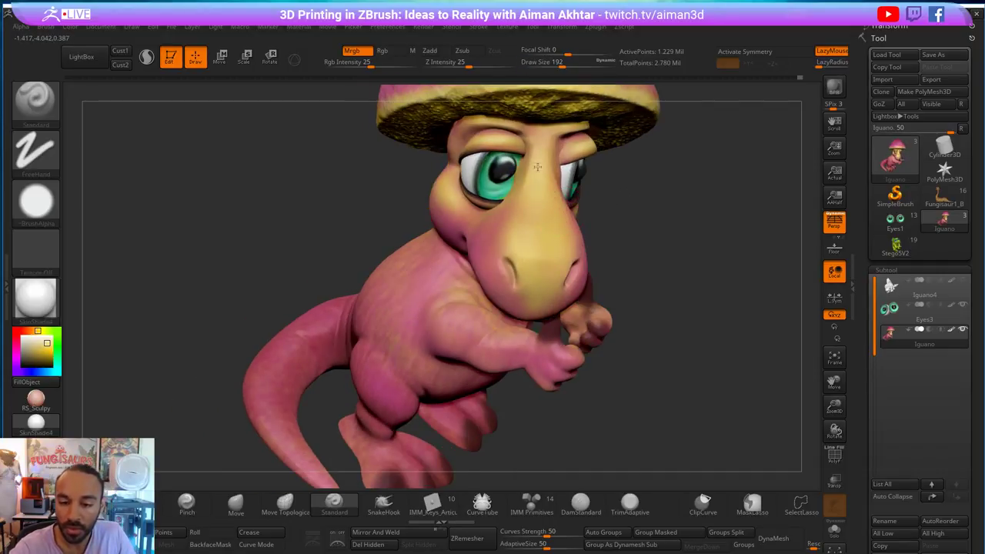
pyautogui.press('s')
pyautogui.moveTo(559, 241); pyautogui.dragTo(553, 241)
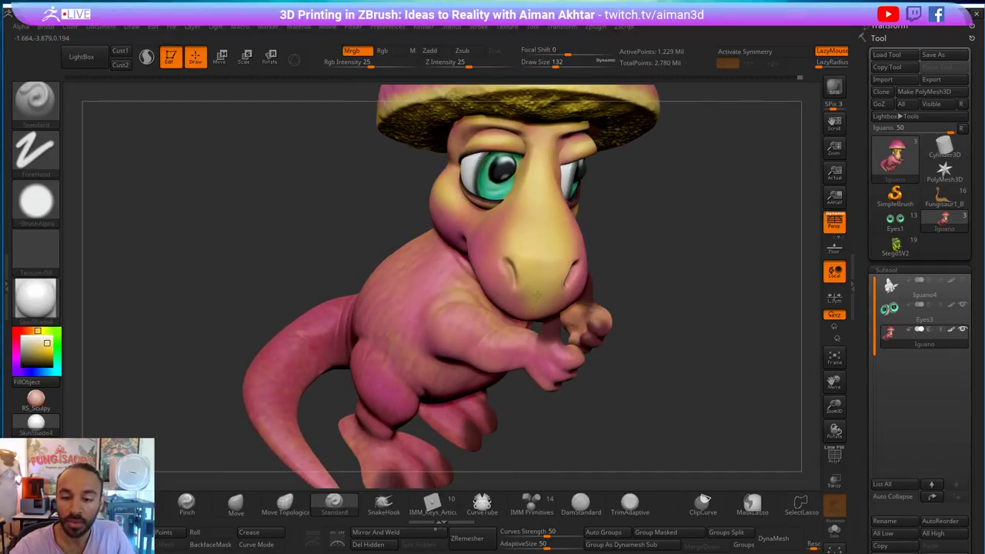
# - Choose a dark red and darken the insides of the nostrils with draw sizes 54 and 68
pyautogui.moveTo(562, 250); pyautogui.dragTo(675, 342, button='right')
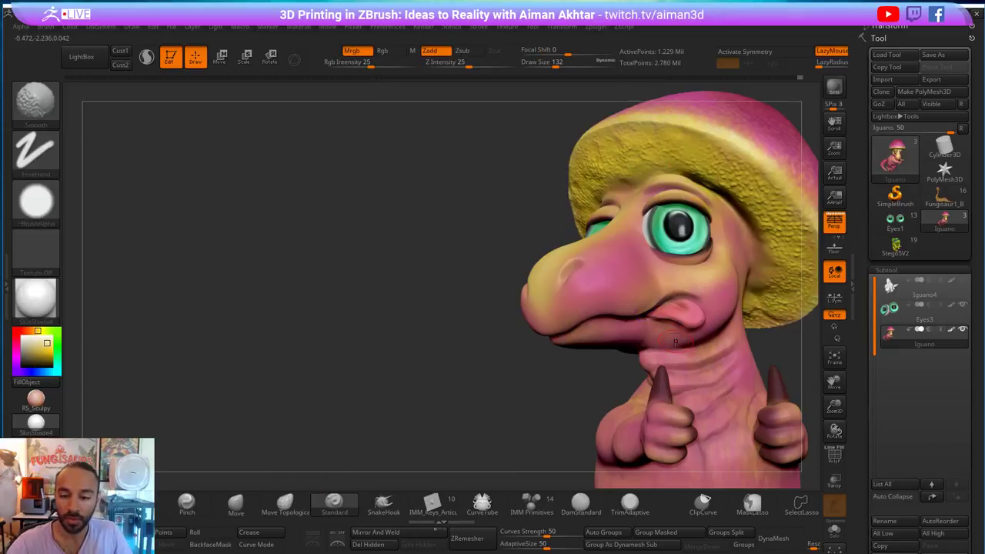
pyautogui.moveTo(44, 344)
pyautogui.mouseDown()
pyautogui.moveTo(110, 369)
pyautogui.moveTo(717, 389)
pyautogui.moveTo(791, 402)
pyautogui.mouseUp()
pyautogui.press('s')
pyautogui.moveTo(578, 267); pyautogui.dragTo(573, 267)
pyautogui.moveTo(526, 352); pyautogui.dragTo(579, 342)
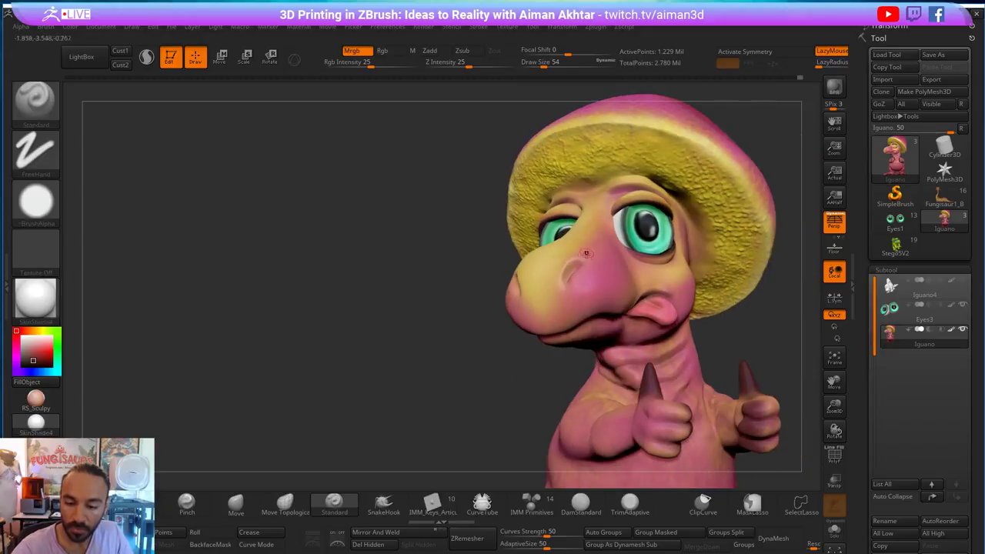
pyautogui.press('s')
pyautogui.moveTo(584, 266); pyautogui.dragTo(564, 285)
pyautogui.press('s')
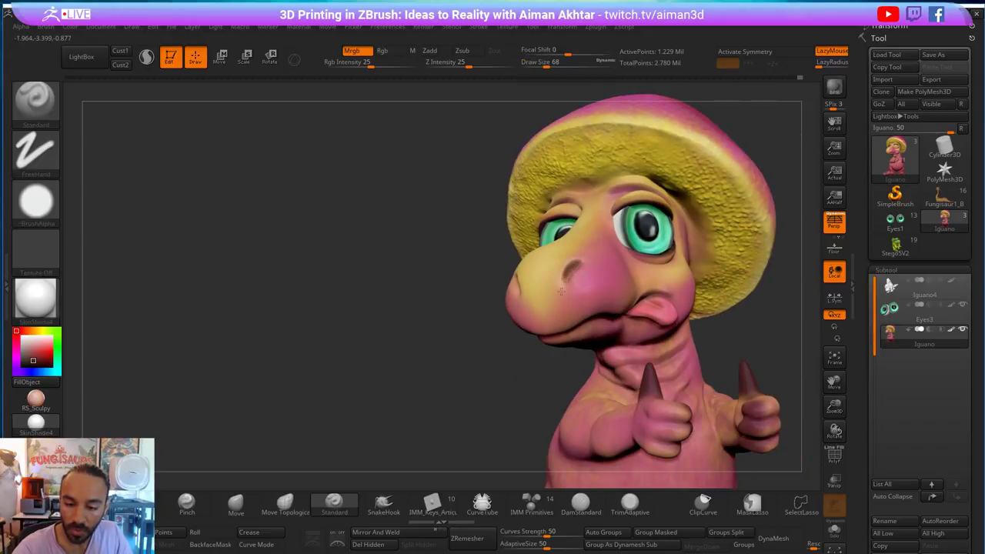
# - Shade the mouth crease in dark red along both sides of the snout and around the tongue with draw size 68
pyautogui.moveTo(561, 291); pyautogui.dragTo(512, 284, button='right')
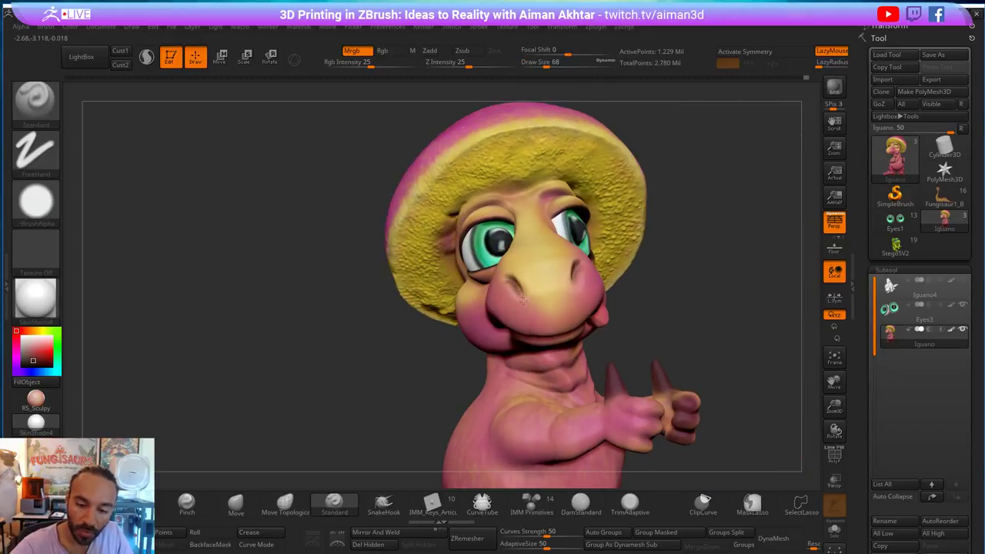
pyautogui.moveTo(645, 256); pyautogui.dragTo(690, 242)
pyautogui.moveTo(630, 270); pyautogui.dragTo(441, 356, button='right')
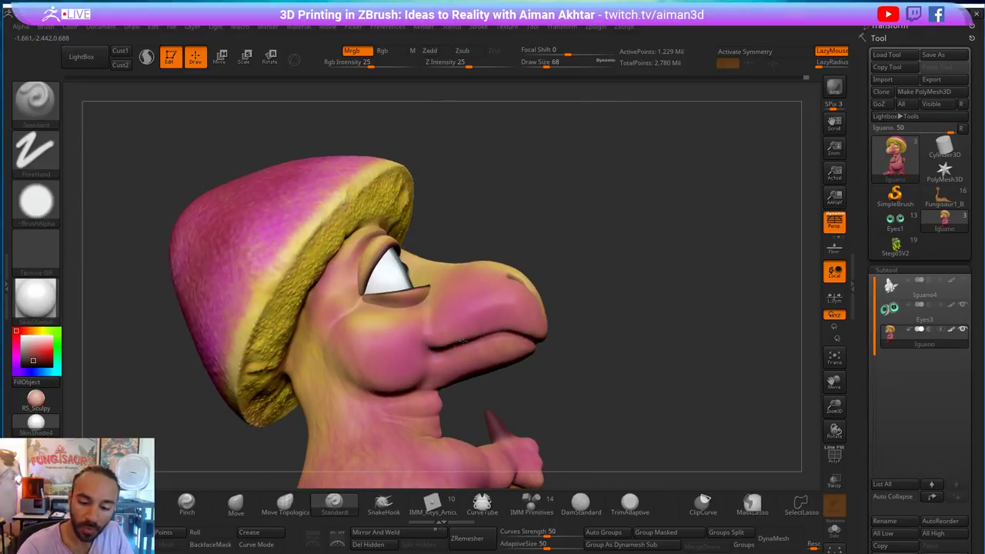
pyautogui.moveTo(644, 323); pyautogui.dragTo(494, 337, button='right')
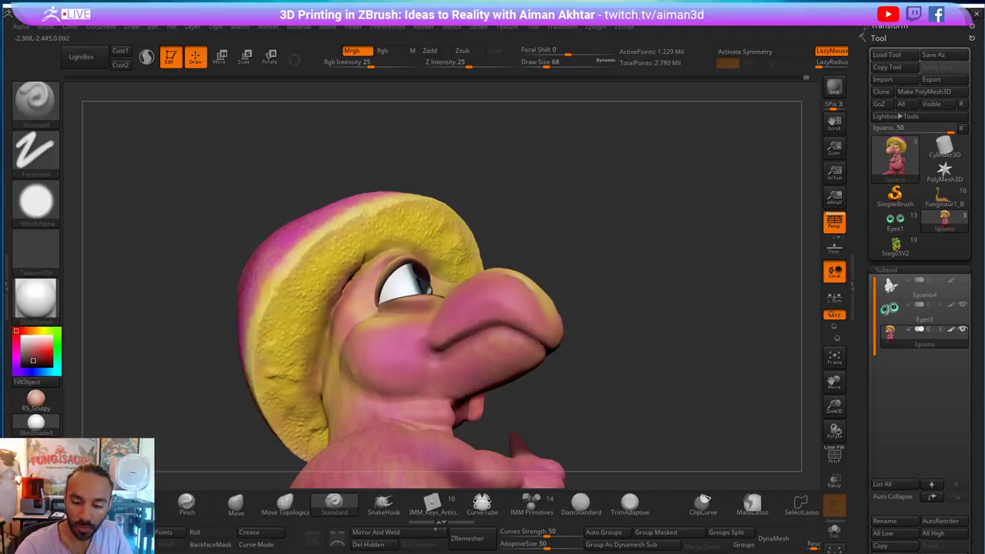
pyautogui.moveTo(574, 351); pyautogui.dragTo(547, 268, button='right')
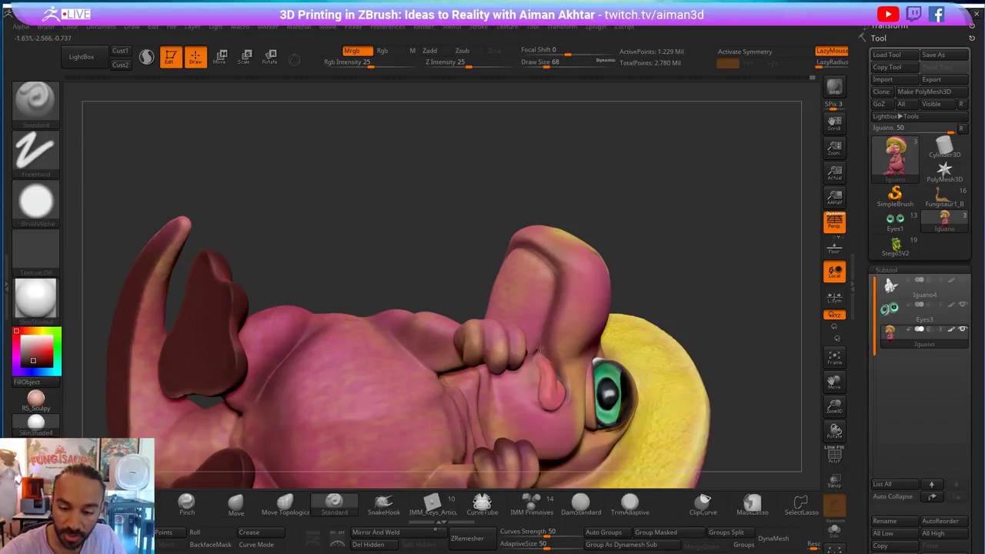
pyautogui.moveTo(610, 303); pyautogui.dragTo(716, 323, button='right')
pyautogui.keyDown('ctrl'); pyautogui.moveTo(636, 315); pyautogui.dragTo(542, 266, button='right'); pyautogui.keyUp('ctrl')
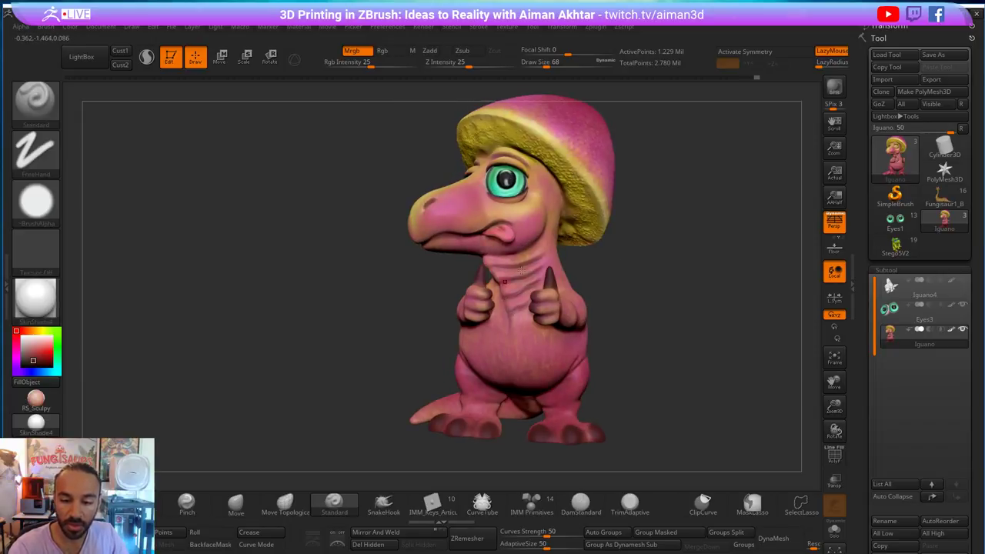
# - Shade the underside of the jaw and the neck folds in dark red with draw sizes 187 and 234
pyautogui.press('s')
pyautogui.click(540, 246)
pyautogui.moveTo(526, 249)
pyautogui.mouseDown()
pyautogui.moveTo(484, 252)
pyautogui.moveTo(683, 200)
pyautogui.moveTo(700, 158)
pyautogui.mouseUp()
pyautogui.press('s')
pyautogui.click(530, 248)
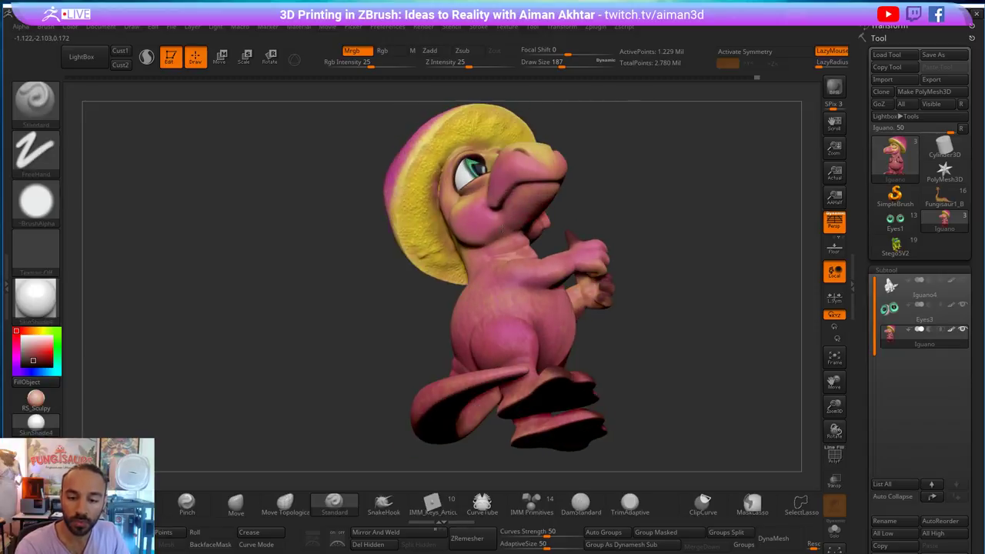
pyautogui.moveTo(600, 202); pyautogui.dragTo(503, 235, button='right')
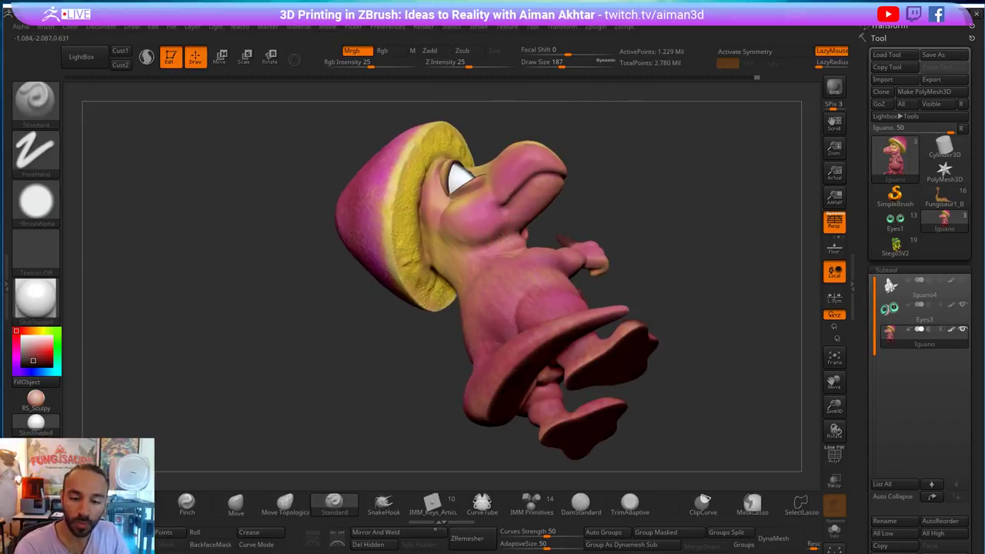
pyautogui.moveTo(517, 205); pyautogui.dragTo(545, 197)
pyautogui.keyDown('shift'); pyautogui.moveTo(644, 213); pyautogui.dragTo(670, 297); pyautogui.keyUp('shift')
pyautogui.moveTo(731, 284); pyautogui.dragTo(532, 228, button='right')
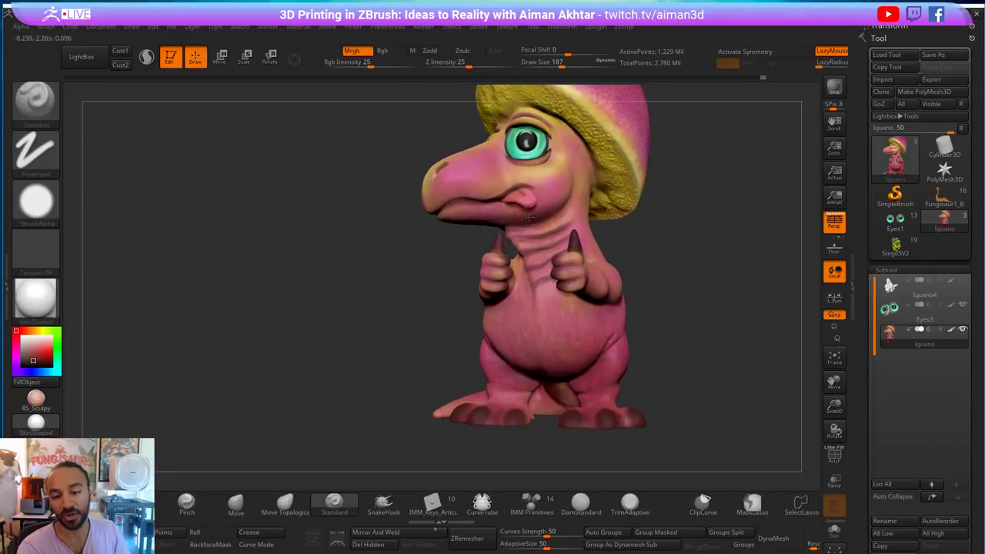
pyautogui.moveTo(550, 209); pyautogui.dragTo(568, 172, button='right')
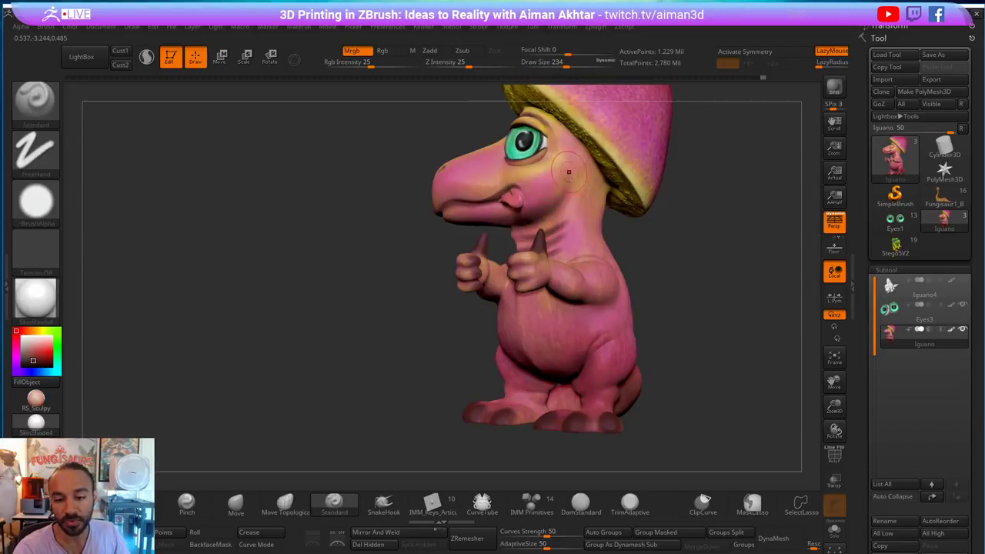
# - Build up the jaw below the mouth corner with the Clay brush at draw size 202 and smooth the surface
pyautogui.moveTo(432, 240); pyautogui.dragTo(646, 142, button='right')
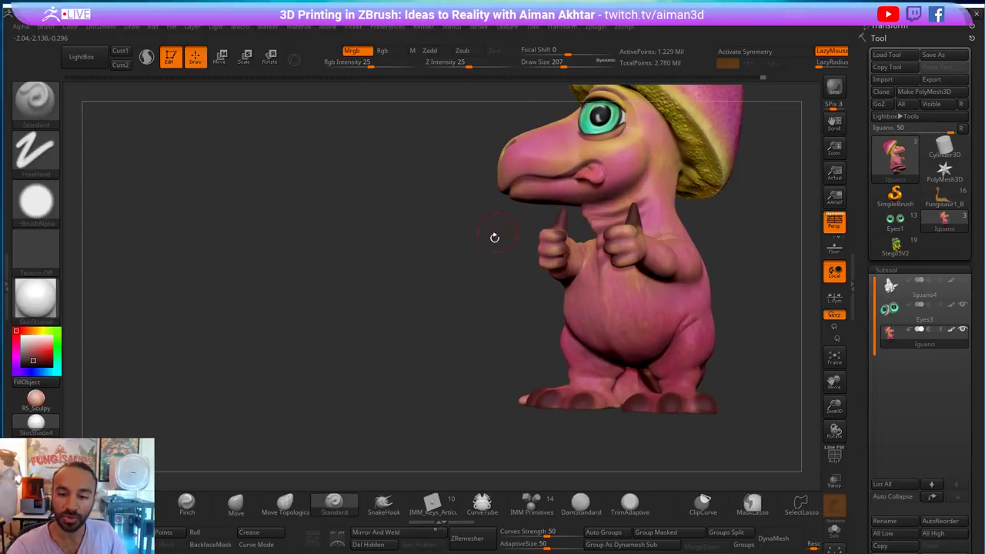
pyautogui.moveTo(495, 237); pyautogui.dragTo(696, 195)
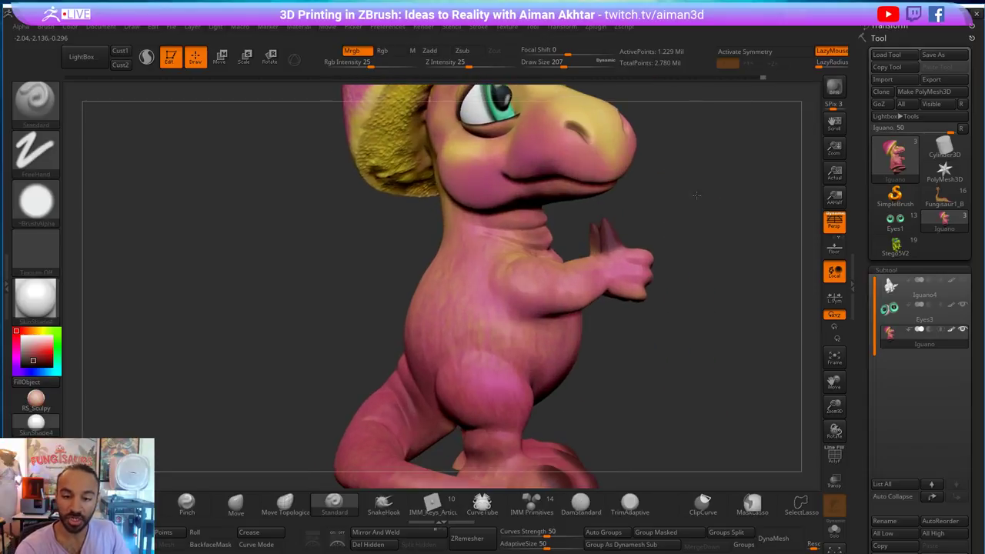
pyautogui.moveTo(695, 195); pyautogui.dragTo(643, 188, button='right')
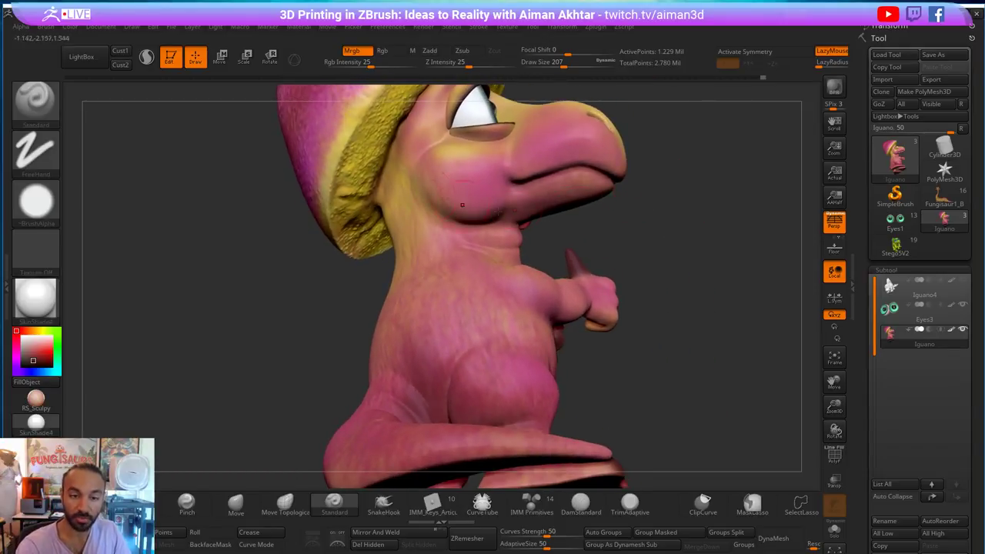
pyautogui.press('b')
pyautogui.press('c')
pyautogui.press('l')
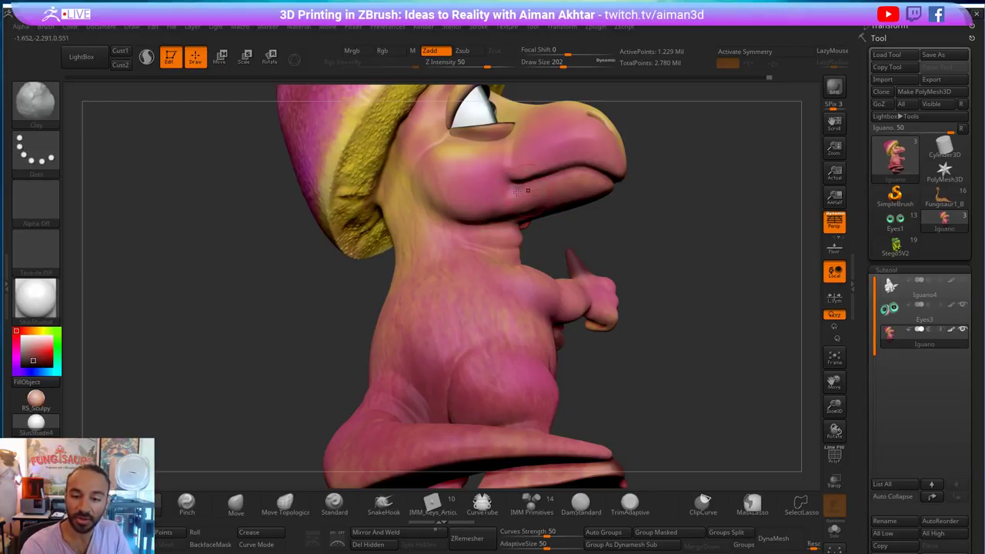
pyautogui.press('shift')
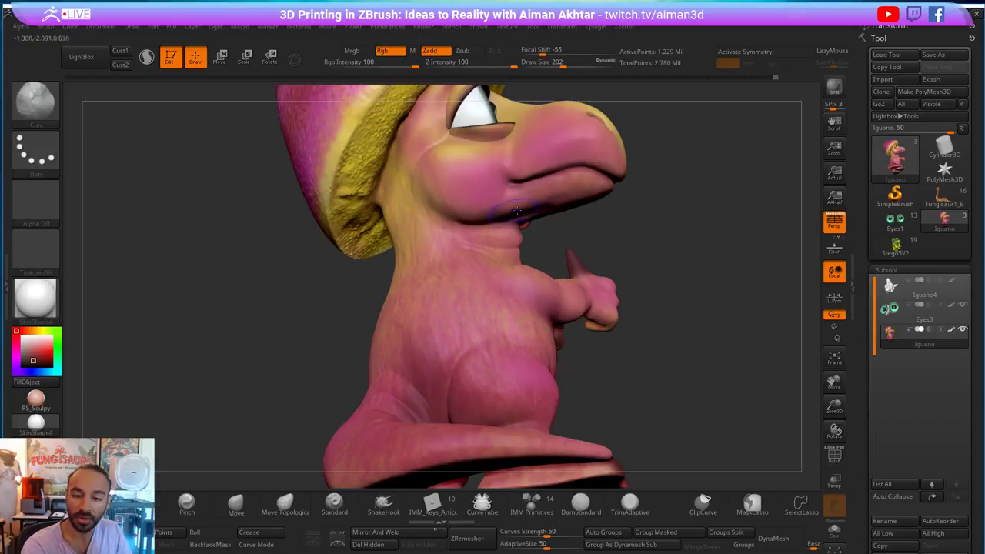
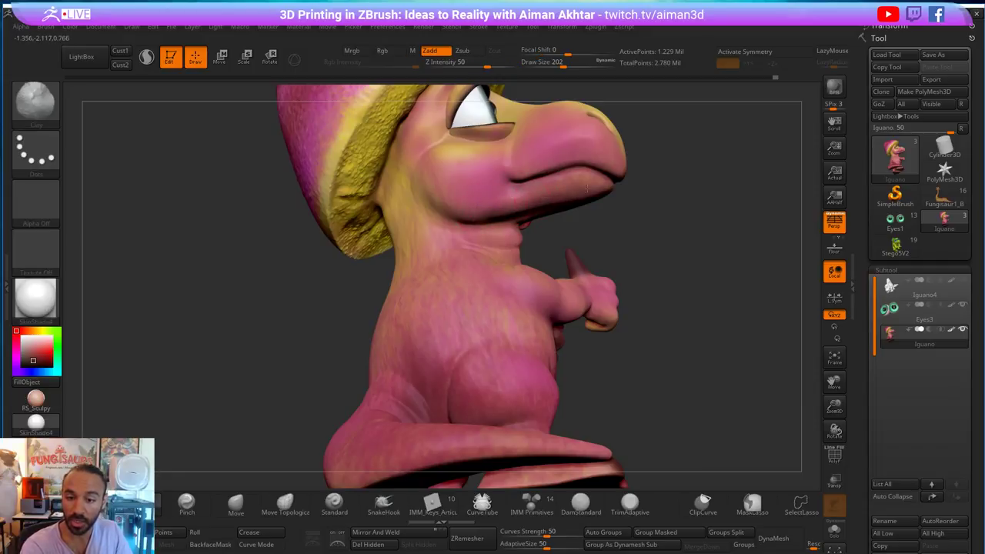
pyautogui.press('shift')
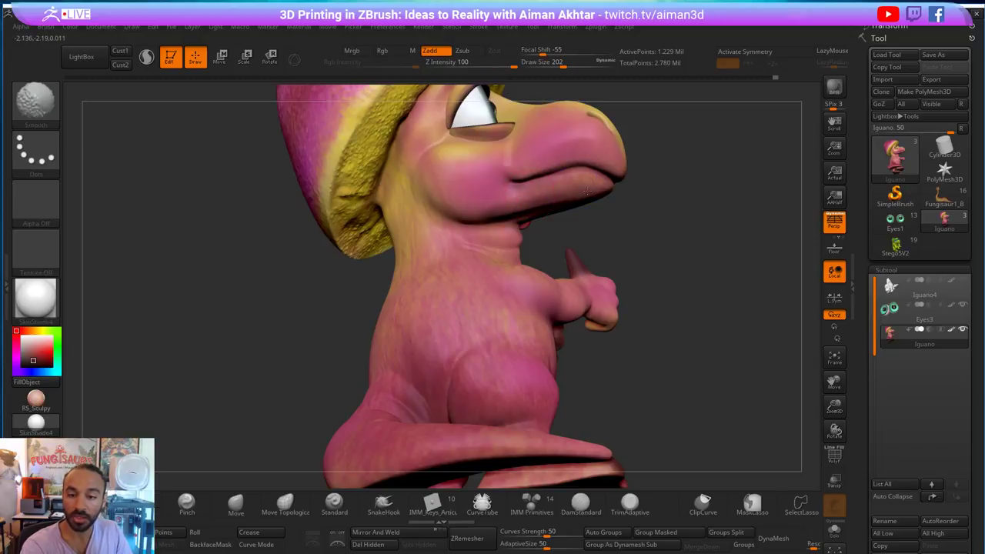
pyautogui.moveTo(682, 238); pyautogui.dragTo(682, 280)
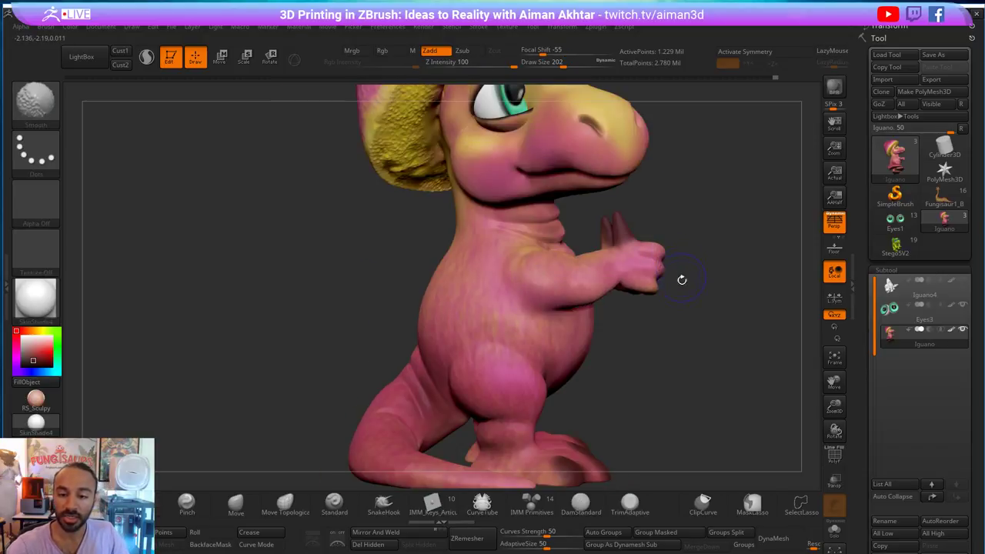
# - Reshape the upper head around the eyes and cap with the Move brush at draw size 657
pyautogui.moveTo(741, 222)
pyautogui.keyDown('alt'); pyautogui.mouseDown()
pyautogui.moveTo(711, 216)
pyautogui.moveTo(697, 310)
pyautogui.moveTo(707, 299)
pyautogui.moveTo(659, 295)
pyautogui.moveTo(642, 308)
pyautogui.moveTo(675, 277)
pyautogui.moveTo(596, 295)
pyautogui.mouseUp(); pyautogui.keyUp('alt')
pyautogui.keyDown('alt'); pyautogui.moveTo(539, 318); pyautogui.dragTo(521, 325); pyautogui.keyUp('alt')
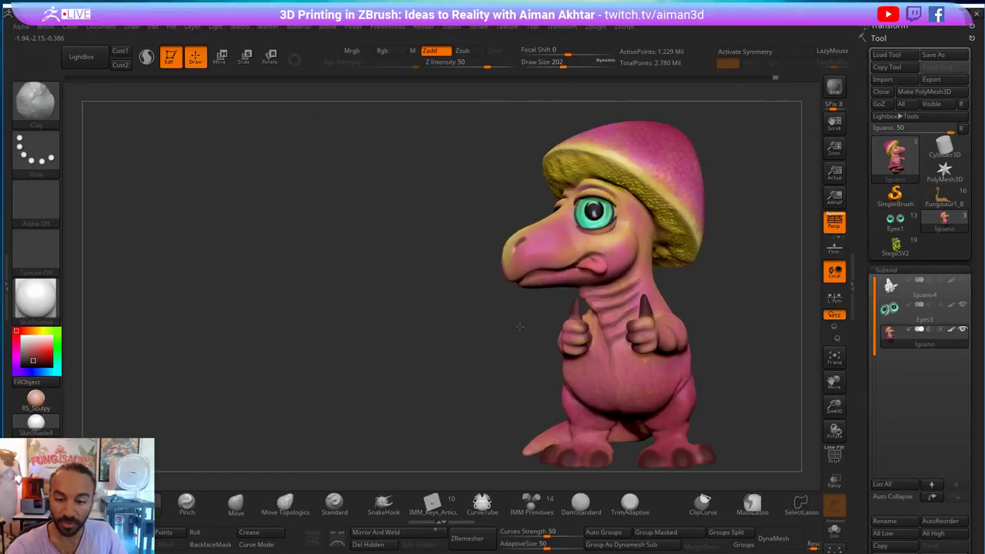
pyautogui.press('b')
pyautogui.press('m')
pyautogui.press('v')
pyautogui.press('s')
pyautogui.moveTo(527, 240)
pyautogui.mouseDown()
pyautogui.moveTo(557, 240)
pyautogui.moveTo(549, 219)
pyautogui.moveTo(537, 220)
pyautogui.mouseUp()
pyautogui.press('s')
pyautogui.press('s')
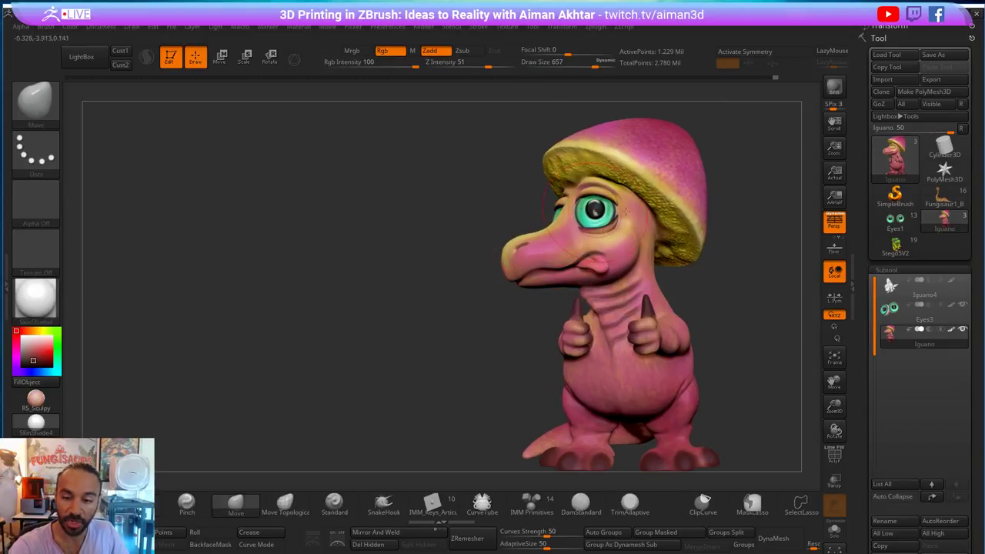
pyautogui.moveTo(762, 291); pyautogui.dragTo(731, 280)
pyautogui.moveTo(626, 356); pyautogui.dragTo(804, 352)
pyautogui.keyDown('alt'); pyautogui.moveTo(703, 350); pyautogui.dragTo(612, 365); pyautogui.keyUp('alt')
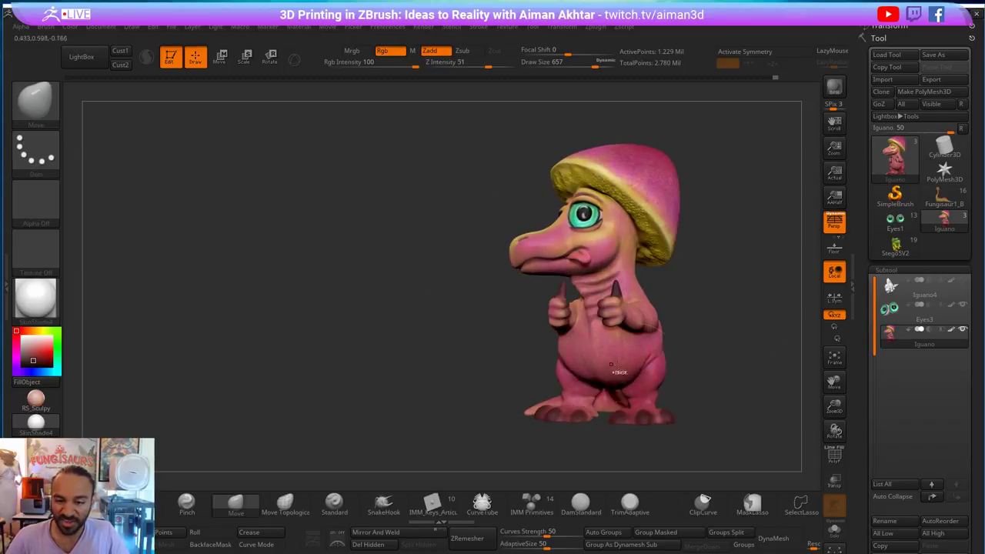
# - Adjust the overall snout shape with the Move brush at draw sizes 593 and 724
pyautogui.press('s')
pyautogui.moveTo(527, 240); pyautogui.dragTo(524, 240)
pyautogui.press('s')
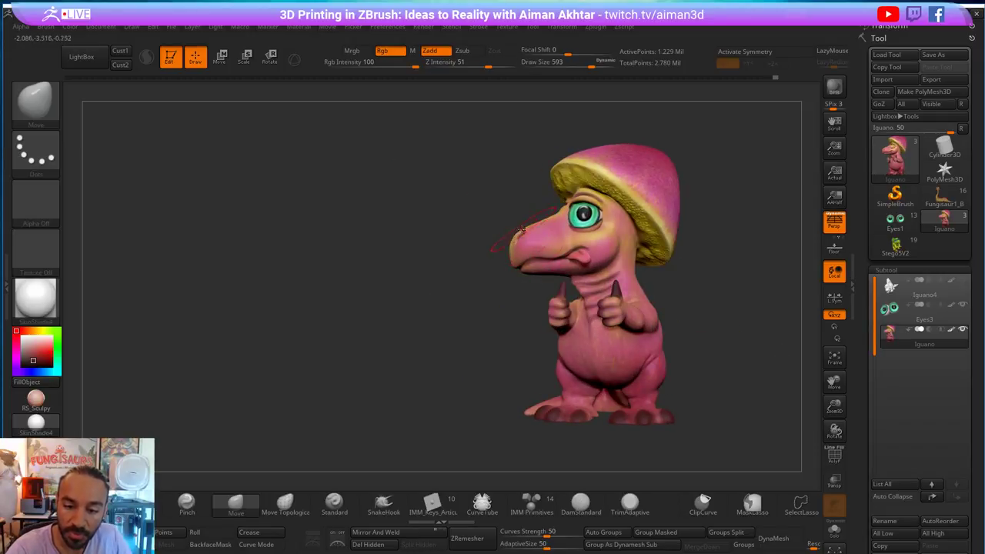
pyautogui.moveTo(487, 375); pyautogui.dragTo(568, 357)
pyautogui.press('s')
pyautogui.moveTo(528, 233)
pyautogui.mouseDown()
pyautogui.moveTo(536, 233)
pyautogui.moveTo(498, 250)
pyautogui.mouseUp()
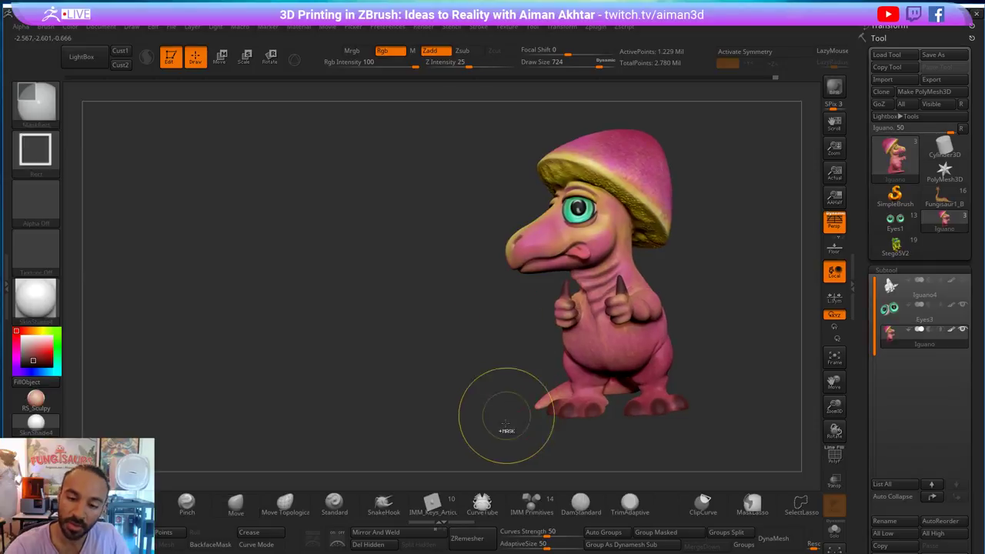
pyautogui.keyDown('alt'); pyautogui.moveTo(491, 346); pyautogui.dragTo(516, 385); pyautogui.keyUp('alt')
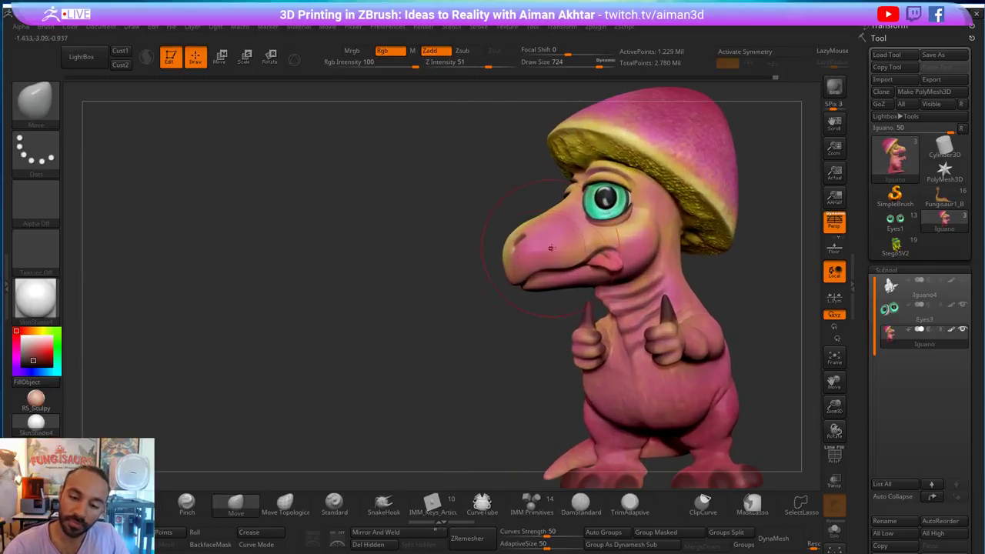
# - Refine the mouth line near the tongue with the Move brush at draw size 305
pyautogui.press('s')
pyautogui.press('s')
pyautogui.moveTo(551, 269)
pyautogui.mouseDown()
pyautogui.moveTo(529, 269)
pyautogui.moveTo(545, 272)
pyautogui.mouseUp()
pyautogui.press('s')
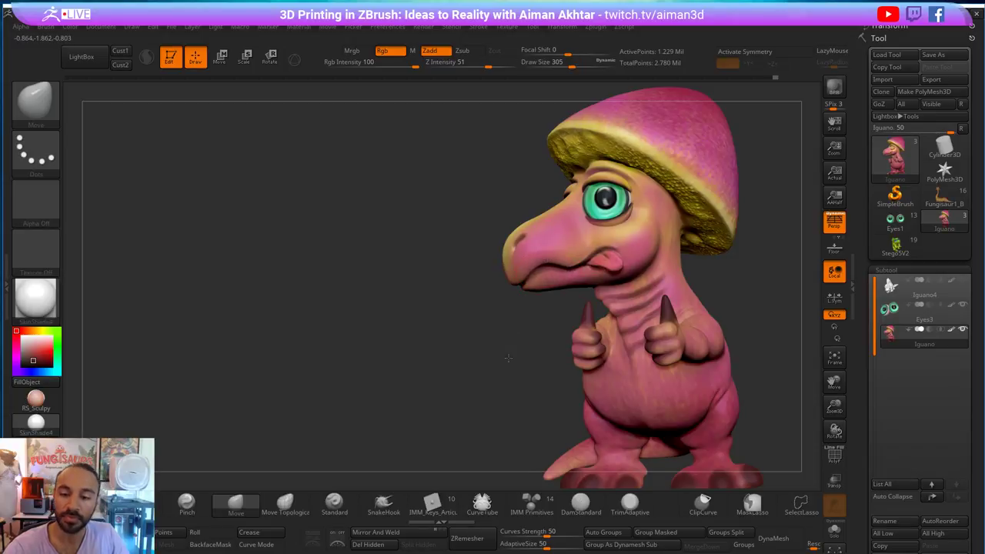
pyautogui.moveTo(505, 359); pyautogui.dragTo(579, 341)
pyautogui.moveTo(529, 358)
pyautogui.mouseDown()
pyautogui.moveTo(539, 358)
pyautogui.moveTo(488, 358)
pyautogui.mouseUp()
pyautogui.press('s')
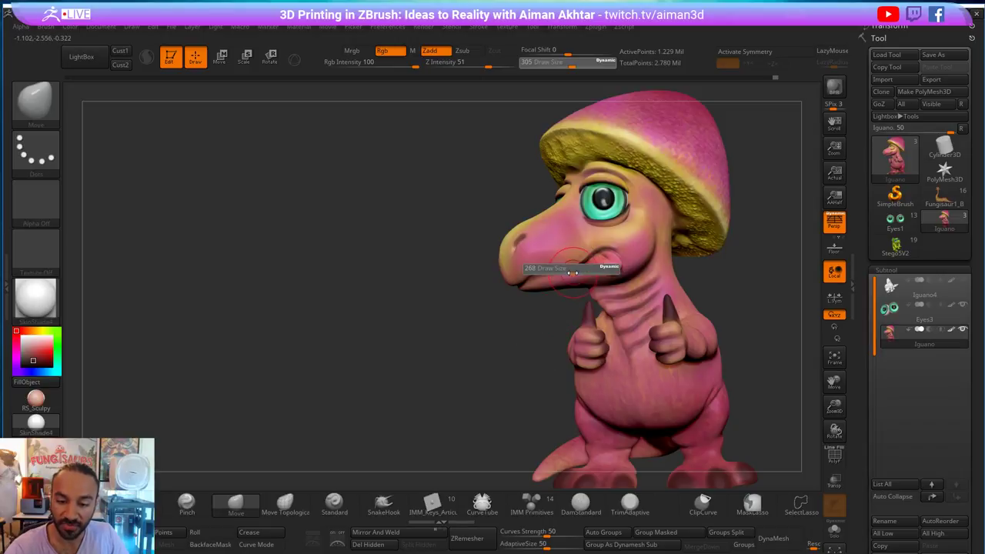
pyautogui.click(571, 270)
# - Reshape the lips and snout tip with the Move brush at draw sizes 299 and 372
pyautogui.press('s')
pyautogui.press('s')
pyautogui.moveTo(524, 275); pyautogui.dragTo(530, 274)
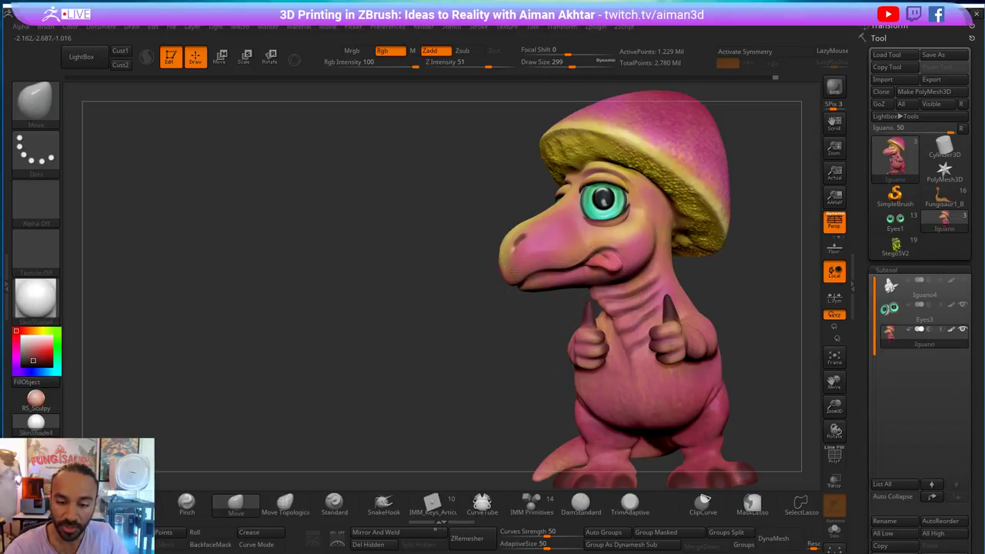
pyautogui.moveTo(514, 327); pyautogui.dragTo(494, 324)
pyautogui.press('s')
pyautogui.moveTo(518, 276); pyautogui.dragTo(524, 275)
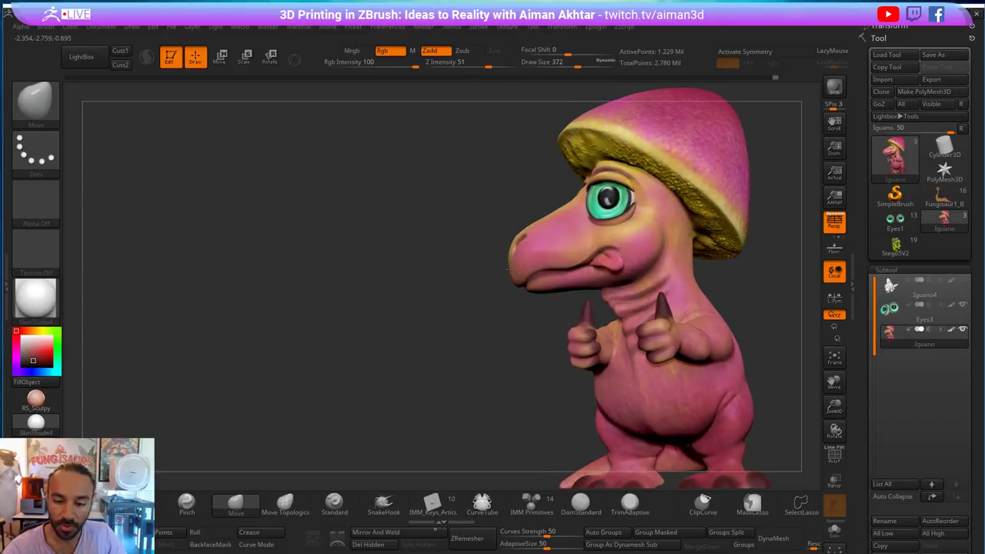
# - Adjust the mouth corner on the side without the tongue using the Move brush at draw size 280
pyautogui.moveTo(505, 340)
pyautogui.mouseDown()
pyautogui.moveTo(499, 299)
pyautogui.moveTo(519, 266)
pyautogui.moveTo(516, 249)
pyautogui.moveTo(458, 284)
pyautogui.mouseUp()
pyautogui.press('s')
pyautogui.press('s')
pyautogui.moveTo(559, 270)
pyautogui.mouseDown()
pyautogui.moveTo(447, 333)
pyautogui.moveTo(551, 310)
pyautogui.mouseUp()
pyautogui.press('s')
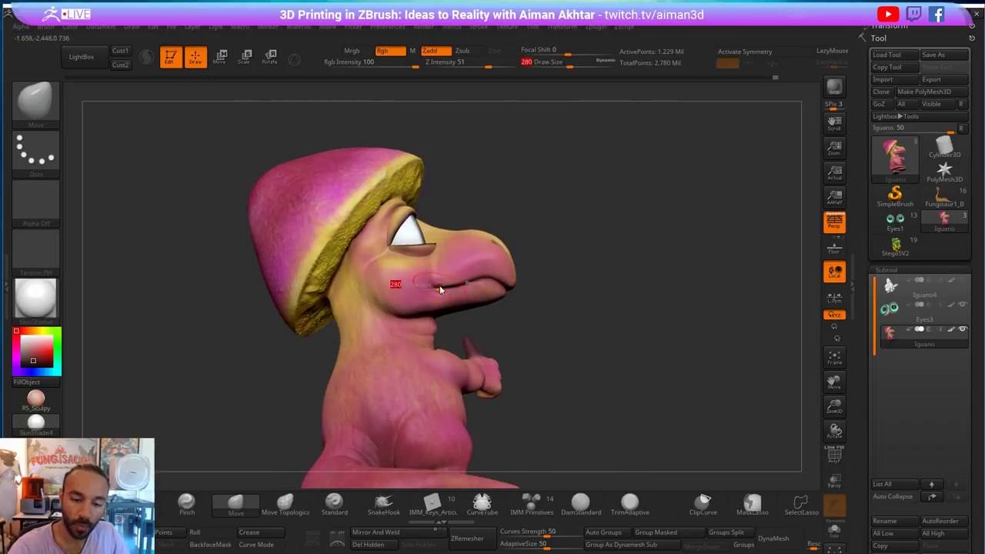
pyautogui.moveTo(440, 288); pyautogui.dragTo(433, 285)
# - Adjust the upper lip below the nostril with the Move brush at draw size 239 and smooth it at 192
pyautogui.moveTo(643, 295)
pyautogui.mouseDown()
pyautogui.moveTo(579, 292)
pyautogui.moveTo(617, 284)
pyautogui.moveTo(594, 373)
pyautogui.mouseUp()
pyautogui.press('s')
pyautogui.moveTo(456, 295); pyautogui.dragTo(463, 296)
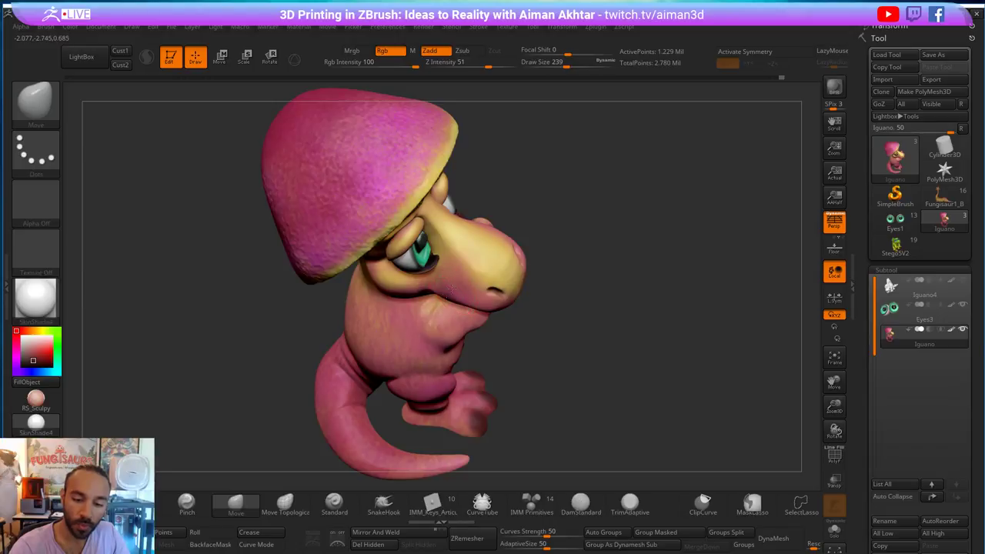
pyautogui.press('s')
pyautogui.press('shift')
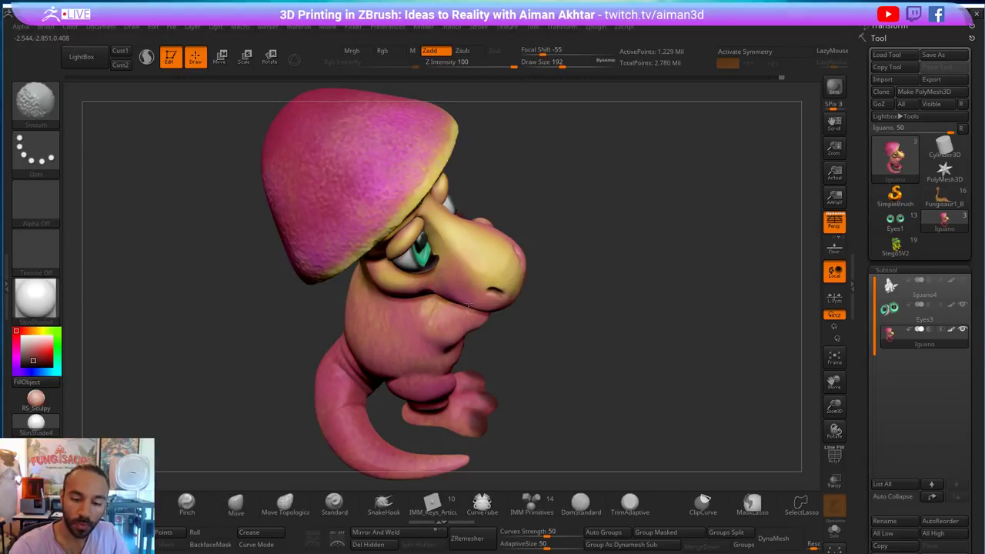
pyautogui.moveTo(566, 287)
pyautogui.mouseDown()
pyautogui.moveTo(576, 230)
pyautogui.moveTo(541, 231)
pyautogui.mouseUp()
pyautogui.press('shift')
pyautogui.moveTo(569, 261)
pyautogui.mouseDown()
pyautogui.moveTo(608, 236)
pyautogui.moveTo(611, 254)
pyautogui.moveTo(581, 186)
pyautogui.mouseUp()
# - Reshape the upper lip edge from underneath the snout with the Move brush at draw sizes 223 and 251
pyautogui.press('s')
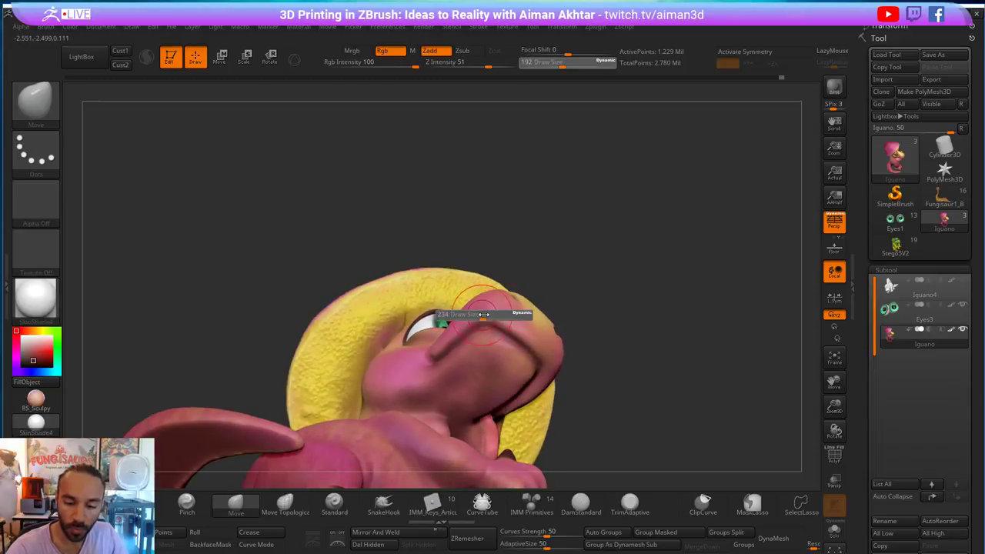
pyautogui.click(475, 318)
pyautogui.moveTo(476, 319); pyautogui.dragTo(471, 315)
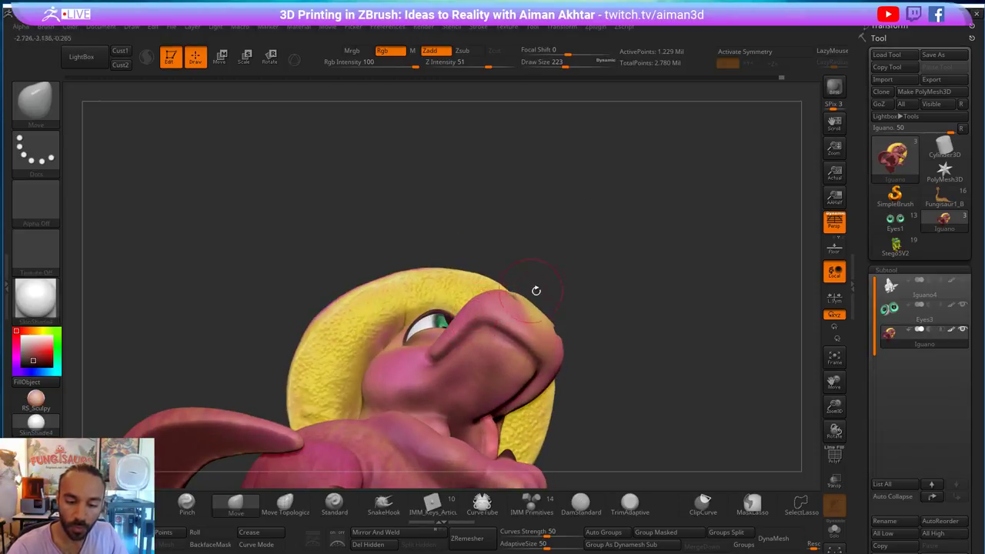
pyautogui.moveTo(536, 290)
pyautogui.mouseDown()
pyautogui.moveTo(509, 291)
pyautogui.moveTo(504, 339)
pyautogui.moveTo(463, 336)
pyautogui.mouseUp()
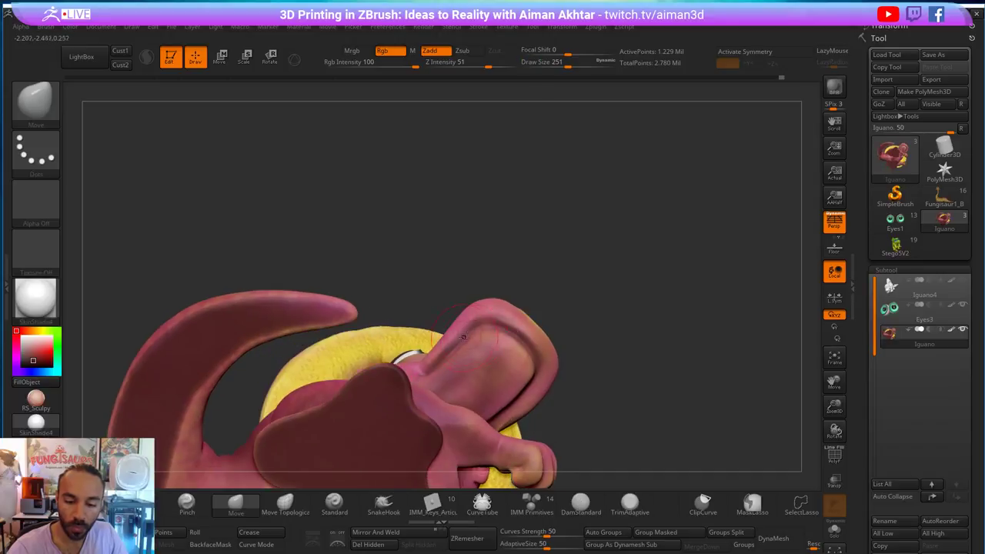
pyautogui.keyDown('alt'); pyautogui.moveTo(561, 300); pyautogui.dragTo(635, 360); pyautogui.keyUp('alt')
pyautogui.moveTo(636, 360)
pyautogui.mouseDown()
pyautogui.moveTo(622, 359)
pyautogui.moveTo(635, 370)
pyautogui.mouseUp()
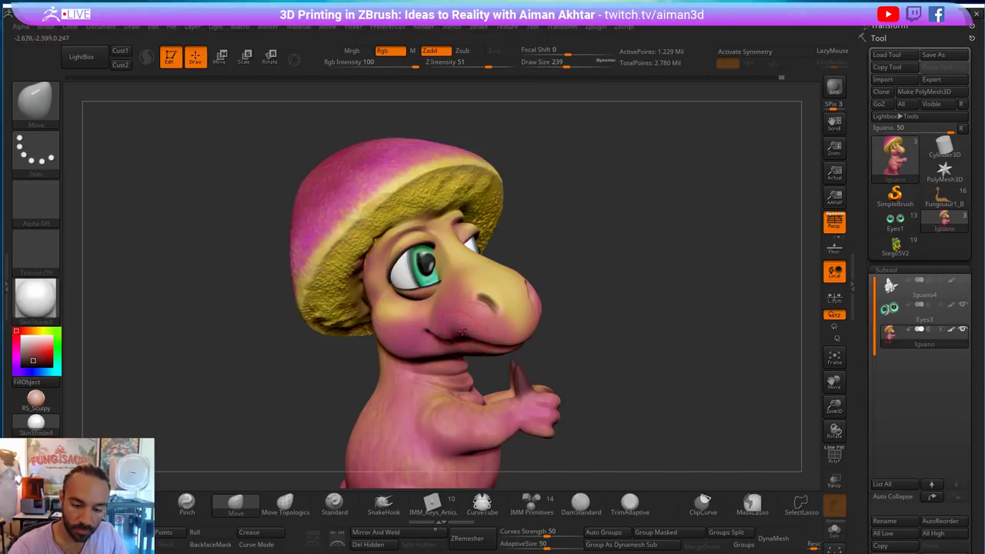
# - Smooth the upper lip and cheek above the mouth corner with draw sizes 202 and 154
pyautogui.press('[')
pyautogui.press('shift')
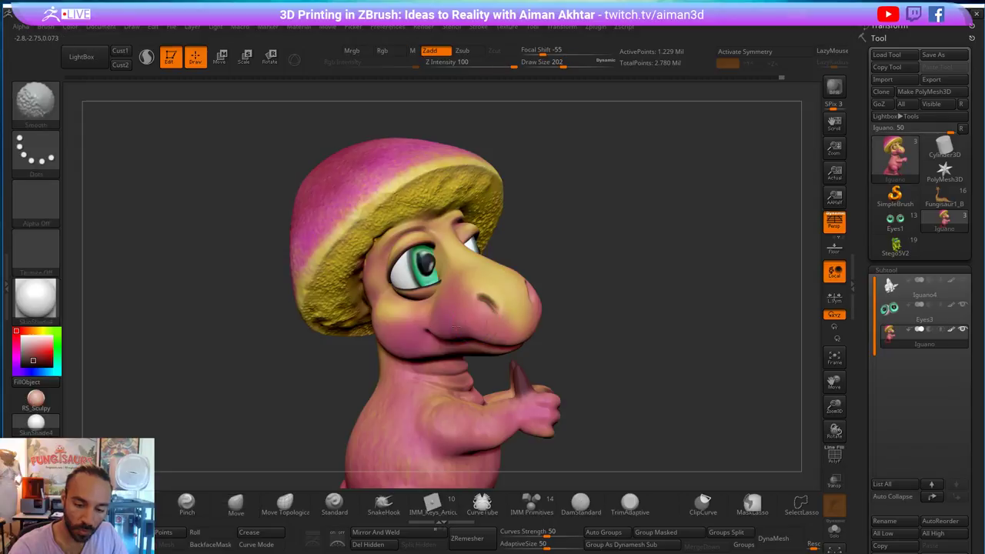
pyautogui.keyDown('shift'); pyautogui.moveTo(451, 327); pyautogui.dragTo(475, 322); pyautogui.keyUp('shift')
pyautogui.moveTo(605, 267); pyautogui.dragTo(504, 311)
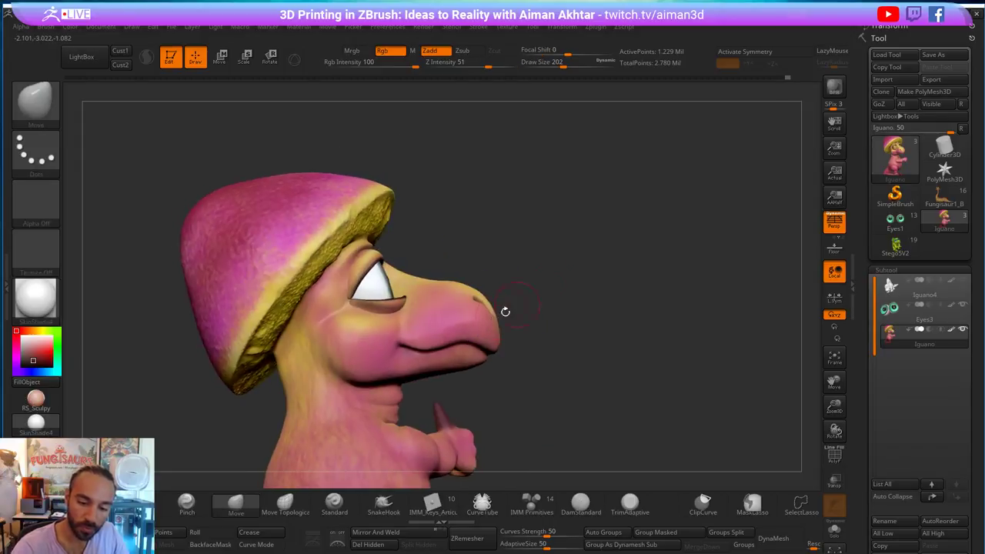
pyautogui.press('s')
pyautogui.press('shift')
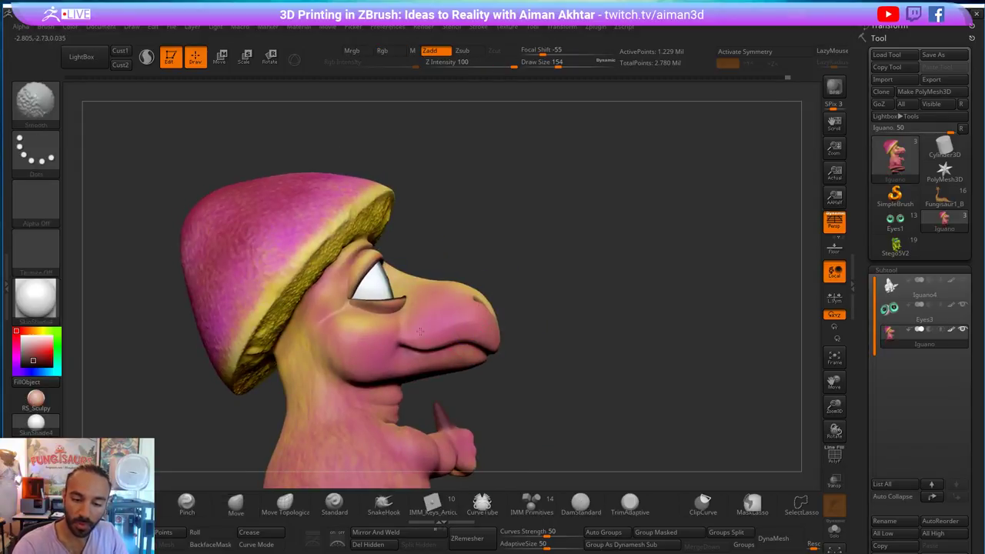
pyautogui.moveTo(630, 361); pyautogui.dragTo(588, 395)
pyautogui.press('shift')
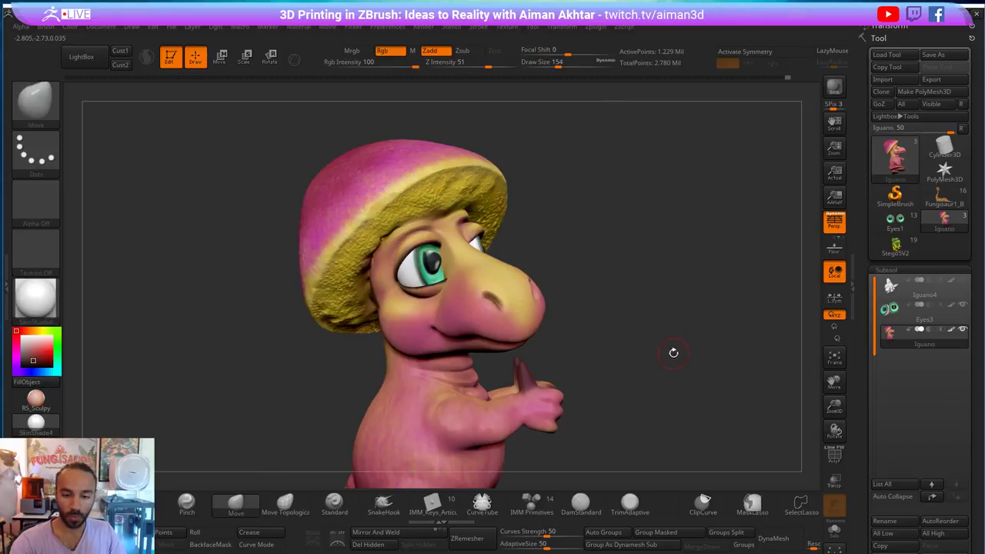
# - Sample yellow from the cap's underside and paint a stripe from the neck down the back with the Standard brush at draw size 257
pyautogui.moveTo(673, 353)
pyautogui.keyDown('alt'); pyautogui.mouseDown()
pyautogui.moveTo(607, 337)
pyautogui.moveTo(517, 351)
pyautogui.moveTo(533, 347)
pyautogui.mouseUp(); pyautogui.keyUp('alt')
pyautogui.moveTo(613, 345); pyautogui.dragTo(628, 310)
pyautogui.moveTo(42, 359); pyautogui.dragTo(267, 307)
pyautogui.moveTo(607, 259); pyautogui.dragTo(216, 332)
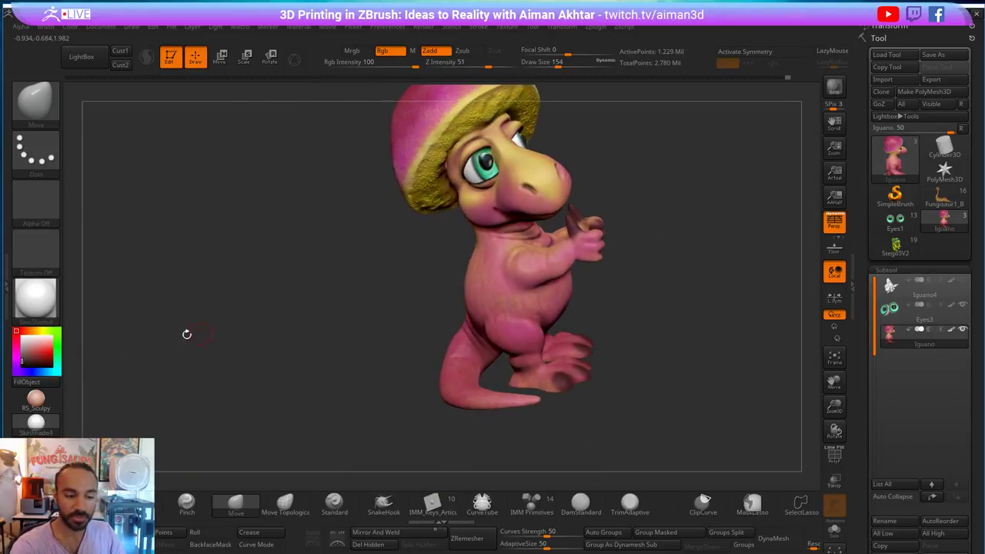
pyautogui.moveTo(37, 356); pyautogui.dragTo(456, 117)
pyautogui.moveTo(608, 150); pyautogui.dragTo(781, 192)
pyautogui.press('s')
pyautogui.press('b')
pyautogui.press('s')
pyautogui.press('t')
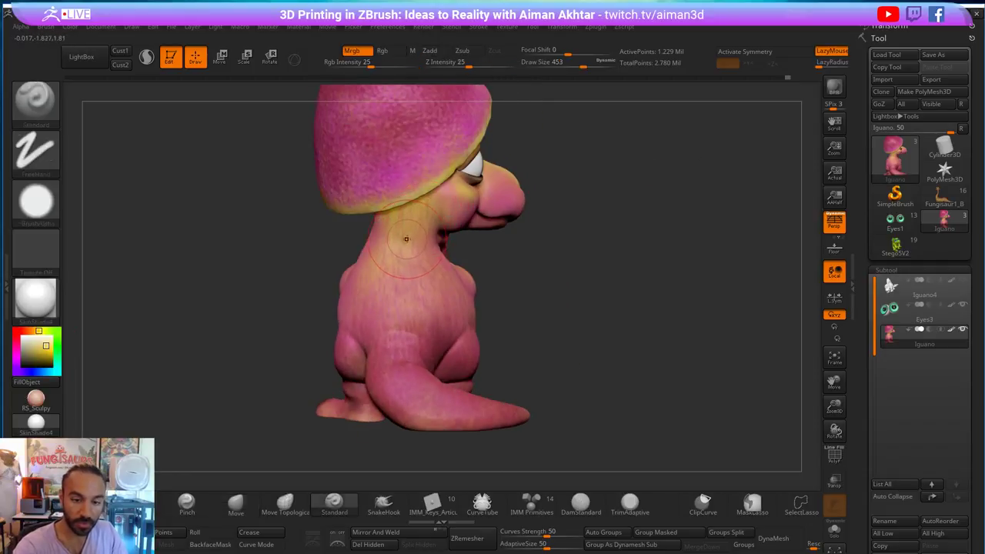
pyautogui.press('s')
pyautogui.moveTo(397, 238)
pyautogui.mouseDown()
pyautogui.moveTo(381, 237)
pyautogui.moveTo(388, 323)
pyautogui.moveTo(394, 254)
pyautogui.moveTo(387, 276)
pyautogui.moveTo(412, 250)
pyautogui.moveTo(393, 377)
pyautogui.mouseUp()
pyautogui.press('s')
pyautogui.moveTo(397, 288); pyautogui.dragTo(415, 399)
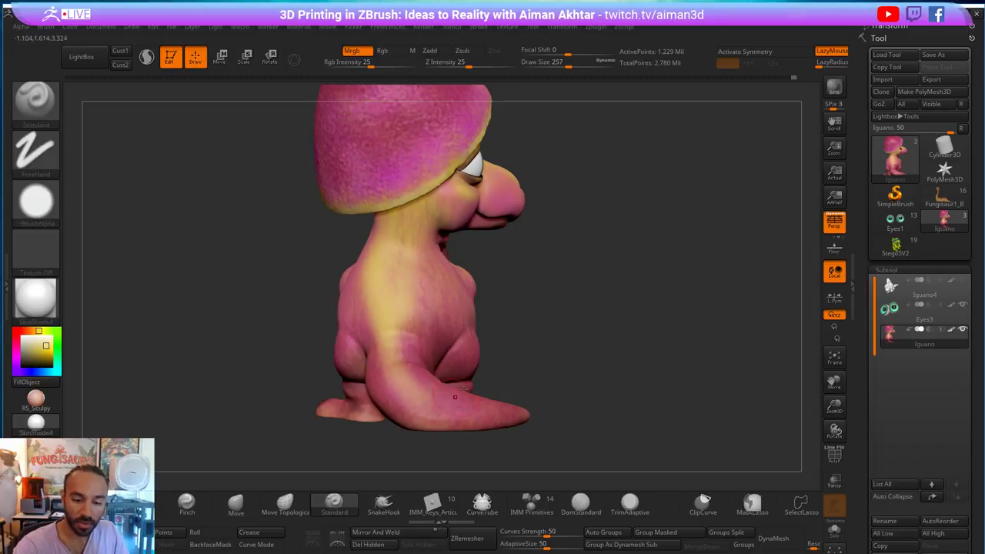
# - Extend and widen the yellow stripe over the lower back and along the tail with draw sizes 257 and 344
pyautogui.moveTo(531, 300); pyautogui.dragTo(466, 333)
pyautogui.moveTo(389, 358)
pyautogui.mouseDown()
pyautogui.moveTo(393, 397)
pyautogui.moveTo(437, 418)
pyautogui.moveTo(483, 424)
pyautogui.mouseUp()
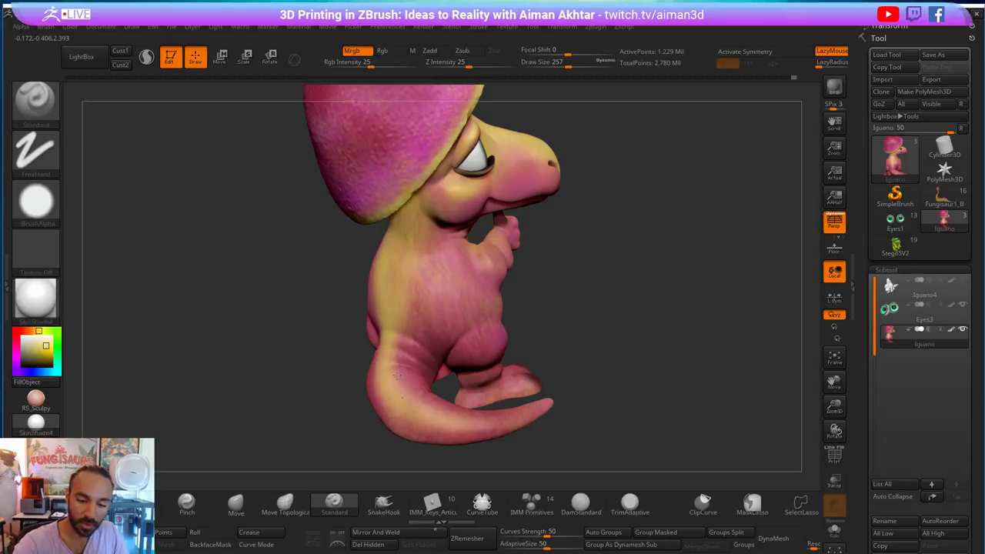
pyautogui.moveTo(397, 376); pyautogui.dragTo(399, 353)
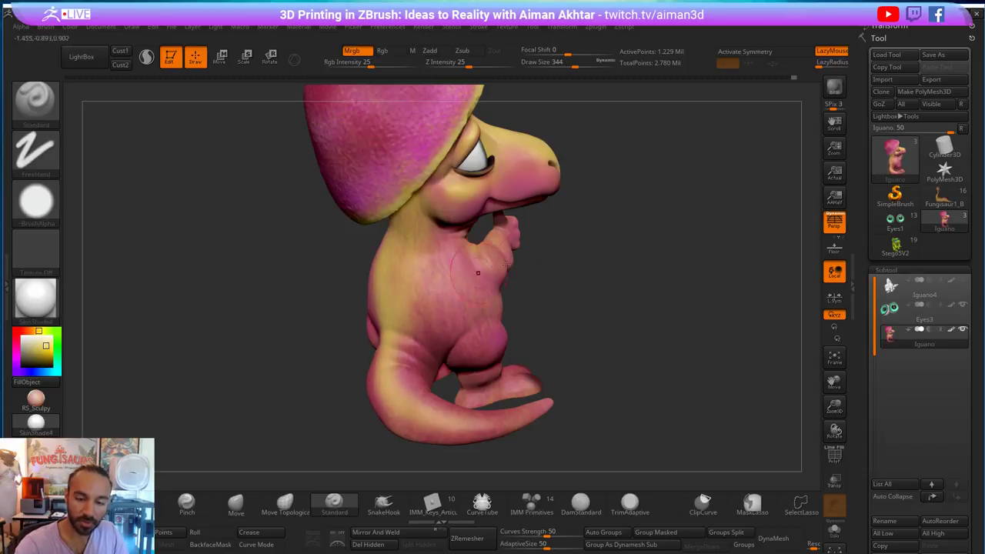
pyautogui.moveTo(509, 265); pyautogui.dragTo(429, 275)
pyautogui.moveTo(370, 330); pyautogui.dragTo(422, 410)
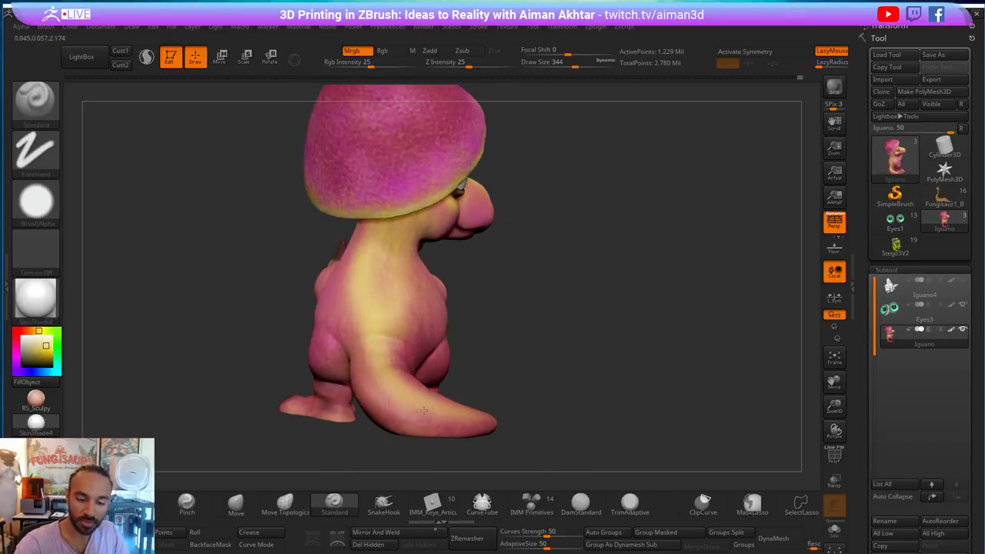
# - Paint the yellow stripe along the tail towards its tip with the Standard brush at draw sizes 245, 177 and 251
pyautogui.press('s')
pyautogui.click(374, 372)
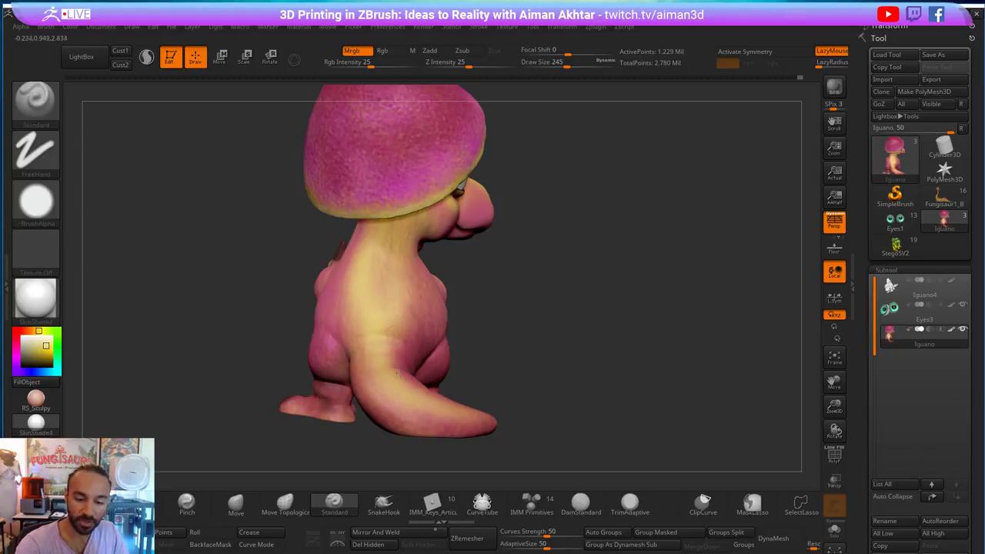
pyautogui.moveTo(360, 362); pyautogui.dragTo(446, 414)
pyautogui.moveTo(625, 348)
pyautogui.mouseDown()
pyautogui.moveTo(639, 340)
pyautogui.moveTo(600, 367)
pyautogui.mouseUp()
pyautogui.moveTo(600, 367); pyautogui.dragTo(476, 344, button='right')
pyautogui.moveTo(533, 312); pyautogui.dragTo(470, 399, button='right')
pyautogui.press('s')
pyautogui.moveTo(470, 399); pyautogui.dragTo(464, 400)
pyautogui.moveTo(470, 380); pyautogui.dragTo(480, 396, button='right')
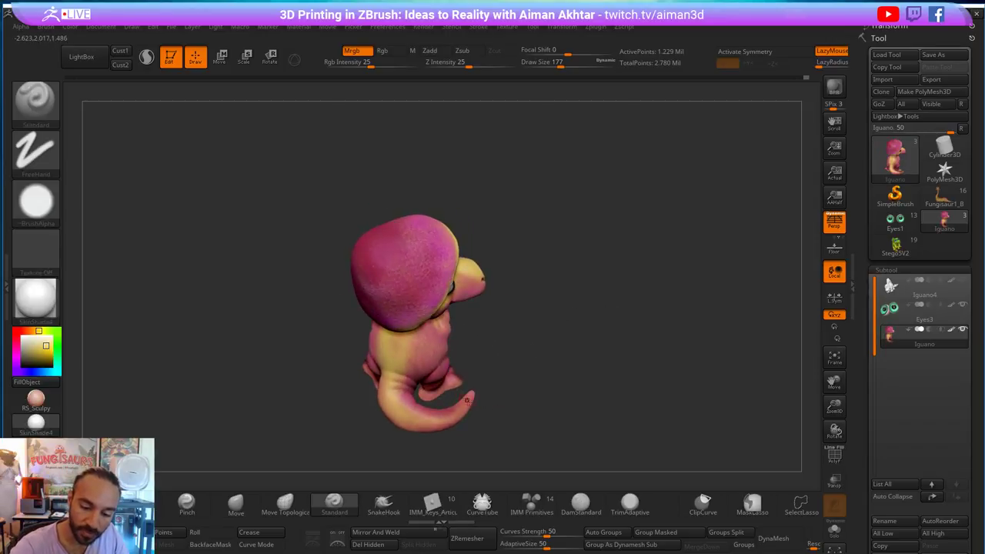
pyautogui.press('s')
pyautogui.click(435, 420)
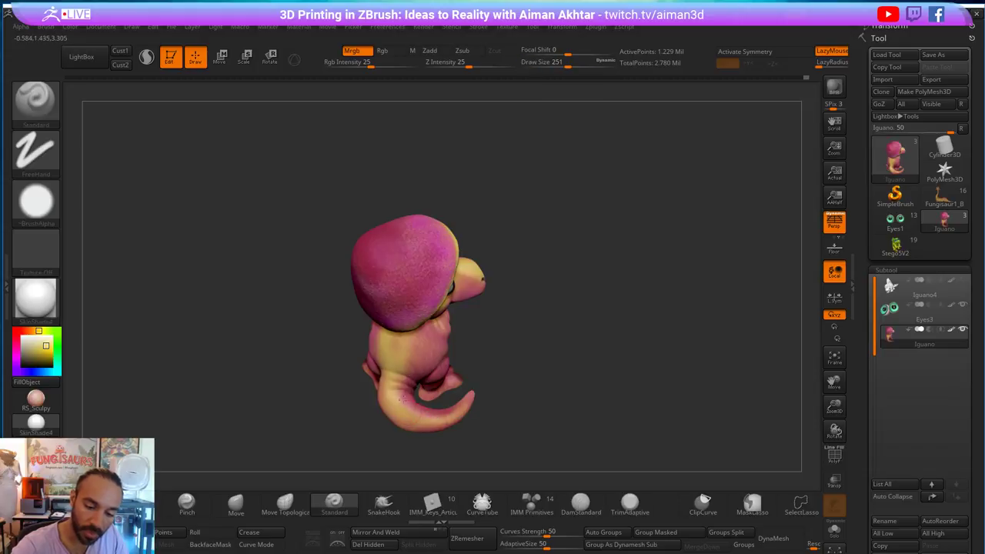
# - Broaden the yellow over the back and flanks with draw sizes 372 and 445
pyautogui.moveTo(468, 323); pyautogui.dragTo(431, 351, button='right')
pyautogui.press('s')
pyautogui.moveTo(430, 351); pyautogui.dragTo(461, 351)
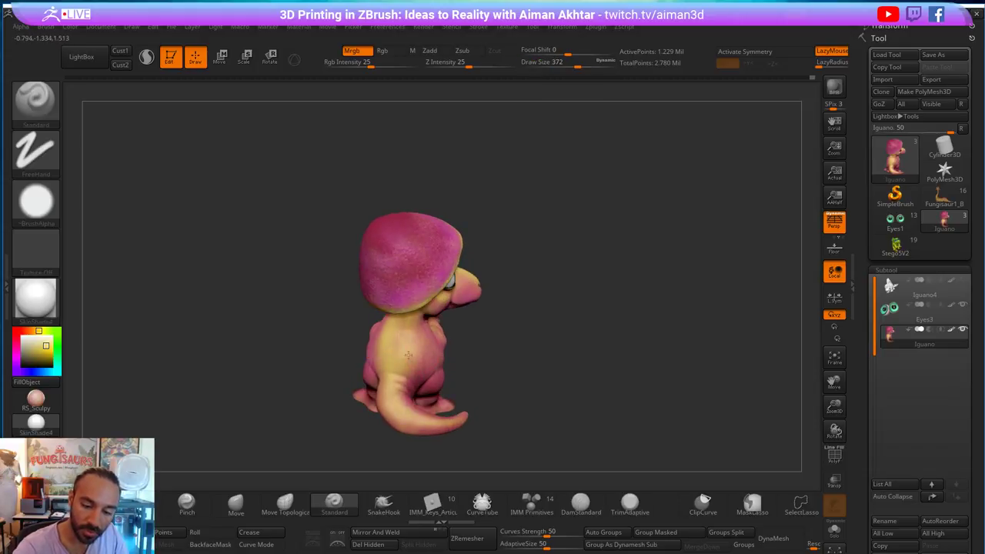
pyautogui.moveTo(461, 323); pyautogui.dragTo(403, 337, button='right')
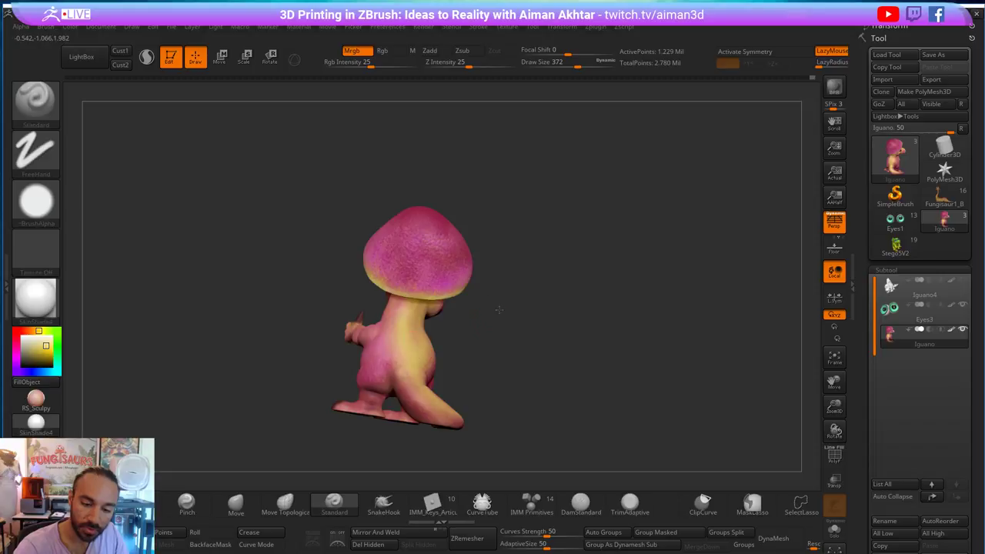
pyautogui.moveTo(499, 310); pyautogui.dragTo(408, 323, button='right')
pyautogui.moveTo(494, 351)
pyautogui.mouseDown(button='right')
pyautogui.moveTo(416, 333)
pyautogui.moveTo(430, 340)
pyautogui.mouseUp(button='right')
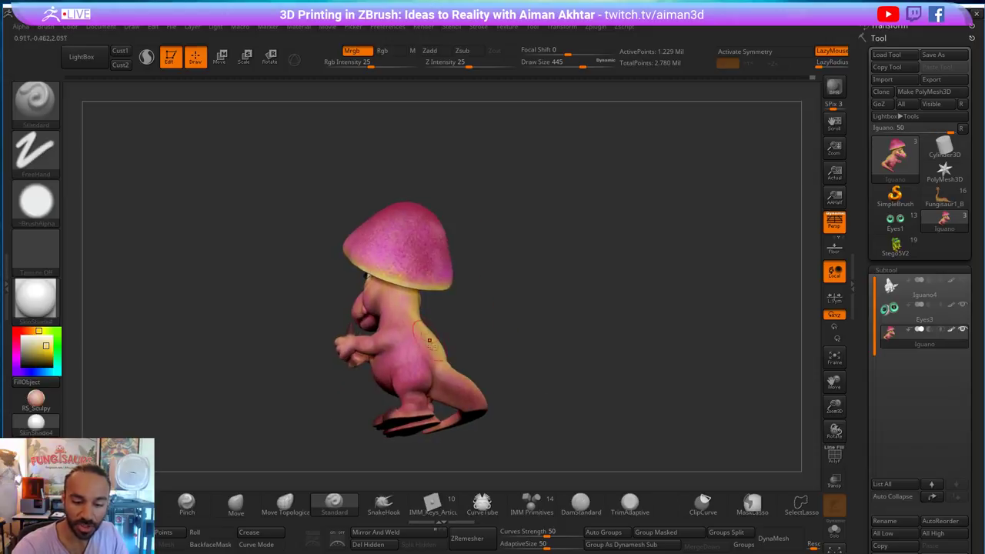
# - Paint yellow patches on the shoulders, upper arms and elbows with draw size 177
pyautogui.keyDown('shift'); pyautogui.moveTo(504, 350); pyautogui.dragTo(553, 416, button='right'); pyautogui.keyUp('shift')
pyautogui.keyDown('ctrl'); pyautogui.moveTo(480, 290); pyautogui.dragTo(483, 248, button='right'); pyautogui.keyUp('ctrl')
pyautogui.moveTo(504, 292)
pyautogui.mouseDown(button='right')
pyautogui.moveTo(670, 311)
pyautogui.moveTo(587, 299)
pyautogui.moveTo(709, 364)
pyautogui.moveTo(733, 349)
pyautogui.mouseUp(button='right')
pyautogui.press('s')
pyautogui.moveTo(549, 367)
pyautogui.mouseDown()
pyautogui.moveTo(526, 367)
pyautogui.moveTo(554, 361)
pyautogui.mouseUp()
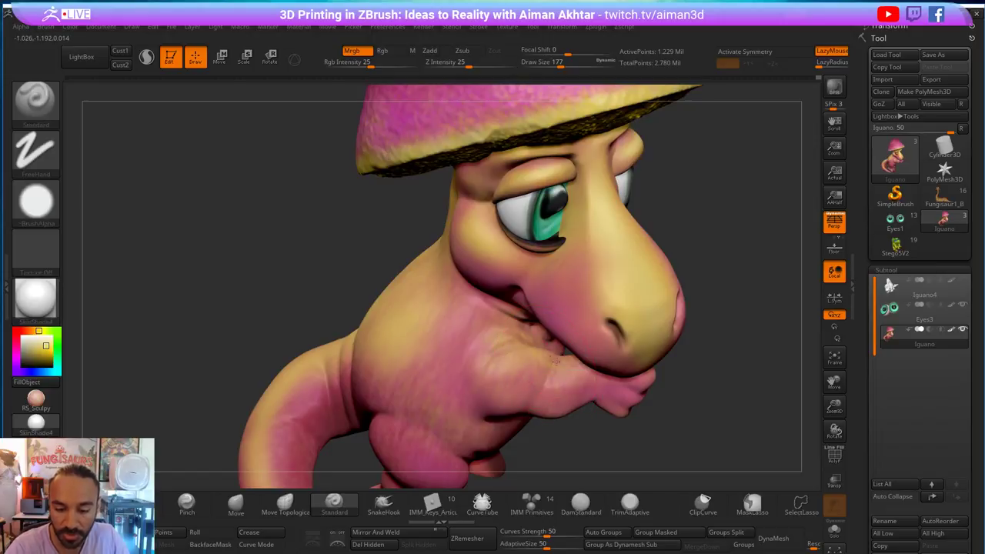
pyautogui.moveTo(496, 357); pyautogui.dragTo(577, 373, button='right')
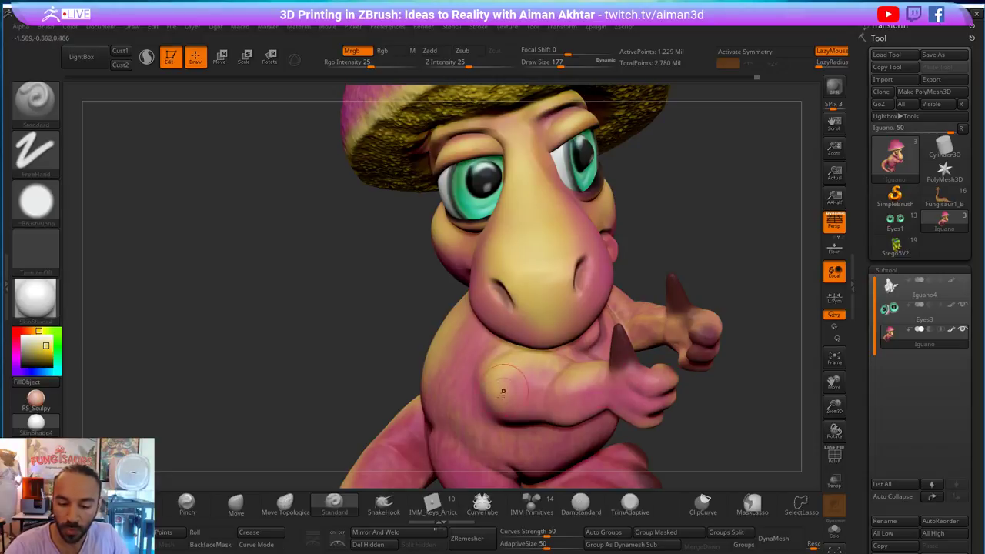
pyautogui.moveTo(749, 358); pyautogui.dragTo(681, 346, button='right')
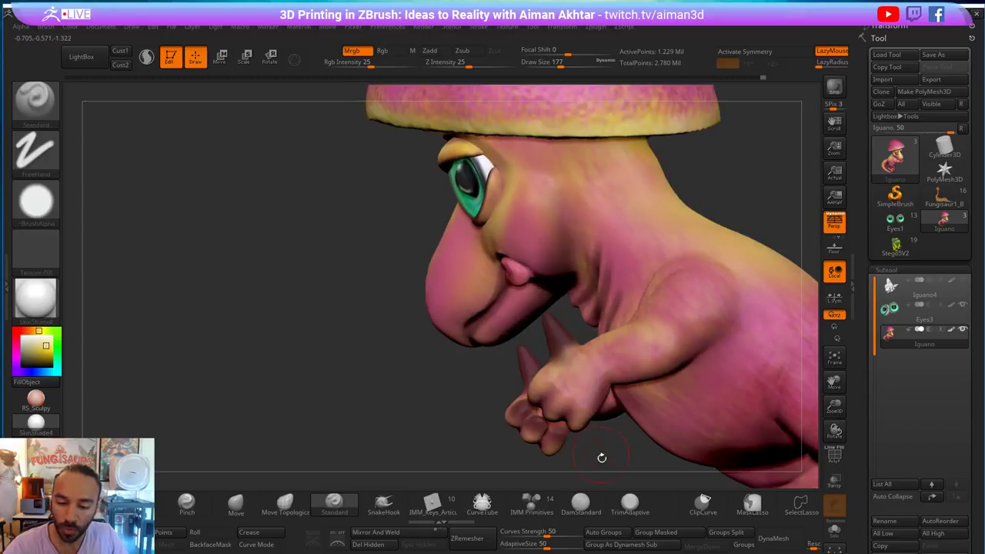
pyautogui.moveTo(601, 457); pyautogui.dragTo(638, 329, button='right')
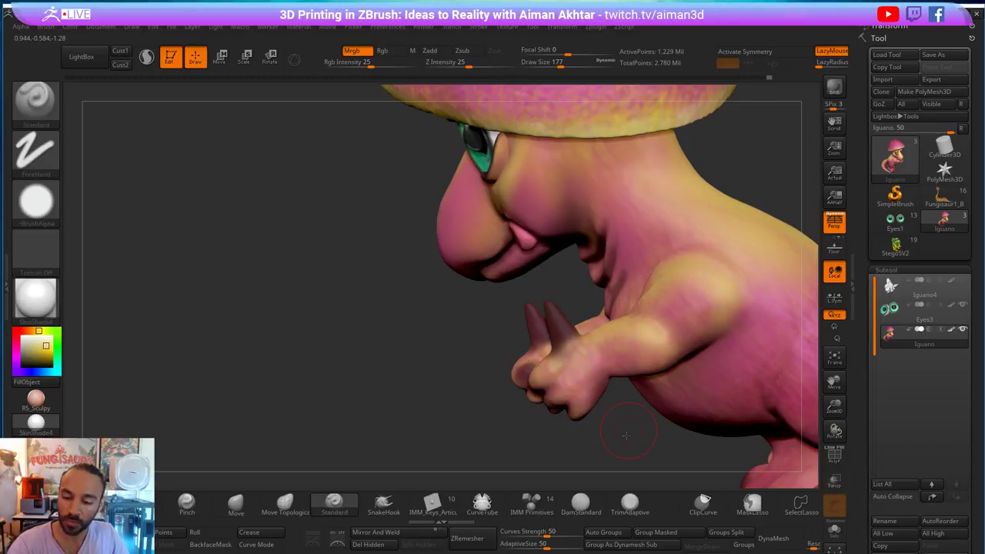
# - Paint yellow on the wrist and hand around the base of the thumb claw with draw sizes 116 and 104
pyautogui.keyDown('shift'); pyautogui.moveTo(626, 436); pyautogui.dragTo(591, 434, button='right'); pyautogui.keyUp('shift')
pyautogui.keyDown('alt'); pyautogui.moveTo(495, 377); pyautogui.dragTo(431, 350, button='right'); pyautogui.keyUp('alt')
pyautogui.press('[')
pyautogui.press('[')
pyautogui.press('[')
pyautogui.press('[')
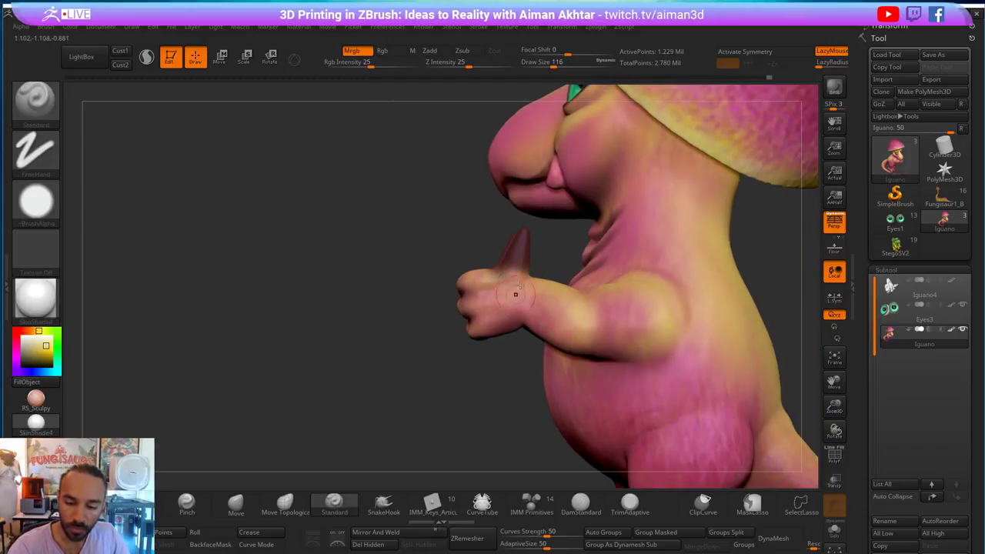
pyautogui.moveTo(520, 286)
pyautogui.mouseDown()
pyautogui.moveTo(488, 281)
pyautogui.moveTo(519, 288)
pyautogui.mouseUp()
pyautogui.press('s')
pyautogui.press('s')
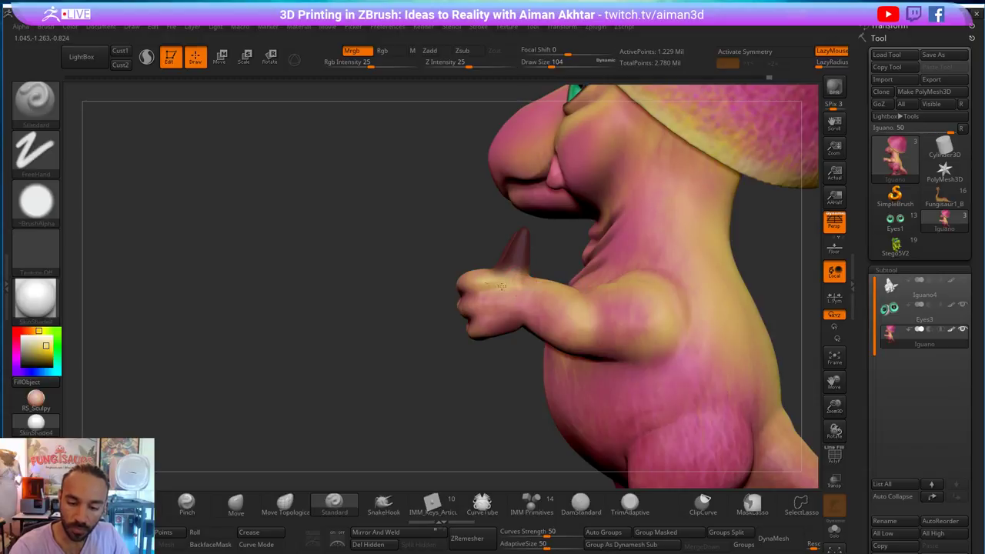
# - Paint yellow highlights on the curled fingers of the hand with draw size 71
pyautogui.moveTo(499, 345)
pyautogui.mouseDown(button='right')
pyautogui.moveTo(536, 296)
pyautogui.moveTo(397, 297)
pyautogui.mouseUp(button='right')
pyautogui.press('[')
pyautogui.press('[')
pyautogui.press('[')
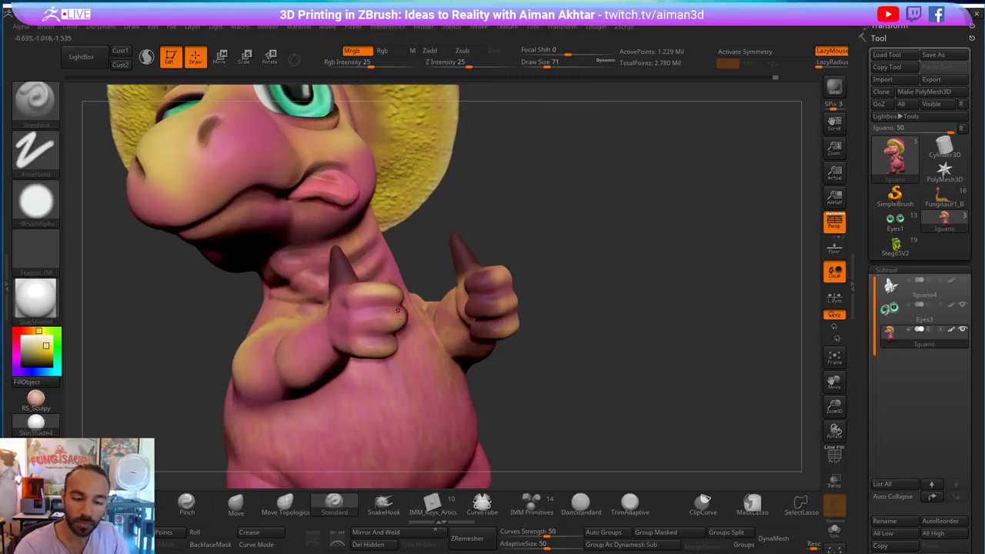
pyautogui.moveTo(351, 341); pyautogui.dragTo(333, 302, button='right')
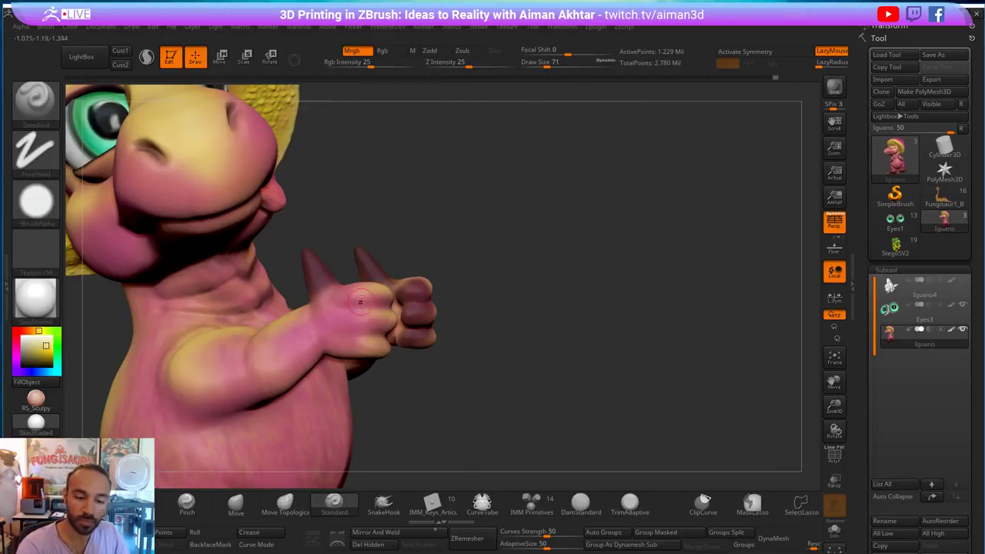
# - Blend yellow over the back of the hand and the forearm with draw size 112
pyautogui.press(']')
pyautogui.press(']')
pyautogui.press(']')
pyautogui.press(']')
pyautogui.press(']')
pyautogui.press(']')
pyautogui.moveTo(332, 302)
pyautogui.mouseDown()
pyautogui.moveTo(364, 321)
pyautogui.moveTo(367, 340)
pyautogui.moveTo(354, 343)
pyautogui.mouseUp()
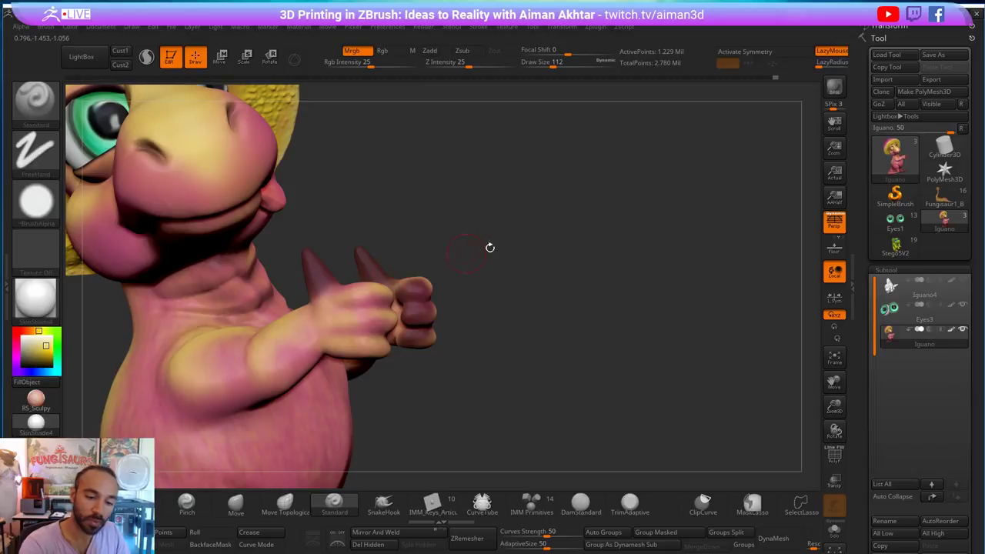
pyautogui.moveTo(490, 247); pyautogui.dragTo(385, 311, button='right')
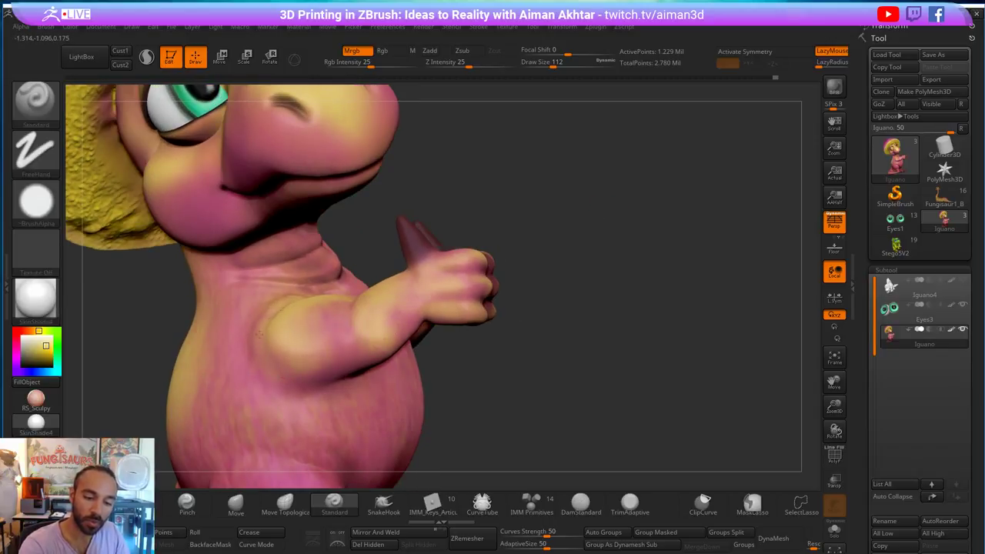
pyautogui.press('f')
pyautogui.moveTo(536, 266); pyautogui.dragTo(539, 283, button='right')
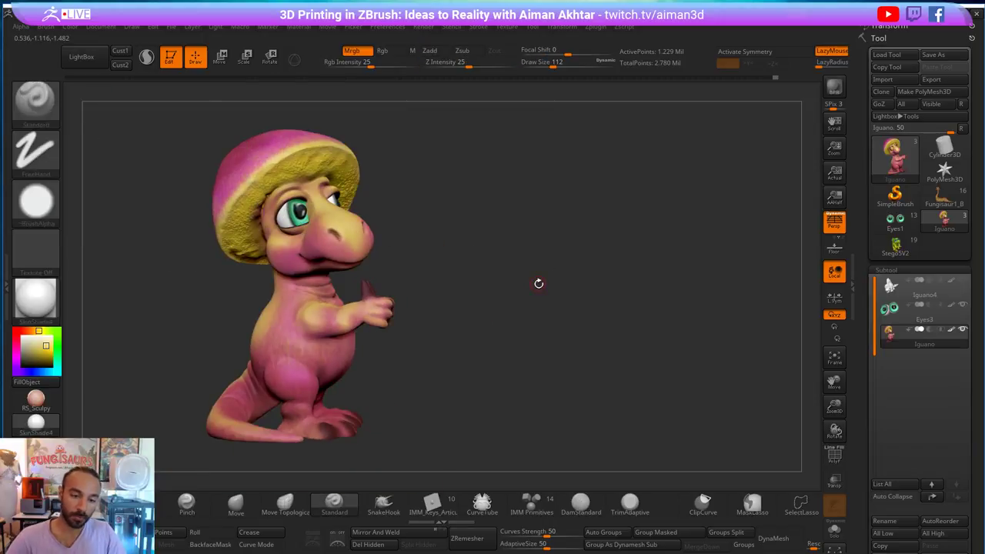
# - Pick a dark red colour and shade beneath and around the arms with draw sizes 154, 172 and 108
pyautogui.moveTo(51, 368); pyautogui.dragTo(365, 291)
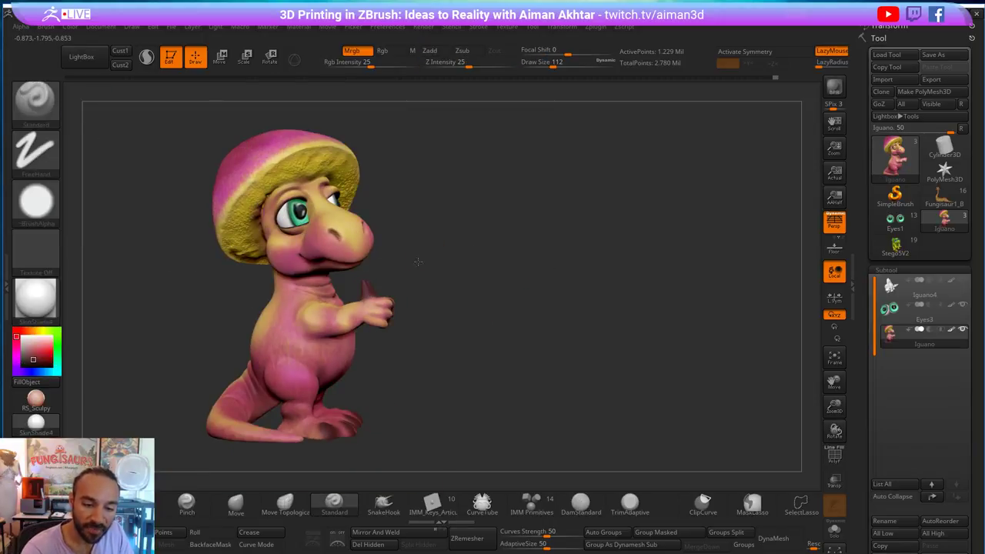
pyautogui.keyDown('ctrl'); pyautogui.moveTo(417, 263); pyautogui.dragTo(425, 298, button='right'); pyautogui.keyUp('ctrl')
pyautogui.press('s')
pyautogui.click(301, 343)
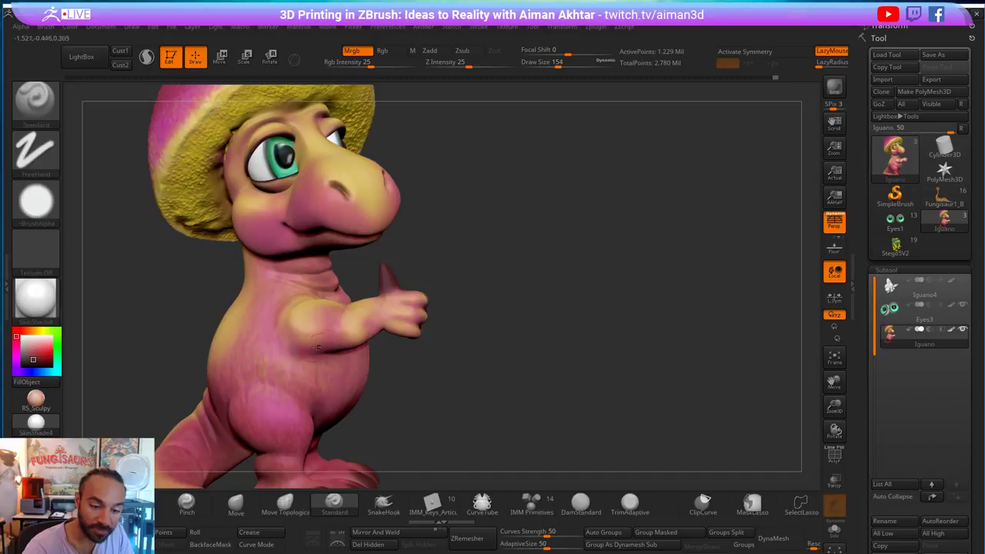
pyautogui.press('s')
pyautogui.moveTo(320, 350)
pyautogui.mouseDown()
pyautogui.moveTo(275, 324)
pyautogui.moveTo(281, 375)
pyautogui.mouseUp()
pyautogui.press('s')
pyautogui.moveTo(379, 351); pyautogui.dragTo(260, 367)
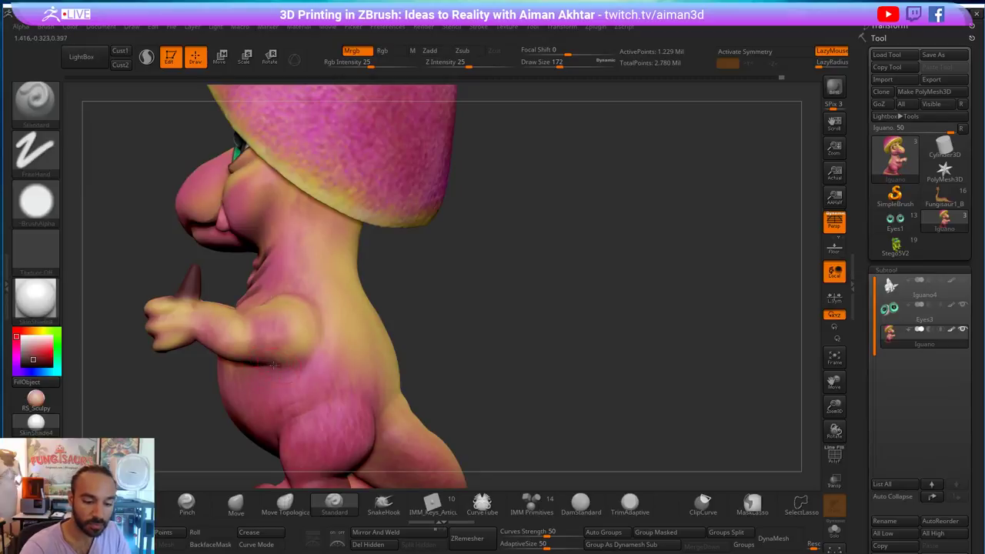
pyautogui.press('s')
pyautogui.moveTo(286, 326); pyautogui.dragTo(278, 327)
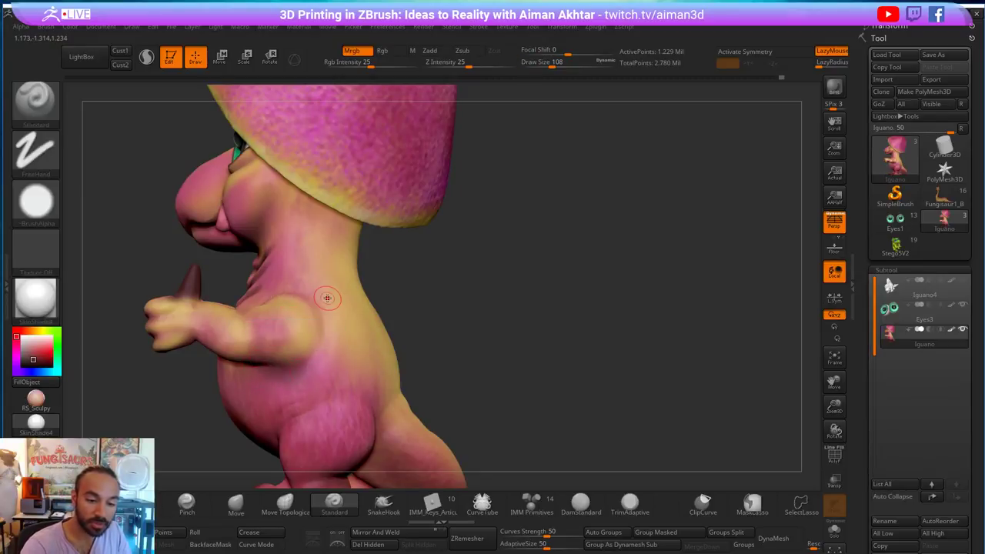
# - Darken the folds between the chest, neck and shoulders with dark red at draw size 59
pyautogui.moveTo(416, 331); pyautogui.dragTo(524, 331)
pyautogui.moveTo(452, 344)
pyautogui.mouseDown()
pyautogui.moveTo(388, 293)
pyautogui.moveTo(352, 306)
pyautogui.moveTo(377, 285)
pyautogui.mouseUp()
pyautogui.press('s')
pyautogui.press('s')
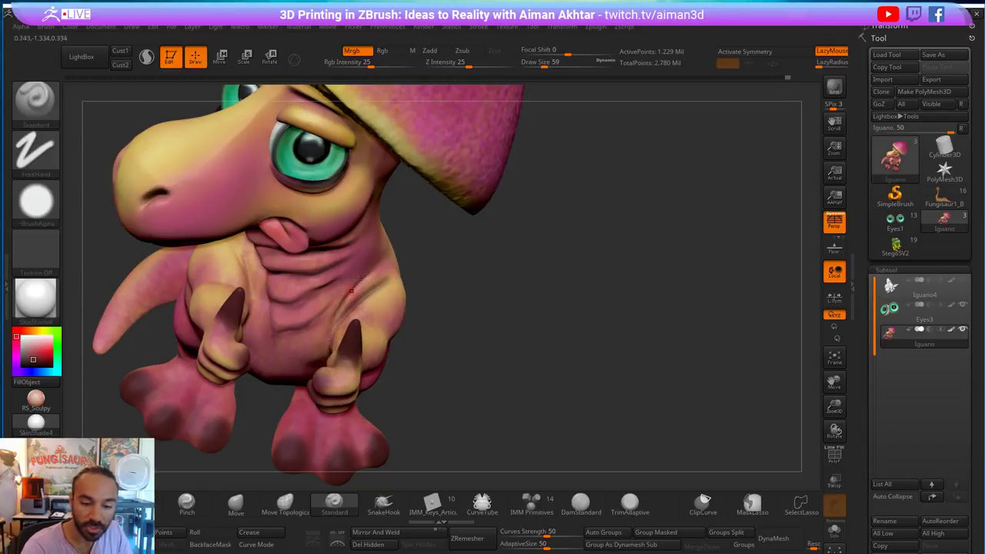
pyautogui.moveTo(434, 275); pyautogui.dragTo(386, 285)
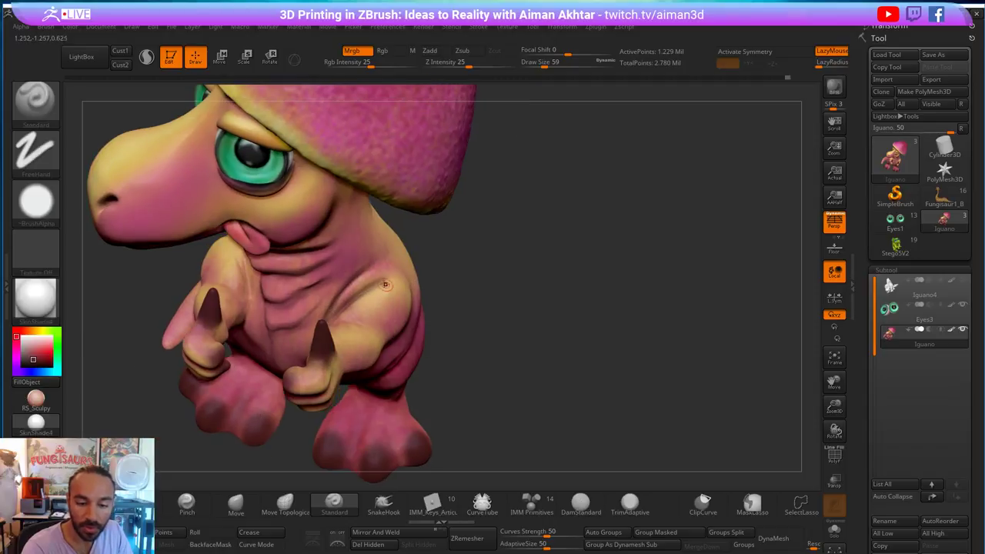
pyautogui.moveTo(446, 271); pyautogui.dragTo(420, 211)
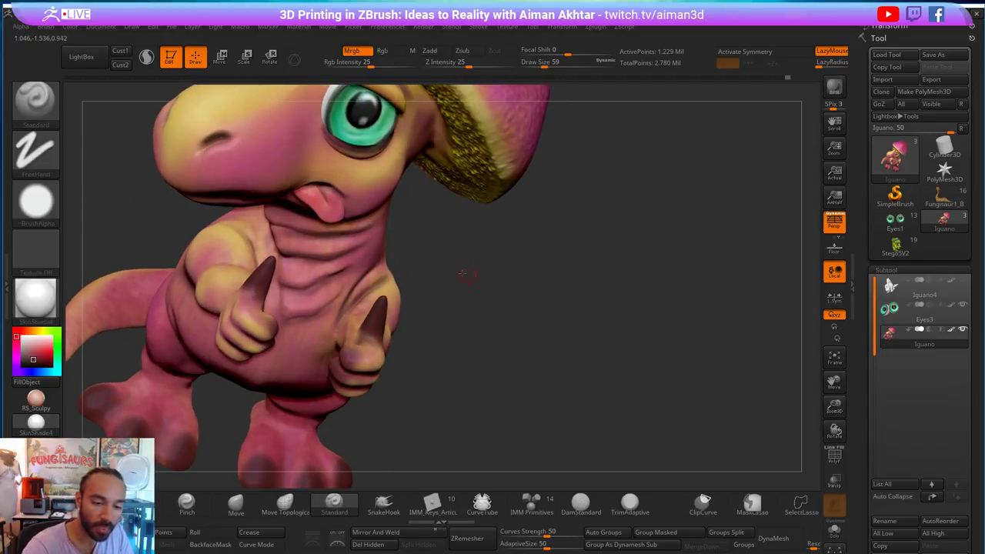
pyautogui.moveTo(465, 274); pyautogui.dragTo(247, 242)
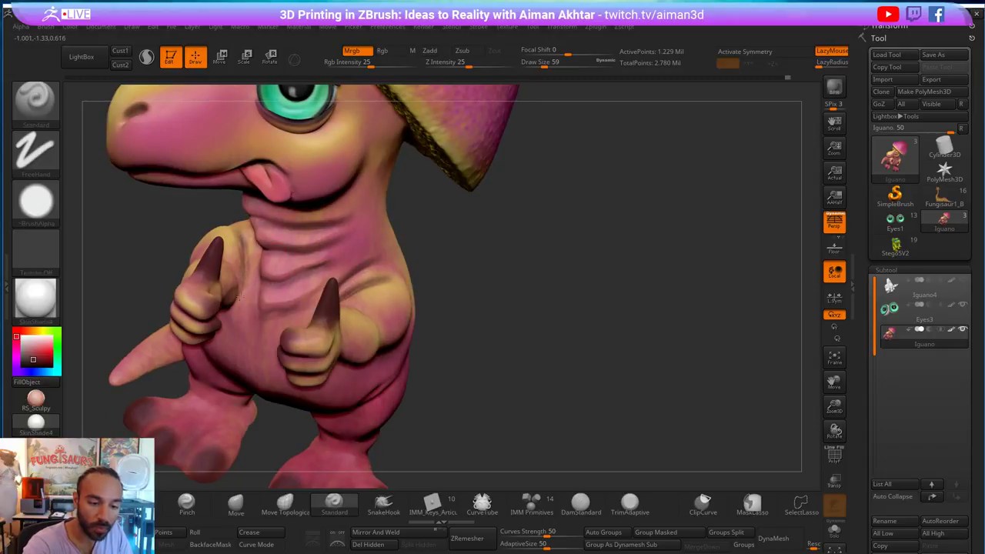
# - Shade the inner arms and the body beside them with dark red at draw size 116
pyautogui.press('s')
pyautogui.moveTo(239, 278); pyautogui.dragTo(245, 280)
pyautogui.press('s')
pyautogui.moveTo(467, 313)
pyautogui.mouseDown()
pyautogui.moveTo(487, 283)
pyautogui.moveTo(344, 347)
pyautogui.mouseUp()
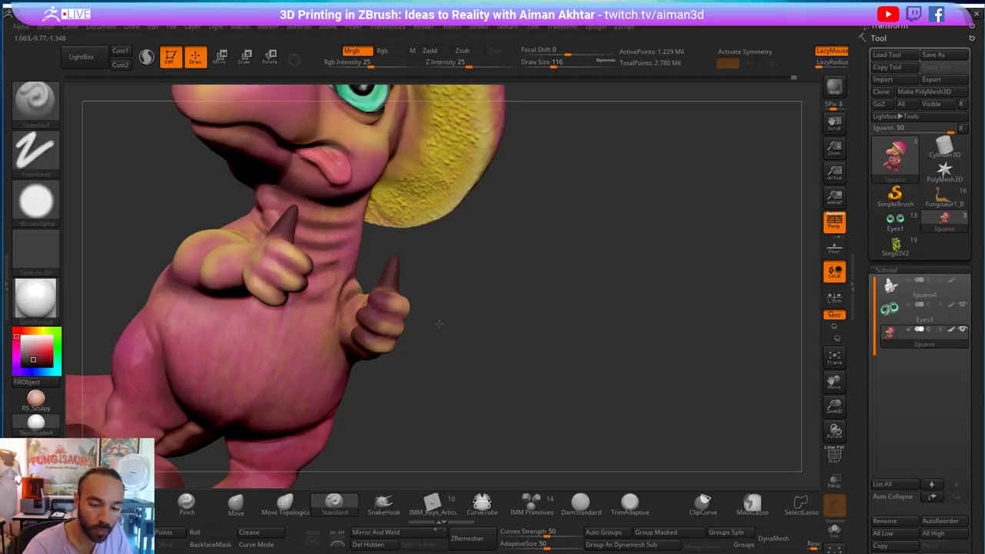
pyautogui.moveTo(438, 324); pyautogui.dragTo(350, 339)
pyautogui.moveTo(427, 356); pyautogui.dragTo(528, 320)
pyautogui.moveTo(431, 337)
pyautogui.mouseDown()
pyautogui.moveTo(470, 364)
pyautogui.moveTo(624, 255)
pyautogui.mouseUp()
# - Darken the creases at the tail base and around the thigh with dark red at draw sizes 68 and 56
pyautogui.press('s')
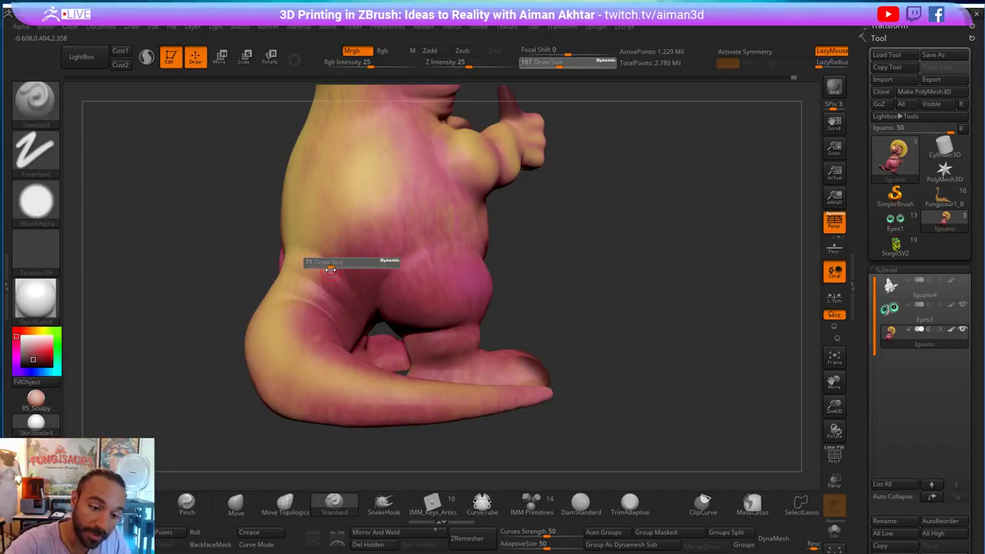
pyautogui.moveTo(330, 269); pyautogui.dragTo(312, 267)
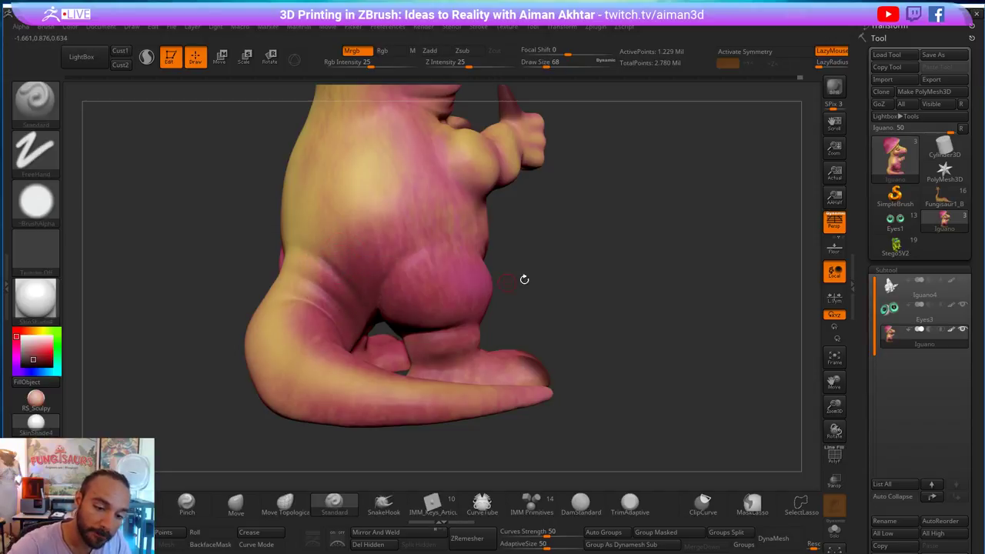
pyautogui.moveTo(524, 279)
pyautogui.mouseDown()
pyautogui.moveTo(351, 297)
pyautogui.moveTo(362, 316)
pyautogui.moveTo(336, 281)
pyautogui.mouseUp()
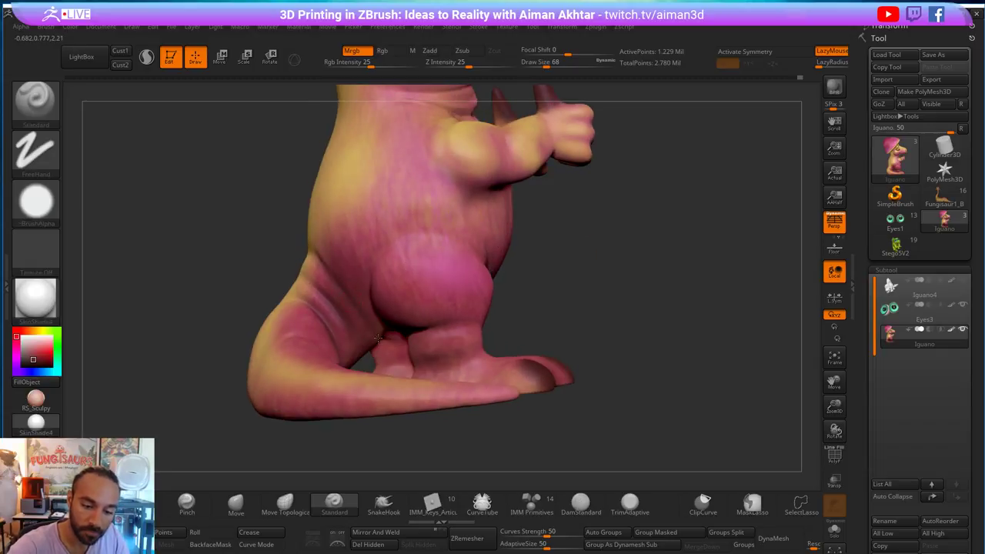
pyautogui.moveTo(584, 291)
pyautogui.mouseDown()
pyautogui.moveTo(357, 340)
pyautogui.moveTo(364, 345)
pyautogui.moveTo(329, 331)
pyautogui.mouseUp()
pyautogui.press('s')
pyautogui.moveTo(671, 355); pyautogui.dragTo(549, 334)
pyautogui.press('s')
pyautogui.click(446, 231)
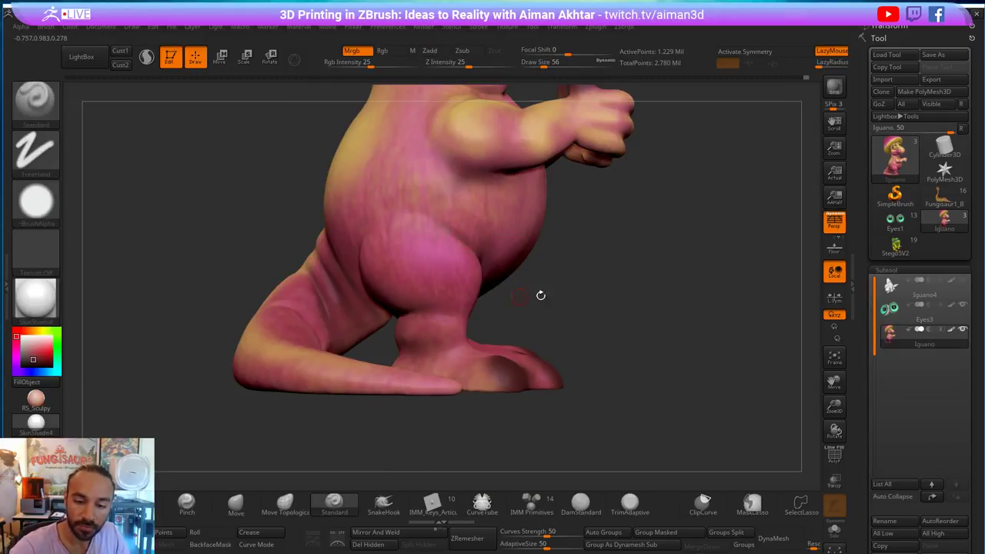
# - Sample the yellow from the creature's back as the paint colour
pyautogui.moveTo(539, 293); pyautogui.dragTo(473, 246)
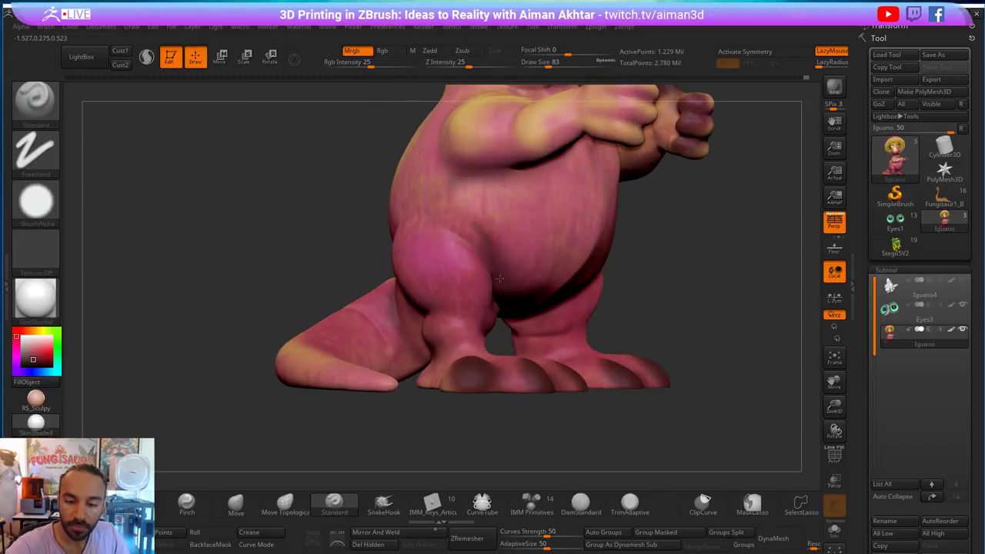
pyautogui.moveTo(774, 266); pyautogui.dragTo(711, 253)
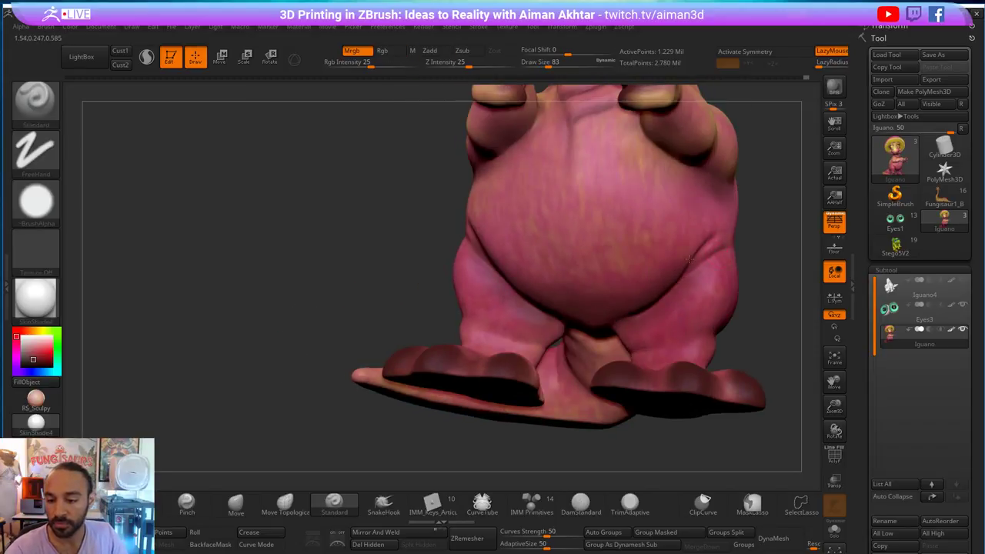
pyautogui.keyDown('alt'); pyautogui.moveTo(770, 245); pyautogui.dragTo(653, 350); pyautogui.keyUp('alt')
pyautogui.moveTo(652, 351)
pyautogui.mouseDown(button='right')
pyautogui.moveTo(567, 351)
pyautogui.moveTo(439, 318)
pyautogui.moveTo(518, 327)
pyautogui.mouseUp(button='right')
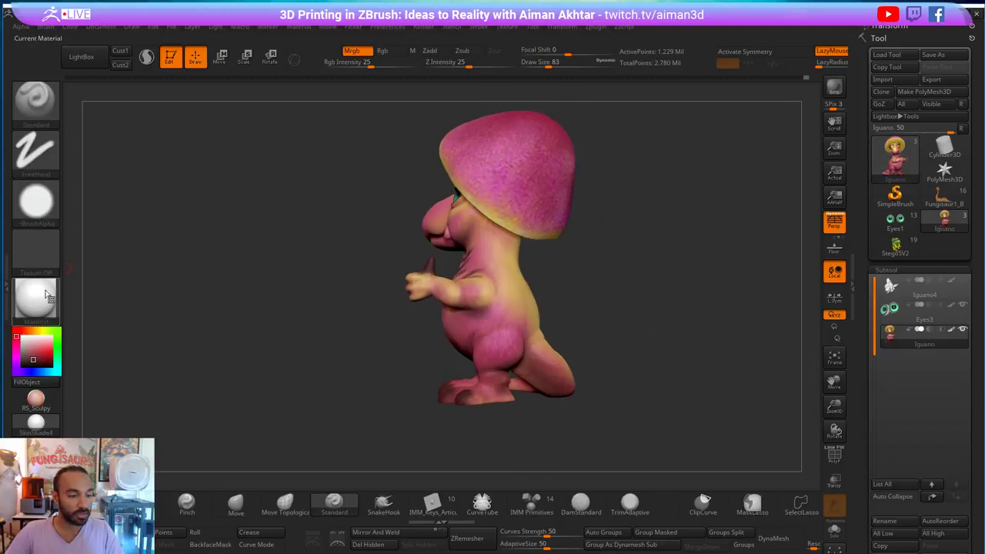
pyautogui.moveTo(35, 360); pyautogui.dragTo(523, 290)
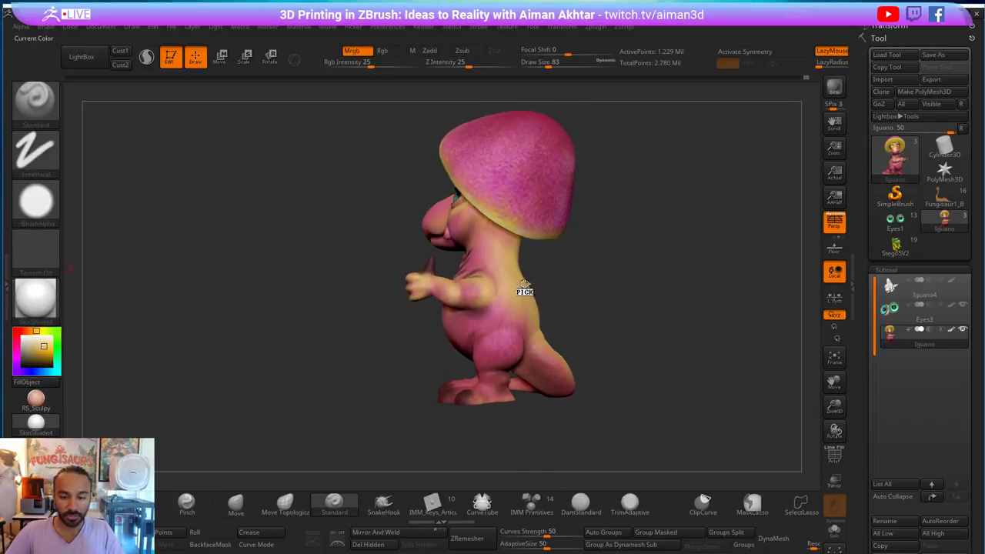
pyautogui.keyDown('ctrl'); pyautogui.moveTo(622, 266); pyautogui.dragTo(637, 268, button='right'); pyautogui.keyUp('ctrl')
# - Set the brush draw size to 197 and paint yellow highlights on the creature's left thigh
pyautogui.press('s')
pyautogui.moveTo(510, 333)
pyautogui.mouseDown()
pyautogui.moveTo(523, 336)
pyautogui.moveTo(497, 335)
pyautogui.mouseUp()
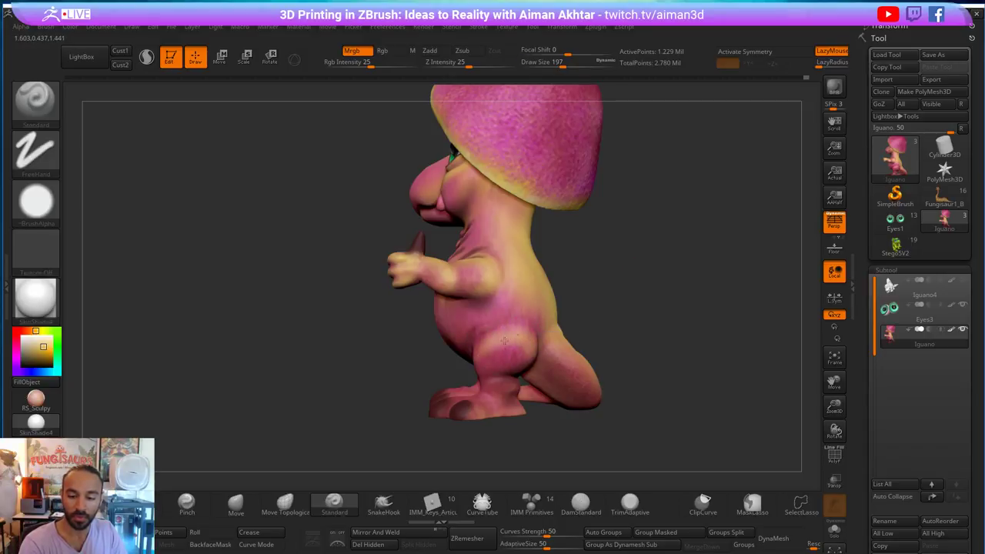
pyautogui.moveTo(517, 349); pyautogui.dragTo(478, 360)
pyautogui.moveTo(578, 305); pyautogui.dragTo(628, 303)
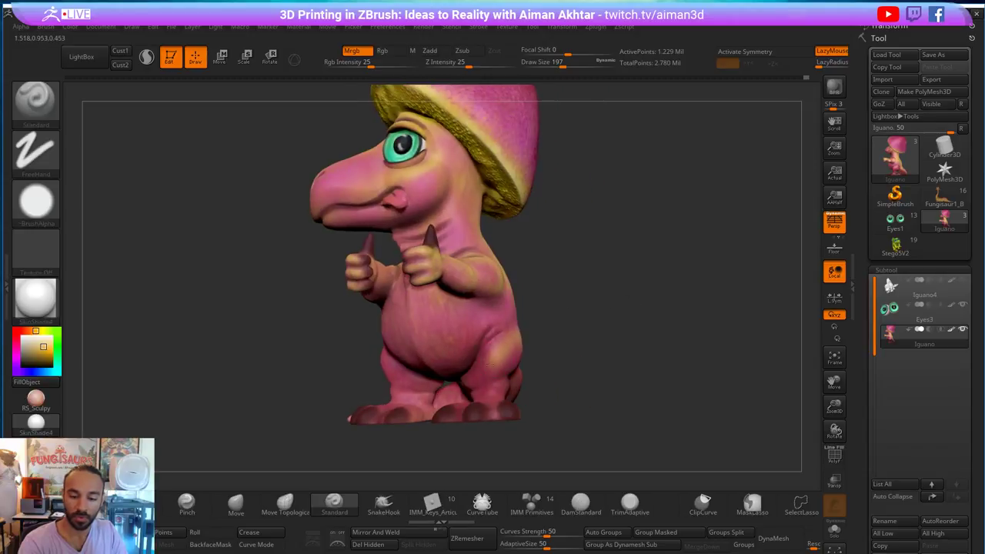
pyautogui.moveTo(491, 365); pyautogui.dragTo(483, 371)
pyautogui.moveTo(552, 317); pyautogui.dragTo(582, 317)
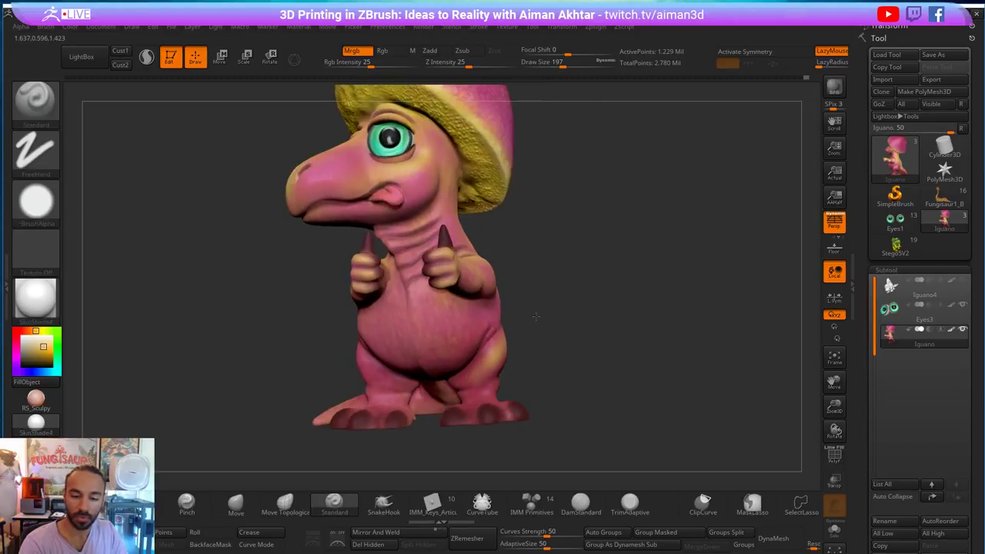
# - Enlarge the brush to draw size 324 and paint a yellow highlight on the centre of the belly
pyautogui.press('s')
pyautogui.moveTo(447, 311); pyautogui.dragTo(458, 311)
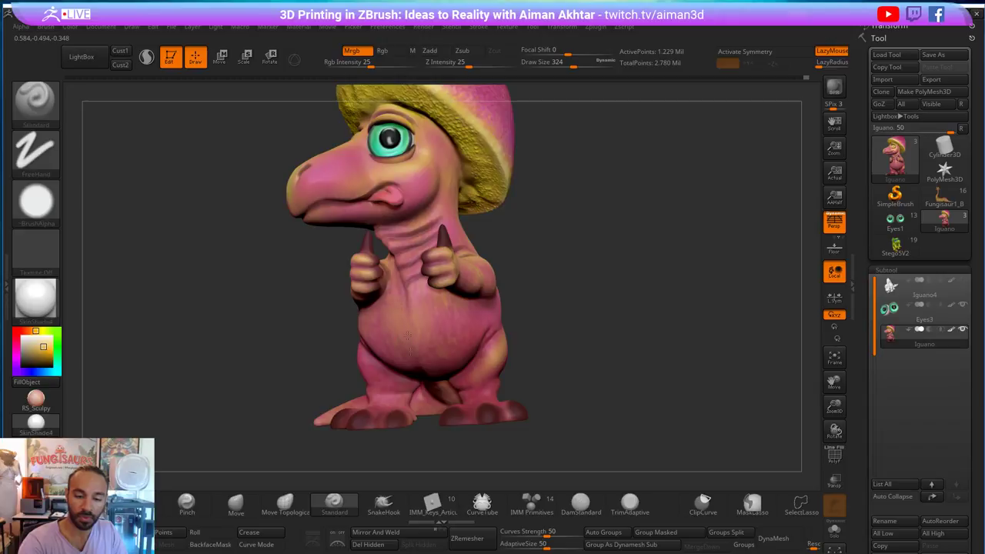
pyautogui.moveTo(490, 287); pyautogui.dragTo(431, 332, button='right')
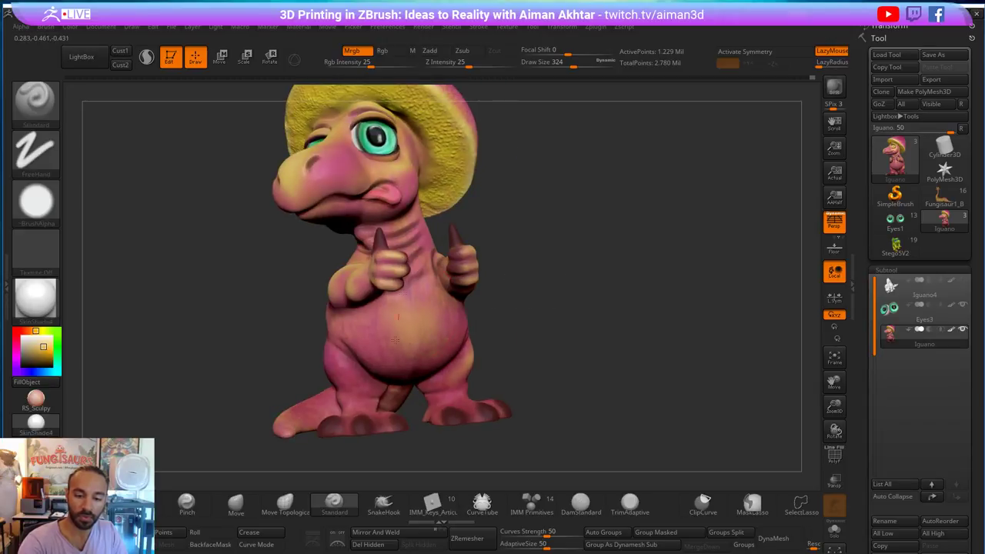
pyautogui.moveTo(528, 288); pyautogui.dragTo(604, 292)
# - Paint yellow highlights on the creature's right thigh, reducing the brush draw size to 182 and 120 for the strokes
pyautogui.press('s')
pyautogui.moveTo(343, 357); pyautogui.dragTo(331, 357)
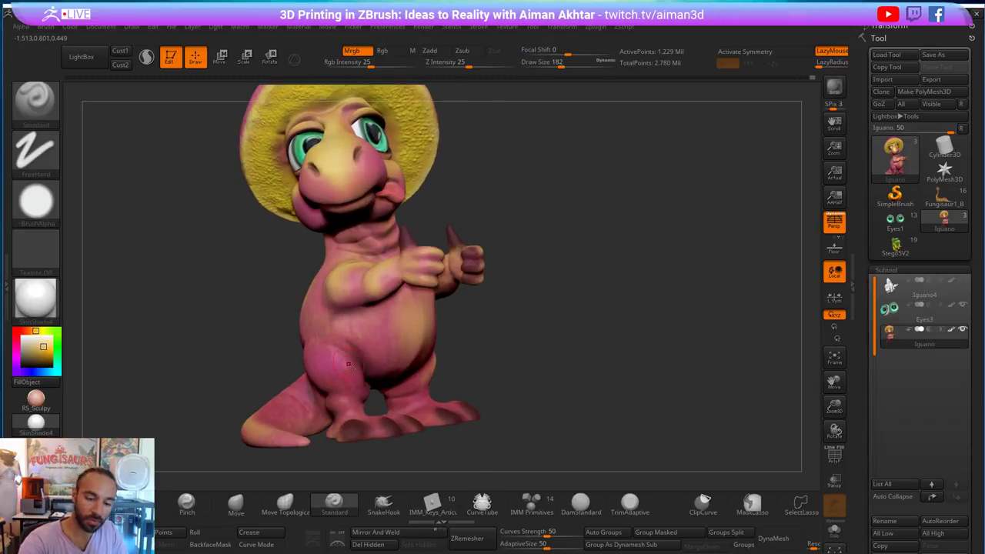
pyautogui.moveTo(339, 366); pyautogui.dragTo(332, 365, button='right')
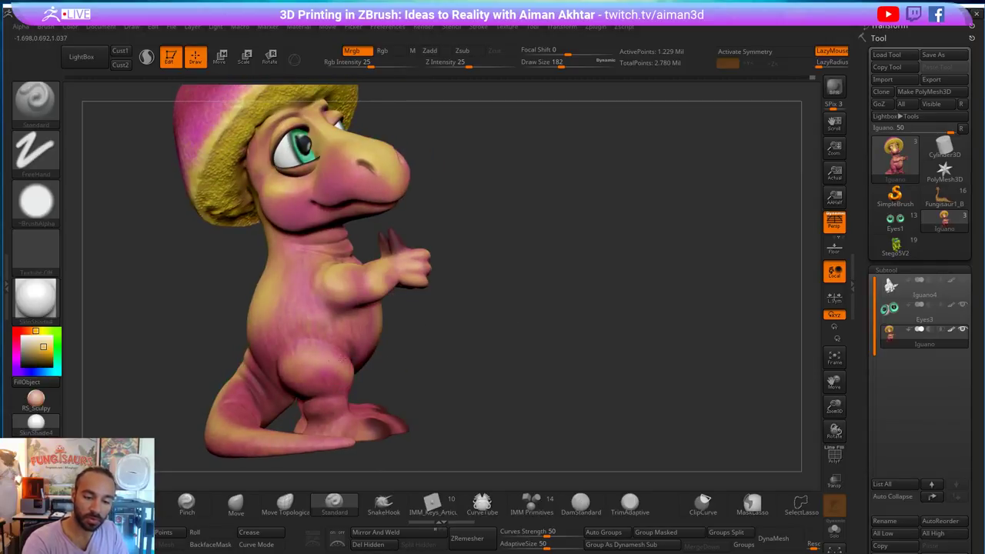
pyautogui.keyDown('alt'); pyautogui.moveTo(469, 340); pyautogui.dragTo(556, 308); pyautogui.keyUp('alt')
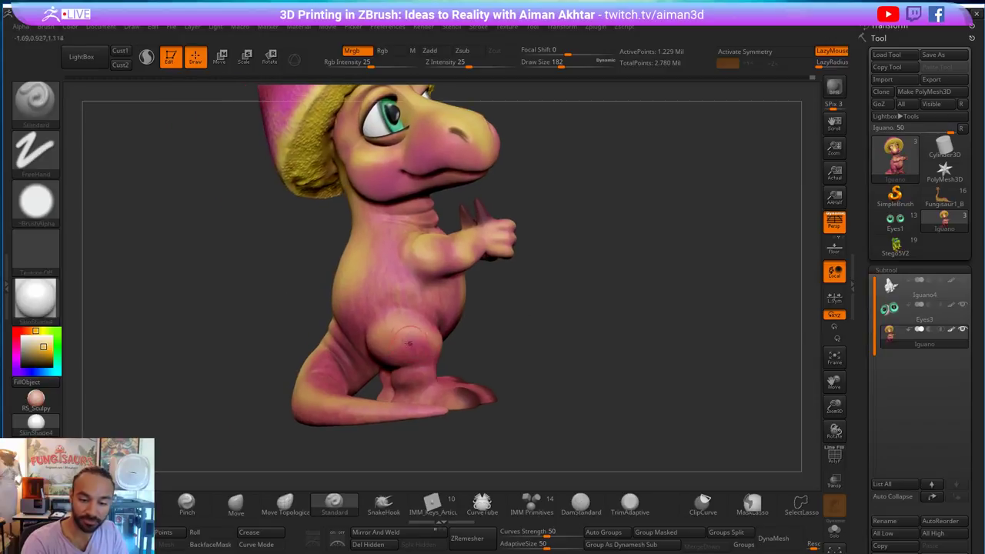
pyautogui.press('s')
pyautogui.moveTo(419, 376); pyautogui.dragTo(411, 376)
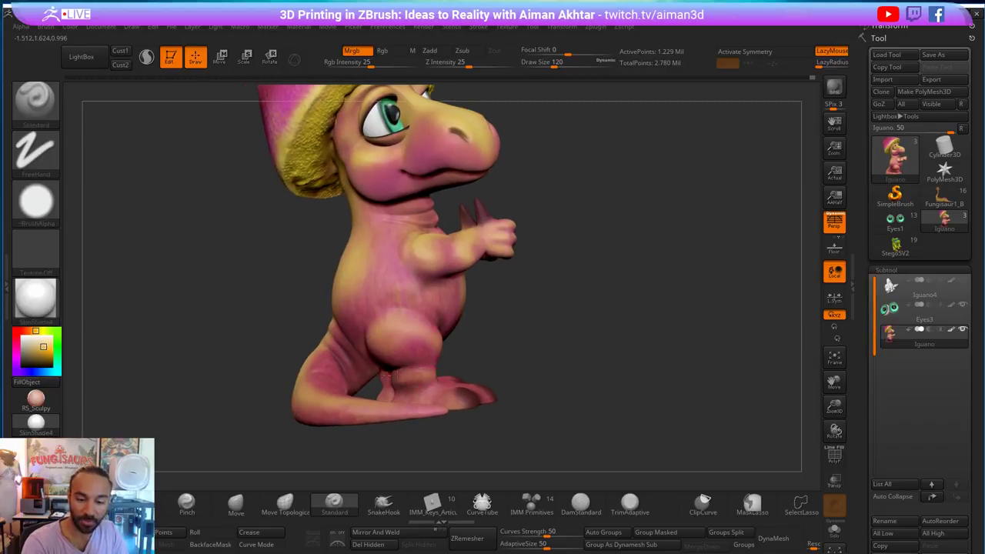
pyautogui.press('s')
pyautogui.click(438, 350)
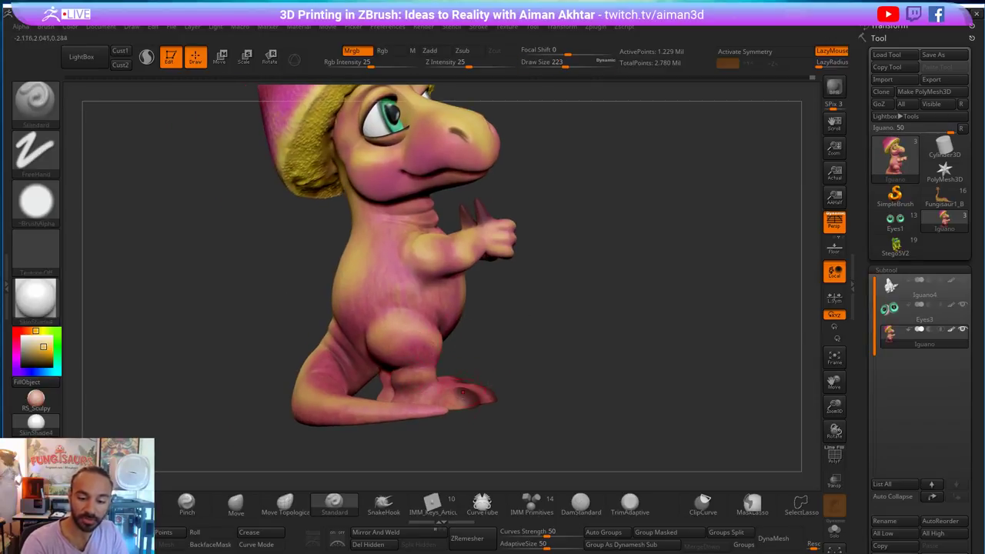
pyautogui.press('s')
pyautogui.click(450, 408)
# - Sample the reddish pink near the left foot and set the brush draw size to 408 to shade around the belly
pyautogui.moveTo(532, 374)
pyautogui.mouseDown()
pyautogui.moveTo(678, 311)
pyautogui.moveTo(653, 295)
pyautogui.moveTo(650, 354)
pyautogui.mouseUp()
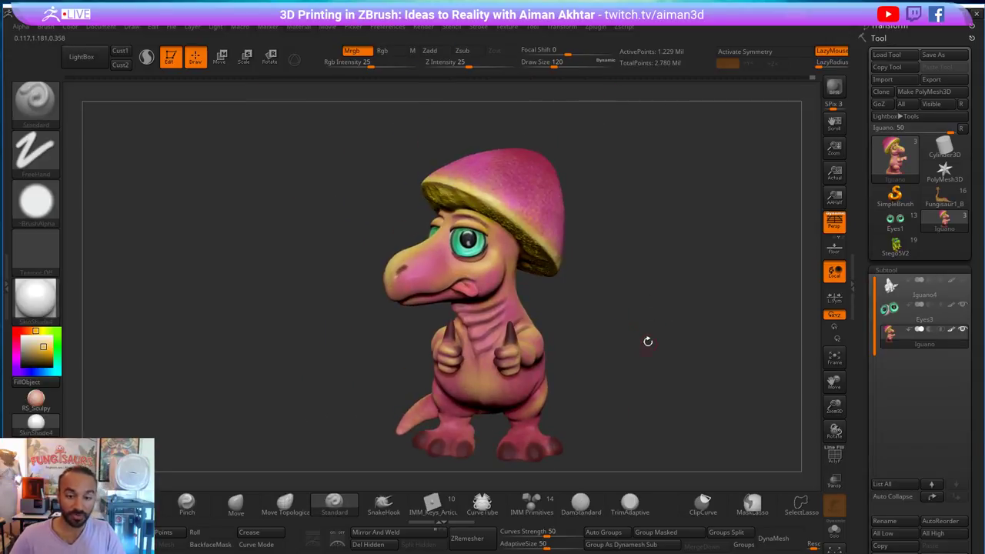
pyautogui.moveTo(582, 318); pyautogui.dragTo(626, 336, button='right')
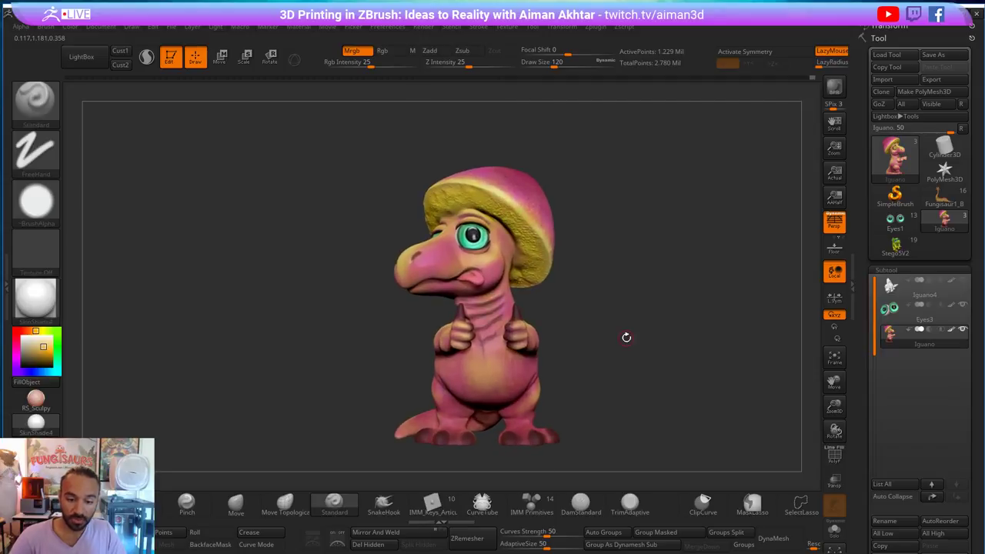
pyautogui.press('s')
pyautogui.moveTo(467, 361); pyautogui.dragTo(481, 362)
pyautogui.moveTo(37, 361)
pyautogui.mouseDown()
pyautogui.moveTo(306, 368)
pyautogui.moveTo(530, 433)
pyautogui.mouseUp()
pyautogui.press('s')
pyautogui.moveTo(443, 377); pyautogui.dragTo(456, 377)
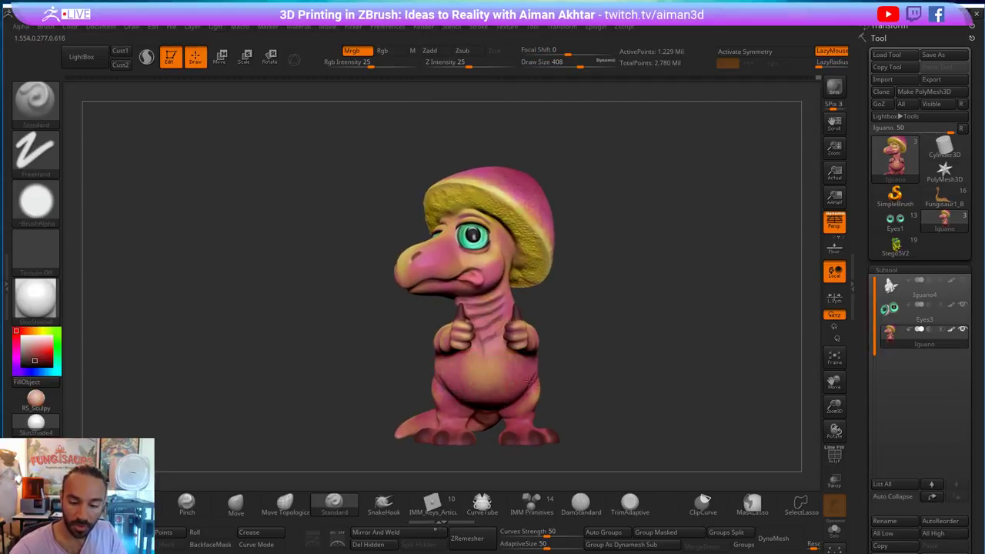
# - Sample pink from the mushroom cap and blend it over the belly at draw size 351
pyautogui.moveTo(34, 352); pyautogui.dragTo(549, 212)
pyautogui.press('s')
pyautogui.moveTo(496, 379); pyautogui.dragTo(477, 361)
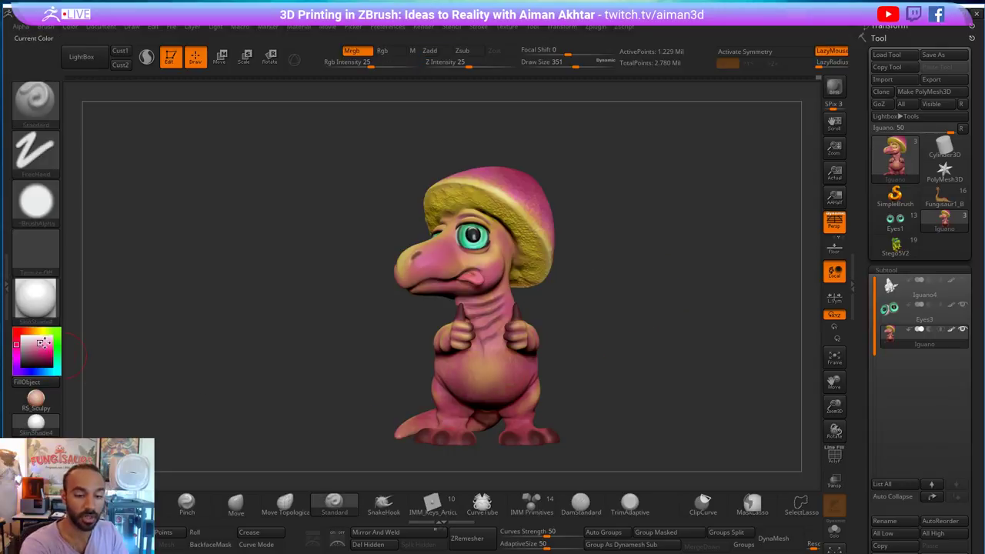
# - Try painting yellow sampled from the cap across the upper belly, and undo the stroke
pyautogui.moveTo(44, 343); pyautogui.dragTo(487, 209)
pyautogui.moveTo(469, 374)
pyautogui.mouseDown()
pyautogui.moveTo(461, 376)
pyautogui.moveTo(519, 365)
pyautogui.mouseUp()
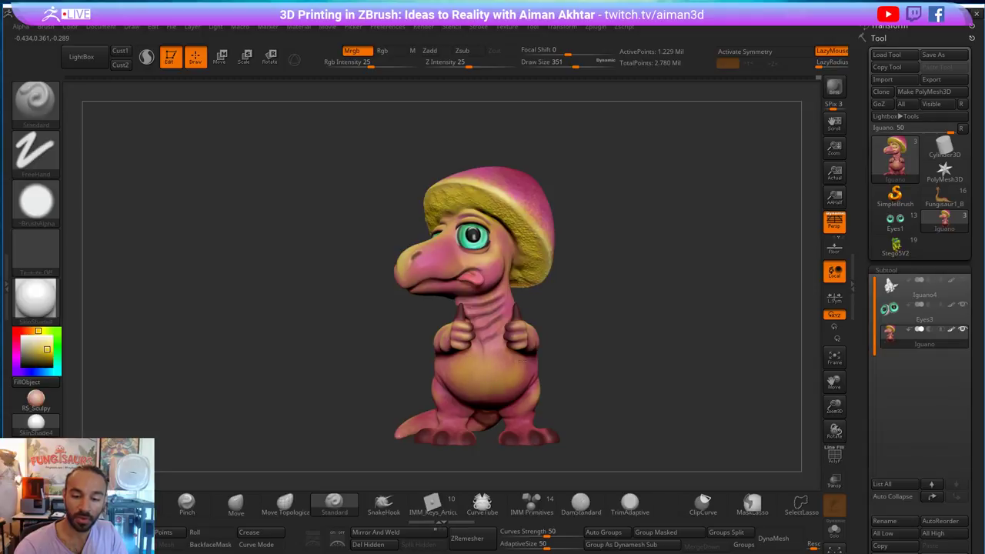
pyautogui.moveTo(602, 343)
pyautogui.keyDown('alt'); pyautogui.mouseDown()
pyautogui.moveTo(542, 339)
pyautogui.moveTo(600, 333)
pyautogui.moveTo(608, 343)
pyautogui.moveTo(554, 339)
pyautogui.moveTo(588, 323)
pyautogui.moveTo(583, 343)
pyautogui.mouseUp(); pyautogui.keyUp('alt')
pyautogui.hotkey('ctrl', 'z')
# - Sample pink from the neck and paint over the belly's yellow patch at draw size 228
pyautogui.press('s')
pyautogui.moveTo(494, 317); pyautogui.dragTo(485, 316)
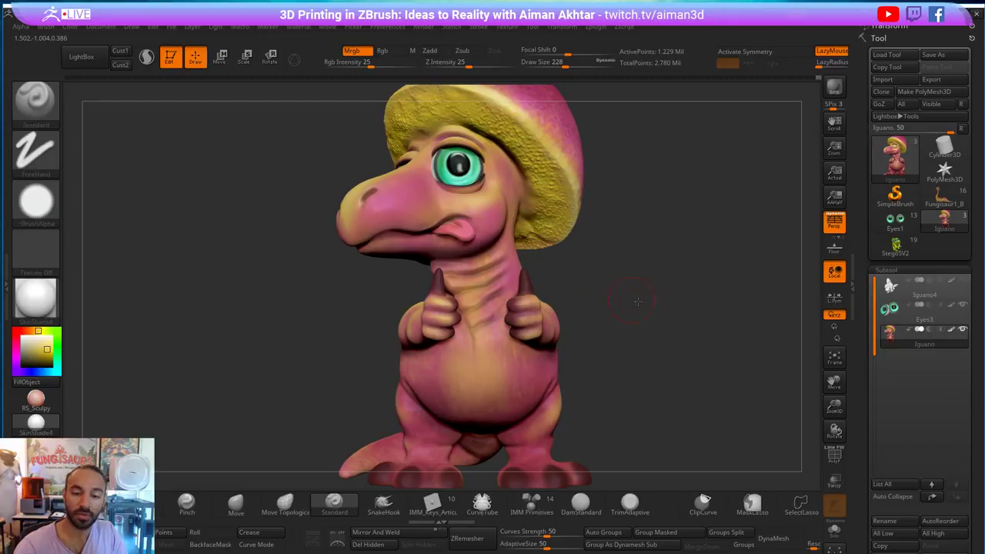
pyautogui.moveTo(643, 301)
pyautogui.keyDown('alt'); pyautogui.mouseDown()
pyautogui.moveTo(590, 288)
pyautogui.moveTo(624, 299)
pyautogui.mouseUp(); pyautogui.keyUp('alt')
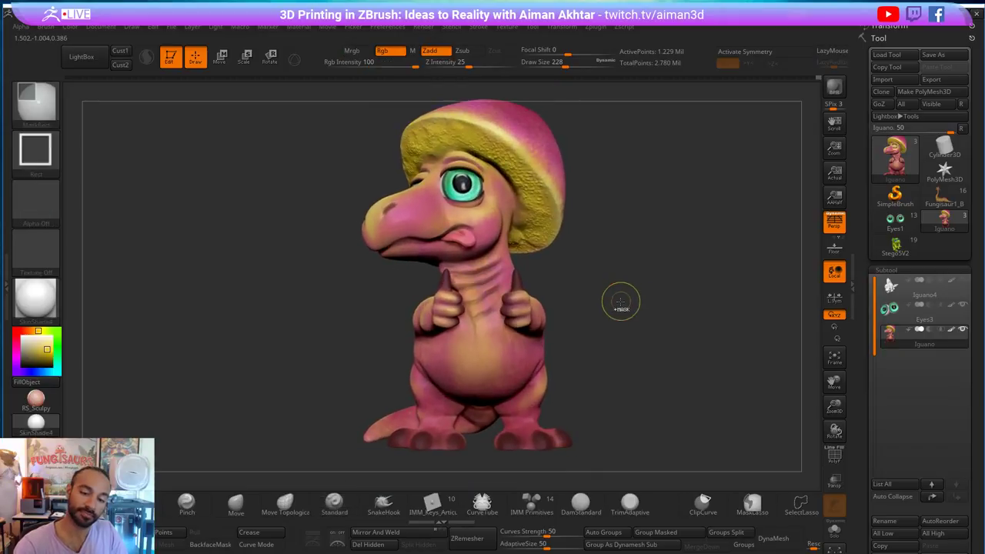
pyautogui.moveTo(39, 352)
pyautogui.mouseDown()
pyautogui.moveTo(477, 298)
pyautogui.moveTo(502, 283)
pyautogui.mouseUp()
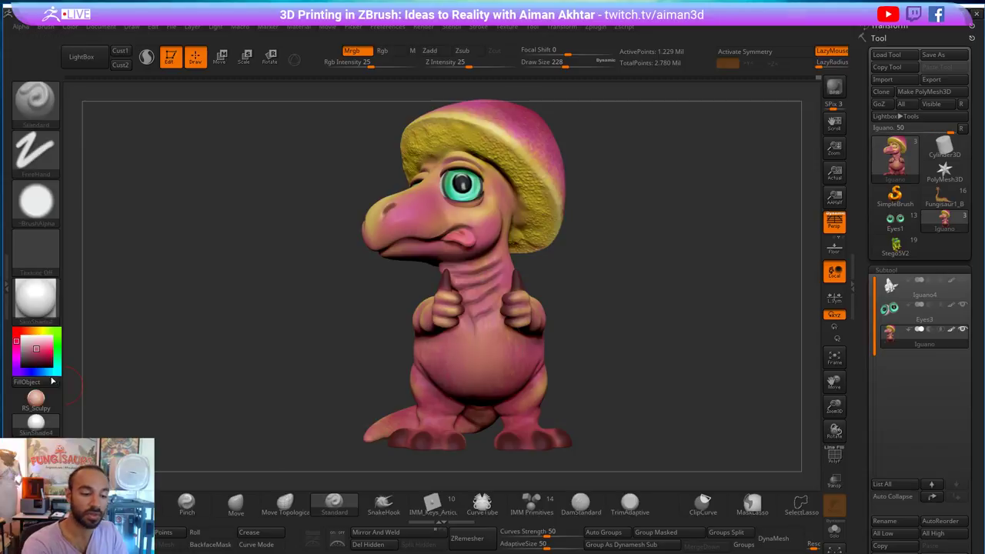
# - Sample the yellow on the snout as the paint colour and reduce the brush draw size
pyautogui.press('c')
pyautogui.moveTo(434, 231); pyautogui.dragTo(372, 211)
pyautogui.press('s')
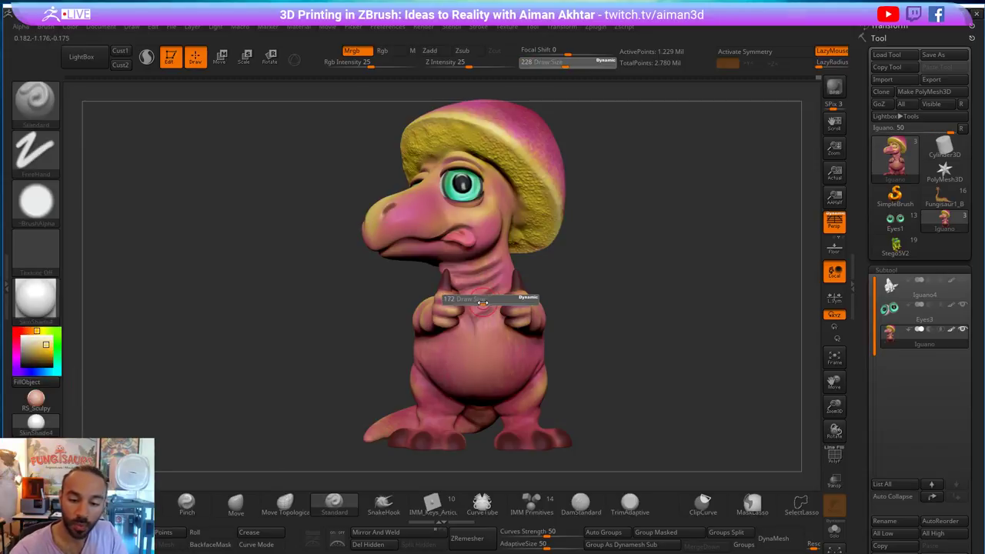
pyautogui.moveTo(490, 298); pyautogui.dragTo(485, 298)
# - Paint soft yellow over the creature's flank and back with the brush at draw size 338
pyautogui.moveTo(626, 281)
pyautogui.mouseDown()
pyautogui.moveTo(646, 275)
pyautogui.moveTo(611, 272)
pyautogui.moveTo(677, 278)
pyautogui.mouseUp()
pyautogui.press('s')
pyautogui.moveTo(508, 350)
pyautogui.mouseDown()
pyautogui.moveTo(520, 350)
pyautogui.moveTo(515, 373)
pyautogui.moveTo(522, 350)
pyautogui.moveTo(543, 341)
pyautogui.mouseUp()
pyautogui.press('s')
pyautogui.moveTo(649, 342); pyautogui.dragTo(621, 339)
pyautogui.moveTo(512, 329); pyautogui.dragTo(543, 323)
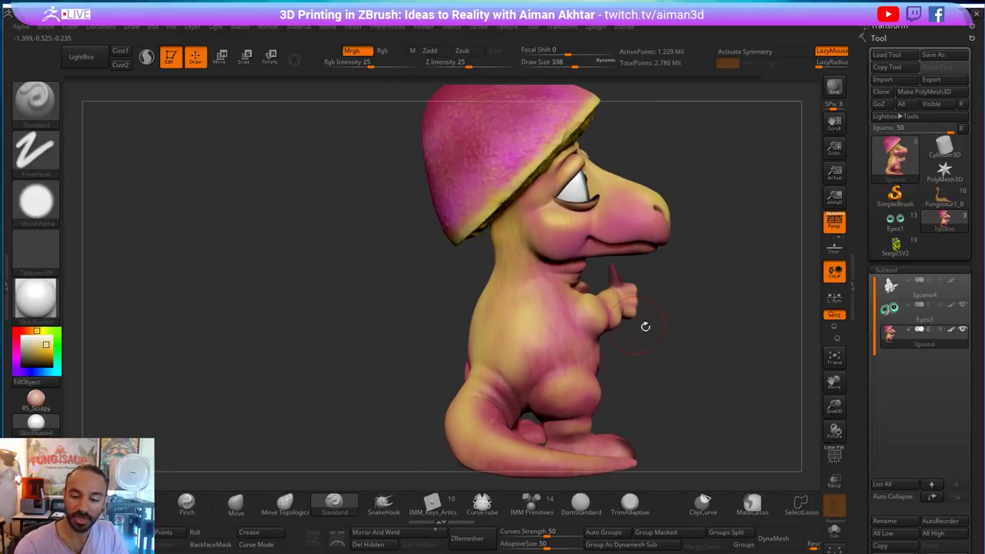
pyautogui.moveTo(645, 327); pyautogui.dragTo(688, 327)
pyautogui.moveTo(449, 355); pyautogui.dragTo(431, 365)
pyautogui.moveTo(288, 323); pyautogui.dragTo(502, 340)
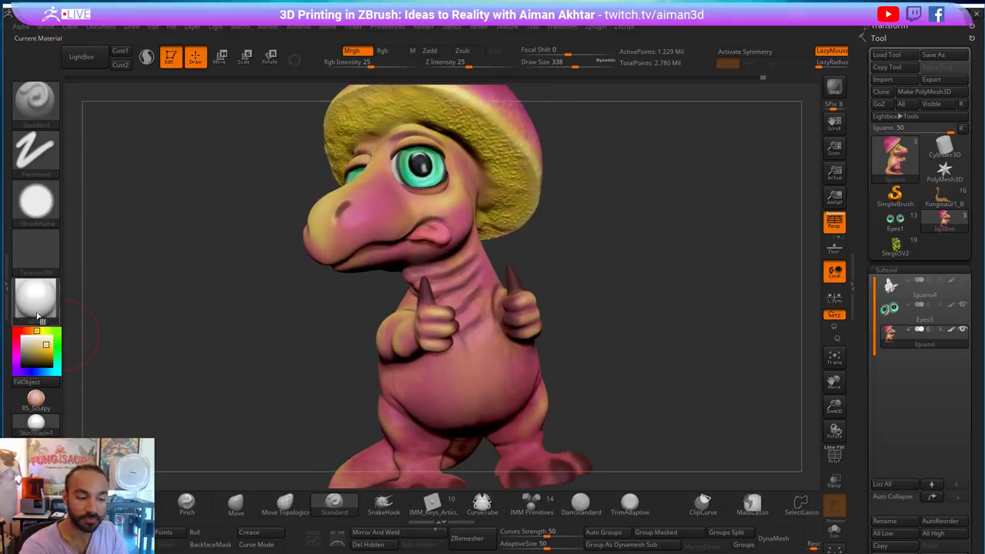
# - Sample yellow from the mushroom cap and paint it onto the upper chest at draw size 158
pyautogui.moveTo(40, 347)
pyautogui.mouseDown()
pyautogui.moveTo(405, 121)
pyautogui.moveTo(470, 117)
pyautogui.mouseUp()
pyautogui.press('s')
pyautogui.click(461, 353)
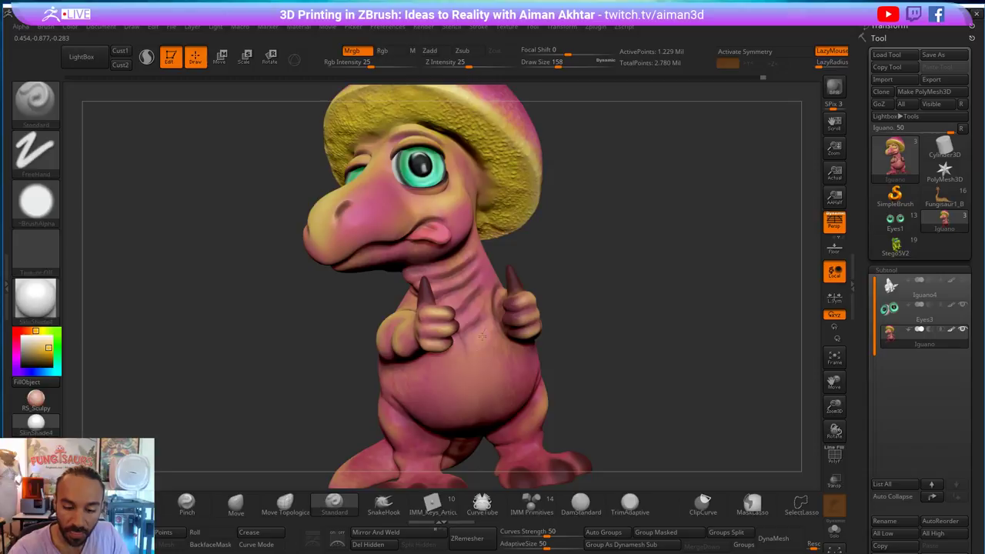
pyautogui.moveTo(564, 329); pyautogui.dragTo(457, 351)
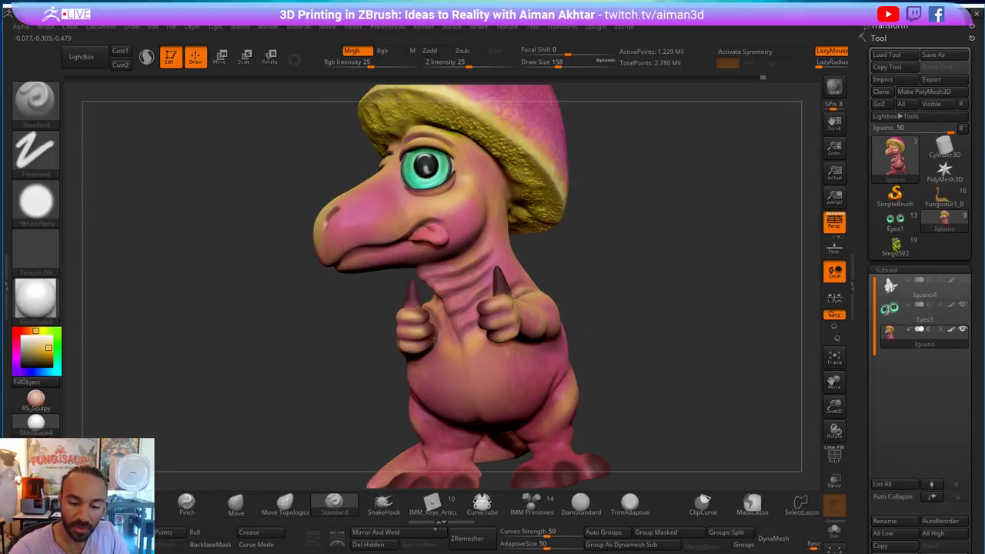
# - Increase the draw size to 207 and extend the yellow across the chest between the hands
pyautogui.moveTo(605, 273); pyautogui.dragTo(648, 270)
pyautogui.press('s')
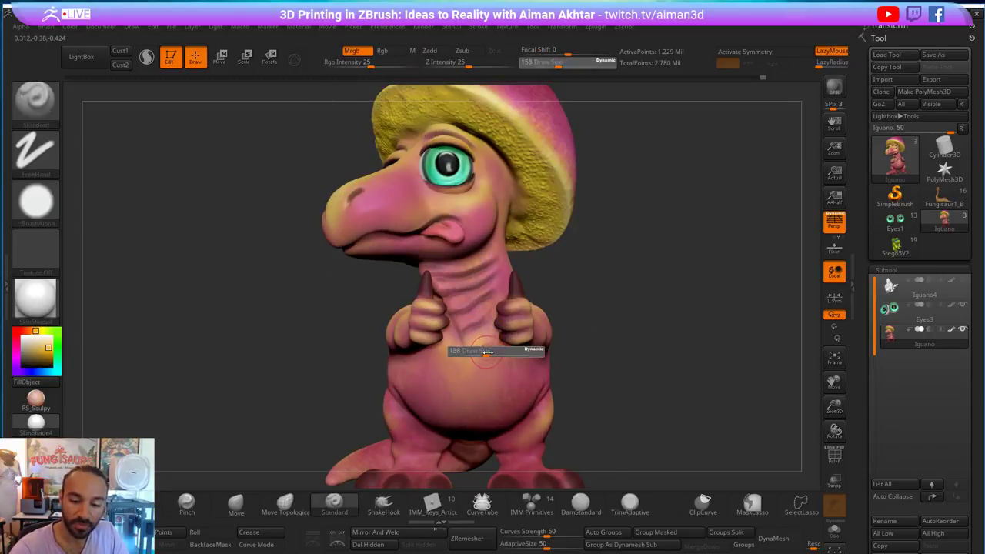
pyautogui.click(478, 353)
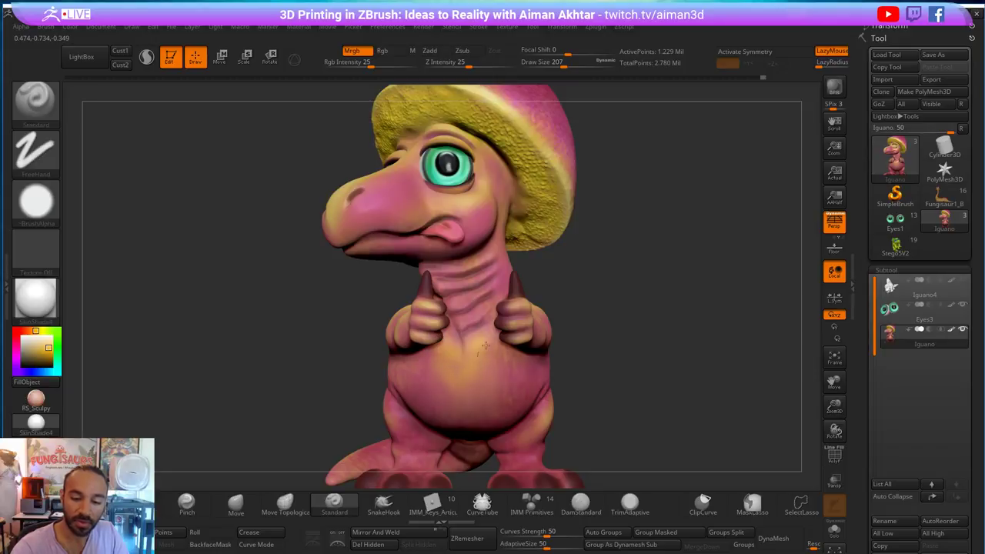
pyautogui.keyDown('alt'); pyautogui.moveTo(595, 326); pyautogui.dragTo(625, 339); pyautogui.keyUp('alt')
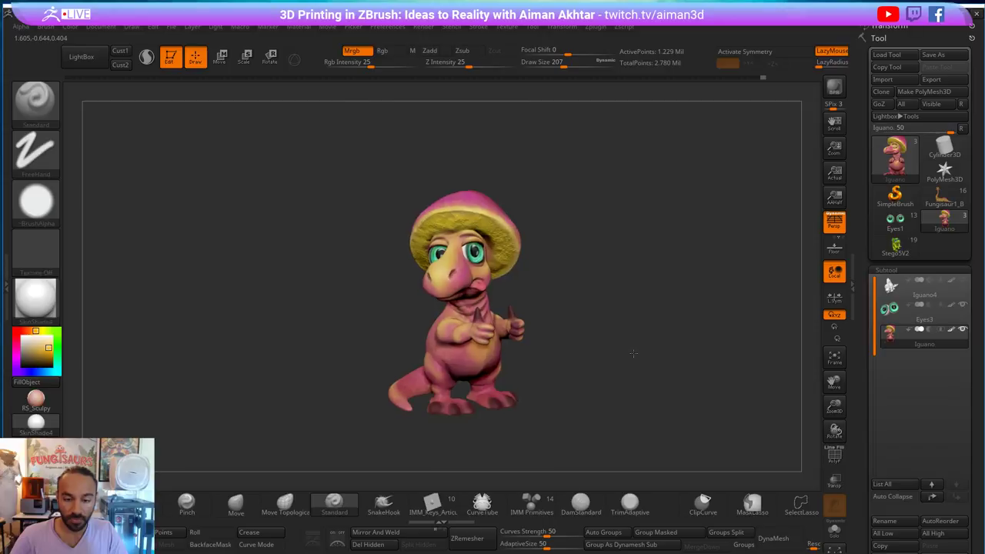
# - Choose a brighter yellow and paint it down the chest and belly at draw size 305
pyautogui.press('f')
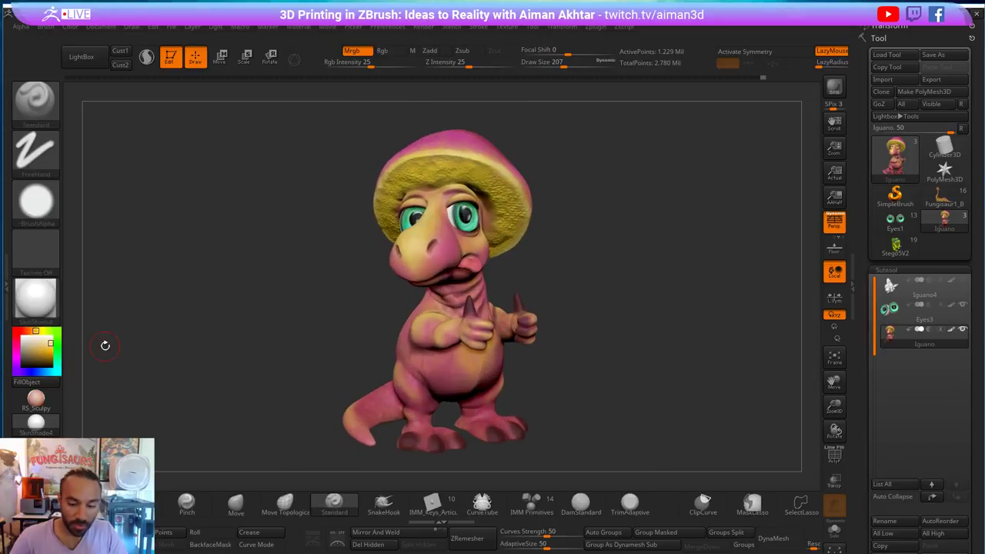
pyautogui.moveTo(517, 366)
pyautogui.mouseDown()
pyautogui.moveTo(474, 347)
pyautogui.moveTo(492, 357)
pyautogui.mouseUp()
pyautogui.press('s')
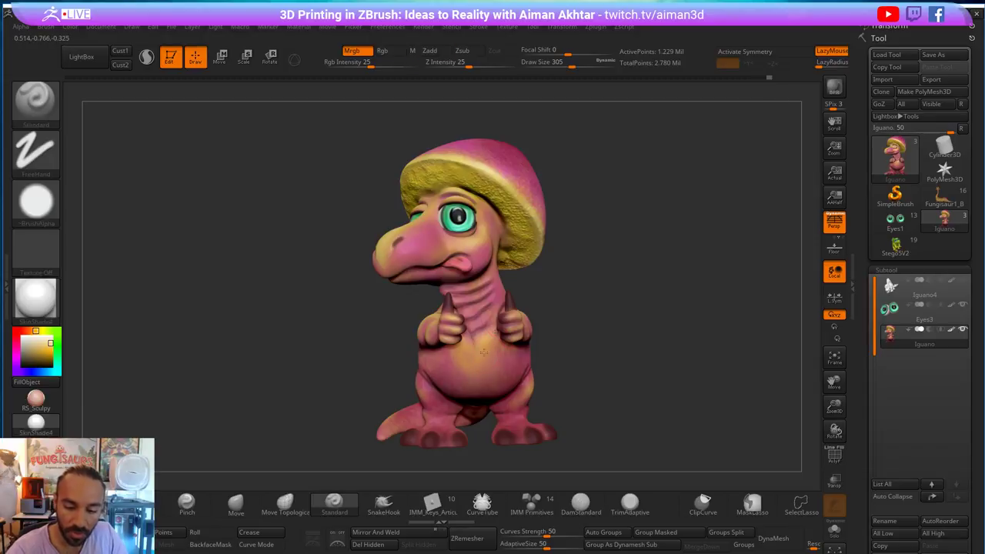
pyautogui.moveTo(471, 400); pyautogui.dragTo(463, 393, button='right')
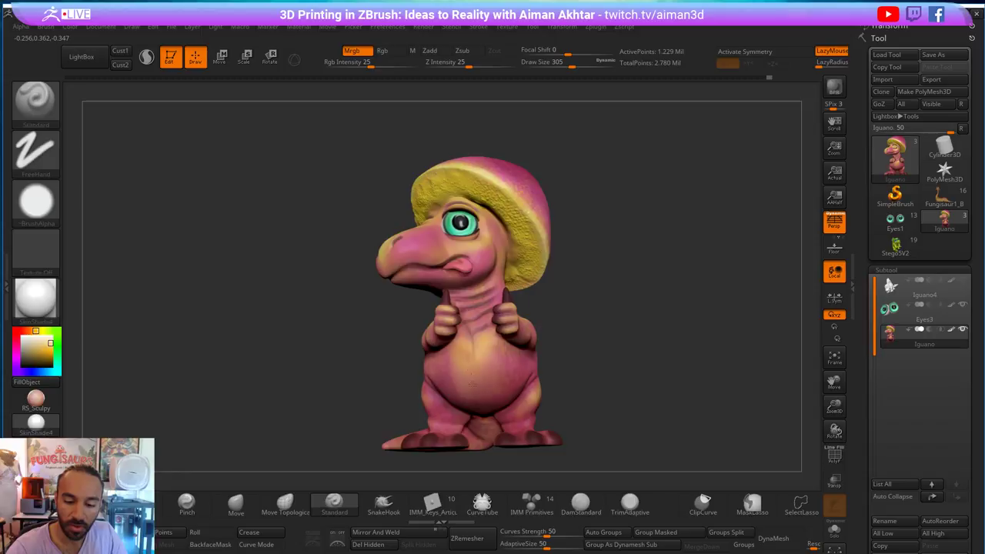
pyautogui.moveTo(463, 352)
pyautogui.mouseDown(button='right')
pyautogui.moveTo(593, 386)
pyautogui.moveTo(523, 415)
pyautogui.mouseUp(button='right')
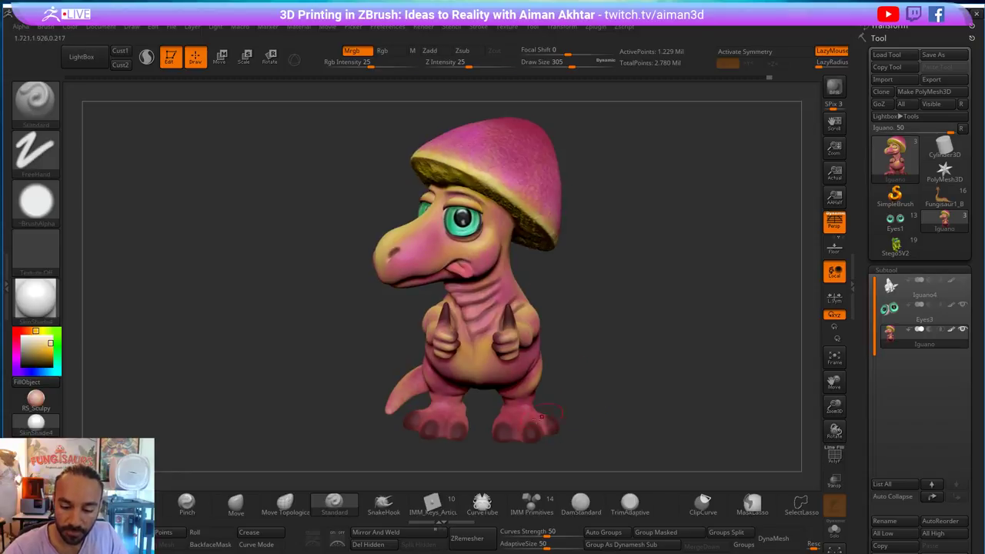
# - Reduce the draw size to 145 and paint yellow highlights over both feet and their toes
pyautogui.press('s')
pyautogui.moveTo(522, 418); pyautogui.dragTo(520, 418)
pyautogui.moveTo(580, 378); pyautogui.dragTo(575, 415)
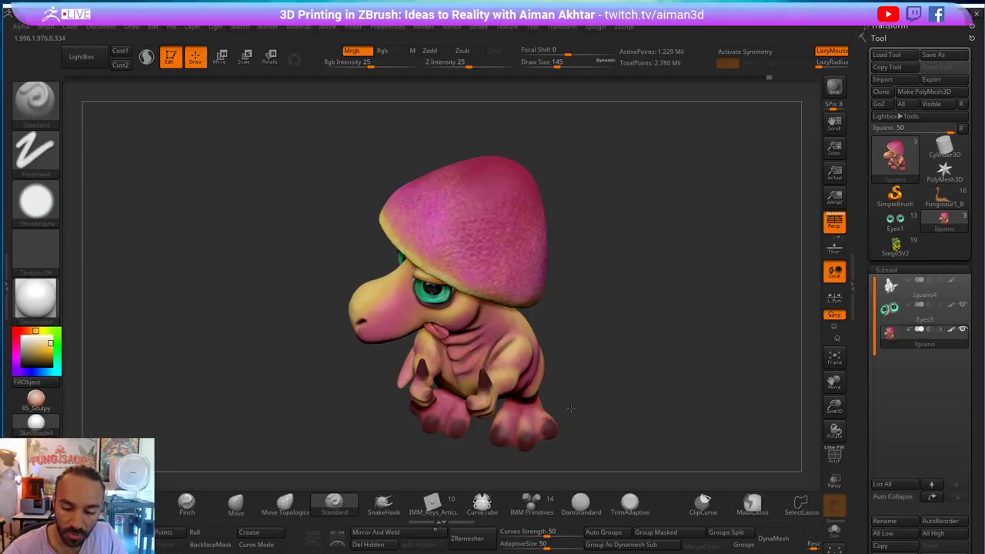
pyautogui.moveTo(570, 408); pyautogui.dragTo(515, 419, button='right')
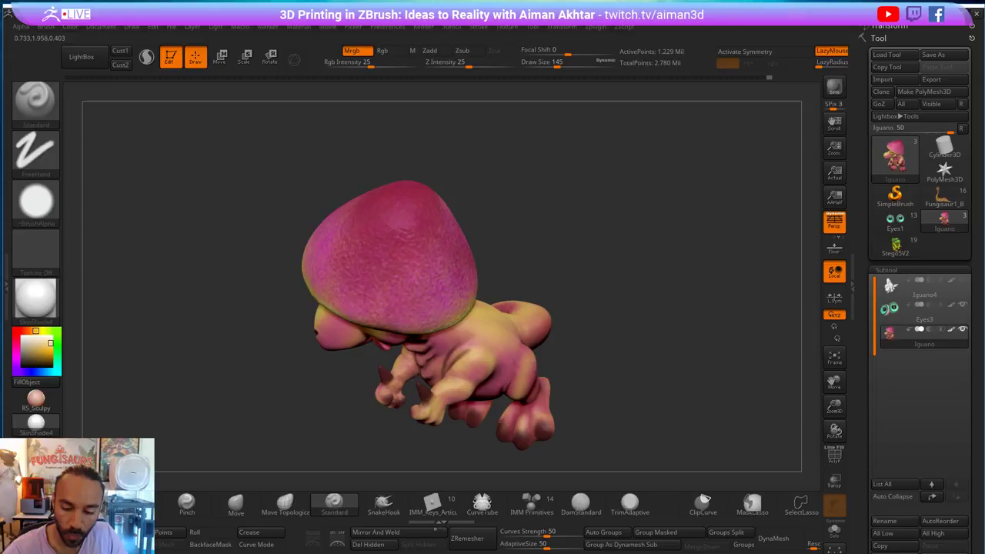
pyautogui.moveTo(539, 416); pyautogui.dragTo(461, 422, button='right')
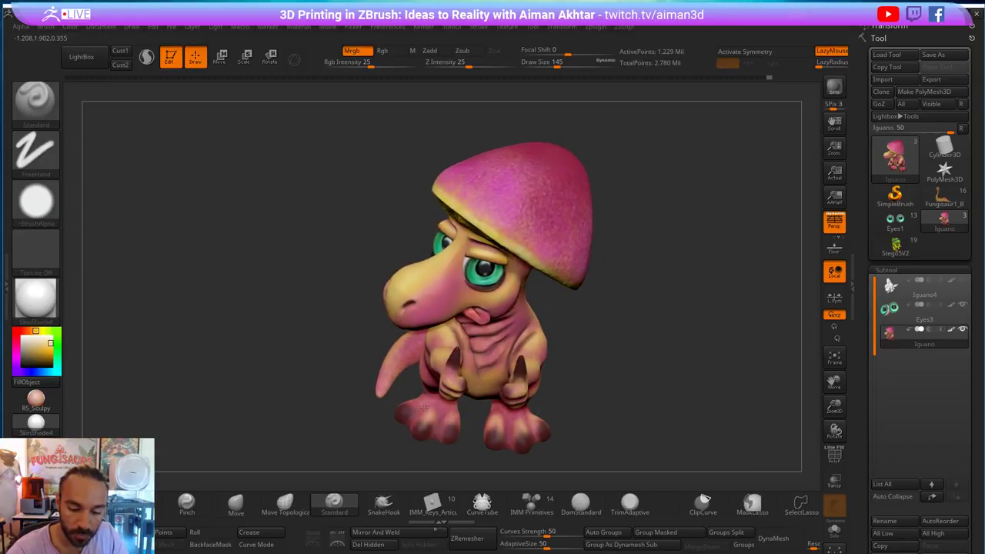
pyautogui.moveTo(411, 416); pyautogui.dragTo(456, 416, button='right')
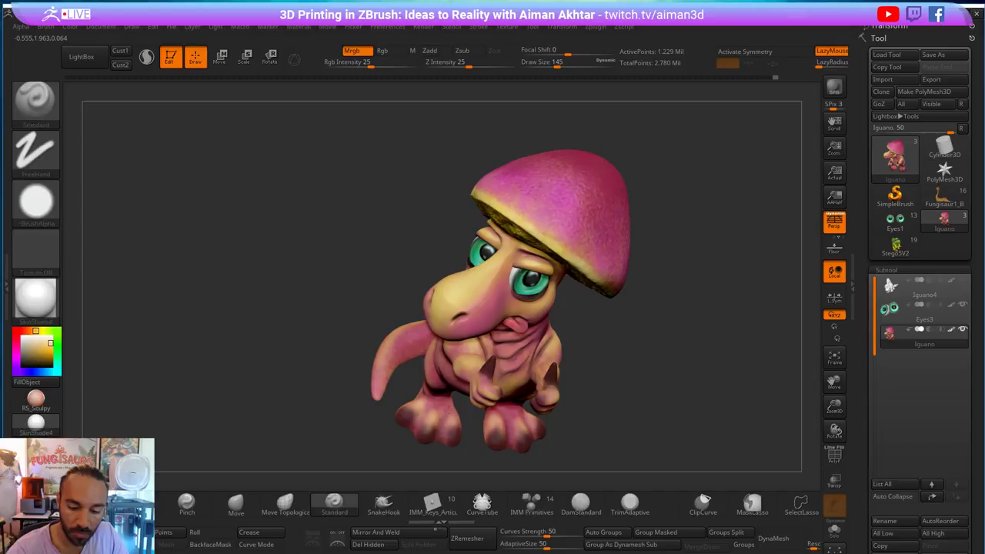
pyautogui.moveTo(449, 414)
pyautogui.mouseDown(button='right')
pyautogui.moveTo(430, 421)
pyautogui.moveTo(440, 412)
pyautogui.mouseUp(button='right')
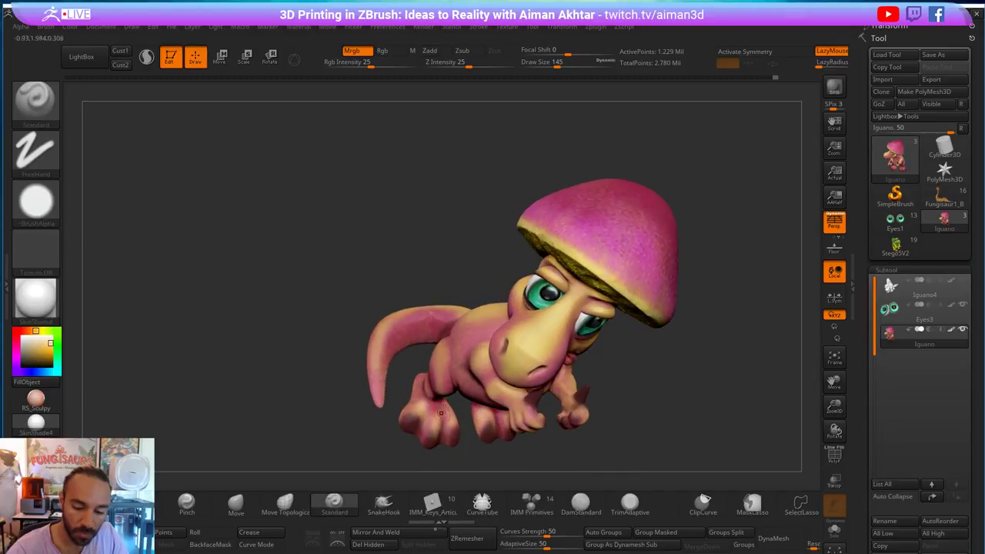
# - Paint yellow over the creature's flank, shoulder and back at draw size 280, working around both sides of the body
pyautogui.keyDown('shift'); pyautogui.moveTo(662, 363); pyautogui.dragTo(638, 290, button='right'); pyautogui.keyUp('shift')
pyautogui.moveTo(688, 309); pyautogui.dragTo(699, 310, button='right')
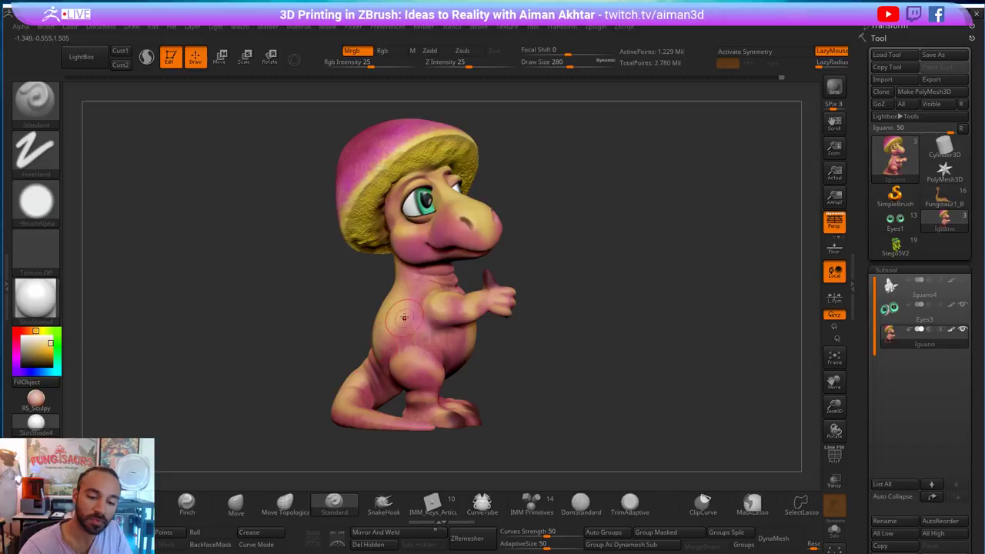
pyautogui.moveTo(408, 354)
pyautogui.mouseDown(button='right')
pyautogui.moveTo(426, 335)
pyautogui.moveTo(357, 355)
pyautogui.mouseUp(button='right')
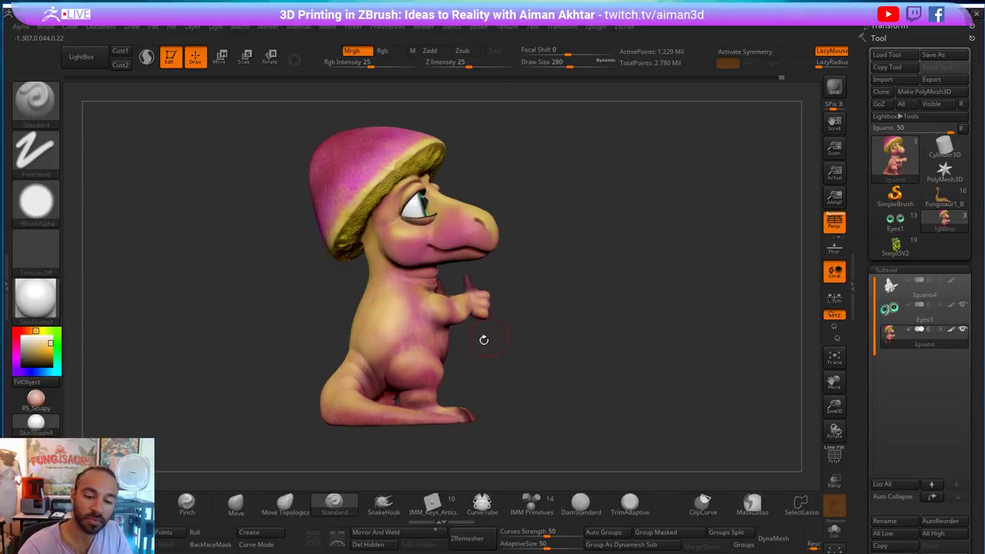
pyautogui.moveTo(482, 336); pyautogui.dragTo(364, 353, button='right')
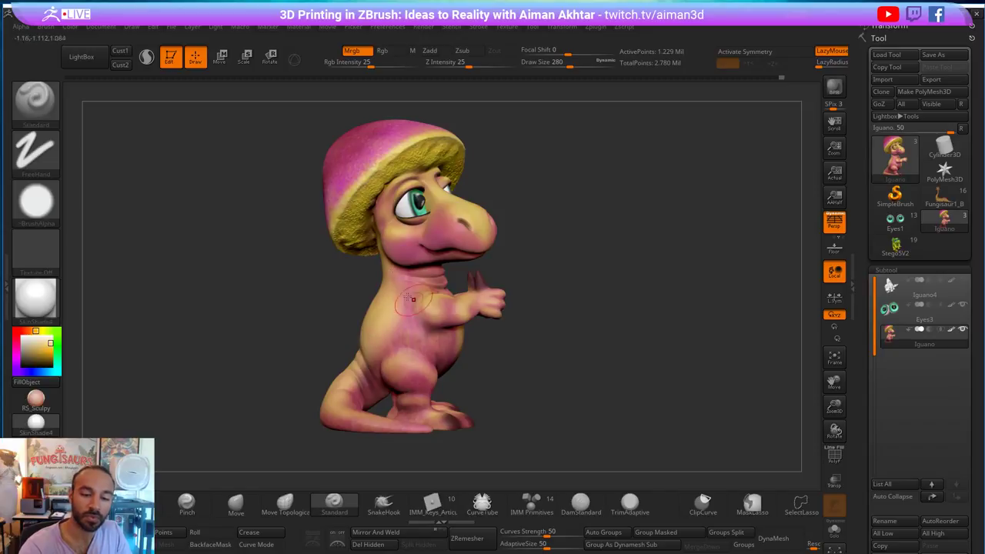
pyautogui.moveTo(431, 336); pyautogui.dragTo(385, 339, button='right')
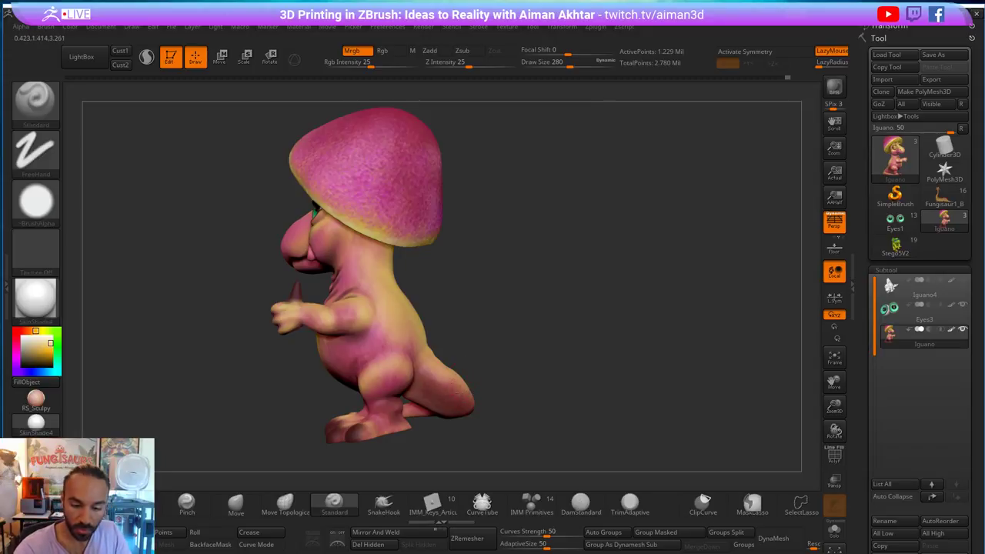
# - Reduce the draw size to 207 and blend yellow over the upper arm and side
pyautogui.press('s')
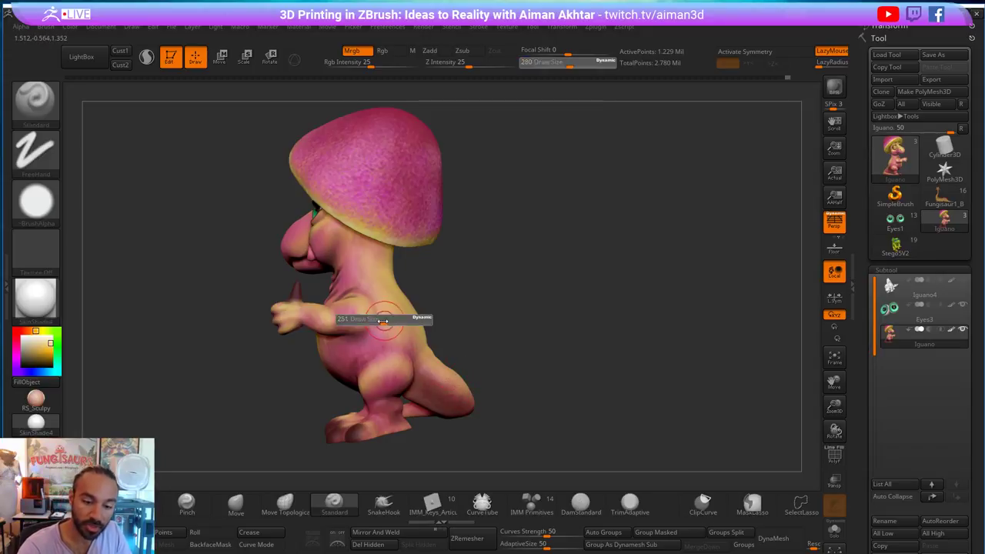
pyautogui.click(380, 321)
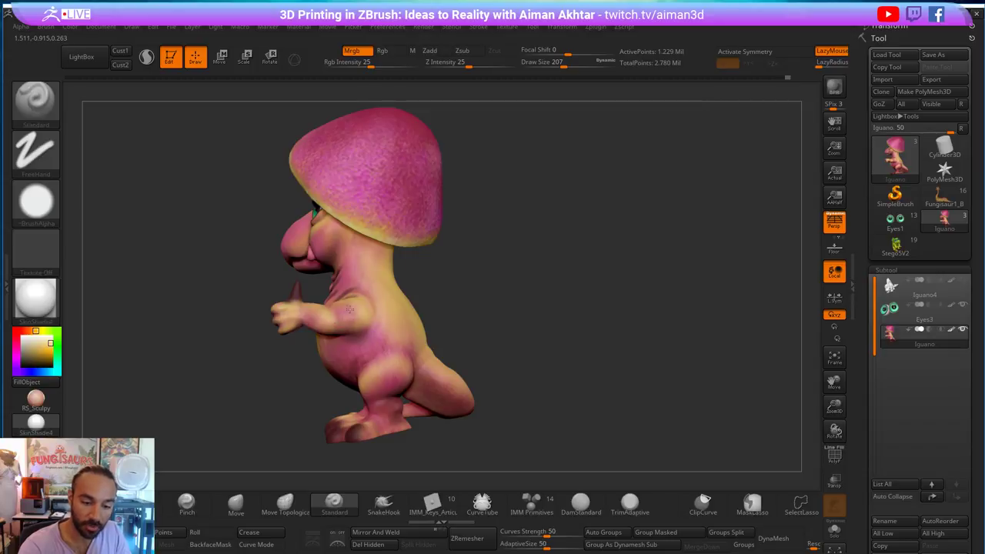
pyautogui.moveTo(435, 292); pyautogui.dragTo(422, 347)
pyautogui.press('ctrl')
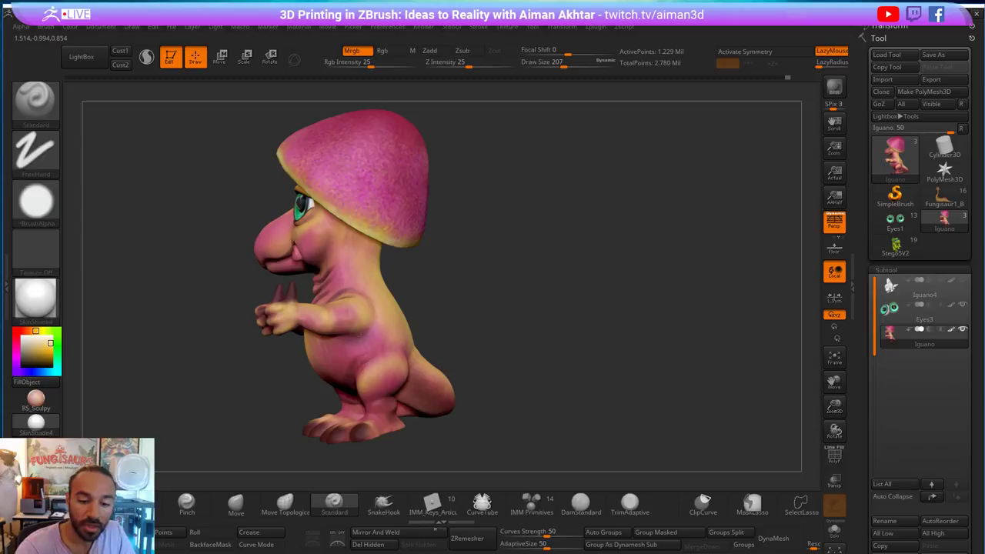
pyautogui.moveTo(458, 323)
pyautogui.mouseDown()
pyautogui.moveTo(496, 313)
pyautogui.moveTo(470, 285)
pyautogui.moveTo(510, 248)
pyautogui.moveTo(533, 250)
pyautogui.mouseUp()
# - Switch the paint colour to white and paint both thumb claws at draw size 149
pyautogui.press('s')
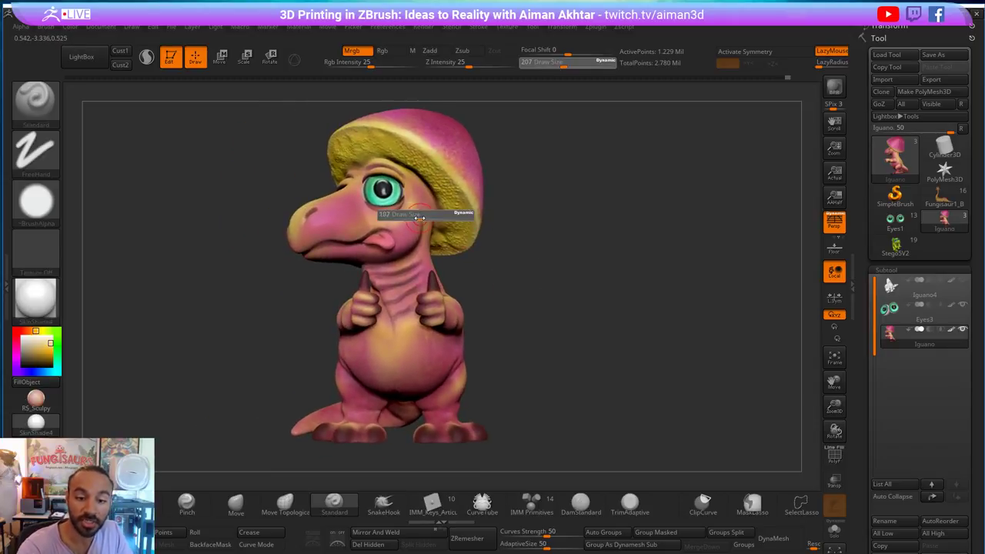
pyautogui.click(419, 218)
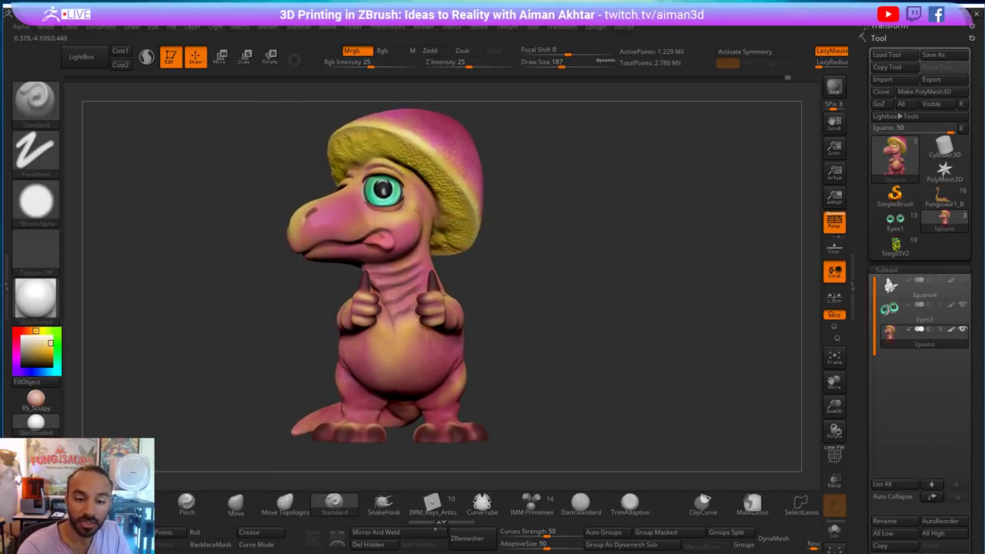
pyautogui.moveTo(543, 237)
pyautogui.mouseDown()
pyautogui.moveTo(553, 230)
pyautogui.moveTo(616, 336)
pyautogui.moveTo(566, 337)
pyautogui.moveTo(620, 375)
pyautogui.moveTo(603, 371)
pyautogui.moveTo(641, 400)
pyautogui.moveTo(613, 374)
pyautogui.moveTo(673, 345)
pyautogui.moveTo(677, 360)
pyautogui.moveTo(695, 363)
pyautogui.moveTo(573, 277)
pyautogui.moveTo(569, 250)
pyautogui.moveTo(573, 284)
pyautogui.moveTo(567, 256)
pyautogui.mouseUp()
pyautogui.press('s')
pyautogui.press('s')
pyautogui.press('s')
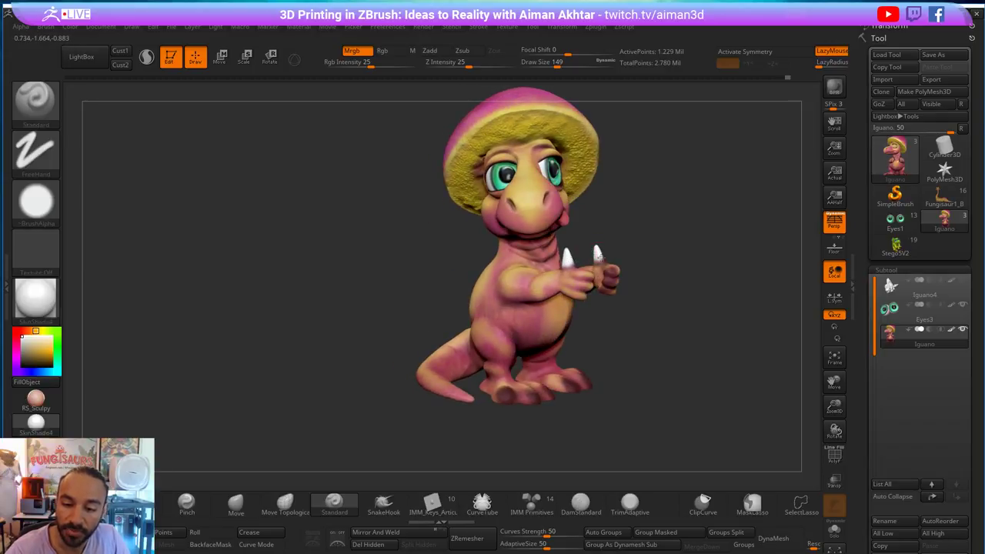
pyautogui.press('s')
pyautogui.moveTo(609, 274)
pyautogui.mouseDown()
pyautogui.moveTo(605, 290)
pyautogui.moveTo(609, 273)
pyautogui.mouseUp()
pyautogui.moveTo(609, 274); pyautogui.dragTo(577, 275, button='right')
pyautogui.moveTo(581, 281); pyautogui.dragTo(580, 286)
# - Paint the toe claws and the remaining finger claws white, reducing the draw size to 116 for the hands
pyautogui.moveTo(578, 276); pyautogui.dragTo(604, 357, button='right')
pyautogui.press('s')
pyautogui.moveTo(604, 358); pyautogui.dragTo(558, 323)
pyautogui.keyDown('alt'); pyautogui.moveTo(640, 376); pyautogui.dragTo(616, 398); pyautogui.keyUp('alt')
pyautogui.moveTo(611, 365); pyautogui.dragTo(613, 373)
pyautogui.moveTo(635, 375); pyautogui.dragTo(663, 362)
pyautogui.moveTo(736, 290); pyautogui.dragTo(656, 320)
pyautogui.moveTo(655, 320); pyautogui.dragTo(437, 283, button='right')
pyautogui.moveTo(437, 283); pyautogui.dragTo(425, 304)
pyautogui.press('s')
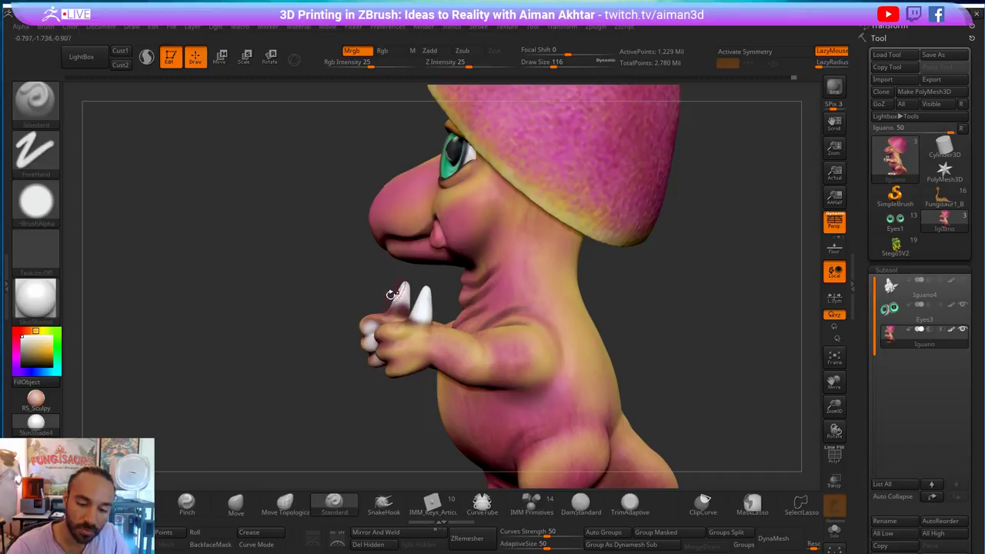
pyautogui.moveTo(352, 288)
pyautogui.mouseDown(button='right')
pyautogui.moveTo(400, 302)
pyautogui.moveTo(470, 270)
pyautogui.moveTo(376, 296)
pyautogui.mouseUp(button='right')
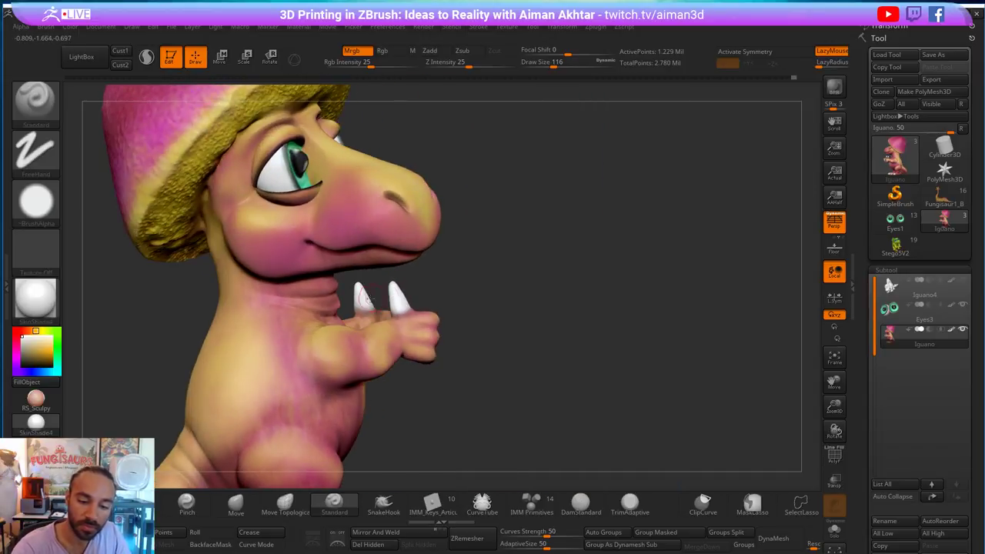
pyautogui.press('f')
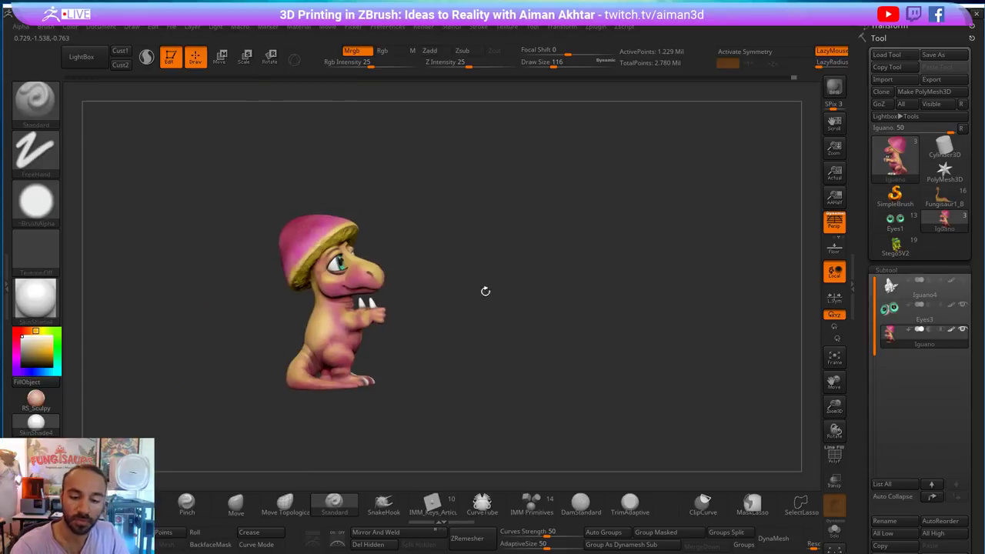
pyautogui.moveTo(491, 290); pyautogui.dragTo(583, 309, button='right')
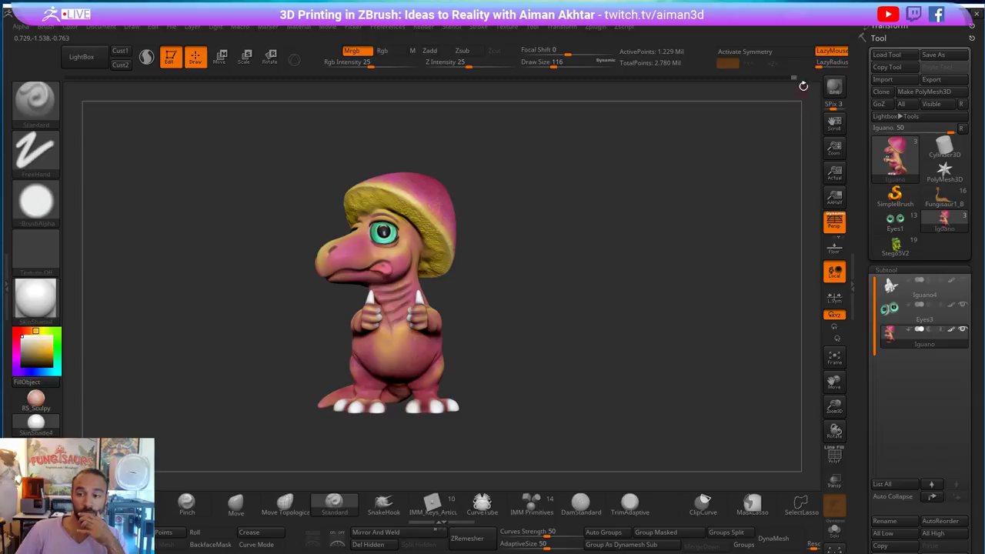
# - Save the tool over the existing Iguano4 file in the Stream10 folder
pyautogui.click(933, 54)
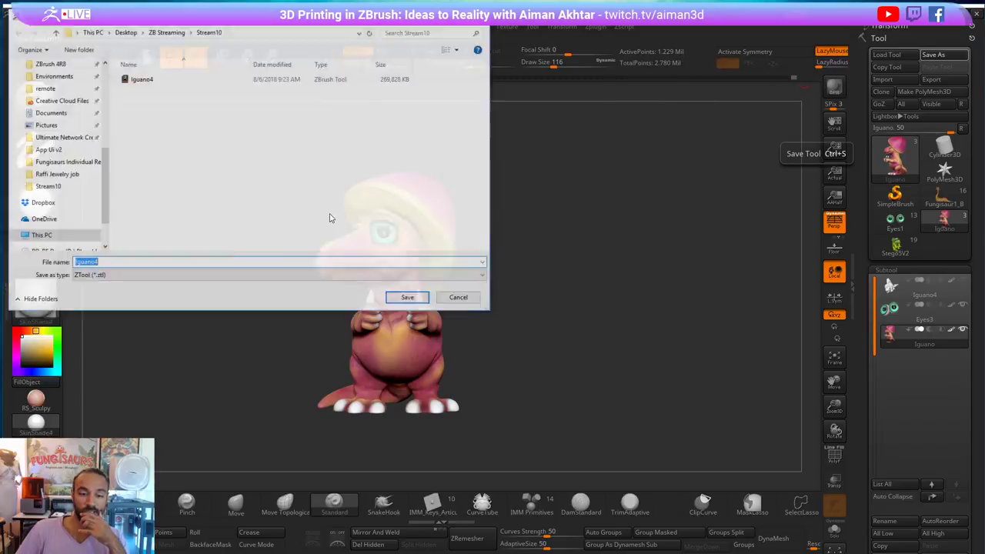
pyautogui.click(157, 79)
pyautogui.click(404, 297)
pyautogui.click(514, 306)
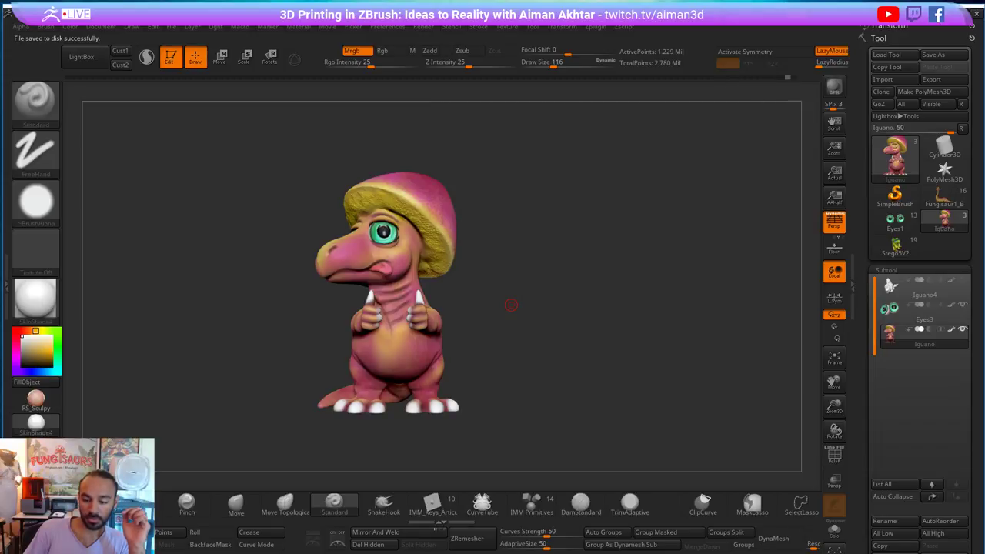
# - Step back through the undo history to review earlier stages of the creature's paint
pyautogui.hotkey('ctrl', 'z')
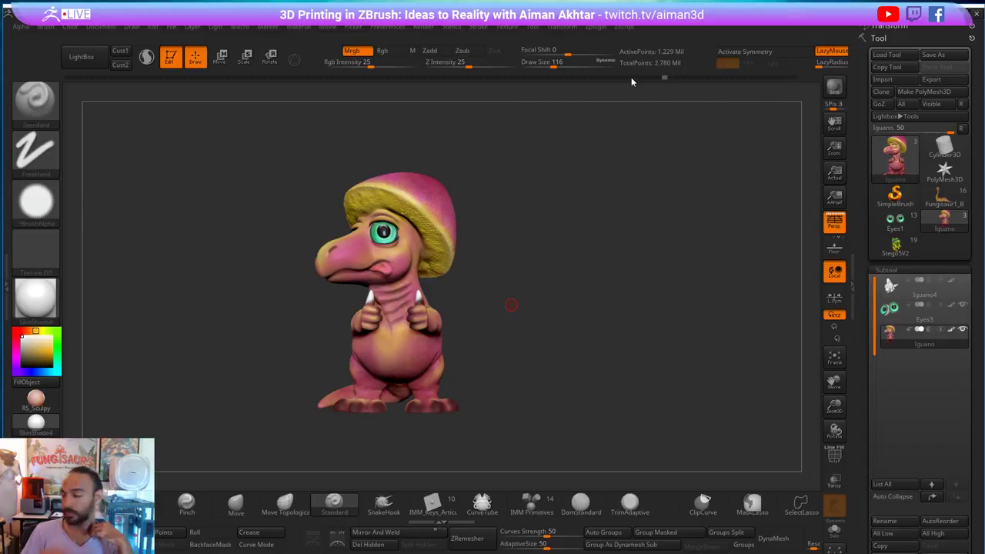
pyautogui.hotkey('ctrl', 'z')
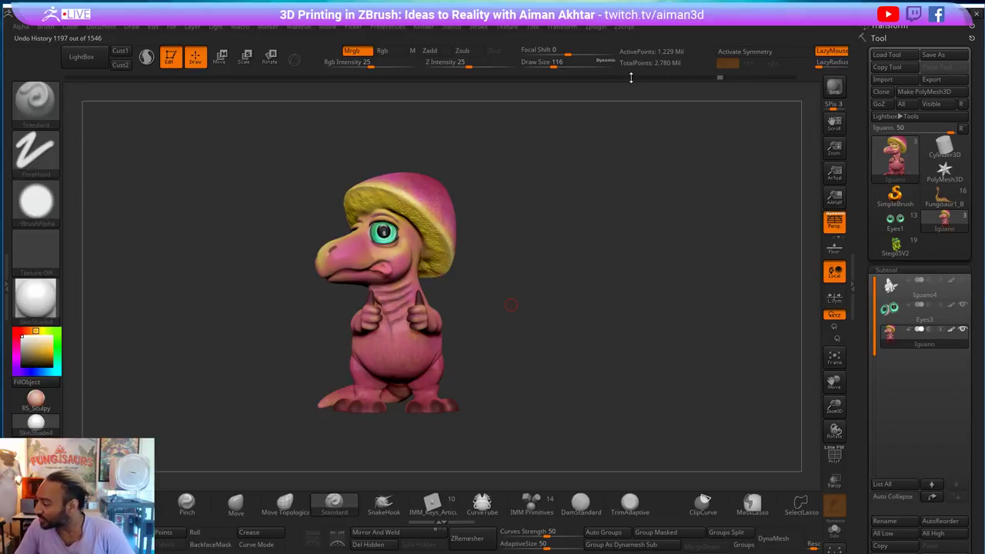
pyautogui.moveTo(631, 77)
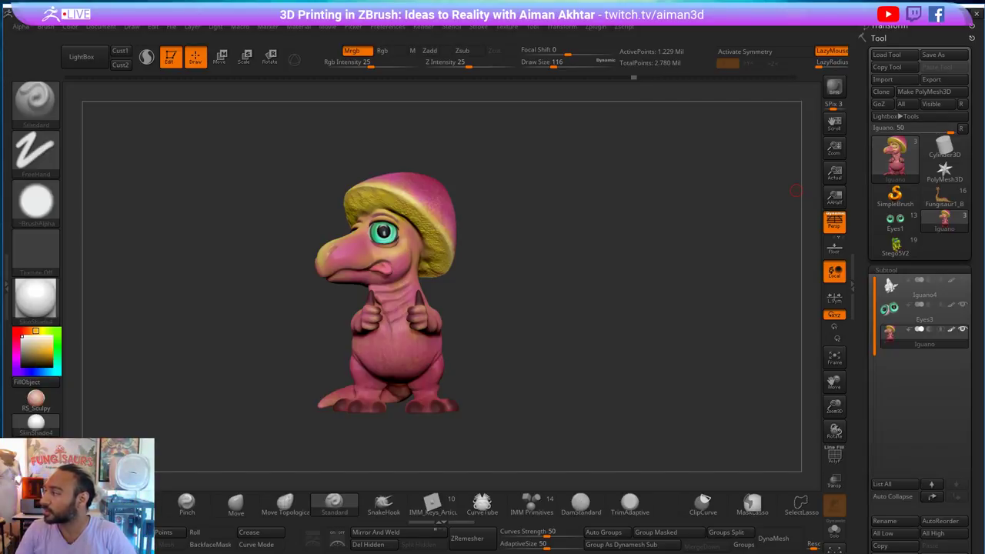
# - Switch to the web browser and open fungisaurs.com
pyautogui.moveTo(984, 54); pyautogui.dragTo(600, 3)
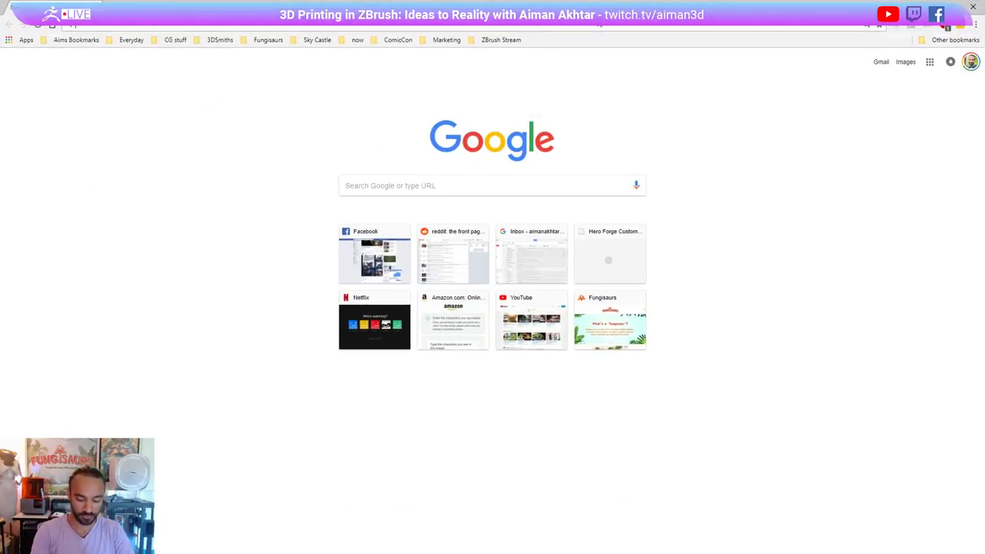
pyautogui.write('fungisu')
pyautogui.press('BackSpace')
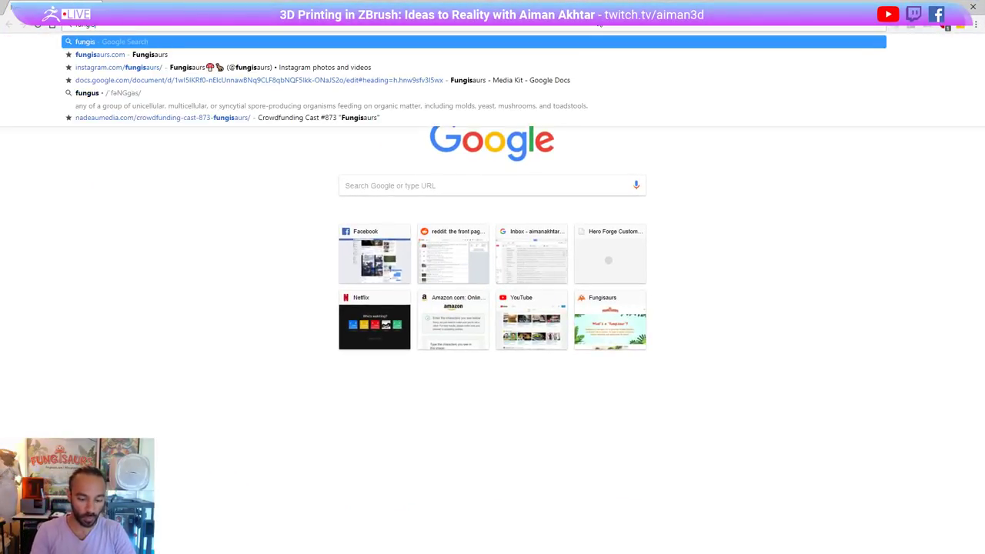
pyautogui.write('aur')
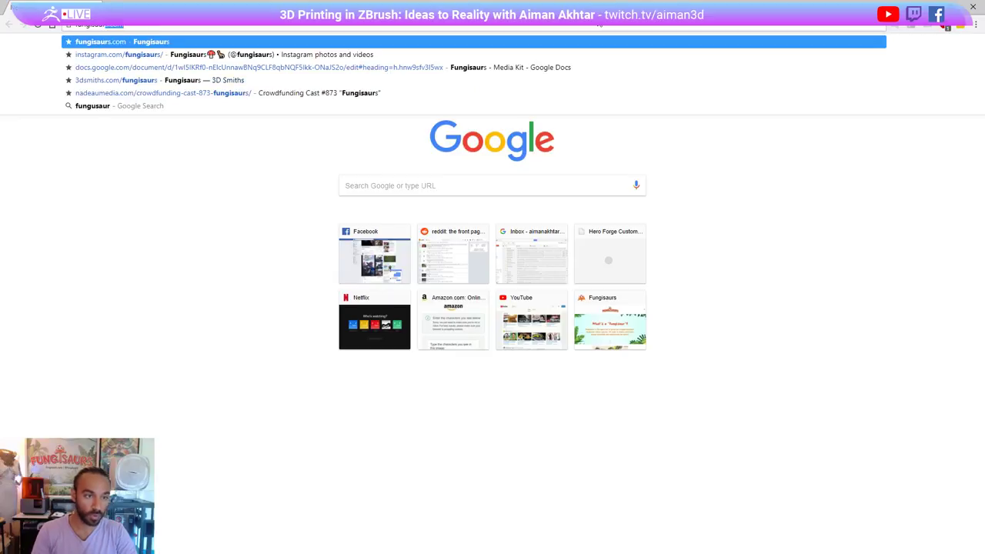
pyautogui.press('Return')
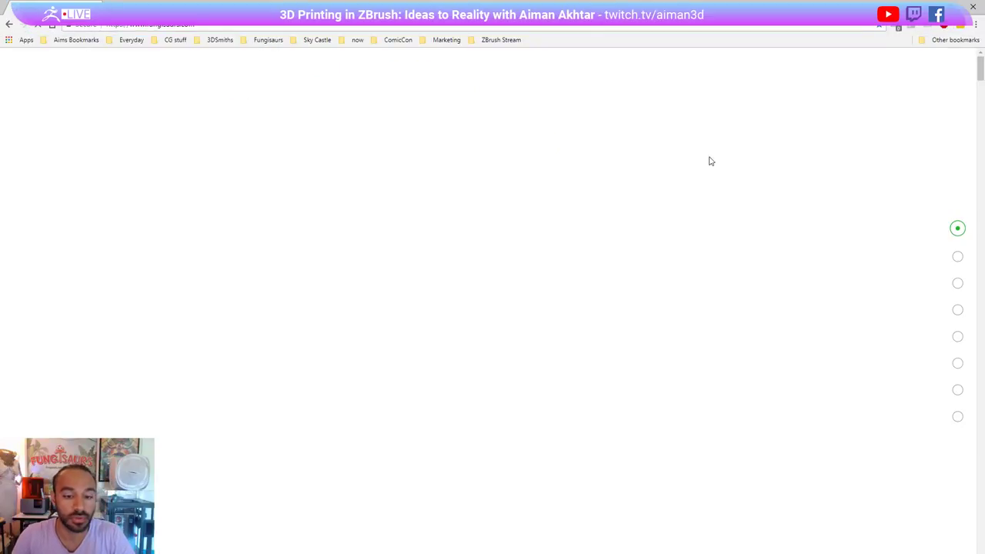
# - Browse to the Meet the Fungisaurs section and step through the enlarged species pictures from Pterocap to Sailamander and beyond
pyautogui.scroll(-3, 721, 160)
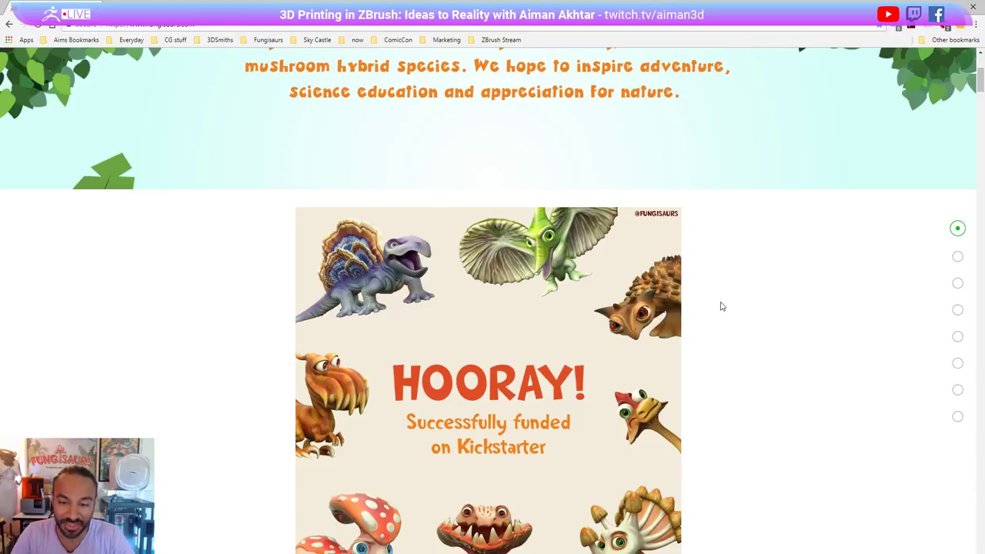
pyautogui.scroll(-1, 720, 306)
pyautogui.scroll(-8, 721, 305)
pyautogui.scroll(-12, 717, 303)
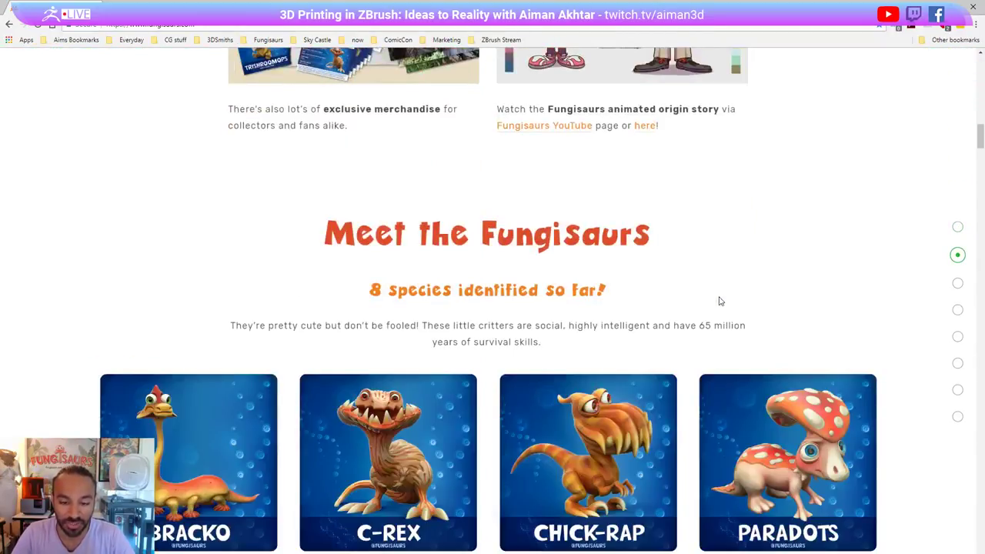
pyautogui.scroll(1, 720, 304)
pyautogui.click(182, 324)
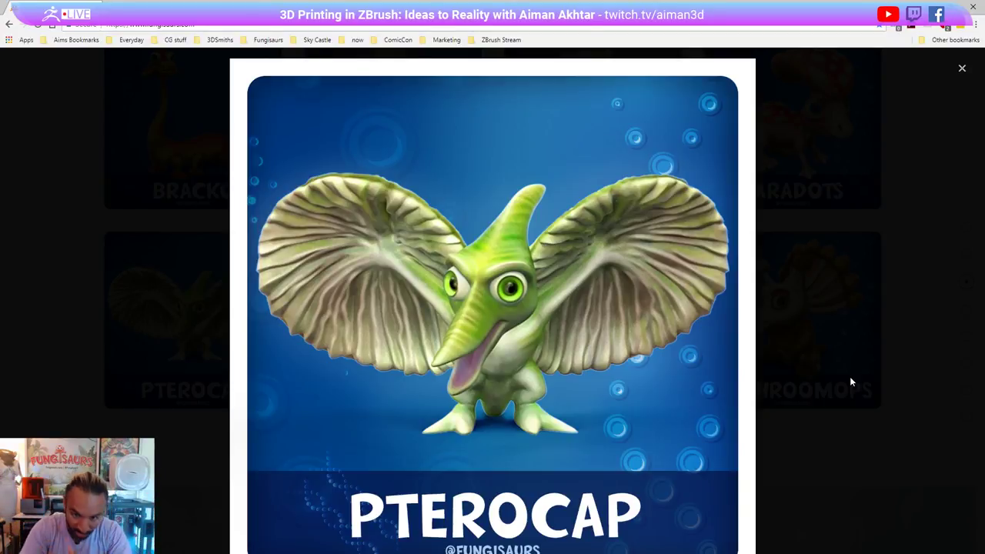
pyautogui.press('Right')
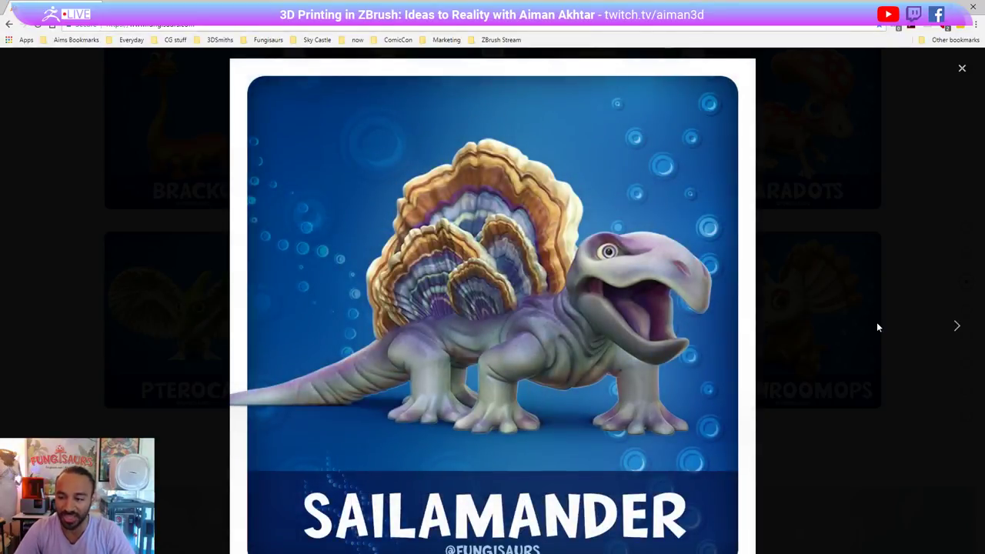
pyautogui.press('Right')
pyautogui.click(962, 68)
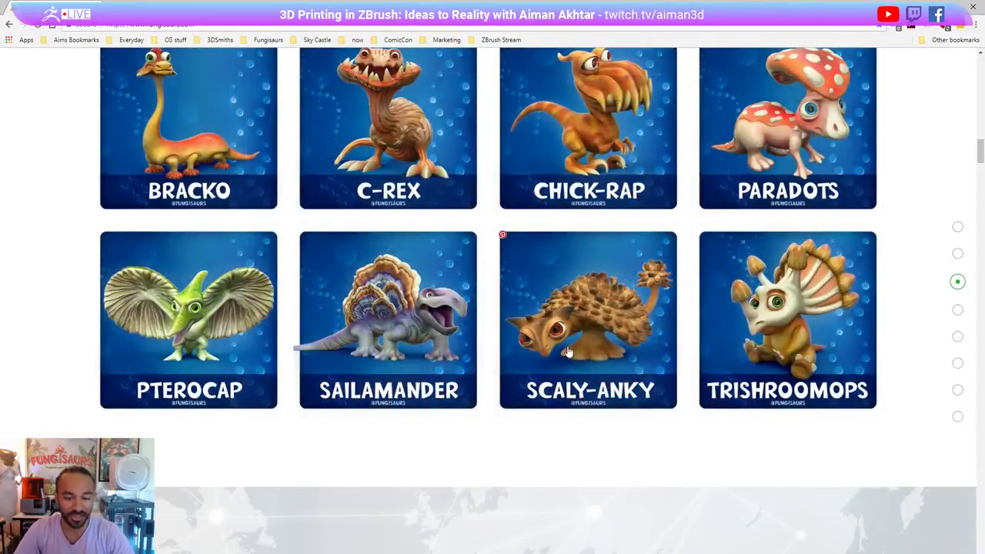
# - Look over the World Sightings section and its location photos on the Fungisaurs site
pyautogui.scroll(-5, 915, 356)
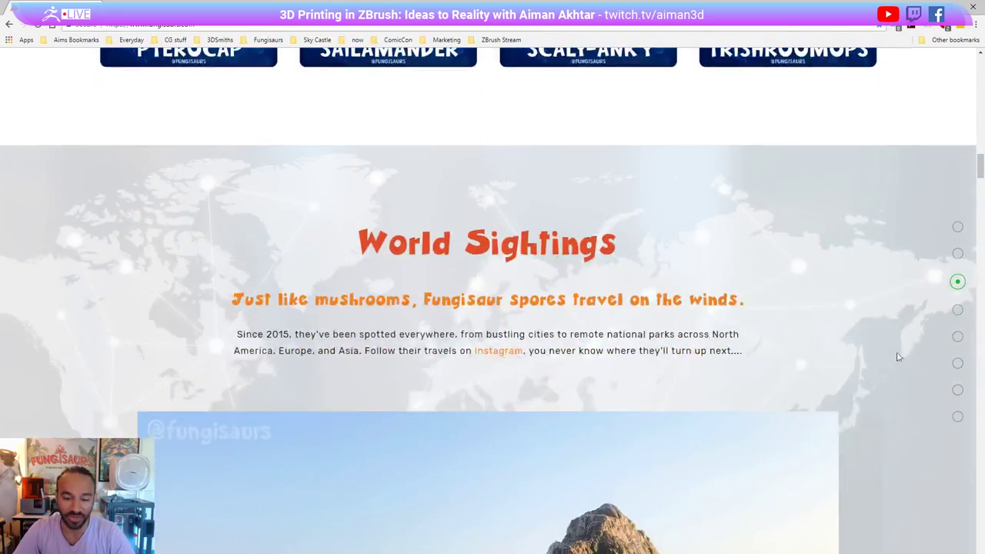
pyautogui.scroll(5, 892, 357)
pyautogui.scroll(-15, 877, 358)
pyautogui.scroll(8, 865, 357)
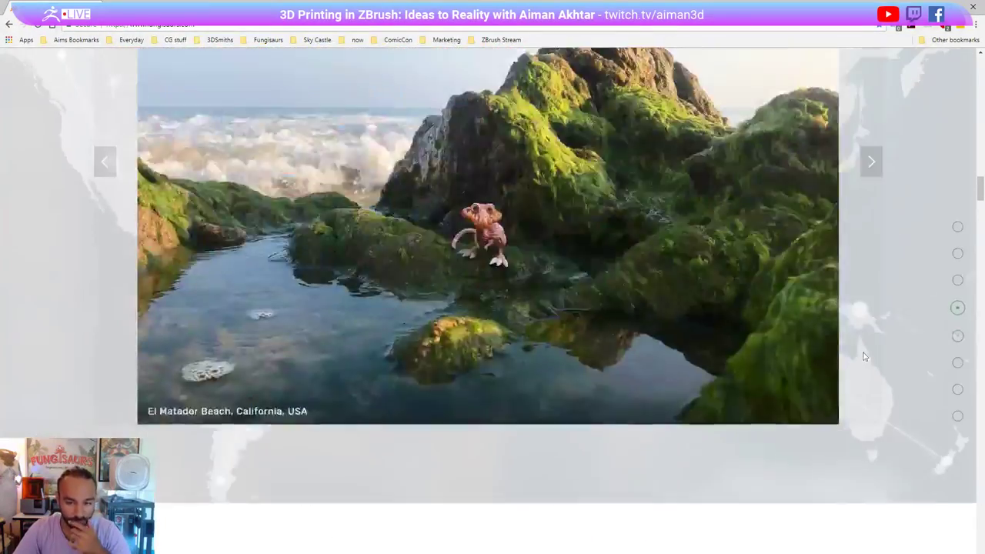
# - Step through more World Sightings photos, from El Matador Beach on to the snowy Mammoth Mountain, California picture
pyautogui.click(879, 172)
pyautogui.scroll(2, 880, 184)
pyautogui.click(871, 246)
pyautogui.click(871, 246)
pyautogui.click(873, 247)
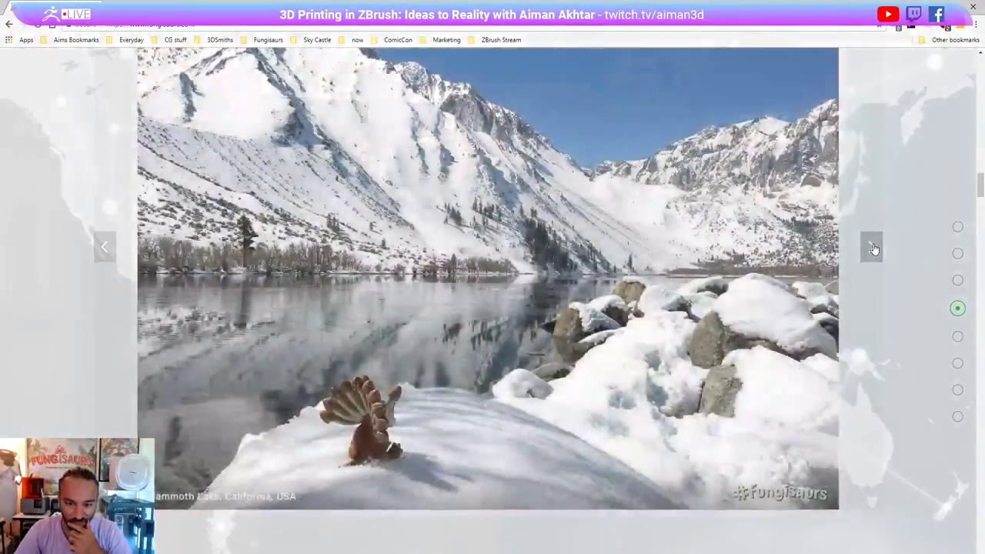
pyautogui.click(871, 247)
pyautogui.click(871, 247)
pyautogui.click(871, 247)
pyautogui.click(871, 247)
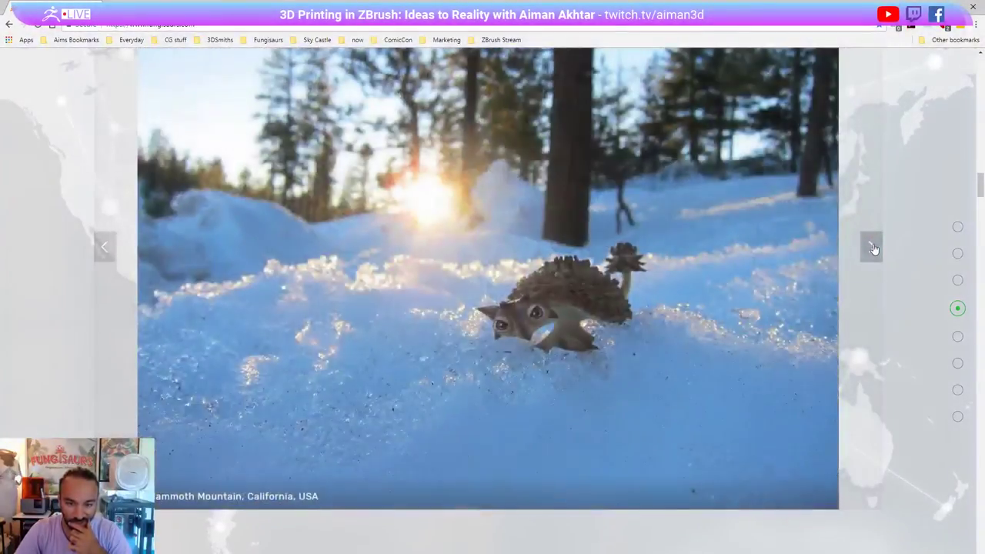
# - Look over the creator's story section of the Fungisaurs page, close the browser and return to the creature in ZBrush
pyautogui.scroll(-7, 861, 275)
pyautogui.scroll(2, 861, 275)
pyautogui.scroll(-5, 862, 275)
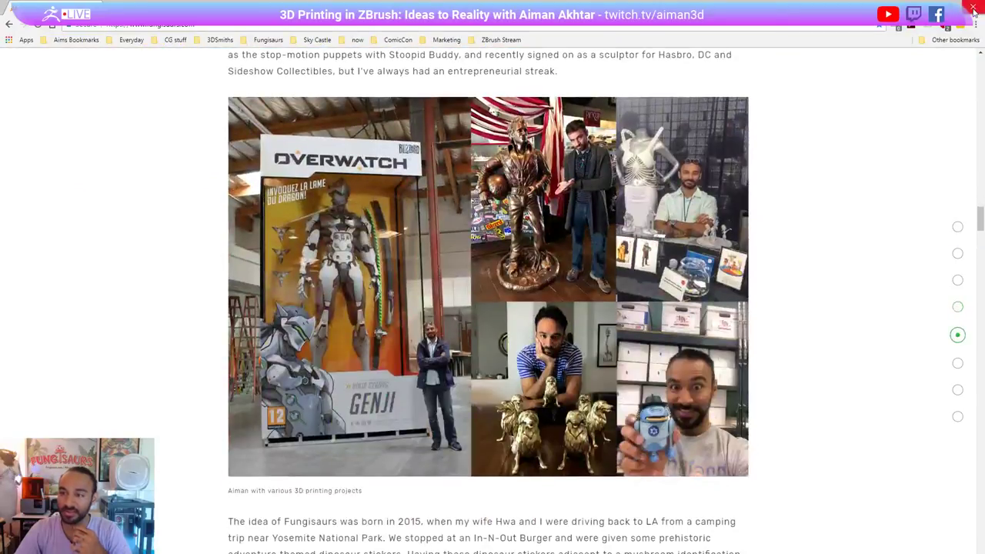
pyautogui.click(973, 11)
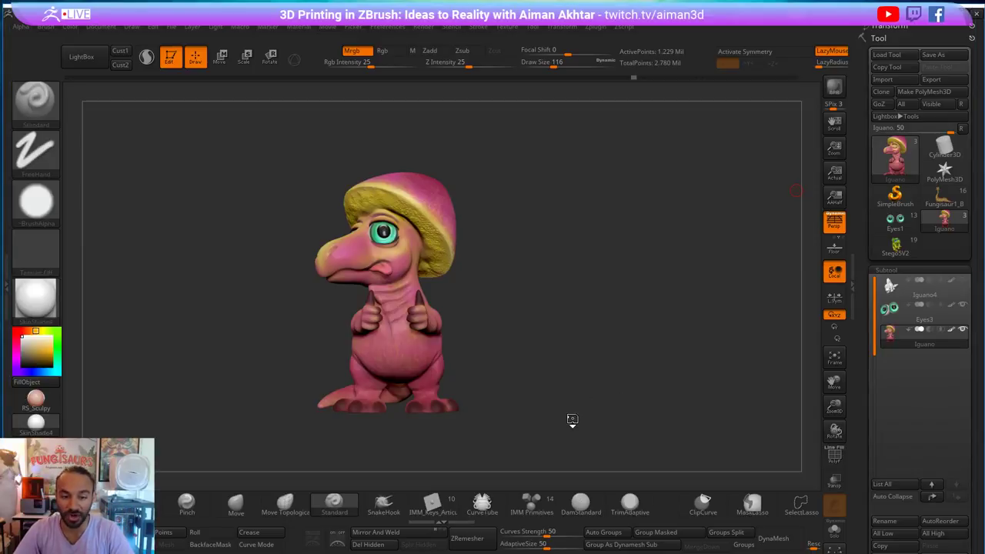
pyautogui.moveTo(572, 417); pyautogui.dragTo(580, 419)
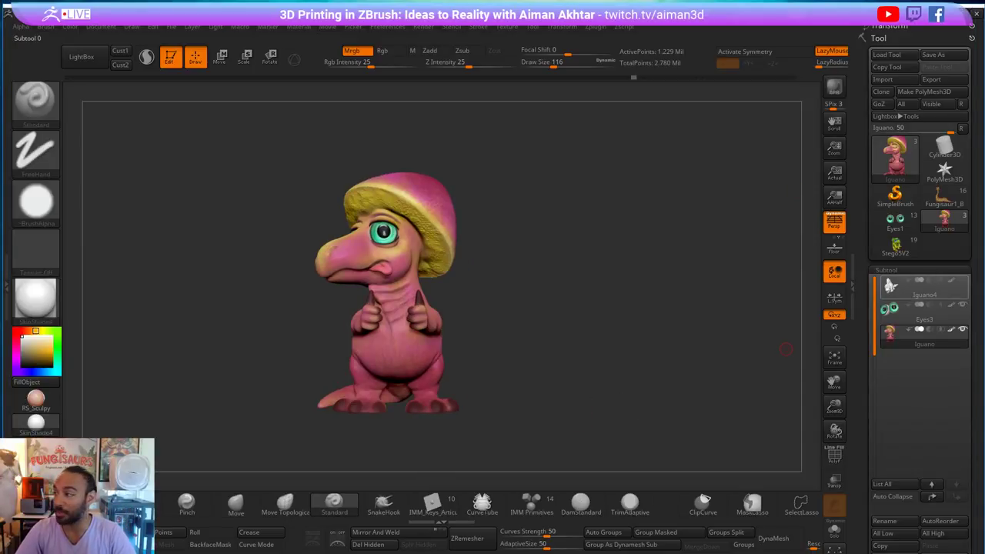
# - Open a new browser window, search Google for dimorphodon, and enlarge the first image result
pyautogui.moveTo(924, 289)
pyautogui.moveTo(984, 127); pyautogui.dragTo(756, 63)
pyautogui.write('dimo')
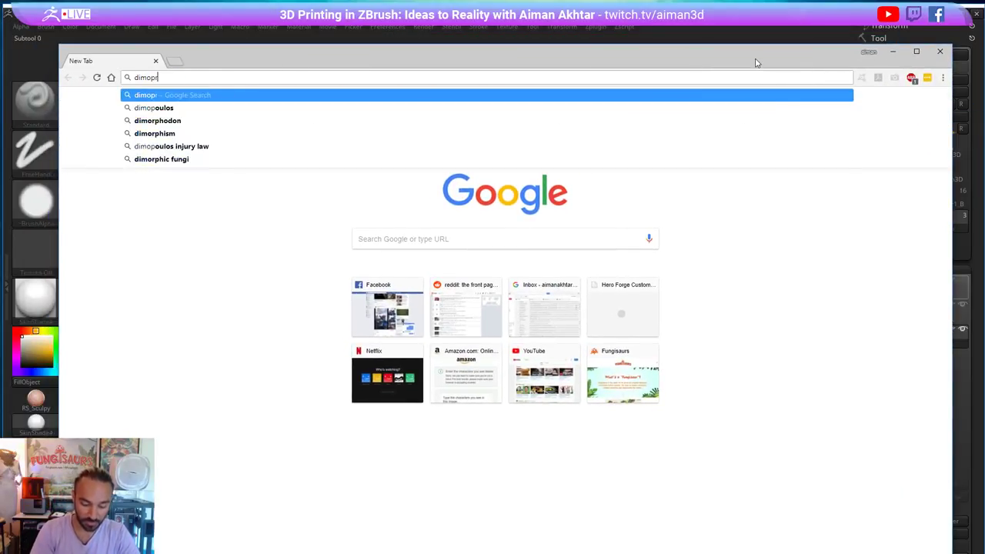
pyautogui.write('rph')
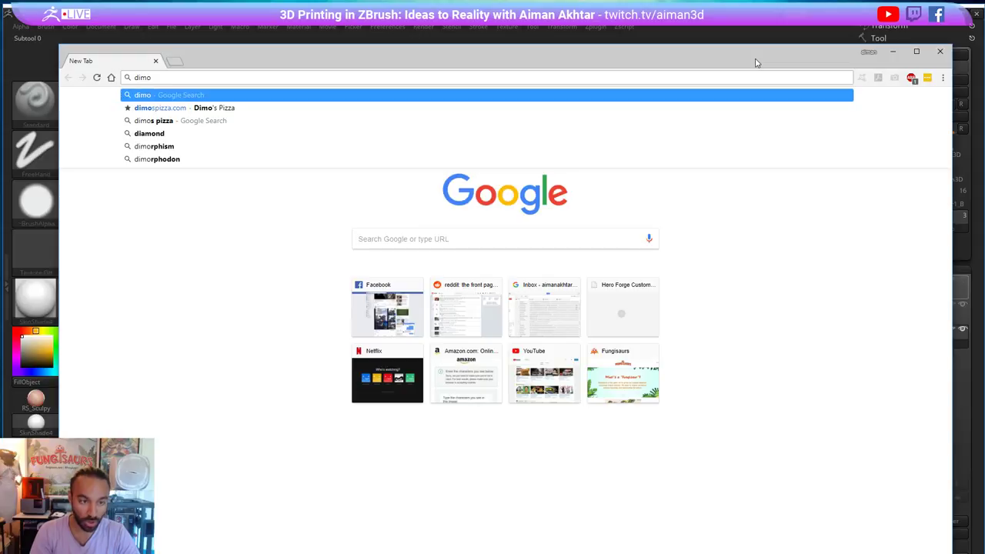
pyautogui.press('Return')
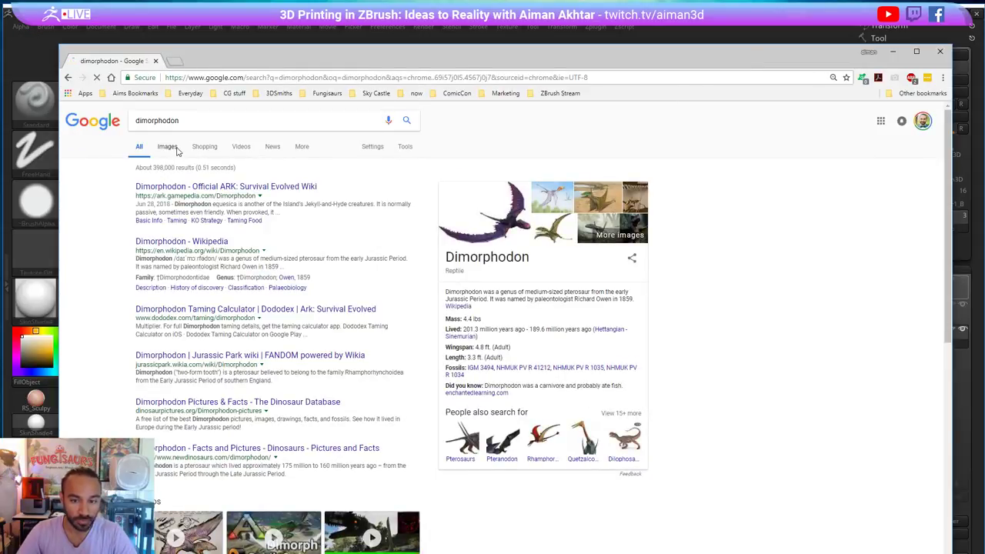
pyautogui.click(168, 146)
pyautogui.click(182, 246)
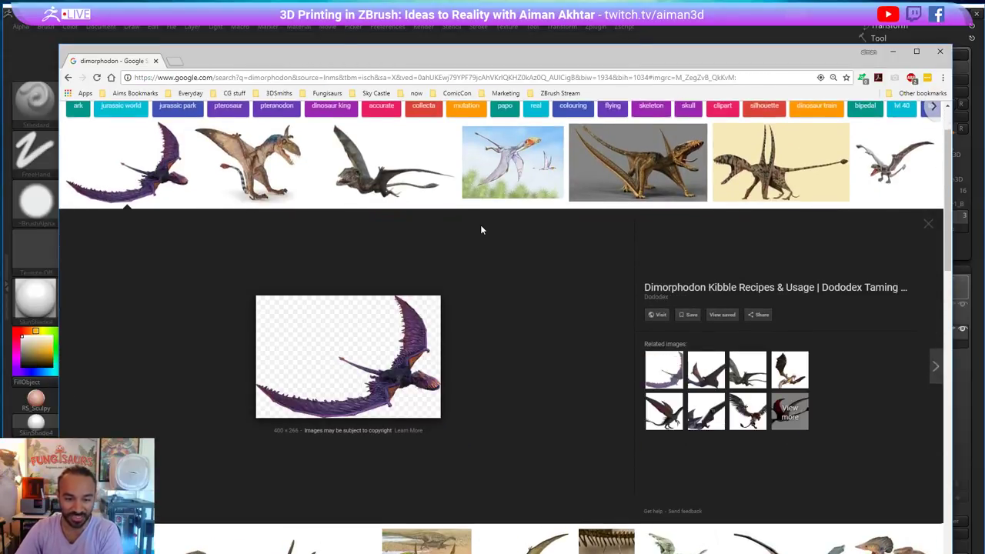
# - Step through the enlarged dimorphodon pictures, examining the head, wings, stance and tail as creature reference
pyautogui.press('Right')
pyautogui.press('Right')
pyautogui.press('Right')
pyautogui.press('Right')
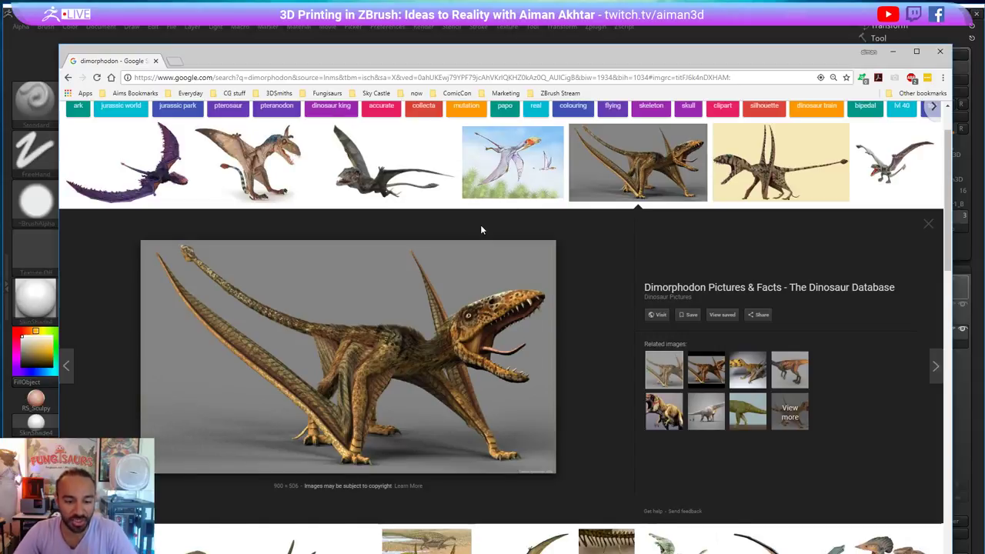
pyautogui.press('Right')
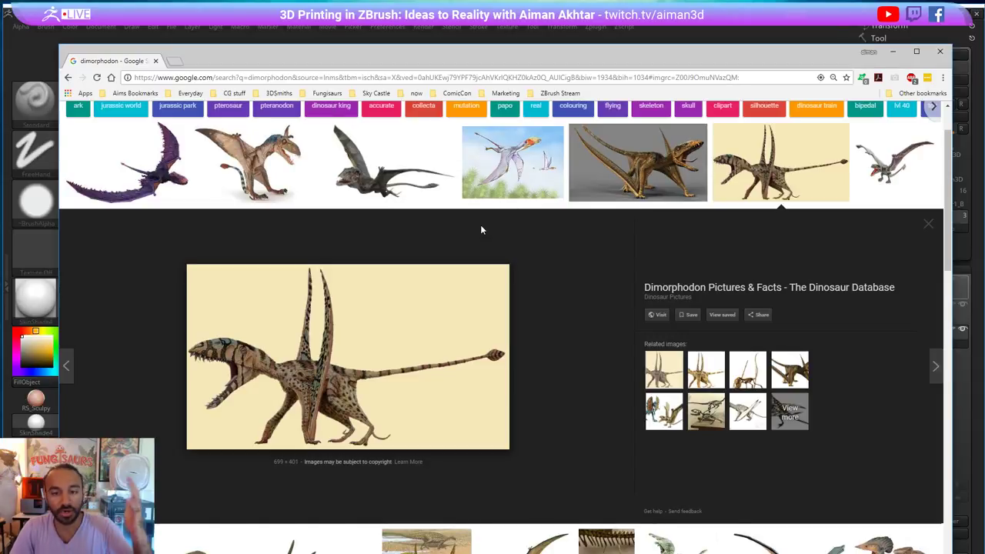
pyautogui.press('Right')
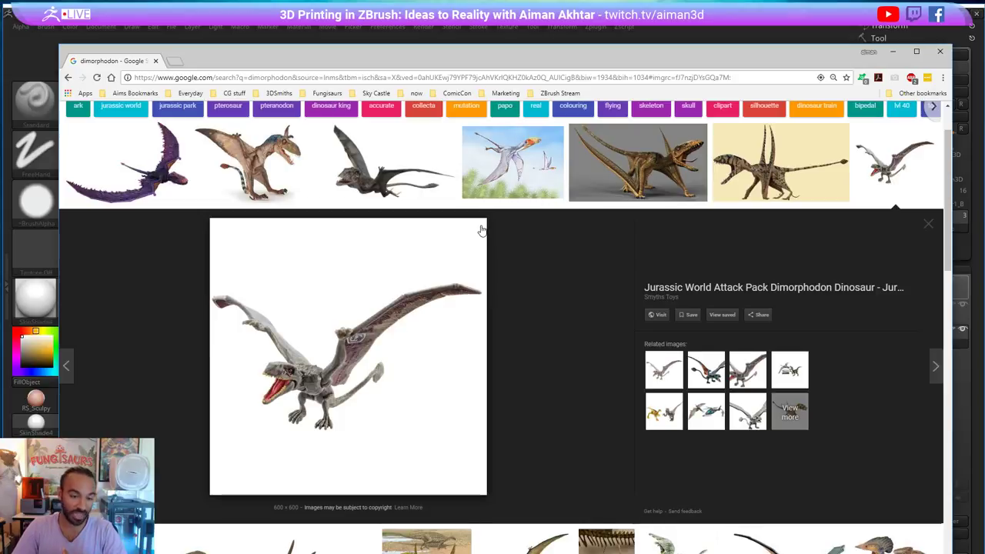
pyautogui.press('Right')
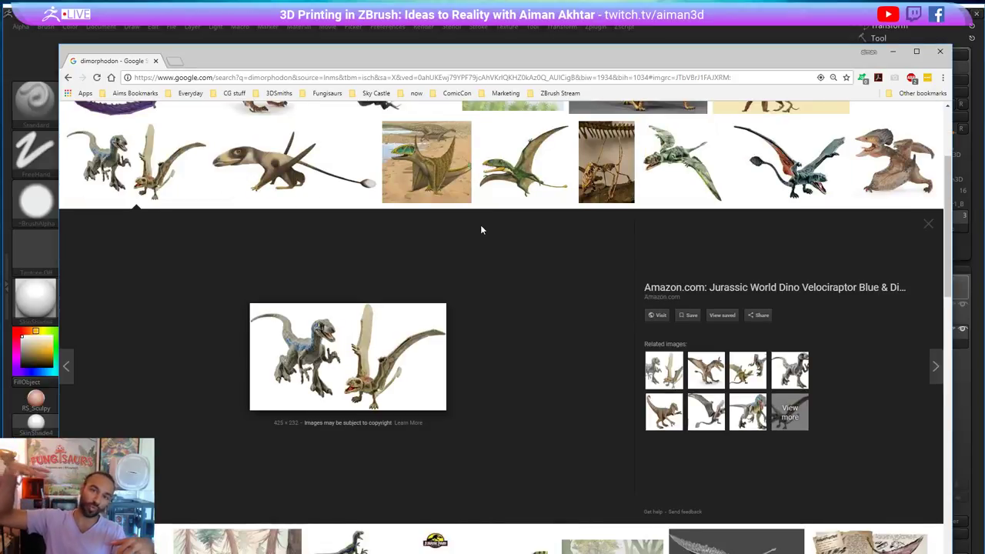
pyautogui.press('Right')
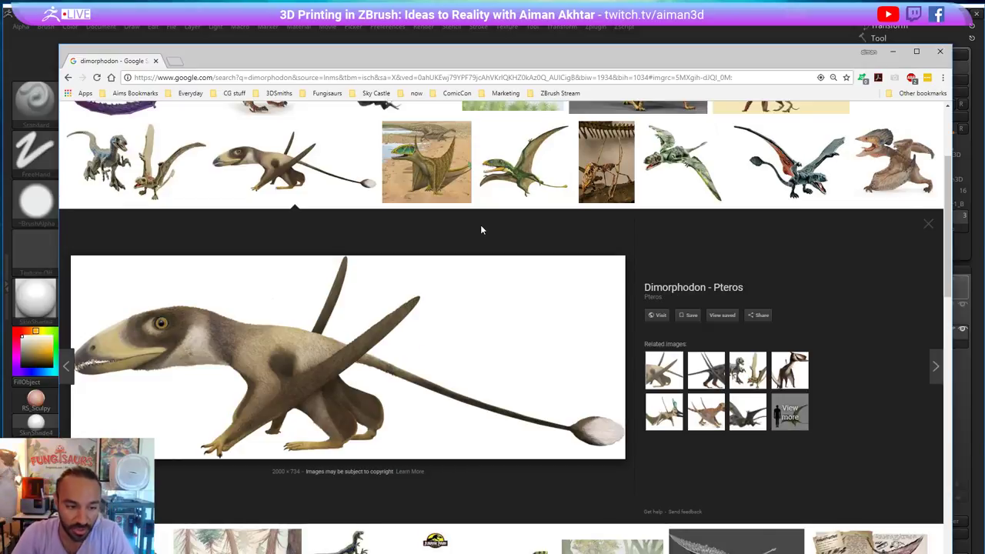
pyautogui.press('Right')
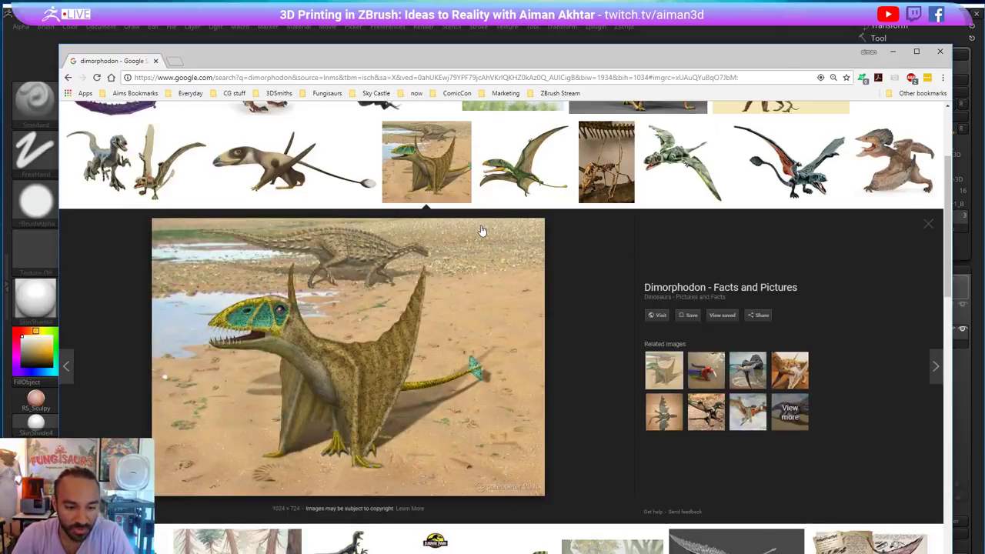
pyautogui.press('Right')
pyautogui.press('Right')
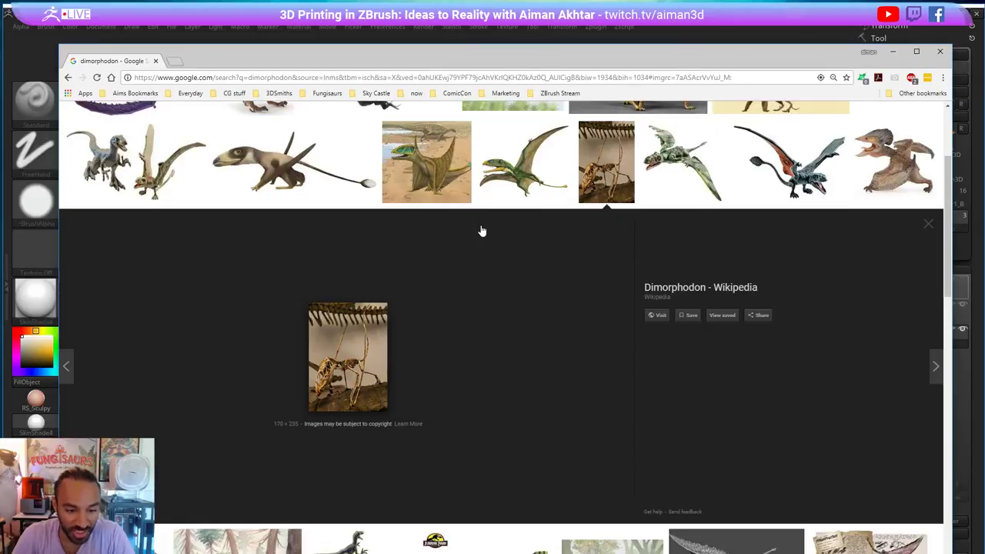
pyautogui.press('Left')
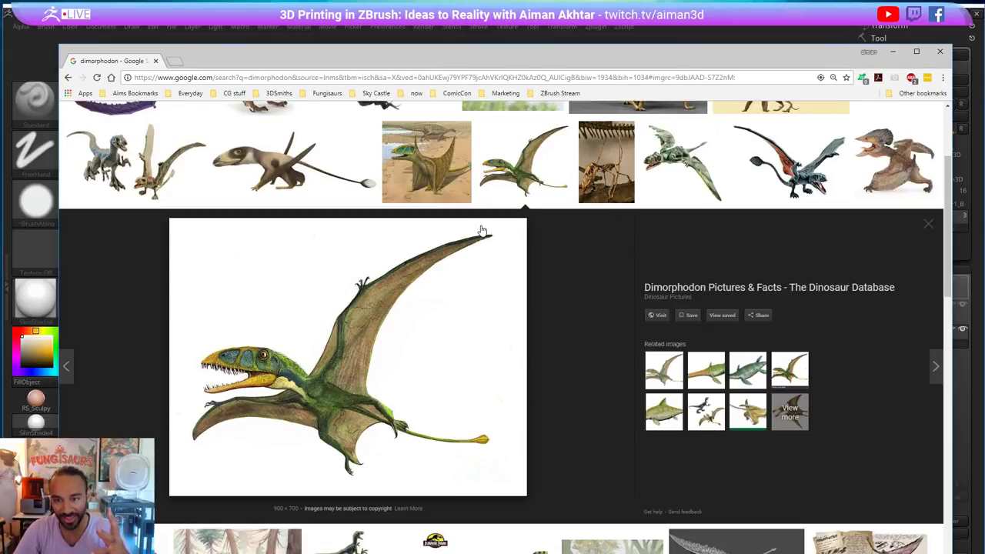
pyautogui.press('Right')
pyautogui.press('Right')
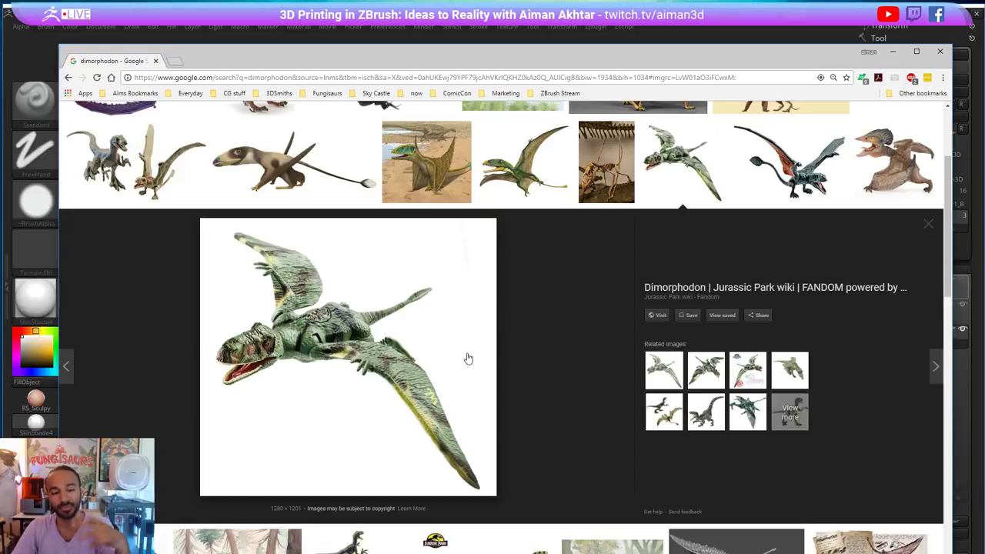
pyautogui.press('Right')
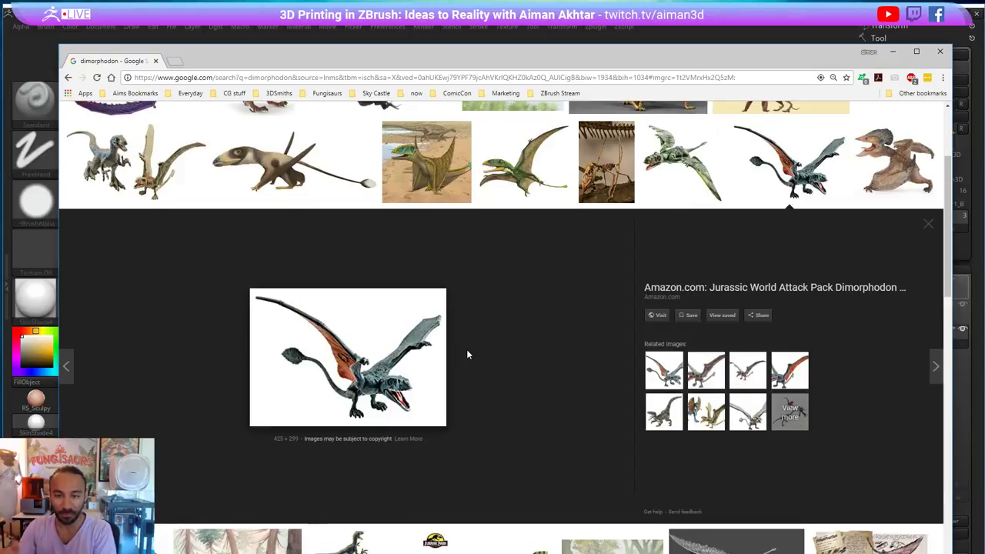
pyautogui.press('Right')
pyautogui.press('Right')
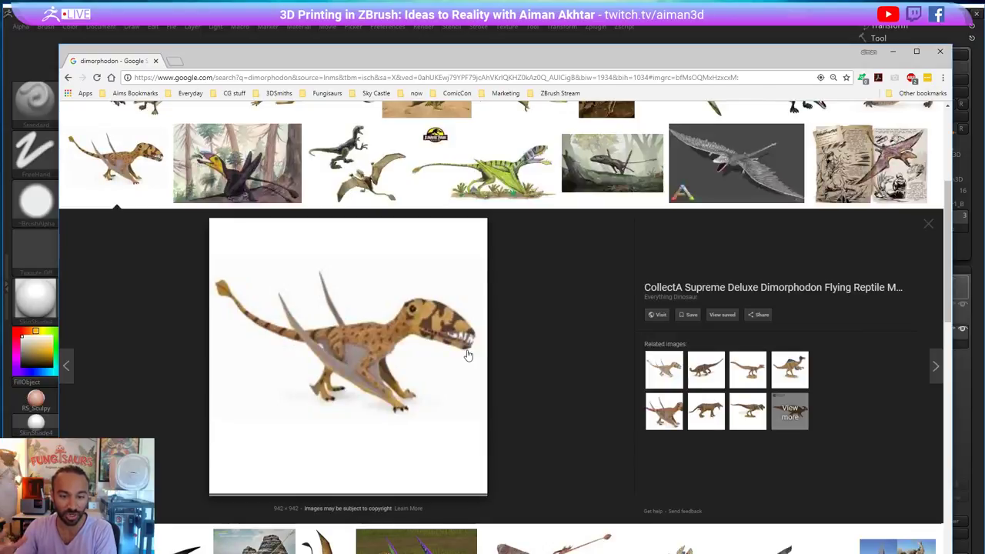
pyautogui.press('Right')
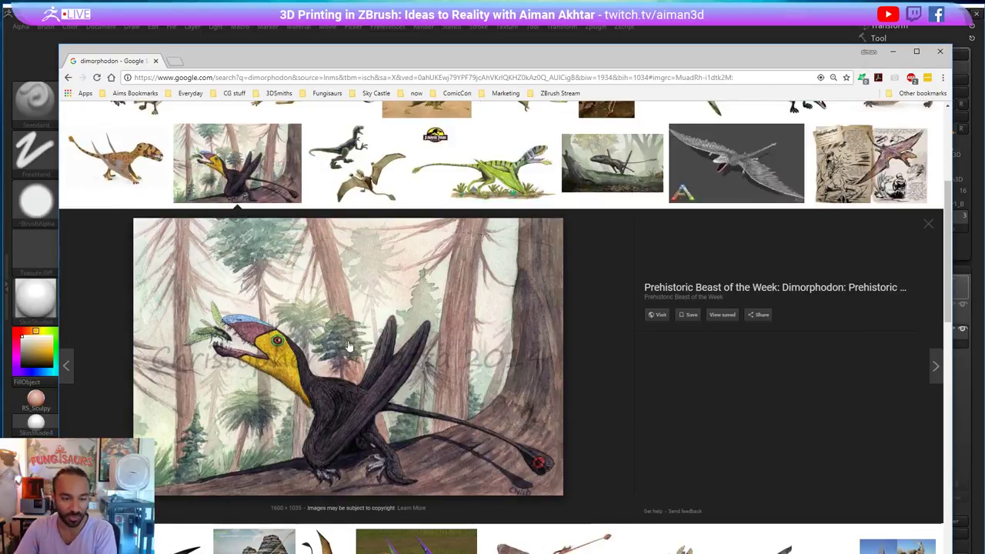
pyautogui.press('Right')
pyautogui.press('Right')
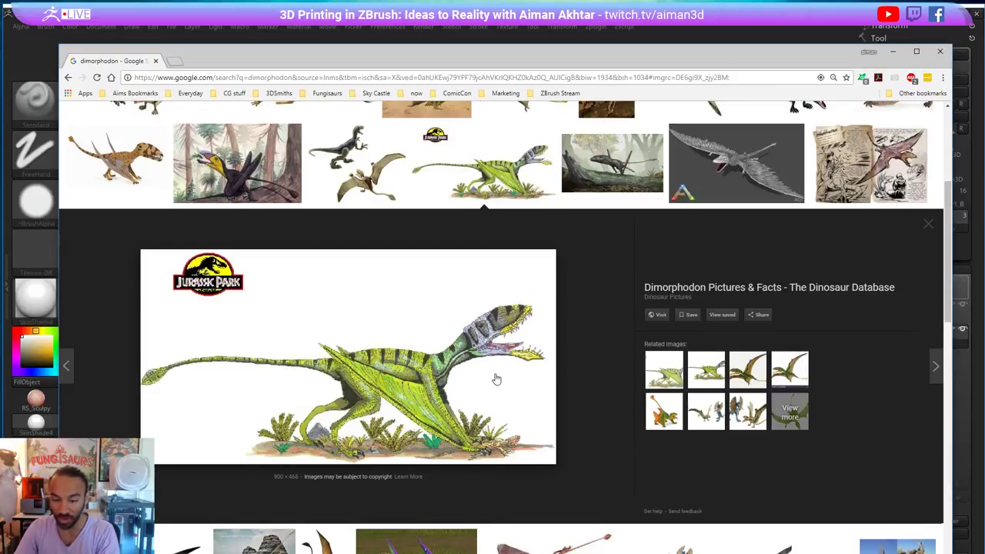
pyautogui.press('Right')
pyautogui.press('Right')
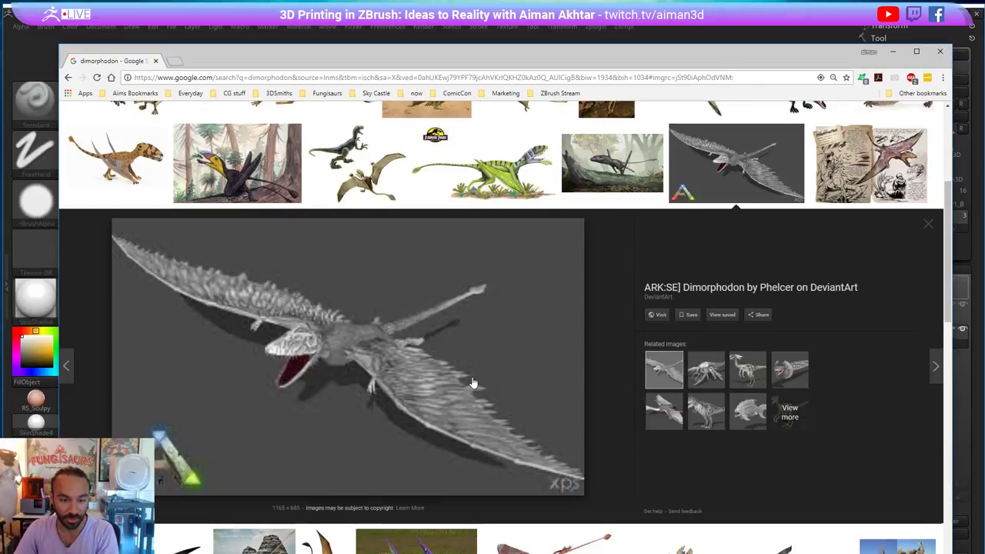
pyautogui.press('Right')
pyautogui.press('Right')
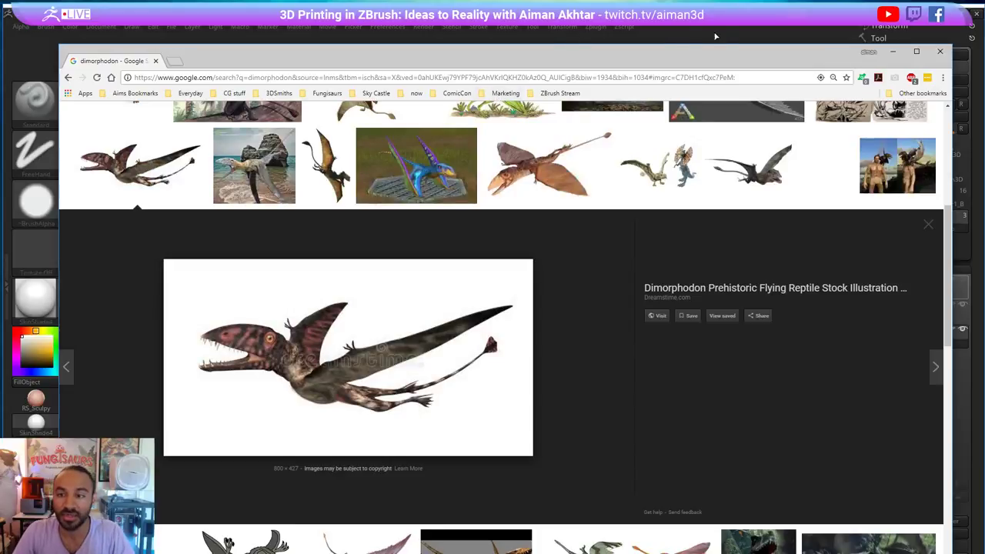
# - Open and enlarge the dinosaur-to-chicken evolution picture from the Web dino stuff folder, then close both and return to ZBrush
pyautogui.hotkey('alt', 'Tab')
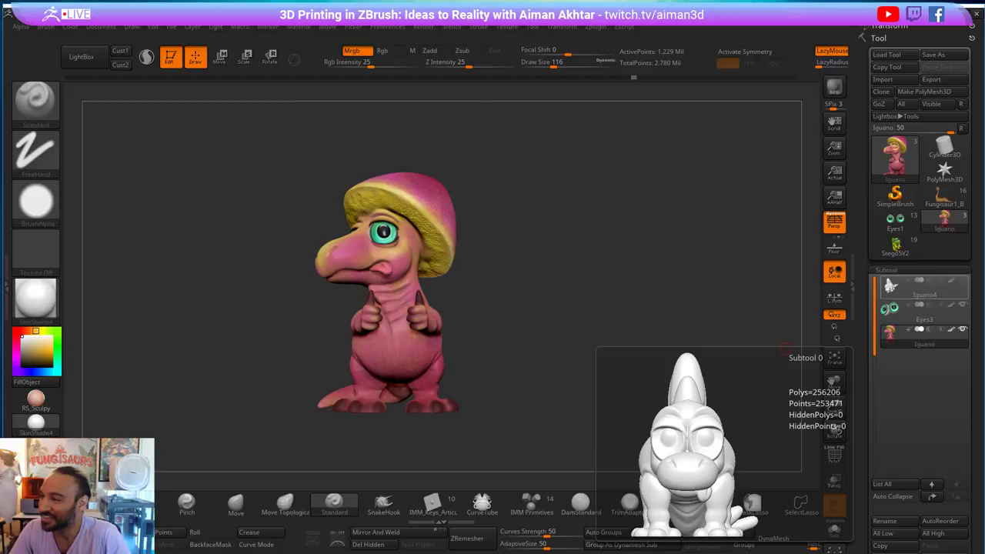
pyautogui.hotkey('alt', 'Tab')
pyautogui.doubleClick(459, 115)
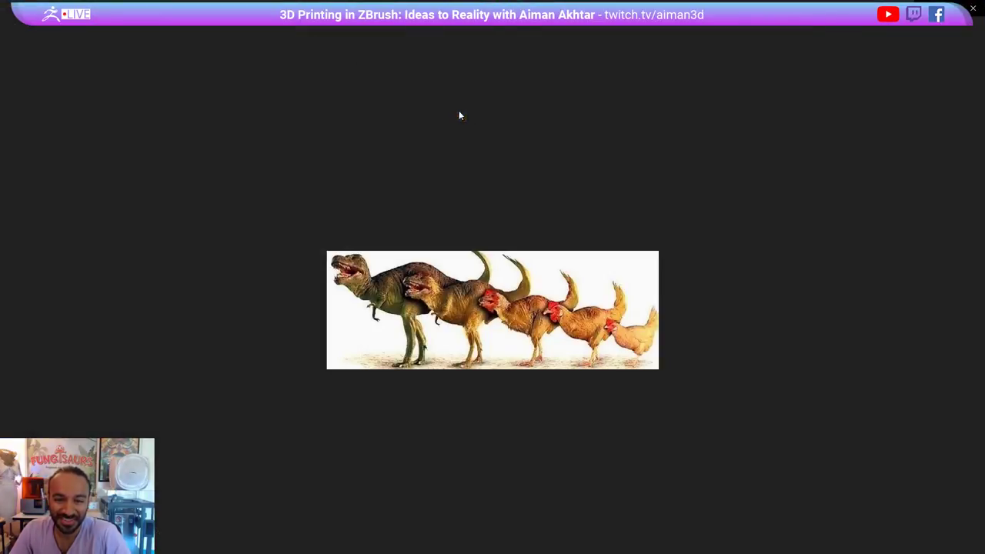
pyautogui.scroll(5, 580, 332)
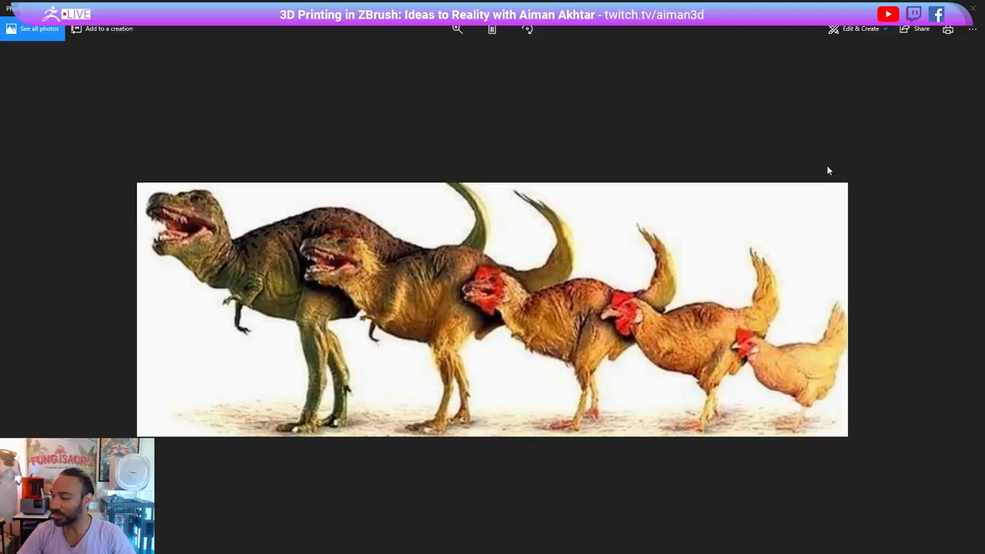
pyautogui.click(973, 8)
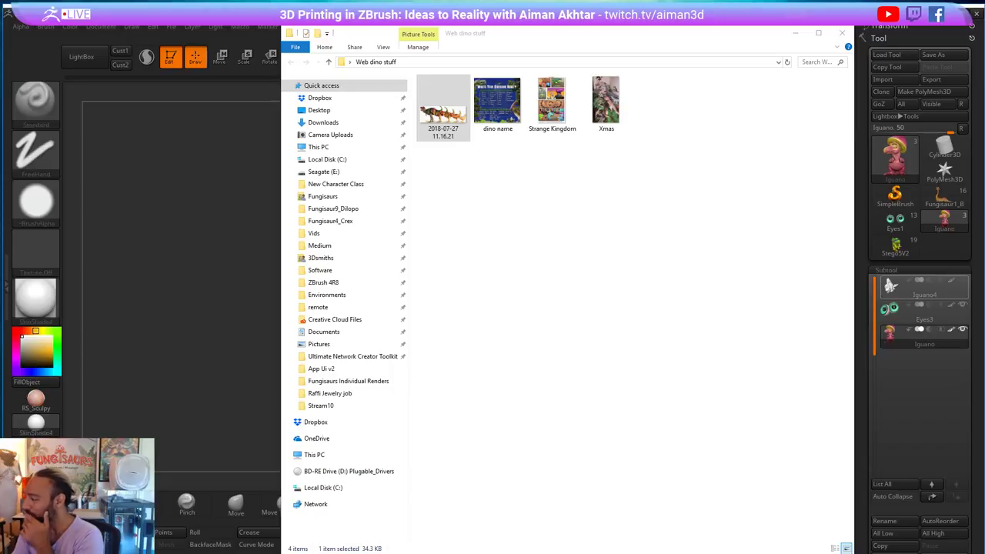
pyautogui.click(845, 32)
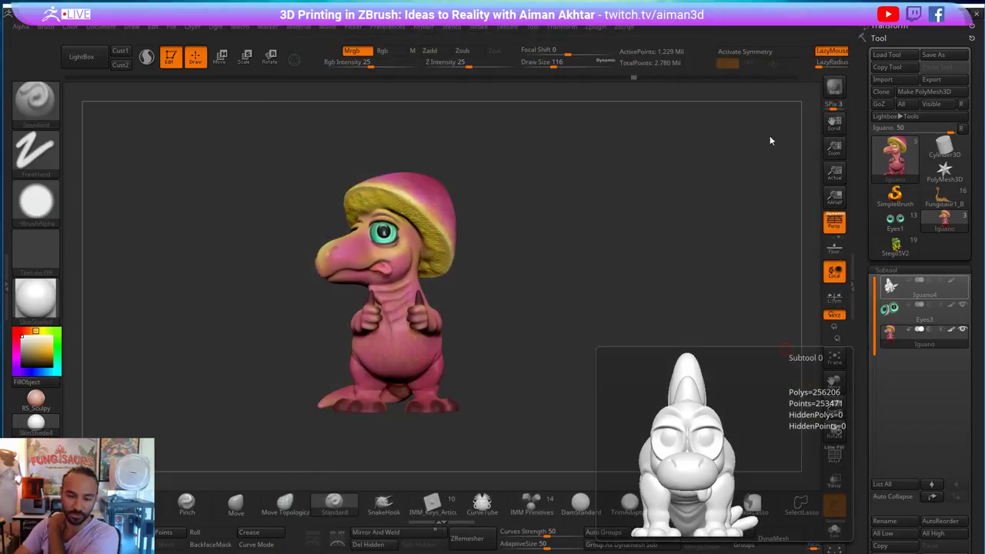
# - Drop the dark-clawed dinosaur onto the canvas as a snapshot and draw an editable second copy beside it at similar size
pyautogui.moveTo(561, 387); pyautogui.dragTo(430, 419)
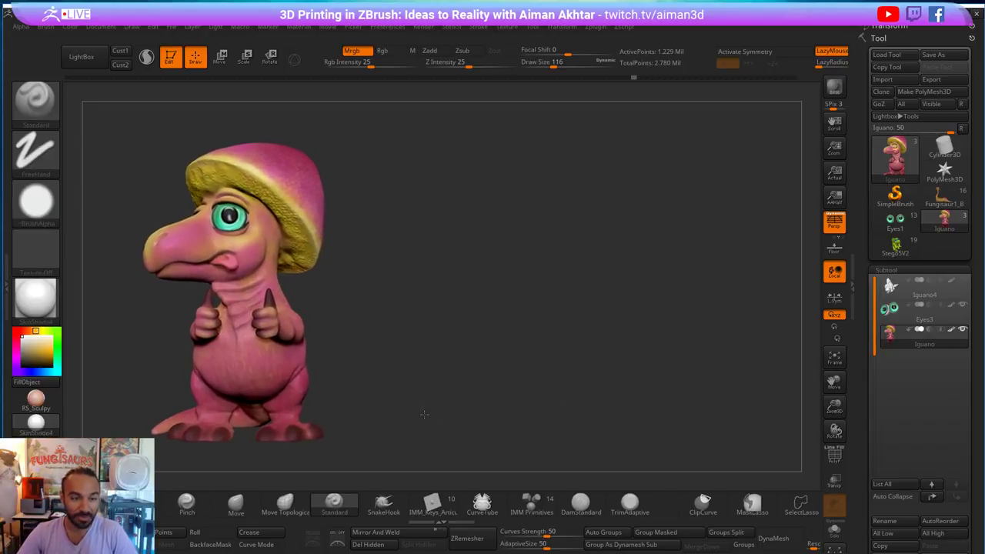
pyautogui.click(178, 68)
pyautogui.moveTo(566, 327); pyautogui.dragTo(566, 434)
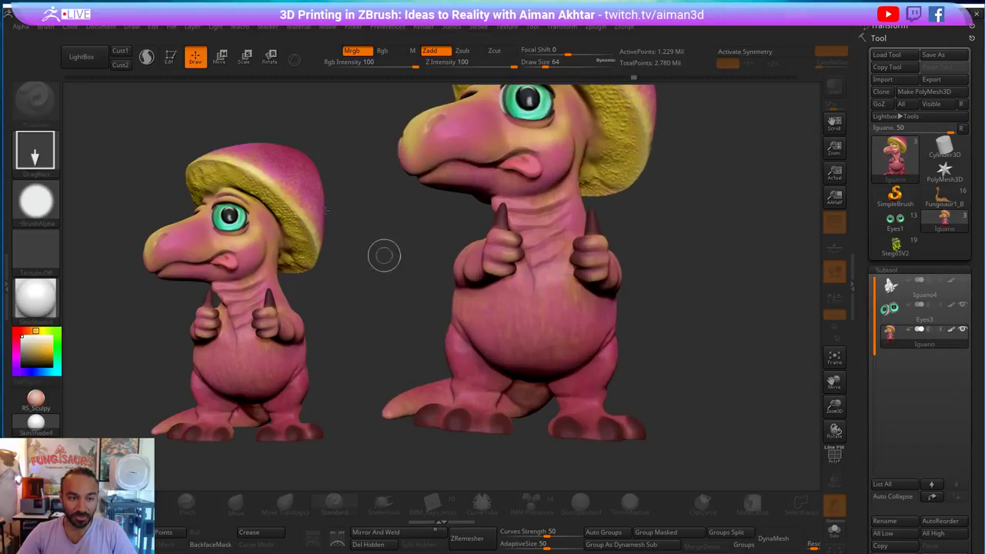
pyautogui.click(181, 68)
pyautogui.moveTo(726, 289)
pyautogui.keyDown('shift'); pyautogui.mouseDown()
pyautogui.moveTo(691, 311)
pyautogui.moveTo(670, 164)
pyautogui.mouseUp(); pyautogui.keyUp('shift')
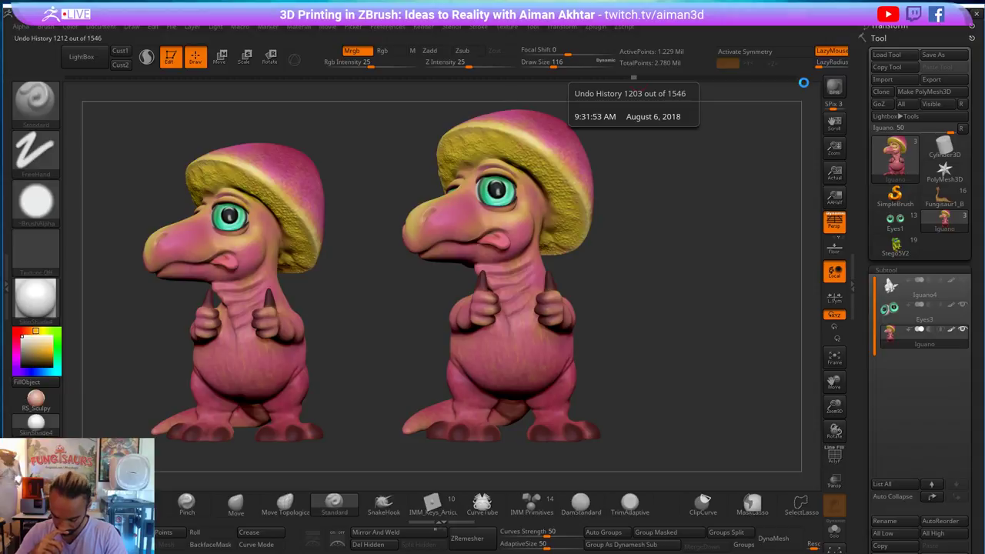
# - Compare paint stages on the second copy by jumping the undo history to the white-clawed version and back to the dark-clawed one
pyautogui.click(802, 80)
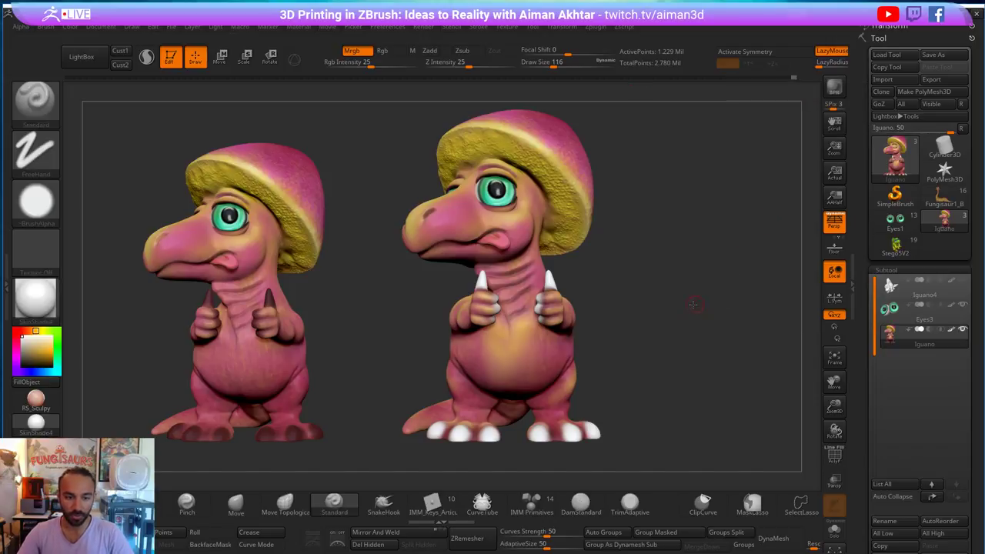
pyautogui.moveTo(692, 305)
pyautogui.mouseDown()
pyautogui.moveTo(699, 321)
pyautogui.moveTo(690, 316)
pyautogui.mouseUp()
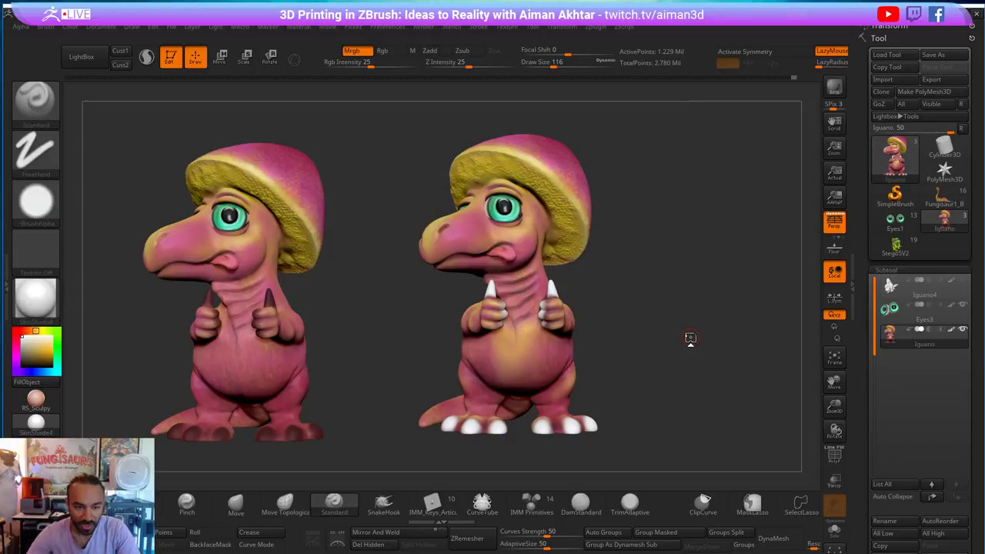
pyautogui.click(751, 76)
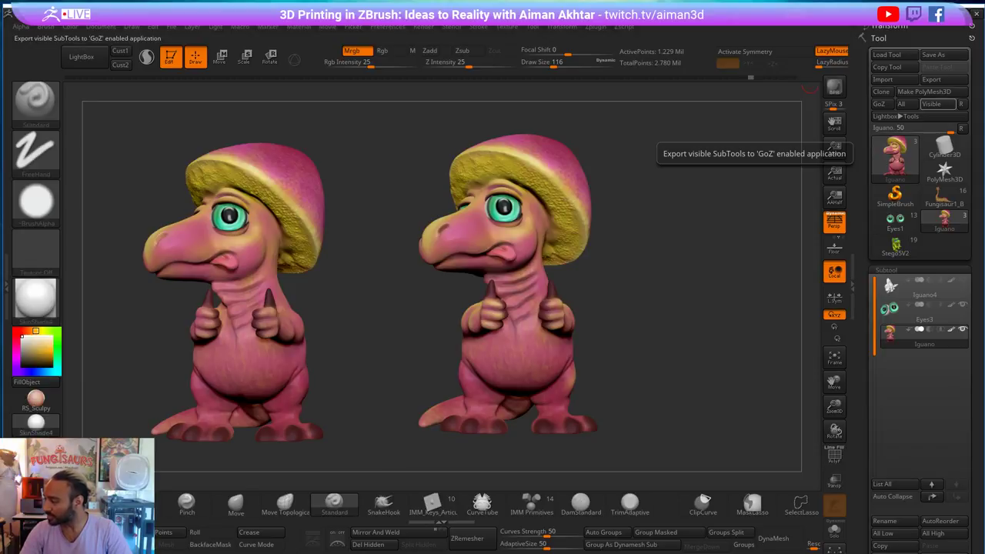
# - Jump the undo history to the yellow-bellied, dark-clawed paint stage and clear the snapshot copy from the canvas
pyautogui.moveTo(745, 330)
pyautogui.mouseDown()
pyautogui.moveTo(678, 336)
pyautogui.moveTo(740, 333)
pyautogui.mouseUp()
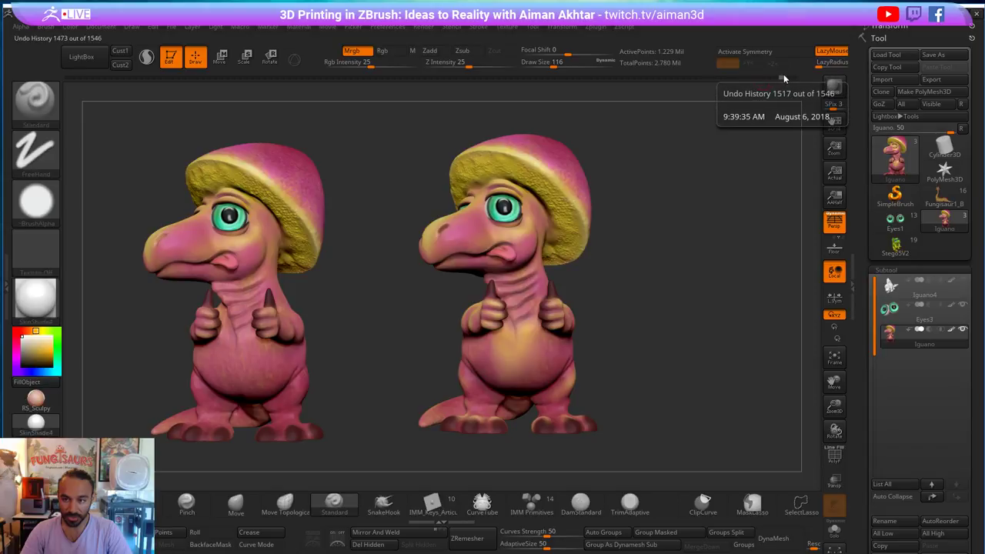
pyautogui.click(784, 75)
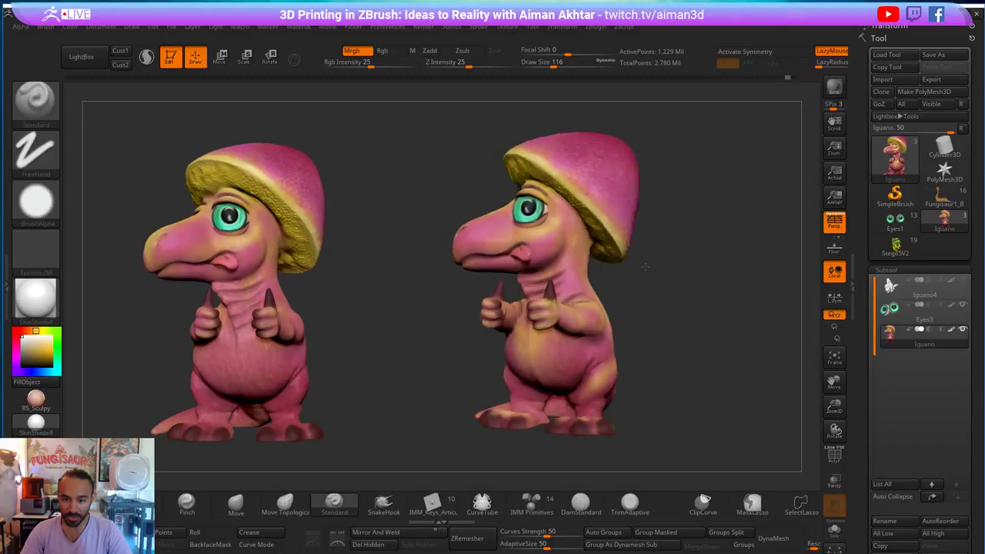
pyautogui.hotkey('ctrl', 'n')
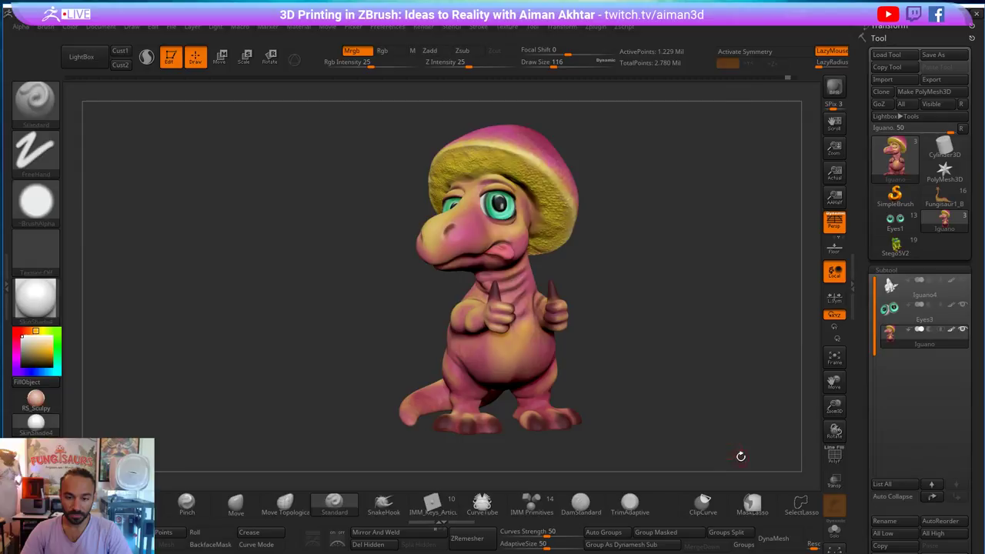
pyautogui.keyDown('shift'); pyautogui.moveTo(741, 457); pyautogui.dragTo(700, 367); pyautogui.keyUp('shift')
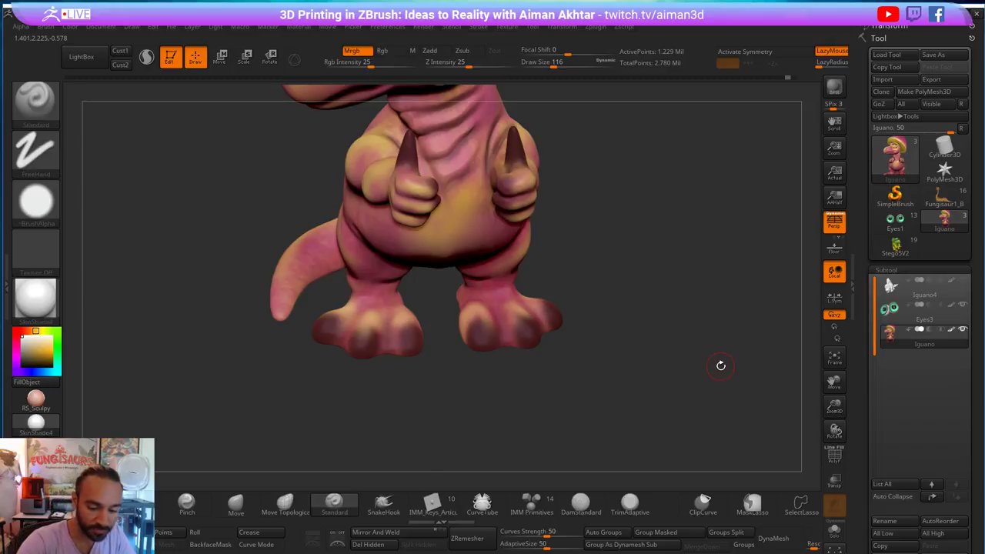
# - Switch to the DamStandard brush at draw size 120 and turn off perspective for working on the feet
pyautogui.click(597, 514)
pyautogui.moveTo(608, 408)
pyautogui.mouseDown()
pyautogui.moveTo(512, 337)
pyautogui.moveTo(528, 304)
pyautogui.moveTo(654, 323)
pyautogui.moveTo(694, 252)
pyautogui.moveTo(670, 365)
pyautogui.moveTo(677, 373)
pyautogui.moveTo(204, 333)
pyautogui.moveTo(227, 329)
pyautogui.mouseUp()
pyautogui.press('s')
pyautogui.click(483, 325)
pyautogui.keyDown('ctrl'); pyautogui.click(682, 373); pyautogui.keyUp('ctrl')
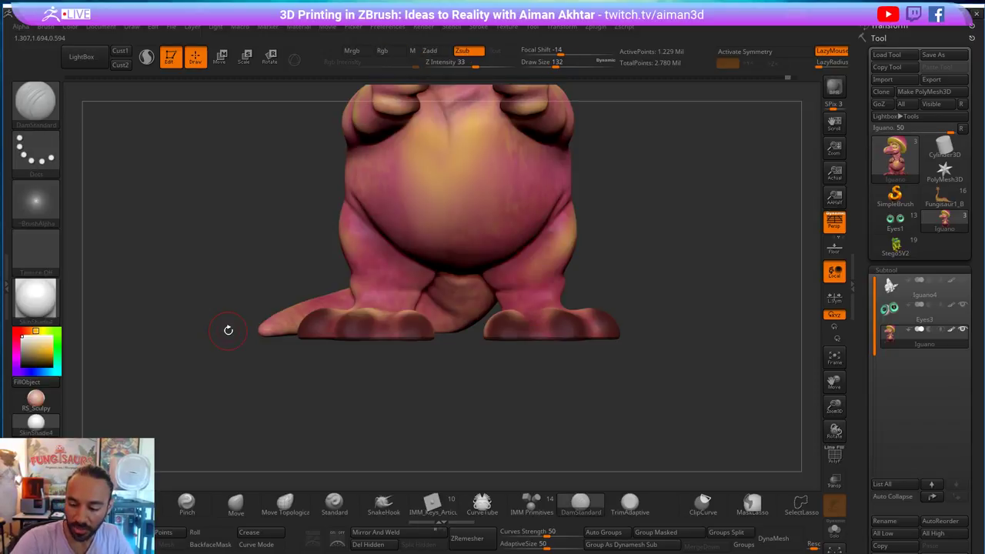
pyautogui.click(833, 221)
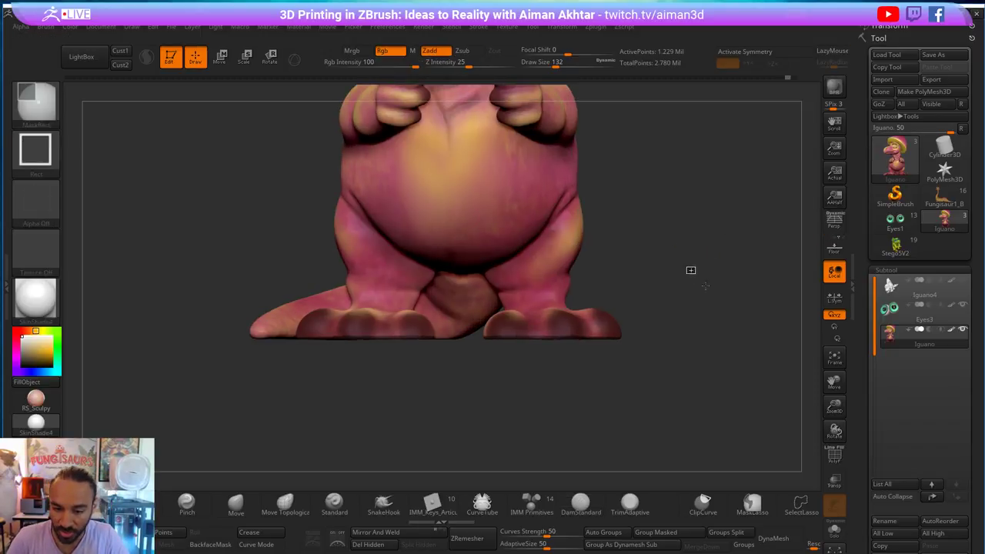
pyautogui.moveTo(713, 381)
pyautogui.keyDown('ctrl'); pyautogui.mouseDown()
pyautogui.moveTo(164, 389)
pyautogui.moveTo(168, 336)
pyautogui.mouseUp(); pyautogui.keyUp('ctrl')
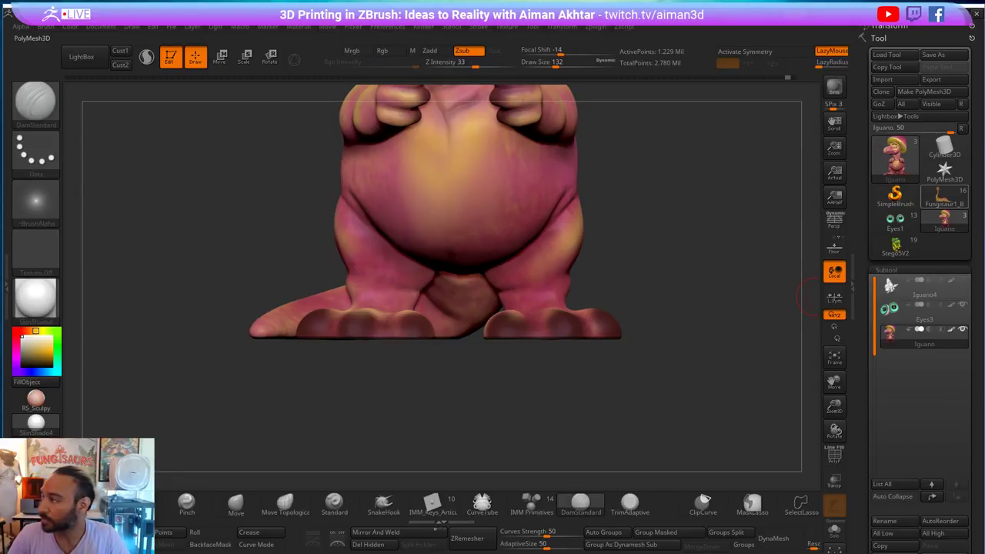
pyautogui.moveTo(944, 197)
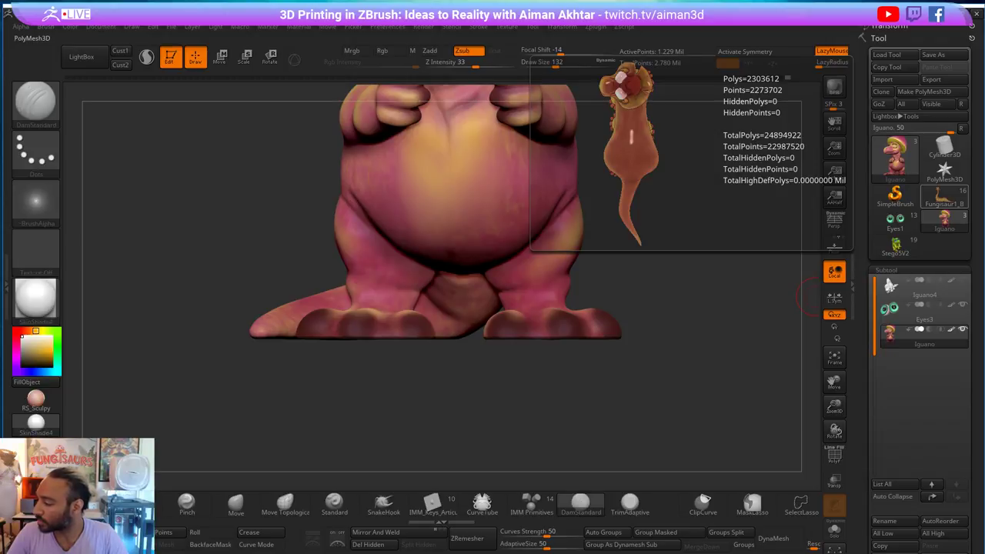
pyautogui.moveTo(776, 406)
pyautogui.mouseDown()
pyautogui.moveTo(665, 323)
pyautogui.moveTo(693, 451)
pyautogui.mouseUp()
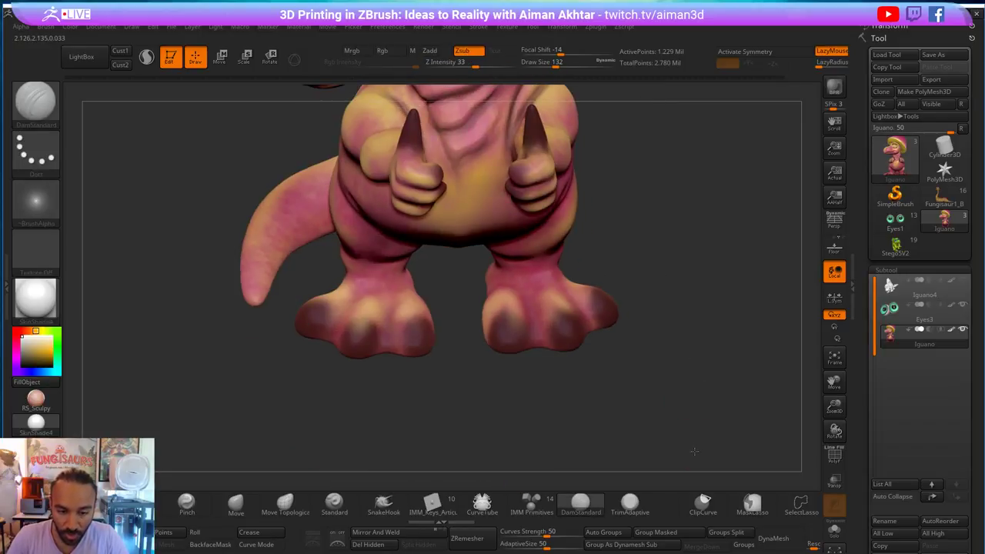
pyautogui.press('s')
pyautogui.press('s')
pyautogui.moveTo(537, 329); pyautogui.dragTo(530, 330)
pyautogui.moveTo(534, 374); pyautogui.dragTo(530, 337)
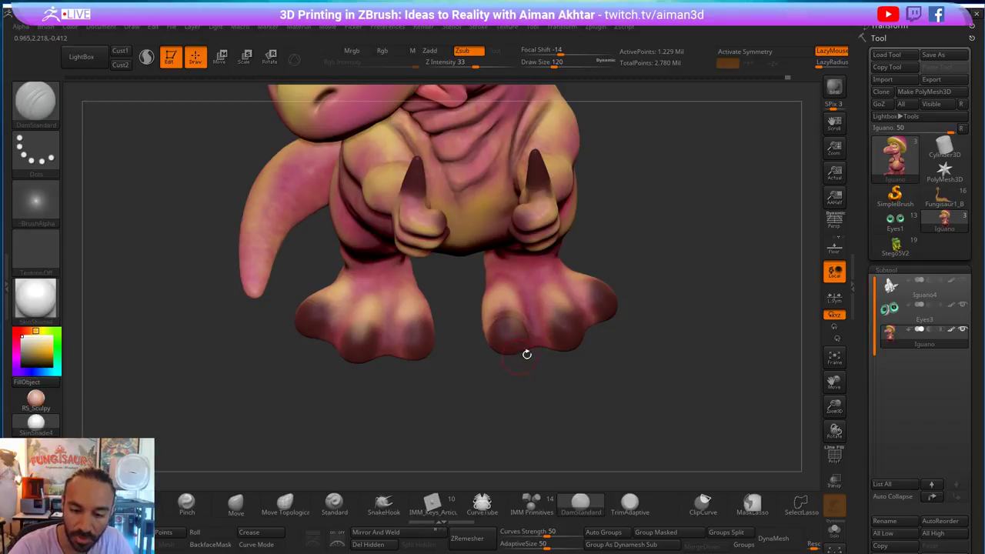
pyautogui.moveTo(615, 348); pyautogui.dragTo(585, 330)
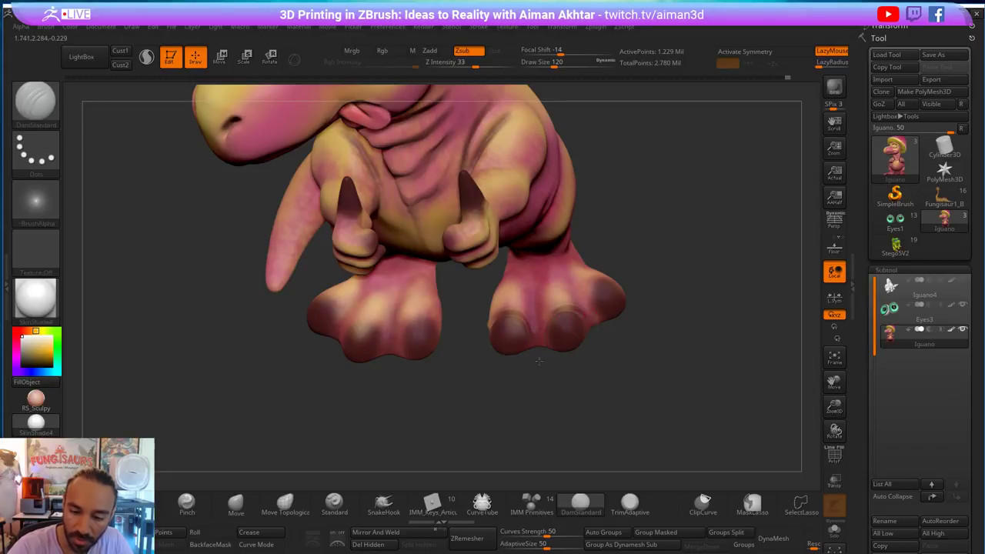
pyautogui.moveTo(591, 358); pyautogui.dragTo(600, 361)
pyautogui.press('ctrl')
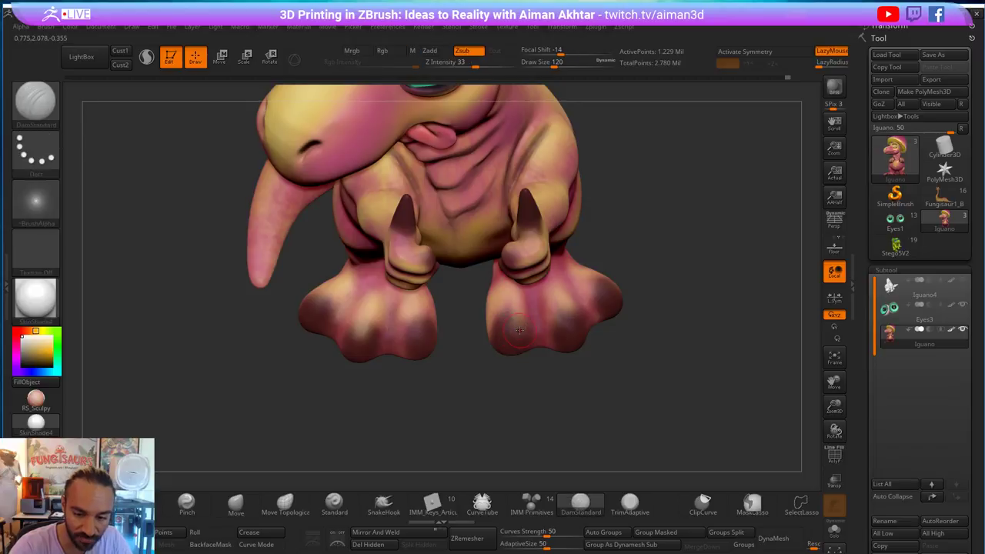
# - Activate X symmetry and carve curved nail creases behind the dark tips of the inner and middle toes on both feet
pyautogui.press('x')
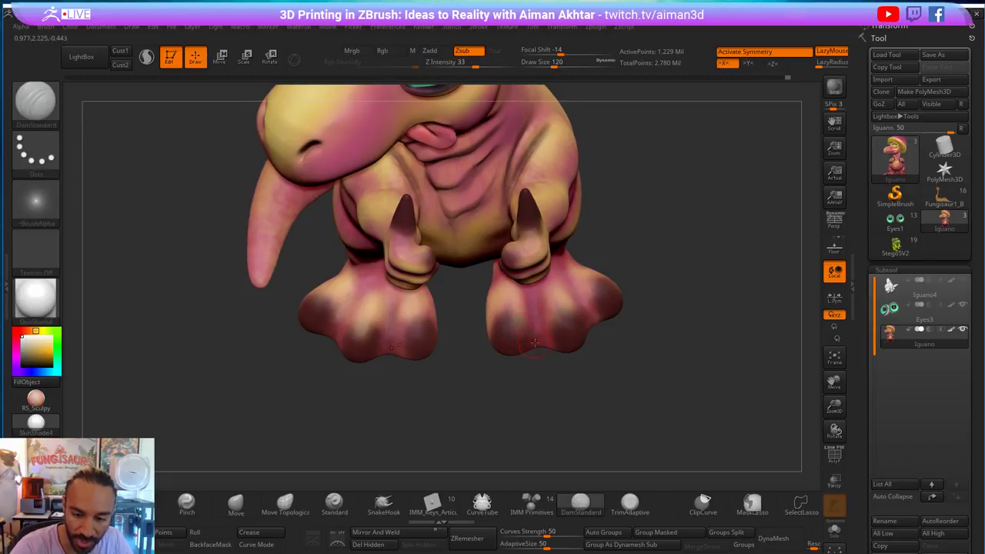
pyautogui.moveTo(530, 333); pyautogui.dragTo(492, 330)
pyautogui.moveTo(534, 364)
pyautogui.mouseDown()
pyautogui.moveTo(519, 319)
pyautogui.moveTo(494, 329)
pyautogui.moveTo(508, 320)
pyautogui.mouseUp()
pyautogui.moveTo(626, 324); pyautogui.dragTo(552, 332)
pyautogui.hotkey('ctrl', 'z')
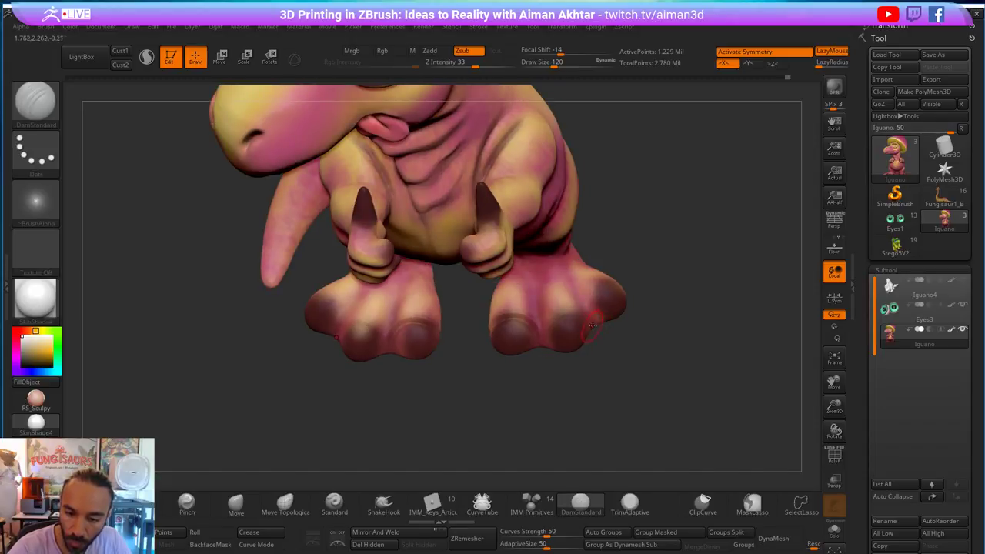
pyautogui.moveTo(596, 323); pyautogui.dragTo(569, 316)
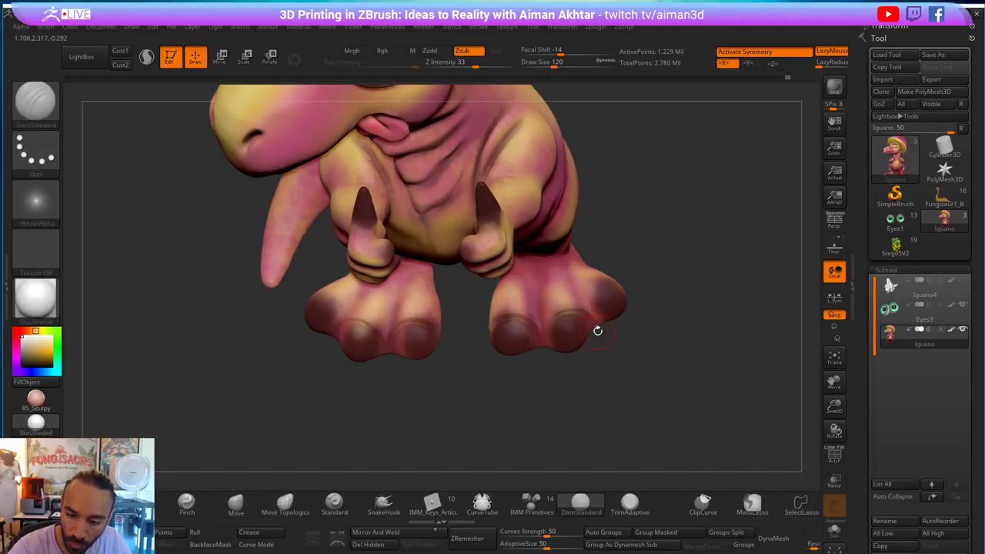
# - Carve the nail crease around the outer toes with DamStandard, undoing weak strokes and adjusting the draw size to 108
pyautogui.moveTo(544, 324); pyautogui.dragTo(604, 295, button='right')
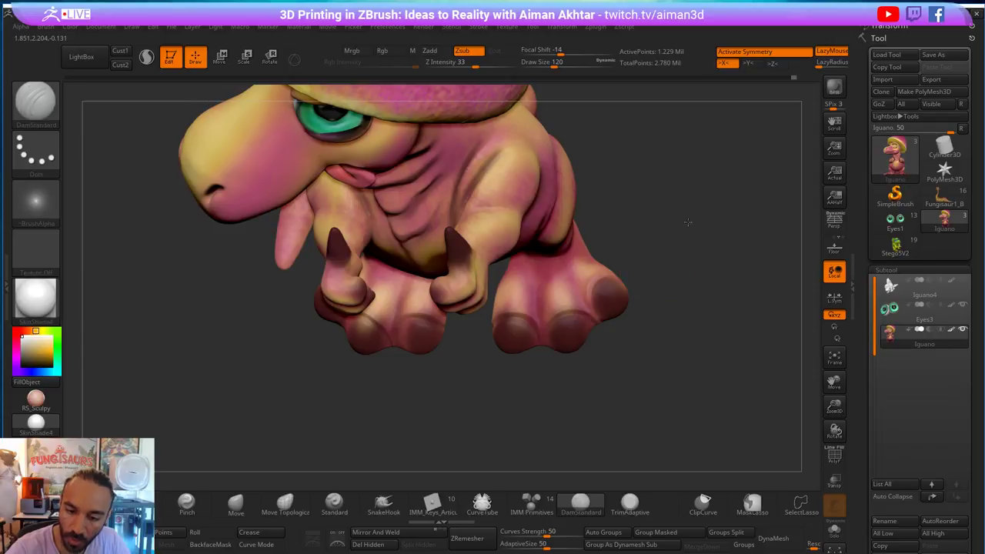
pyautogui.moveTo(688, 222)
pyautogui.keyDown('shift'); pyautogui.mouseDown()
pyautogui.moveTo(697, 257)
pyautogui.moveTo(596, 296)
pyautogui.mouseUp(); pyautogui.keyUp('shift')
pyautogui.moveTo(708, 368); pyautogui.dragTo(662, 392)
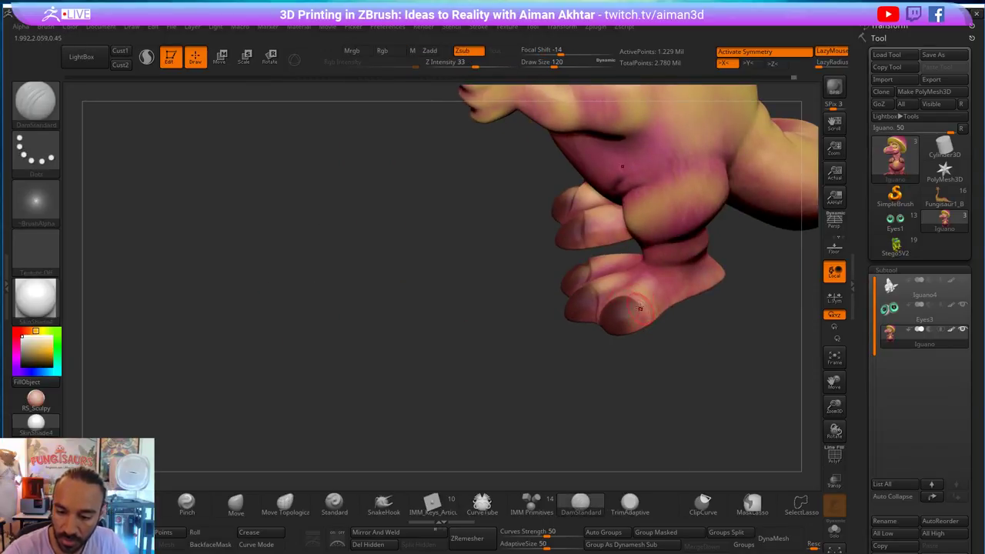
pyautogui.moveTo(663, 343)
pyautogui.mouseDown()
pyautogui.moveTo(654, 314)
pyautogui.moveTo(663, 339)
pyautogui.moveTo(640, 378)
pyautogui.mouseUp()
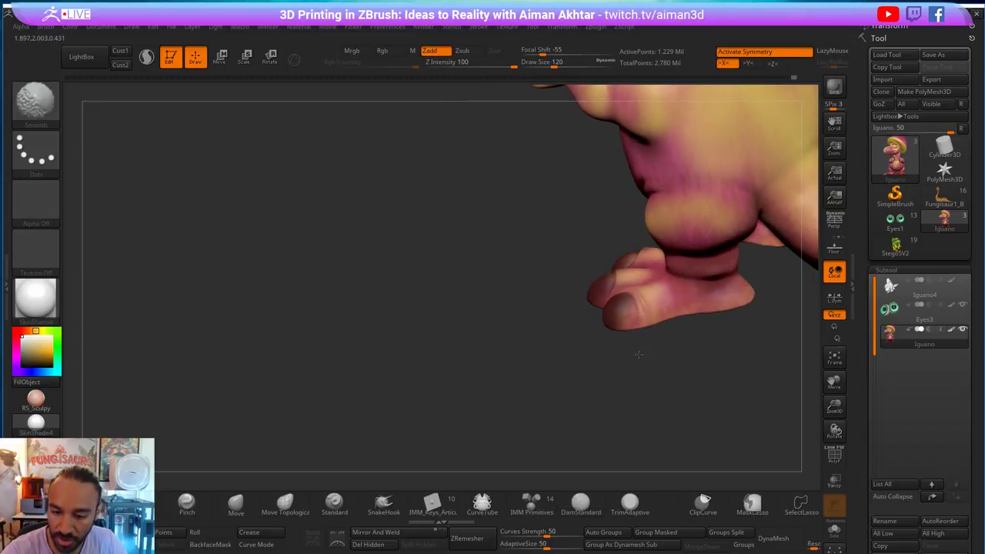
pyautogui.hotkey('ctrl', 'z')
pyautogui.press('[')
pyautogui.press('[')
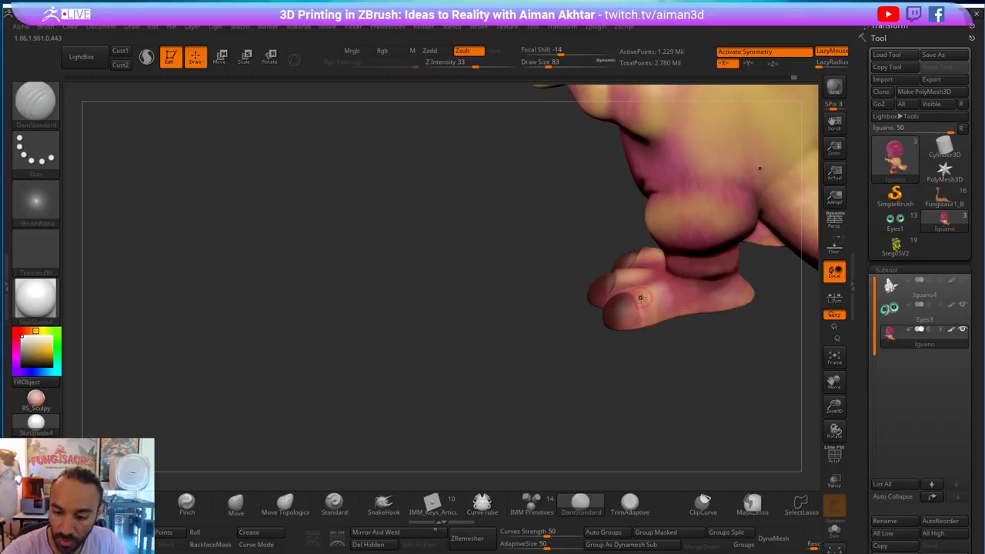
pyautogui.moveTo(644, 311); pyautogui.dragTo(641, 298, button='right')
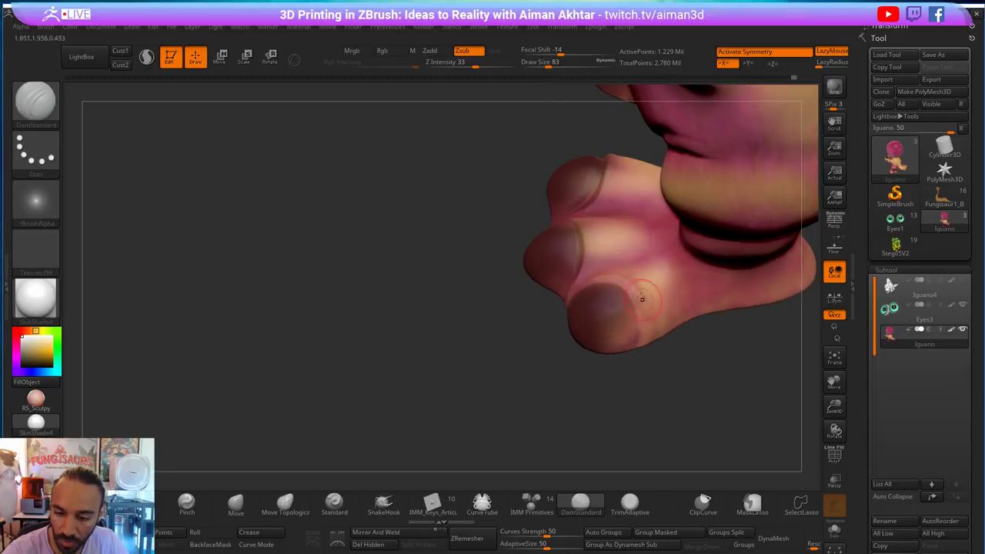
pyautogui.hotkey('ctrl', 'z')
pyautogui.press(']')
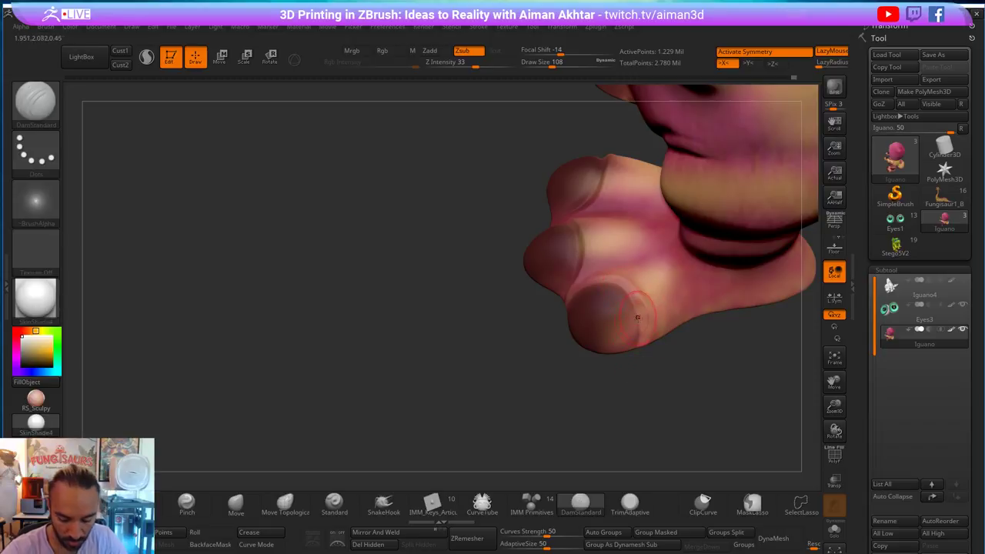
# - Sharpen the outer toe's nail crease with the Pinch brush and switch to the Move brush at draw size 90
pyautogui.press('b')
pyautogui.press('p')
pyautogui.press('i')
pyautogui.press('b')
pyautogui.press('m')
pyautogui.press('v')
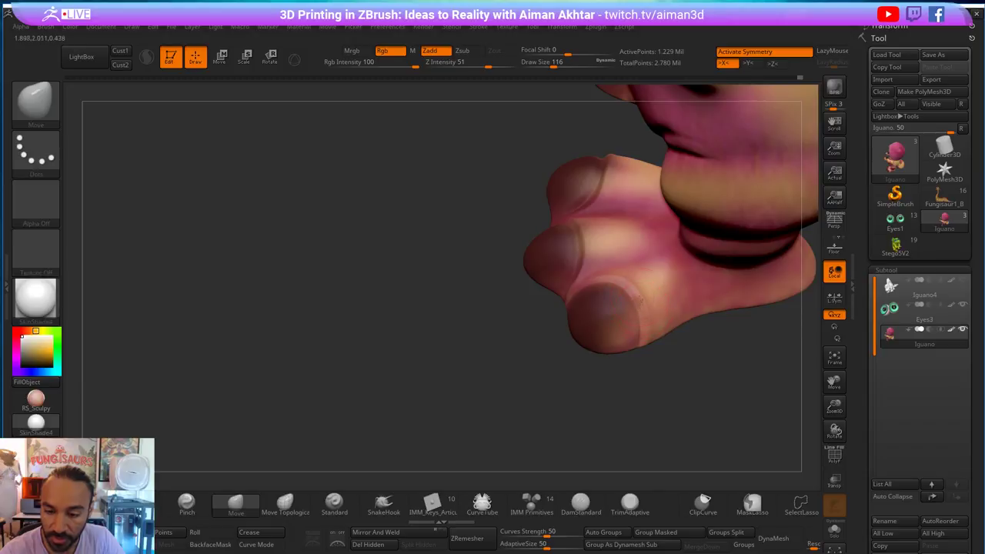
pyautogui.press('[')
pyautogui.keyDown('shift'); pyautogui.moveTo(668, 388); pyautogui.dragTo(660, 357); pyautogui.keyUp('shift')
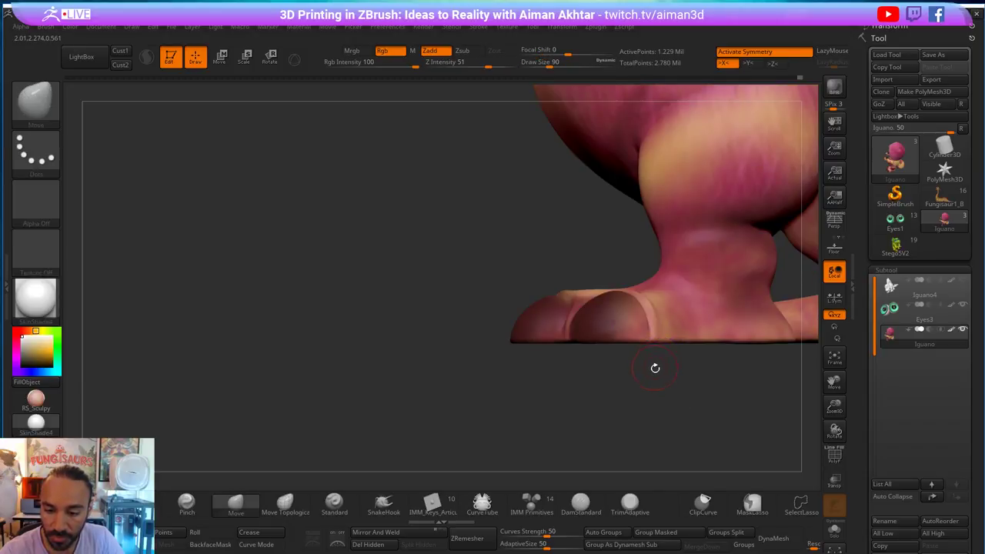
pyautogui.moveTo(638, 389)
pyautogui.mouseDown()
pyautogui.moveTo(681, 393)
pyautogui.moveTo(669, 404)
pyautogui.moveTo(663, 377)
pyautogui.mouseUp()
# - Reshape the rounded skin folds above the toenails with the Move brush, varying the draw size between 136 and 116
pyautogui.press('s')
pyautogui.moveTo(577, 301); pyautogui.dragTo(604, 301)
pyautogui.press('s')
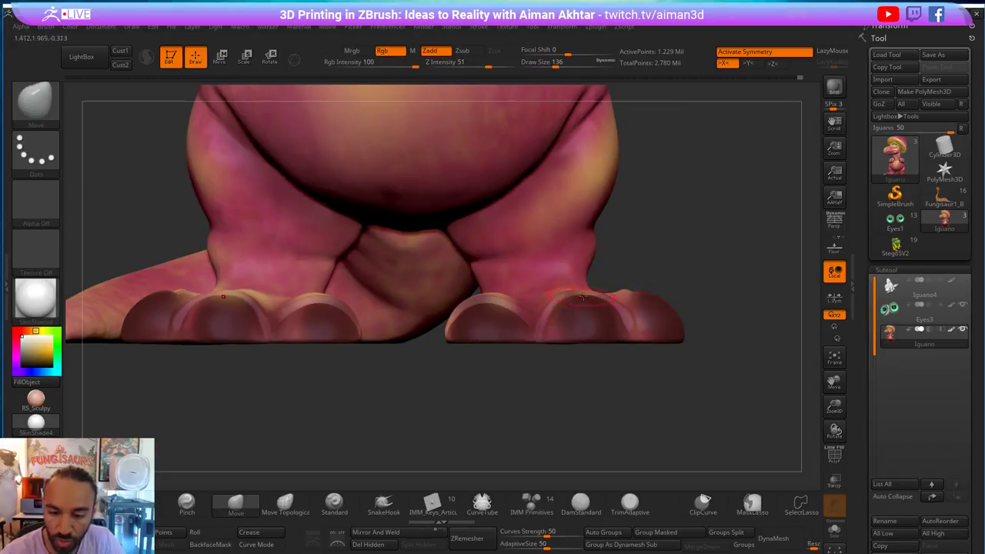
pyautogui.press('[')
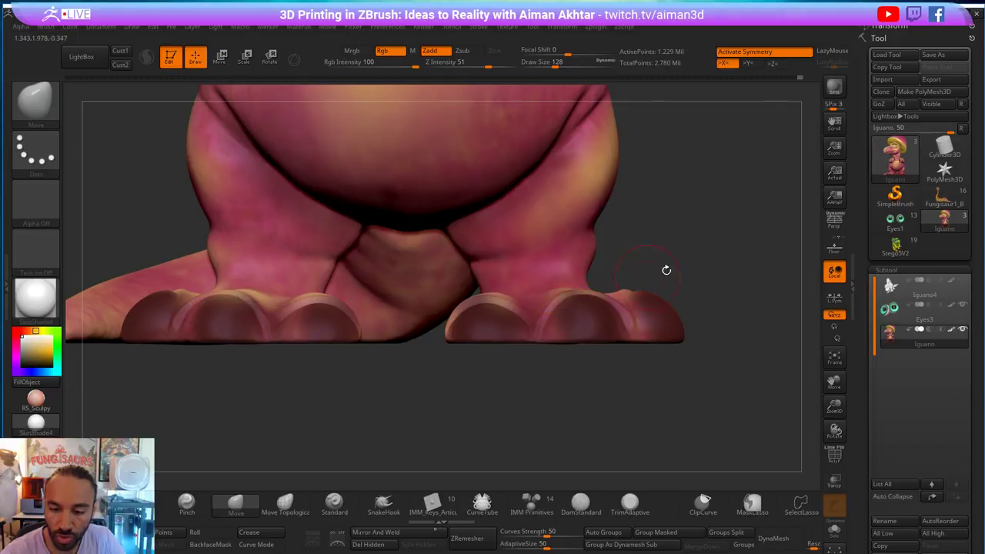
pyautogui.moveTo(666, 270); pyautogui.dragTo(603, 277)
pyautogui.press('[')
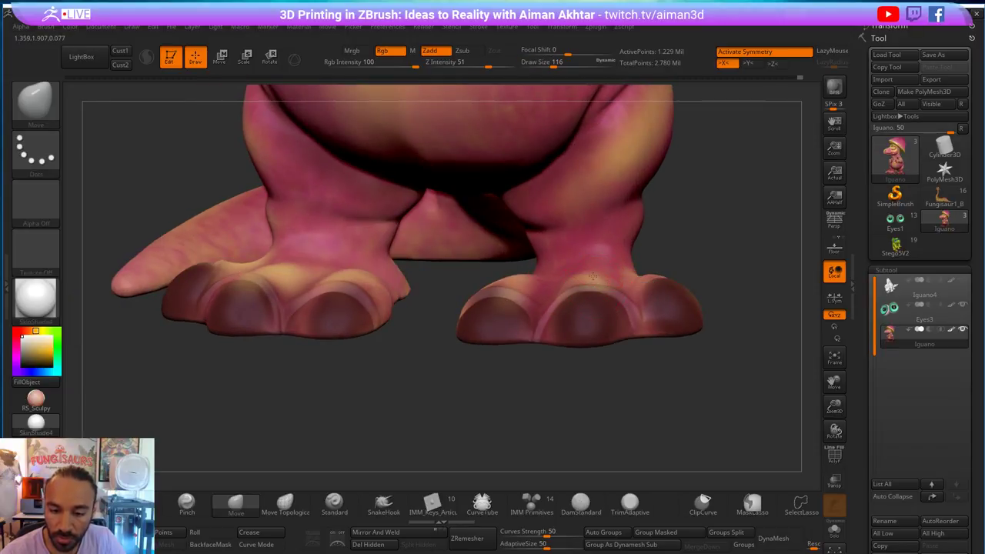
pyautogui.press('s')
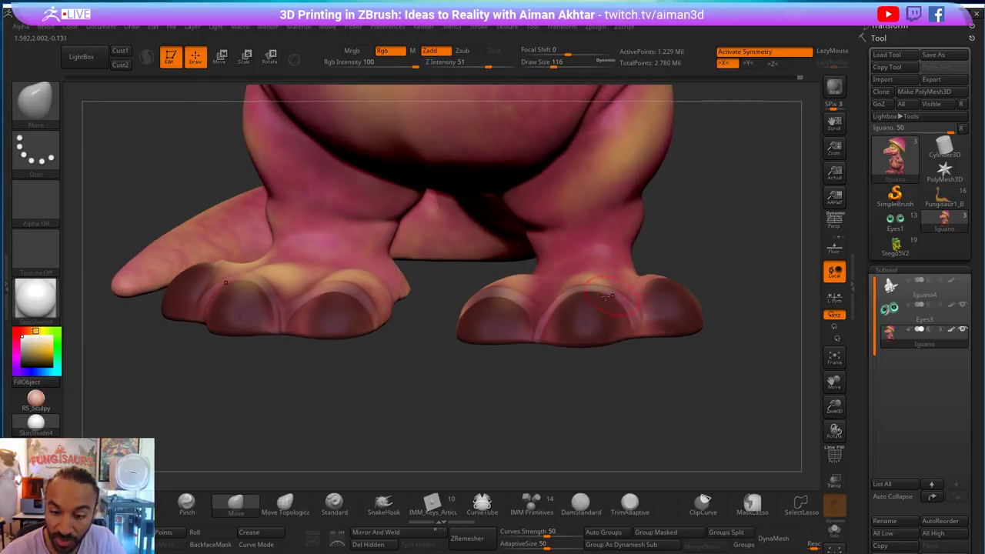
pyautogui.press(']')
pyautogui.press(']')
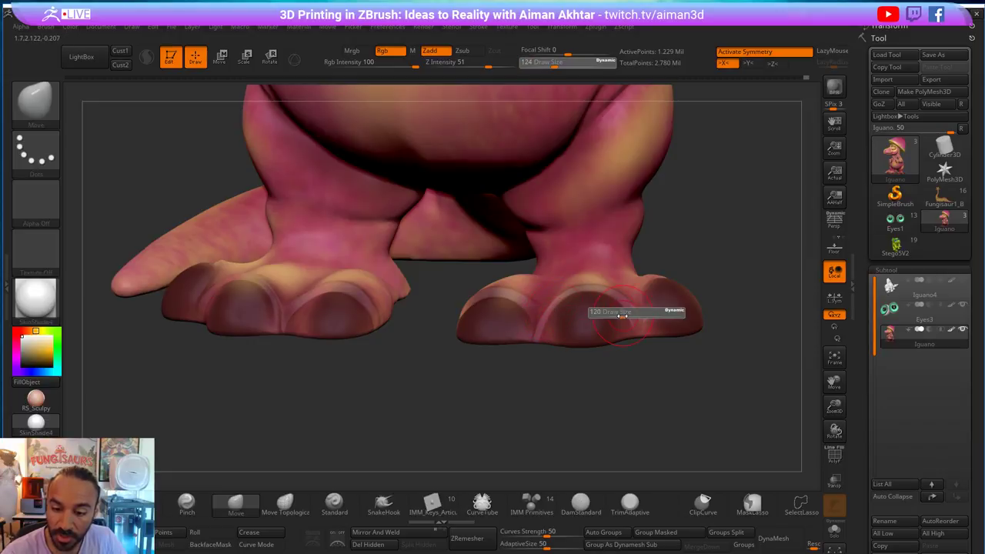
# - Deepen and smooth the creases between the middle and outer toes with DamStandard at draw size 80
pyautogui.click(580, 504)
pyautogui.moveTo(683, 369); pyautogui.dragTo(638, 307)
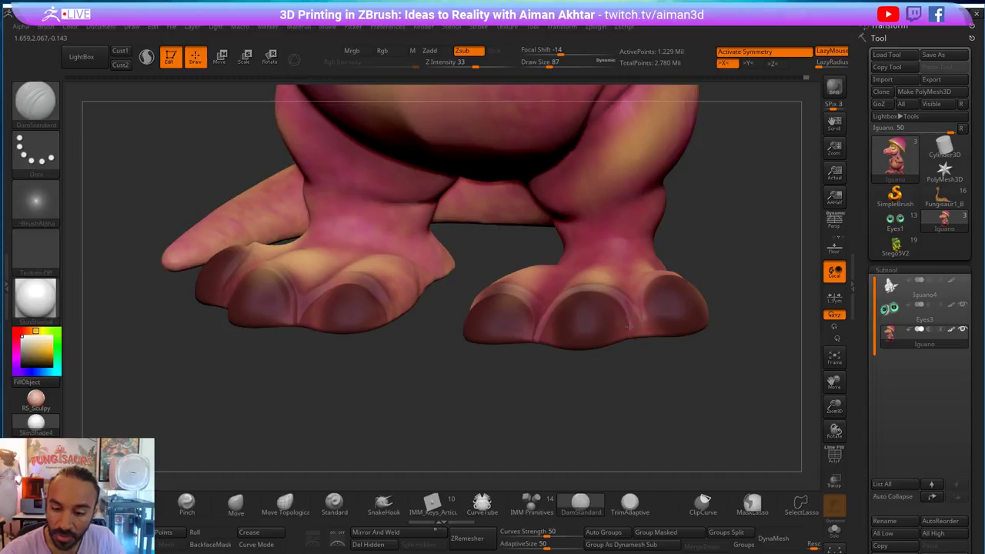
pyautogui.moveTo(650, 356)
pyautogui.mouseDown()
pyautogui.moveTo(654, 376)
pyautogui.moveTo(668, 376)
pyautogui.moveTo(650, 383)
pyautogui.mouseUp()
pyautogui.press('[')
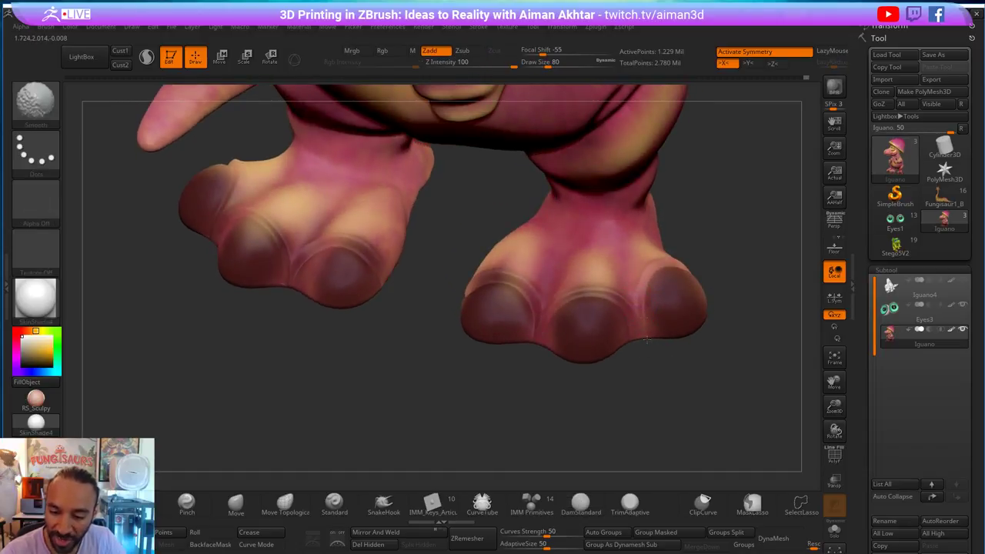
pyautogui.press('shift')
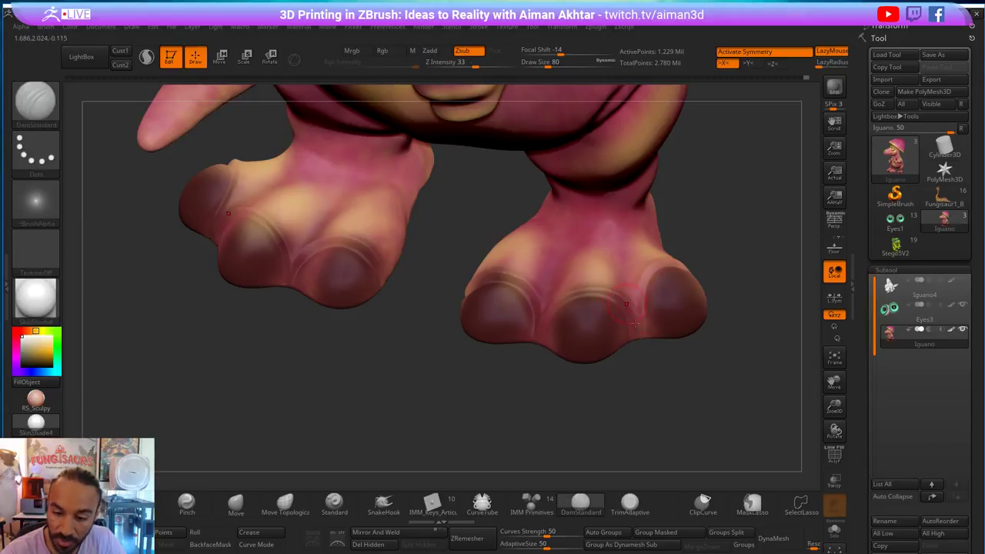
pyautogui.keyDown('shift'); pyautogui.moveTo(641, 299); pyautogui.dragTo(642, 280); pyautogui.keyUp('shift')
# - Carve the creases down the facing sides of the inner and middle toenails with DamStandard
pyautogui.moveTo(633, 374); pyautogui.dragTo(552, 306)
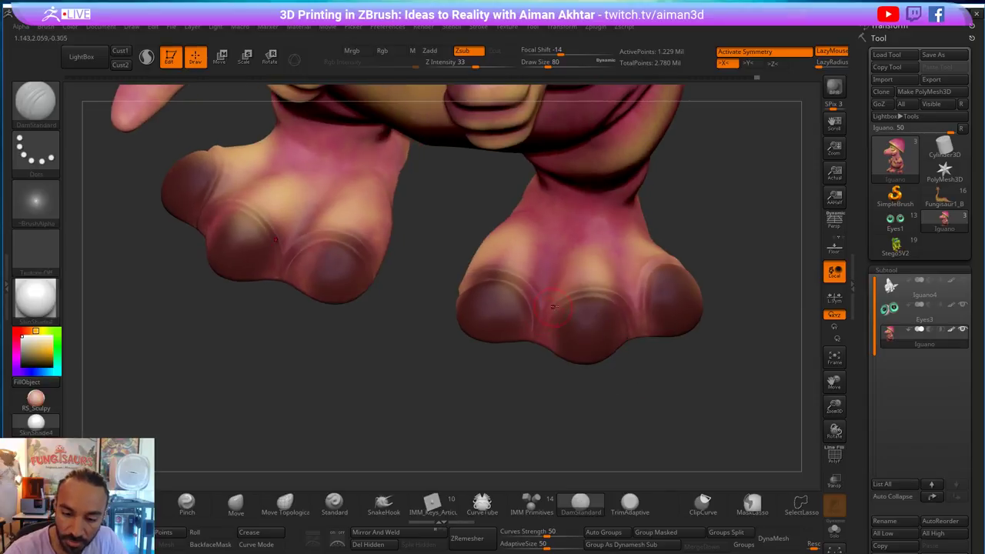
pyautogui.moveTo(539, 361); pyautogui.dragTo(525, 357)
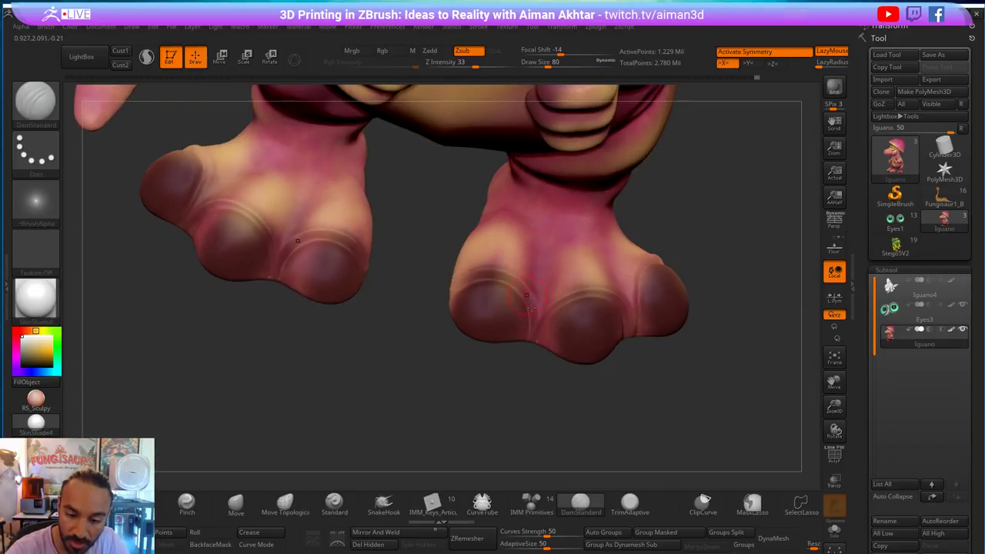
pyautogui.press('shift')
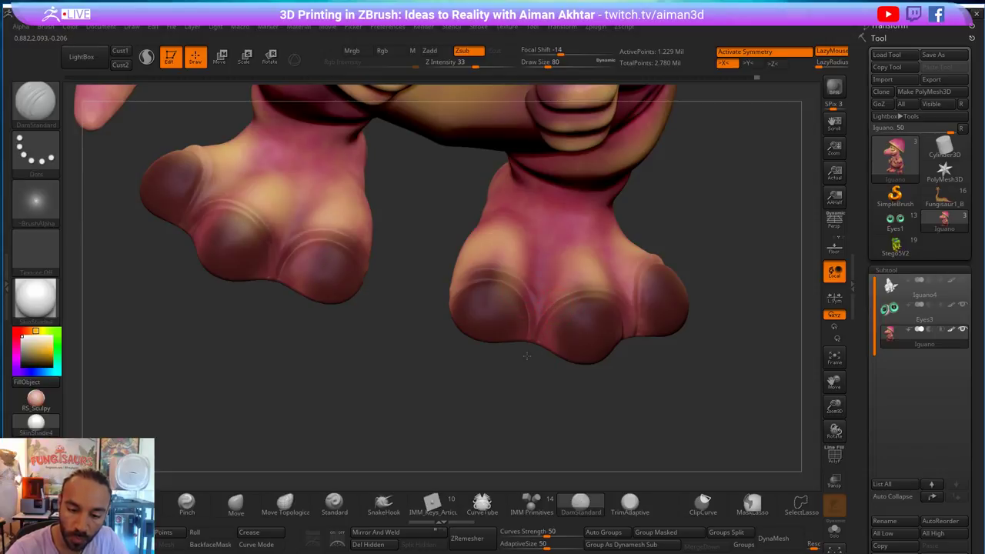
pyautogui.moveTo(475, 377); pyautogui.dragTo(487, 277)
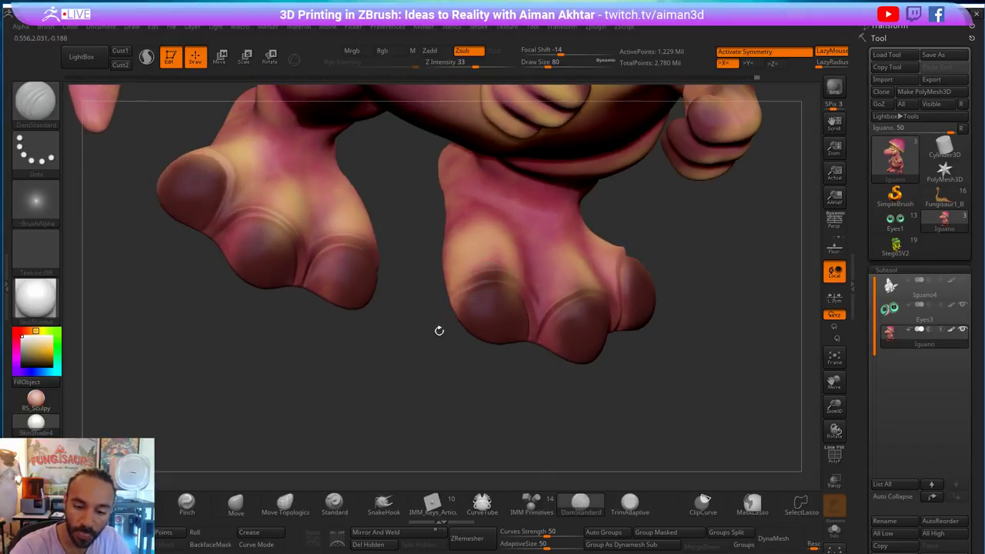
# - Paint the inner toenails solid dark maroon with the Standard brush at draw size 65 in Mrgb mode
pyautogui.moveTo(438, 330); pyautogui.dragTo(469, 288)
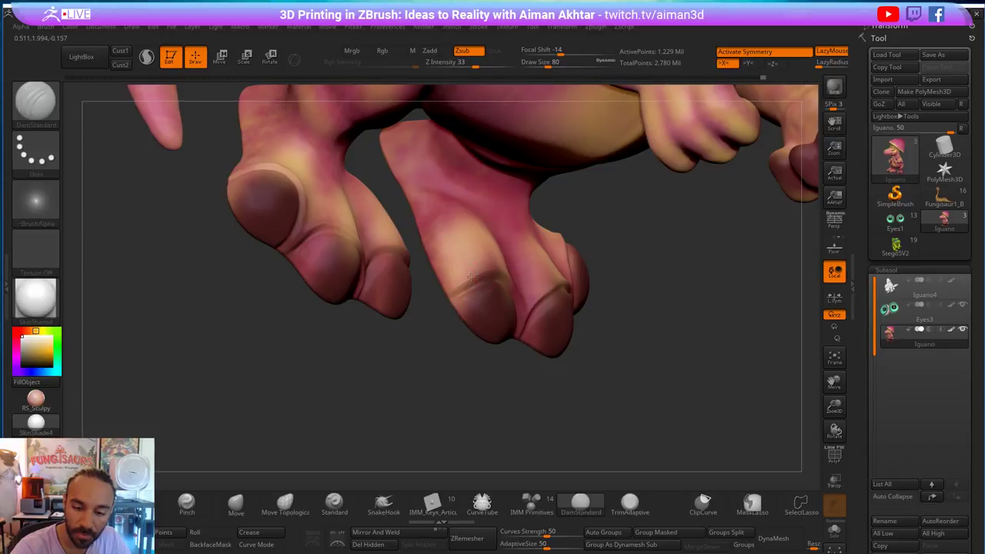
pyautogui.moveTo(464, 341)
pyautogui.mouseDown()
pyautogui.moveTo(484, 323)
pyautogui.moveTo(488, 301)
pyautogui.moveTo(468, 300)
pyautogui.mouseUp()
pyautogui.press('s')
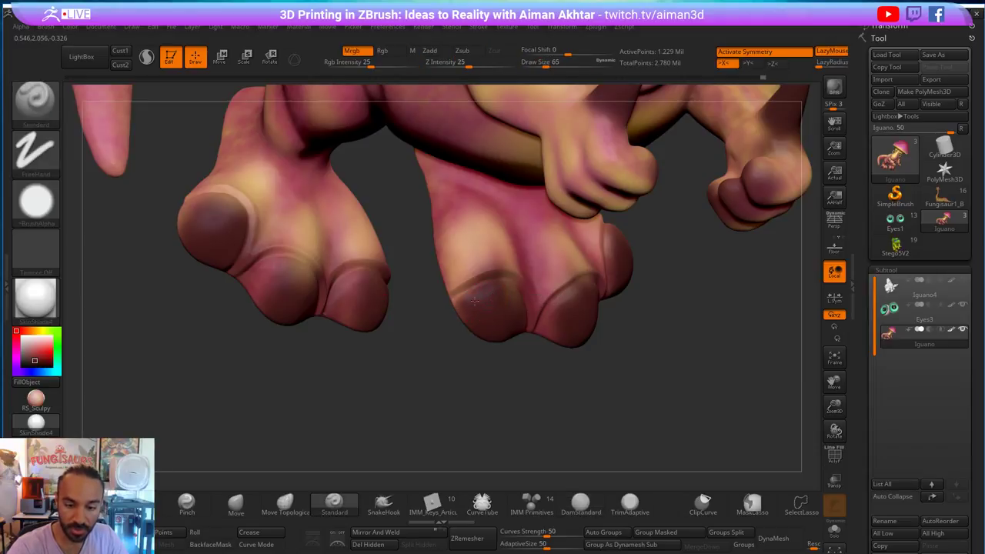
pyautogui.moveTo(464, 309); pyautogui.dragTo(463, 298)
pyautogui.moveTo(530, 354); pyautogui.dragTo(434, 360)
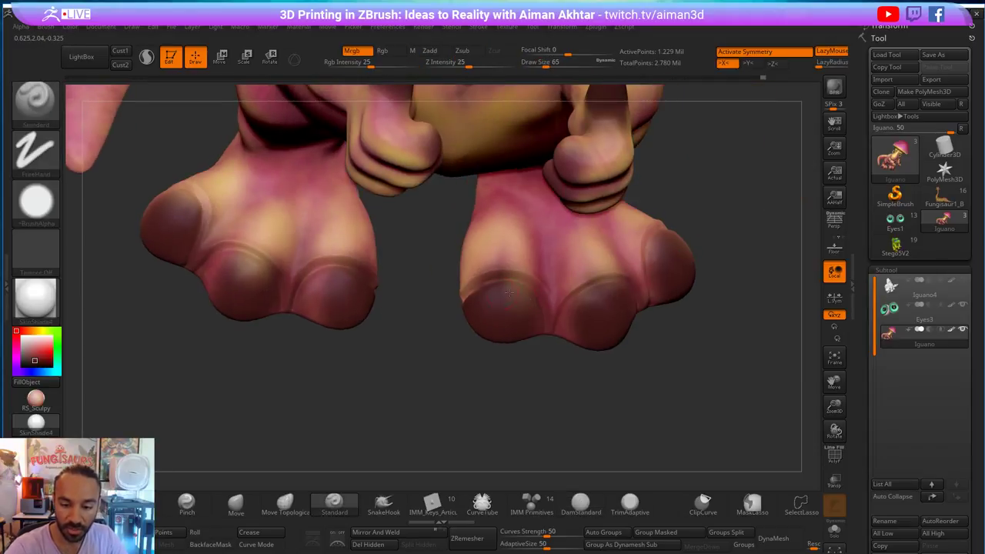
pyautogui.moveTo(514, 291)
pyautogui.mouseDown()
pyautogui.moveTo(534, 313)
pyautogui.moveTo(468, 316)
pyautogui.mouseUp()
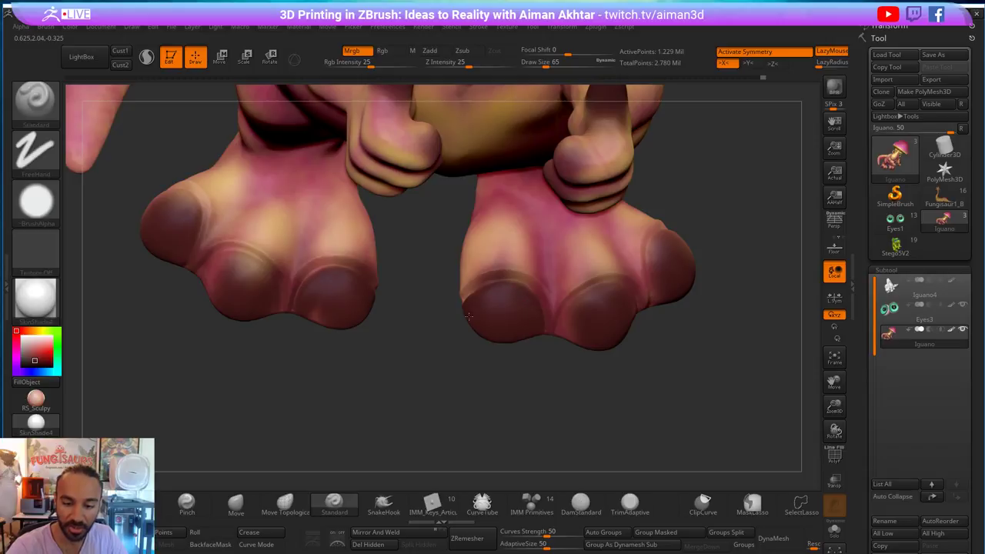
# - Paint the middle and outer toenails the same dark maroon up to their skin creases
pyautogui.moveTo(548, 344)
pyautogui.mouseDown()
pyautogui.moveTo(496, 350)
pyautogui.moveTo(604, 355)
pyautogui.moveTo(589, 354)
pyautogui.moveTo(554, 316)
pyautogui.moveTo(585, 290)
pyautogui.moveTo(614, 296)
pyautogui.mouseUp()
pyautogui.moveTo(649, 349); pyautogui.dragTo(643, 311)
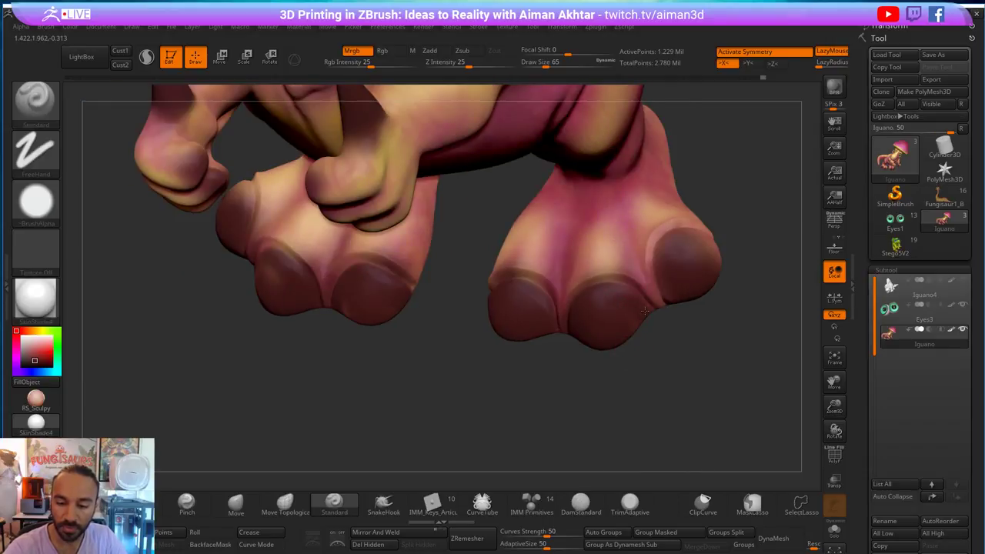
pyautogui.moveTo(664, 277)
pyautogui.mouseDown()
pyautogui.moveTo(703, 244)
pyautogui.moveTo(719, 256)
pyautogui.mouseUp()
pyautogui.moveTo(758, 252)
pyautogui.mouseDown()
pyautogui.moveTo(723, 257)
pyautogui.moveTo(715, 270)
pyautogui.moveTo(686, 230)
pyautogui.moveTo(721, 234)
pyautogui.mouseUp()
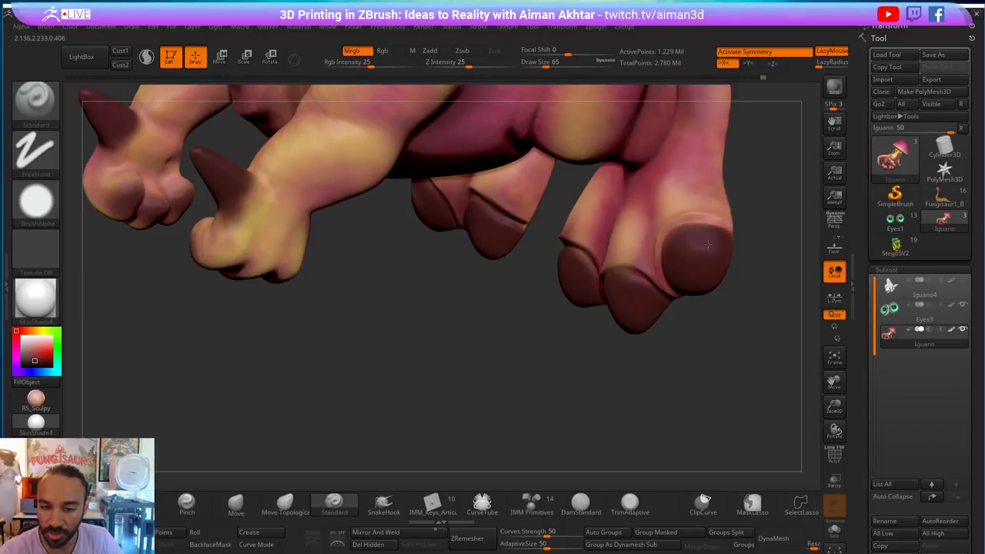
# - Adjust the shape of the toenails from the side with the Move brush, enlarging the draw size to about 132
pyautogui.press('b')
pyautogui.press('m')
pyautogui.press('v')
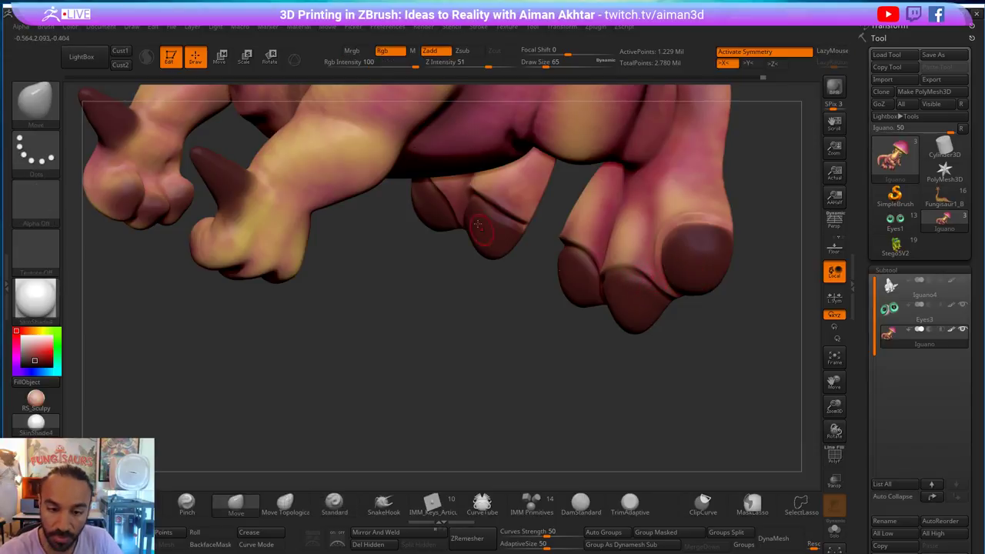
pyautogui.press('s')
pyautogui.moveTo(439, 200)
pyautogui.mouseDown()
pyautogui.moveTo(457, 192)
pyautogui.moveTo(501, 210)
pyautogui.mouseUp()
pyautogui.press('s')
pyautogui.press('s')
pyautogui.press('s')
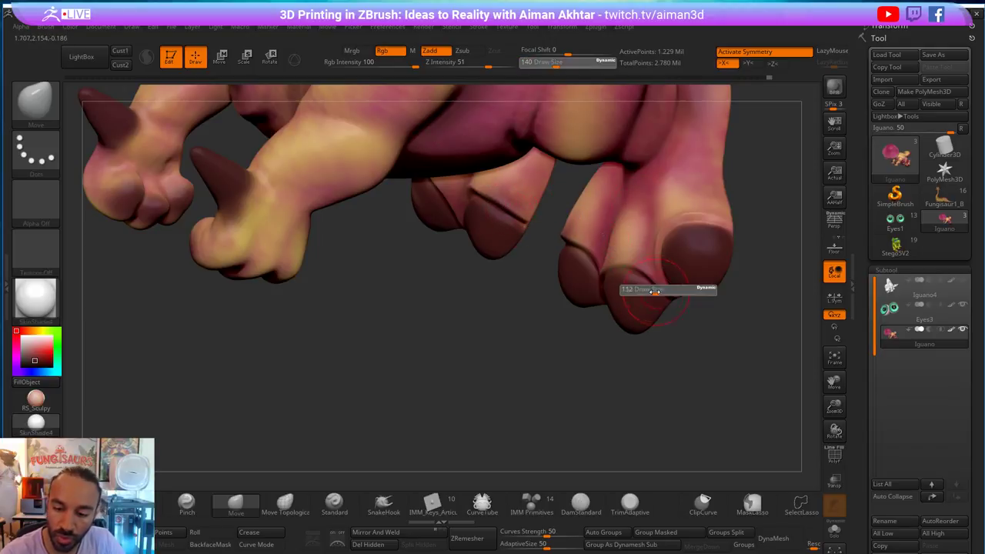
pyautogui.moveTo(668, 290); pyautogui.dragTo(660, 290)
# - Smooth the middle toe's surface and refine the toe shapes with the Move brush at draw size 90
pyautogui.press('shift')
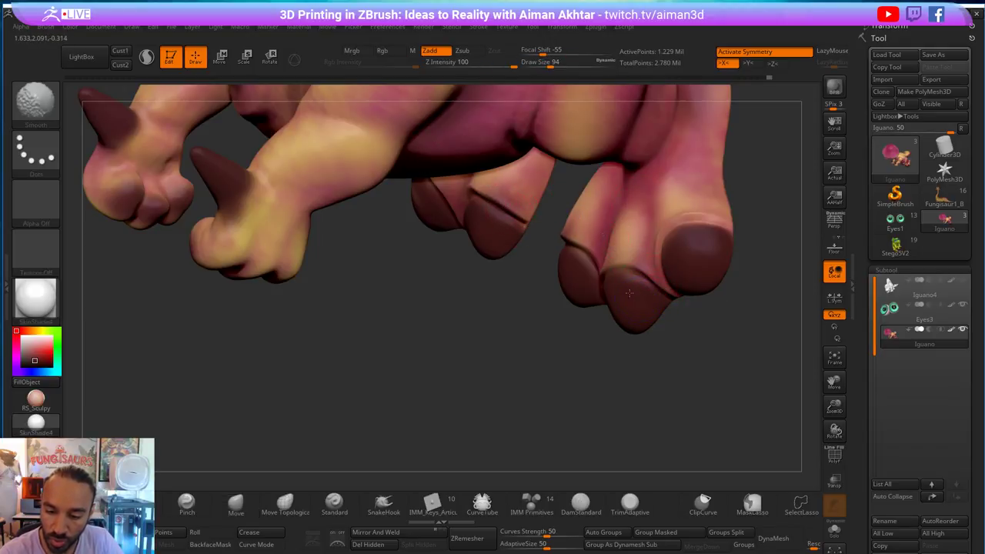
pyautogui.keyDown('shift'); pyautogui.moveTo(709, 300); pyautogui.dragTo(754, 308); pyautogui.keyUp('shift')
pyautogui.press('s')
pyautogui.moveTo(609, 264)
pyautogui.mouseDown()
pyautogui.moveTo(575, 252)
pyautogui.moveTo(599, 233)
pyautogui.mouseUp()
pyautogui.press('s')
pyautogui.press('shift')
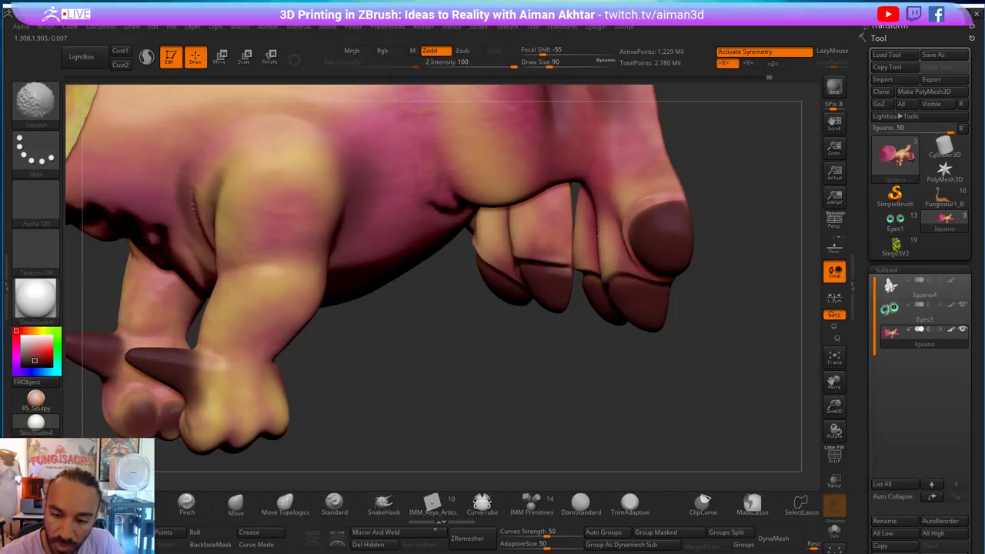
# - Reshape the skin folds above the inner toenails with the Move brush at draw size 83 and smooth between the toes
pyautogui.moveTo(746, 176)
pyautogui.mouseDown()
pyautogui.moveTo(736, 233)
pyautogui.moveTo(726, 147)
pyautogui.moveTo(711, 196)
pyautogui.mouseUp()
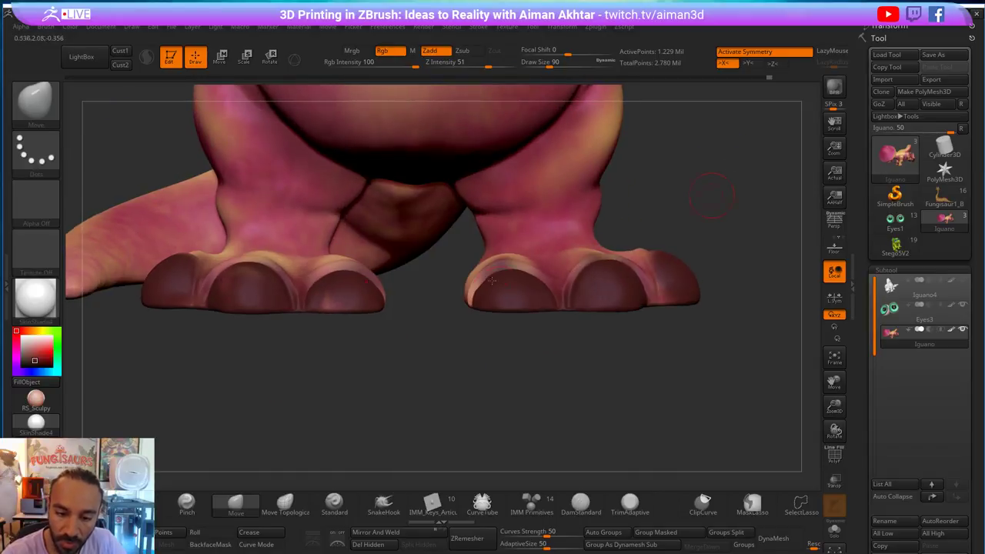
pyautogui.press('[')
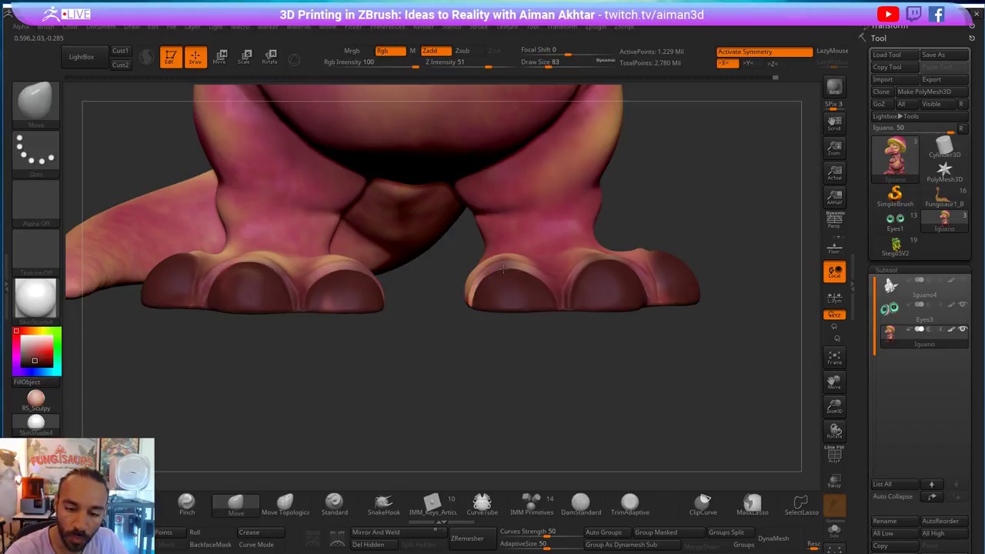
pyautogui.keyDown('shift'); pyautogui.moveTo(509, 272); pyautogui.dragTo(501, 278); pyautogui.keyUp('shift')
pyautogui.moveTo(605, 353); pyautogui.dragTo(577, 351)
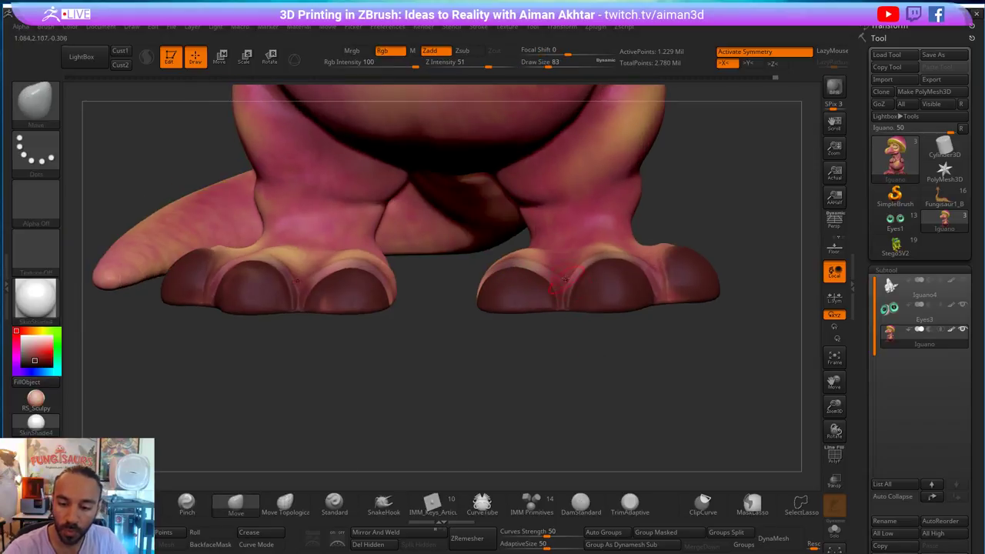
pyautogui.keyDown('shift'); pyautogui.moveTo(549, 264); pyautogui.dragTo(550, 271); pyautogui.keyUp('shift')
pyautogui.moveTo(582, 356); pyautogui.dragTo(578, 387)
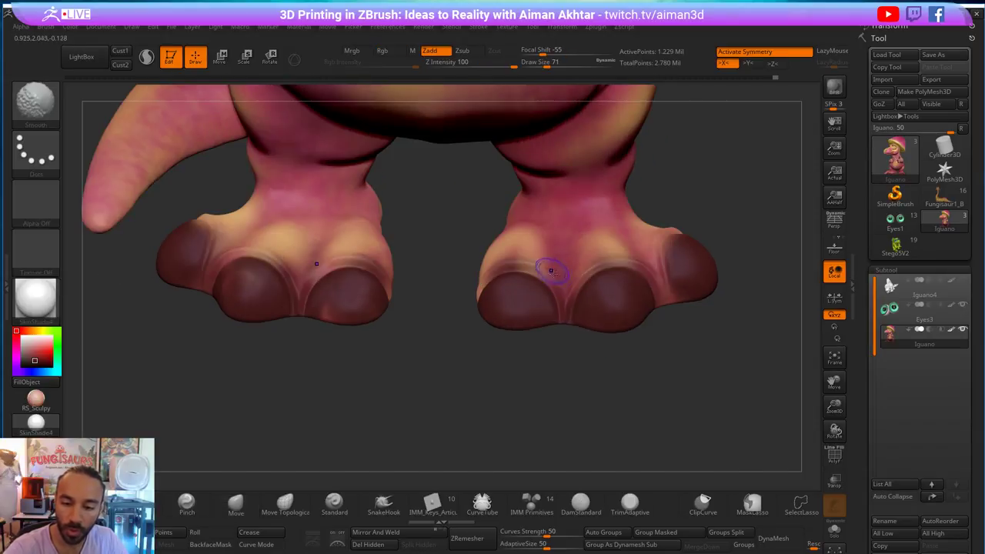
pyautogui.moveTo(550, 269)
pyautogui.keyDown('shift'); pyautogui.mouseDown()
pyautogui.moveTo(552, 278)
pyautogui.moveTo(537, 272)
pyautogui.mouseUp(); pyautogui.keyUp('shift')
# - Sharpen the creases between the inner and middle toes with DamStandard at draw size 54
pyautogui.press('b')
pyautogui.press('p')
pyautogui.press('i')
pyautogui.press('s')
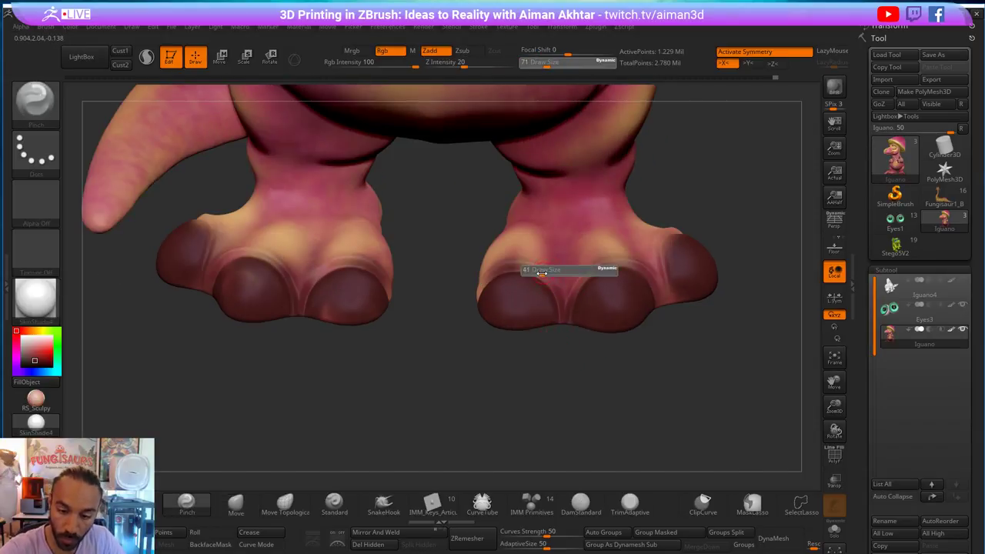
pyautogui.click(581, 504)
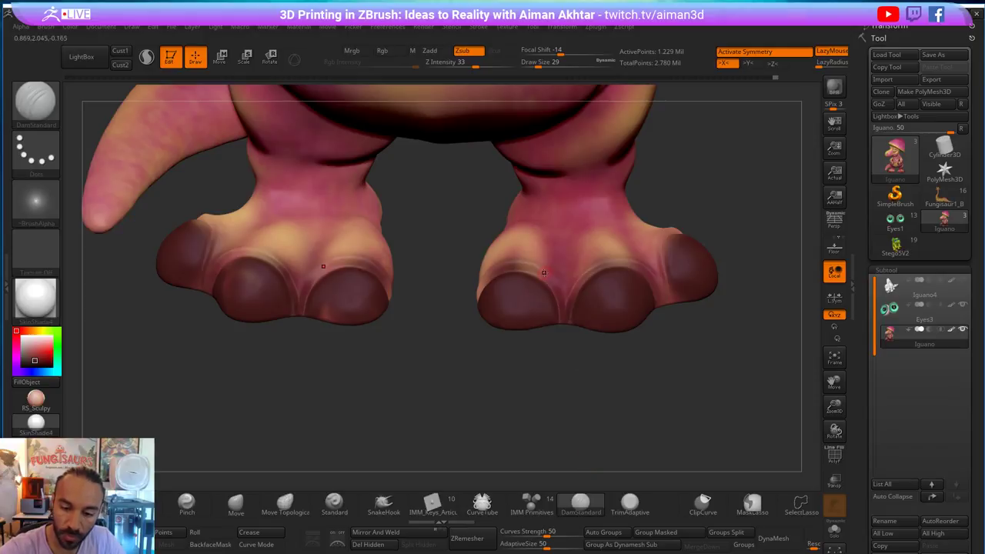
pyautogui.press(']')
pyautogui.press(']')
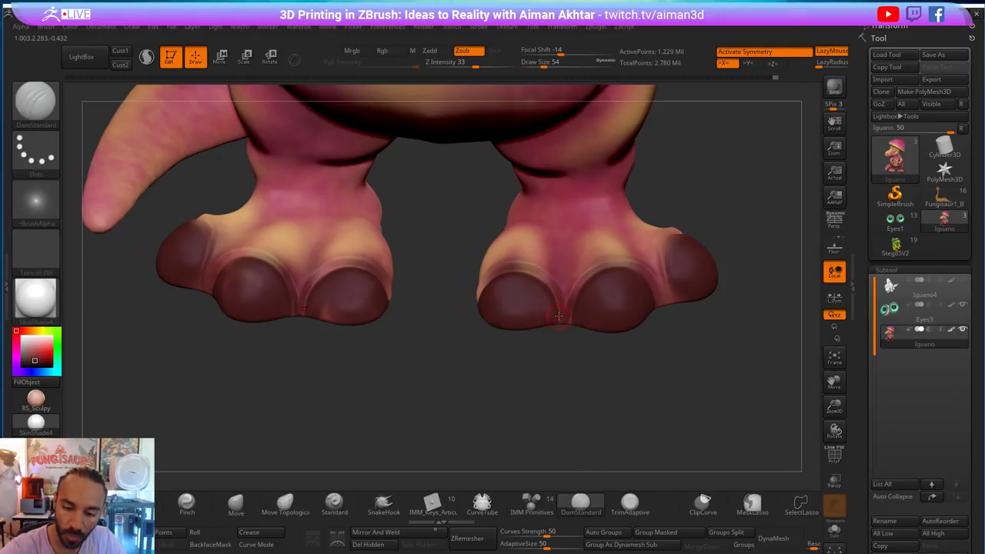
pyautogui.moveTo(565, 354)
pyautogui.mouseDown()
pyautogui.moveTo(577, 363)
pyautogui.moveTo(583, 402)
pyautogui.mouseUp()
# - Reshape the inner toenail's side edge with the Move brush, reducing the draw size to 65
pyautogui.press('b')
pyautogui.press('m')
pyautogui.press('v')
pyautogui.press(']')
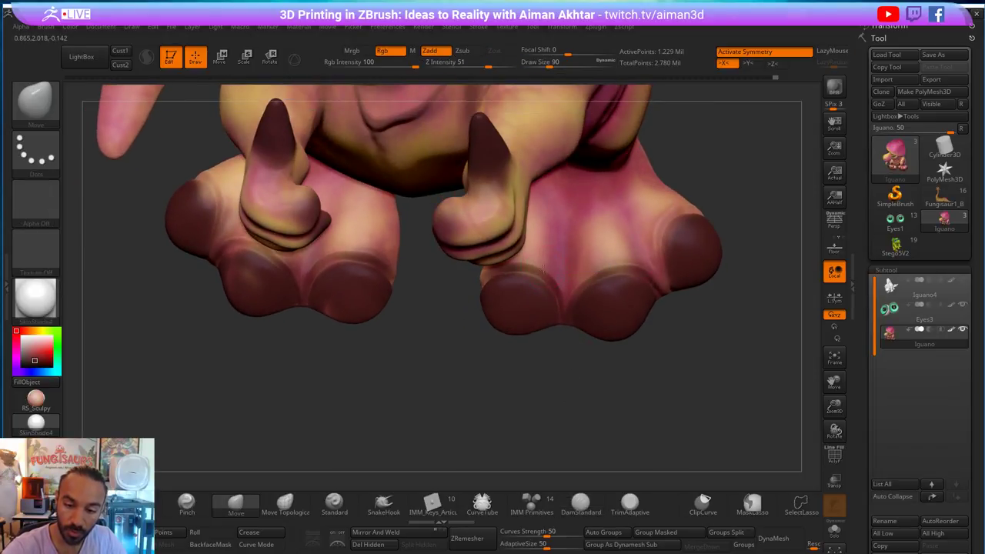
pyautogui.moveTo(539, 351)
pyautogui.mouseDown()
pyautogui.moveTo(554, 365)
pyautogui.moveTo(654, 364)
pyautogui.mouseUp()
pyautogui.press('s')
pyautogui.moveTo(490, 297); pyautogui.dragTo(471, 291)
pyautogui.press('s')
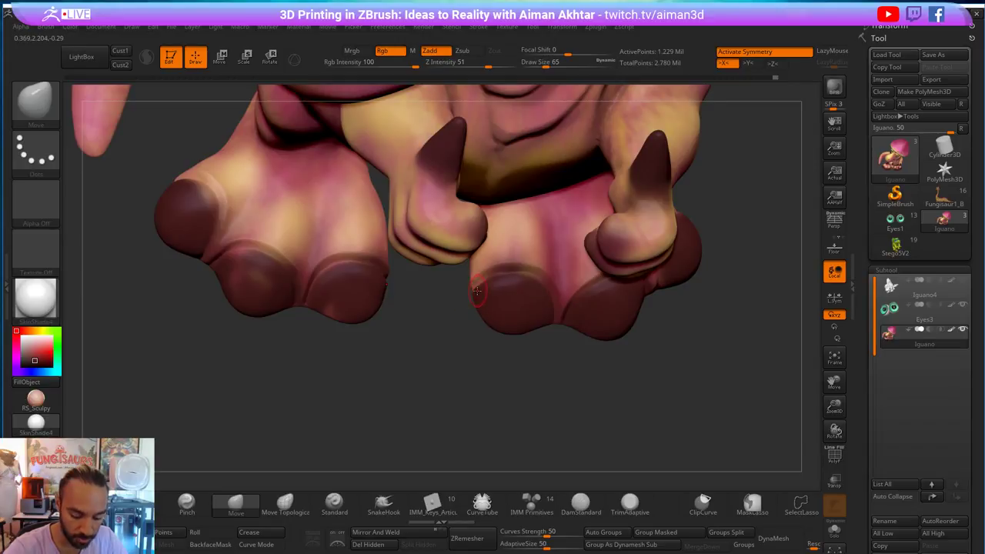
# - Round off the lower edge of the inner toenails by moving and smoothing it at draw size 124
pyautogui.press('shift')
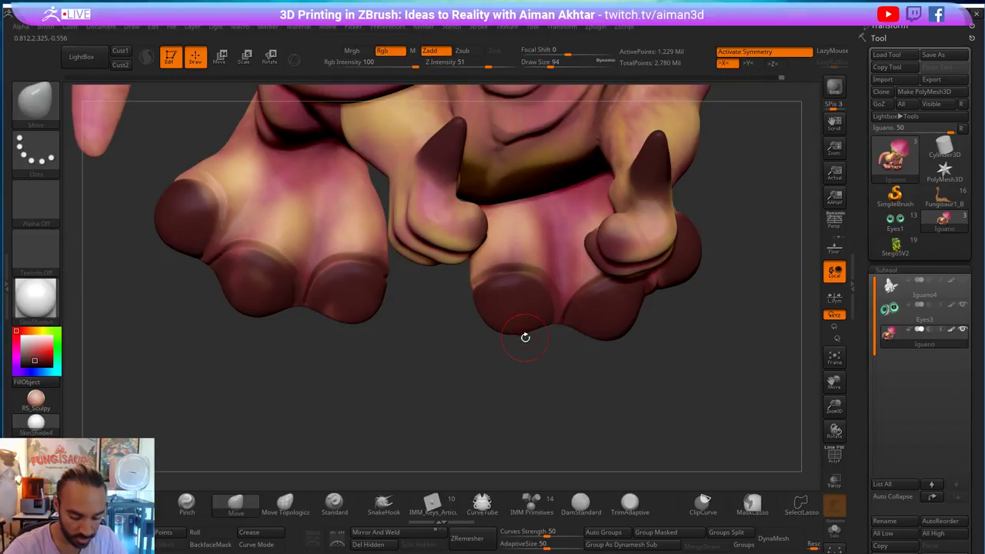
pyautogui.press('s')
pyautogui.click(522, 330)
pyautogui.press('shift')
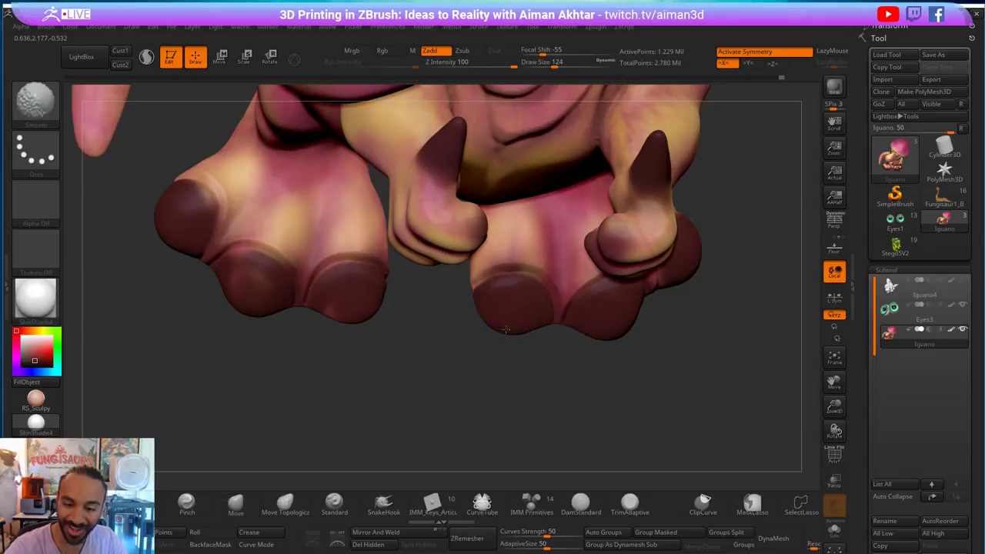
# - Even out the dark maroon paint on the toenails with the Standard brush, reducing the draw size to 71
pyautogui.click(334, 501)
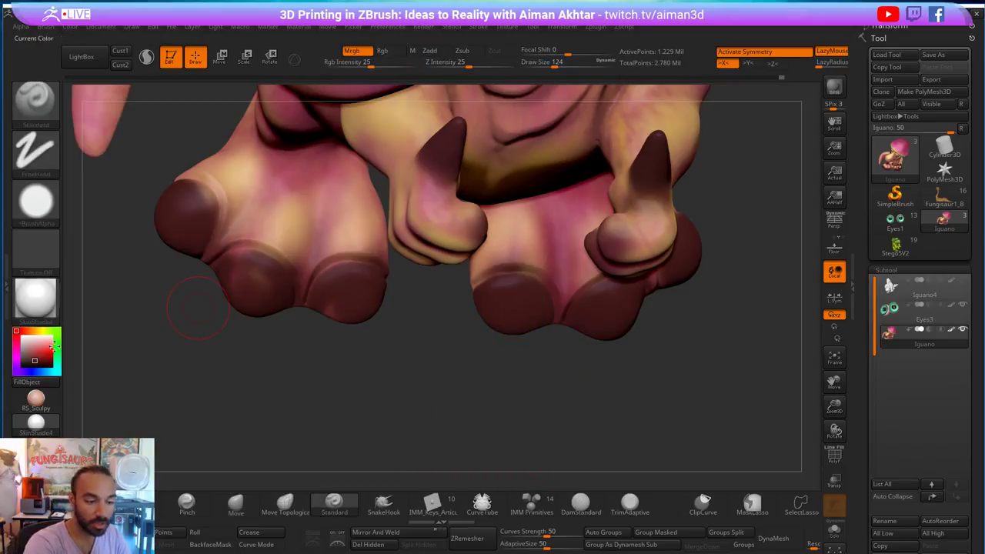
pyautogui.press('s')
pyautogui.click(336, 286)
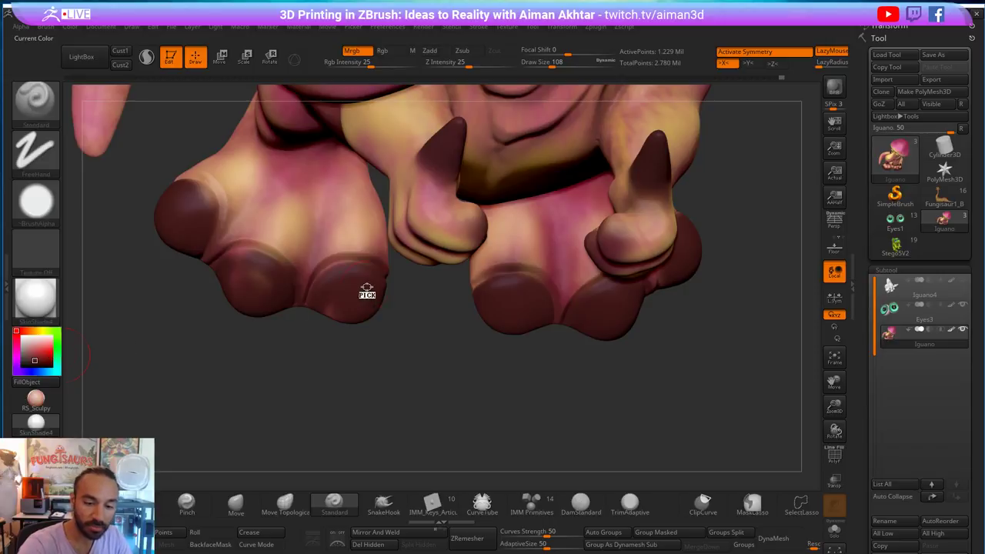
pyautogui.press('ctrl')
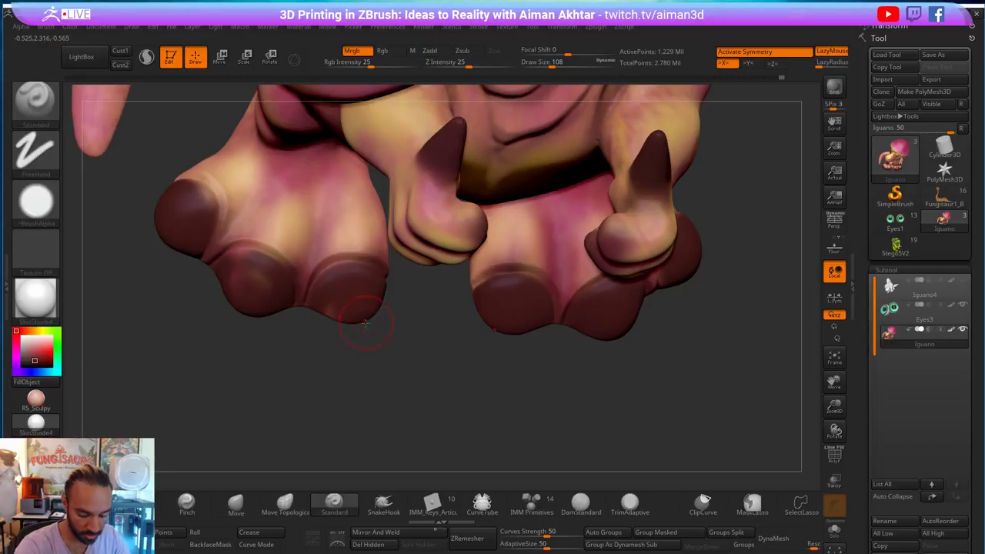
pyautogui.press('s')
pyautogui.moveTo(363, 304); pyautogui.dragTo(351, 302)
# - Turn off symmetry, choose a pale reddish-grey color, and try a thin highlight stroke on the middle toenail at draw size 23
pyautogui.press('x')
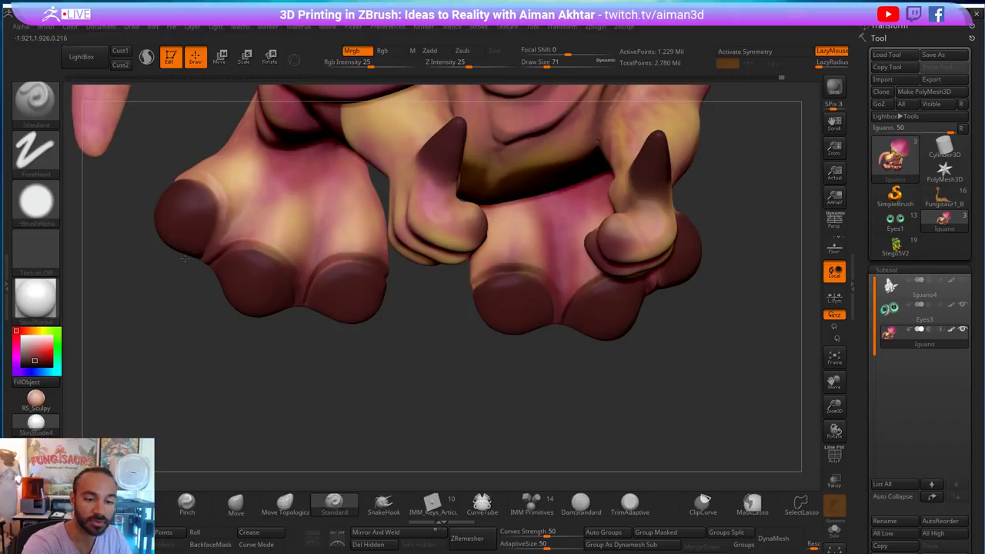
pyautogui.click(40, 347)
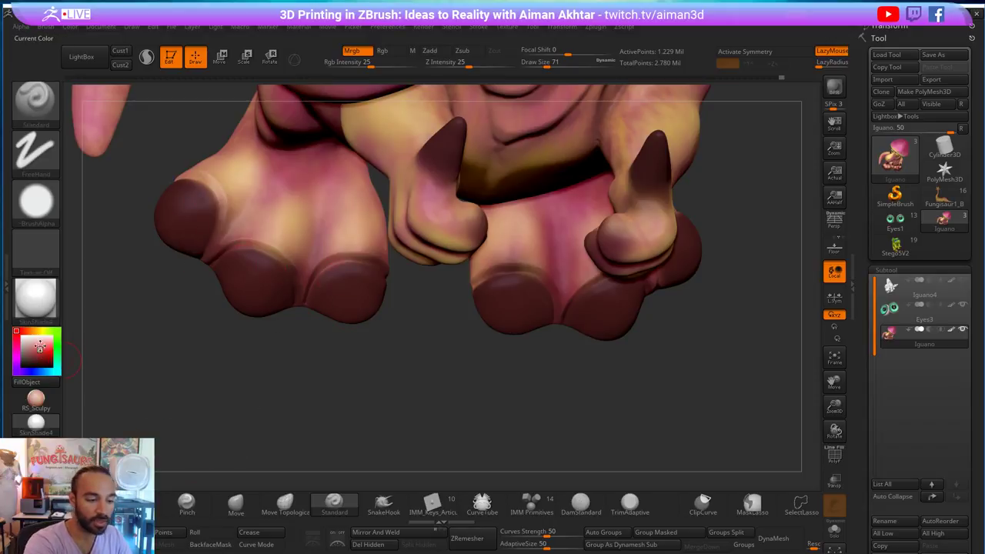
pyautogui.press('s')
pyautogui.moveTo(264, 267)
pyautogui.mouseDown()
pyautogui.moveTo(253, 266)
pyautogui.moveTo(280, 300)
pyautogui.mouseUp()
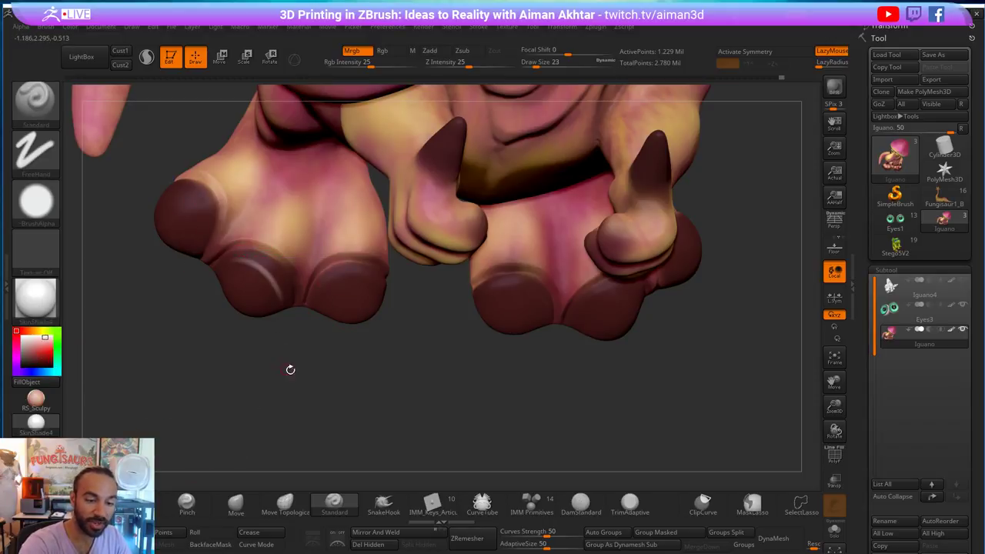
pyautogui.hotkey('ctrl', 'z')
# - Paint soft pale highlights on the toenails of both feet with the Standard brush at draw size 62
pyautogui.press('s')
pyautogui.moveTo(358, 282)
pyautogui.mouseDown()
pyautogui.moveTo(368, 282)
pyautogui.moveTo(341, 279)
pyautogui.mouseUp()
pyautogui.hotkey('ctrl', 'z')
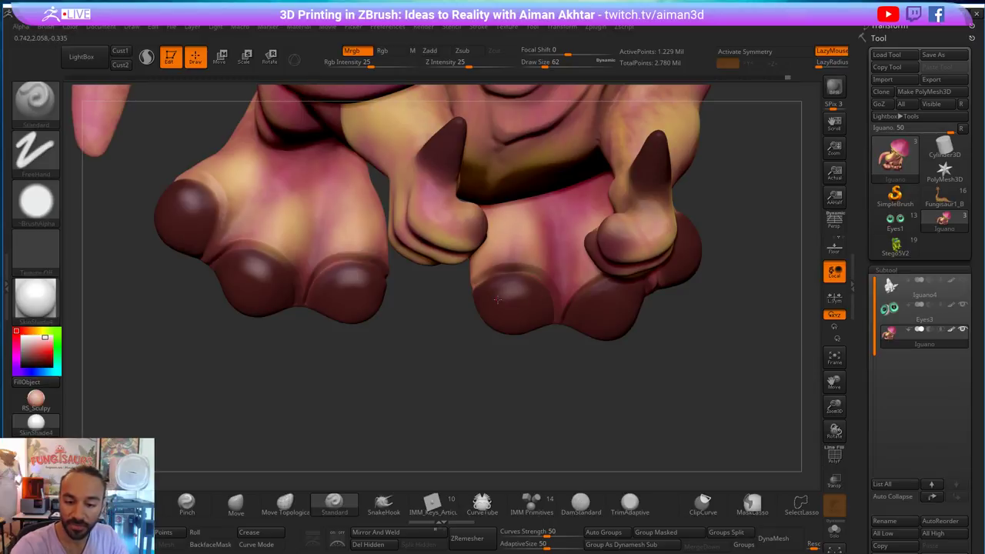
pyautogui.moveTo(613, 356); pyautogui.dragTo(608, 302)
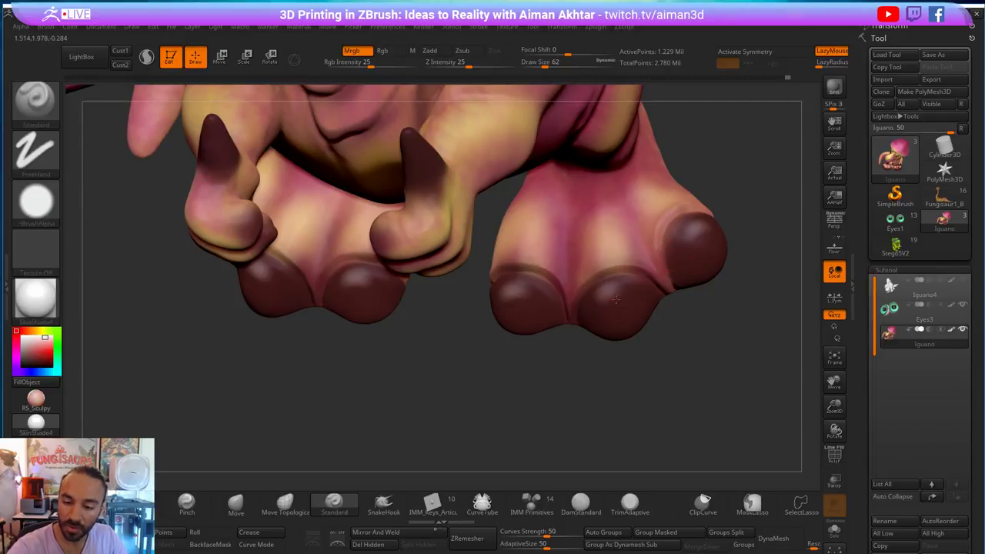
pyautogui.moveTo(741, 291); pyautogui.dragTo(617, 297)
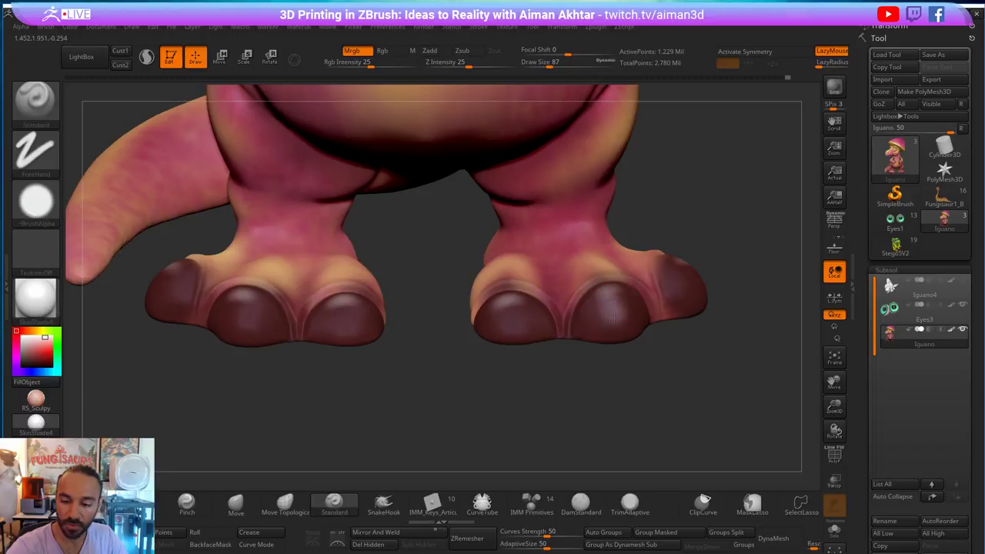
# - Build up broader highlights on the toenails at draw size 87, checking them from several angles and on the whole figure
pyautogui.press('ctrl')
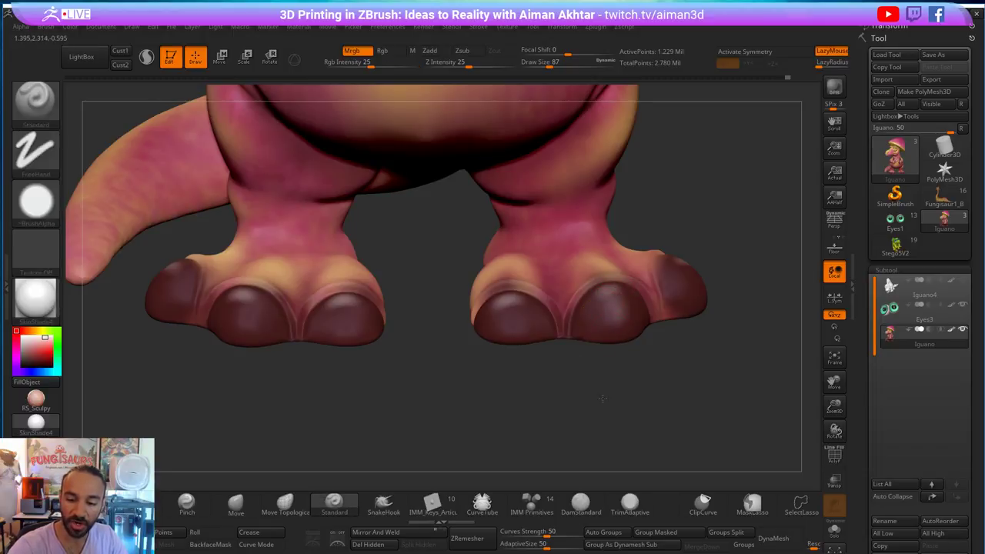
pyautogui.moveTo(603, 398); pyautogui.dragTo(792, 254)
pyautogui.moveTo(410, 362); pyautogui.dragTo(430, 359)
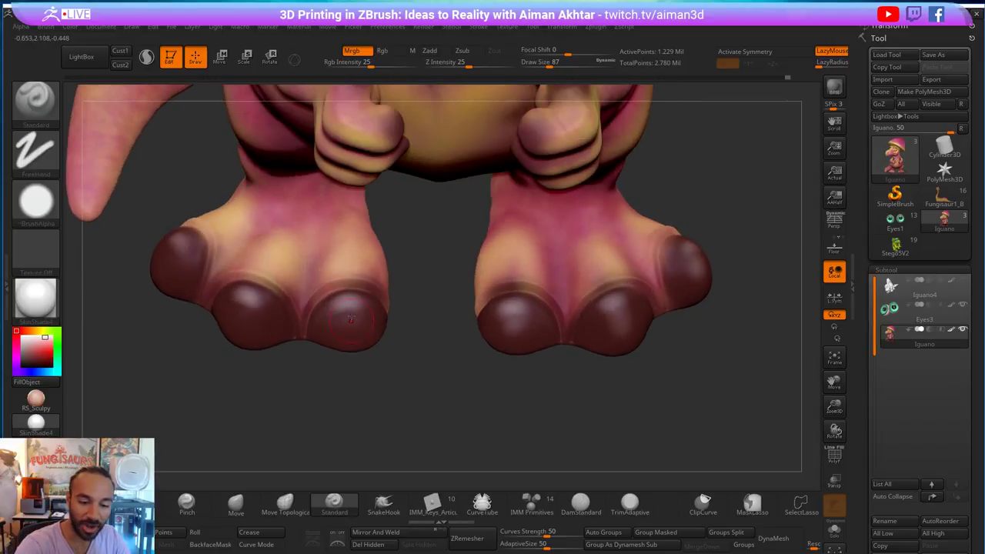
pyautogui.moveTo(351, 319); pyautogui.dragTo(356, 310)
pyautogui.moveTo(245, 315); pyautogui.dragTo(241, 308)
pyautogui.moveTo(240, 364)
pyautogui.mouseDown()
pyautogui.moveTo(261, 363)
pyautogui.moveTo(230, 362)
pyautogui.mouseUp()
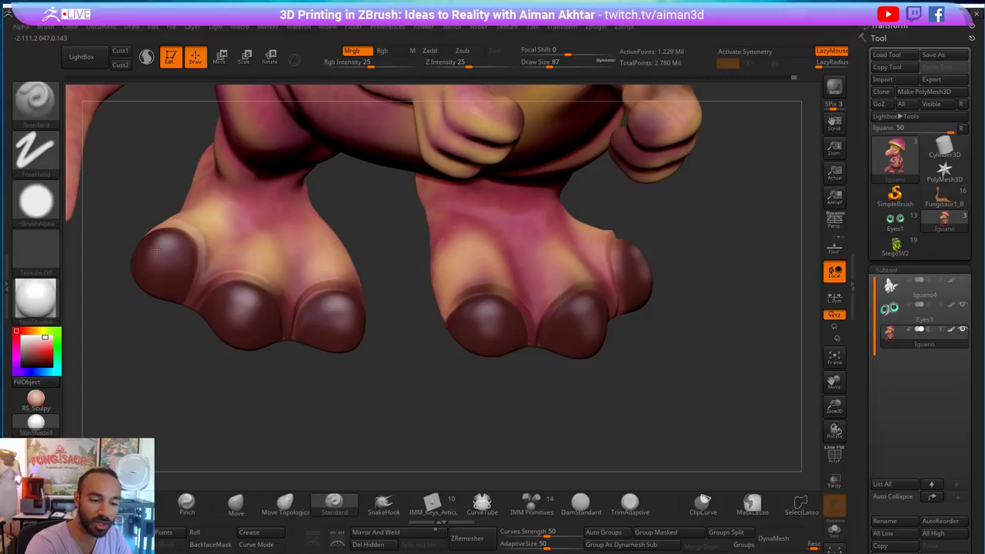
pyautogui.moveTo(461, 370)
pyautogui.keyDown('shift'); pyautogui.mouseDown()
pyautogui.moveTo(675, 341)
pyautogui.moveTo(650, 362)
pyautogui.moveTo(661, 253)
pyautogui.moveTo(618, 303)
pyautogui.moveTo(653, 336)
pyautogui.moveTo(633, 384)
pyautogui.moveTo(397, 369)
pyautogui.mouseUp(); pyautogui.keyUp('shift')
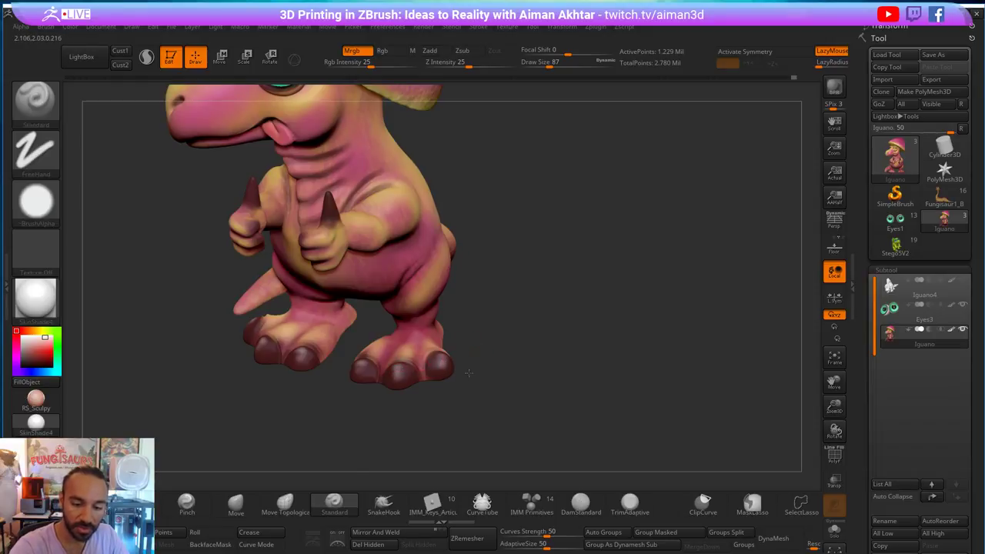
pyautogui.moveTo(468, 374); pyautogui.dragTo(259, 324)
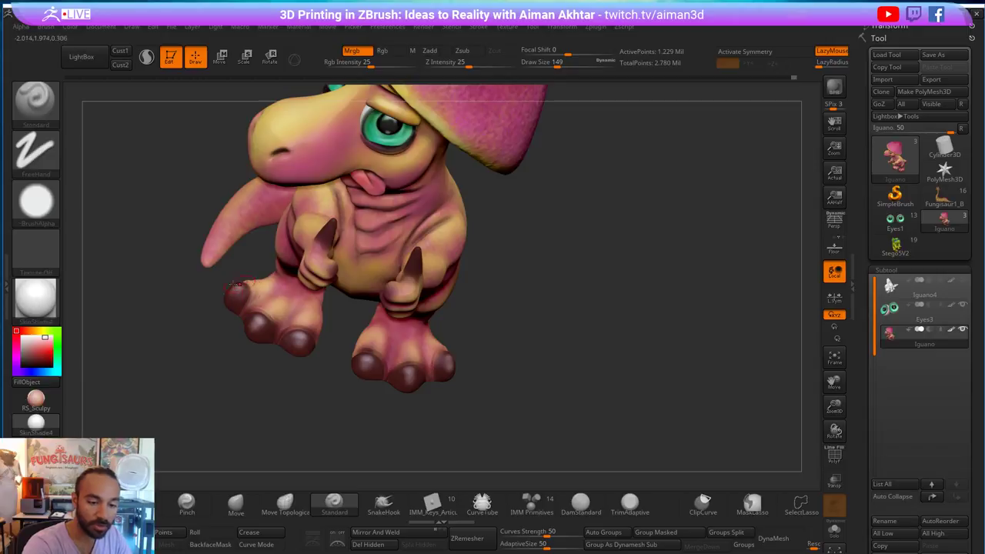
# - Brush broader pale highlights over the toes at draw size 192 and start lightening the thumb claws at draw size 104
pyautogui.press(']')
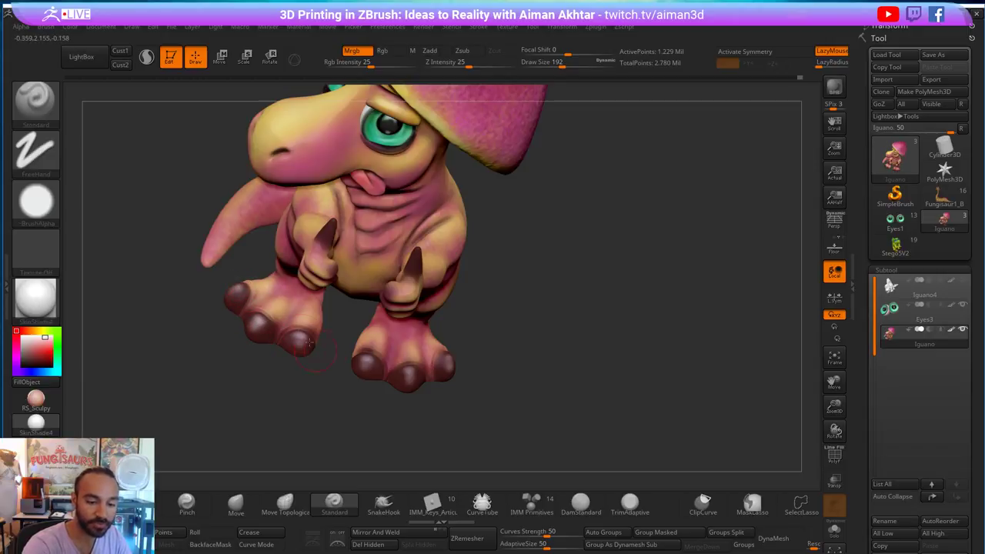
pyautogui.moveTo(346, 405); pyautogui.dragTo(374, 363)
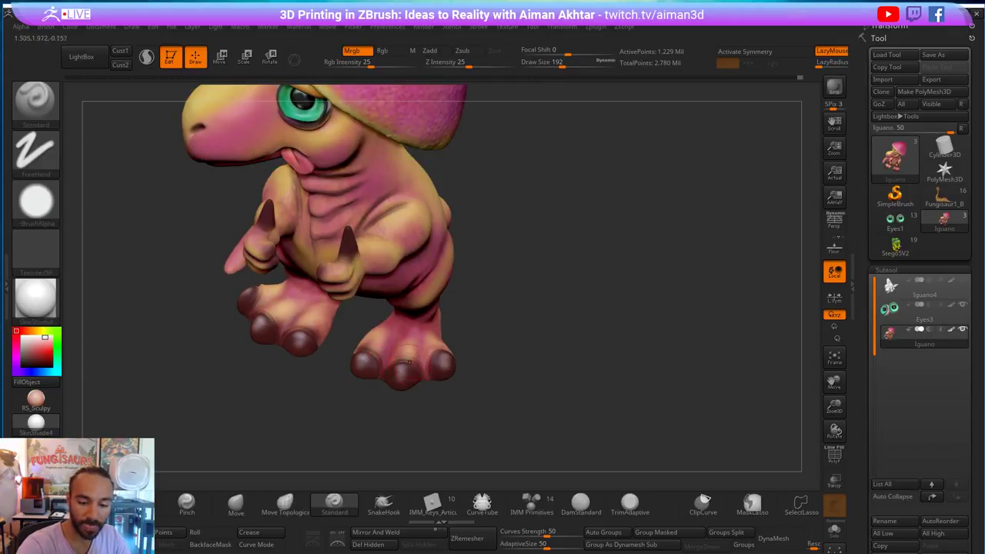
pyautogui.moveTo(510, 345)
pyautogui.mouseDown()
pyautogui.moveTo(556, 275)
pyautogui.moveTo(532, 187)
pyautogui.mouseUp()
pyautogui.press('[')
pyautogui.press('[')
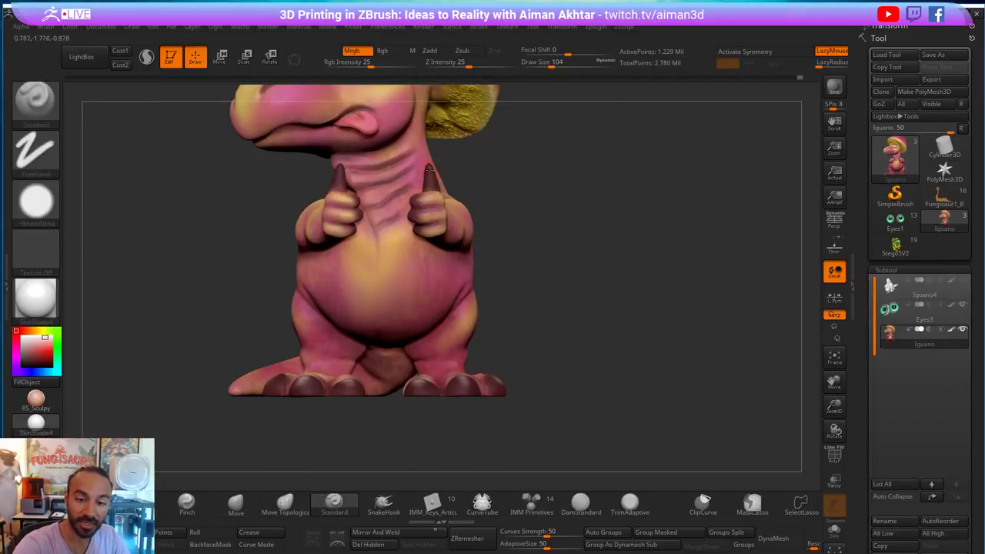
pyautogui.moveTo(508, 153); pyautogui.dragTo(419, 173)
pyautogui.press(']')
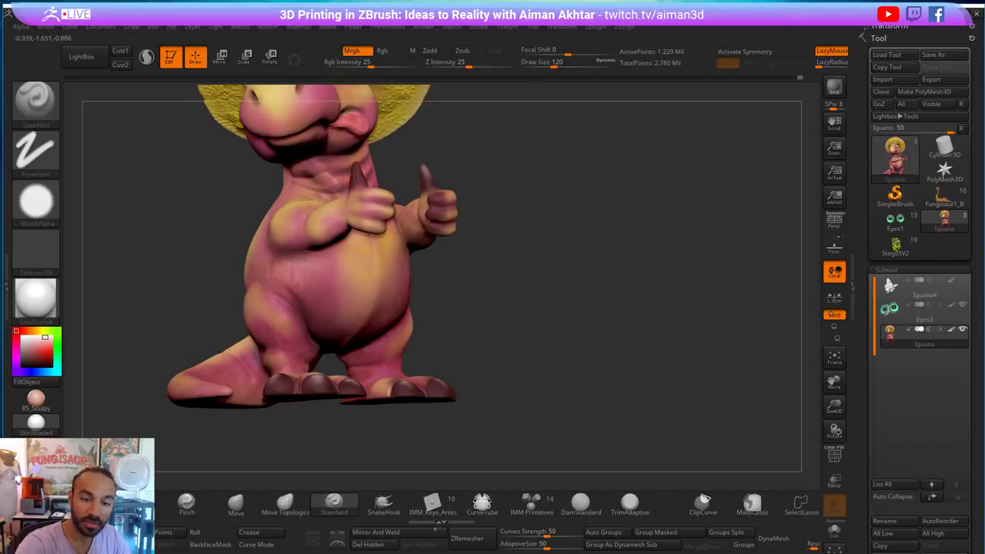
# - Build up the pale highlights on both thumb claws from several sides, varying the draw size between 149 and 104
pyautogui.moveTo(467, 128); pyautogui.dragTo(362, 171)
pyautogui.press(']')
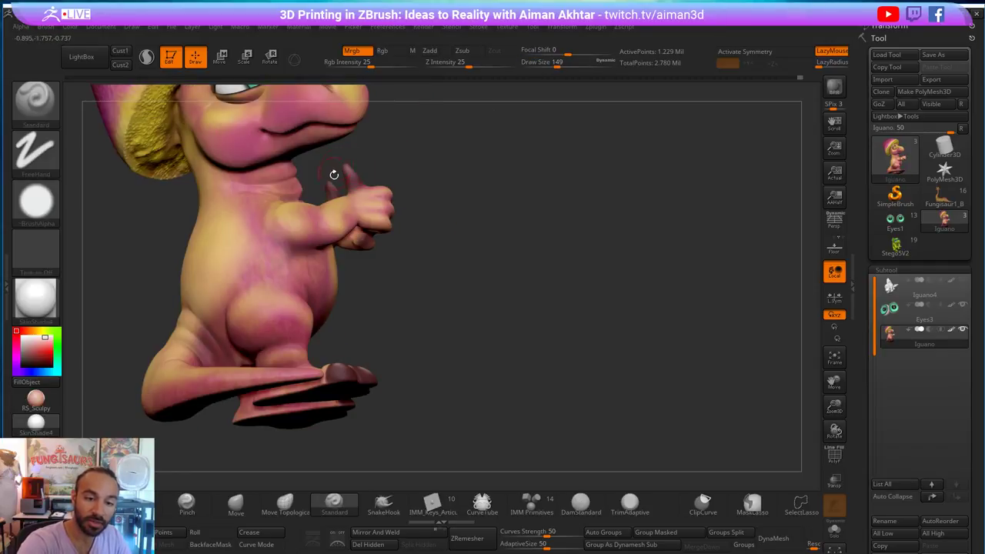
pyautogui.moveTo(420, 147); pyautogui.dragTo(275, 187)
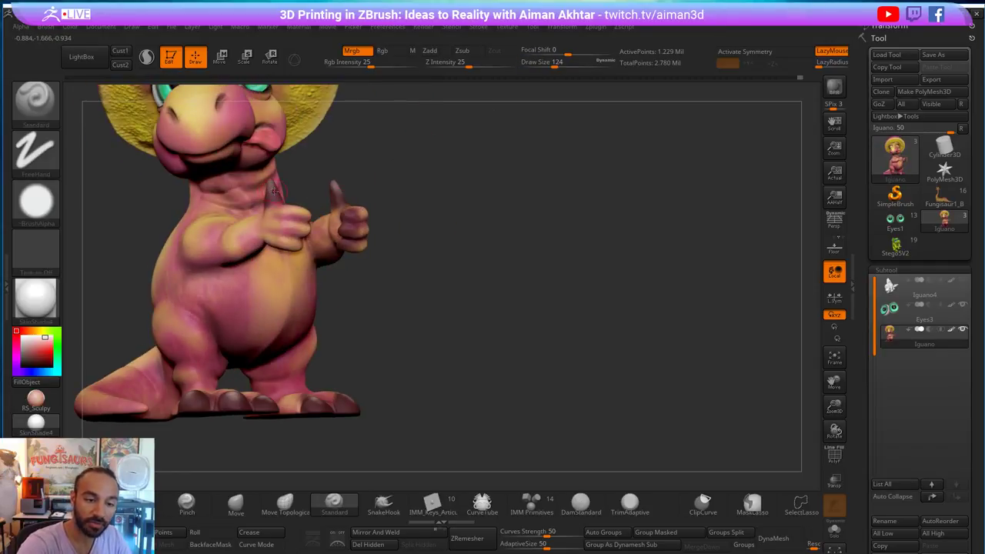
pyautogui.moveTo(385, 201)
pyautogui.mouseDown()
pyautogui.moveTo(442, 235)
pyautogui.moveTo(703, 272)
pyautogui.moveTo(718, 308)
pyautogui.mouseUp()
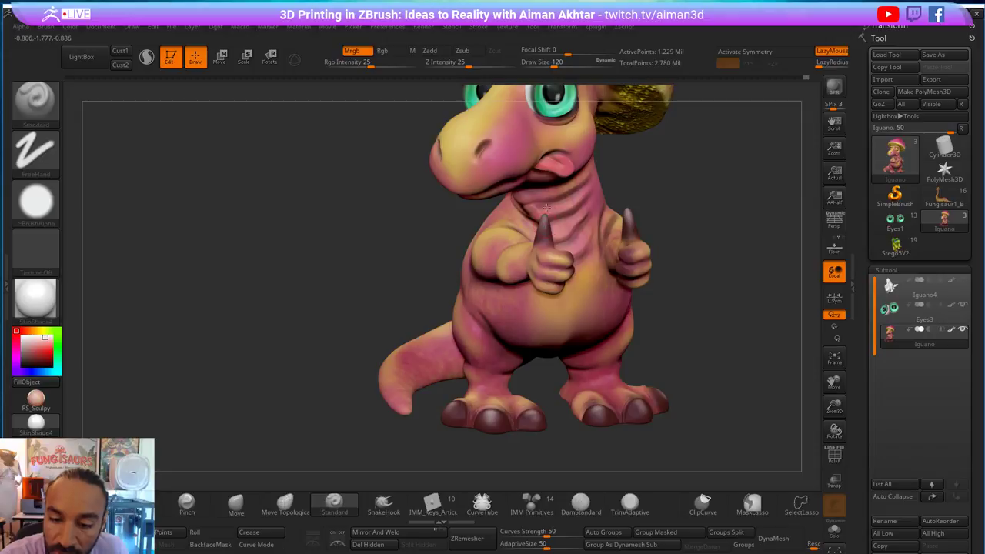
pyautogui.moveTo(677, 250); pyautogui.dragTo(739, 254)
pyautogui.press('s')
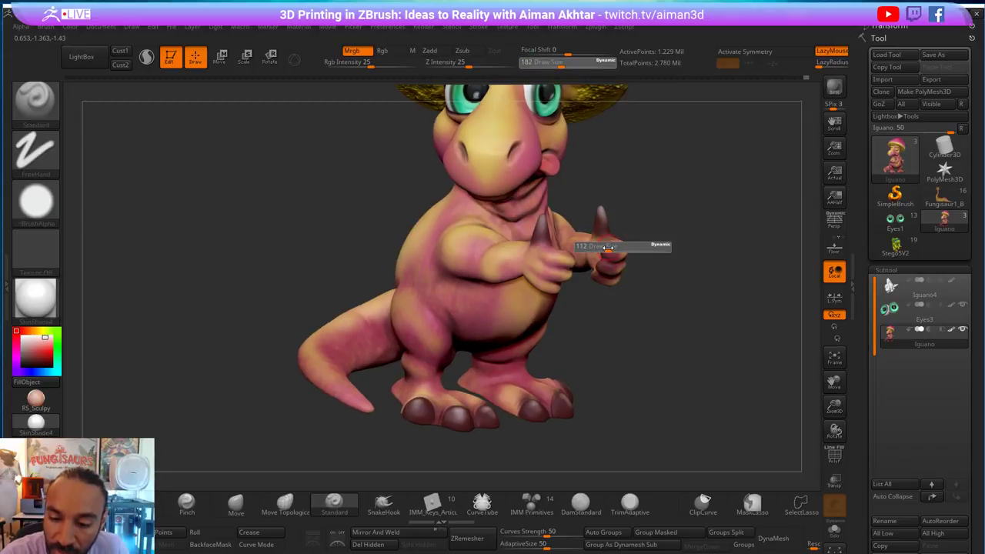
pyautogui.click(604, 248)
pyautogui.moveTo(669, 252)
pyautogui.mouseDown()
pyautogui.moveTo(711, 232)
pyautogui.moveTo(675, 244)
pyautogui.moveTo(670, 260)
pyautogui.mouseUp()
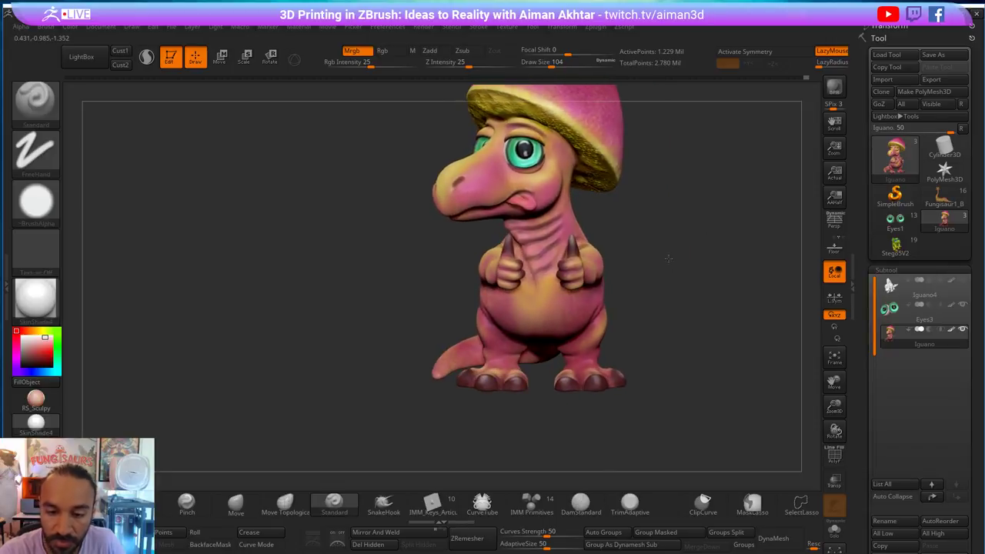
# - Brush soft pale highlights onto the cheek at draw size 202 and around the brow at draw size 274
pyautogui.press(']')
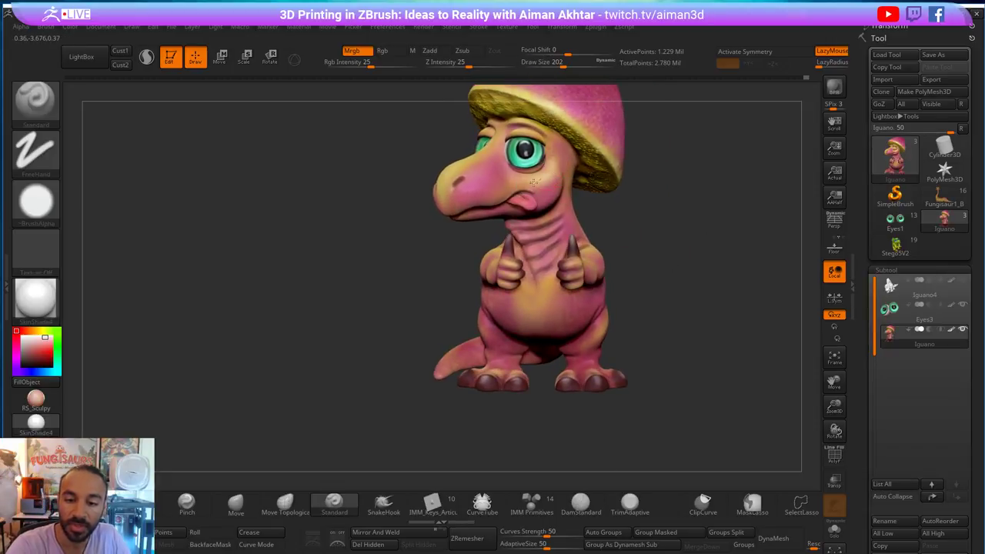
pyautogui.moveTo(506, 151)
pyautogui.mouseDown()
pyautogui.moveTo(457, 172)
pyautogui.moveTo(548, 166)
pyautogui.mouseUp()
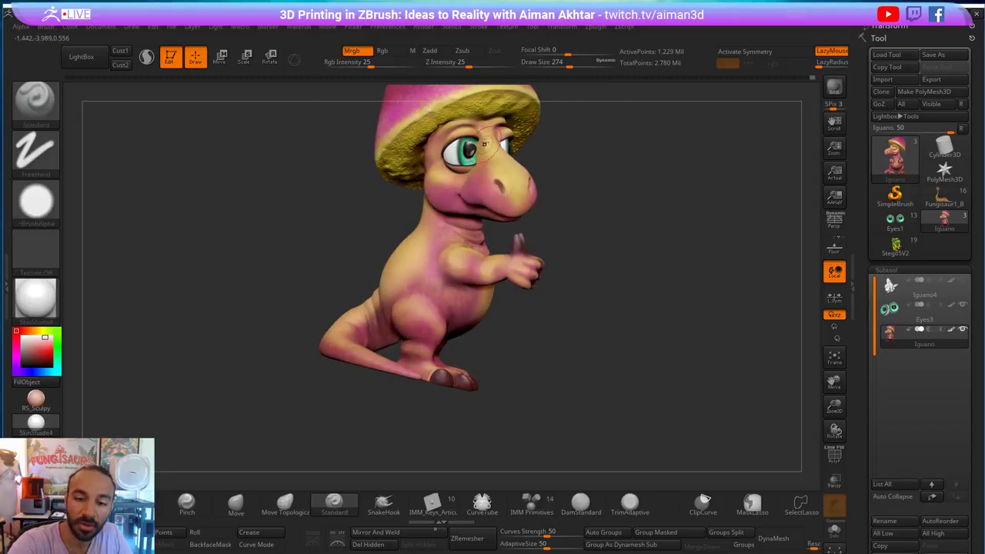
pyautogui.press('[')
pyautogui.press('[')
pyautogui.press('s')
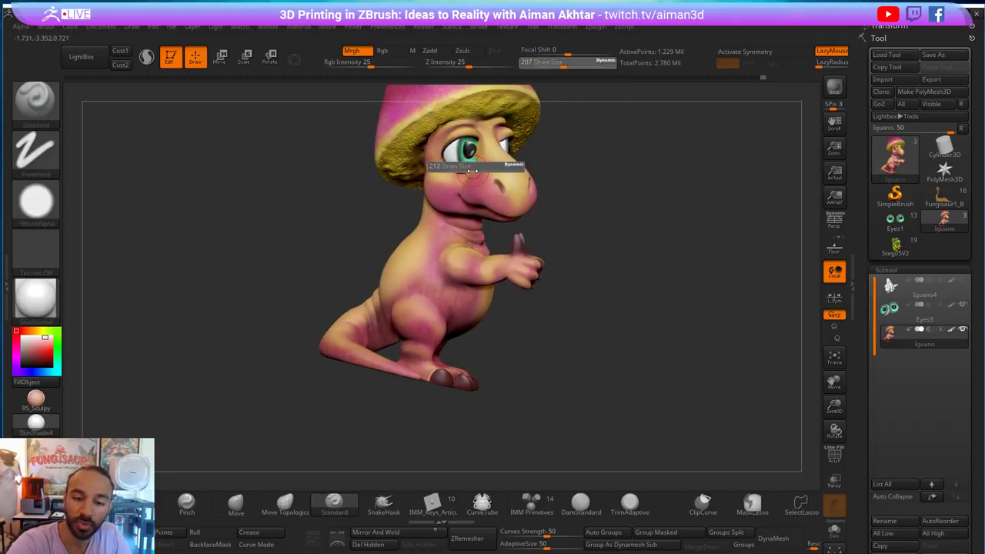
# - Paint a large soft pale highlight on the crown of the mushroom cap with the Standard brush at draw size 550
pyautogui.moveTo(558, 160)
pyautogui.keyDown('alt'); pyautogui.mouseDown()
pyautogui.moveTo(562, 225)
pyautogui.moveTo(578, 238)
pyautogui.moveTo(579, 304)
pyautogui.mouseUp(); pyautogui.keyUp('alt')
pyautogui.press('s')
pyautogui.moveTo(453, 183); pyautogui.dragTo(475, 182)
pyautogui.moveTo(433, 182)
pyautogui.keyDown('shift'); pyautogui.mouseDown()
pyautogui.moveTo(462, 152)
pyautogui.moveTo(436, 165)
pyautogui.mouseUp(); pyautogui.keyUp('shift')
pyautogui.press('s')
pyautogui.click(463, 167)
pyautogui.moveTo(535, 148); pyautogui.dragTo(536, 182)
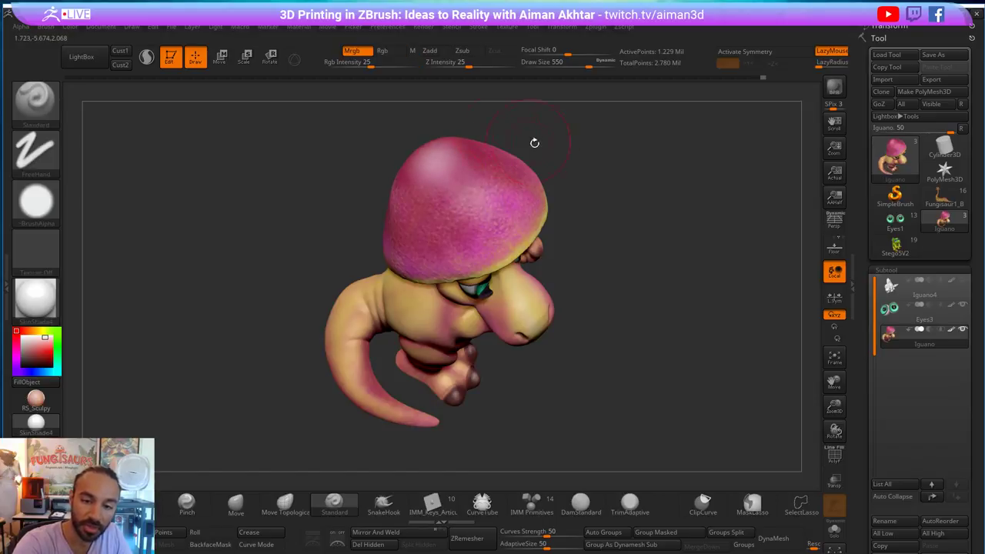
pyautogui.moveTo(535, 142); pyautogui.dragTo(482, 174, button='right')
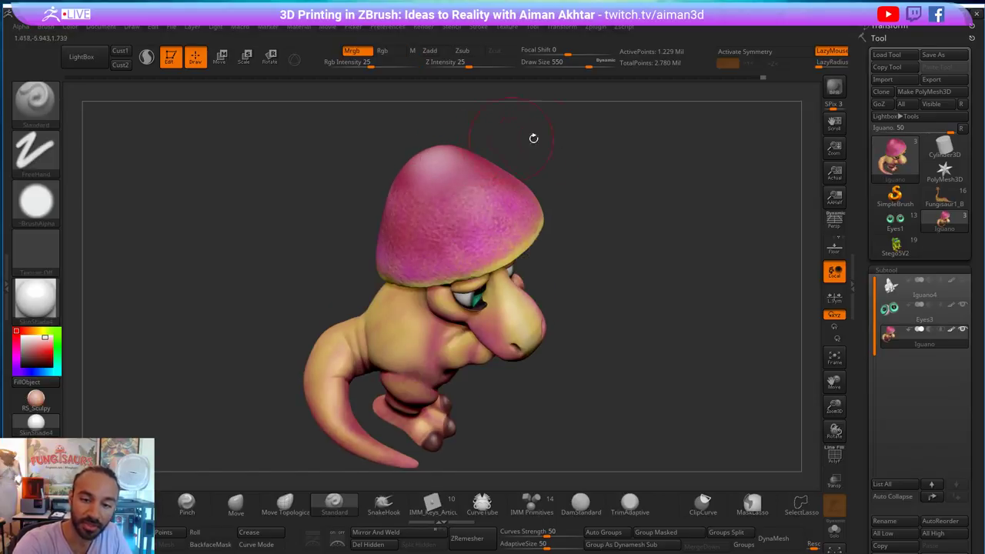
pyautogui.moveTo(533, 138); pyautogui.dragTo(494, 162, button='right')
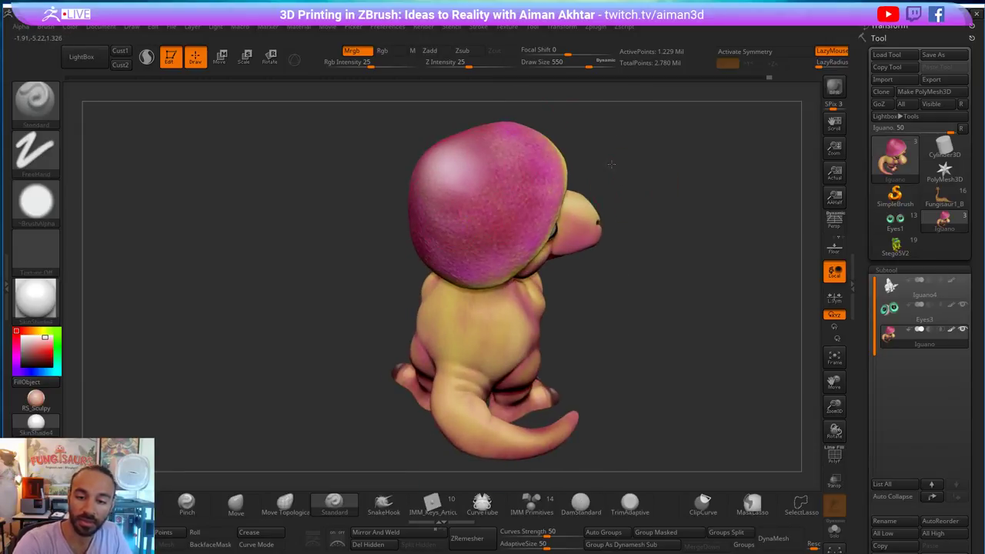
pyautogui.moveTo(611, 163); pyautogui.dragTo(596, 197, button='right')
pyautogui.moveTo(677, 259); pyautogui.dragTo(703, 266, button='right')
# - Choose a dark crimson color (red 135, green 18, blue 59) and deepen the sides and back of the mushroom cap at draw size 629
pyautogui.moveTo(46, 350)
pyautogui.mouseDown()
pyautogui.moveTo(39, 346)
pyautogui.moveTo(443, 173)
pyautogui.moveTo(41, 356)
pyautogui.mouseUp()
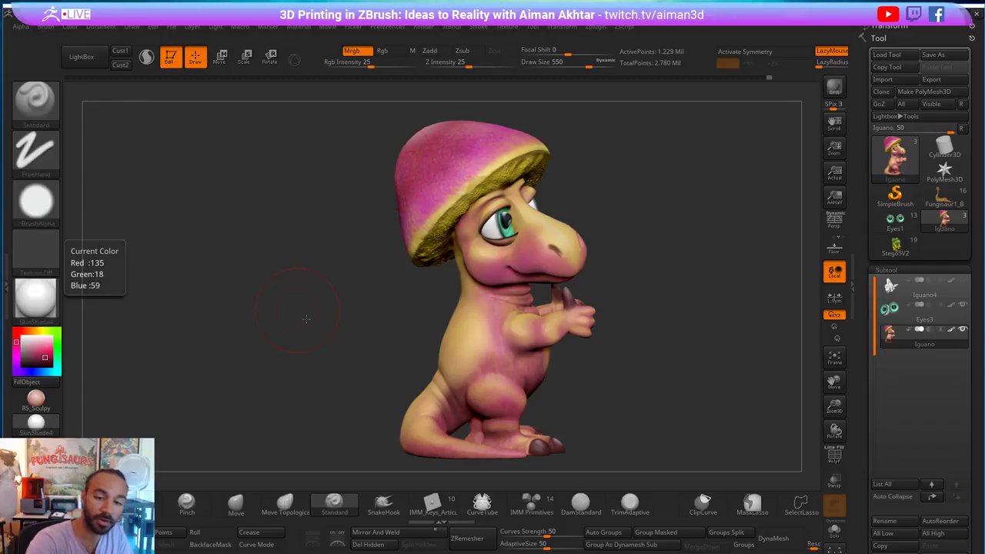
pyautogui.moveTo(308, 320); pyautogui.dragTo(338, 323, button='right')
pyautogui.press('s')
pyautogui.click(470, 156)
pyautogui.press('s')
pyautogui.click(463, 176)
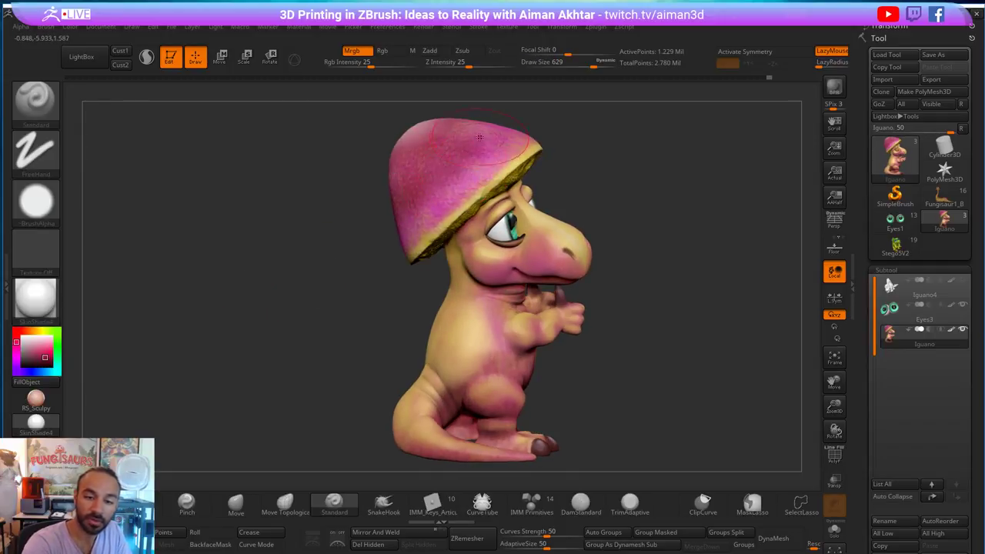
pyautogui.moveTo(385, 237)
pyautogui.mouseDown(button='right')
pyautogui.moveTo(363, 234)
pyautogui.moveTo(391, 240)
pyautogui.moveTo(373, 217)
pyautogui.moveTo(338, 229)
pyautogui.moveTo(287, 204)
pyautogui.mouseUp(button='right')
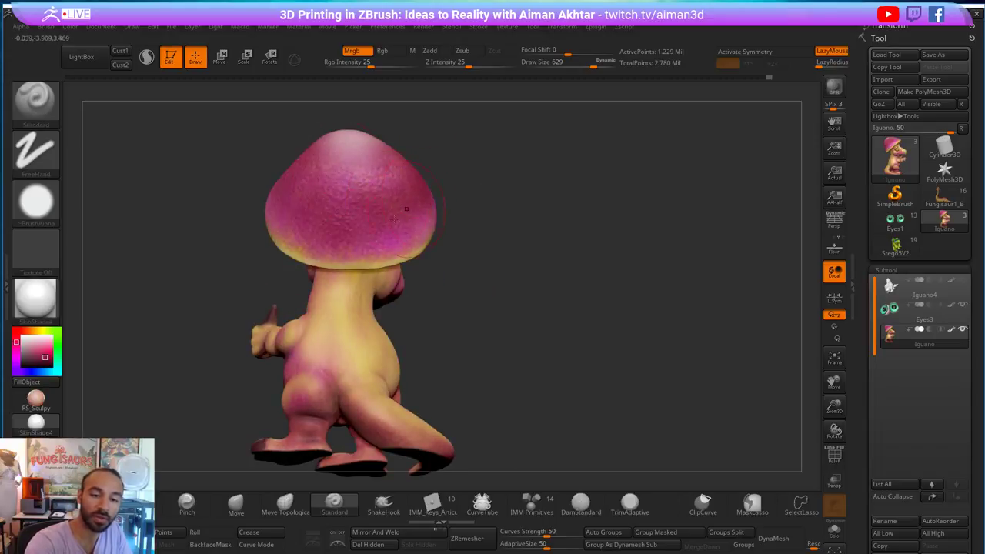
pyautogui.moveTo(465, 182); pyautogui.dragTo(525, 198, button='right')
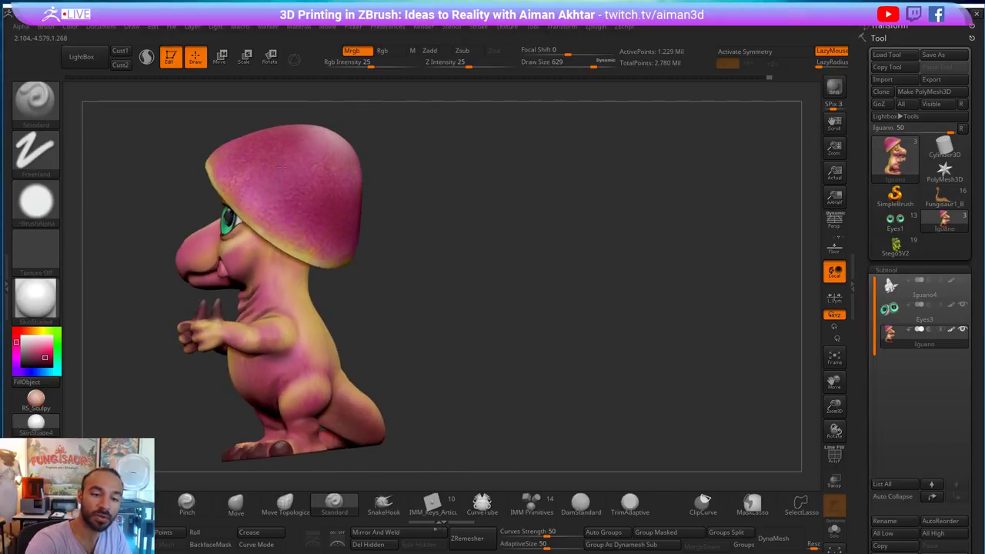
pyautogui.moveTo(400, 182); pyautogui.dragTo(350, 210, button='right')
# - Shade the front of the mushroom cap above its yellow rim with the crimson, reducing the draw size to 358
pyautogui.press('s')
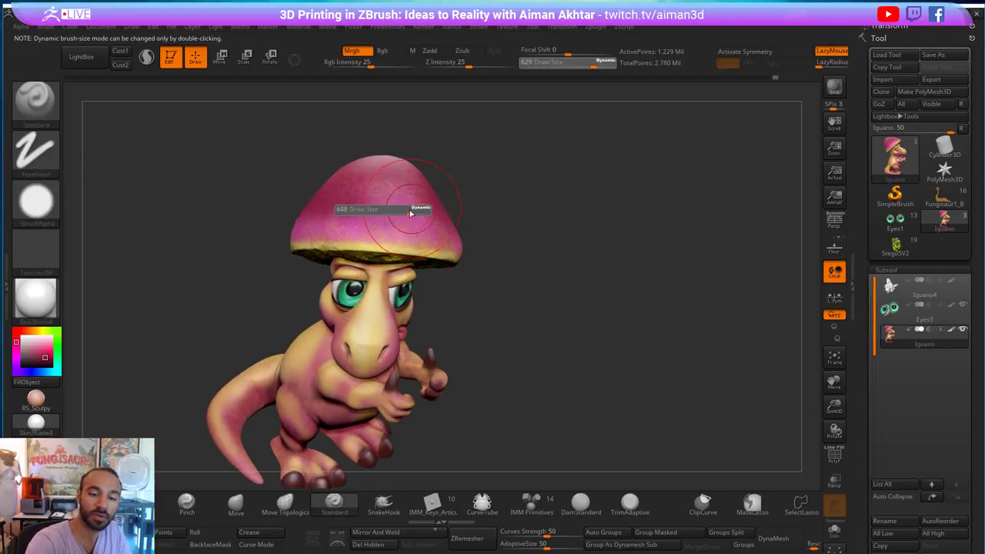
pyautogui.moveTo(410, 213); pyautogui.dragTo(403, 213)
pyautogui.moveTo(359, 167)
pyautogui.mouseDown(button='right')
pyautogui.moveTo(488, 176)
pyautogui.moveTo(528, 235)
pyautogui.moveTo(416, 213)
pyautogui.mouseUp(button='right')
pyautogui.press('s')
pyautogui.moveTo(305, 178); pyautogui.dragTo(306, 182)
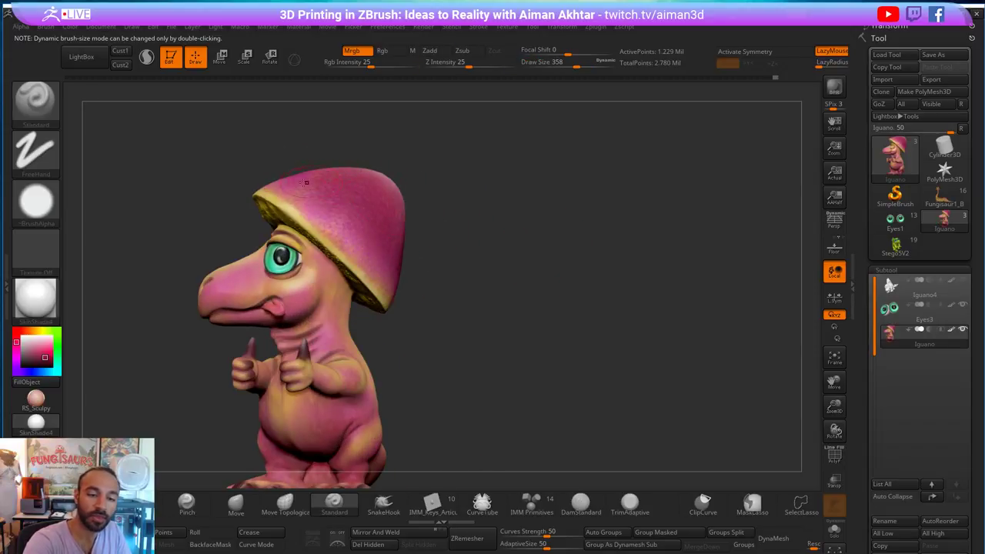
pyautogui.moveTo(454, 278)
pyautogui.mouseDown(button='right')
pyautogui.moveTo(477, 270)
pyautogui.moveTo(446, 264)
pyautogui.mouseUp(button='right')
pyautogui.moveTo(515, 250)
pyautogui.mouseDown(button='right')
pyautogui.moveTo(531, 254)
pyautogui.moveTo(508, 260)
pyautogui.mouseUp(button='right')
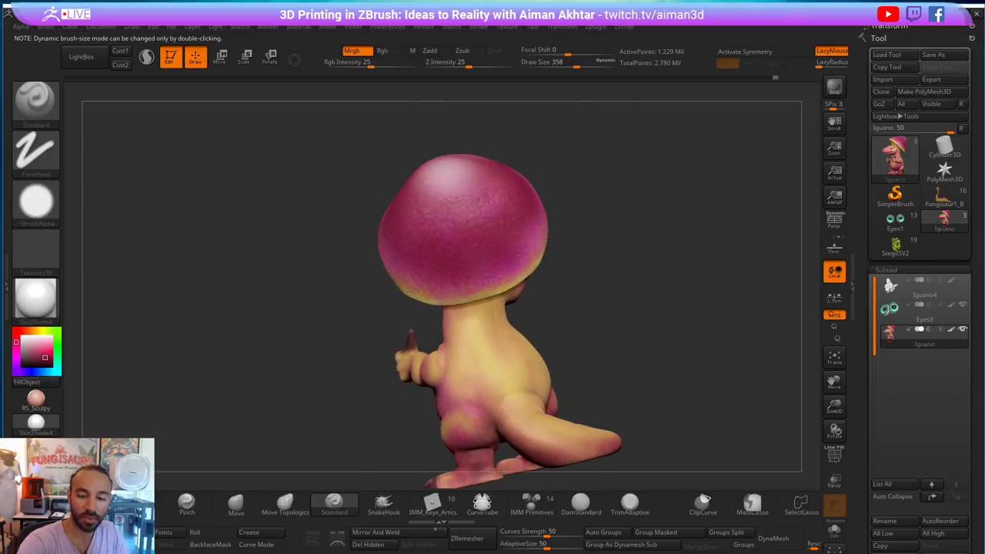
# - Shade the jaw and the side of the face with the crimson, stepping the draw size down from 311 to 239
pyautogui.moveTo(627, 266)
pyautogui.mouseDown(button='right')
pyautogui.moveTo(655, 269)
pyautogui.moveTo(594, 254)
pyautogui.mouseUp(button='right')
pyautogui.press('s')
pyautogui.click(573, 257)
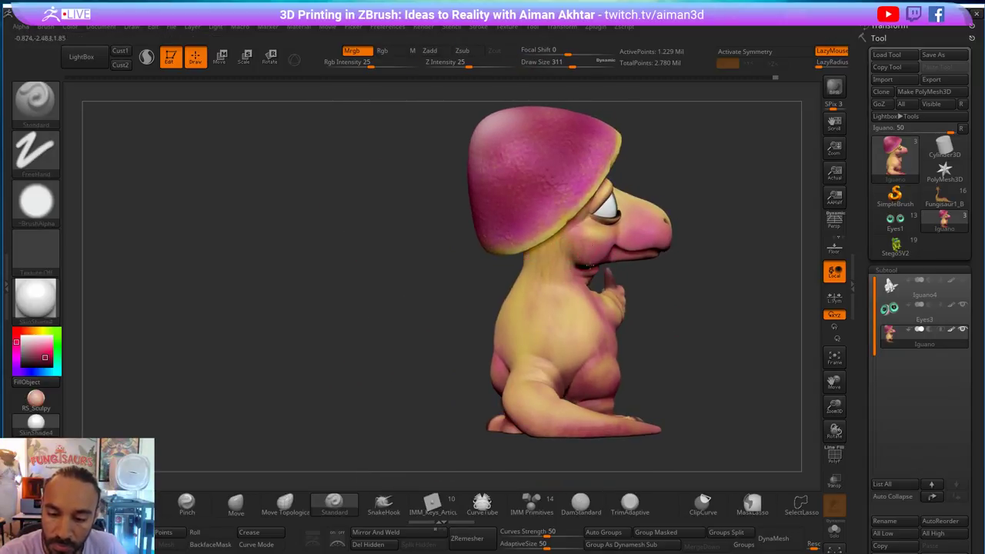
pyautogui.moveTo(665, 275); pyautogui.dragTo(536, 267, button='right')
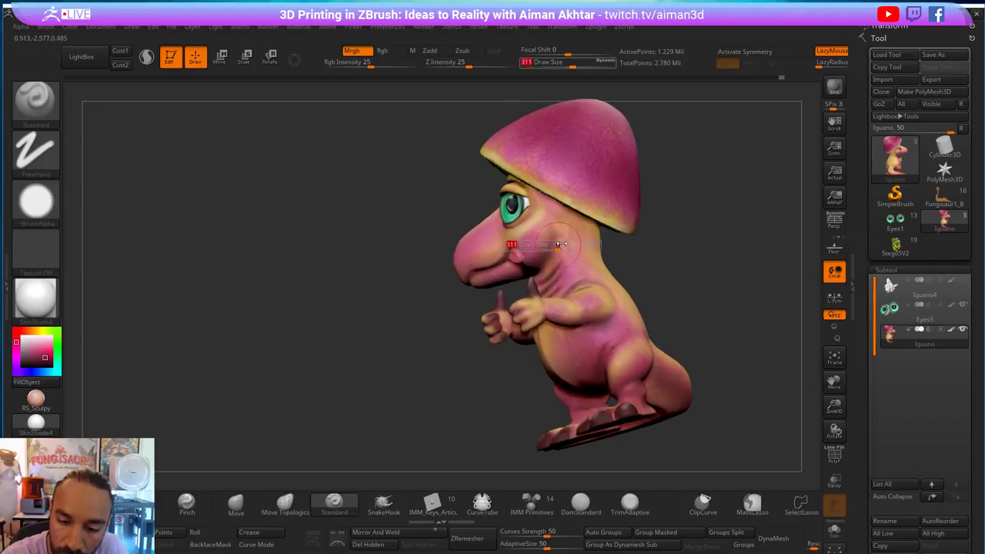
pyautogui.press('s')
pyautogui.click(554, 246)
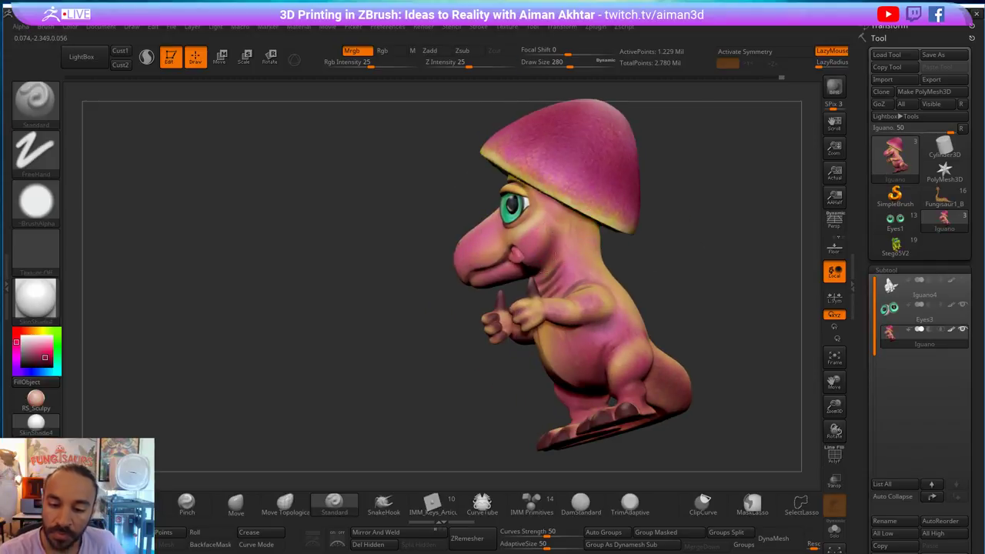
pyautogui.press('s')
pyautogui.moveTo(681, 246); pyautogui.dragTo(555, 265, button='right')
pyautogui.click(561, 263)
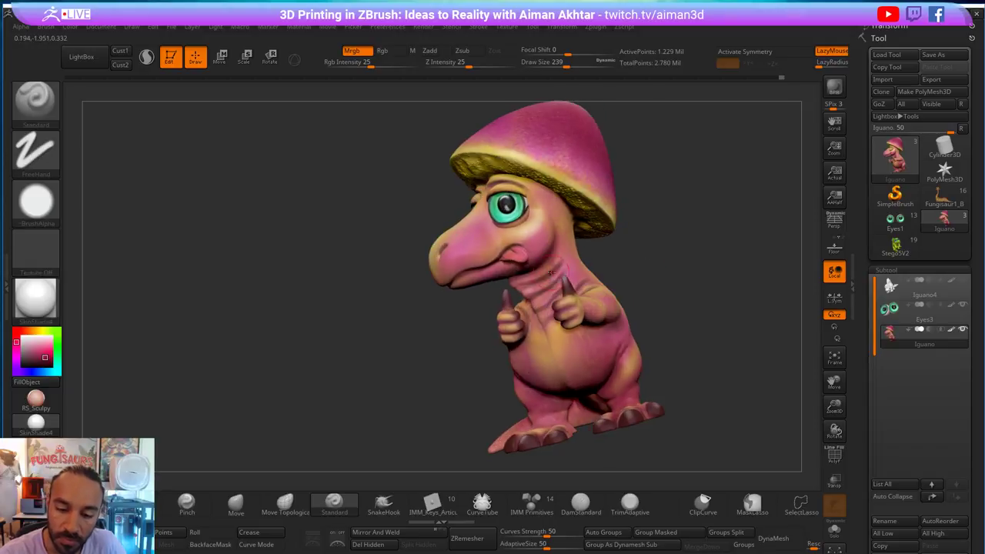
# - Deepen the neck folds beneath the jaw with the crimson at draw sizes 177 and 192
pyautogui.press('s')
pyautogui.click(549, 273)
pyautogui.press('s')
pyautogui.click(548, 270)
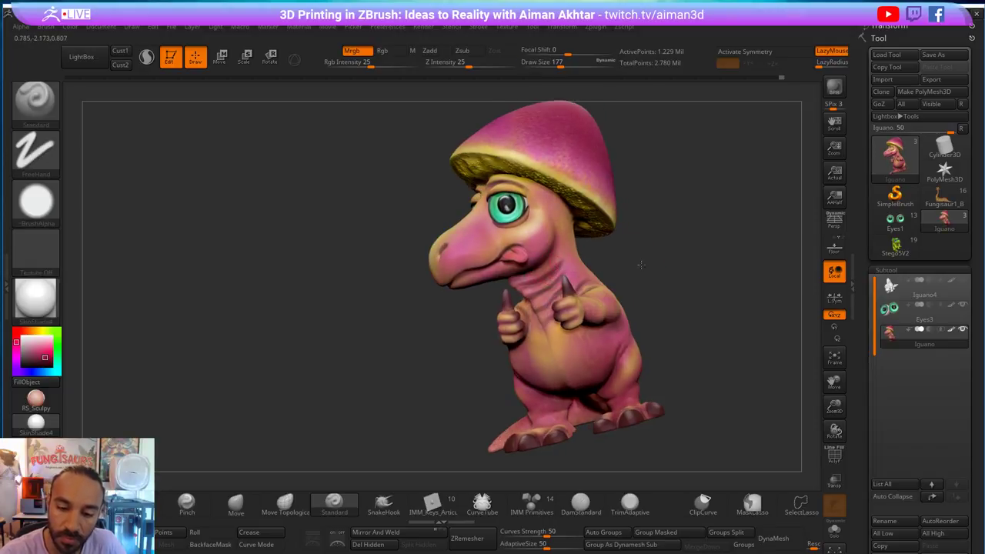
pyautogui.moveTo(639, 266)
pyautogui.mouseDown(button='right')
pyautogui.moveTo(567, 277)
pyautogui.moveTo(562, 292)
pyautogui.mouseUp(button='right')
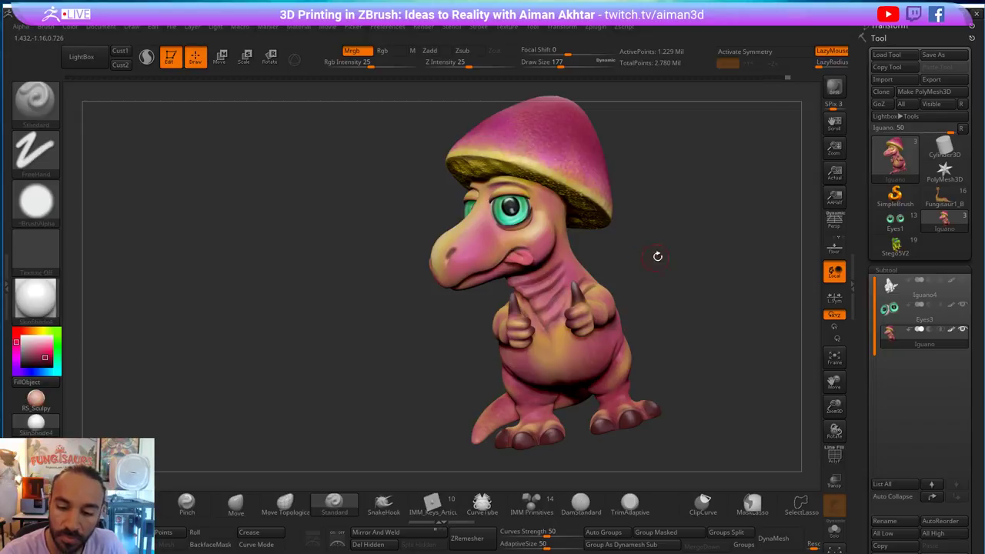
pyautogui.moveTo(657, 256); pyautogui.dragTo(592, 278)
pyautogui.press('s')
pyautogui.click(589, 274)
pyautogui.moveTo(620, 273); pyautogui.dragTo(545, 301, button='right')
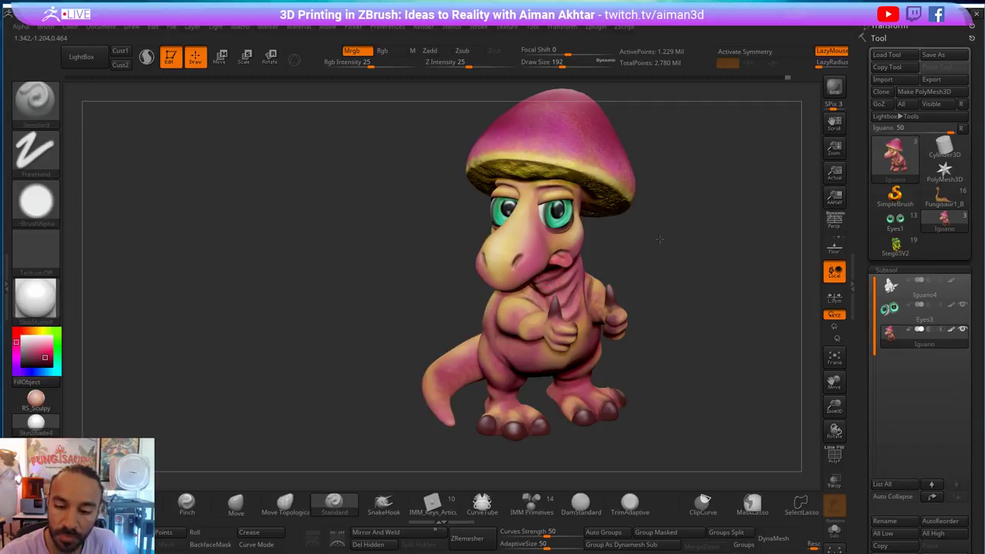
# - Shade the snout above the mouth line with the crimson, undoing the first stroke and repainting at draw size 167
pyautogui.keyDown('shift'); pyautogui.moveTo(659, 239); pyautogui.dragTo(613, 223); pyautogui.keyUp('shift')
pyautogui.press('s')
pyautogui.click(518, 244)
pyautogui.press('s')
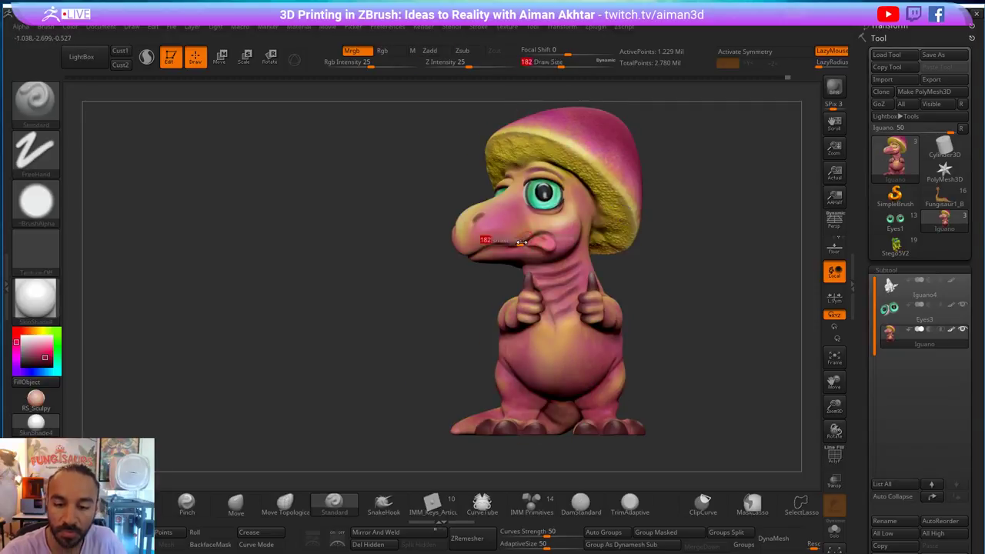
pyautogui.click(521, 244)
pyautogui.moveTo(521, 243)
pyautogui.mouseDown()
pyautogui.moveTo(568, 223)
pyautogui.moveTo(555, 237)
pyautogui.mouseUp()
pyautogui.hotkey('ctrl', 'z')
pyautogui.press('s')
pyautogui.click(551, 233)
pyautogui.press('s')
pyautogui.click(543, 233)
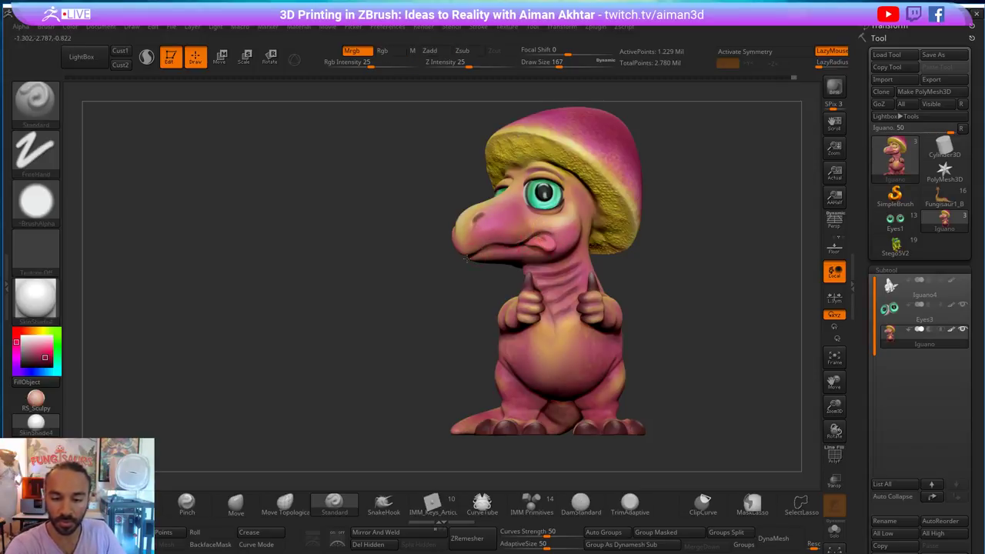
# - Tint the other side of the snout and mouth with the crimson, using draw sizes 212 and 187
pyautogui.press(']')
pyautogui.press(']')
pyautogui.press(']')
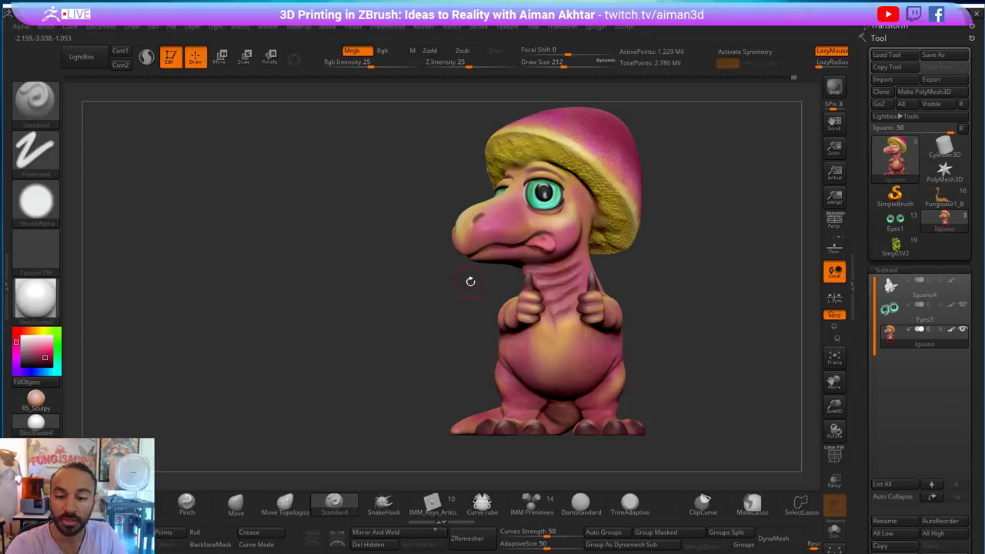
pyautogui.moveTo(469, 281); pyautogui.dragTo(488, 265)
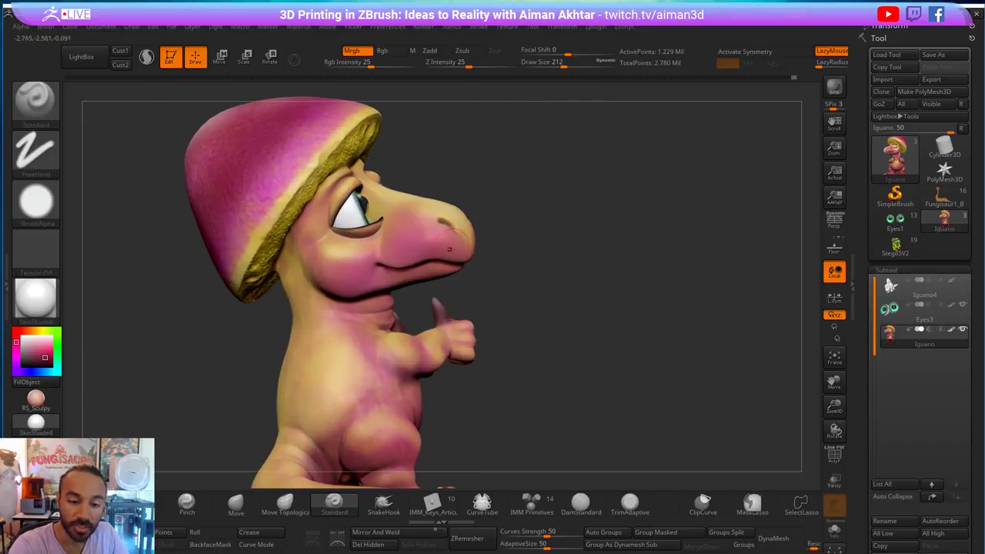
pyautogui.press('s')
pyautogui.click(461, 266)
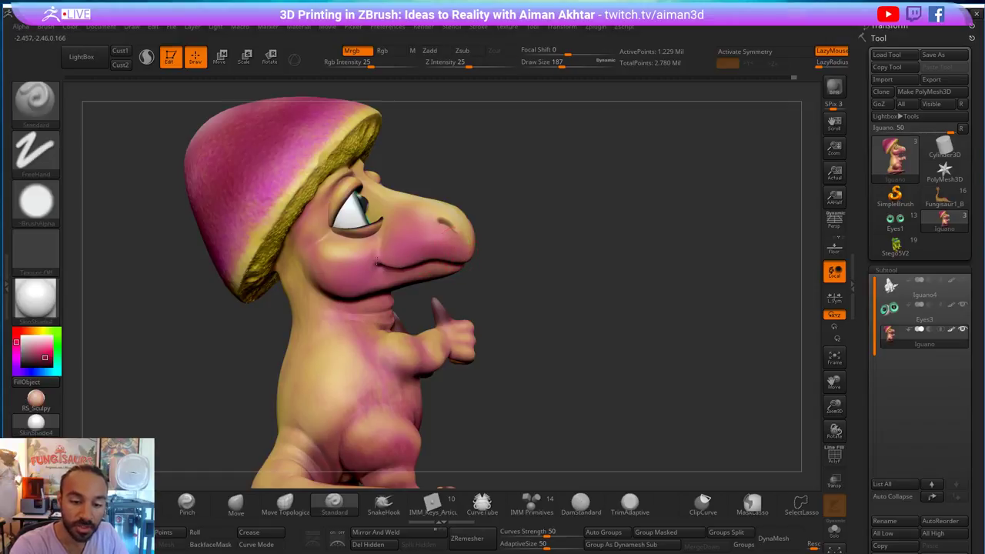
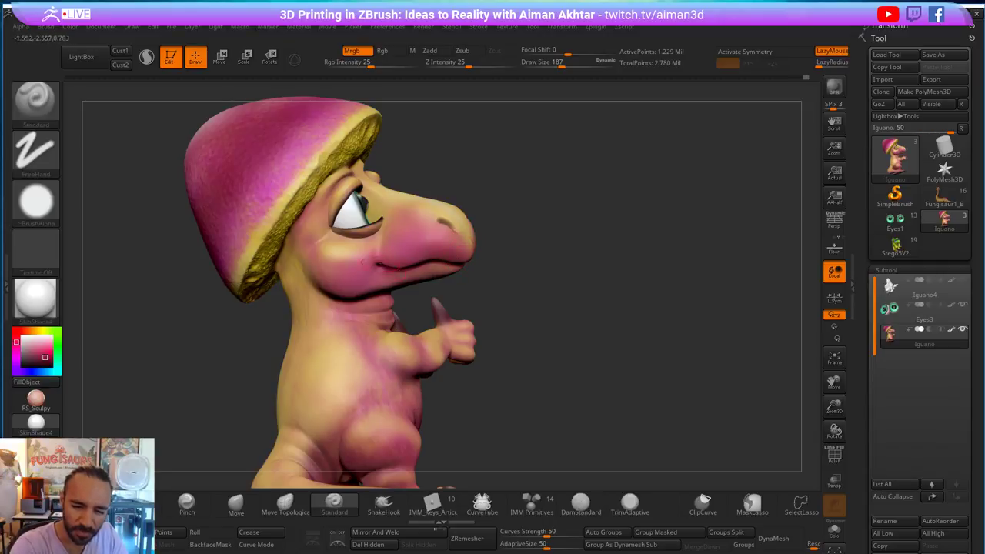
# - Adjust the edge where the brow meets the cap's underside with the Move brush at draw size 158
pyautogui.moveTo(497, 243); pyautogui.dragTo(433, 248)
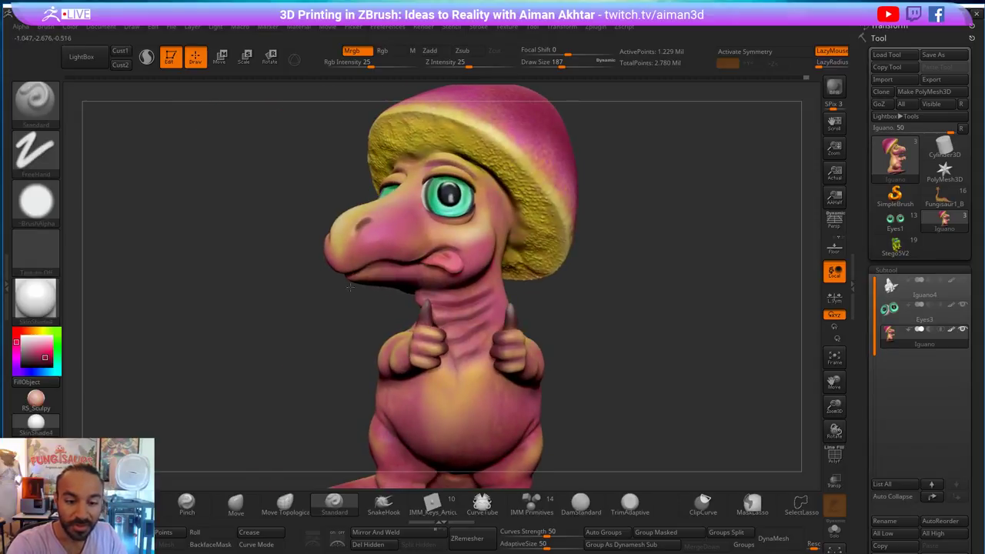
pyautogui.moveTo(579, 263); pyautogui.dragTo(392, 255)
pyautogui.moveTo(365, 319); pyautogui.dragTo(394, 324)
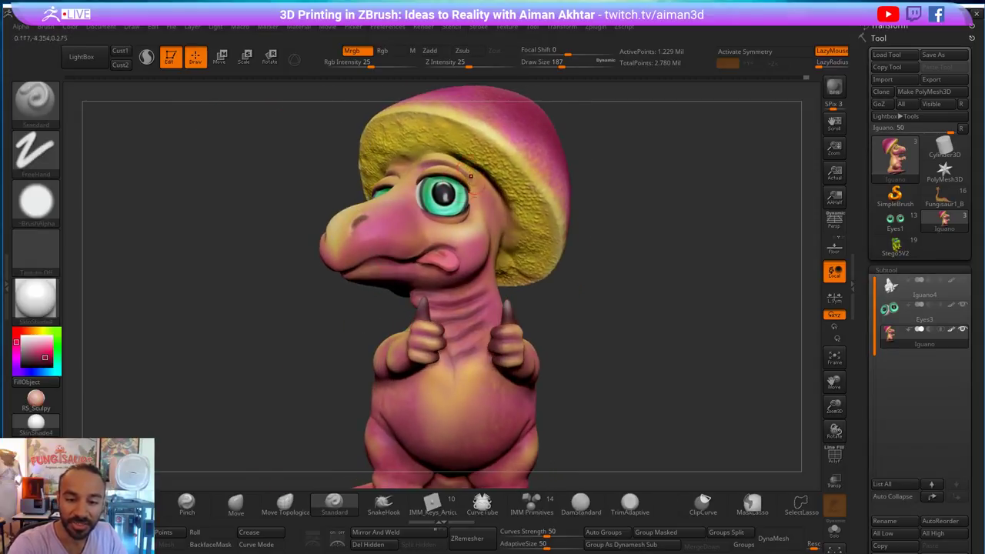
pyautogui.press('s')
pyautogui.moveTo(477, 183); pyautogui.dragTo(469, 184)
pyautogui.moveTo(617, 193); pyautogui.dragTo(395, 176)
pyautogui.keyDown('alt'); pyautogui.moveTo(558, 172); pyautogui.dragTo(578, 185); pyautogui.keyUp('alt')
pyautogui.press('b')
pyautogui.press('m')
pyautogui.press('v')
pyautogui.press('s')
pyautogui.moveTo(388, 169); pyautogui.dragTo(394, 169)
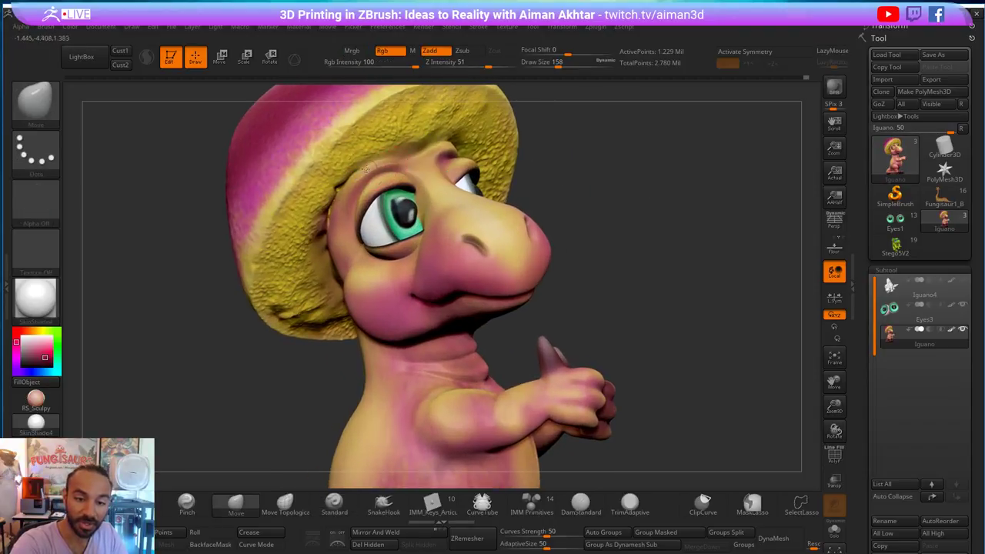
# - Reshape the cap seam above the wide-open eye with the Move brush, varying the draw size between 94 and 177
pyautogui.moveTo(564, 140); pyautogui.dragTo(482, 149)
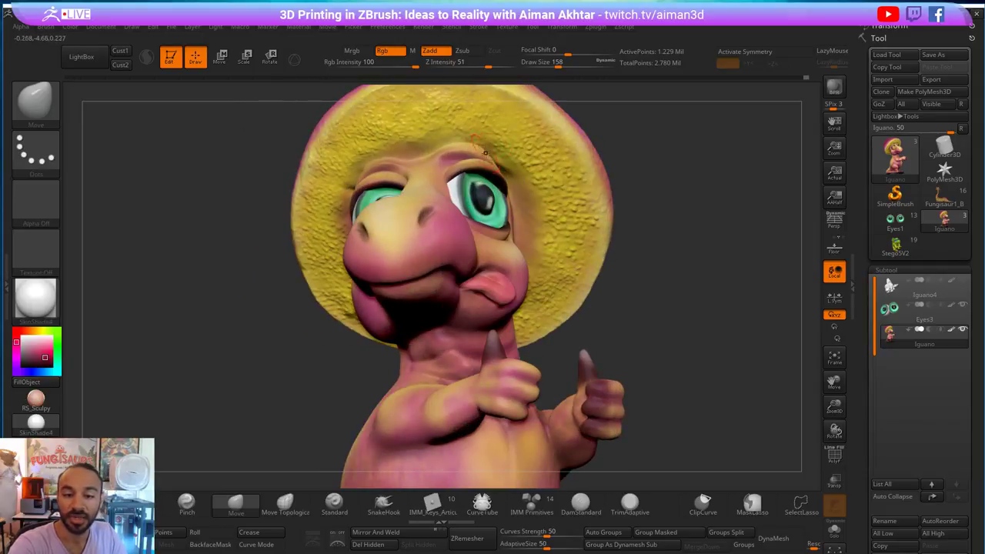
pyautogui.press('[')
pyautogui.moveTo(640, 166); pyautogui.dragTo(569, 169)
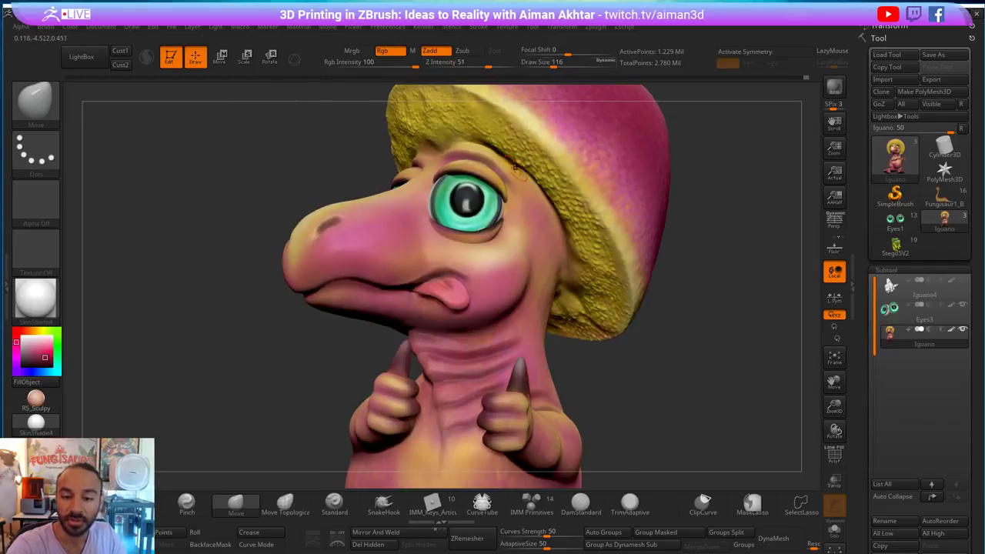
pyautogui.press(']')
pyautogui.moveTo(666, 146); pyautogui.dragTo(502, 160)
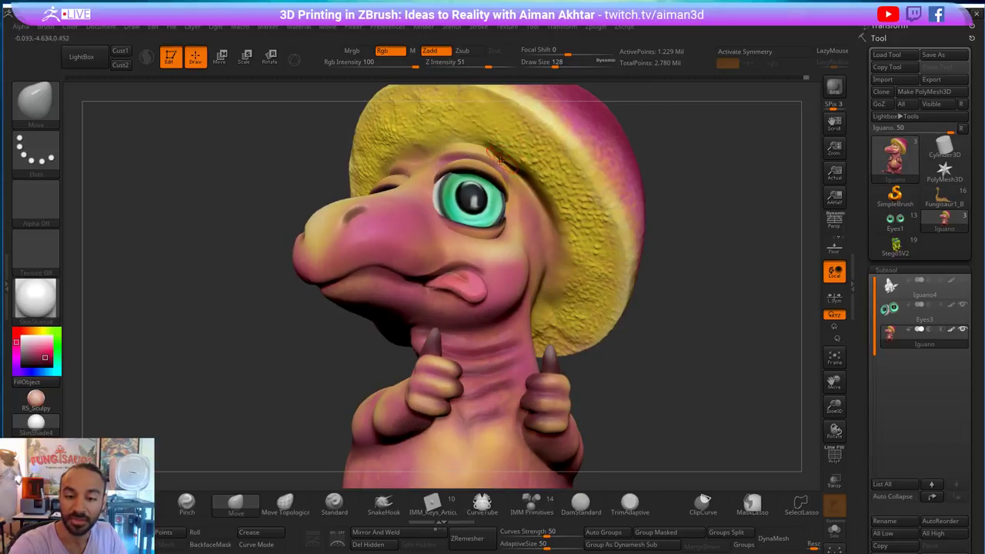
pyautogui.press('[')
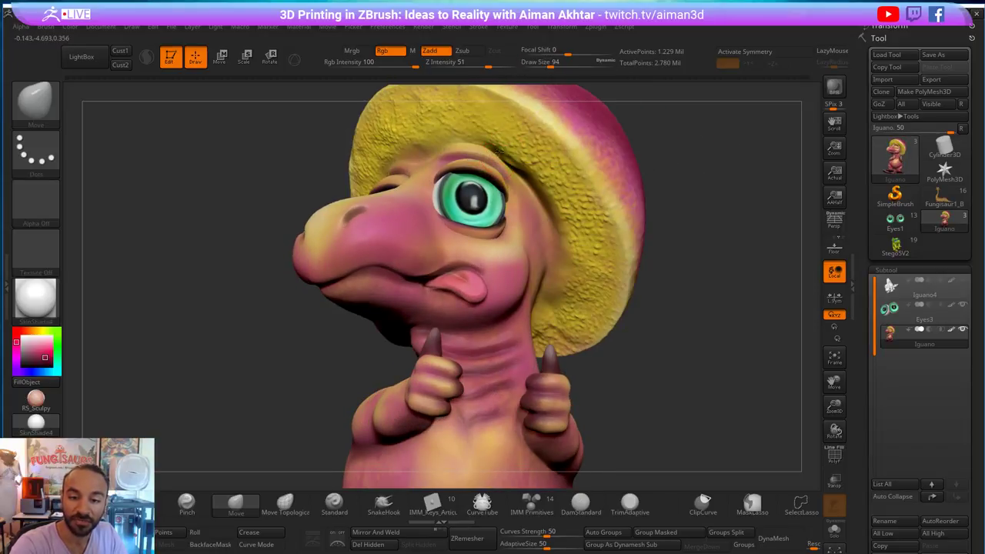
pyautogui.press('s')
pyautogui.moveTo(509, 157)
pyautogui.mouseDown()
pyautogui.moveTo(519, 156)
pyautogui.moveTo(500, 154)
pyautogui.mouseUp()
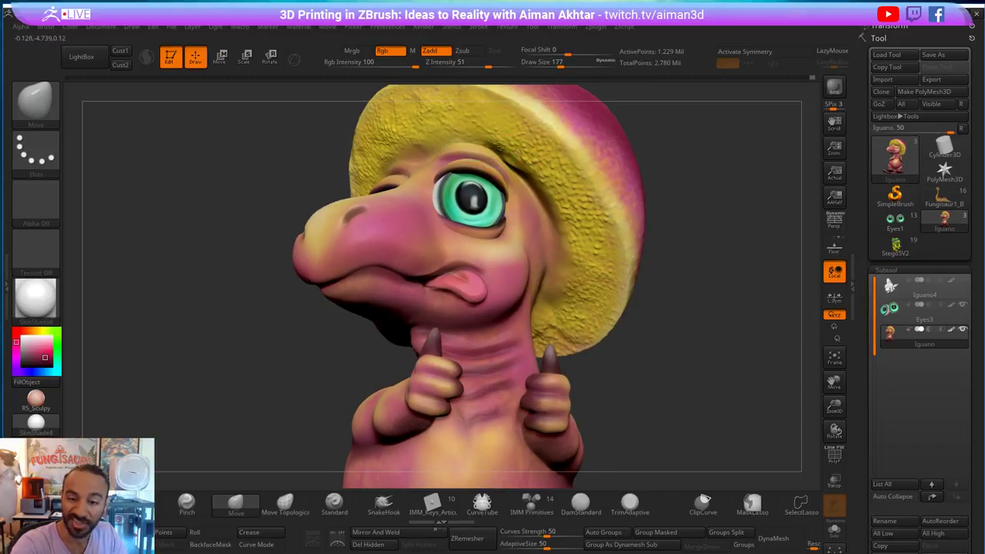
pyautogui.moveTo(702, 189); pyautogui.dragTo(574, 257)
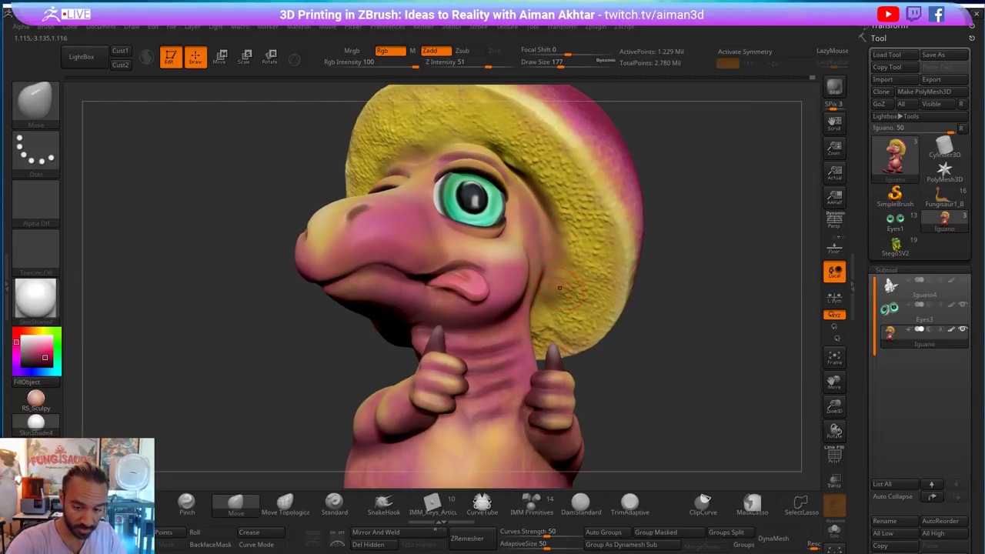
# - Set up the Standard brush with Alpha 07 and the Color Spray stroke
pyautogui.click(334, 503)
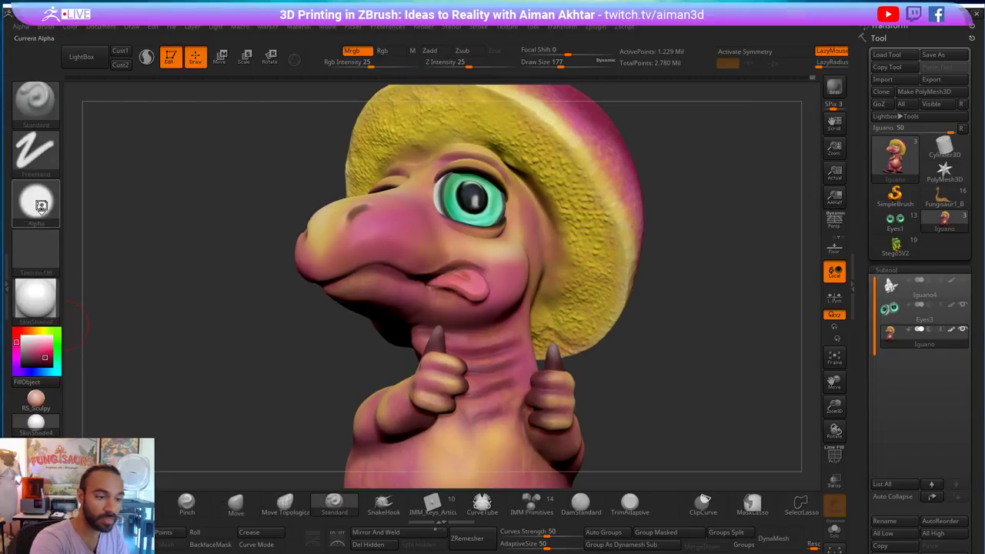
pyautogui.click(42, 206)
pyautogui.click(36, 201)
pyautogui.click(245, 211)
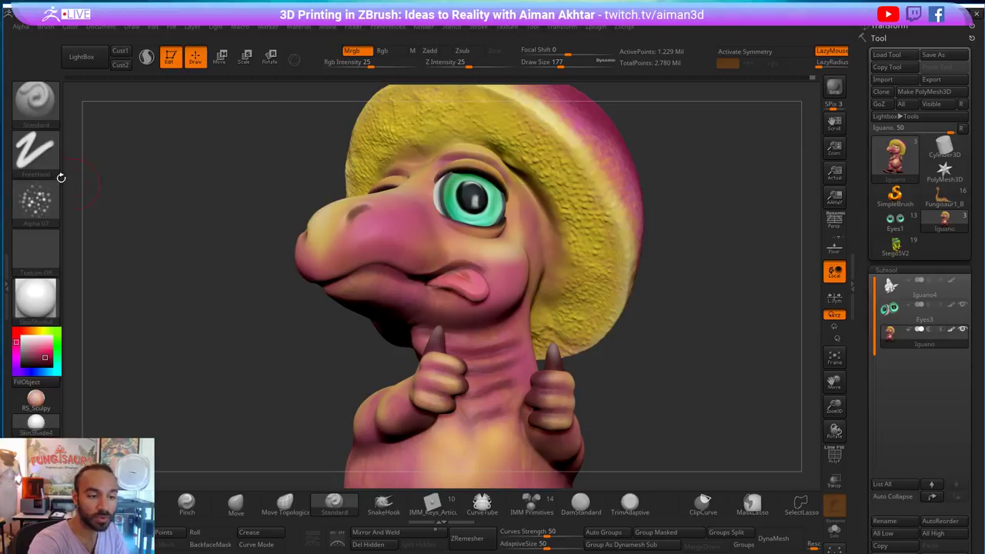
pyautogui.click(45, 157)
pyautogui.click(246, 160)
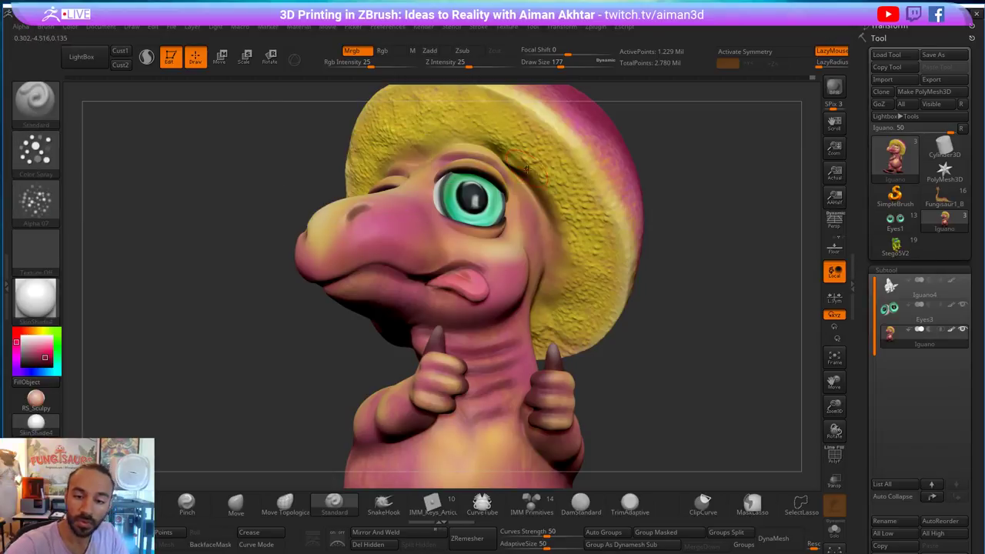
# - Undo the coloured test spray, set the brush to Zadd only, and spray bumps onto the cap's underside beside the eye at draw size 158
pyautogui.moveTo(541, 171); pyautogui.dragTo(569, 226)
pyautogui.hotkey('ctrl', 'z')
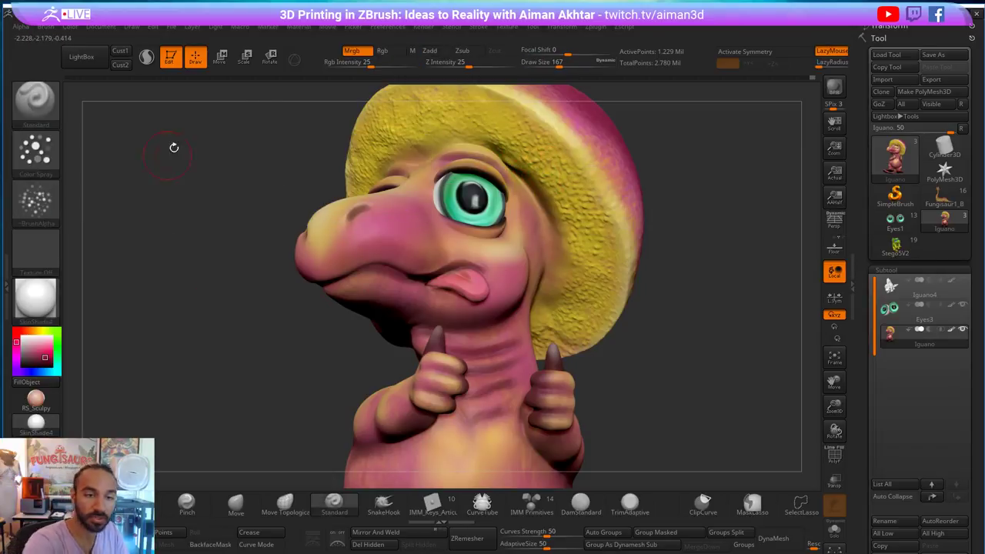
pyautogui.click(431, 51)
pyautogui.click(351, 51)
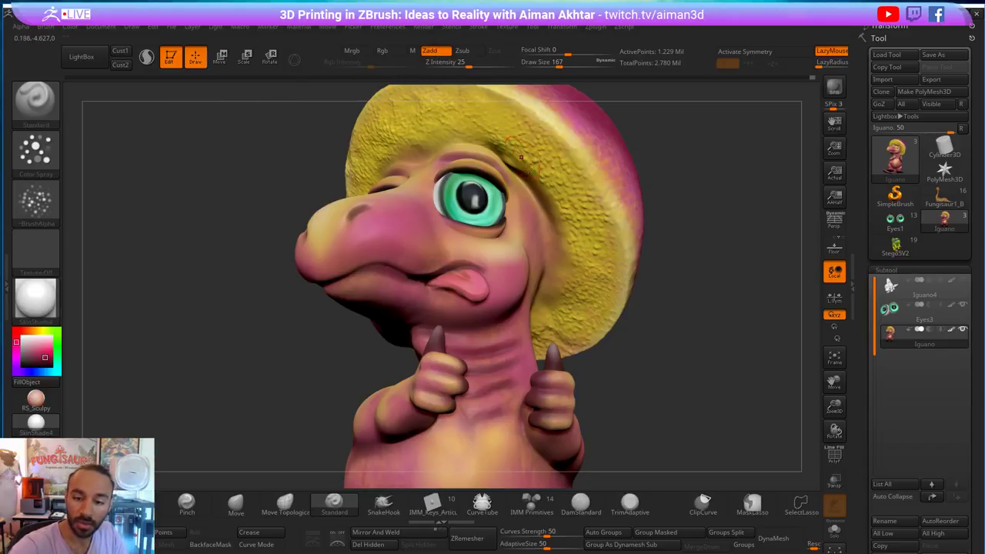
pyautogui.hotkey('ctrl', 'z')
pyautogui.press('[')
pyautogui.moveTo(529, 163); pyautogui.dragTo(563, 235)
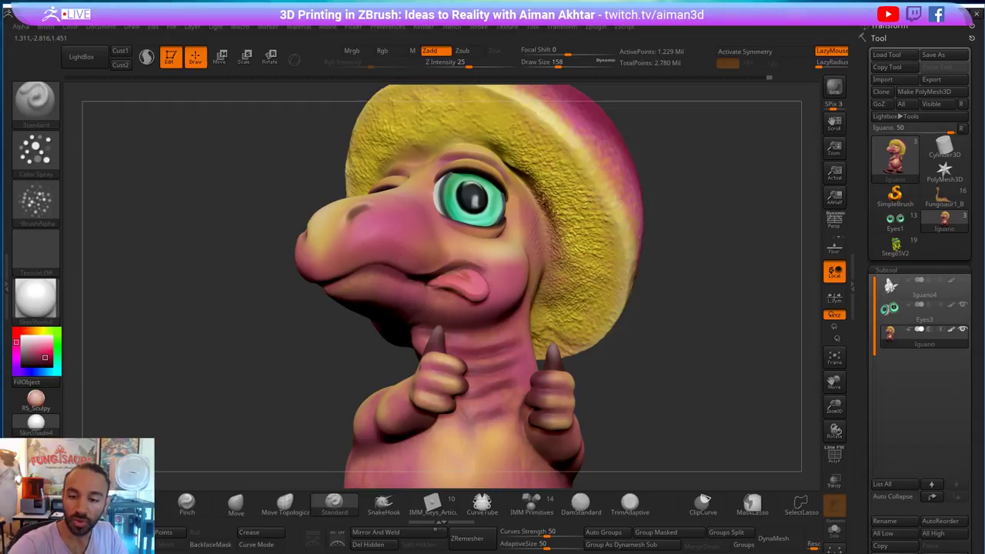
# - Spray the bumpy texture across the front and other side of the cap's underside at draw sizes 158 and 136
pyautogui.moveTo(686, 175); pyautogui.dragTo(750, 172)
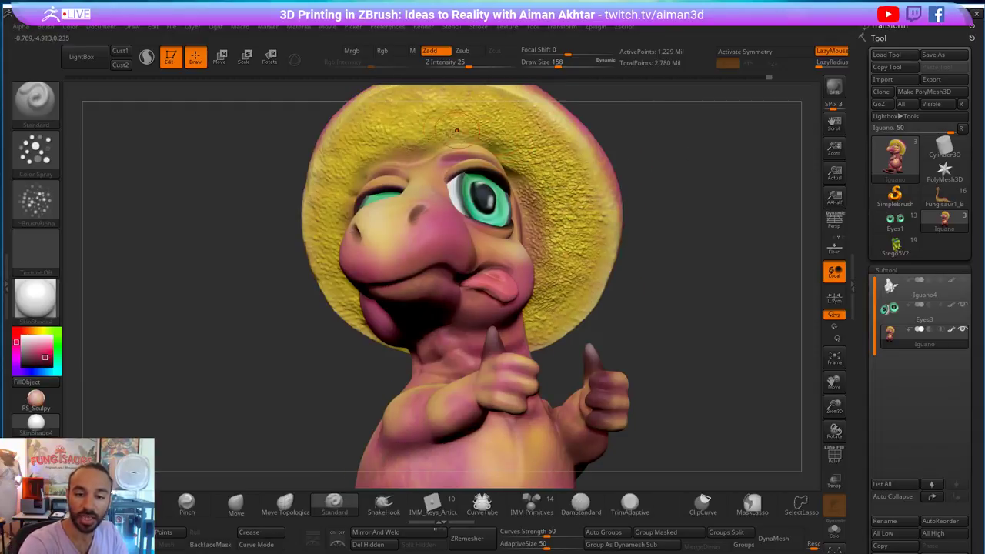
pyautogui.moveTo(645, 160); pyautogui.dragTo(755, 190)
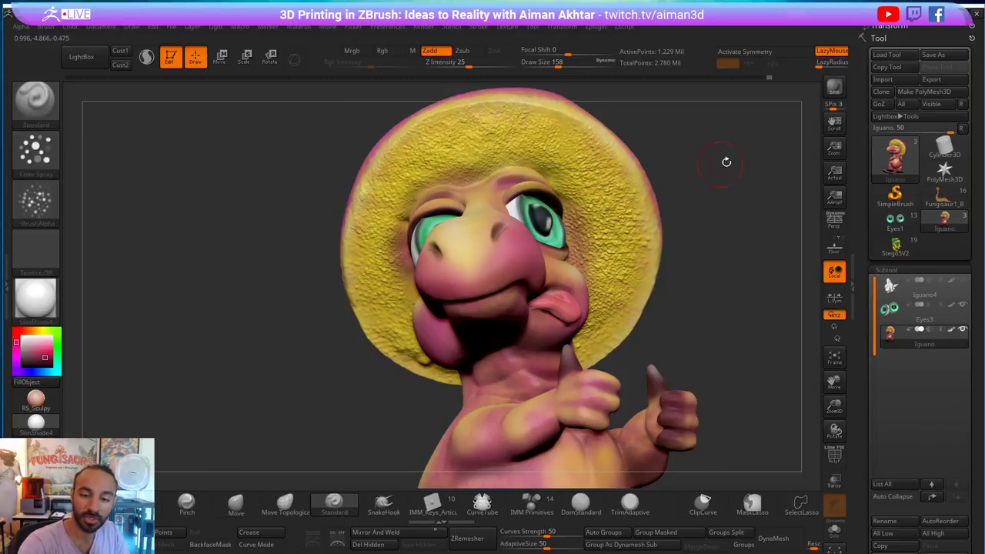
pyautogui.moveTo(725, 161); pyautogui.dragTo(389, 223)
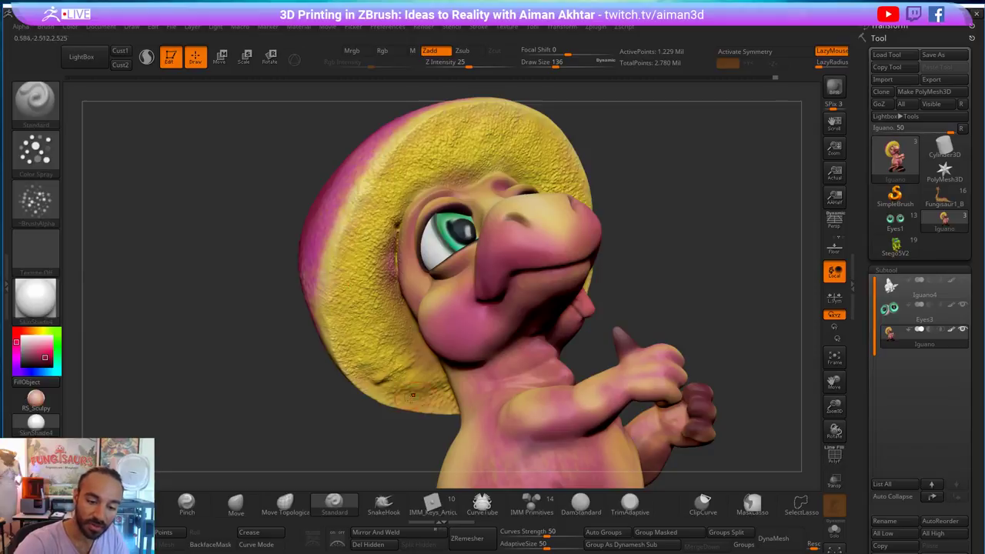
pyautogui.moveTo(312, 431)
pyautogui.mouseDown()
pyautogui.moveTo(381, 385)
pyautogui.moveTo(350, 331)
pyautogui.mouseUp()
pyautogui.moveTo(672, 192)
pyautogui.keyDown('alt'); pyautogui.mouseDown()
pyautogui.moveTo(618, 132)
pyautogui.moveTo(721, 200)
pyautogui.moveTo(714, 180)
pyautogui.moveTo(689, 189)
pyautogui.mouseUp(); pyautogui.keyUp('alt')
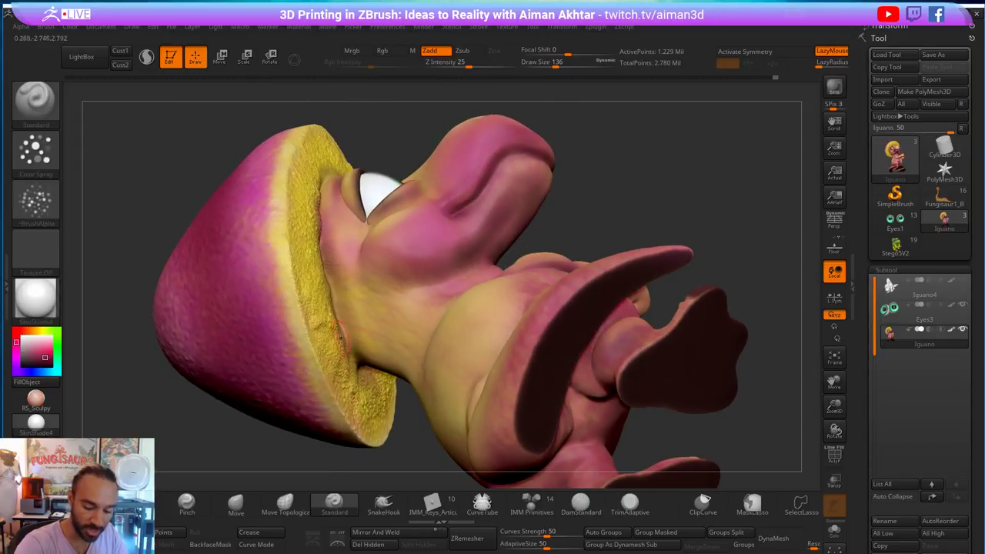
# - Reshape the seam between the cap's underside and the back of the head with the Move brush at draw sizes 124 and 163
pyautogui.press('b')
pyautogui.press('m')
pyautogui.press('v')
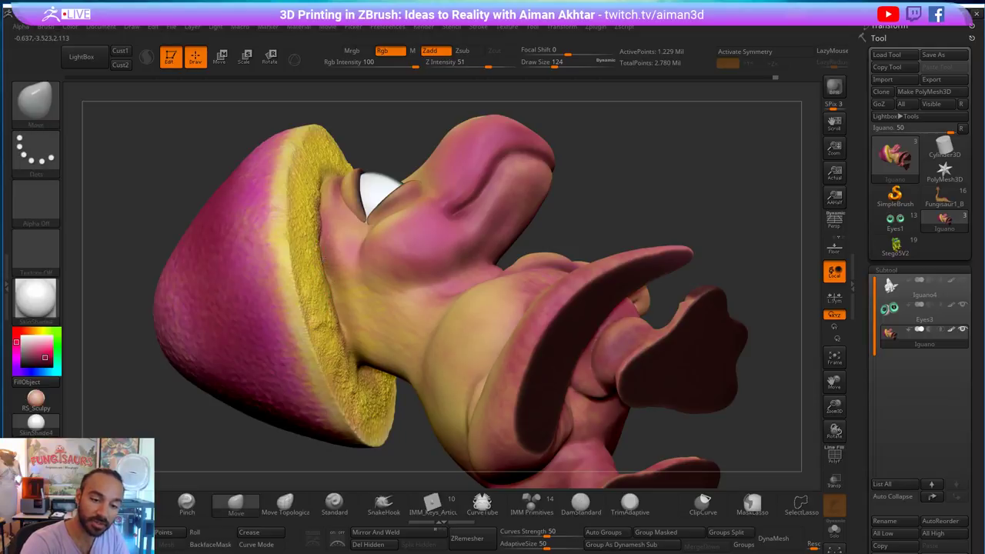
pyautogui.press('s')
pyautogui.moveTo(322, 259); pyautogui.dragTo(327, 259)
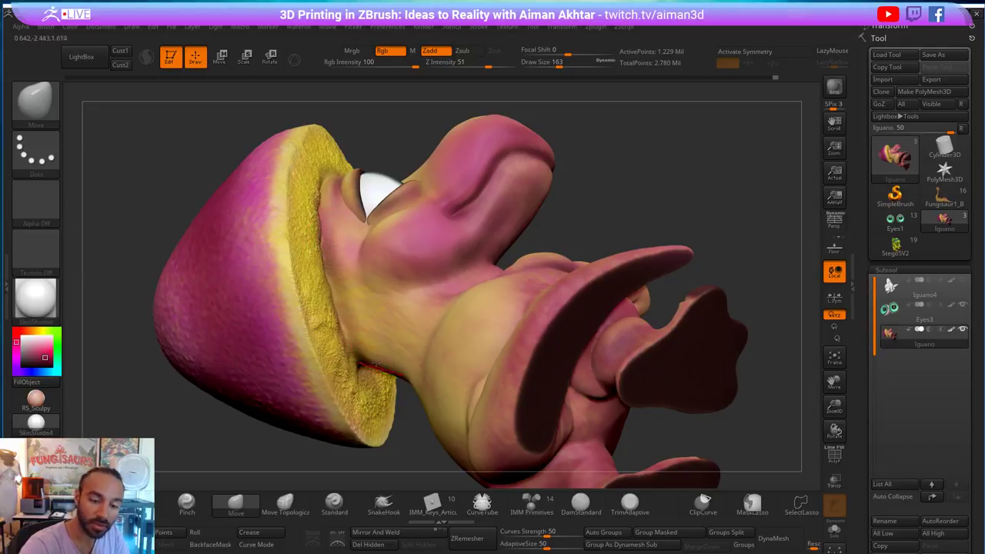
pyautogui.press(']')
pyautogui.keyDown('alt'); pyautogui.moveTo(641, 178); pyautogui.dragTo(576, 317); pyautogui.keyUp('alt')
pyautogui.moveTo(577, 317); pyautogui.dragTo(514, 312)
pyautogui.press('s')
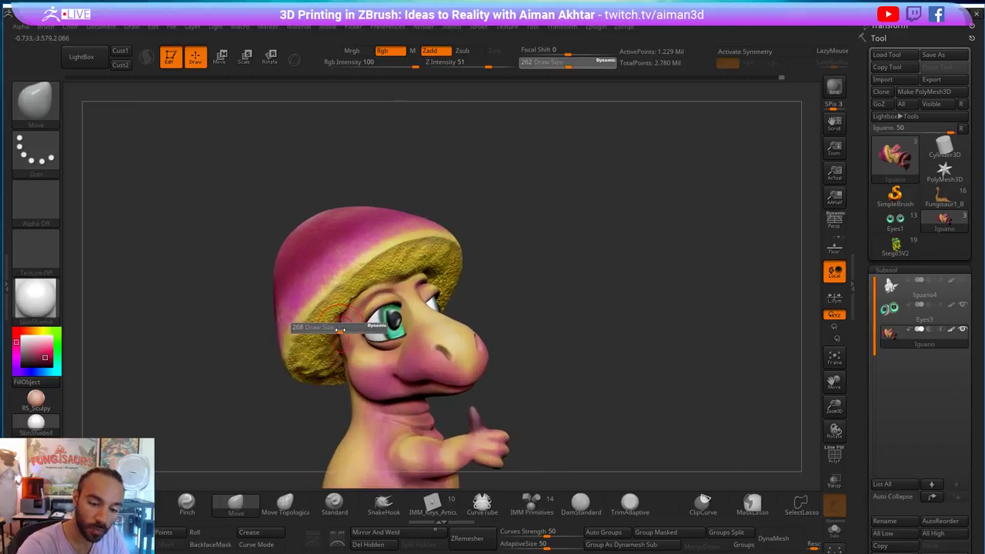
# - Tighten the crease between the side of the head and the cap with the Pinch brush
pyautogui.press('b')
pyautogui.press('p')
pyautogui.press('i')
pyautogui.press('s')
pyautogui.moveTo(356, 303); pyautogui.dragTo(352, 310)
pyautogui.press('s')
pyautogui.moveTo(513, 262); pyautogui.dragTo(514, 203)
# - Inflate the cap's underside along the head seam on both sides with the Inflat brush at draw sizes 239 and 293
pyautogui.press('b')
pyautogui.press('i')
pyautogui.press('n')
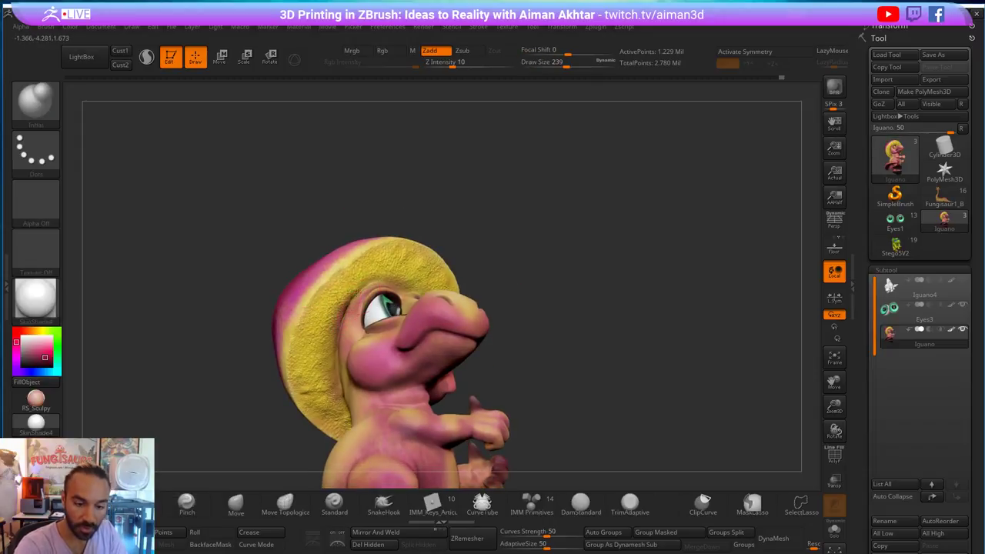
pyautogui.moveTo(508, 268); pyautogui.dragTo(462, 342)
pyautogui.moveTo(559, 262); pyautogui.dragTo(440, 275)
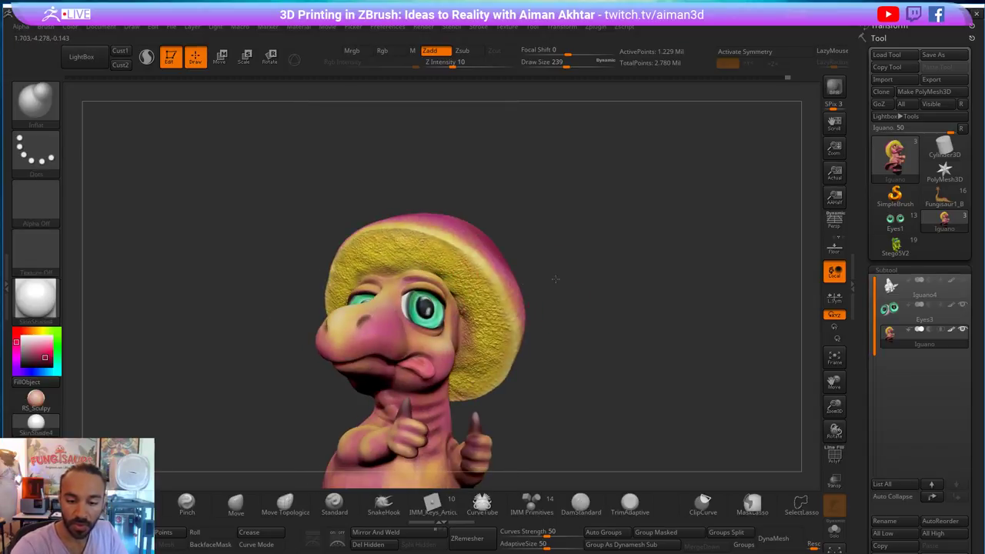
pyautogui.moveTo(556, 279); pyautogui.dragTo(535, 244)
pyautogui.press('s')
pyautogui.moveTo(463, 316); pyautogui.dragTo(468, 316)
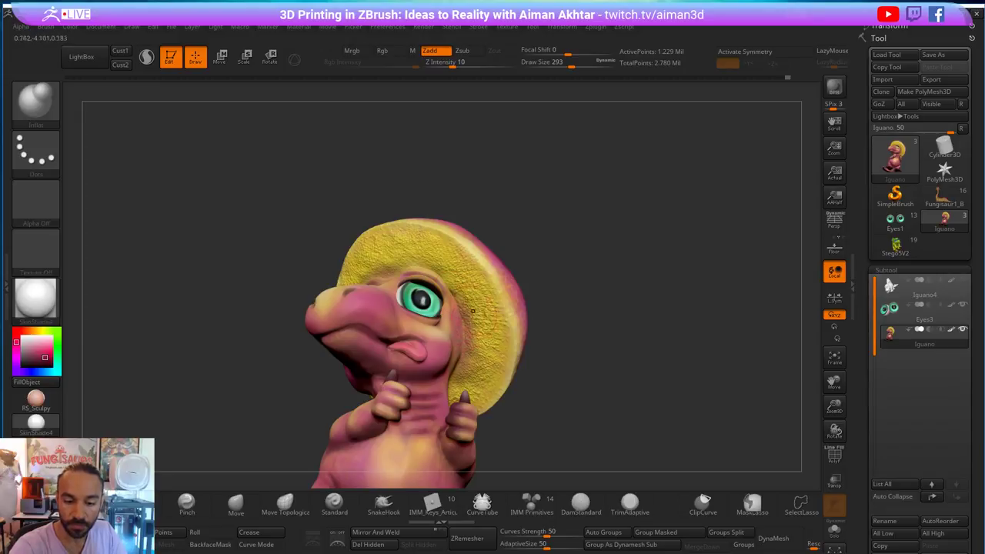
pyautogui.moveTo(554, 277); pyautogui.dragTo(500, 296)
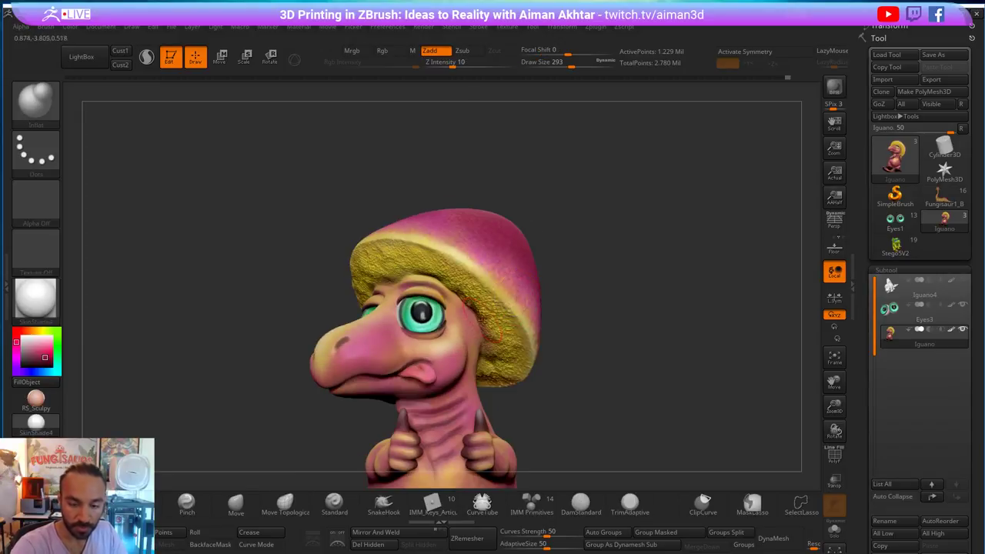
# - Adjust the cap's underside above the brow with the Move brush at draw size 217
pyautogui.press('b')
pyautogui.press('m')
pyautogui.press('v')
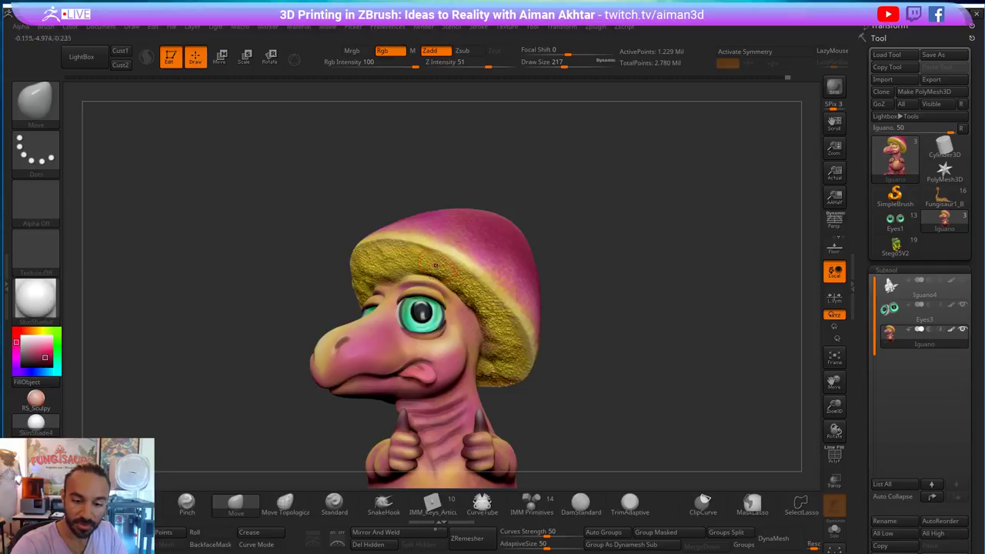
pyautogui.press('s')
pyautogui.press('s')
# - Smooth the seam between the face and the cap on both sides of the head at draw size 136
pyautogui.press('shift')
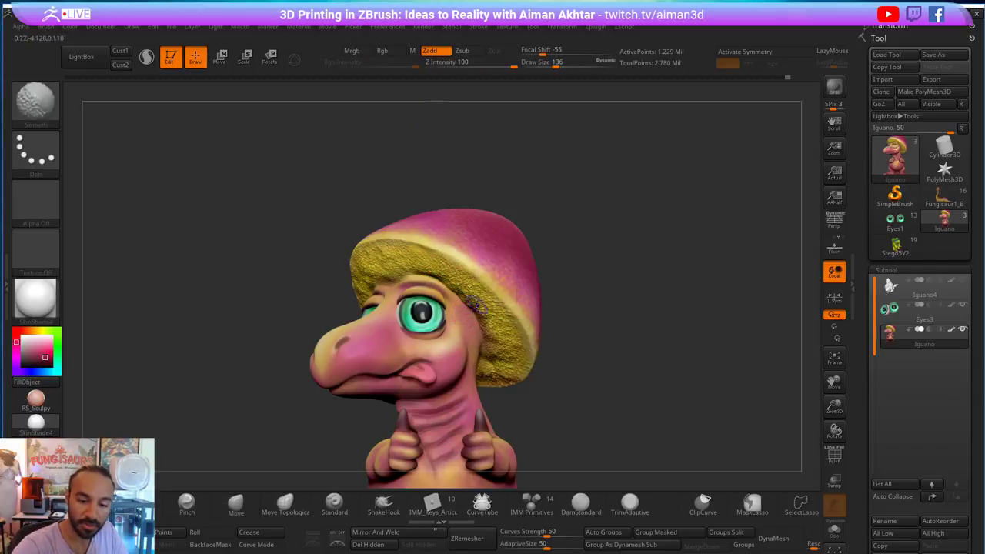
pyautogui.moveTo(584, 263); pyautogui.dragTo(571, 262)
pyautogui.keyDown('shift'); pyautogui.moveTo(471, 326); pyautogui.dragTo(473, 337); pyautogui.keyUp('shift')
pyautogui.moveTo(560, 304)
pyautogui.mouseDown()
pyautogui.moveTo(647, 296)
pyautogui.moveTo(643, 249)
pyautogui.moveTo(677, 254)
pyautogui.mouseUp()
pyautogui.press('shift')
pyautogui.keyDown('shift'); pyautogui.moveTo(428, 339); pyautogui.dragTo(431, 357); pyautogui.keyUp('shift')
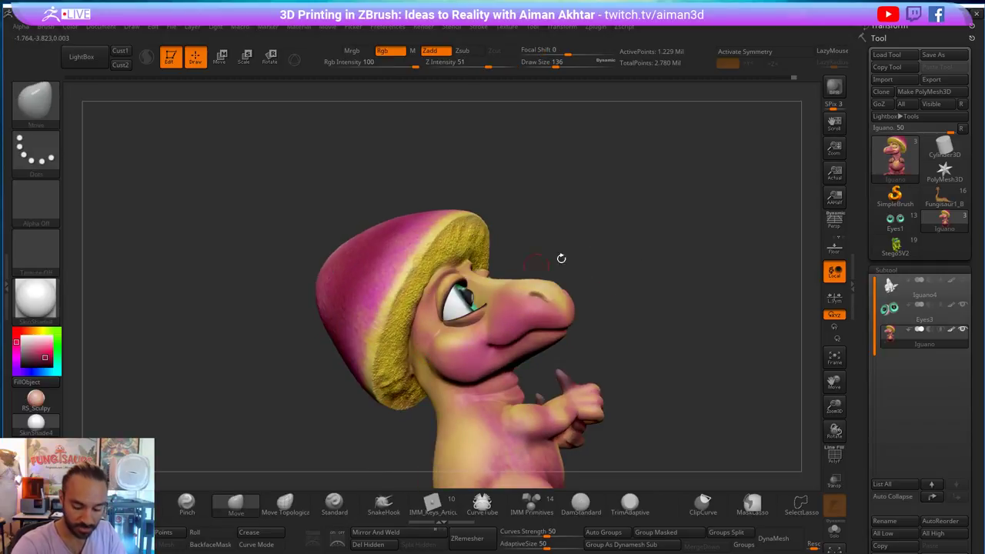
# - Inflate the seam behind the cheek and around the back of the head with the Inflat brush at draw size 280
pyautogui.moveTo(561, 258); pyautogui.dragTo(551, 188)
pyautogui.press('b')
pyautogui.press('i')
pyautogui.press('n')
pyautogui.press('s')
pyautogui.moveTo(410, 352); pyautogui.dragTo(426, 352)
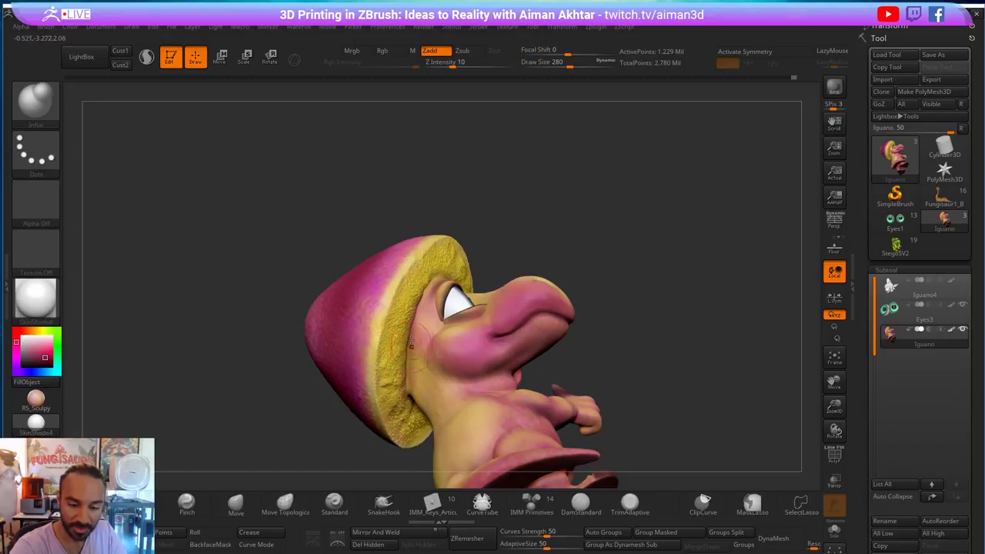
pyautogui.moveTo(608, 288); pyautogui.dragTo(598, 209)
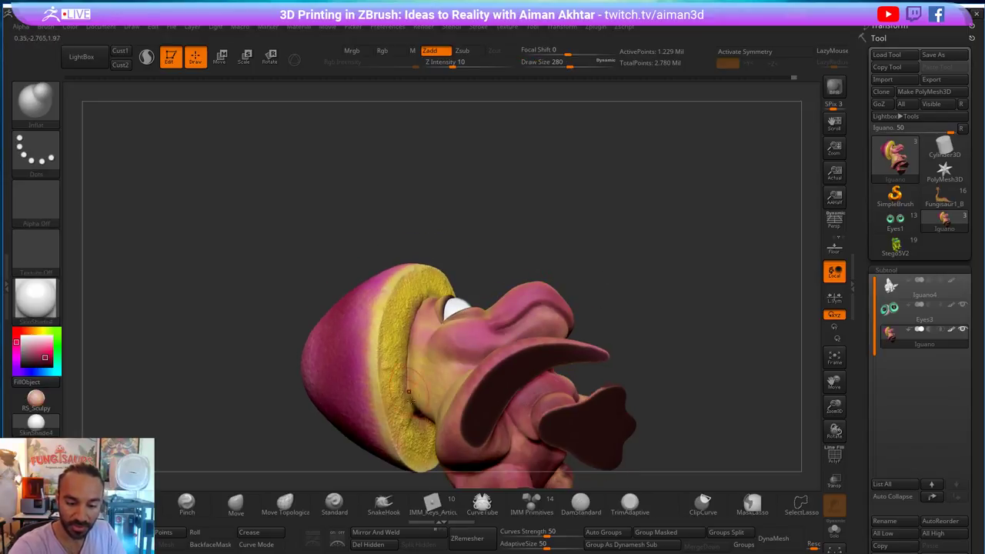
pyautogui.moveTo(575, 303); pyautogui.dragTo(622, 232)
# - Smooth the inflated areas around the head and cap at draw size 228
pyautogui.moveTo(640, 280)
pyautogui.mouseDown()
pyautogui.moveTo(664, 281)
pyautogui.moveTo(598, 283)
pyautogui.mouseUp()
pyautogui.press('s')
pyautogui.moveTo(536, 332)
pyautogui.mouseDown()
pyautogui.moveTo(515, 327)
pyautogui.moveTo(526, 330)
pyautogui.mouseUp()
pyautogui.press('shift')
pyautogui.press('s')
pyautogui.press('shift')
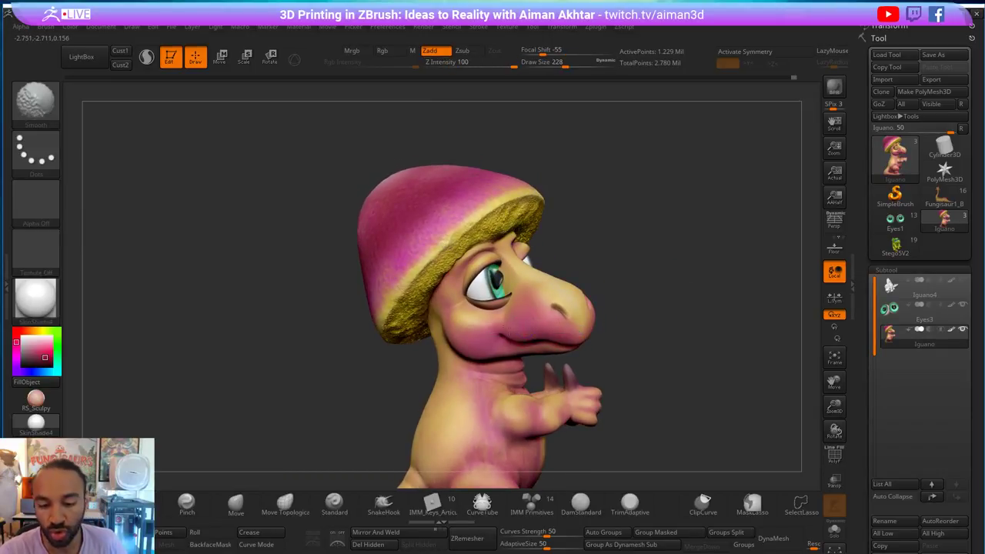
pyautogui.moveTo(619, 271); pyautogui.dragTo(540, 273)
pyautogui.press('shift')
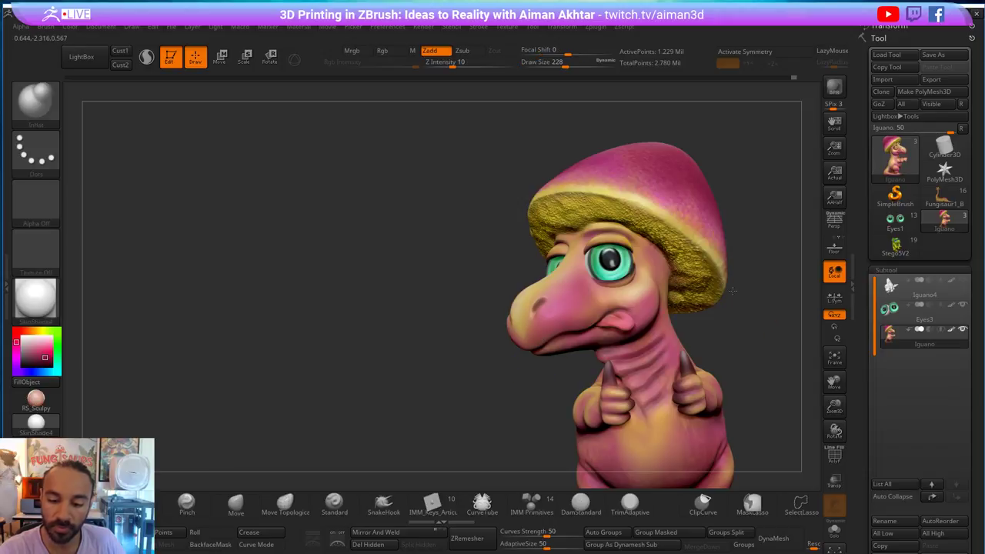
# - Switch to the Standard brush with the Color Spray stroke and load Alpha 58
pyautogui.moveTo(794, 321)
pyautogui.keyDown('alt'); pyautogui.mouseDown()
pyautogui.moveTo(742, 284)
pyautogui.moveTo(675, 295)
pyautogui.moveTo(687, 284)
pyautogui.moveTo(723, 307)
pyautogui.moveTo(668, 290)
pyautogui.mouseUp(); pyautogui.keyUp('alt')
pyautogui.press('b')
pyautogui.press('i')
pyautogui.press('n')
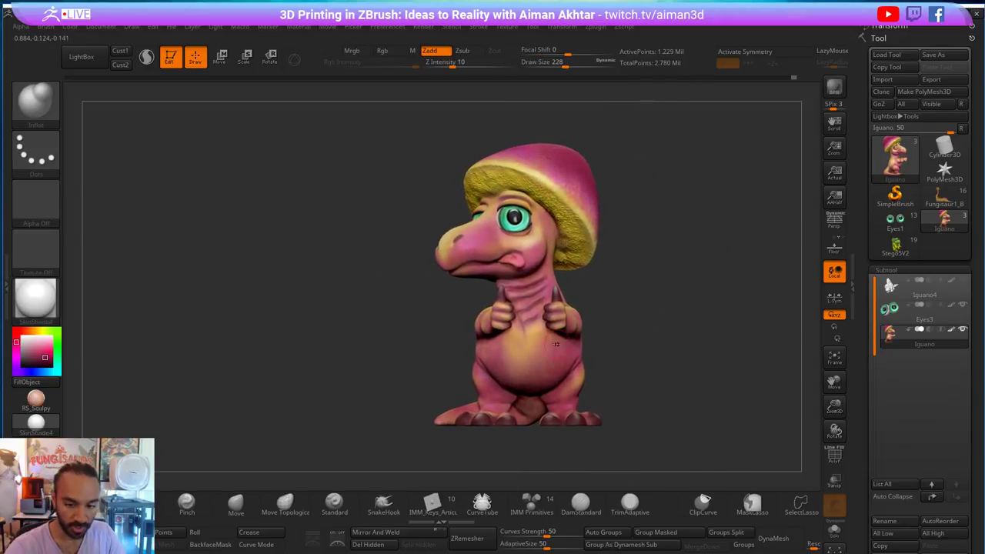
pyautogui.press('b')
pyautogui.press('s')
pyautogui.press('t')
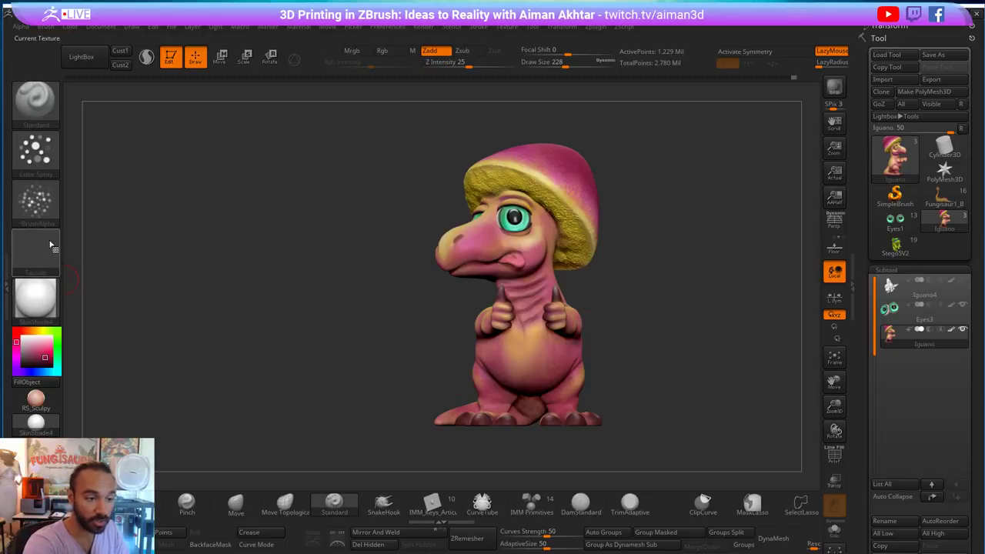
pyautogui.click(46, 169)
pyautogui.click(43, 187)
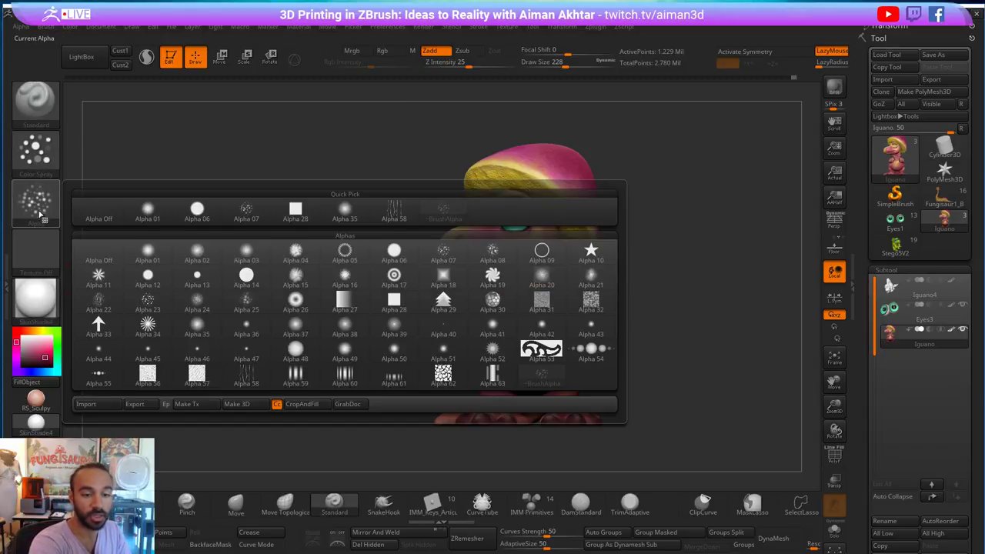
pyautogui.click(384, 215)
# - Pick a yellow from the cap's underside, set draw size to 676, and make the brush apply colour only
pyautogui.moveTo(33, 343)
pyautogui.mouseDown()
pyautogui.moveTo(555, 226)
pyautogui.moveTo(582, 236)
pyautogui.mouseUp()
pyautogui.press('s')
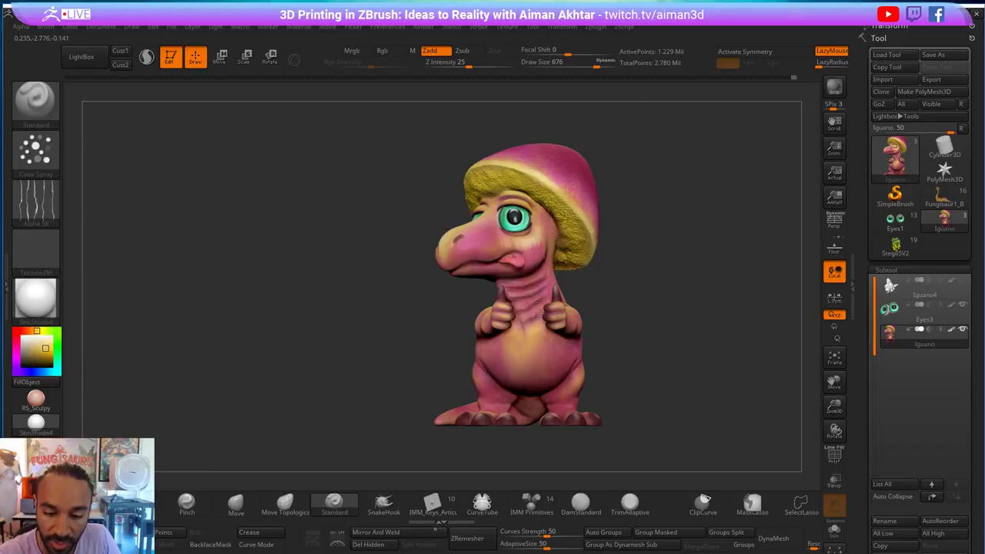
pyautogui.click(432, 51)
pyautogui.click(383, 51)
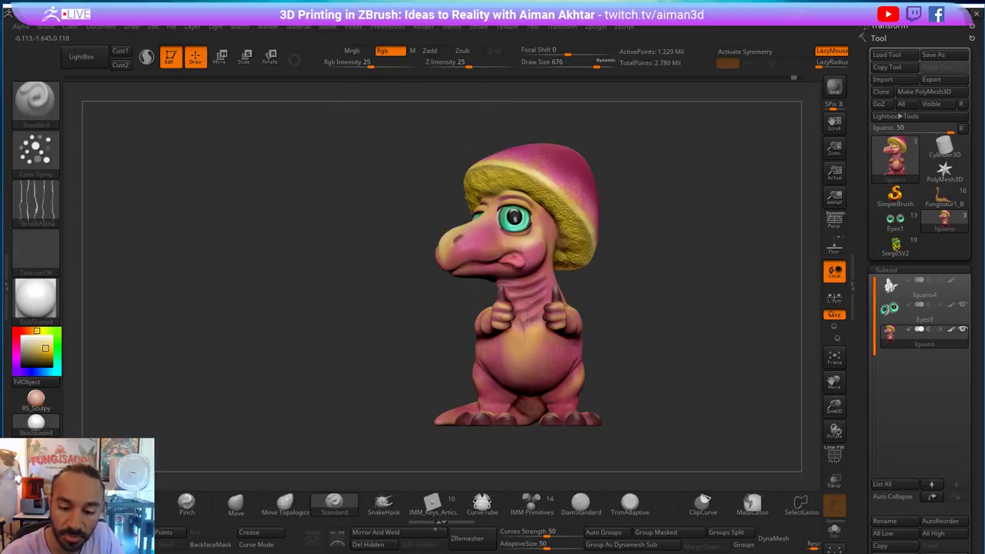
# - Paint streaky yellow colour over the dinosaur's chest and belly, reducing the draw size to 500
pyautogui.moveTo(626, 316); pyautogui.dragTo(532, 332)
pyautogui.moveTo(532, 332)
pyautogui.mouseDown(button='right')
pyautogui.moveTo(650, 299)
pyautogui.moveTo(715, 301)
pyautogui.mouseUp(button='right')
pyautogui.press('s')
pyautogui.click(547, 325)
pyautogui.moveTo(650, 288)
pyautogui.mouseDown()
pyautogui.moveTo(666, 295)
pyautogui.moveTo(668, 331)
pyautogui.mouseUp()
pyautogui.press('[')
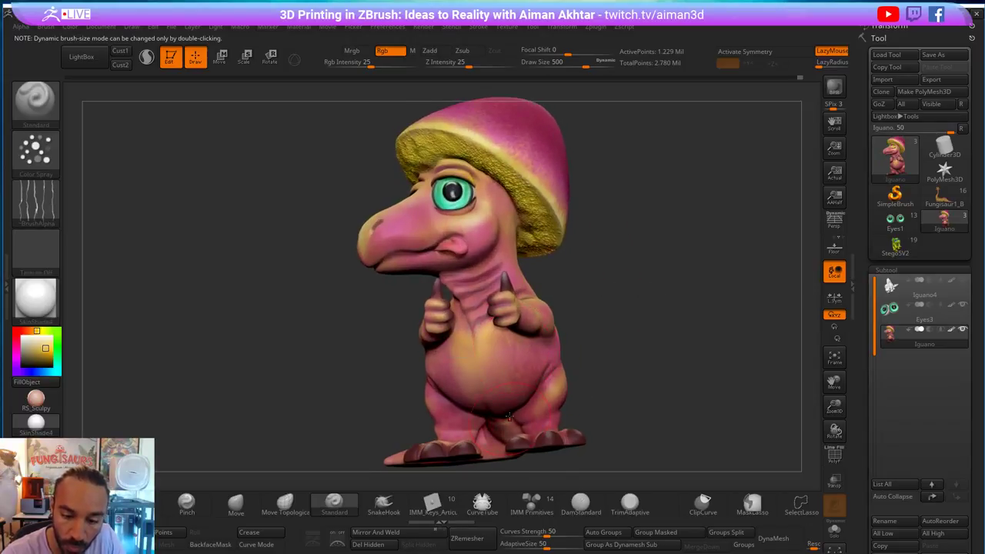
pyautogui.moveTo(570, 291); pyautogui.dragTo(442, 356)
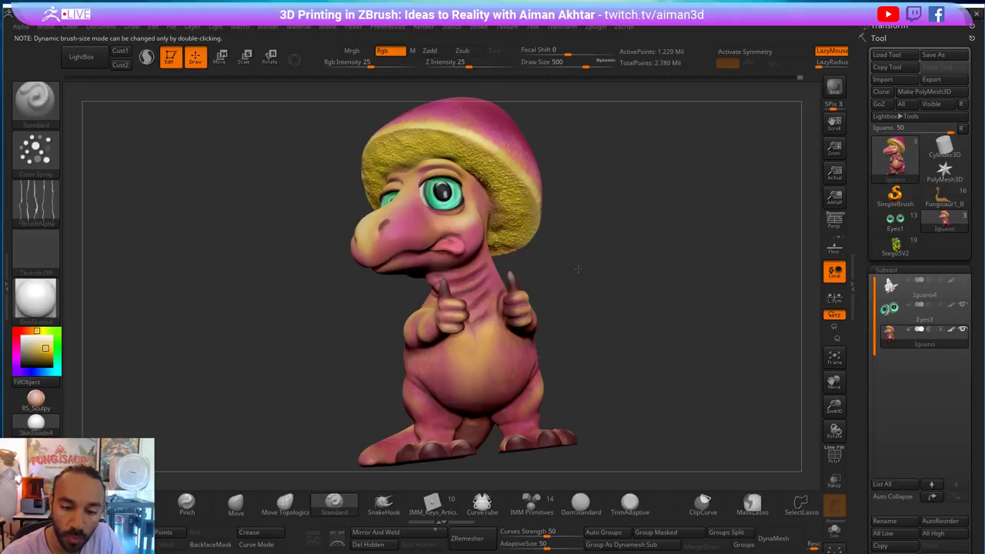
pyautogui.moveTo(580, 244); pyautogui.dragTo(415, 228)
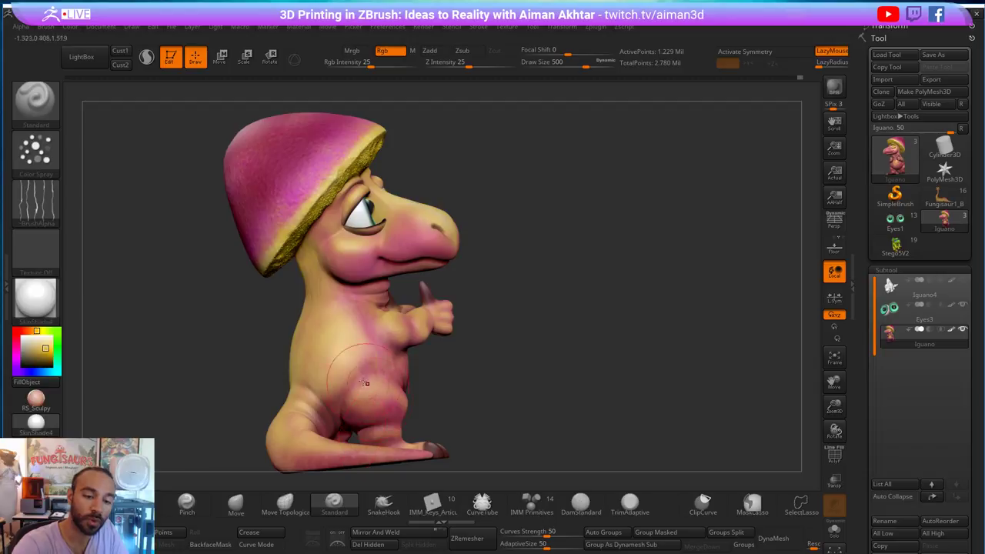
# - Sample pink from the mushroom cap and paint streaks over the dinosaur's back at draw size 585
pyautogui.moveTo(48, 346); pyautogui.dragTo(255, 155)
pyautogui.press('s')
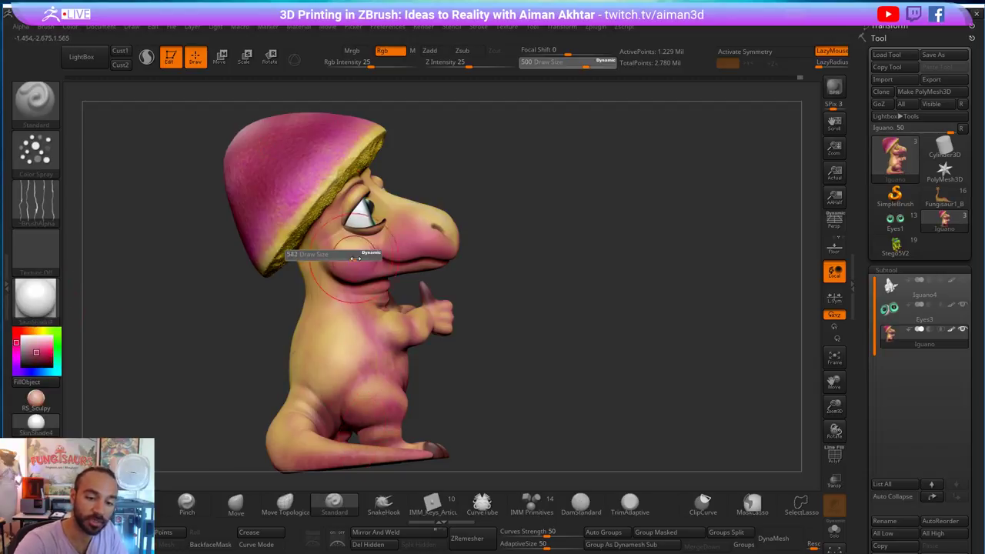
pyautogui.moveTo(352, 256); pyautogui.dragTo(358, 256)
pyautogui.moveTo(418, 288); pyautogui.dragTo(547, 237)
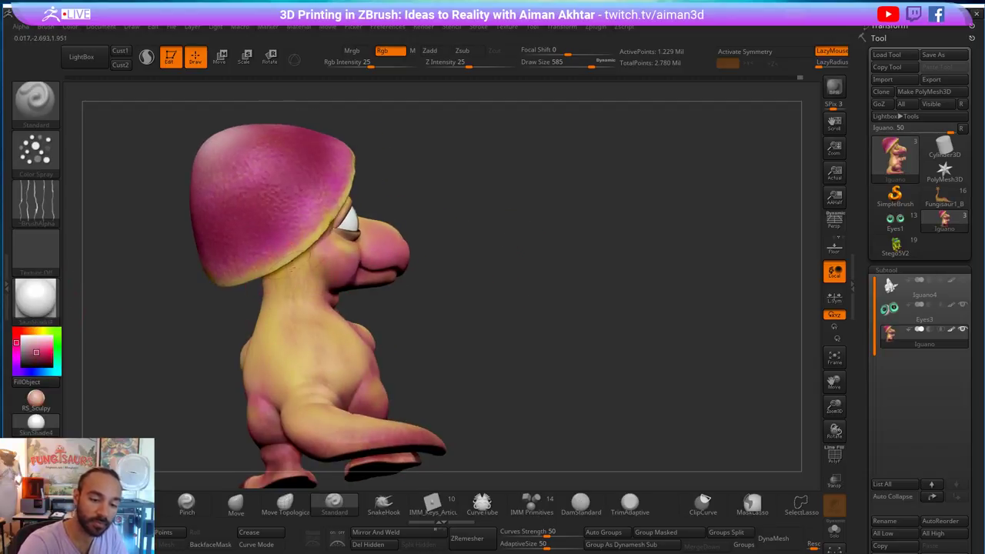
pyautogui.moveTo(385, 361)
pyautogui.mouseDown()
pyautogui.moveTo(441, 336)
pyautogui.moveTo(323, 327)
pyautogui.mouseUp()
# - Add pink streaks along the dinosaur's sides and belly at draw size 492
pyautogui.press('s')
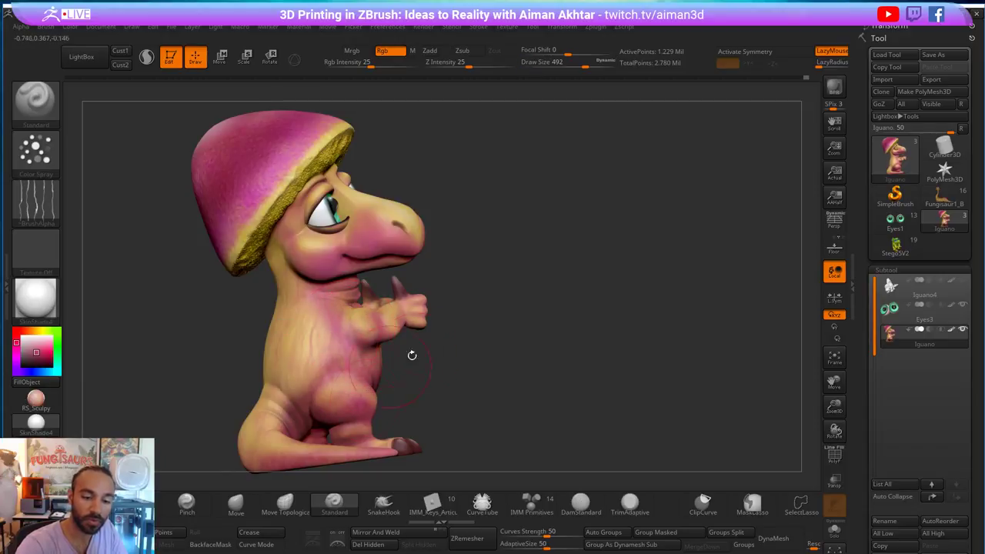
pyautogui.moveTo(413, 351)
pyautogui.mouseDown()
pyautogui.moveTo(398, 363)
pyautogui.moveTo(361, 361)
pyautogui.mouseUp()
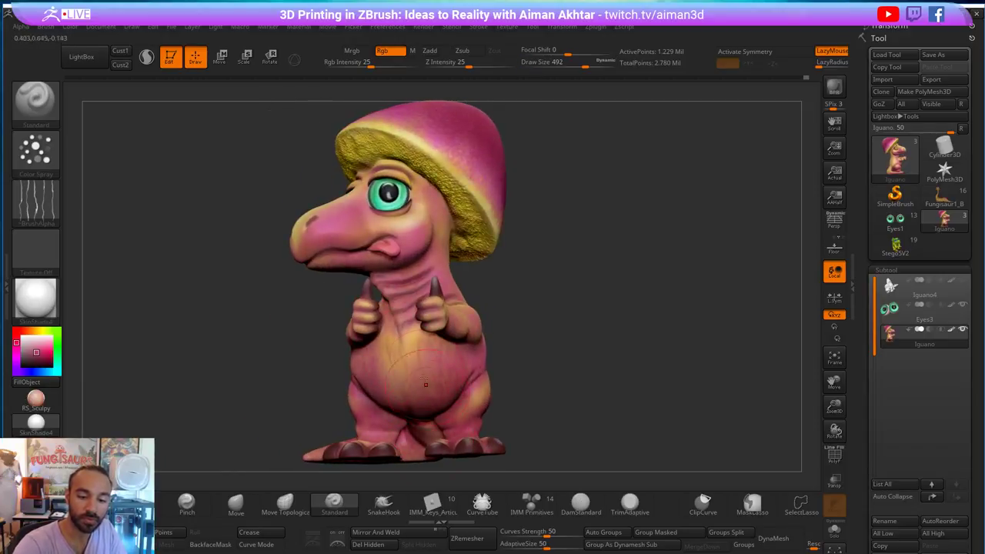
pyautogui.moveTo(508, 328); pyautogui.dragTo(445, 287)
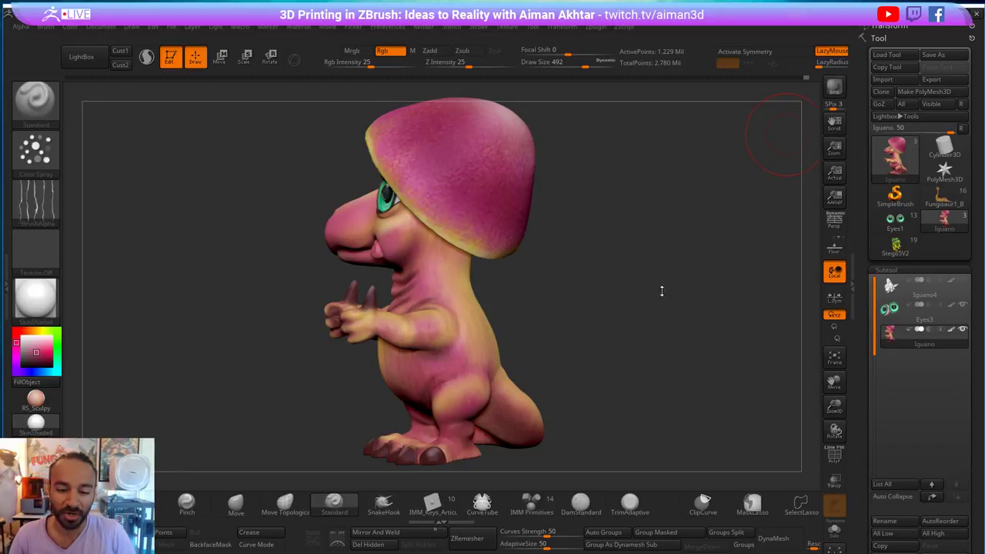
# - Paint pink streaks on the flank behind the arm, reducing the draw size to 318 and 262
pyautogui.moveTo(637, 300); pyautogui.dragTo(632, 299)
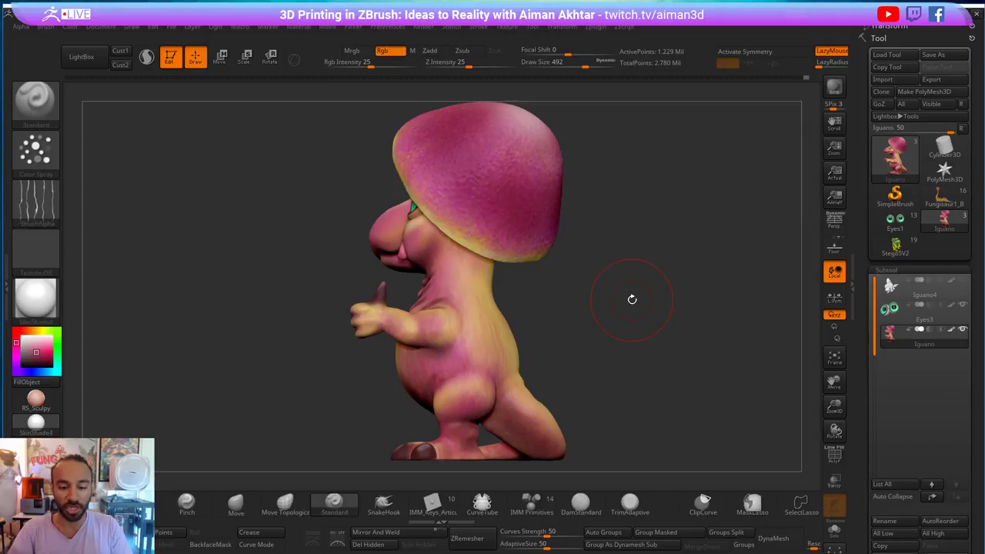
pyautogui.keyDown('alt'); pyautogui.moveTo(574, 330); pyautogui.dragTo(548, 323); pyautogui.keyUp('alt')
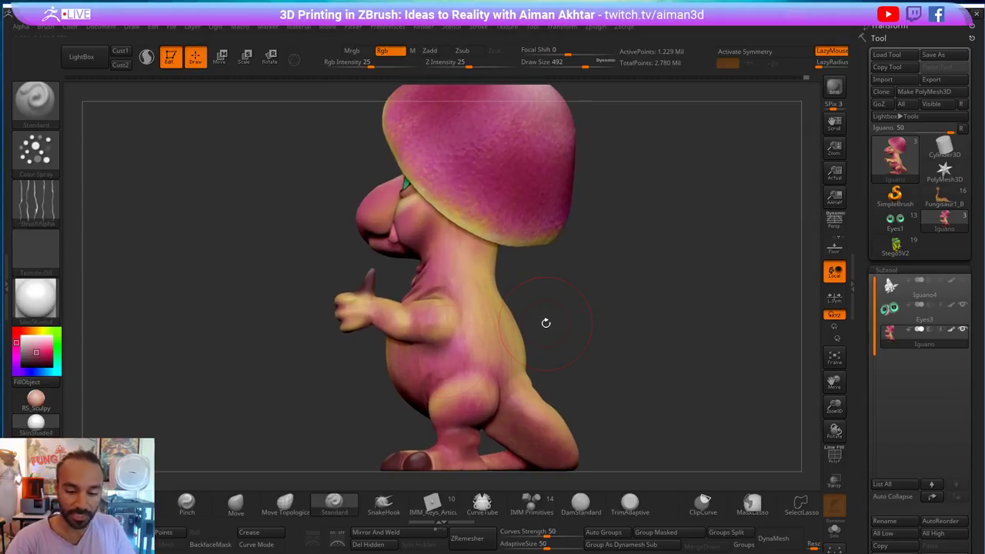
pyautogui.press('s')
pyautogui.moveTo(462, 337); pyautogui.dragTo(447, 335)
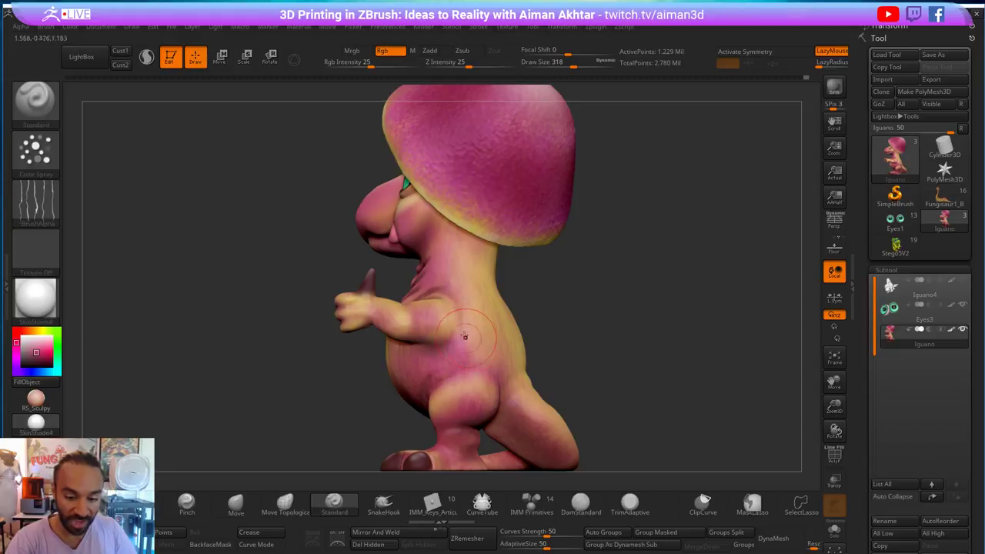
pyautogui.press('s')
pyautogui.moveTo(460, 330); pyautogui.dragTo(451, 330)
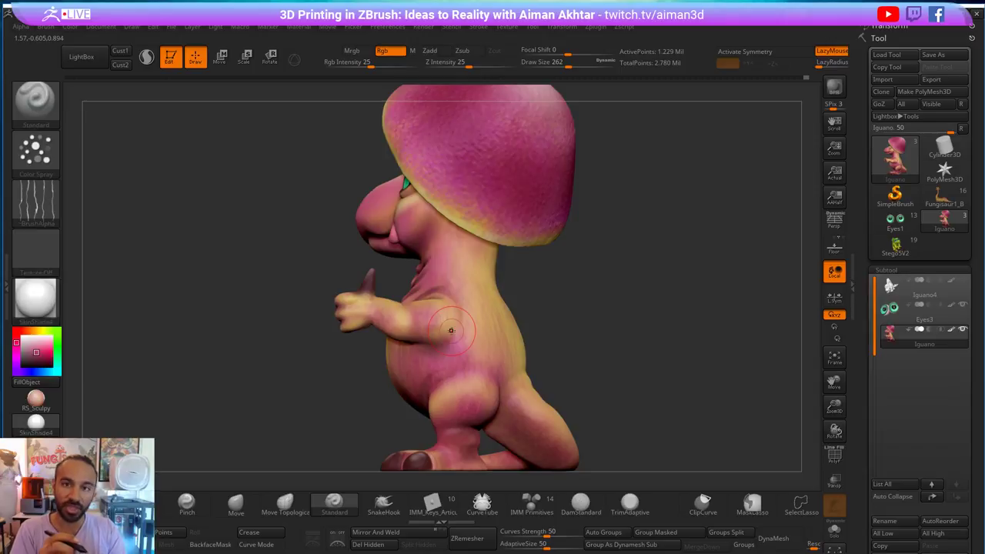
# - Refine the pink colouring between the shoulder and thigh using draw sizes 223 and 274
pyautogui.press('s')
pyautogui.moveTo(461, 321); pyautogui.dragTo(451, 330)
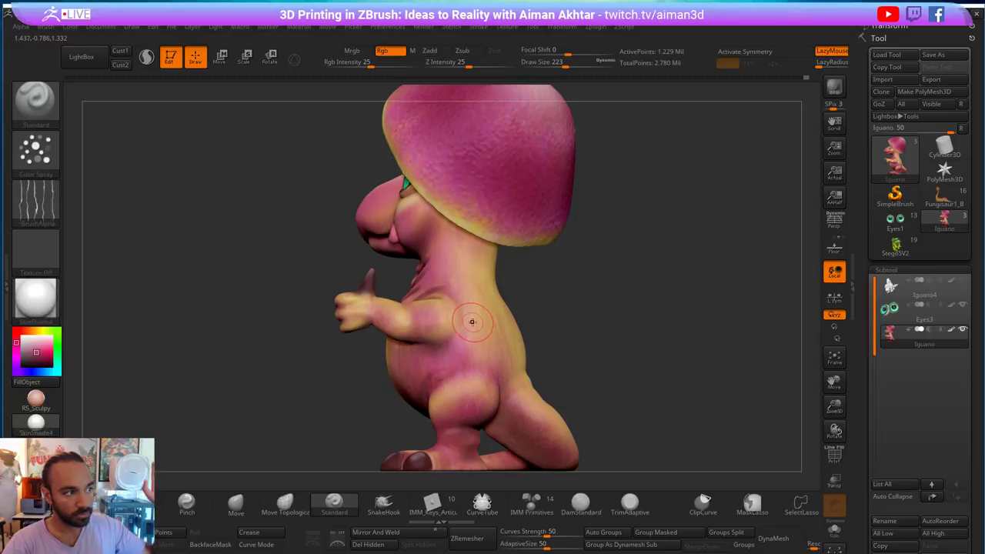
pyautogui.press('s')
pyautogui.moveTo(454, 330); pyautogui.dragTo(460, 335)
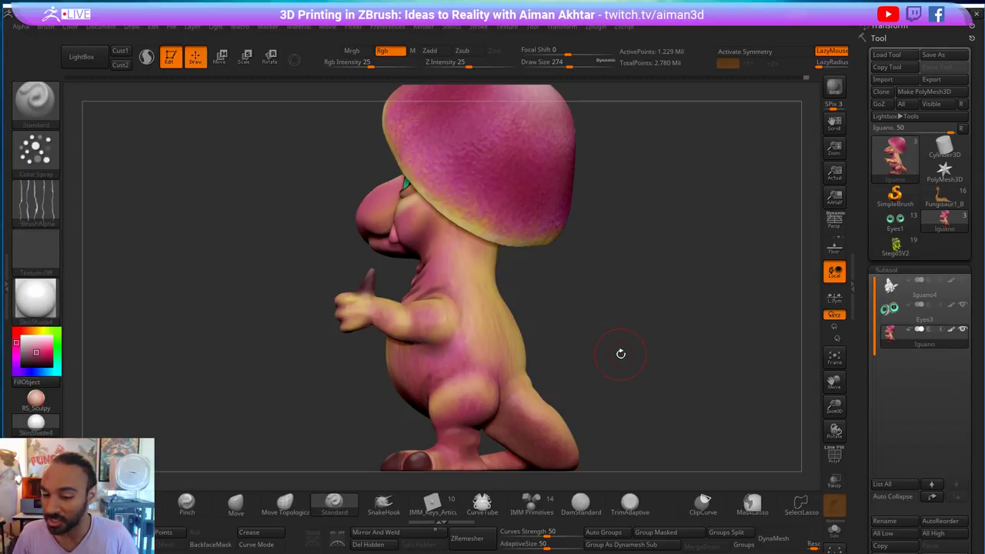
pyautogui.moveTo(620, 354); pyautogui.dragTo(714, 324)
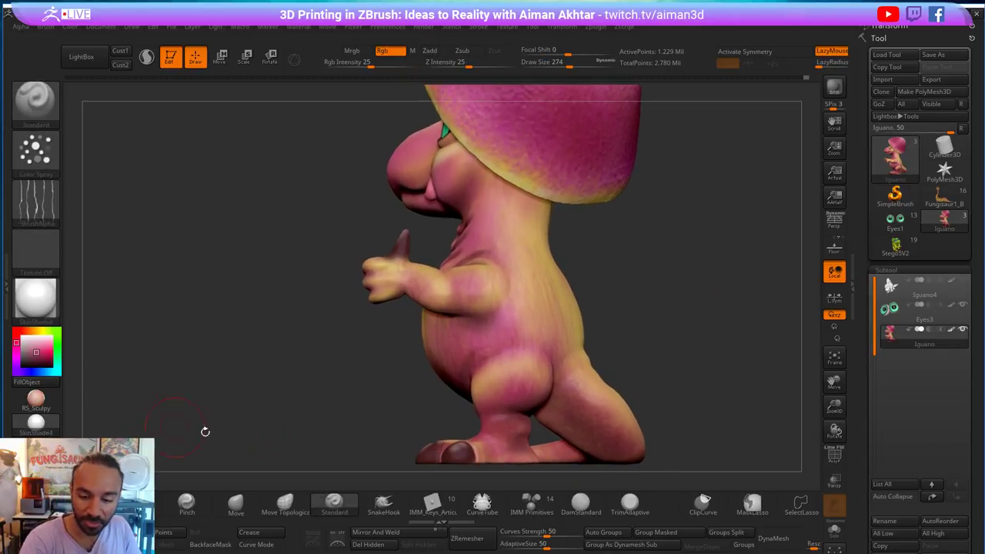
pyautogui.press('s')
pyautogui.moveTo(555, 382); pyautogui.dragTo(546, 381)
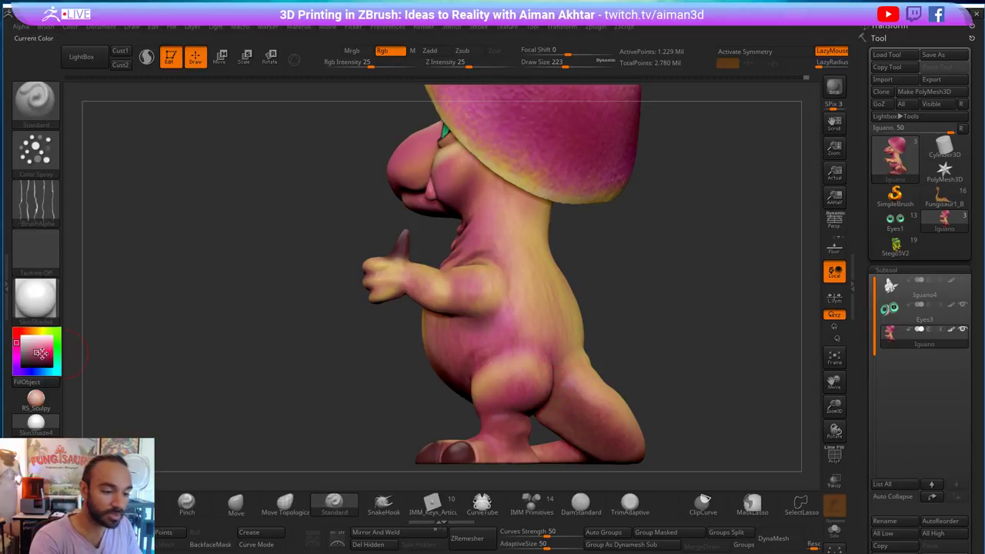
# - Choose a darker pink and shade the neck area behind the jaw at draw sizes 124 and 108
pyautogui.moveTo(659, 243); pyautogui.dragTo(773, 216)
pyautogui.press('s')
pyautogui.moveTo(442, 198); pyautogui.dragTo(429, 202)
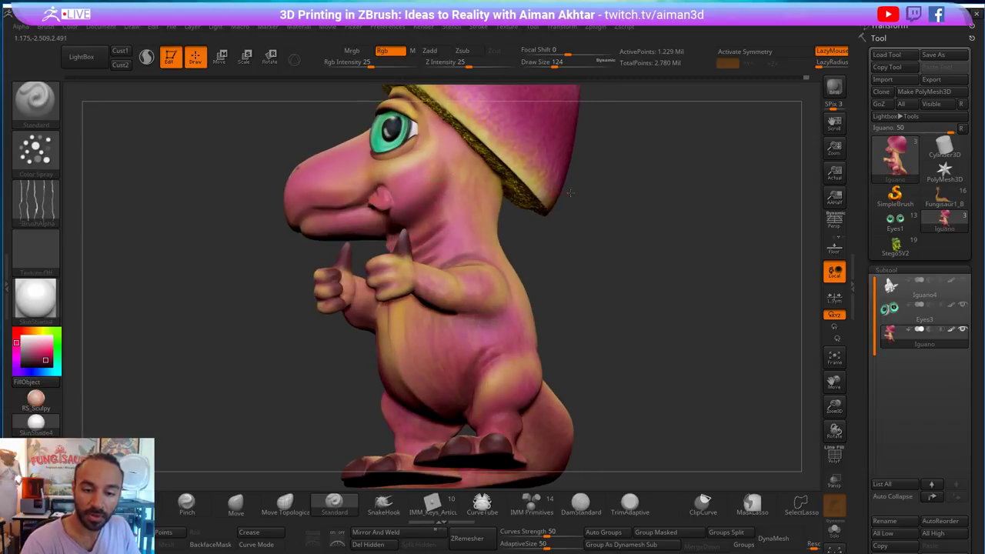
pyautogui.moveTo(570, 193); pyautogui.dragTo(627, 150)
pyautogui.press('s')
pyautogui.moveTo(434, 211); pyautogui.dragTo(429, 211)
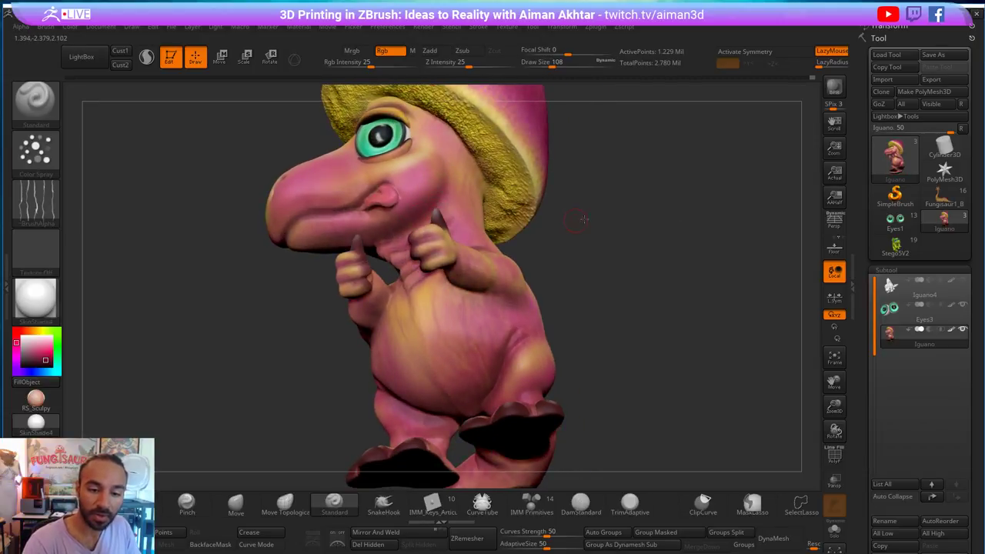
# - Turn the brush alpha off and paint dark pink shading under the jaw and neck at draw size 116
pyautogui.moveTo(583, 220); pyautogui.dragTo(158, 264)
pyautogui.click(35, 202)
pyautogui.click(103, 214)
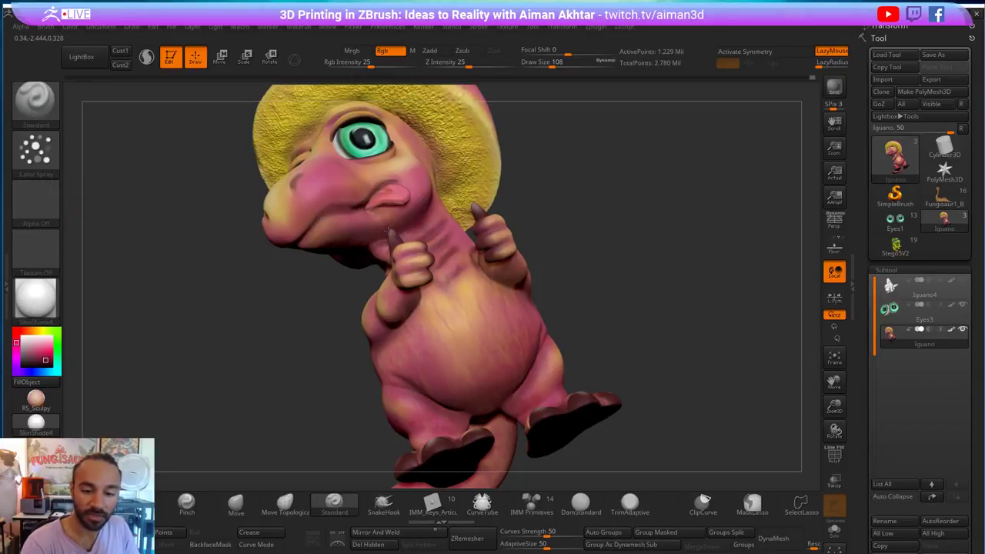
pyautogui.press('s')
pyautogui.moveTo(385, 231); pyautogui.dragTo(393, 231)
pyautogui.moveTo(321, 323)
pyautogui.mouseDown()
pyautogui.moveTo(361, 244)
pyautogui.moveTo(373, 240)
pyautogui.mouseUp()
pyautogui.moveTo(562, 167); pyautogui.dragTo(642, 185)
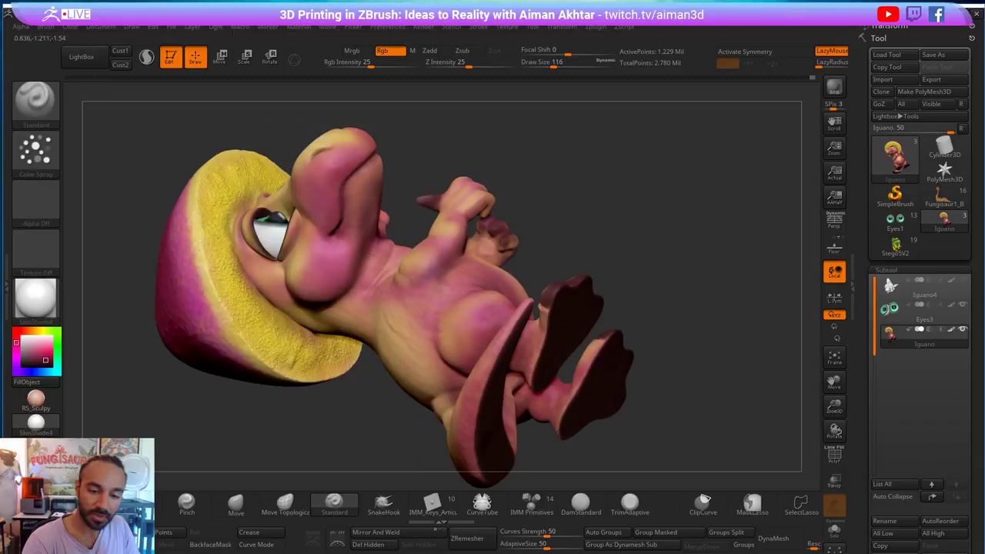
# - Try a dark pink stroke along the neck crease behind the jaw at draw size 68
pyautogui.press('s')
pyautogui.moveTo(393, 255); pyautogui.dragTo(383, 255)
pyautogui.moveTo(395, 250); pyautogui.dragTo(365, 293)
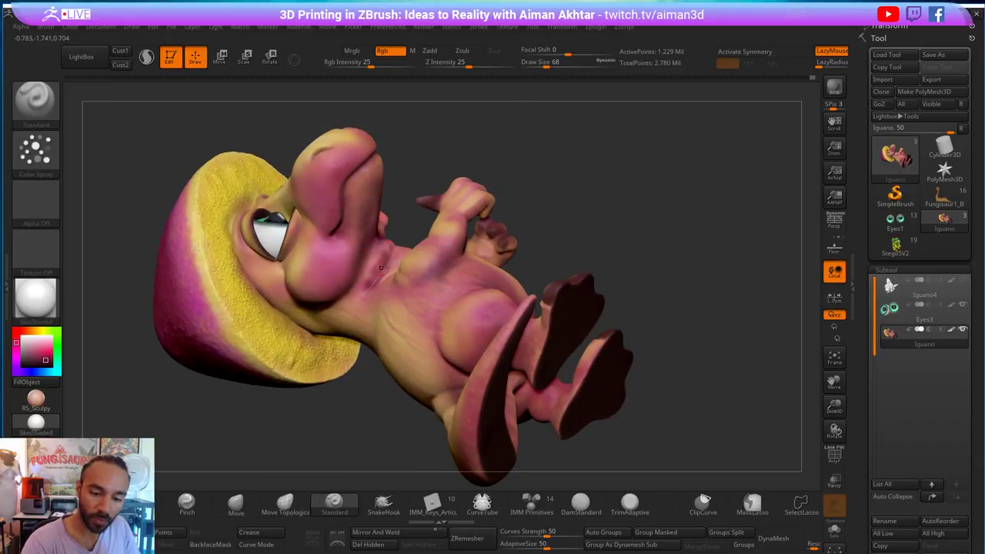
pyautogui.hotkey('ctrl', 'z')
# - Paint thin dark pink lines into the neck creases at draw size 44
pyautogui.press('s')
pyautogui.moveTo(393, 254); pyautogui.dragTo(362, 295)
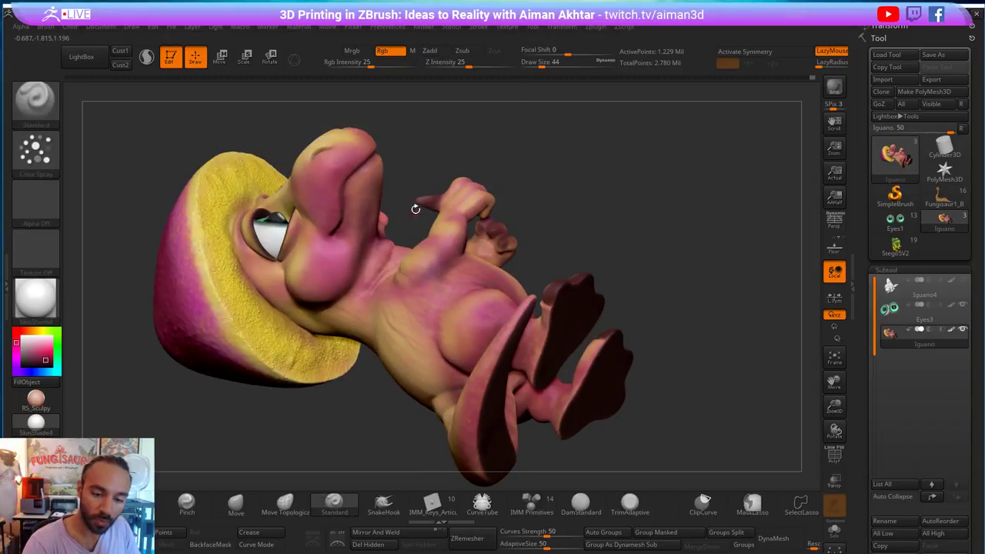
pyautogui.moveTo(584, 111); pyautogui.dragTo(565, 338)
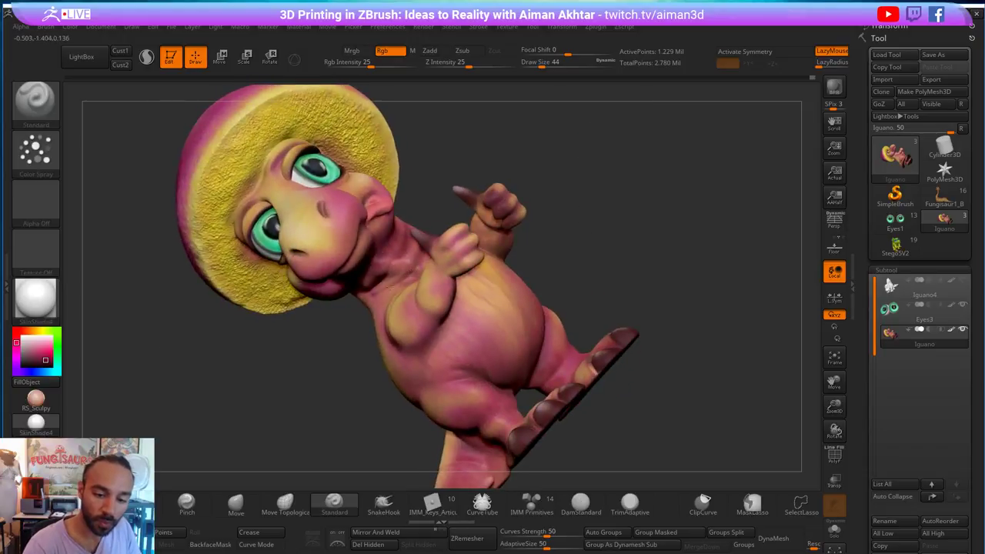
pyautogui.moveTo(567, 227); pyautogui.dragTo(411, 272)
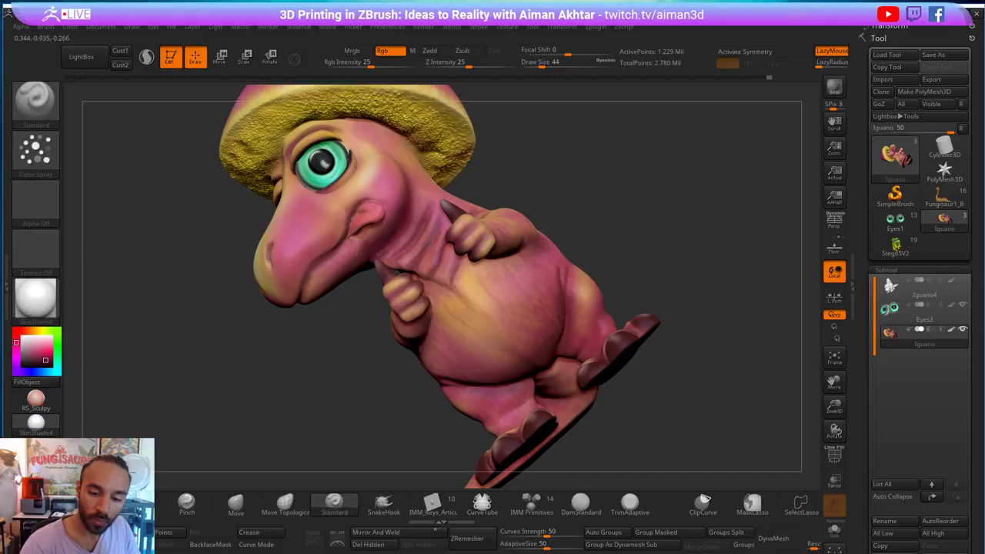
# - Shade the fold at the base of the neck with dark pink, bringing the draw size to 71
pyautogui.press(']')
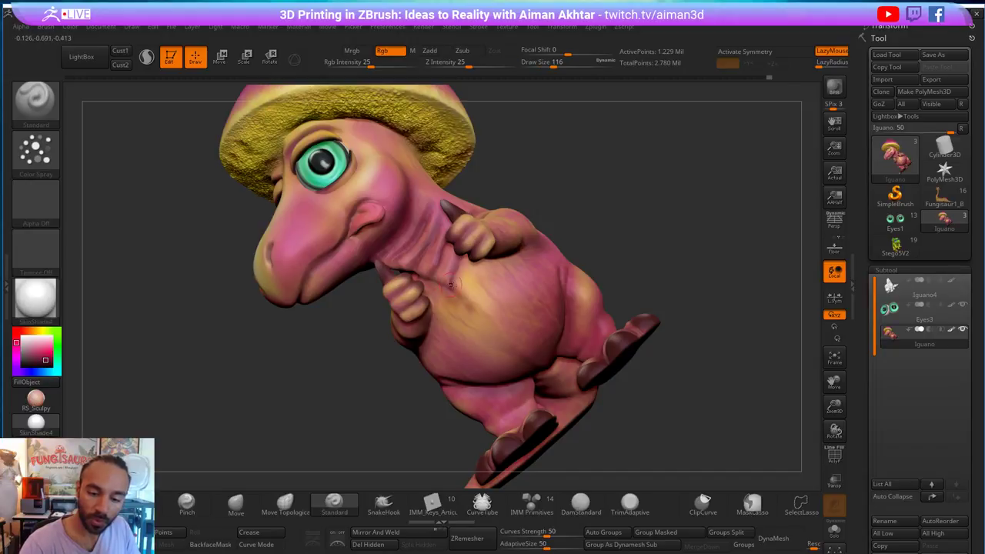
pyautogui.press('[')
pyautogui.press('[')
pyautogui.press('[')
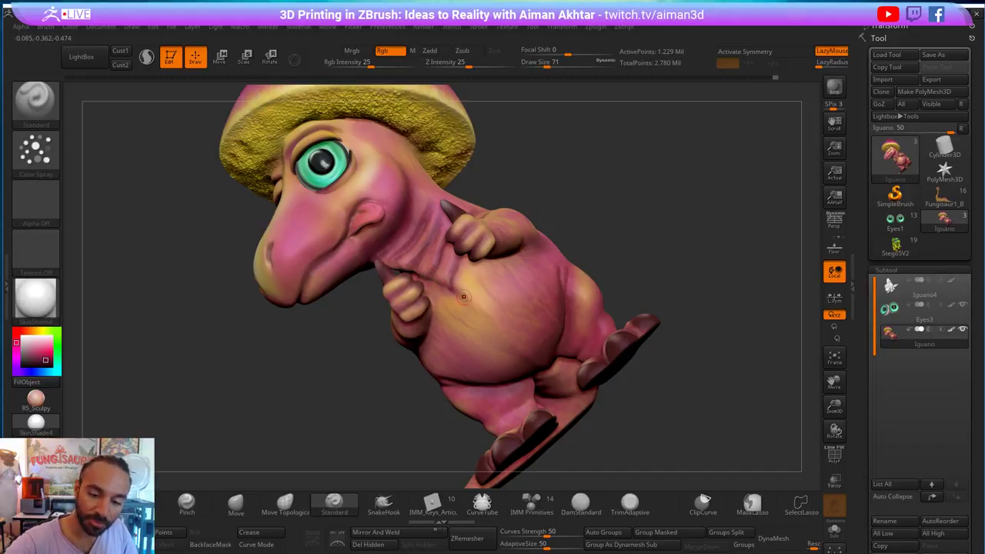
pyautogui.keyDown('shift'); pyautogui.moveTo(613, 249); pyautogui.dragTo(580, 218); pyautogui.keyUp('shift')
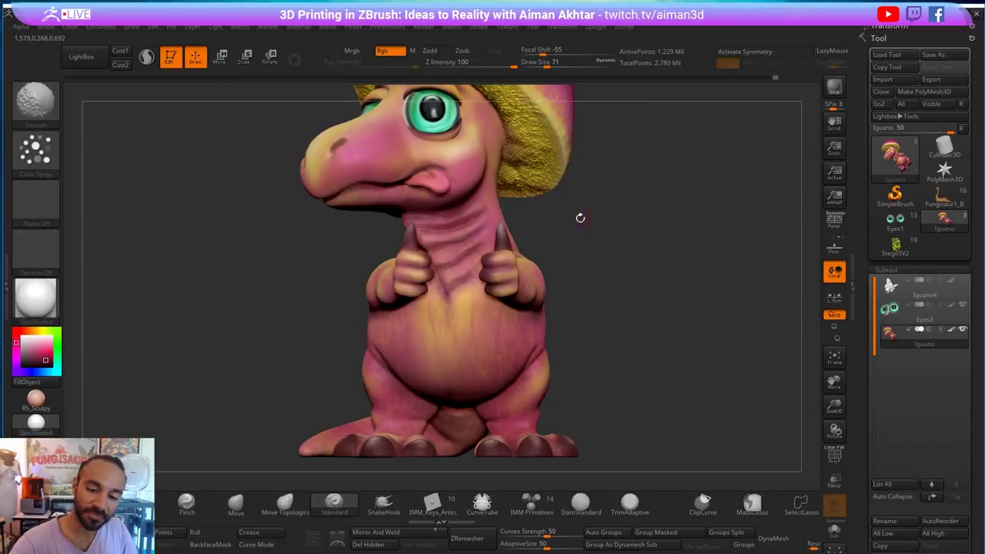
# - Darken the neck folds between the hands and around the side at draw size 68
pyautogui.press('s')
pyautogui.click(439, 271)
pyautogui.moveTo(574, 276); pyautogui.dragTo(413, 258)
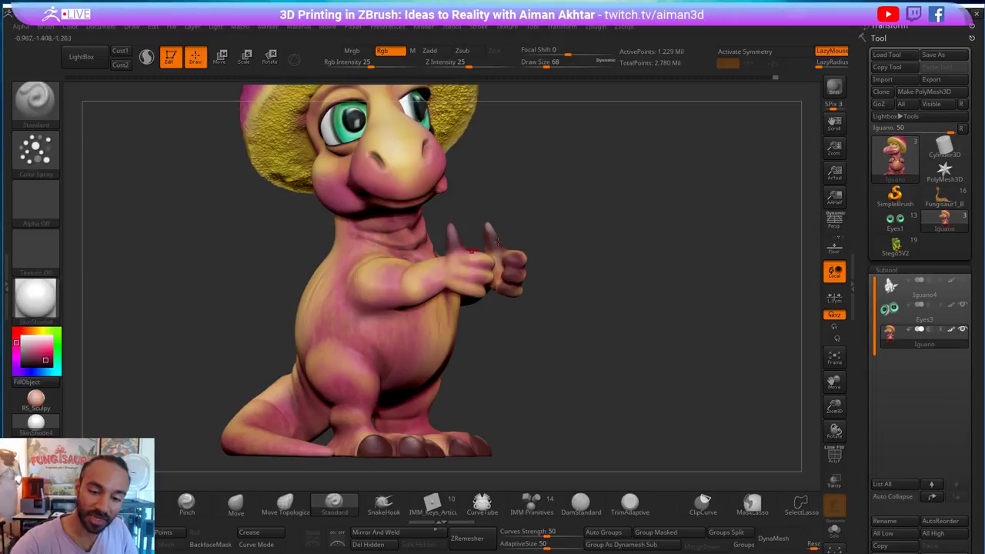
pyautogui.moveTo(605, 234); pyautogui.dragTo(599, 189)
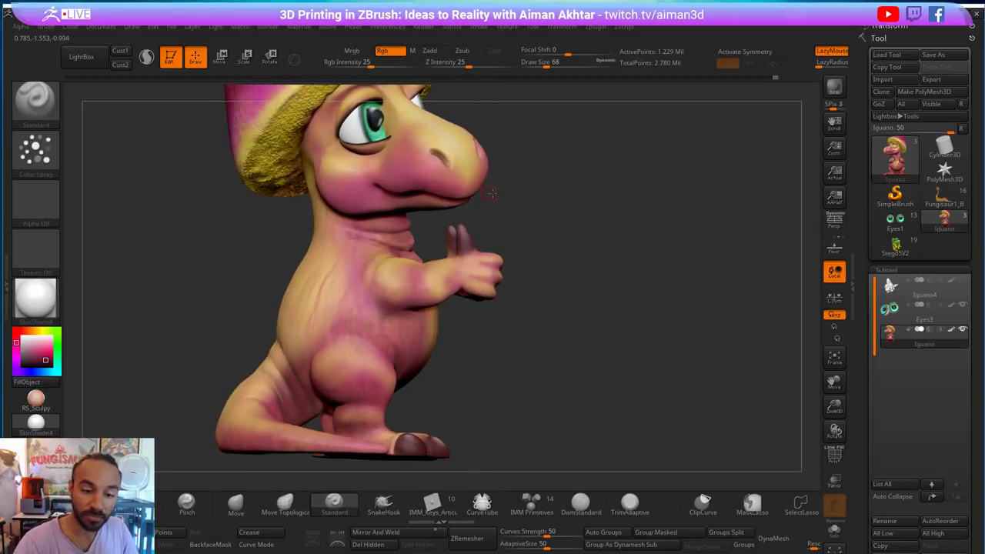
pyautogui.keyDown('alt'); pyautogui.moveTo(497, 189); pyautogui.dragTo(506, 244); pyautogui.keyUp('alt')
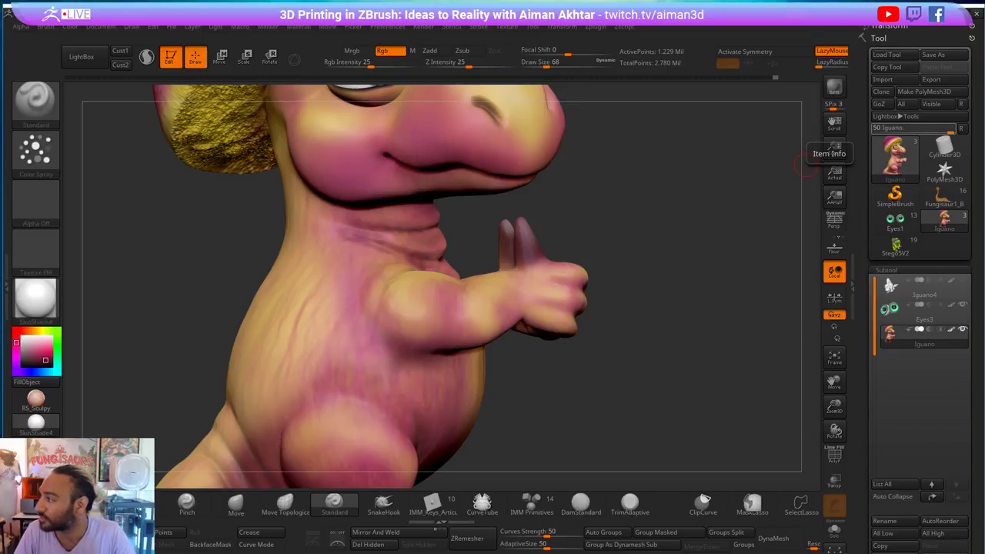
# - Switch to the web browser and search Google Images for "auguste rodin sculpture"
pyautogui.moveTo(984, 115); pyautogui.dragTo(600, 15)
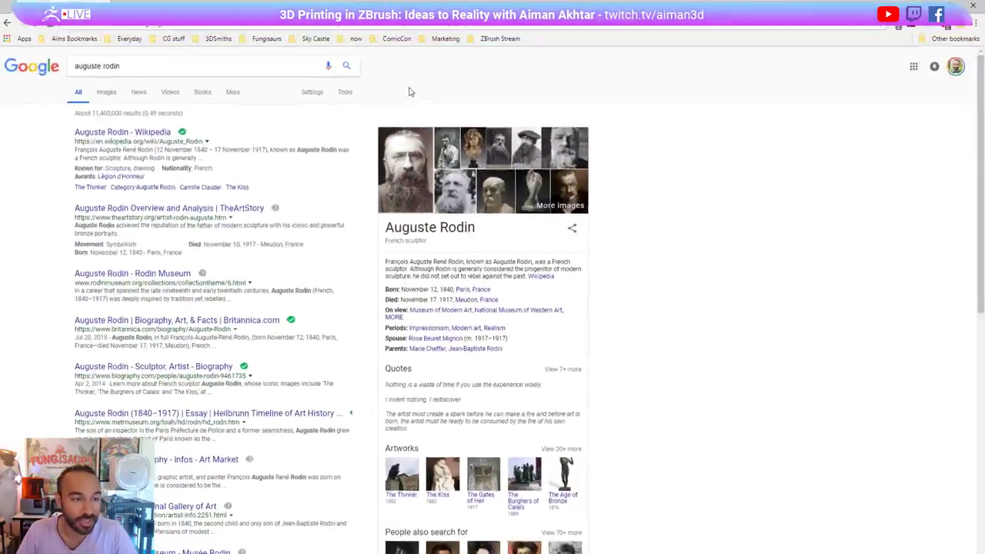
pyautogui.click(208, 72)
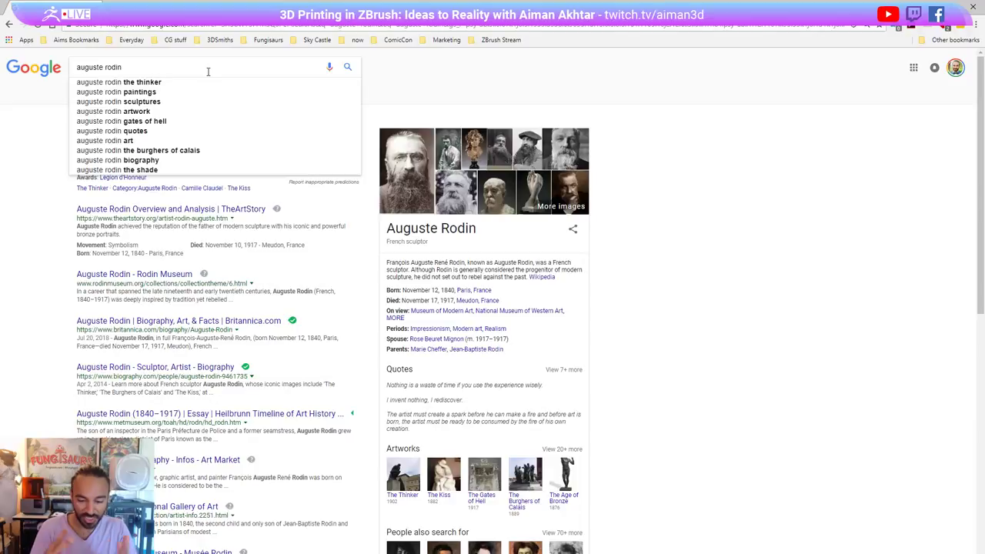
pyautogui.write('sculpture')
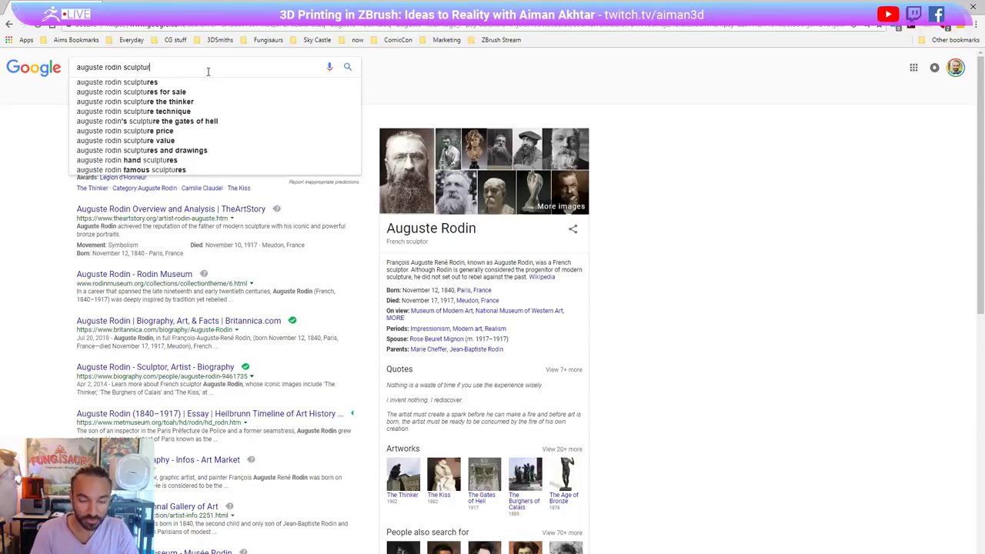
pyautogui.press('Return')
pyautogui.click(108, 93)
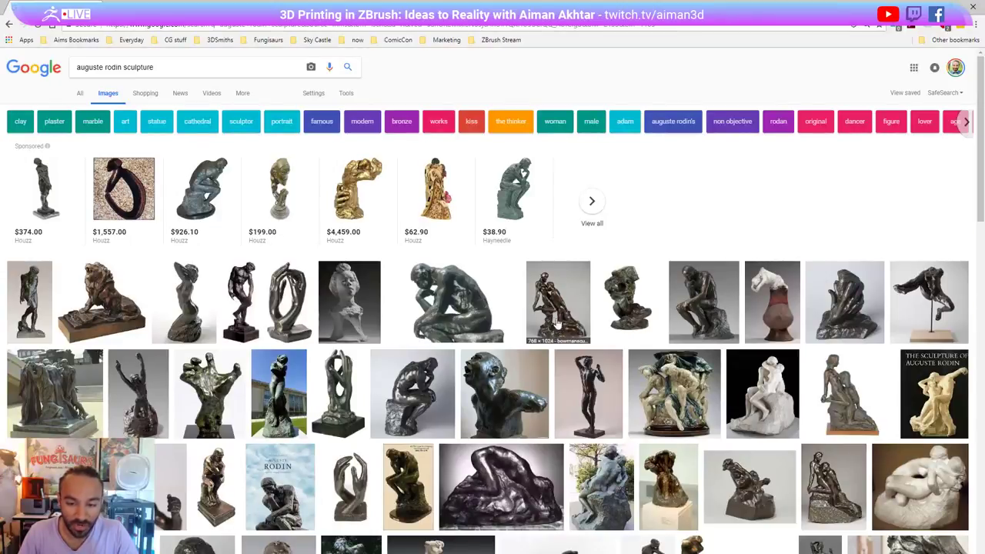
# - Browse the Rodin sculpture images, previewing the raised-arms figure, The Thinker and the outdoor group of robed figures
pyautogui.scroll(-1, 517, 350)
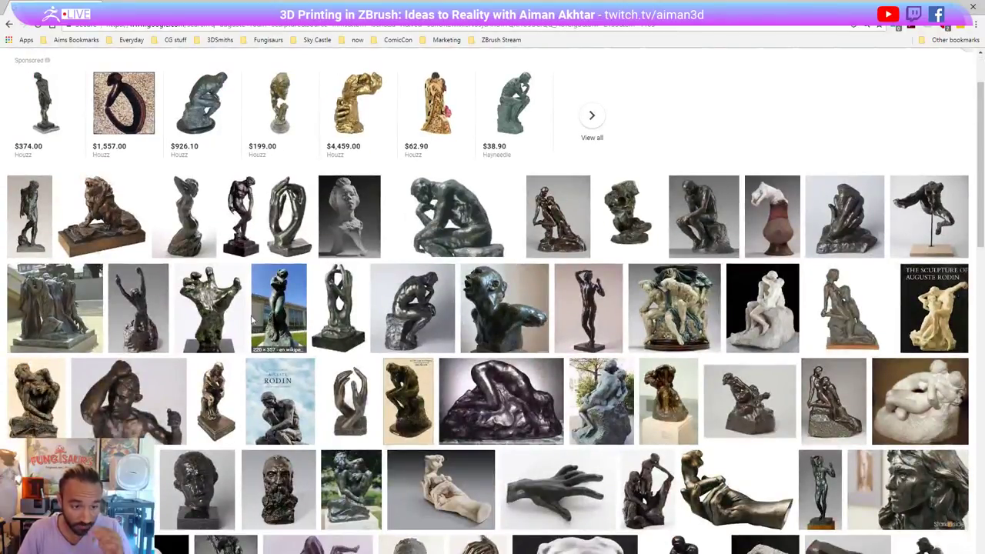
pyautogui.click(153, 302)
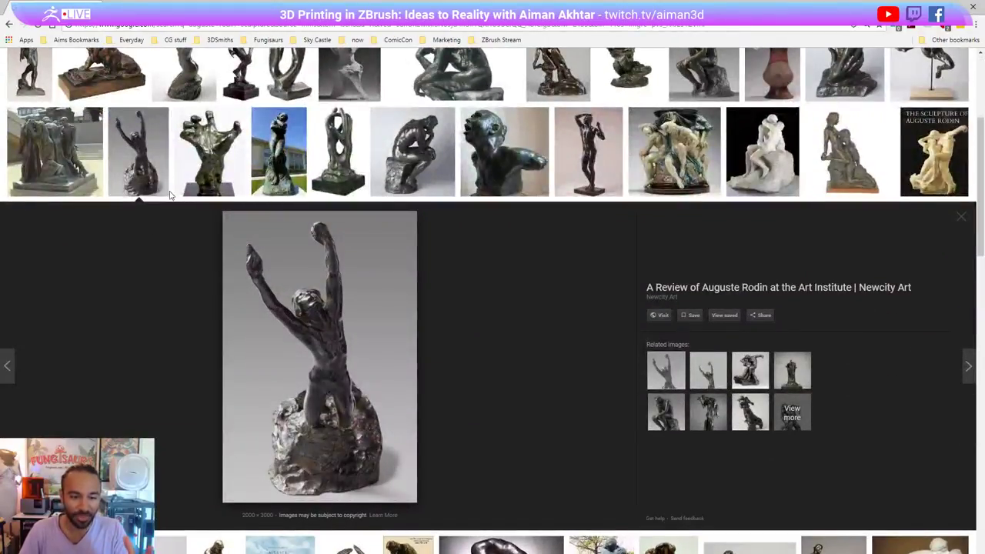
pyautogui.click(433, 143)
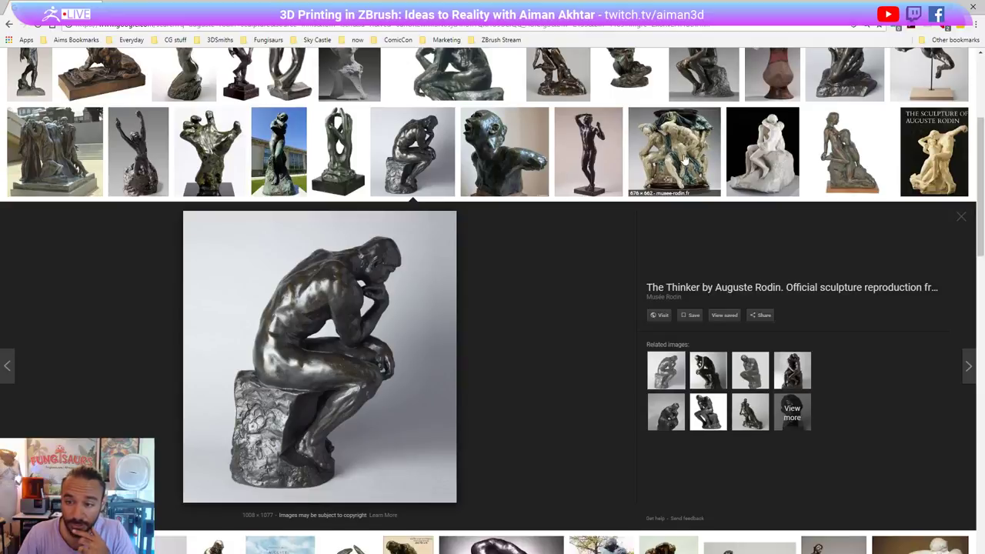
pyautogui.scroll(-3, 789, 162)
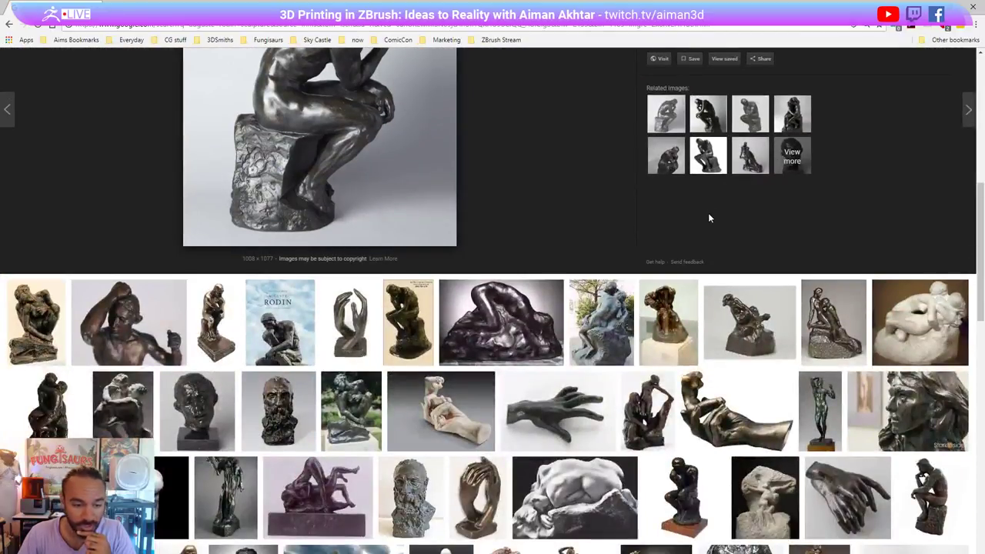
pyautogui.scroll(-3, 708, 212)
pyautogui.scroll(-3, 708, 219)
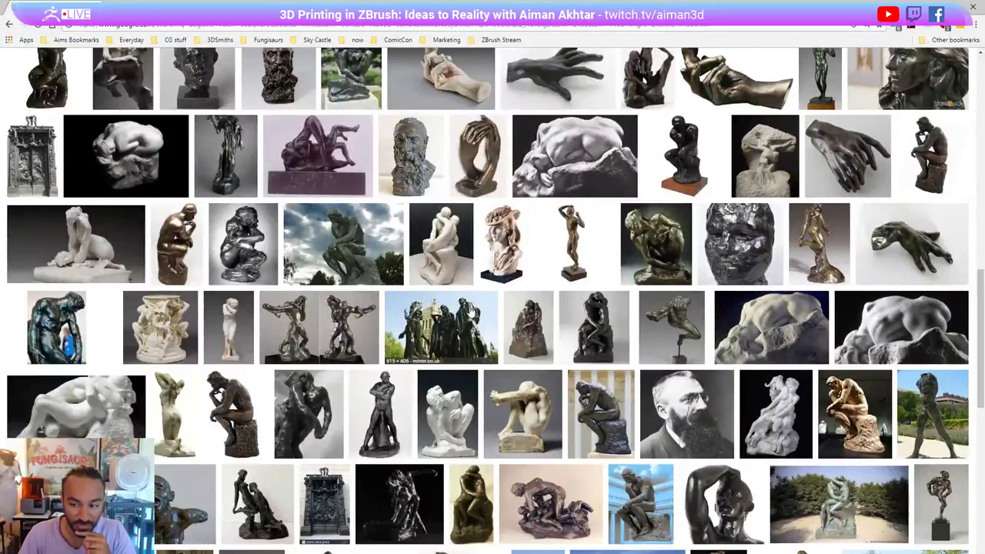
pyautogui.click(471, 312)
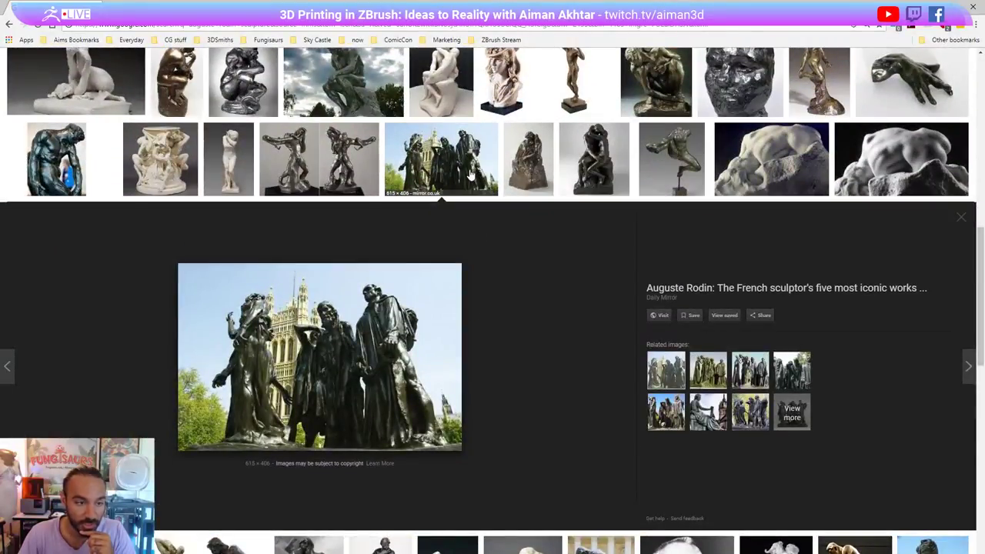
pyautogui.click(471, 176)
pyautogui.scroll(5, 496, 261)
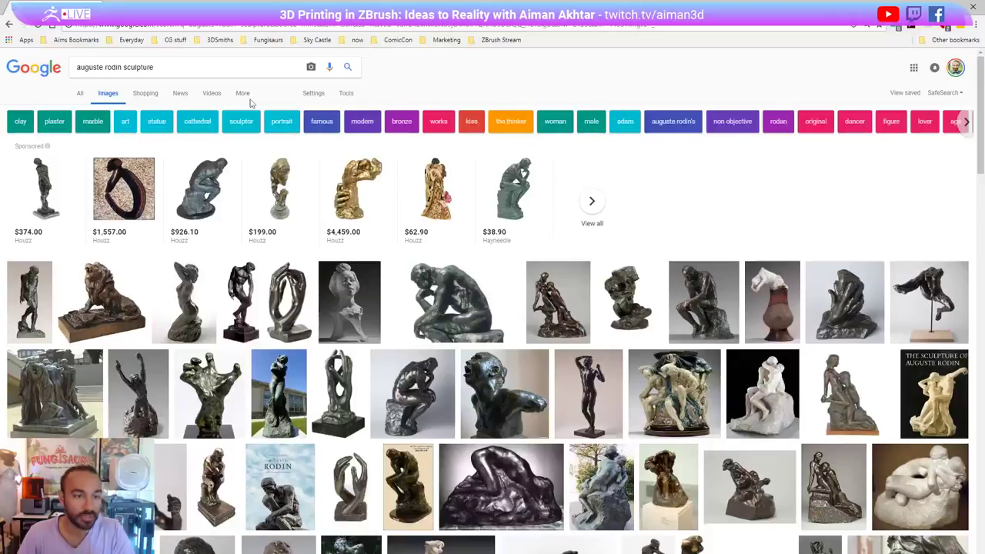
# - Filter the Rodin sculpture image results to the Large size
pyautogui.click(346, 93)
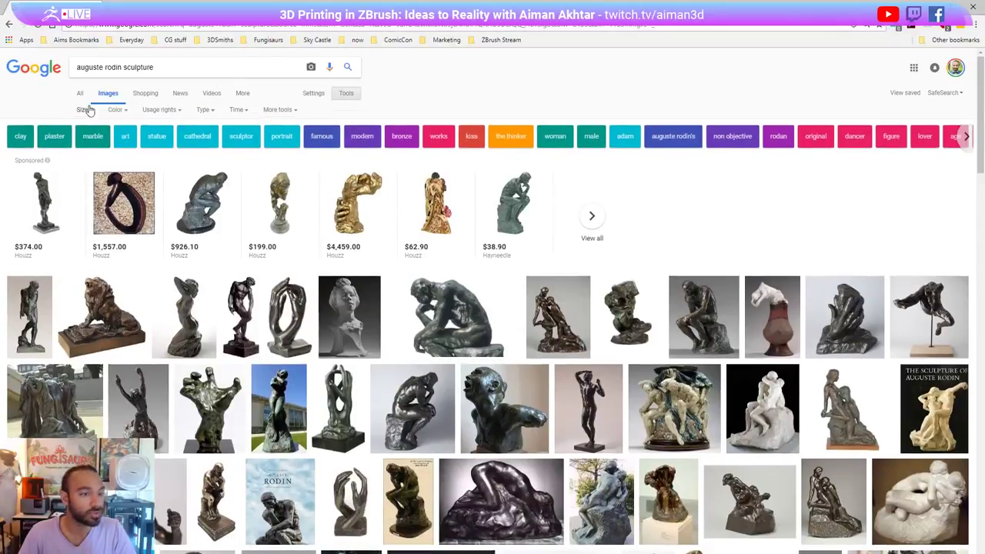
pyautogui.click(87, 110)
pyautogui.click(88, 137)
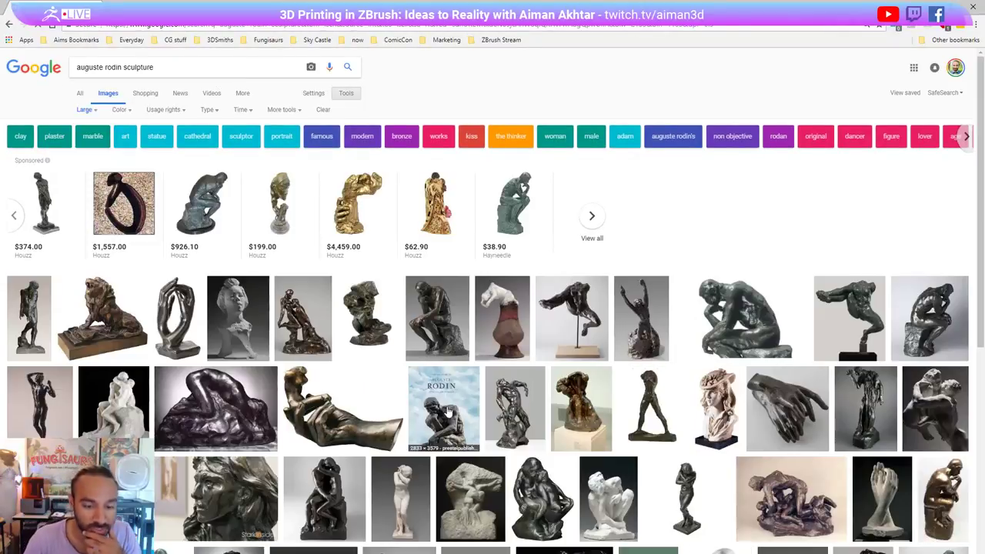
# - Examine the large Rodin images, including The Kiss, the Thinker bookends, The Burghers of Calais and the sculpted doorway, and return to ZBrush
pyautogui.scroll(-1, 448, 412)
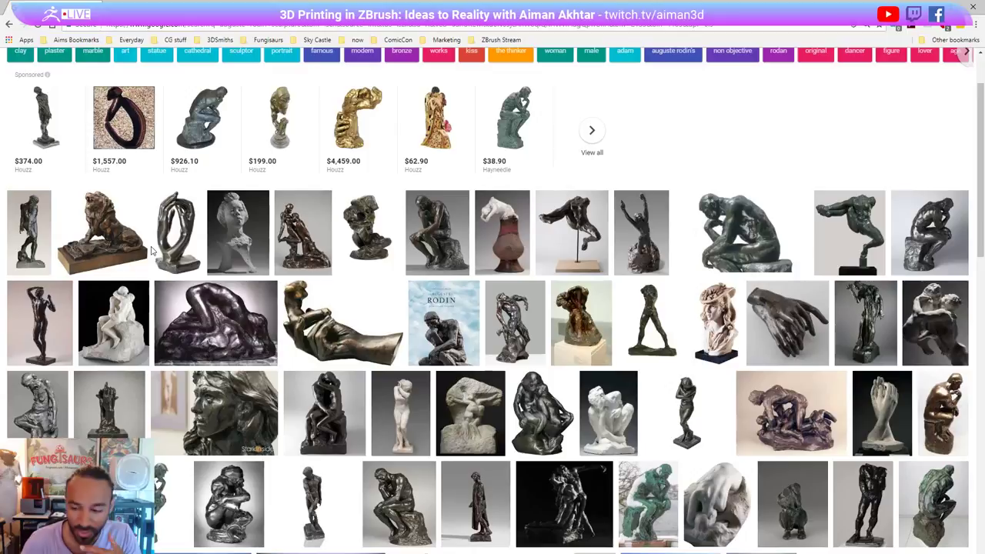
pyautogui.scroll(-2, 658, 310)
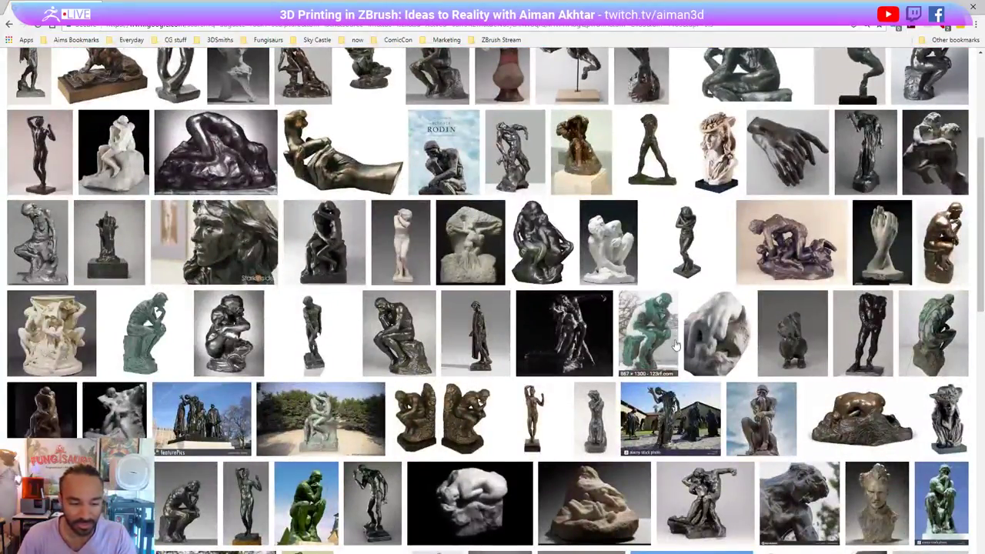
pyautogui.scroll(-2, 673, 319)
pyautogui.click(356, 258)
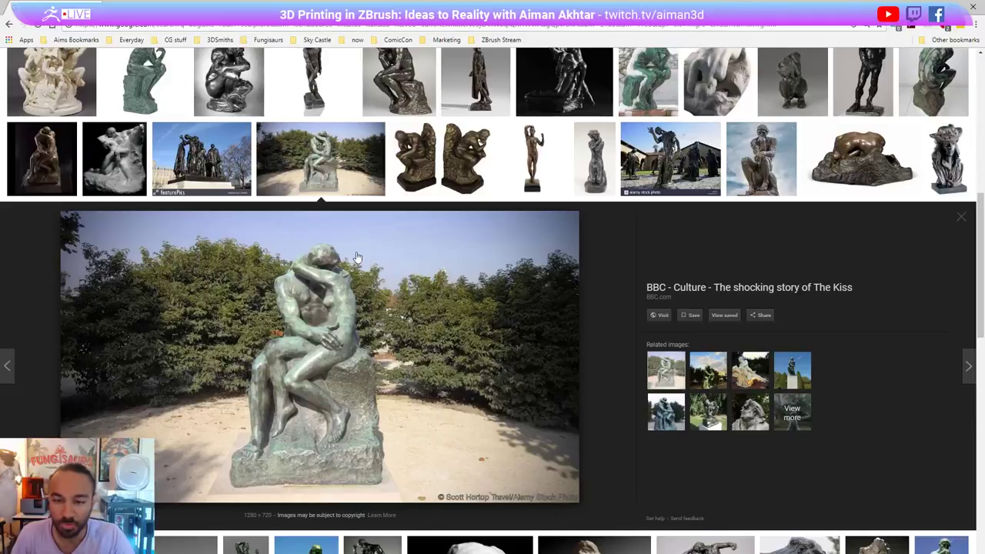
pyautogui.click(317, 165)
pyautogui.click(422, 160)
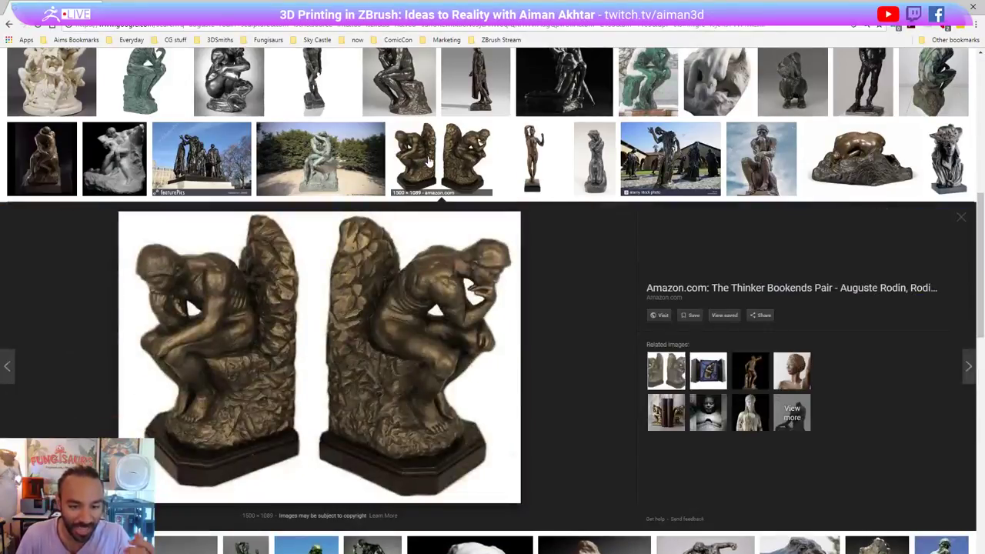
pyautogui.click(485, 155)
pyautogui.click(672, 158)
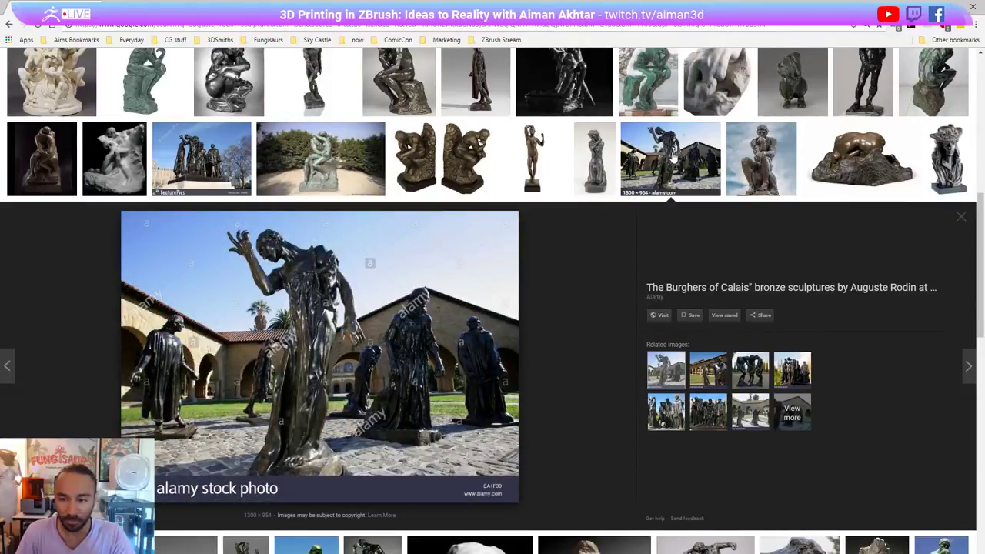
pyautogui.click(760, 157)
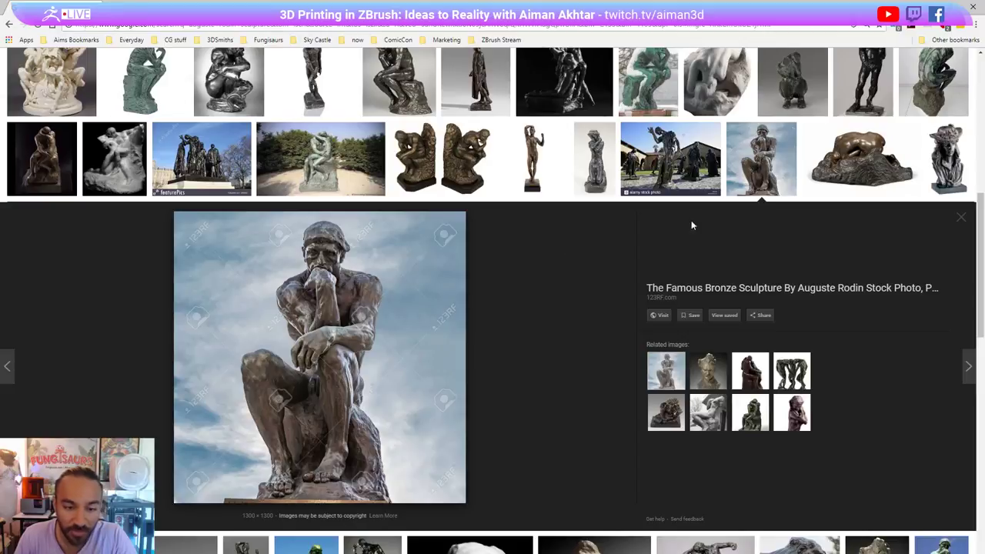
pyautogui.click(780, 157)
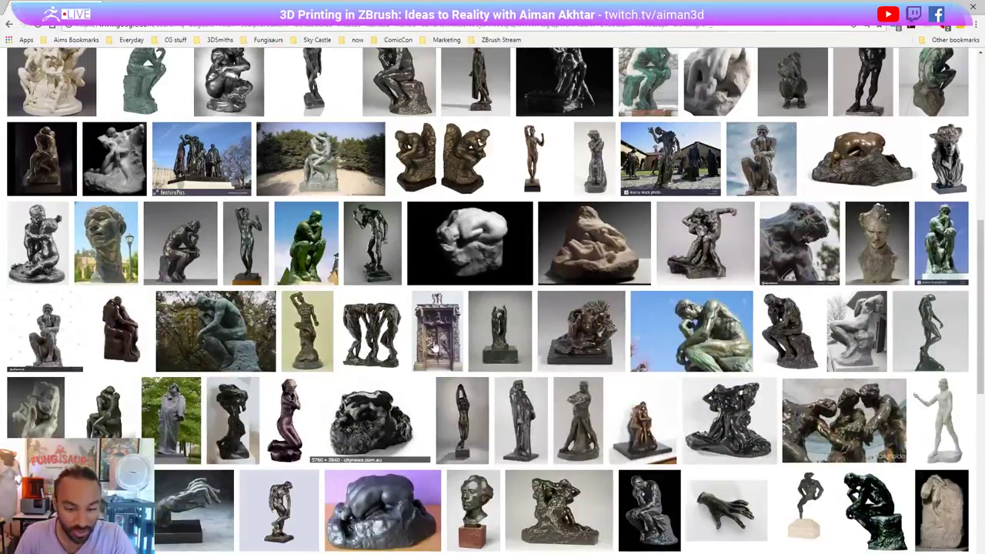
pyautogui.click(434, 348)
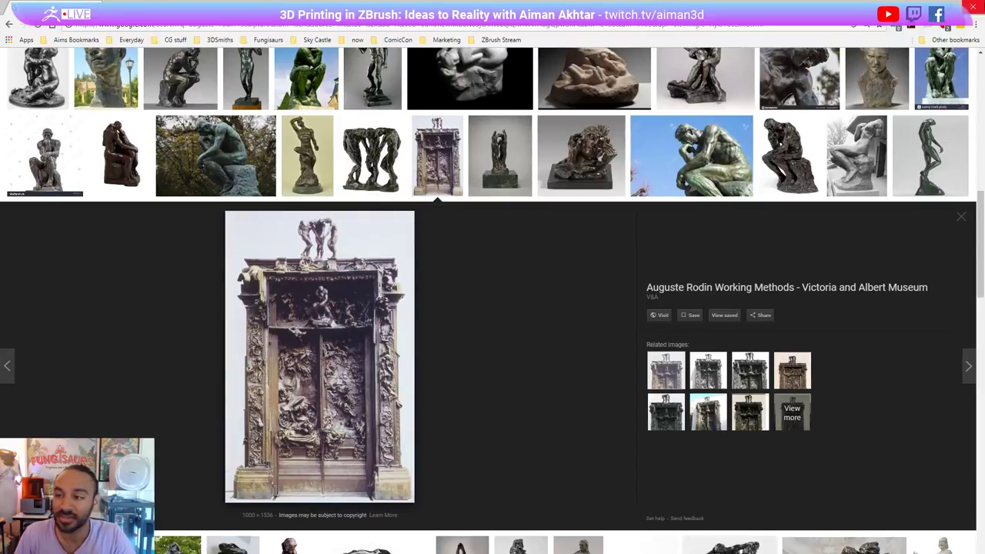
pyautogui.click(970, 8)
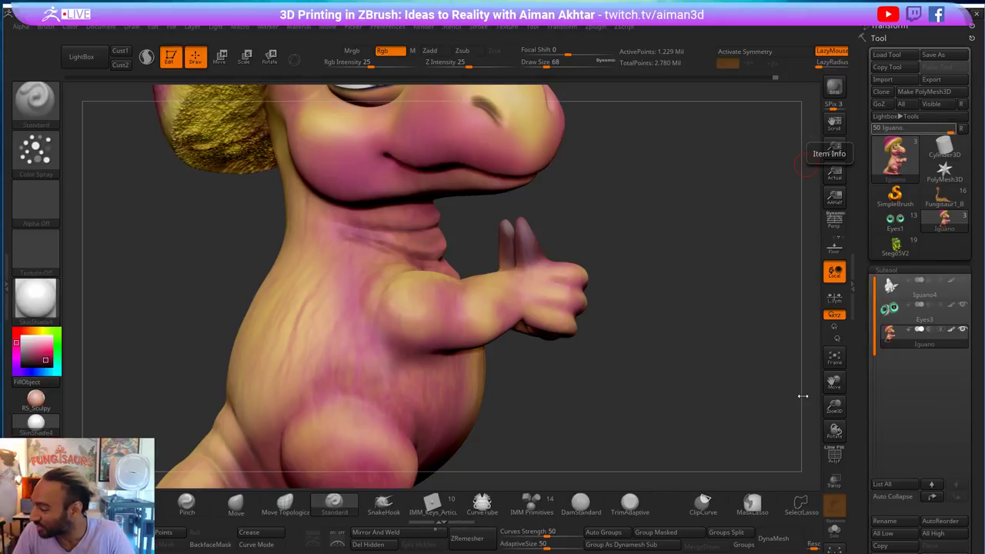
# - Sample a yellow as the paint colour and dab it onto the dinosaur's chest at draw size 172
pyautogui.moveTo(647, 373); pyautogui.dragTo(580, 383)
pyautogui.keyDown('alt'); pyautogui.moveTo(518, 354); pyautogui.dragTo(719, 438); pyautogui.keyUp('alt')
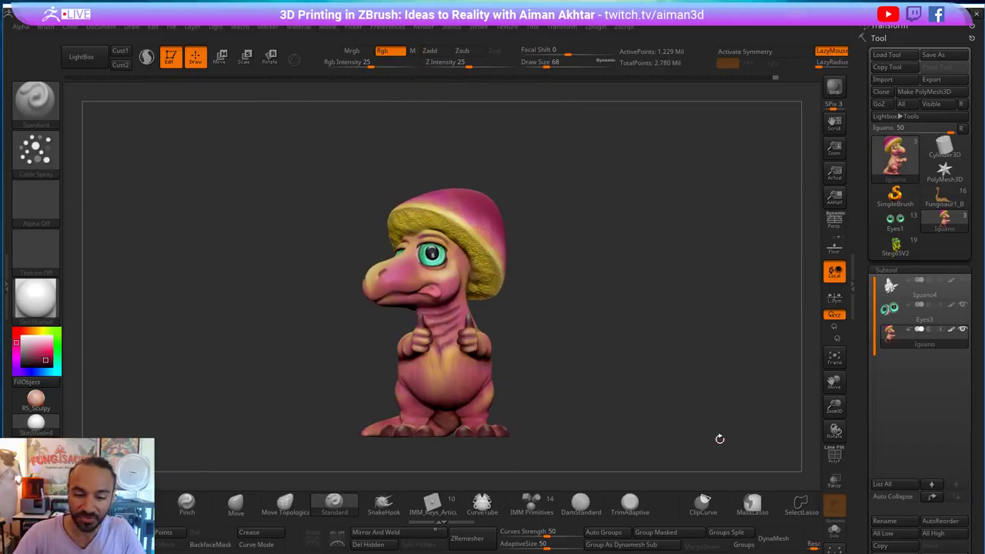
pyautogui.moveTo(43, 362); pyautogui.dragTo(418, 225)
pyautogui.press('s')
pyautogui.click(463, 339)
pyautogui.click(459, 339)
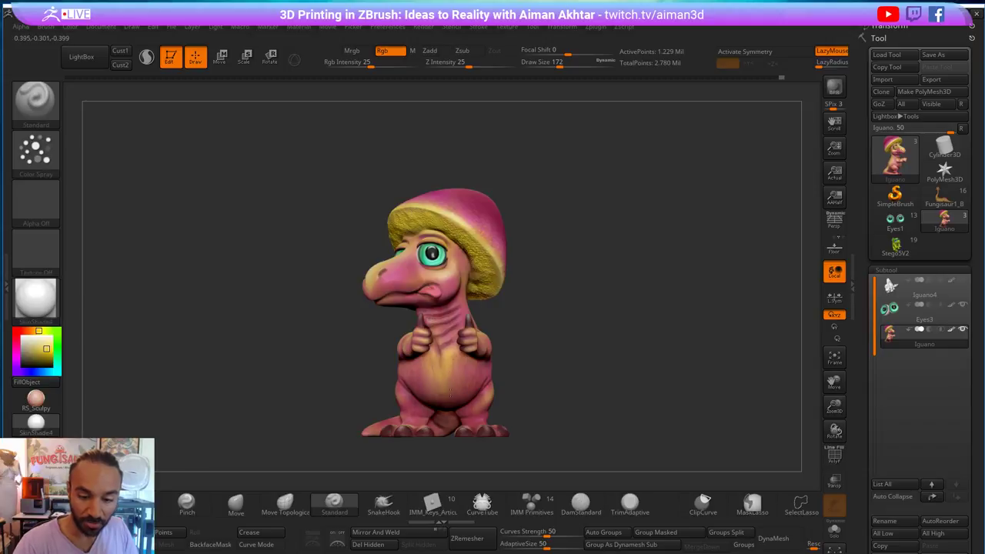
# - Brush yellow over the hip and side of the body at draw size 311, finishing with draw size 257
pyautogui.moveTo(503, 349); pyautogui.dragTo(385, 358)
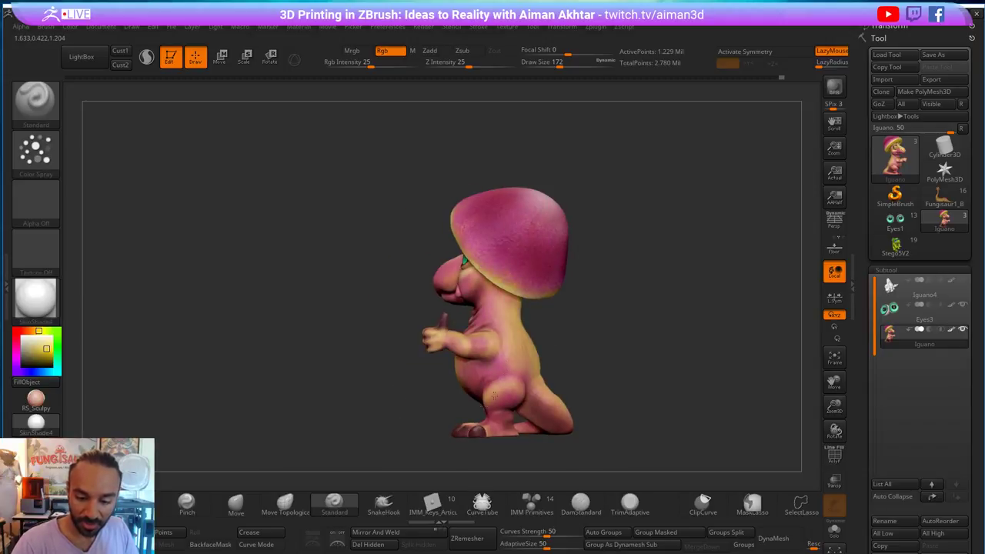
pyautogui.press('s')
pyautogui.press('s')
pyautogui.moveTo(504, 372); pyautogui.dragTo(517, 371)
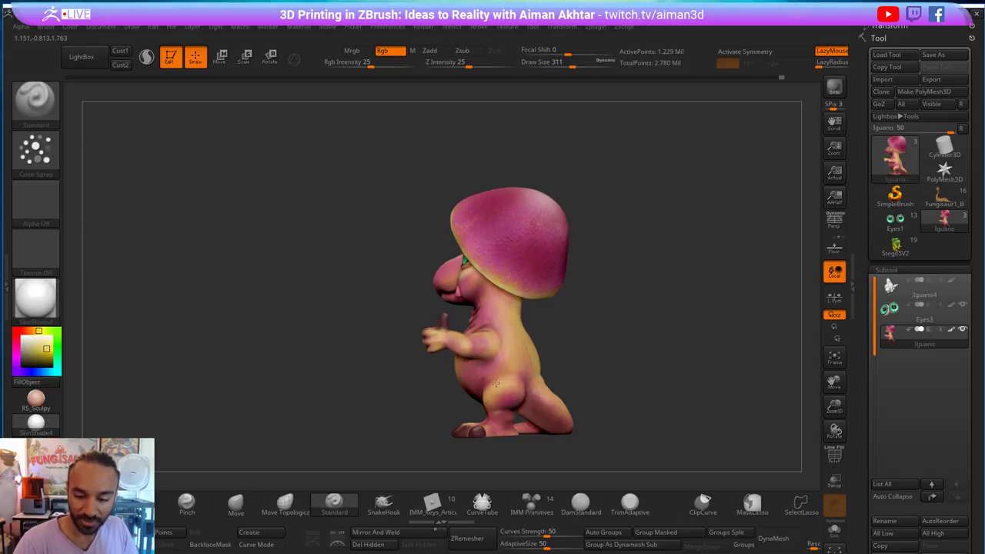
pyautogui.press('[')
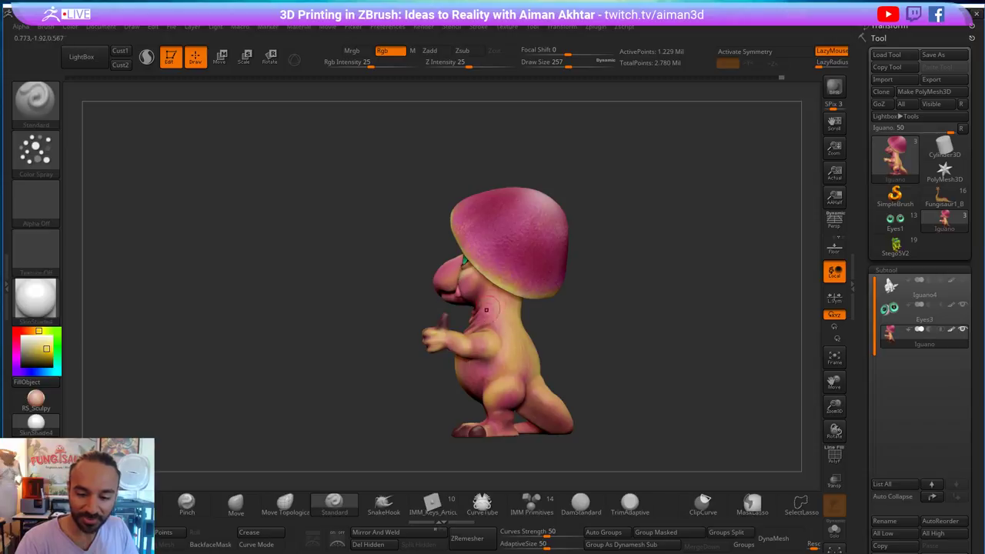
# - Paint yellow along the top of the snout, using draw size 274
pyautogui.moveTo(536, 304); pyautogui.dragTo(573, 306, button='right')
pyautogui.press('s')
pyautogui.click(457, 277)
pyautogui.moveTo(457, 278)
pyautogui.mouseDown(button='right')
pyautogui.moveTo(517, 279)
pyautogui.moveTo(464, 277)
pyautogui.mouseUp(button='right')
pyautogui.moveTo(523, 285); pyautogui.dragTo(522, 299, button='right')
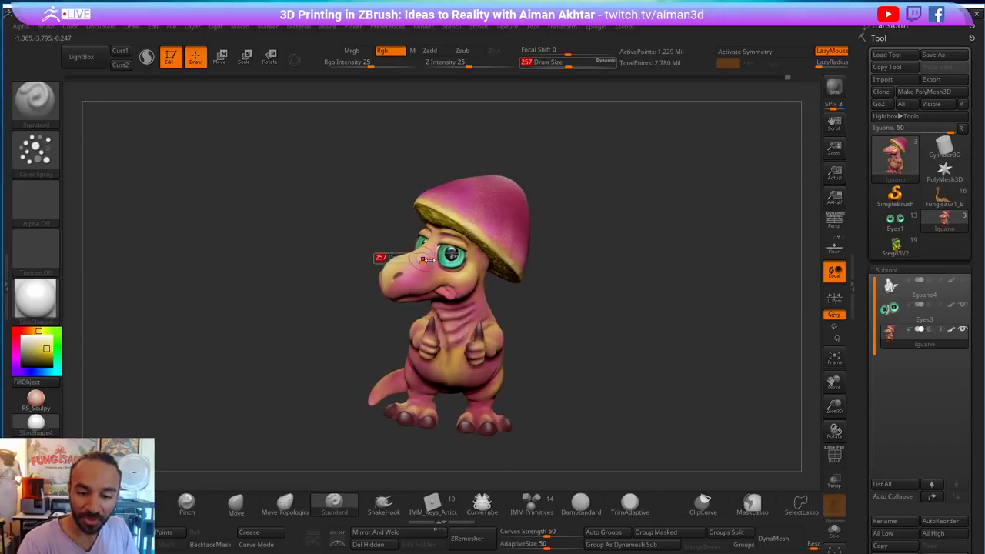
pyautogui.moveTo(400, 264); pyautogui.dragTo(428, 253)
pyautogui.press('s')
pyautogui.click(423, 251)
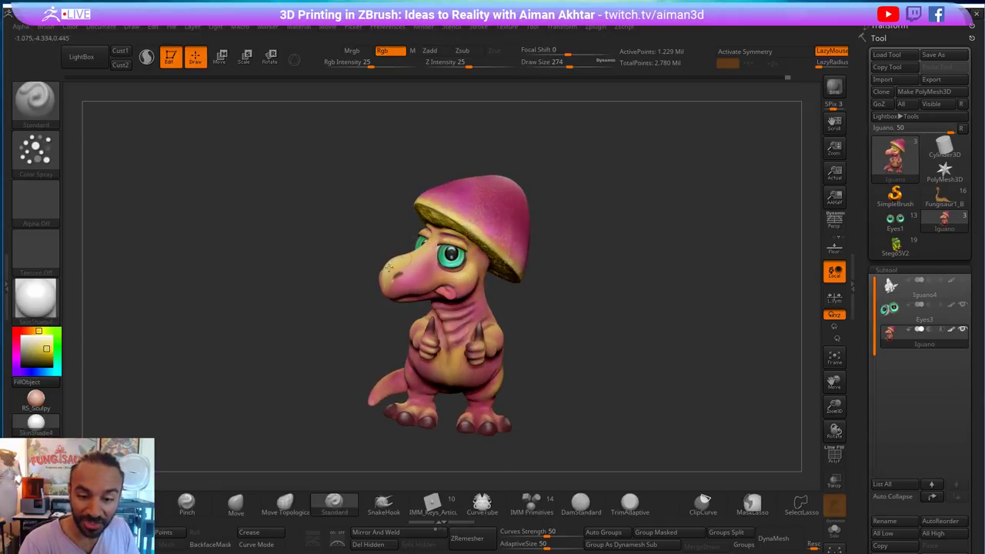
# - Brush yellow onto the bridge of the snout between the eyes at draw size 197
pyautogui.moveTo(597, 303); pyautogui.dragTo(504, 309)
pyautogui.press('s')
pyautogui.click(431, 247)
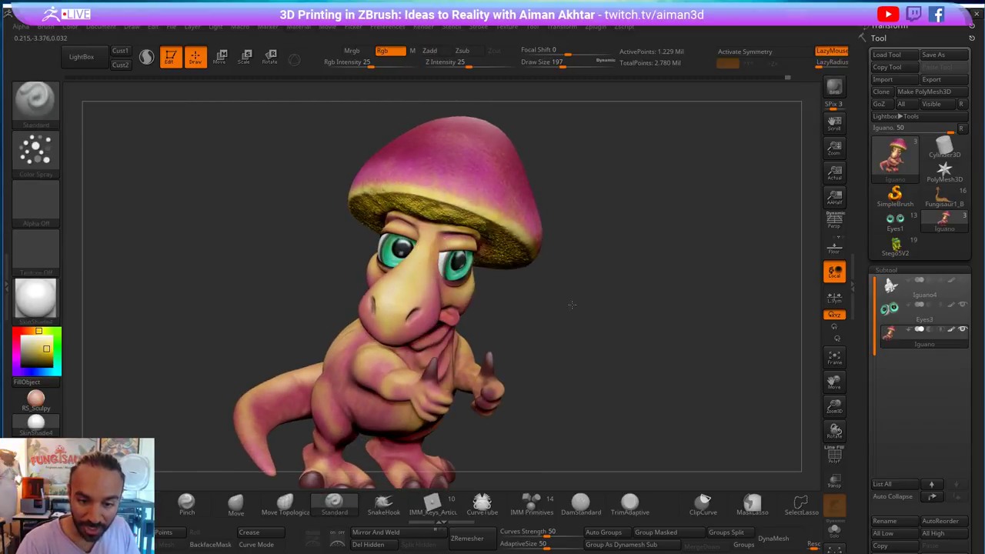
pyautogui.moveTo(570, 305); pyautogui.dragTo(411, 250)
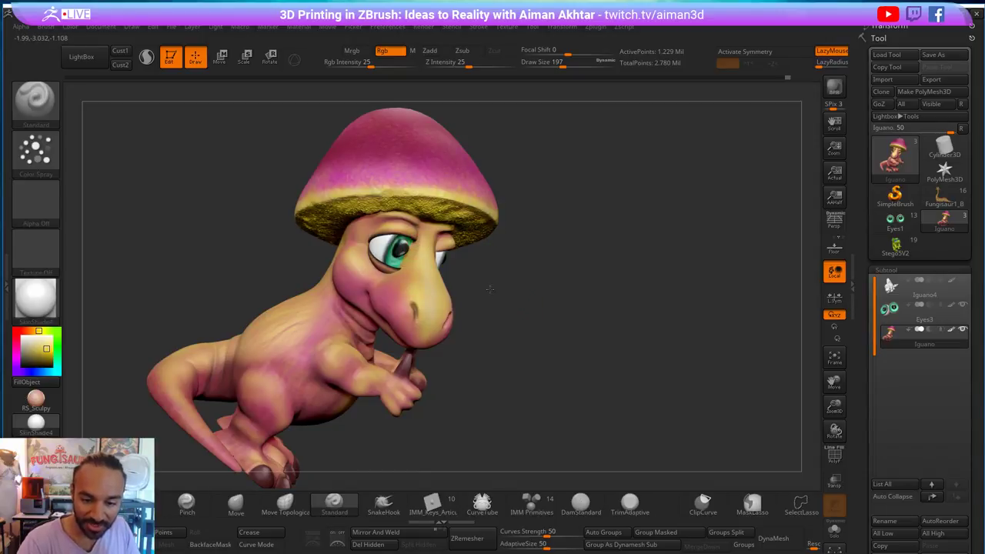
pyautogui.moveTo(493, 290); pyautogui.dragTo(445, 271)
# - Resample the yellow and brush it over the upper snout at draw size 172, reducing the draw size to 140
pyautogui.moveTo(31, 365); pyautogui.dragTo(522, 239)
pyautogui.press('[')
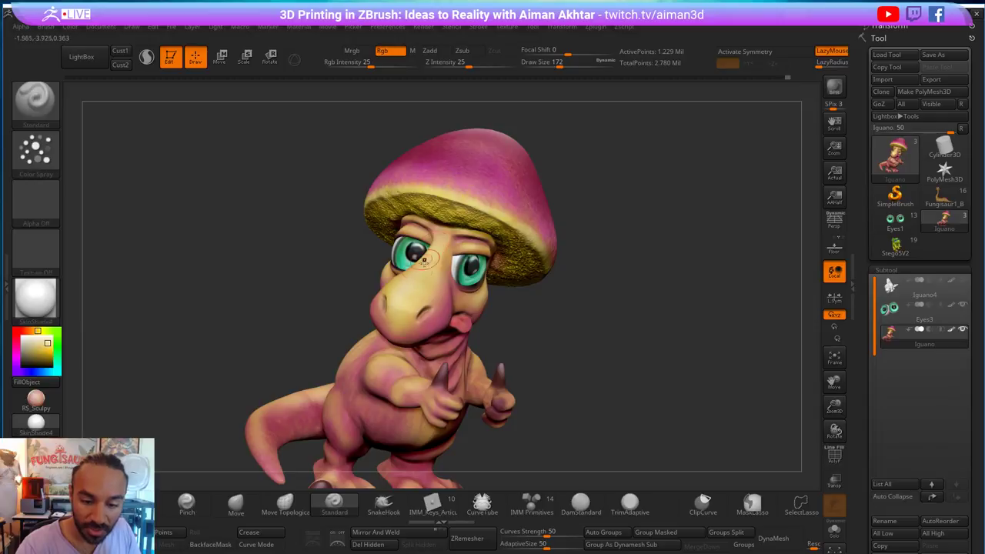
pyautogui.moveTo(415, 308); pyautogui.dragTo(523, 255)
pyautogui.press('[')
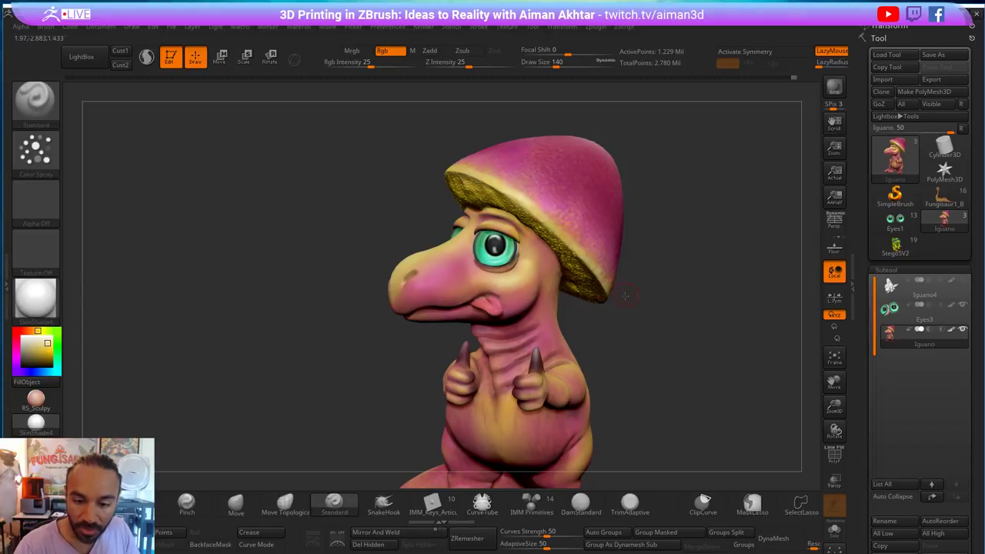
# - Paint yellow highlights onto the shoulder and upper arm at draw size 149
pyautogui.moveTo(626, 292); pyautogui.dragTo(661, 300)
pyautogui.press(']')
pyautogui.press(']')
pyautogui.moveTo(584, 371); pyautogui.dragTo(566, 409, button='right')
pyautogui.press('s')
pyautogui.moveTo(580, 364); pyautogui.dragTo(572, 364)
pyautogui.moveTo(668, 342); pyautogui.dragTo(599, 350)
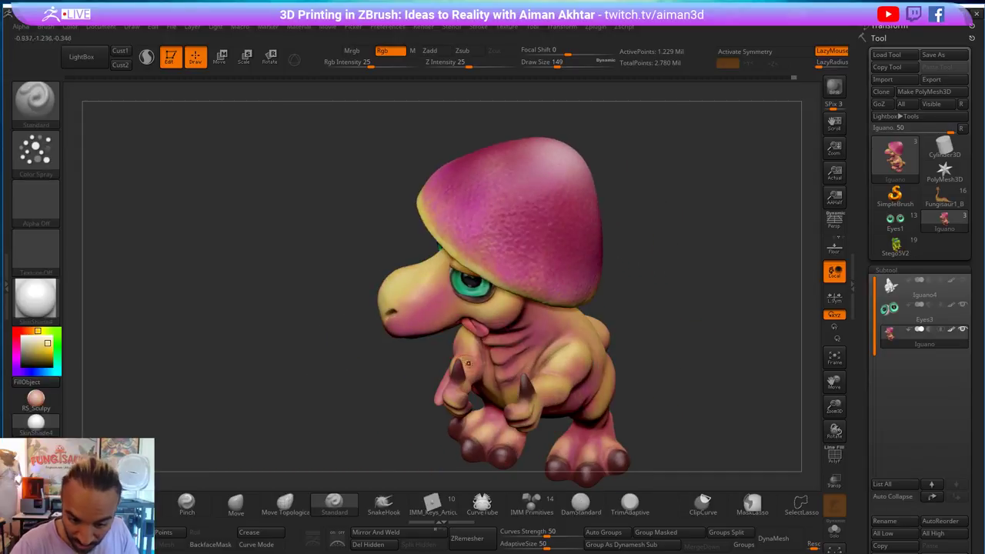
# - Brush yellow onto the flank behind the elbow at draw size 202
pyautogui.moveTo(459, 333); pyautogui.dragTo(445, 368, button='right')
pyautogui.moveTo(570, 290)
pyautogui.mouseDown(button='right')
pyautogui.moveTo(622, 359)
pyautogui.moveTo(558, 389)
pyautogui.moveTo(515, 384)
pyautogui.moveTo(511, 401)
pyautogui.moveTo(531, 380)
pyautogui.moveTo(655, 341)
pyautogui.moveTo(654, 297)
pyautogui.moveTo(613, 308)
pyautogui.mouseUp(button='right')
pyautogui.press('s')
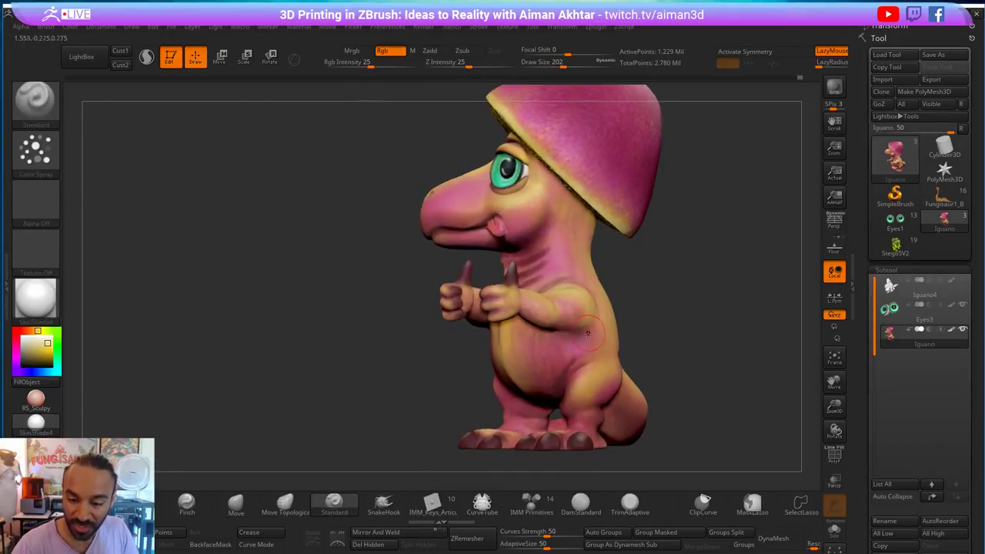
pyautogui.moveTo(582, 333); pyautogui.dragTo(589, 332)
# - Reduce the draw size to 128 and brush yellow highlights onto the thighs
pyautogui.moveTo(649, 357); pyautogui.dragTo(600, 372, button='right')
pyautogui.press('s')
pyautogui.moveTo(592, 375); pyautogui.dragTo(584, 374)
pyautogui.moveTo(639, 352); pyautogui.dragTo(474, 388, button='right')
pyautogui.moveTo(446, 376); pyautogui.dragTo(460, 400)
pyautogui.moveTo(414, 338); pyautogui.dragTo(443, 370, button='right')
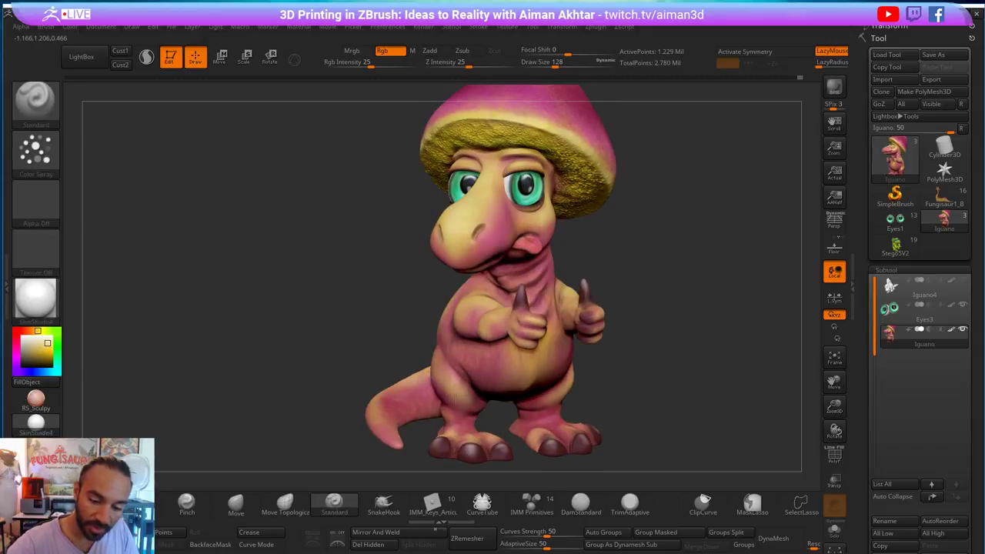
pyautogui.moveTo(582, 380); pyautogui.dragTo(573, 351, button='right')
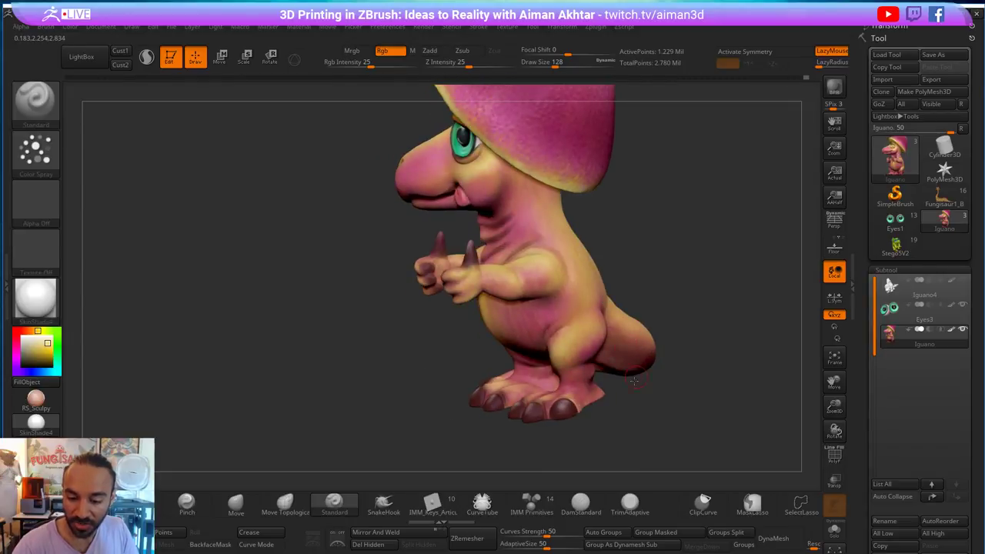
# - Paint yellow highlights around the lower legs and the base of the tail at draw size 128
pyautogui.moveTo(637, 371); pyautogui.dragTo(596, 367, button='right')
pyautogui.moveTo(595, 369); pyautogui.dragTo(582, 377)
pyautogui.moveTo(664, 378); pyautogui.dragTo(691, 360)
pyautogui.moveTo(460, 351); pyautogui.dragTo(468, 349)
pyautogui.moveTo(400, 408); pyautogui.dragTo(531, 400)
pyautogui.moveTo(460, 347); pyautogui.dragTo(447, 343)
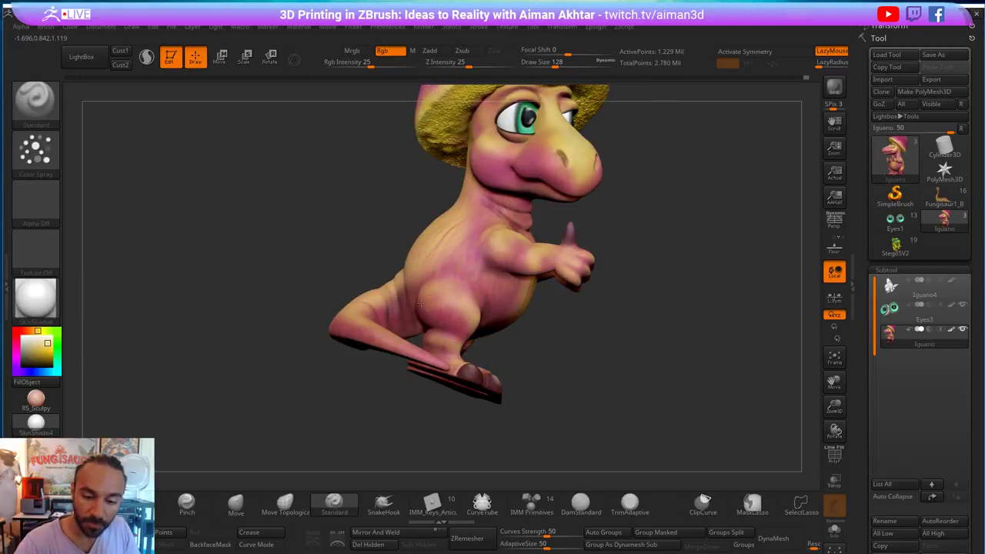
# - Brush yellow over the hip and lower back at draw size 192
pyautogui.moveTo(530, 340); pyautogui.dragTo(453, 285, button='right')
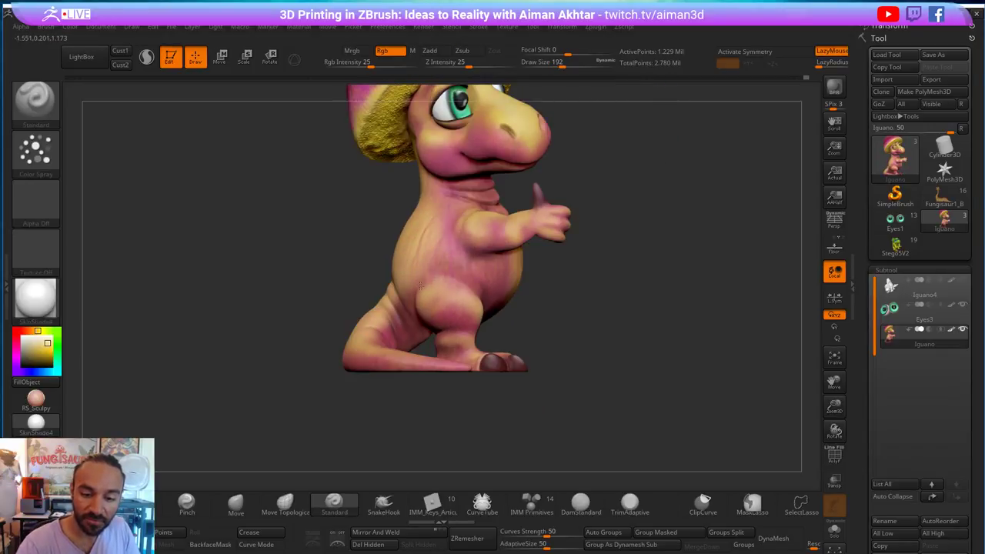
pyautogui.keyDown('alt'); pyautogui.moveTo(598, 314); pyautogui.dragTo(635, 390); pyautogui.keyUp('alt')
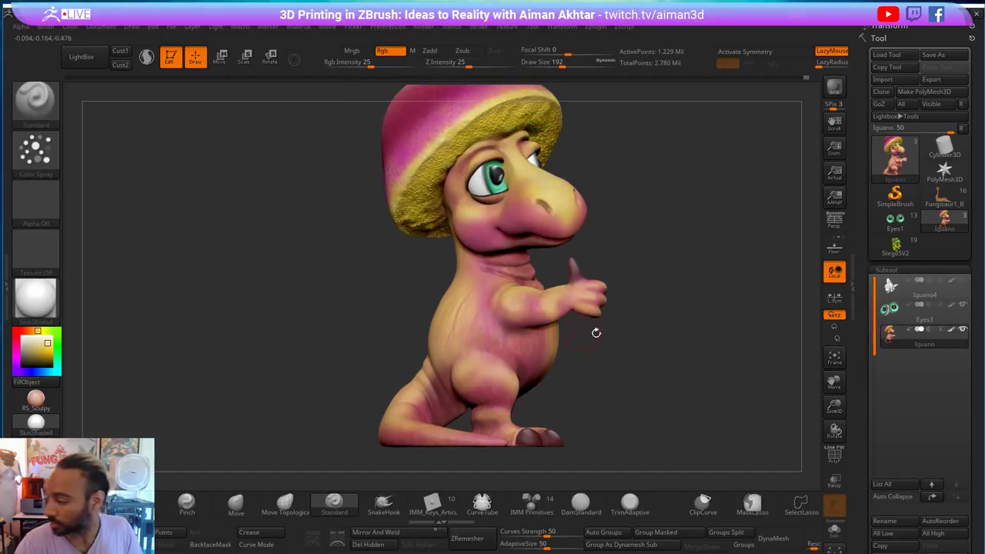
pyautogui.moveTo(578, 333); pyautogui.dragTo(631, 333)
pyautogui.moveTo(630, 334); pyautogui.dragTo(402, 340, button='right')
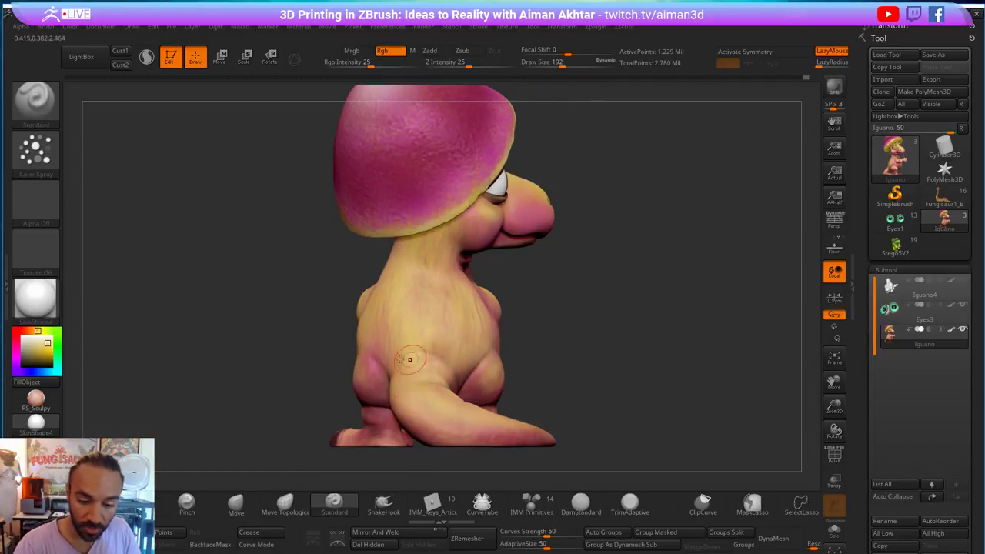
pyautogui.keyDown('alt'); pyautogui.moveTo(563, 363); pyautogui.dragTo(544, 314); pyautogui.keyUp('alt')
# - Turn on perspective, pick a pink, and paint over the yellow on the belly at draw size 351
pyautogui.moveTo(638, 350); pyautogui.dragTo(531, 360)
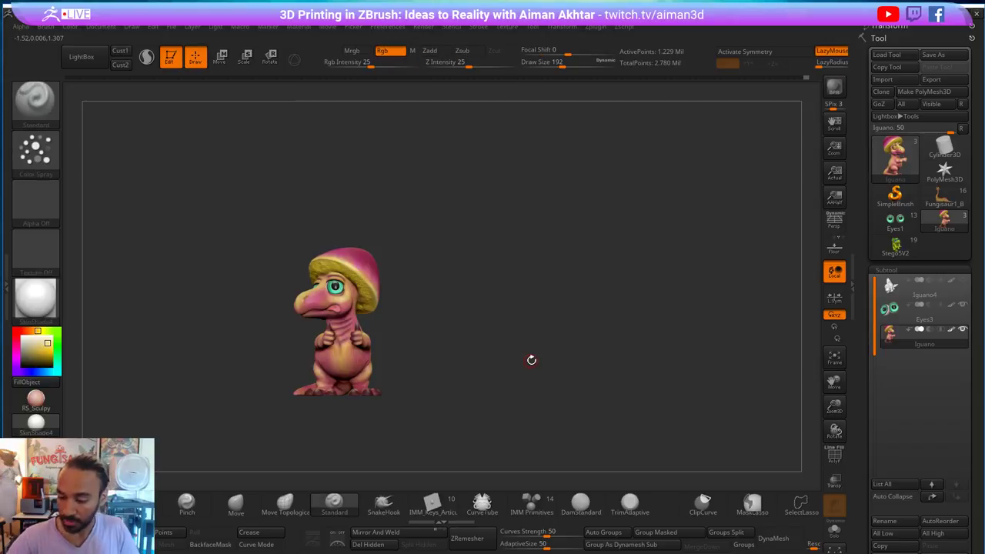
pyautogui.scroll(4, 531, 359)
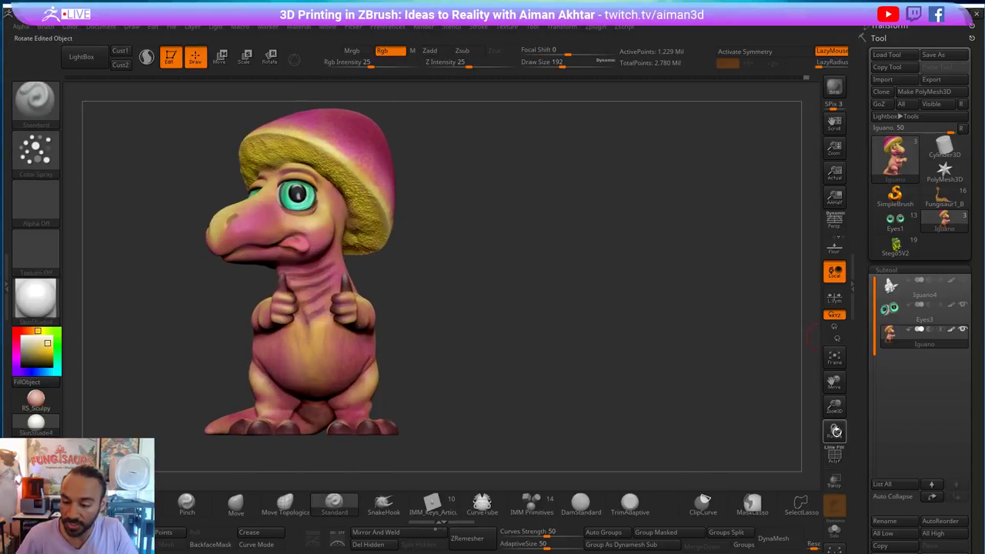
pyautogui.click(834, 221)
pyautogui.keyDown('alt'); pyautogui.moveTo(548, 324); pyautogui.dragTo(686, 355); pyautogui.keyUp('alt')
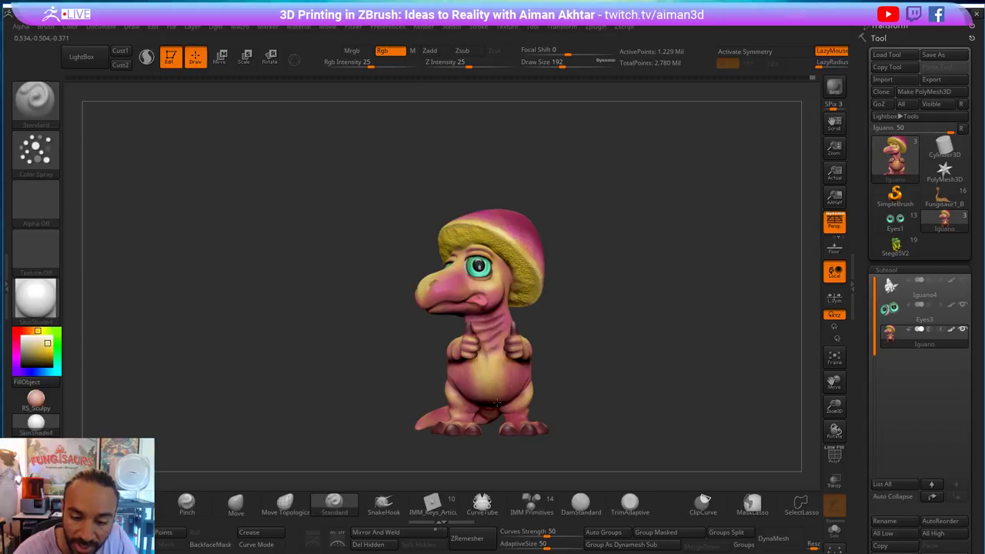
pyautogui.moveTo(30, 358); pyautogui.dragTo(530, 378)
pyautogui.press('s')
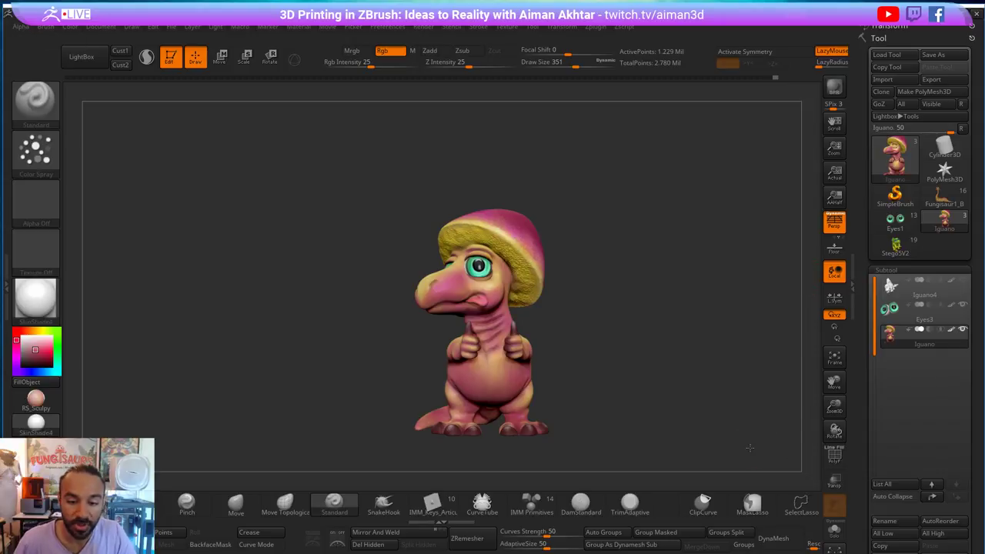
# - Sample a deeper pink from the cap and shade the lower belly at draw size 197
pyautogui.keyDown('alt'); pyautogui.moveTo(749, 448); pyautogui.dragTo(759, 448); pyautogui.keyUp('alt')
pyautogui.moveTo(36, 355); pyautogui.dragTo(526, 205)
pyautogui.moveTo(593, 233); pyautogui.dragTo(585, 201)
pyautogui.press('s')
pyautogui.moveTo(519, 397); pyautogui.dragTo(511, 401)
pyautogui.press('s')
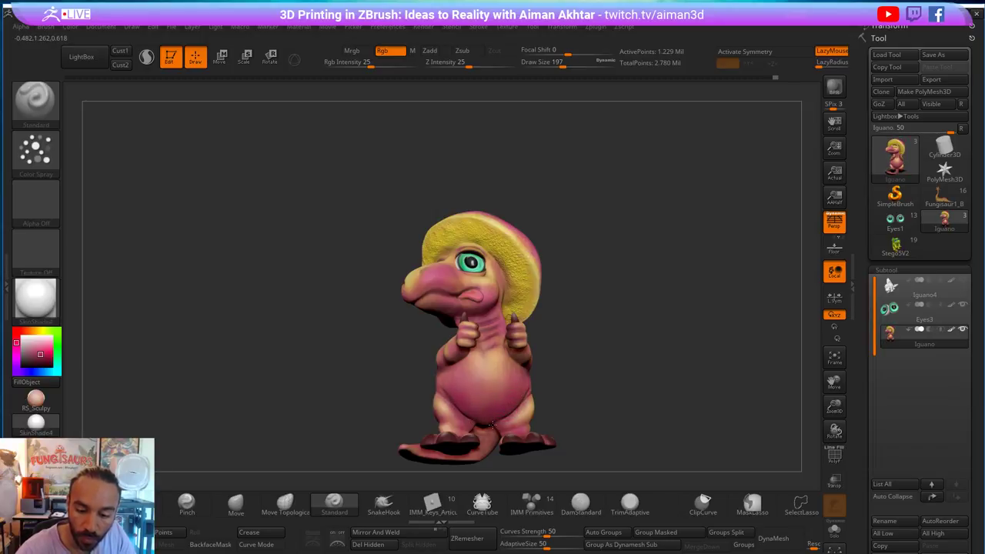
pyautogui.keyDown('shift'); pyautogui.moveTo(565, 378); pyautogui.dragTo(493, 388); pyautogui.keyUp('shift')
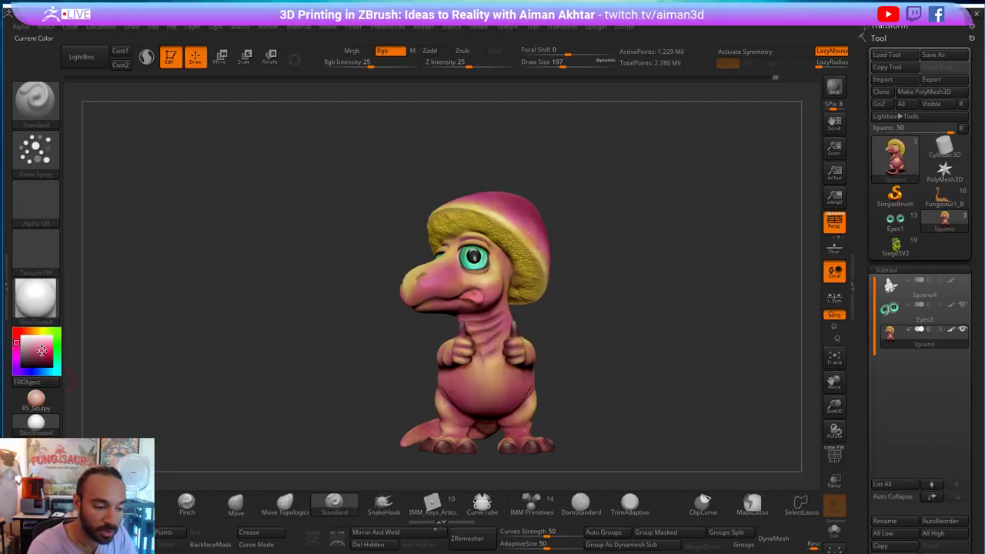
# - Pick a darker pink and shade between the legs and around the tail base at draw size 197
pyautogui.moveTo(531, 461); pyautogui.dragTo(508, 378)
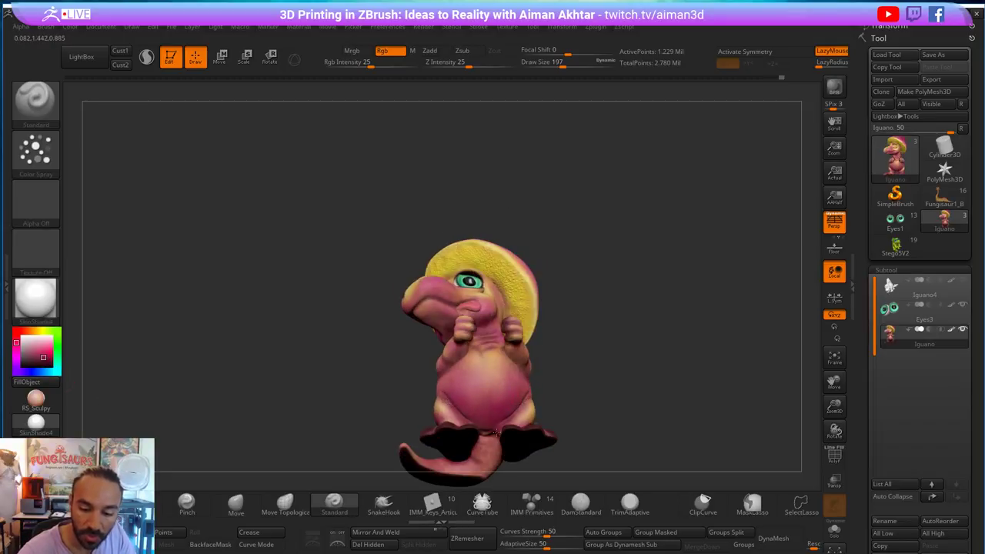
pyautogui.keyDown('shift'); pyautogui.moveTo(492, 430); pyautogui.dragTo(491, 429, button='right'); pyautogui.keyUp('shift')
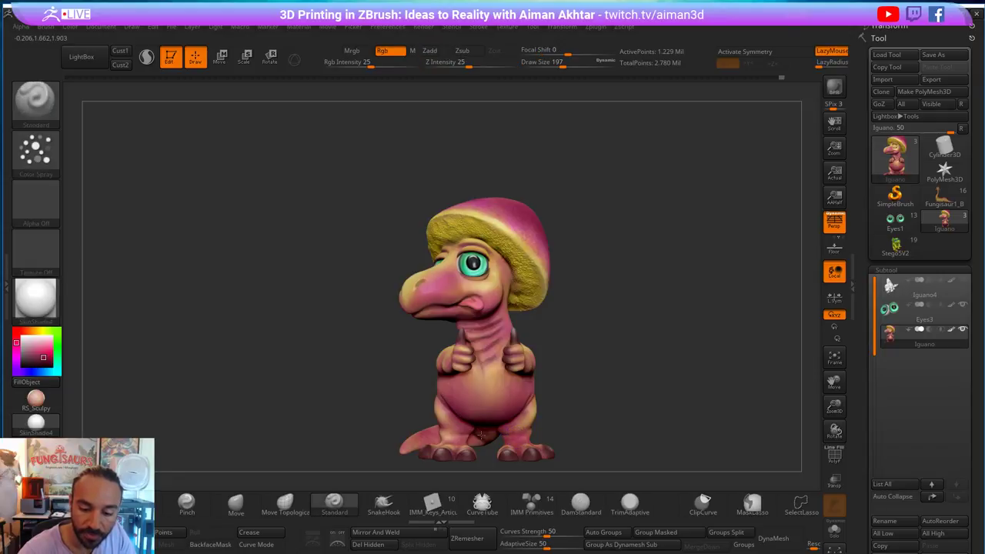
pyautogui.moveTo(551, 407); pyautogui.dragTo(499, 366)
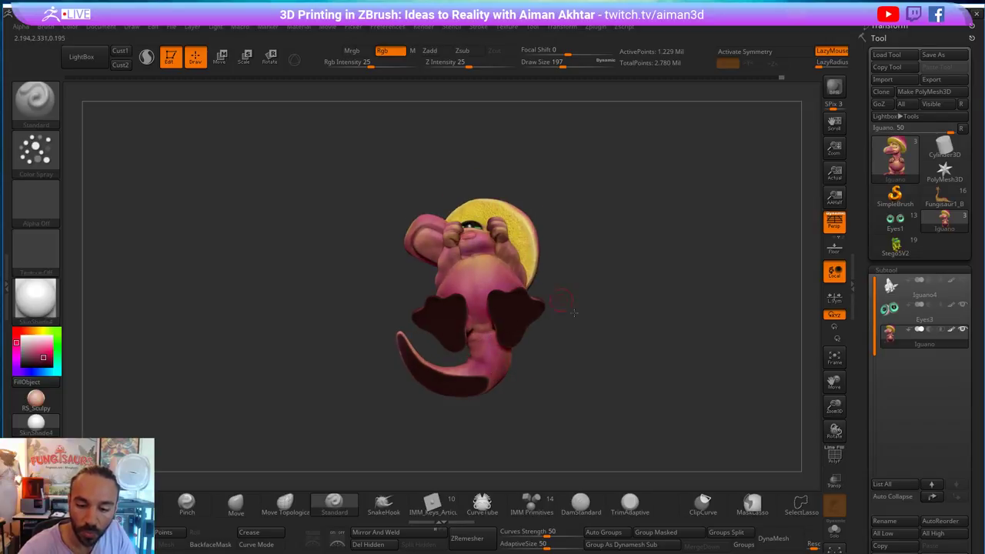
pyautogui.moveTo(568, 303); pyautogui.dragTo(477, 328)
# - Leave one three-quarter view of the dinosaur on the canvas and place a second, more frontal copy beside it
pyautogui.moveTo(574, 282); pyautogui.dragTo(444, 347)
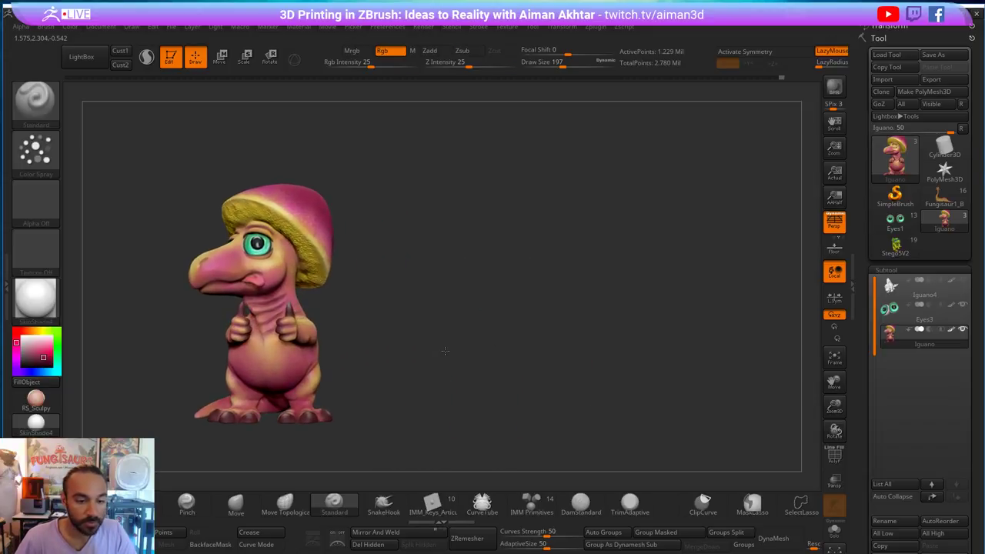
pyautogui.moveTo(519, 424); pyautogui.dragTo(462, 409)
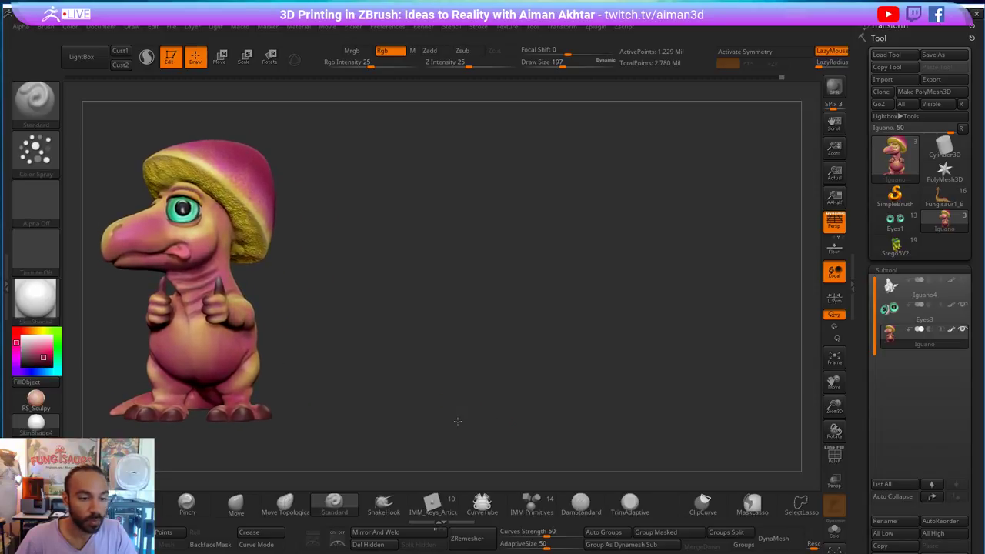
pyautogui.click(170, 56)
pyautogui.moveTo(369, 244); pyautogui.dragTo(379, 308)
pyautogui.click(170, 56)
pyautogui.moveTo(573, 316); pyautogui.dragTo(557, 390)
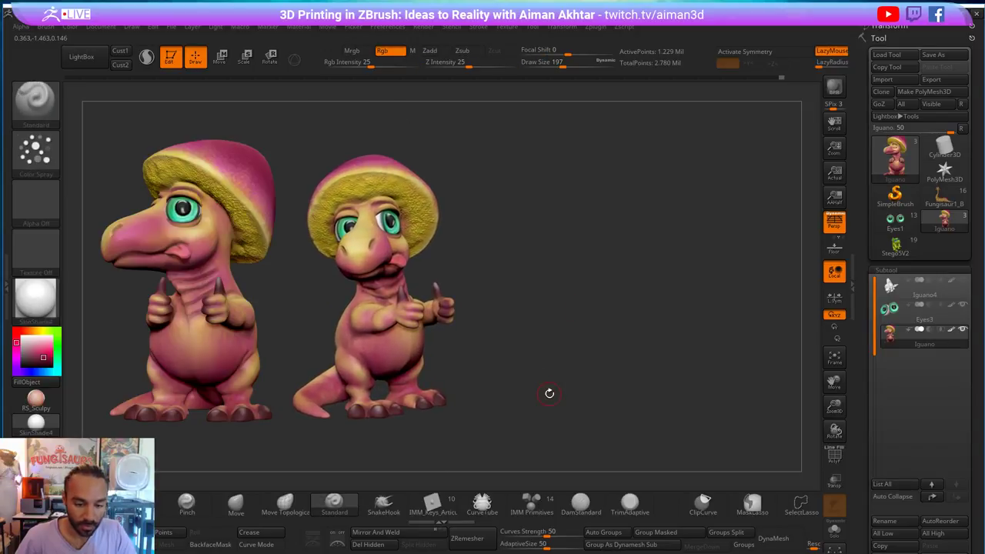
# - Place a third copy of the dinosaur beside the second, turned to face the opposite way
pyautogui.click(170, 56)
pyautogui.moveTo(560, 314); pyautogui.dragTo(574, 365)
pyautogui.click(170, 56)
pyautogui.moveTo(651, 429); pyautogui.dragTo(693, 461)
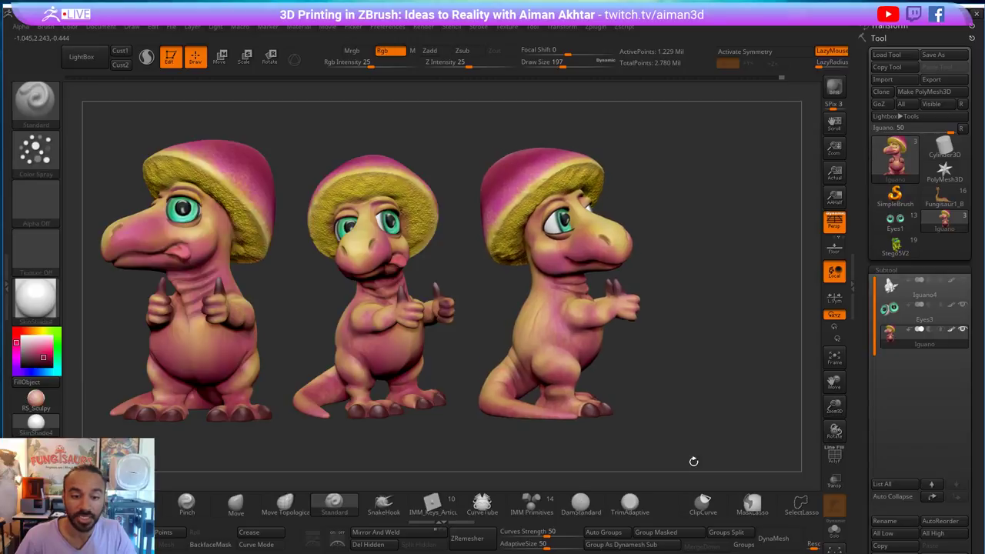
# - Add a fourth copy at the end of the row, turned to show the dinosaur's back
pyautogui.click(171, 56)
pyautogui.moveTo(703, 334); pyautogui.dragTo(720, 400)
pyautogui.click(171, 56)
pyautogui.moveTo(776, 218); pyautogui.dragTo(635, 221)
pyautogui.keyDown('alt'); pyautogui.moveTo(801, 315); pyautogui.dragTo(799, 352); pyautogui.keyUp('alt')
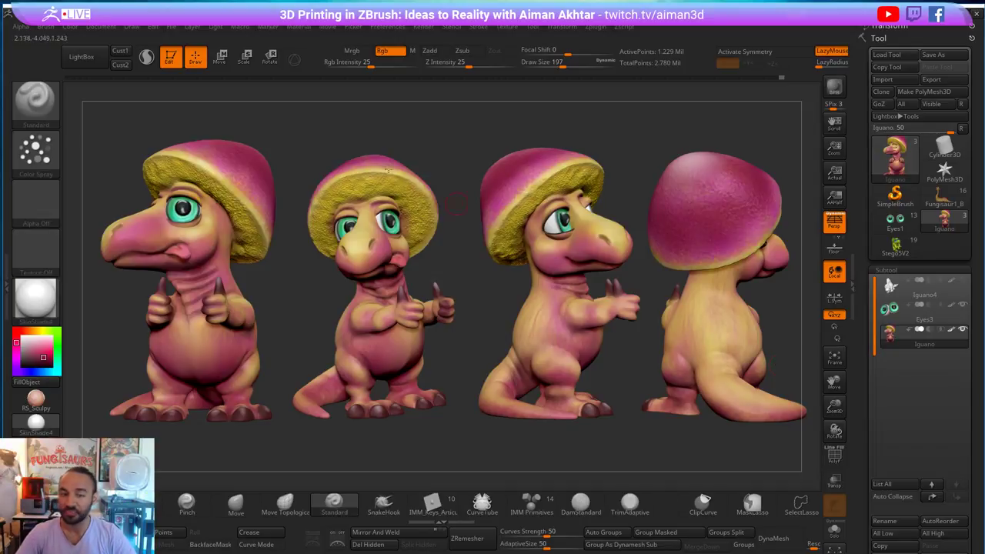
# - Export the document as a JPEG named Iguano4_Render1 in the Stream10 folder, accepting the export settings
pyautogui.click(107, 32)
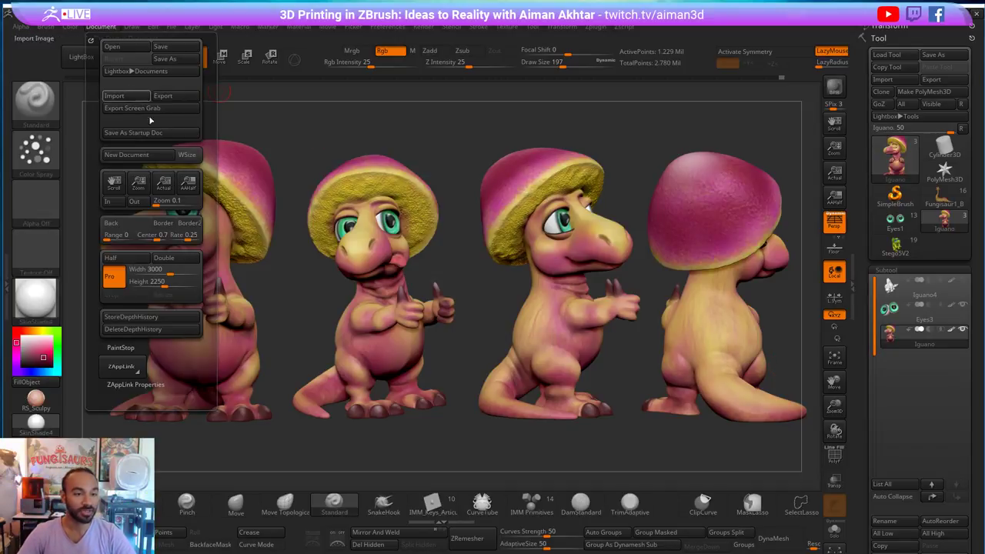
pyautogui.click(171, 98)
pyautogui.write('Render1')
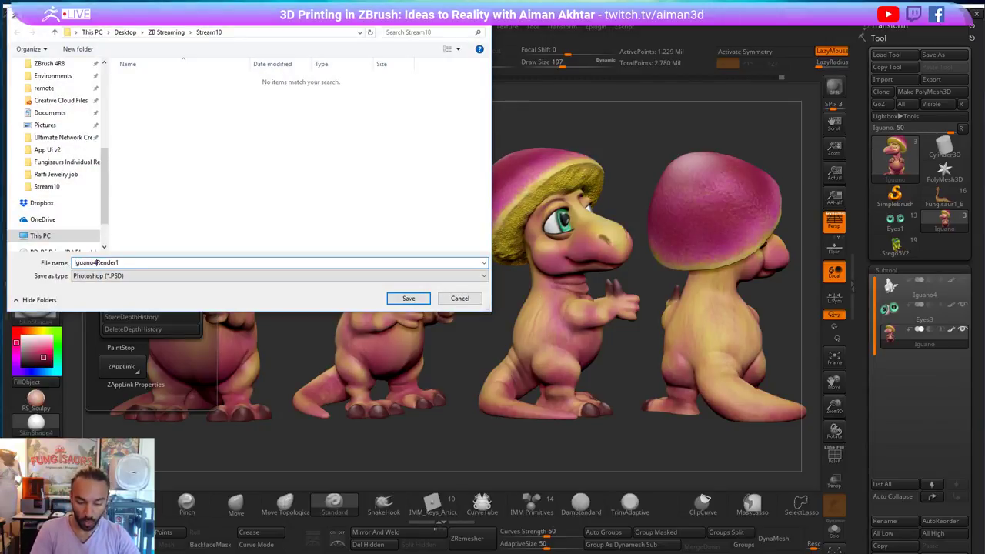
pyautogui.click(154, 276)
pyautogui.click(100, 304)
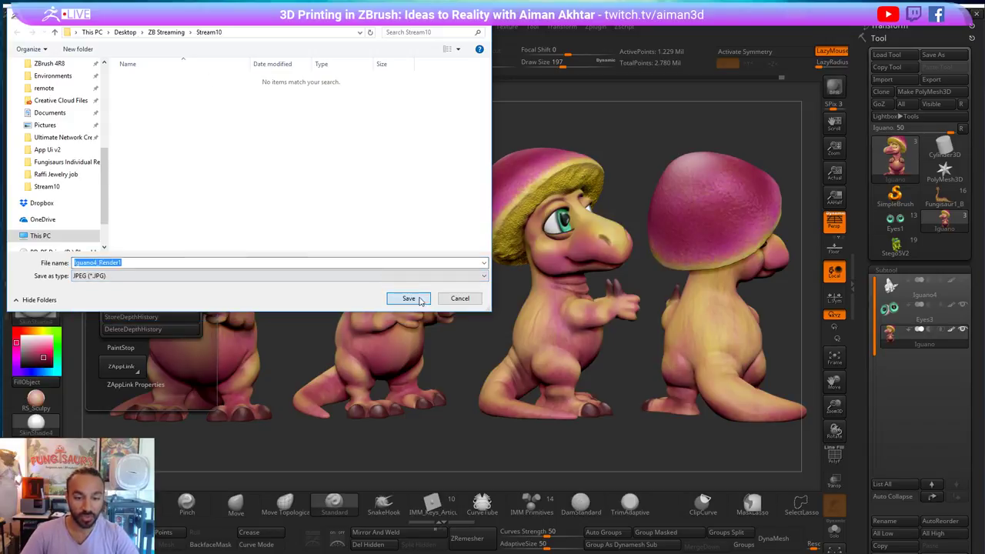
pyautogui.click(406, 298)
pyautogui.click(474, 542)
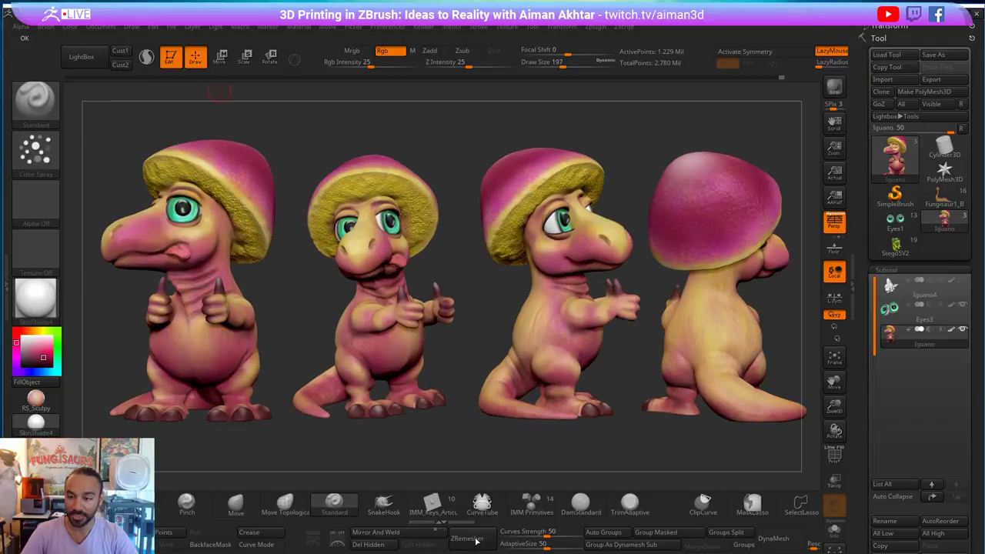